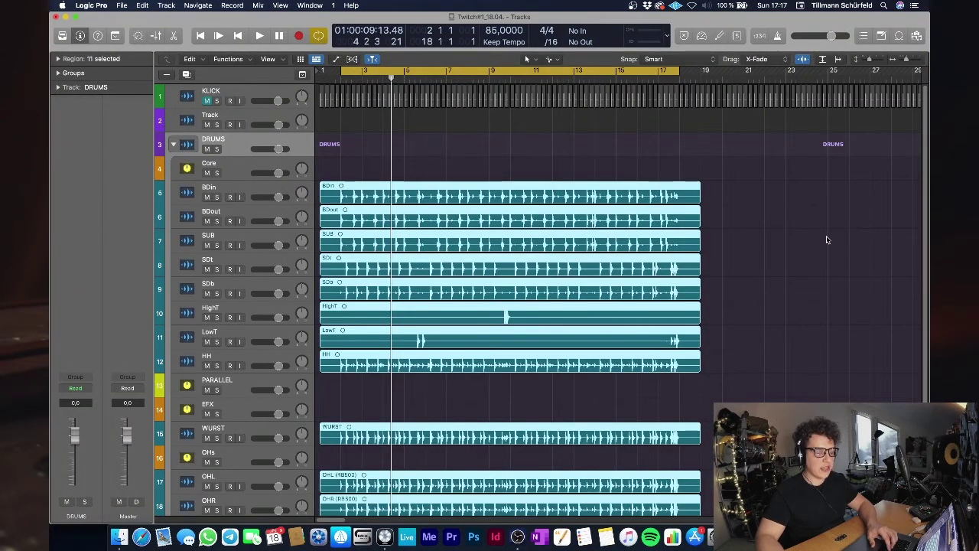
- Select each drum track in turn from BDin down to HH to review its recording and channel strip
scroll(800, 266, "down", 2)
scroll(794, 270, "up", 1)
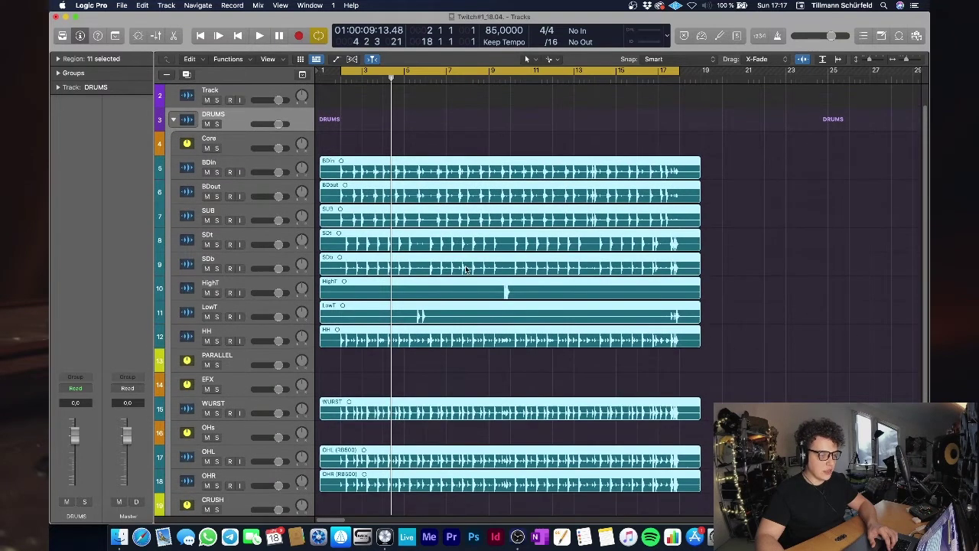
left_click(247, 172)
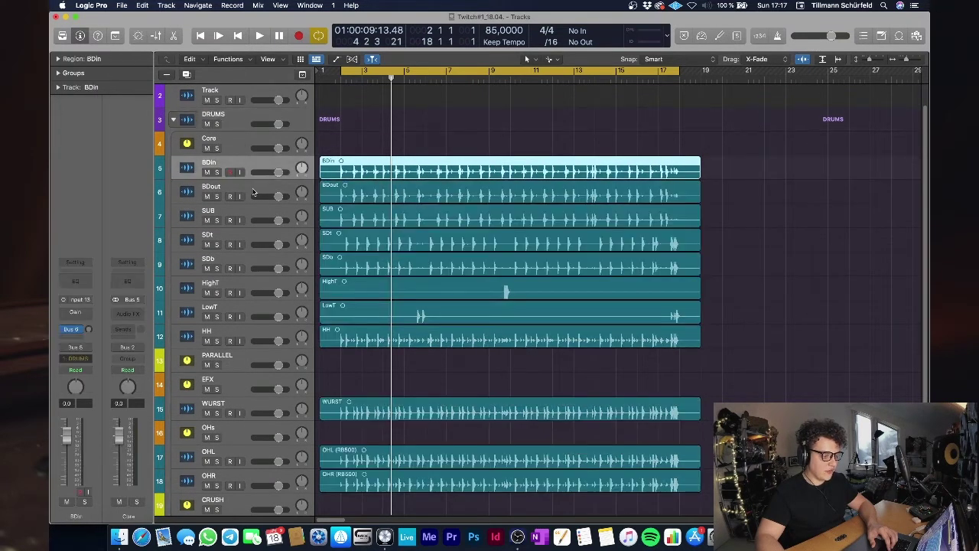
left_click(253, 190)
left_click(251, 208)
left_click(254, 241)
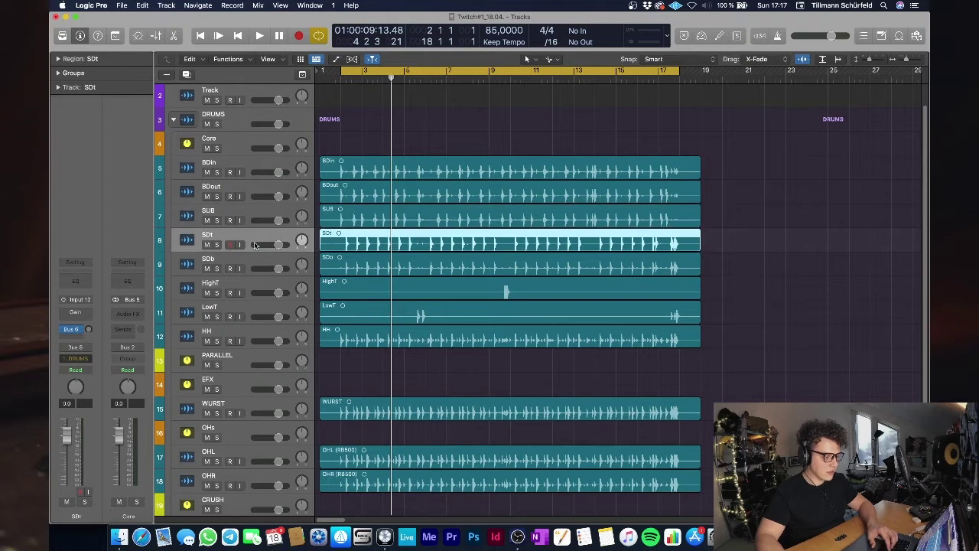
left_click(252, 263)
left_click(251, 284)
left_click(252, 309)
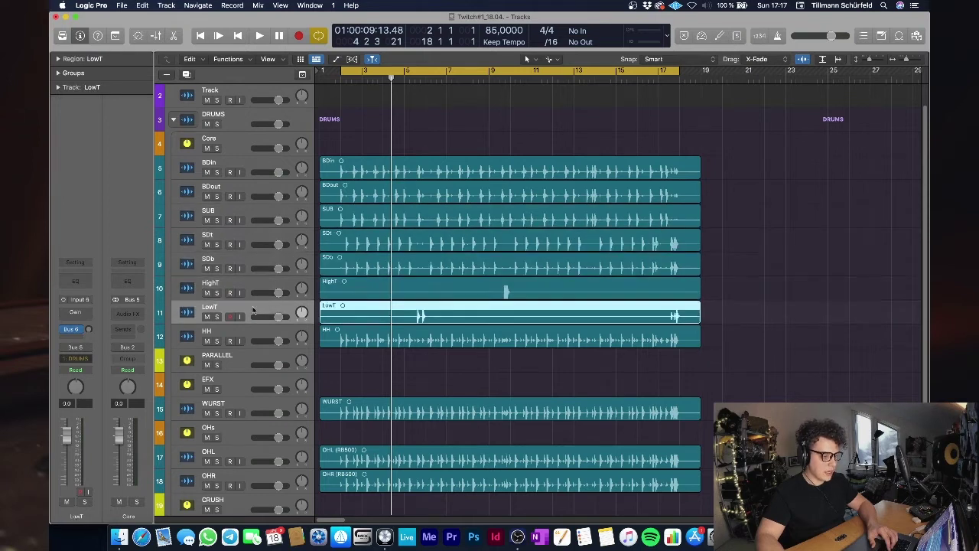
left_click(251, 334)
scroll(252, 334, "down", 2)
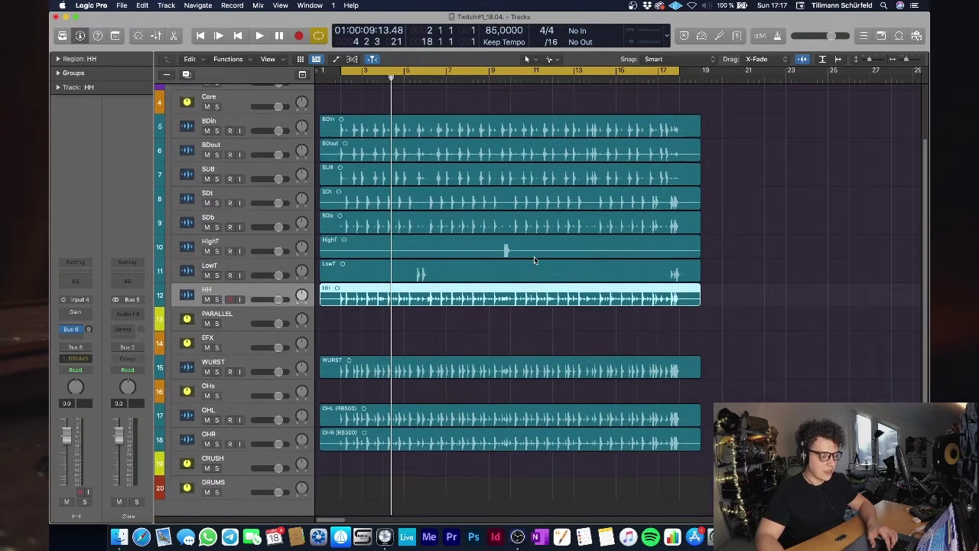
- Select the HighT and LowT tom regions and examine their waveforms at closer zoom
left_click(420, 244)
left_click(414, 275)
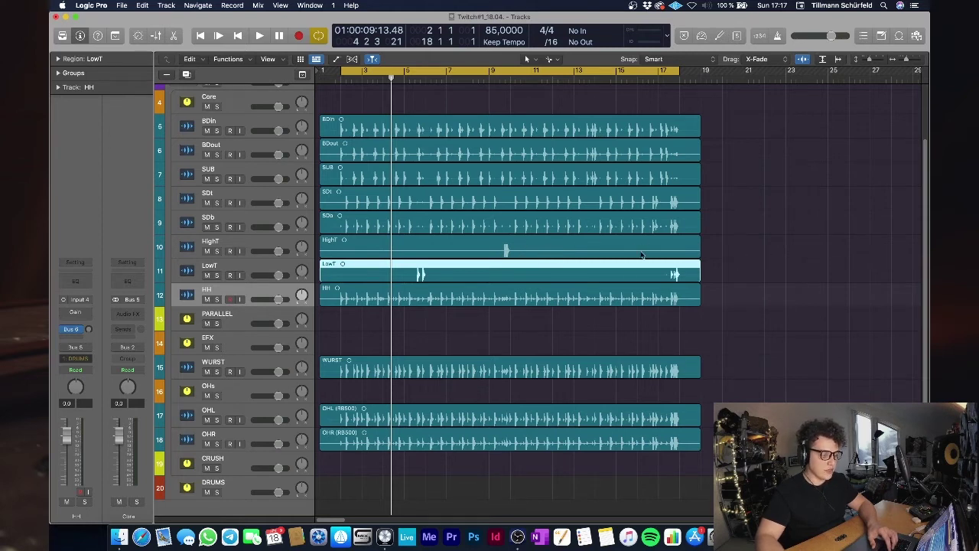
key("super+Right")
key("super+Right")
key("super+Right")
key("super+Left")
key("super+Left")
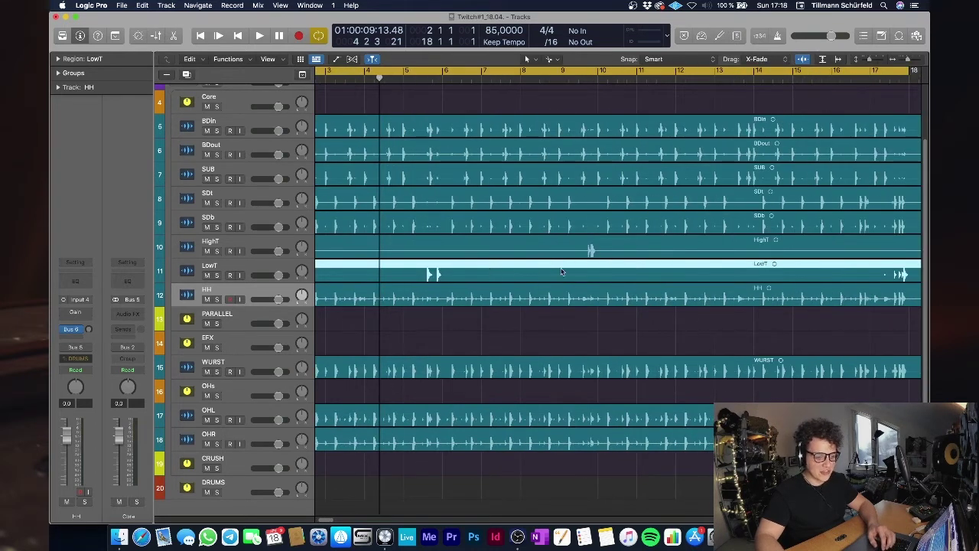
key("super+Left")
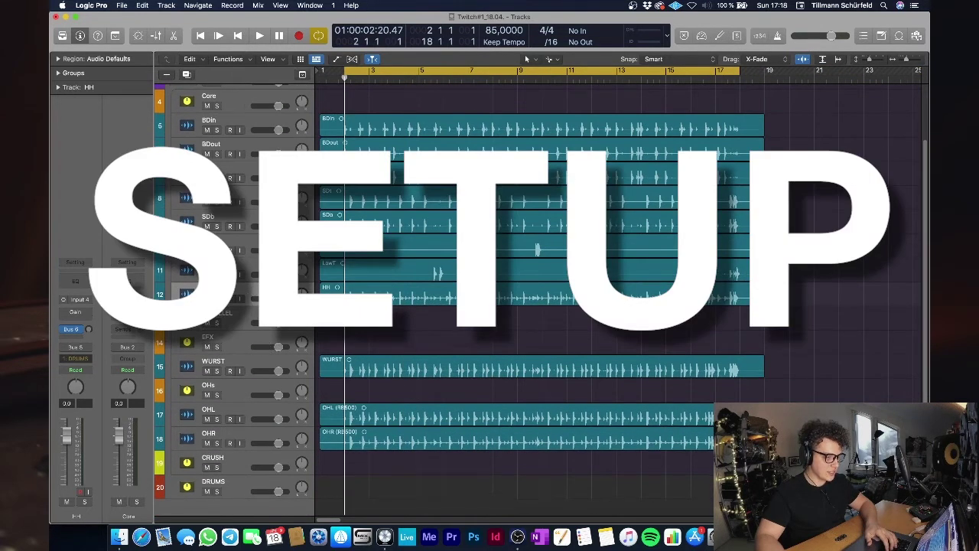
- Select the recorded drum tracks together: BDin through HH plus WURST, OHL and OHR
left_click(255, 132)
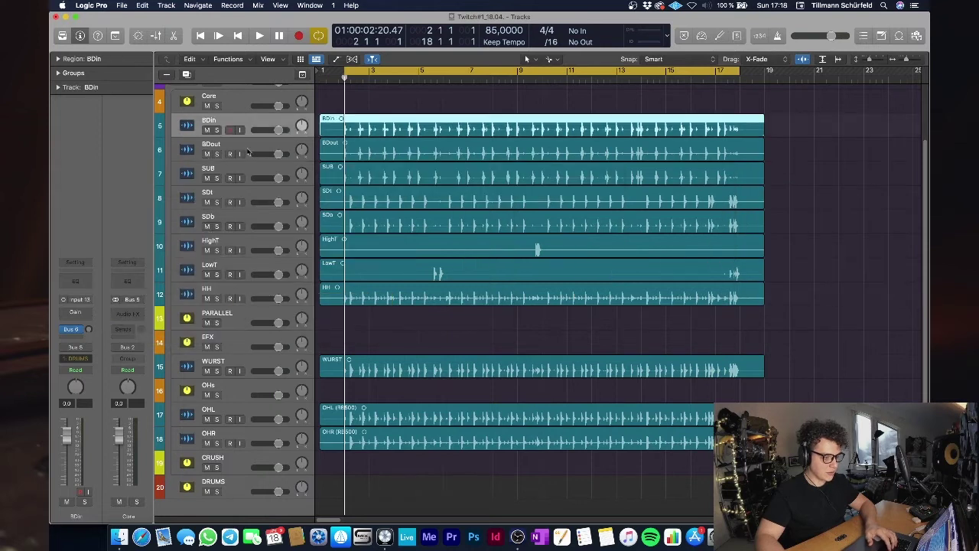
left_click(245, 294, "shift")
left_click(241, 368, "shift")
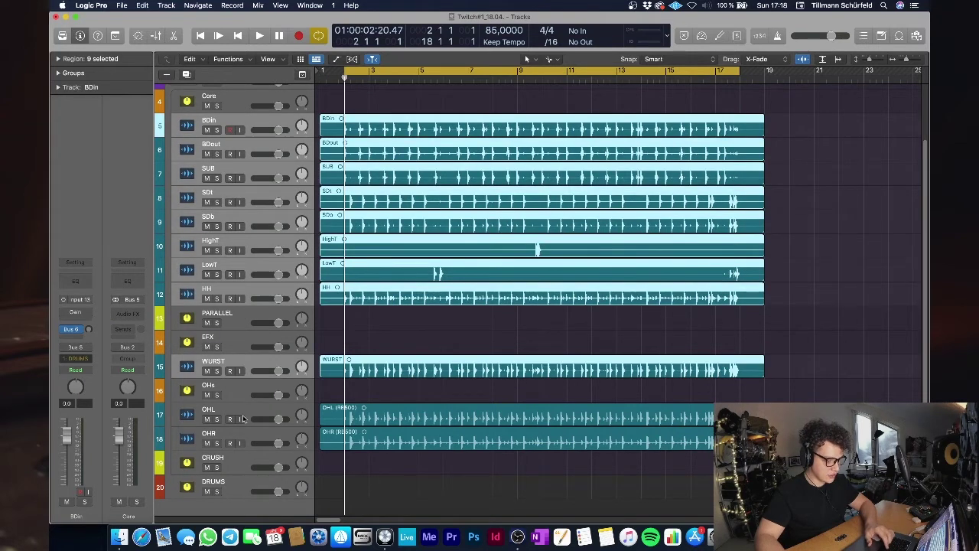
left_click(245, 419, "shift")
left_click(245, 440, "shift")
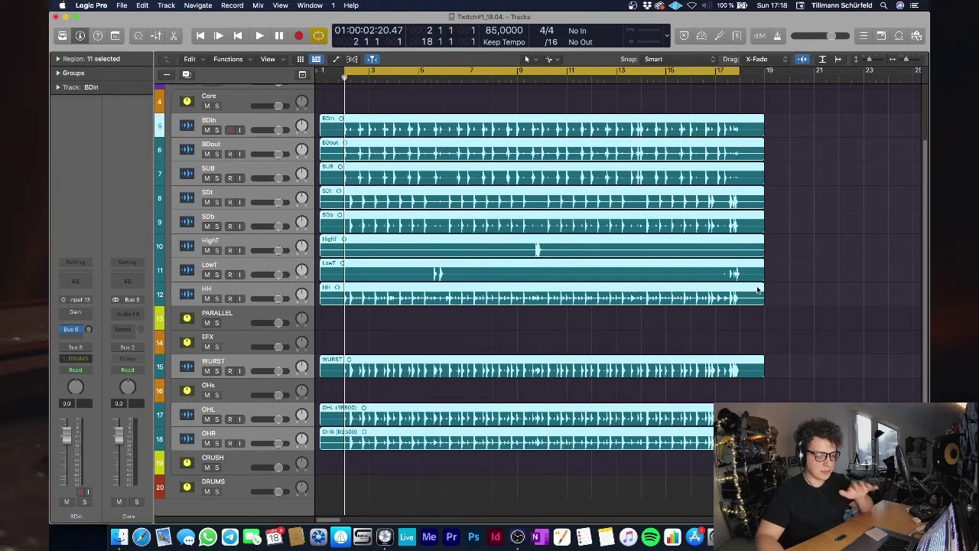
- Select only the tracks BDin through HH, switch off cycle mode and deselect their regions
left_click(543, 224)
left_click(235, 120)
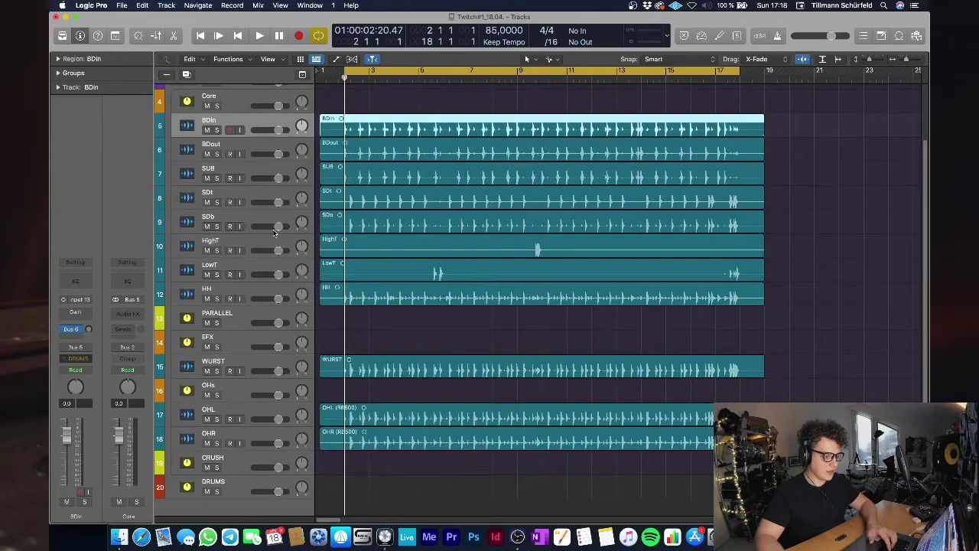
left_click(252, 291, "shift")
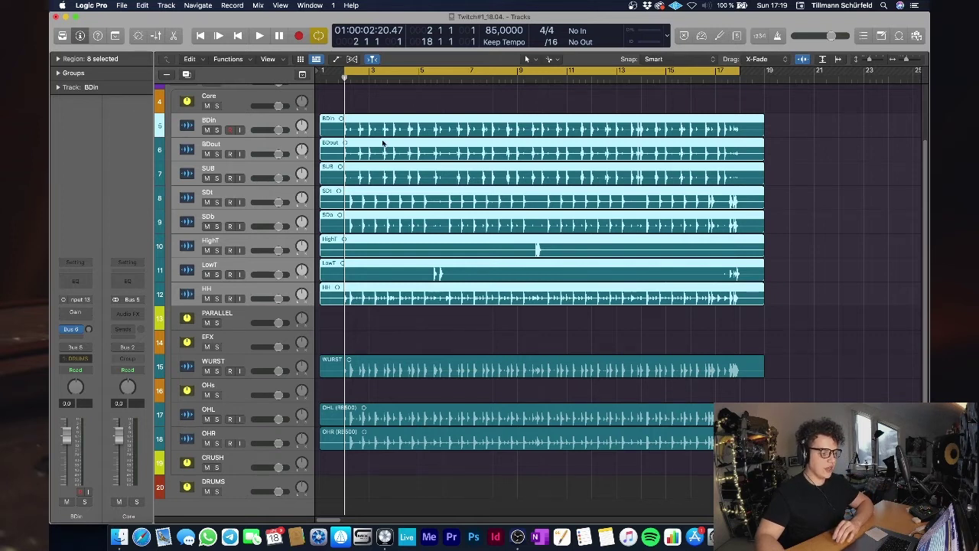
key("c")
left_click(515, 107)
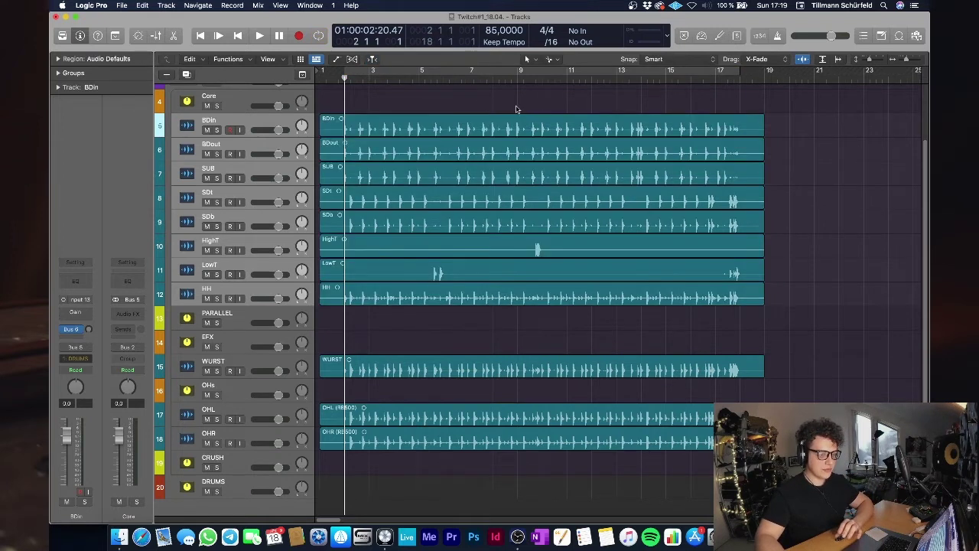
- Review the Core group: its member tracks BDin through HH together, its bus track, and single tracks from SUB to HH
left_click(244, 119)
left_click(240, 285, "shift")
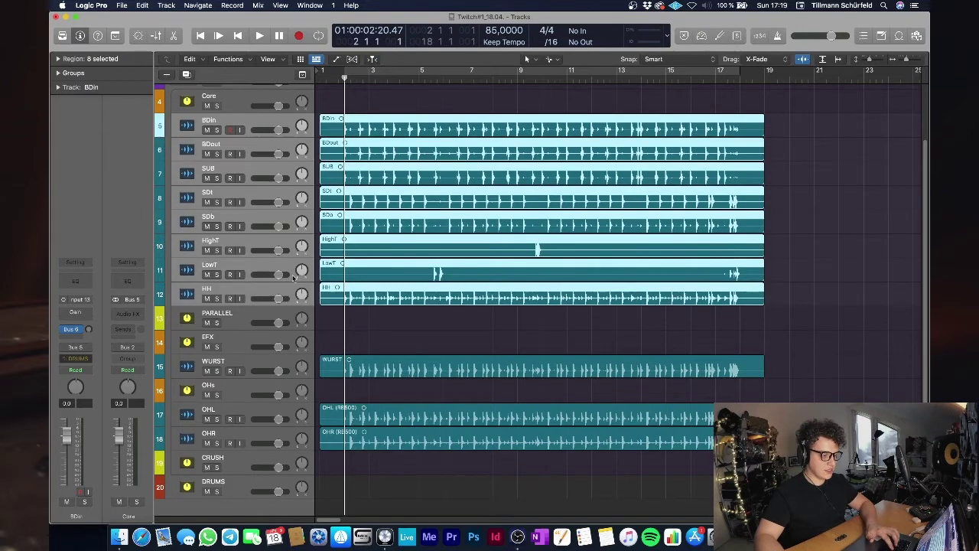
left_click(240, 107)
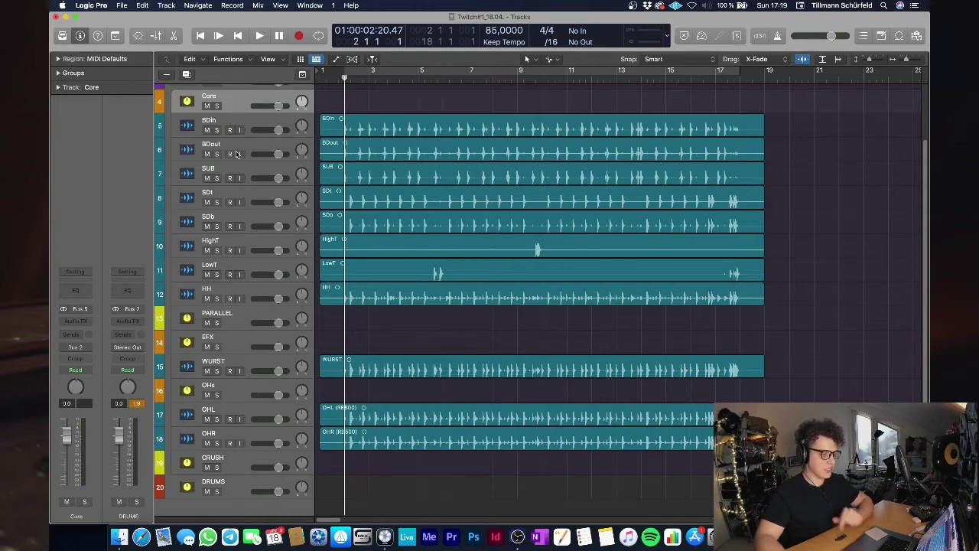
left_click(251, 166)
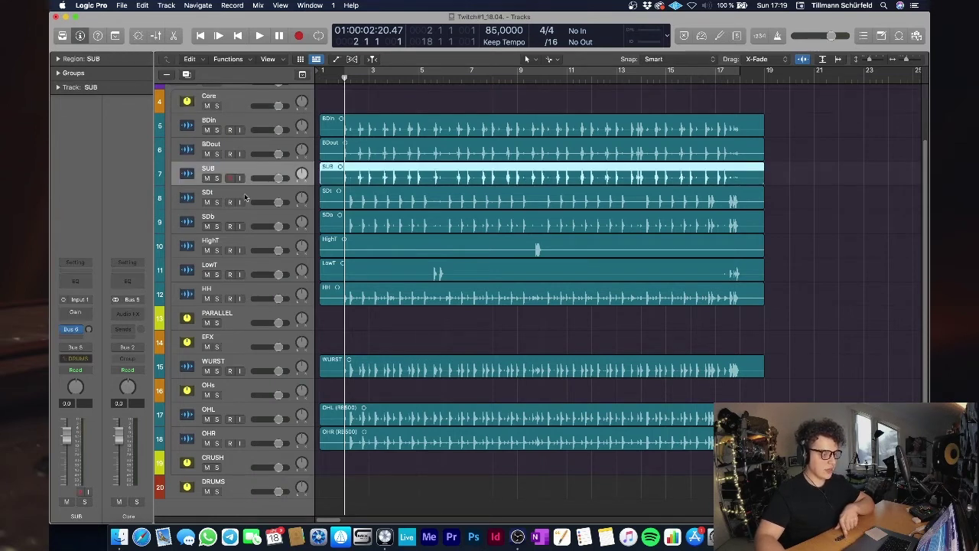
left_click(246, 199)
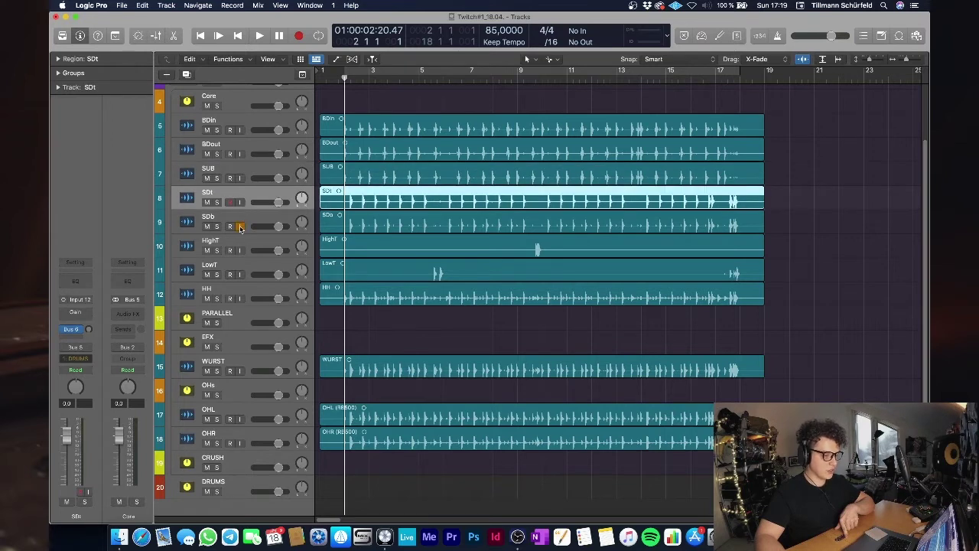
left_click(240, 228)
left_click(249, 243)
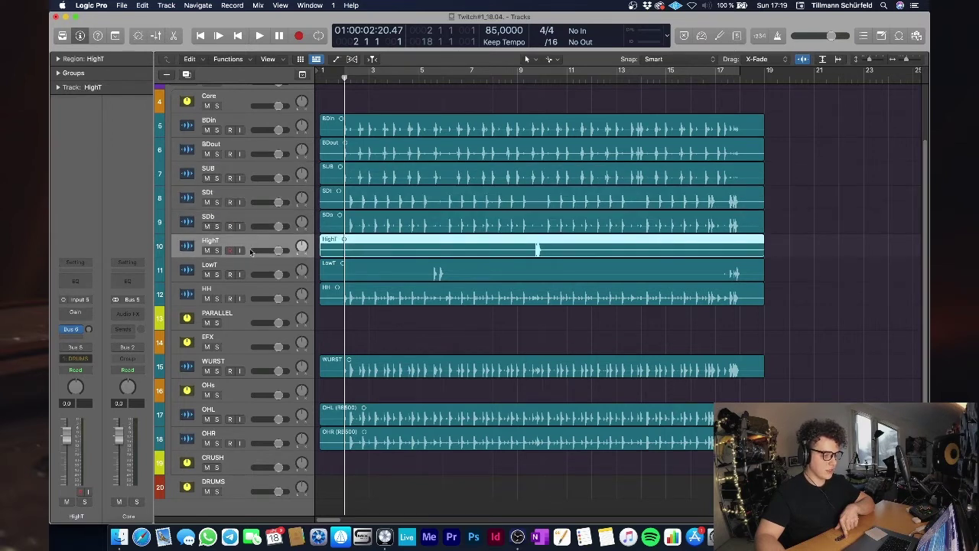
left_click(251, 269)
left_click(245, 293)
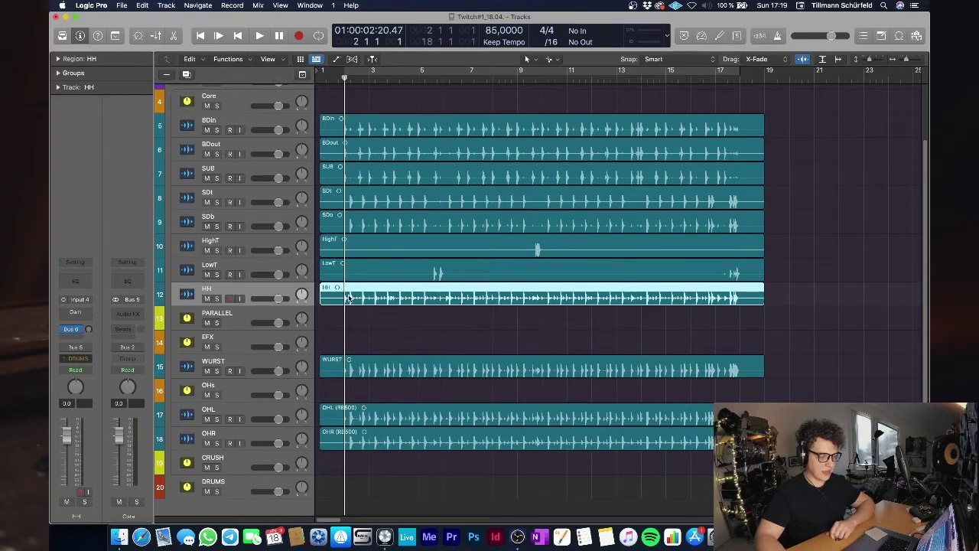
- Inspect the PARALLEL bus track and the group of tracks from BDin through HH
scroll(245, 290, "down", 2)
left_click(241, 287)
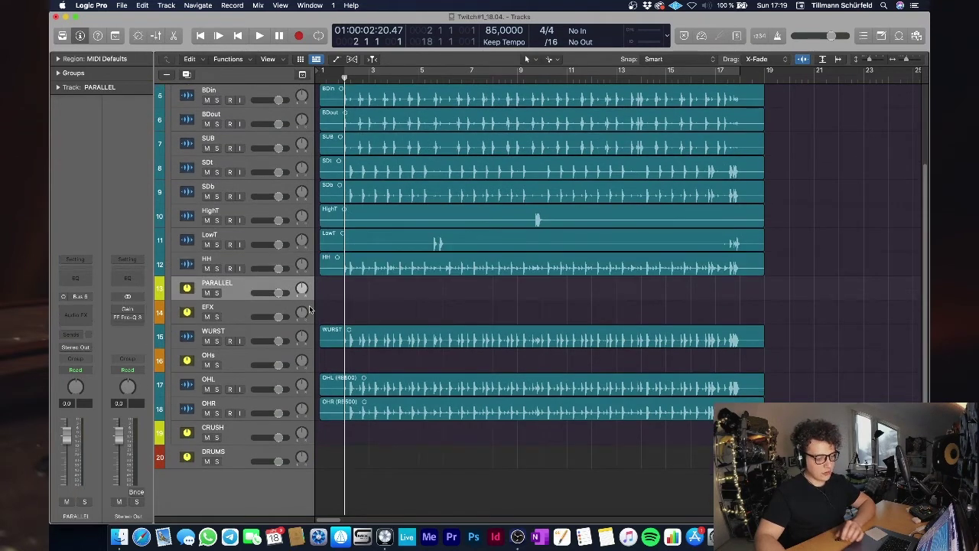
scroll(268, 283, "up", 2)
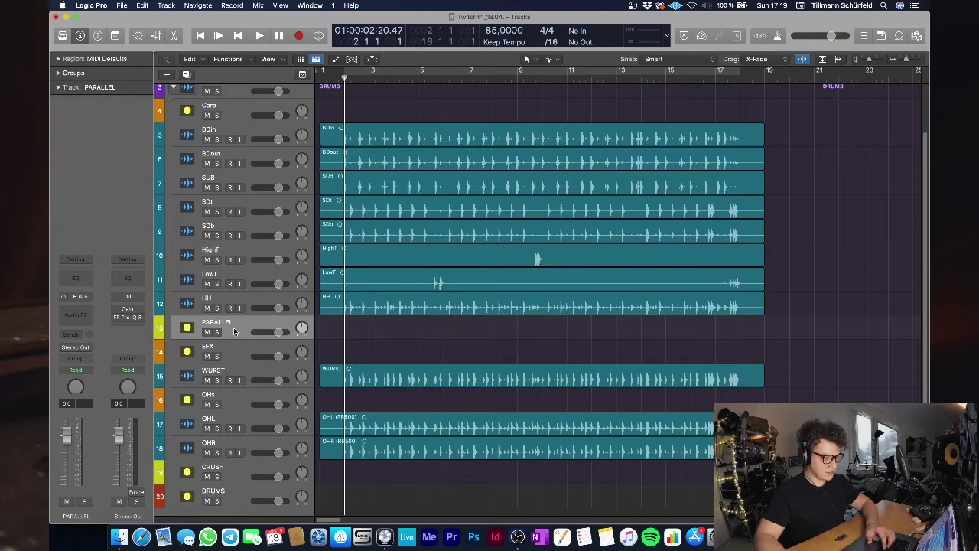
left_click(246, 138)
left_click(250, 302, "shift")
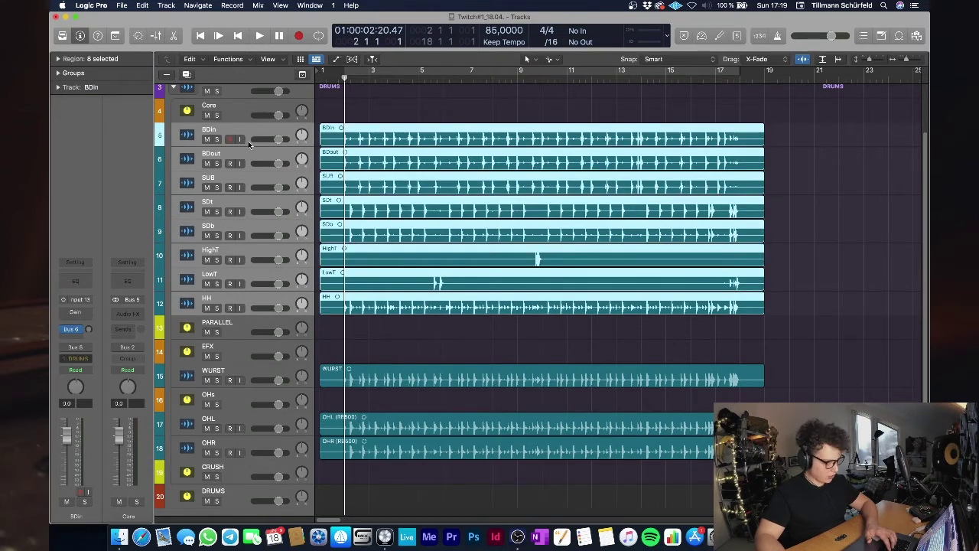
- Inspect the channel strips of the WURST, PARALLEL and EFX tracks
left_click(243, 371)
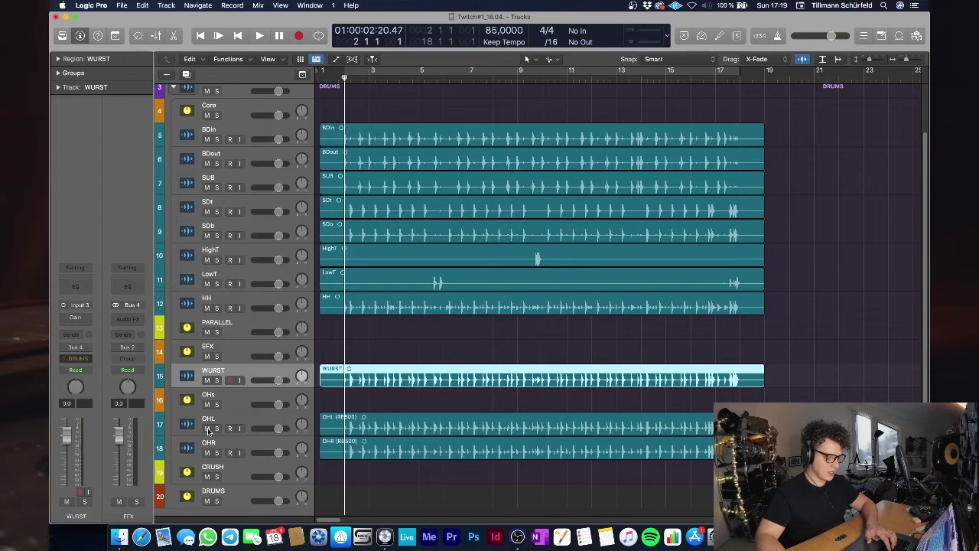
left_click(237, 330)
left_click(240, 344)
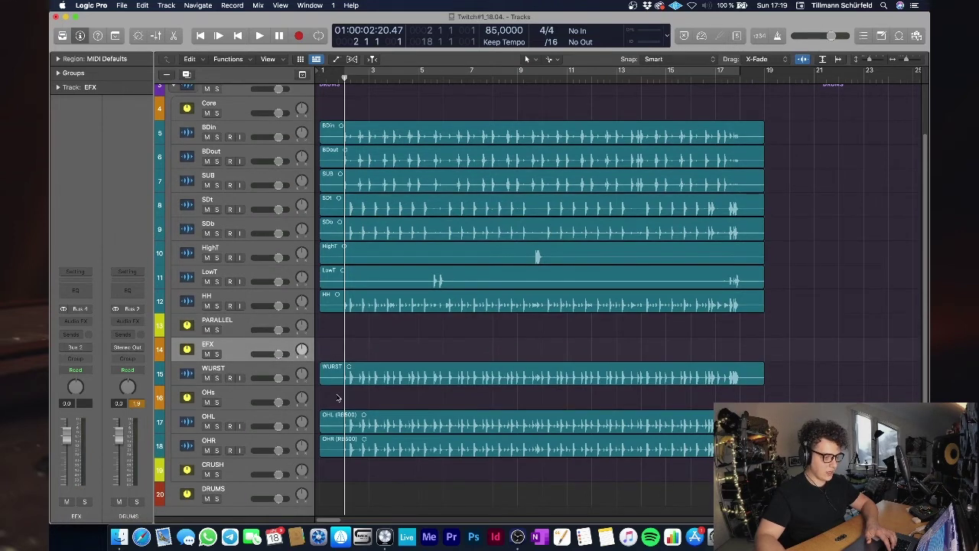
- Select the WURST track and its audio region to examine its recording and bus routing
scroll(260, 352, "down", 3)
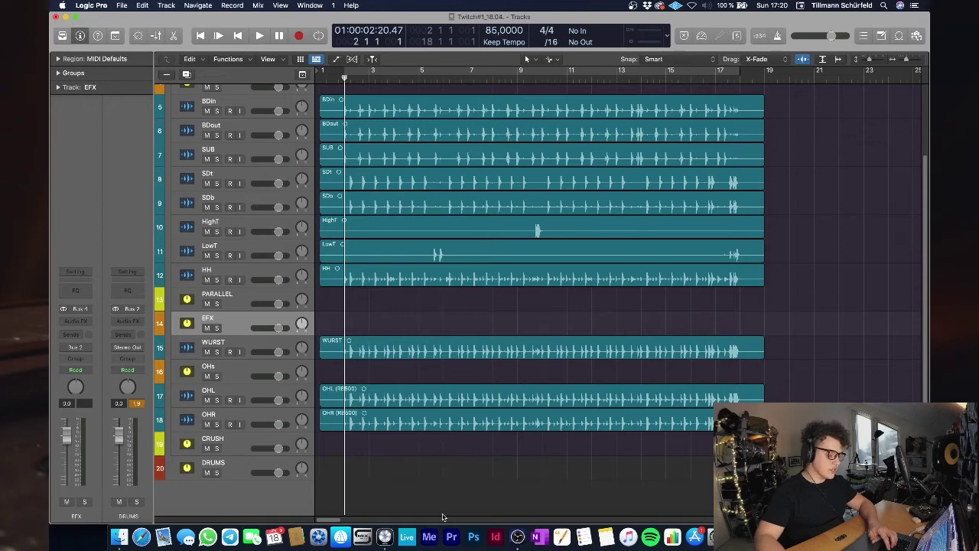
left_click(240, 352)
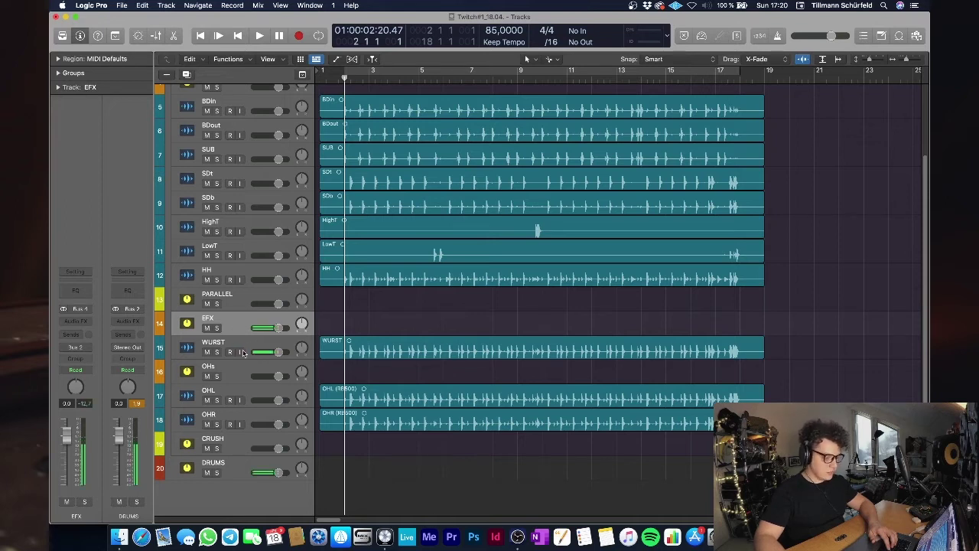
left_click(448, 352)
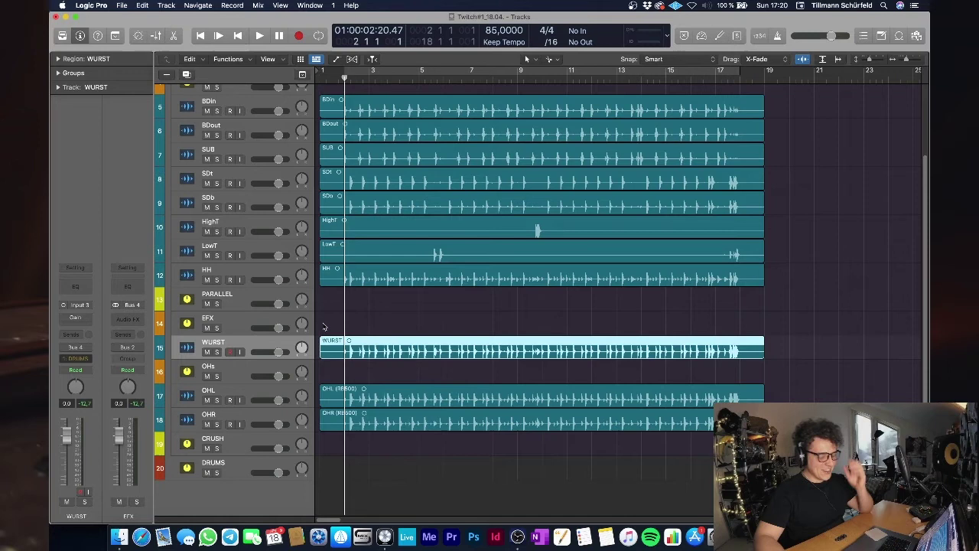
left_click(370, 322)
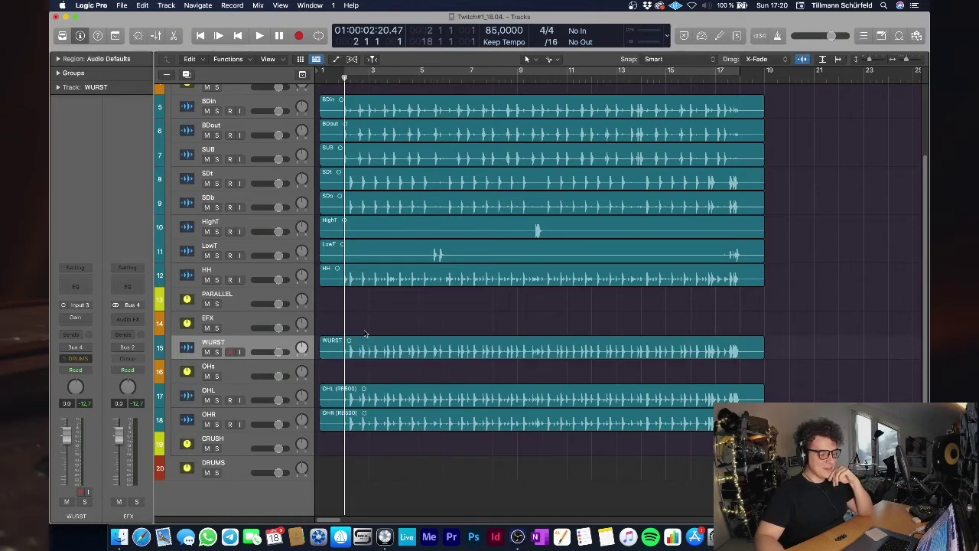
left_click(385, 350)
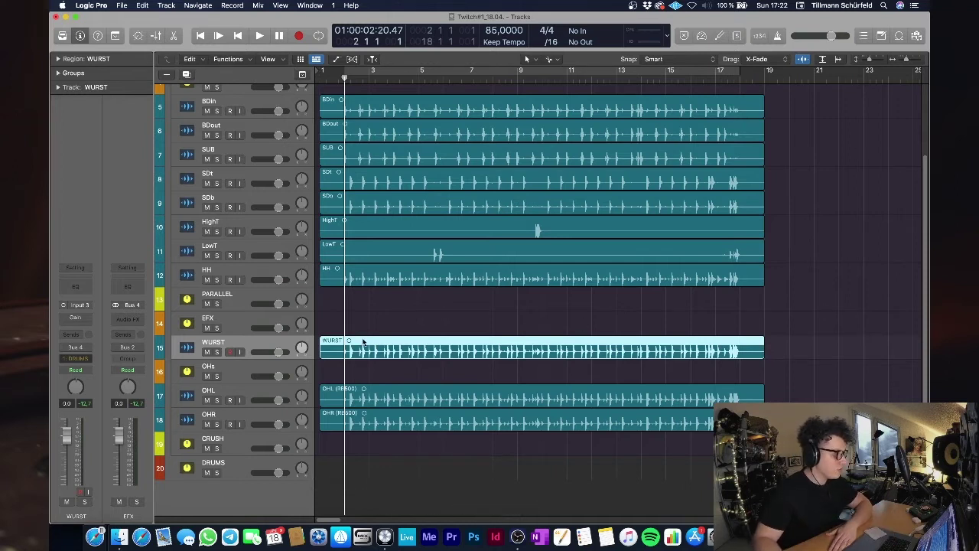
- Review the WURST region within the drum stack and switch the project window to full screen
left_click(440, 320)
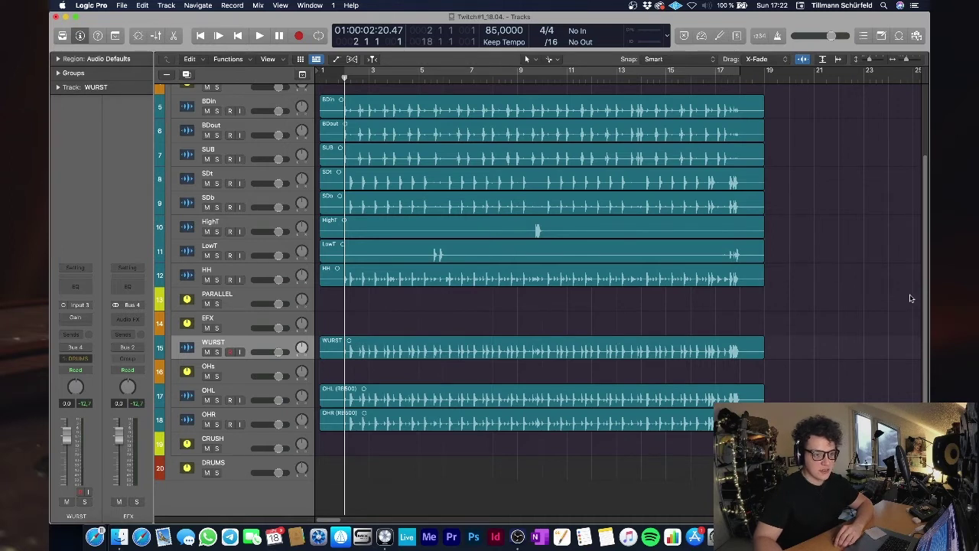
scroll(858, 331, "up", 2)
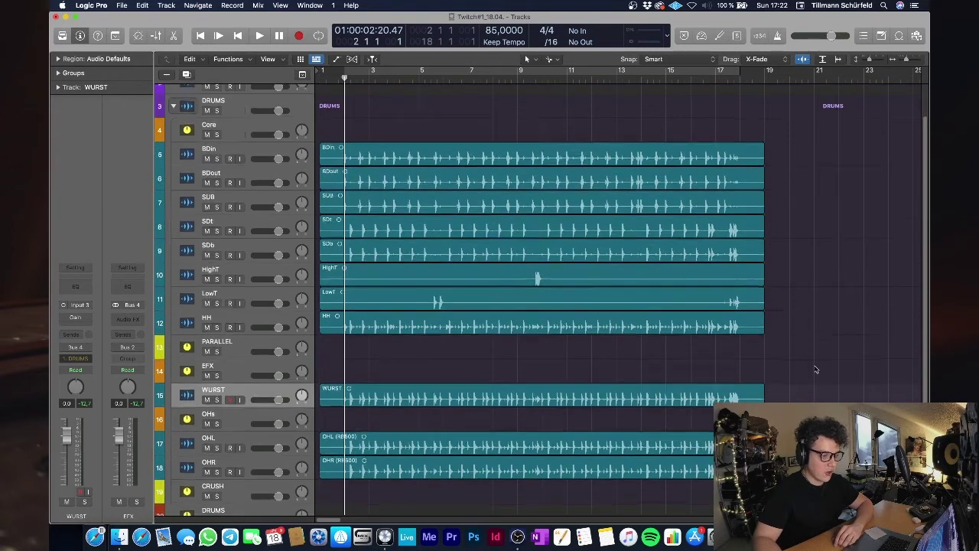
scroll(817, 370, "down", 1)
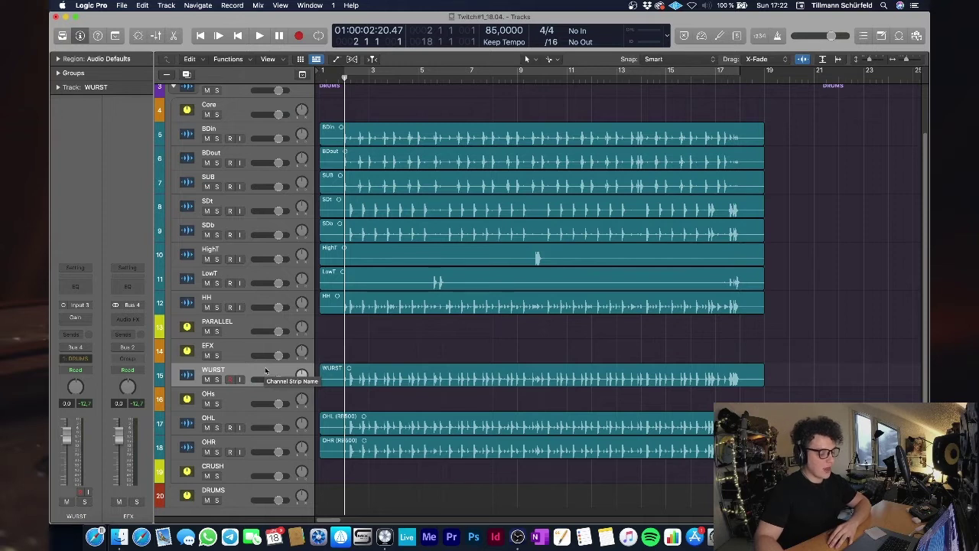
left_click(452, 375)
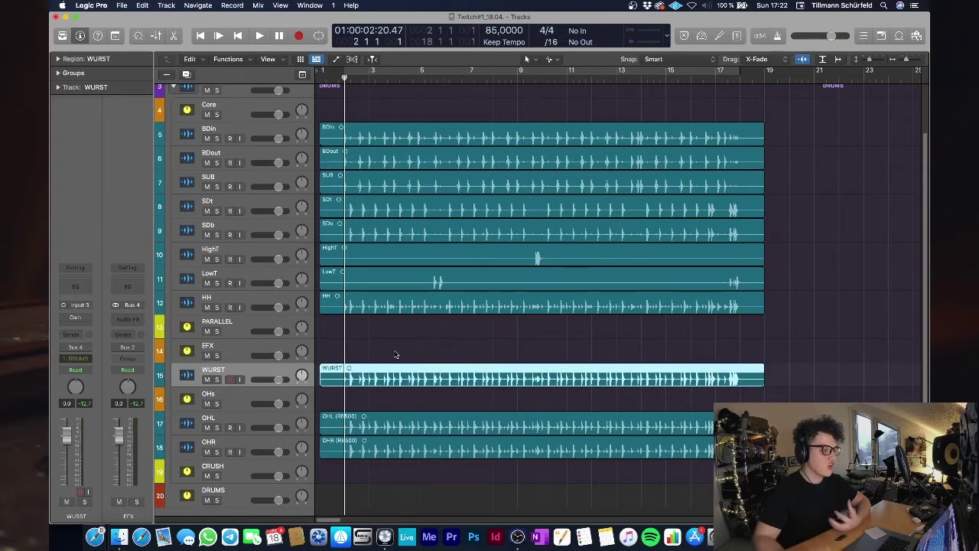
left_click(74, 18)
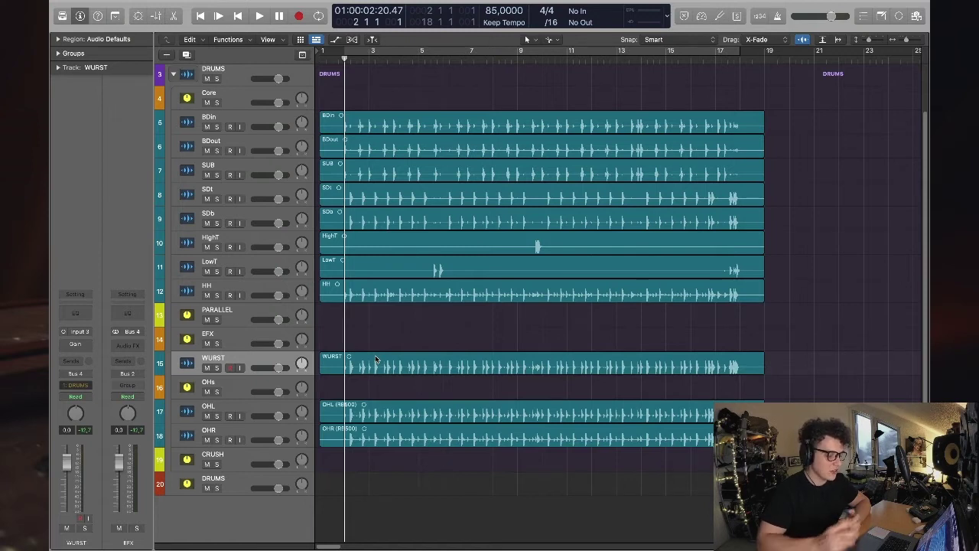
- Turn on Catch Playhead and inspect the channel strips of the EFX and WURST tracks
left_click(247, 346)
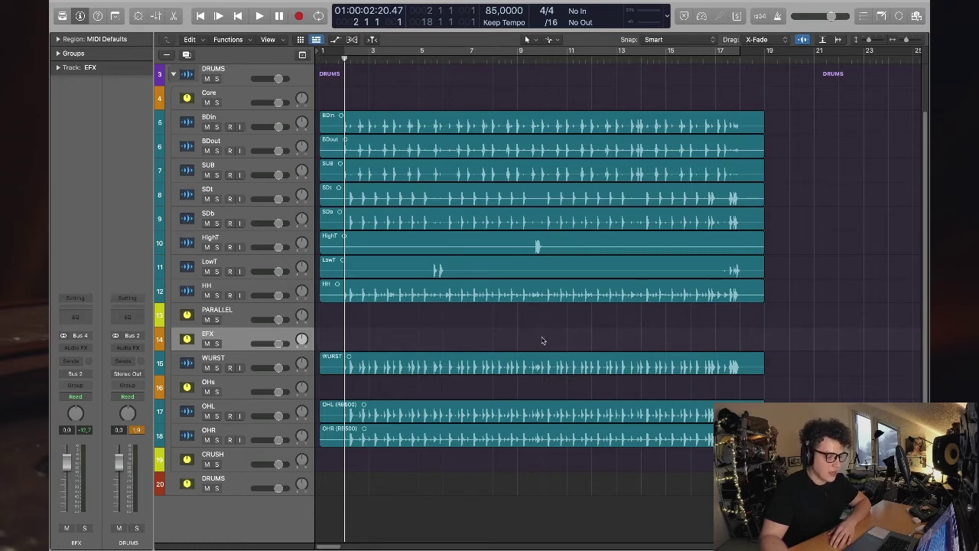
key("ctrl+period")
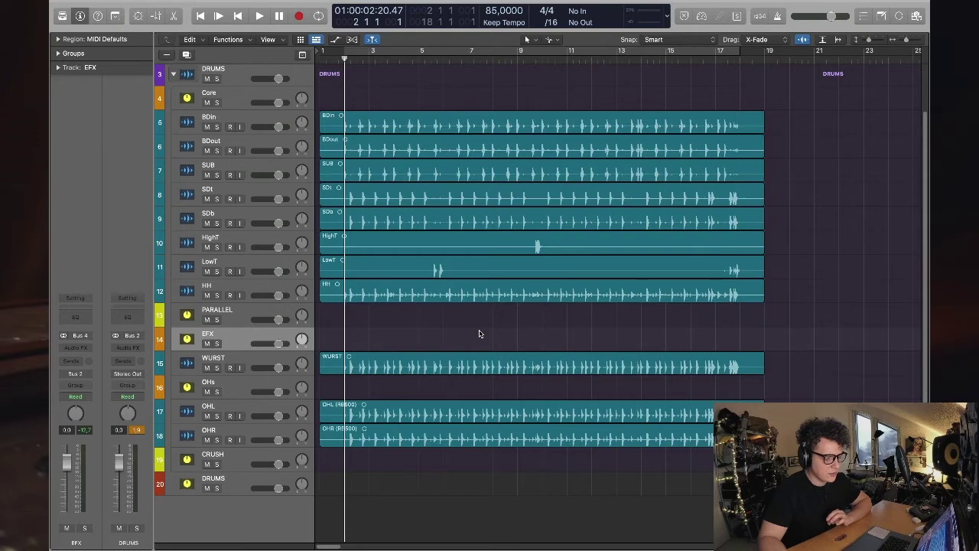
scroll(479, 333, "down", 1)
left_click(221, 356)
left_click(234, 342)
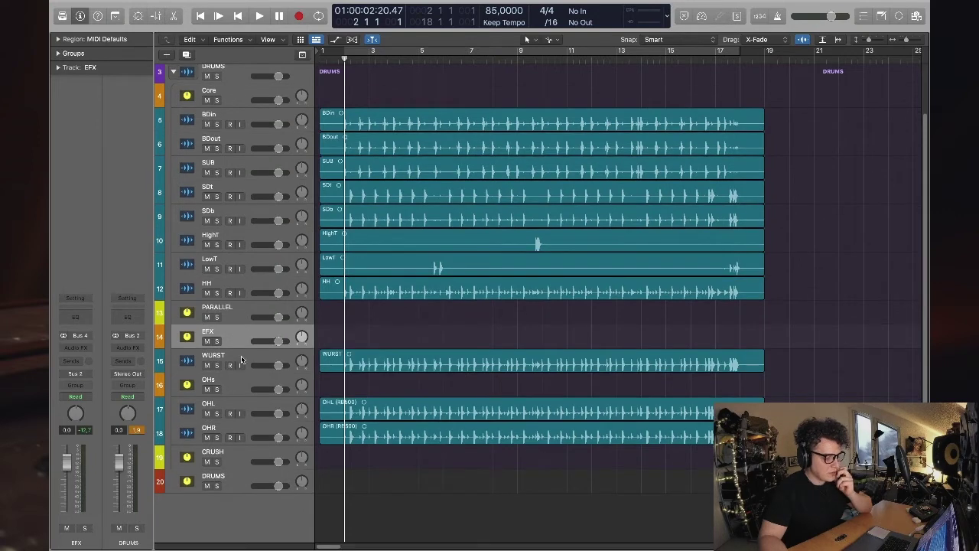
left_click(243, 360)
- Inspect the channel strips and bus routing of the OHs bus, the OHL and OHR overhead tracks and the CRUSH track
left_click(239, 389)
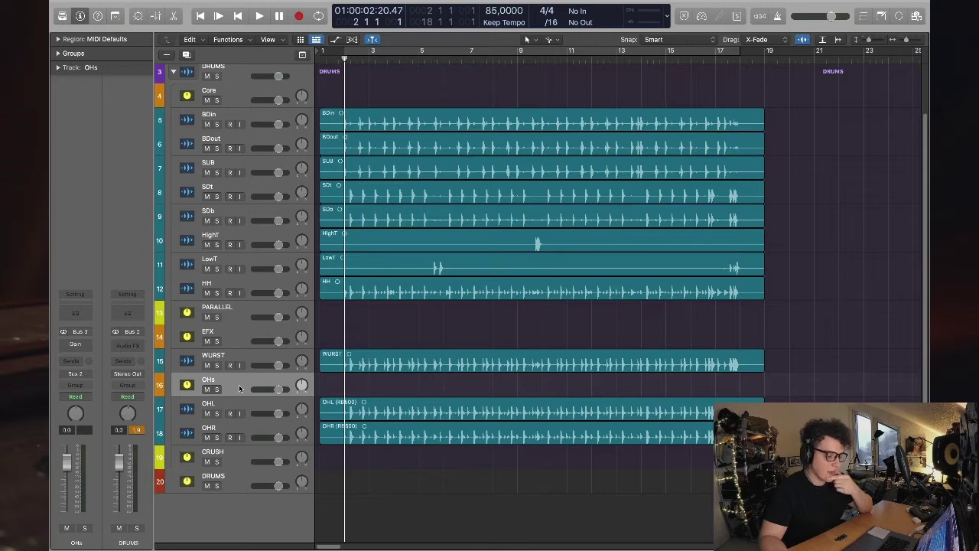
left_click(245, 403)
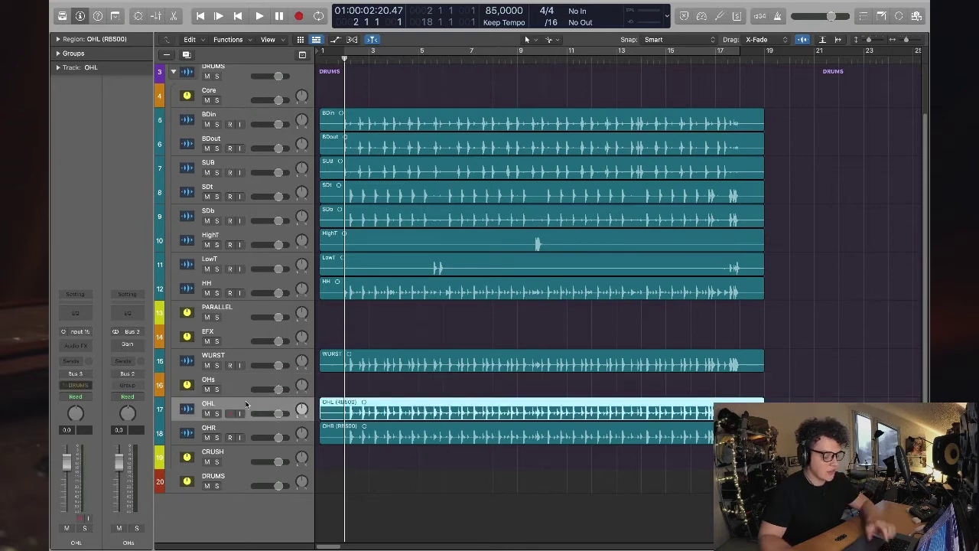
key("Down")
key("Up")
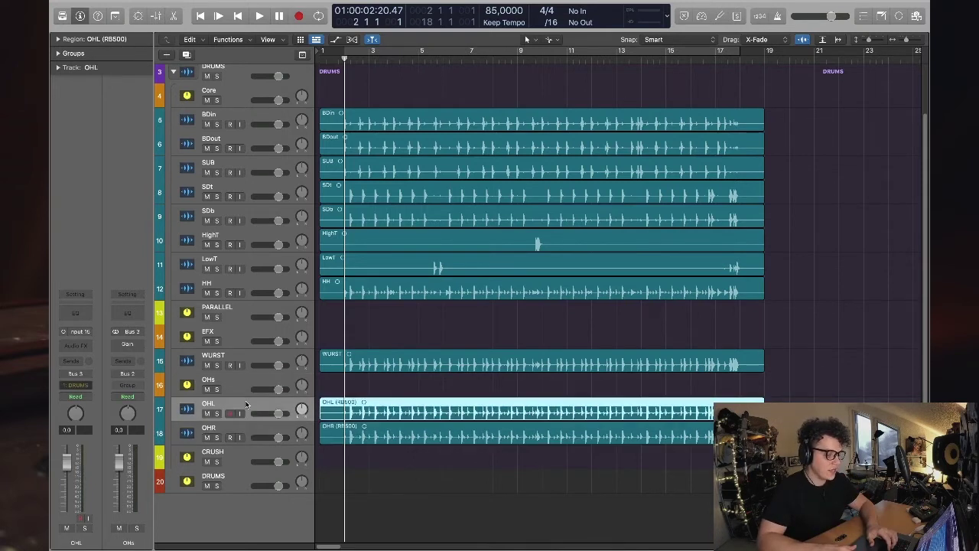
left_click(239, 388)
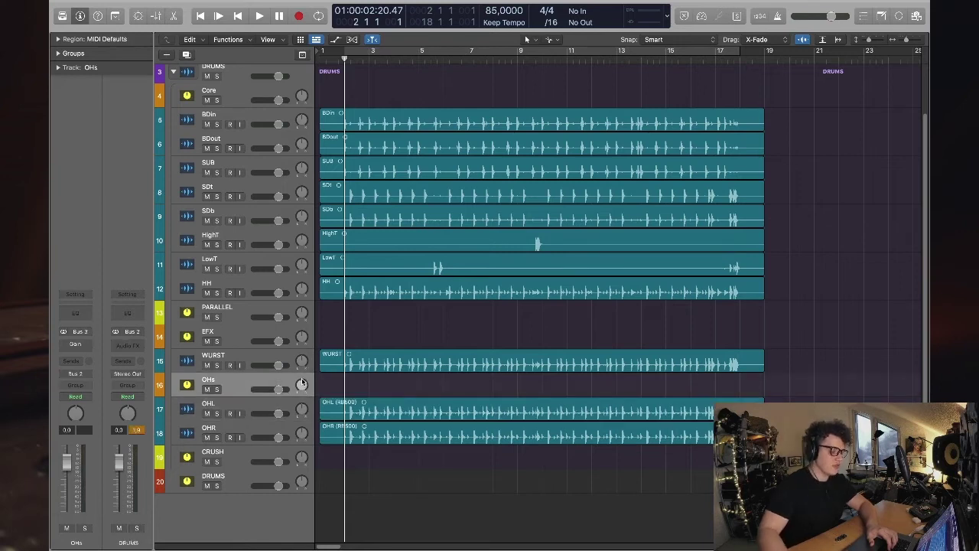
left_click(254, 413)
left_click(239, 386)
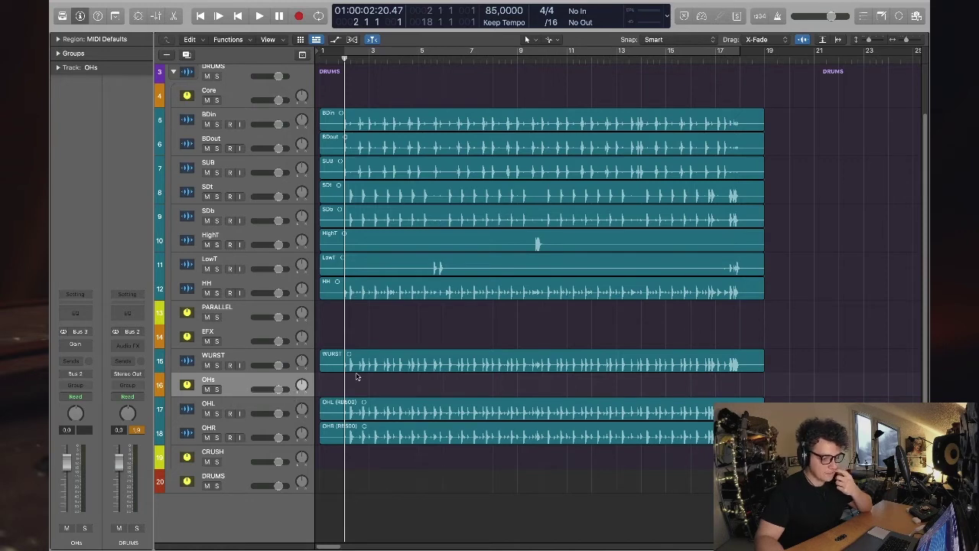
left_click(243, 431)
left_click(247, 408)
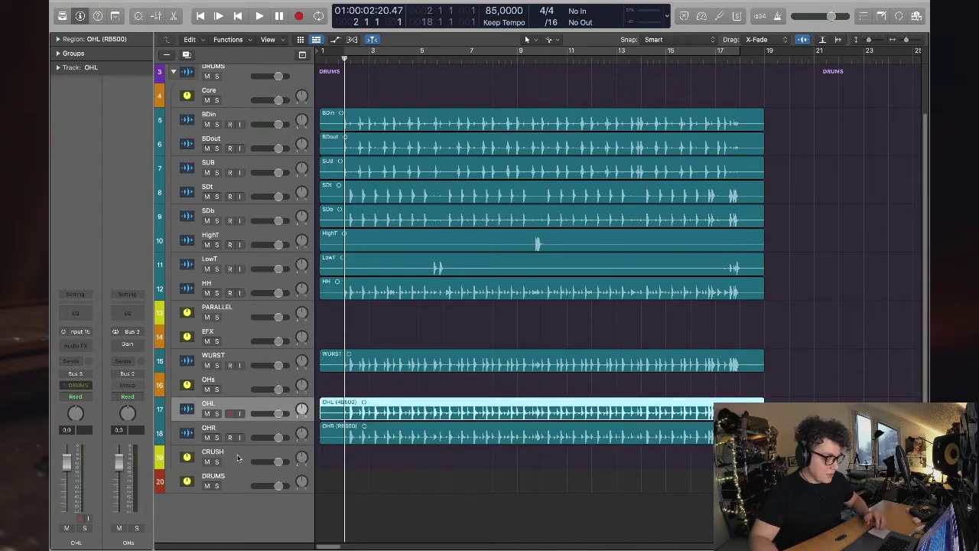
left_click(239, 457)
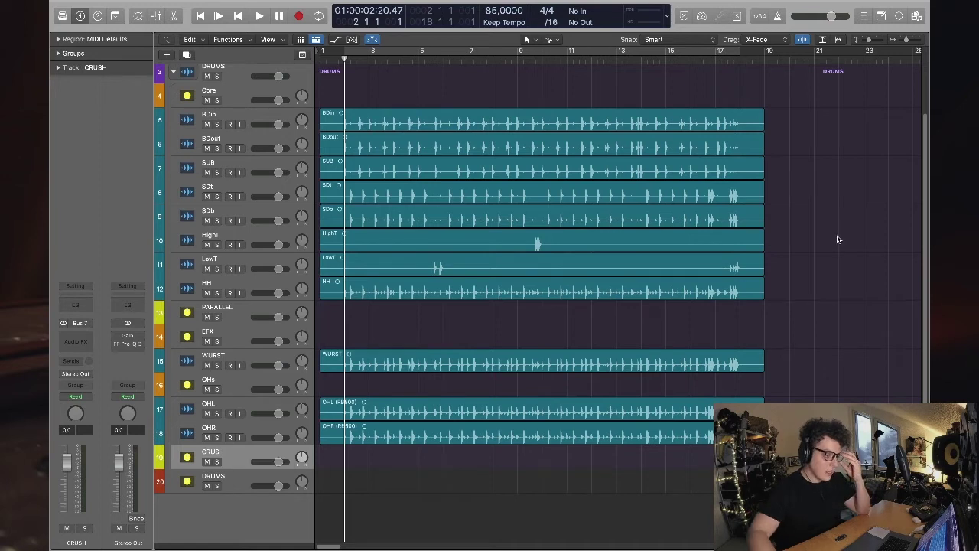
- Enable cycling from bar 2 to bar 18, select the BDin track and play the raw drum recording
left_click(572, 61)
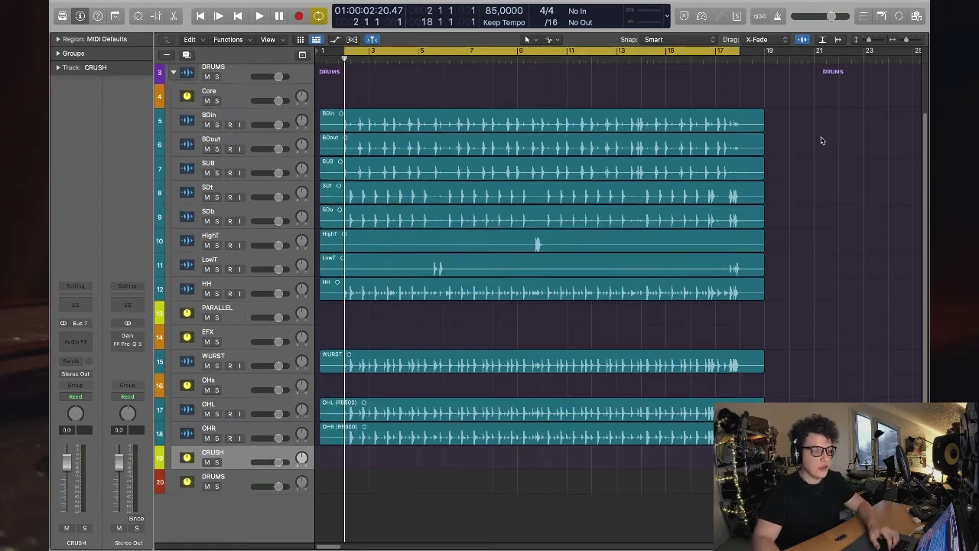
scroll(466, 110, "up", 2)
scroll(573, 127, "down", 1)
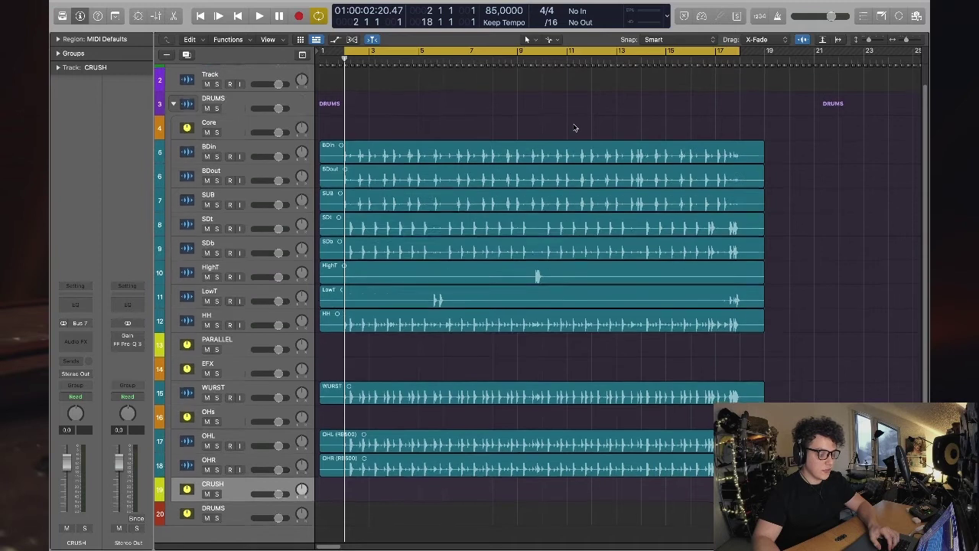
left_click(253, 146)
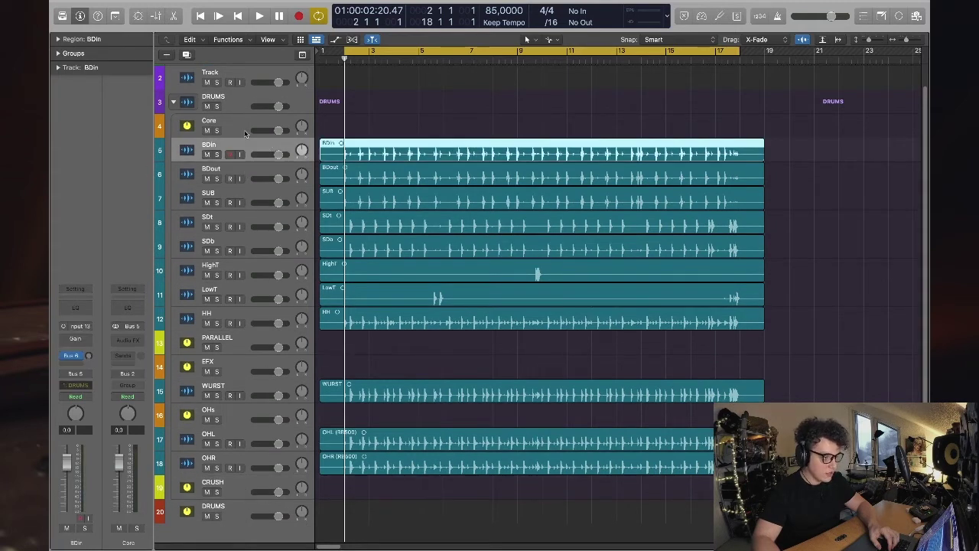
key("space")
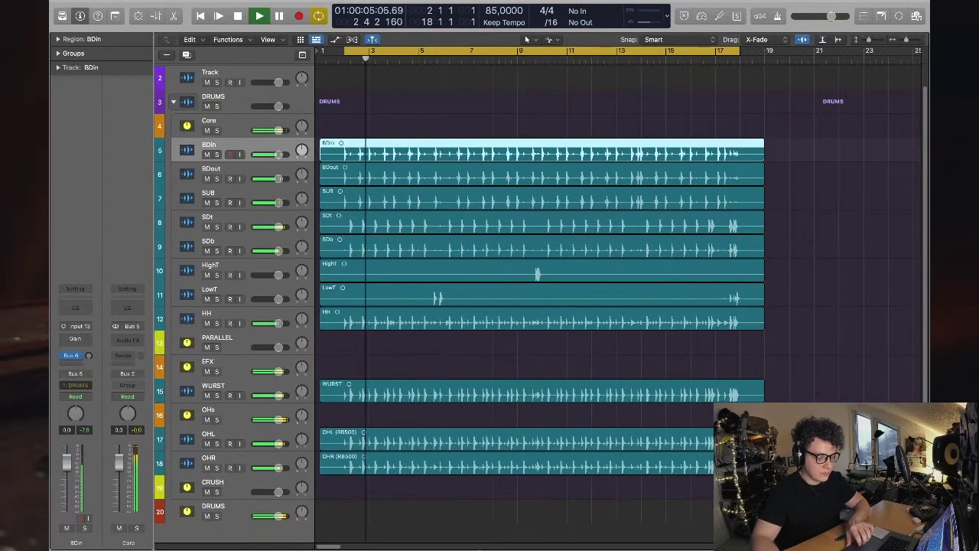
- Switch to OBS, minimize its window and return to the Logic Pro project
key("super+Tab")
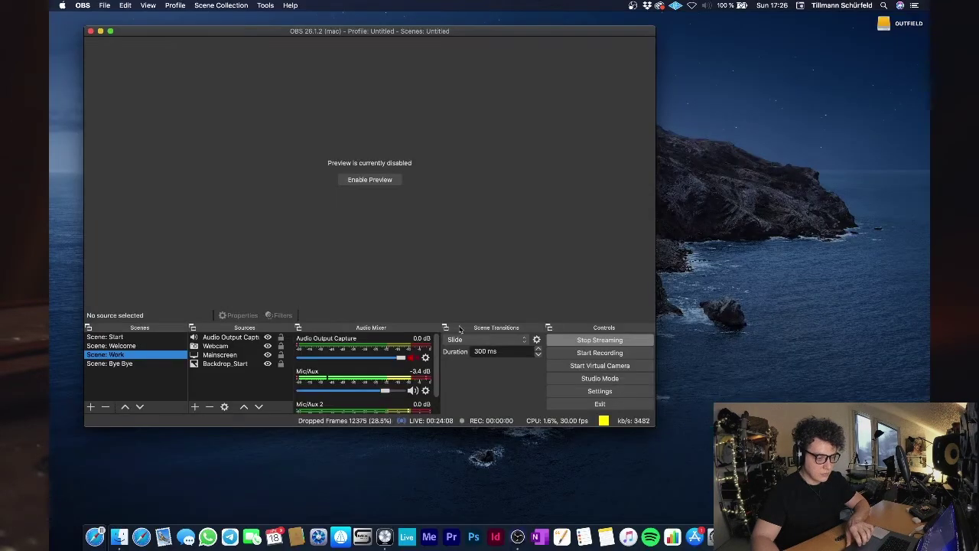
left_click(100, 31)
key("super+Tab")
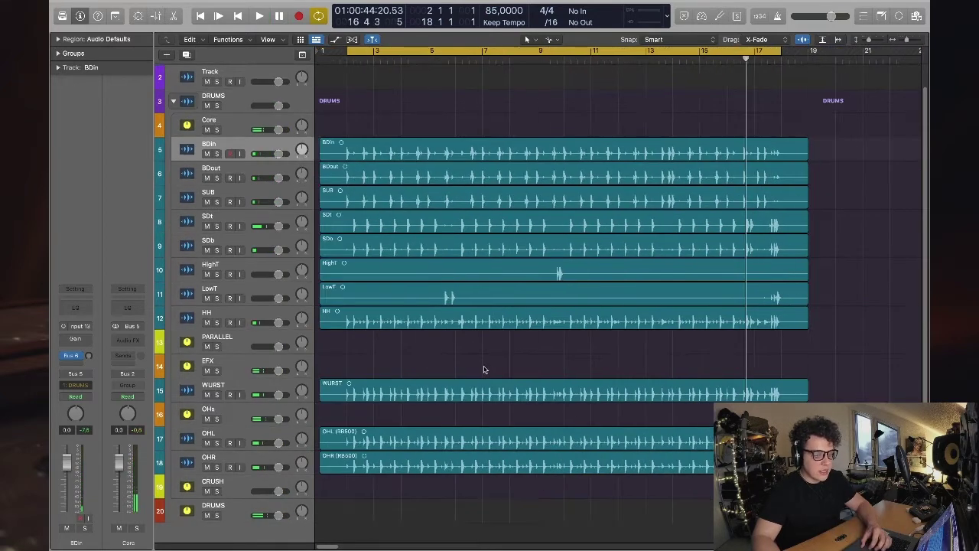
- Select the BDin, BDout and SUB tracks together to present the bass drum channels, and clear the region selection
scroll(484, 370, "down", 1)
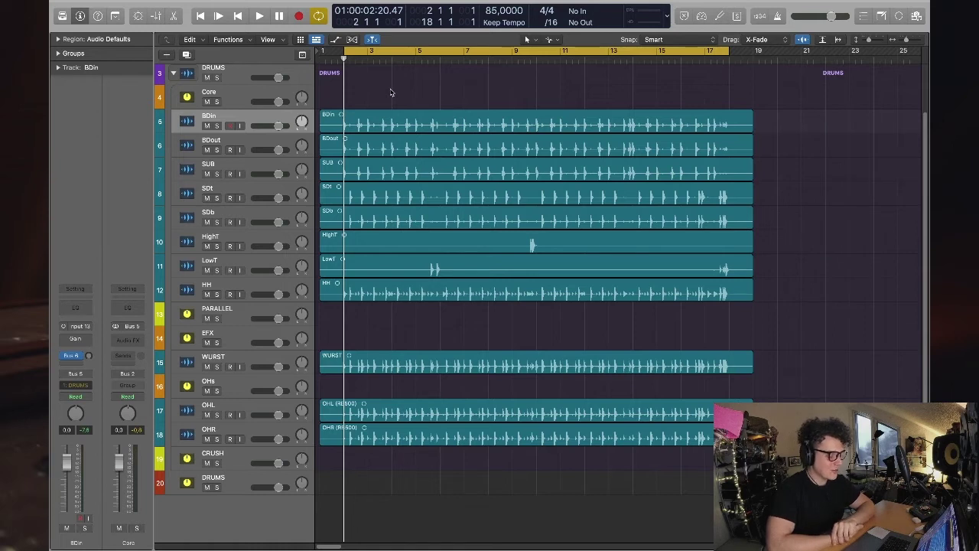
left_click_drag(253, 168, 253, 117)
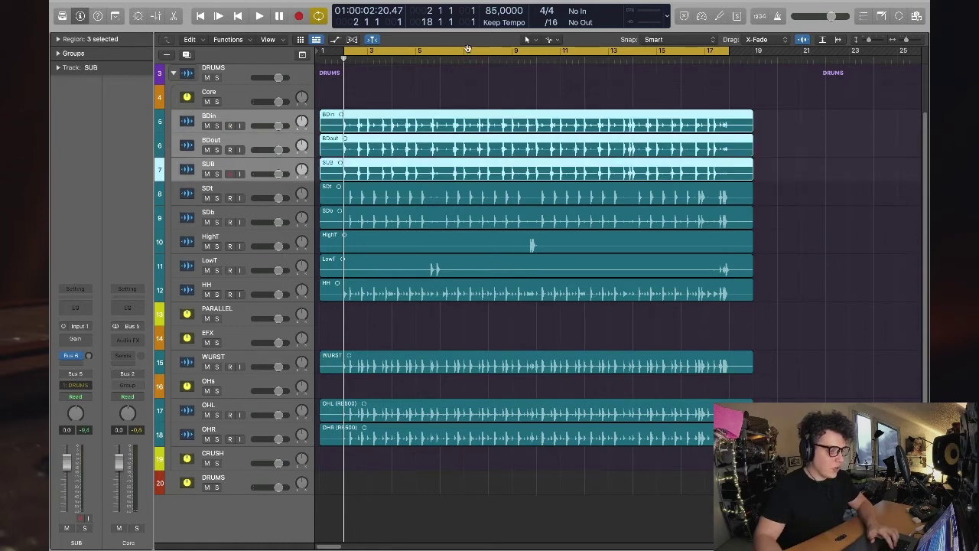
left_click(439, 95)
- Rename the two bass drum tracks with their microphones as "BDin (Beta 91A)" and "BDout (Beta 52A)"
left_click(246, 116)
double_click(226, 116)
type("(Beta 91A")
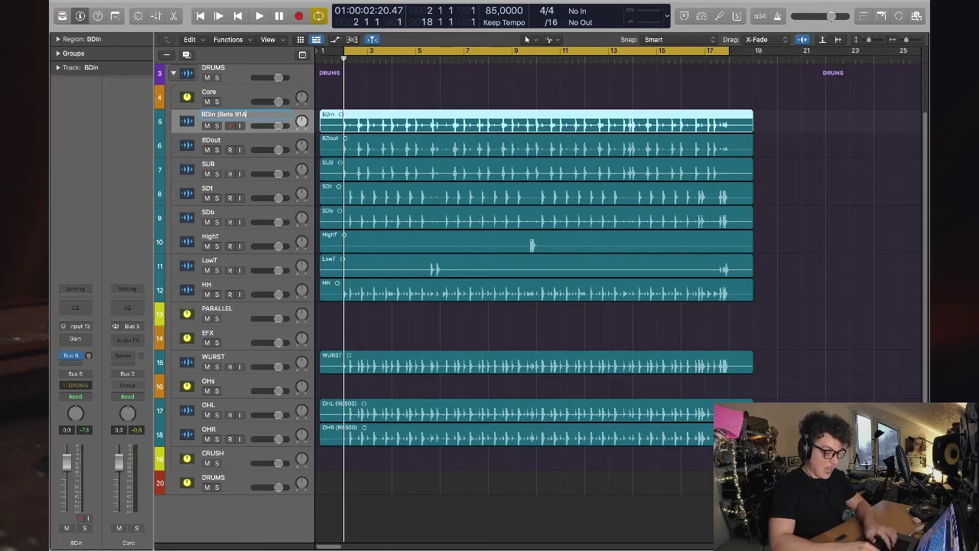
key("Tab")
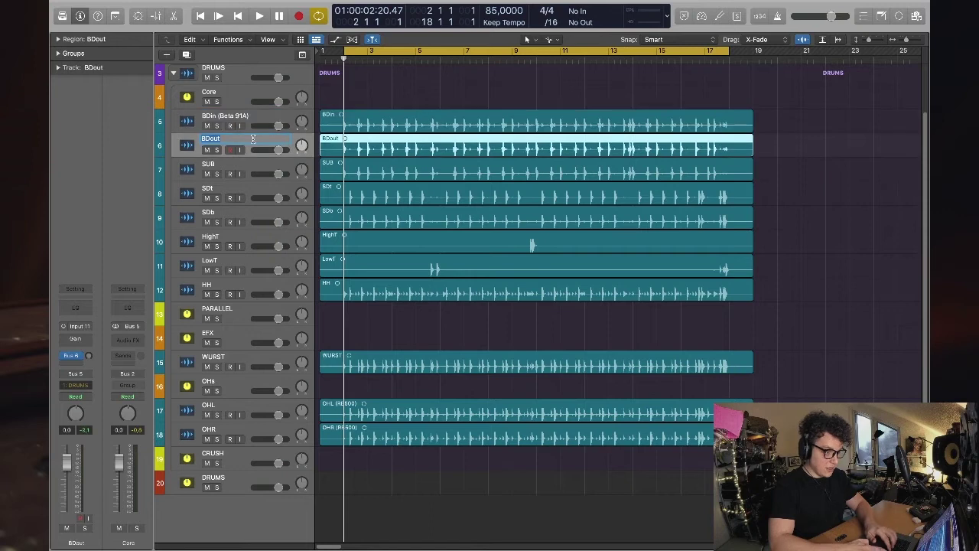
type("(Beta 52A")
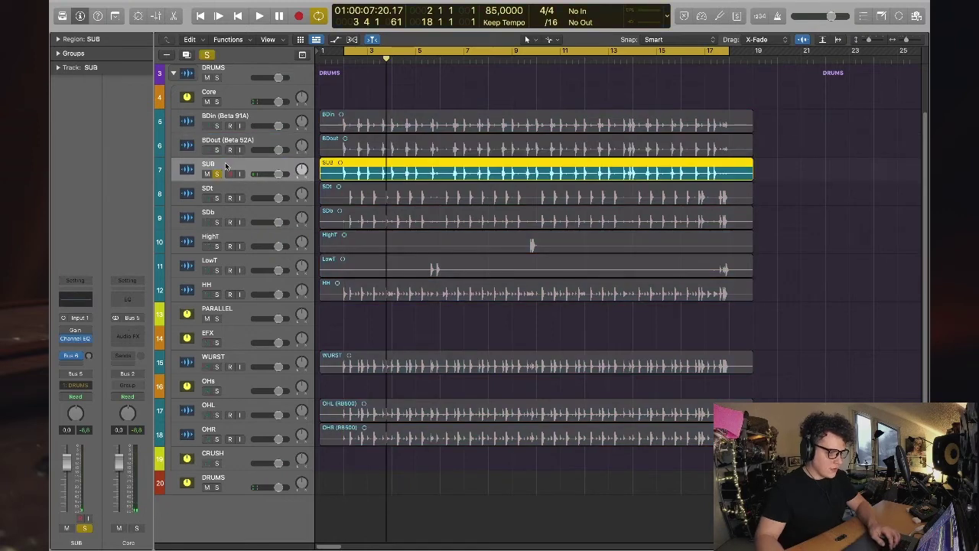
- Rename the SUB track as "SUB (Yamaha)"
double_click(225, 164)
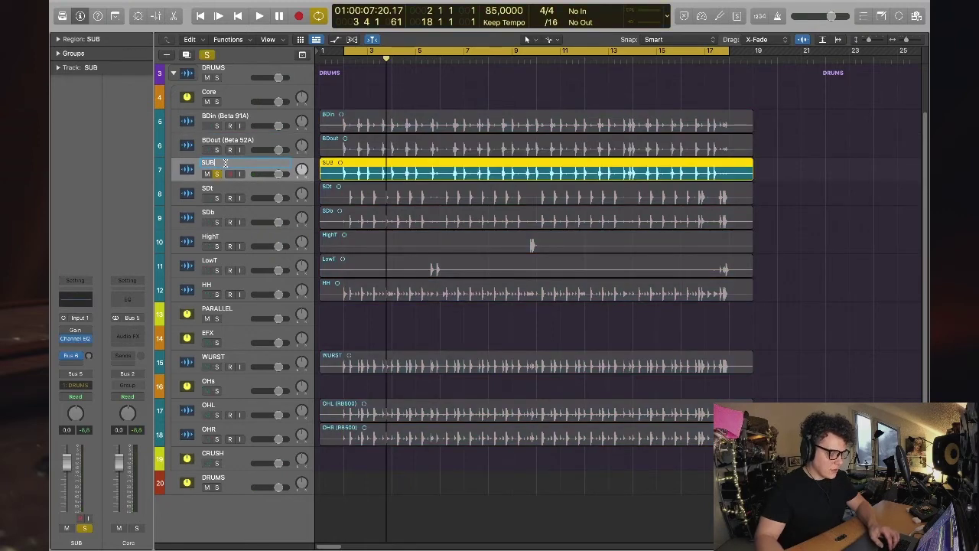
type("8")
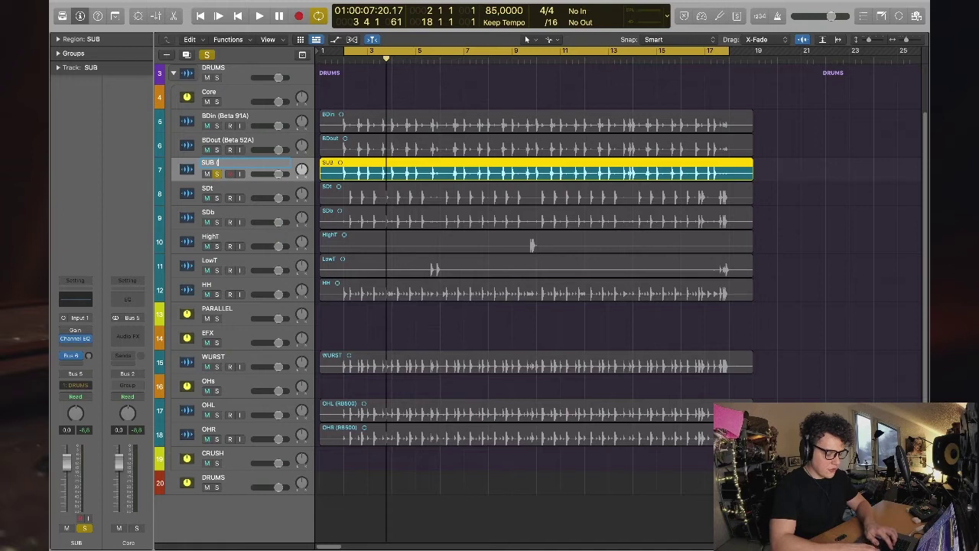
type("Yamaha)")
key("Tab")
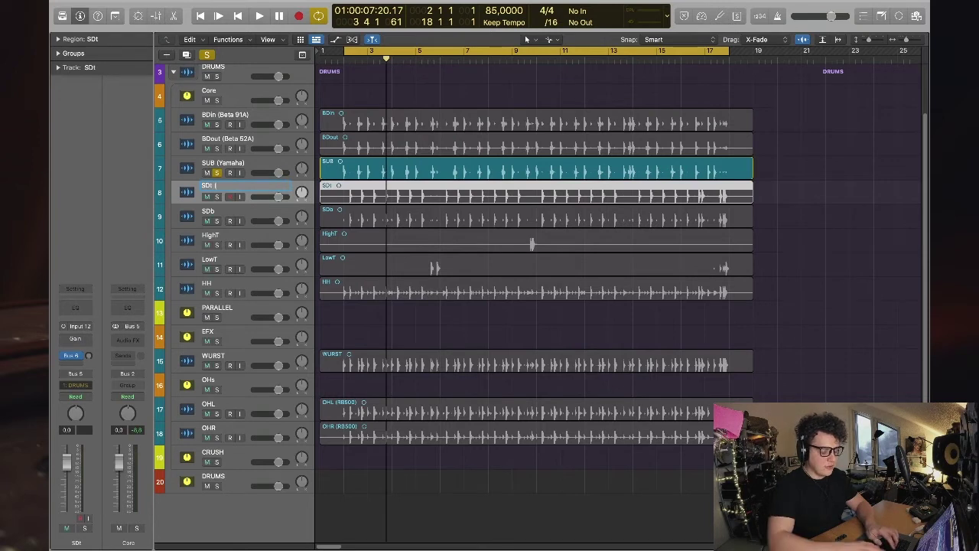
- Rename the two snare tracks with their microphones as "SDt (M201)" and "SDb (Sm57)"
type("(M202")
key("BackSpace")
type("1)")
key("XF86AudioMute")
key("Tab")
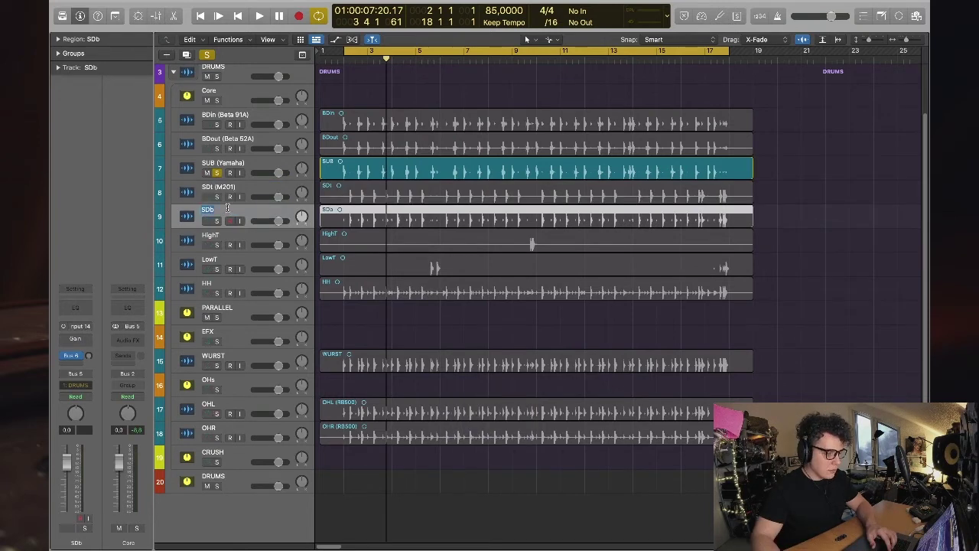
type("(M")
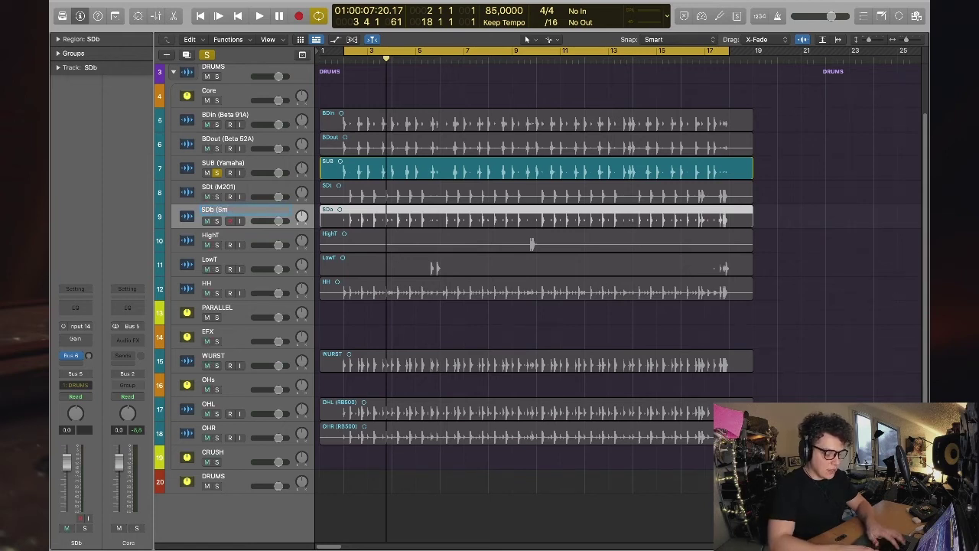
type("57)")
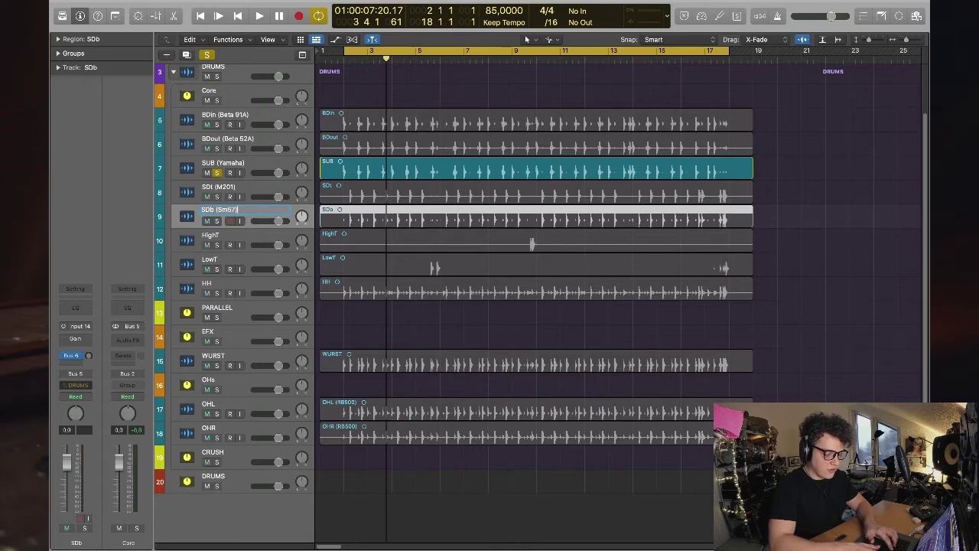
key("Tab")
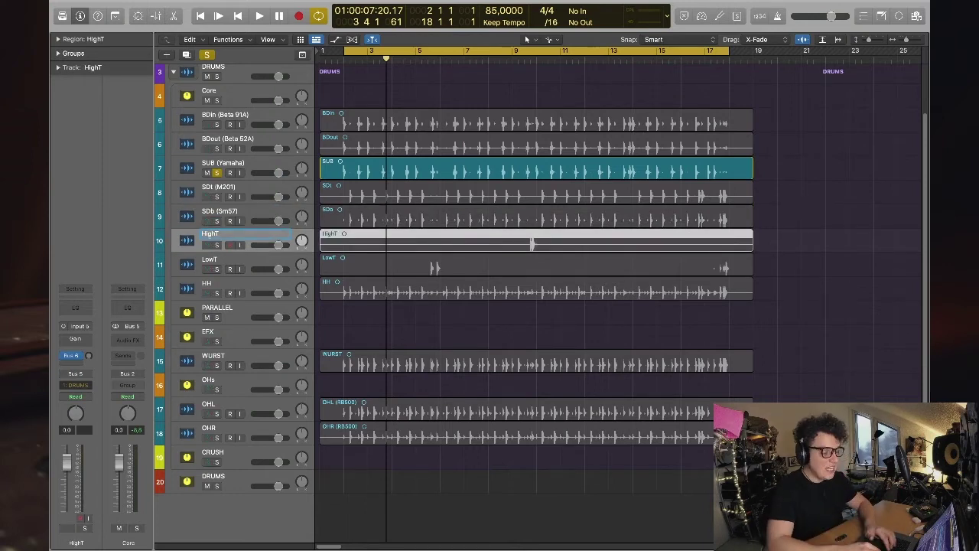
- Rename the two tom tracks with their microphones as "HighT (E904)" and "LowT (MD421)"
key("Right")
type("(E904)")
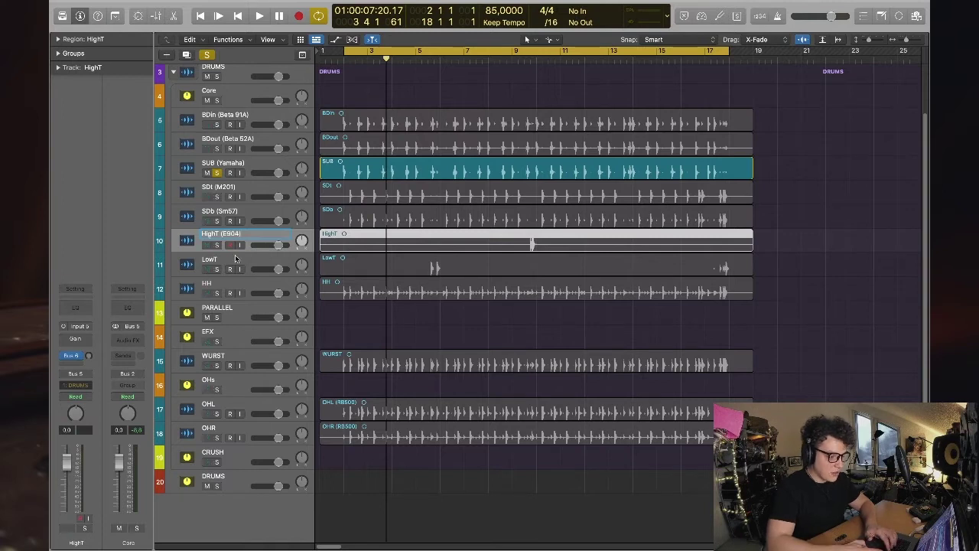
left_click(233, 264)
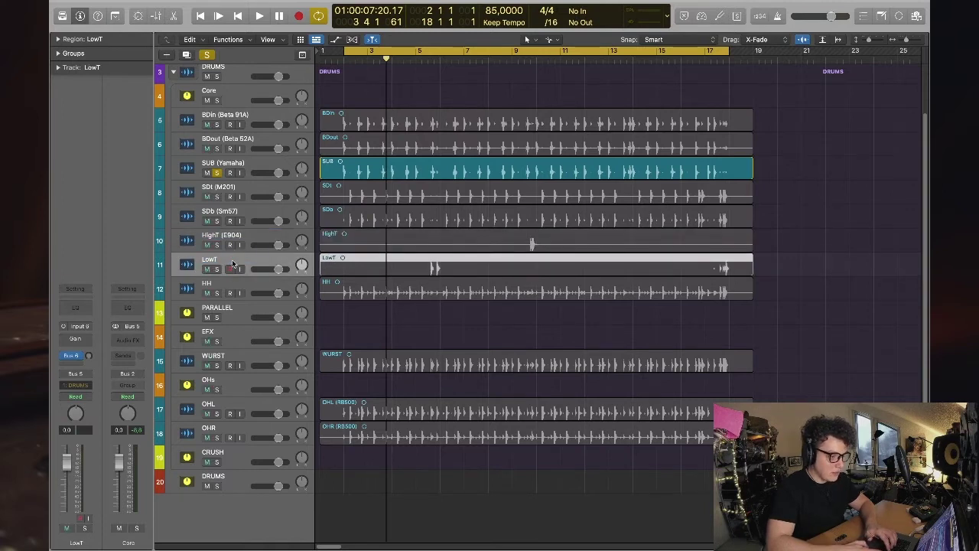
double_click(230, 258)
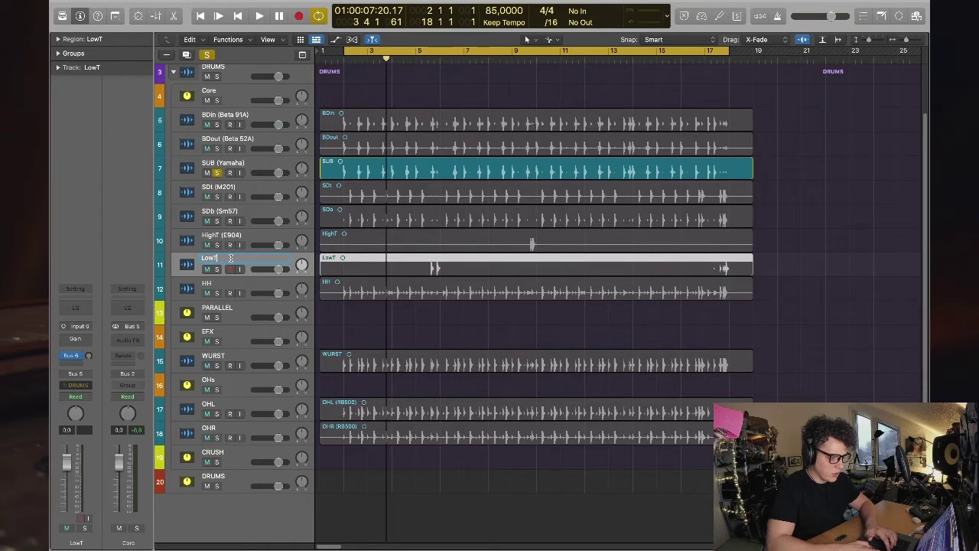
type("(MD421)")
key("Tab")
- Rename the hi-hat track as "HH (Sm57)"
key("Right")
type("(SM")
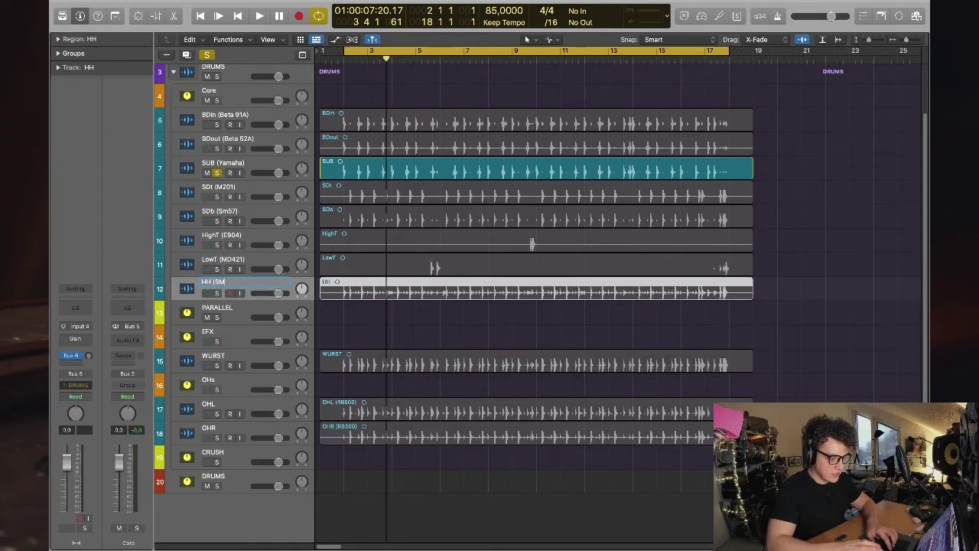
type("57")
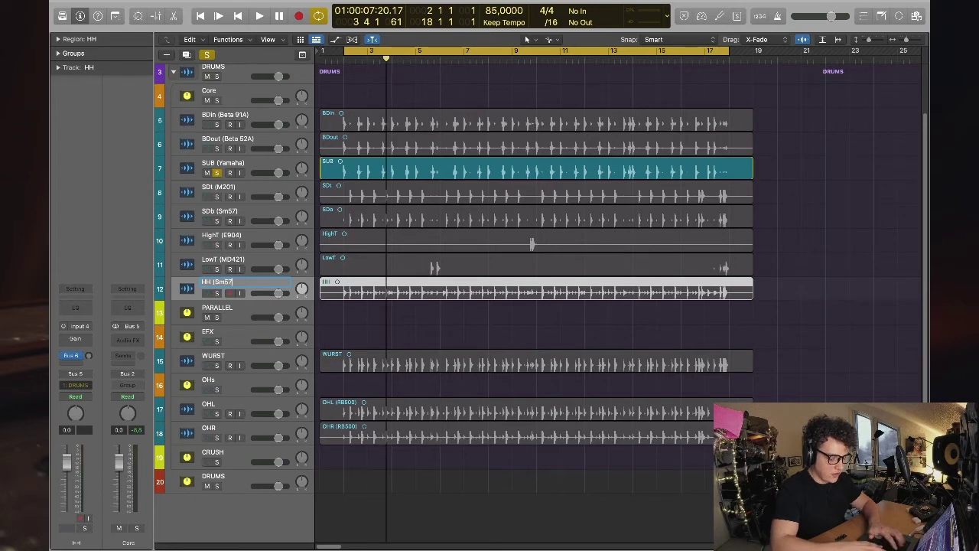
type(")")
key("Return")
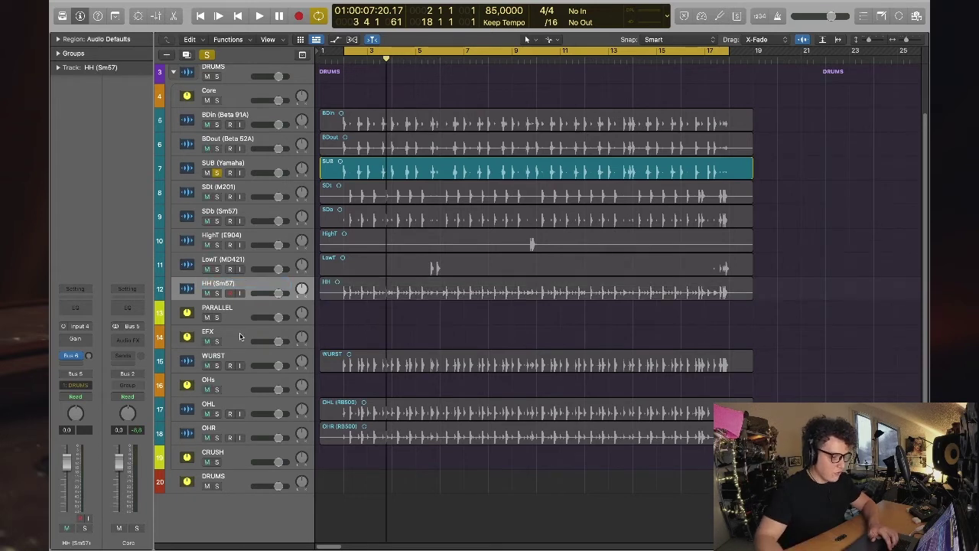
- Rename the WURST track with its microphone as "WURST (MD21)"
left_click(241, 357)
double_click(240, 353)
key("Return")
double_click(240, 356)
key("Right")
type("(MD21)")
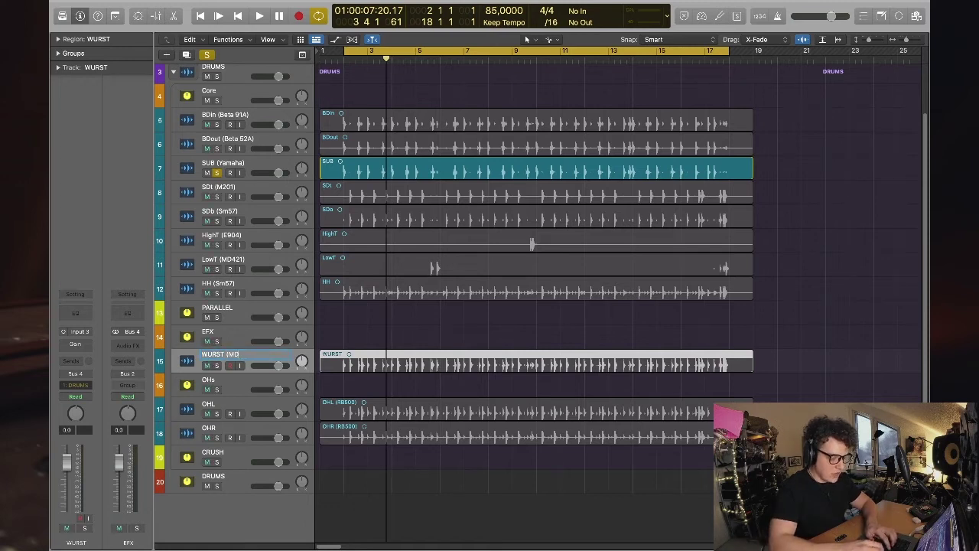
left_click(415, 333)
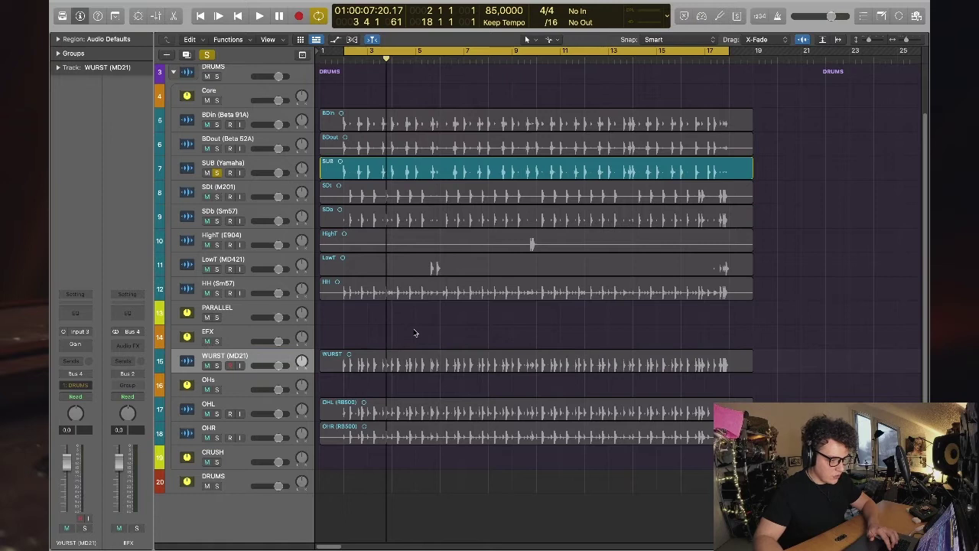
- Rename the two overhead tracks with their microphones as "OHL (RB500)" and "OHR (RB500)"
left_click(236, 407)
double_click(231, 406)
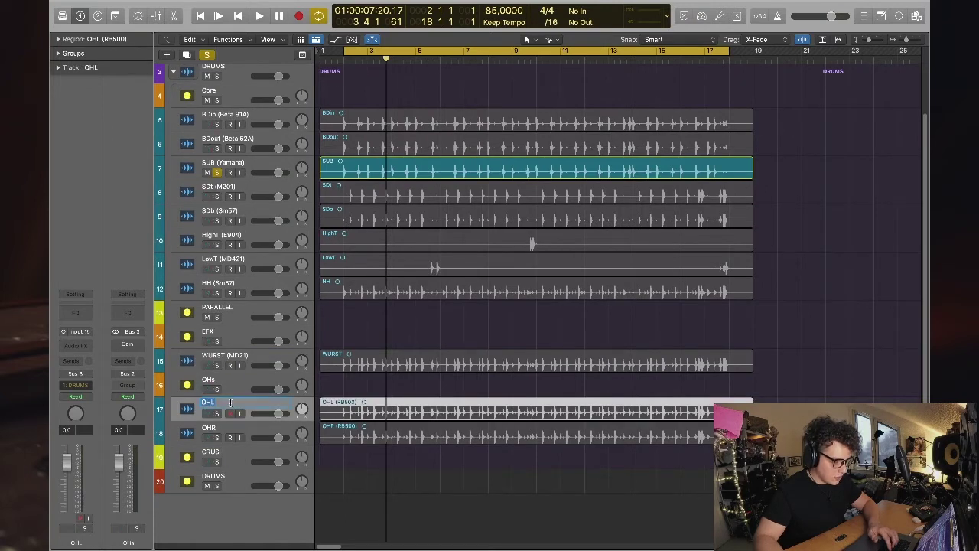
key("Right")
type("(RB500)")
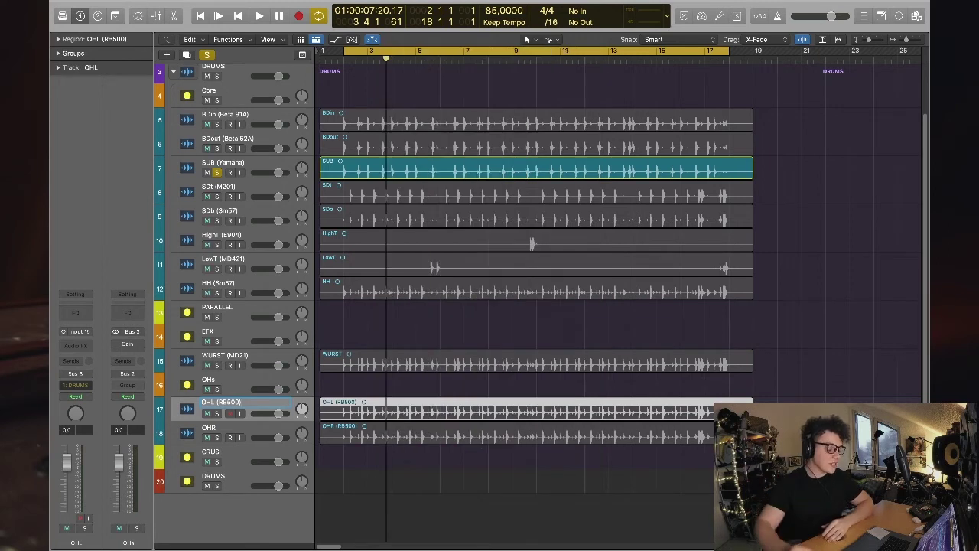
left_click(225, 429)
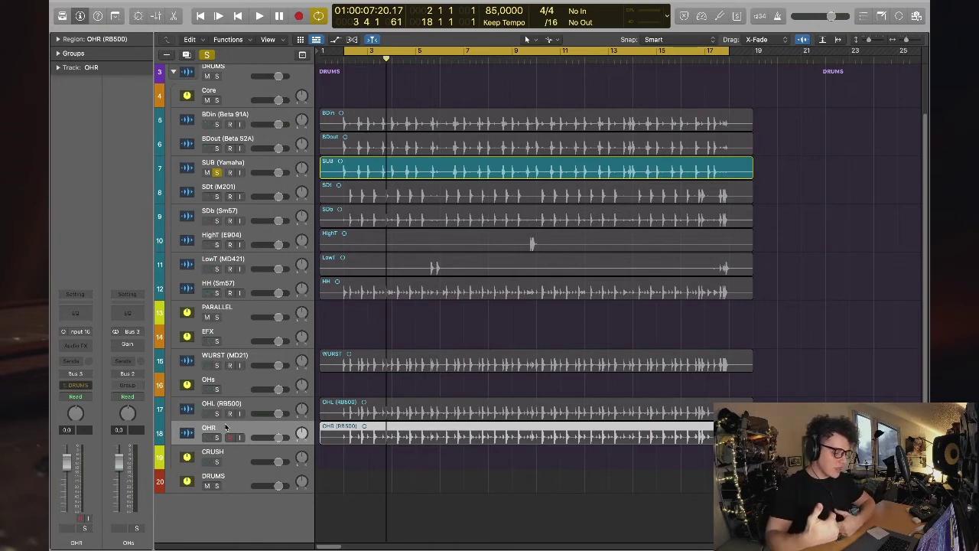
double_click(225, 426)
type("OHR")
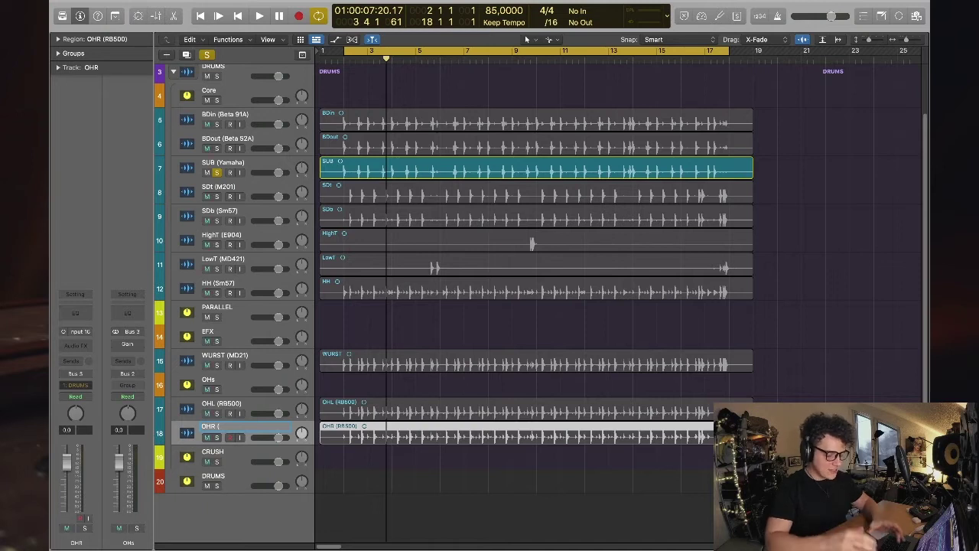
key("BackSpace")
type("RB500")
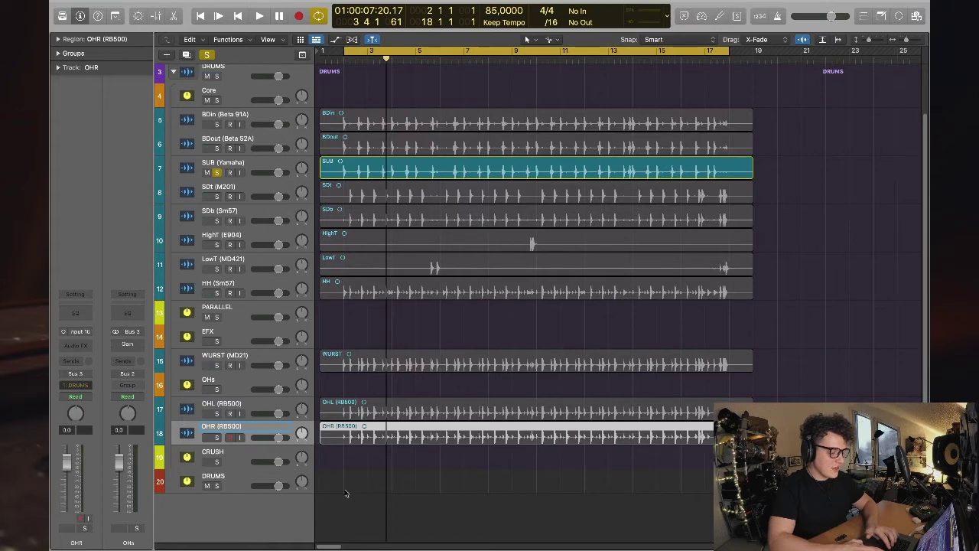
left_click(385, 498)
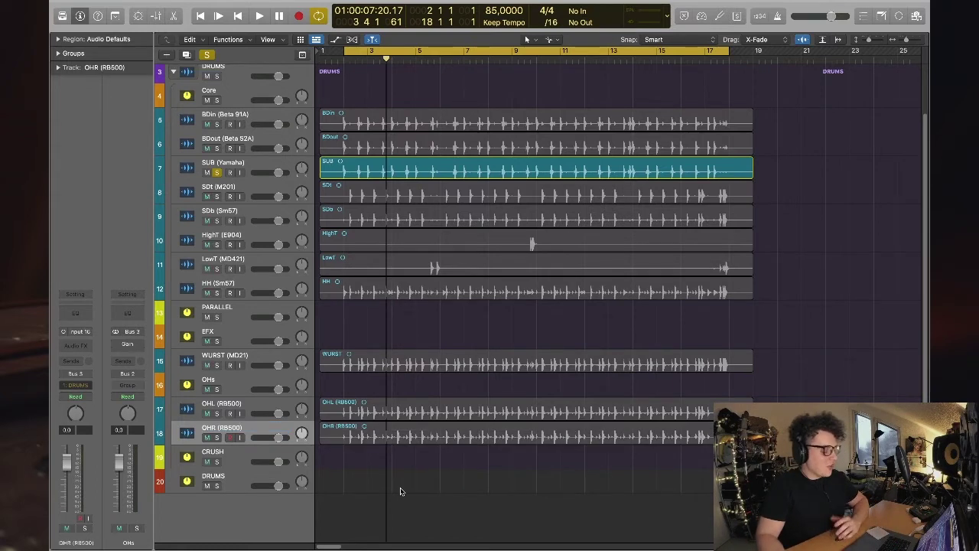
- Take the SUB track out of solo and play back the whole unprocessed drum kit from bar 2
key("s")
key("super+a")
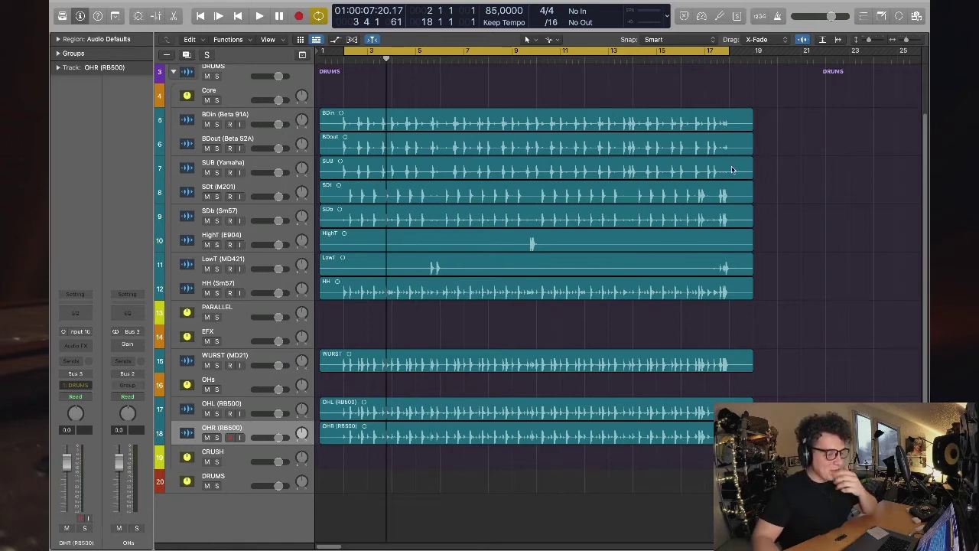
left_click(244, 121)
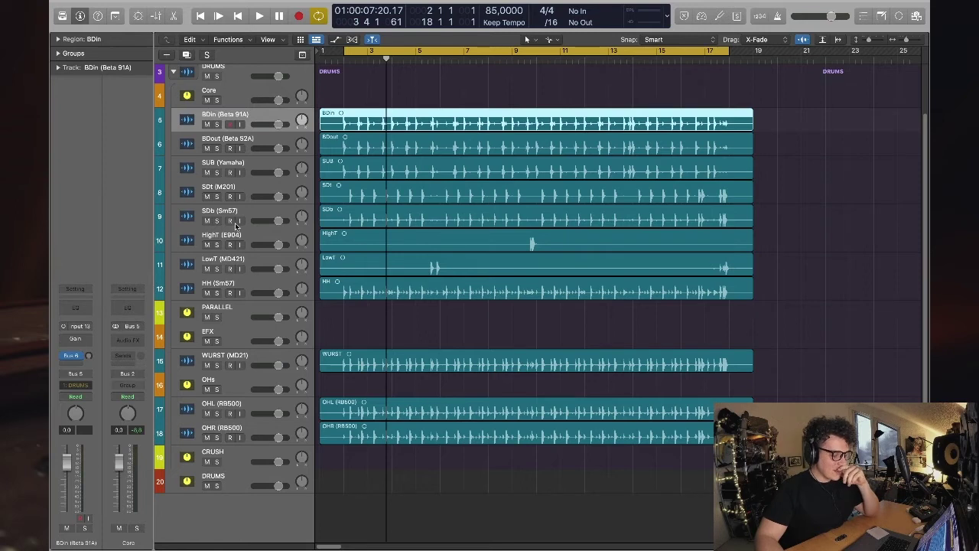
left_click(238, 322)
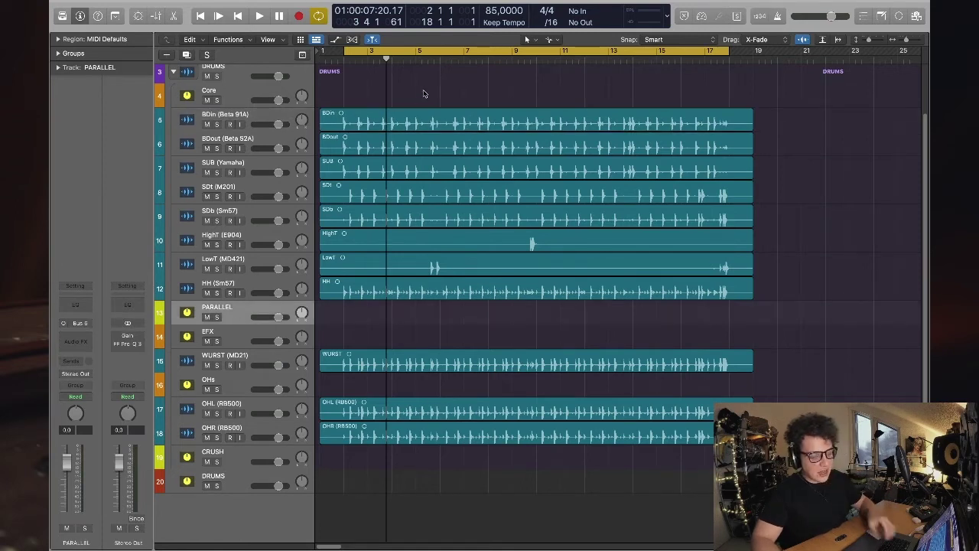
left_click(351, 90)
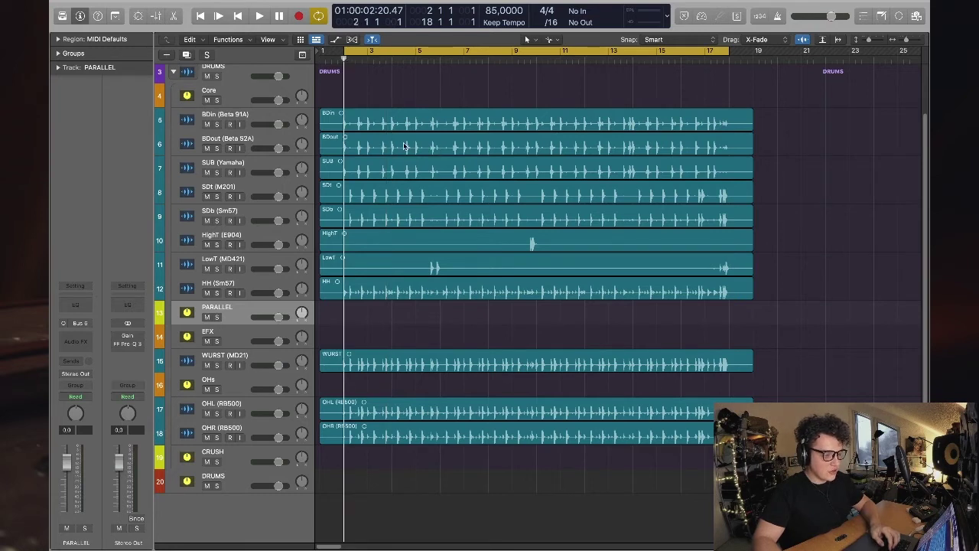
key("space")
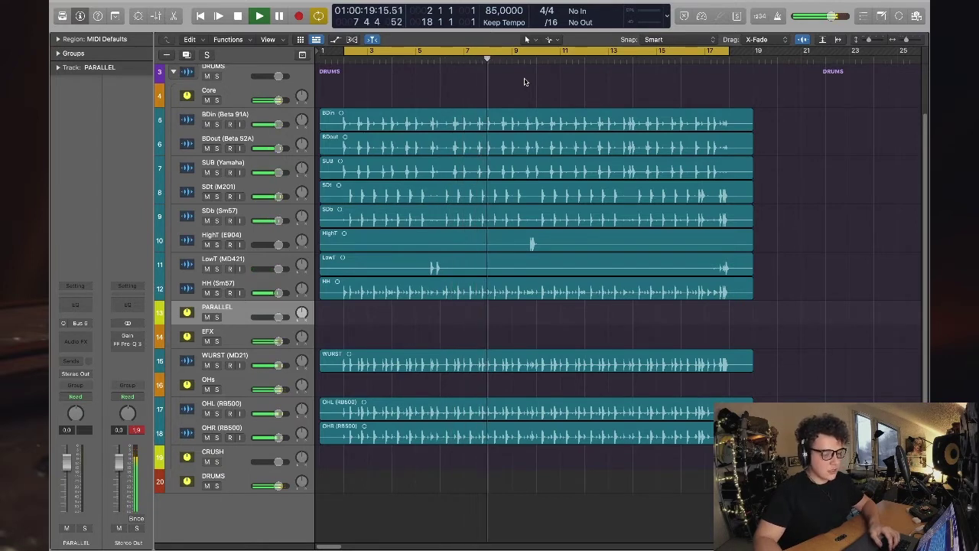
key("space")
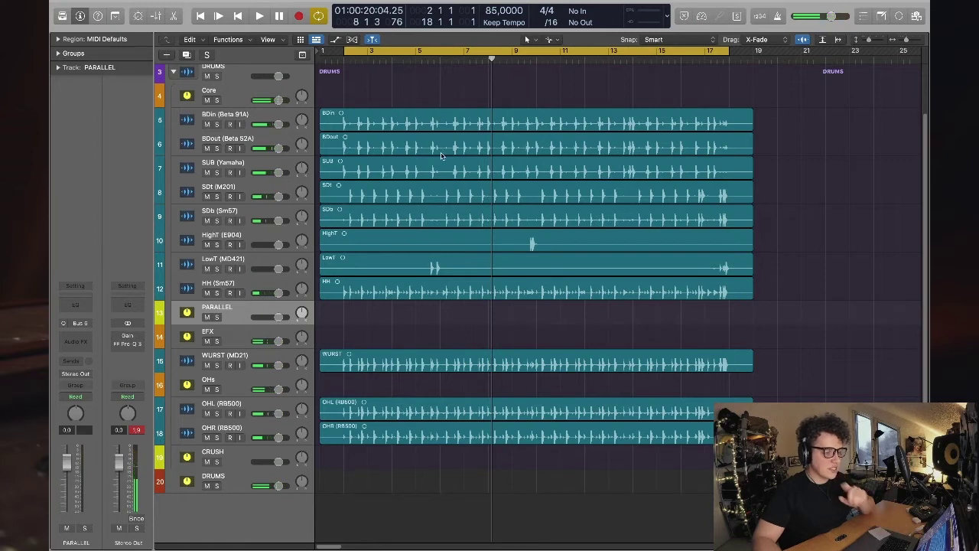
left_click(539, 122)
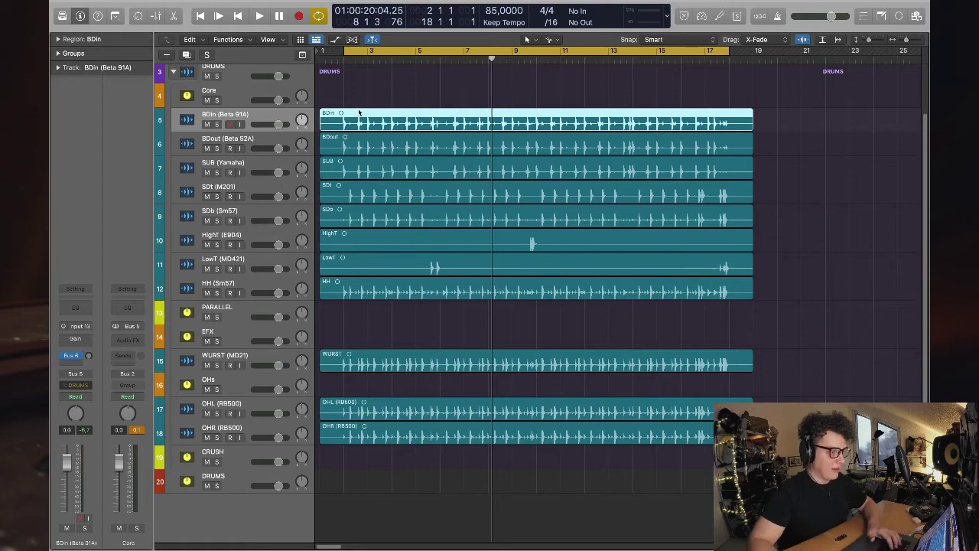
key("super+z")
key("super+shift+z")
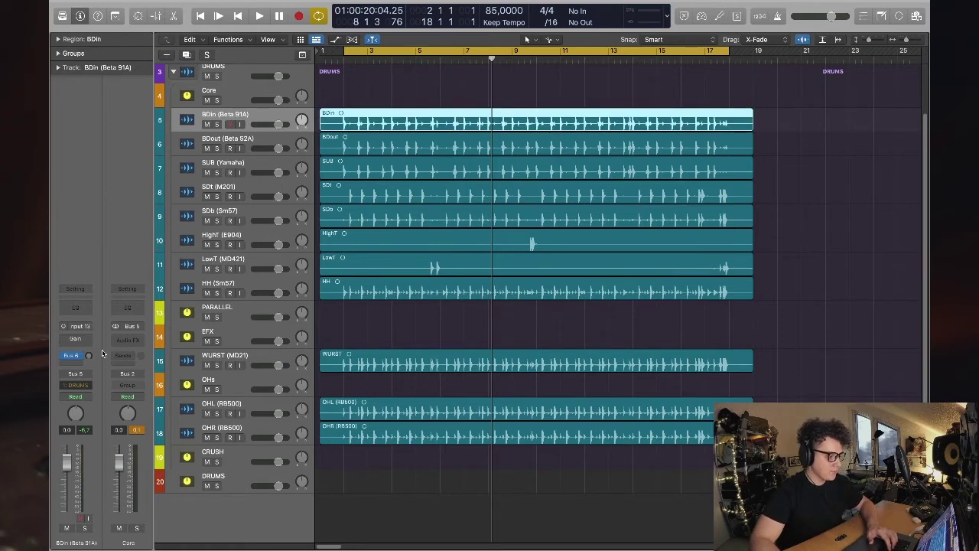
left_click(87, 348)
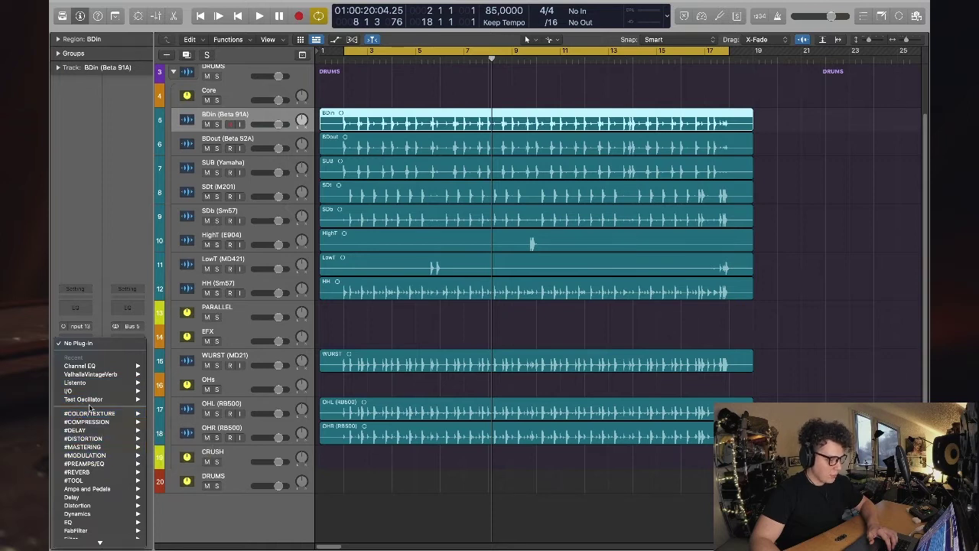
left_click(249, 130)
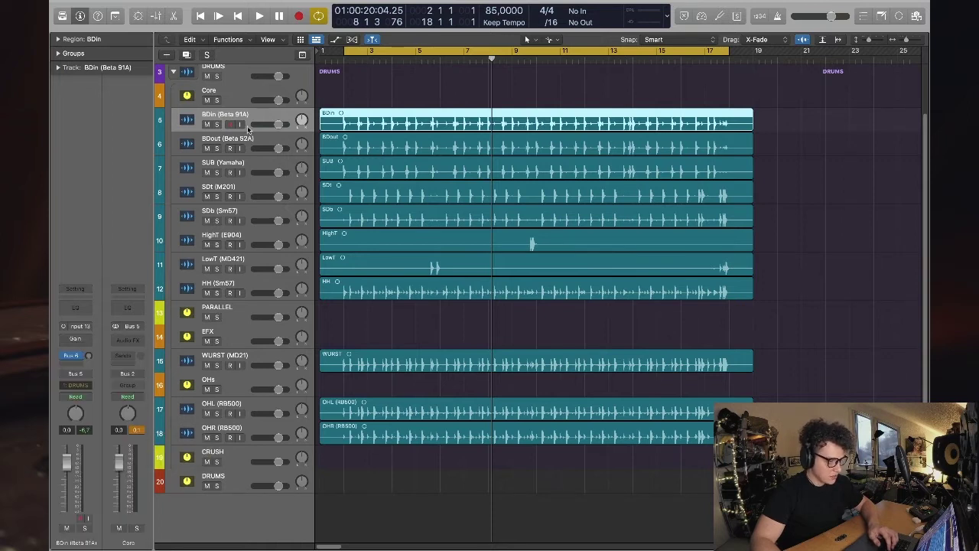
- Solo the BDin (Beta 91A) track and play it back from bar 2 to hear it unprocessed
left_click(217, 124)
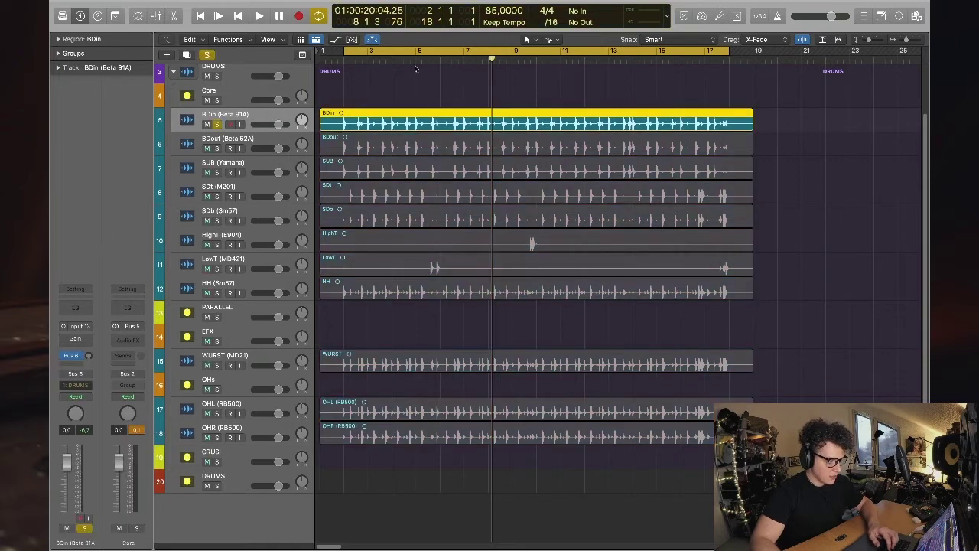
left_click(345, 53)
key("space")
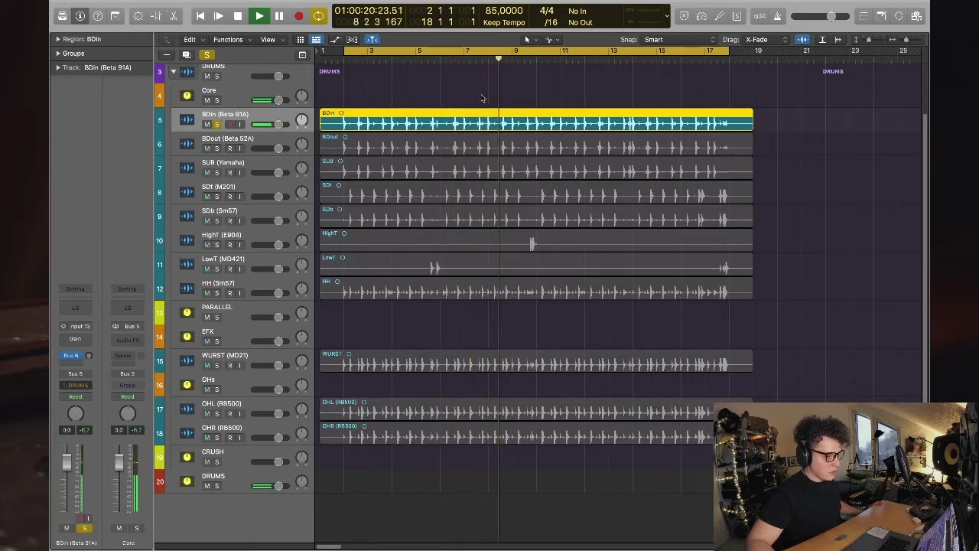
key("space")
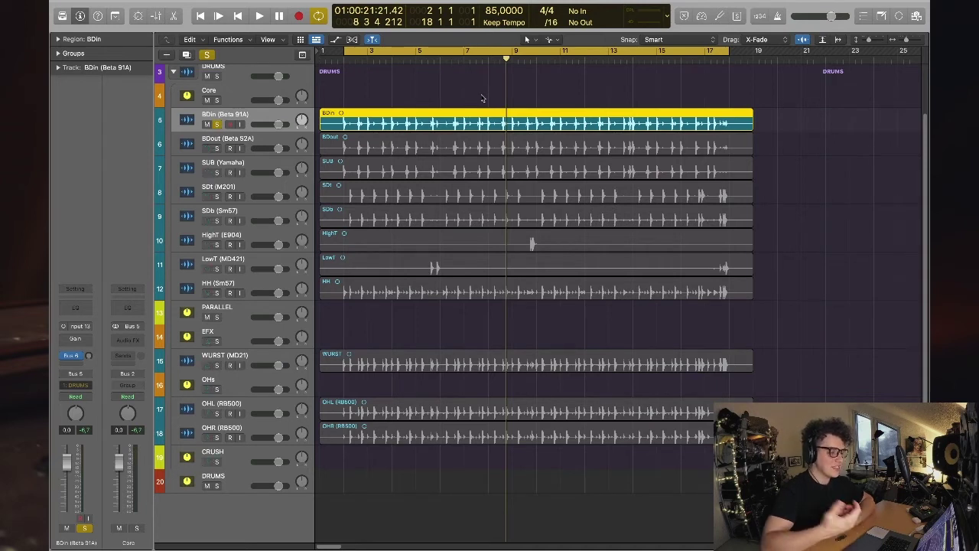
- Insert a mono UAD Neve 1084 after the Gain plug-in on BDin (Beta 91A) and place its window clear of the tracks
left_click(483, 98)
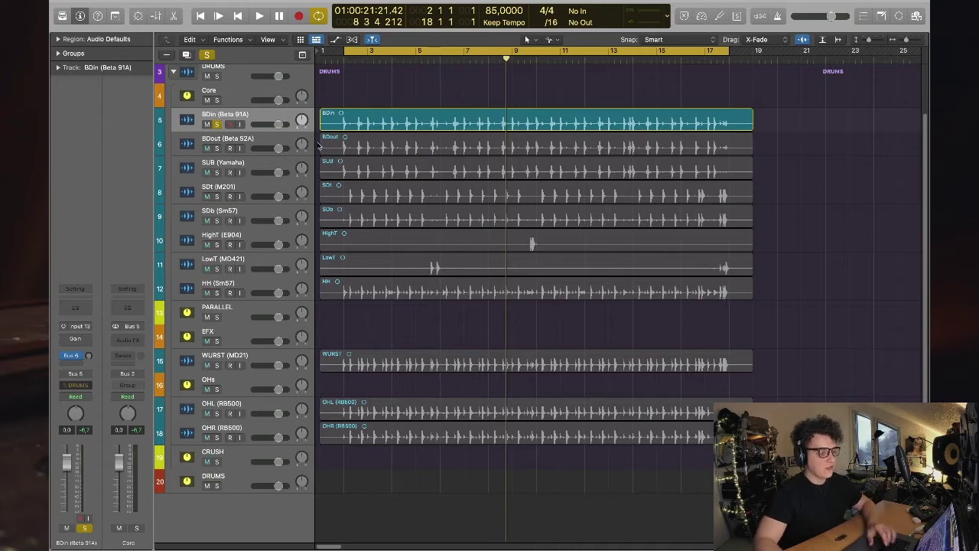
left_click(262, 121)
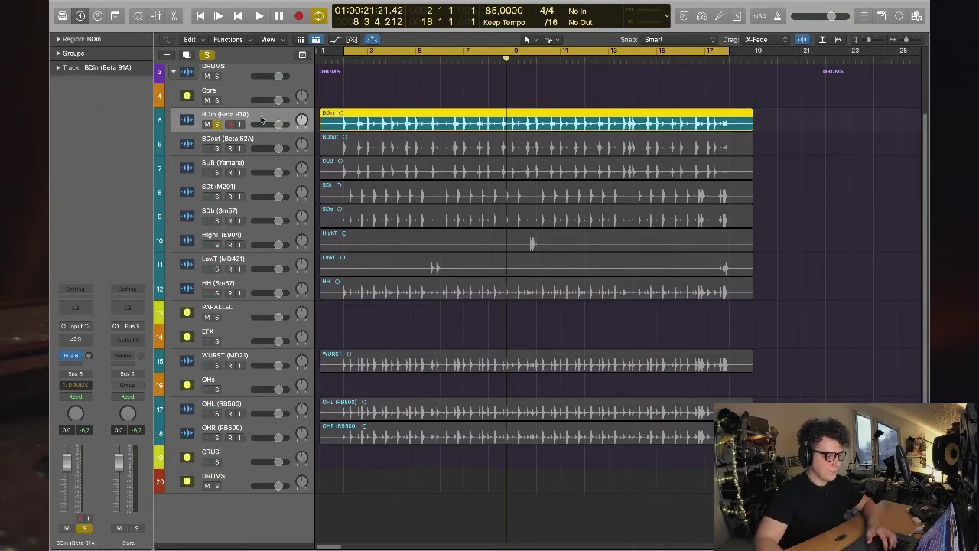
left_click(87, 348)
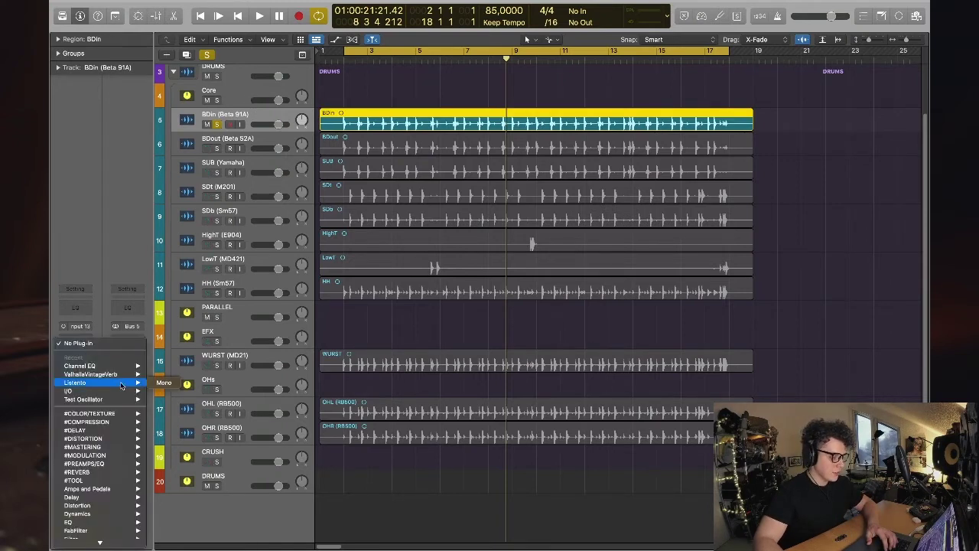
left_click(83, 213)
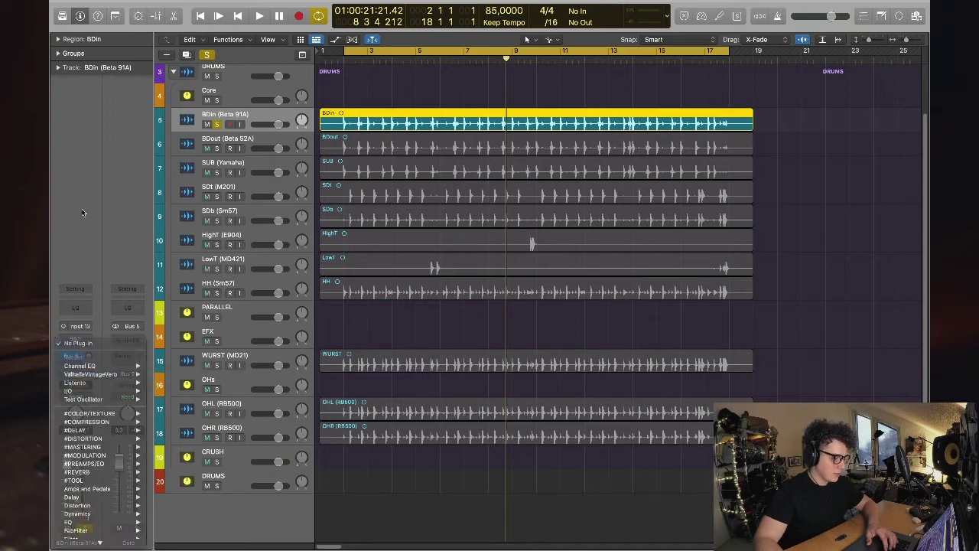
left_click(76, 349)
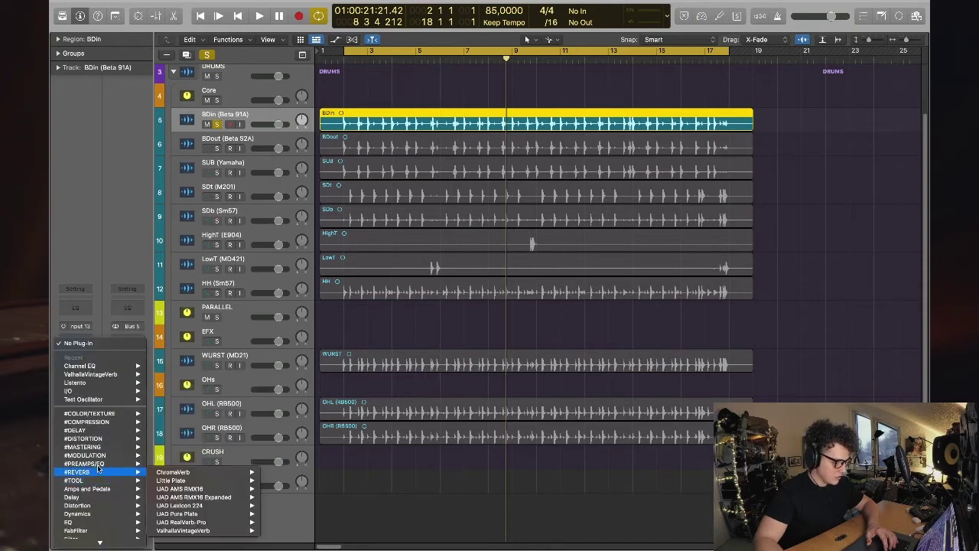
mouse_move(85, 463)
mouse_move(211, 468)
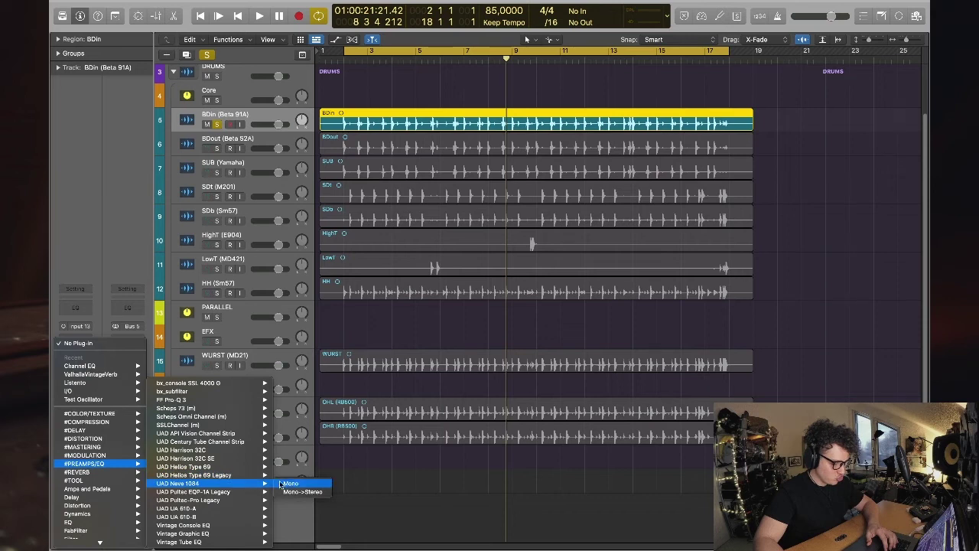
left_click(481, 462)
left_click_drag(375, 124, 838, 71)
- Play the soloed BDin track from bar 2 and raise the input gain on the Neve 1084
key("space")
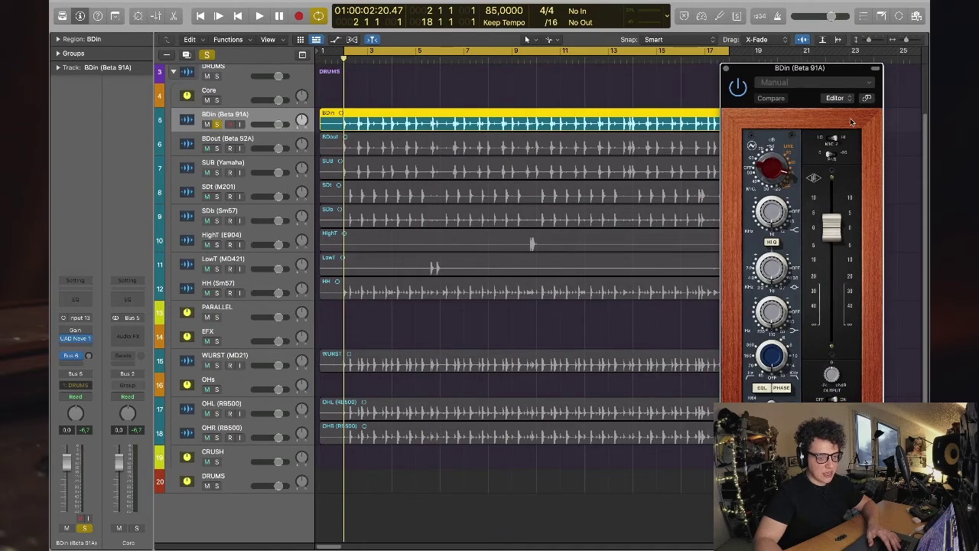
key("space")
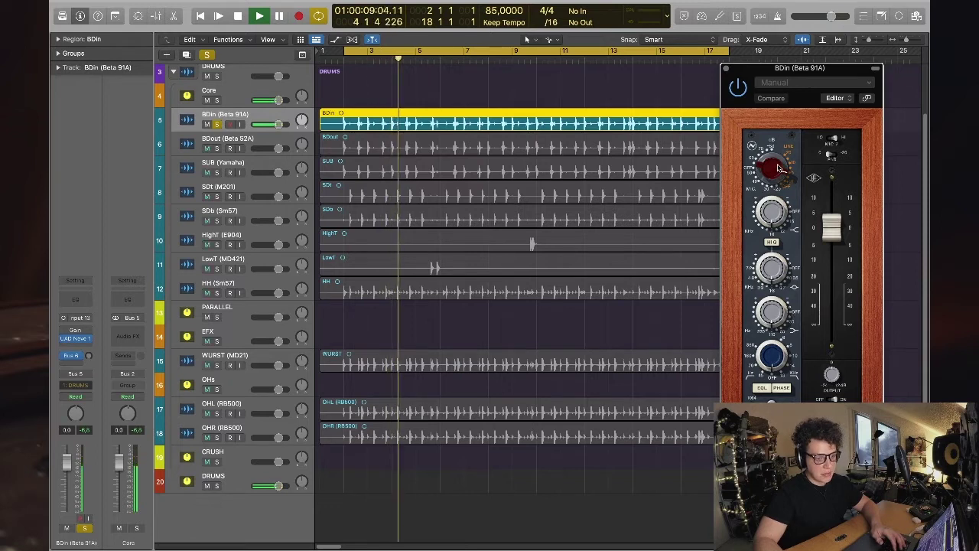
left_click_drag(779, 170, 773, 171)
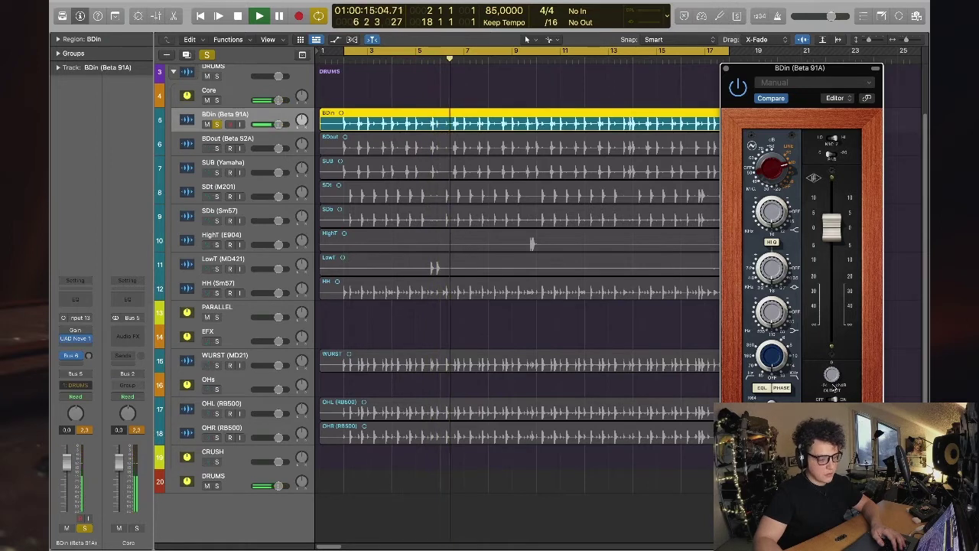
key("space")
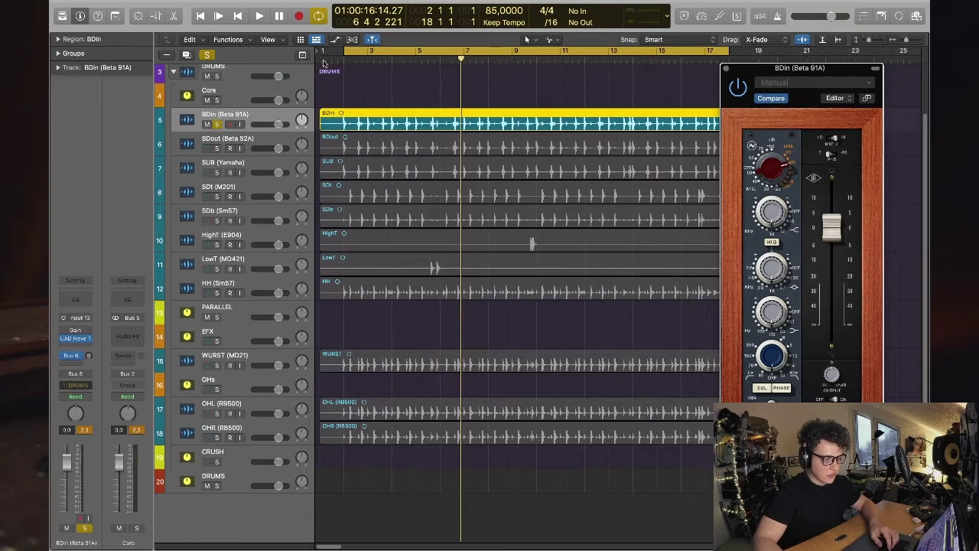
- Replay BDin from bar 2 while pushing the Neve 1084's input gain further and adjusting its output level
left_click(347, 61)
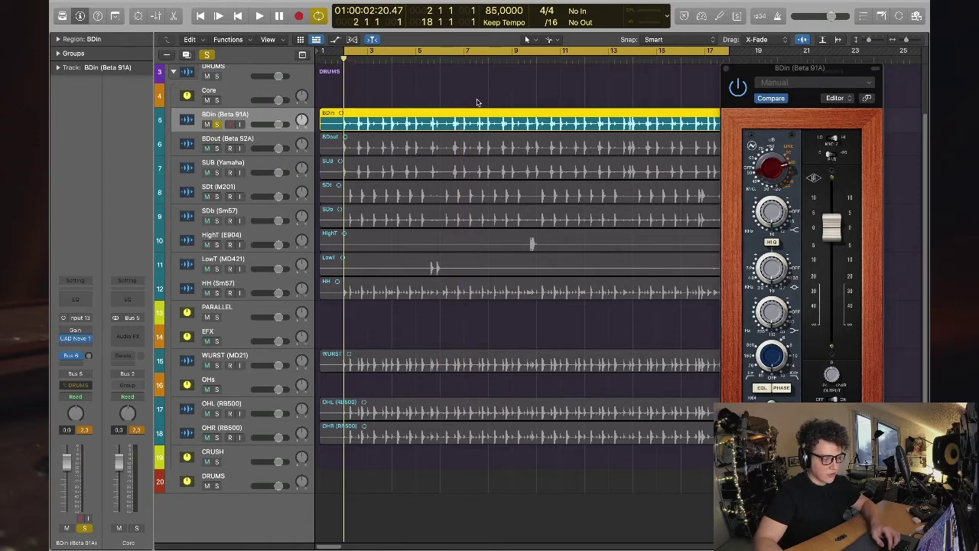
key("space")
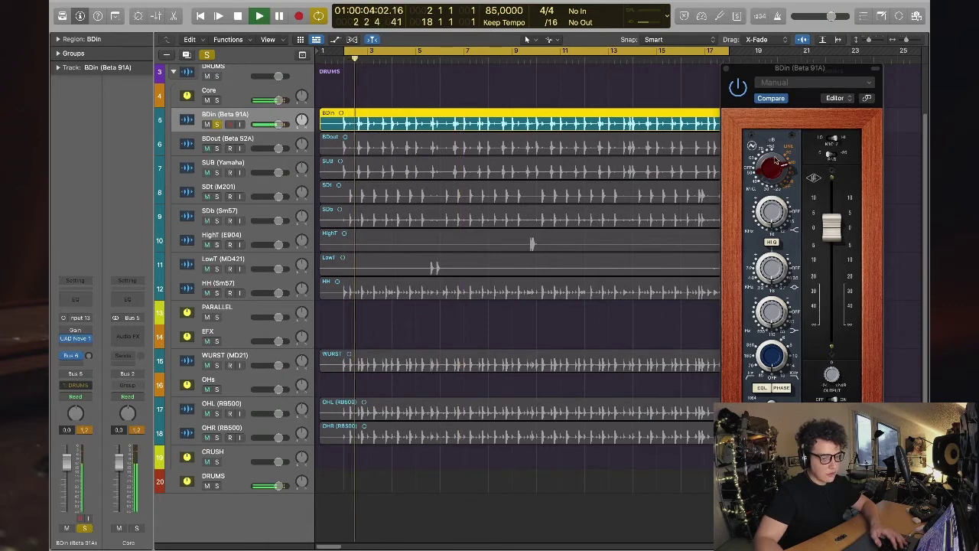
left_click(847, 382)
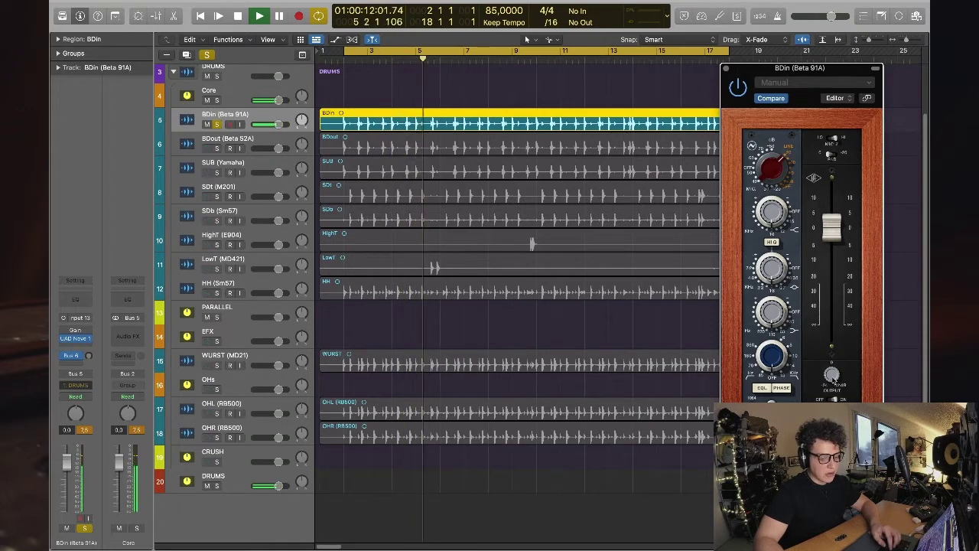
key("space")
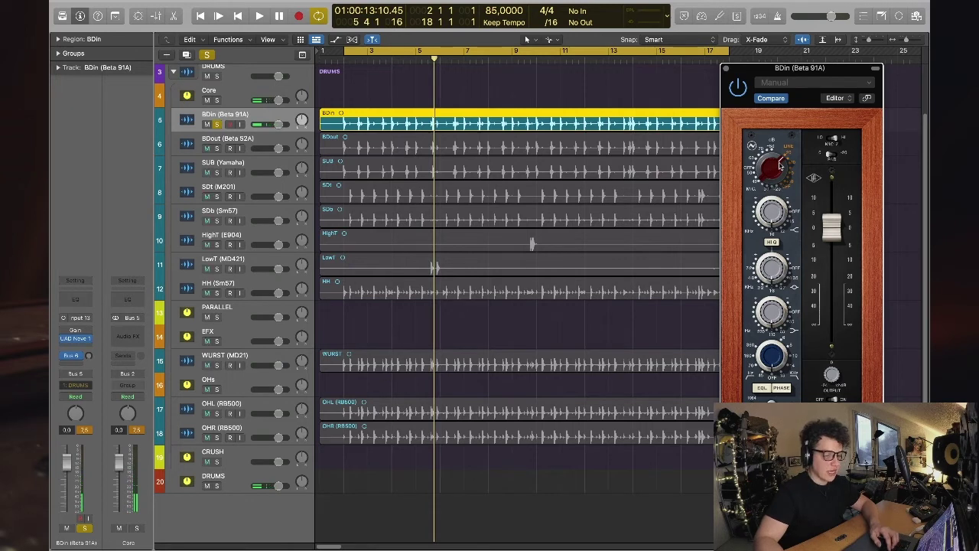
- Readjust the Neve 1084's input gain, check it by replaying the soloed BDin from bar 2, and close the plug-in window
left_click_drag(768, 167, 764, 134)
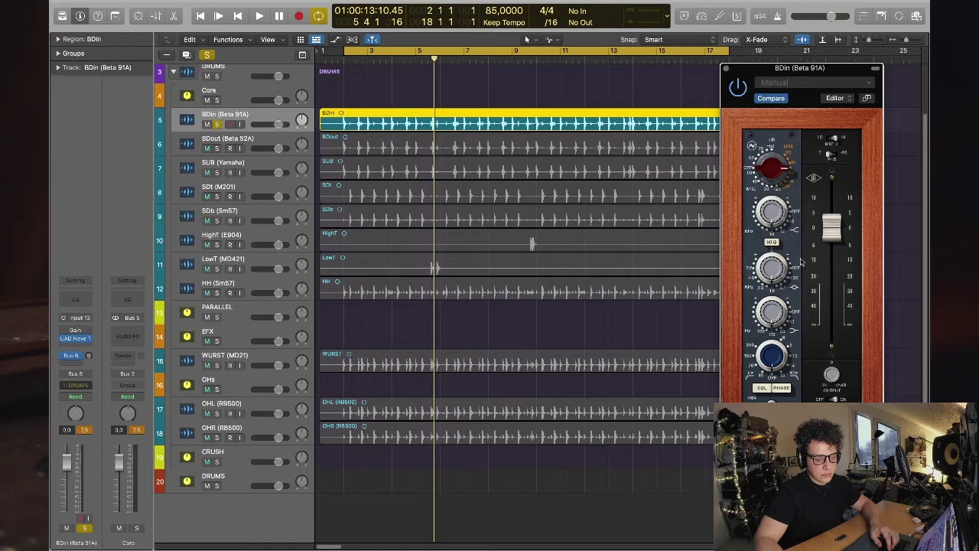
key("space")
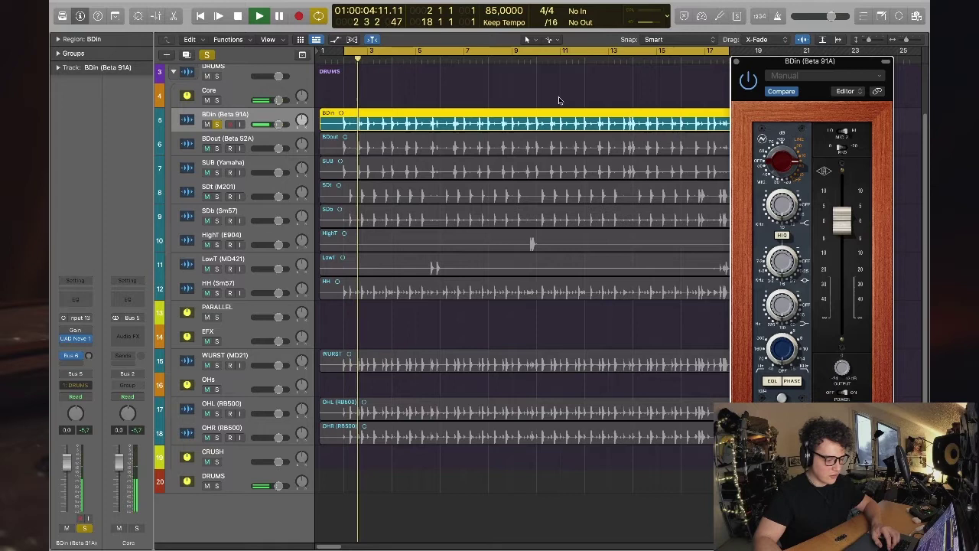
key("space")
left_click(737, 61)
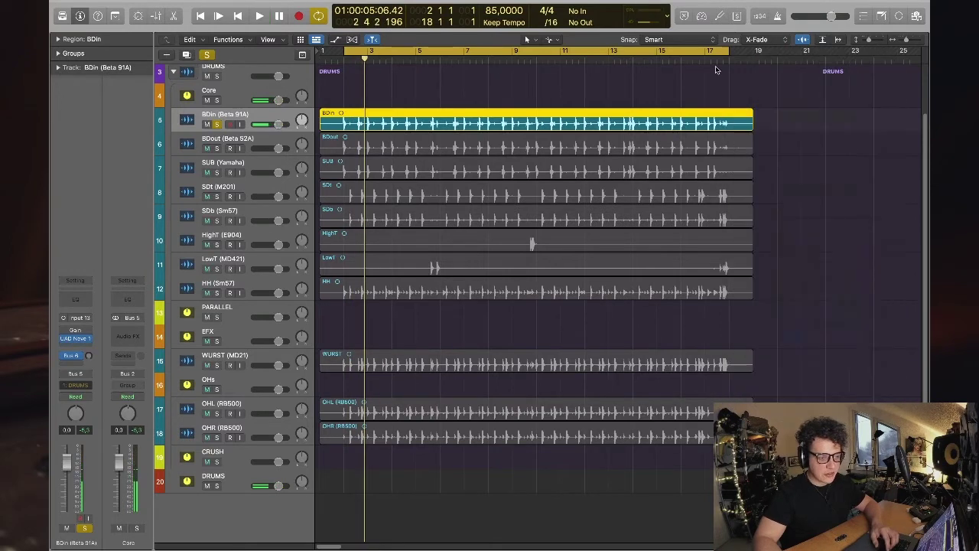
- Insert a UAD dbx 160 compressor after the Neve 1084 on BDin (Beta 91A) and close its window
left_click(73, 345)
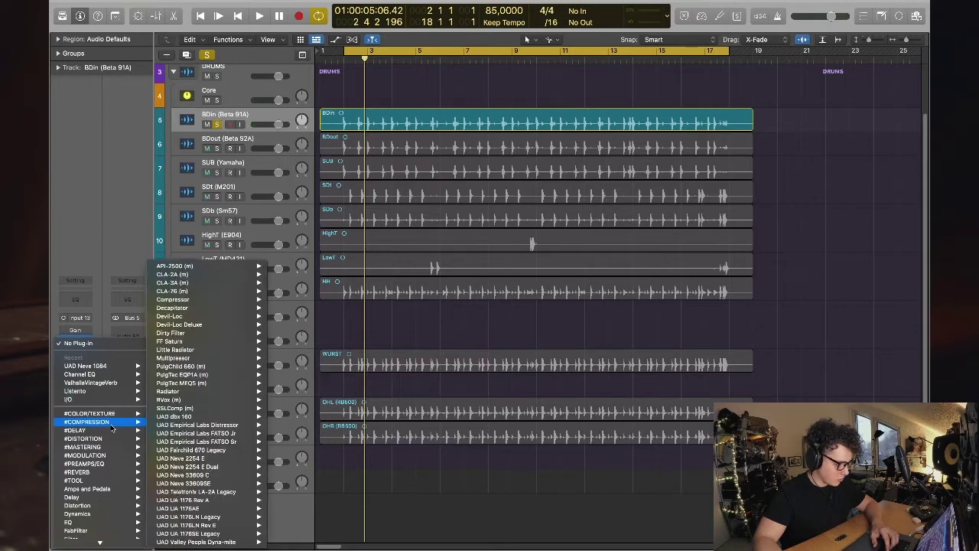
left_click(85, 365)
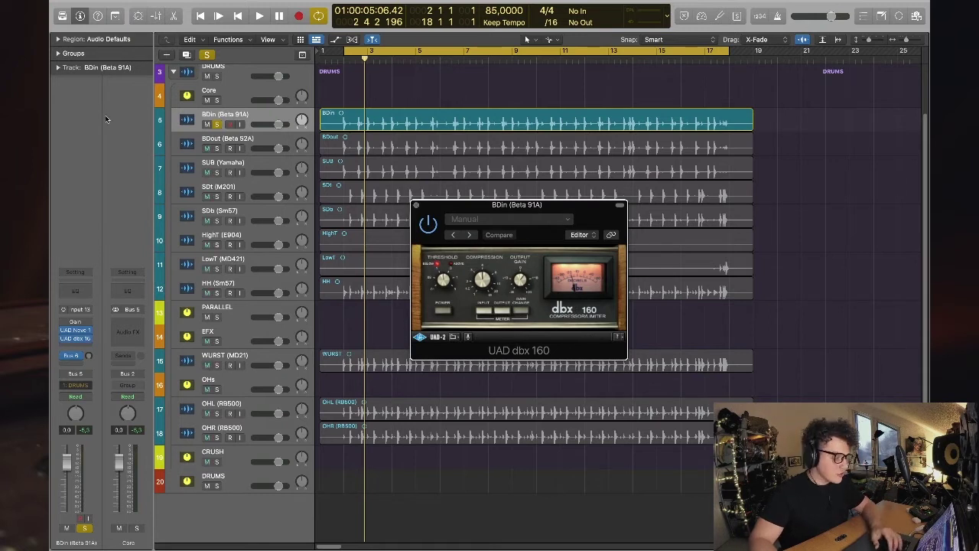
left_click(79, 348)
mouse_move(58, 521)
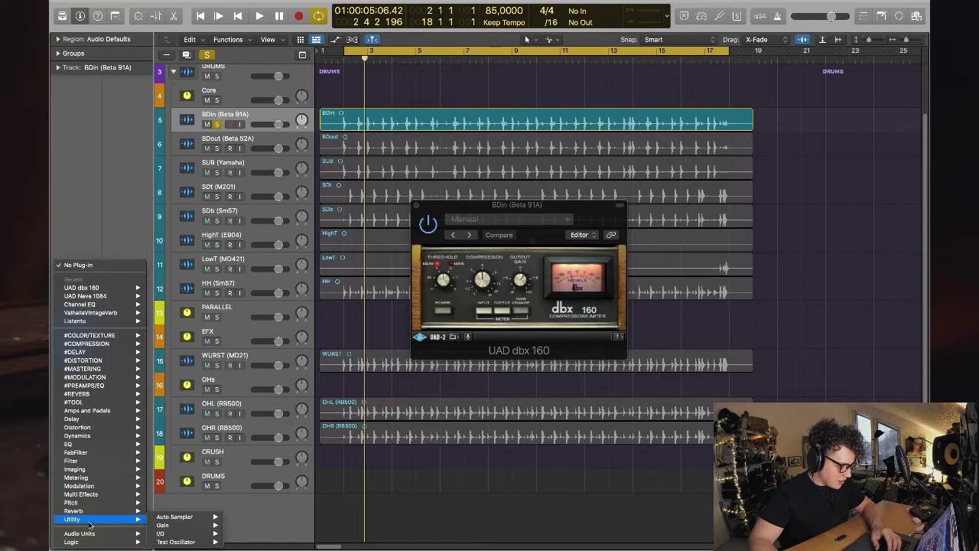
left_click(414, 205)
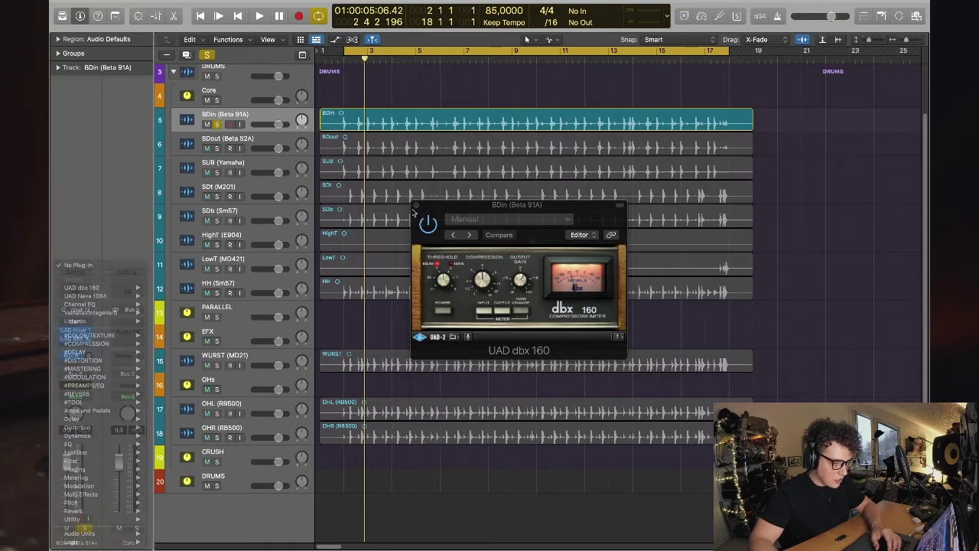
left_click(418, 205)
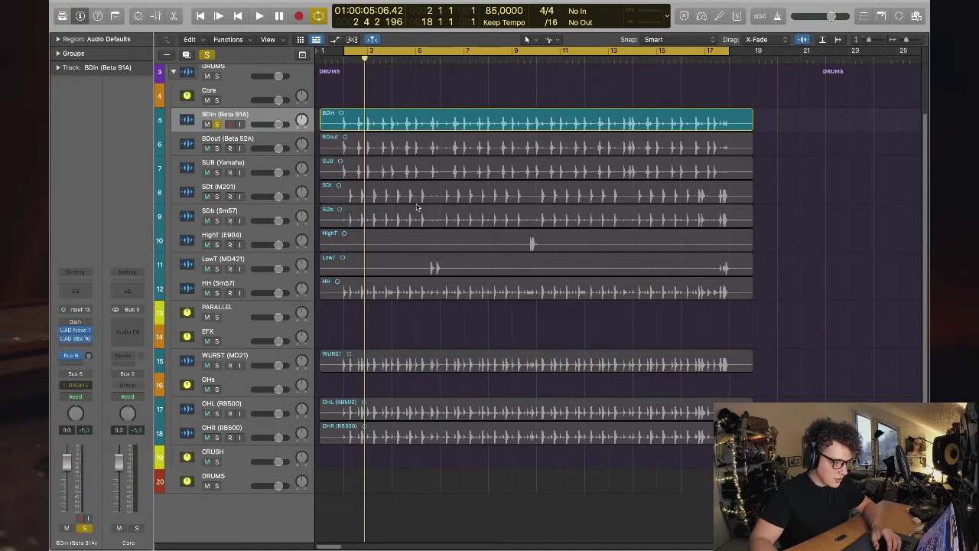
- Replace the UAD dbx 160 on BDin with the mono version of the stock Compressor from the #COMPRESSION category
left_click(88, 344)
mouse_move(134, 344)
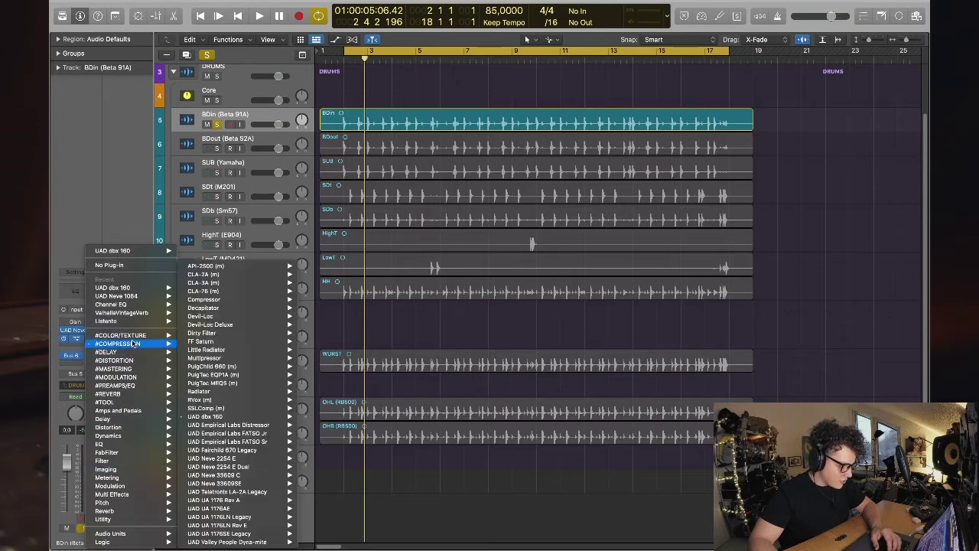
mouse_move(192, 342)
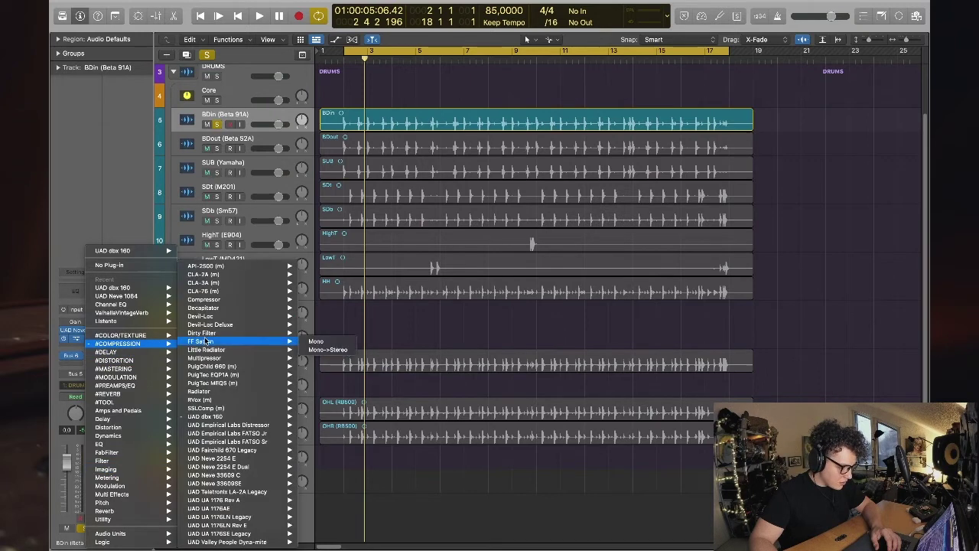
mouse_move(228, 300)
left_click(313, 300)
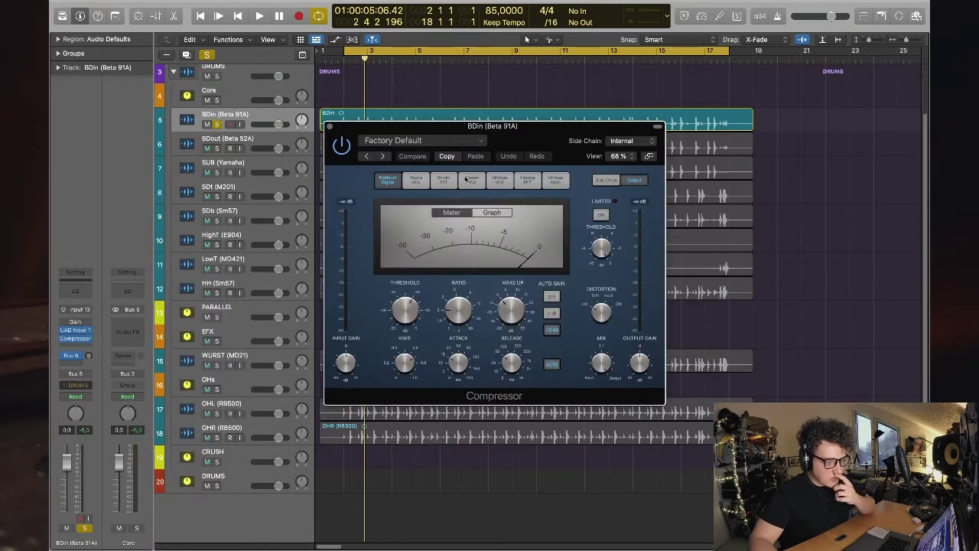
- Compare the Compressor's Studio FET, Classic VCA, Vintage VCA, Vintage FET and Vintage Opto models, leave it on Classic VCA and close it
left_click(444, 180)
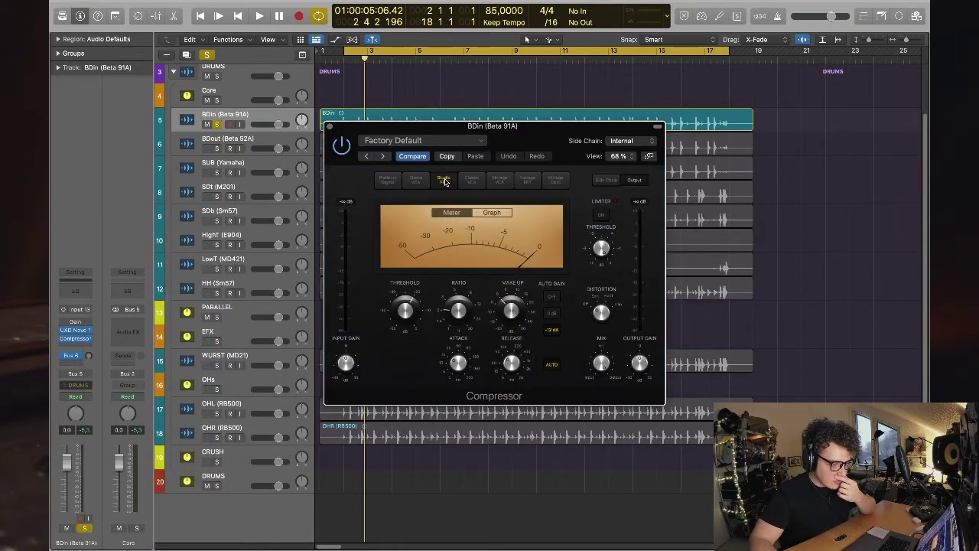
left_click(472, 179)
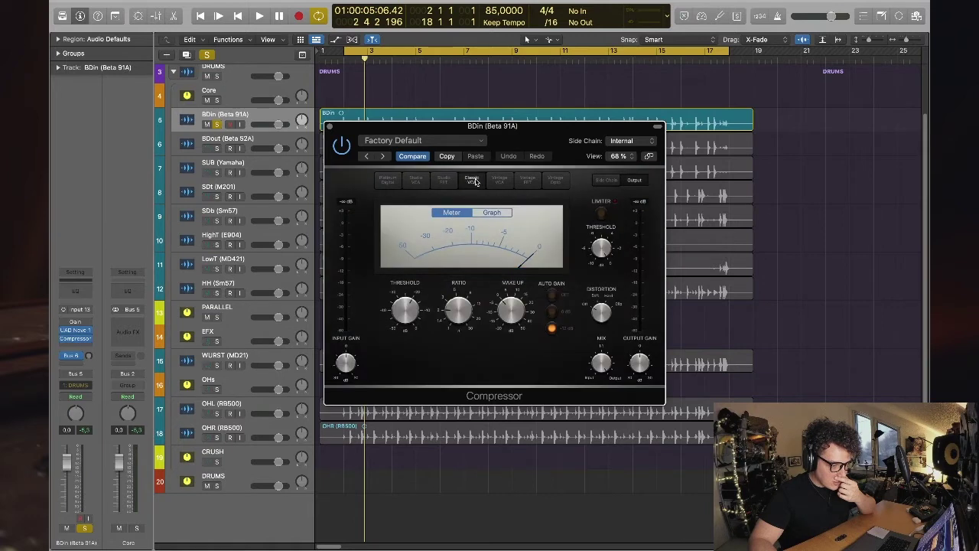
left_click(501, 182)
left_click(469, 186)
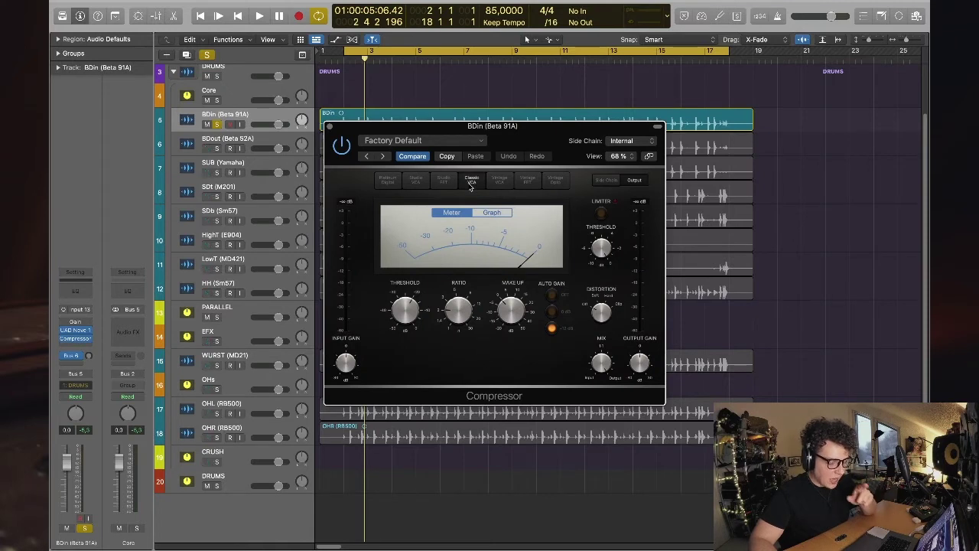
left_click(447, 183)
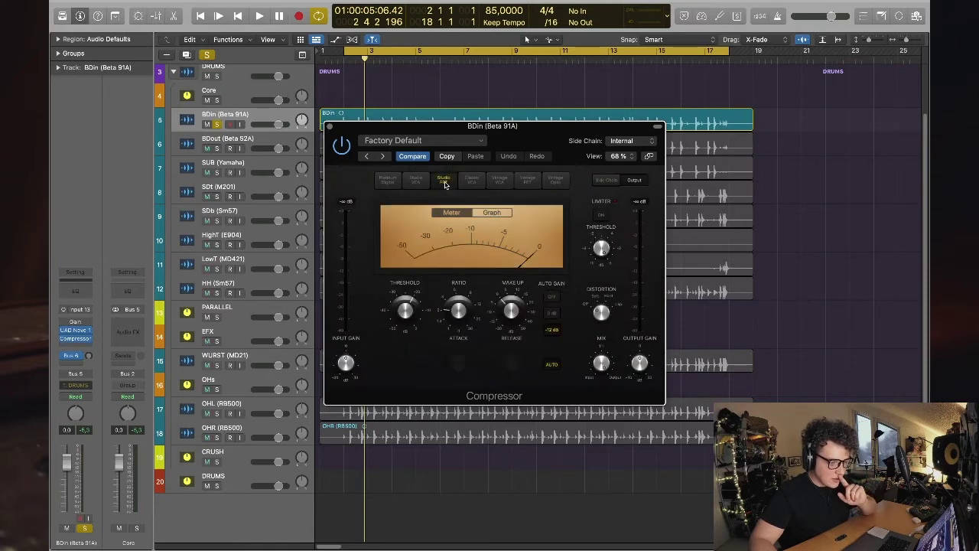
left_click(501, 182)
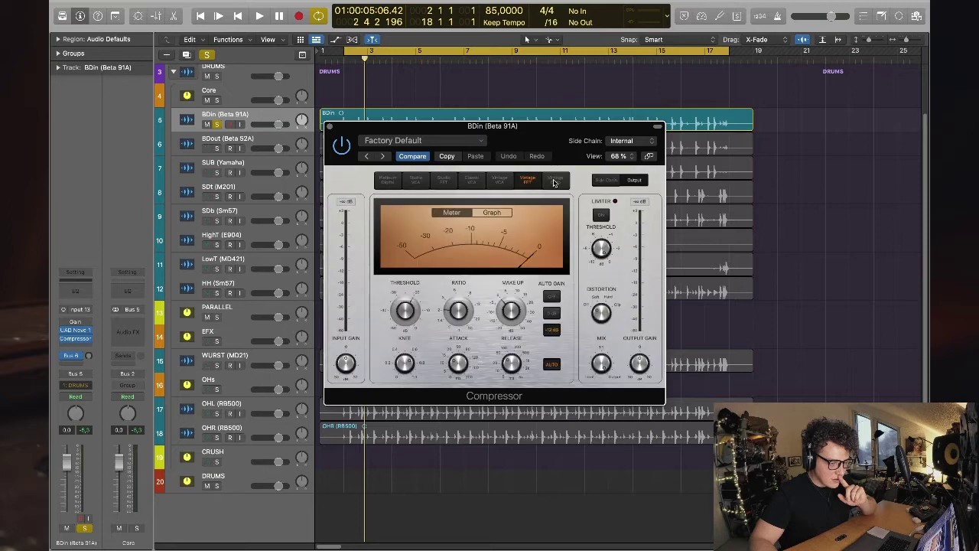
left_click(550, 182)
left_click(470, 179)
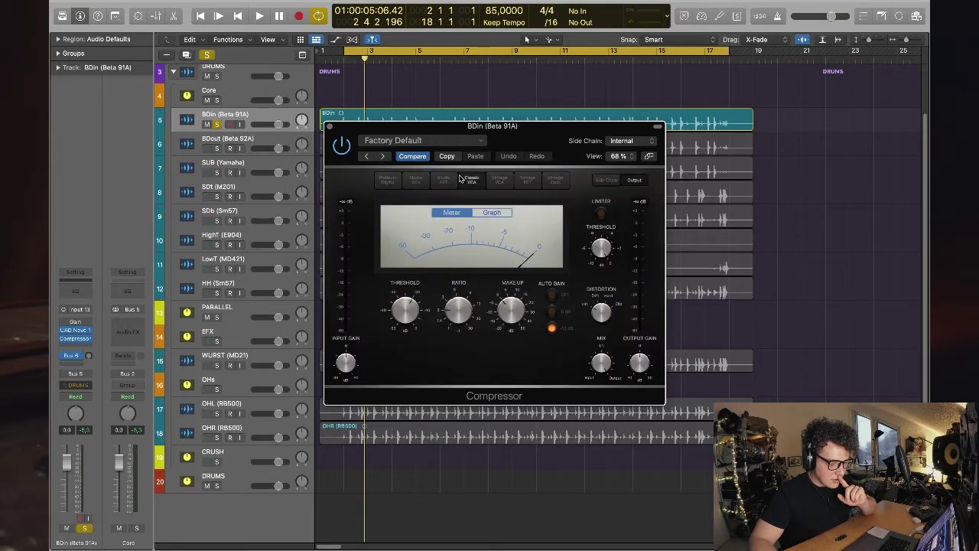
left_click(552, 182)
left_click(490, 180)
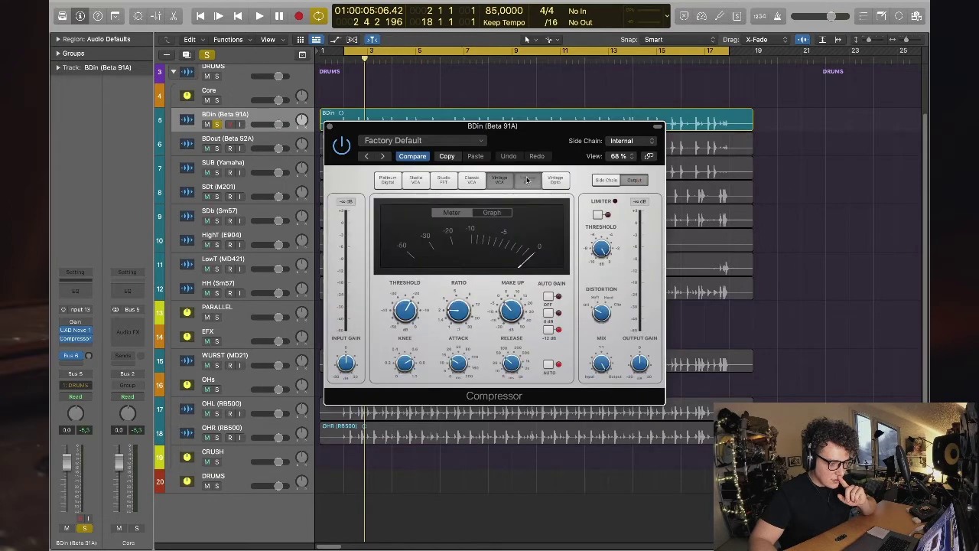
left_click(527, 181)
left_click(444, 179)
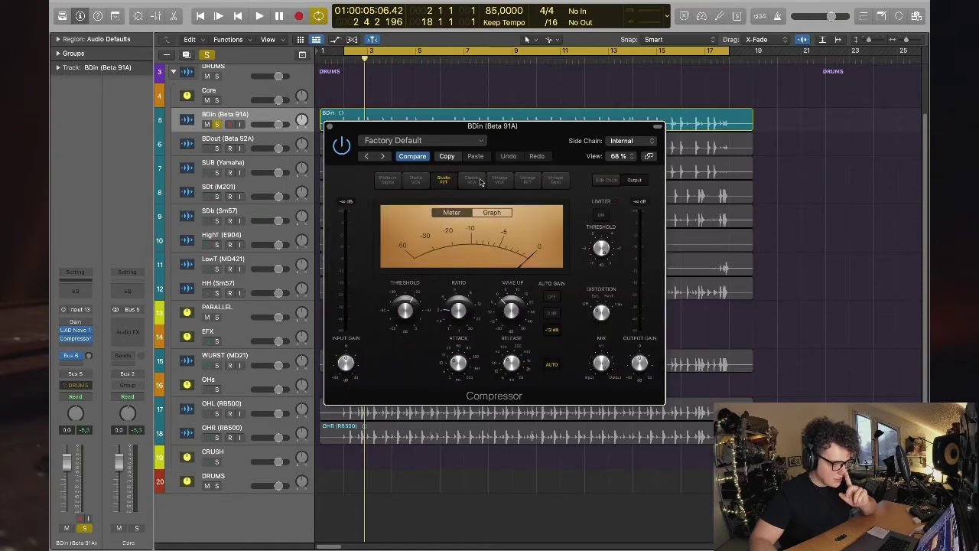
left_click(481, 181)
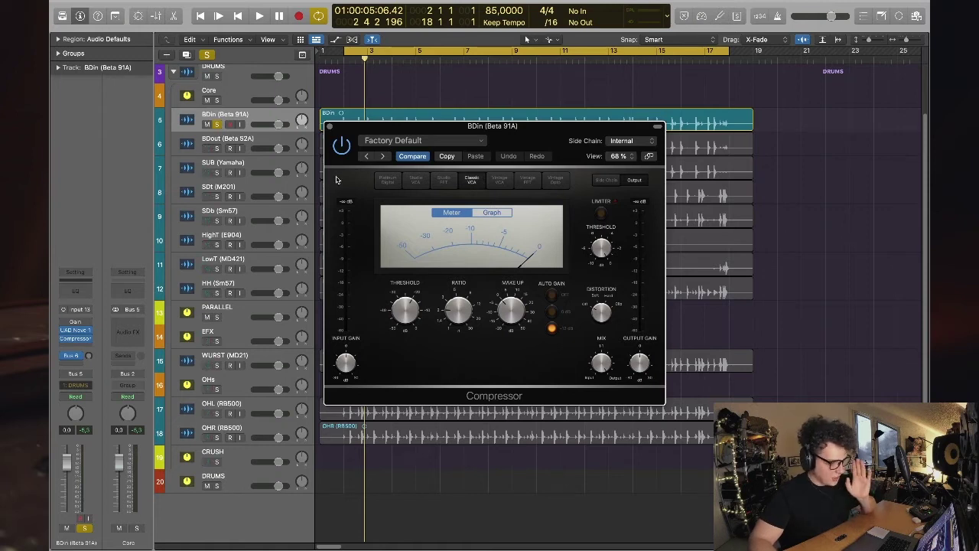
left_click(330, 127)
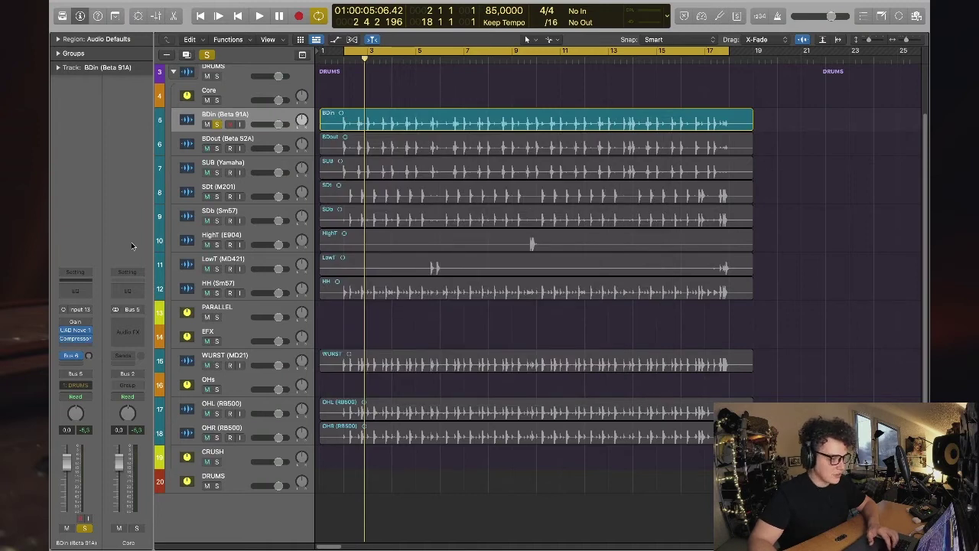
- Replace the Compressor on BDin with the UAD dbx 160 and place its window below the drum close-mic tracks
left_click(88, 341)
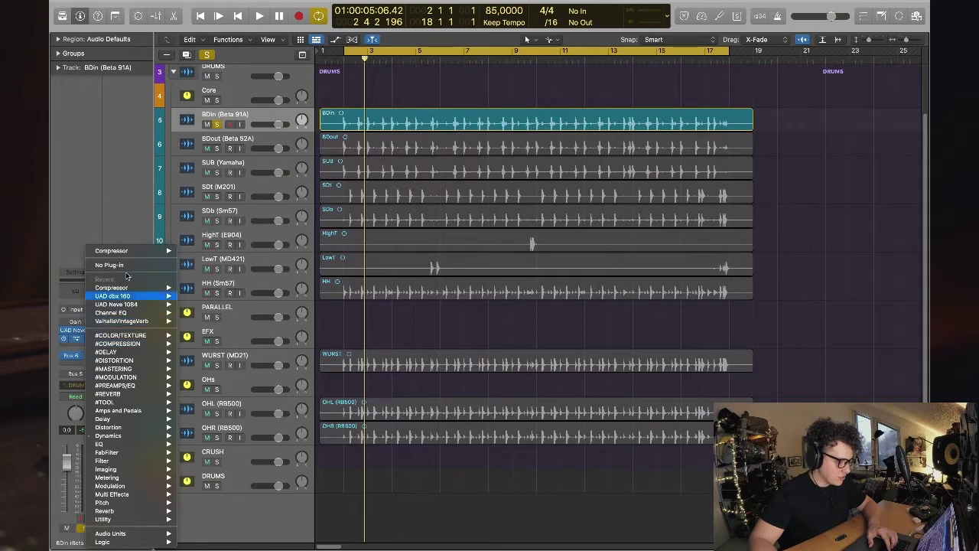
left_click(195, 296)
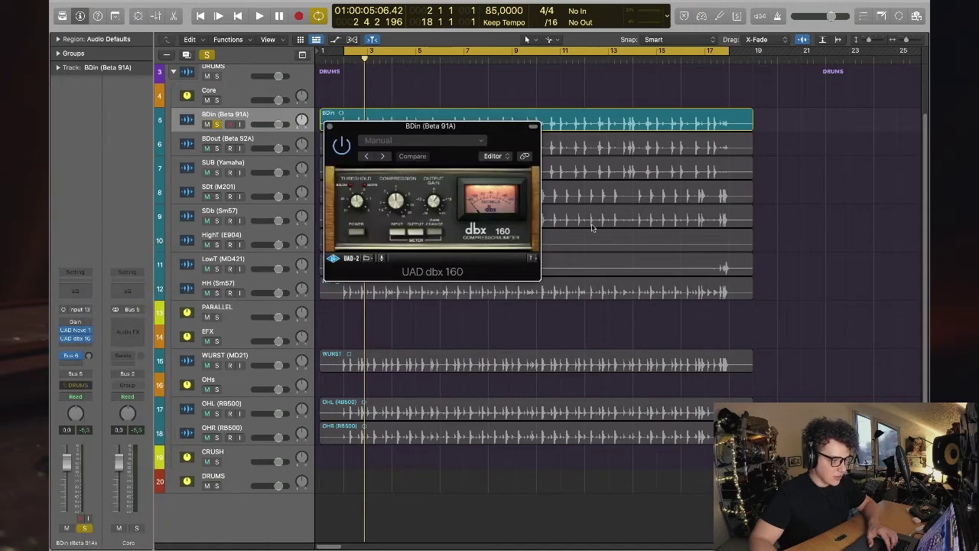
left_click_drag(404, 126, 401, 306)
- Play the soloed BDin while adjusting the dbx 160's compression controls and output gain, and close the plug-in window
key("space")
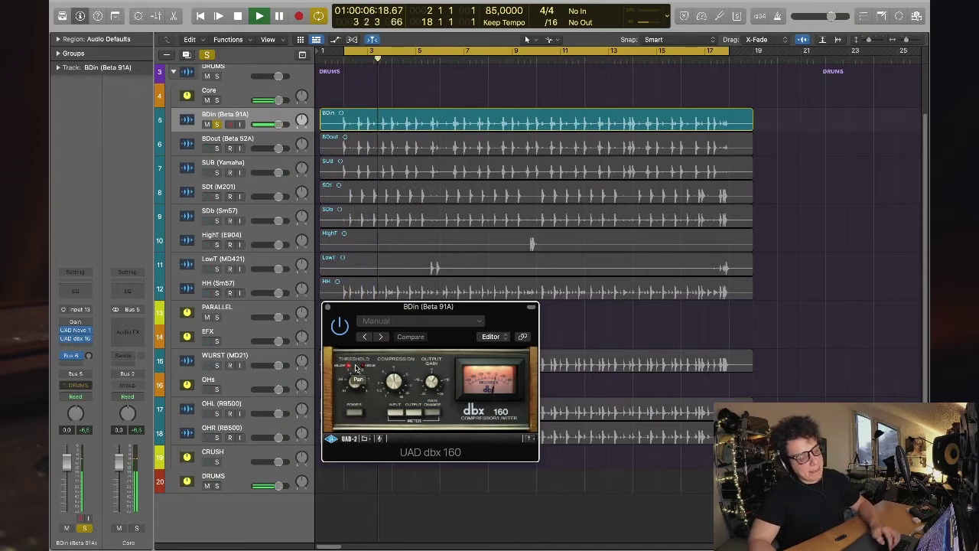
left_click_drag(431, 381, 447, 391)
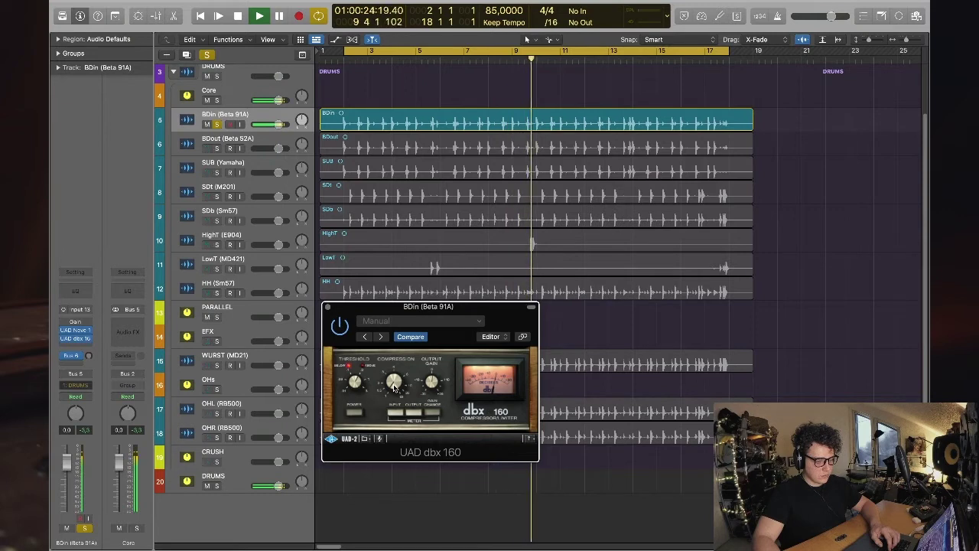
key("space")
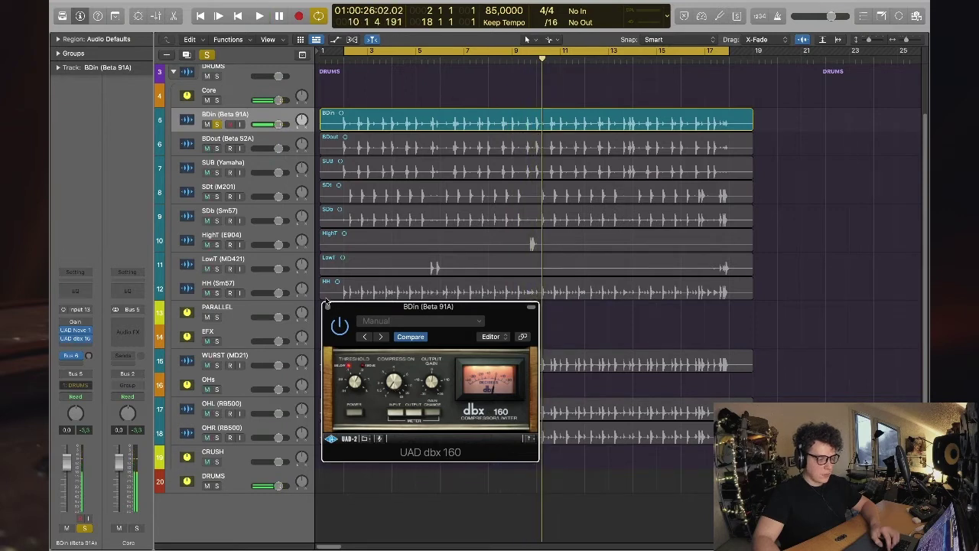
left_click(329, 307)
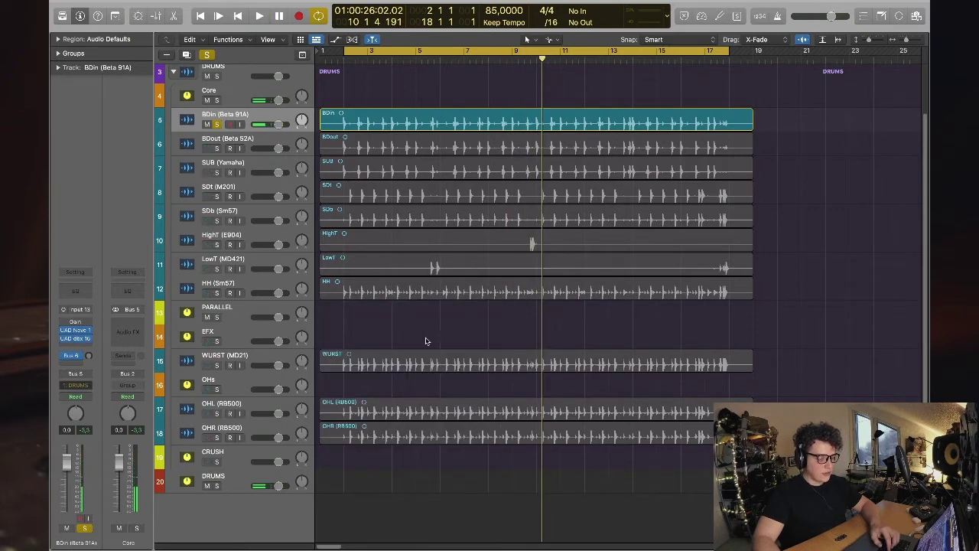
- Reopen the dbx 160 on BDin (Beta 91A), replay the soloed track from bar 2 to check the compression, and close the plug-in
left_click(74, 339)
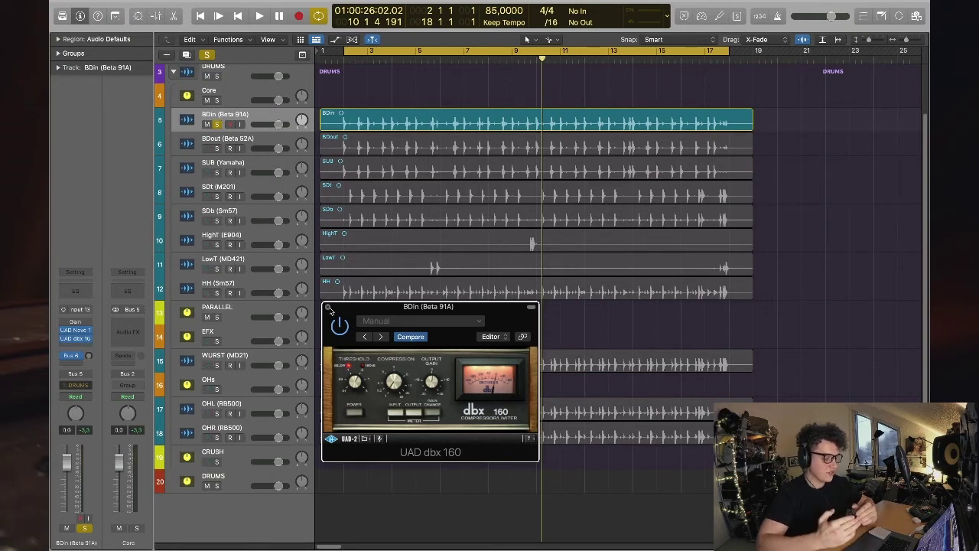
left_click(328, 308)
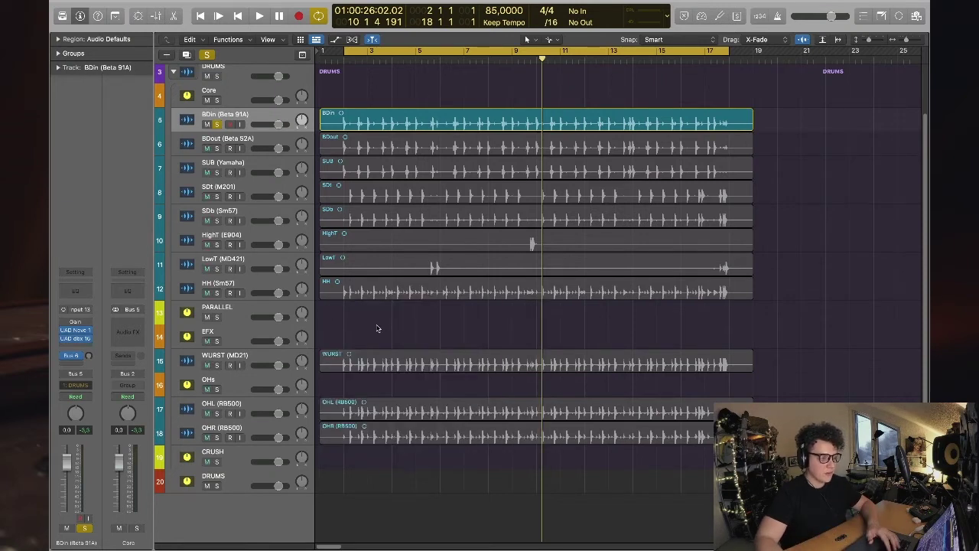
left_click(251, 113)
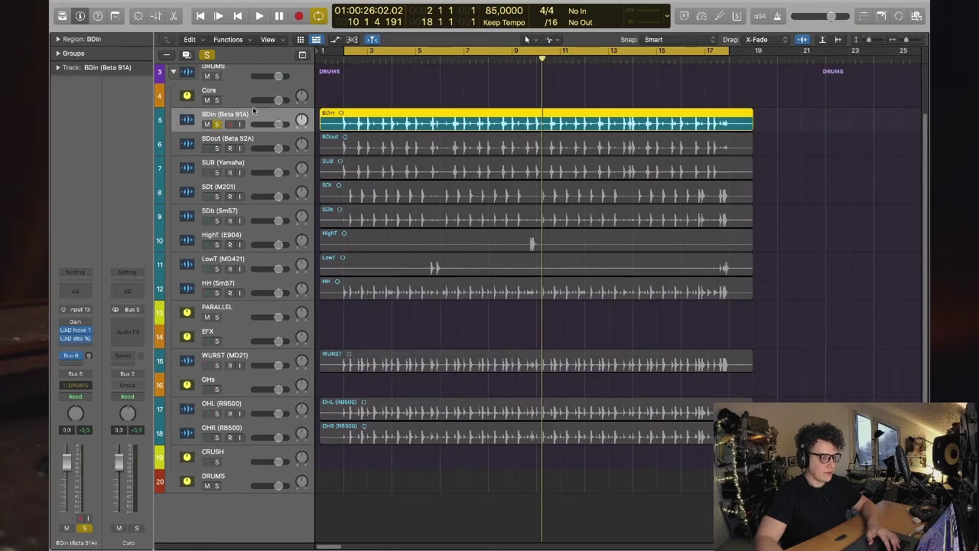
left_click(78, 339)
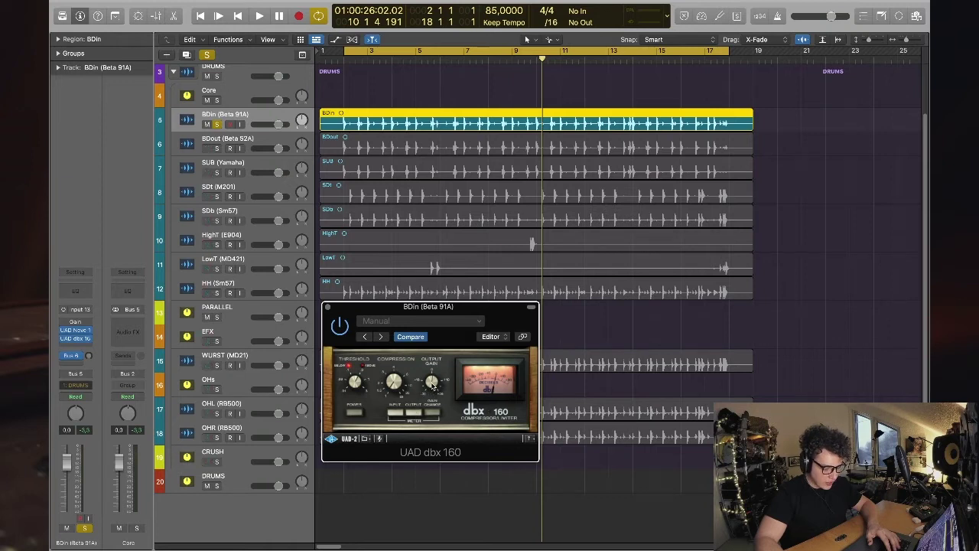
key("space")
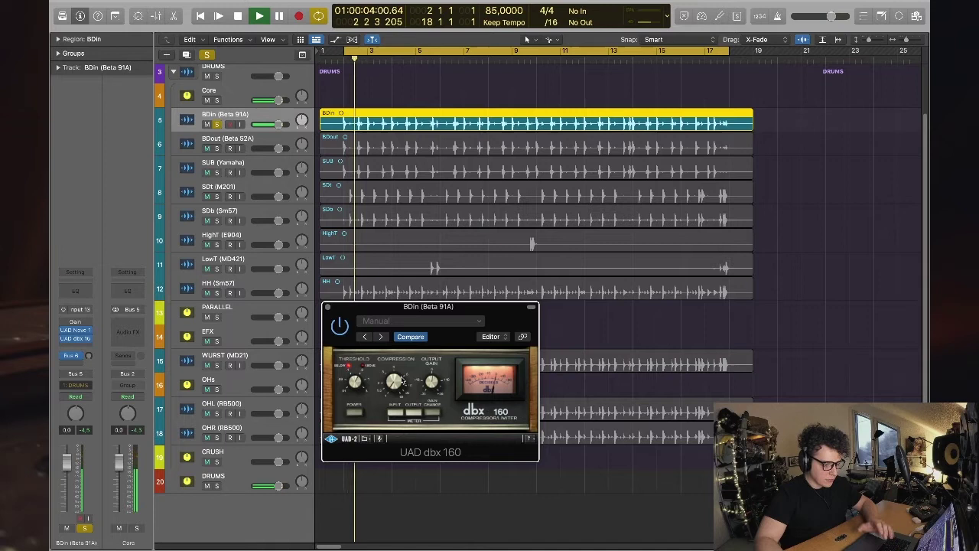
key("space")
left_click(329, 307)
- Insert the SSLChannel (m) channel strip on BDin (Beta 91A) in the slot after the UAD dbx 160
left_click(76, 338)
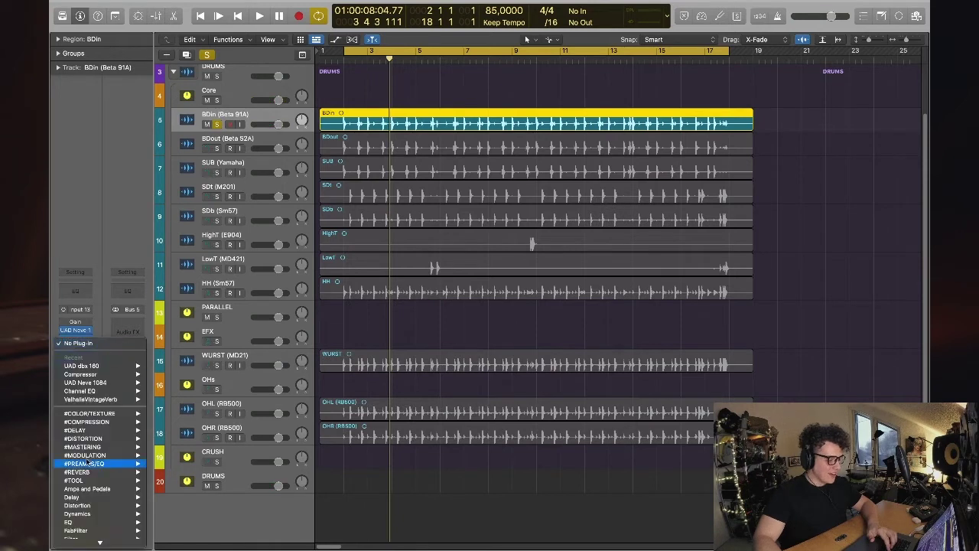
mouse_move(88, 422)
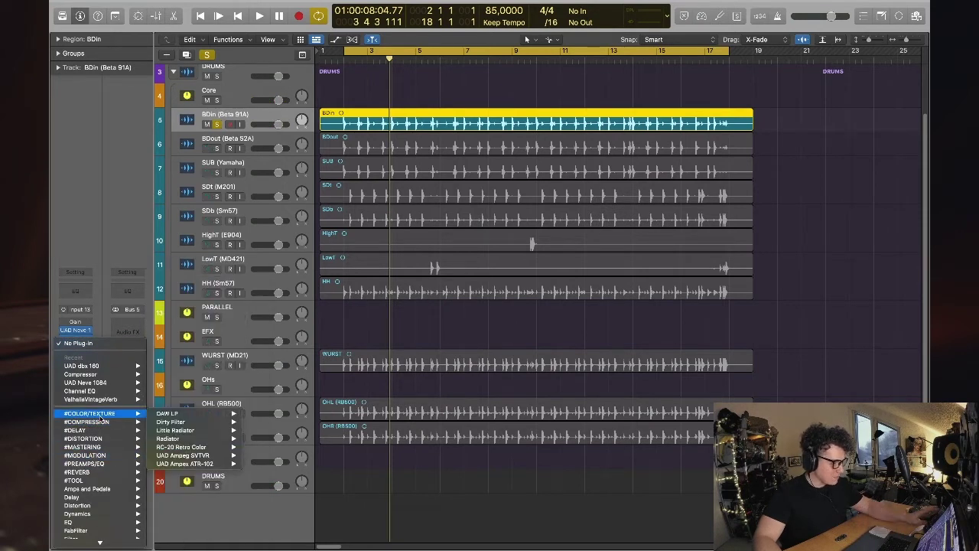
mouse_move(111, 439)
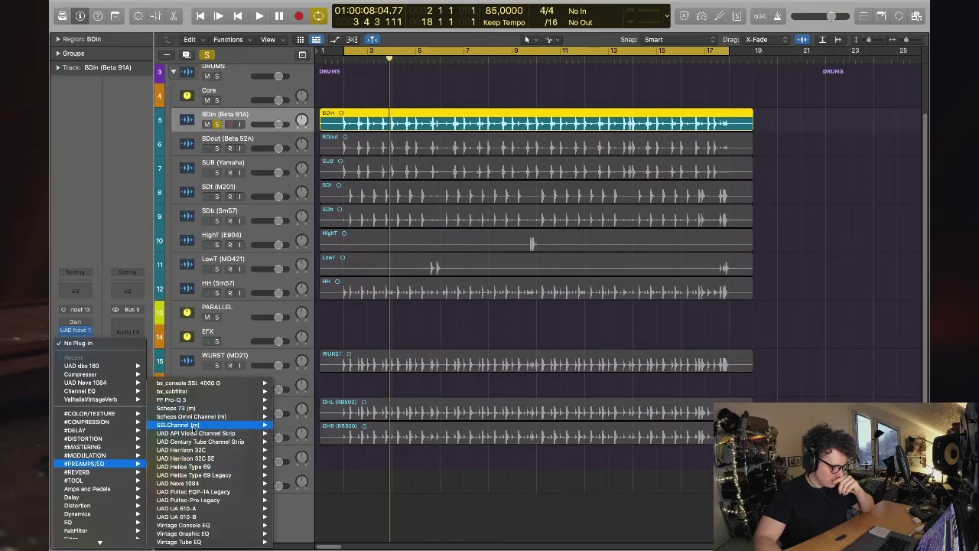
left_click(81, 366)
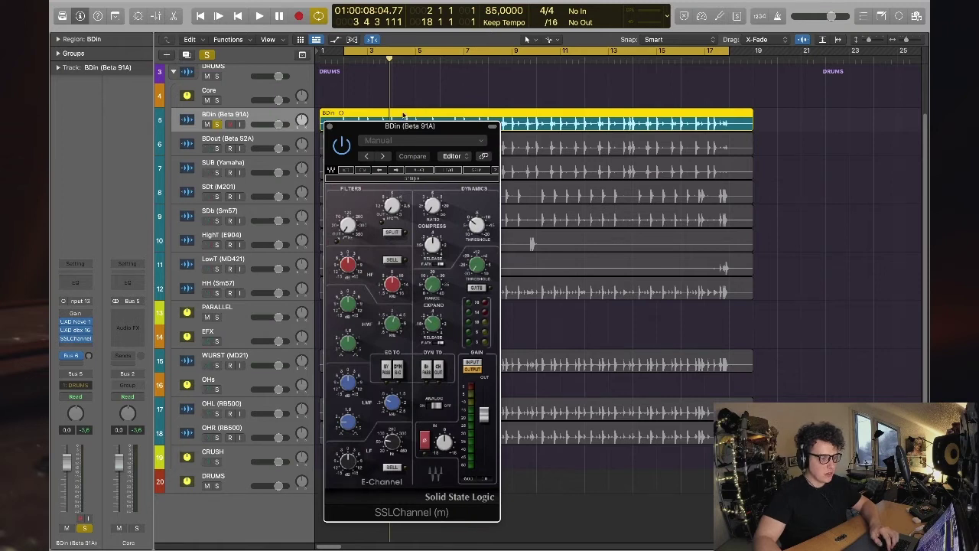
- Play the soloed BDin while adjusting the SSLChannel's low-pass filter, stop playback, and move the plug-in window clear of most track regions
key("space")
left_click_drag(392, 205, 392, 200)
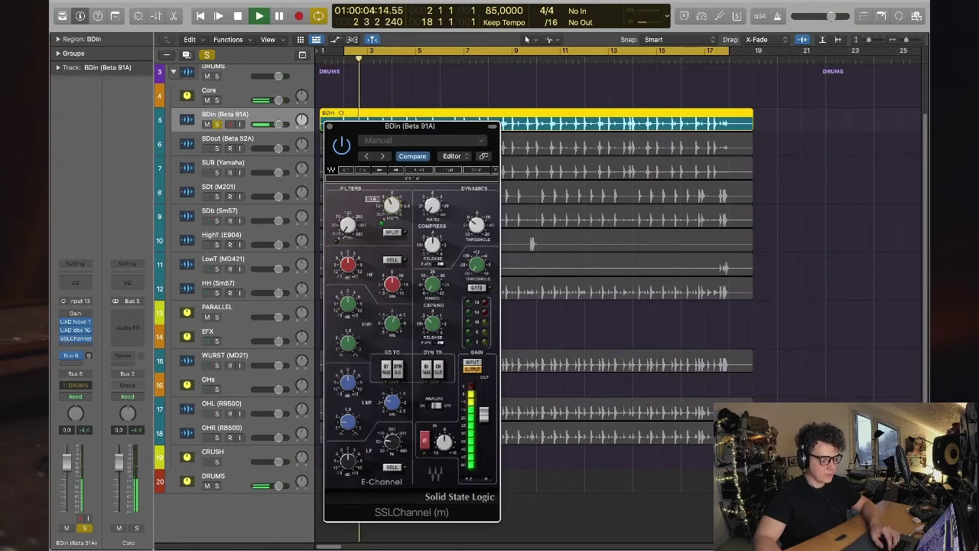
key("space")
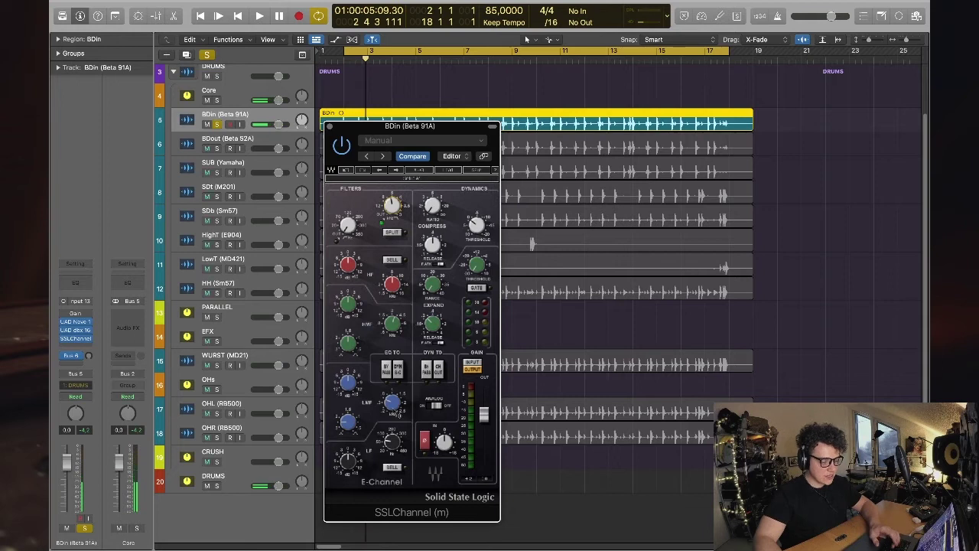
left_click_drag(363, 127, 786, 72)
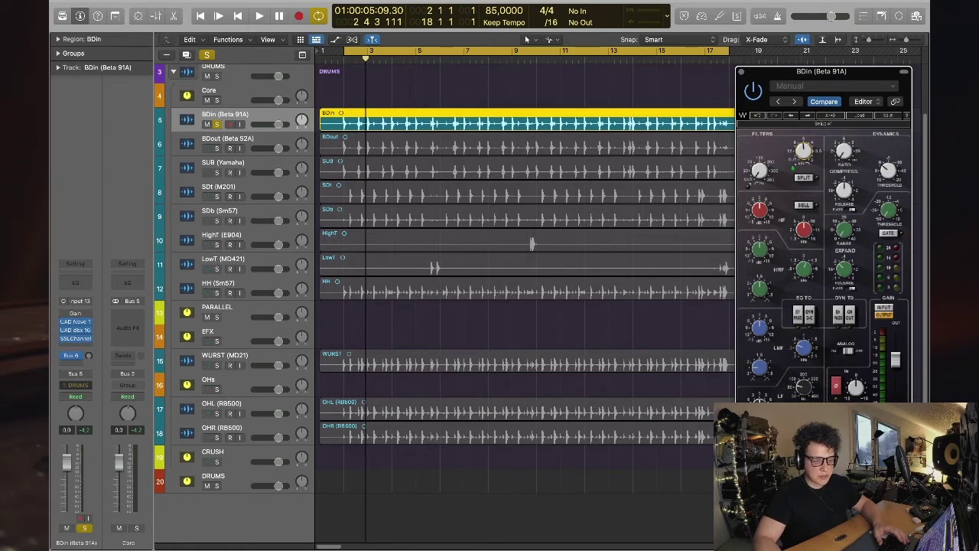
left_click(73, 283)
left_click_drag(569, 131, 379, 120)
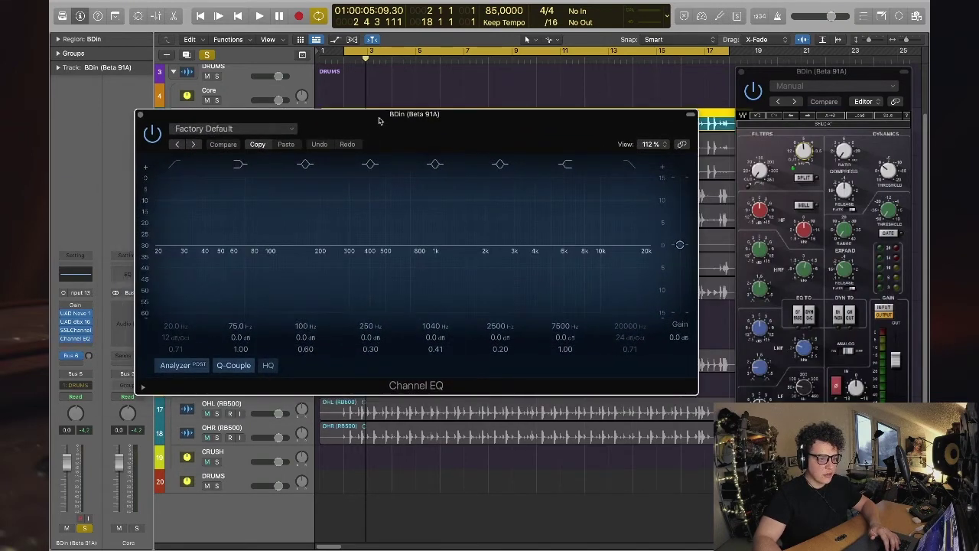
left_click(139, 114)
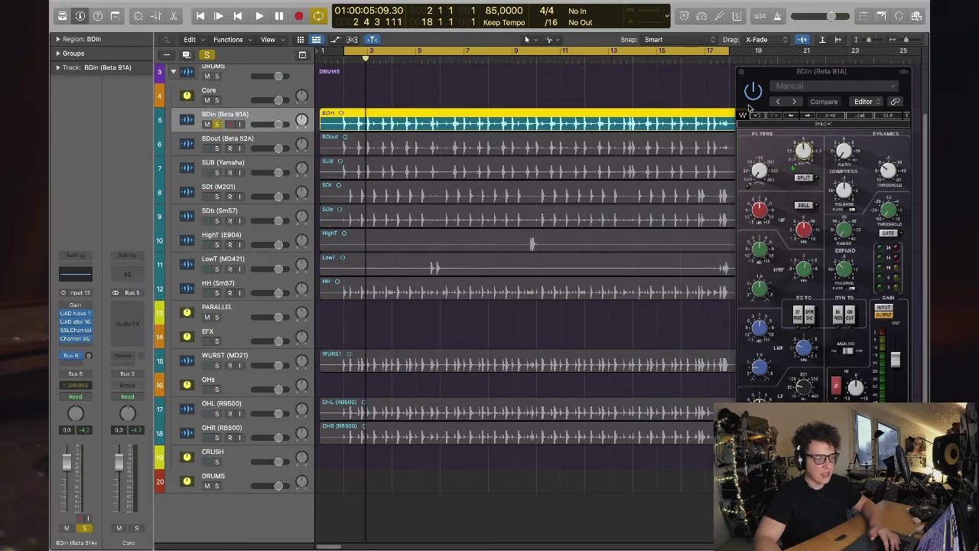
- Move the SSLChannel window slightly and audition the soloed BDin while adjusting its HMF and LMF bands, replaying it from bar 2
left_click_drag(805, 72, 800, 63)
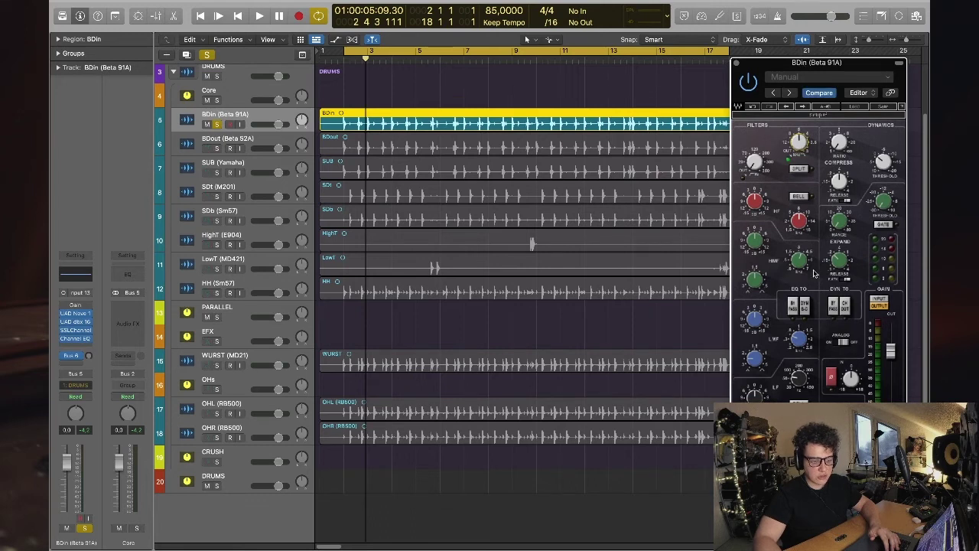
key("space")
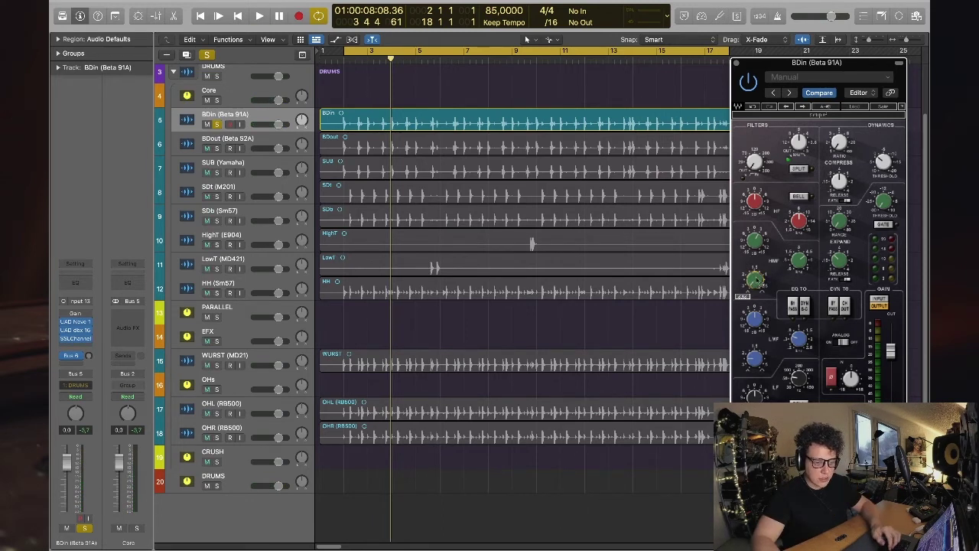
key("space")
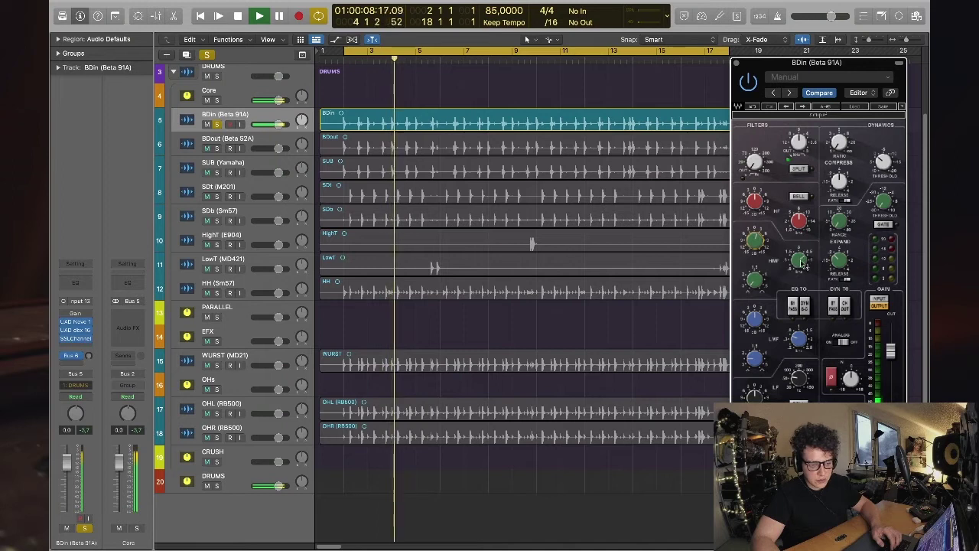
key("space")
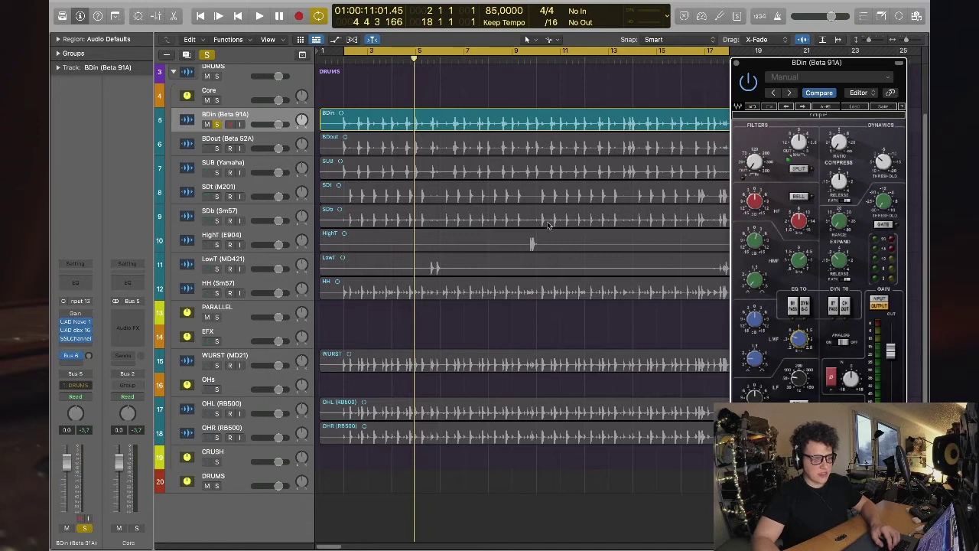
key("space")
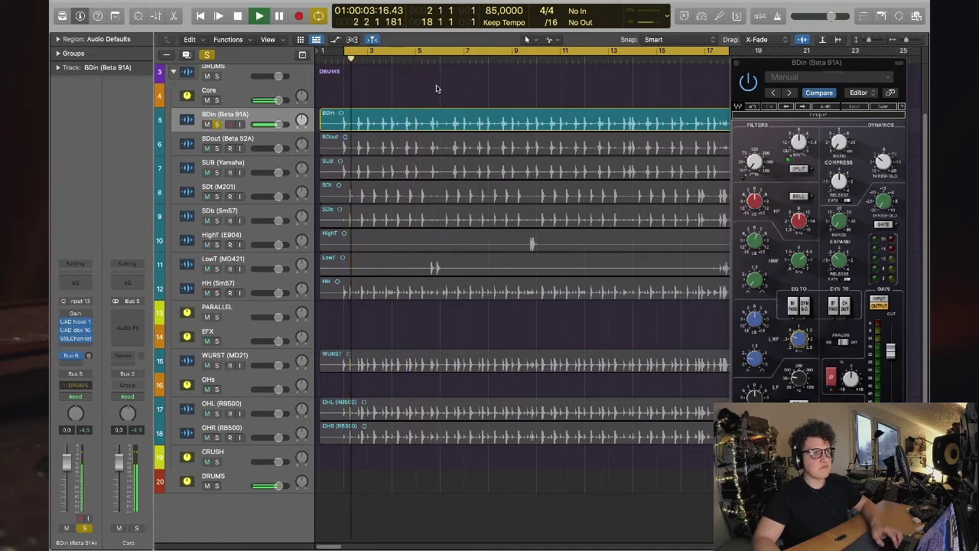
key("space")
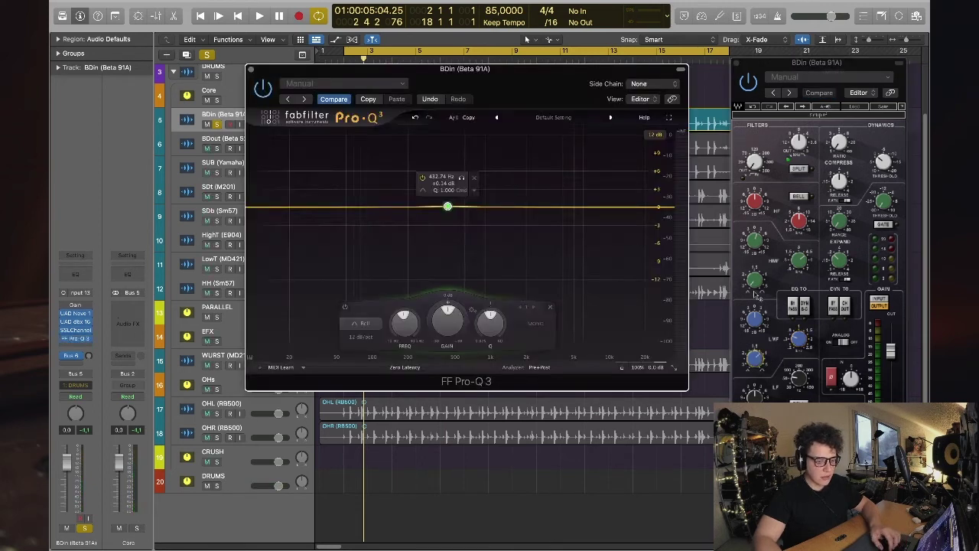
- Try the SSLChannel's HF bell switch and HF knobs, and move the FF Pro-Q 3 band to about 10 kHz to illustrate them
left_click(780, 205)
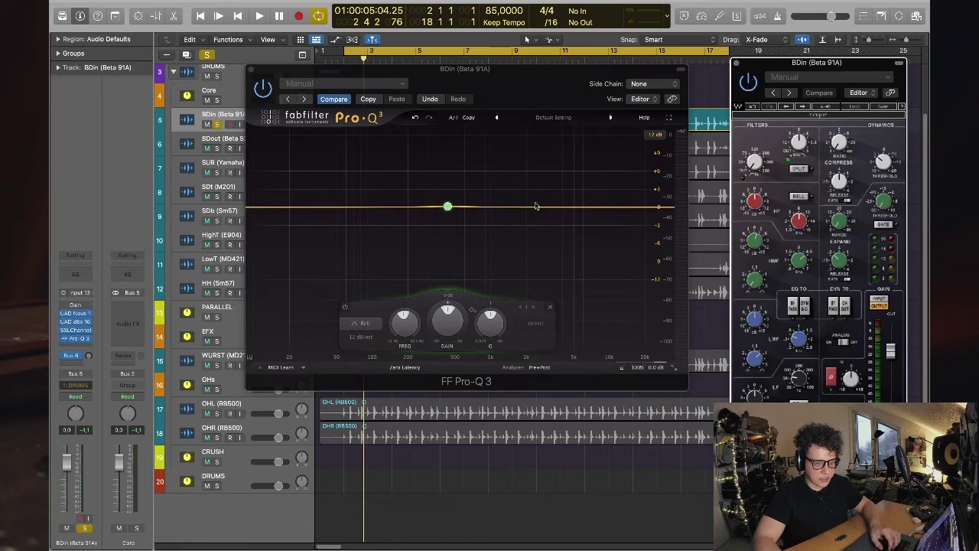
left_click(800, 197)
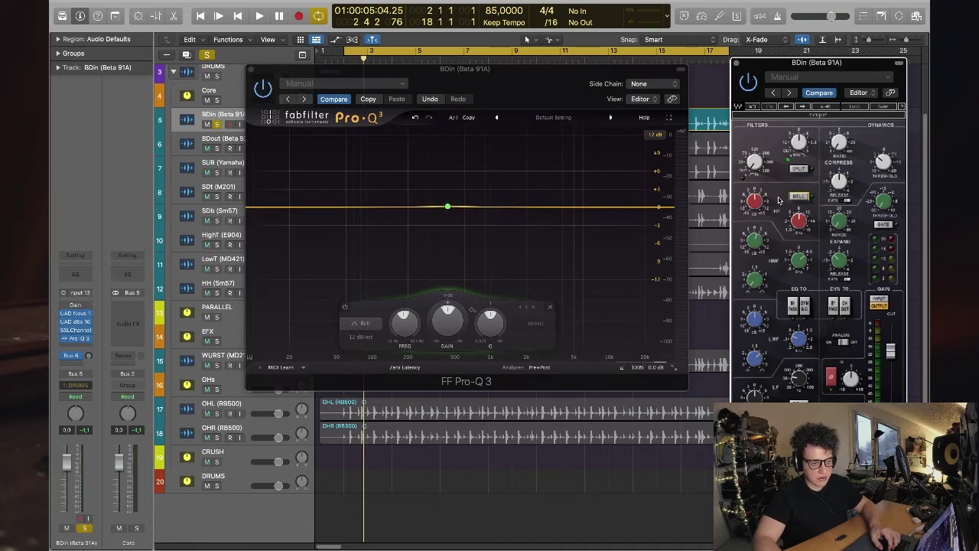
left_click_drag(449, 206, 611, 208)
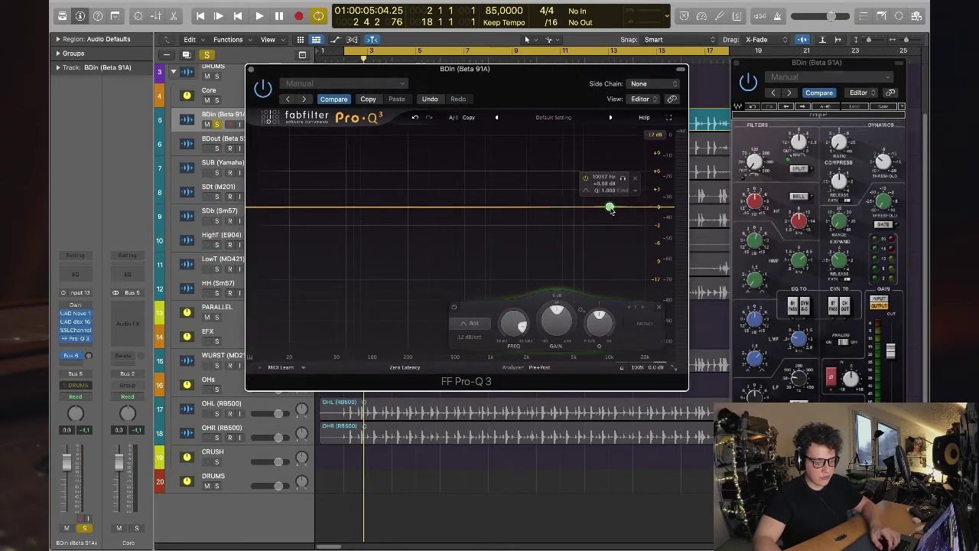
left_click(788, 230)
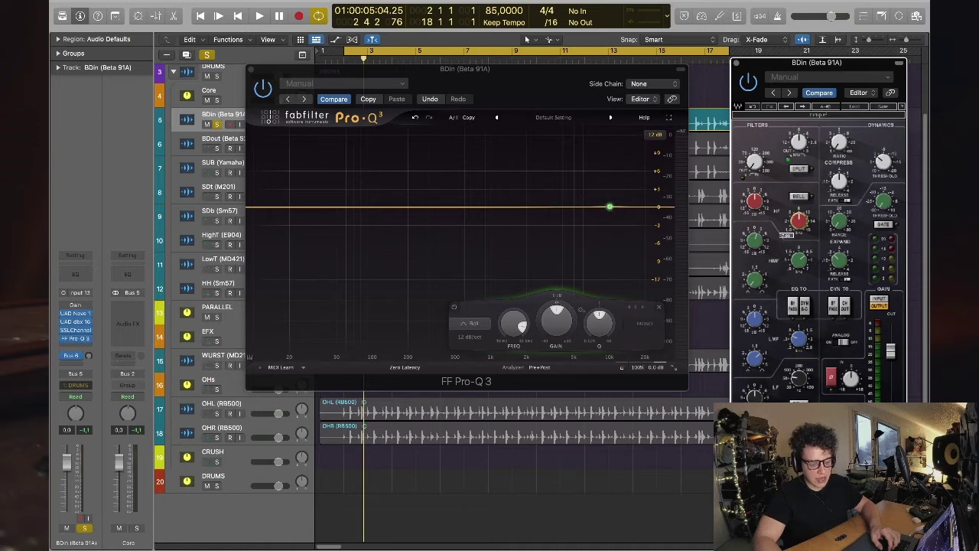
left_click(755, 203)
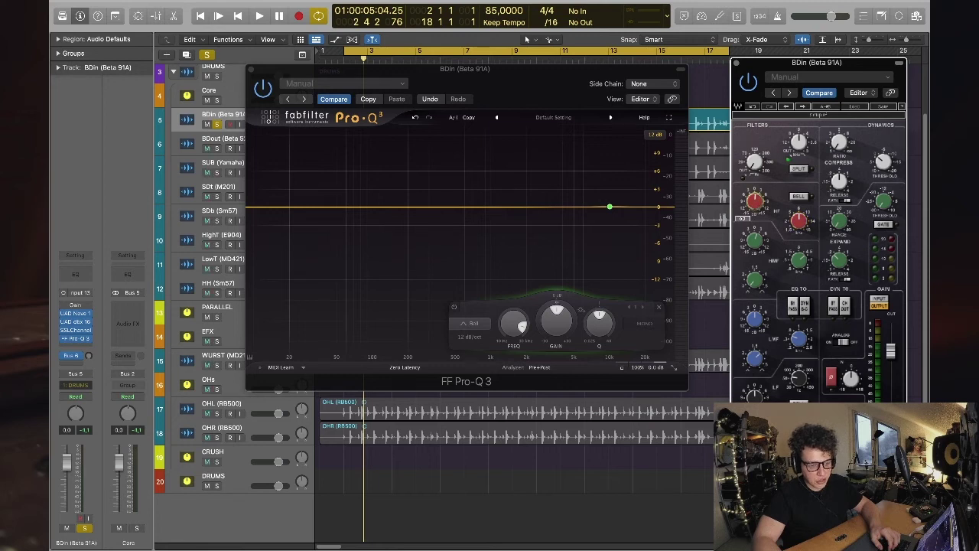
- Change the Pro-Q 3 band's shape to a high shelf, trying a low cut first, and place it at about 8 kHz
left_click_drag(608, 206, 602, 207)
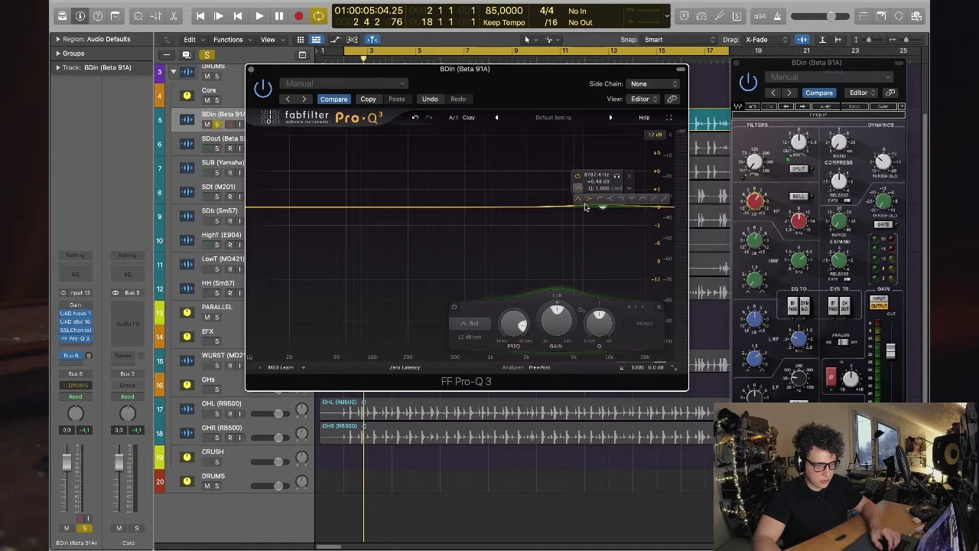
left_click(603, 200)
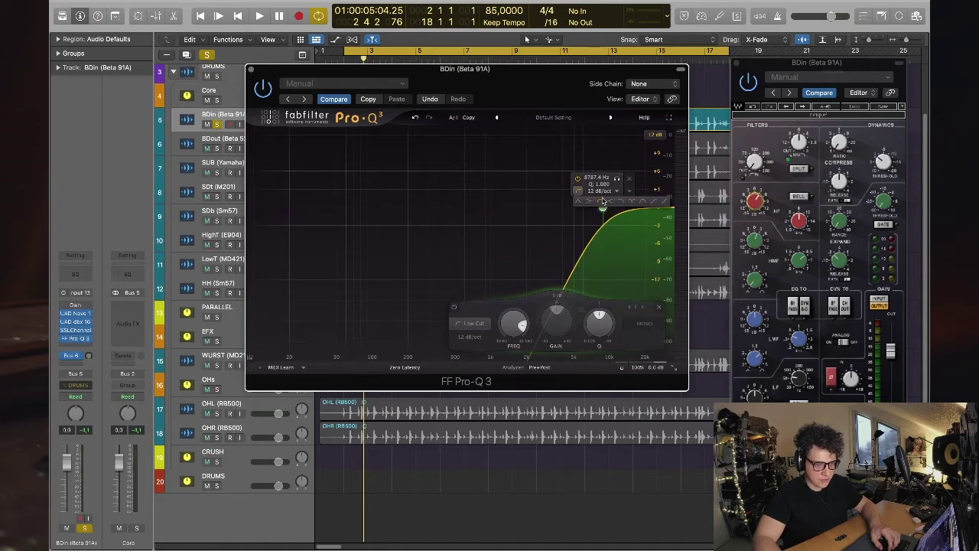
left_click(610, 205)
left_click_drag(604, 208, 599, 207)
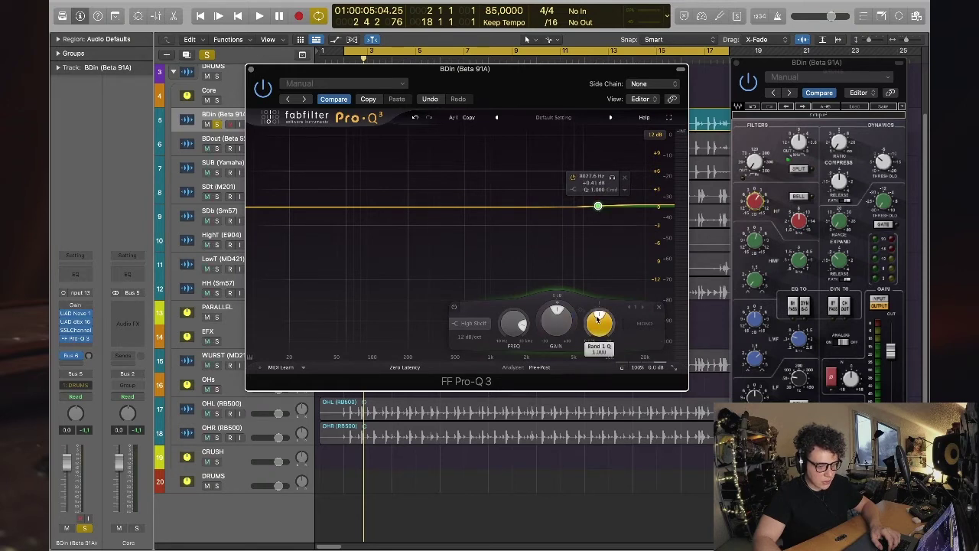
- Raise the gain of the Pro-Q 3 high shelf to about +2.9 dB
scroll(559, 310, "up", 5)
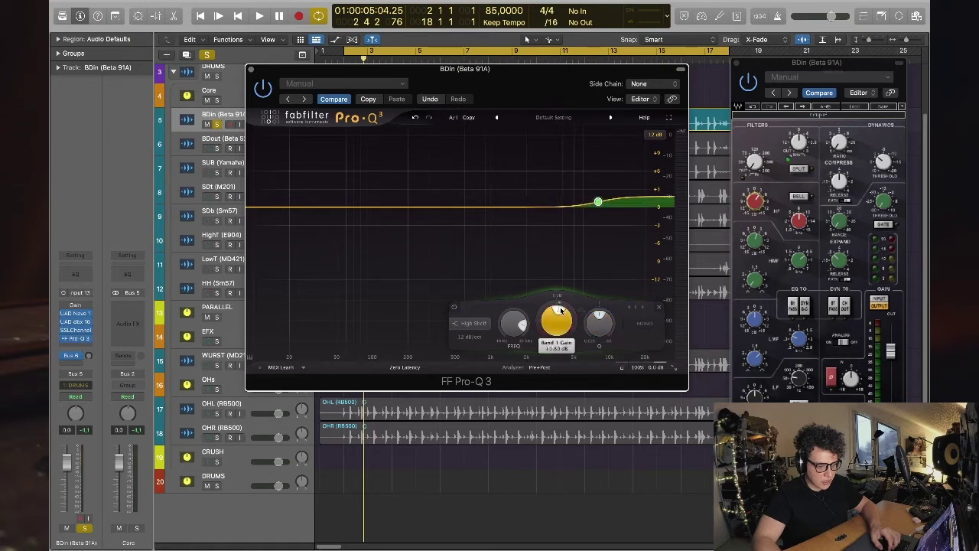
scroll(560, 310, "up", 2)
scroll(563, 309, "down", 1)
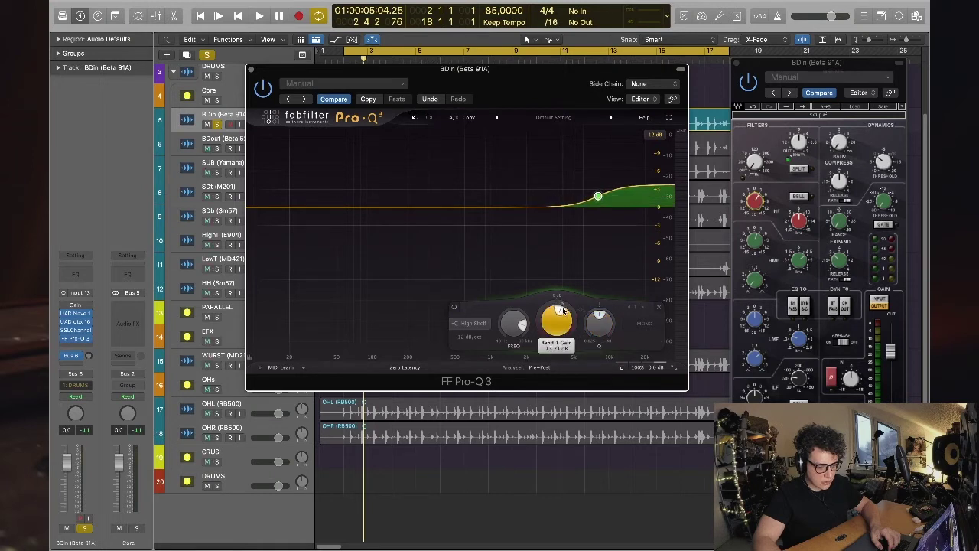
scroll(562, 309, "down", 1)
scroll(563, 309, "up", 1)
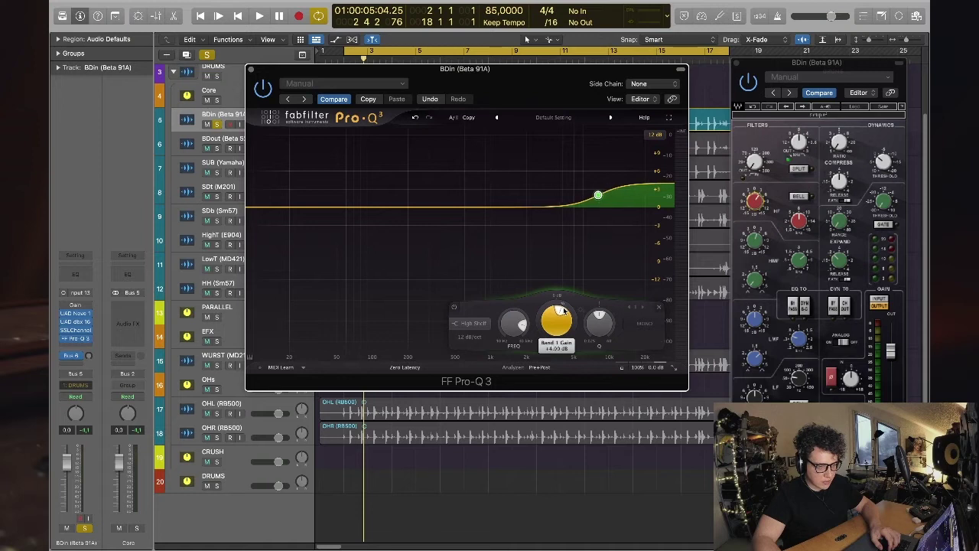
scroll(563, 309, "down", 3)
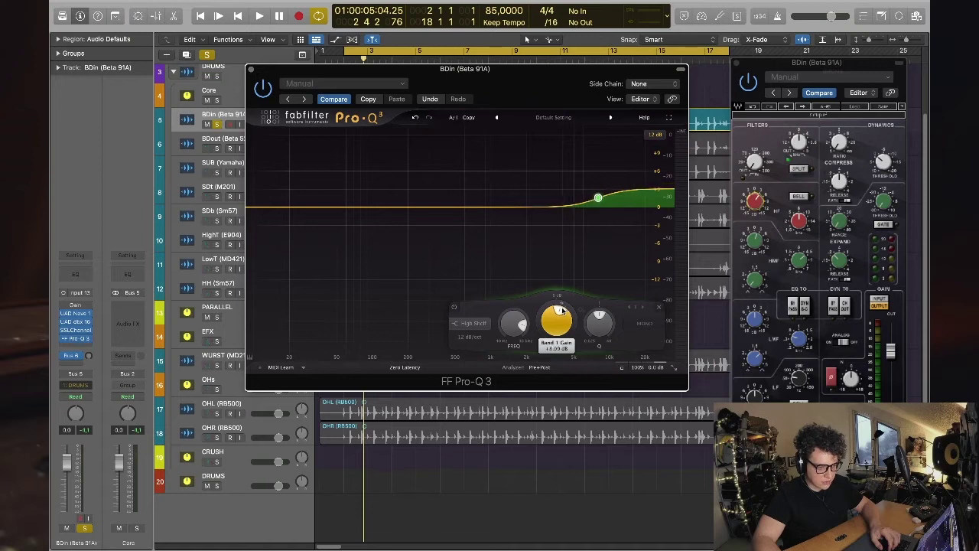
scroll(563, 309, "up", 1)
scroll(562, 309, "down", 2)
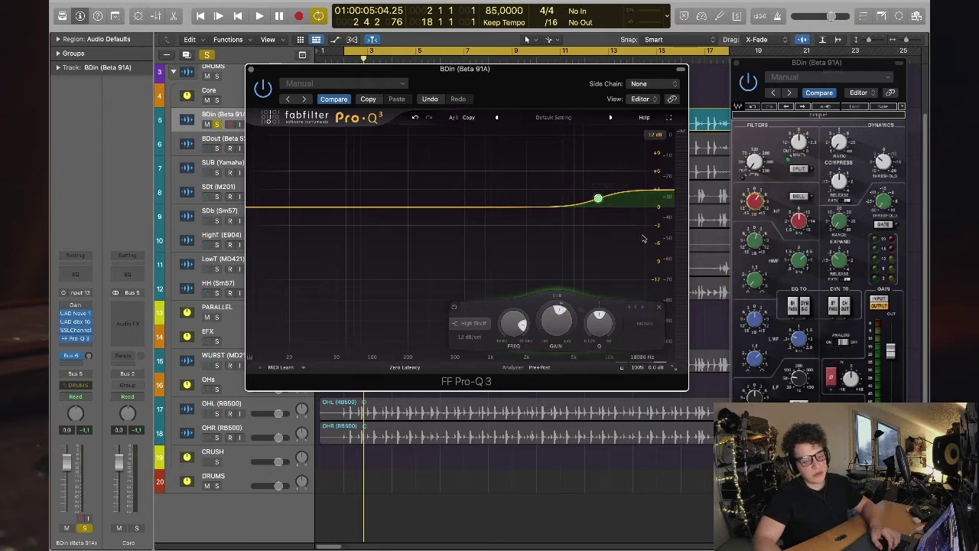
- Illustrate the SSLChannel's low-pass filter by adding a 48 dB/oct high cut in Pro-Q 3 and sweeping it down to about 5 kHz
left_click(799, 142)
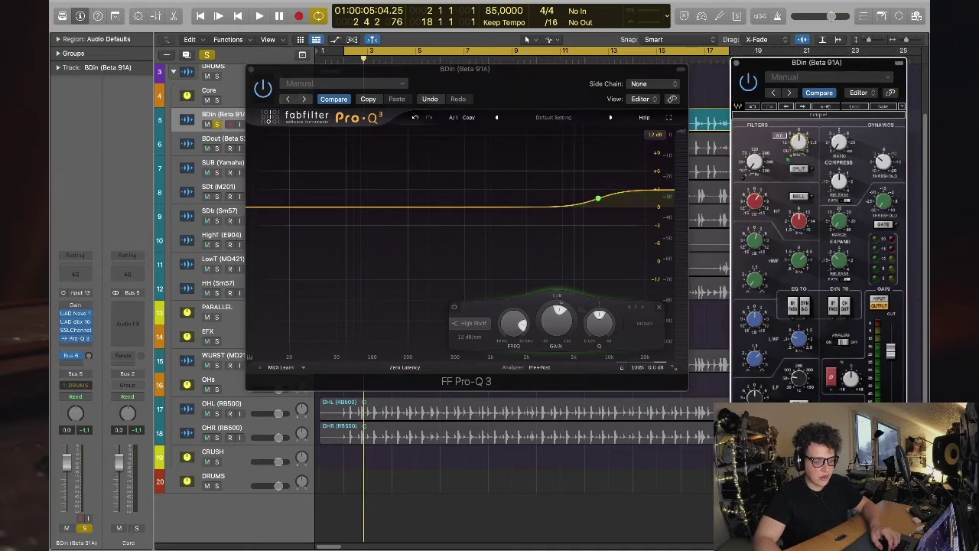
left_click(646, 205)
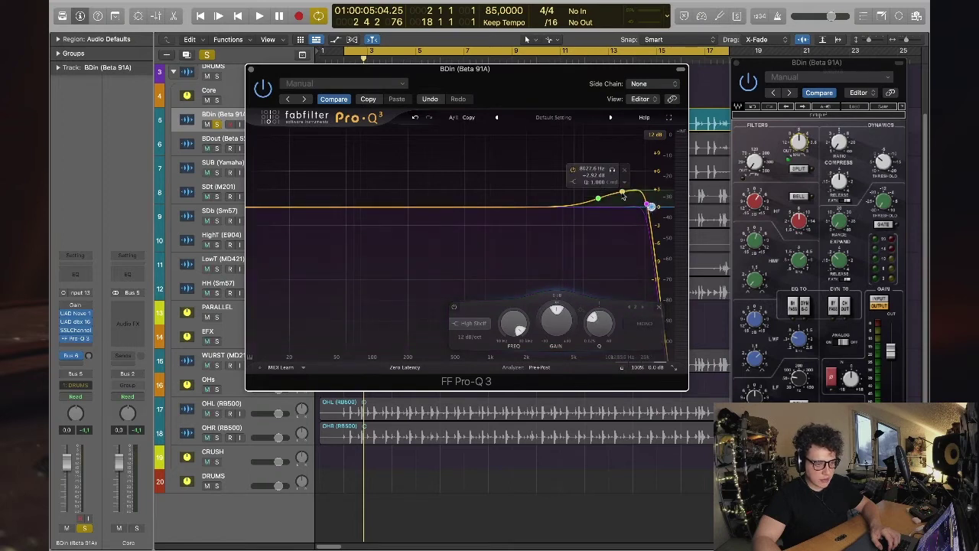
mouse_move(650, 207)
left_mouse_down()
mouse_move(633, 205)
mouse_move(651, 207)
left_mouse_up()
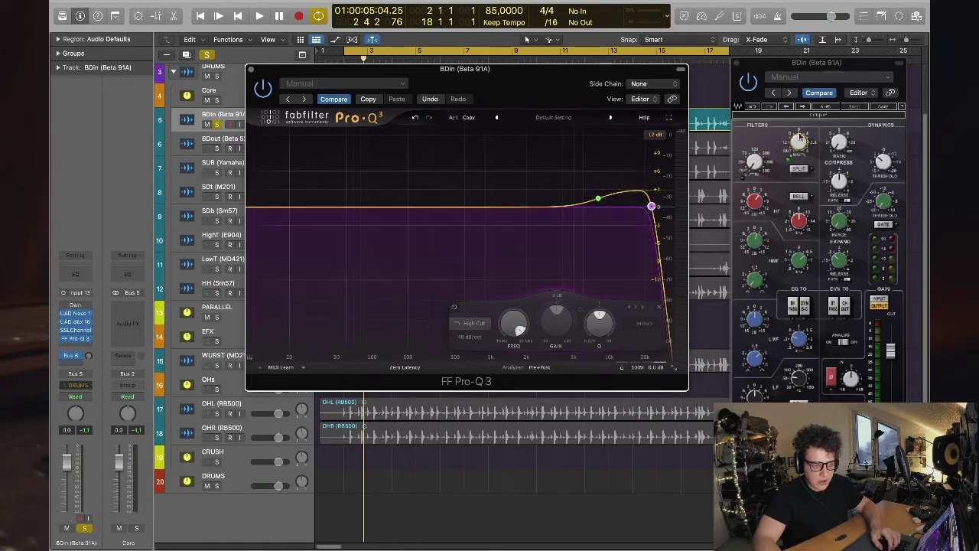
left_click_drag(651, 207, 574, 207)
- Compare the SSLChannel's HF gain with the Pro-Q 3 high shelf, and nudge the high-cut band slightly
left_click(601, 201)
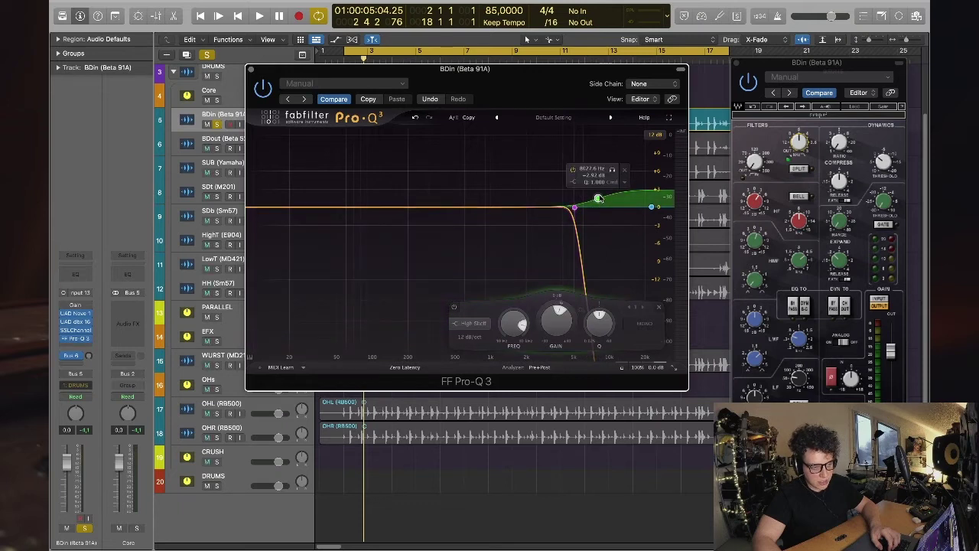
key("f")
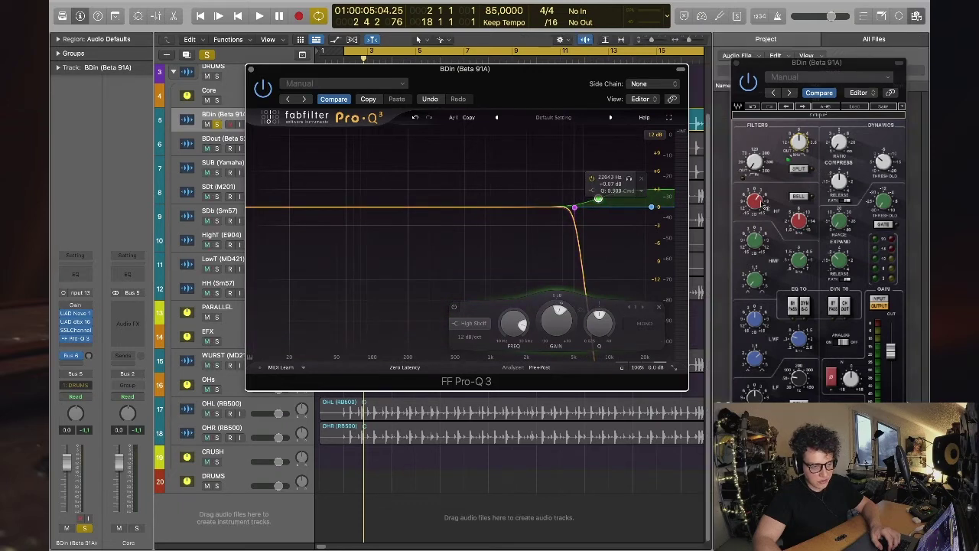
left_click(743, 218)
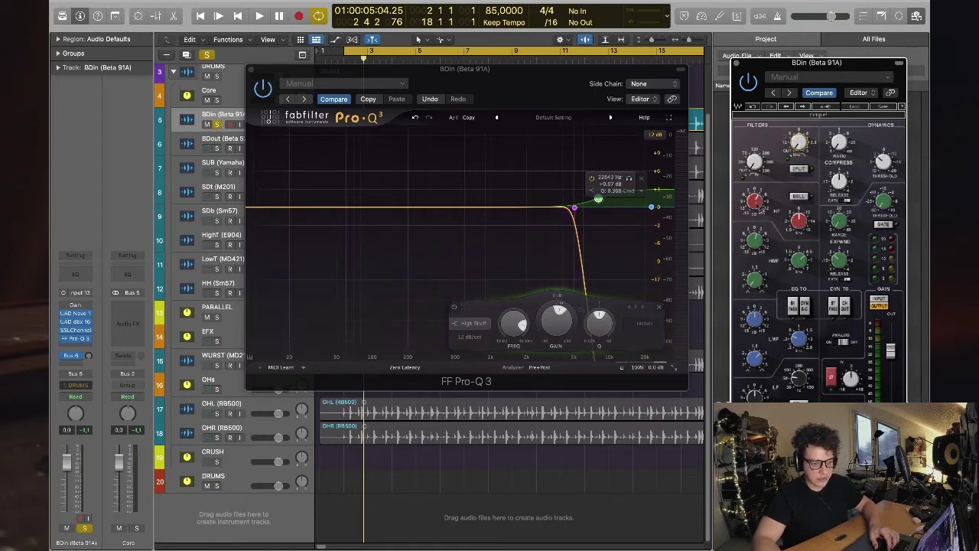
left_click(574, 208)
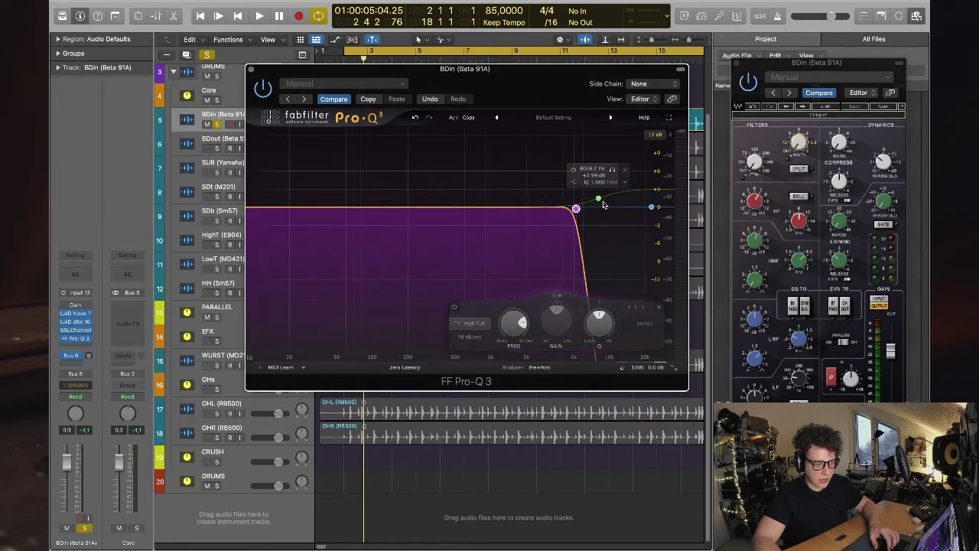
- Compare Pro-Q 3's high shelf and high cut with the SSLChannel's low-pass filter and HMF frequency, gain and Q controls
left_click(599, 199)
left_click(576, 209)
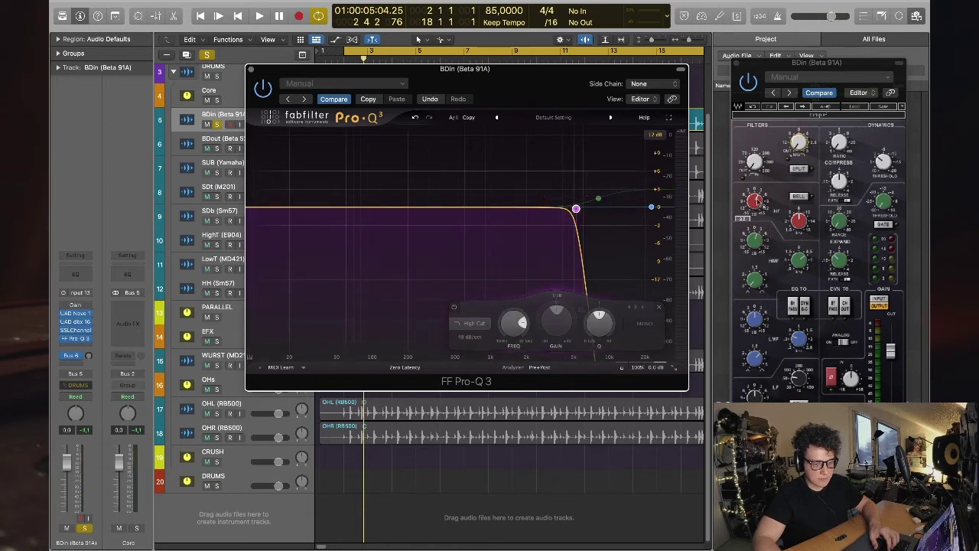
left_click(797, 140)
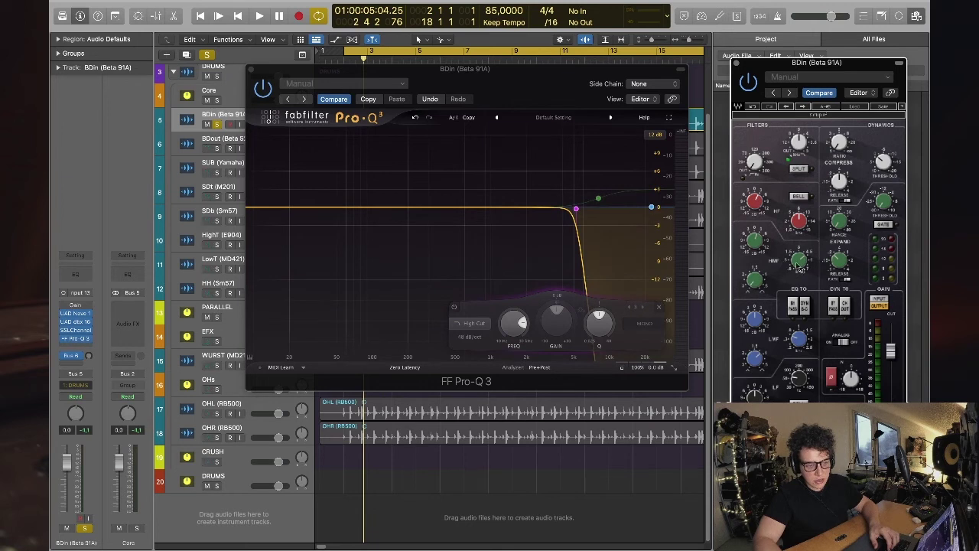
left_click_drag(800, 261, 800, 258)
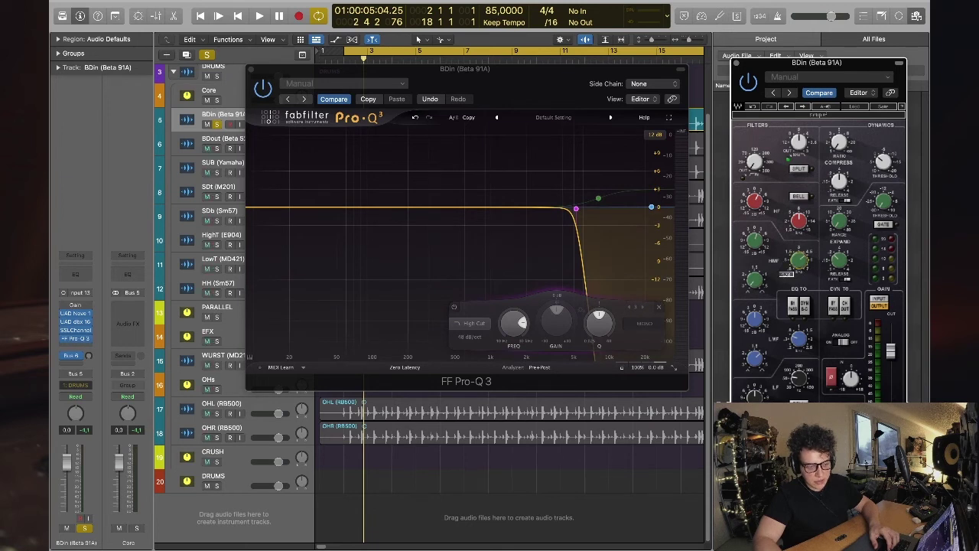
left_click_drag(801, 258, 756, 276)
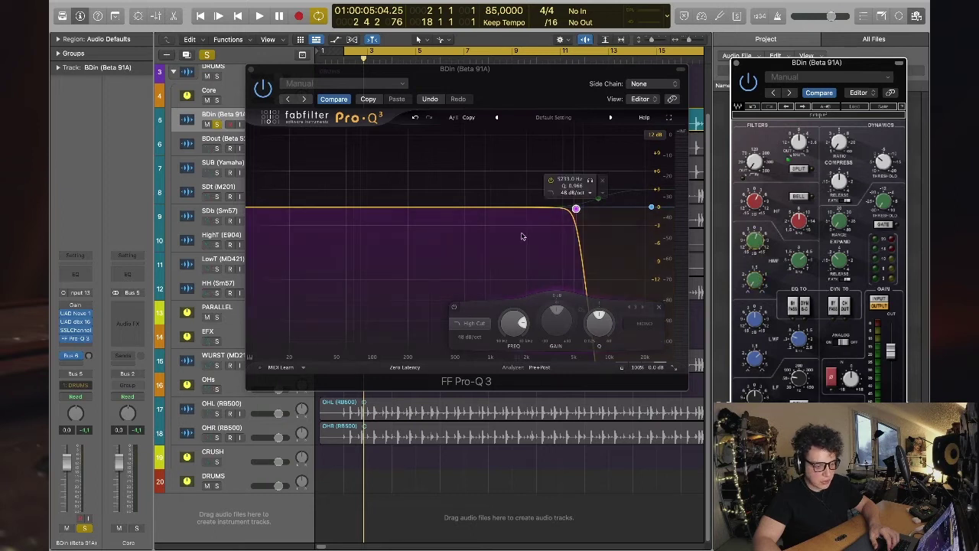
- Add a bell band with about +1.3 dB gain in Pro-Q 3 and sweep its frequency, settling at about 4.5 kHz
left_click(545, 209)
left_click_drag(545, 210, 550, 200)
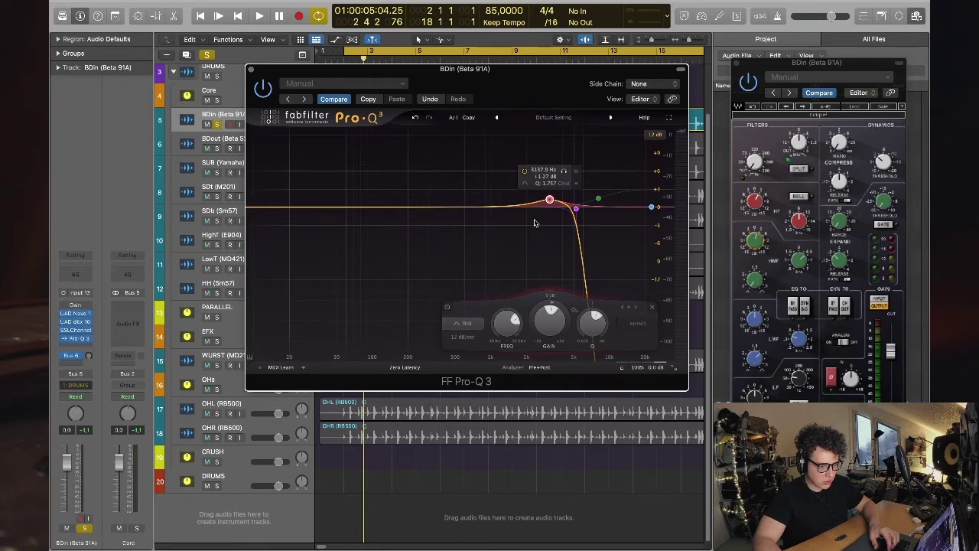
scroll(513, 316, "down", 5)
scroll(512, 316, "up", 6)
scroll(514, 319, "down", 3)
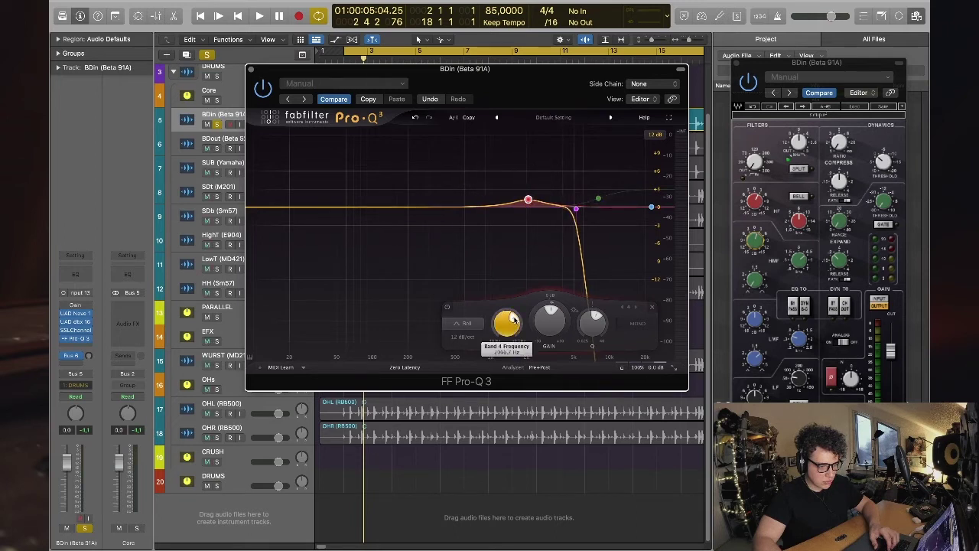
scroll(513, 319, "up", 3)
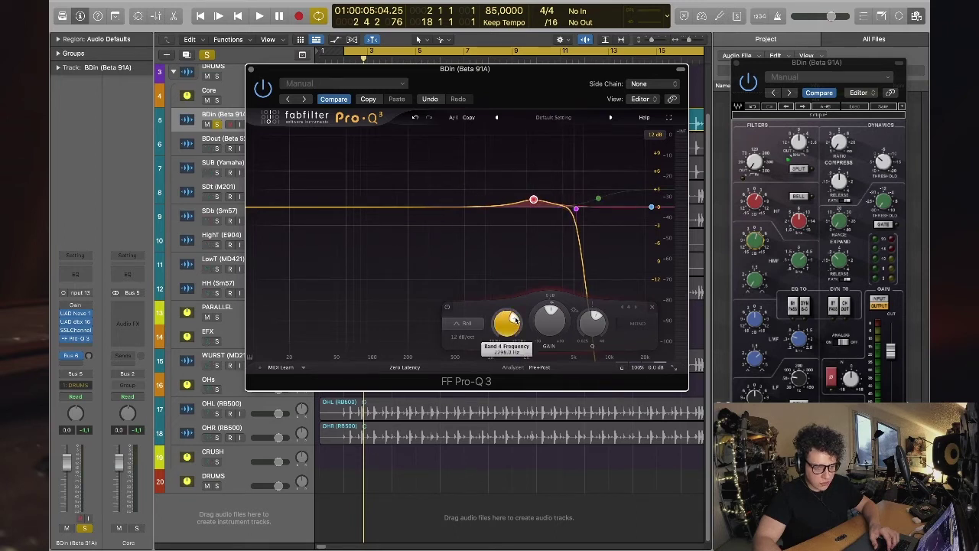
scroll(515, 321, "up", 5)
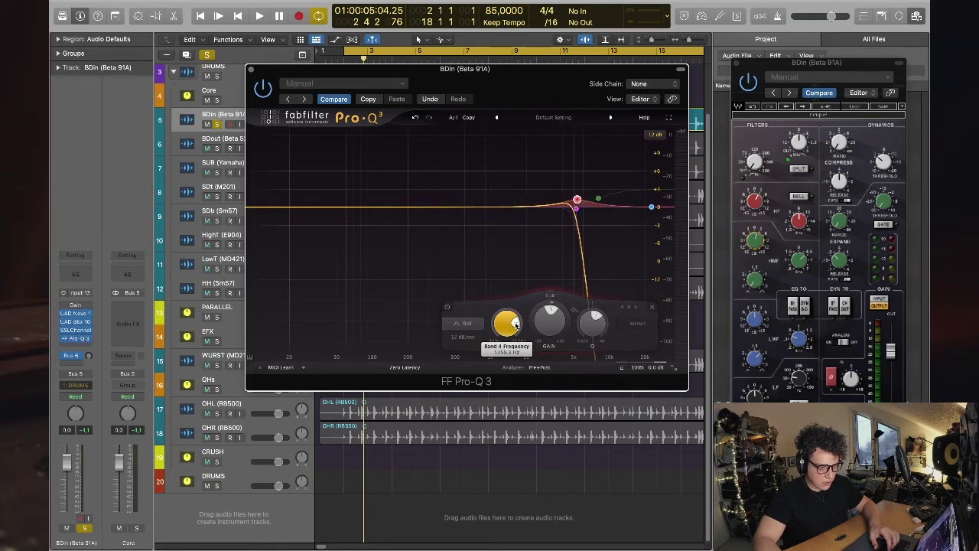
scroll(516, 325, "down", 4)
scroll(515, 324, "up", 2)
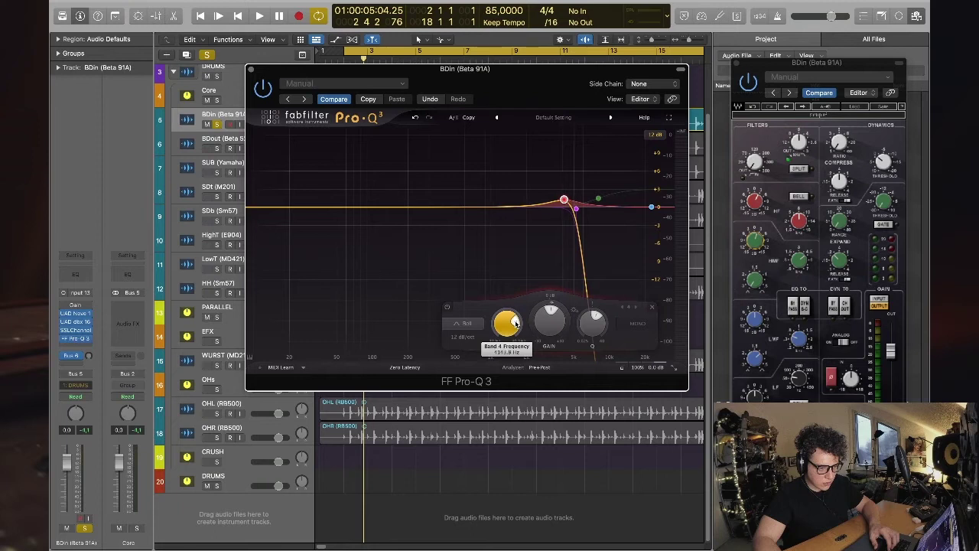
left_click_drag(571, 201, 567, 201)
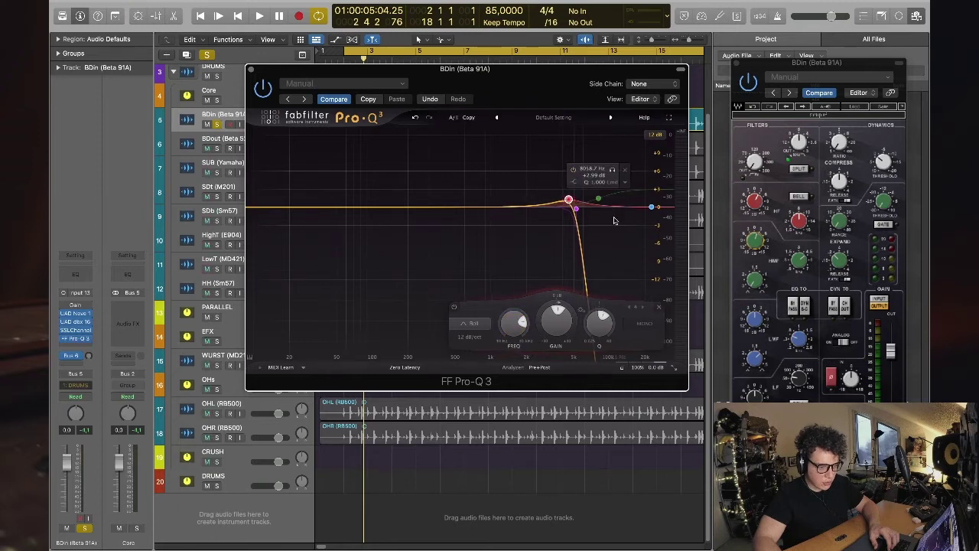
- Narrow the Pro-Q 3 bell to a Q of about 5.5 and raise its gain to about +3.5 dB
mouse_move(603, 320)
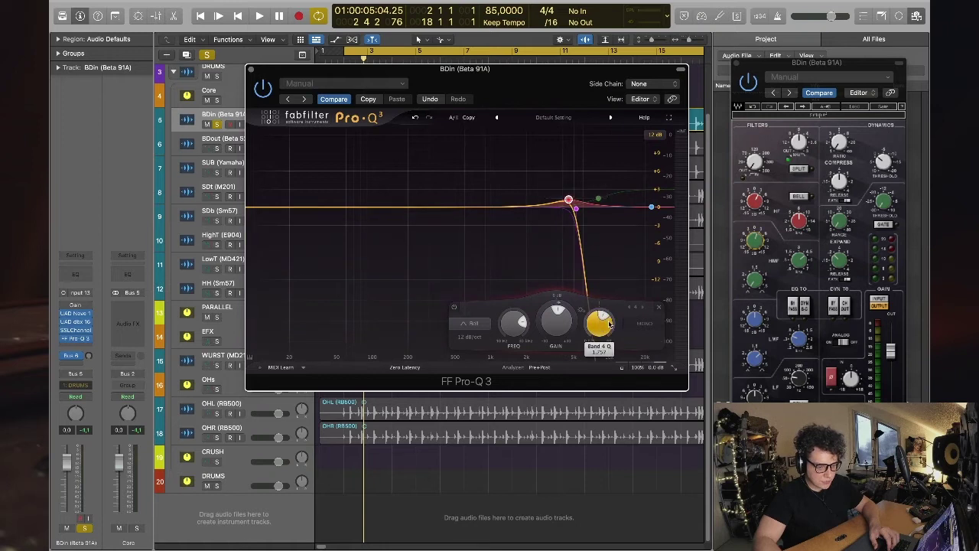
scroll(603, 319, "up", 5)
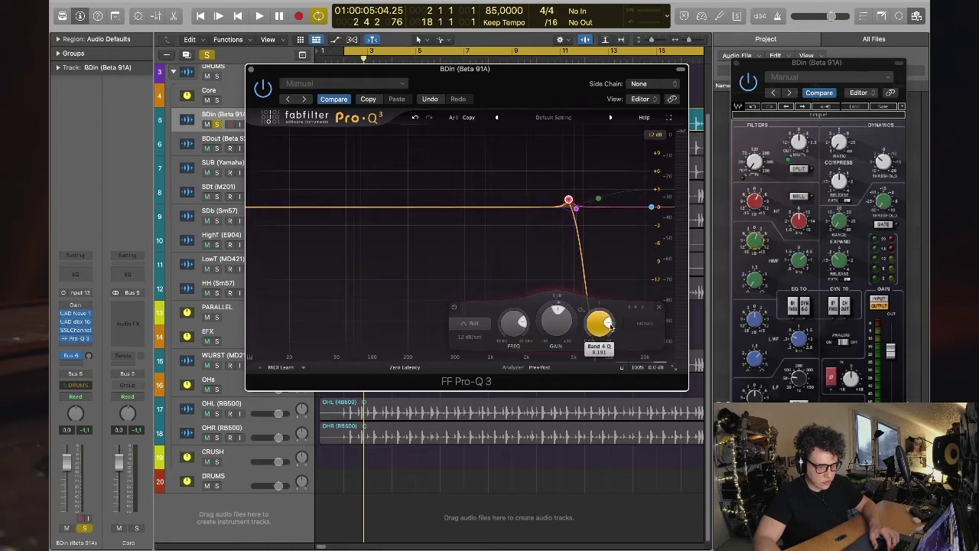
mouse_move(554, 310)
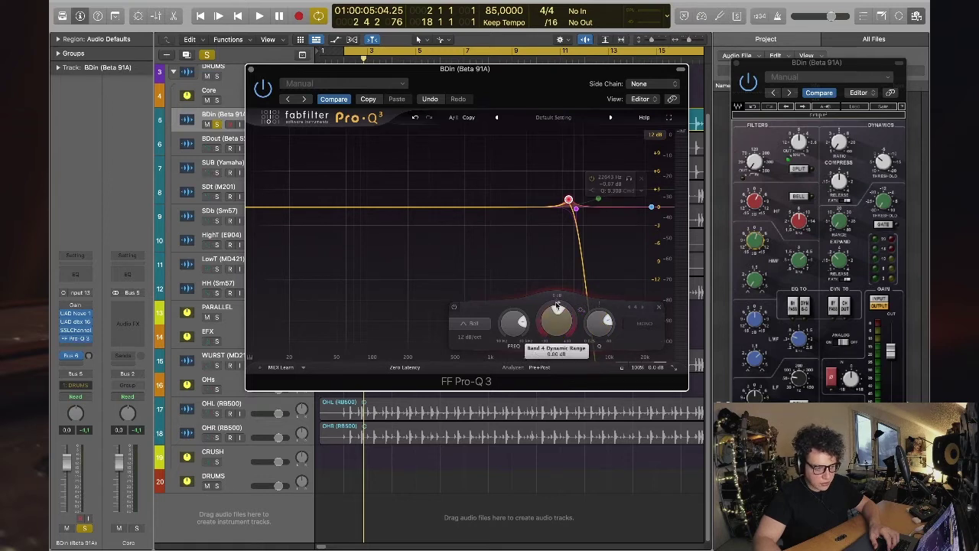
scroll(558, 310, "up", 4)
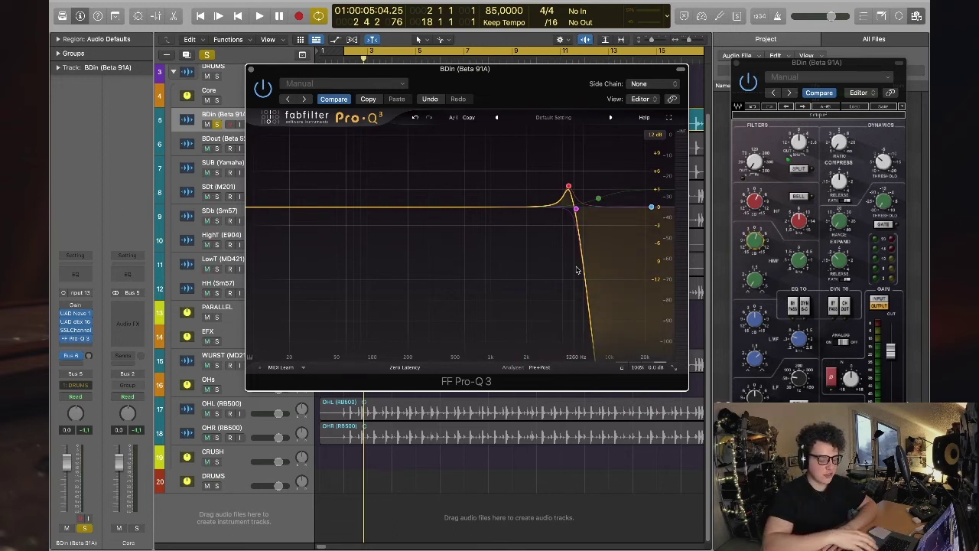
- Play the soloed inside kick briefly, bypass the SSLChannel, and point out the bell in Pro-Q 3
left_click(442, 480)
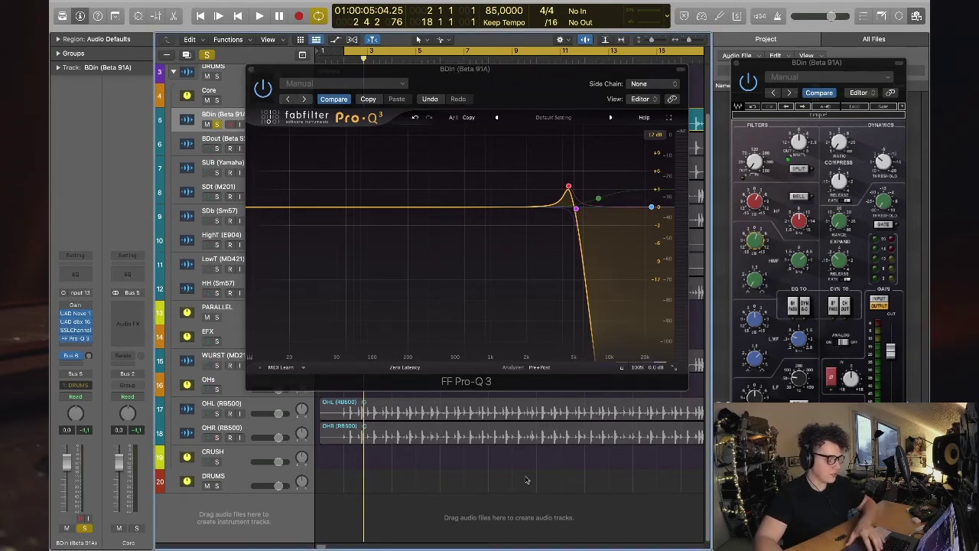
key("space")
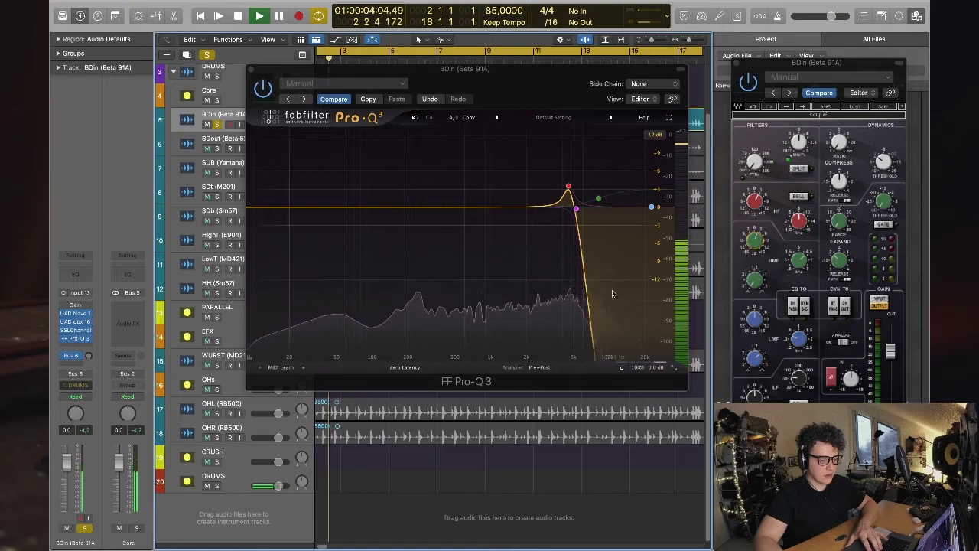
key("space")
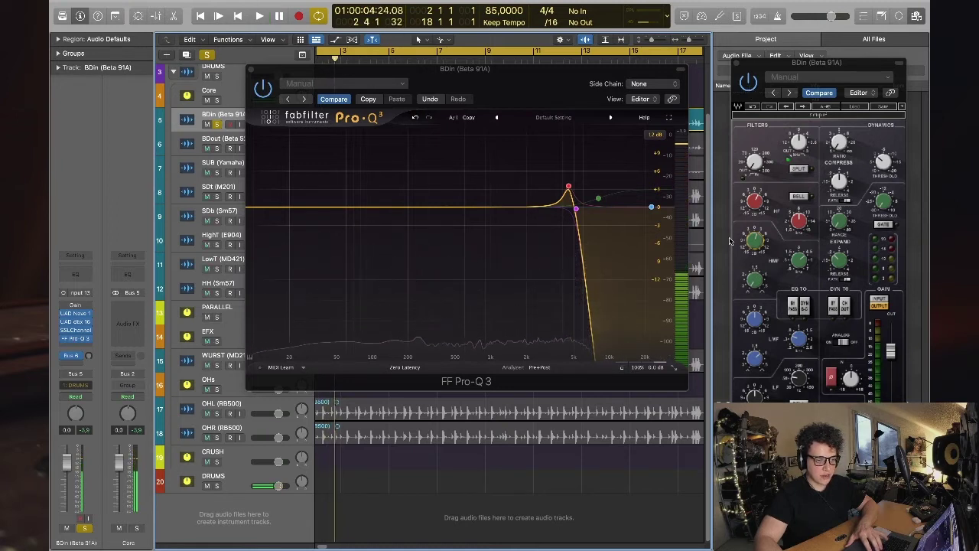
left_click(754, 96)
mouse_move(598, 199)
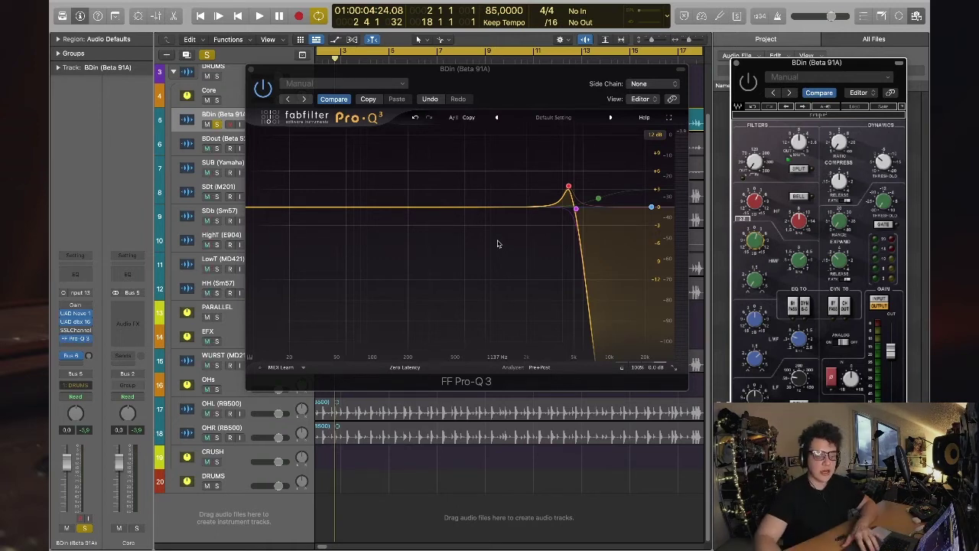
mouse_move(564, 262)
left_click(569, 187)
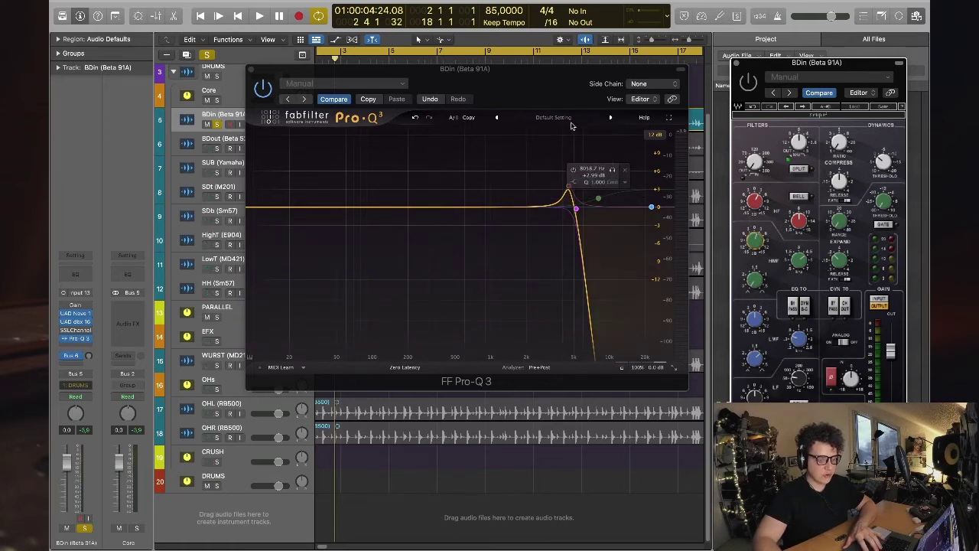
- Play the inside kick while toggling Pro-Q 3 on and off to compare, then stop with Pro-Q 3 bypassed
key("space")
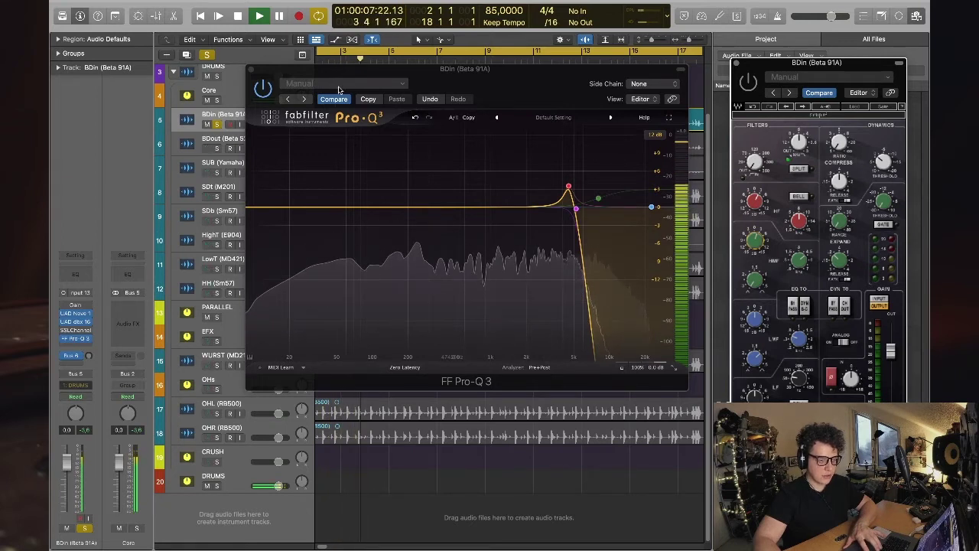
left_click(388, 118)
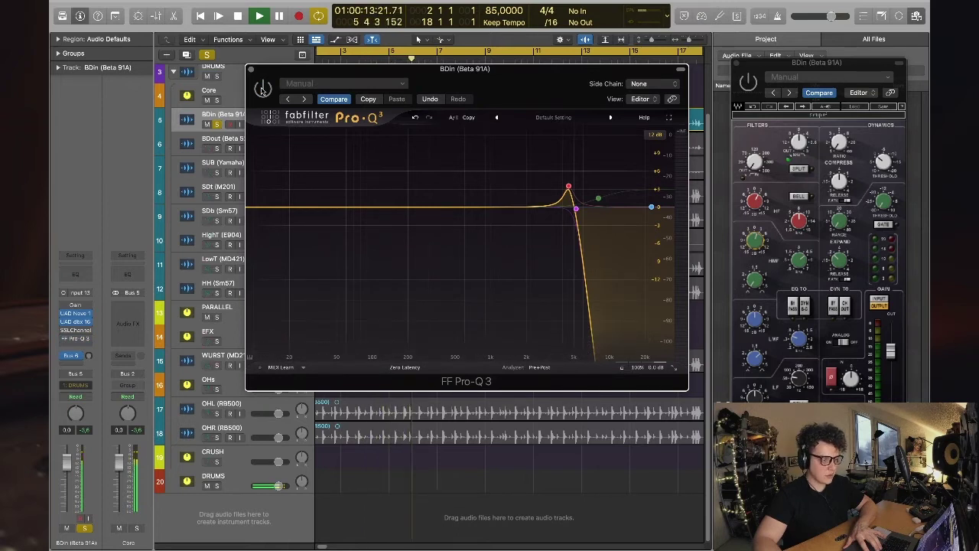
left_click(261, 89)
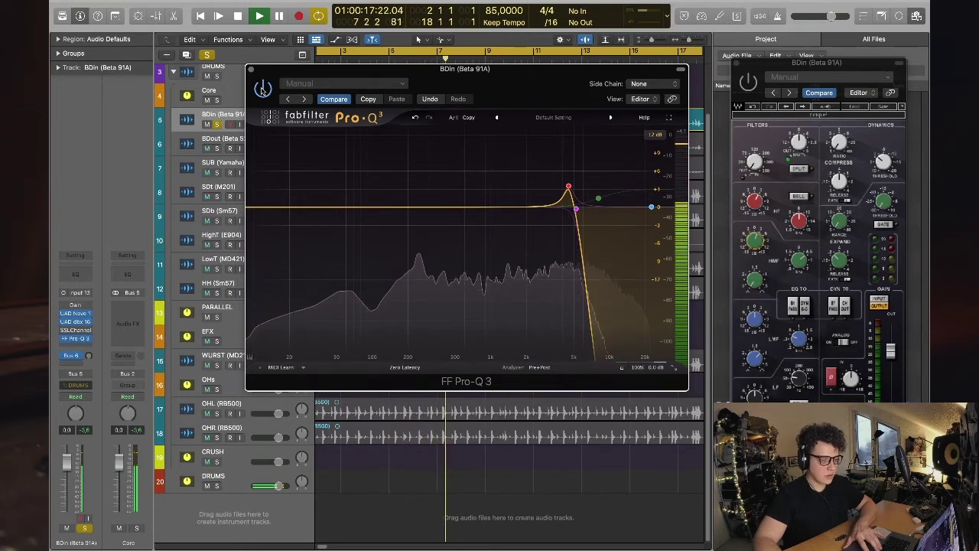
left_click(262, 89)
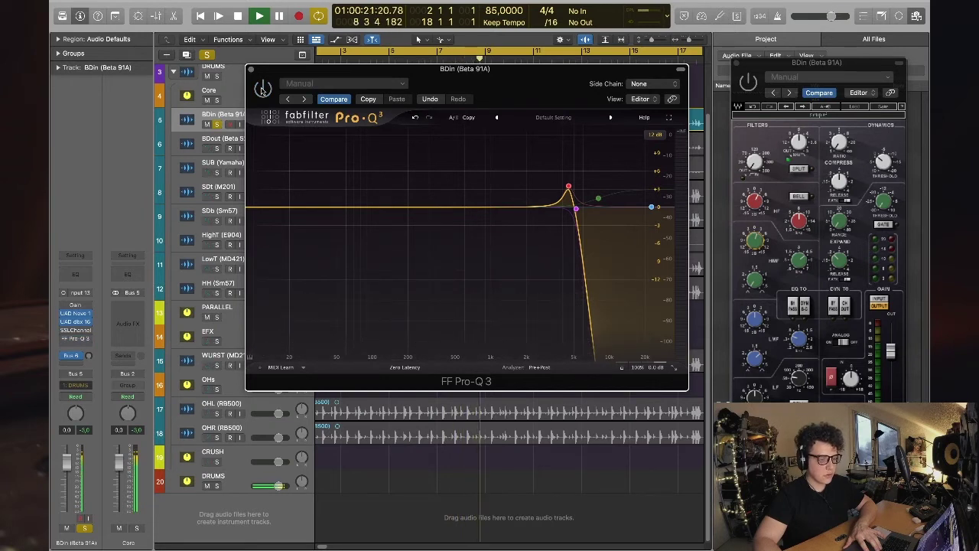
key("space")
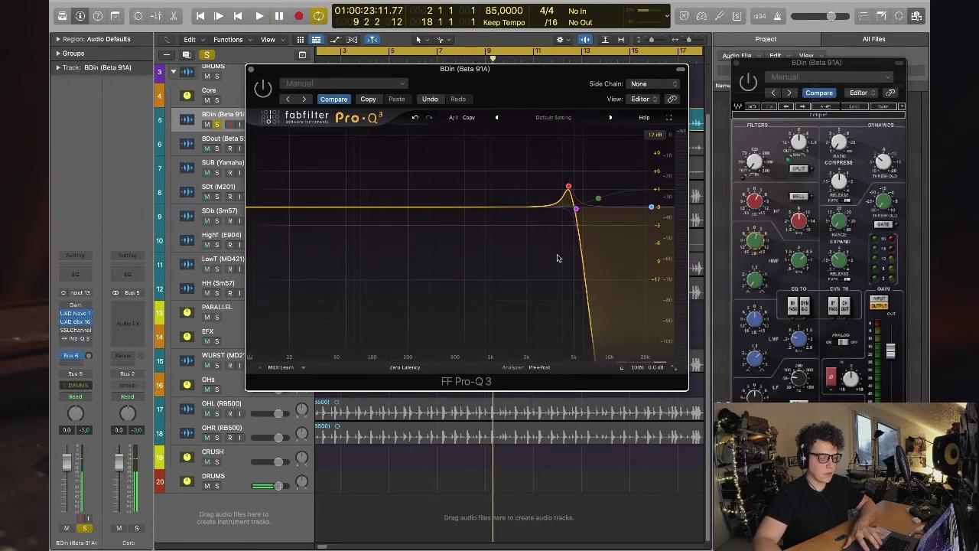
- Nudge the Pro-Q 3 high cut to about 5.4 kHz and check it against the neighbouring bell
mouse_move(578, 214)
left_click_drag(577, 214, 579, 214)
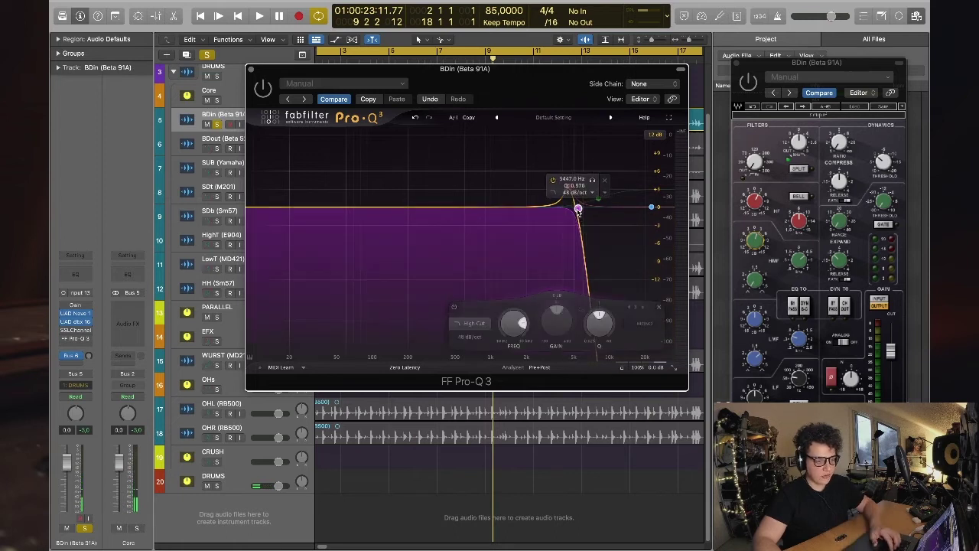
left_click(568, 187)
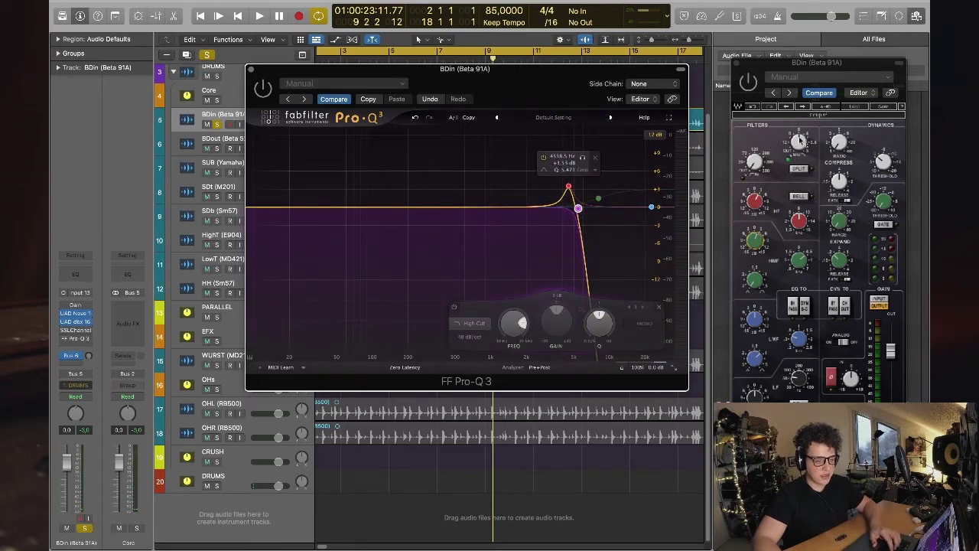
key("BackSpace")
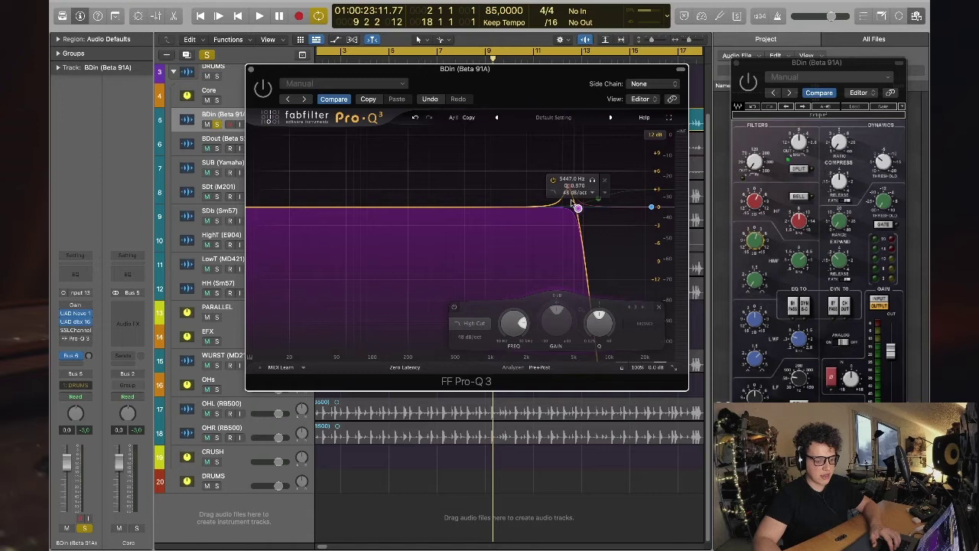
- Change the Pro-Q 3 high cut's slope to 18 dB/oct, trying 24 dB/oct first
left_click(574, 193)
left_click(577, 236)
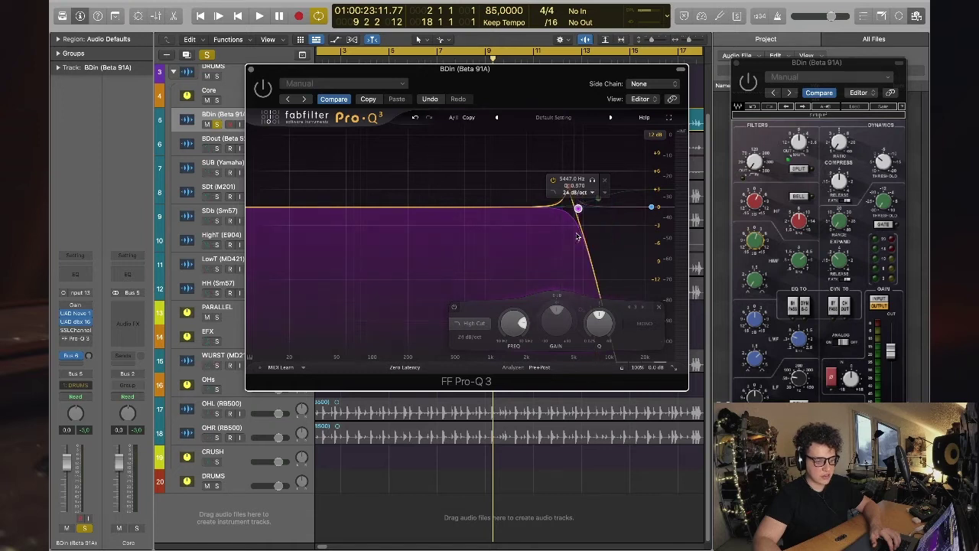
left_click(575, 193)
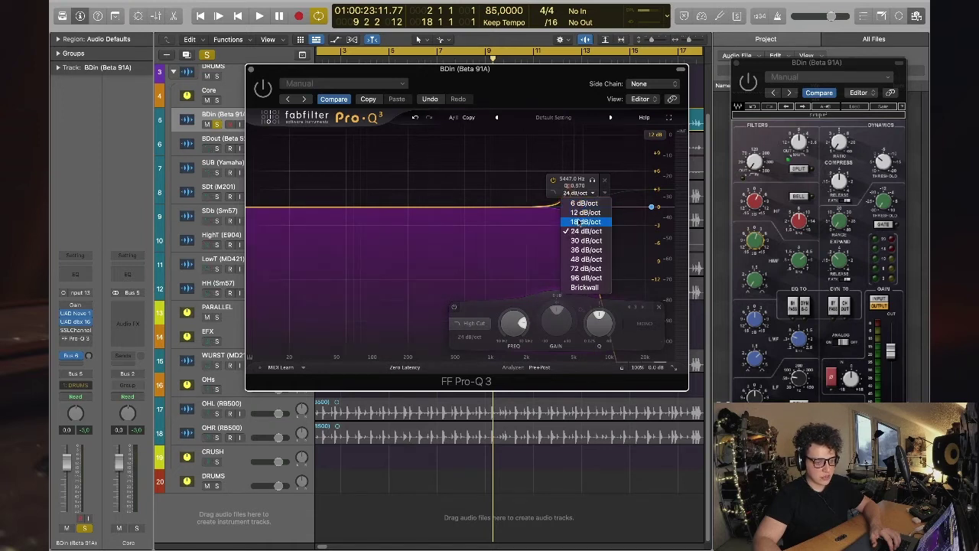
left_click(579, 221)
- Lower the gain of the 4.5 kHz bell in Pro-Q 3 to just under +3 dB and return to the SSLChannel
left_click_drag(579, 211, 568, 186)
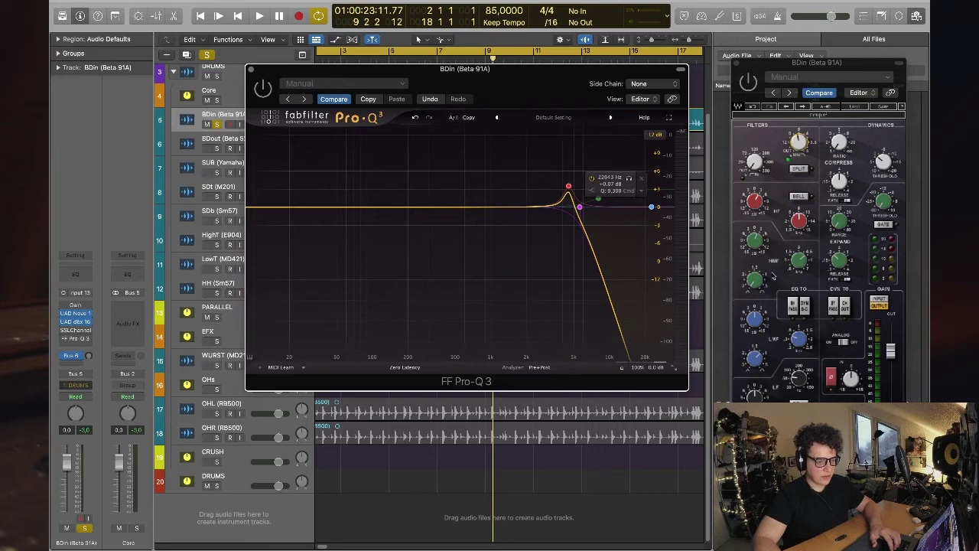
left_click(569, 186)
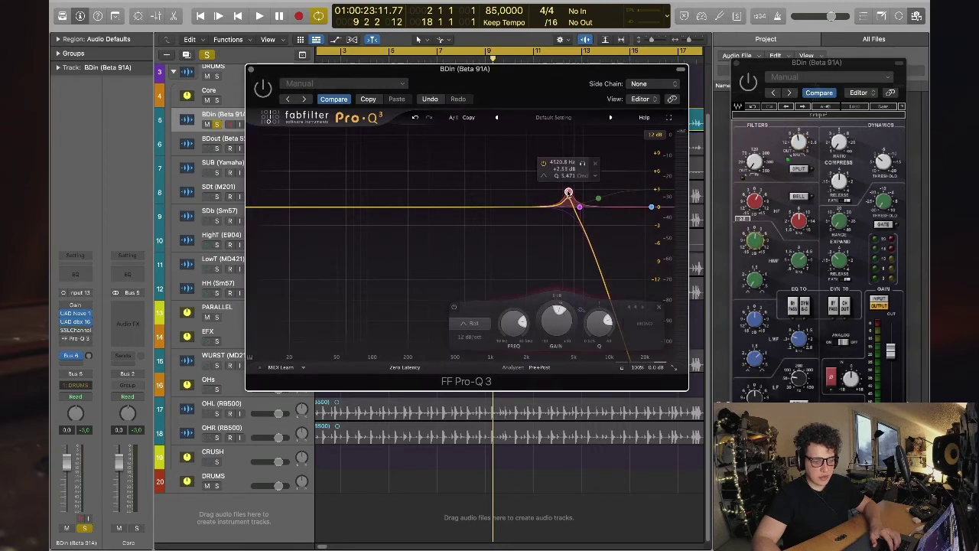
left_click(792, 310)
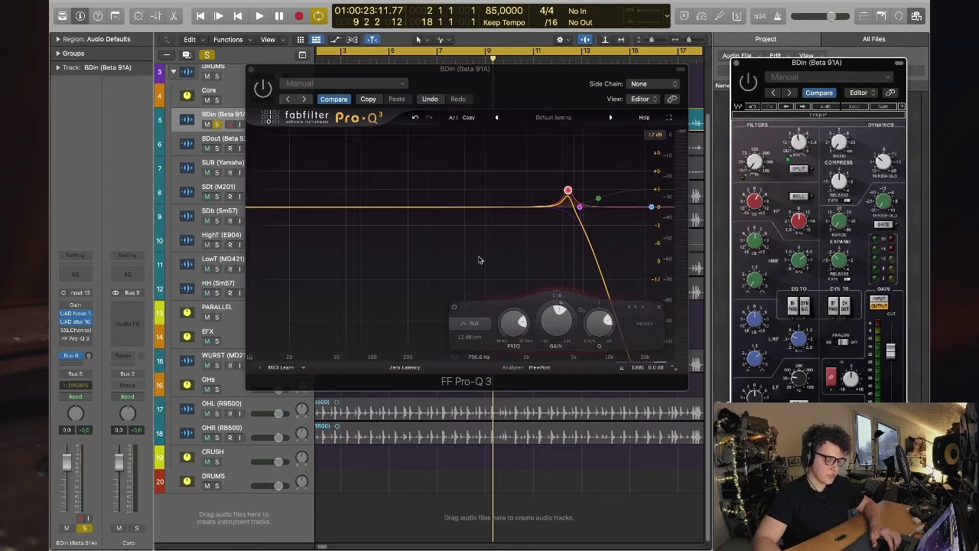
- Add a second bell in Pro-Q 3 at about 857 Hz with about +6.5 dB gain and widen its Q substantially
left_click(406, 208)
mouse_move(406, 208)
left_mouse_down()
mouse_move(467, 157)
mouse_move(482, 162)
left_mouse_up()
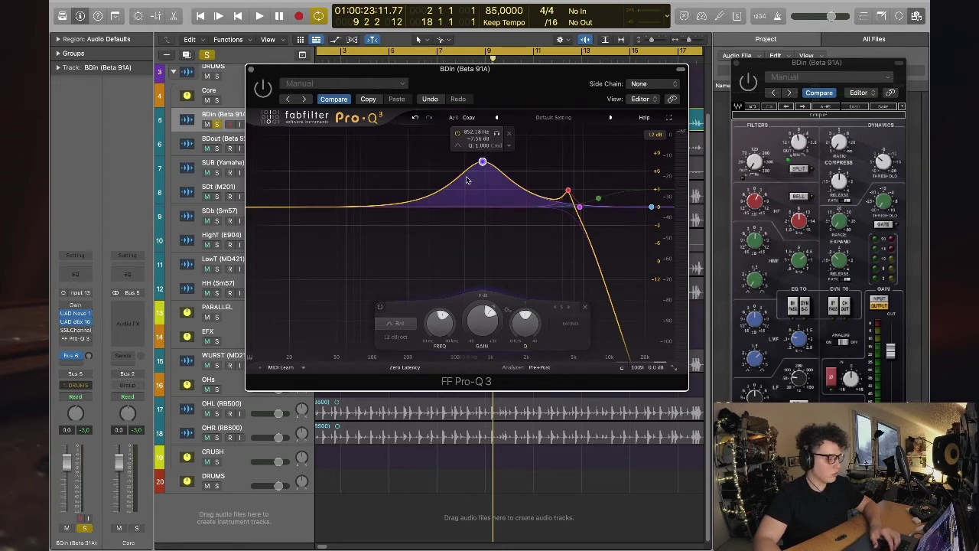
left_click_drag(483, 164, 485, 171)
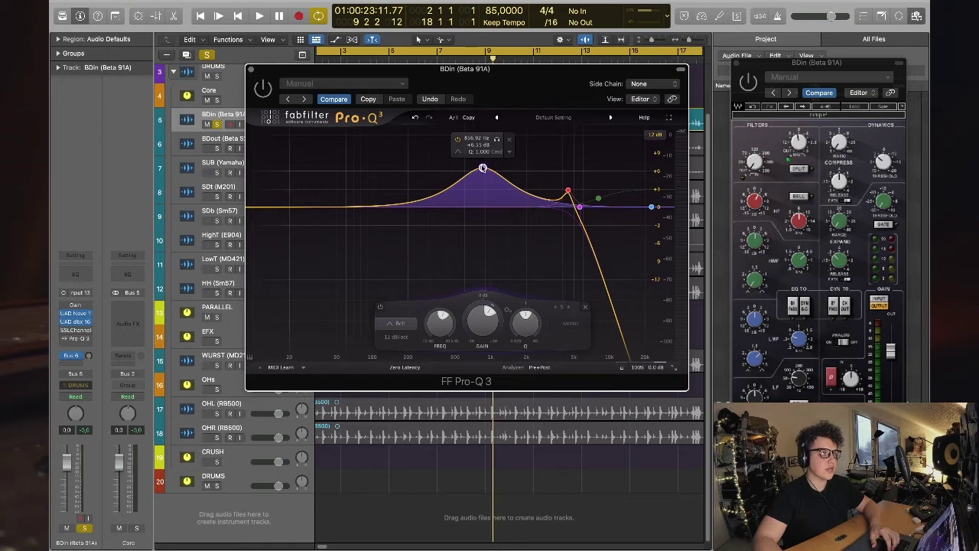
scroll(483, 168, "down", 10)
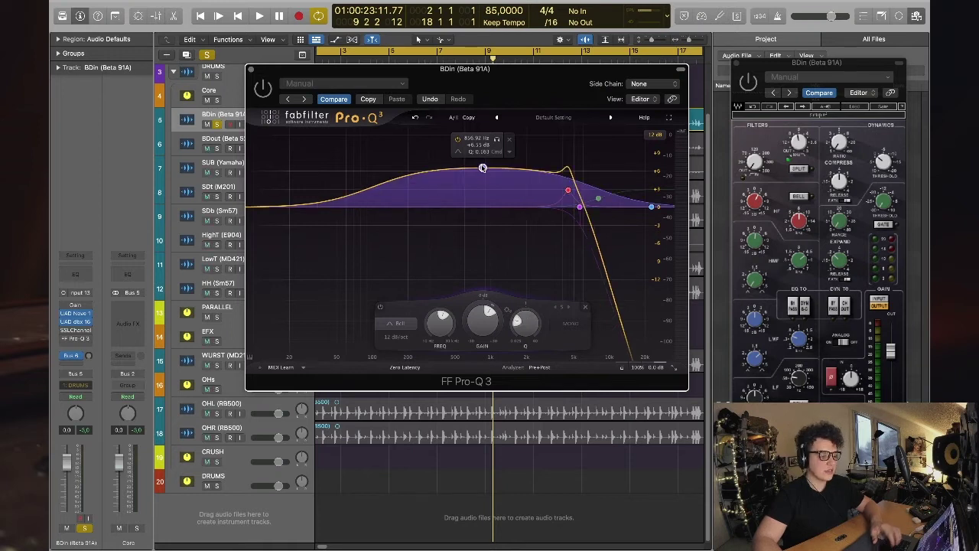
- Turn the wide Pro-Q 3 bell into a cut of about -9.7 dB at about 548 Hz with a Q of 1.752
scroll(483, 169, "up", 15)
scroll(483, 173, "down", 5)
scroll(483, 174, "down", 3)
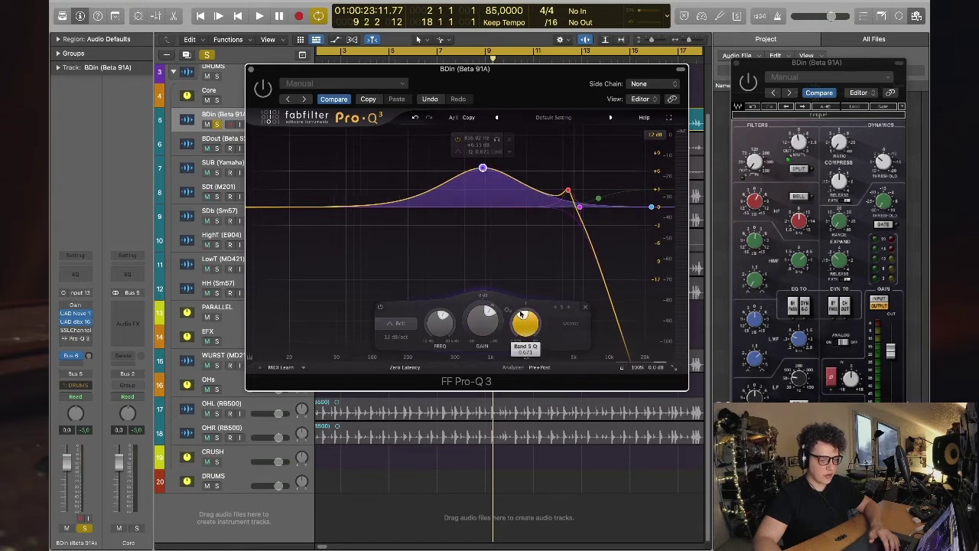
left_click_drag(483, 167, 476, 265)
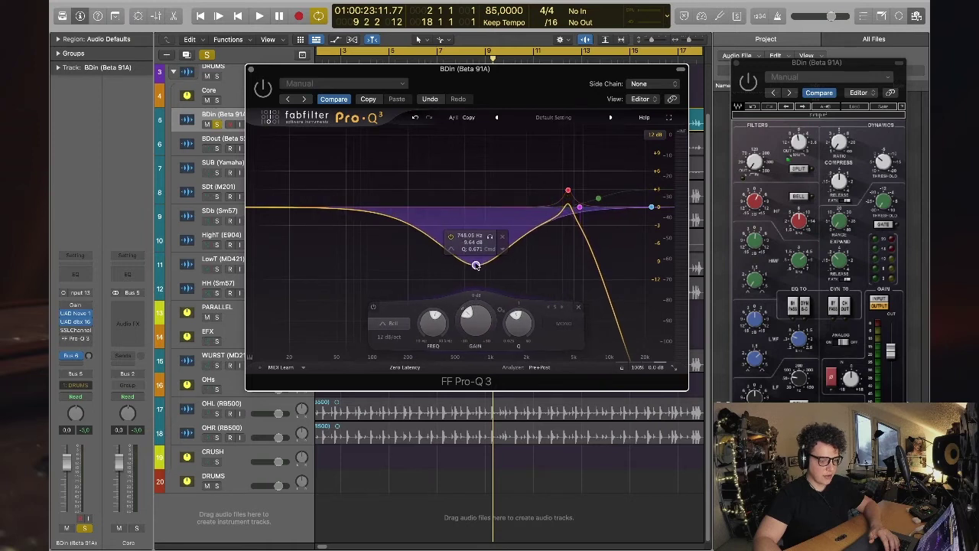
scroll(476, 265, "up", 4)
left_click_drag(476, 264, 459, 261)
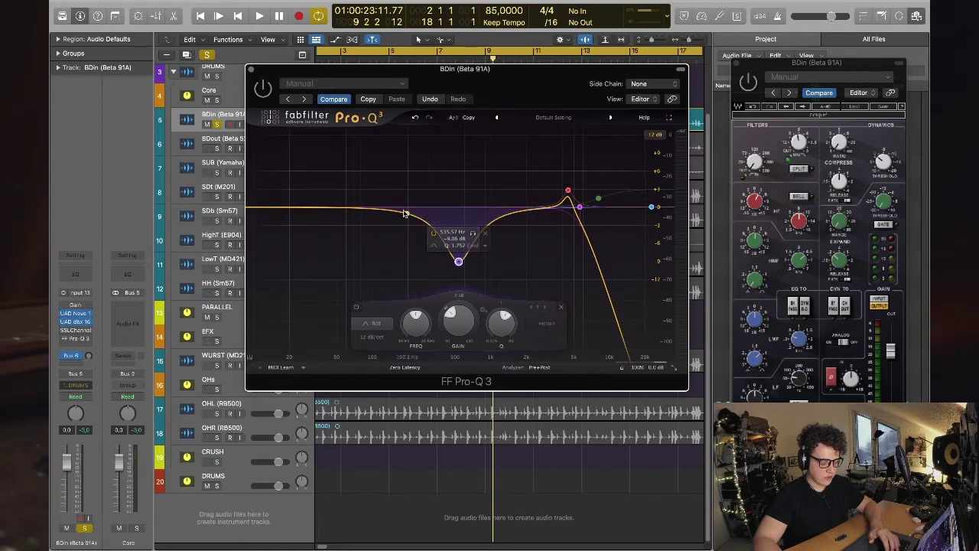
left_click_drag(460, 264, 460, 266)
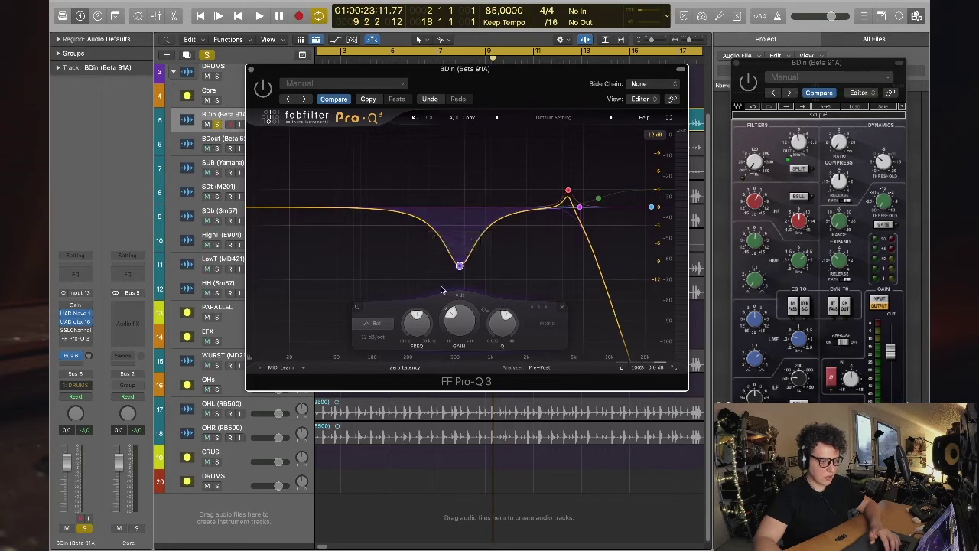
- Play the soloed inside kick and switch Pro-Q 3 on to hear the EQ curve
key("space")
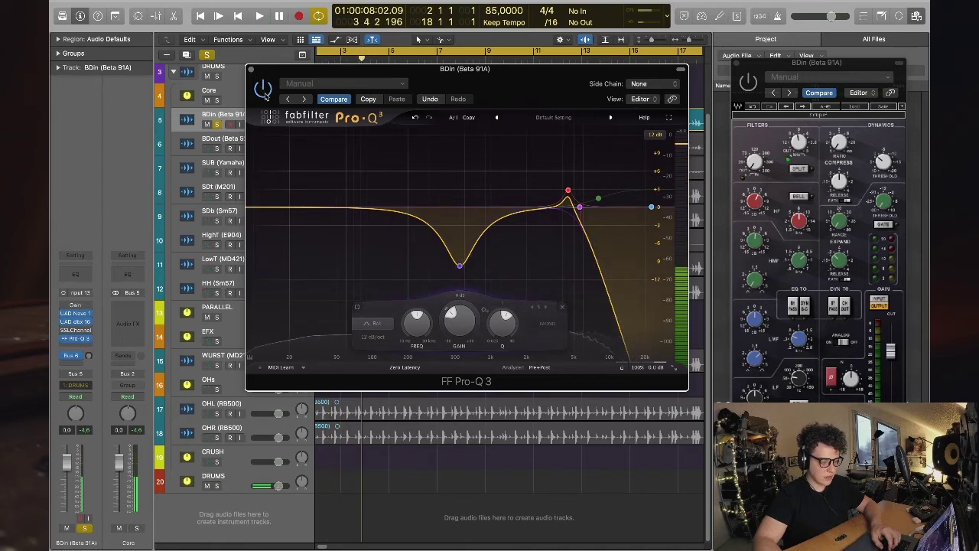
key("space")
key("space")
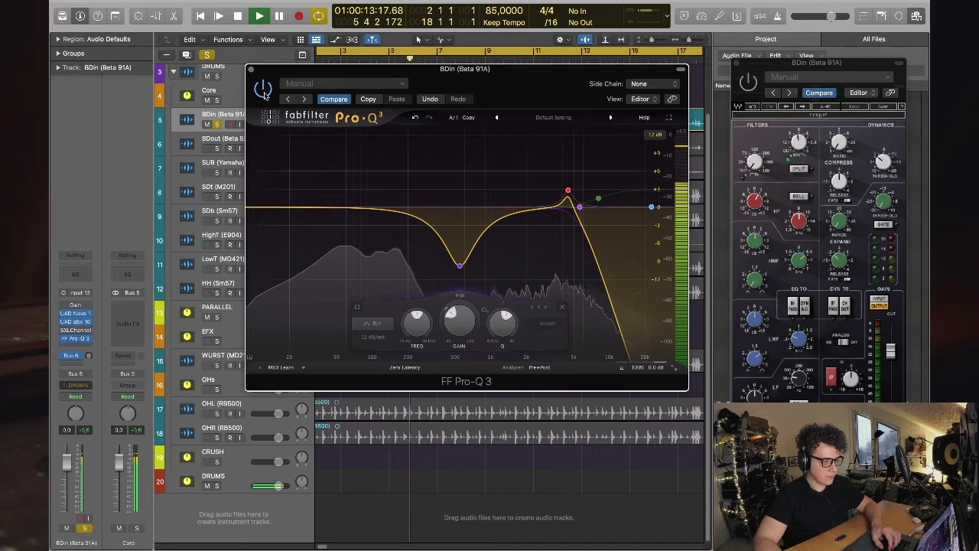
key("space")
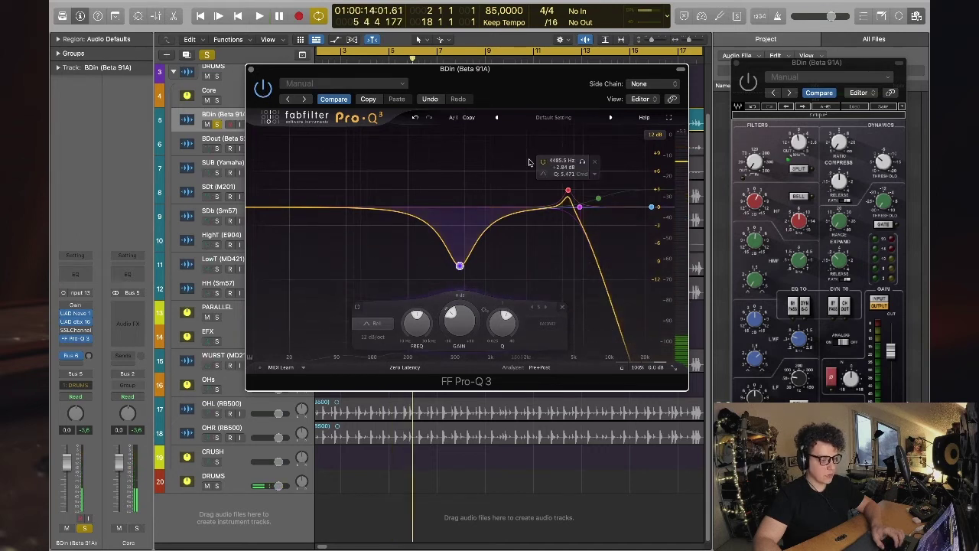
mouse_move(468, 244)
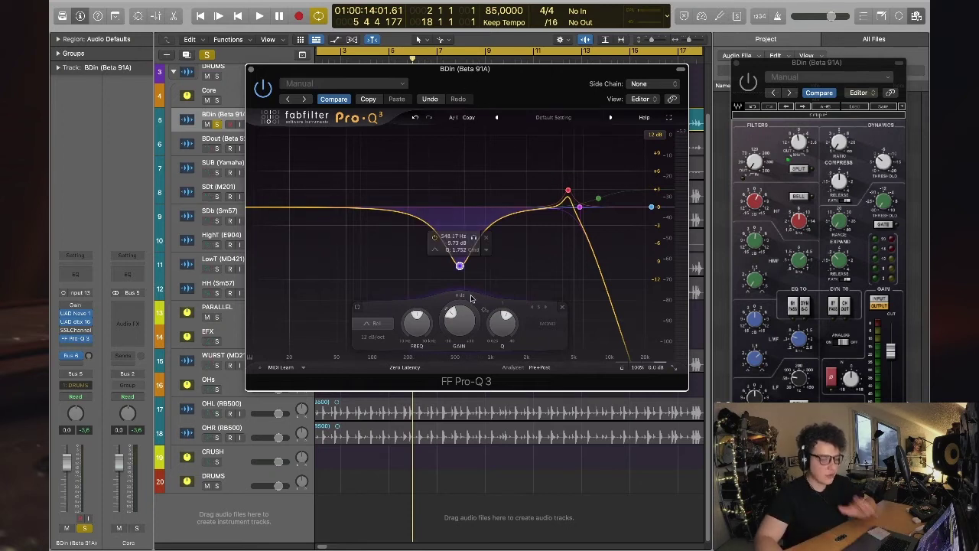
- Deepen the Pro-Q 3 low-mid cut to about -12.2 dB at about 564 Hz, referring to the SSLChannel's LMF settings
left_click_drag(460, 266, 463, 268)
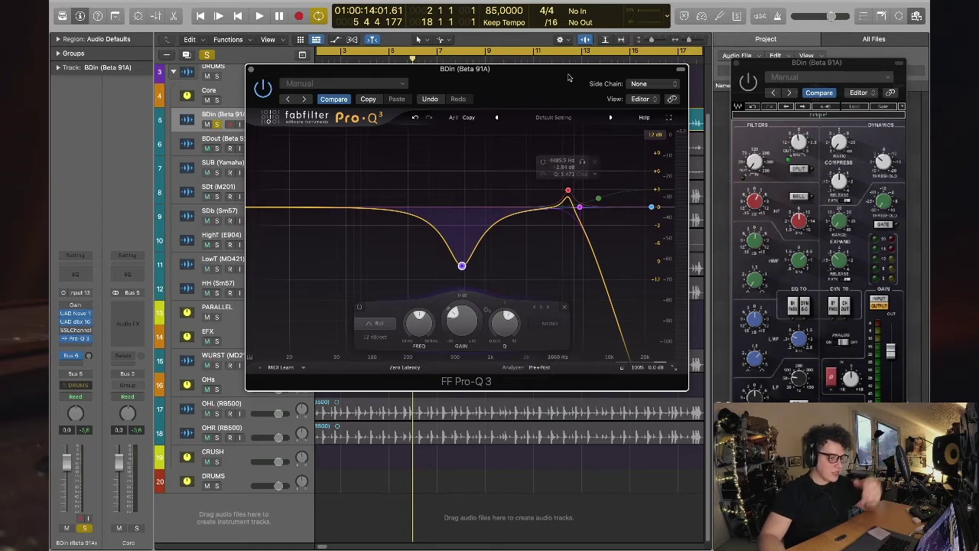
mouse_move(461, 262)
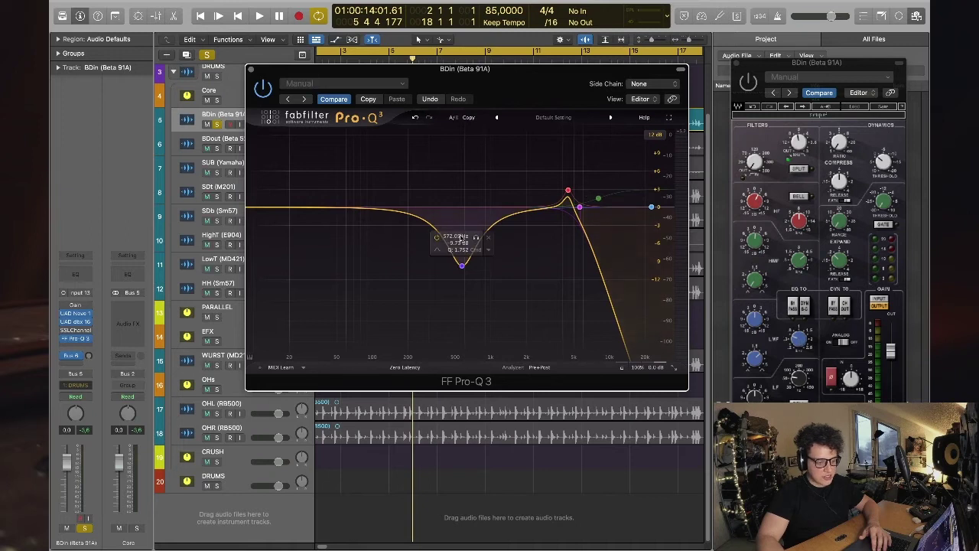
left_click(758, 360)
mouse_move(798, 340)
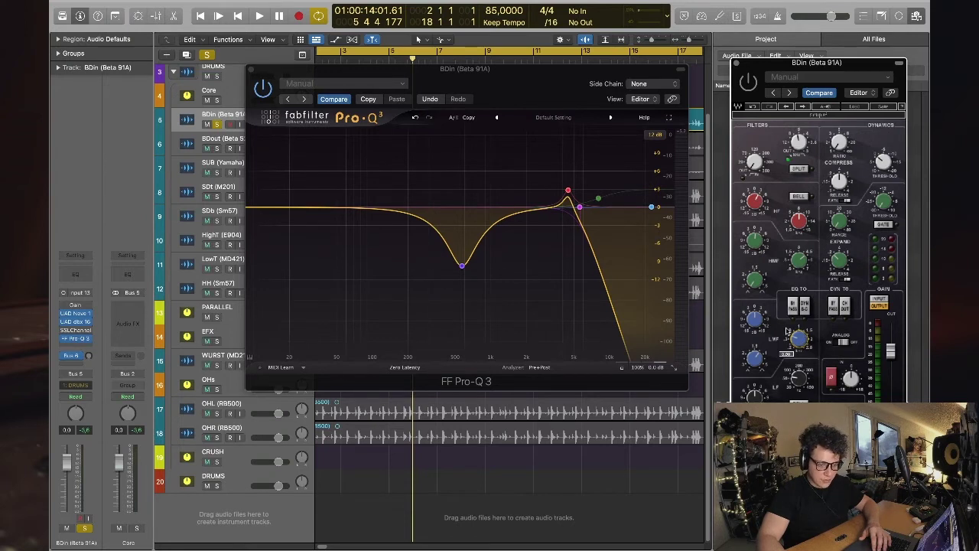
mouse_move(470, 269)
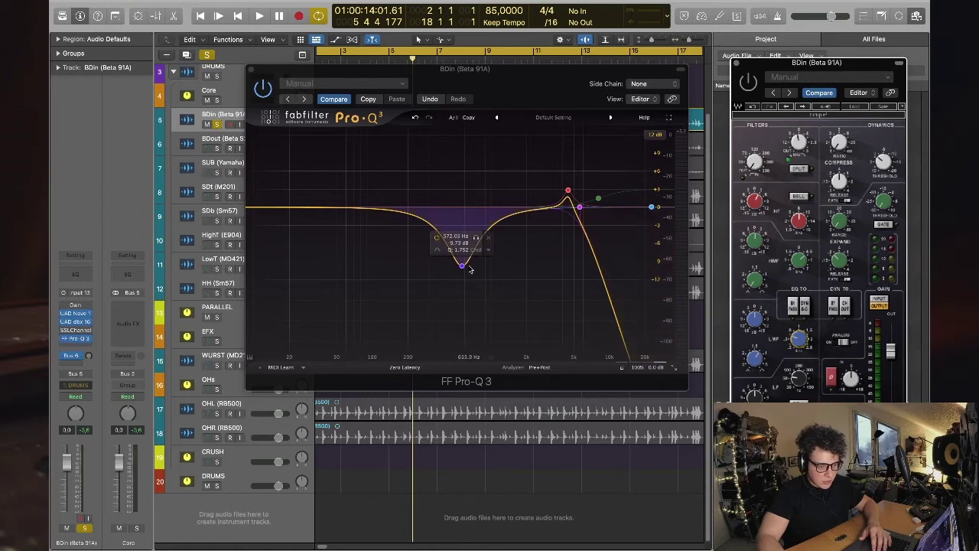
left_click_drag(463, 267, 462, 280)
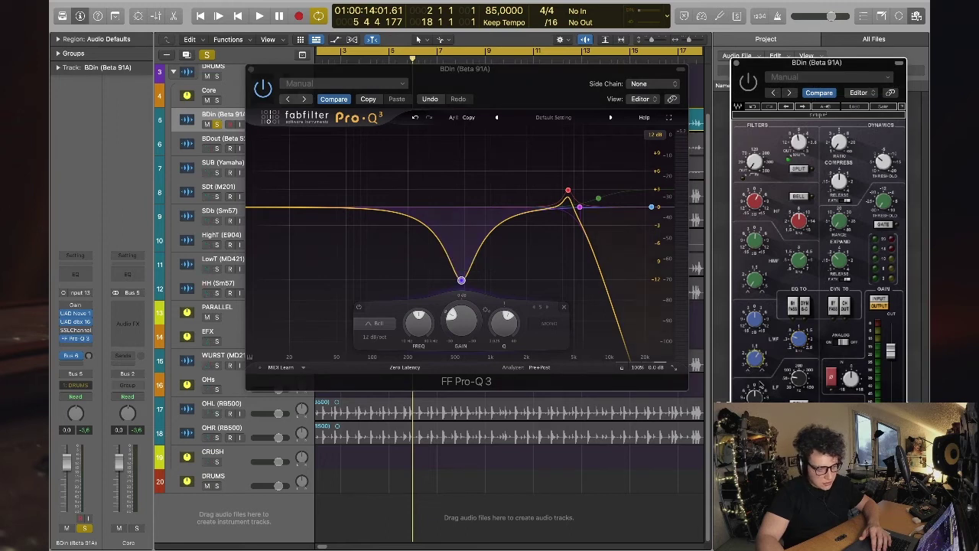
left_click_drag(505, 328, 510, 324)
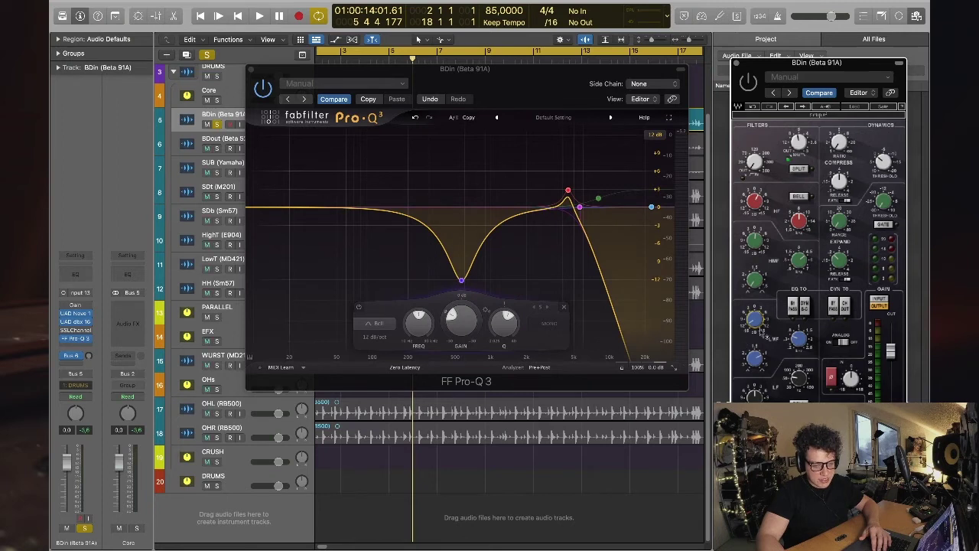
mouse_move(462, 270)
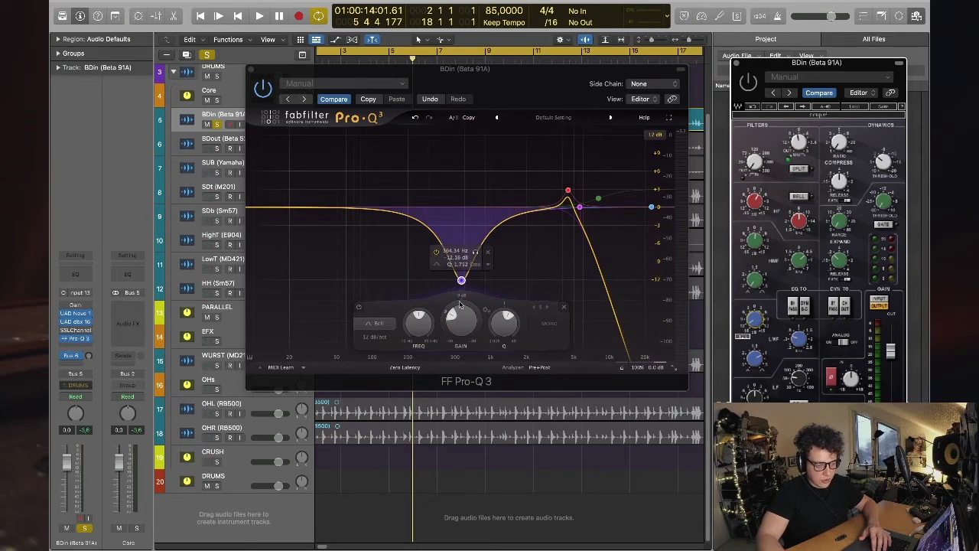
mouse_move(467, 228)
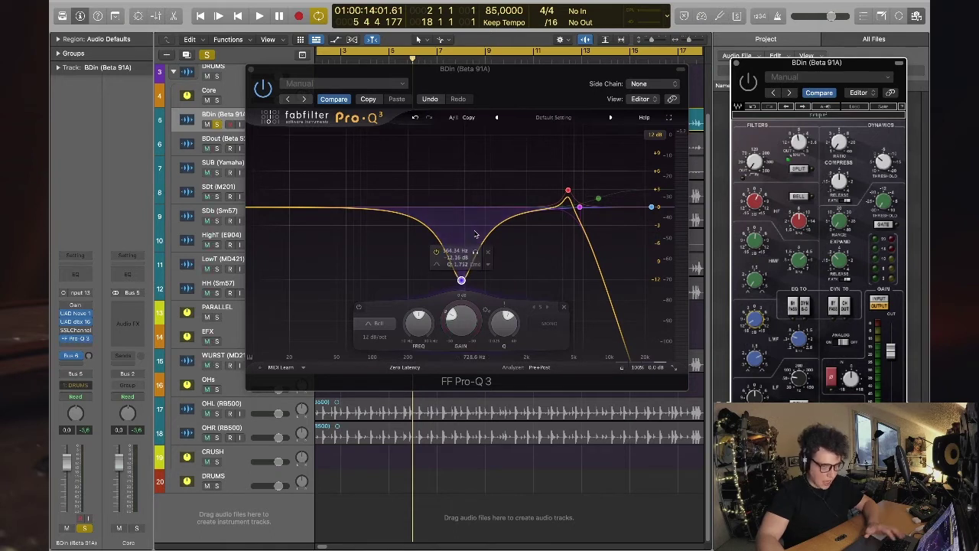
- Add a low shelf in Pro-Q 3 at about 52 Hz with a Q of 1.155, illustrating the SSLChannel's LF band
mouse_move(545, 206)
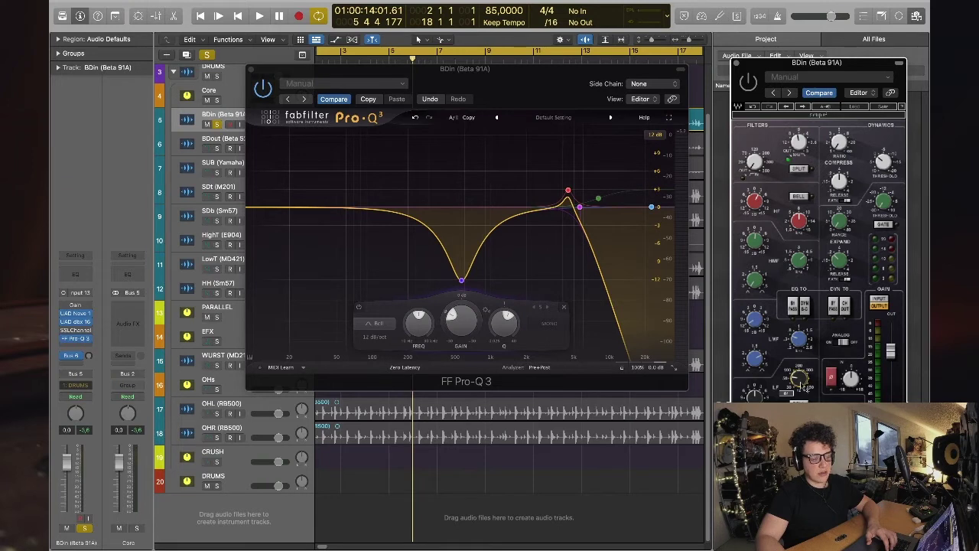
mouse_move(799, 364)
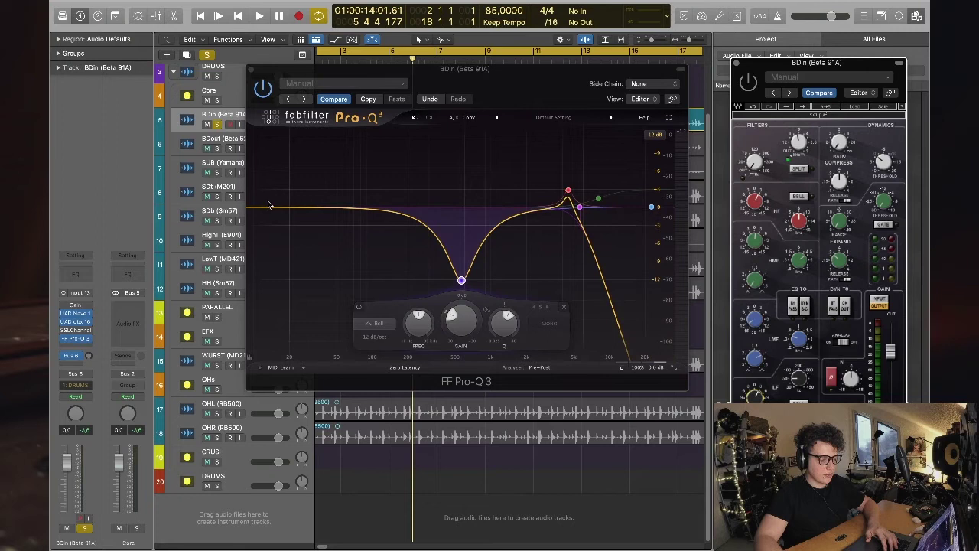
left_click(337, 208)
left_click_drag(337, 208, 336, 207)
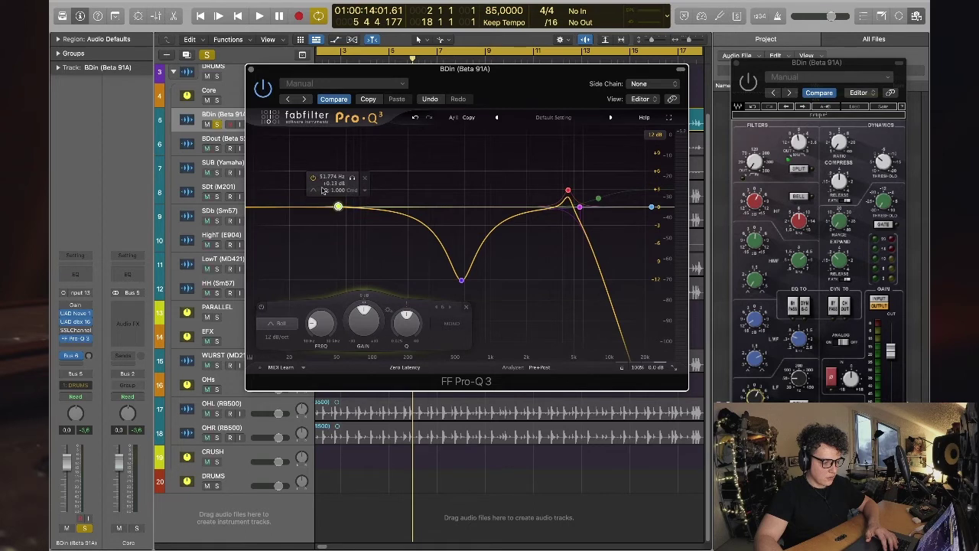
left_click(325, 190)
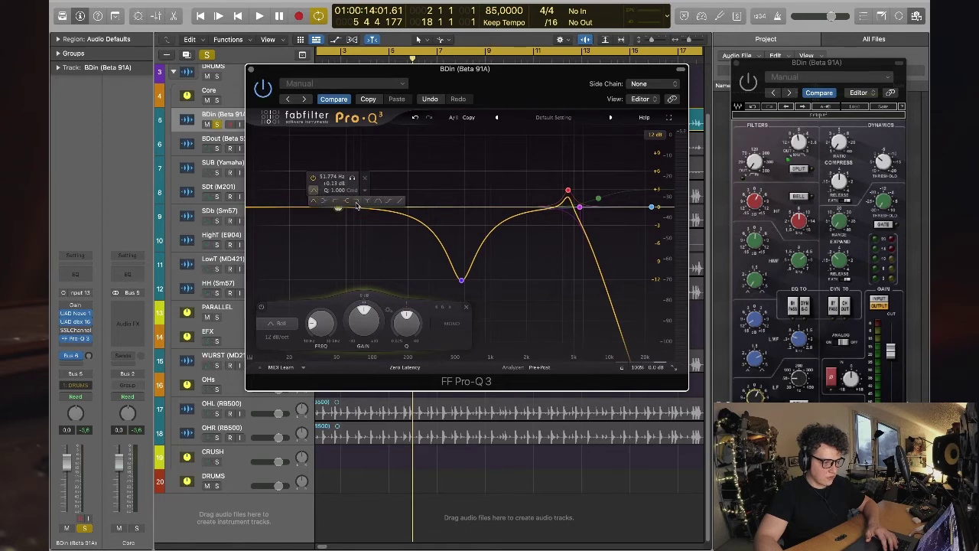
left_click(326, 201)
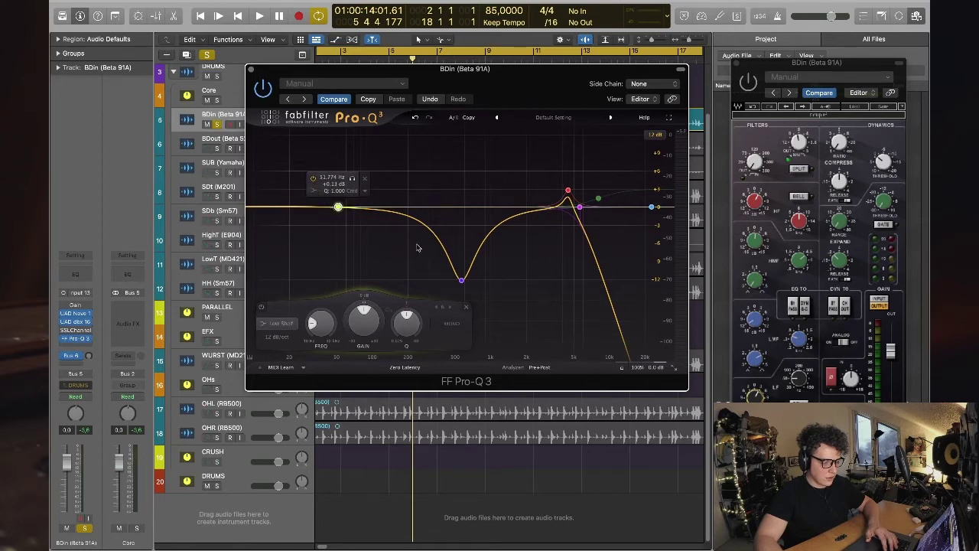
scroll(411, 316, "up", 3)
scroll(411, 316, "down", 2)
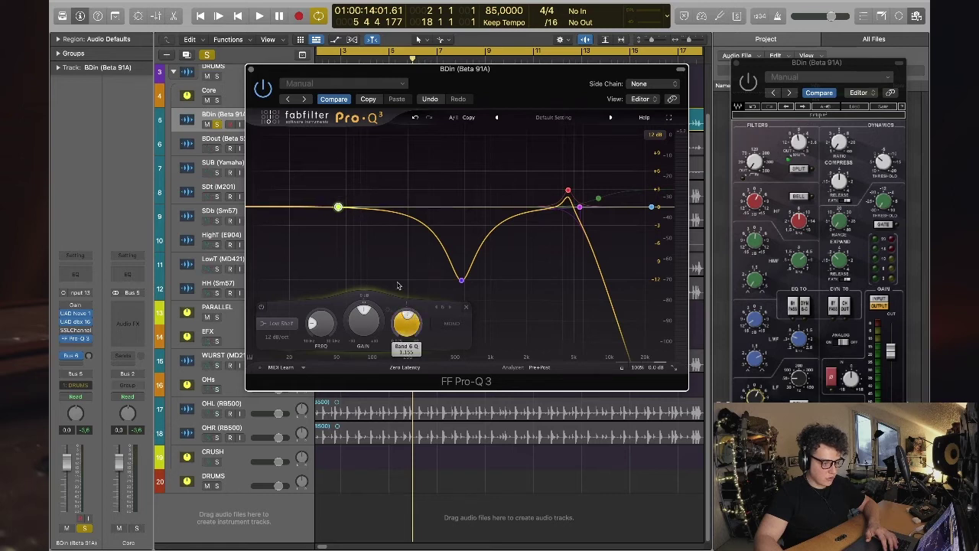
- Raise the 52 Hz band in Pro-Q 3 to about +3 dB and change its shape to Bell
left_click_drag(338, 207, 337, 188)
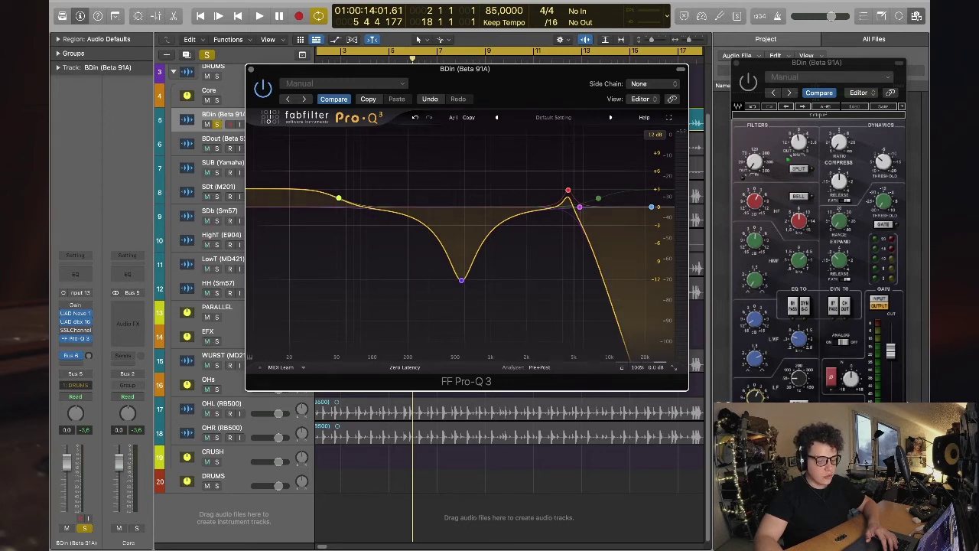
left_click(339, 199)
mouse_move(337, 195)
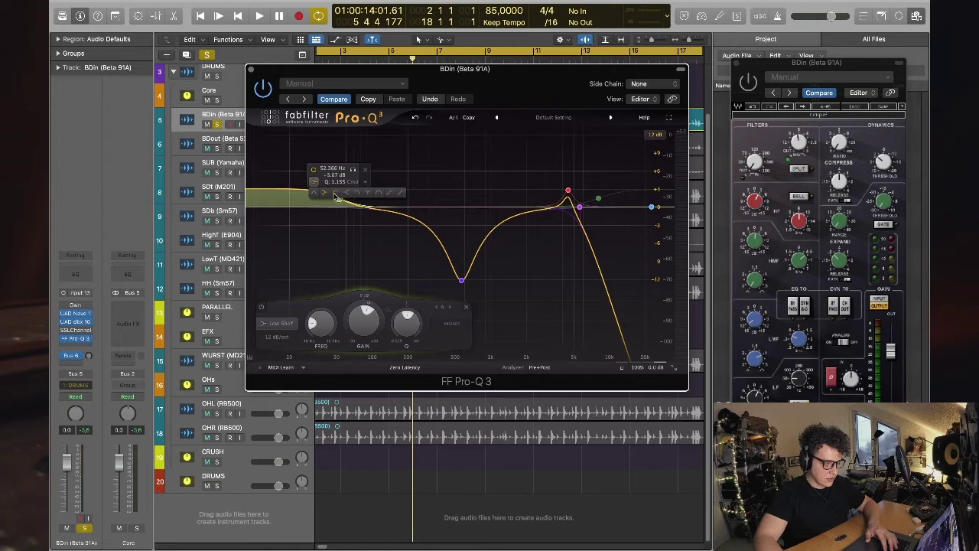
left_click(314, 194)
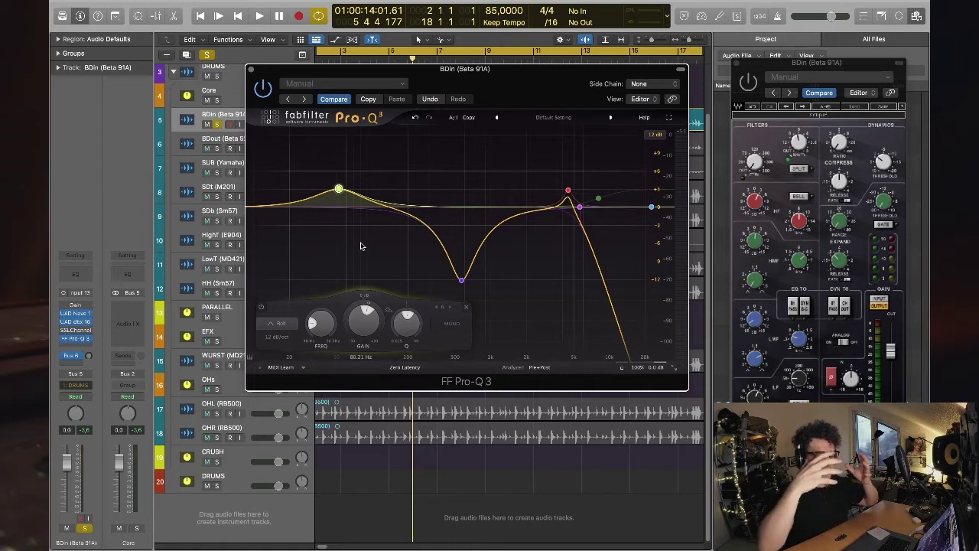
mouse_move(339, 190)
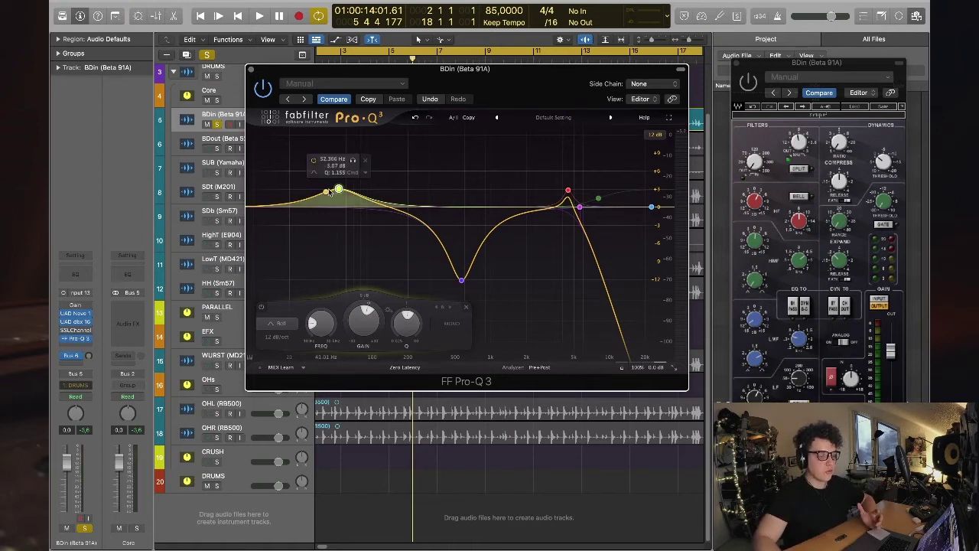
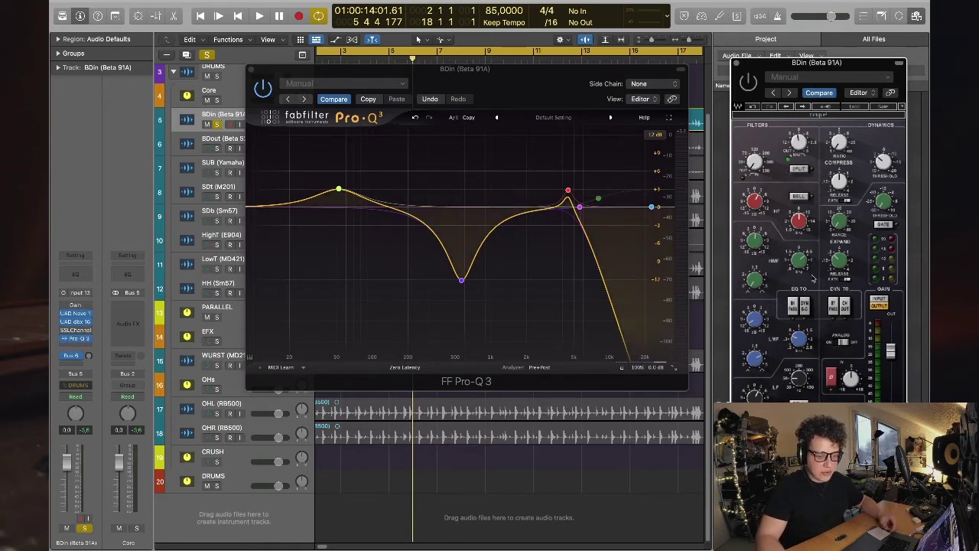
- Bypass and close Pro-Q 3, and place the SSLChannel window over the middle of the arrangement
left_click_drag(784, 67, 772, 57)
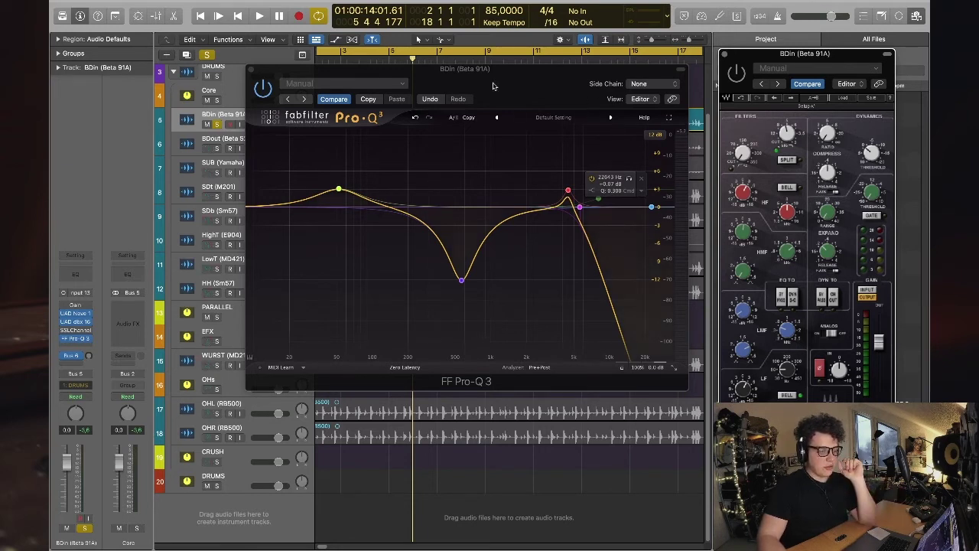
left_click_drag(525, 66, 446, 60)
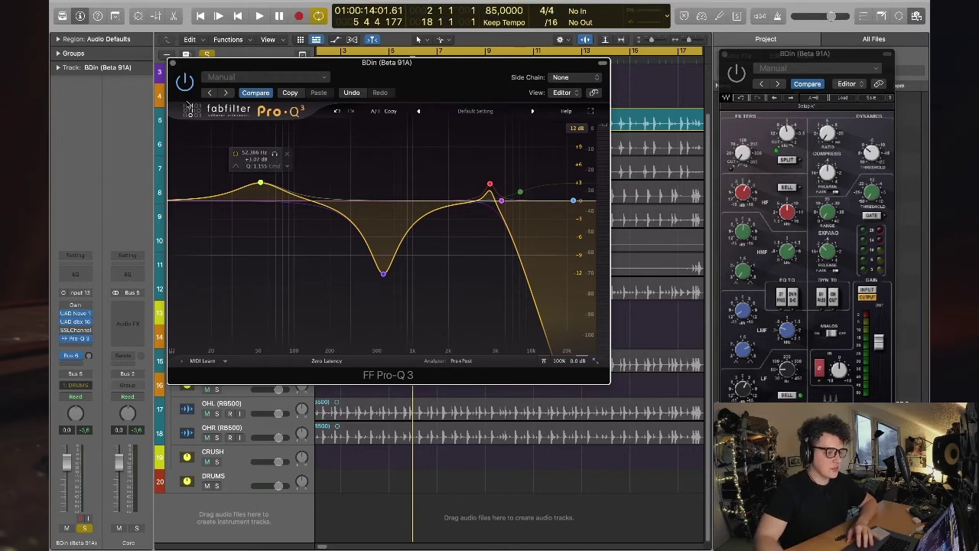
left_click(174, 64)
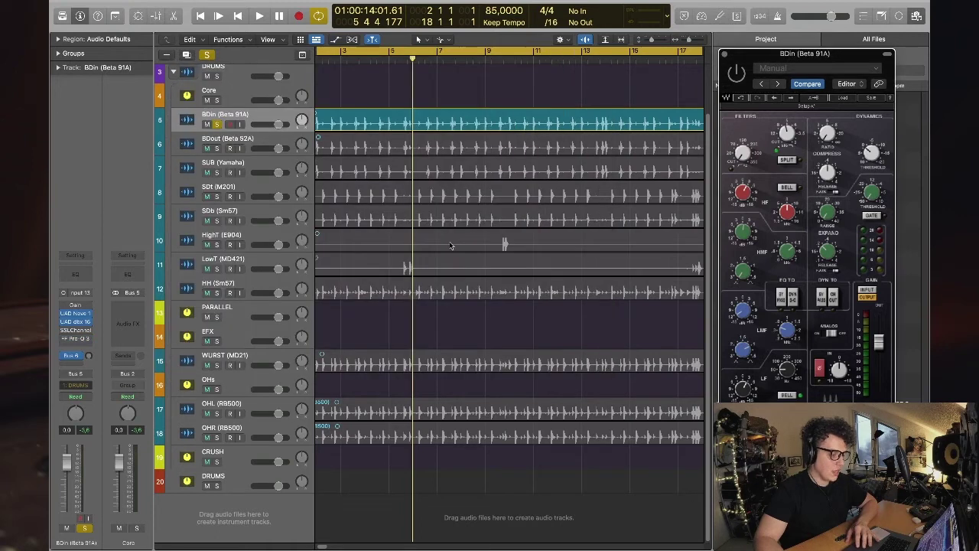
left_click_drag(811, 58, 451, 110)
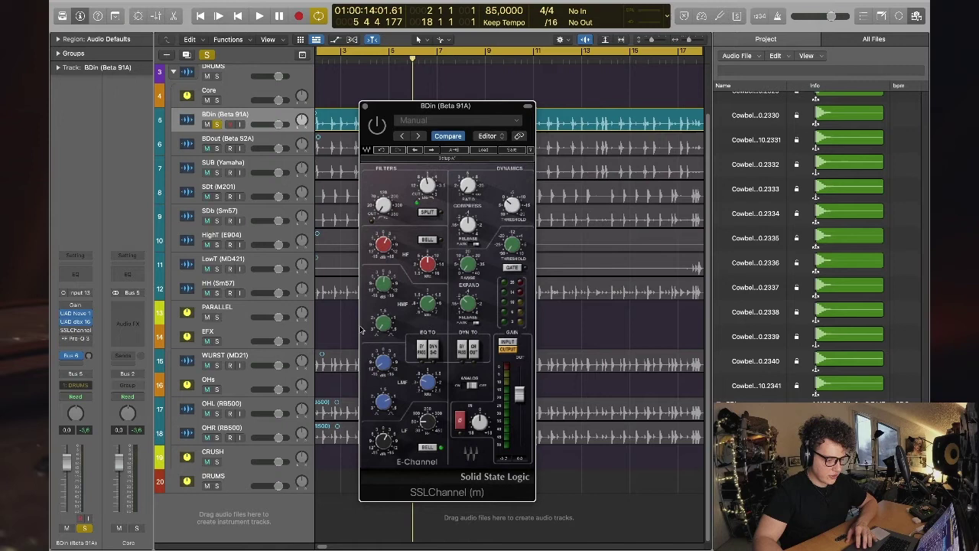
- Play the soloed inside kick and switch the SSLChannel on to compare its processing
left_click(366, 75)
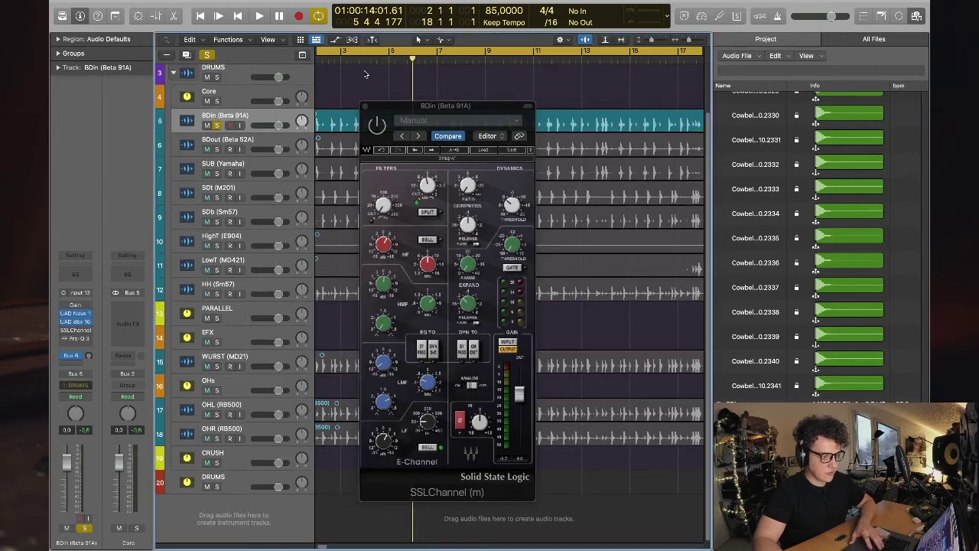
key("space")
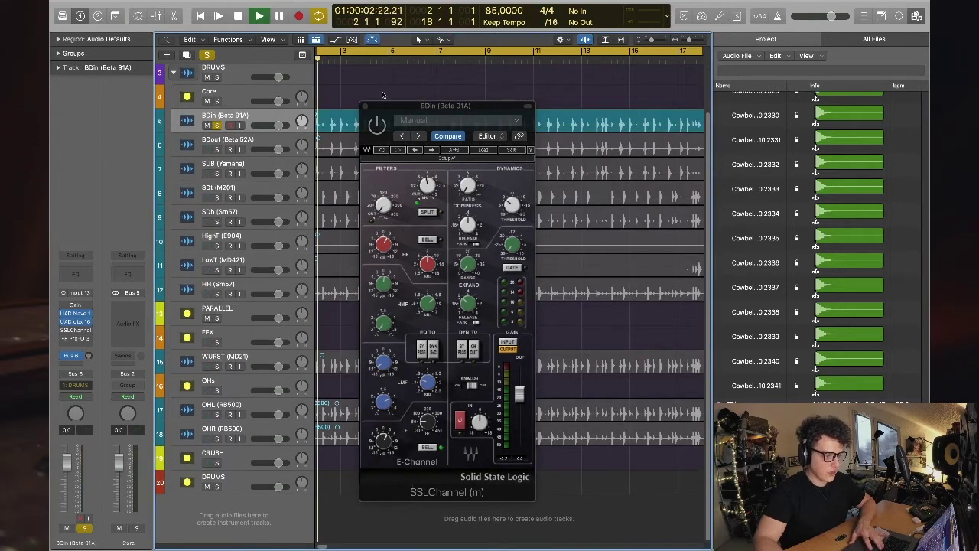
left_click(470, 296)
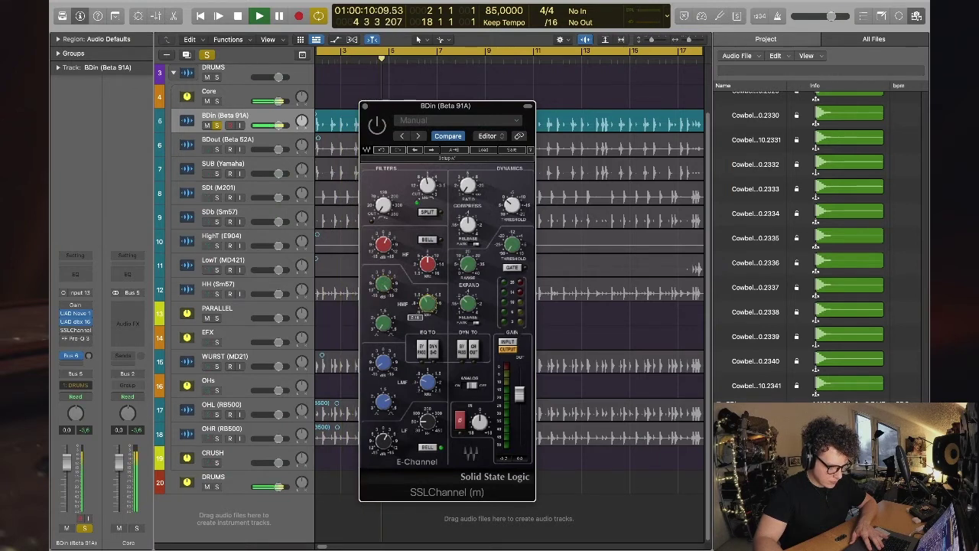
key("space")
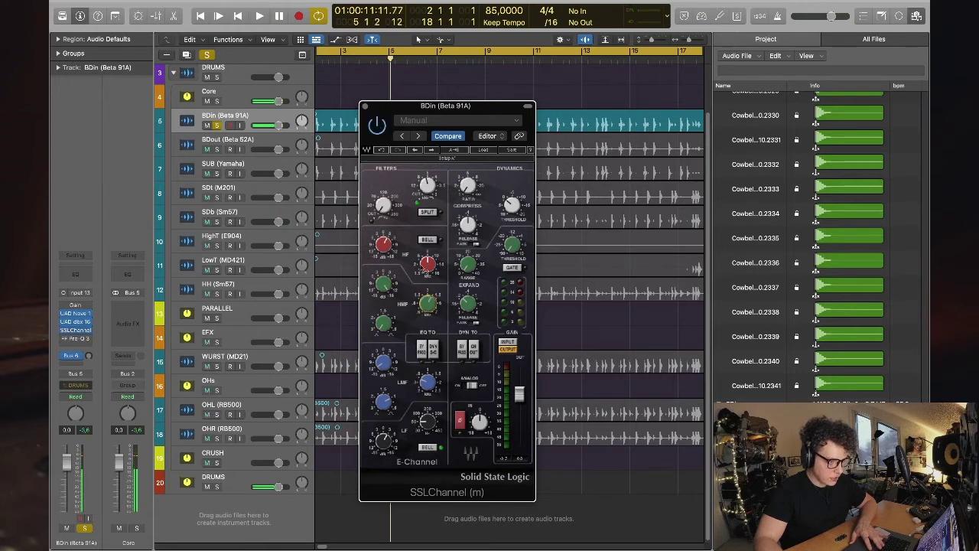
- Adjust the gain and frequency of the SSLChannel's HMF band while the soloed inside kick plays
key("space")
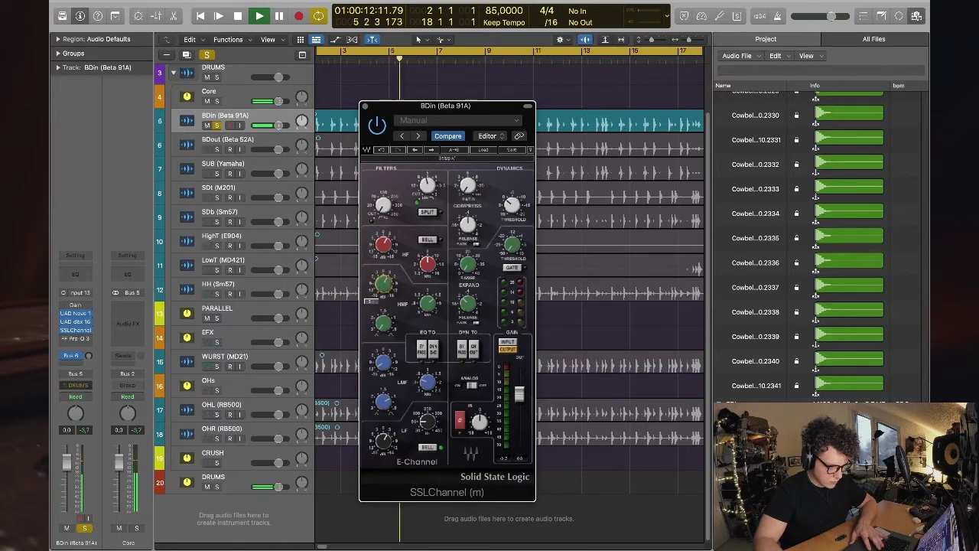
mouse_move(432, 304)
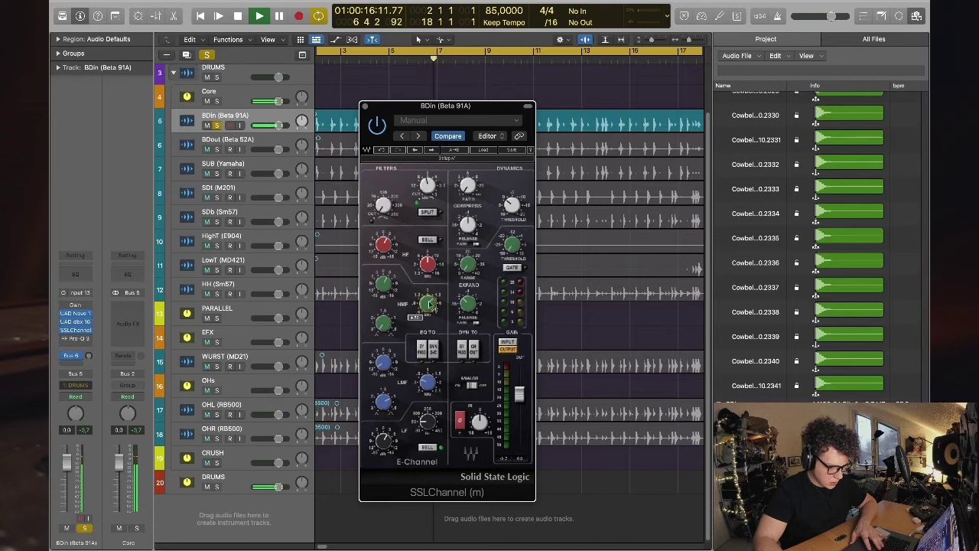
mouse_move(382, 285)
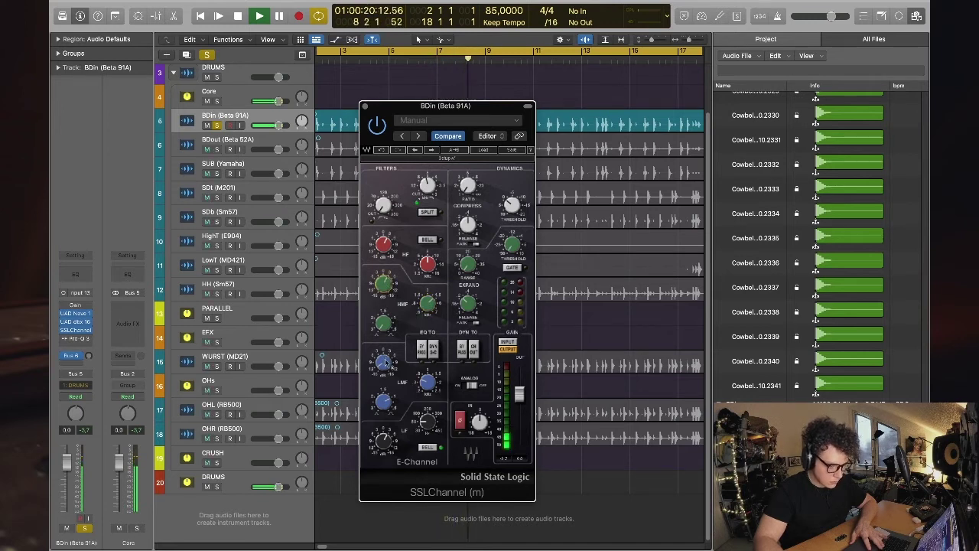
key("space")
mouse_move(573, 539)
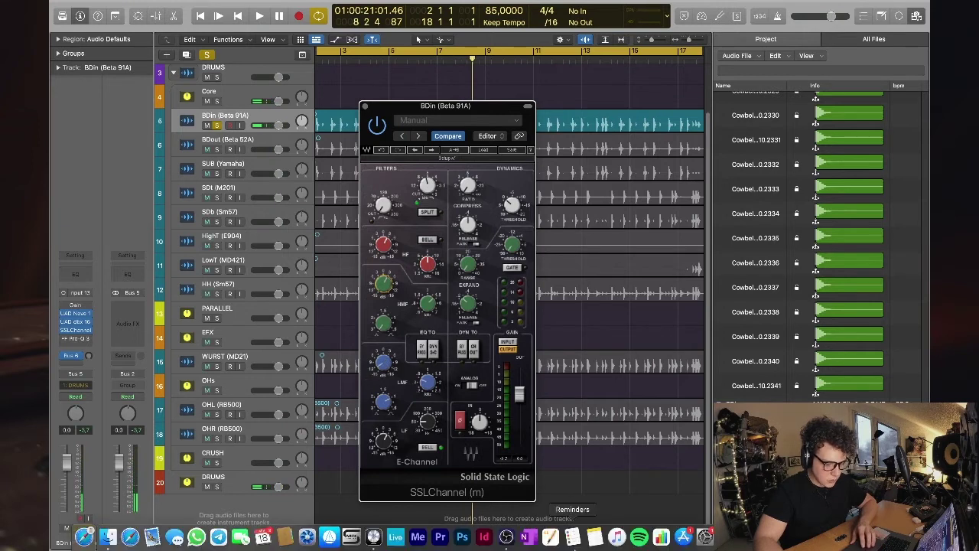
- Tune the gain, frequency and Q of the SSLChannel's LMF band while listening to the soloed inside kick
key("space")
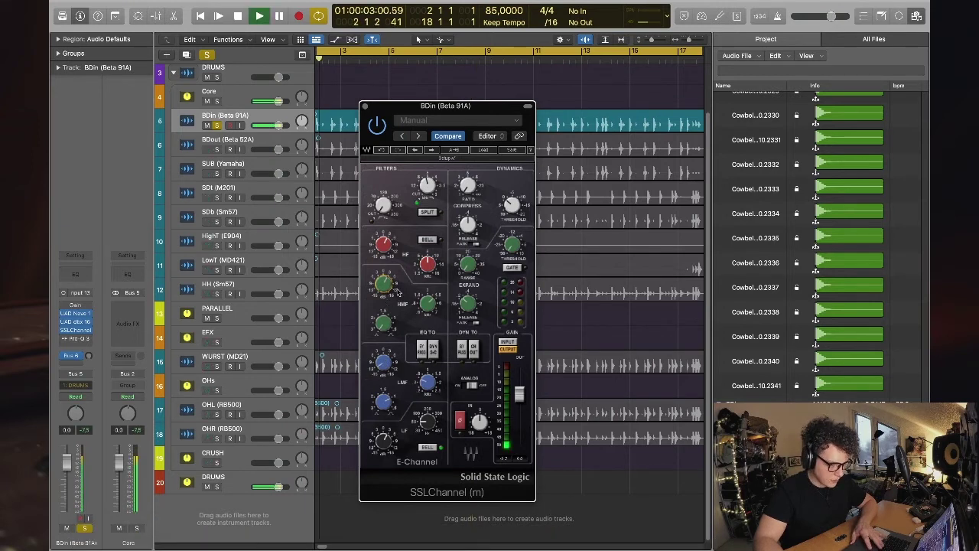
left_click_drag(389, 373, 388, 379)
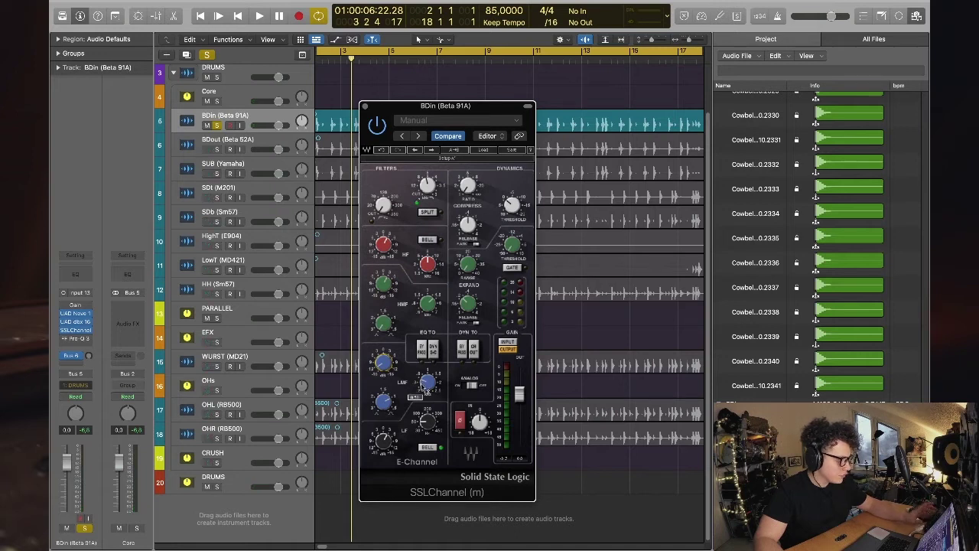
key("space")
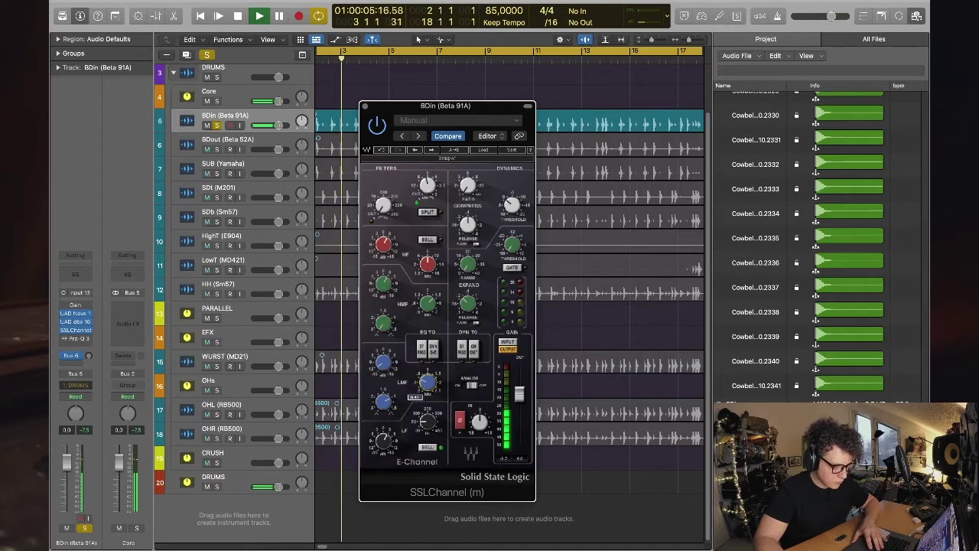
left_click_drag(426, 385, 428, 380)
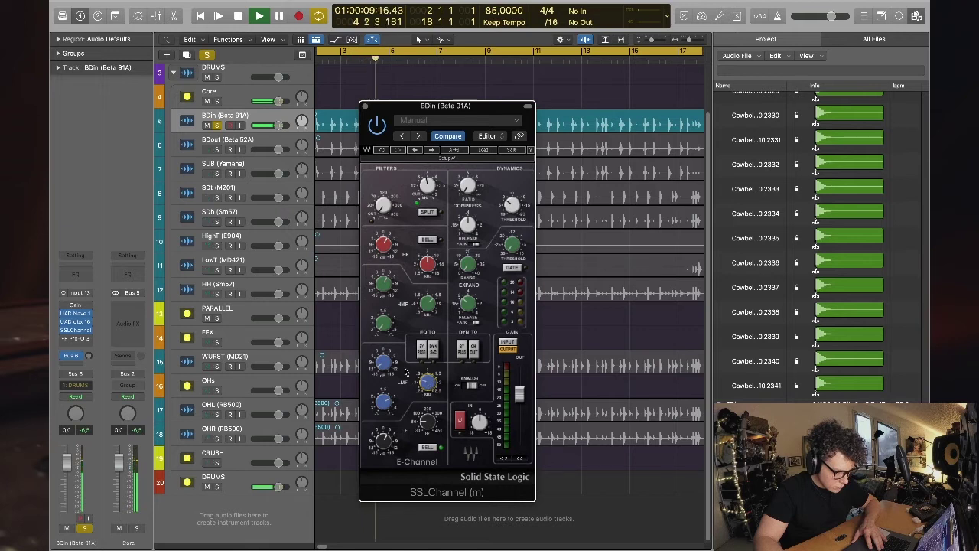
mouse_move(383, 407)
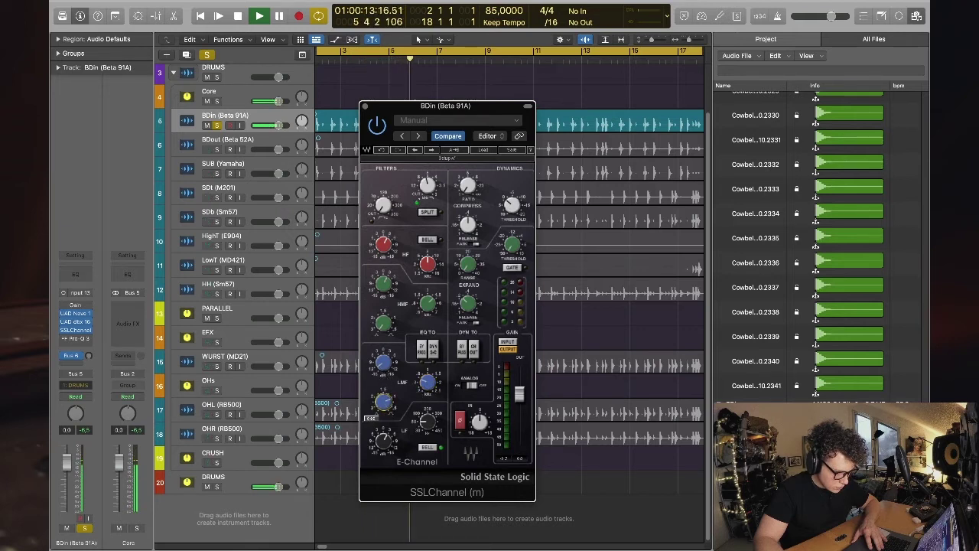
mouse_move(385, 365)
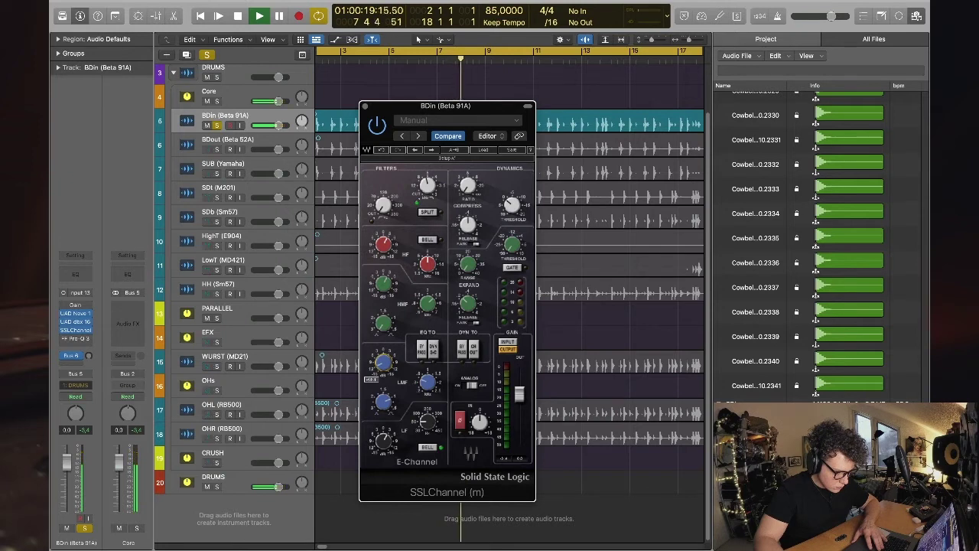
left_click_drag(384, 366, 391, 375)
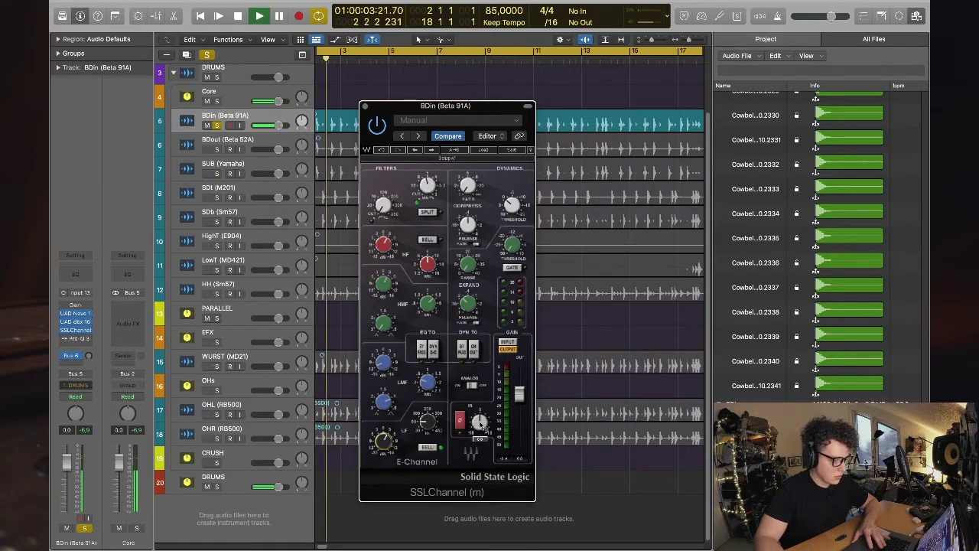
key("space")
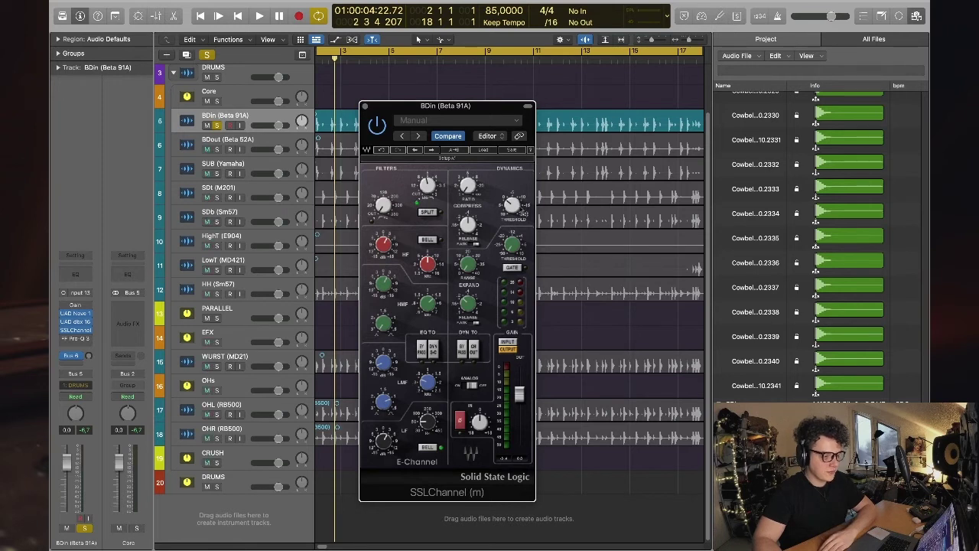
- Set the threshold, ratio and release of the SSLChannel compressor on the inside kick, checking them in playback
mouse_move(515, 206)
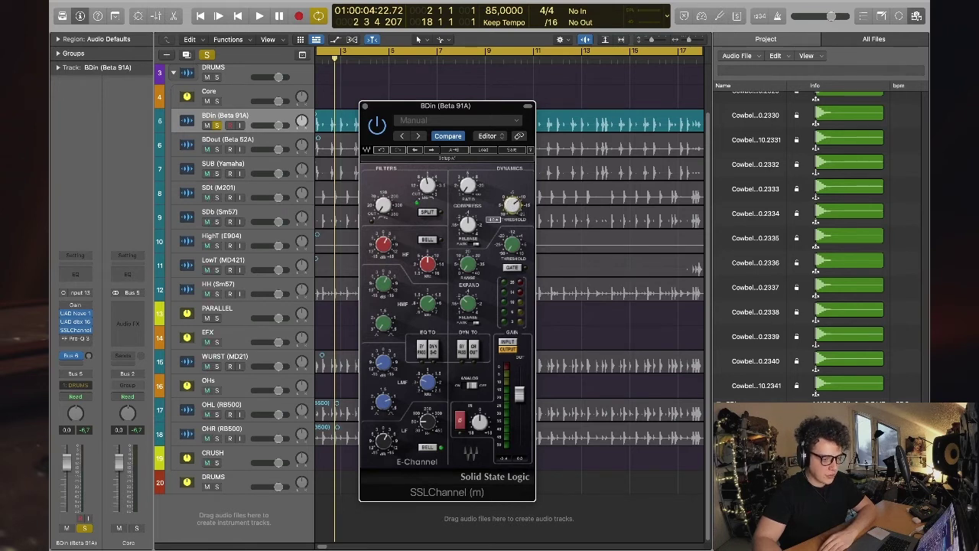
key("space")
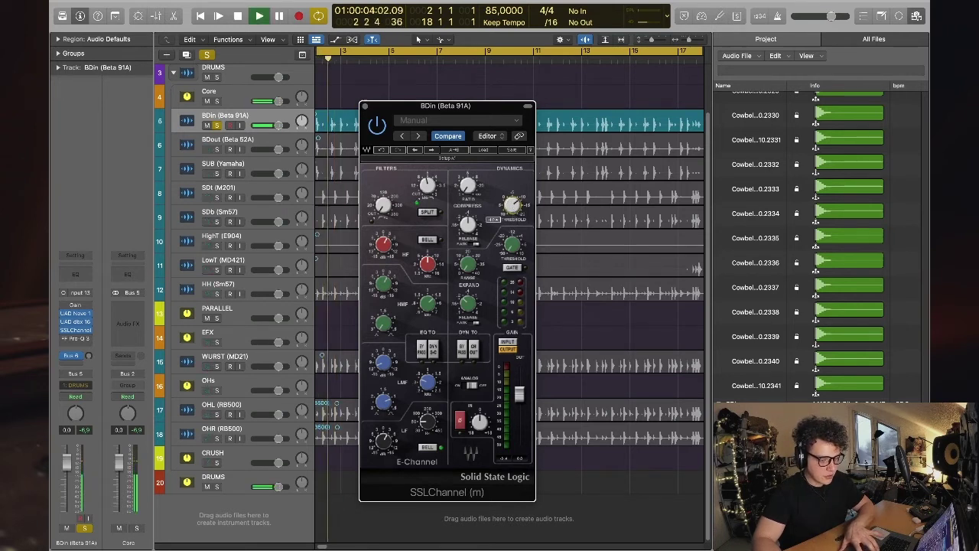
mouse_move(469, 186)
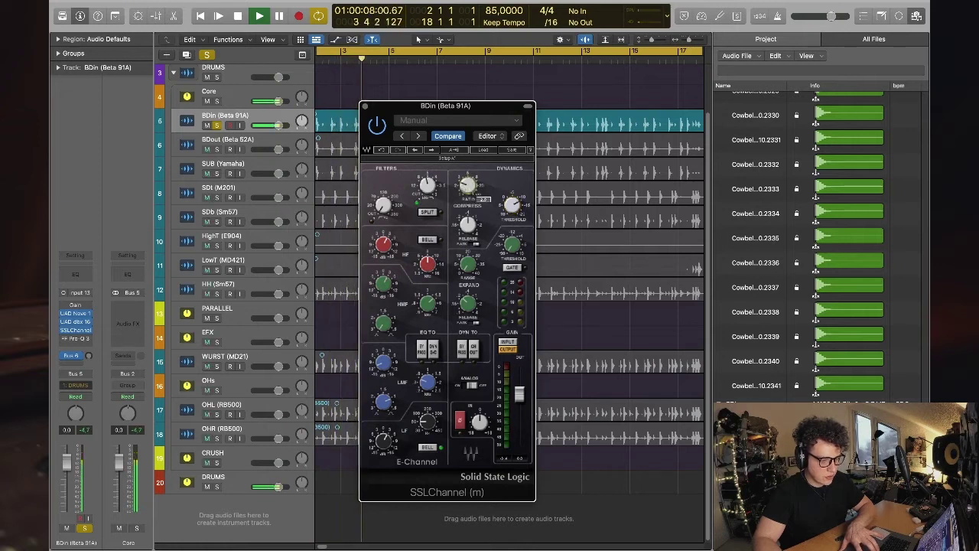
key("space")
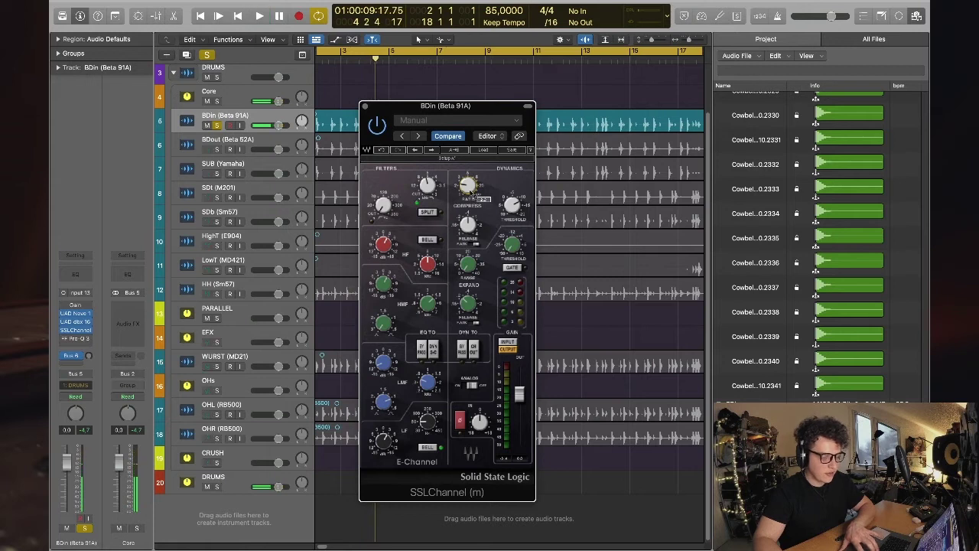
mouse_move(468, 223)
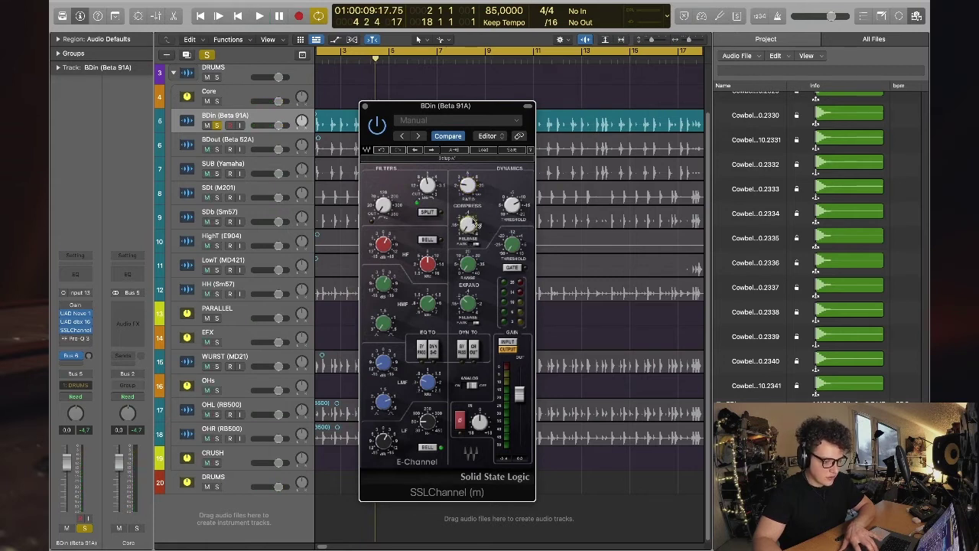
key("space")
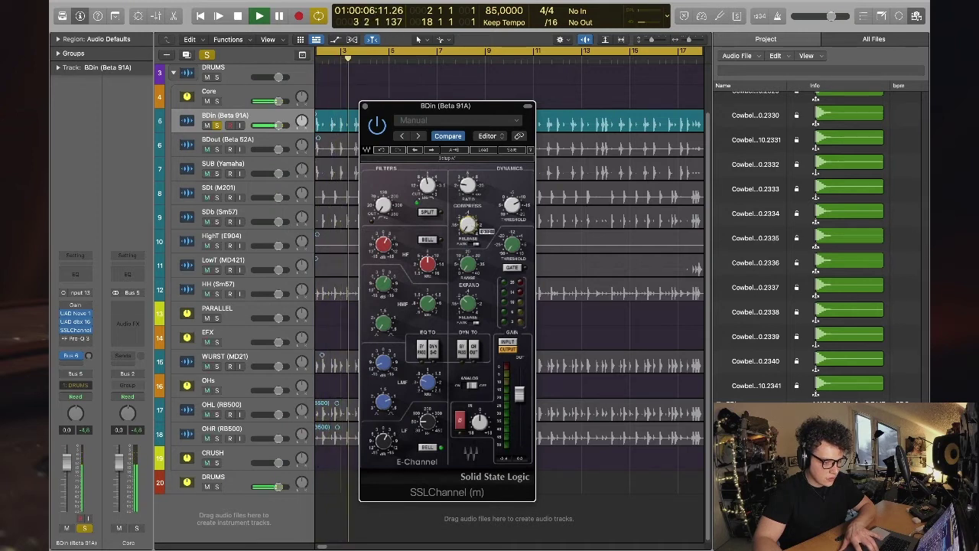
key("space")
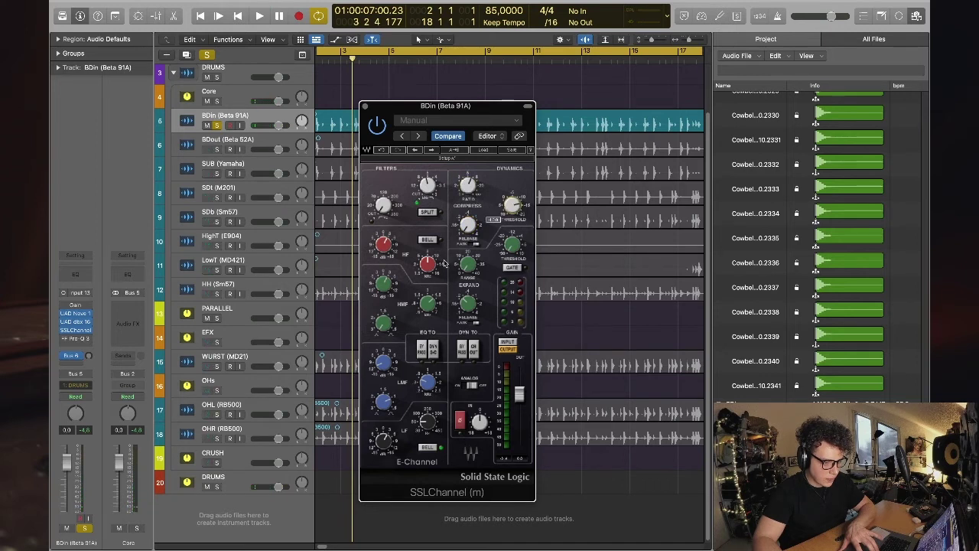
- Refine the SSLChannel compressor's ratio, release and threshold by ear during another playback of the inside kick
key("space")
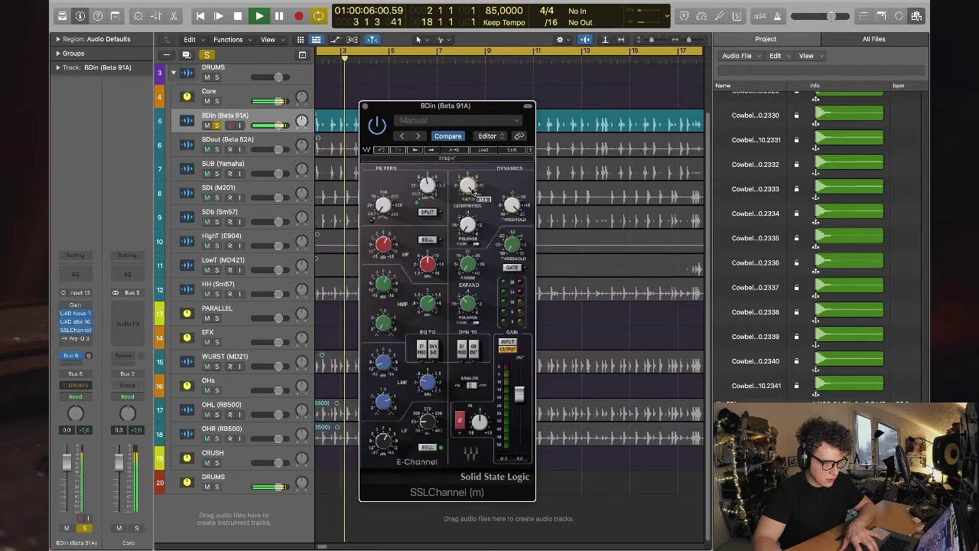
left_click(467, 224)
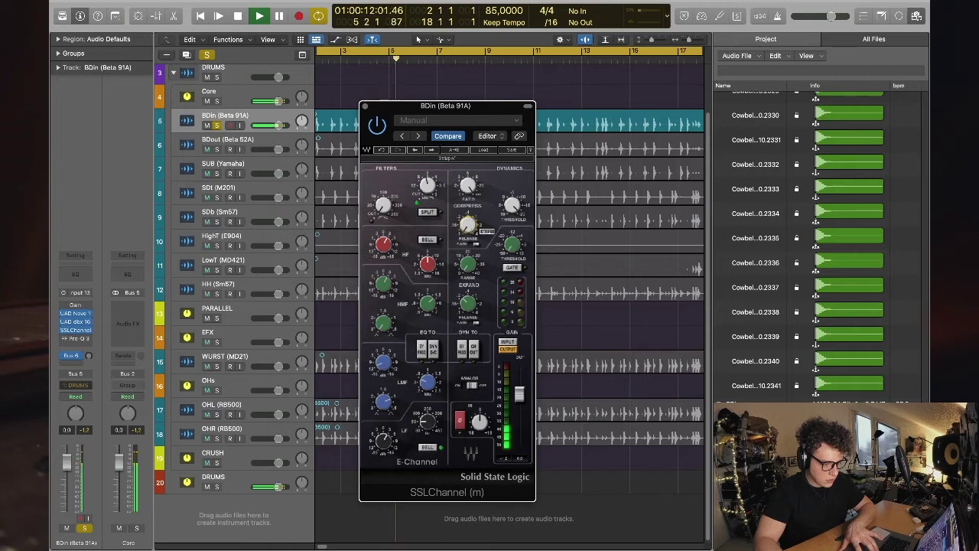
left_click(467, 184)
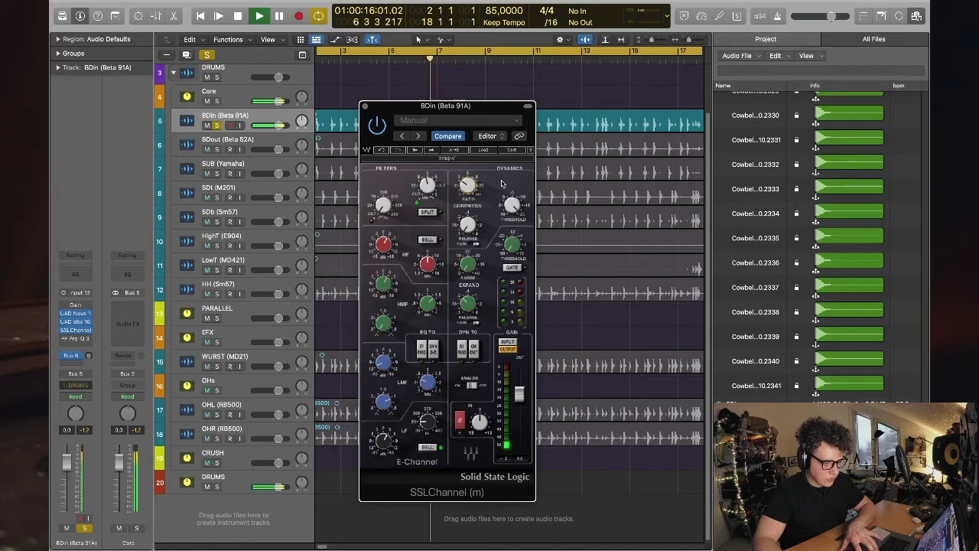
left_click(512, 204)
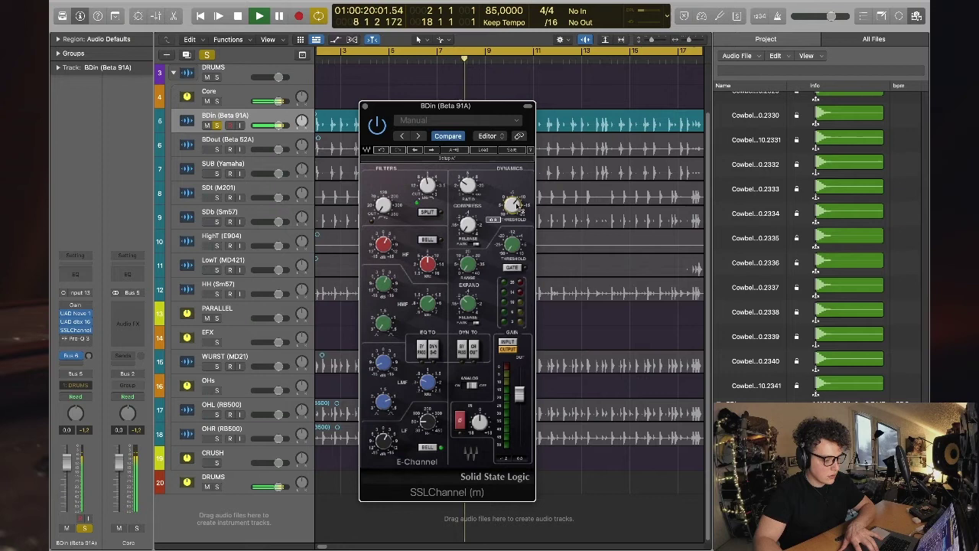
key("space")
mouse_move(479, 425)
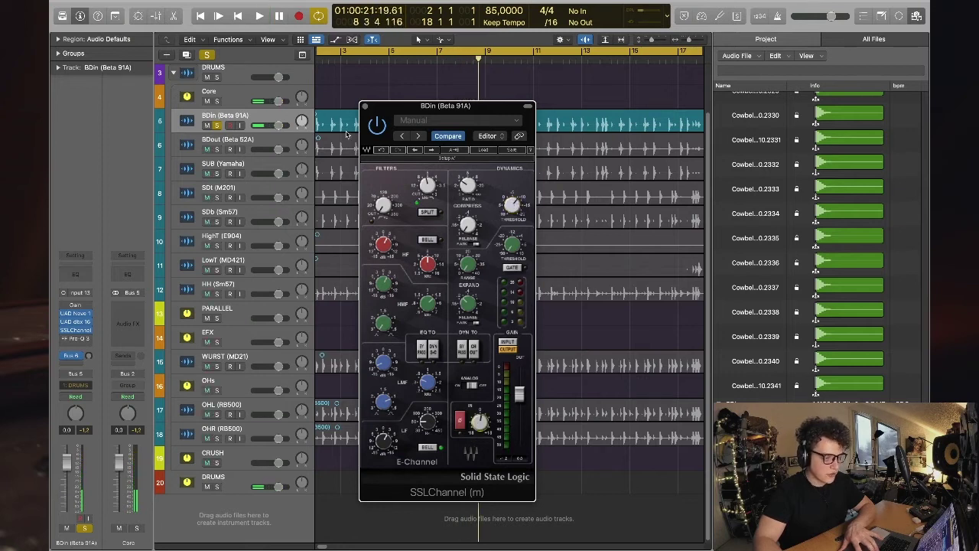
- Close the SSLChannel and replace Pro-Q 3 on the BDin track with the UAD API Vision Channel Strip
left_click(364, 106)
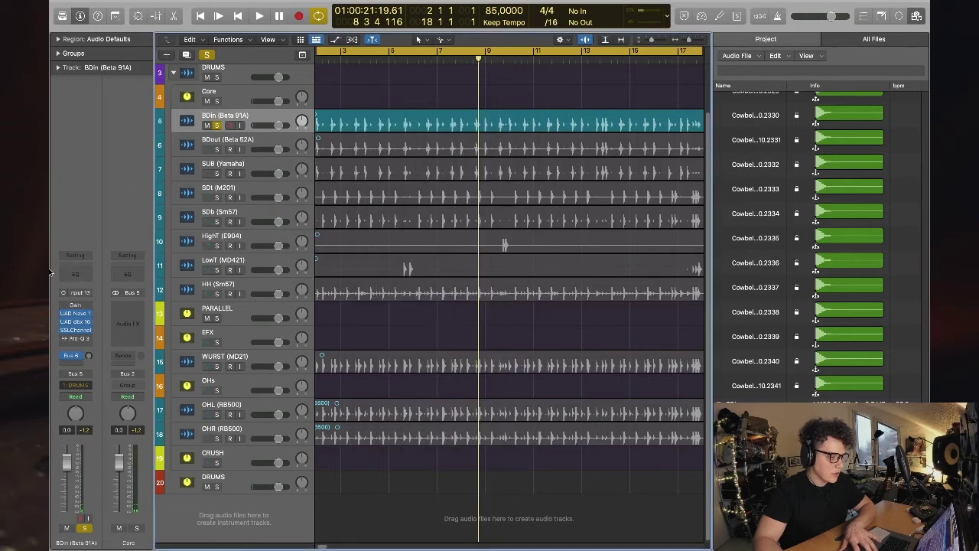
left_click(93, 339)
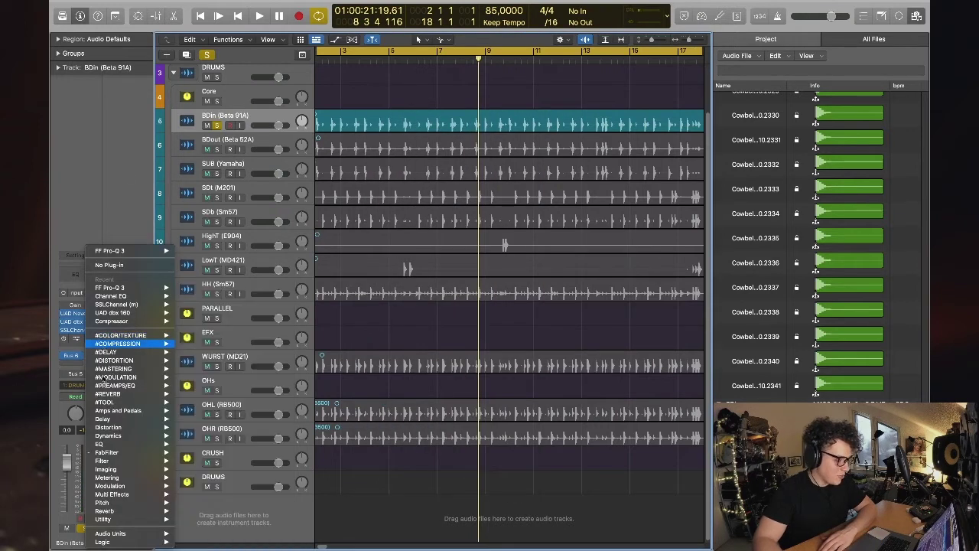
mouse_move(115, 385)
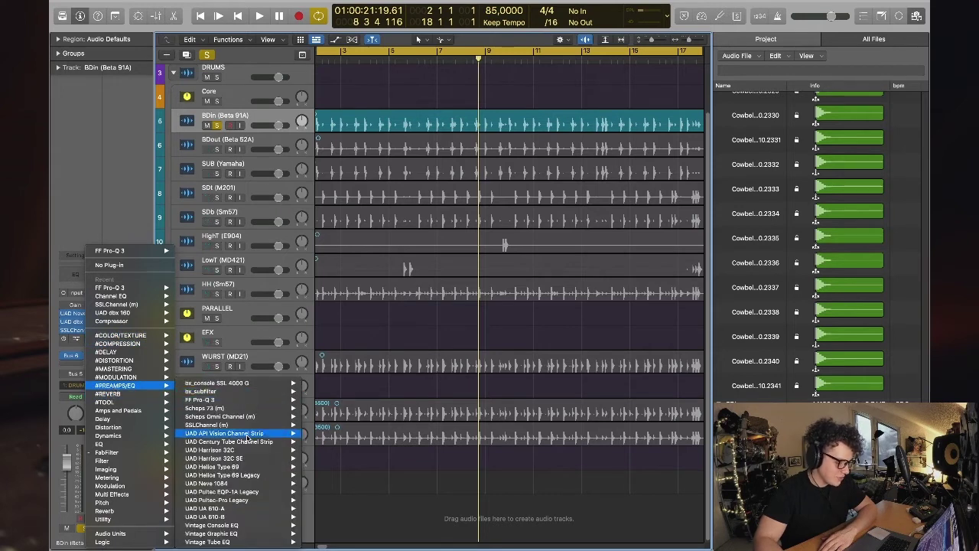
mouse_move(254, 434)
left_click(318, 435)
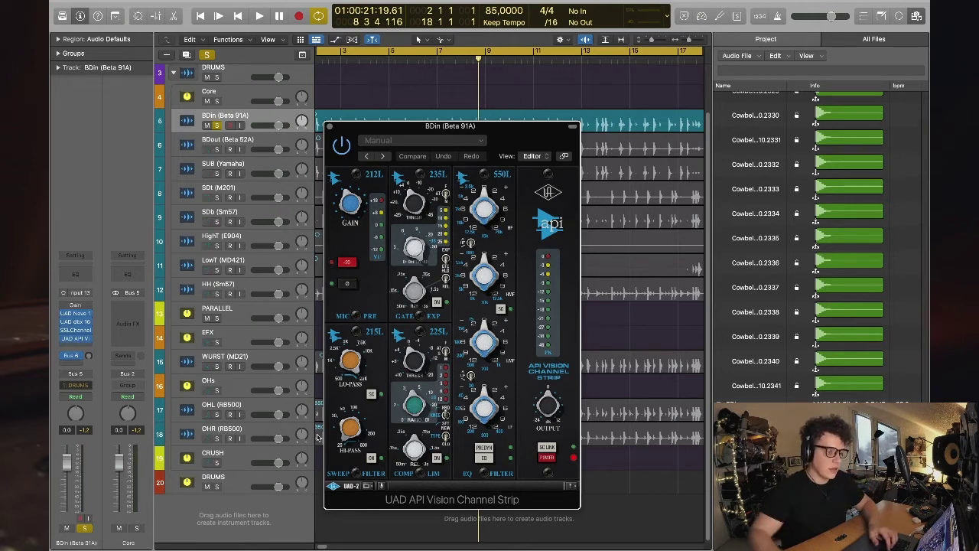
- Enable the API strip's 550L EQ, cutting the HMF and LMF bands and boosting the LF band during playback
left_click(429, 79)
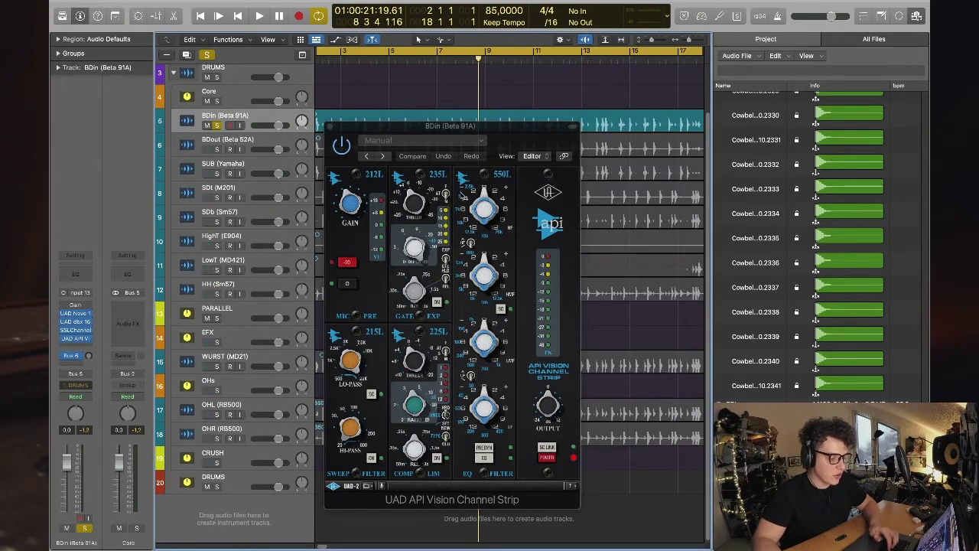
left_click(483, 462)
key("space")
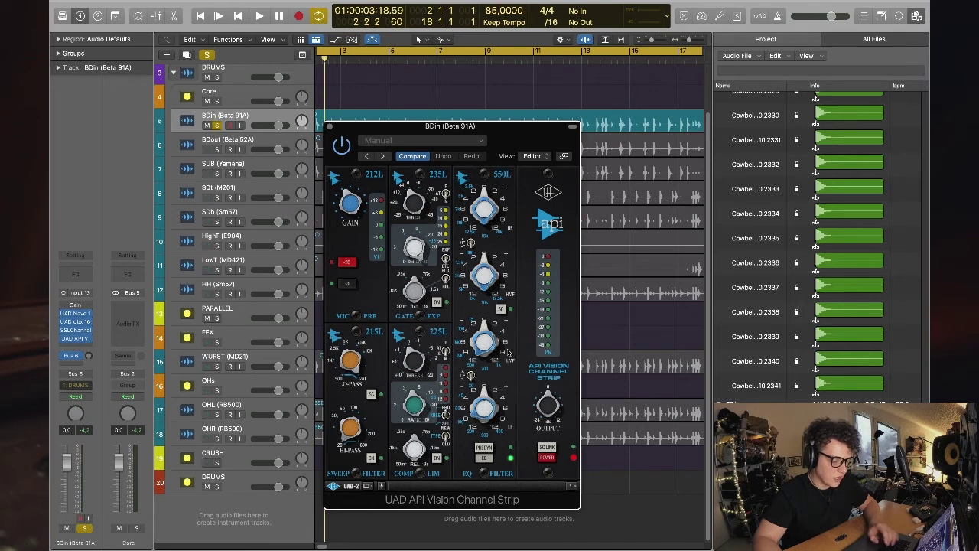
key("space")
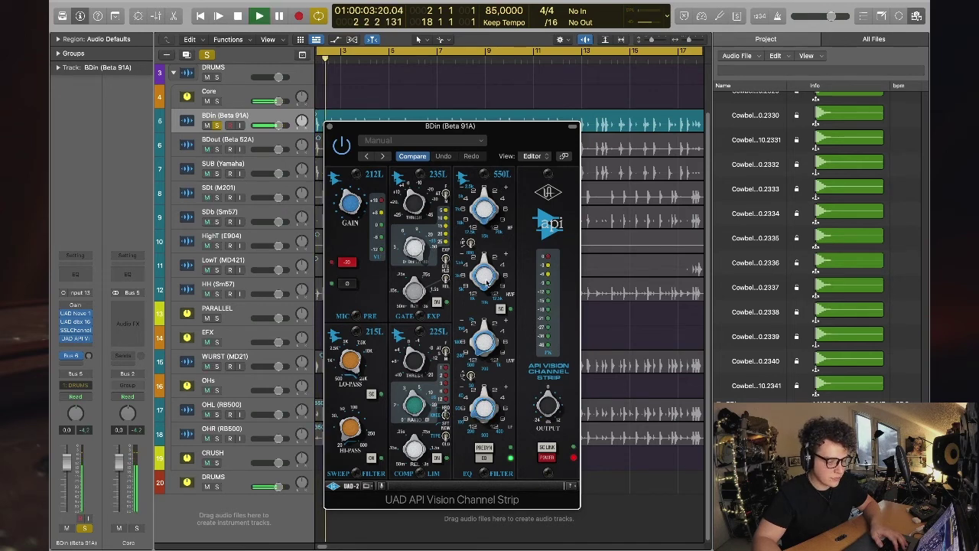
left_click(484, 258)
left_click_drag(484, 258, 483, 289)
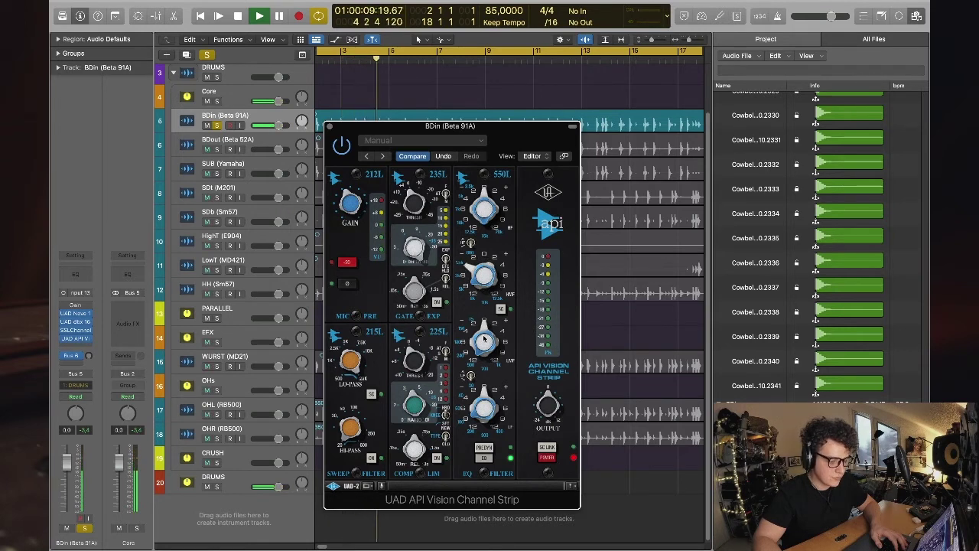
left_click_drag(483, 337, 483, 348)
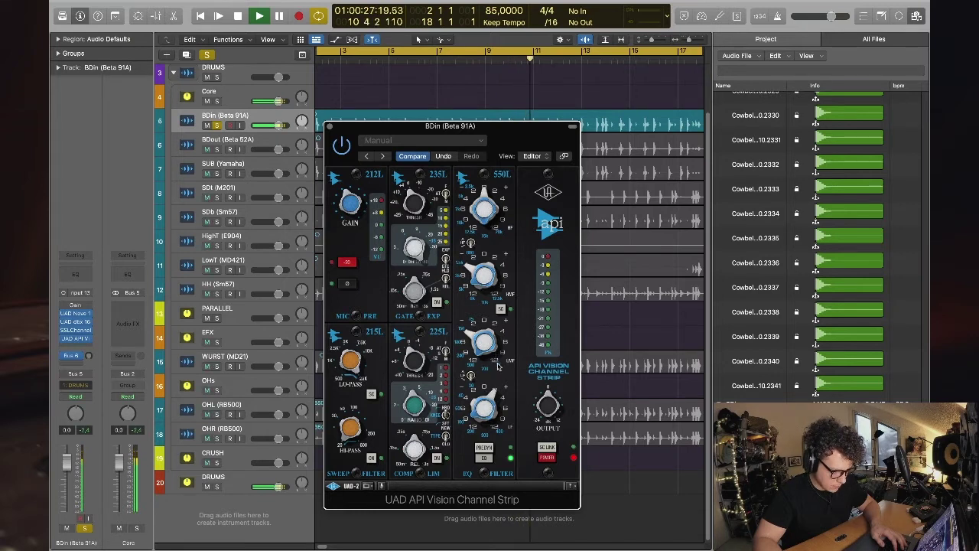
- Replay the soloed inside kick from the beginning to judge the API Vision Channel Strip's EQ
key("space")
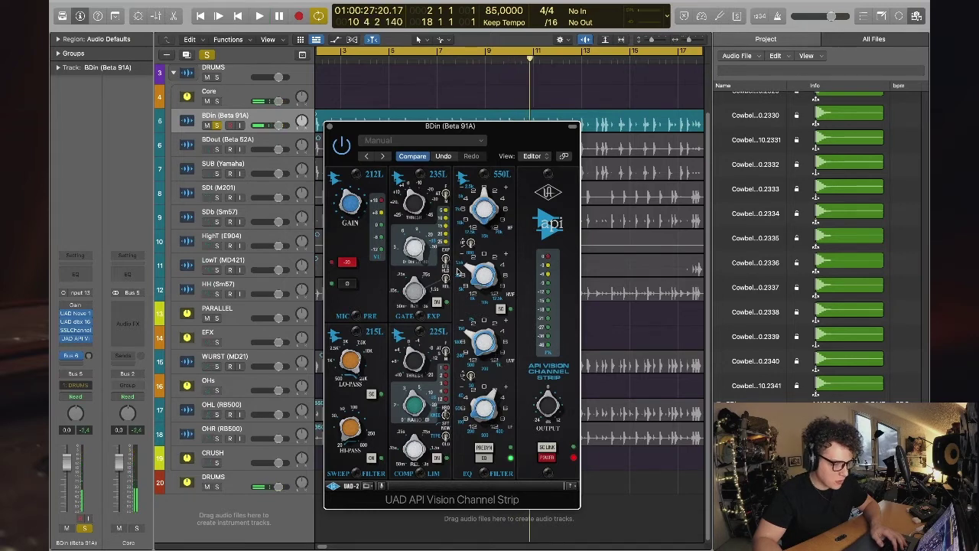
key("Return")
key("space")
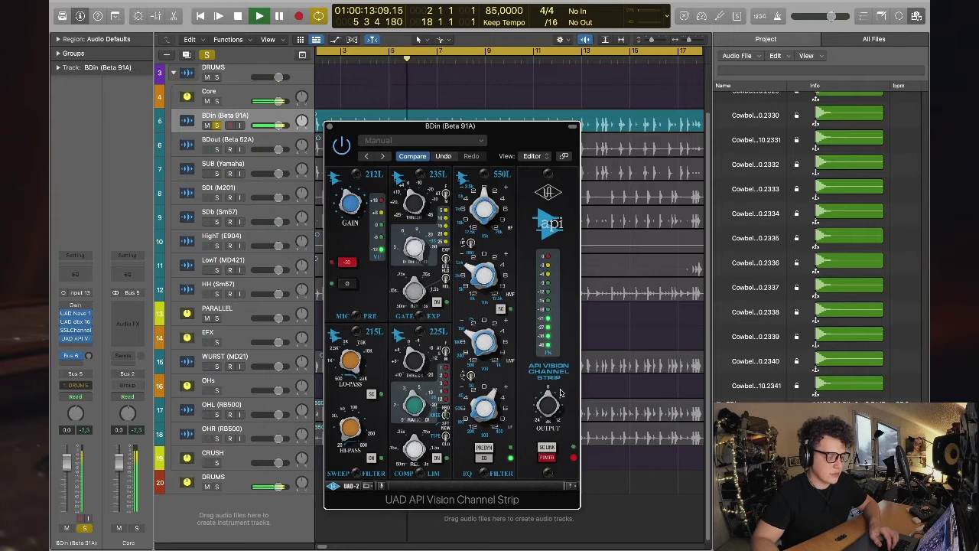
- Replay the soloed inside kick through the API Vision Channel Strip, then close the plug-in window
key("space")
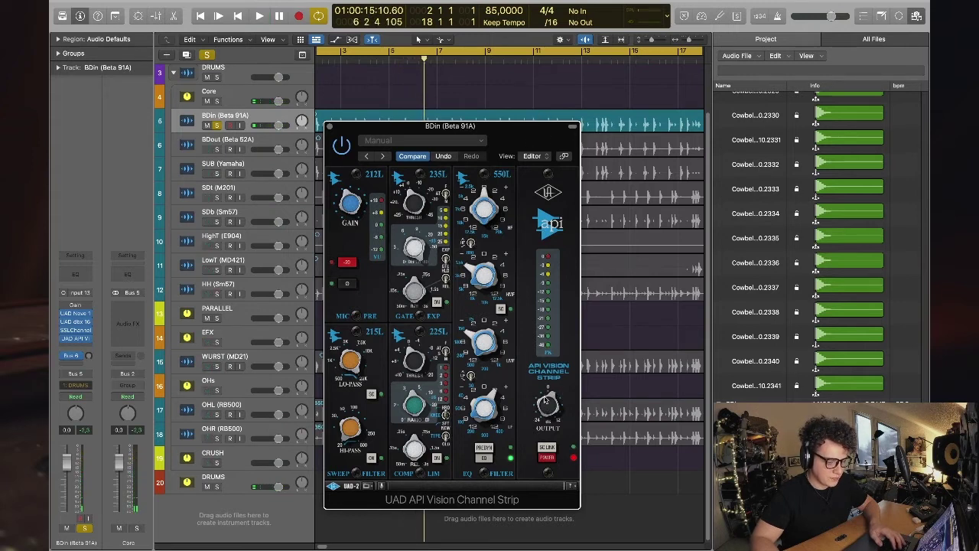
key("space")
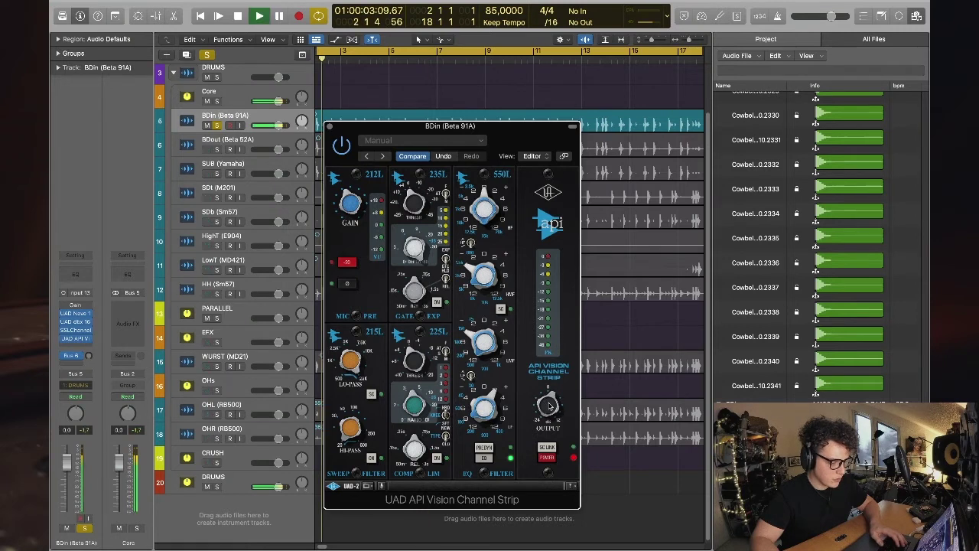
key("space")
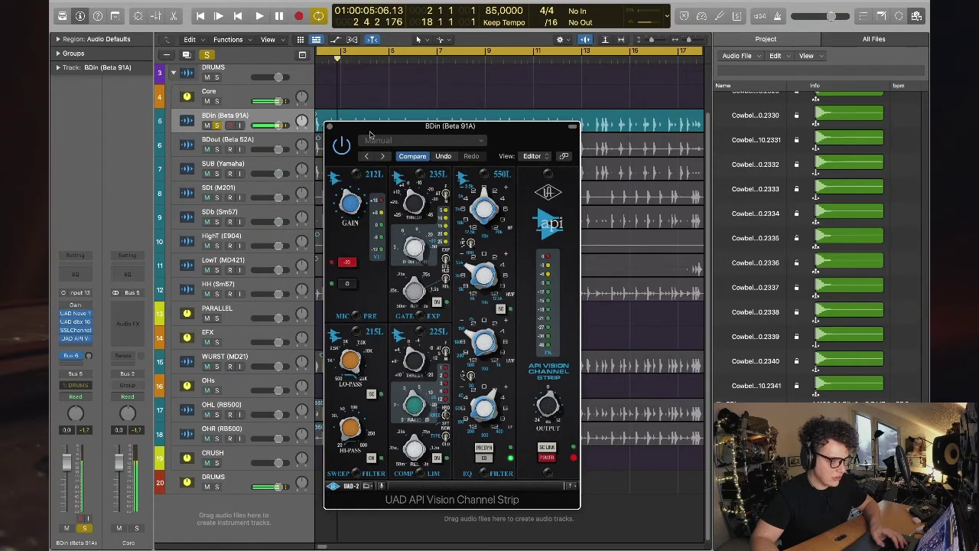
left_click(329, 127)
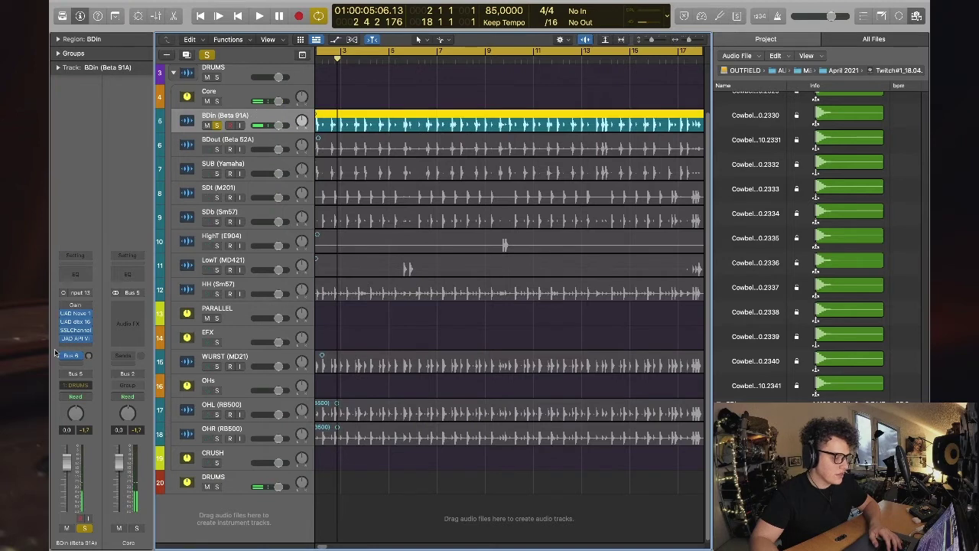
left_click(87, 348)
left_click(67, 203)
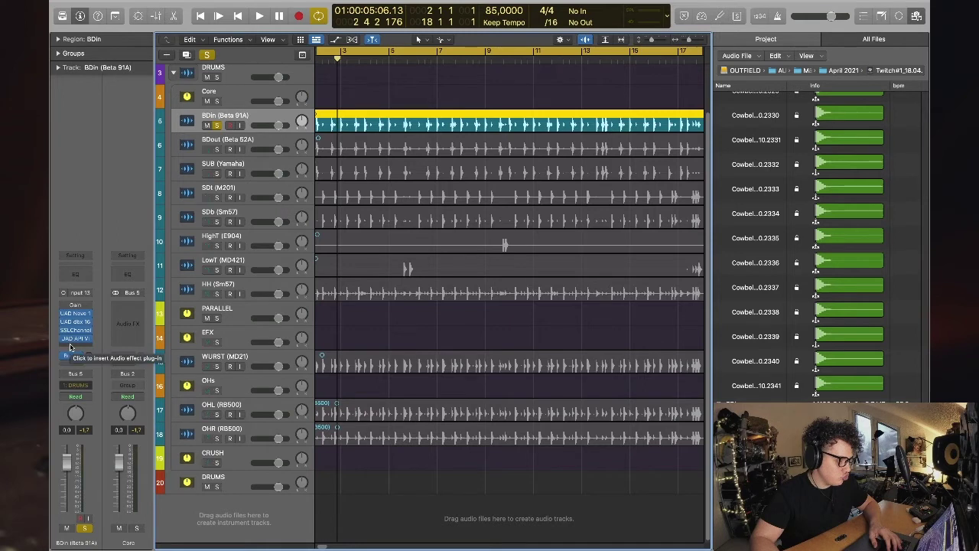
left_click(74, 339)
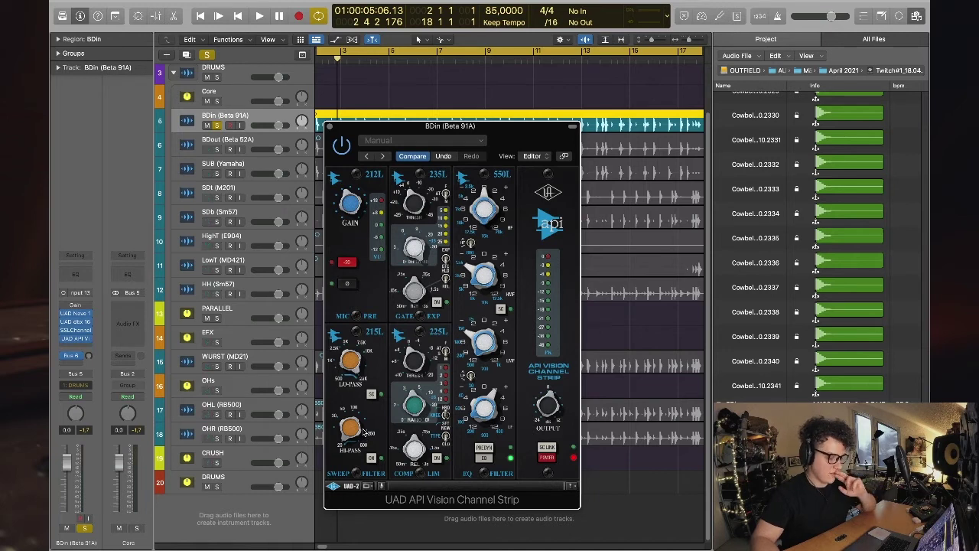
left_click(328, 127)
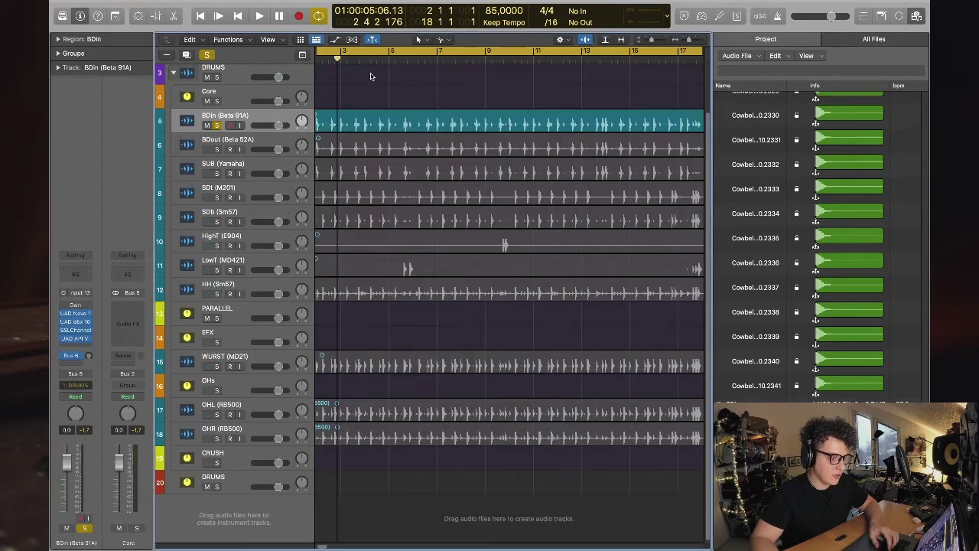
left_click(73, 343)
left_click(91, 185)
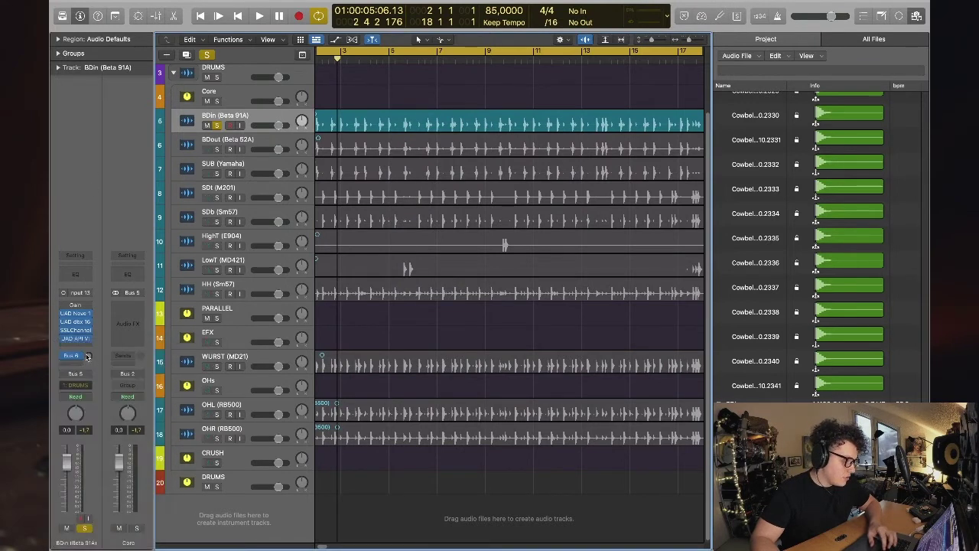
- Insert a mono FF Pro-Q 3 after the API Vision Channel Strip on the BDin track
left_click(85, 348)
mouse_move(151, 382)
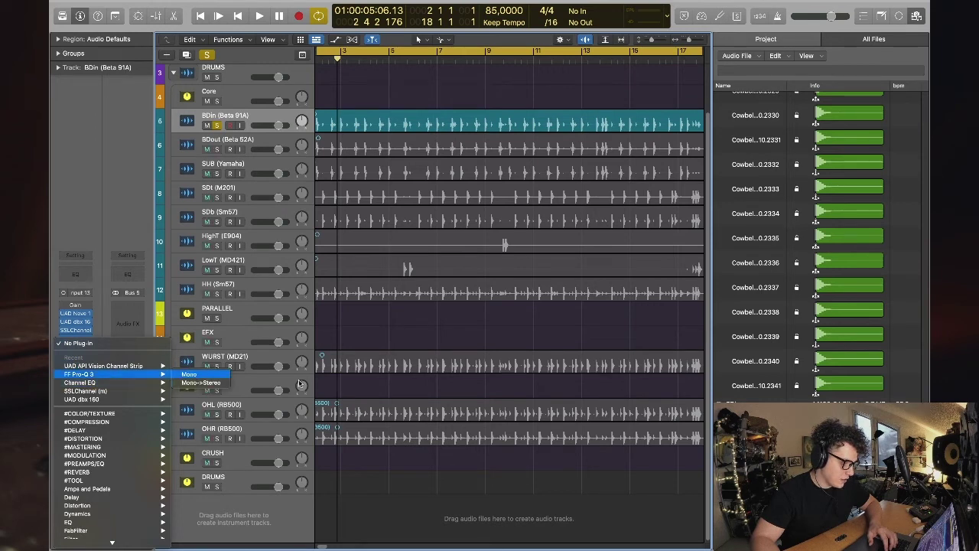
left_click(189, 374)
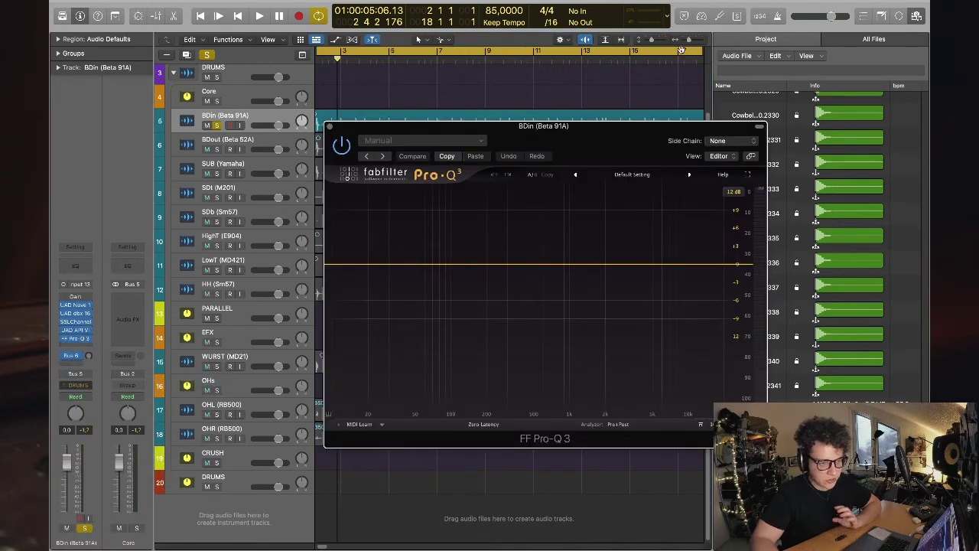
- Hide the file browser and move the Pro-Q 3 window below the kick tracks' regions
left_click(622, 89)
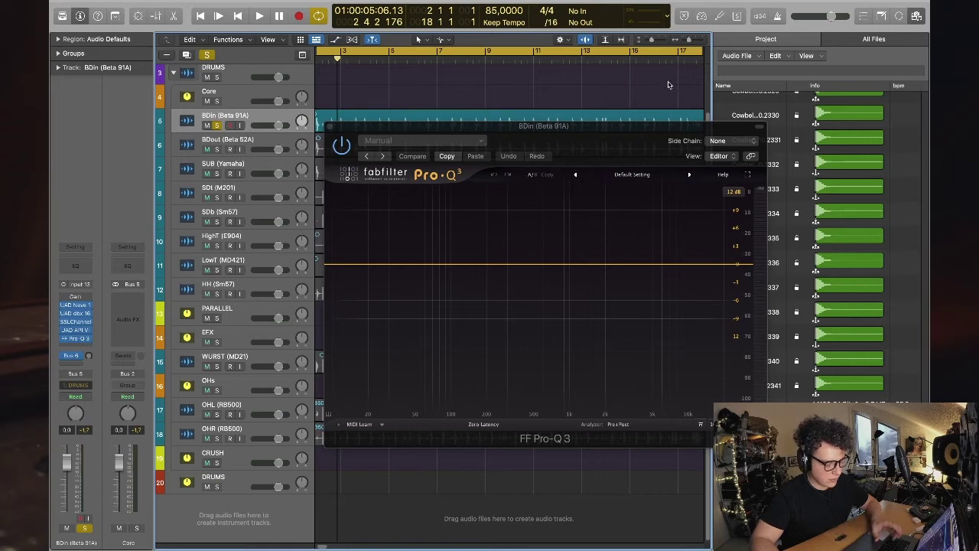
key("e")
key("e")
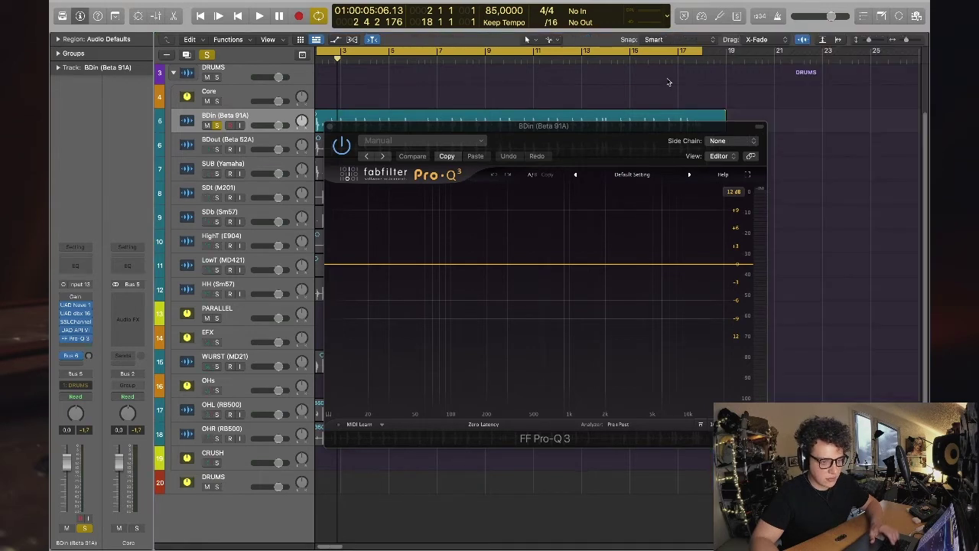
left_click_drag(558, 125, 580, 197)
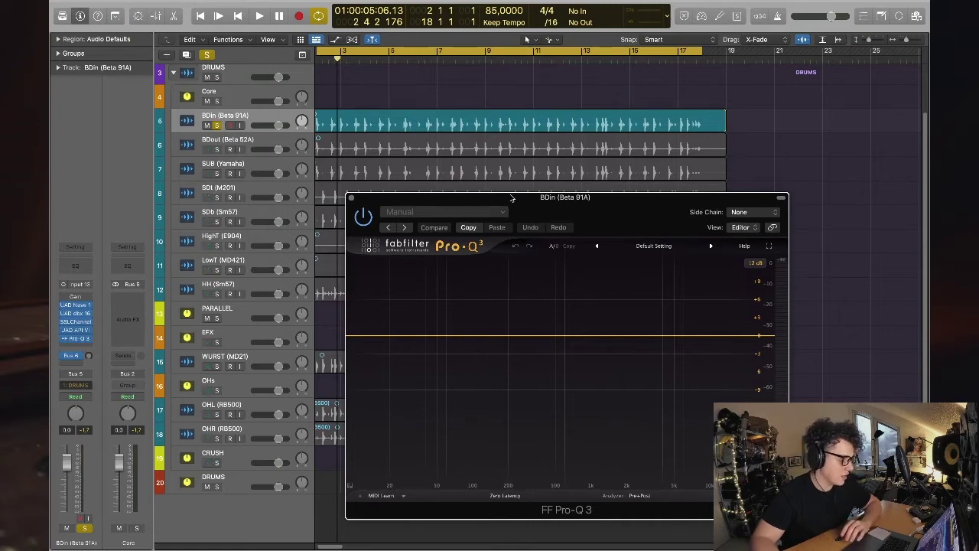
left_click_drag(623, 216, 568, 231)
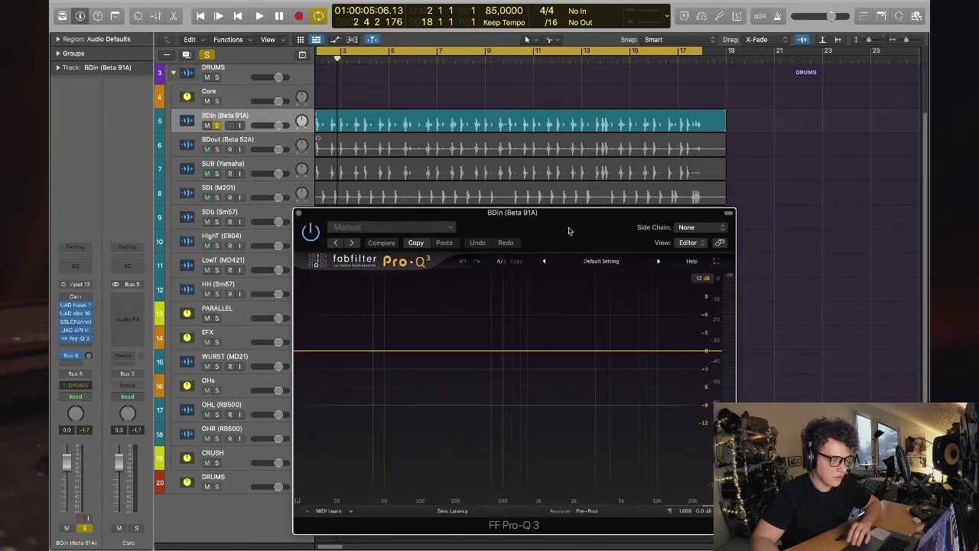
scroll(459, 96, "left", 2)
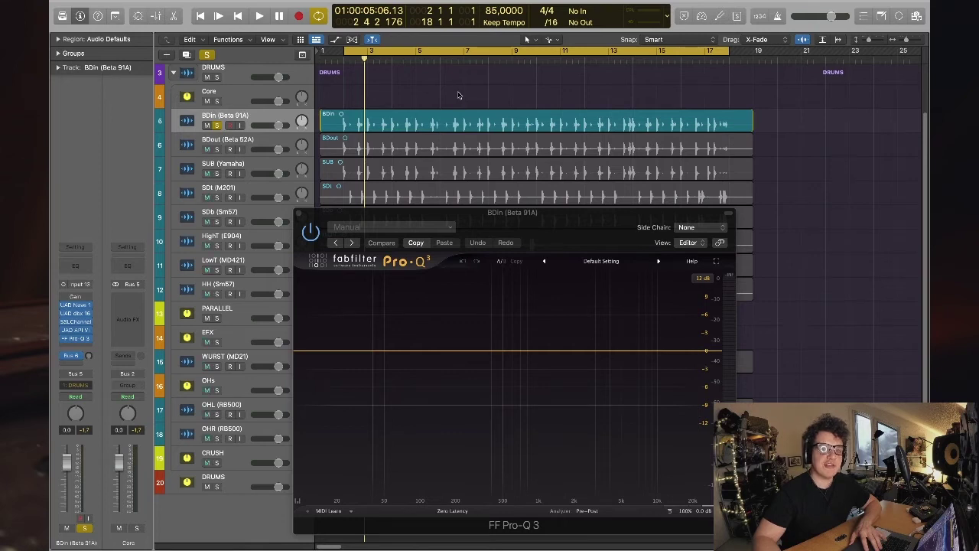
- Add a narrow Pro-Q 3 bell boost at about 178 Hz with about +11.7 dB gain and a Q of about 6.6
key("space")
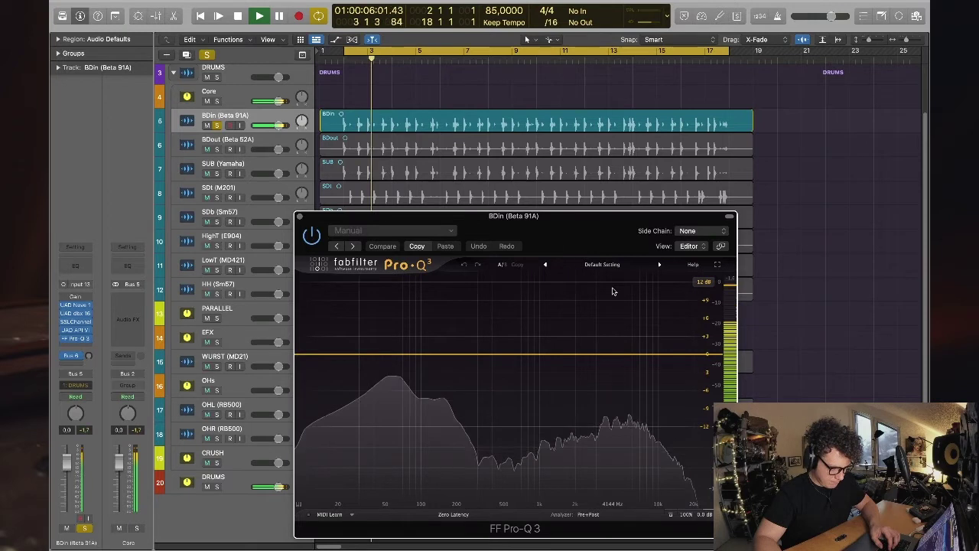
key("space")
left_click_drag(448, 354, 447, 340)
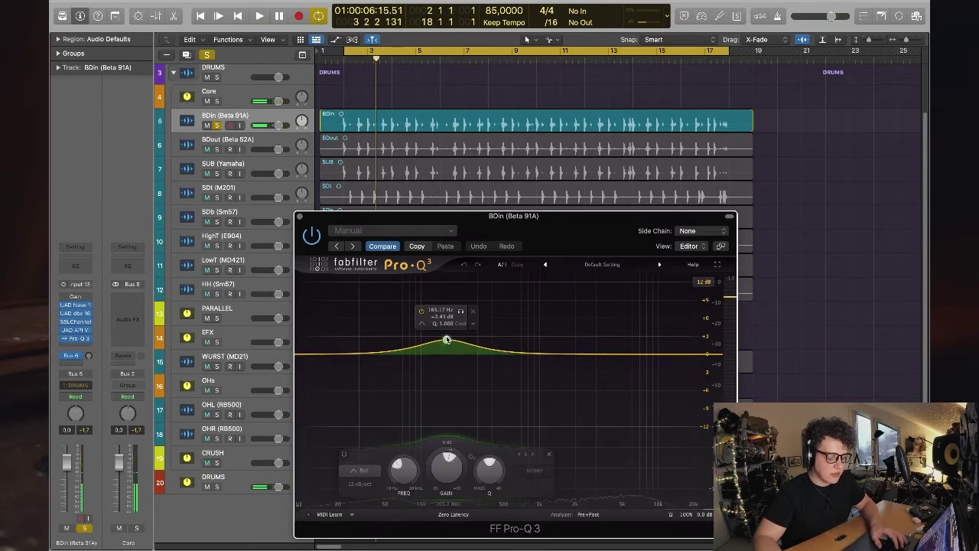
left_click_drag(488, 467, 451, 284)
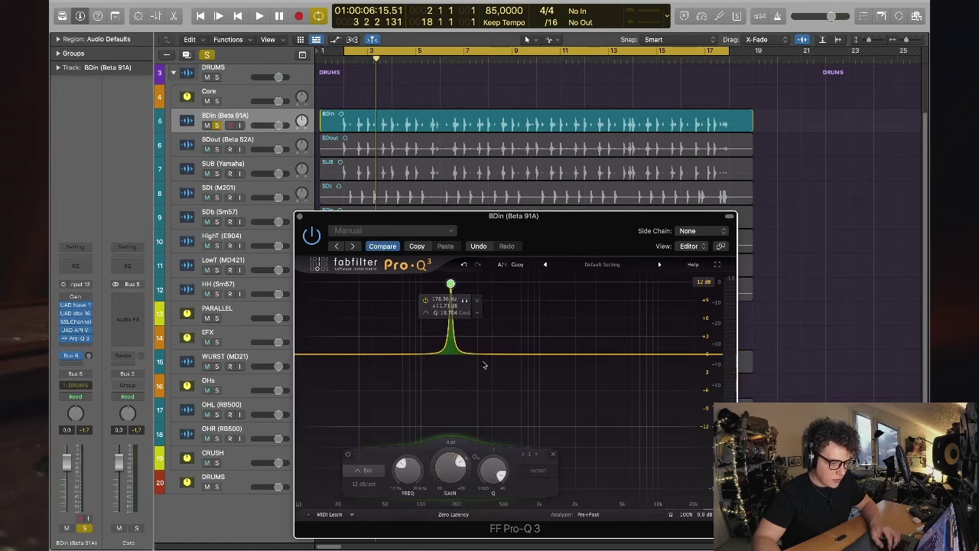
left_click_drag(494, 470, 492, 501)
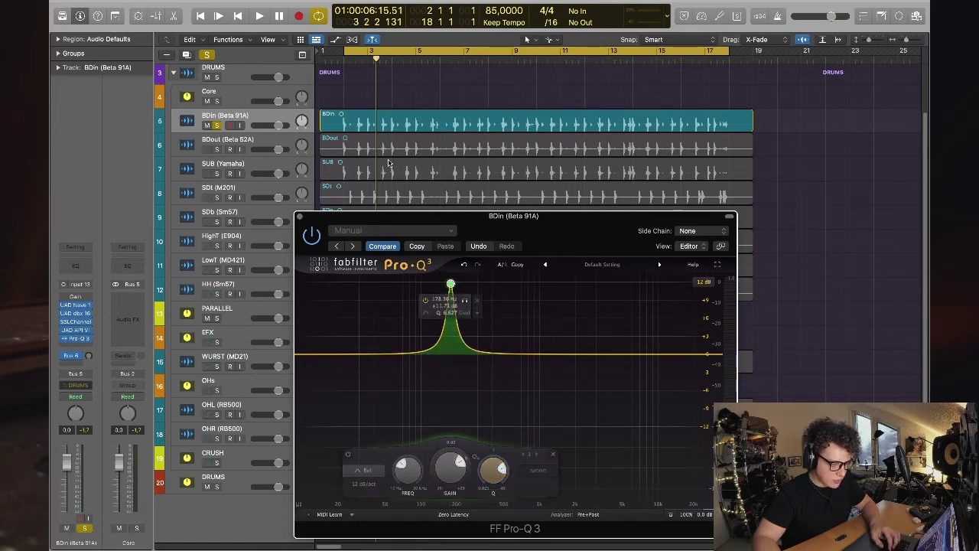
- Sweep the boosted bell band during playback and settle it at about 165 Hz with about +12 dB gain
key("space")
left_click_drag(452, 284, 449, 289)
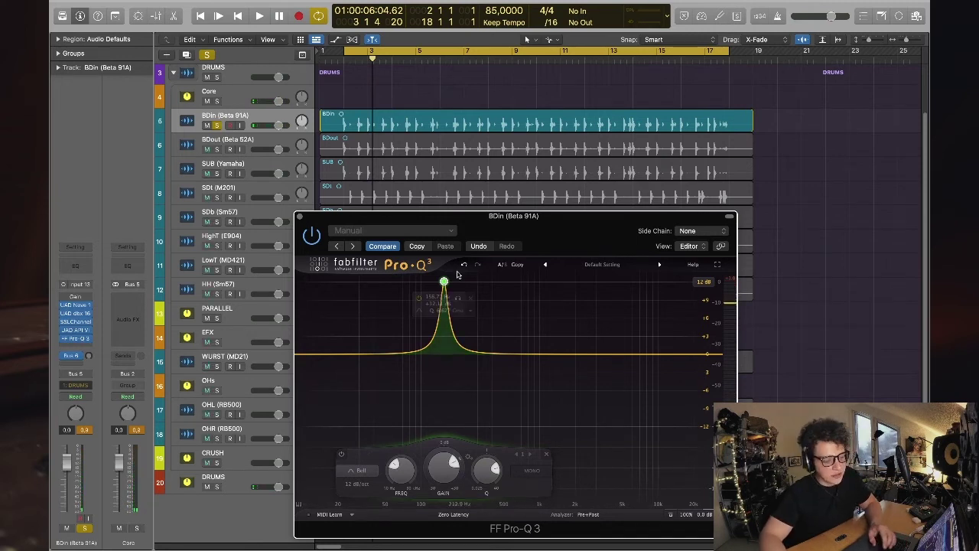
key("space")
left_click_drag(444, 282, 446, 283)
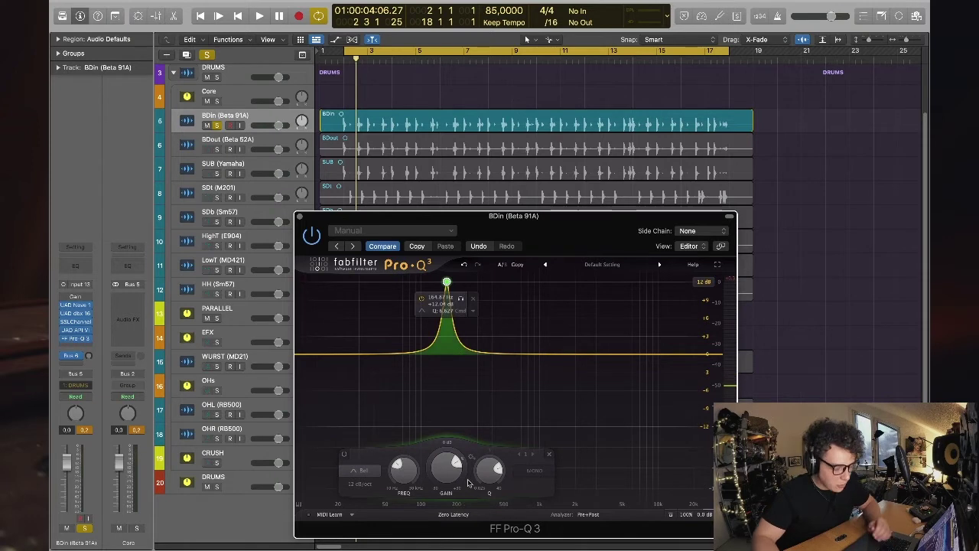
- Audition the boosted band, turn it into a cut of about 11 dB during playback, and close Pro-Q 3
key("space")
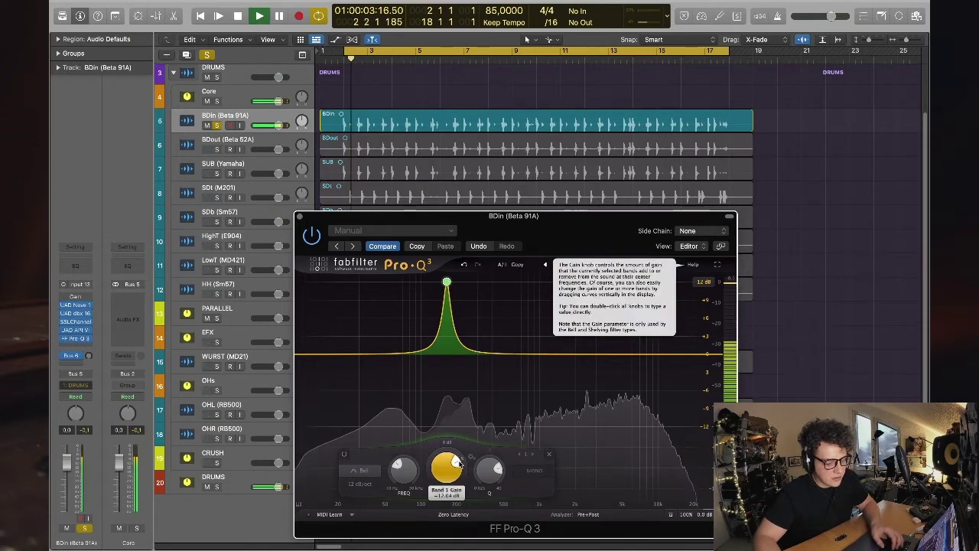
key("space")
key("space")
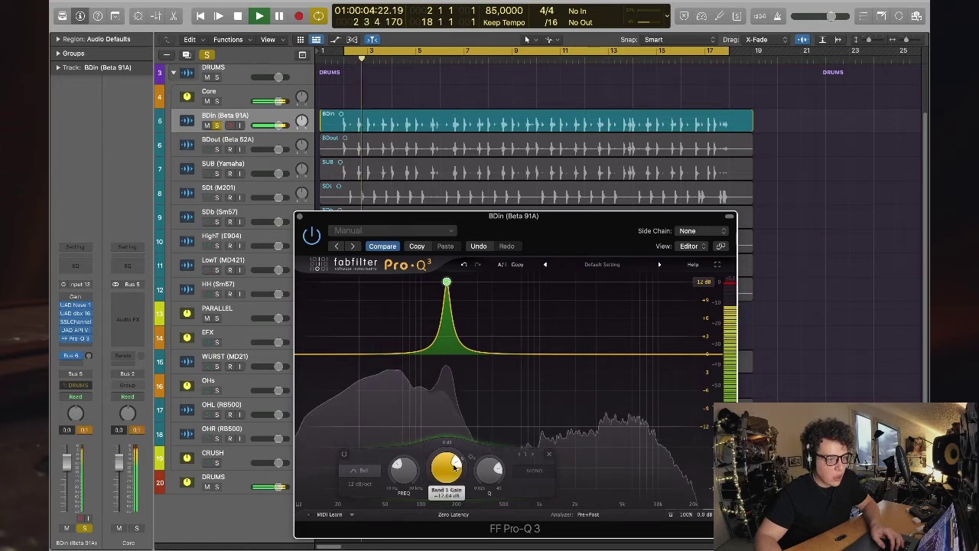
key("space")
key("space")
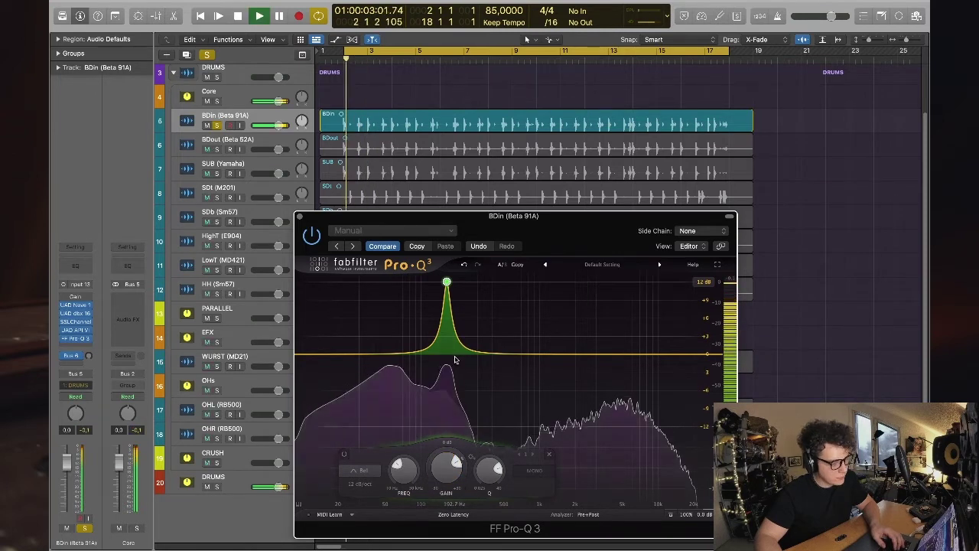
left_click_drag(454, 468, 426, 459)
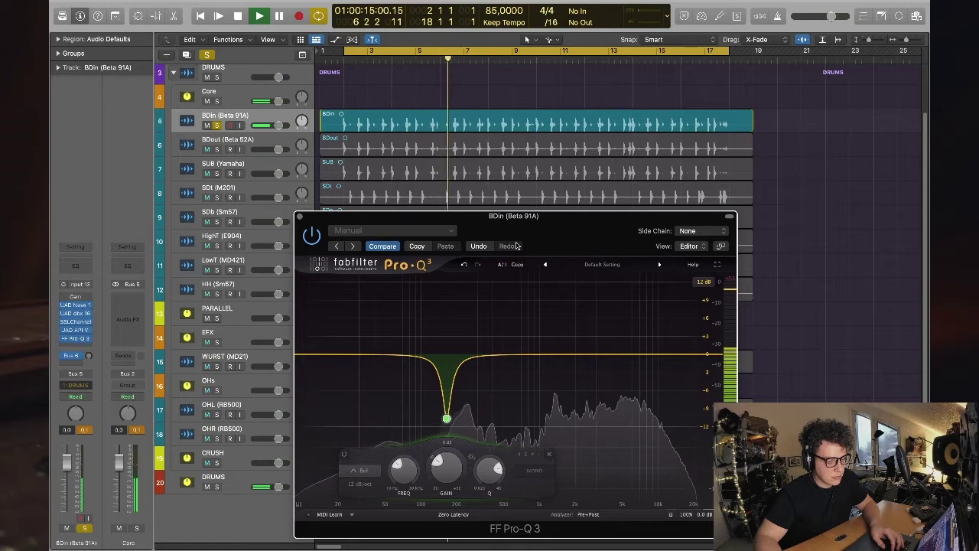
left_click(300, 217)
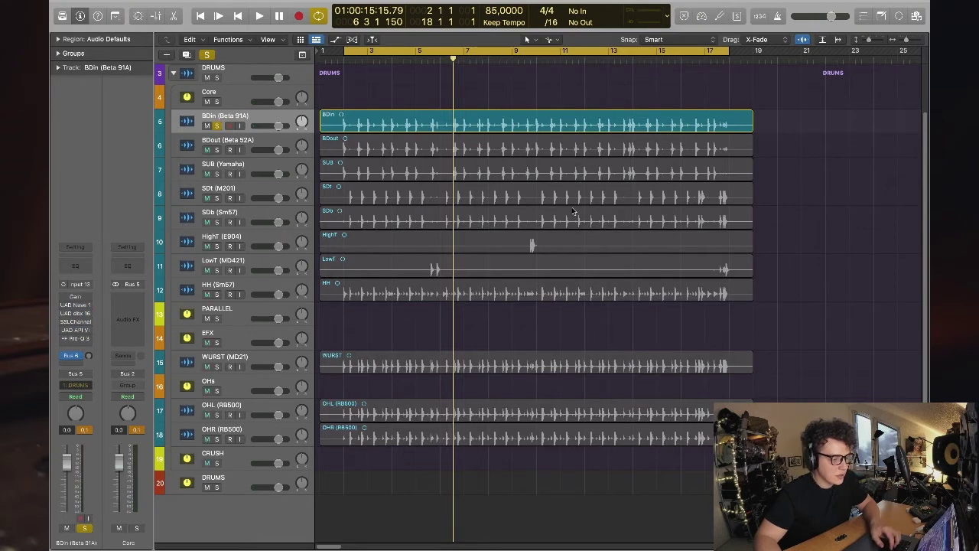
- Play the soloed inside kick with its inserts bypassed, re-enable them, and play it again to compare
key("space")
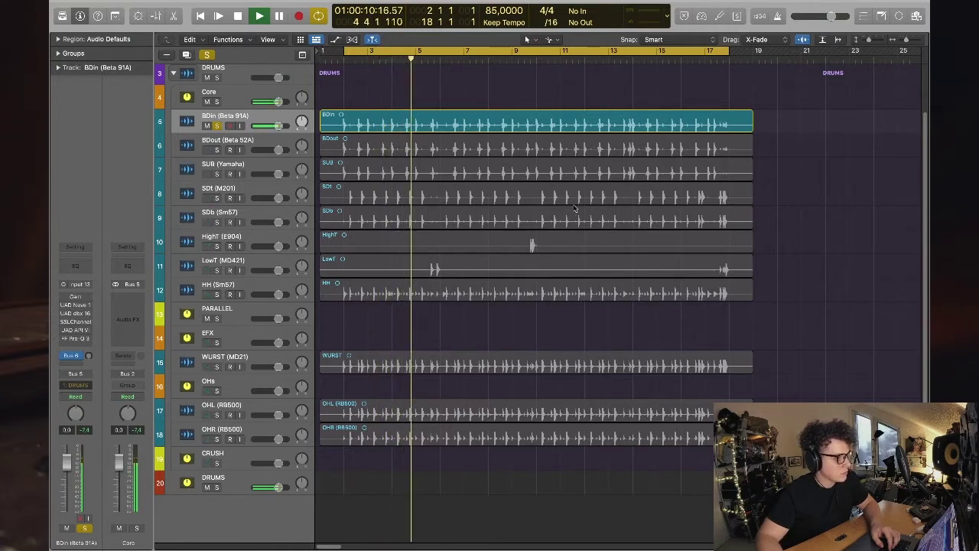
key("space")
left_click_drag(65, 342, 63, 304)
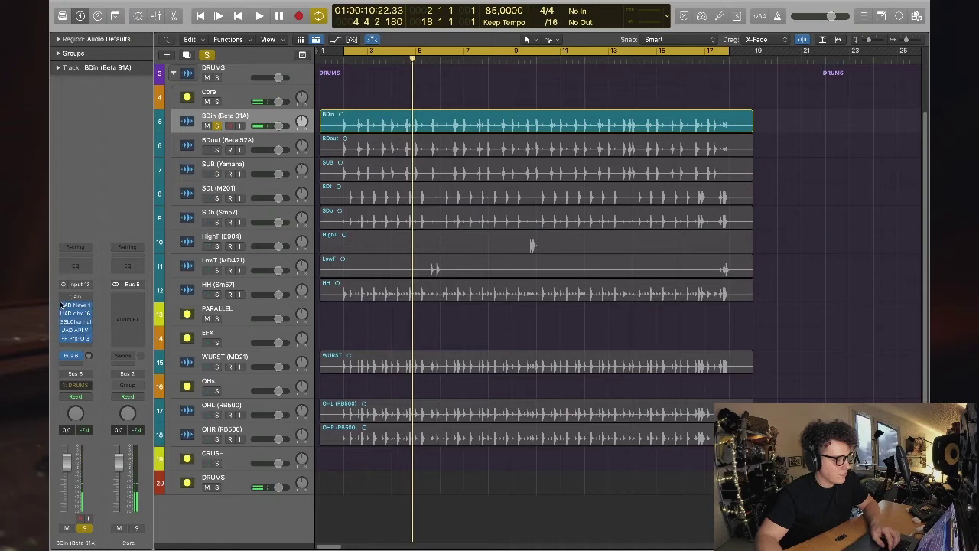
key("space")
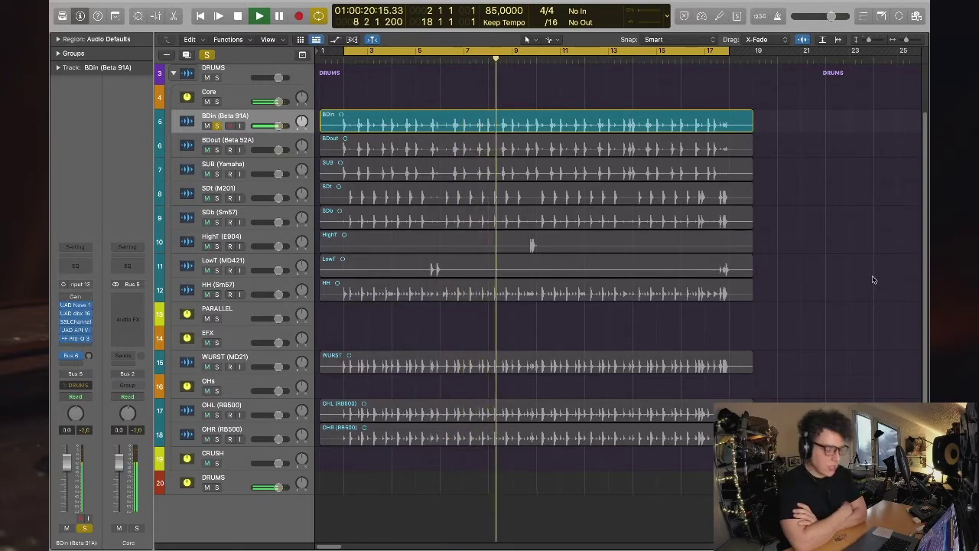
key("space")
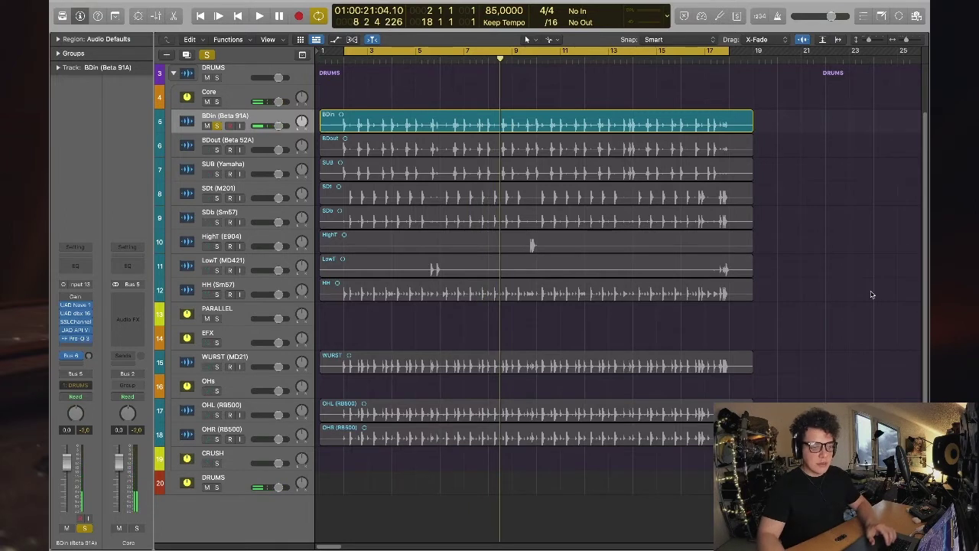
- Insert a mono SPL Transient Designer after Pro-Q 3 on the BDin track and move its window beside the regions
left_click(76, 347)
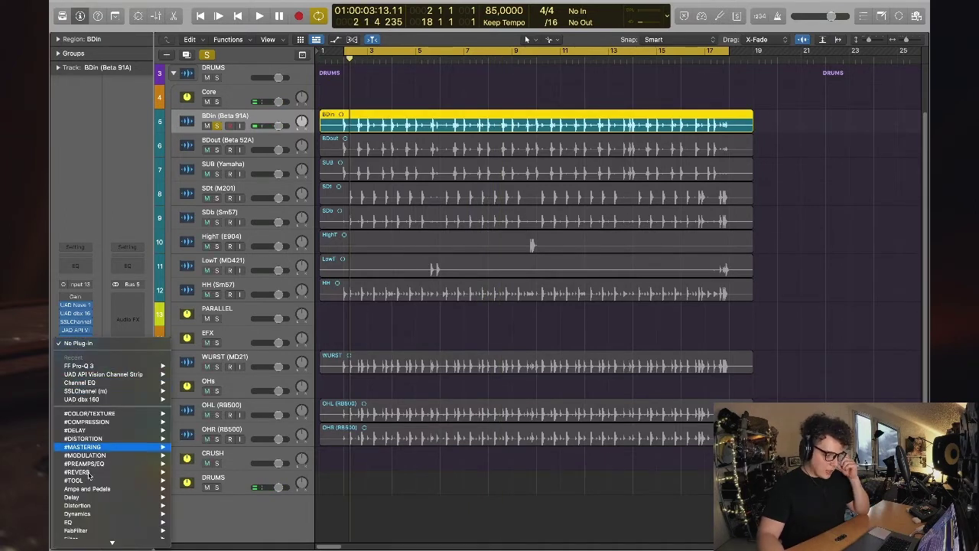
mouse_move(85, 480)
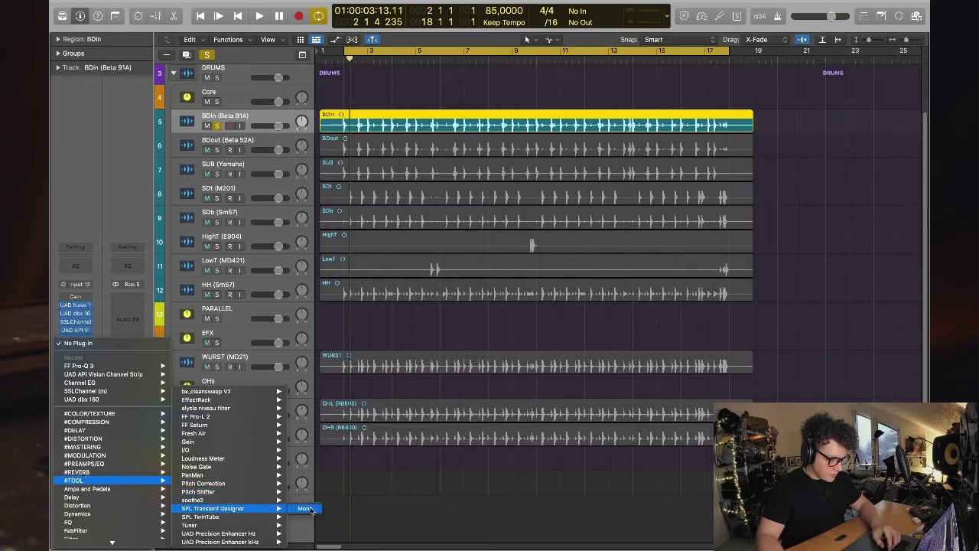
left_click(306, 509)
left_click_drag(383, 128, 821, 138)
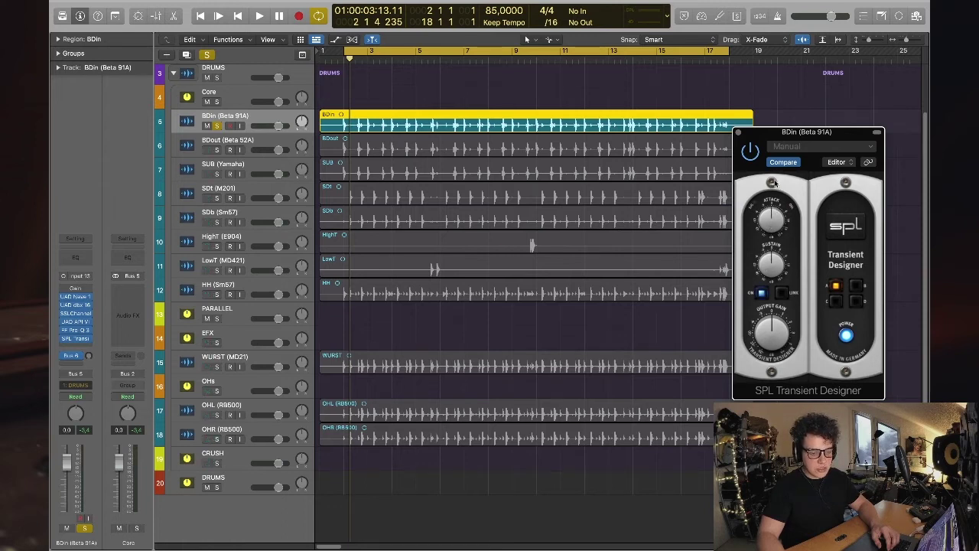
- Play the soloed inside kick and turn down the Transient Designer's Sustain strongly during playback
left_click(474, 83)
left_click(245, 114)
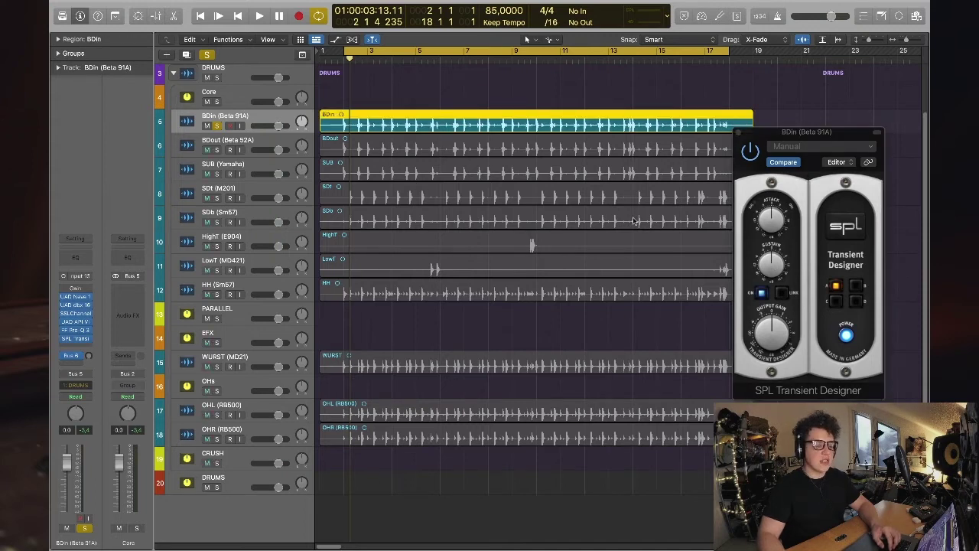
key("space")
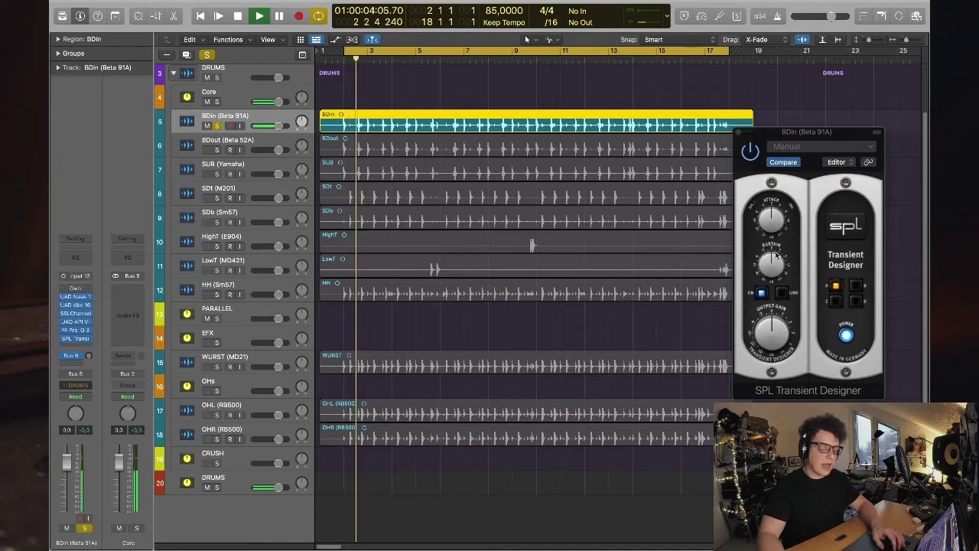
left_click_drag(772, 263, 770, 271)
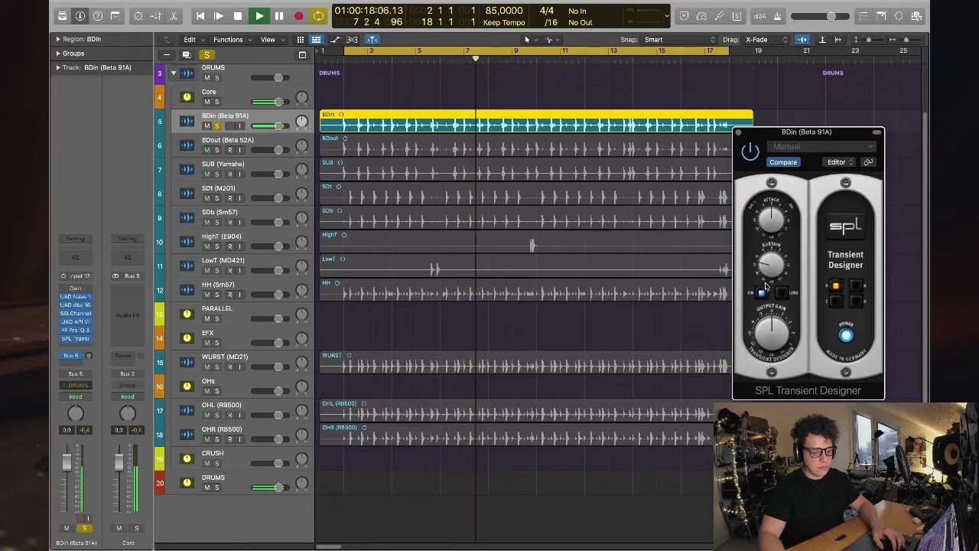
key("space")
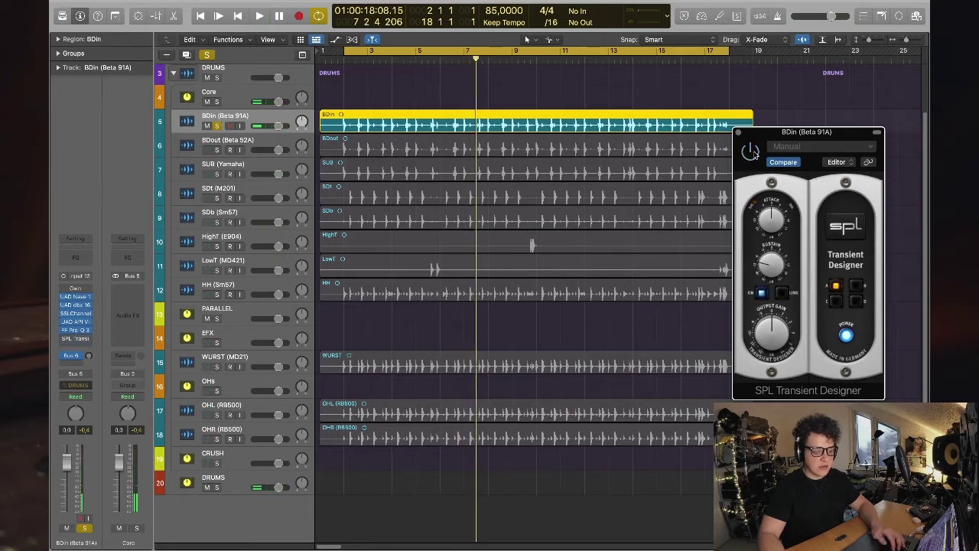
- Play the inside kick with the Transient Designer bypassed and again with it enabled to compare
key("space")
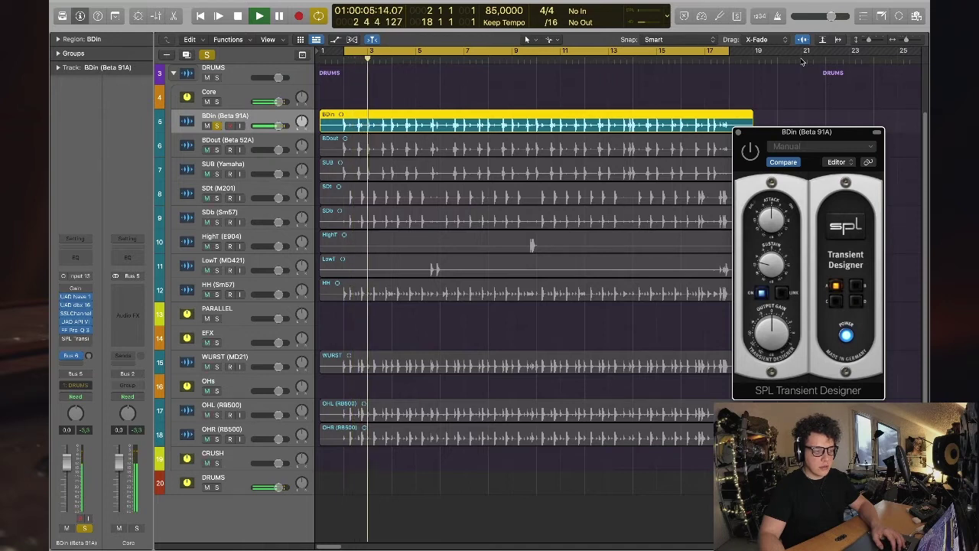
key("space")
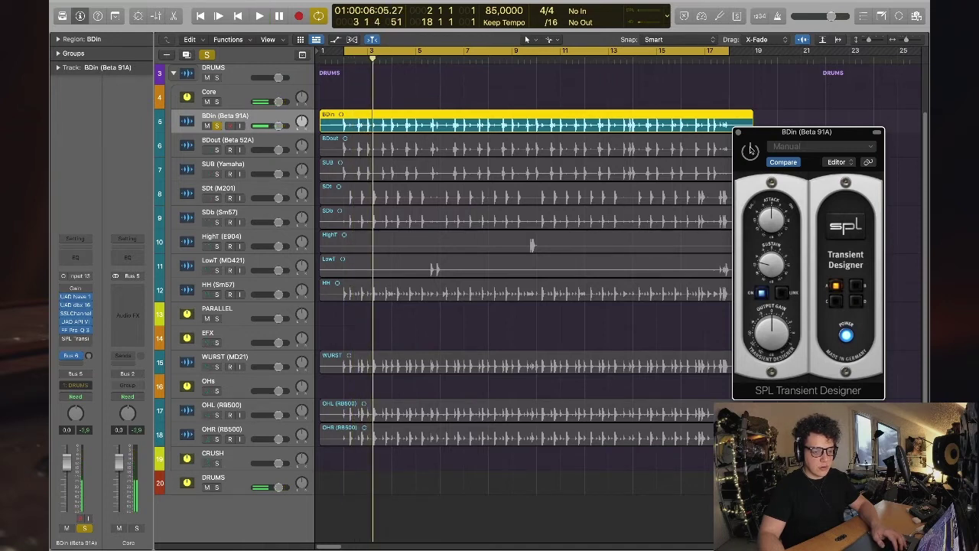
left_click(796, 76)
key("space")
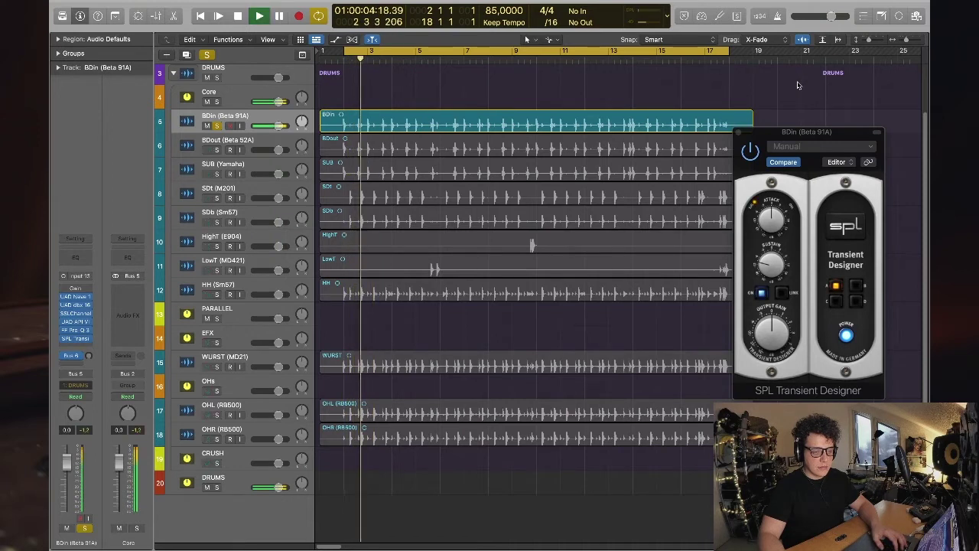
key("space")
- Ease the Transient Designer's Sustain cut back toward the centre and close the plug-in
left_click(771, 264)
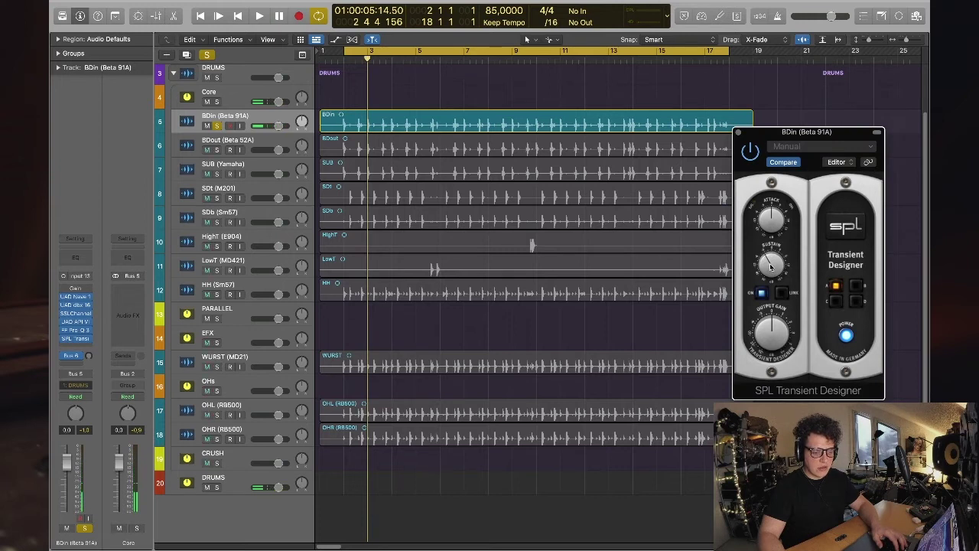
left_click(737, 134)
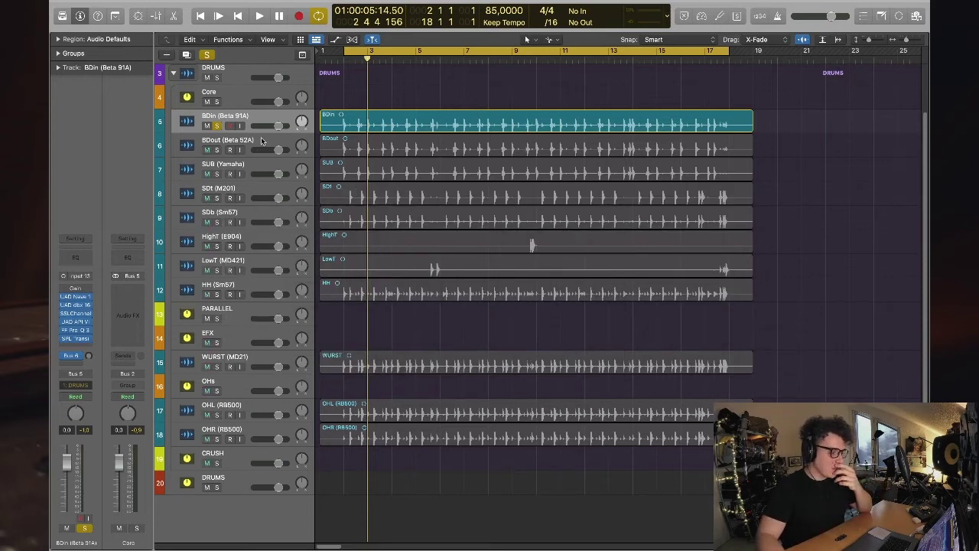
- Select the BDout track and switch the solo from BDin to BDout
left_click(222, 143)
left_click(217, 125)
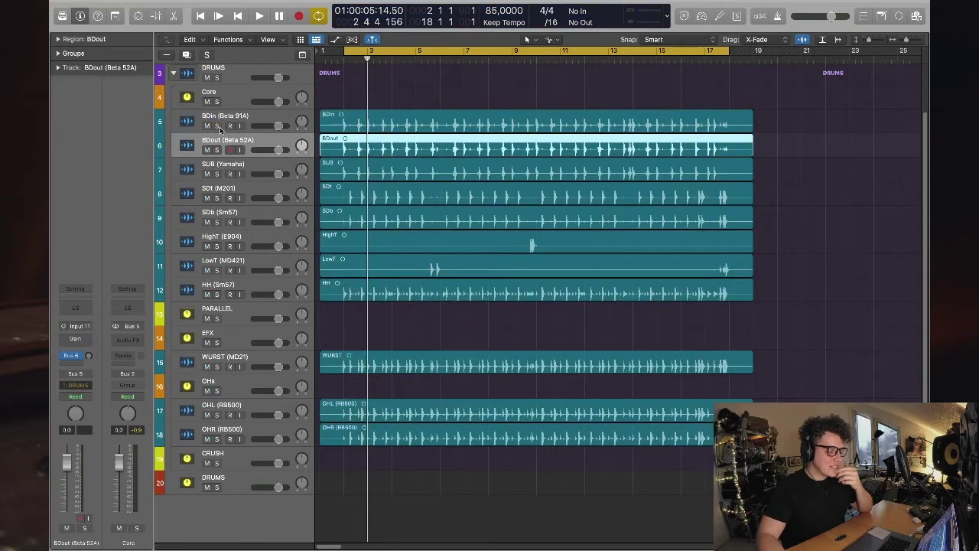
left_click(216, 150)
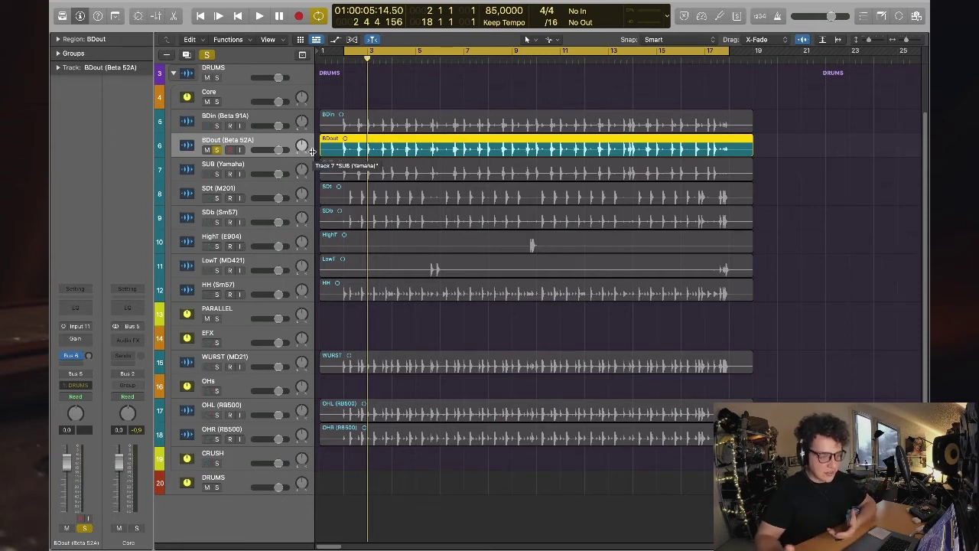
- Bypass all processing inserts on BDin, solo only that track, and play the raw inside kick
key("Up")
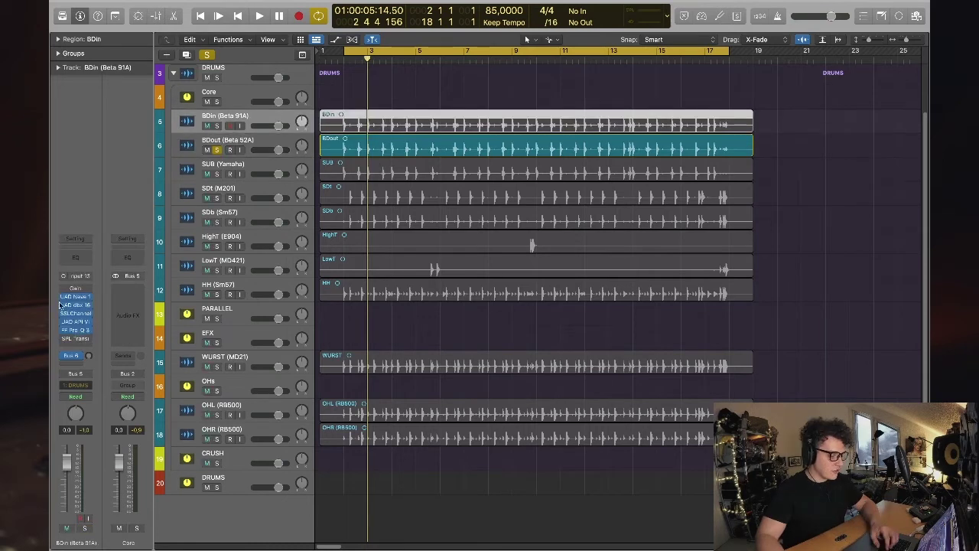
left_click(66, 295)
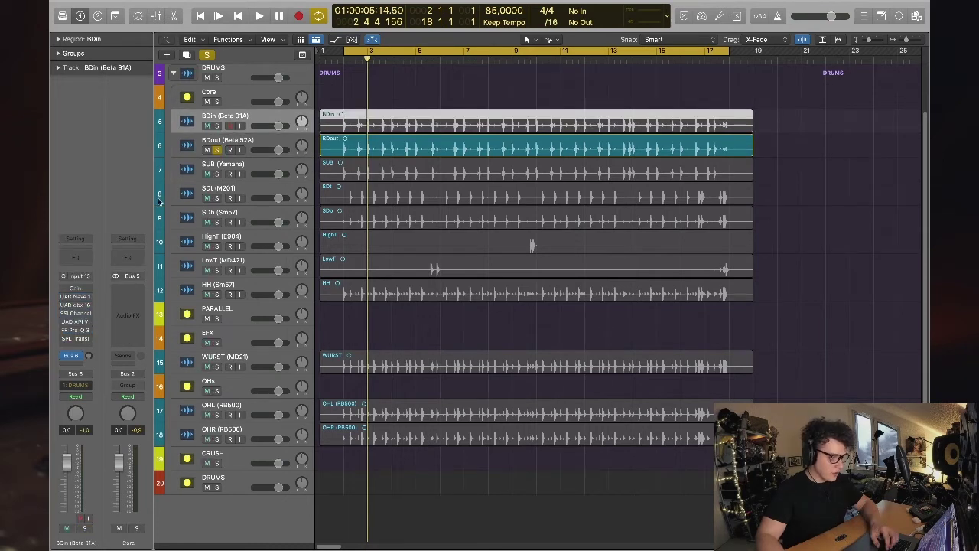
left_click(218, 125)
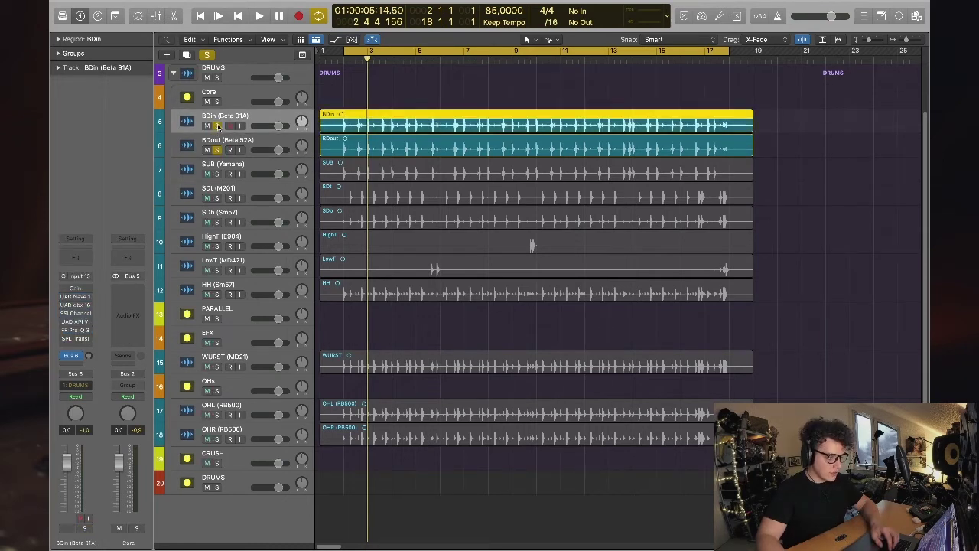
left_click(217, 151)
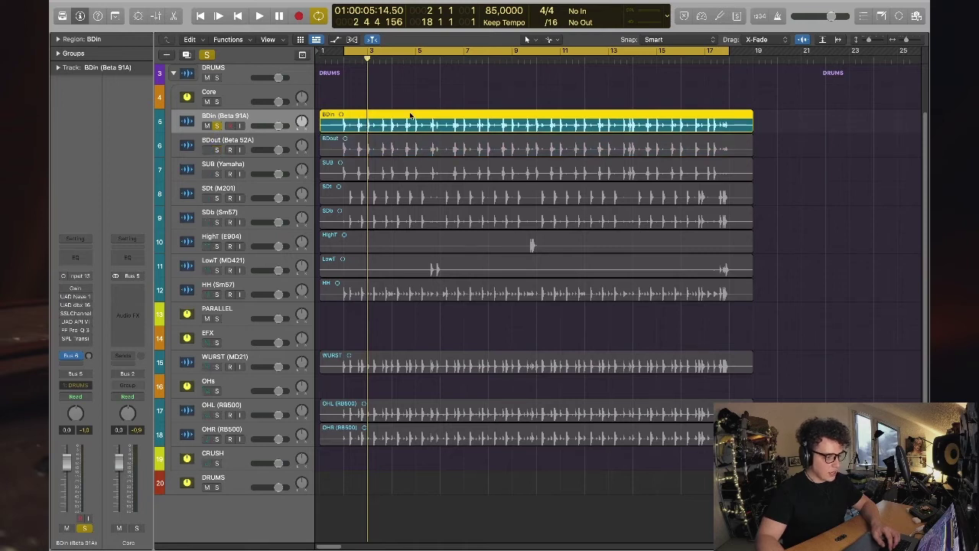
key("space")
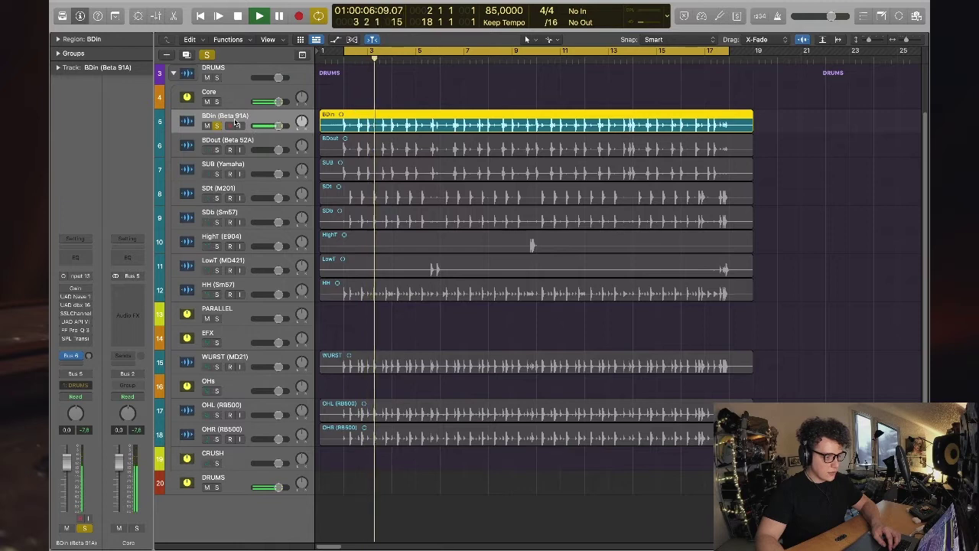
key("space")
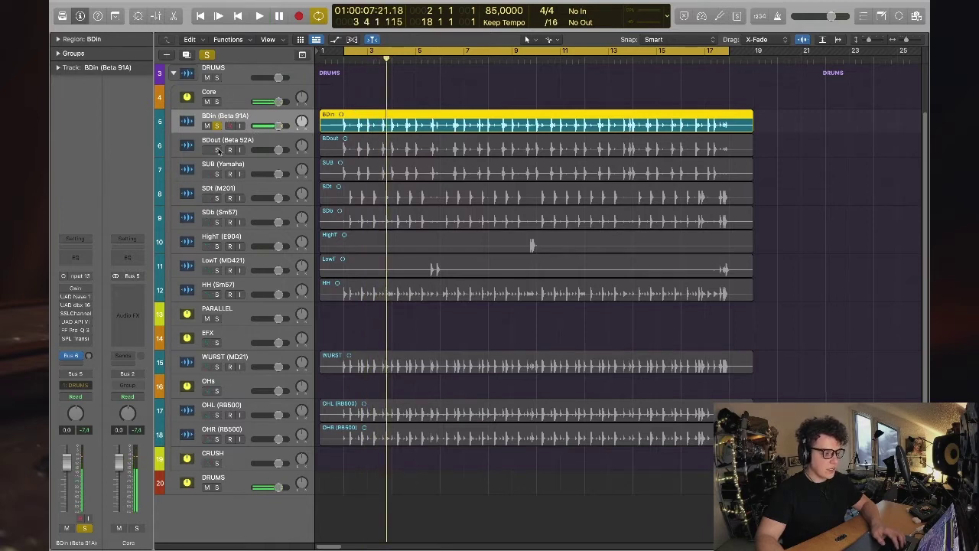
- Switch the solo to BDout and play the outside kick for comparison with the raw inside kick
left_click(217, 150)
key("space")
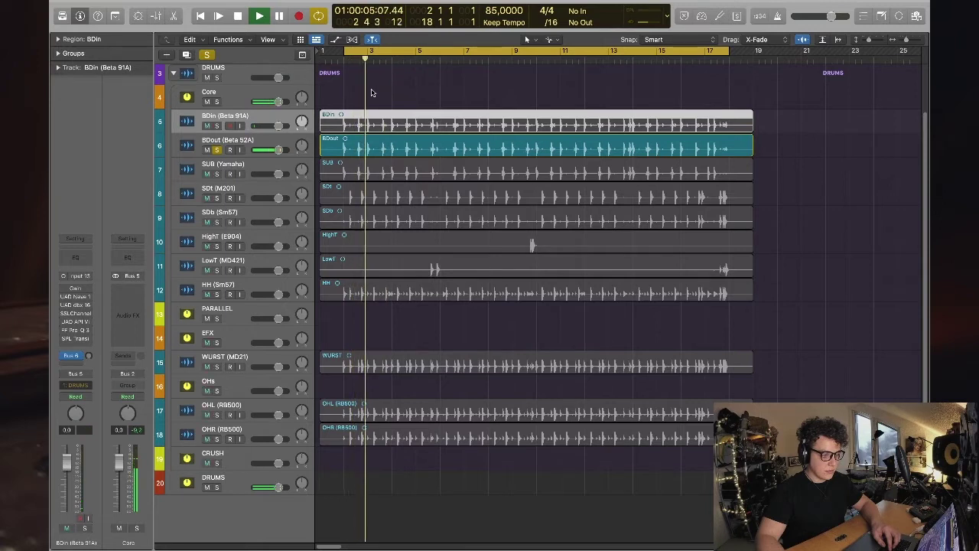
key("space")
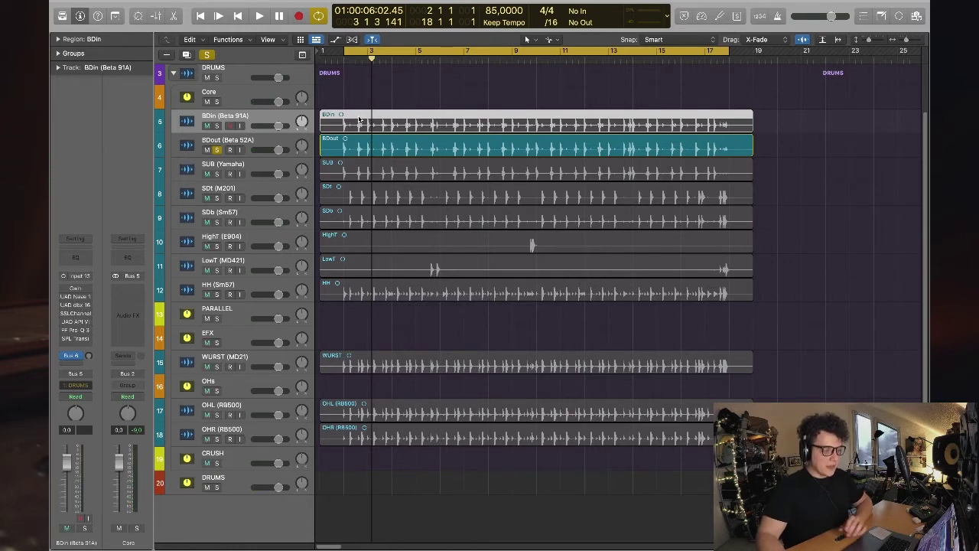
- Switch the solo back to BDin and re-enable its inserts from the Neve to the SPL Transient Designer
left_click(335, 98)
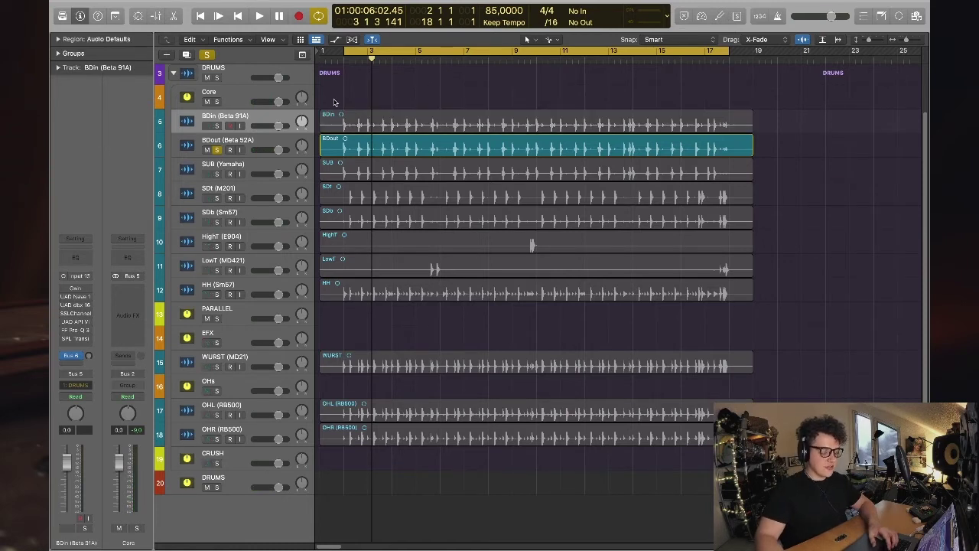
left_click(215, 150)
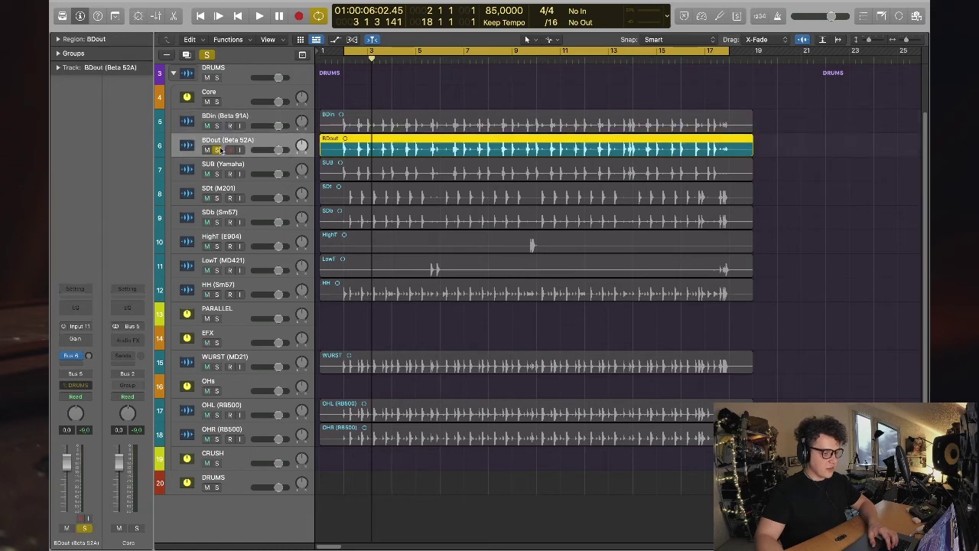
left_click(246, 119)
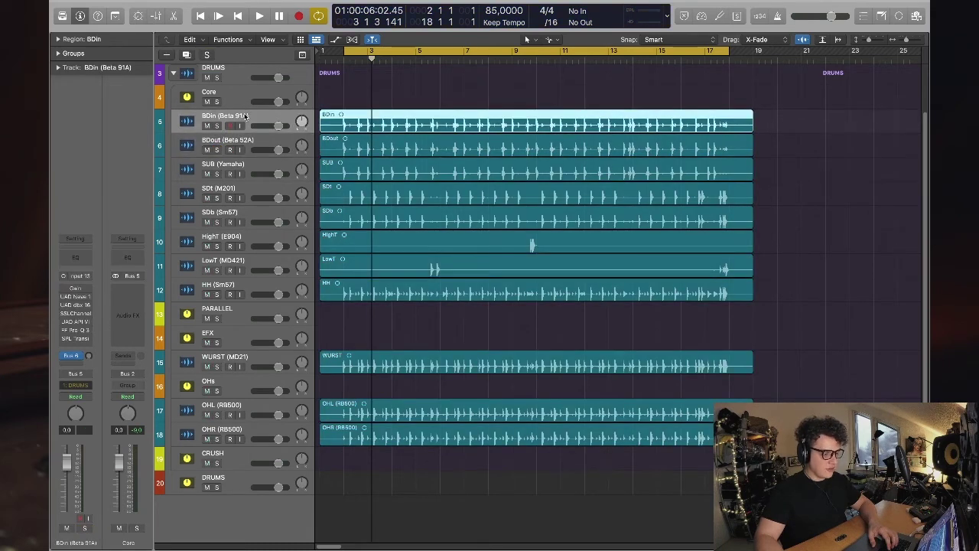
left_click(217, 125)
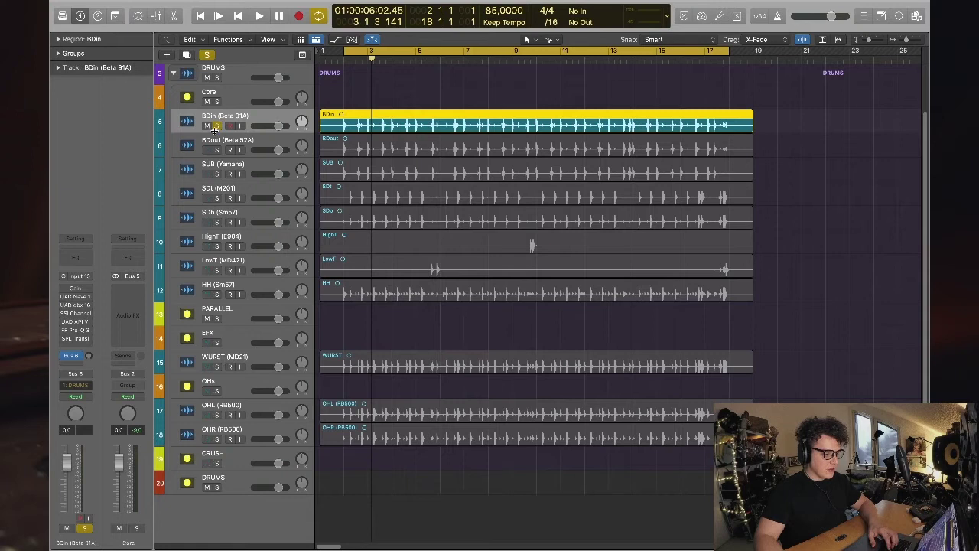
left_click_drag(63, 341, 62, 300)
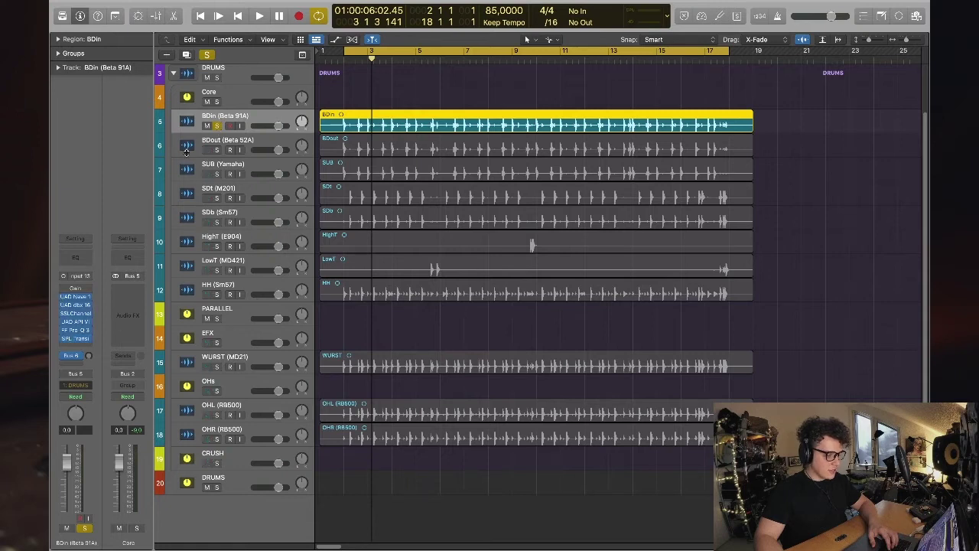
- Unsolo BDin, solo the BDout track, and play the outside kick briefly
left_click(217, 126)
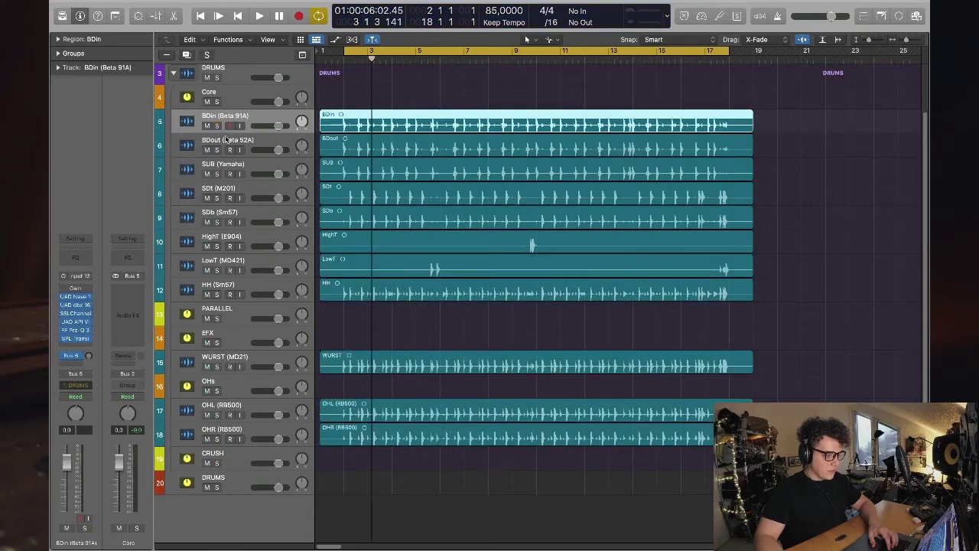
left_click(225, 140)
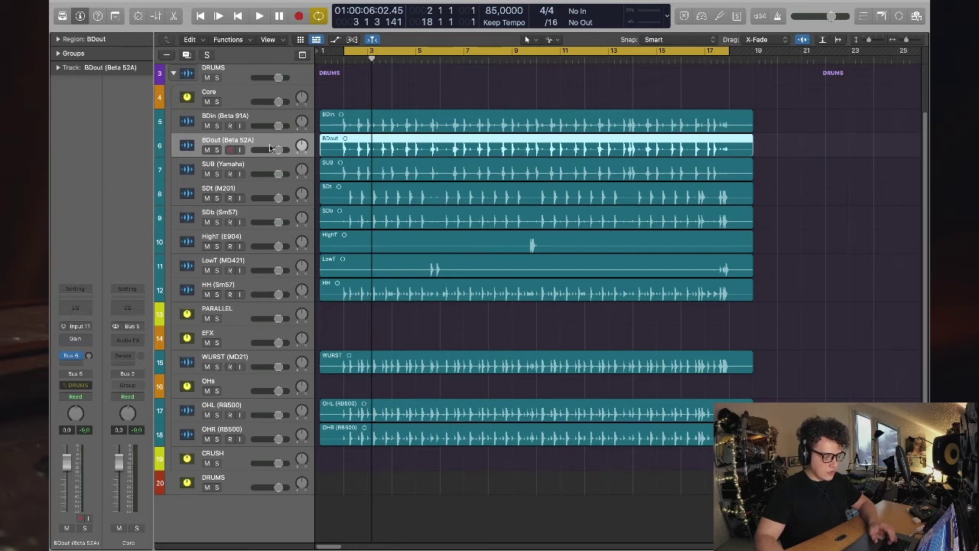
key("s")
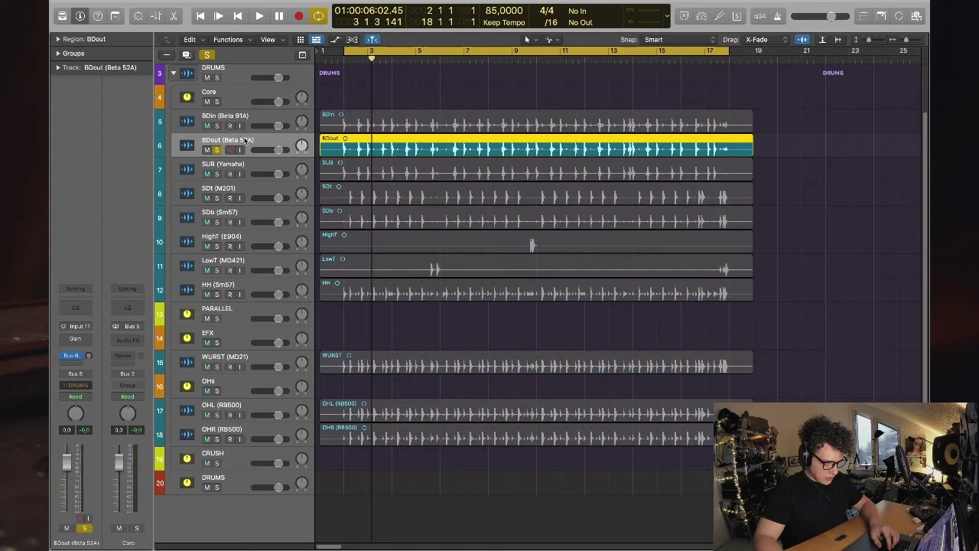
key("space")
key("space")
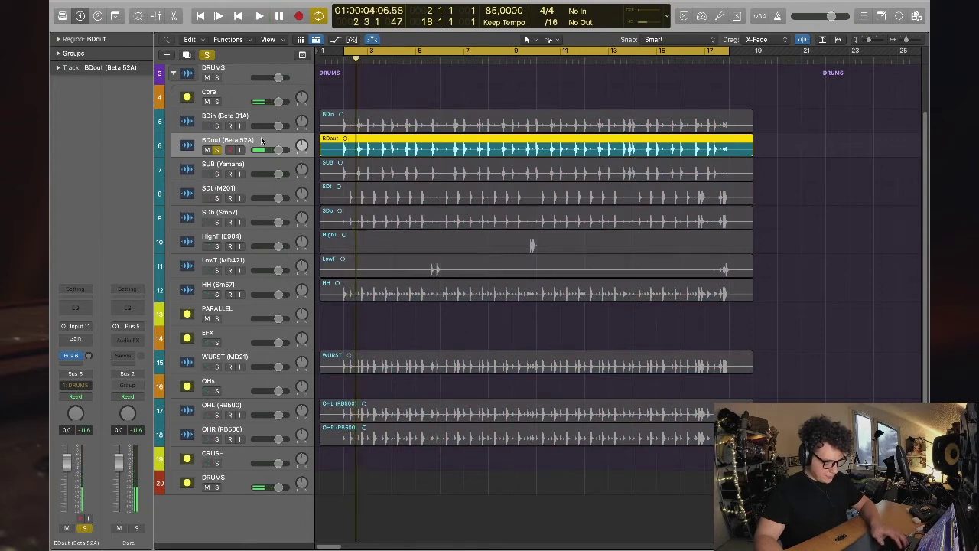
- Insert a mono UAD dbx 160 compressor after Gain on BDout and move its window away from the track headers
left_click(72, 348)
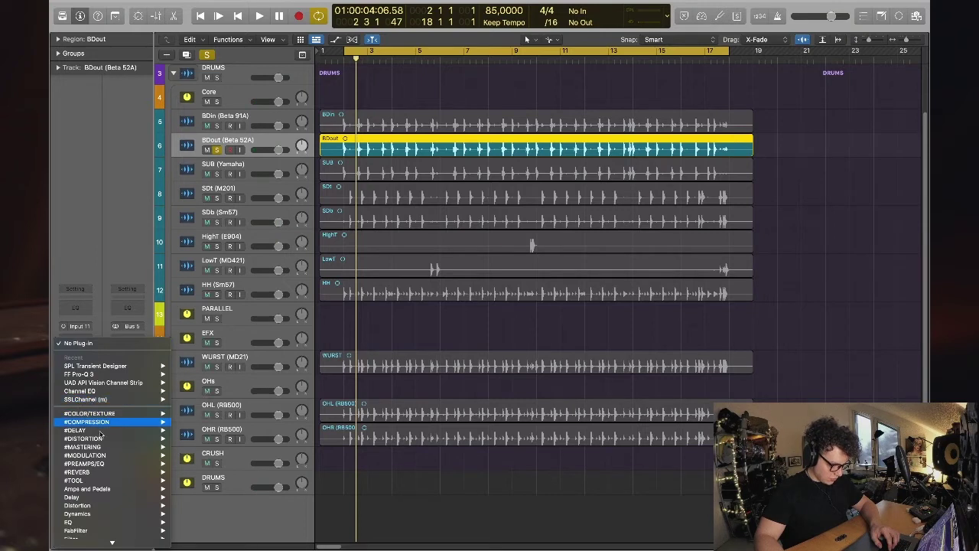
mouse_move(108, 424)
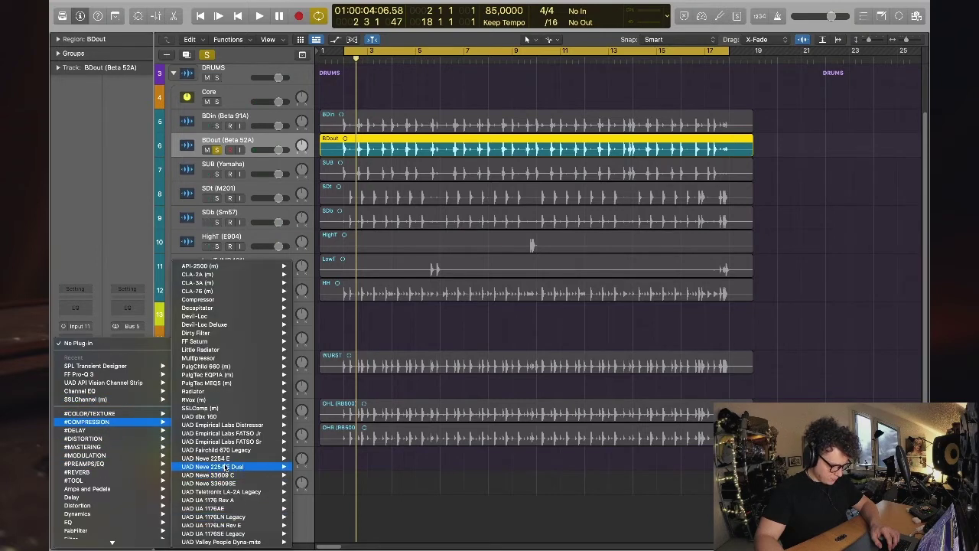
mouse_move(227, 467)
mouse_move(224, 417)
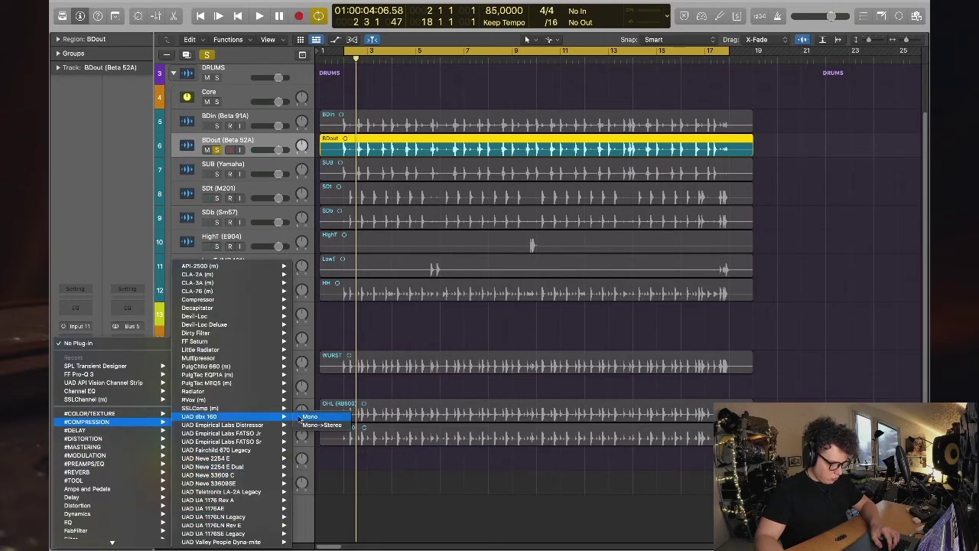
left_click(310, 416)
left_click_drag(494, 132, 834, 252)
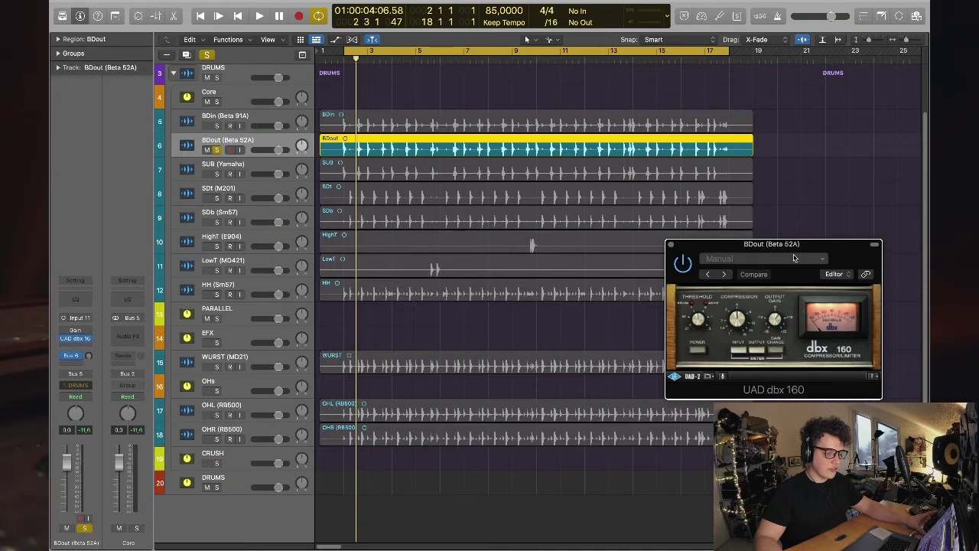
- Reposition the dbx 160 window over the lower regions, clear of the webcam picture, and adjust its threshold slightly
left_click_drag(845, 259, 855, 319)
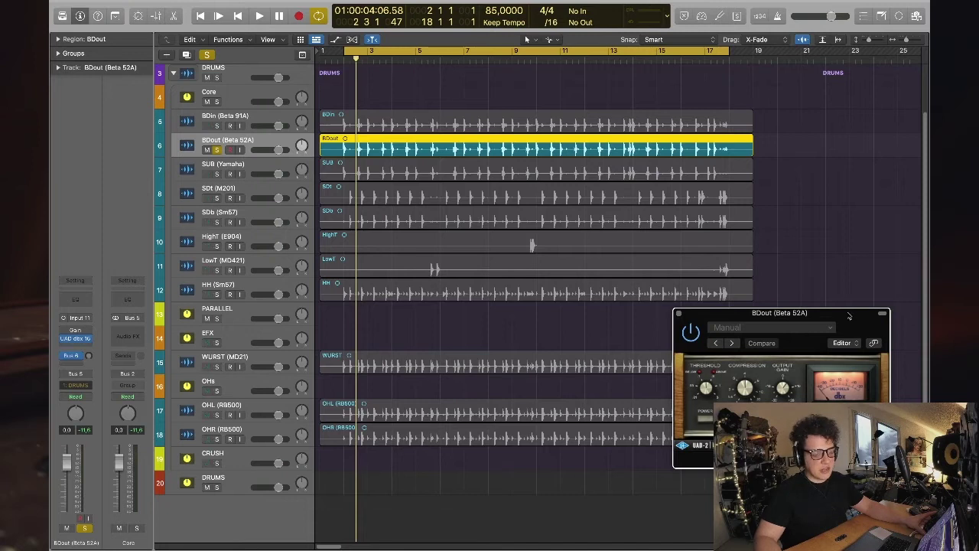
left_click(877, 230)
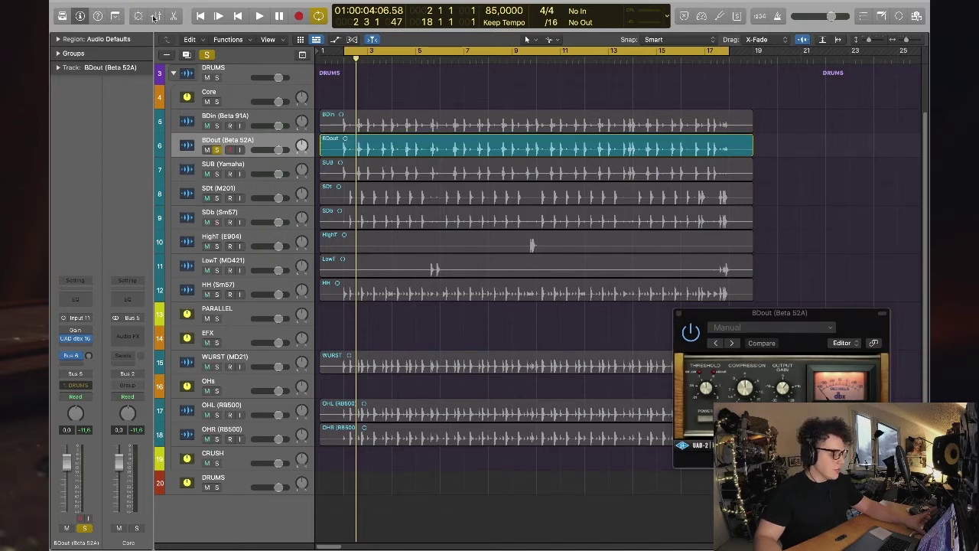
left_click_drag(851, 317, 510, 309)
left_click_drag(354, 380, 356, 371)
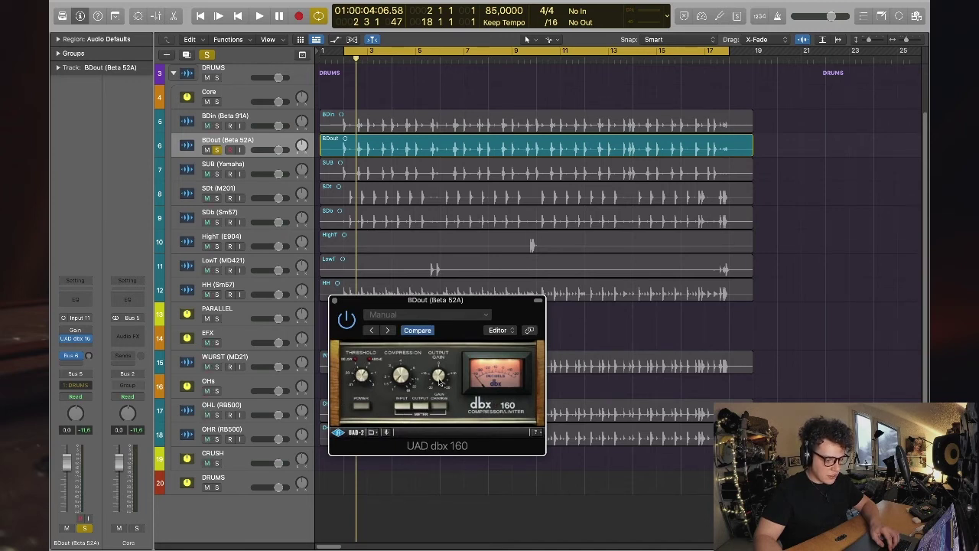
- Play the soloed outside kick and compare it with the dbx 160 active and bypassed, leaving the compressor enabled
key("space")
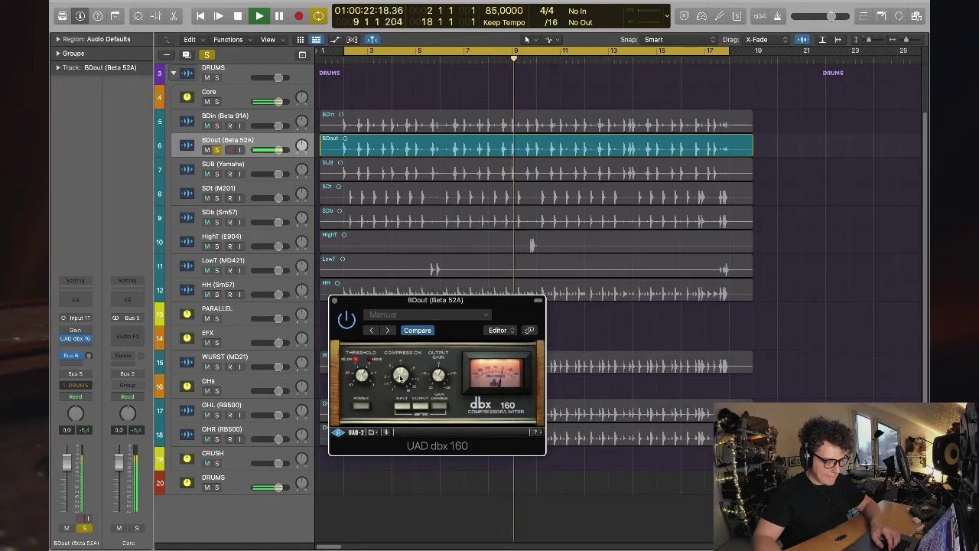
key("space")
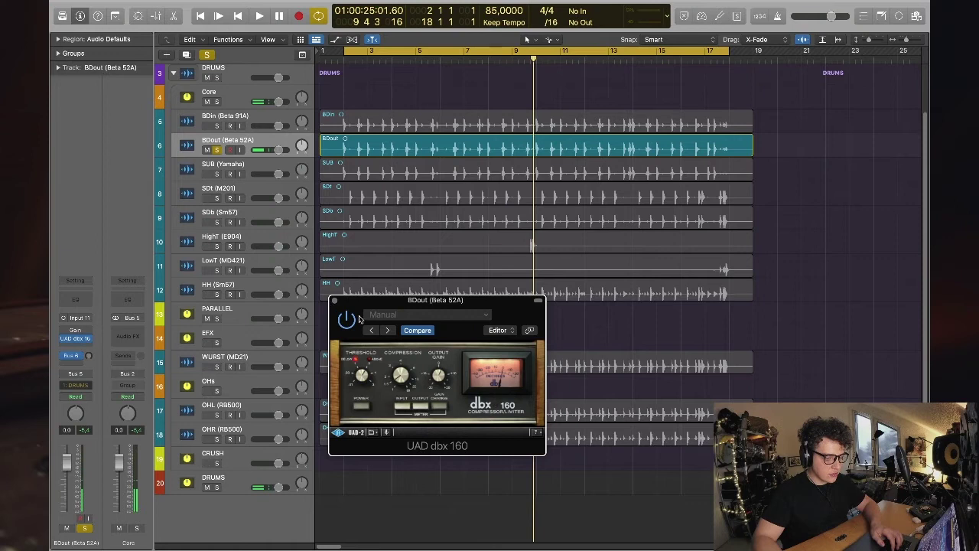
left_click(347, 319)
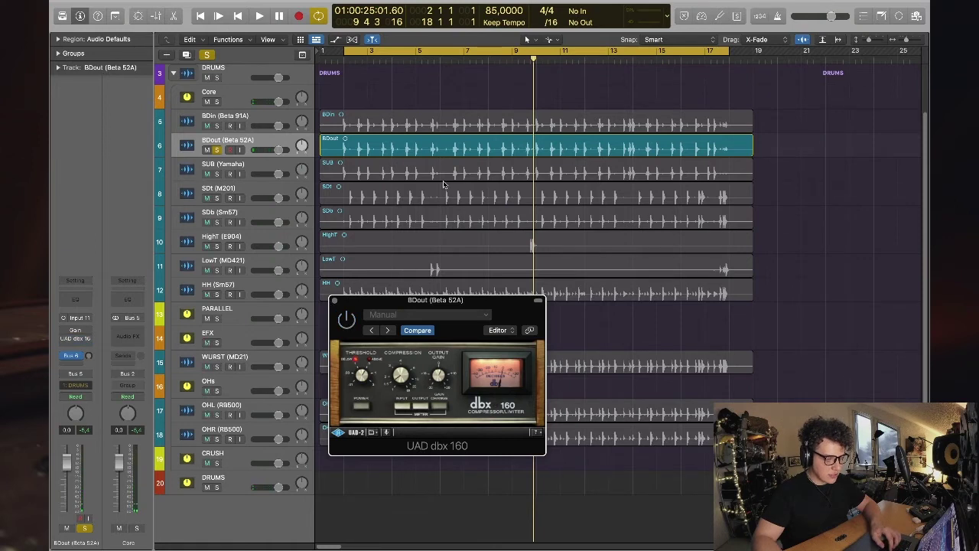
key("space")
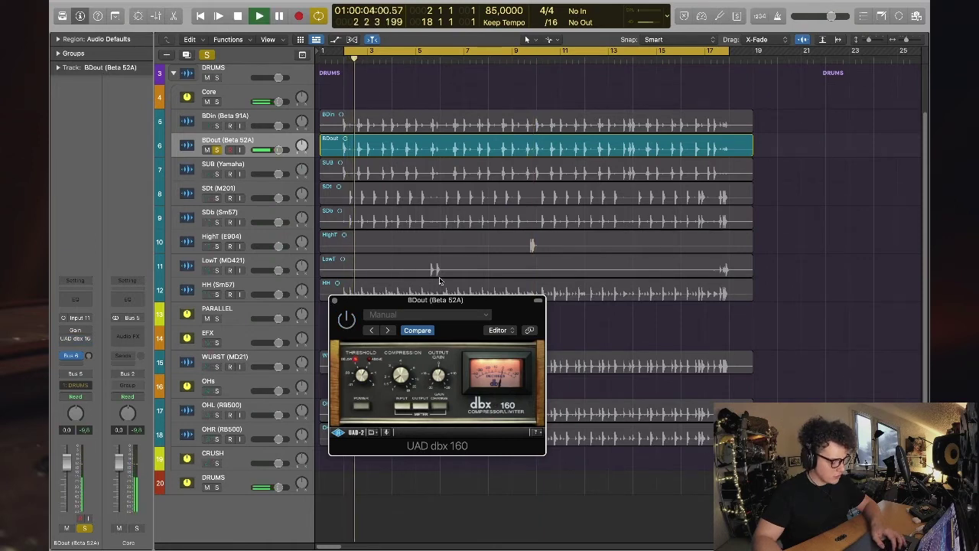
left_click(346, 322)
left_click(346, 321)
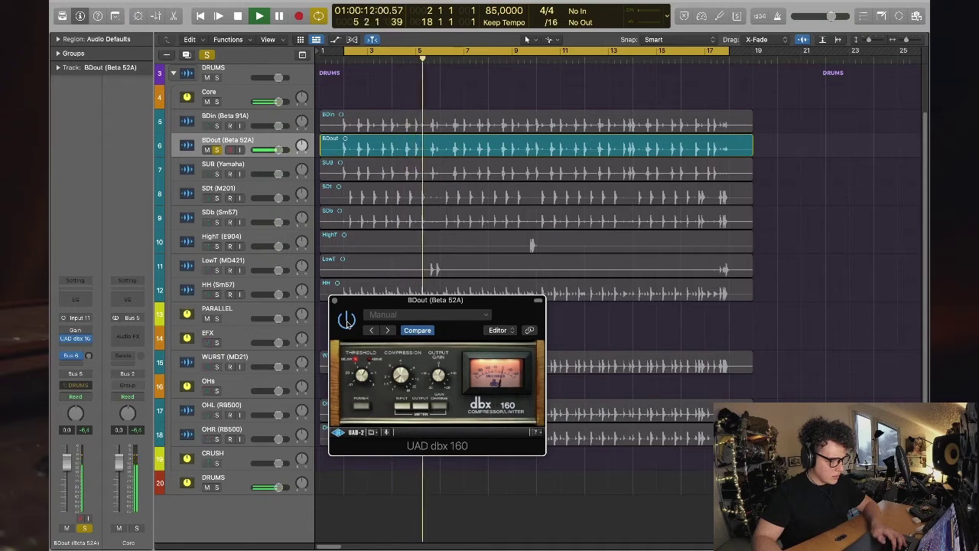
- Stop playback, close the dbx 160 window, and reselect the BDout track
key("space")
left_click(334, 302)
left_click(423, 187)
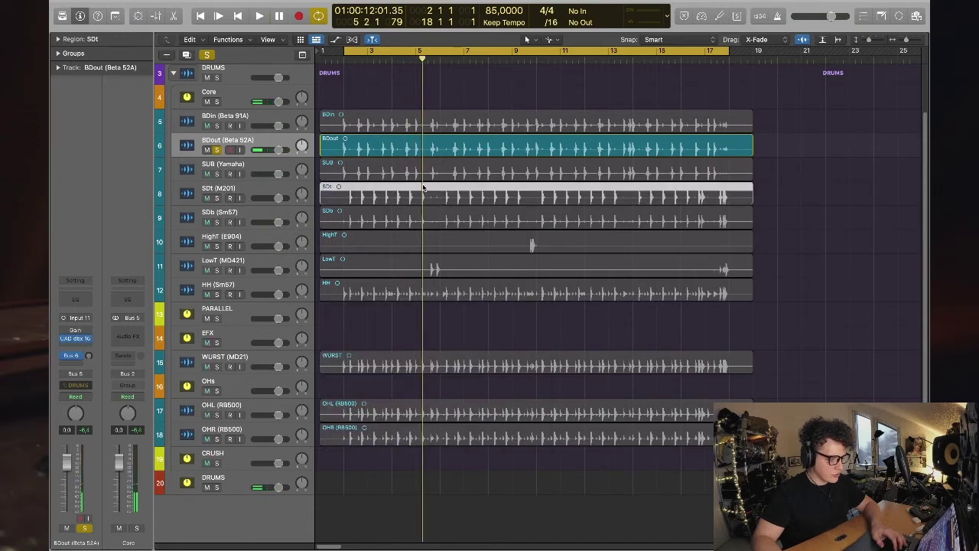
left_click(240, 140)
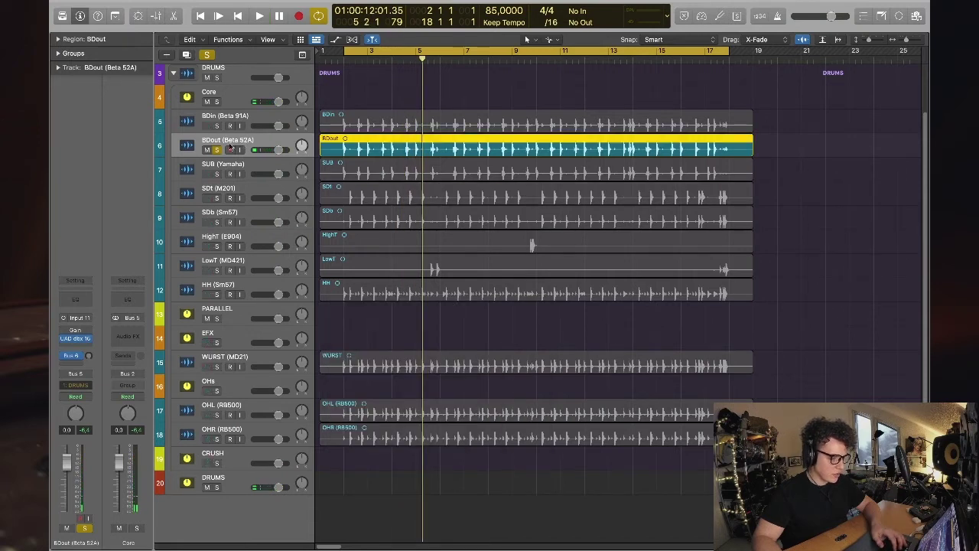
- Browse the plug-in choices for the BDout (Beta 52A) channel, including the custom categories and the full Waves Audio Units list
left_click(76, 347)
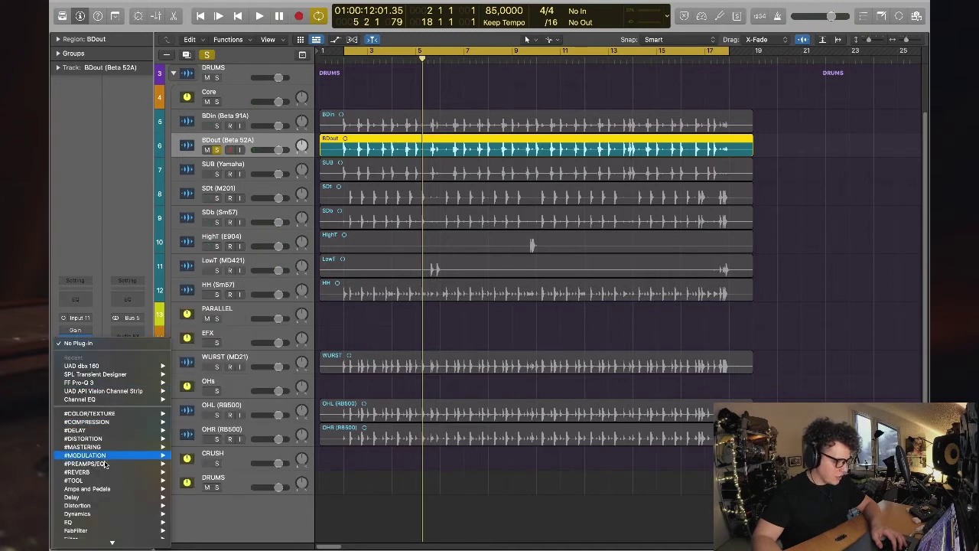
mouse_move(102, 465)
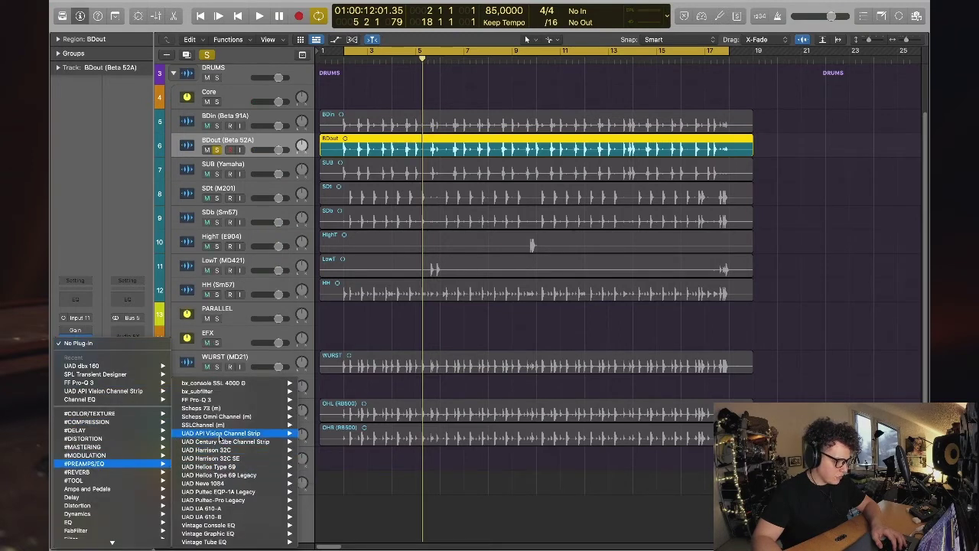
mouse_move(261, 426)
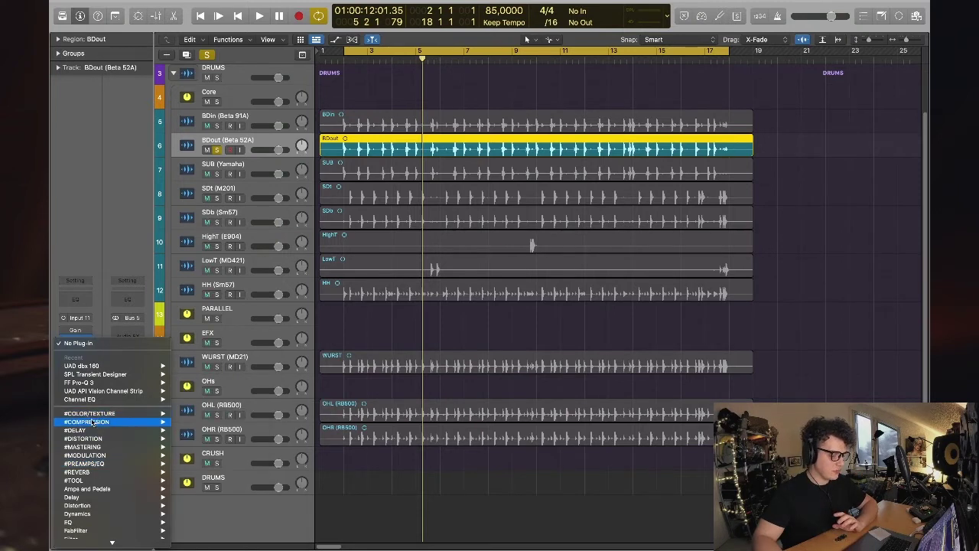
mouse_move(86, 418)
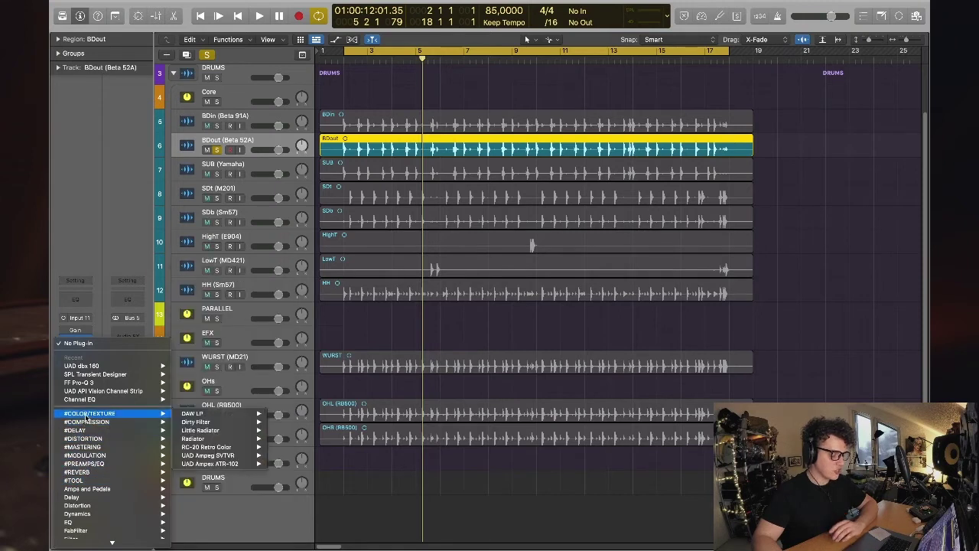
scroll(89, 417, "down", 3)
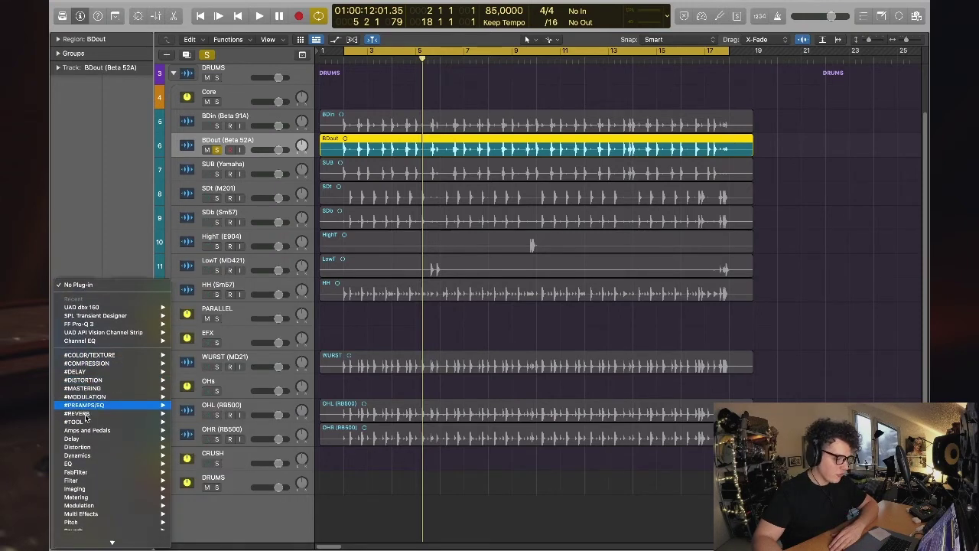
mouse_move(96, 397)
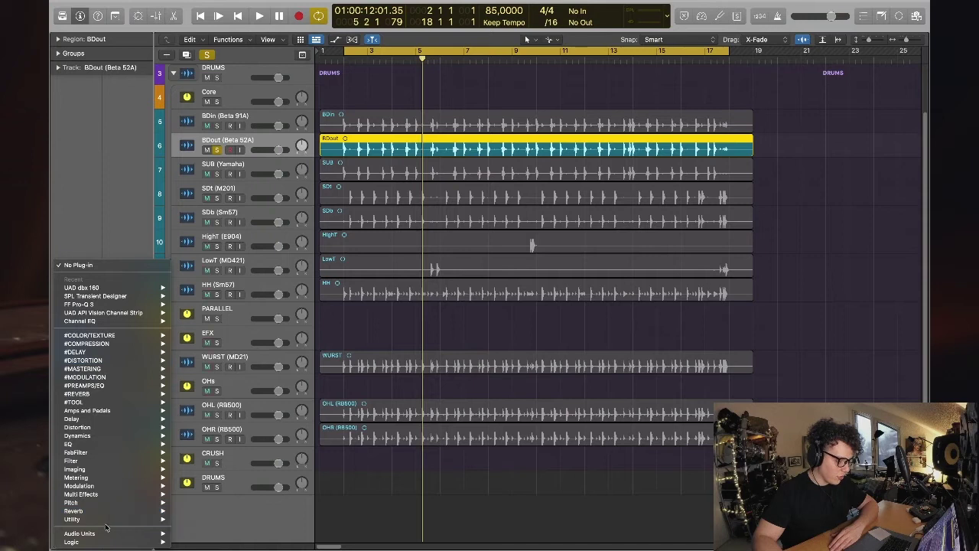
mouse_move(106, 534)
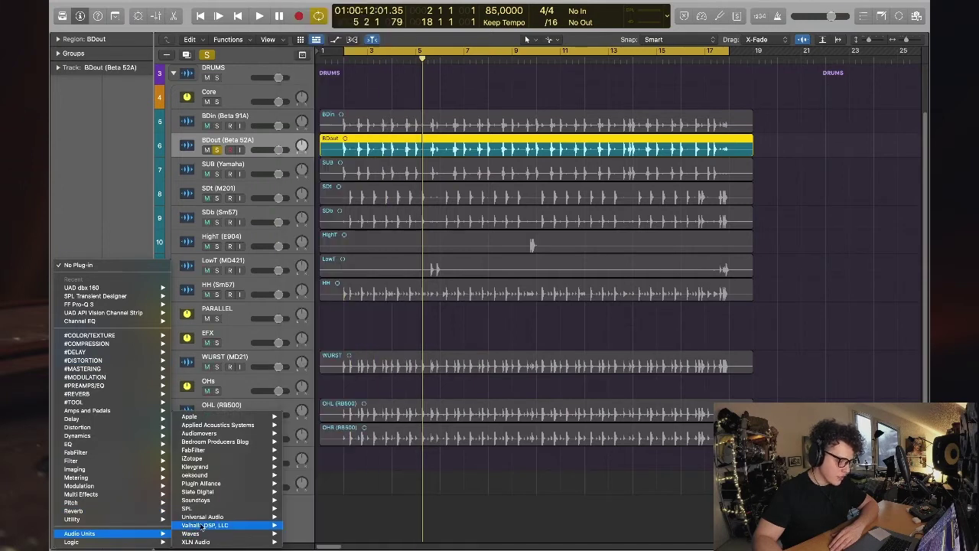
mouse_move(229, 534)
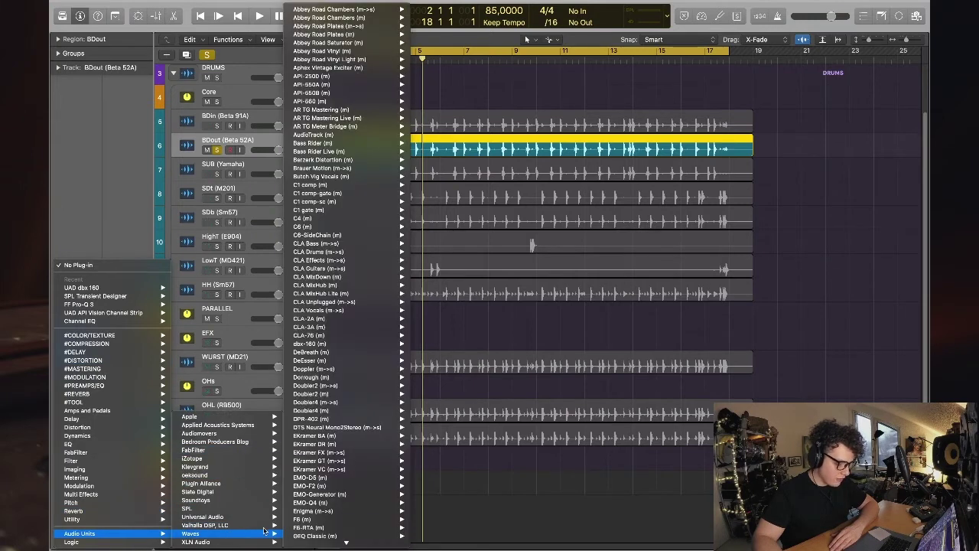
scroll(373, 303, "down", 15)
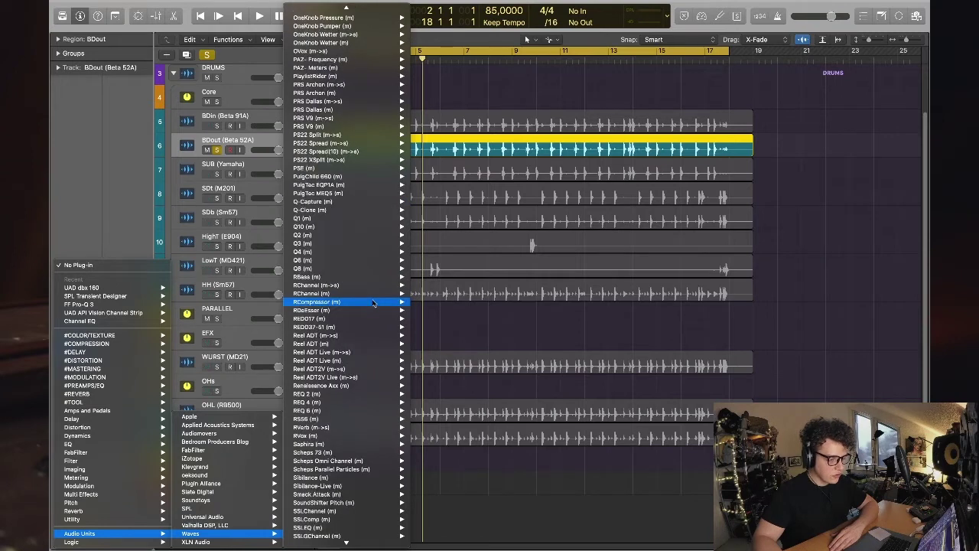
left_click(488, 318)
left_click(372, 86)
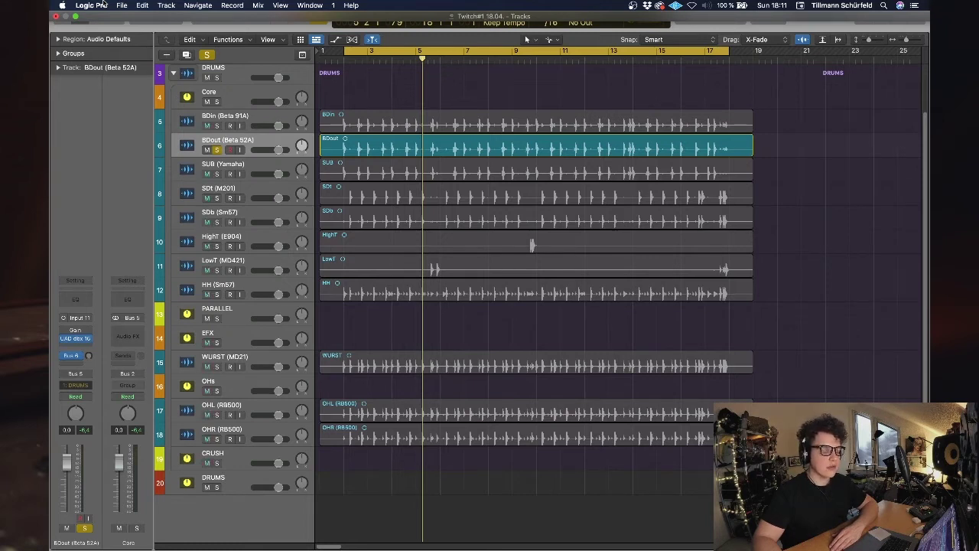
- Review the plug-in categories and manufacturers in the Plug-in Manager, and close it
left_click(91, 6)
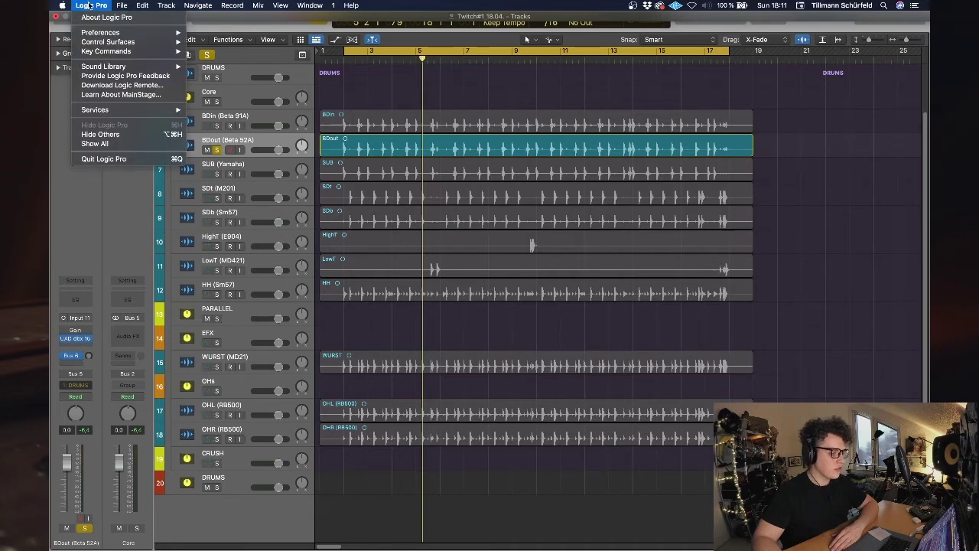
mouse_move(101, 33)
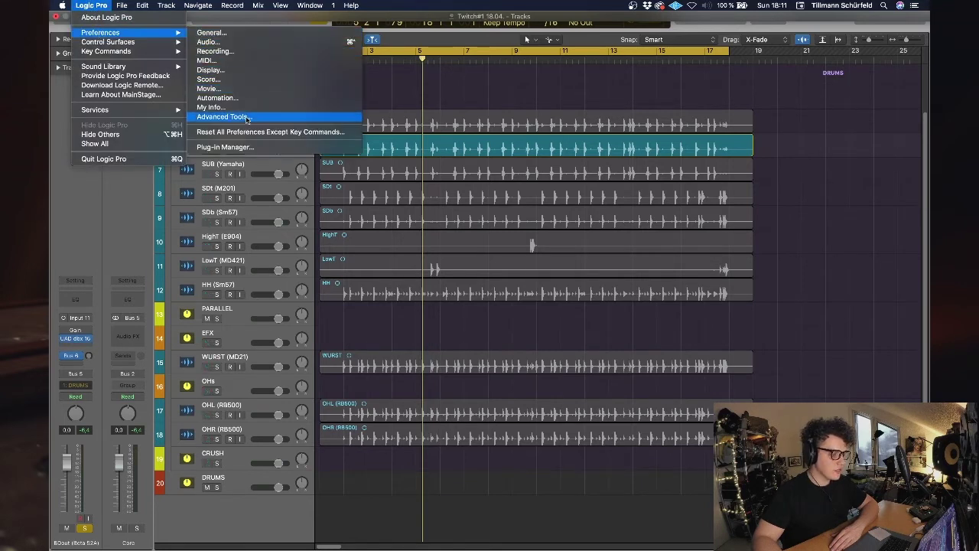
left_click(230, 146)
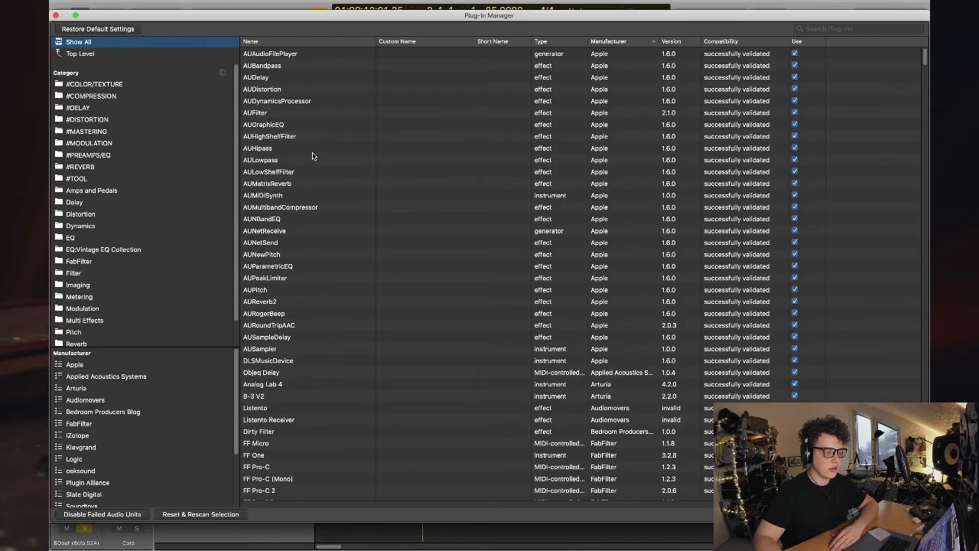
scroll(145, 245, "down", 1)
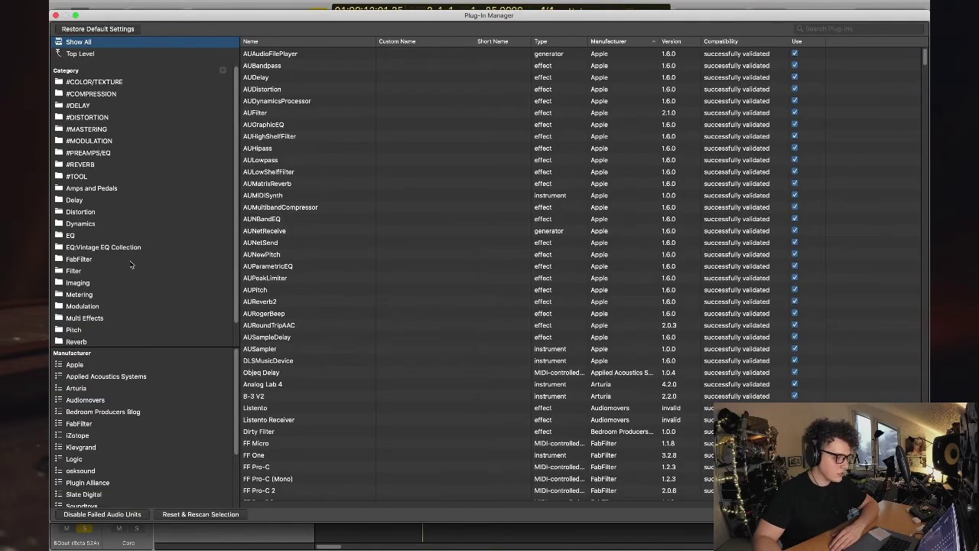
scroll(132, 265, "down", 1)
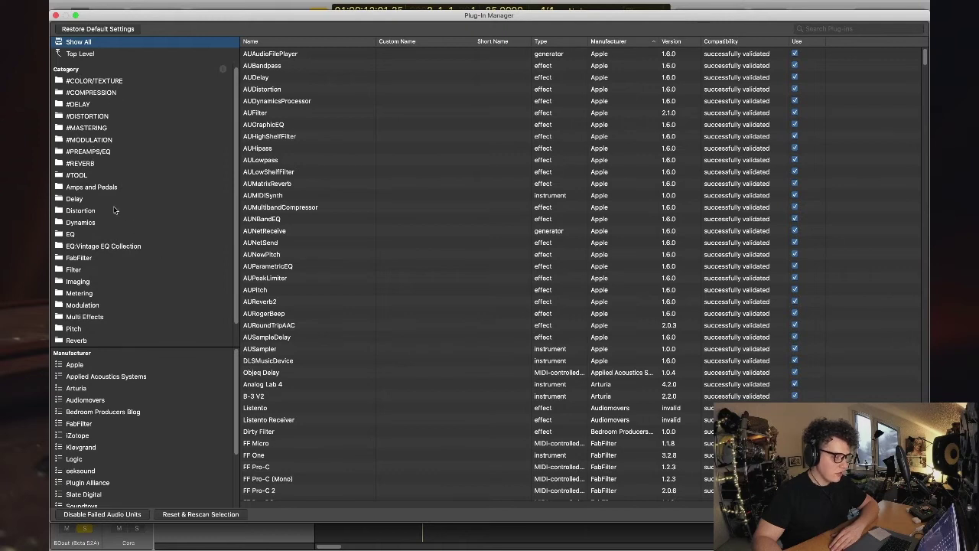
left_click_drag(101, 17, 101, 42)
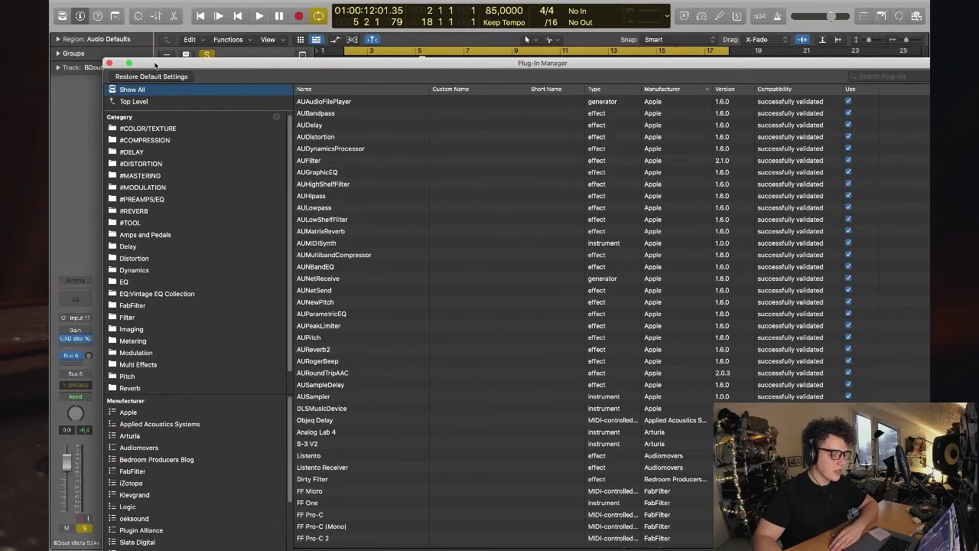
key("super+w")
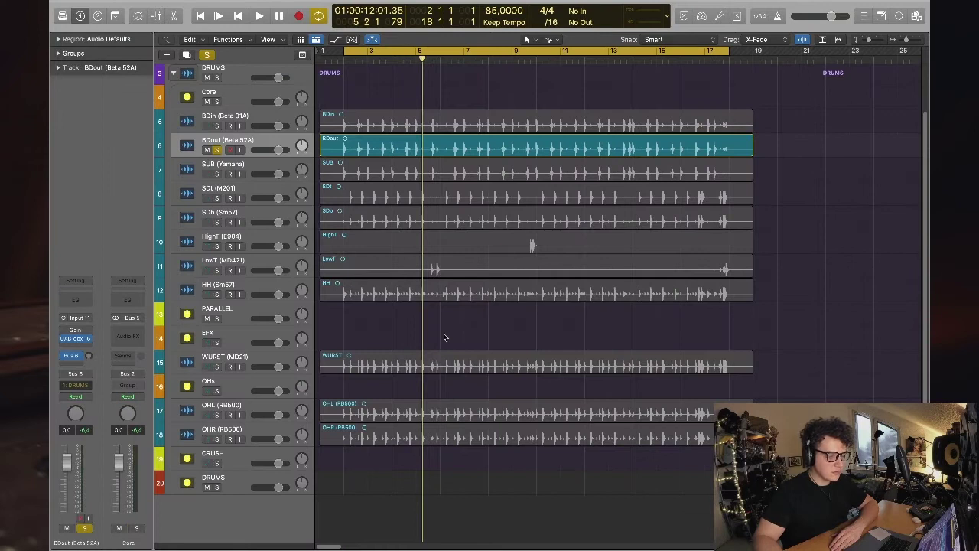
- Insert a mono SSLChannel (m) from the #PREAMPS/EQ category after the UAD dbx 160 on the BDout (Beta 52A) channel
left_click(270, 141)
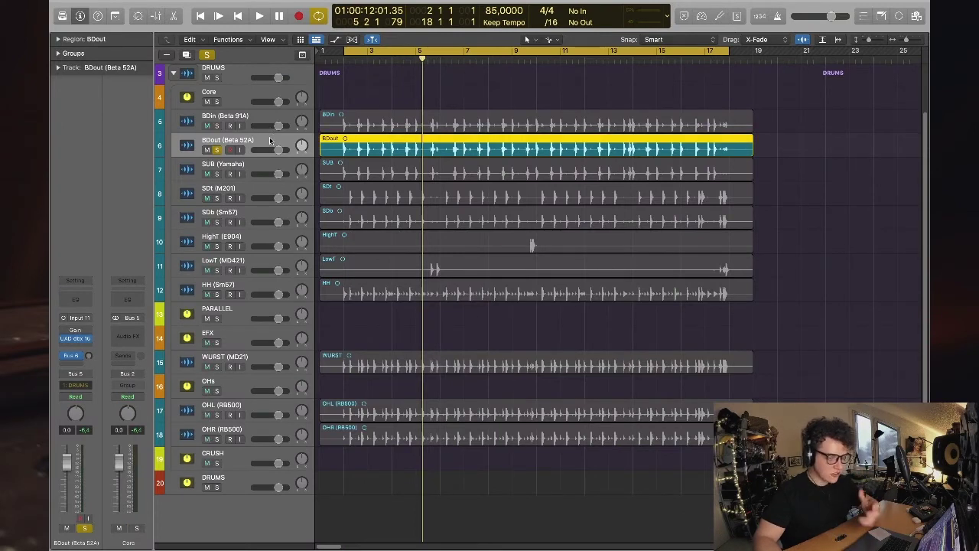
left_click(362, 77)
left_click(266, 139)
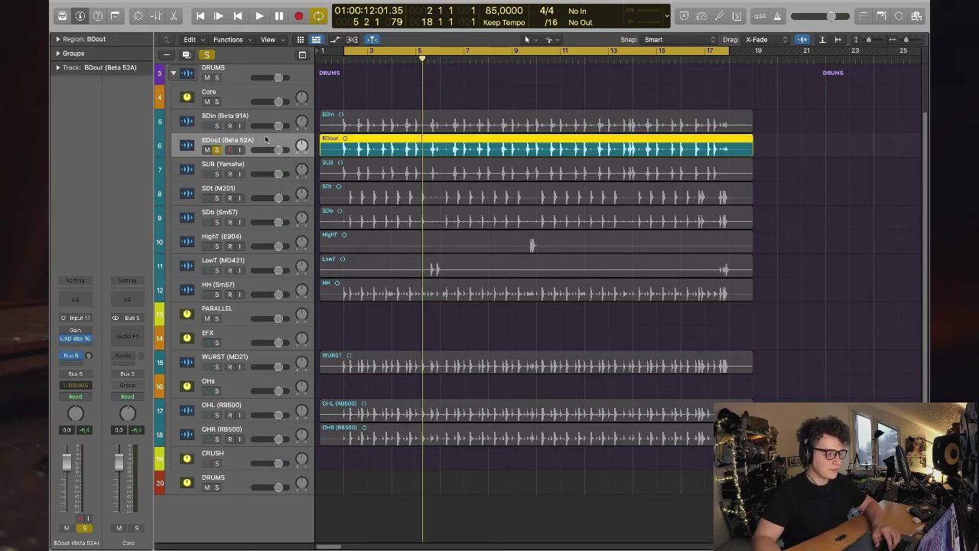
left_click(75, 343)
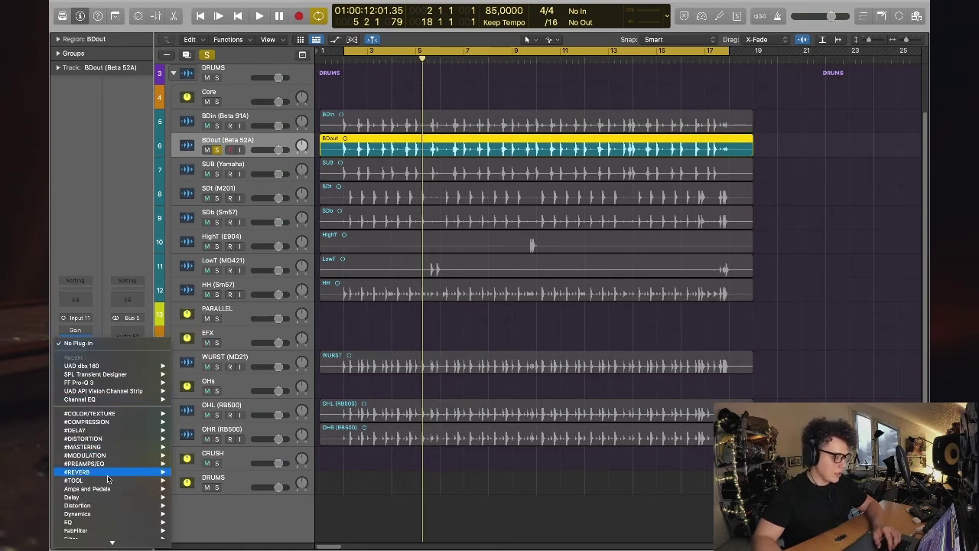
mouse_move(110, 466)
mouse_move(203, 468)
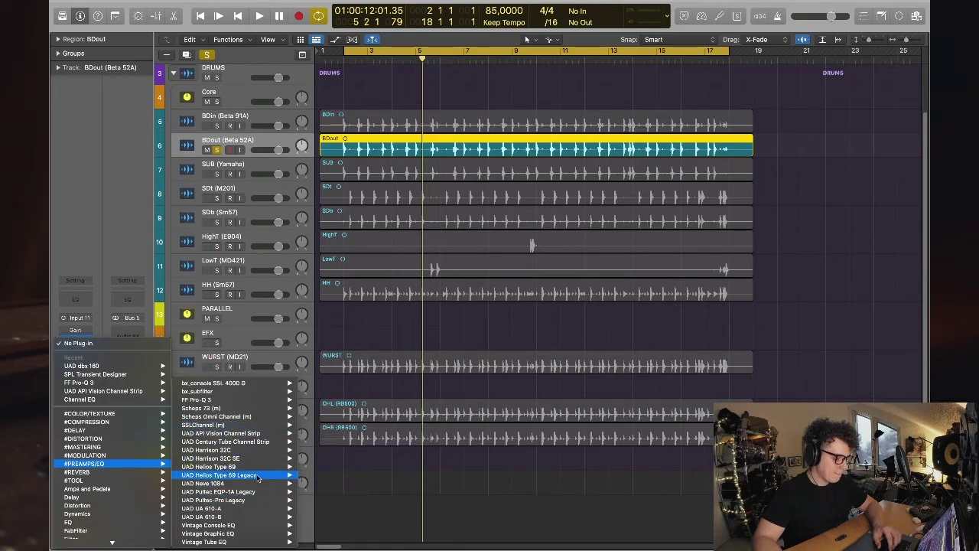
mouse_move(254, 436)
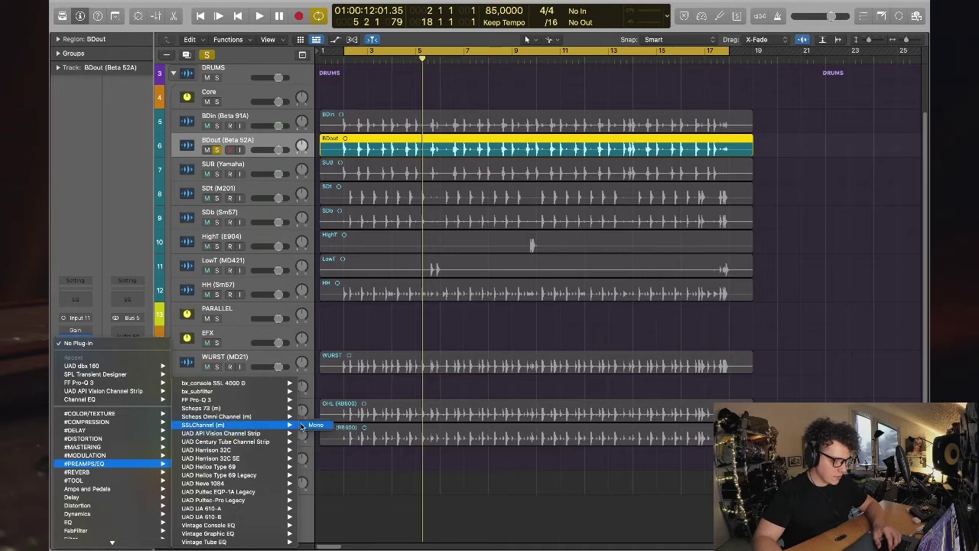
left_click(315, 426)
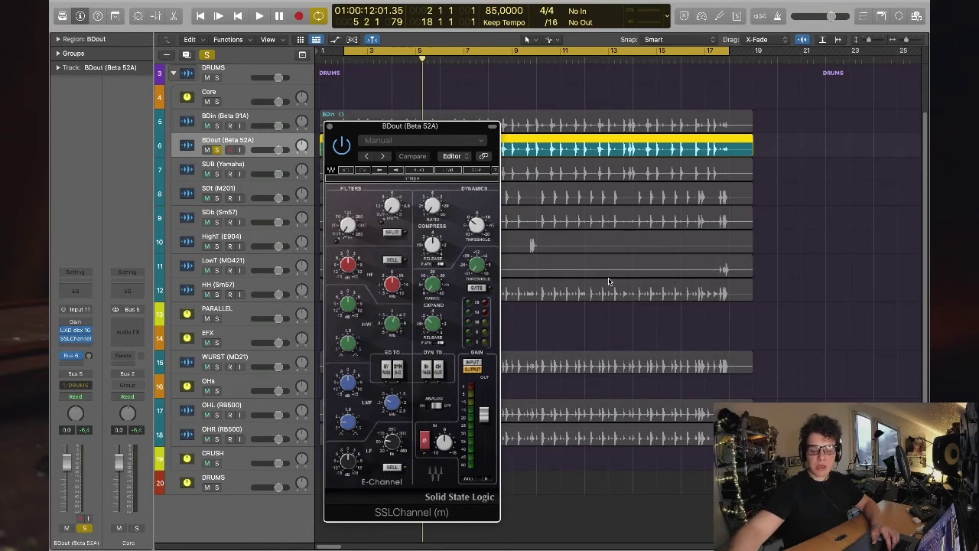
- Move the SSLChannel window clear of the track headers and engage its low-pass filter while the soloed BDout track plays
left_click_drag(411, 135, 665, 131)
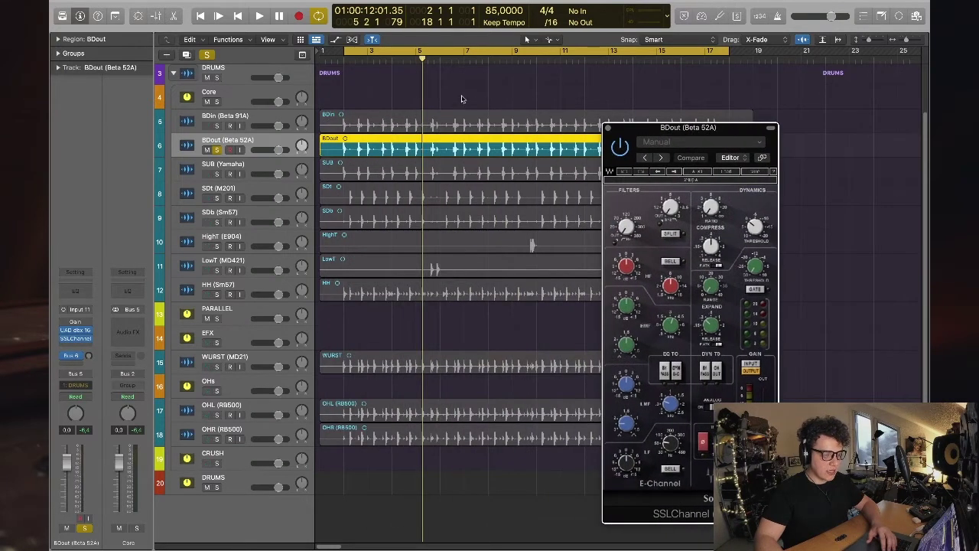
left_click(462, 98)
key("space")
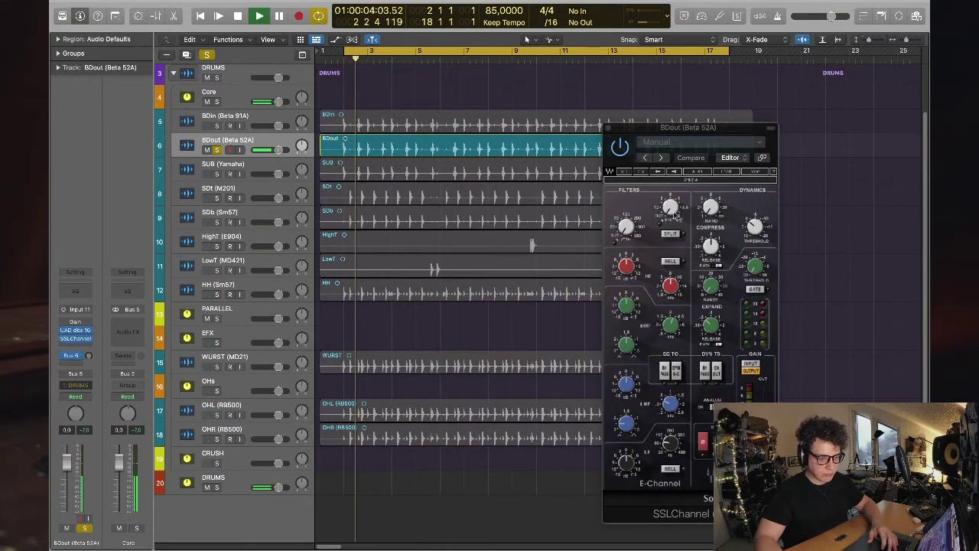
left_click_drag(675, 216, 671, 206)
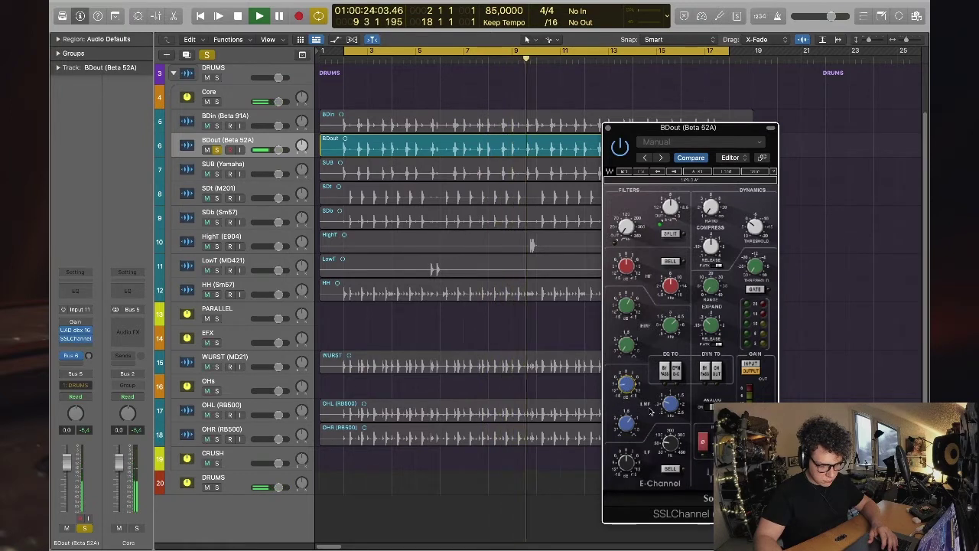
- Boost the LF band of the SSLChannel EQ, switch that band to bell shape, and audition the kick
key("space")
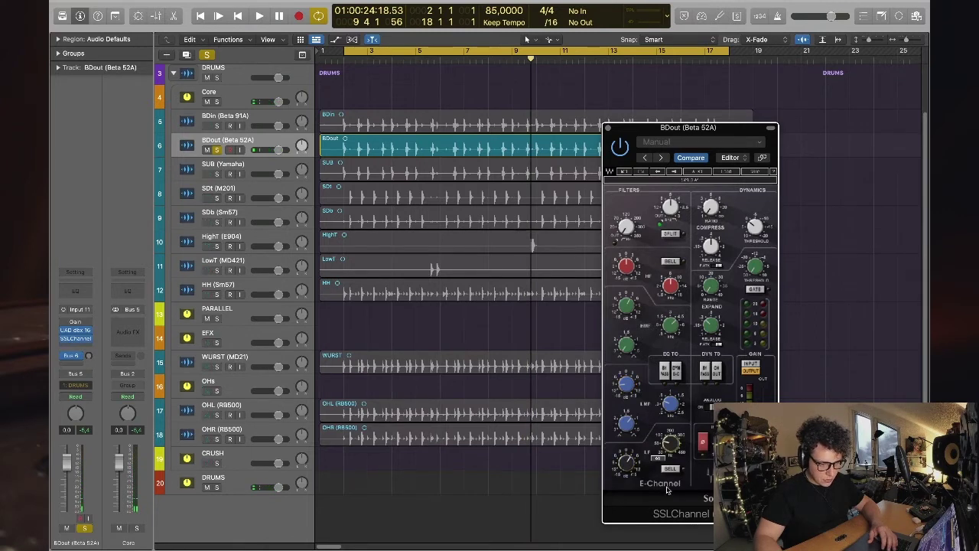
key("space")
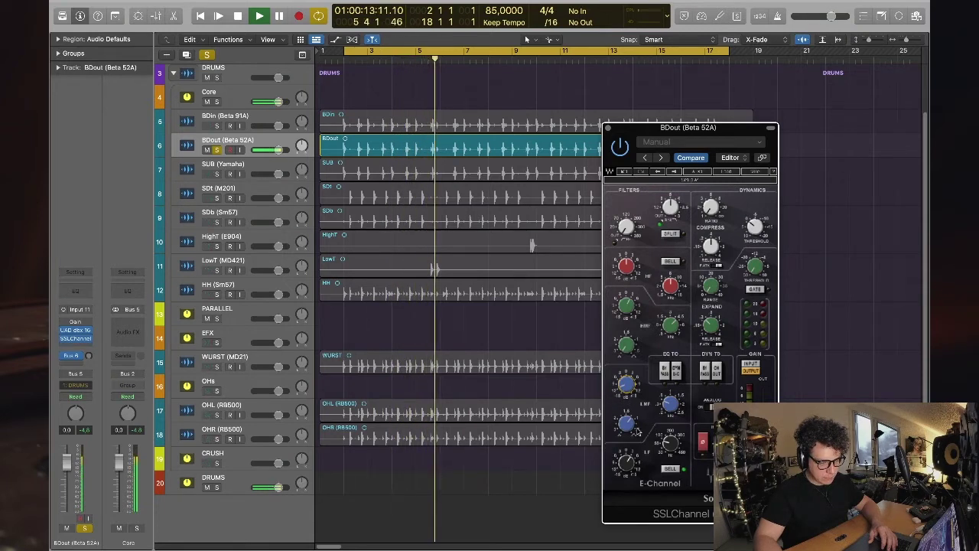
key("space")
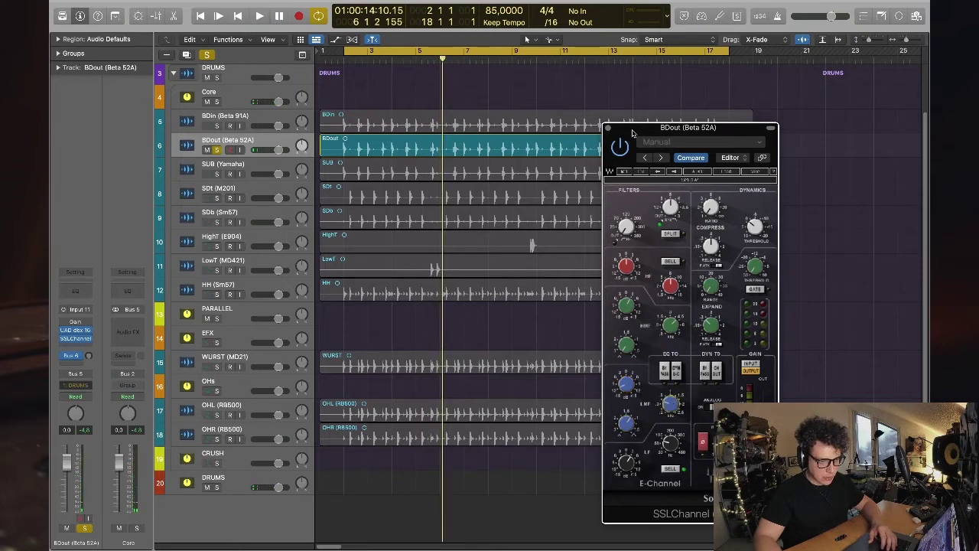
- Adjust the SSLChannel compressor's threshold, ratio and release during playback, and bypass the plug-in for comparison
key("space")
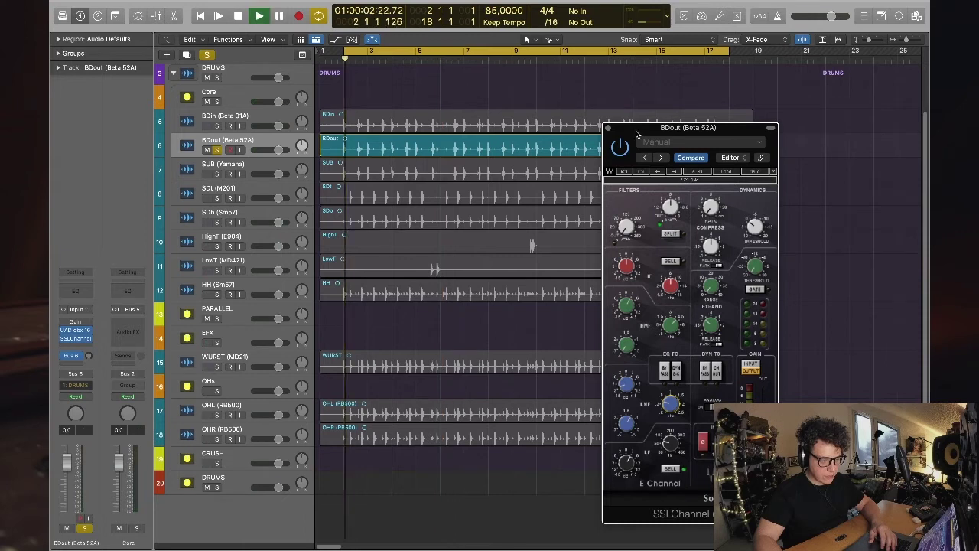
key("space")
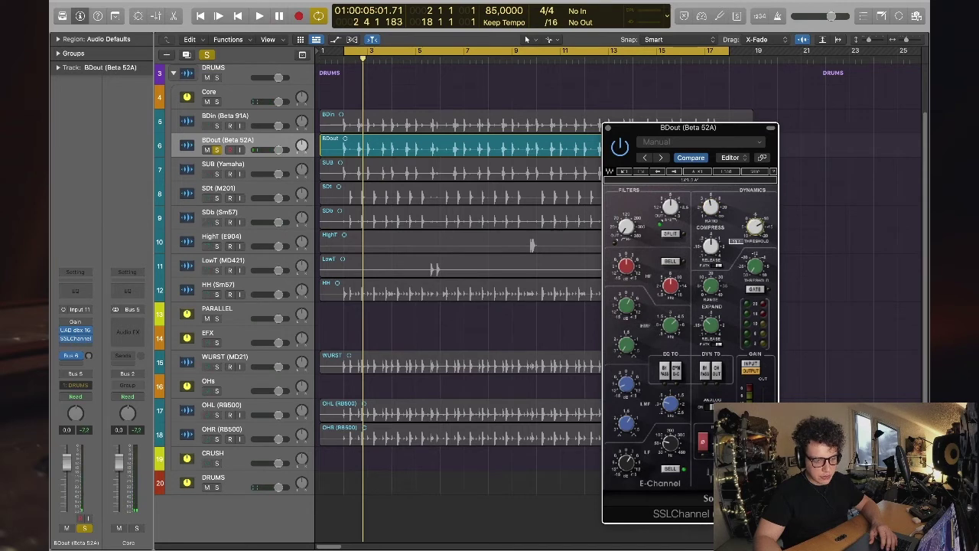
key("space")
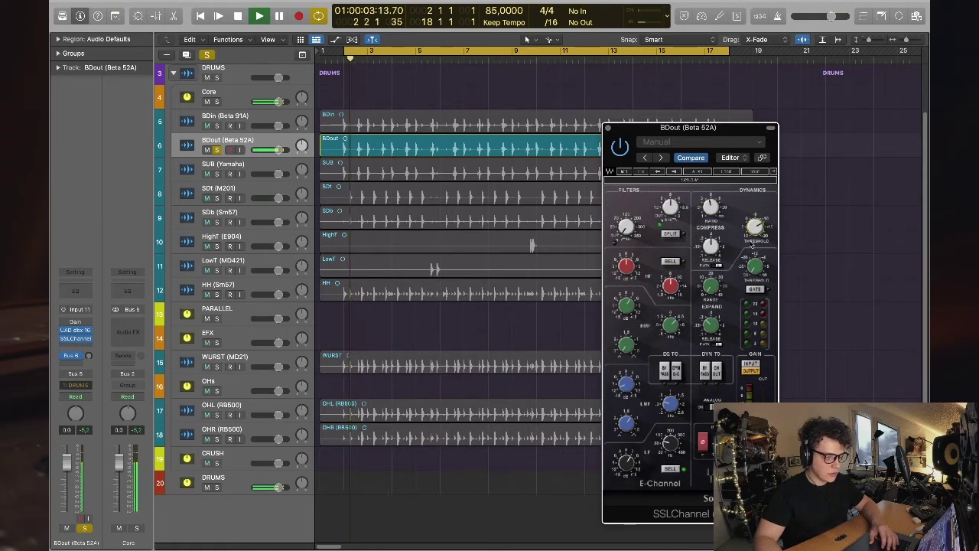
left_click_drag(710, 206, 710, 201)
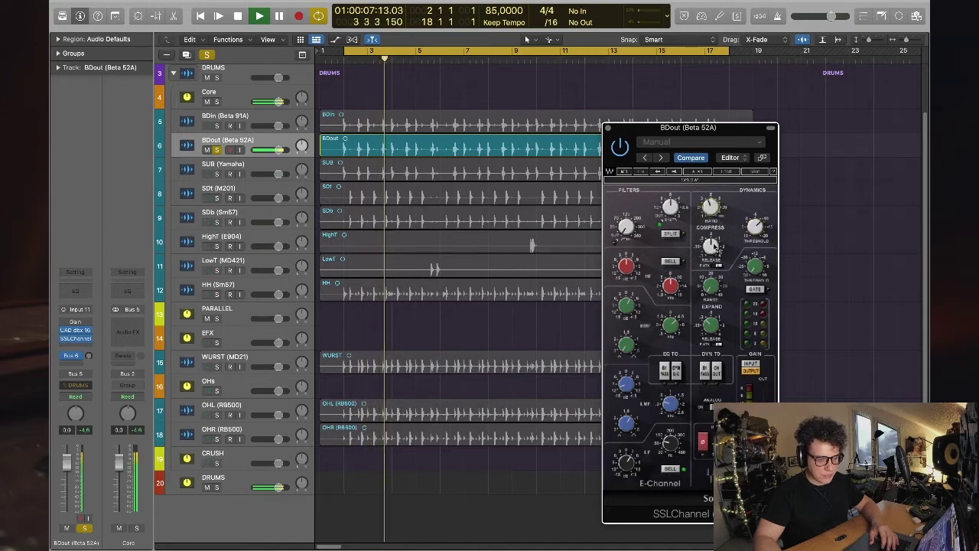
mouse_move(710, 246)
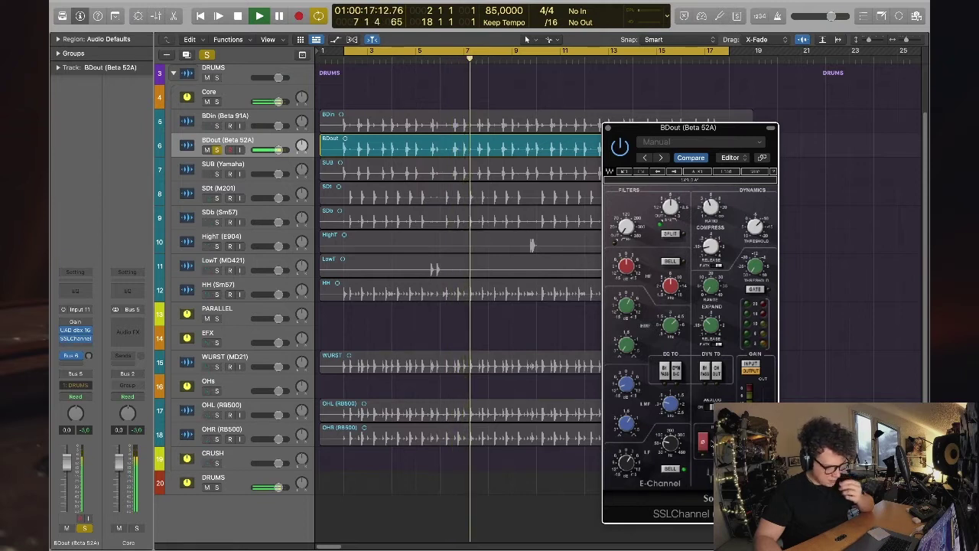
left_click(621, 148)
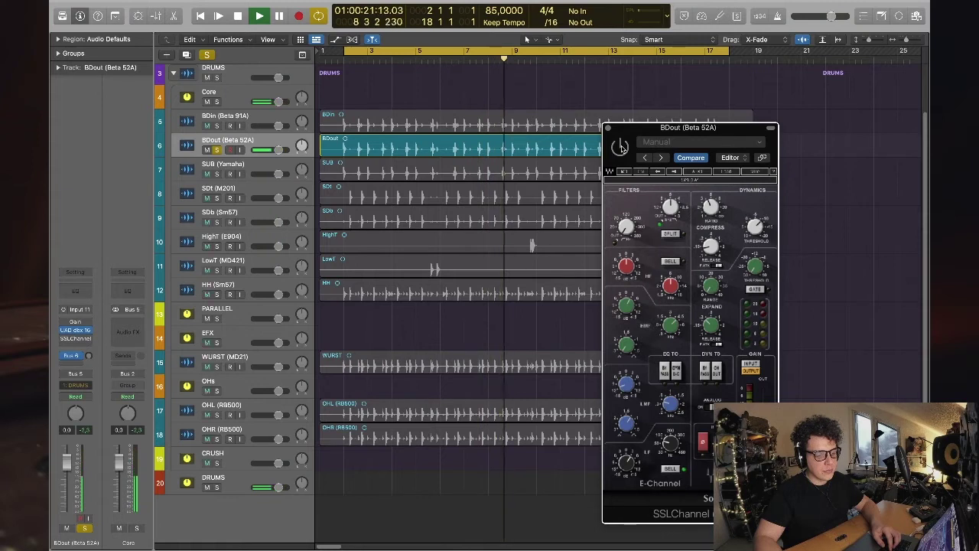
- Re-enable and close the SSLChannel, then insert a mono UAD API Vision Channel Strip after it on the BDout (Beta 52A) channel
left_click(621, 147)
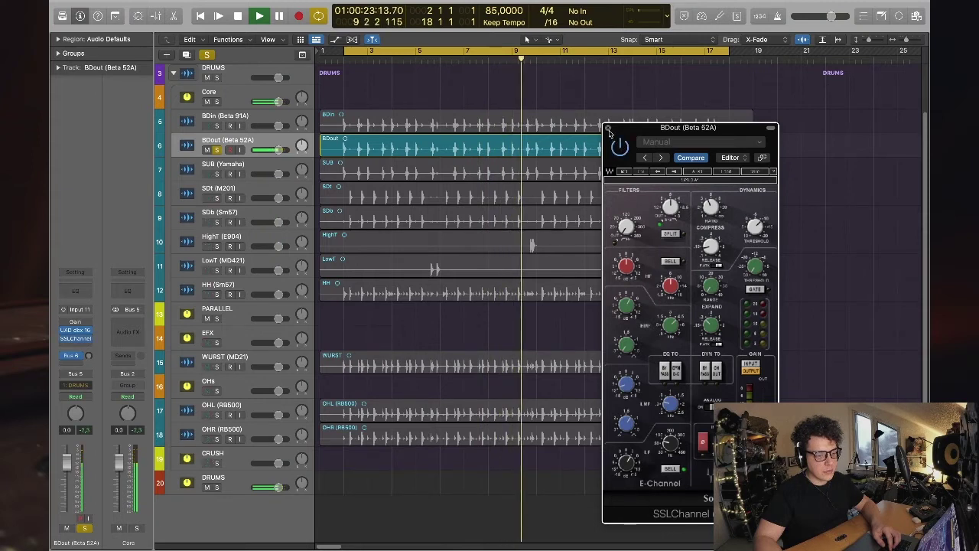
left_click(608, 128)
left_click(245, 145)
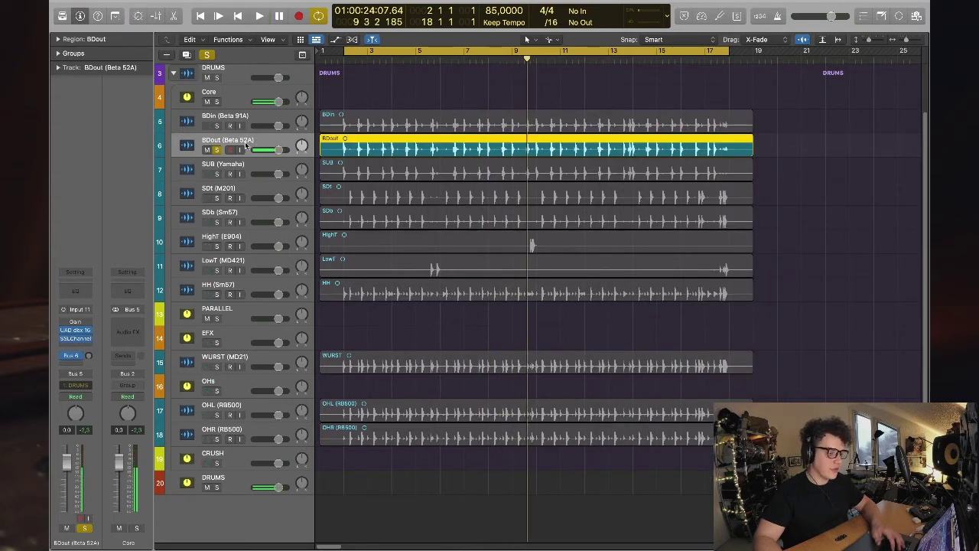
left_click(73, 349)
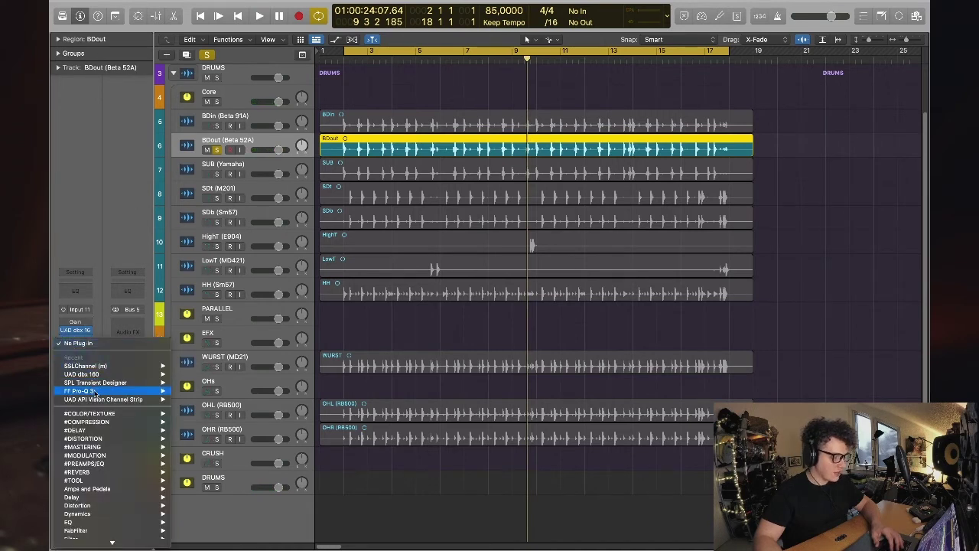
mouse_move(120, 393)
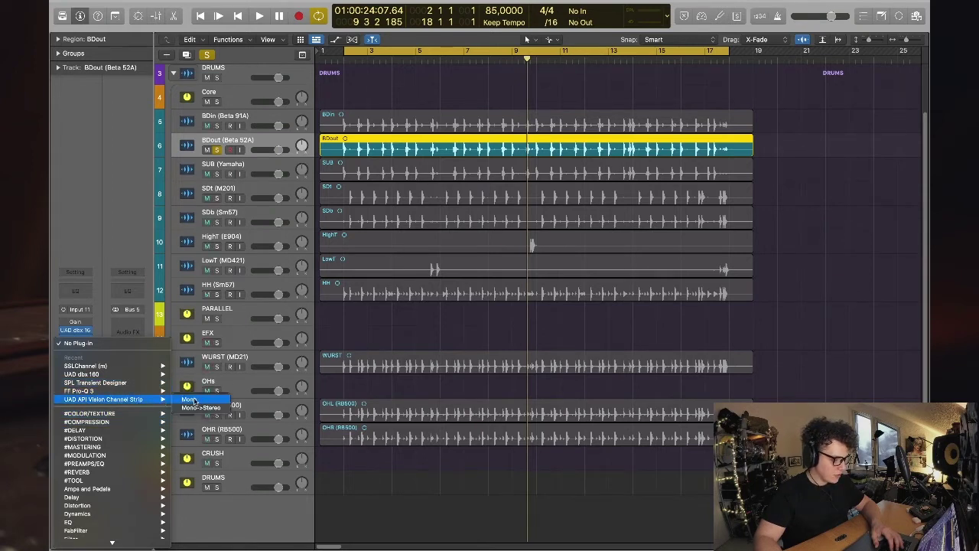
left_click(198, 401)
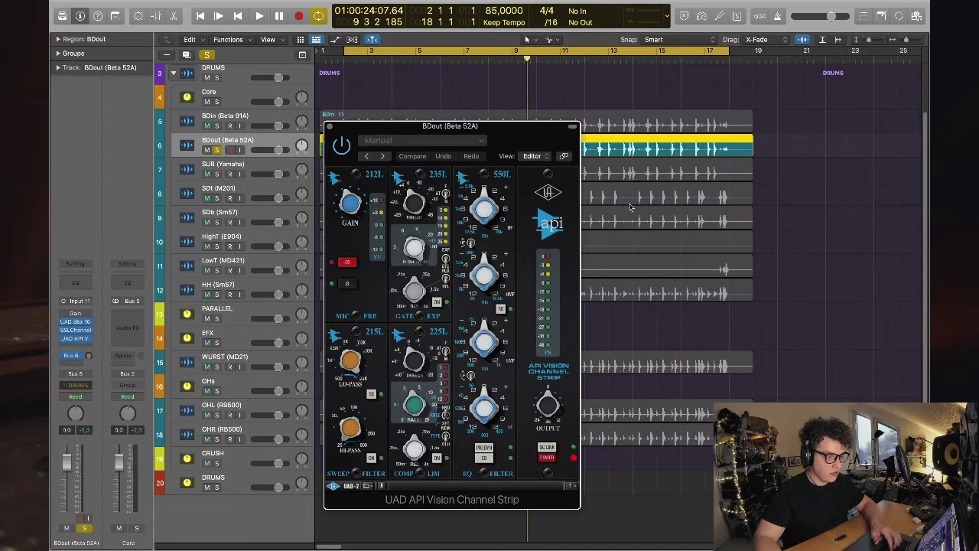
- Move the API Vision Channel Strip window clear of the track headers and adjust its 550L EQ while the soloed kick plays
left_click_drag(541, 137, 733, 181)
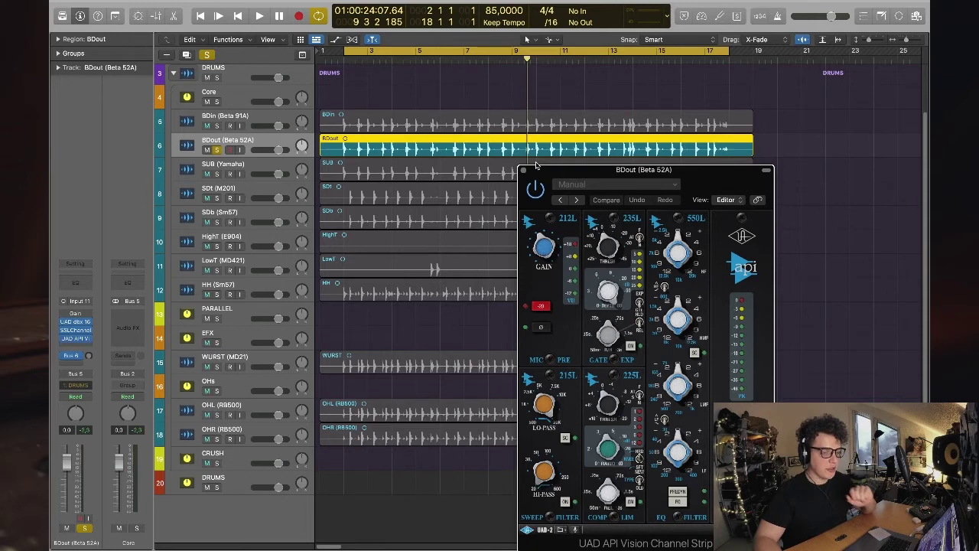
left_click_drag(691, 162, 558, 159)
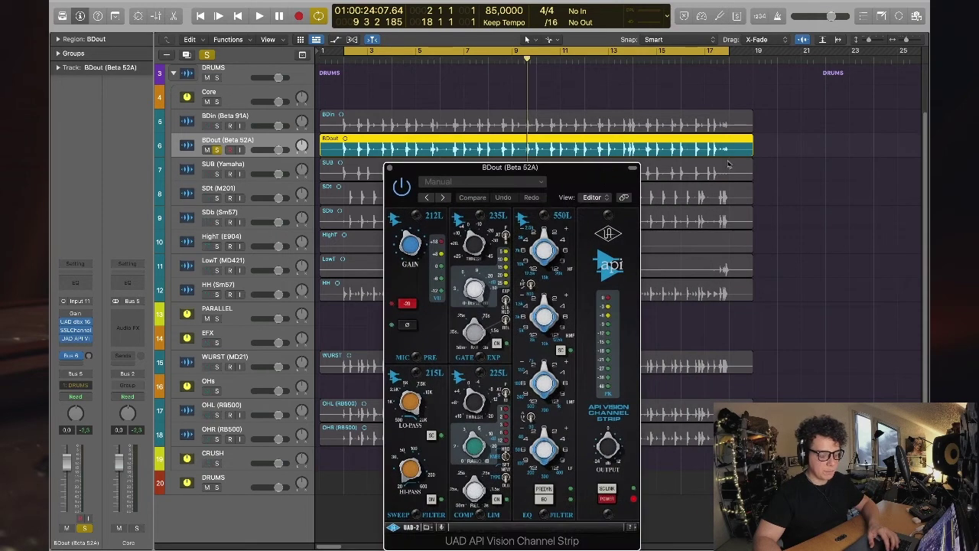
left_click(803, 168)
left_click(580, 176)
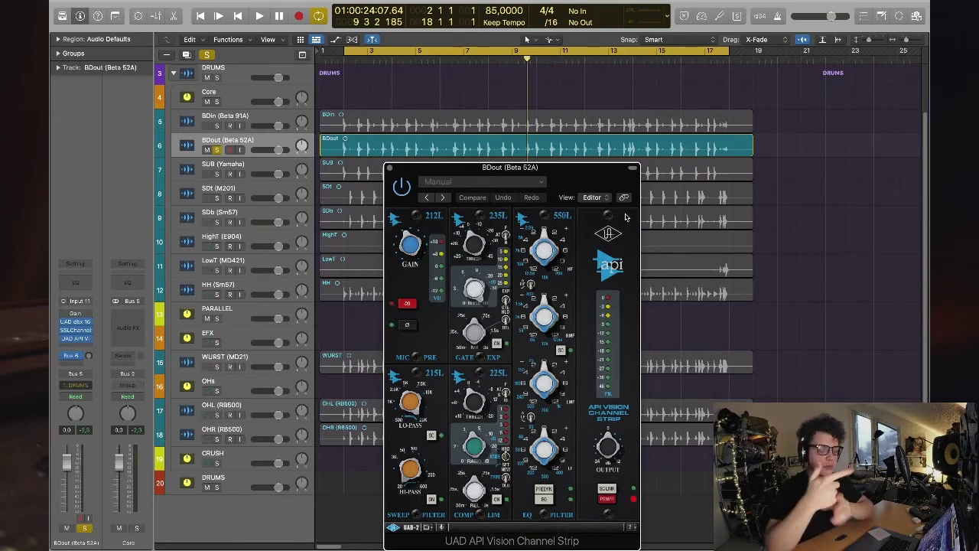
left_click_drag(590, 166, 619, 171)
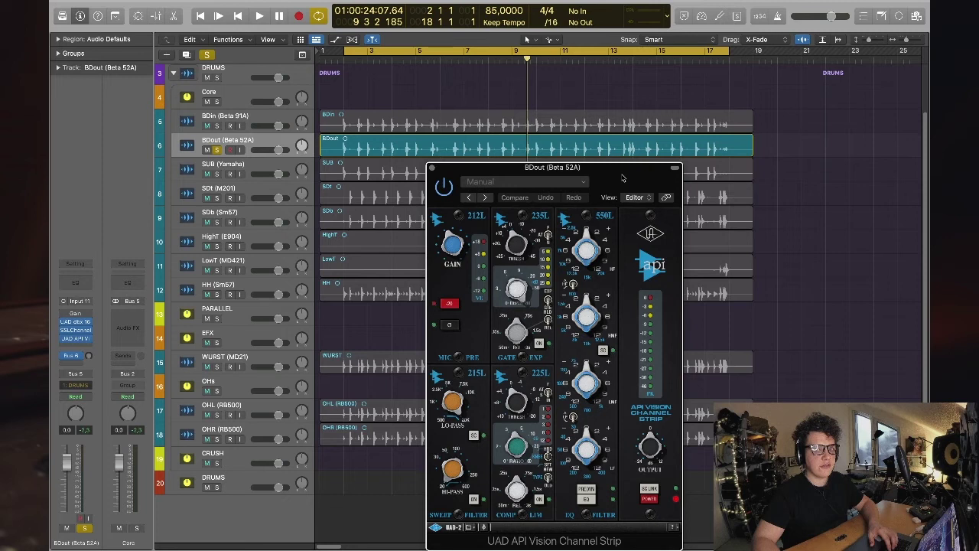
left_click_drag(623, 178, 636, 153)
left_click_drag(486, 157, 593, 134)
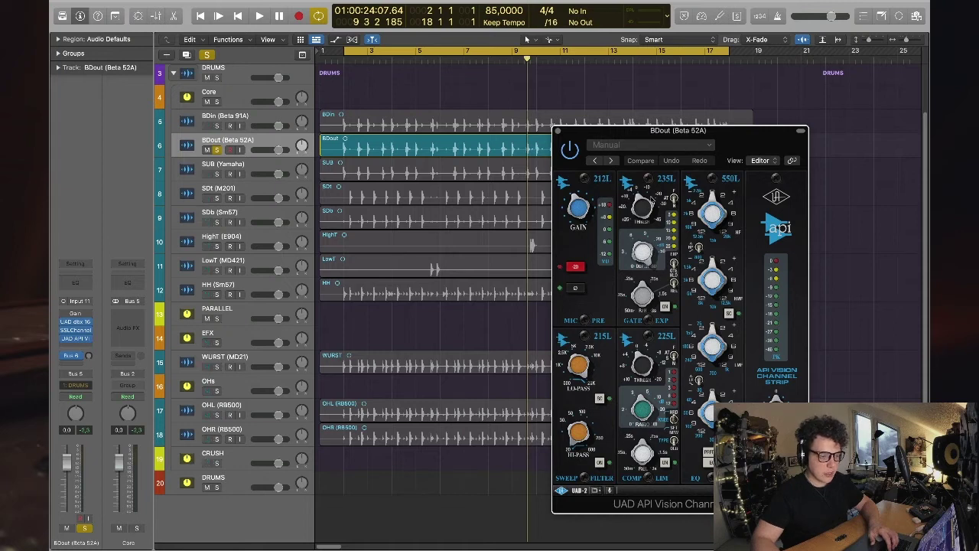
key("space")
left_click(703, 249)
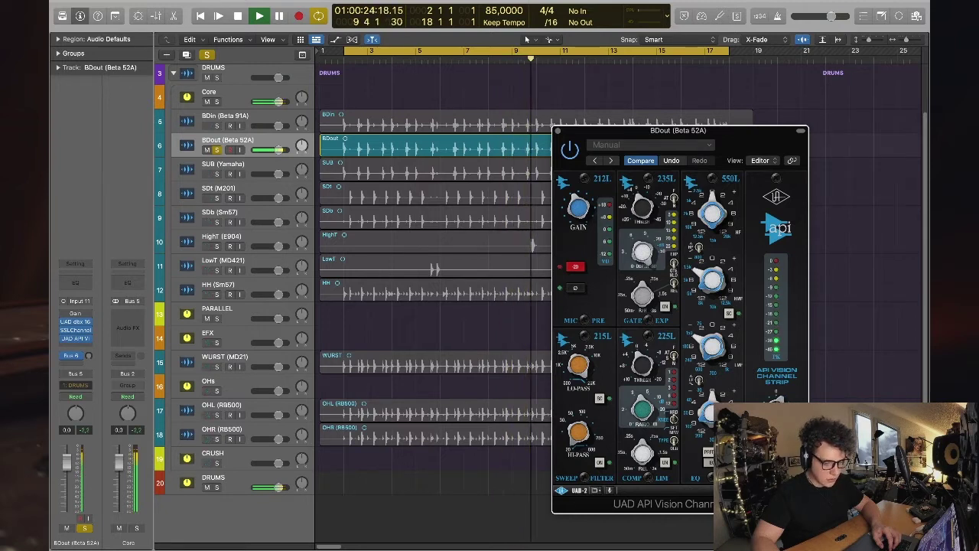
key("space")
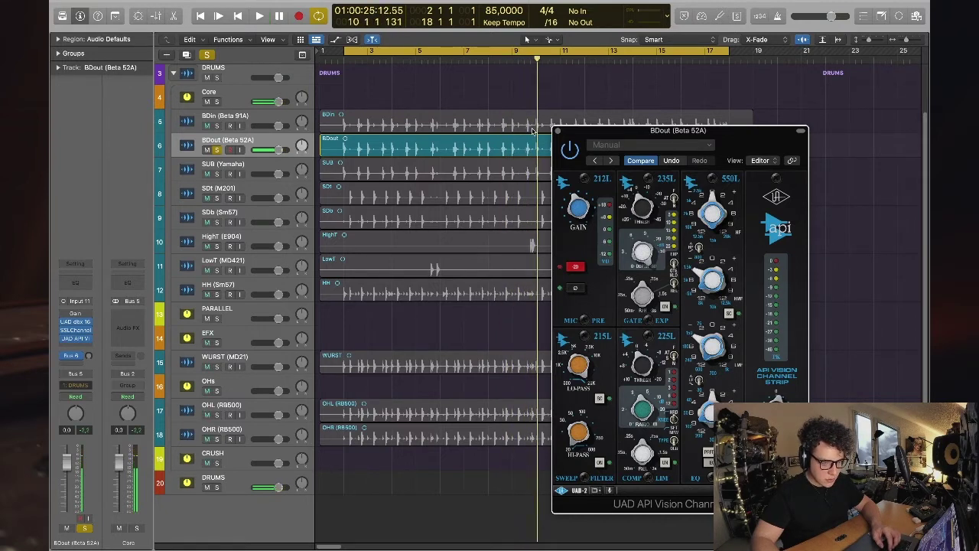
- Close the API Vision Channel Strip, insert FF Pro-Q 3 after it on BDout, and play the kick to view its spectrum
left_click(557, 132)
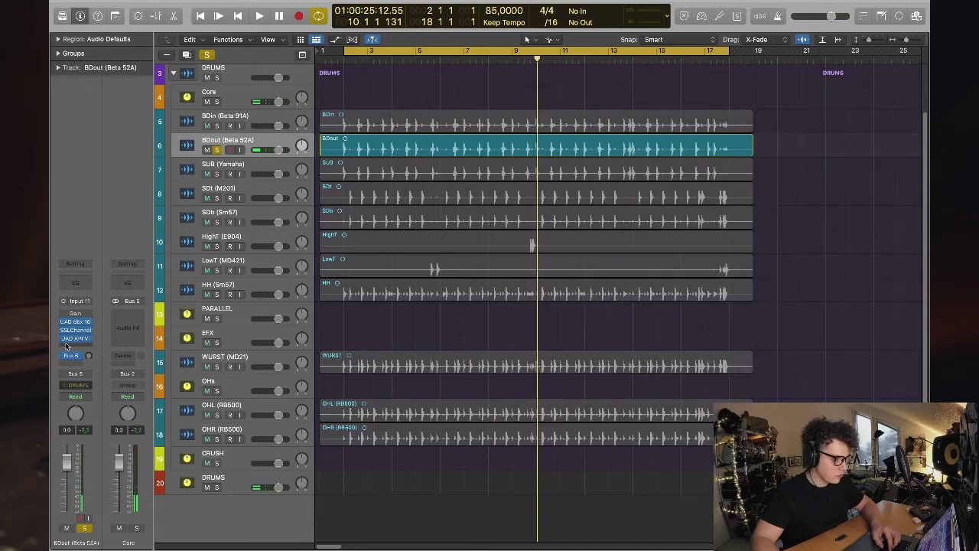
left_click(66, 346)
mouse_move(94, 400)
left_click(193, 401)
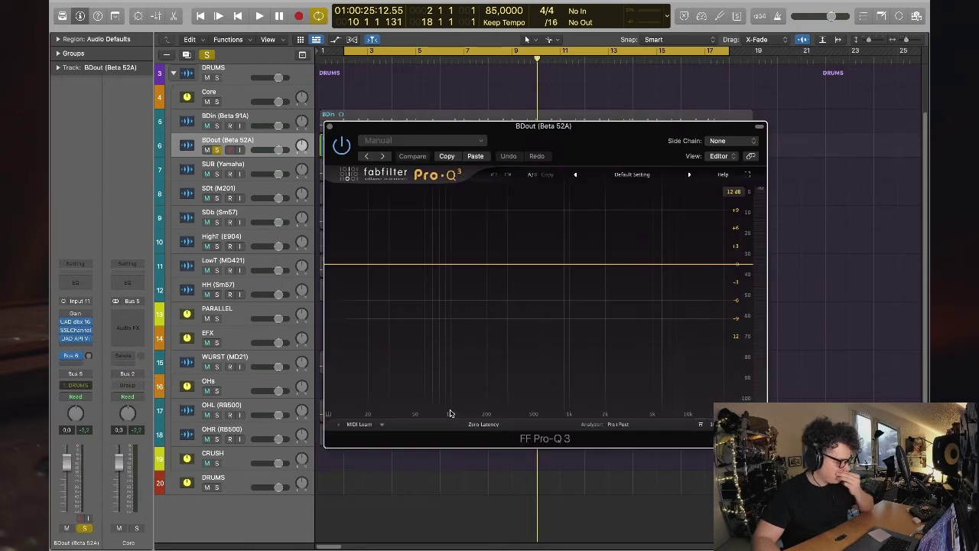
left_click_drag(581, 141, 616, 207)
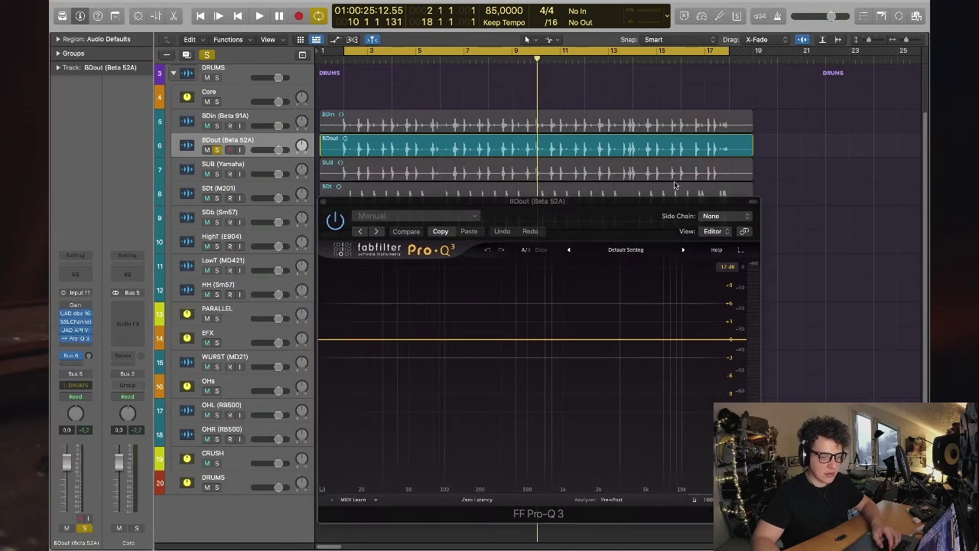
key("space")
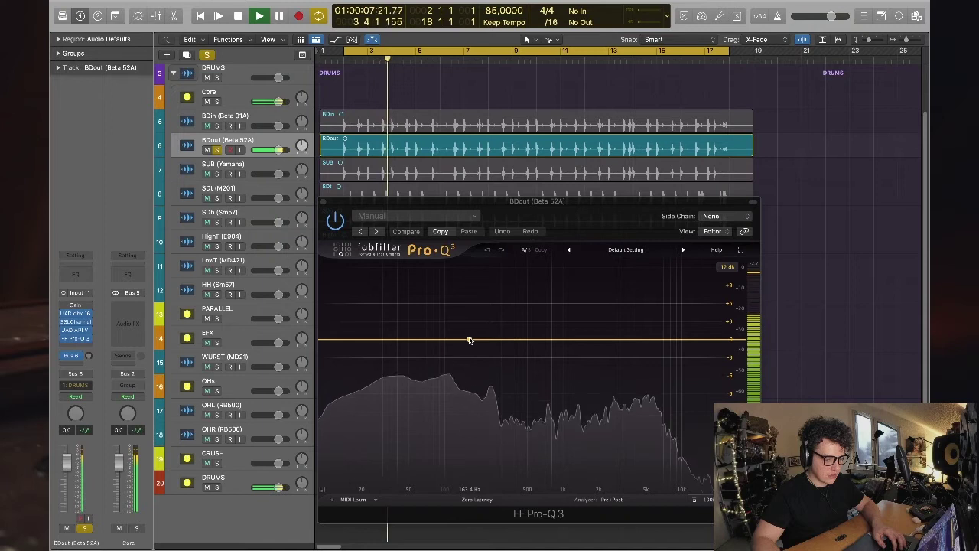
key("space")
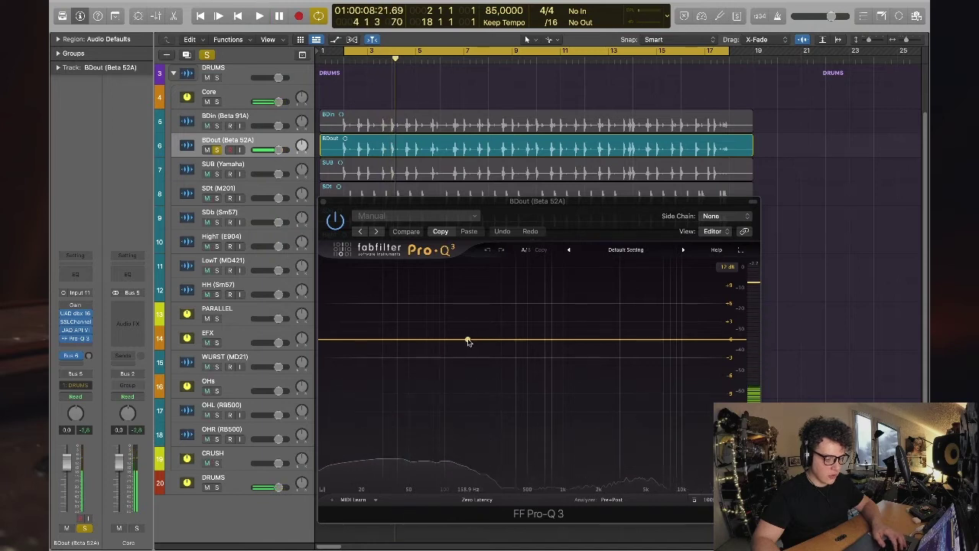
- Add a narrow Pro-Q 3 bell band, sweep it boosted for resonances, and cut about 5 dB near 109 Hz
left_click(468, 335)
left_click_drag(520, 454, 457, 199)
key("space")
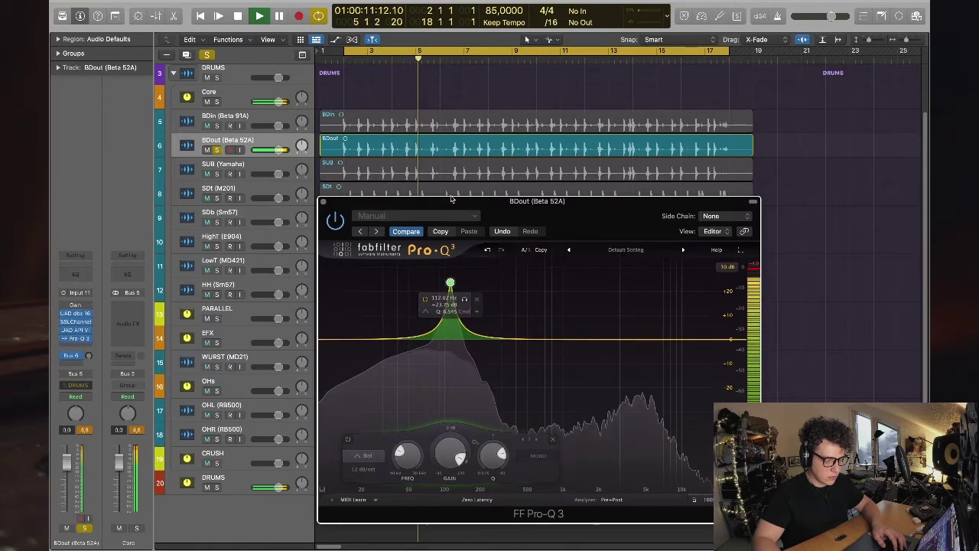
left_click_drag(480, 196, 450, 283)
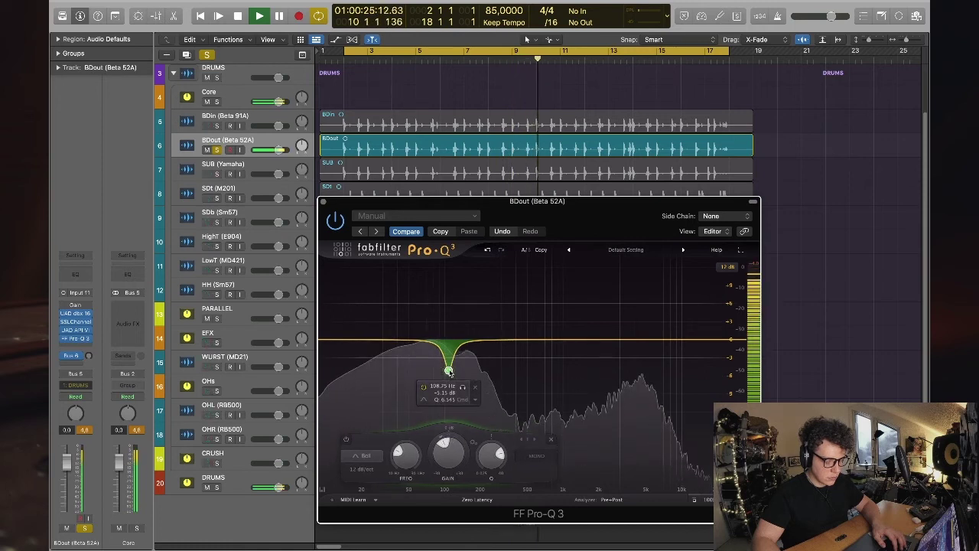
key("space")
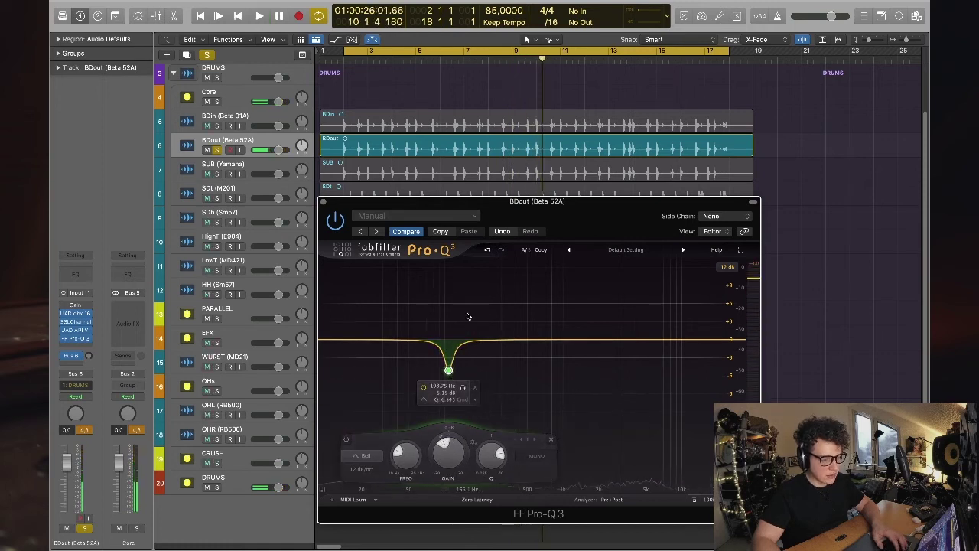
- Turn the Pro-Q 3 band into a cut of about 20 dB near 164 Hz with Q 12.879, audition it, and close the plug-in
left_click_drag(449, 370, 470, 296)
key("space")
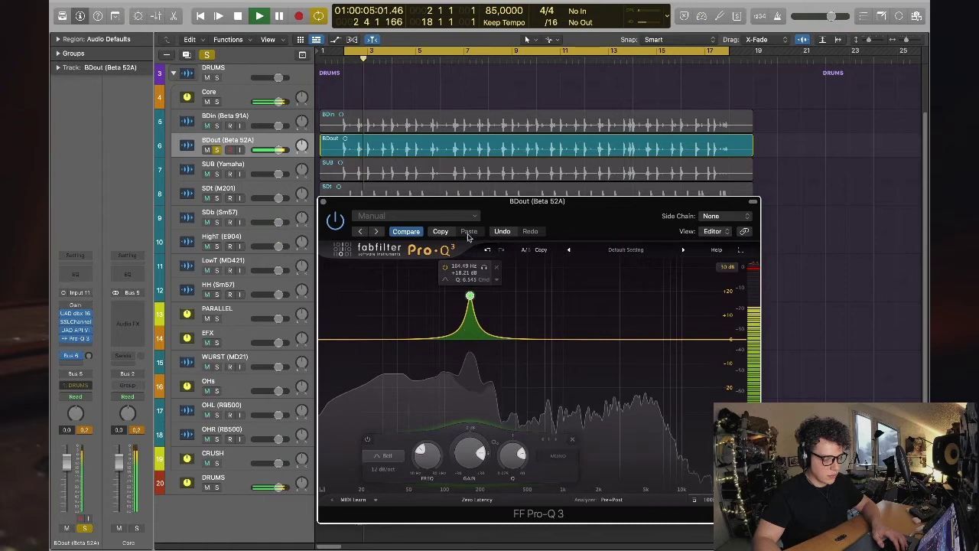
scroll(470, 436, "down", 10)
scroll(470, 436, "down", 7)
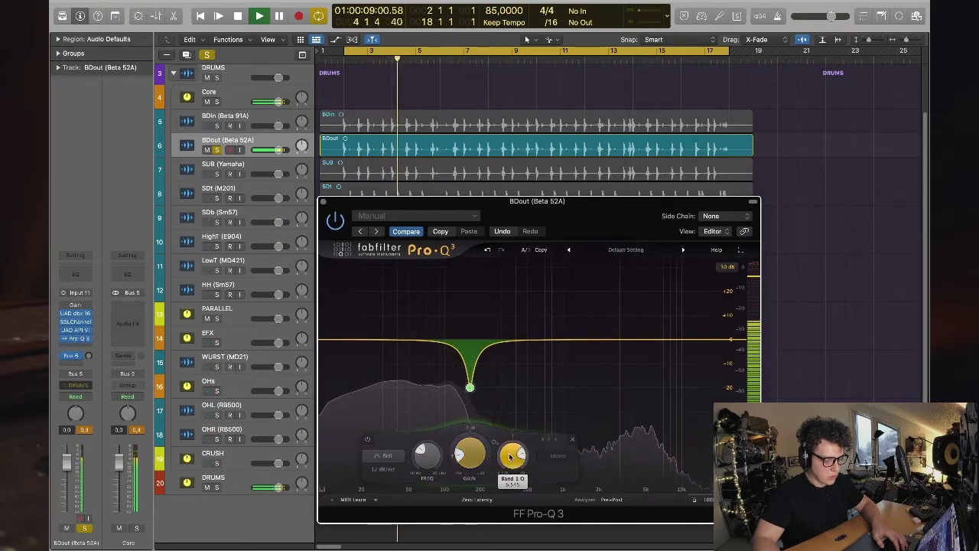
scroll(510, 454, "up", 6)
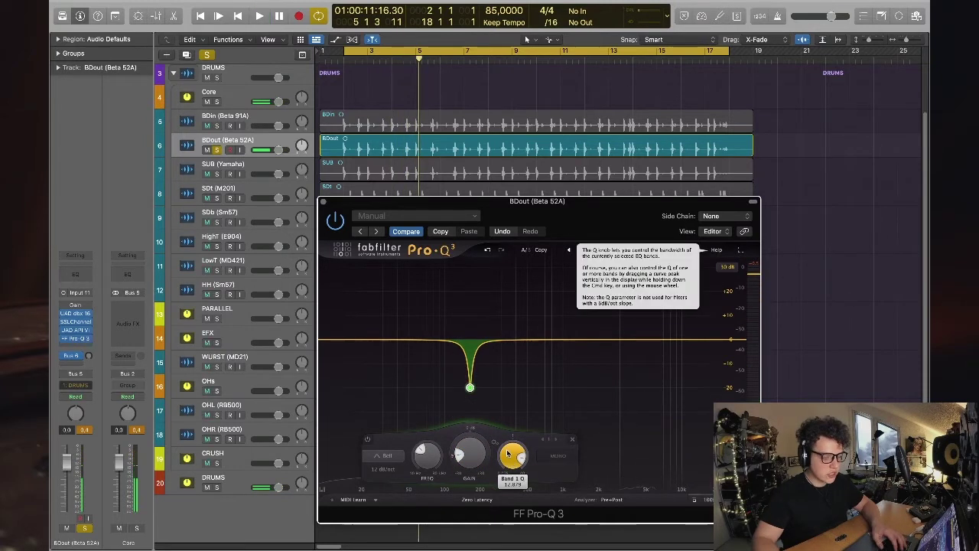
key("space")
key("space")
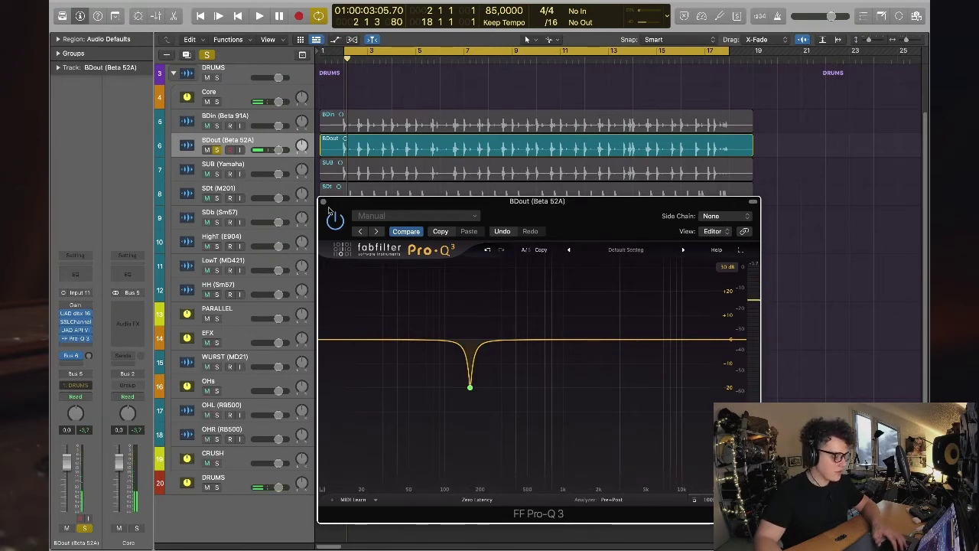
left_click_drag(359, 202, 403, 229)
key("space")
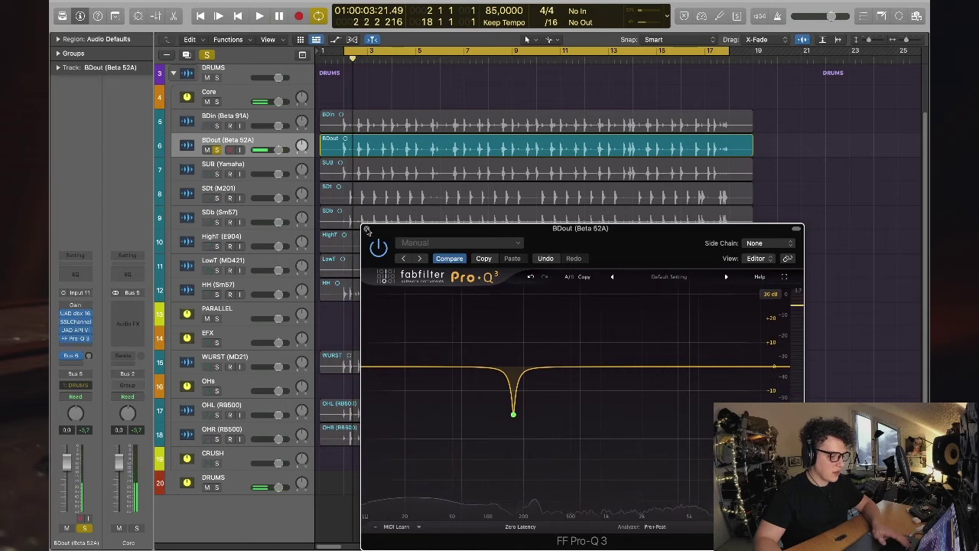
left_click(367, 230)
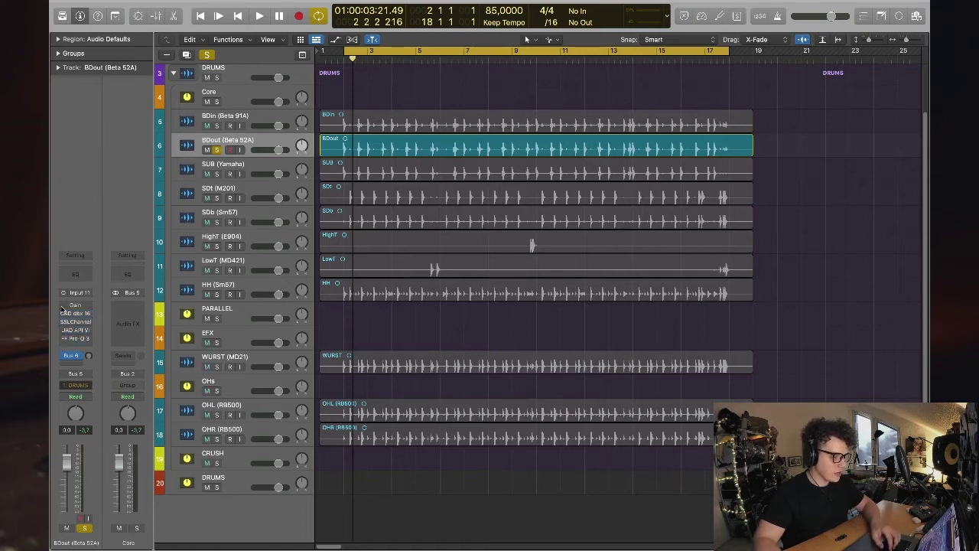
- Compare the soloed BDout kick with its plug-ins bypassed and with the full processing chain active
key("space")
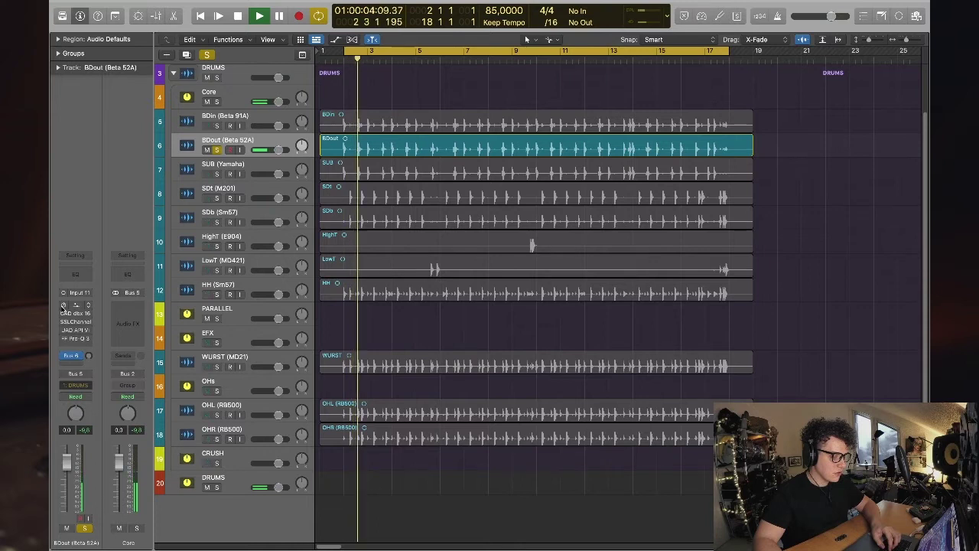
key("space")
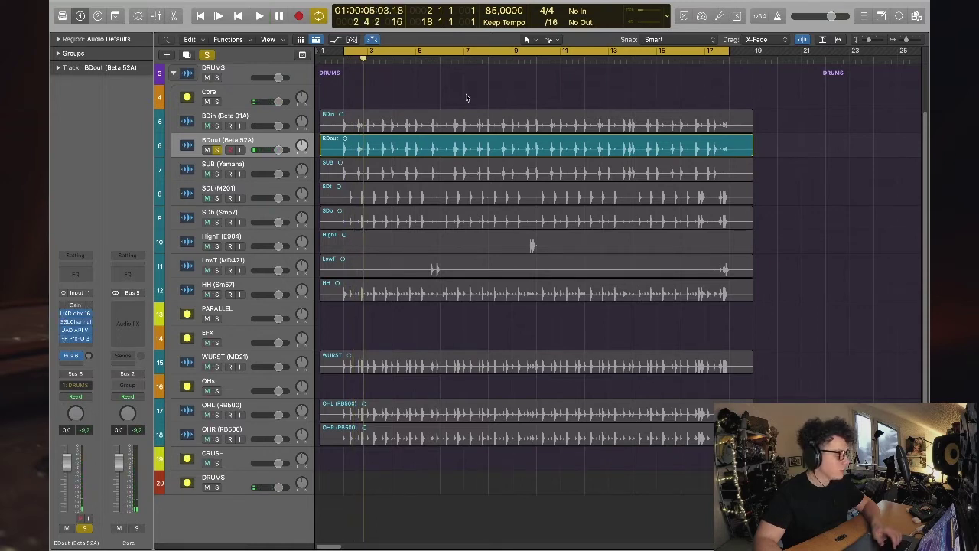
key("space")
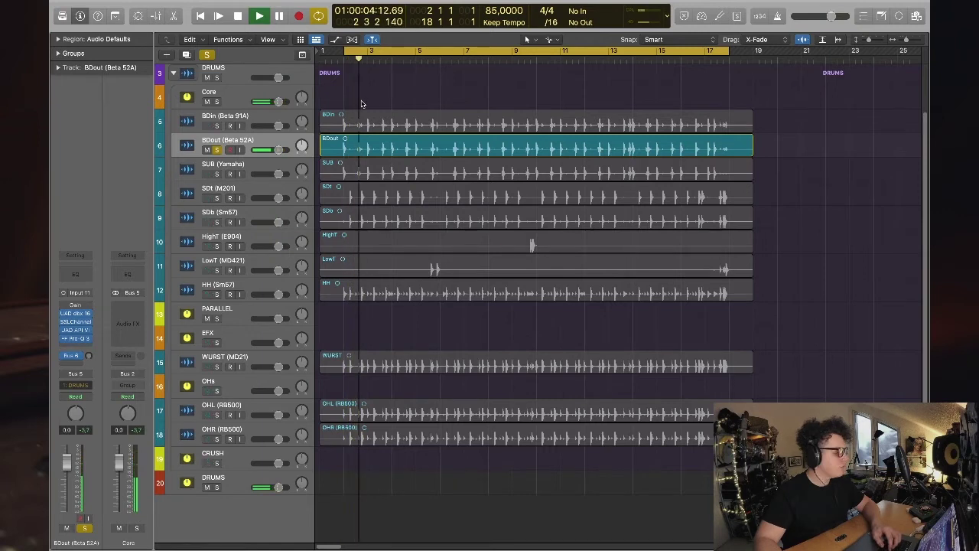
key("space")
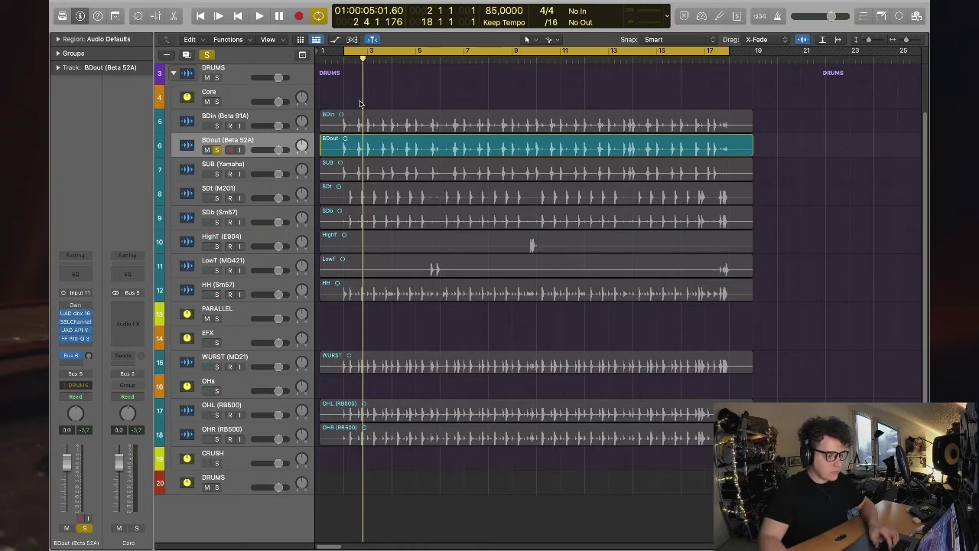
left_click(229, 143)
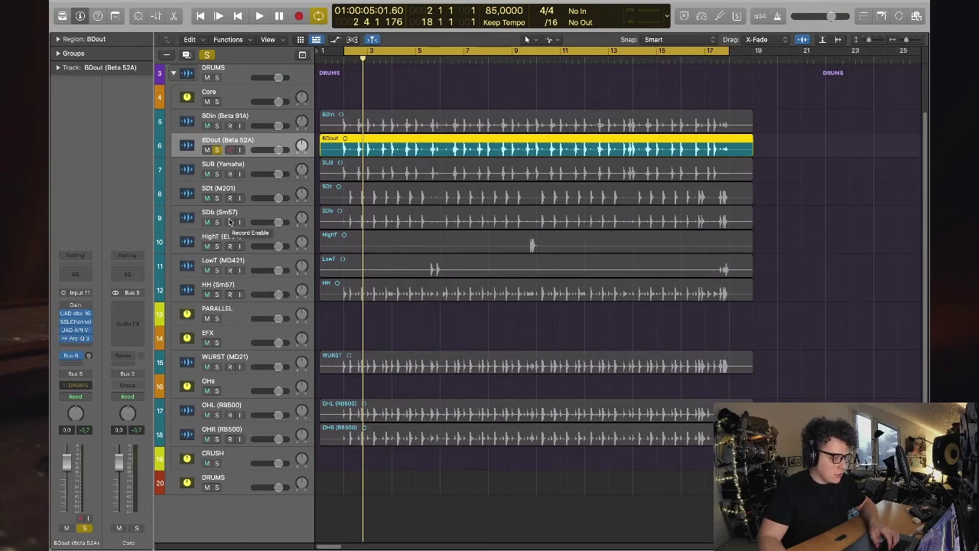
key("space")
key("space")
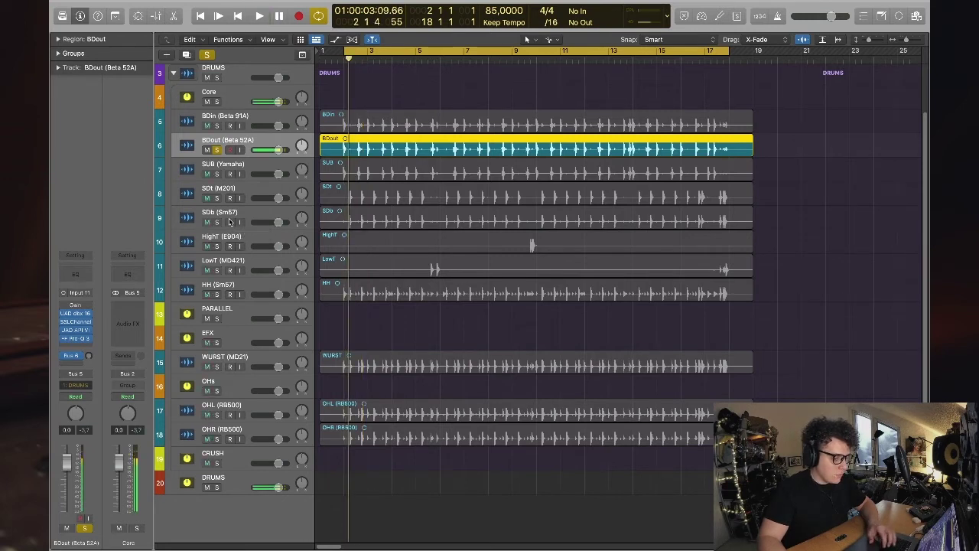
left_click(70, 355)
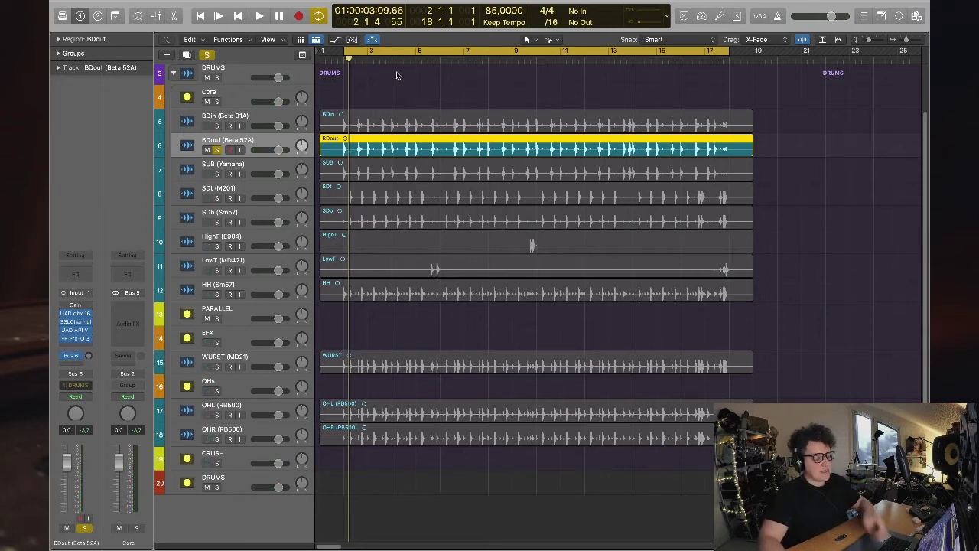
- Solo BDin (Beta 91A) together with BDout to hear both kick mics, then unsolo BDout and play BDin alone
left_click(219, 156)
key("space")
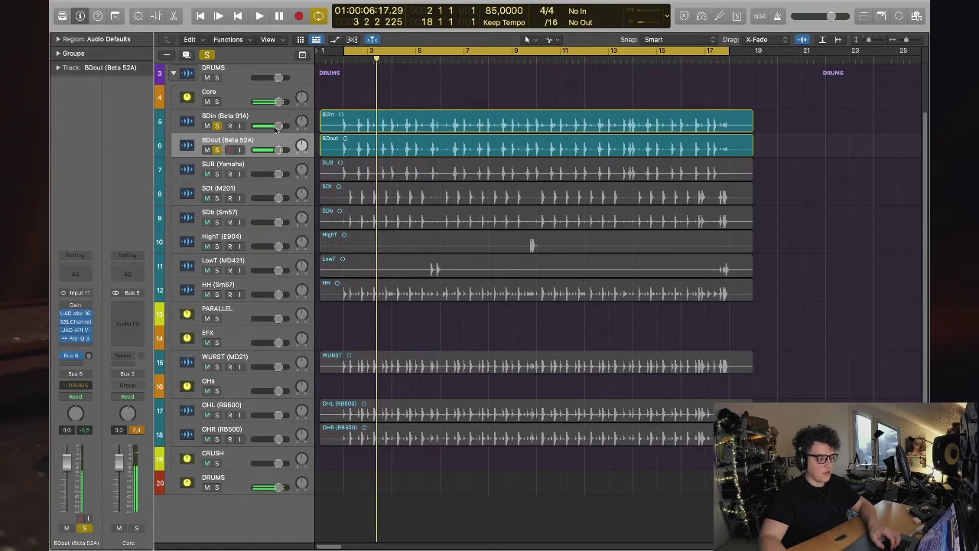
left_click(217, 151)
key("space")
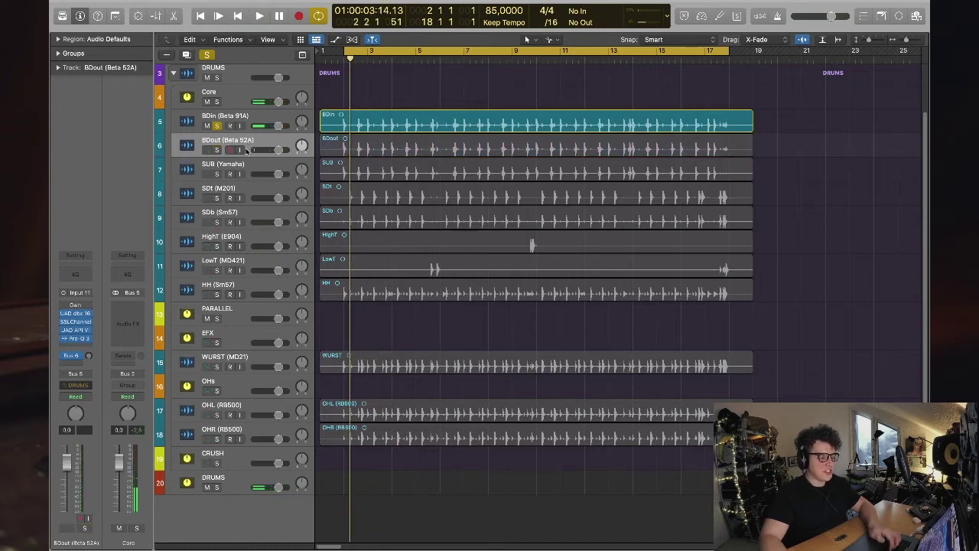
- Slightly lower BDin, lower BDout to about -4.1 dB, and solo BDout with BDin to audition the kick blend
key("space")
key("space")
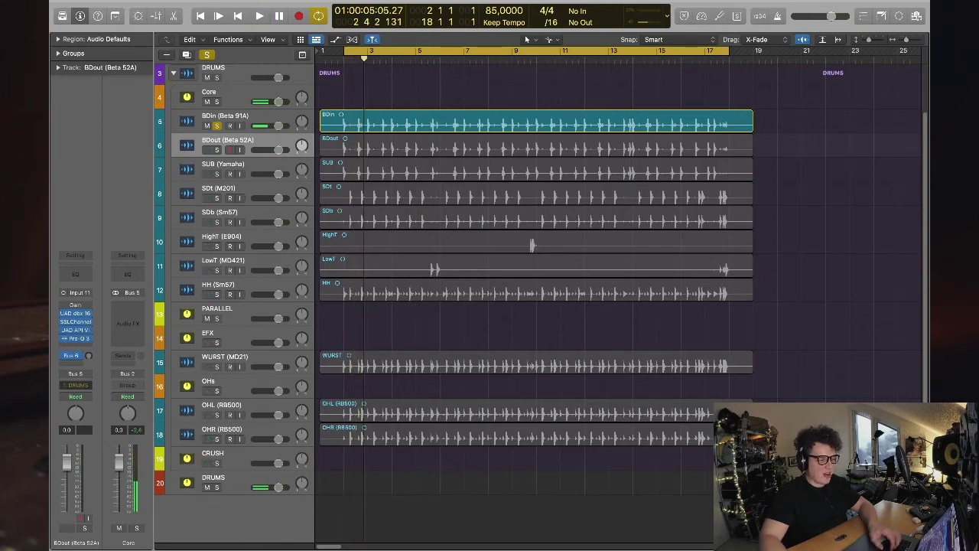
mouse_move(277, 127)
left_click_drag(277, 127, 272, 149)
left_click(217, 149)
key("space")
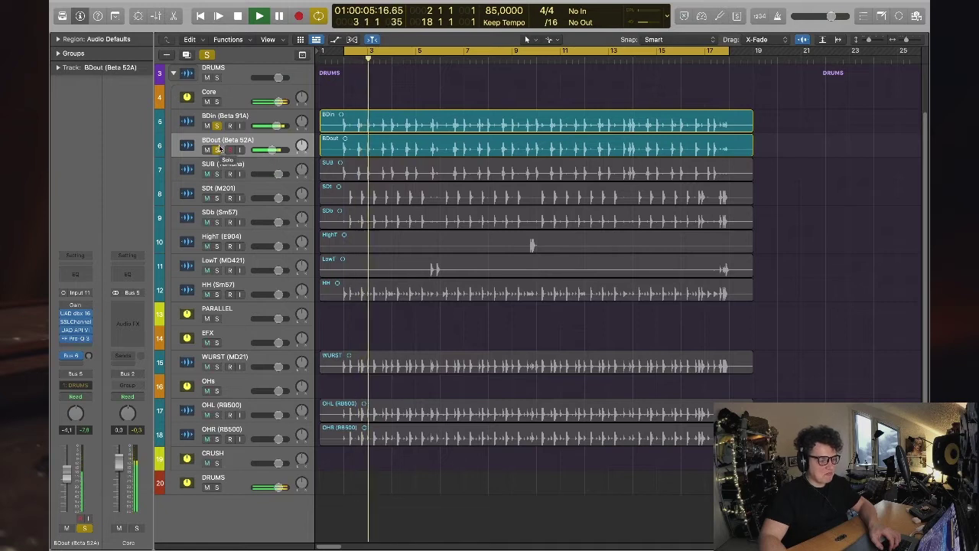
key("space")
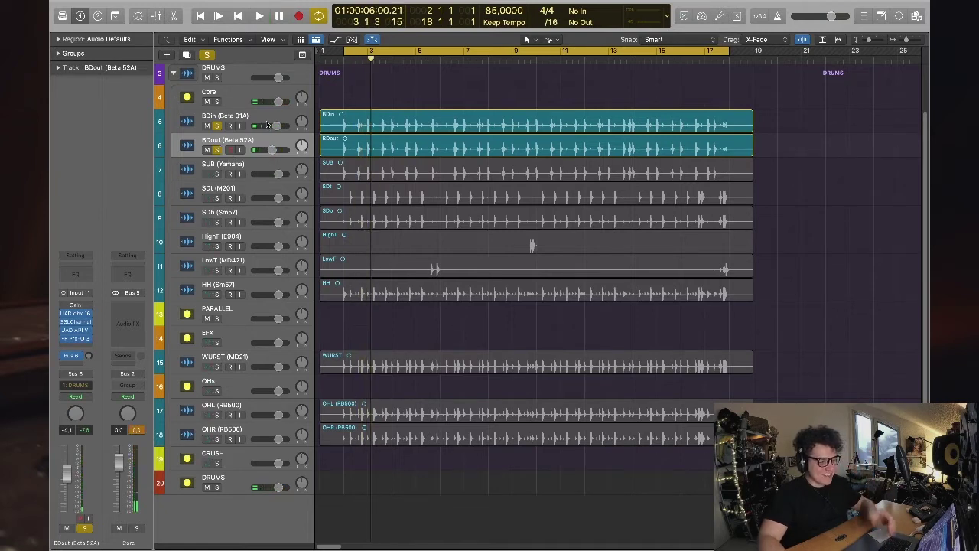
key("space")
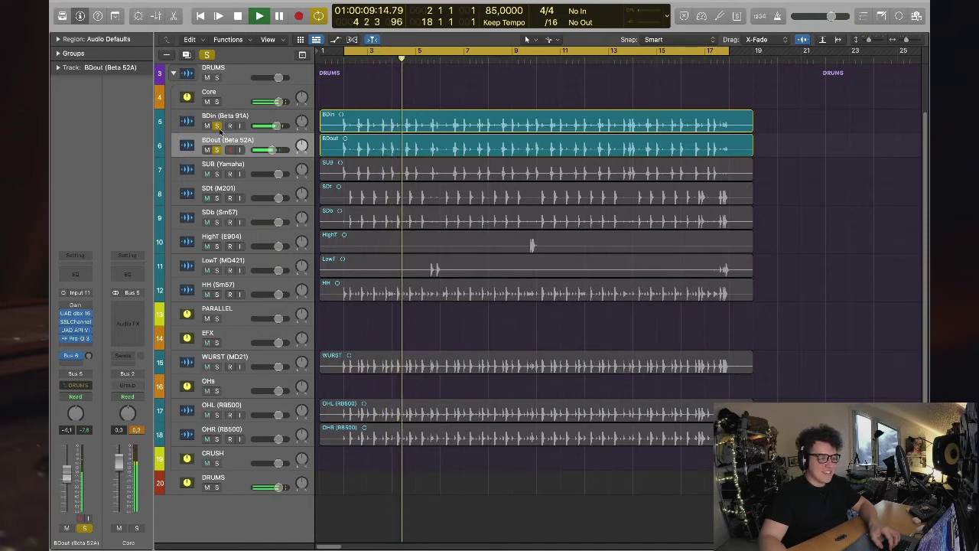
key("space")
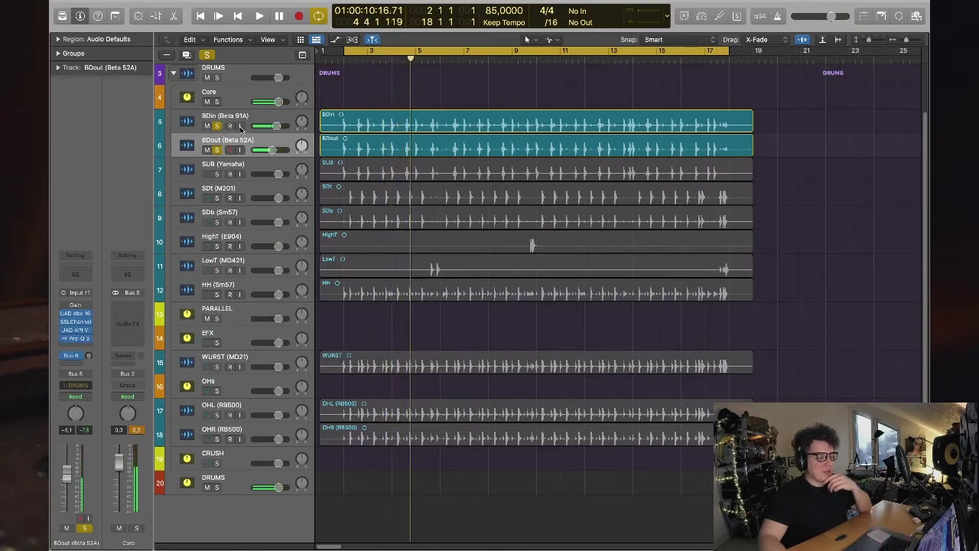
- Unsolo BDin and BDout, and solo the SUB (Yamaha) track
left_click(217, 125)
left_click(217, 150)
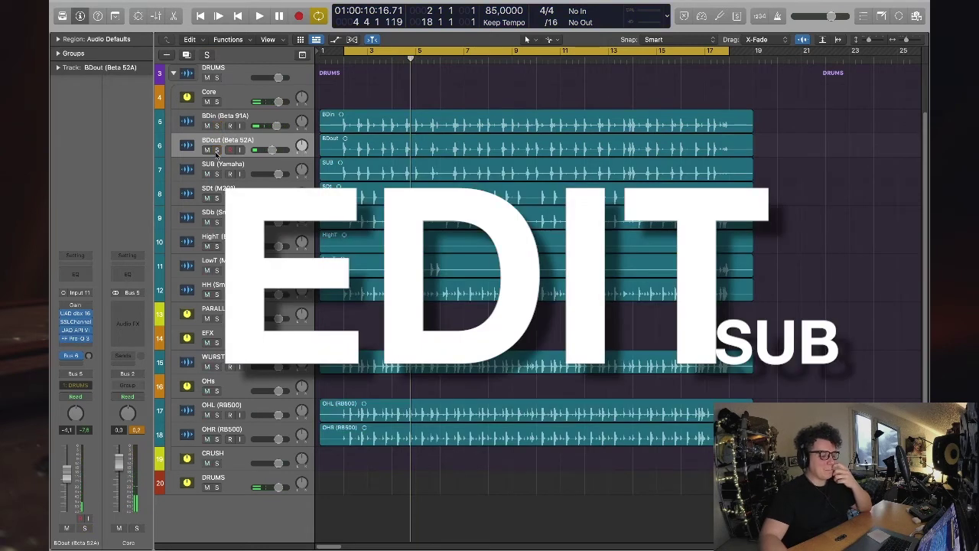
left_click(229, 169)
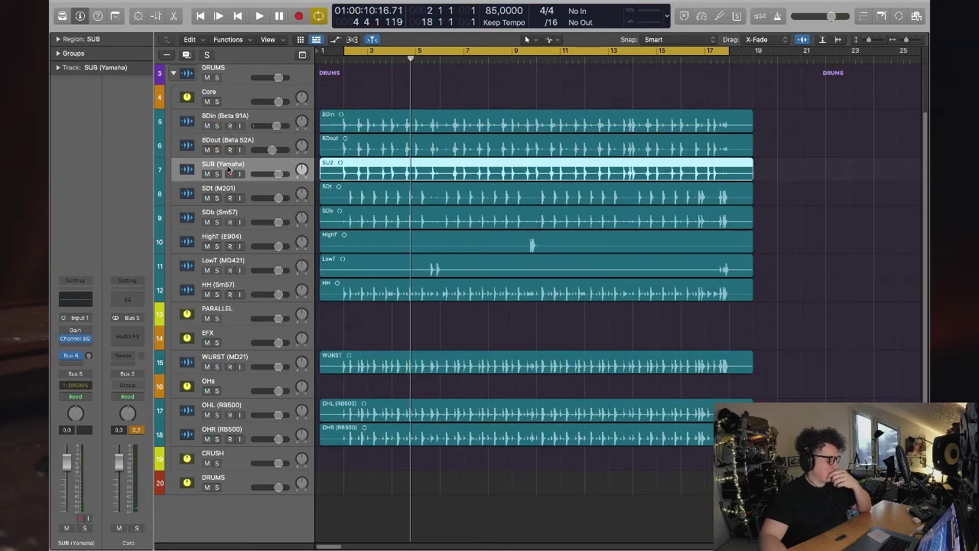
left_click(218, 173)
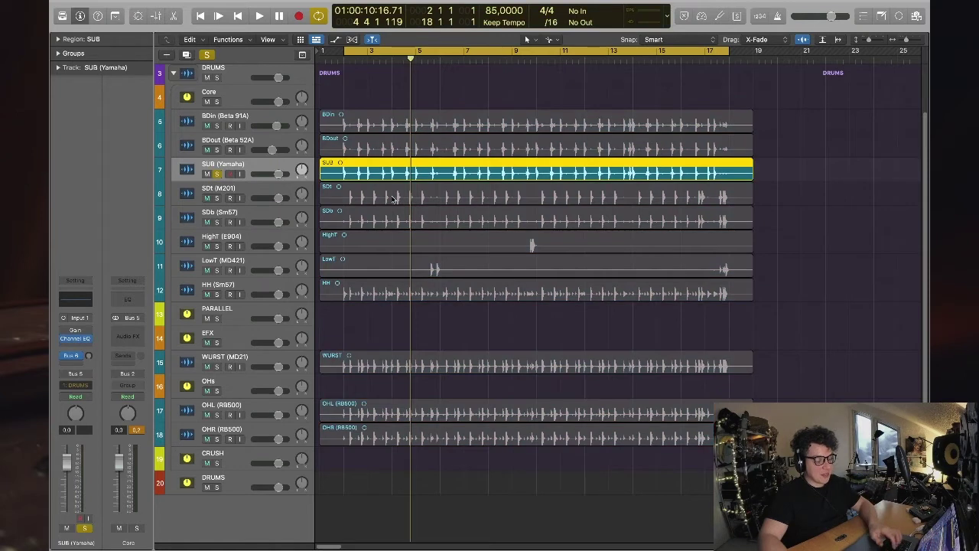
left_click(908, 194)
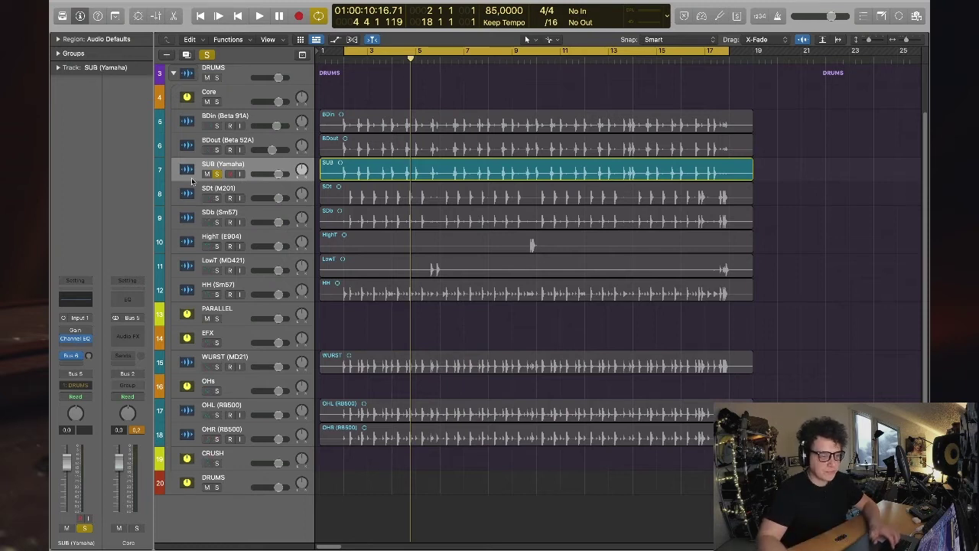
- In the SUB track's Channel EQ, enable a 24 dB/oct high cut at about 186 Hz with Q 0.75 during playback
left_click(89, 339)
left_click(76, 335)
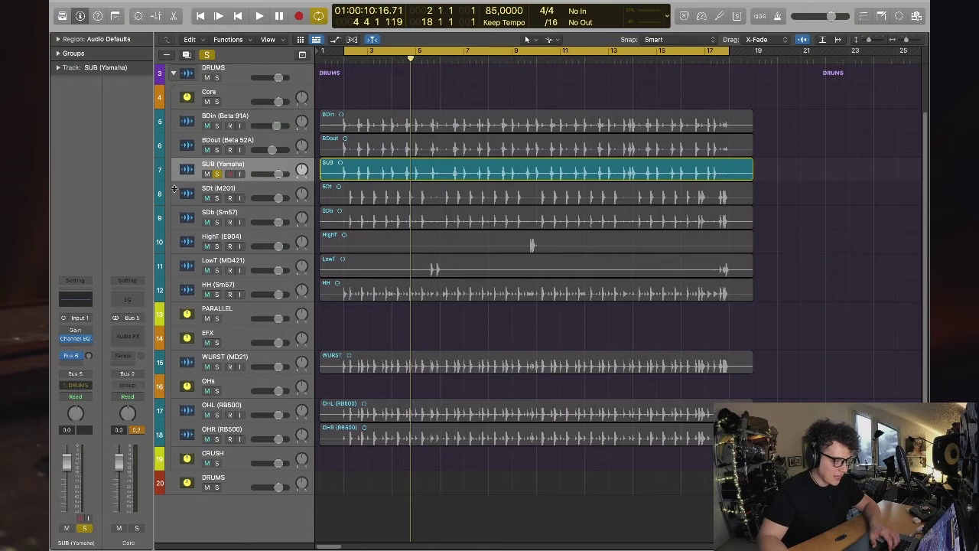
key("space")
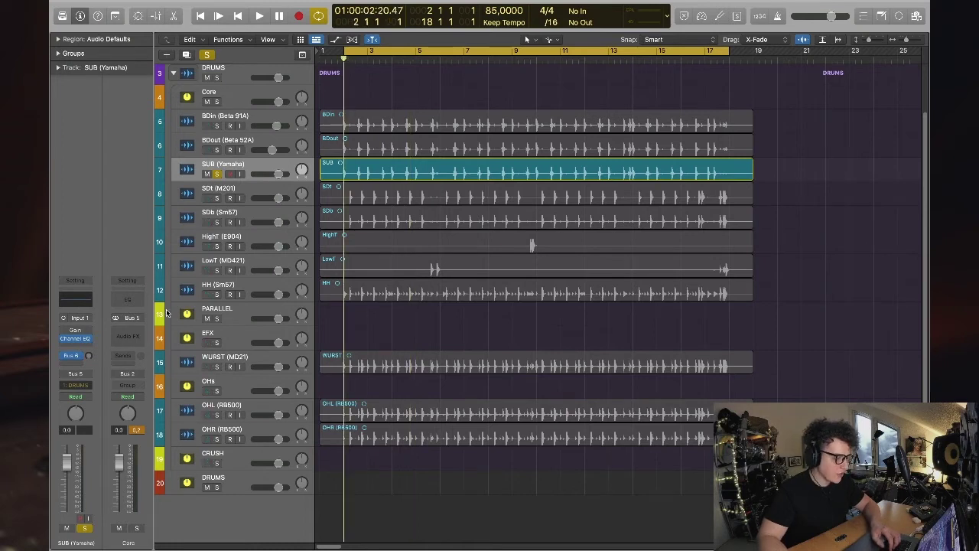
left_click(92, 337)
key("space")
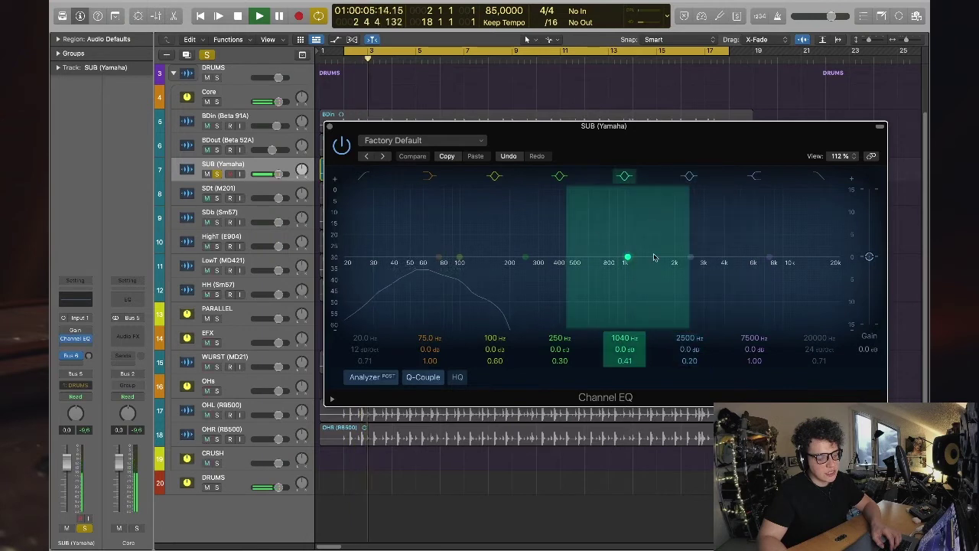
left_click(819, 176)
left_click_drag(832, 264, 507, 269)
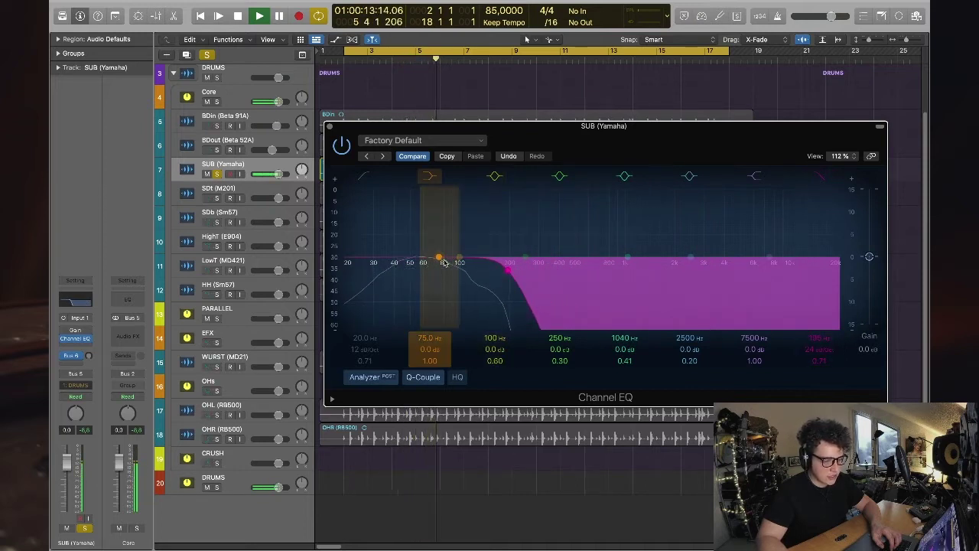
left_click_drag(499, 270, 507, 268)
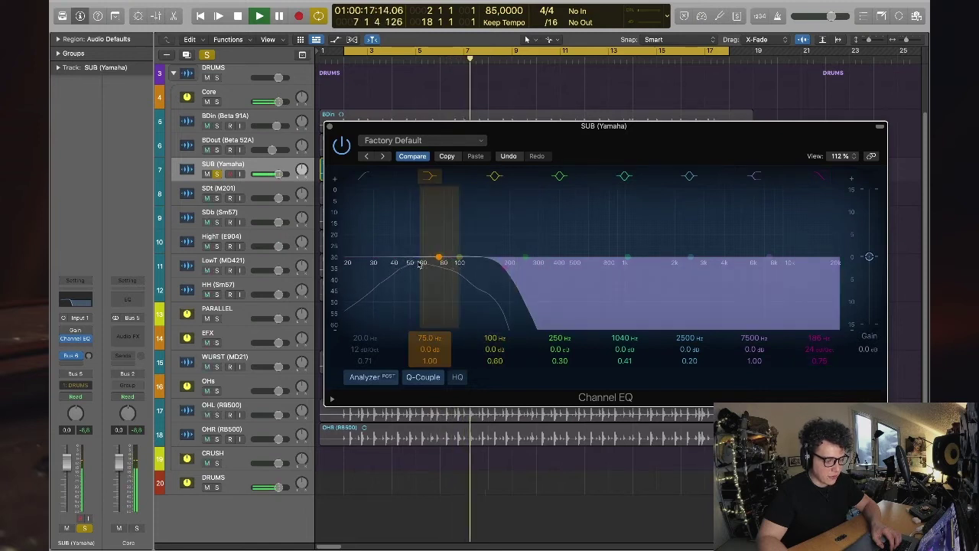
- Boost the SUB track's Channel EQ by 4.0 dB at 59.5 Hz with Q 1.40, close it and stop playback
mouse_move(442, 262)
left_mouse_down()
mouse_move(376, 262)
mouse_move(449, 253)
mouse_move(425, 247)
mouse_move(427, 184)
mouse_move(424, 244)
left_mouse_up()
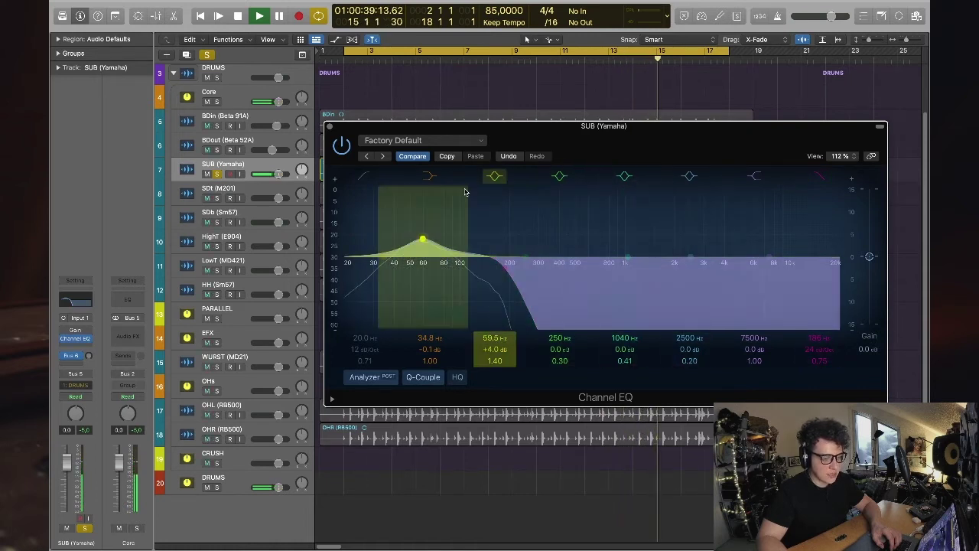
key("super+w")
key("space")
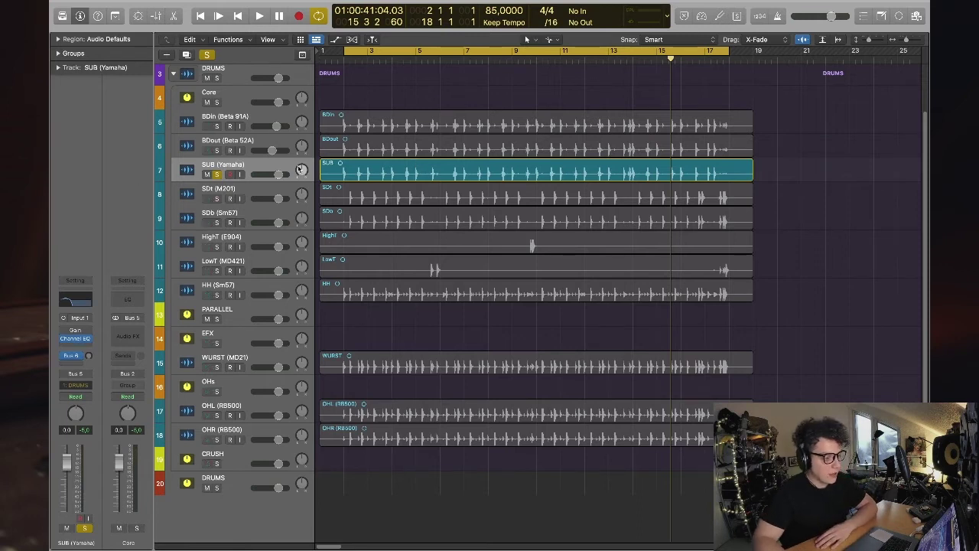
left_click(265, 176)
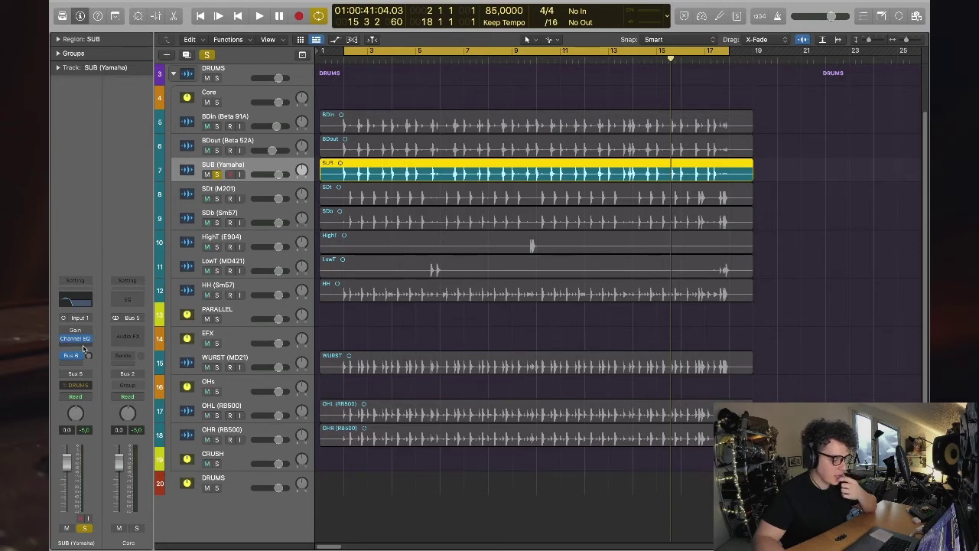
left_click(83, 348)
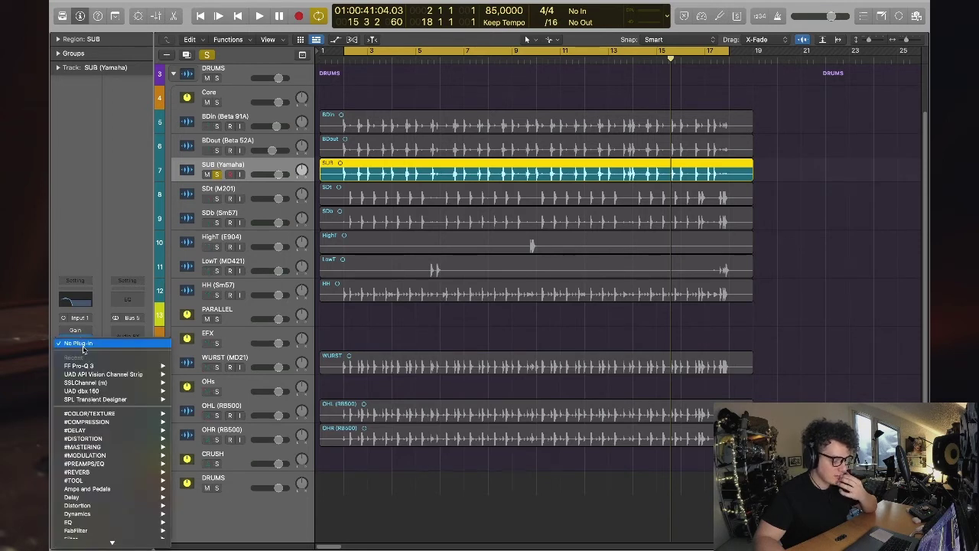
left_click(107, 225)
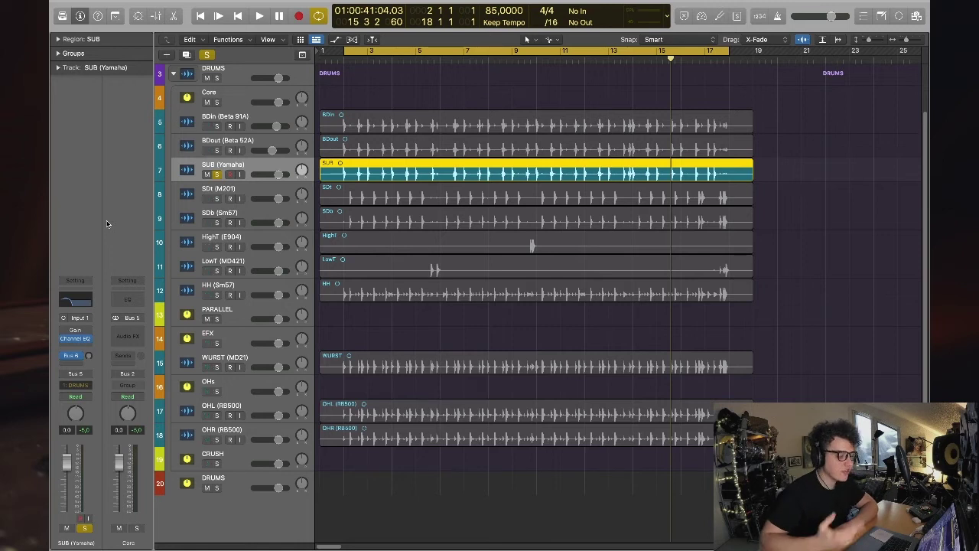
- Add a second send on the SUB track to the unused Bus 8
left_click(71, 356)
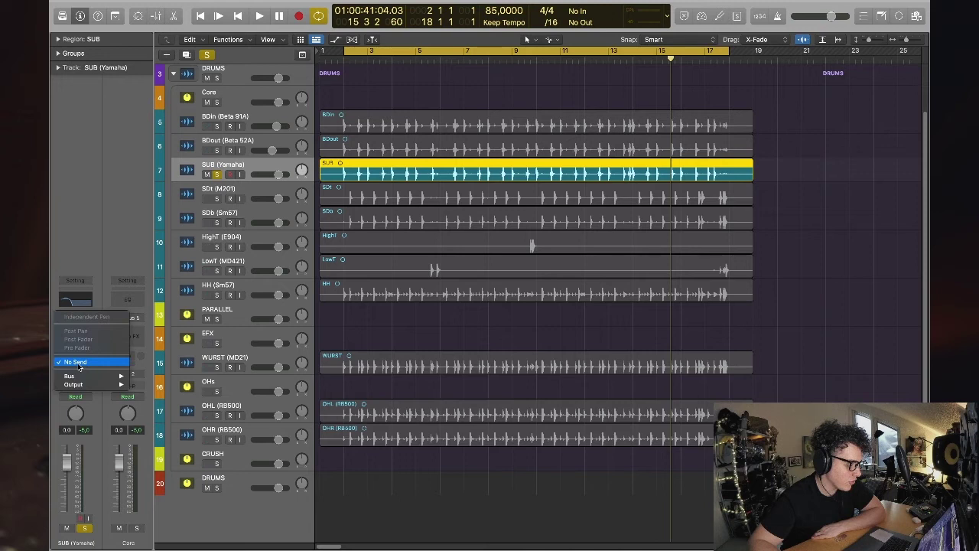
mouse_move(76, 376)
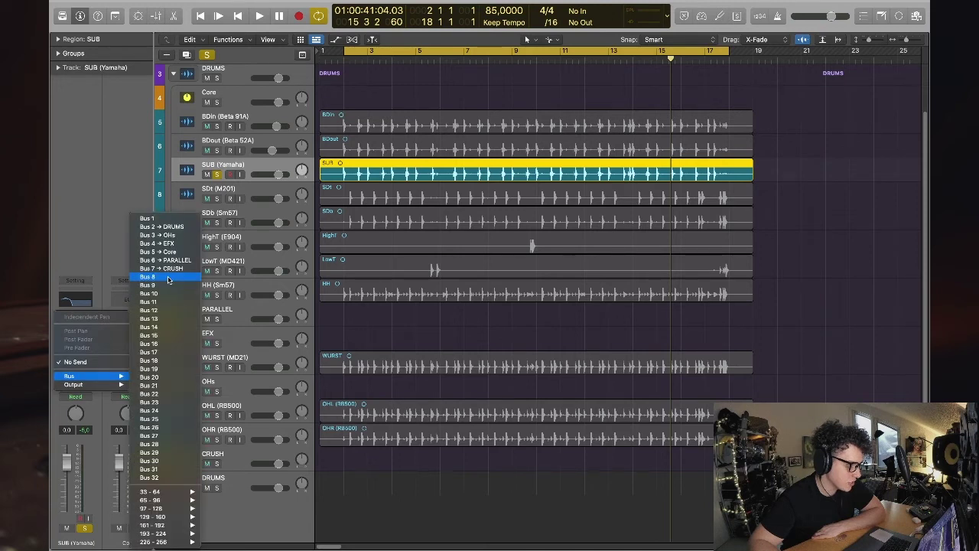
left_click(168, 280)
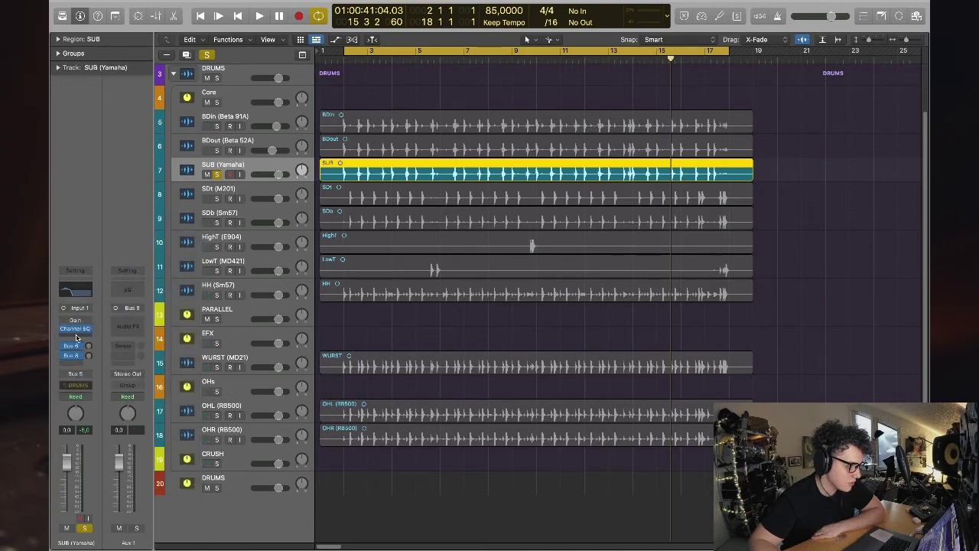
- Insert the mono Overdrive plug-in from the distortion plug-ins on Aux 1
left_click(76, 337)
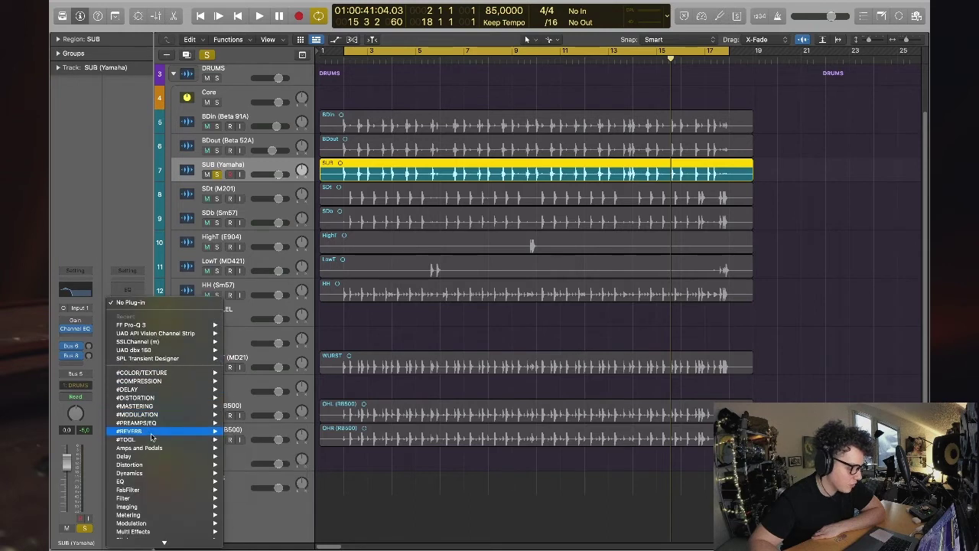
mouse_move(152, 414)
mouse_move(155, 396)
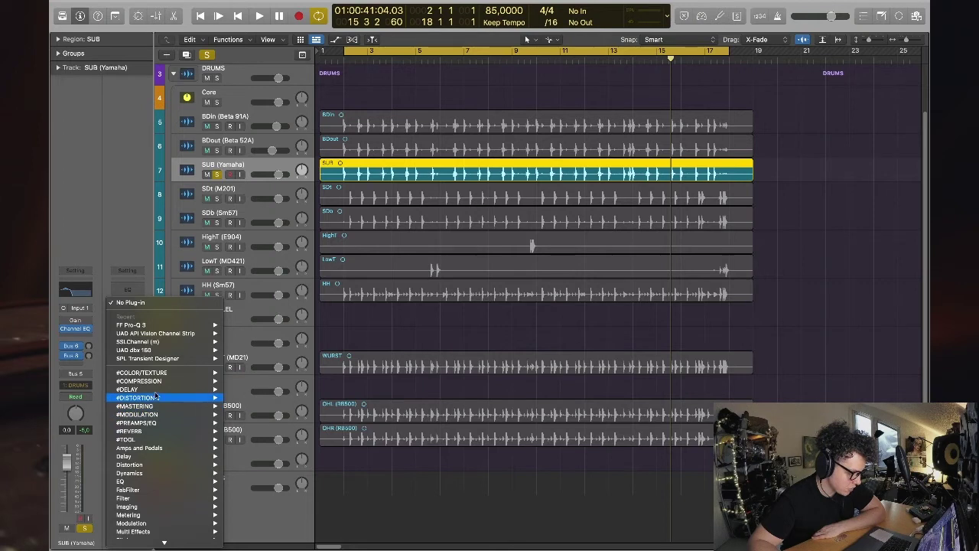
mouse_move(155, 397)
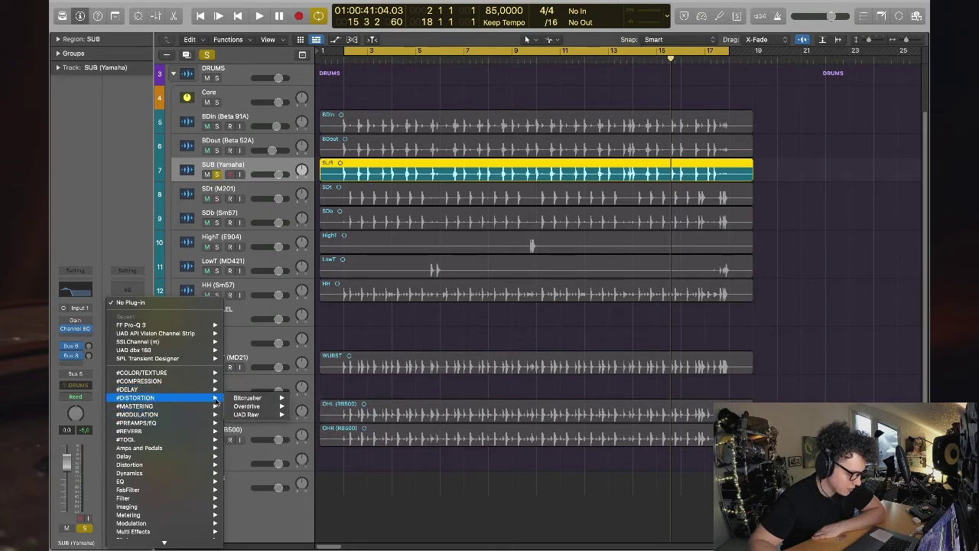
mouse_move(252, 407)
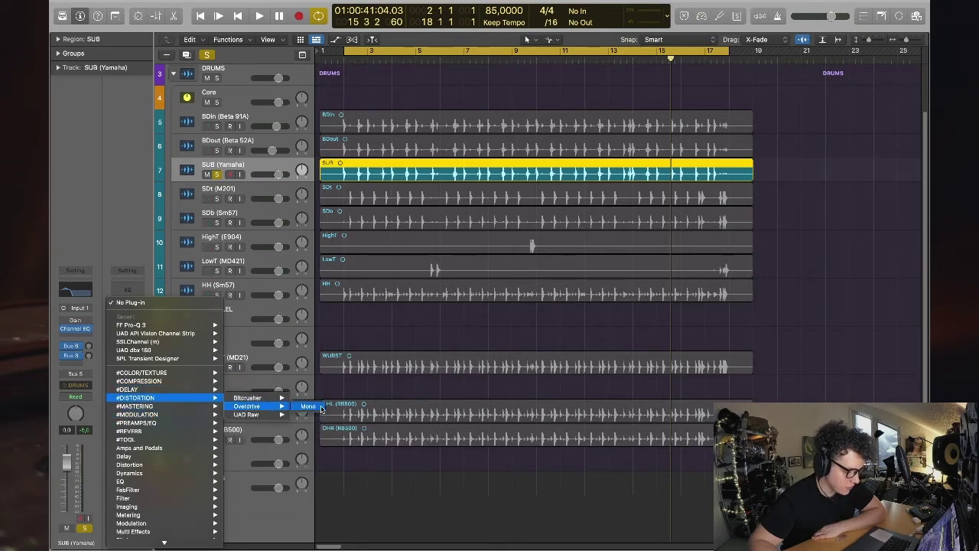
left_click(310, 406)
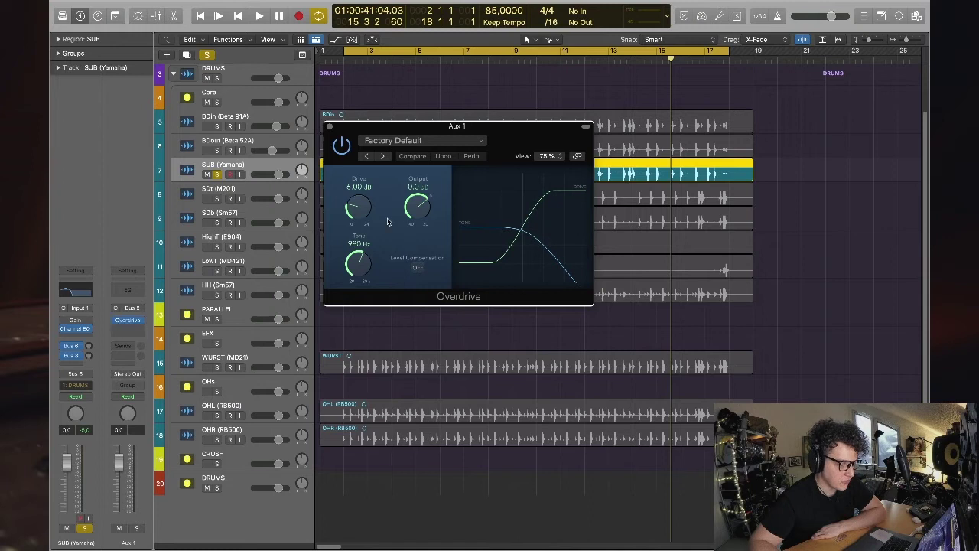
- Set Overdrive's drive to 9 dB and tone to 520 Hz, and raise SUB's Bus 8 send to about -8.8 dB during playback
left_click_drag(360, 208, 370, 196)
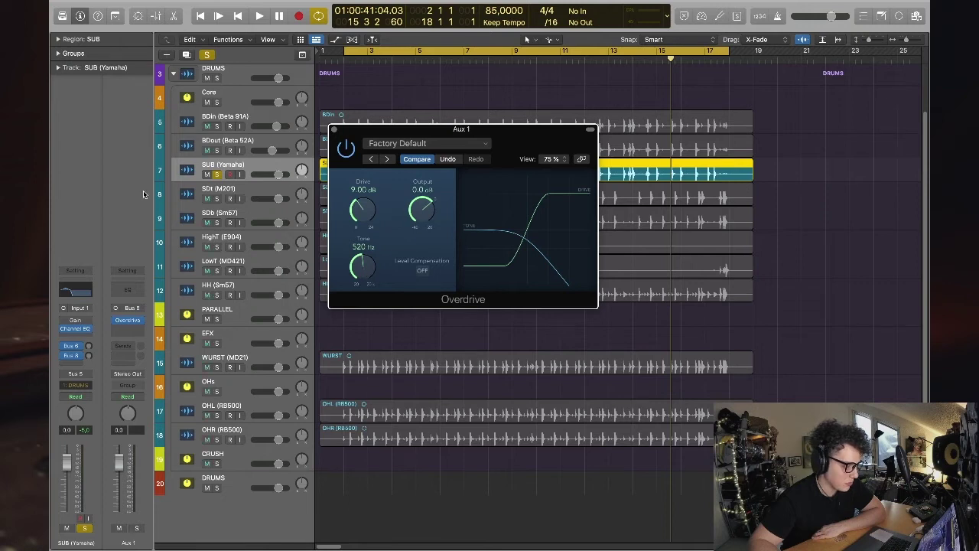
key("space")
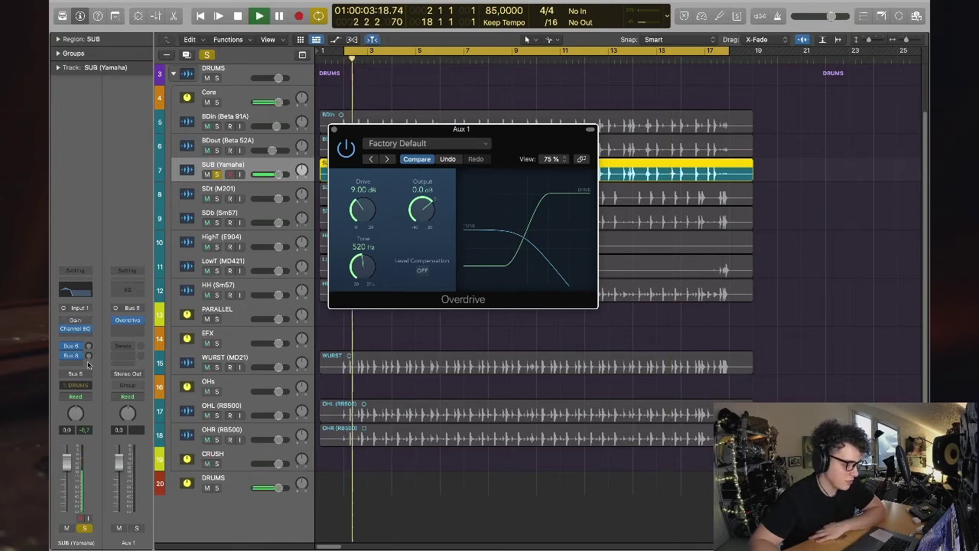
left_click_drag(90, 355, 89, 350)
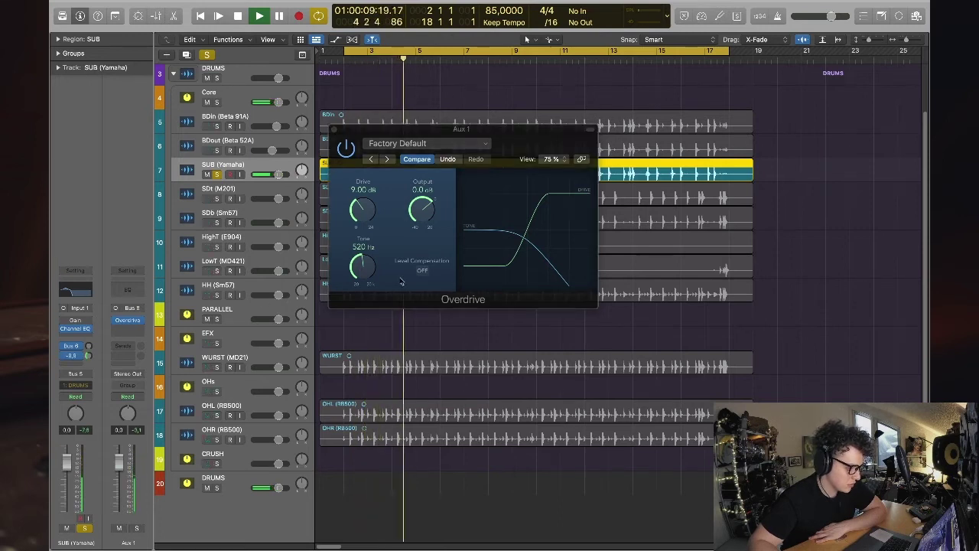
- Adjust the Aux 1 Overdrive to 10.25 dB drive and 340 Hz tone while the SUB track plays
left_click_drag(361, 264, 393, 284)
mouse_move(363, 211)
left_mouse_down()
mouse_move(375, 178)
mouse_move(371, 204)
left_mouse_up()
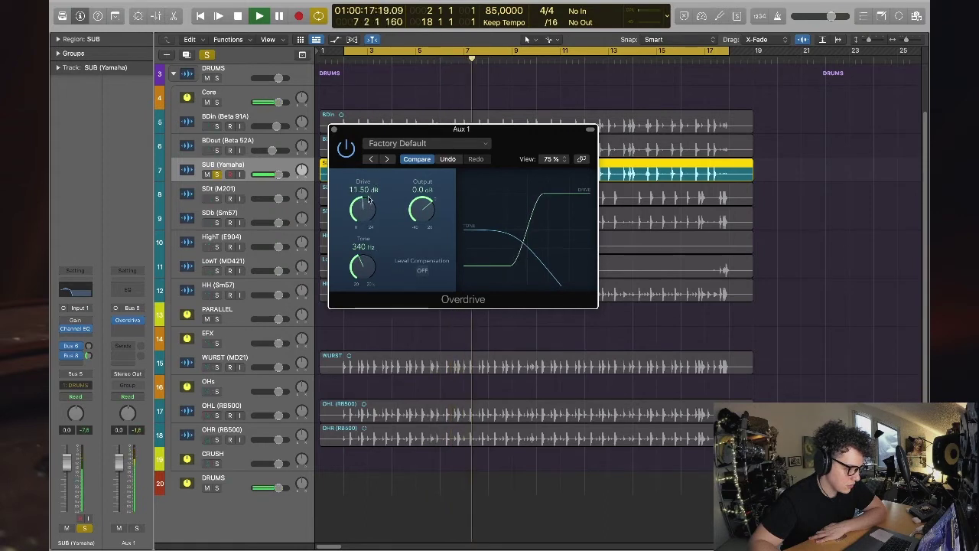
left_click_drag(361, 271, 361, 269)
left_click_drag(363, 208, 363, 213)
mouse_move(361, 265)
left_mouse_down()
mouse_move(363, 253)
mouse_move(362, 268)
left_mouse_up()
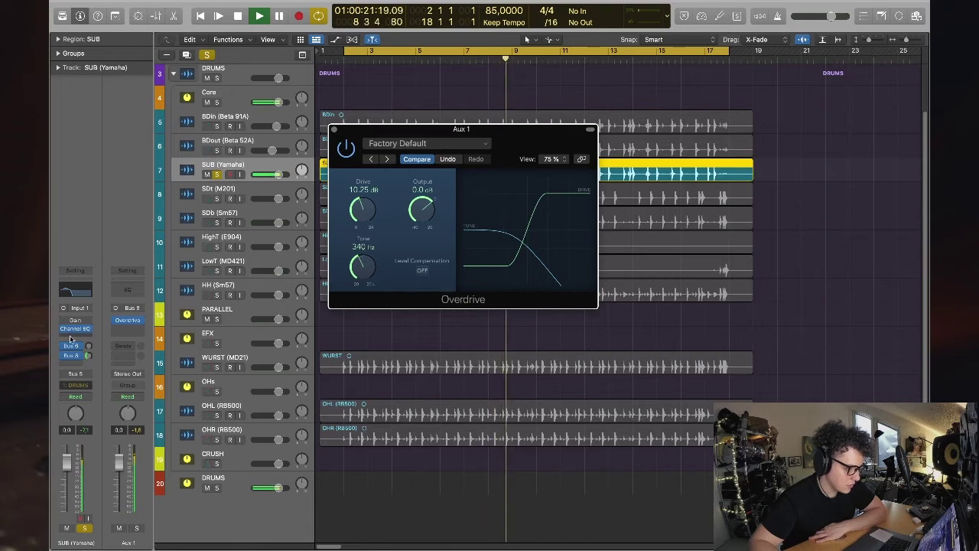
- Compare the SUB track's sound with the Bus 8 send bypassed and re-enabled, moving the Aux 1 Overdrive window aside
left_click(63, 360)
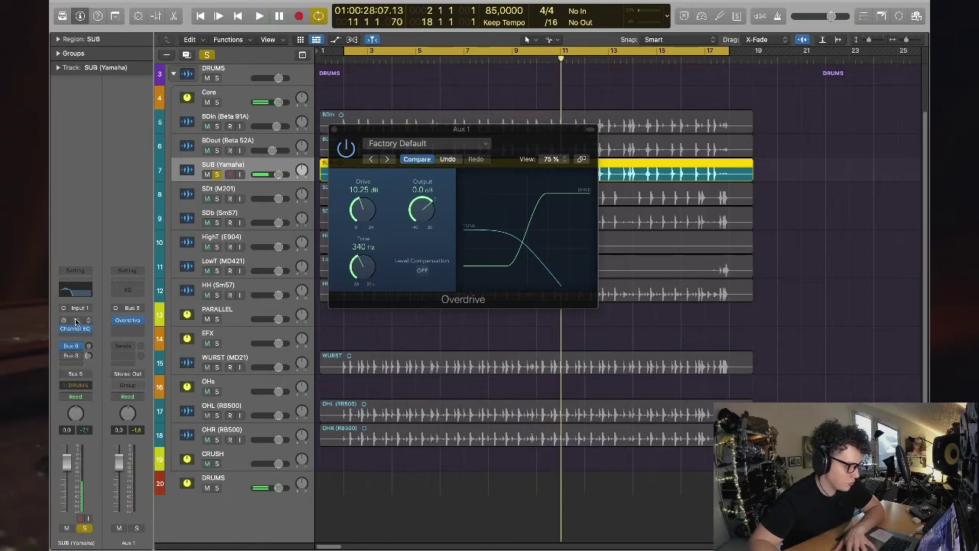
left_click(75, 324)
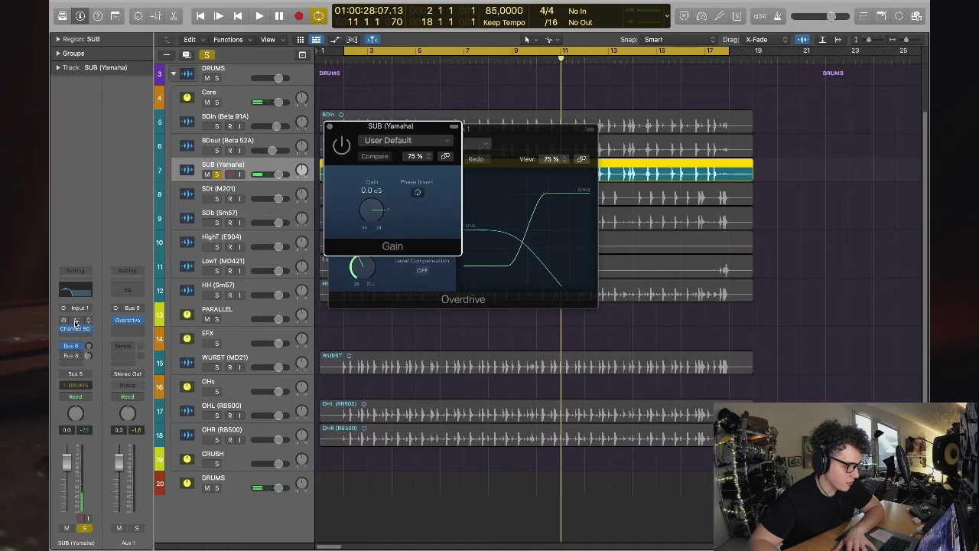
left_click(330, 127)
left_click(86, 338)
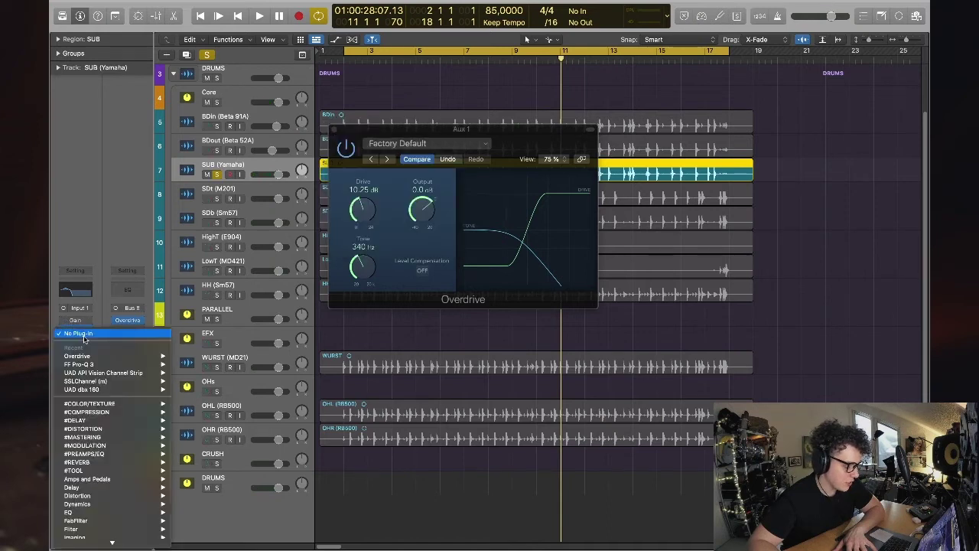
left_click(95, 295)
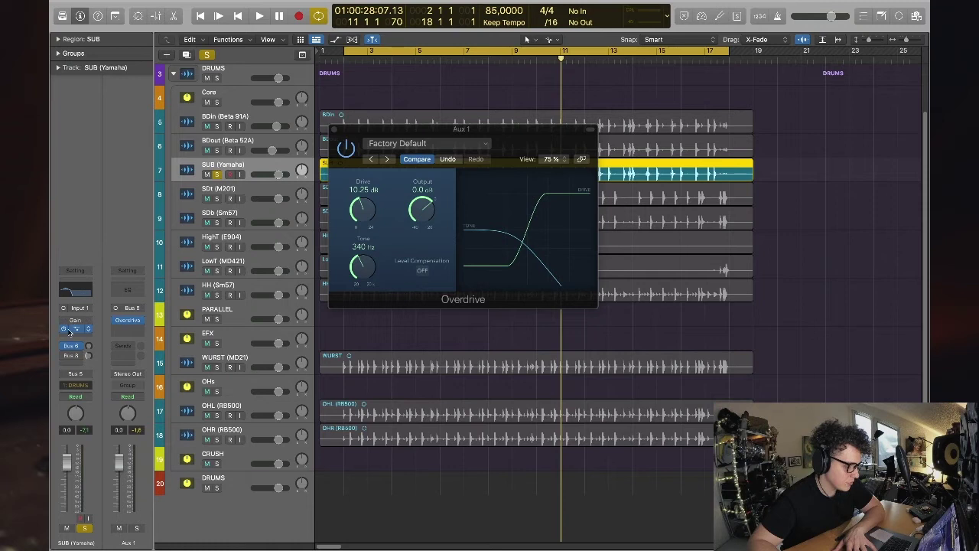
left_click_drag(391, 138, 435, 185)
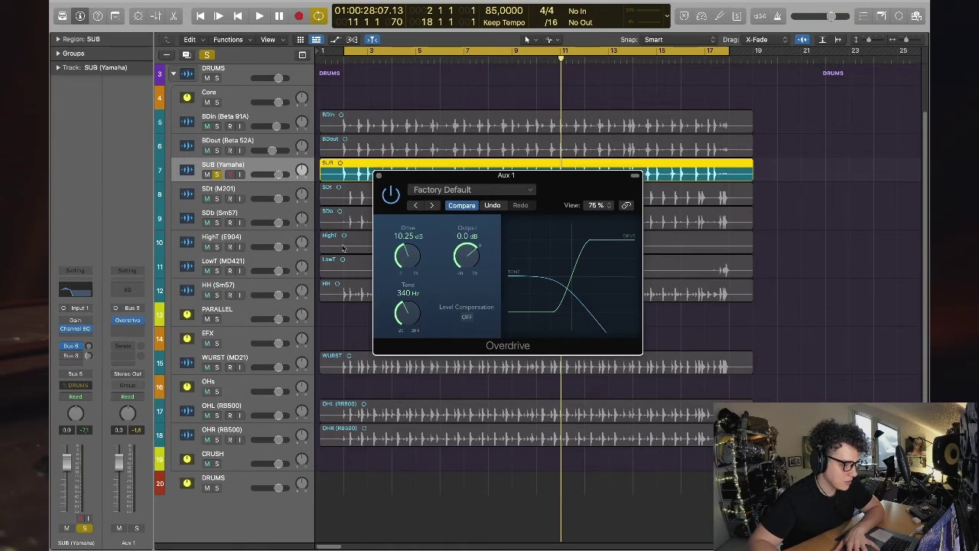
left_click_drag(498, 178, 500, 180)
key("space")
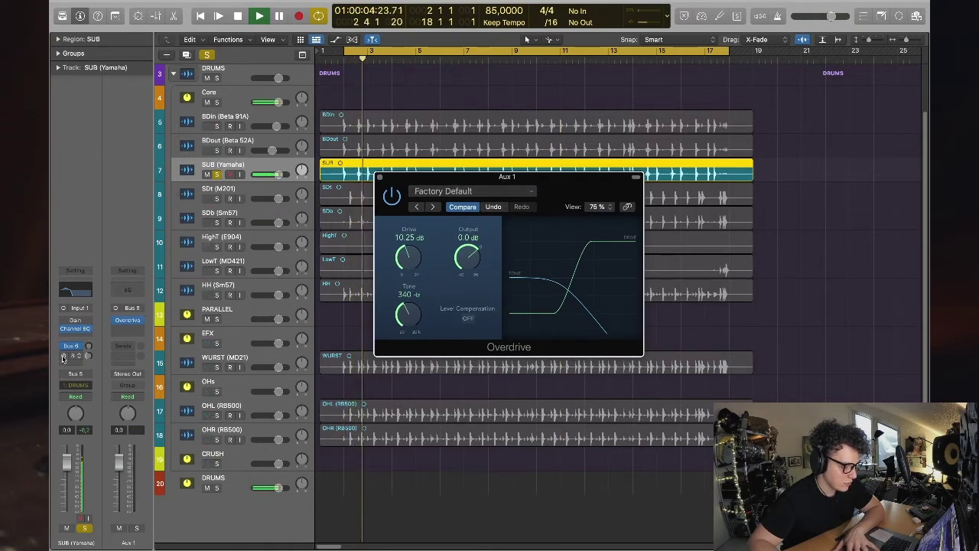
left_click(355, 267)
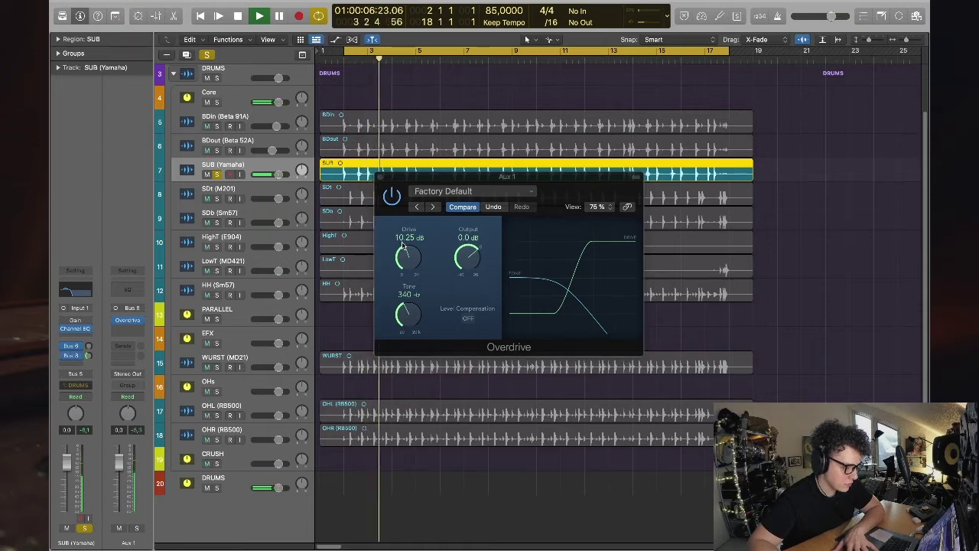
- Set the Aux 1 Overdrive's drive to 9 dB, and raise the high-cut in SUB's Channel EQ to between 300 and 400 Hz
left_click_drag(403, 244, 409, 262)
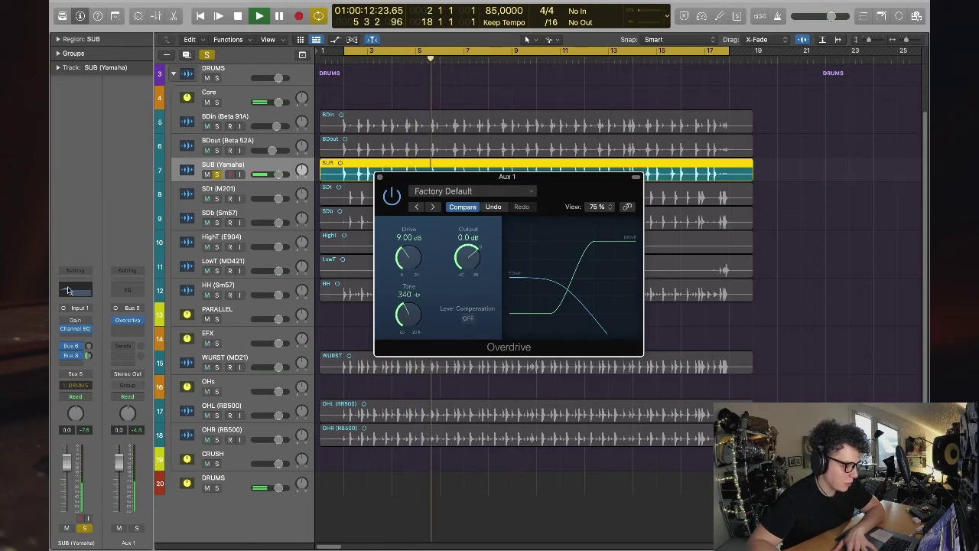
key("e")
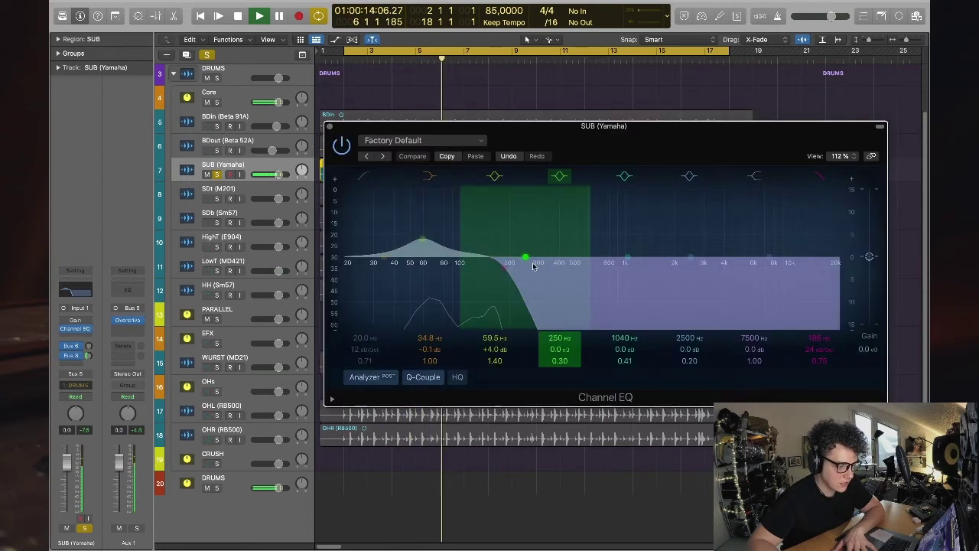
mouse_move(534, 266)
left_mouse_down()
mouse_move(612, 268)
mouse_move(529, 278)
mouse_move(548, 272)
left_mouse_up()
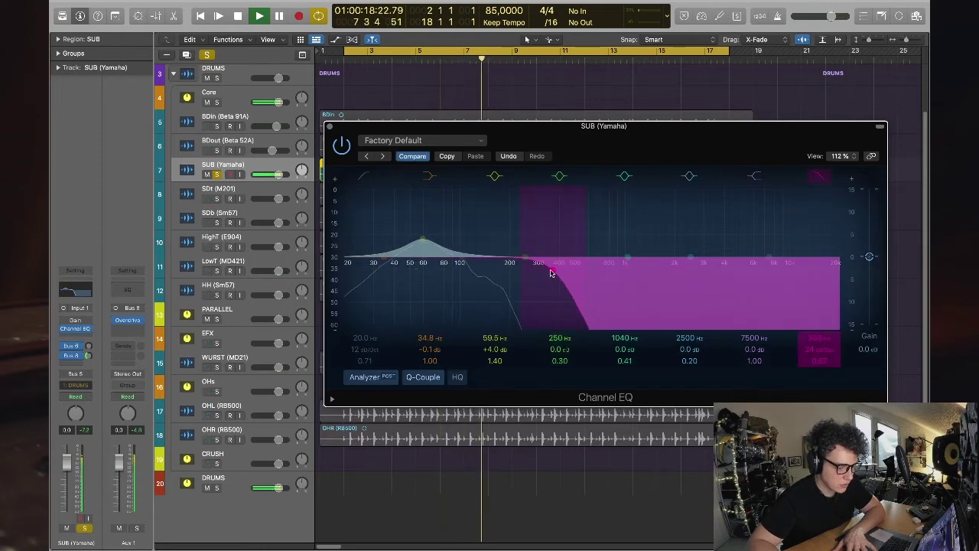
left_click(330, 128)
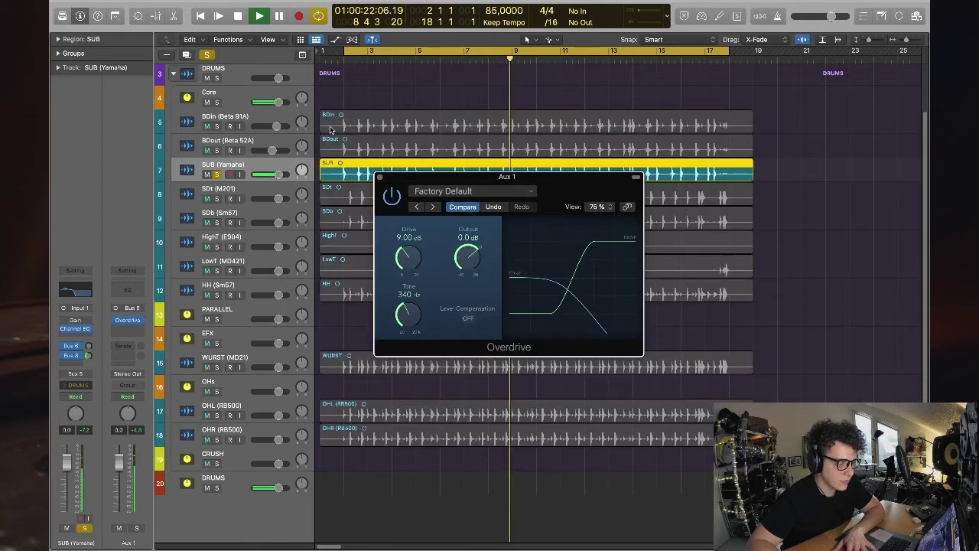
key("space")
key("super+w")
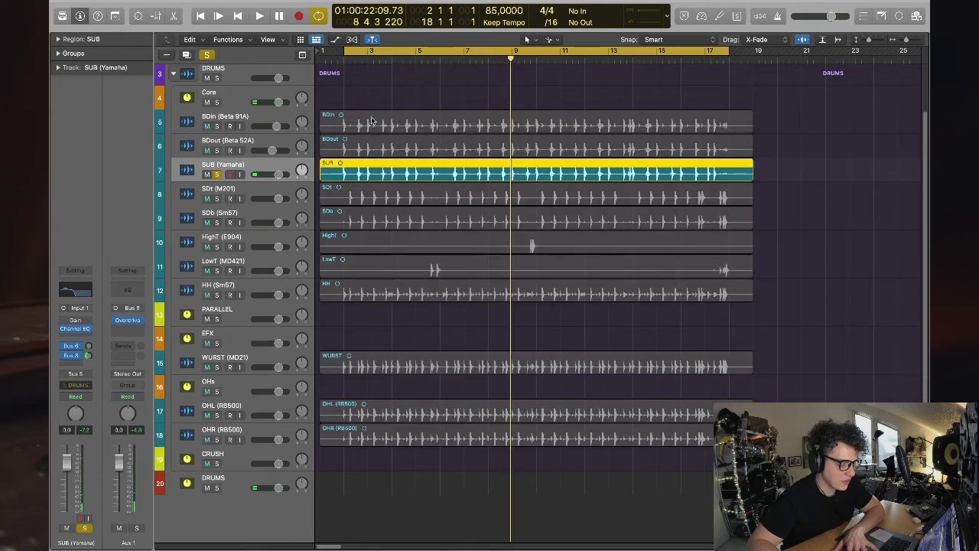
- Solo BDin and BDout together with SUB, play the three kick tracks from the start, and clear all solos
key("super+shift+a")
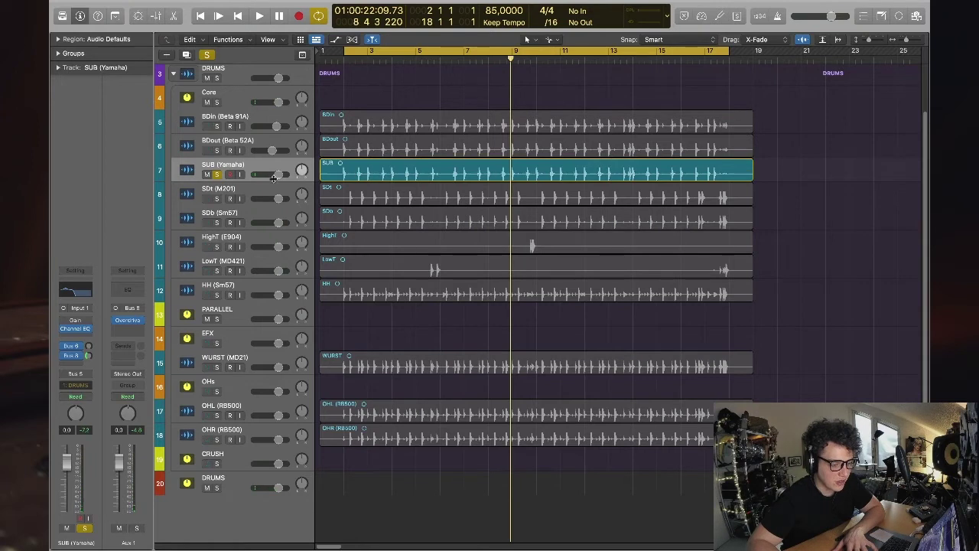
left_click(215, 140, "shift")
key("Return")
key("space")
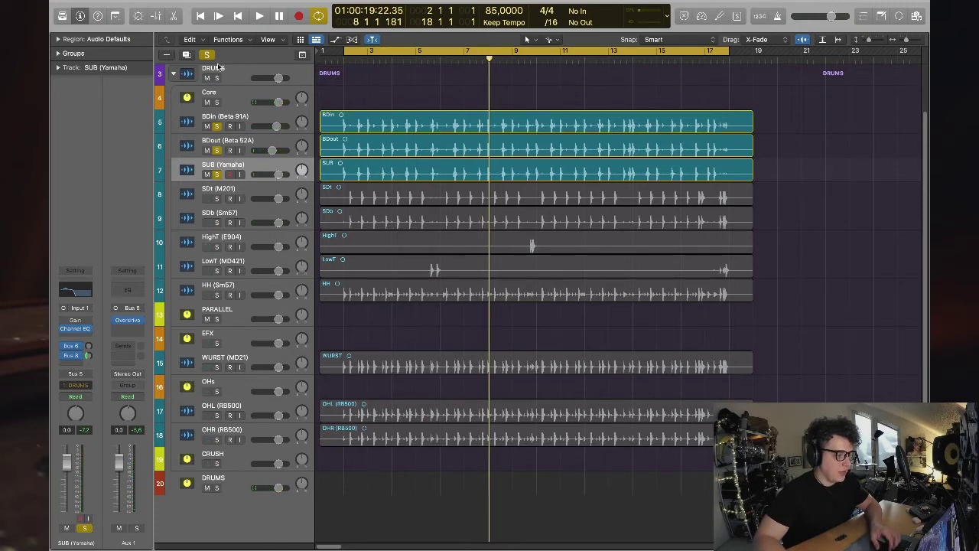
left_click(209, 56)
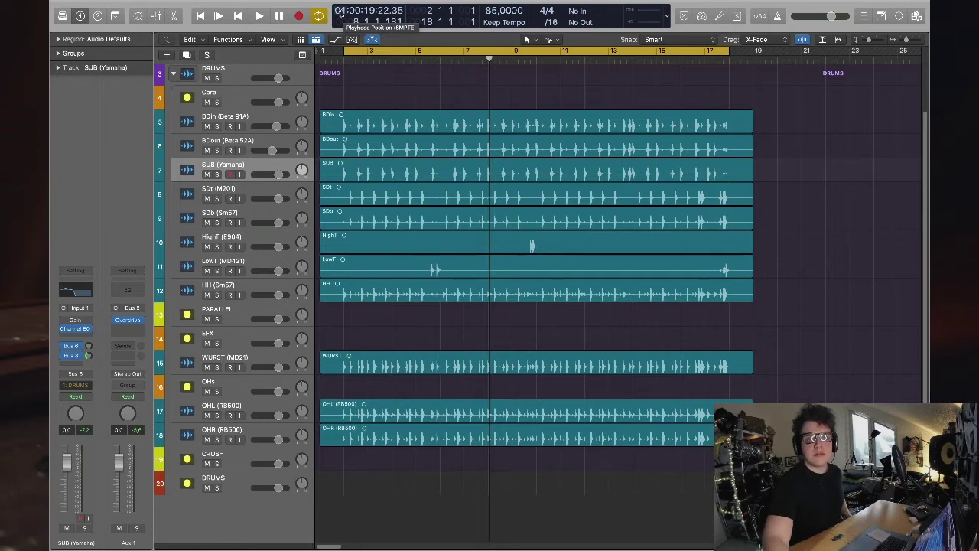
mouse_move(349, 4)
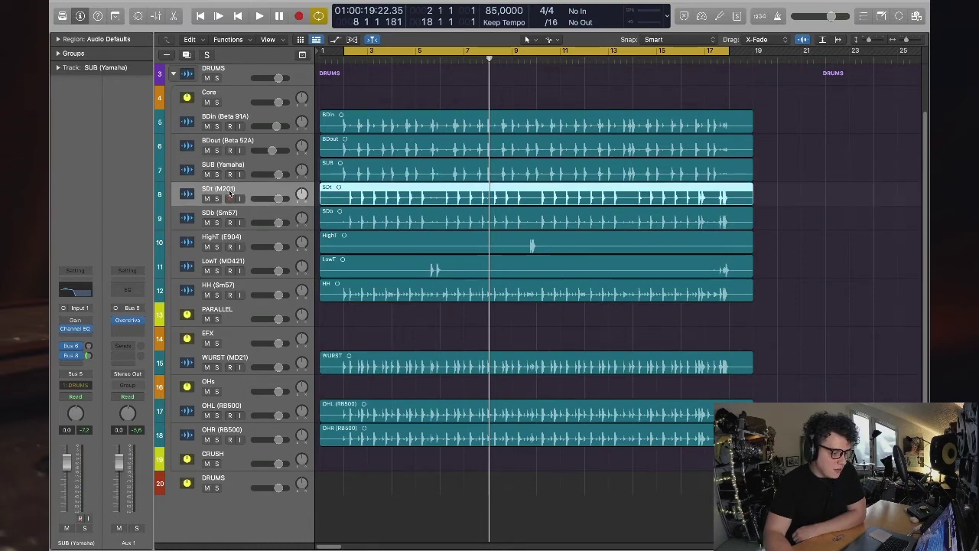
- Solo the SDt (M201) snare track and listen to it alone from the start
left_click(222, 189)
left_click(216, 199)
key("space")
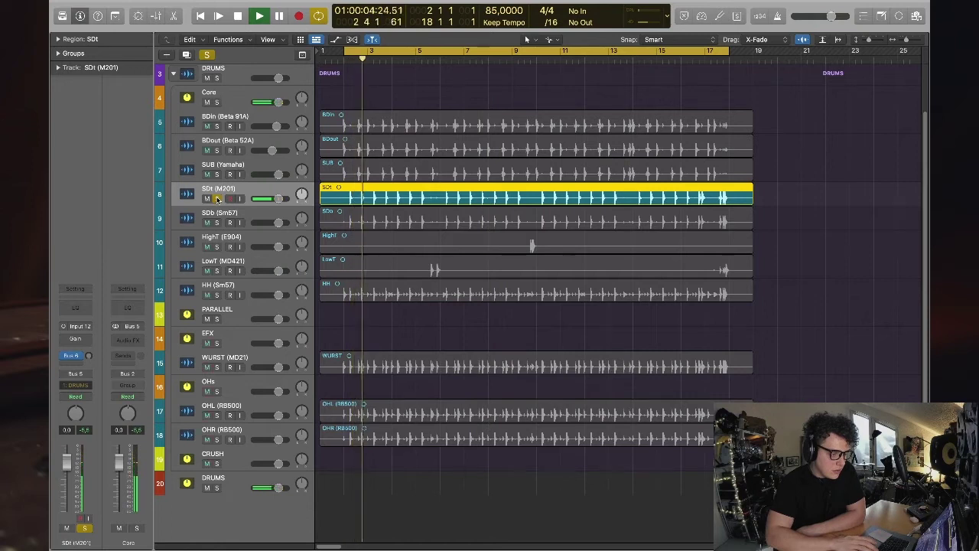
key("space")
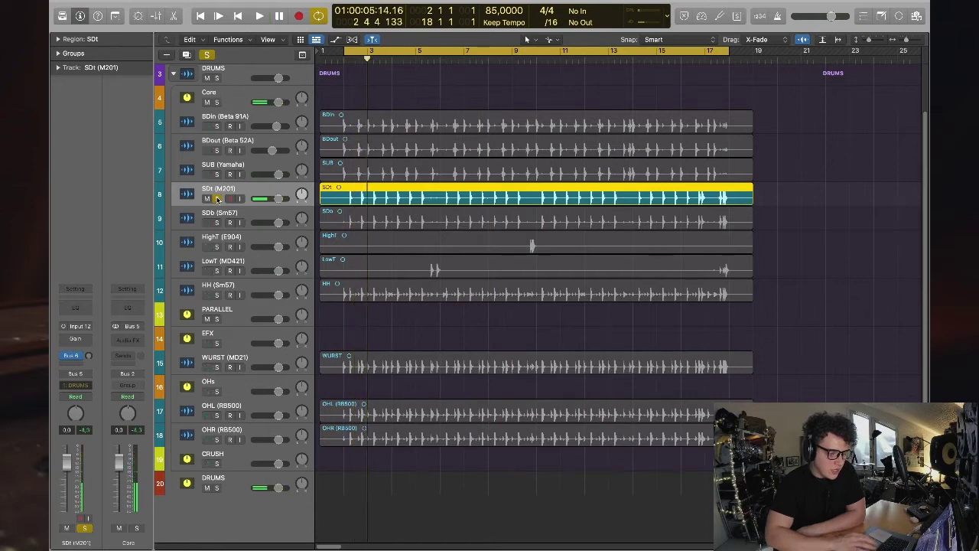
scroll(409, 452, "down", 1)
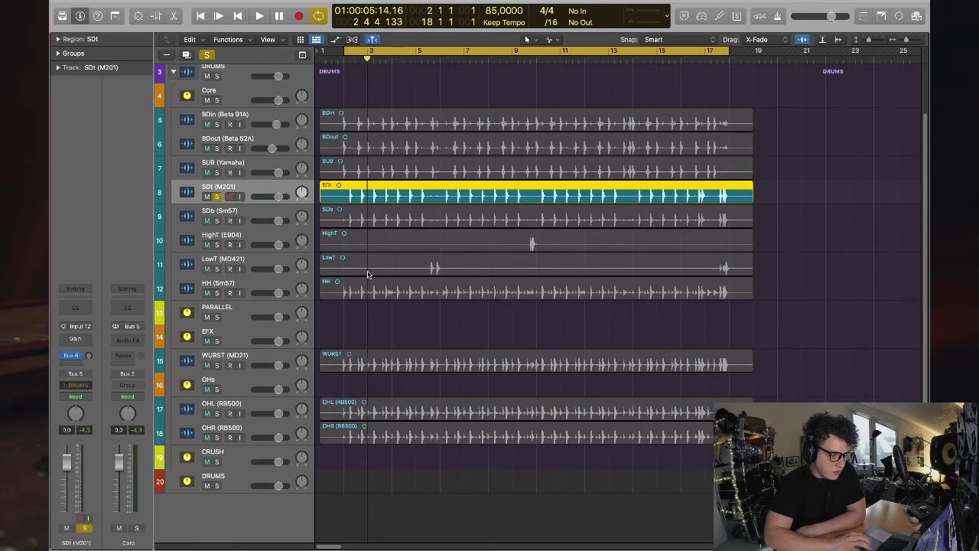
- Switch the solo from SDt to the HH (Sm57) track, play the hi-hat mic alone, and clear its solo
left_click(357, 297)
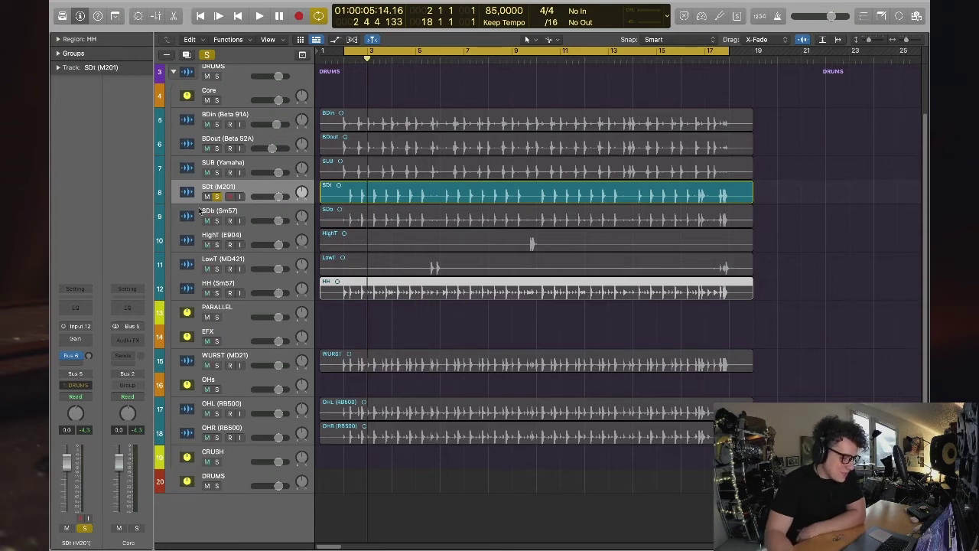
left_click(217, 197)
left_click(217, 293)
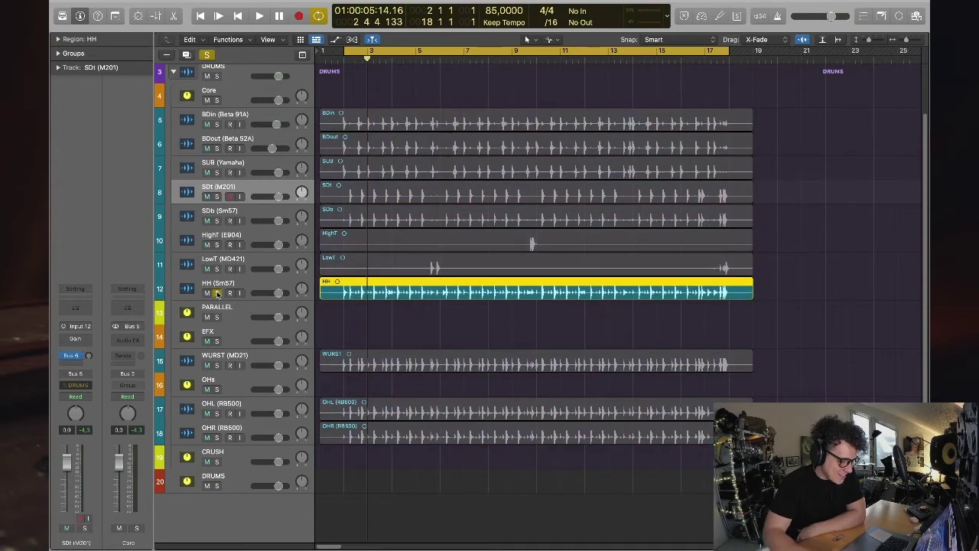
key("space")
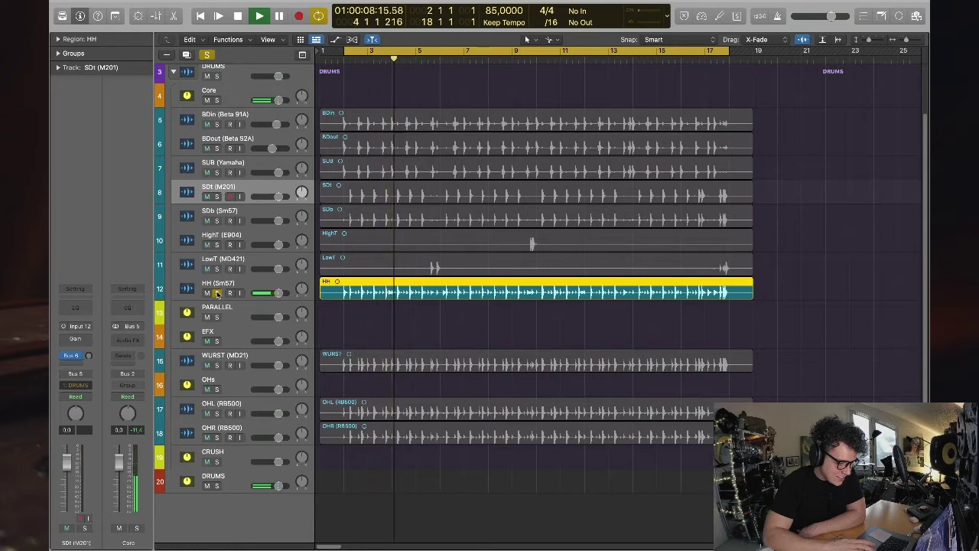
key("space")
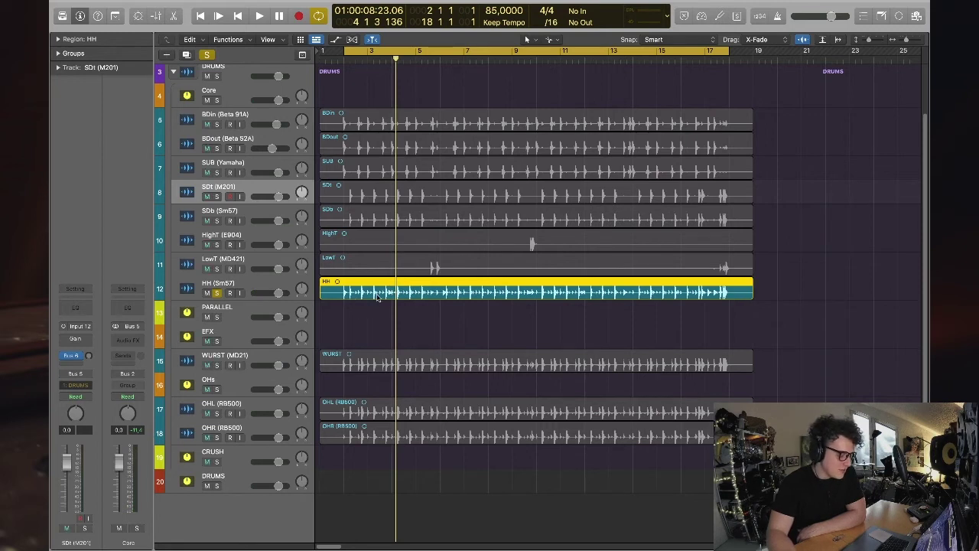
scroll(417, 305, "up", 1)
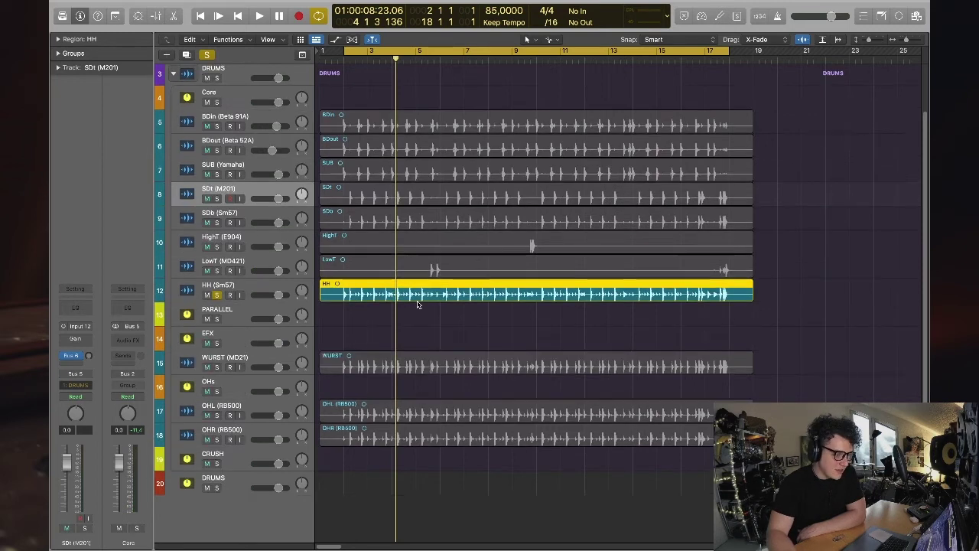
left_click(218, 295)
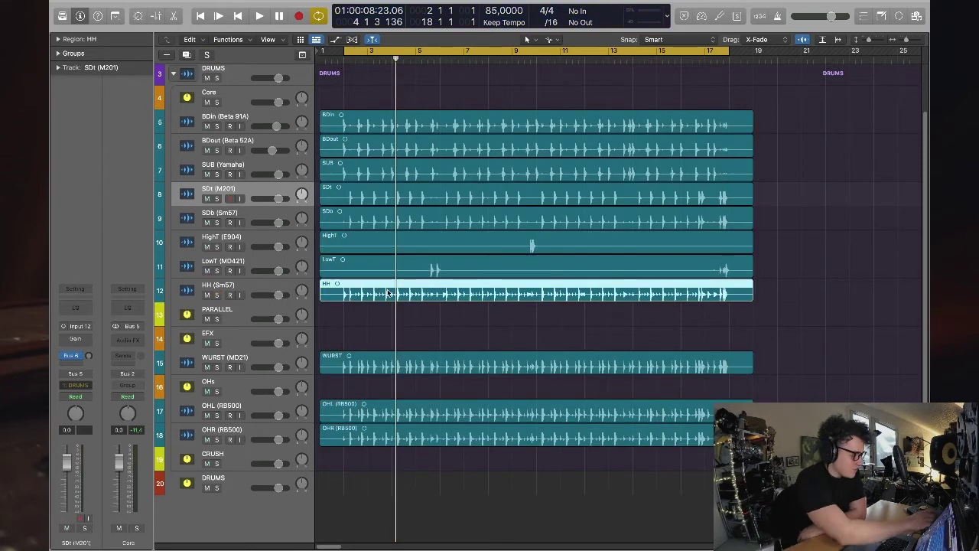
left_click(417, 368)
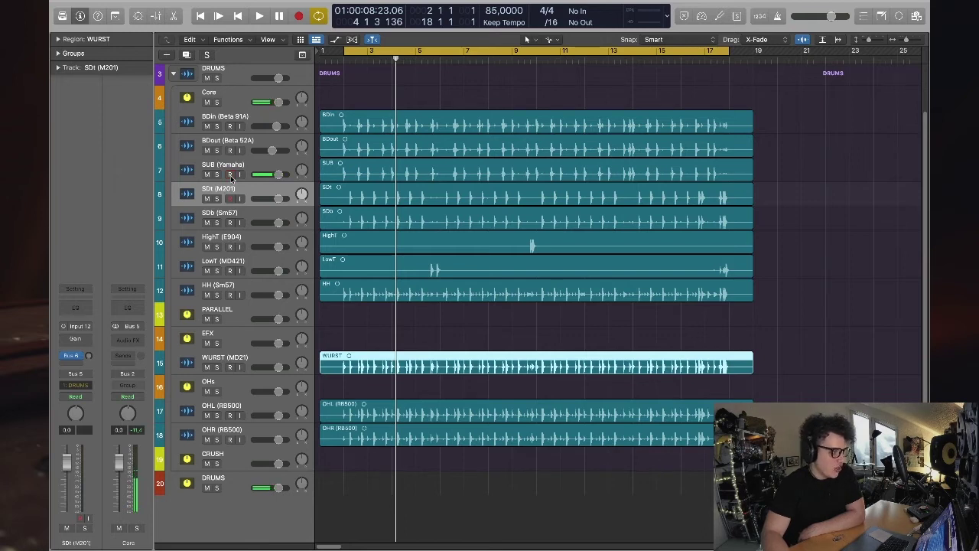
- Insert UAD Neve 1084 from the #PREAMPS/EQ plug-ins after Gain on the SDt track and move its window aside
left_click(265, 189)
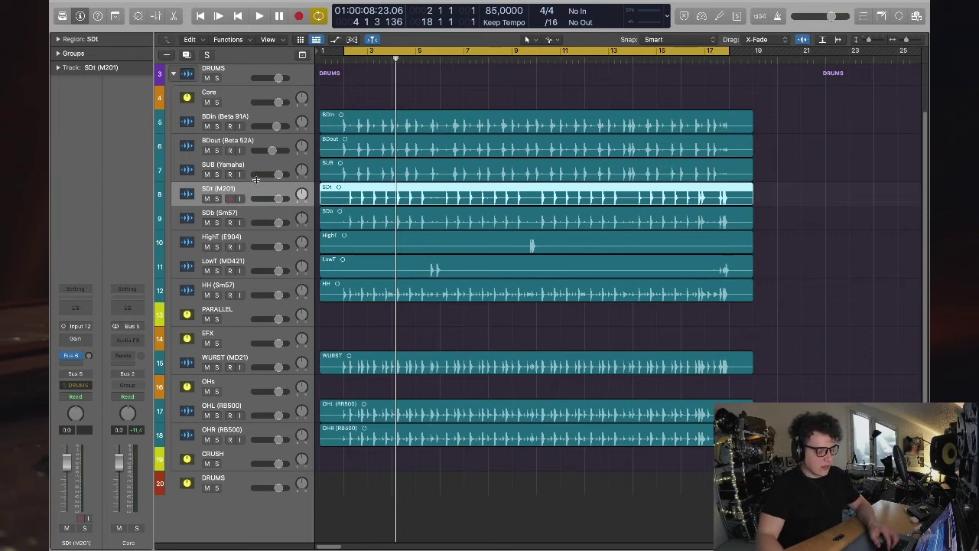
left_click(75, 340)
left_click(86, 341)
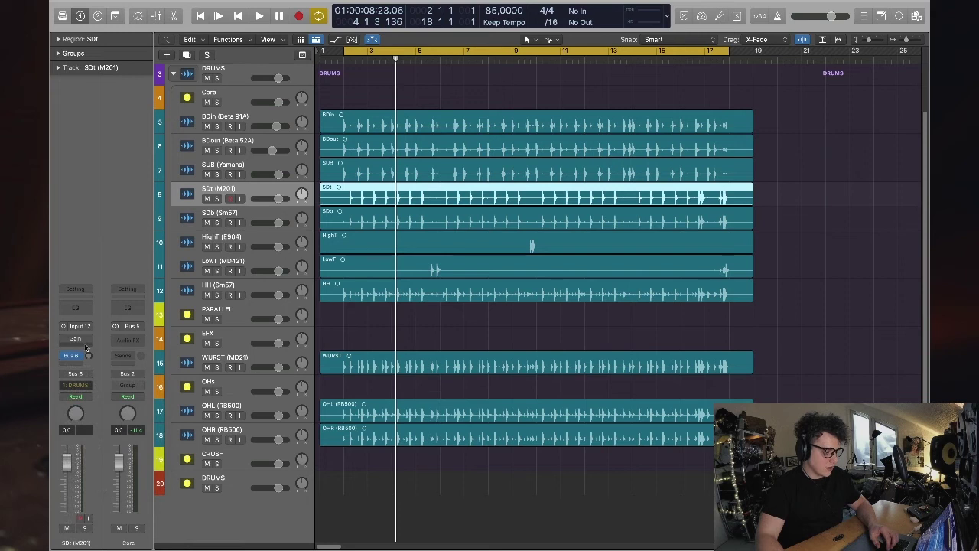
left_click(85, 347)
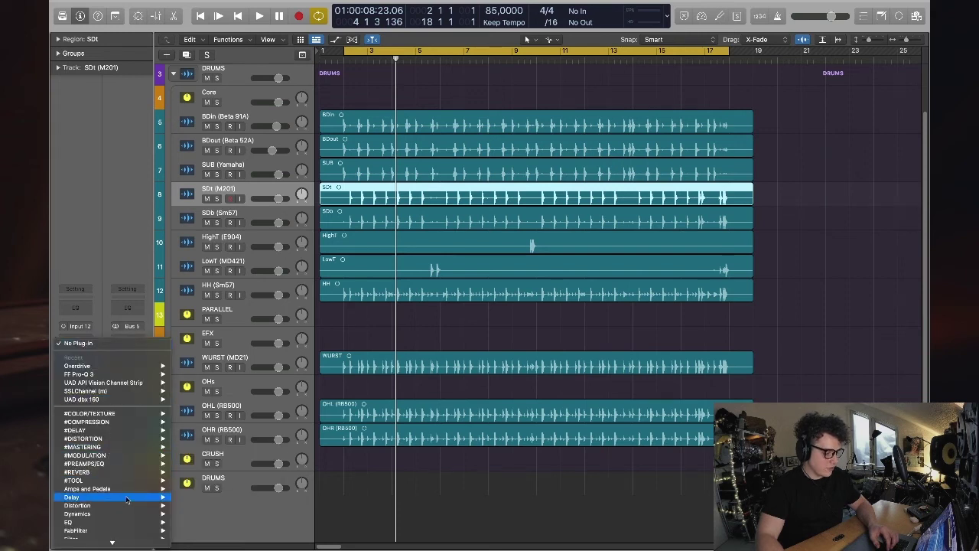
mouse_move(124, 464)
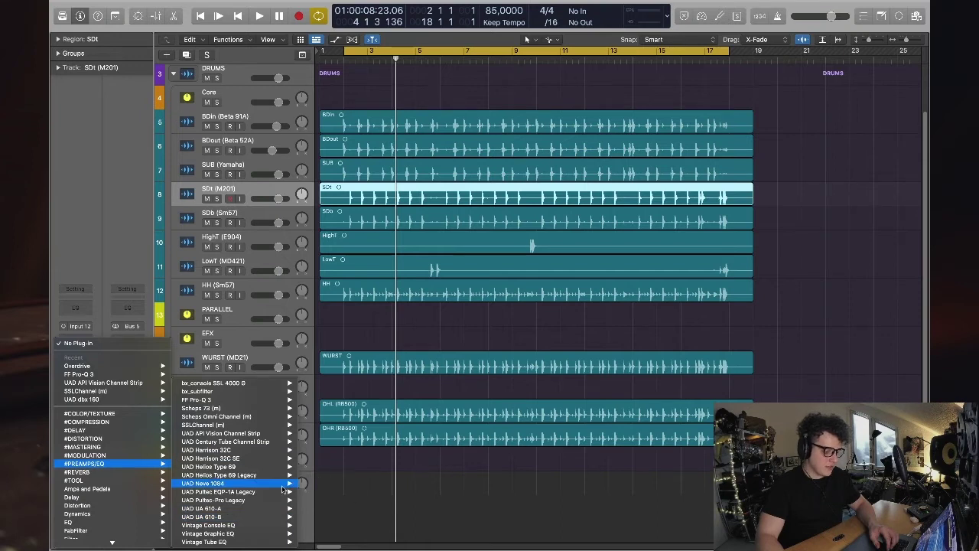
left_click(314, 485)
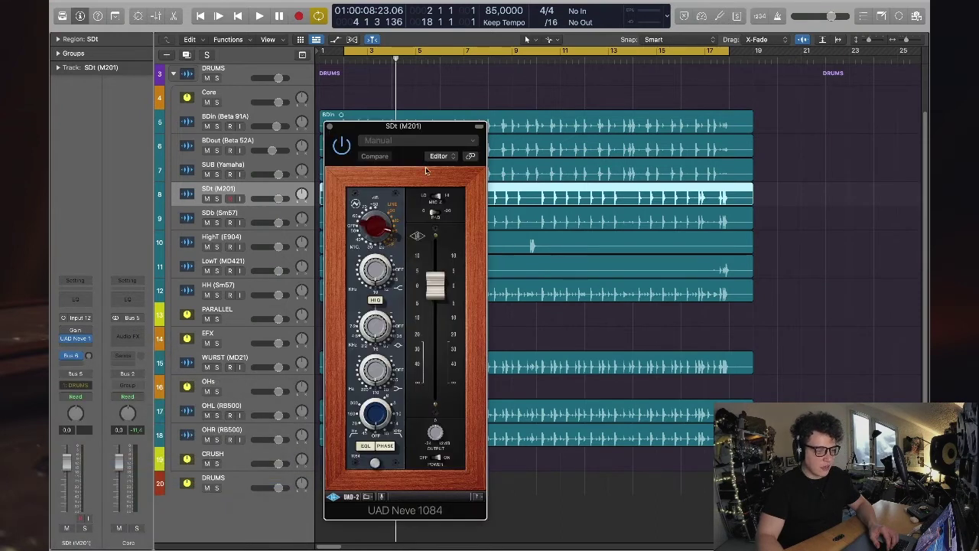
left_click_drag(427, 131, 596, 111)
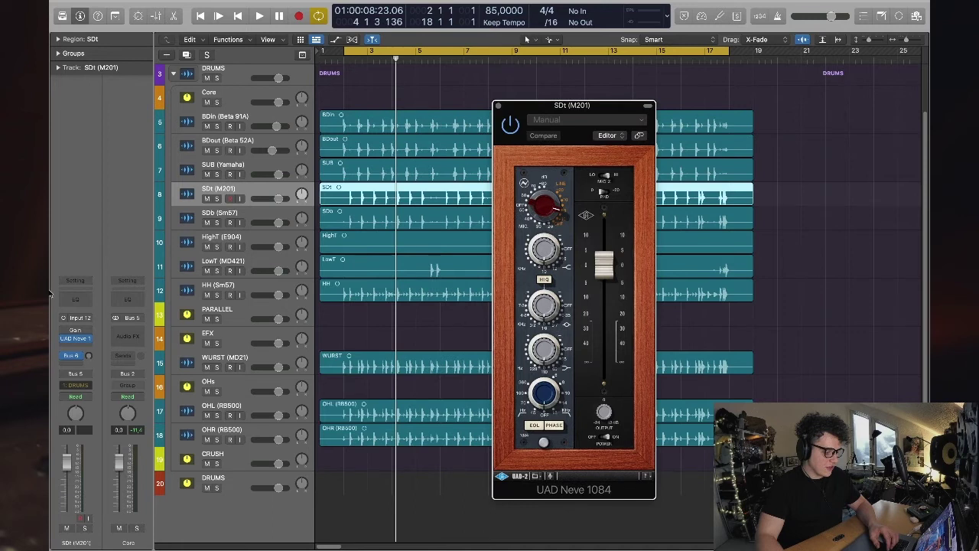
- Insert the mono Scheps 73 (m) after UAD Neve 1084 on SDt and place the two plug-in windows side by side
left_click(75, 346)
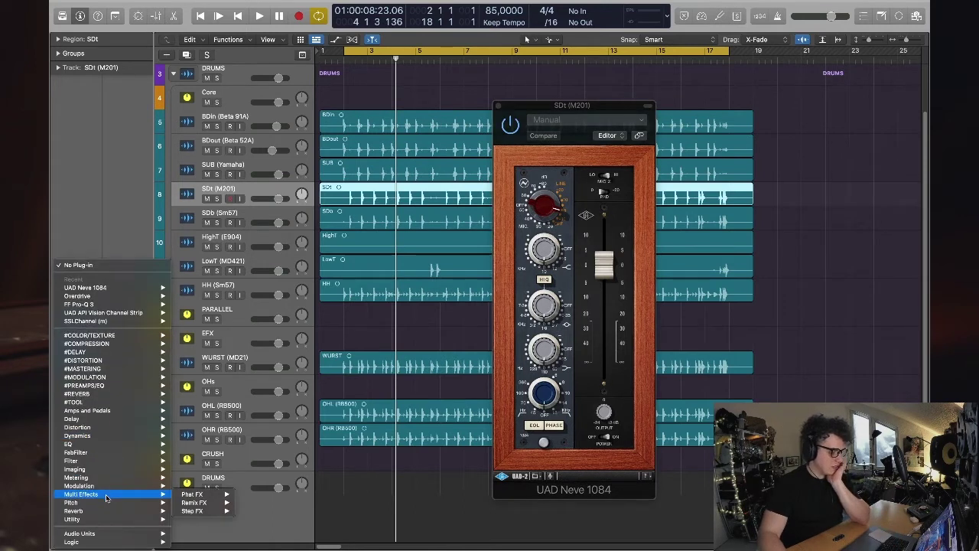
mouse_move(109, 433)
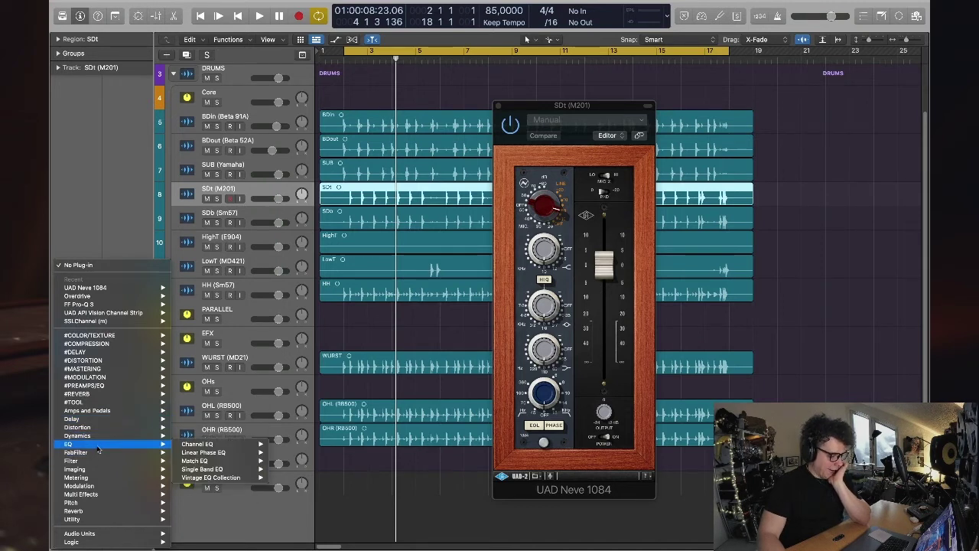
mouse_move(97, 463)
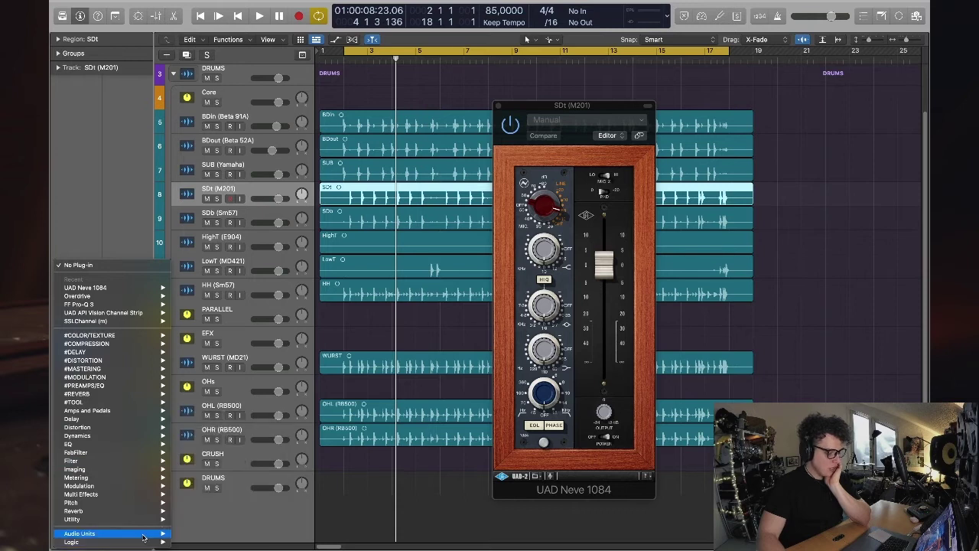
mouse_move(115, 394)
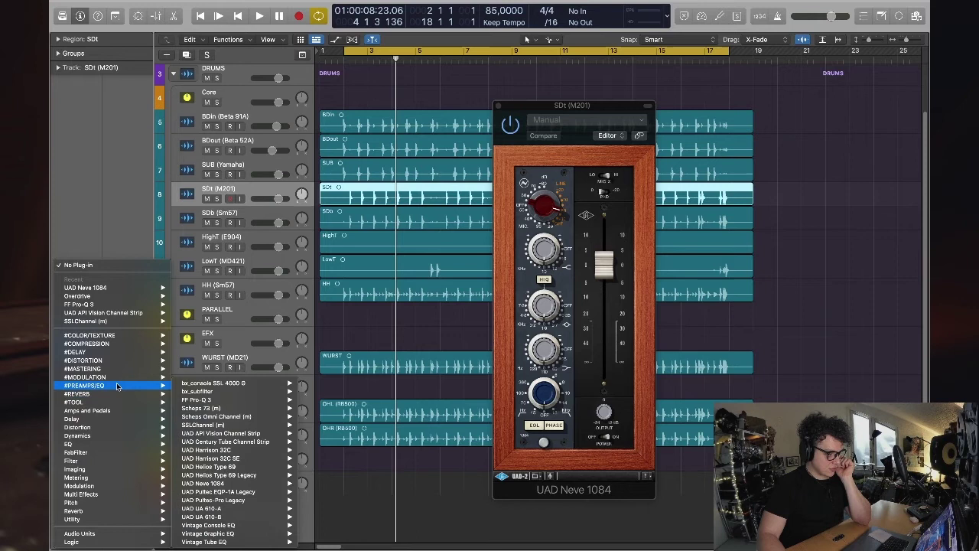
mouse_move(195, 409)
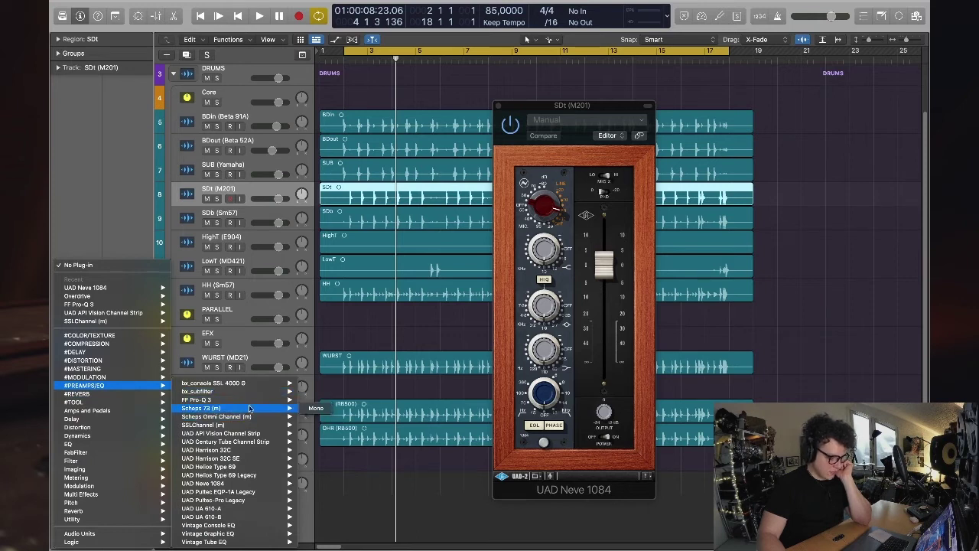
left_click(501, 335)
left_click(598, 109)
left_click_drag(617, 111, 852, 73)
left_click_drag(450, 128, 665, 71)
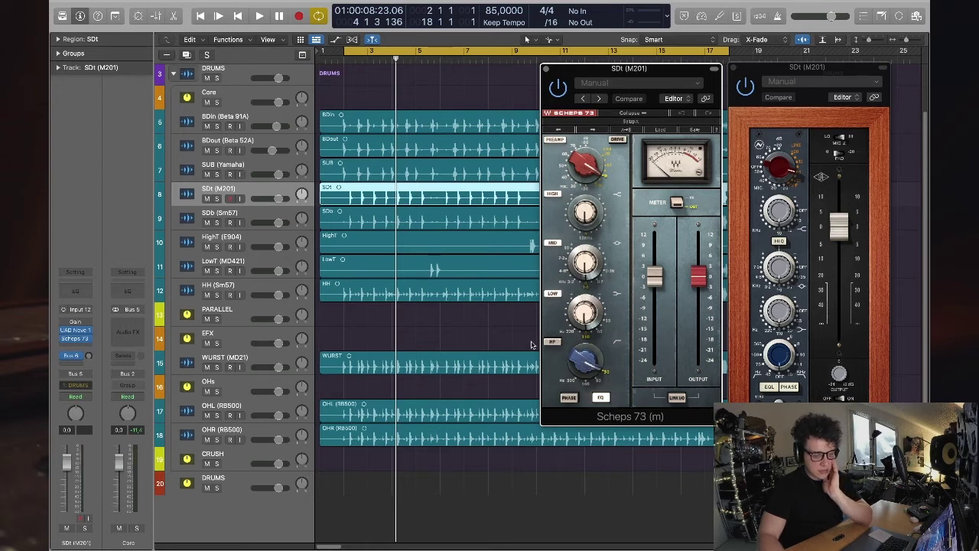
- Turn on the HP filter in Scheps 73 and toggle the HI-Q switch on UAD Neve 1084
left_click(556, 343)
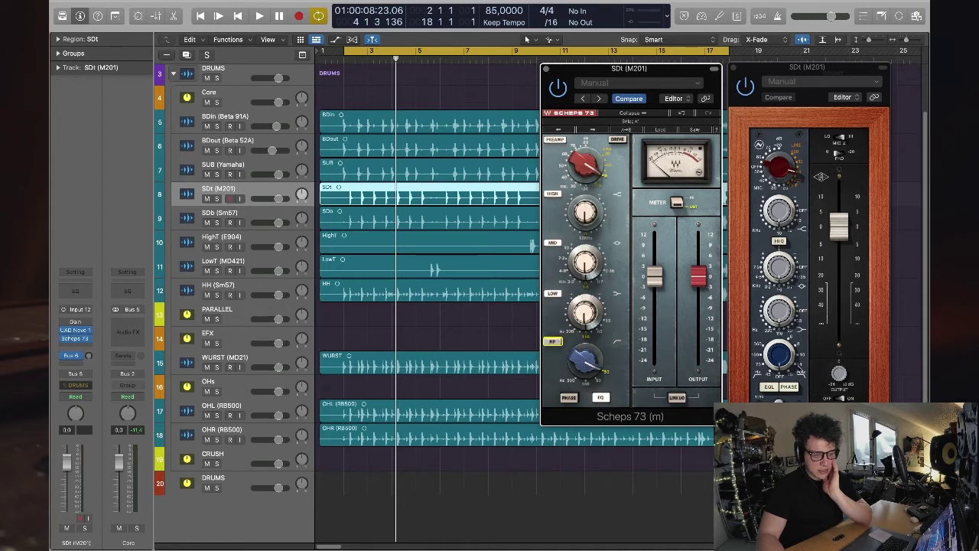
left_click(778, 360)
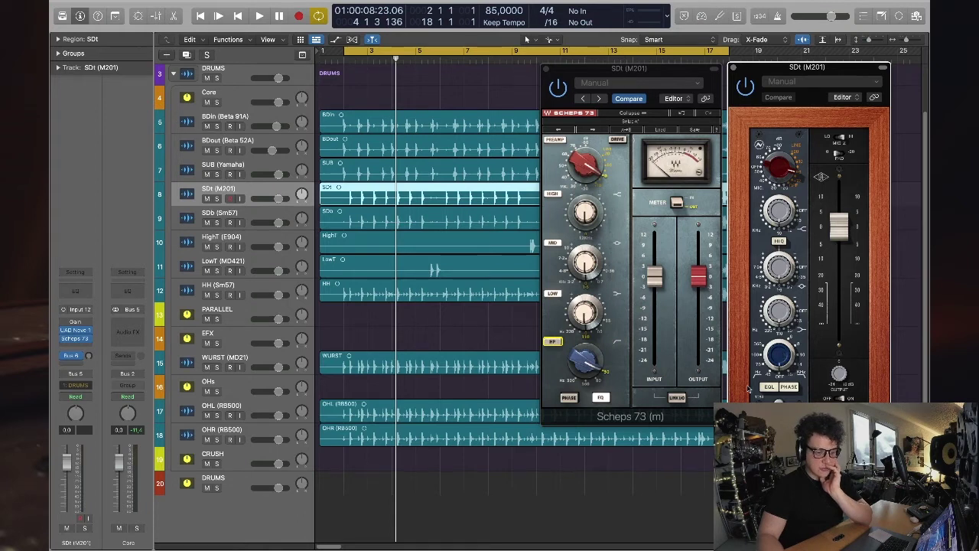
left_click(780, 242)
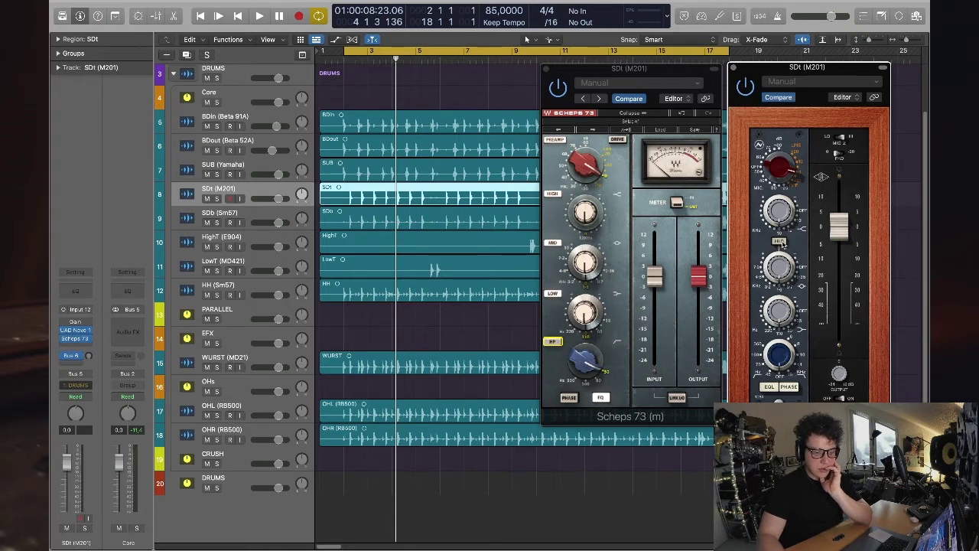
left_click(781, 242)
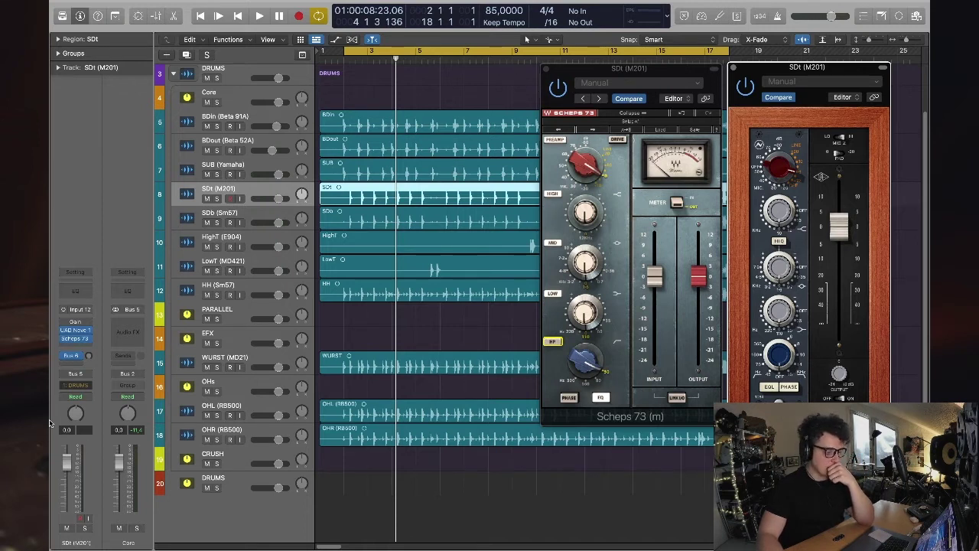
- Insert the mono Scheps Omni Channel (m) after Scheps 73 on SDt and place its window beside the other two plug-ins
left_click(86, 347)
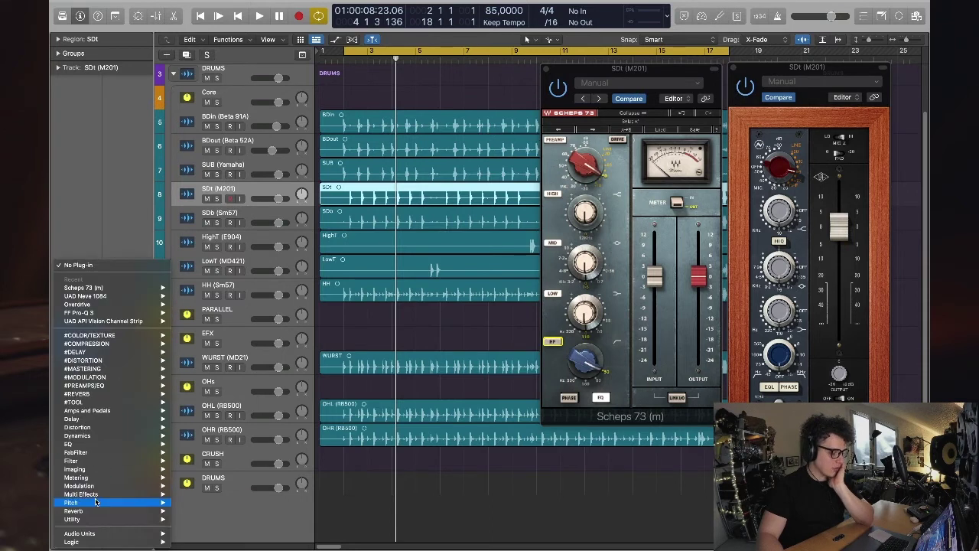
mouse_move(88, 387)
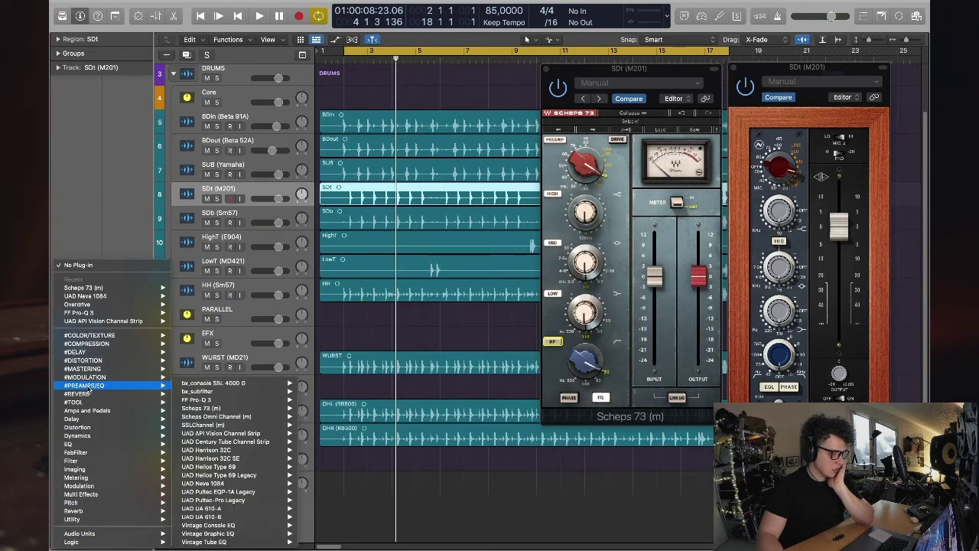
mouse_move(226, 434)
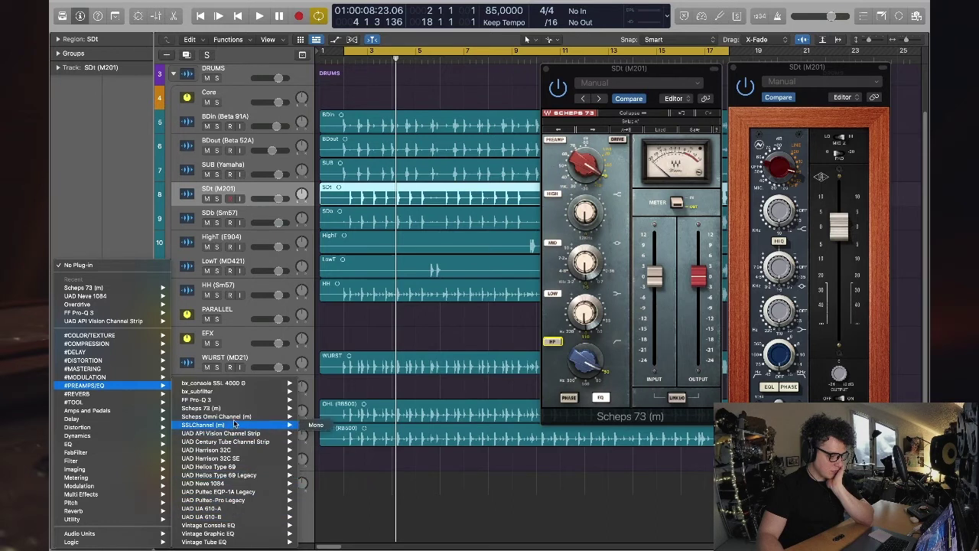
left_click(316, 416)
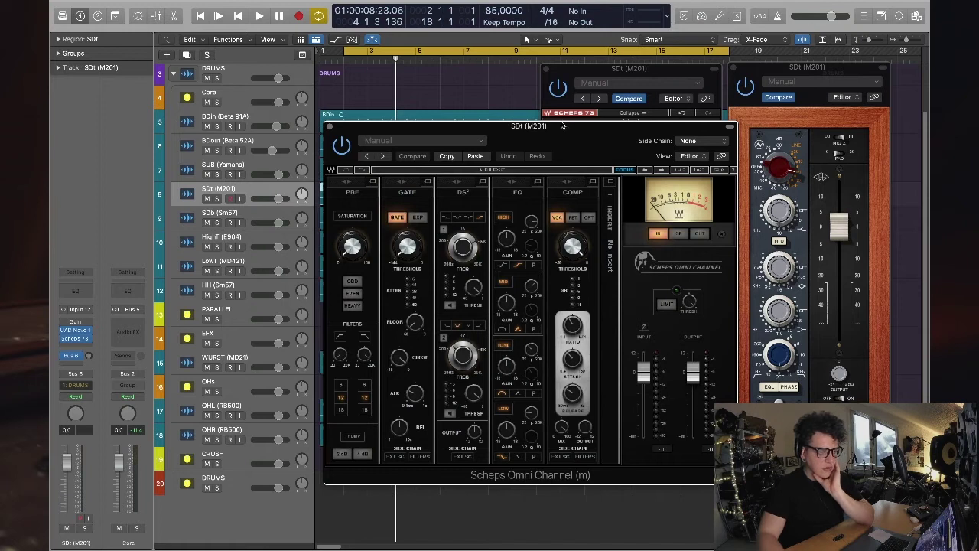
left_click_drag(598, 145, 403, 91)
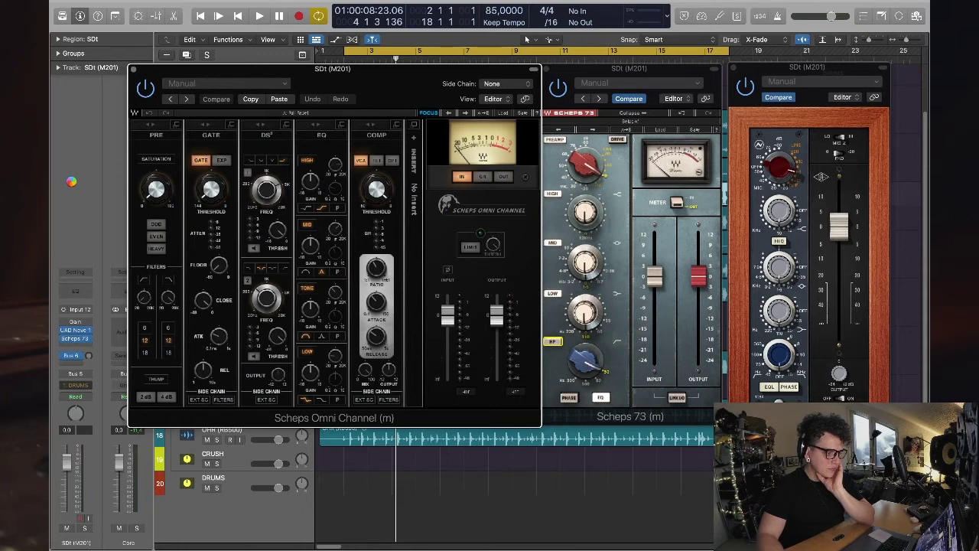
key("ctrl+Left")
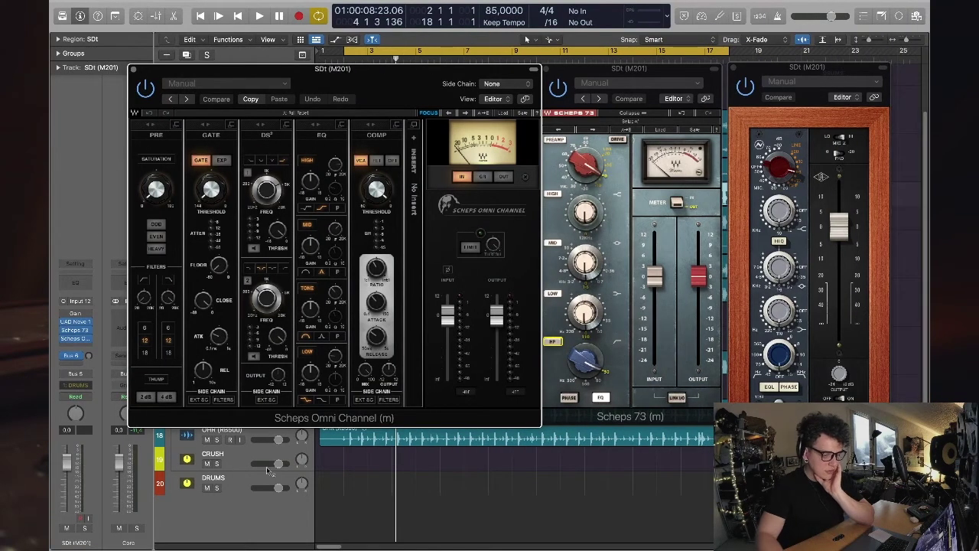
mouse_move(441, 536)
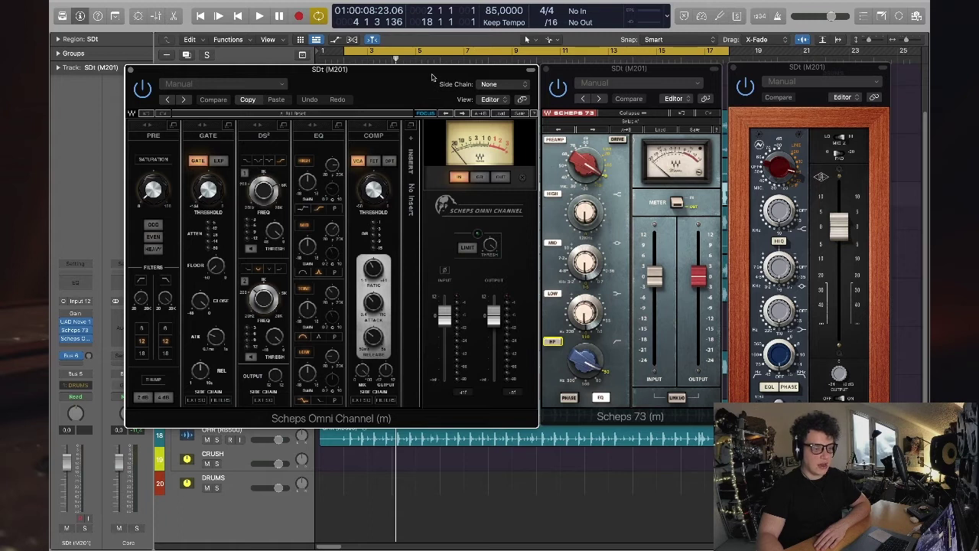
- Close the two Scheps plug-in windows and remove Scheps Omni Channel and Scheps 73 from the SDt track
left_click(131, 70)
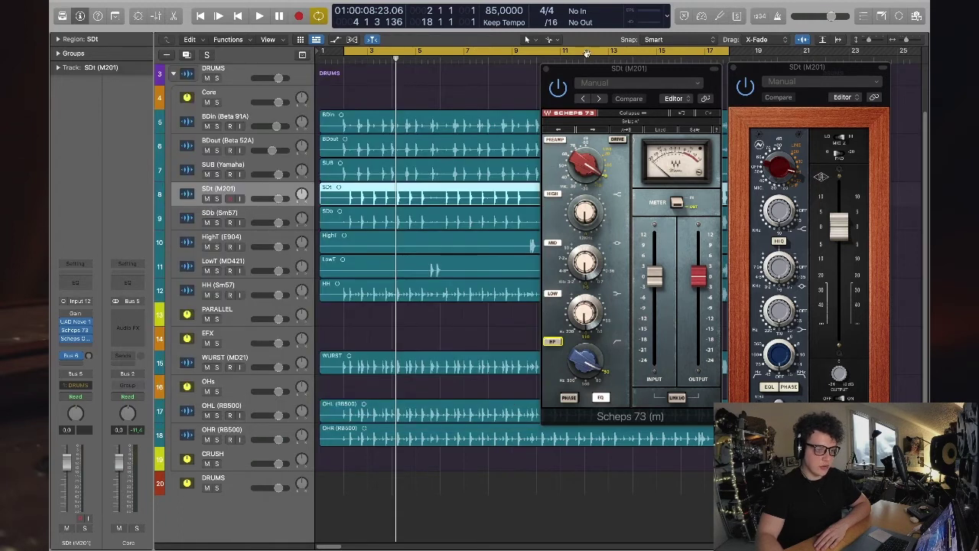
left_click(549, 71)
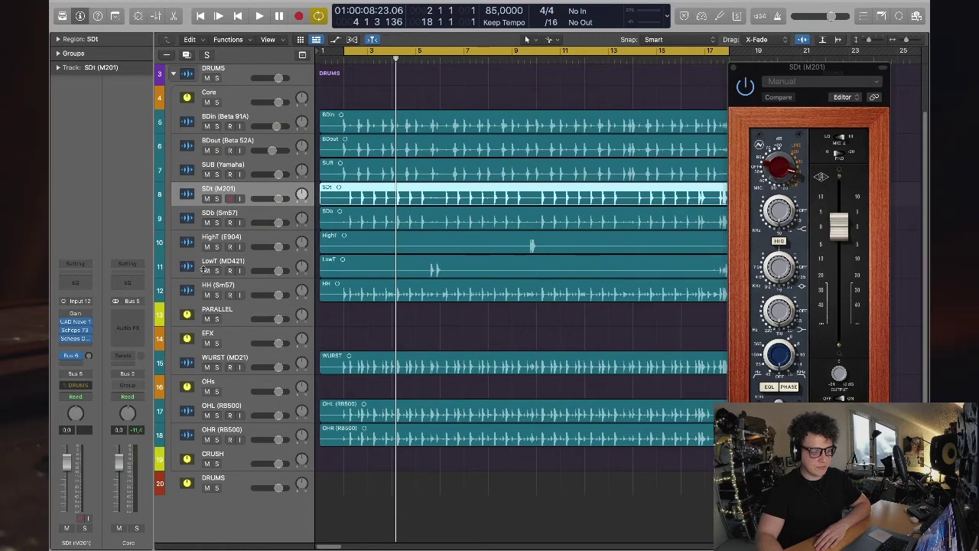
left_click(84, 338)
left_click(109, 264)
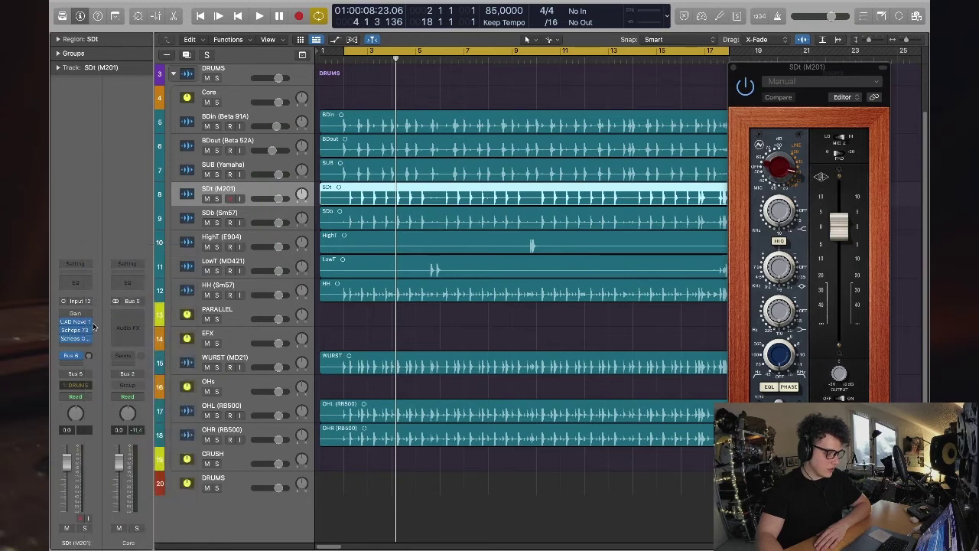
key("super+z")
left_click(88, 339)
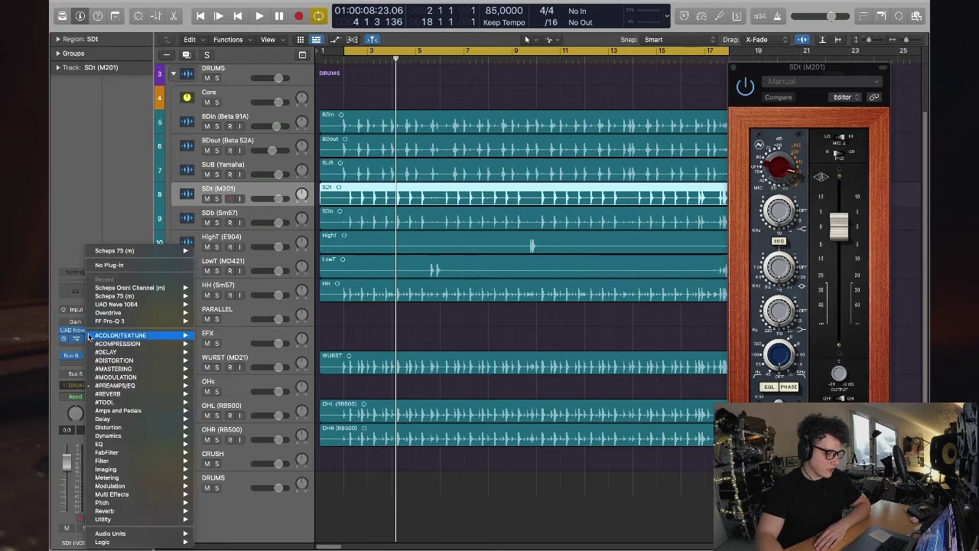
left_click(90, 339)
left_click(89, 339)
left_click(89, 340)
left_click(89, 339)
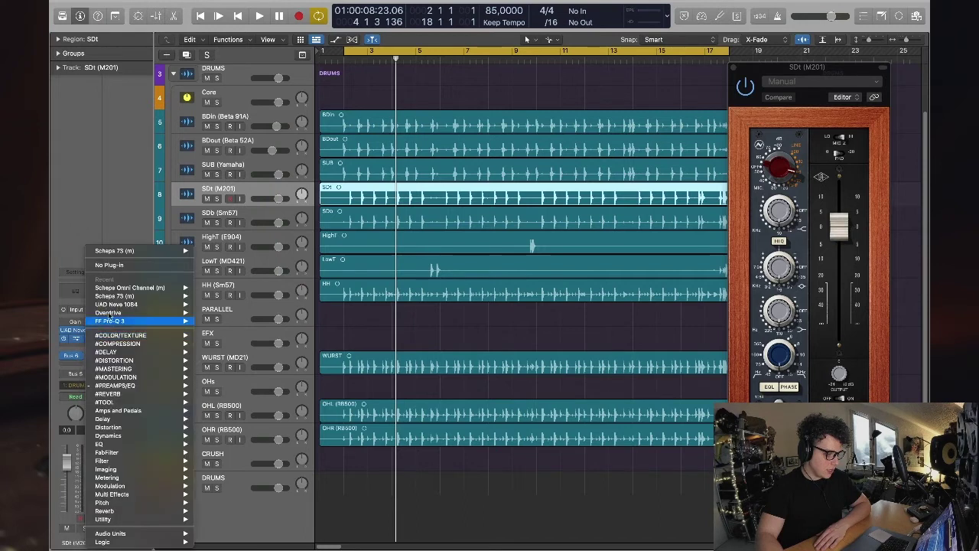
left_click(129, 267)
left_click(518, 462)
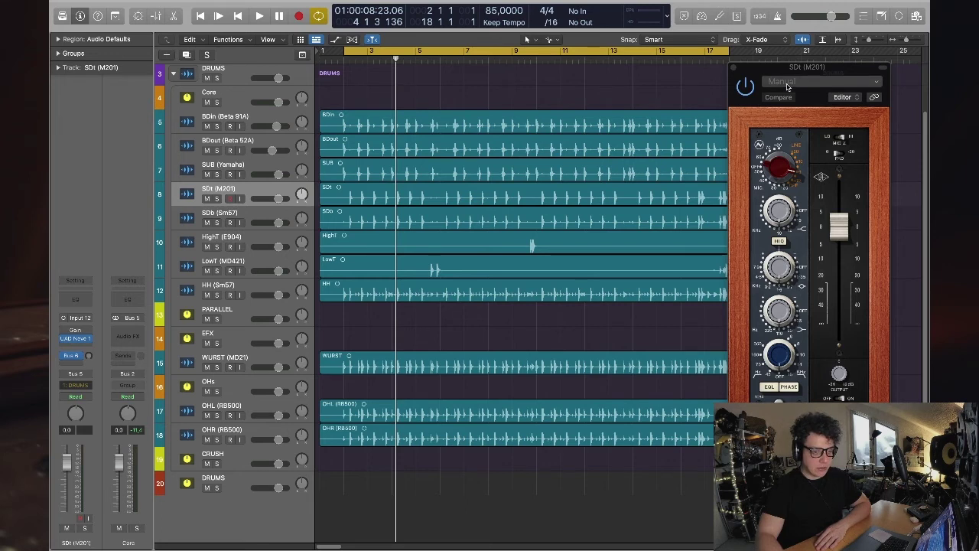
- Move the UAD Neve 1084 window closer to the tracks, solo SDt (M201), and play the snare from the start
left_click_drag(807, 67, 740, 82)
key("space")
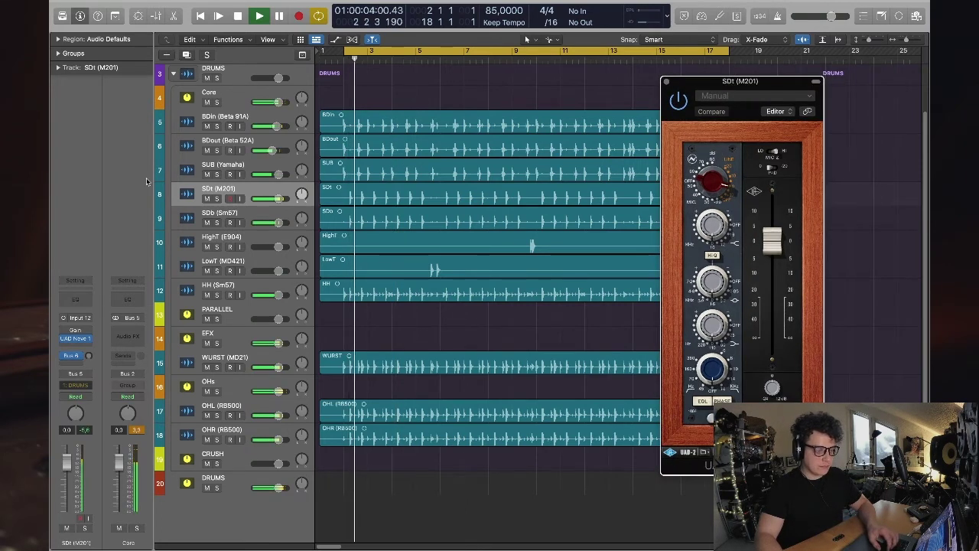
key("space")
key("s")
key("space")
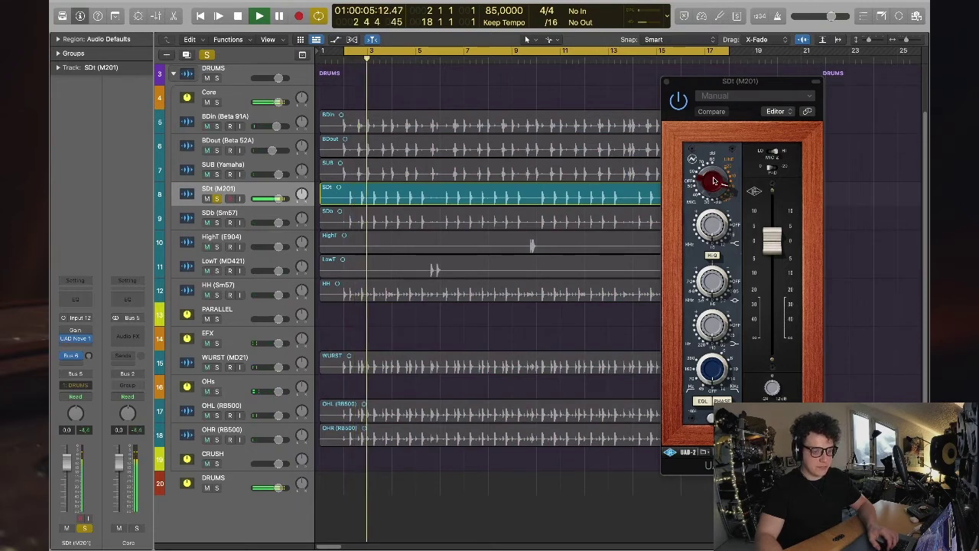
- Drive the SDt snare harder with the red gain knob of UAD Neve 1084 during playback and stop
left_click_drag(714, 180, 719, 201)
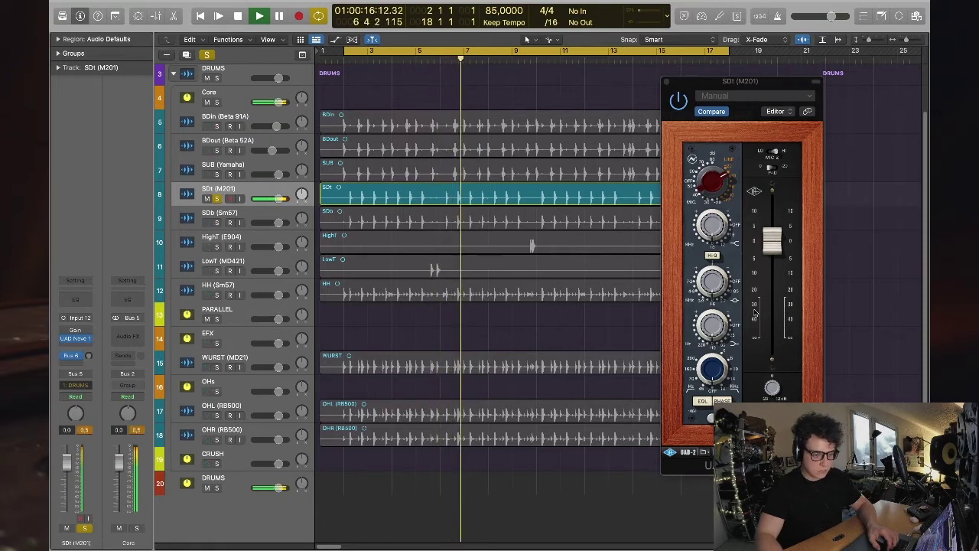
left_click(707, 400)
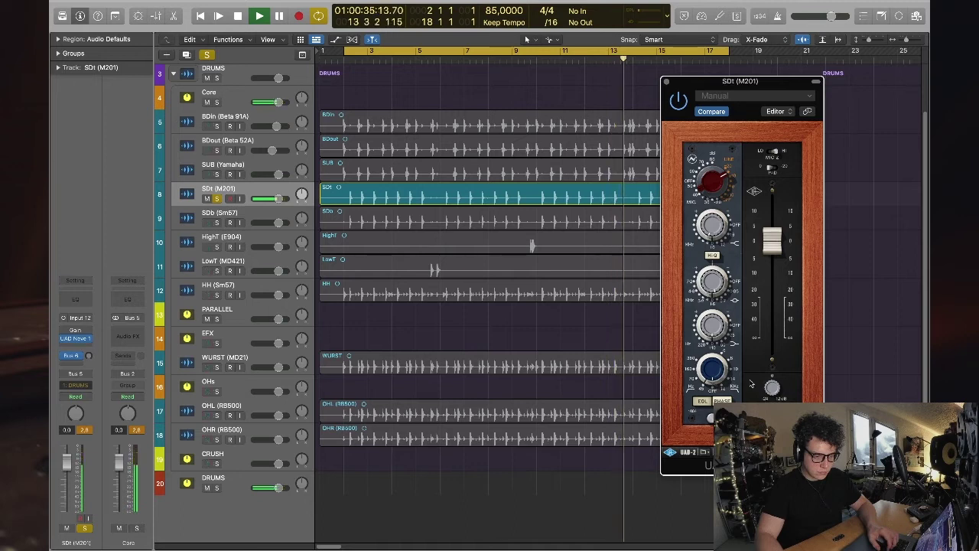
key("space")
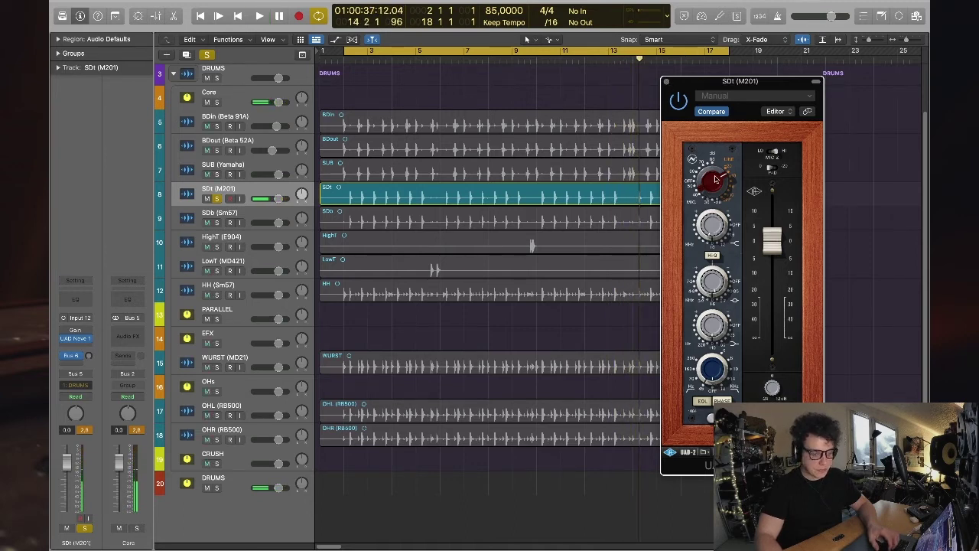
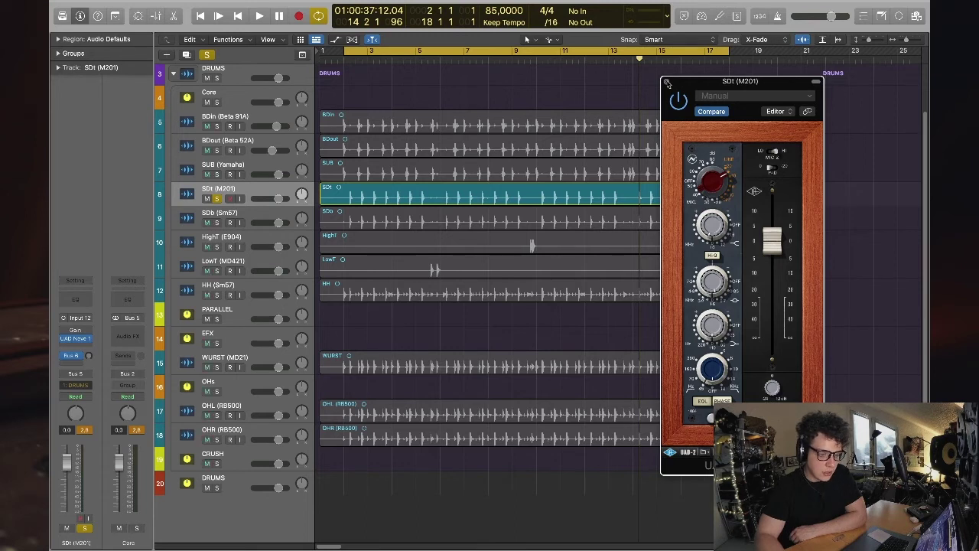
- Close the UAD Neve 1084 window and listen to the soloed SDt snare from the start
left_click(666, 83)
right_click(635, 93)
key("Escape")
key("space")
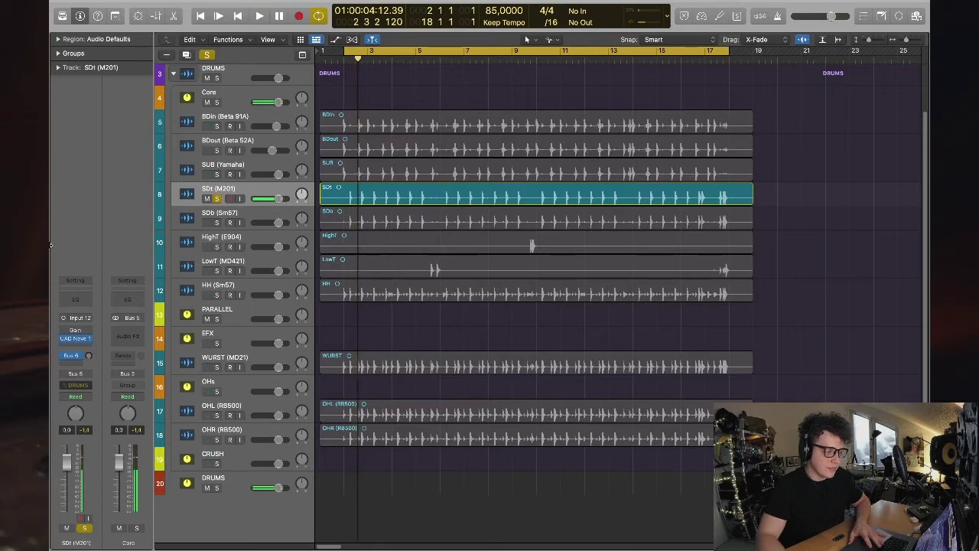
- Insert the mono UAD Empirical Labs Distressor from #COMPRESSION after UAD Neve 1084 on SDt, move its window lower, and play the soloed snare
left_click(77, 344)
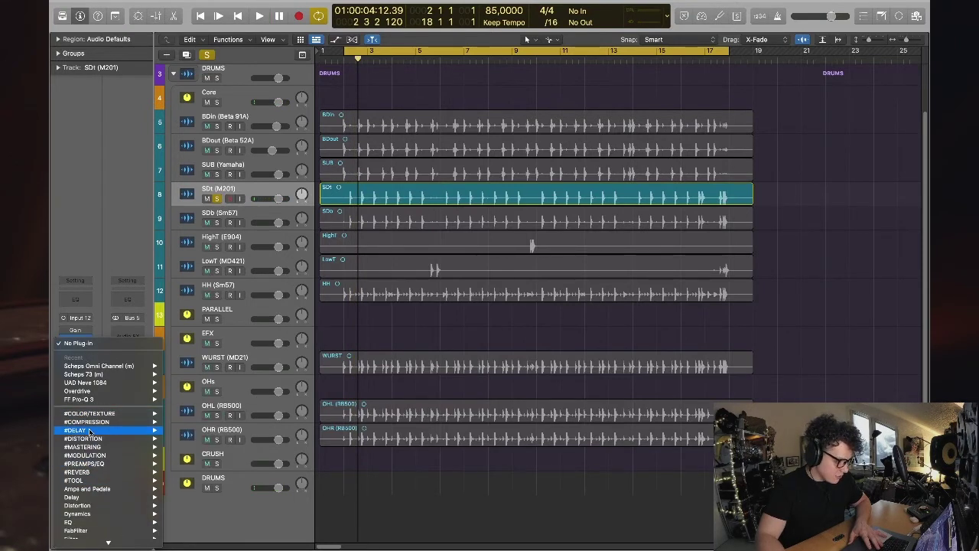
mouse_move(91, 421)
mouse_move(215, 418)
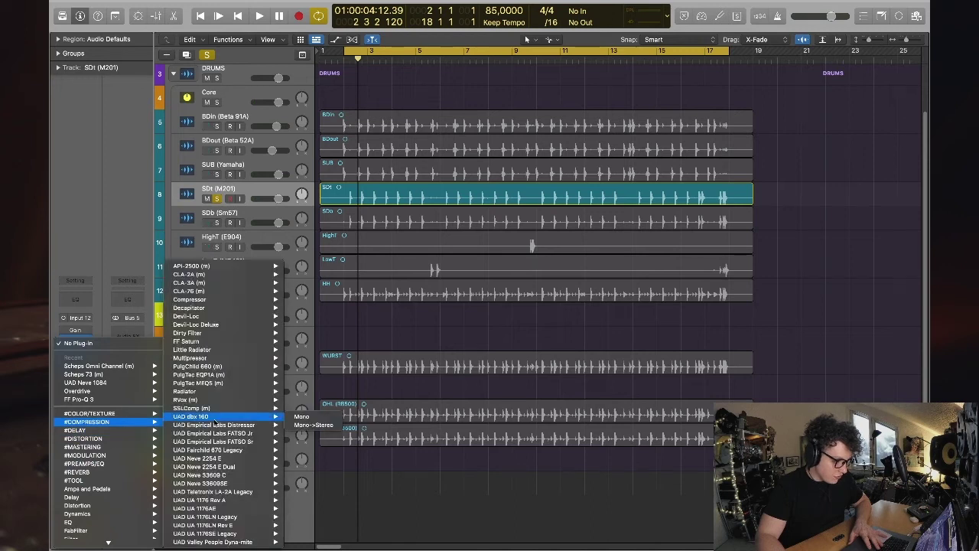
left_click(302, 425)
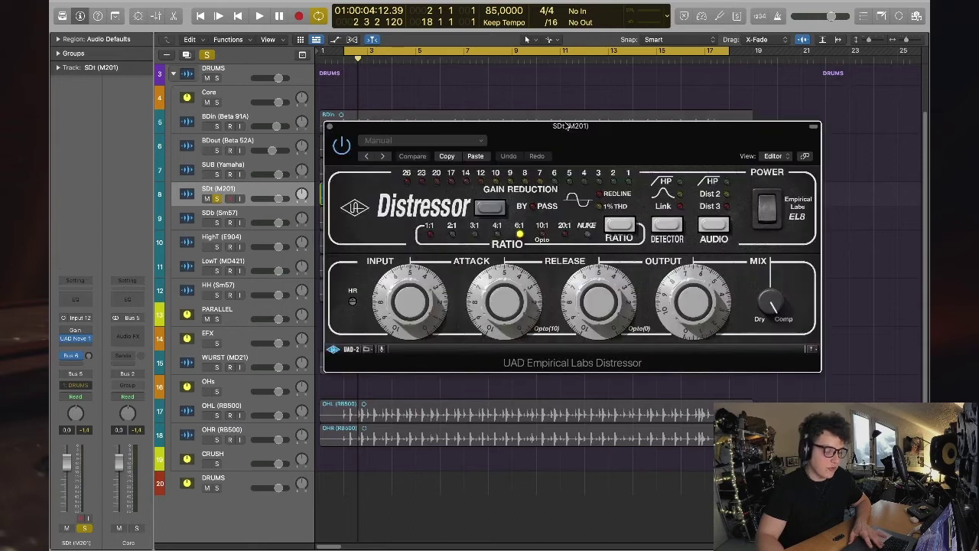
left_click_drag(641, 127, 540, 257)
key("space")
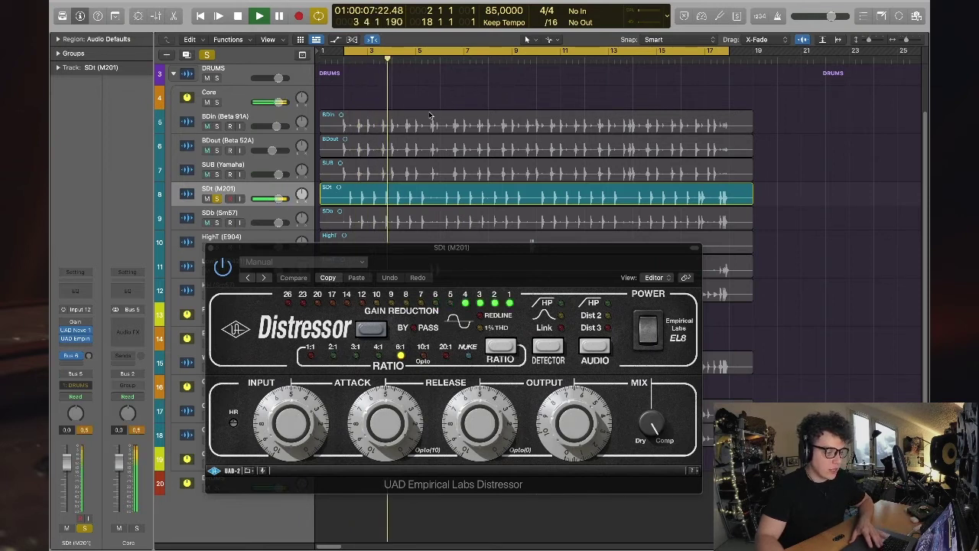
key("space")
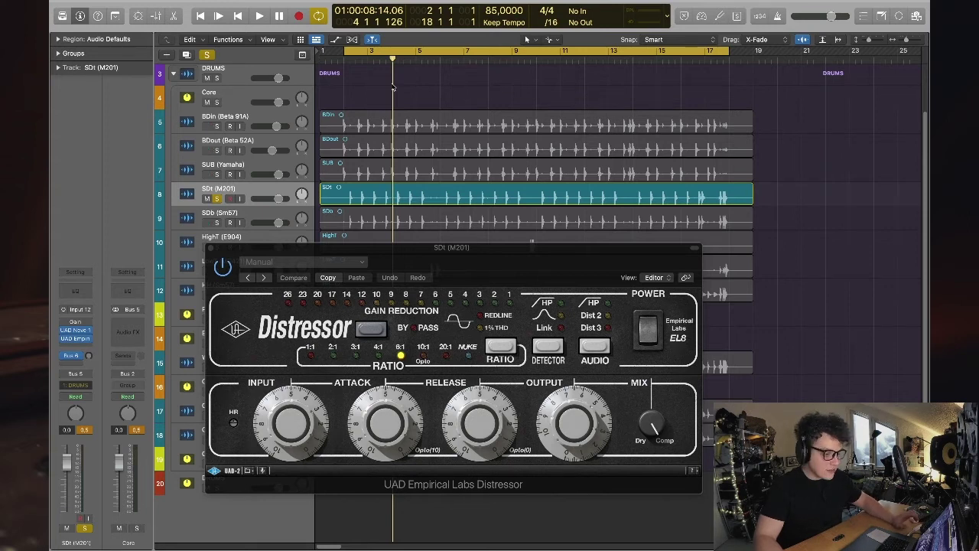
- Move the UAD Empirical Labs Distressor window aside and listen to the soloed SDt (M201) snare from the start
left_click_drag(487, 275, 546, 253)
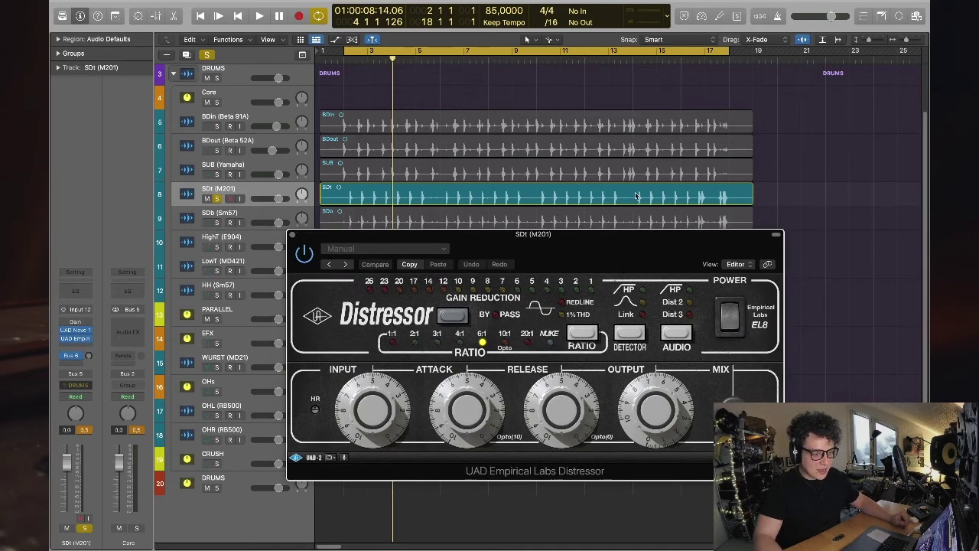
left_click(508, 153)
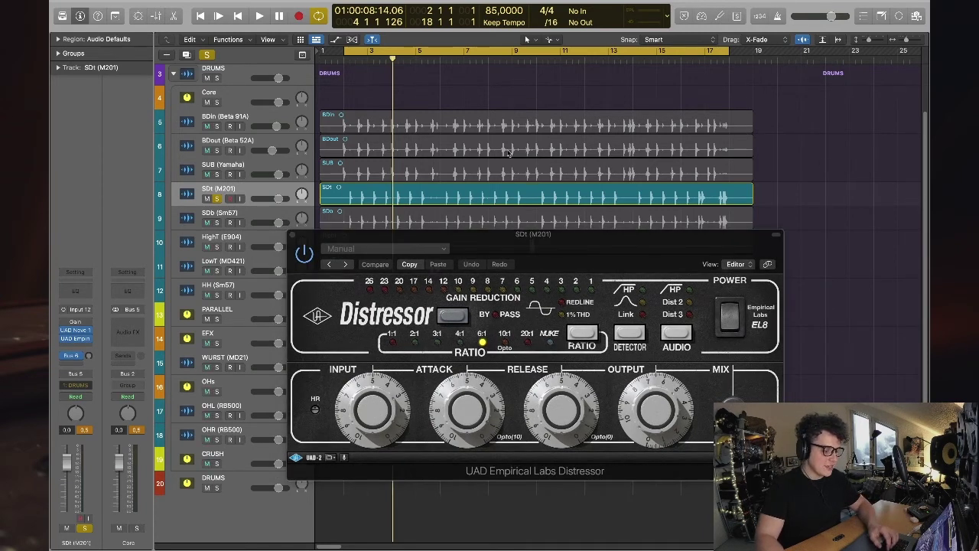
key("space")
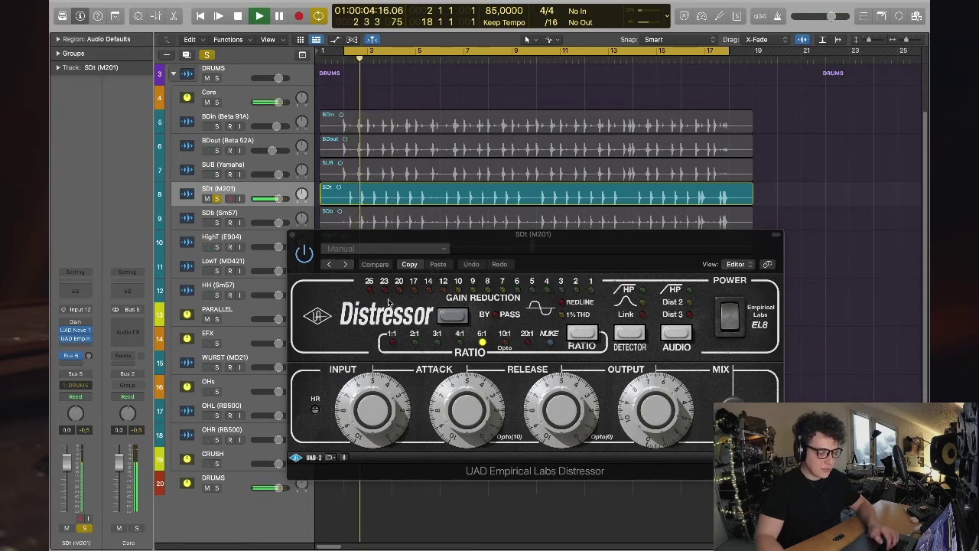
key("space")
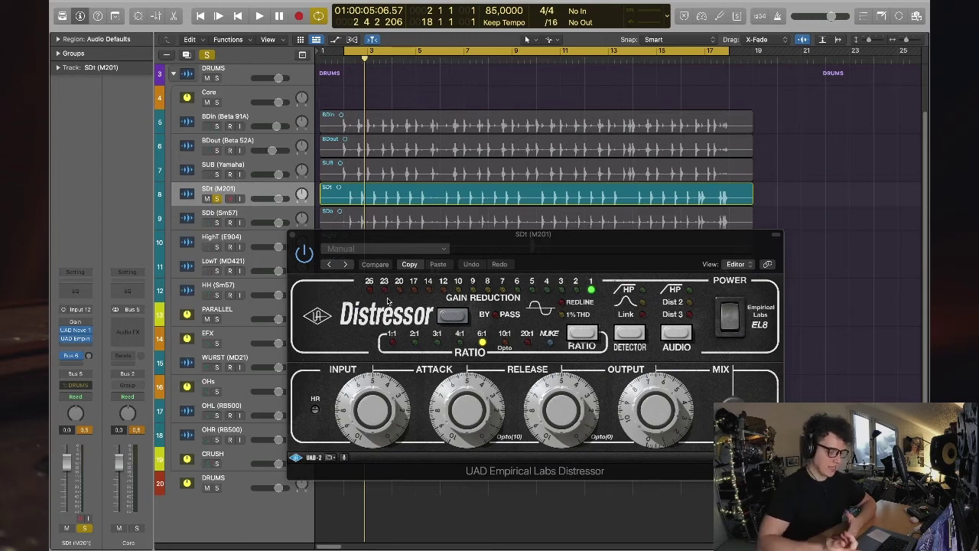
- Shift the Distressor window up, replay the snare, raise the compressor's input slightly during playback, and stop
left_click_drag(531, 245, 562, 246)
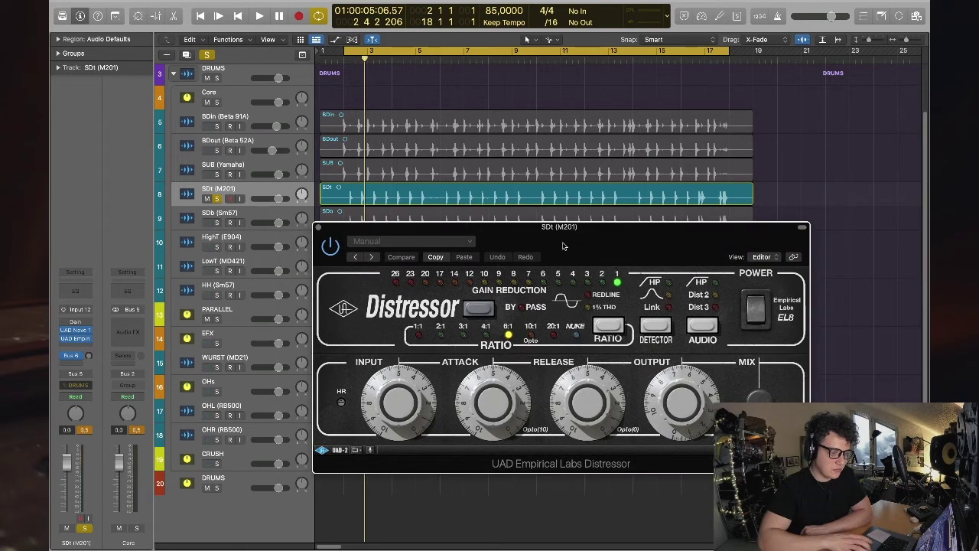
key("space")
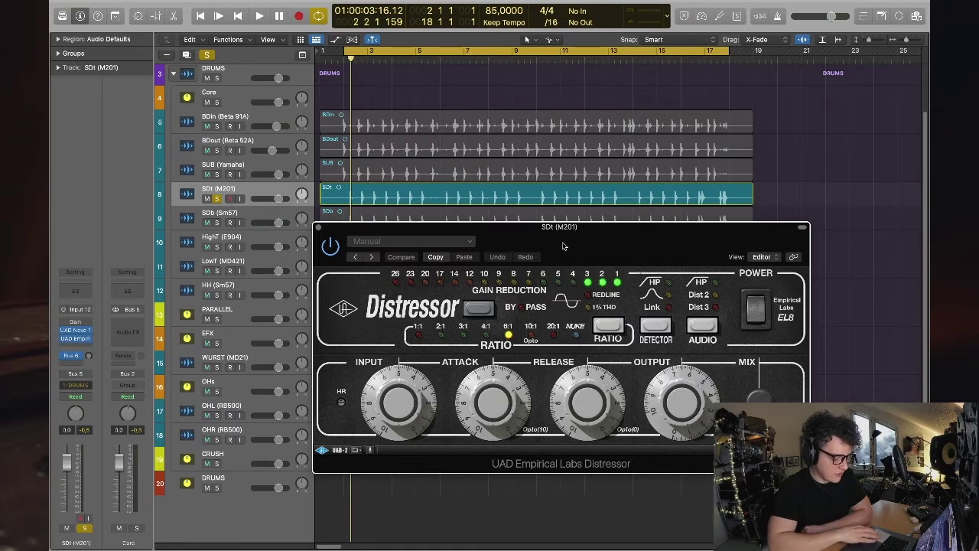
key("space")
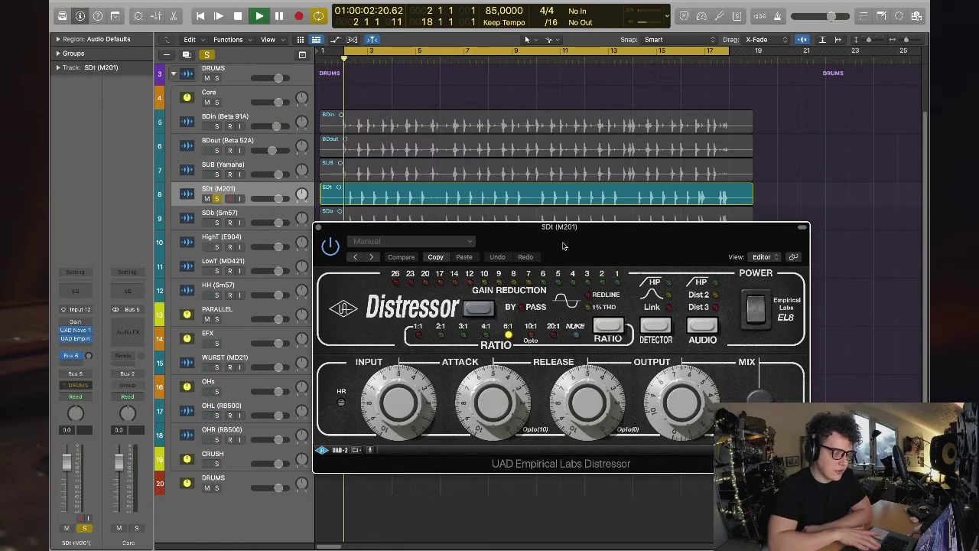
left_click_drag(398, 398, 397, 391)
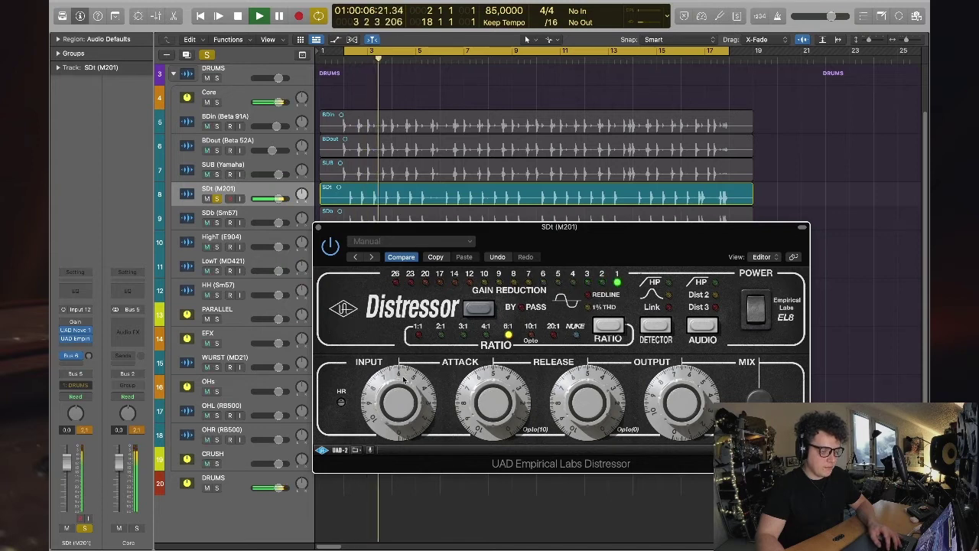
key("space")
- Set the Distressor's ratio to 4:1, its detector to the mid-band emphasis, and its audio mode to Dist 3
left_click(609, 325)
left_click(608, 325)
left_click(608, 325)
left_click(655, 326)
left_click(710, 325)
left_click(713, 325)
left_click(712, 326)
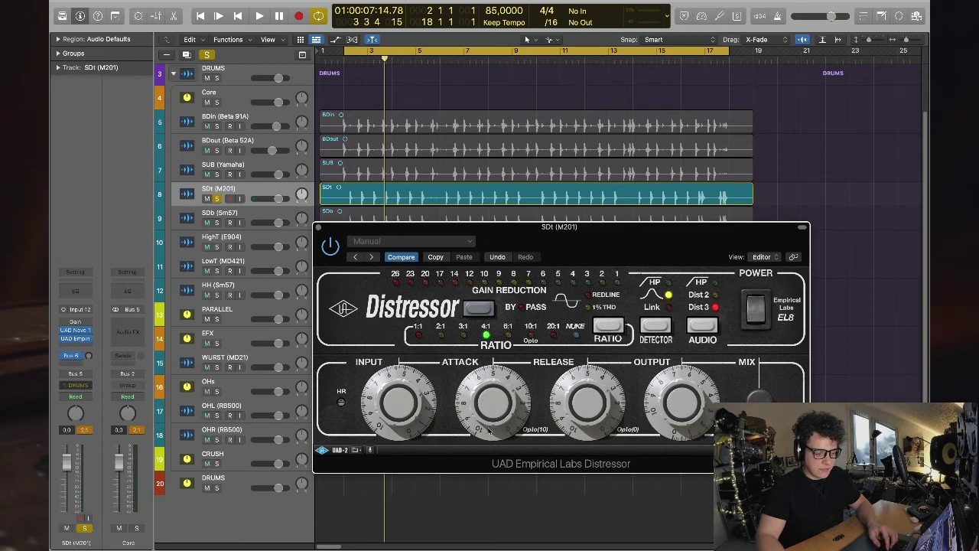
- Adjust the Distressor's attack and release by ear while playing the soloed SDt snare, then stop playback
key("space")
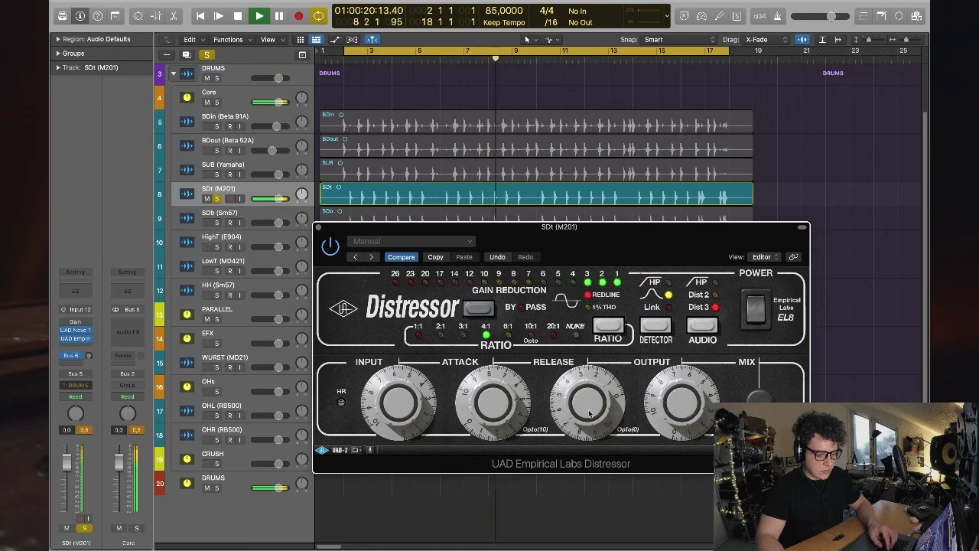
key("space")
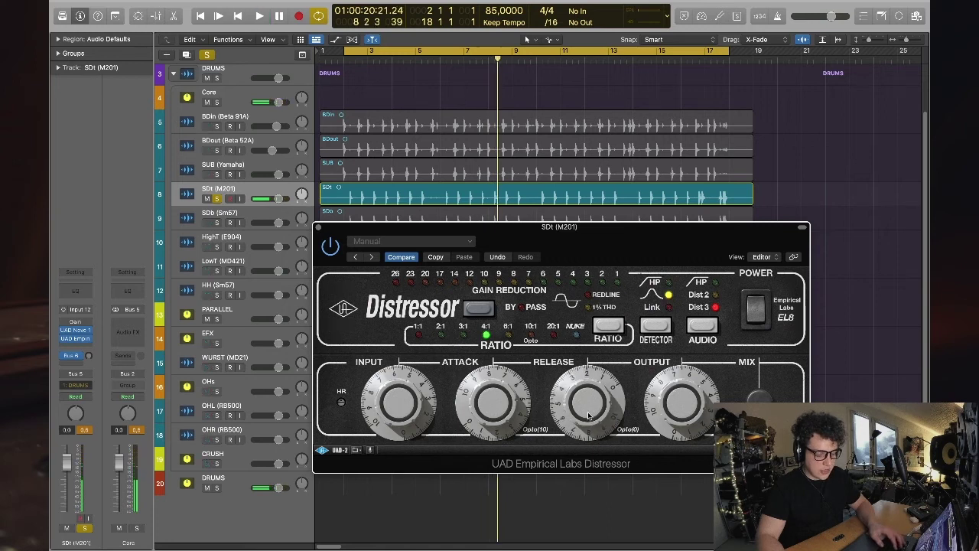
key("space")
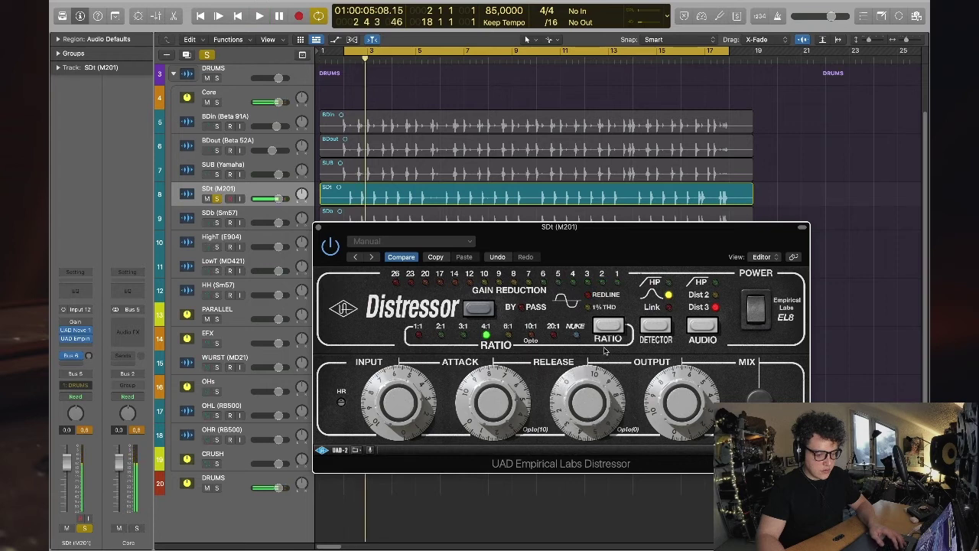
key("space")
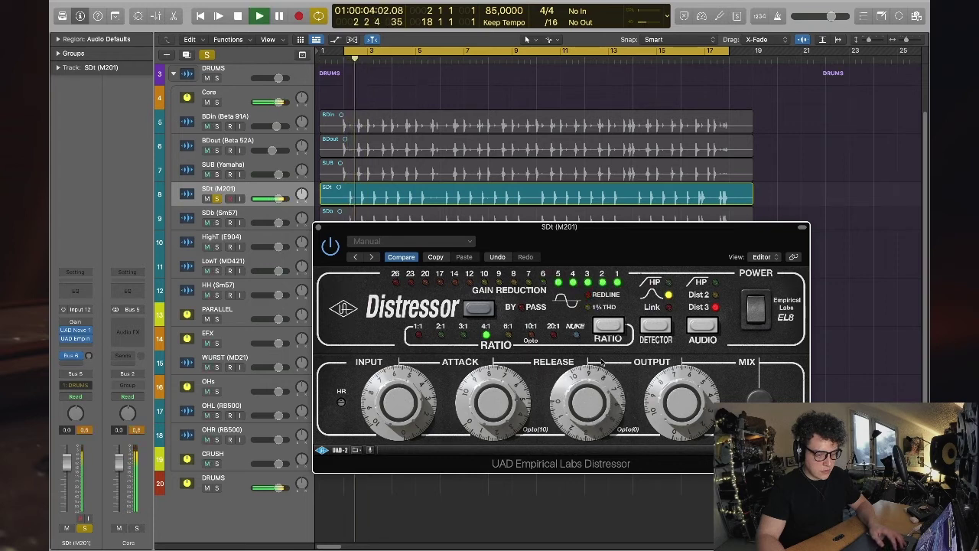
key("space")
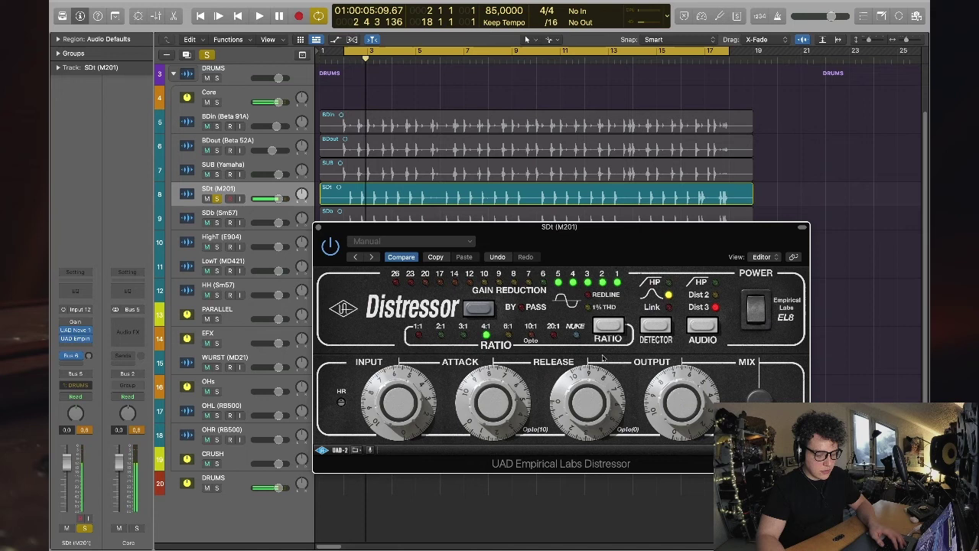
- Fine-tune the Distressor's release with repeated short playbacks of the SDt snare from the start
left_click_drag(602, 378, 603, 448)
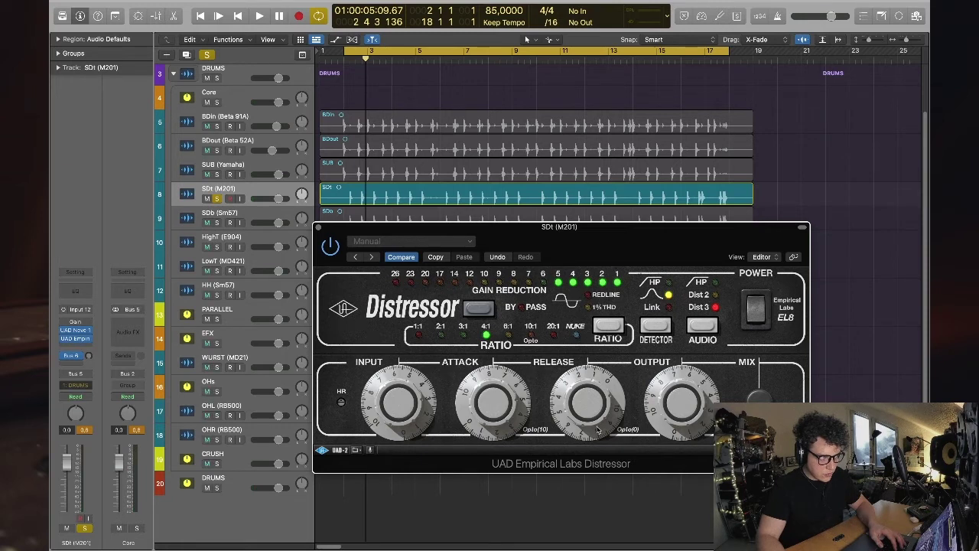
key("space")
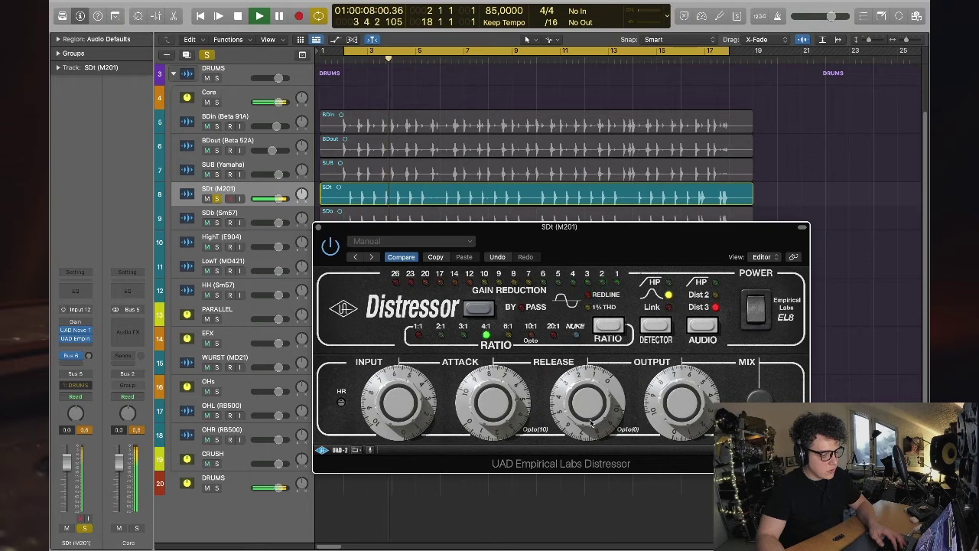
key("space")
key("space")
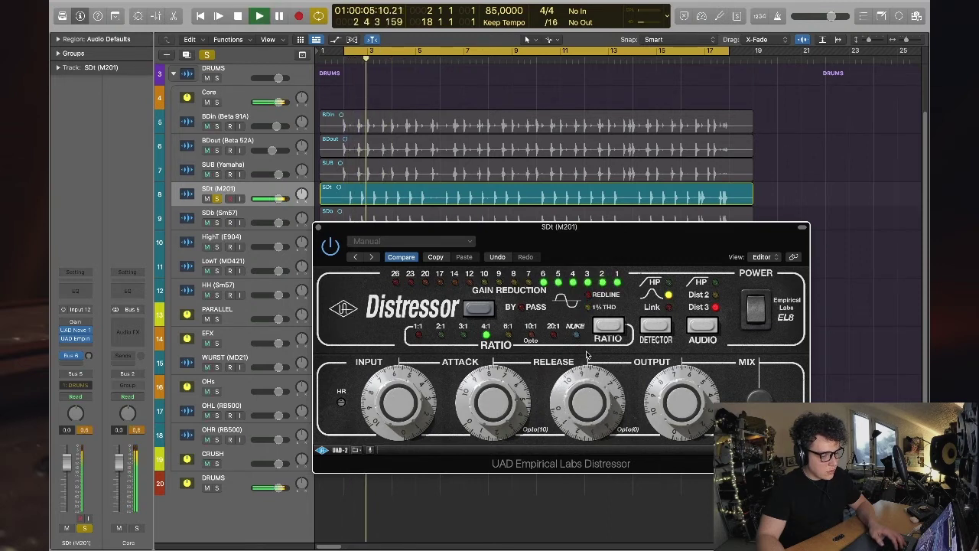
key("space")
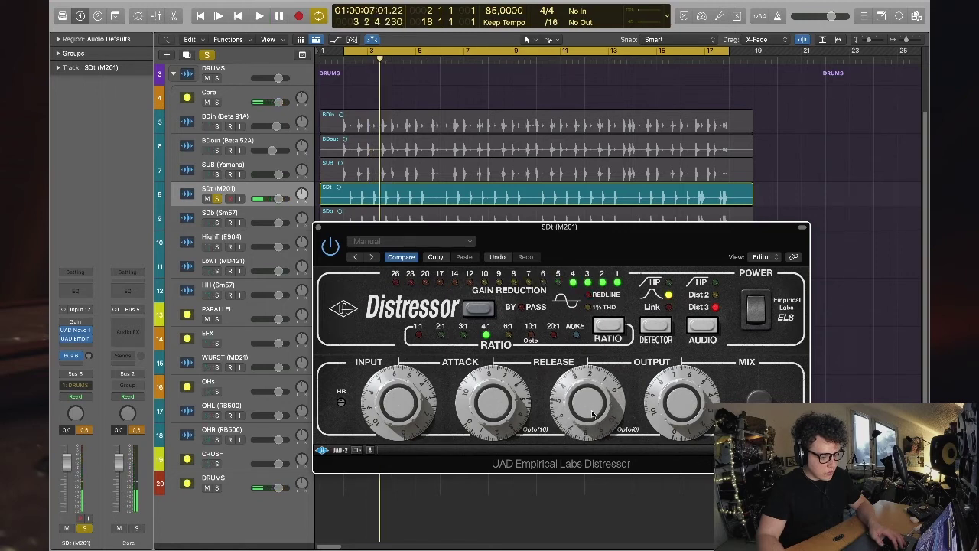
key("space")
key("space")
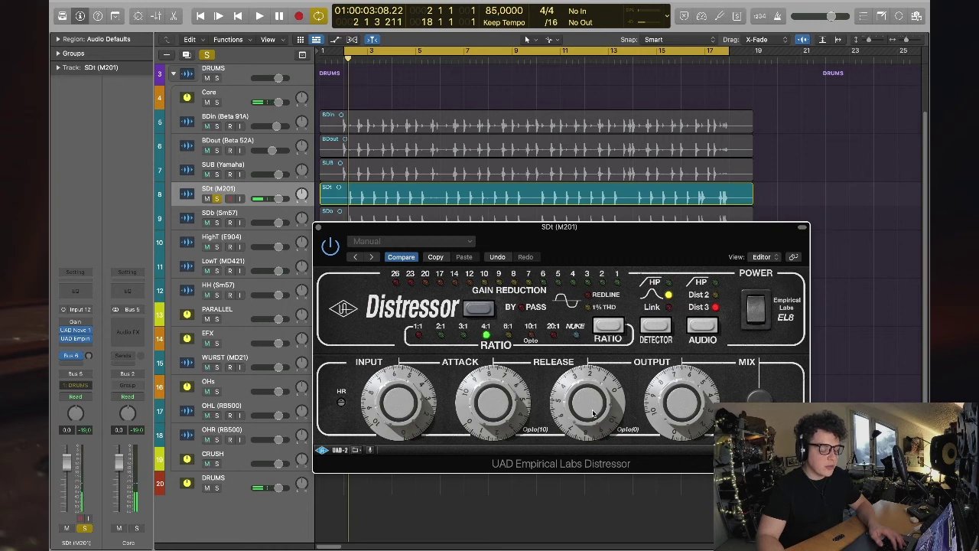
key("space")
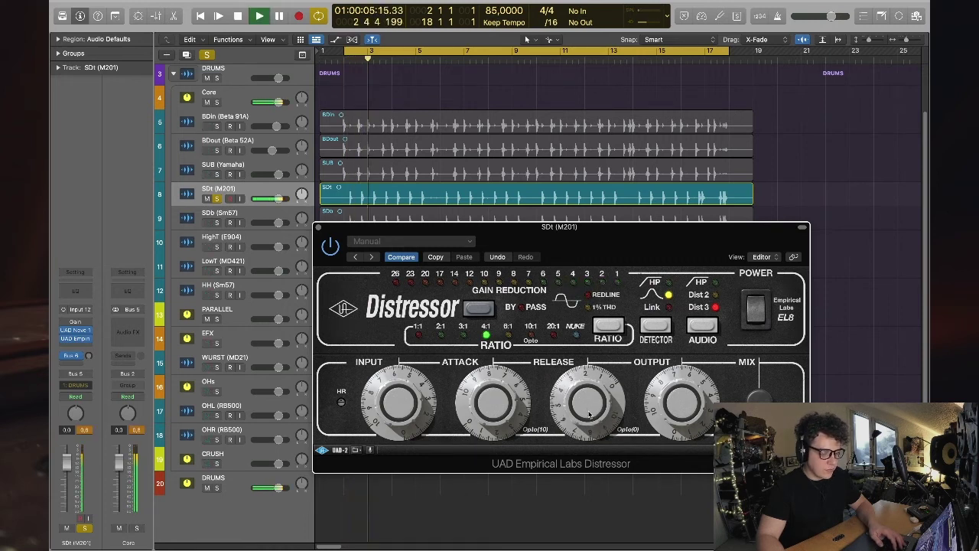
key("space")
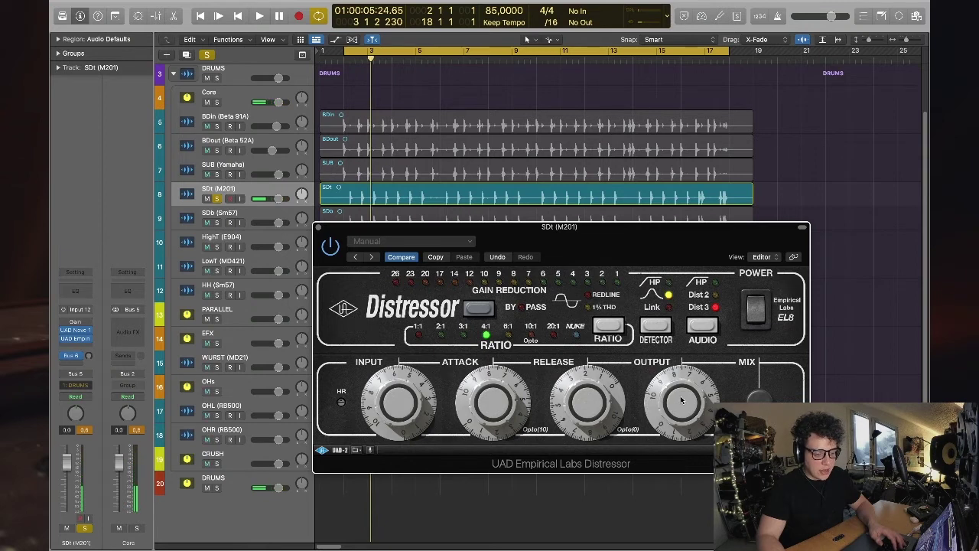
- Reset the SDt peak level reading, lower the Distressor's output to compensate during playback, and close the plug-in window
left_click(90, 431)
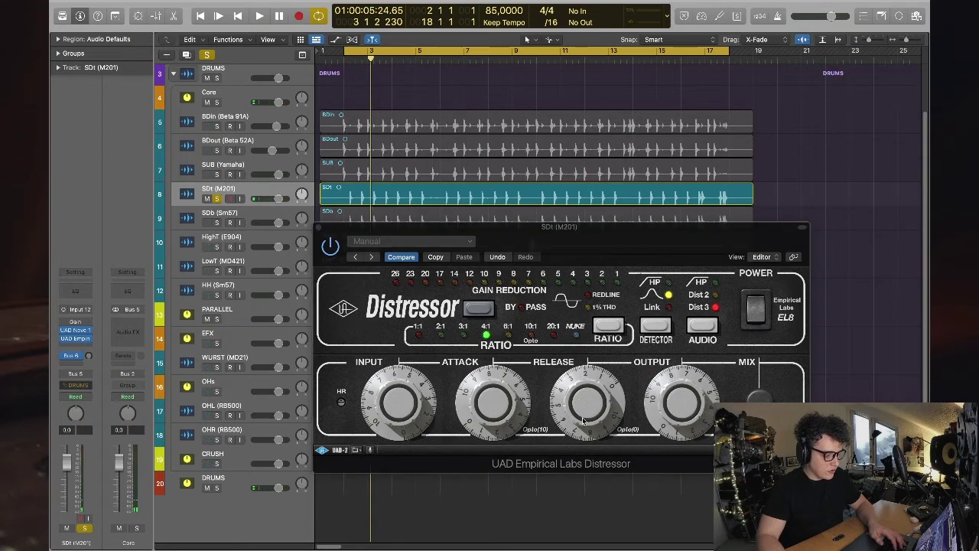
key("space")
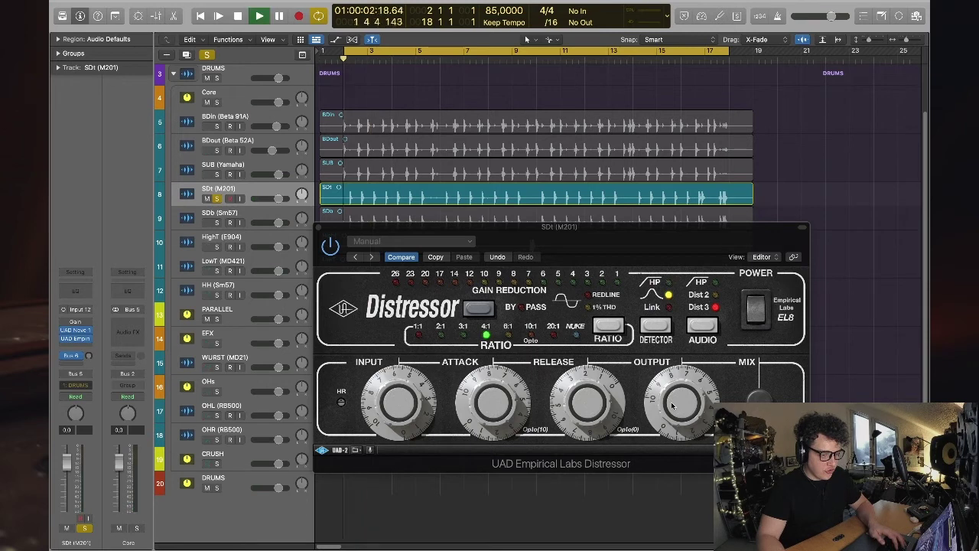
left_click(687, 407)
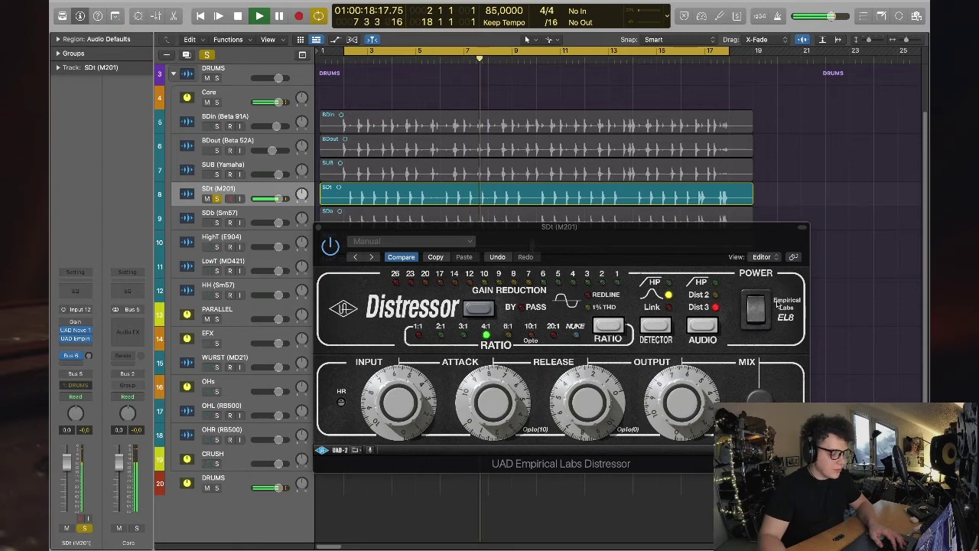
key("space")
left_click(314, 229)
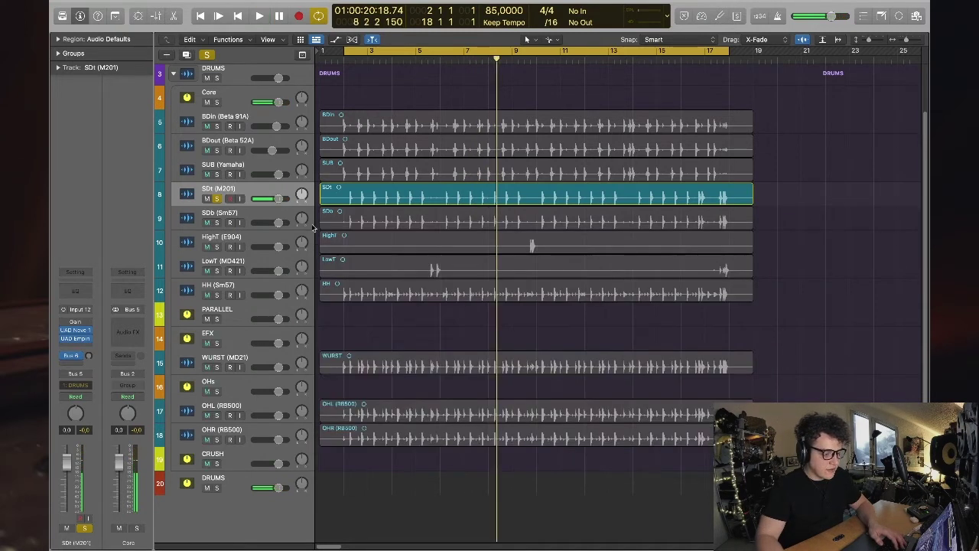
- Insert the mono FF Pro-Q 3 from #PREAMPS/EQ after the Distressor on SDt and play the snare through it
left_click(243, 190)
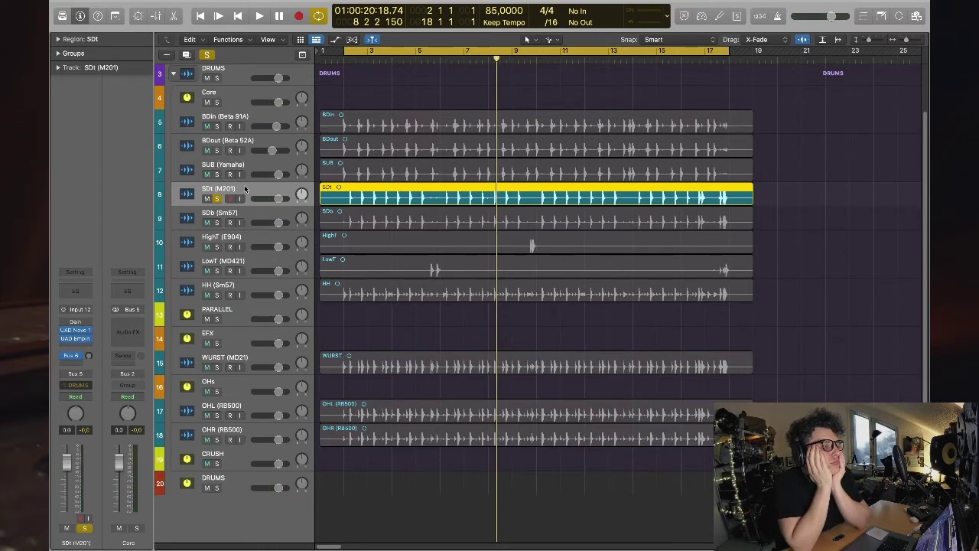
left_click(75, 349)
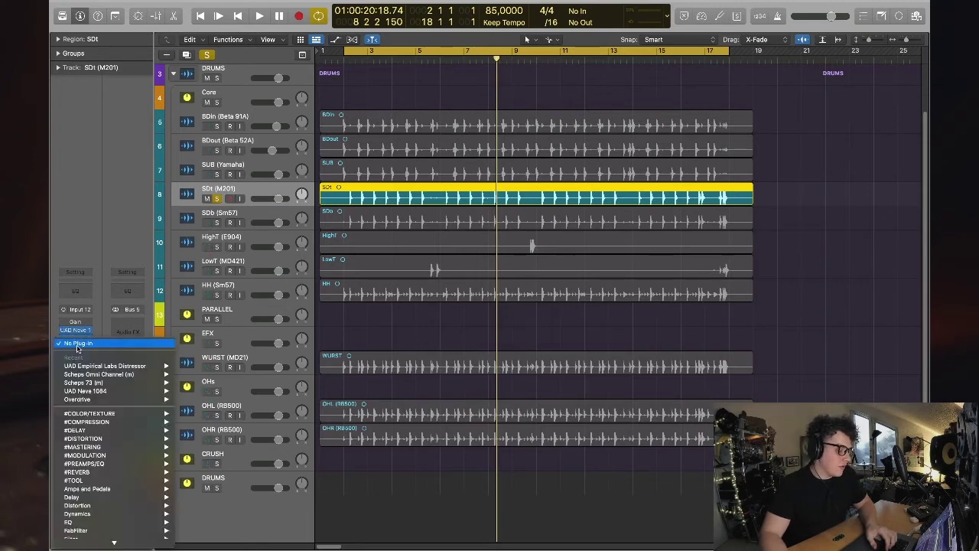
mouse_move(95, 422)
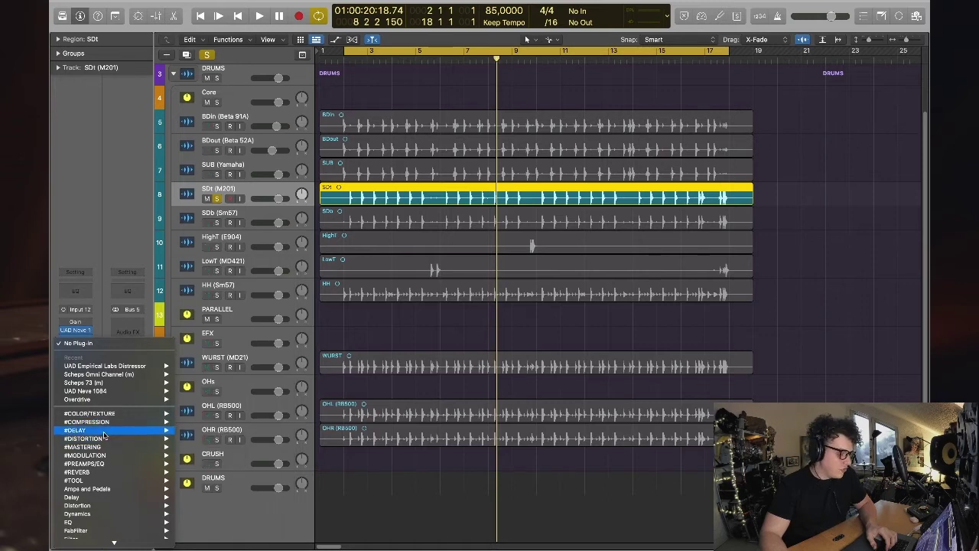
mouse_move(107, 463)
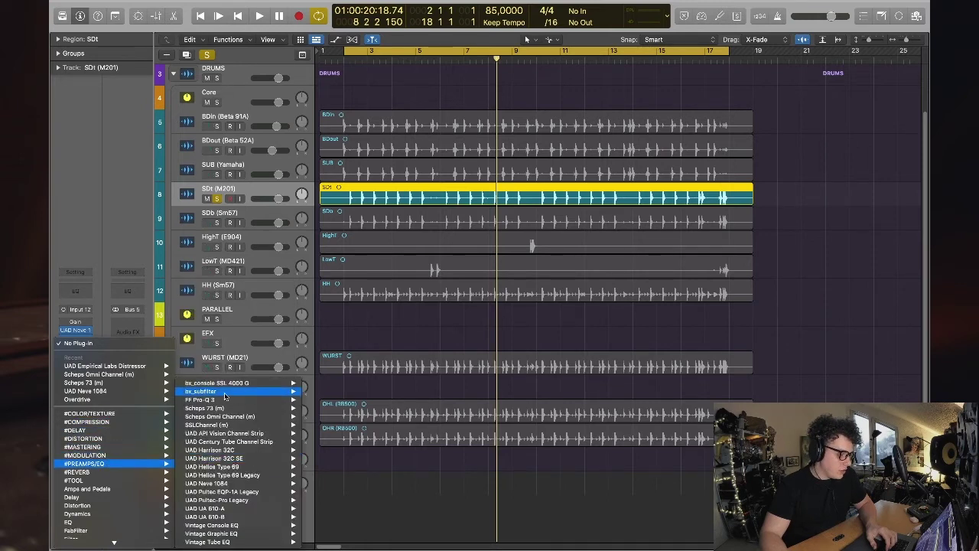
mouse_move(242, 402)
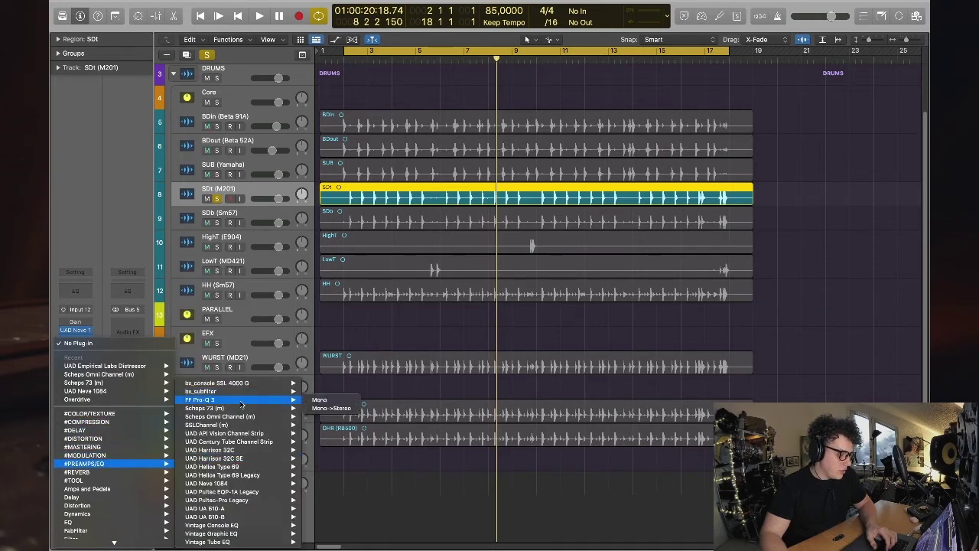
left_click(319, 400)
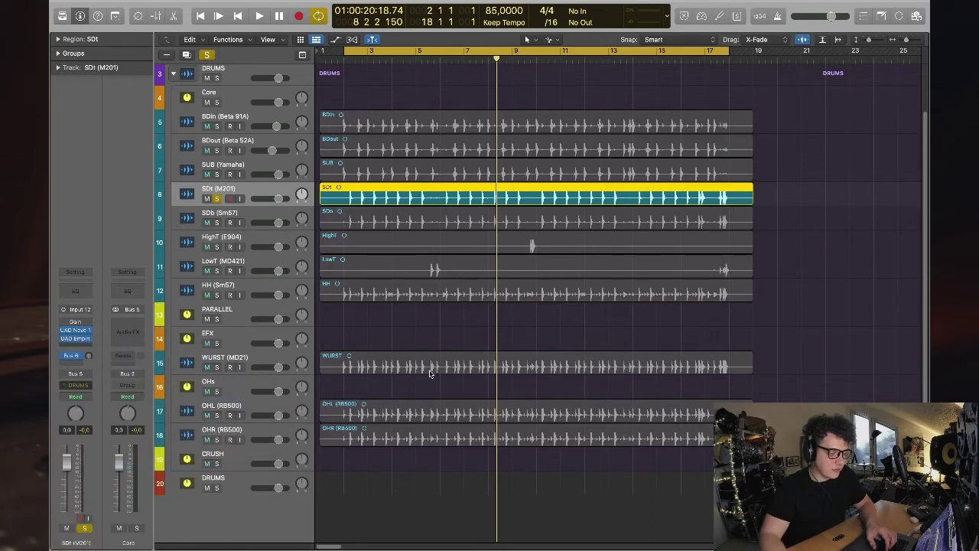
key("space")
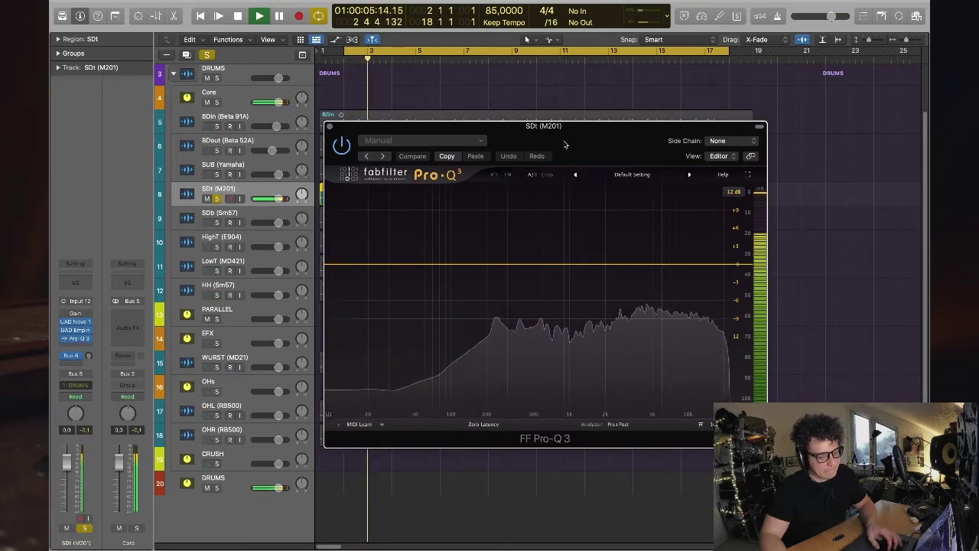
key("space")
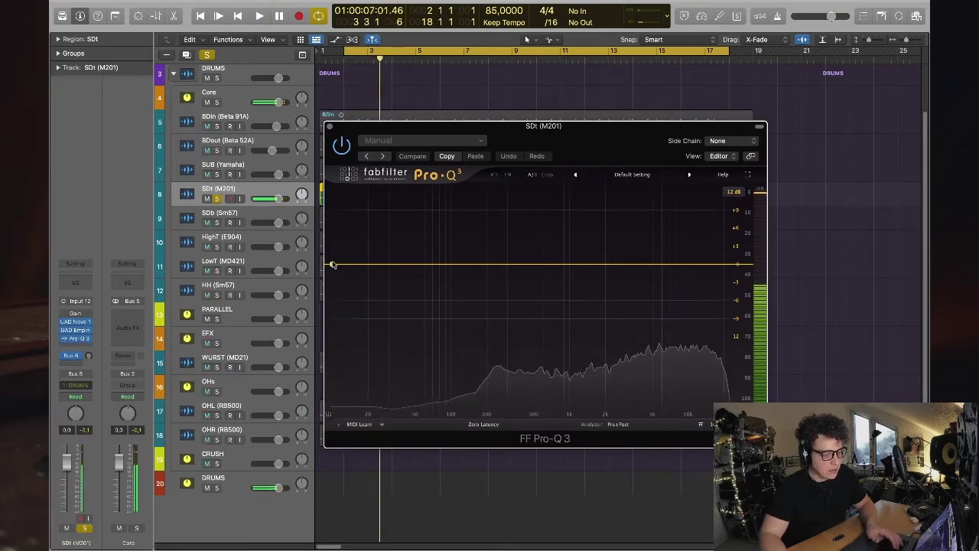
- Add a low-cut band at about 11 Hz in Pro-Q 3 and set its slope to 72 dB/oct
left_click(337, 266)
left_click(339, 297)
left_click(368, 304)
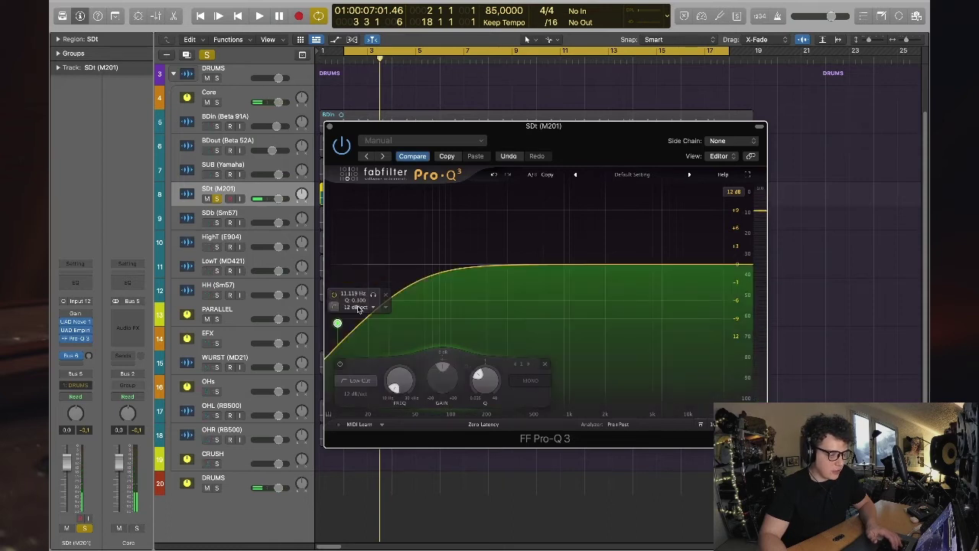
left_click(365, 308)
left_click(369, 383)
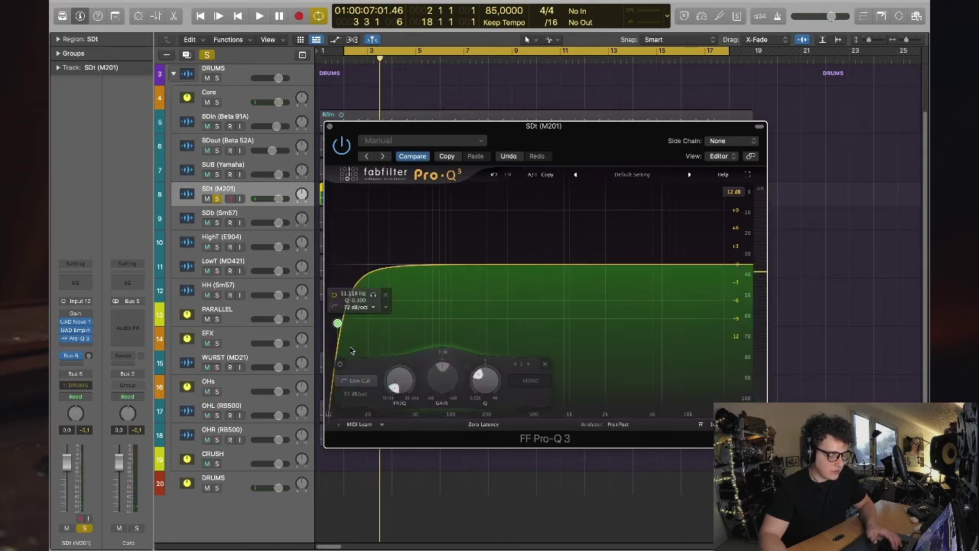
- Raise the Pro-Q 3 low-cut band to about 85 Hz and set its slope to 30 dB/oct
left_click_drag(338, 323, 425, 305)
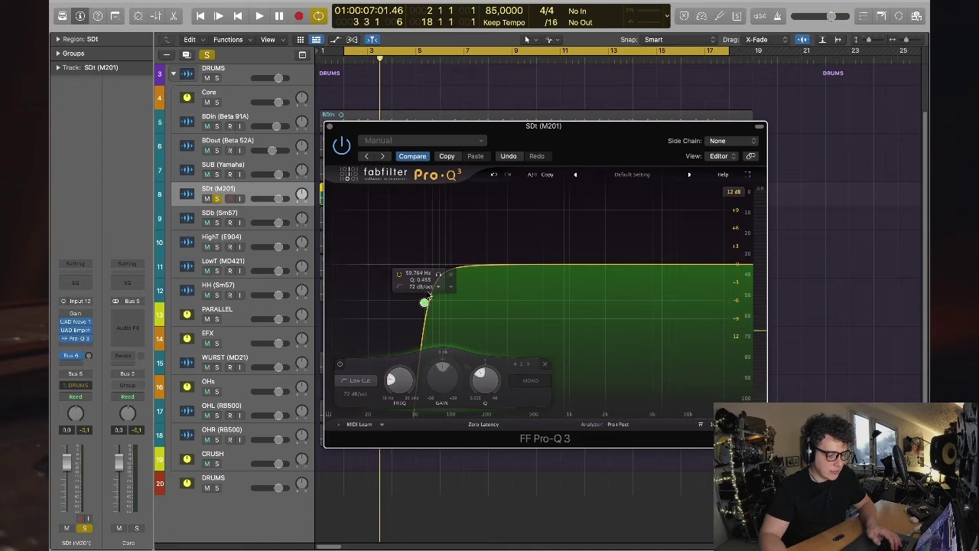
left_click(430, 286)
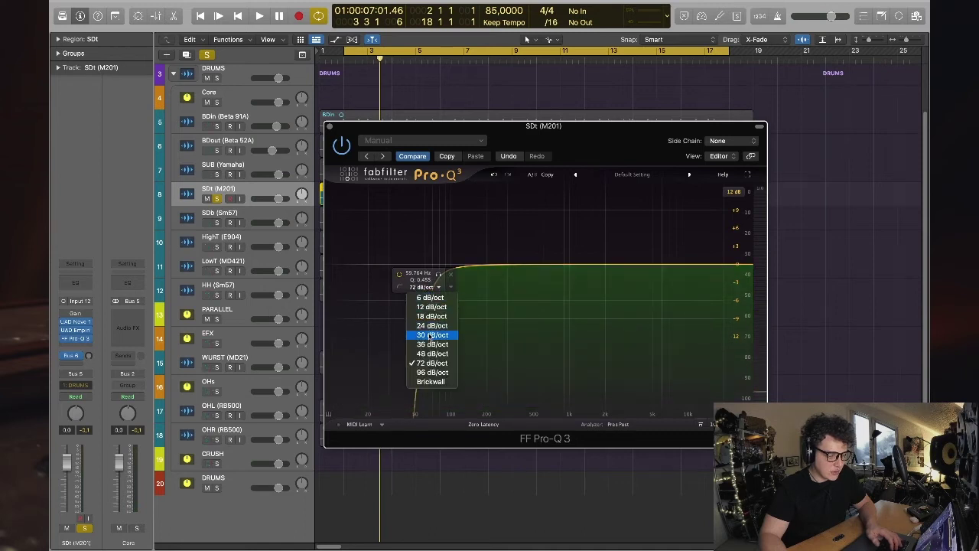
left_click(420, 306)
- Add a bell boost of about 1.4 dB near 227 Hz and a shallow bell cut near 500 Hz while playing the SDt snare
left_click_drag(425, 305, 493, 253)
key("space")
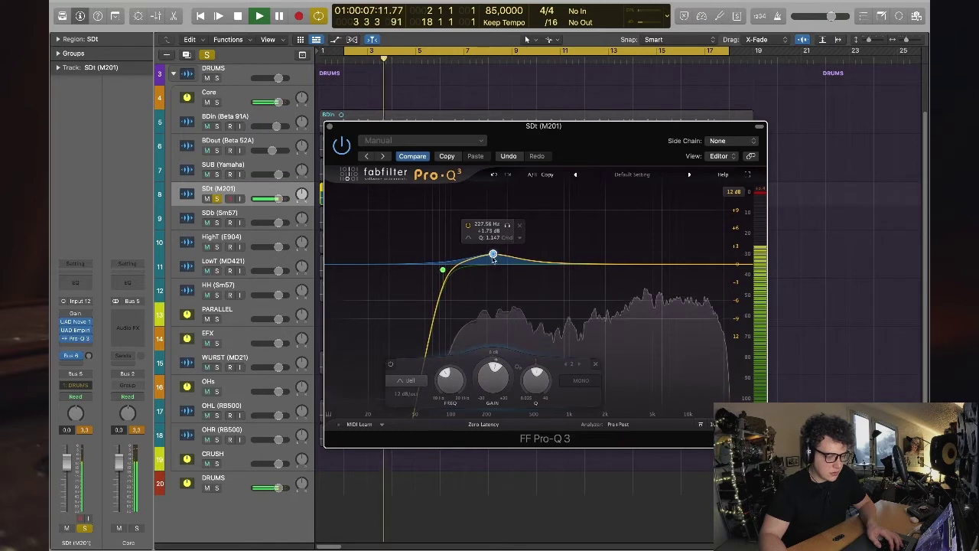
scroll(539, 377, "up", 5)
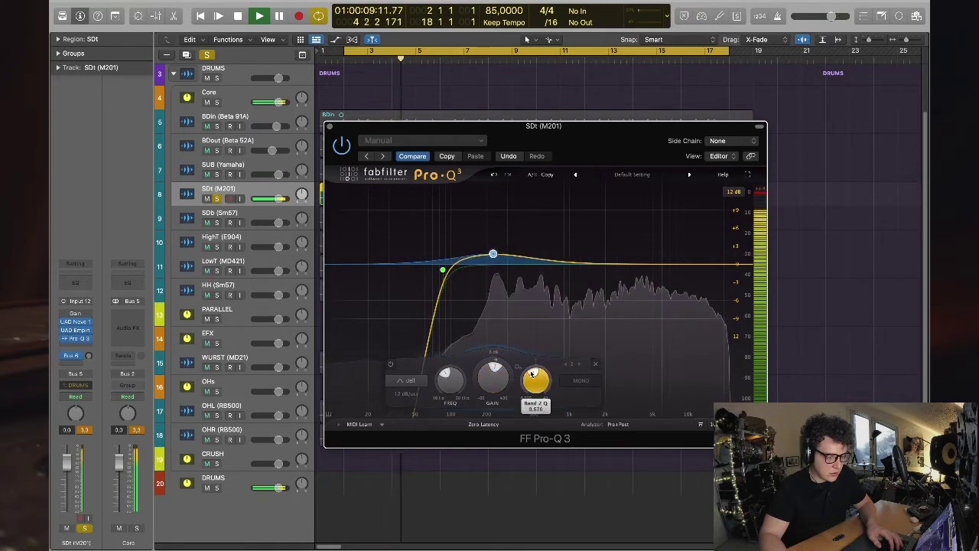
mouse_move(481, 244)
left_click_drag(493, 253, 536, 264)
left_click_drag(579, 376, 581, 369)
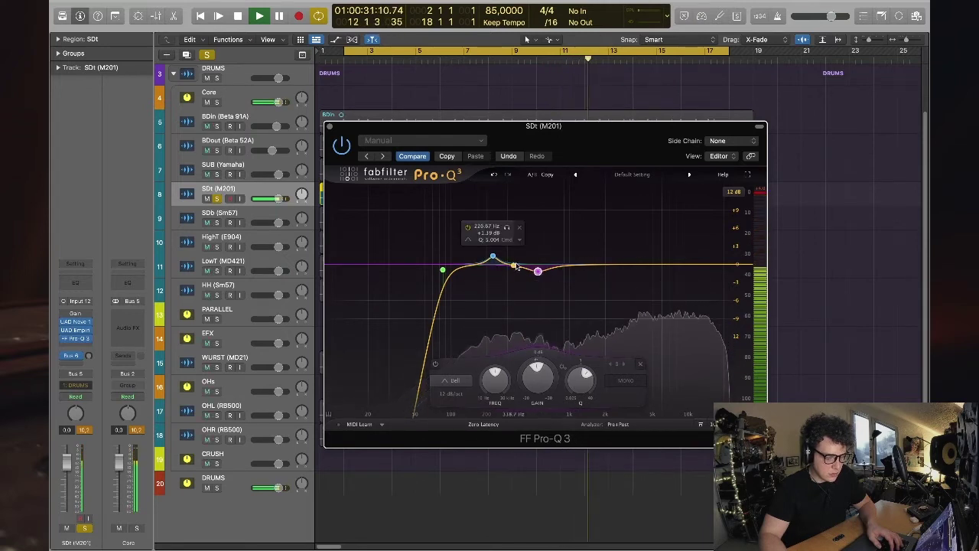
- Add a very narrow bell cut of about -6 dB between the boost and the shallow cut, stop playback, and close Pro-Q 3
left_click_drag(515, 265, 518, 256)
scroll(545, 277, "up", 3)
scroll(545, 278, "up", 10)
left_click_drag(518, 257, 520, 302)
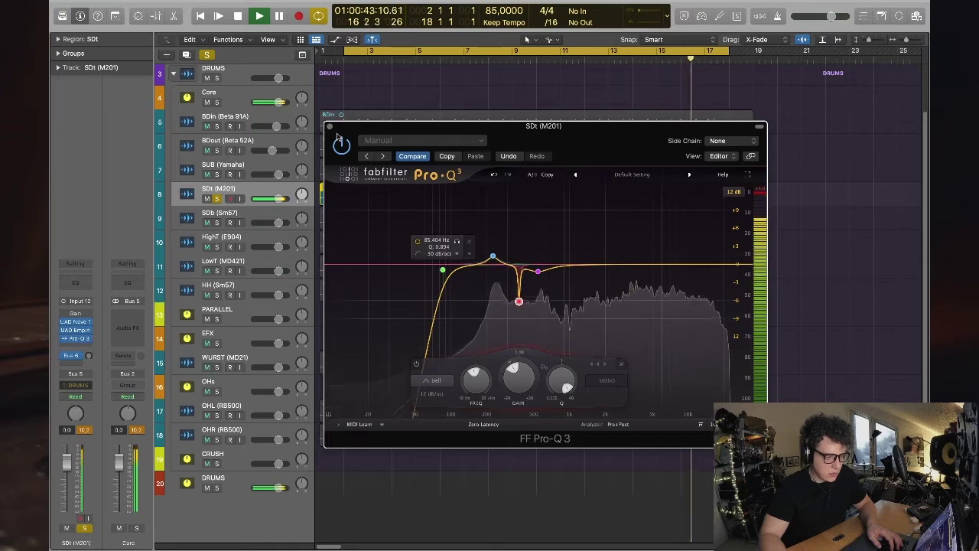
key("space")
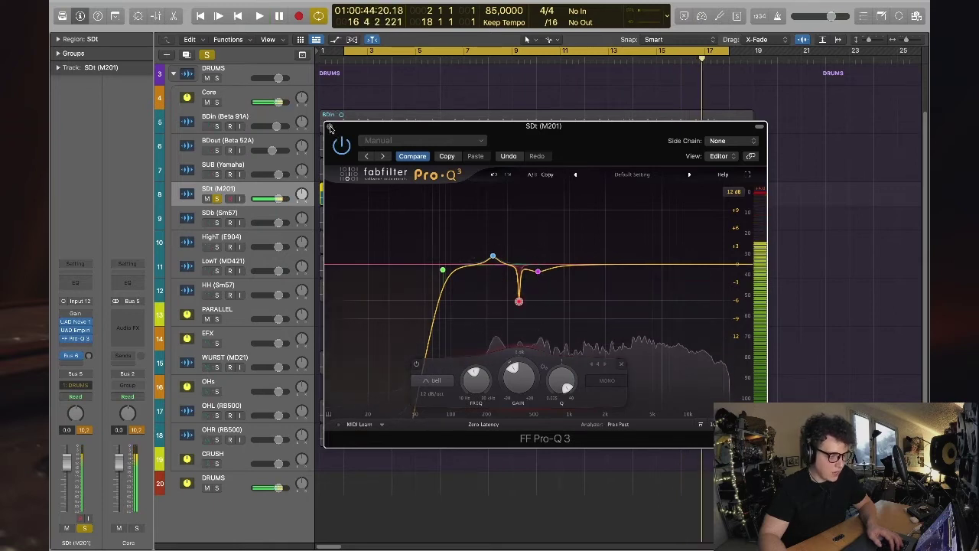
left_click(329, 126)
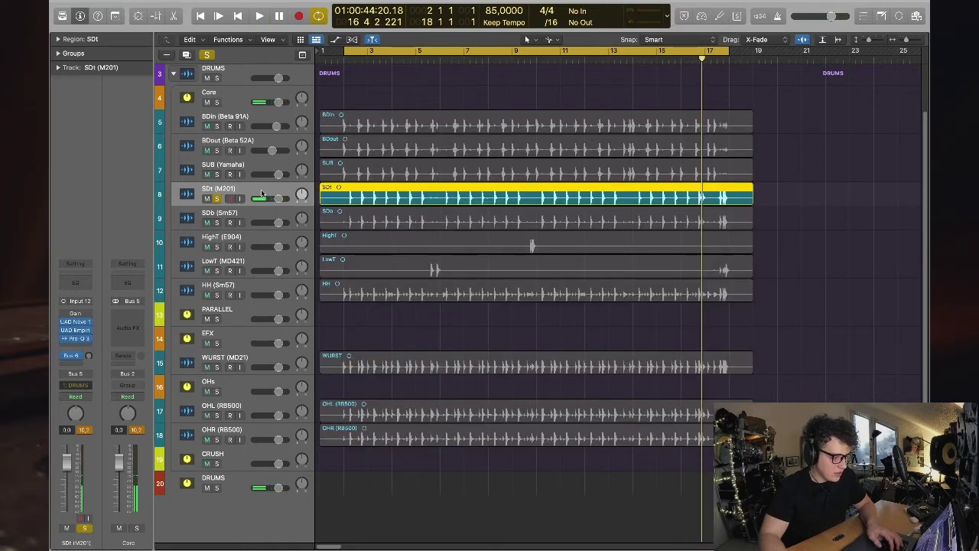
- Replay the SDt snare from the start, reopen the Distressor, and trim the output of the Neve 1084
key("Return")
key("space")
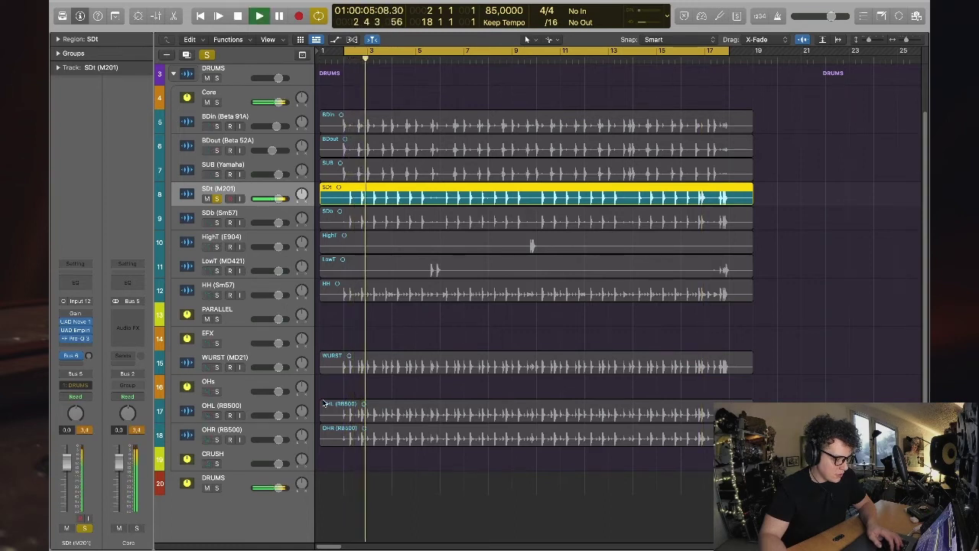
key("space")
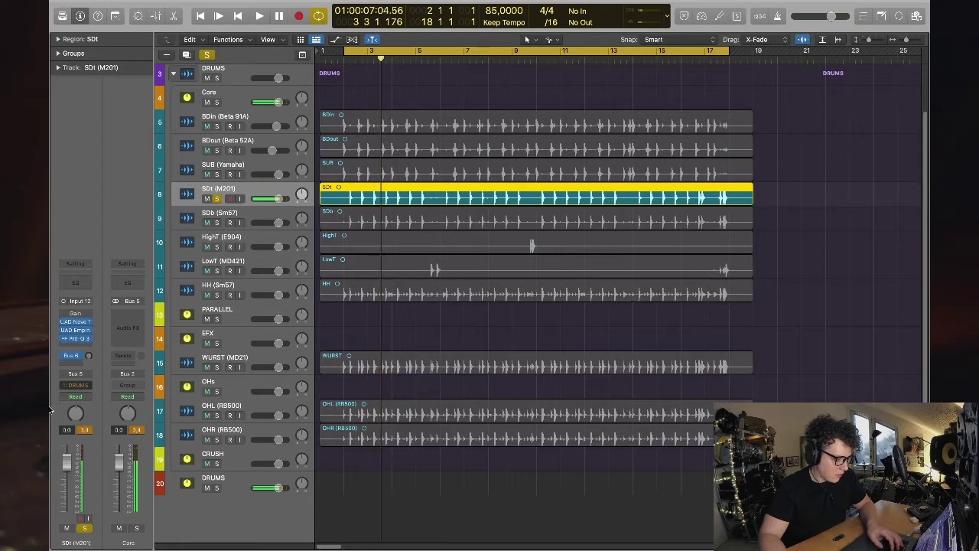
key("v")
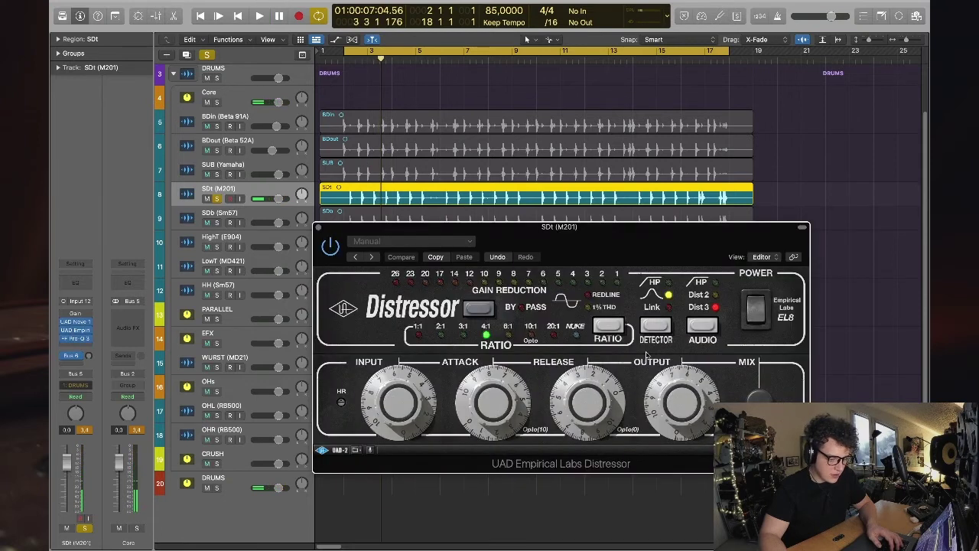
left_click(74, 321)
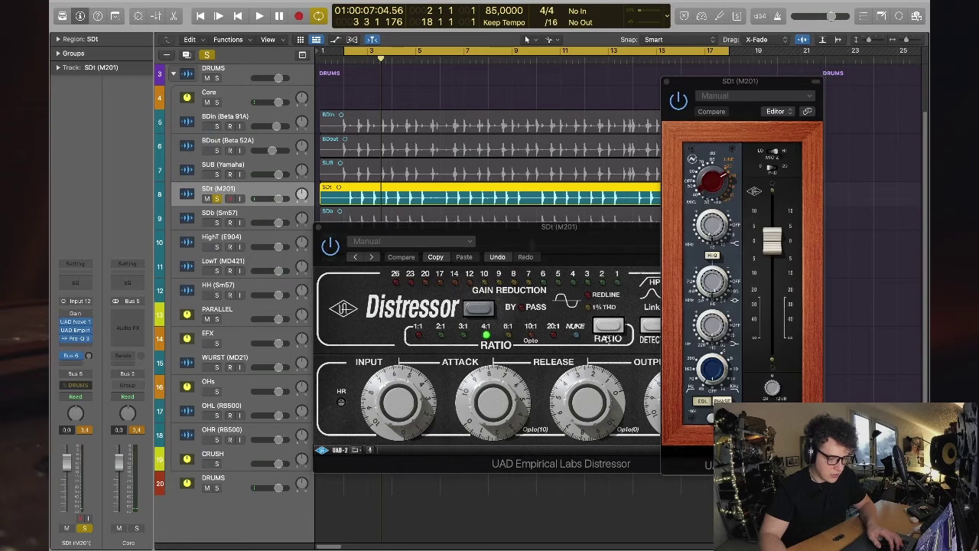
left_click(769, 389)
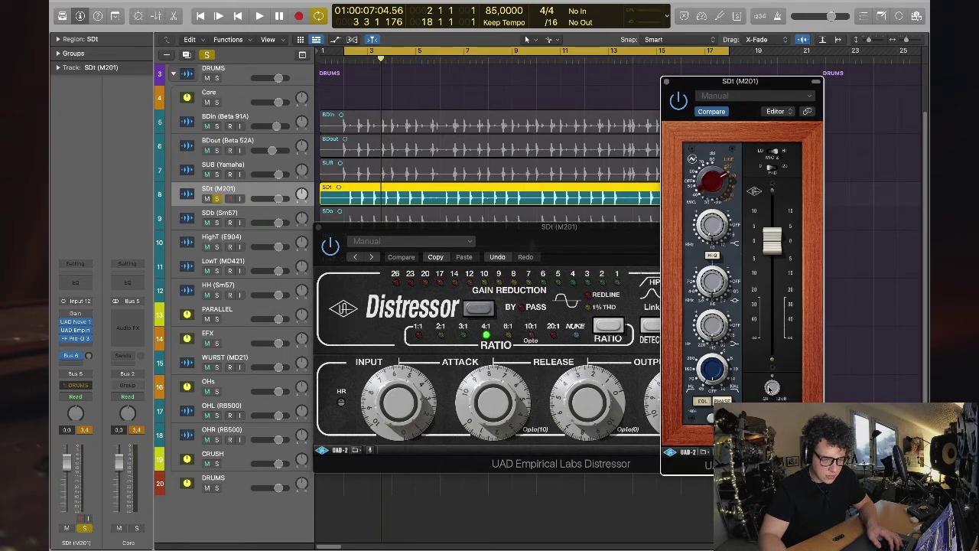
left_click(665, 82)
- Lower the Distressor's output during playback, reset the SDt peak level reading, and close the plug-in window
key("space")
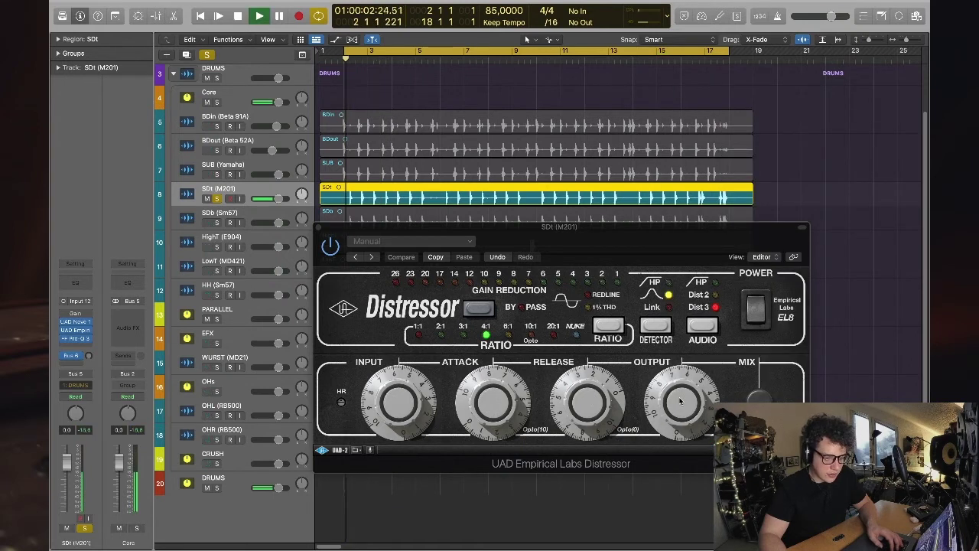
left_click_drag(681, 401, 681, 408)
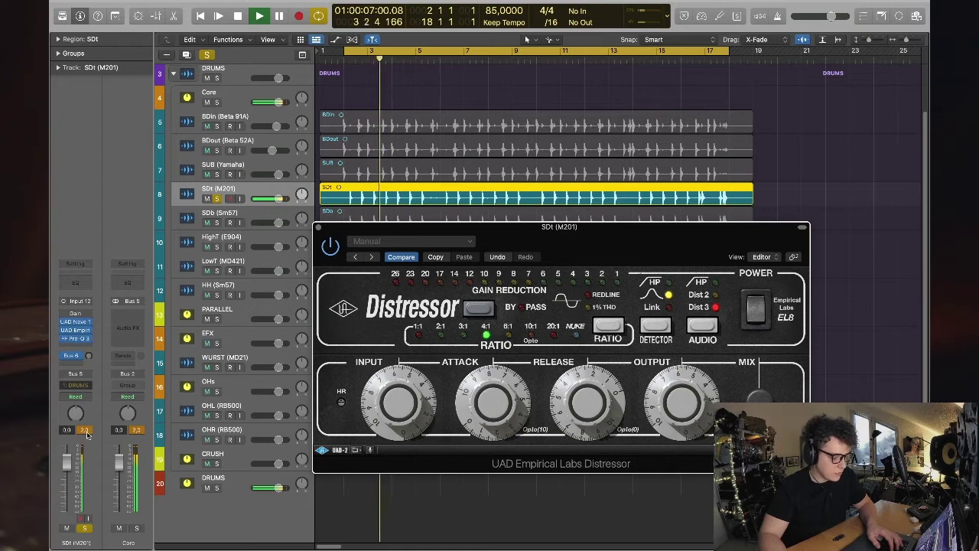
left_click(332, 219)
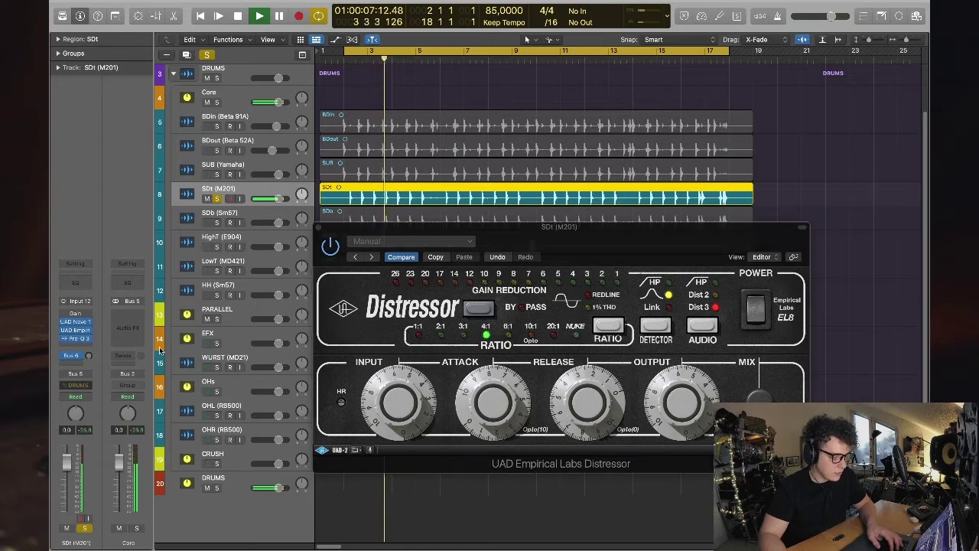
left_click(320, 228)
left_click(804, 158)
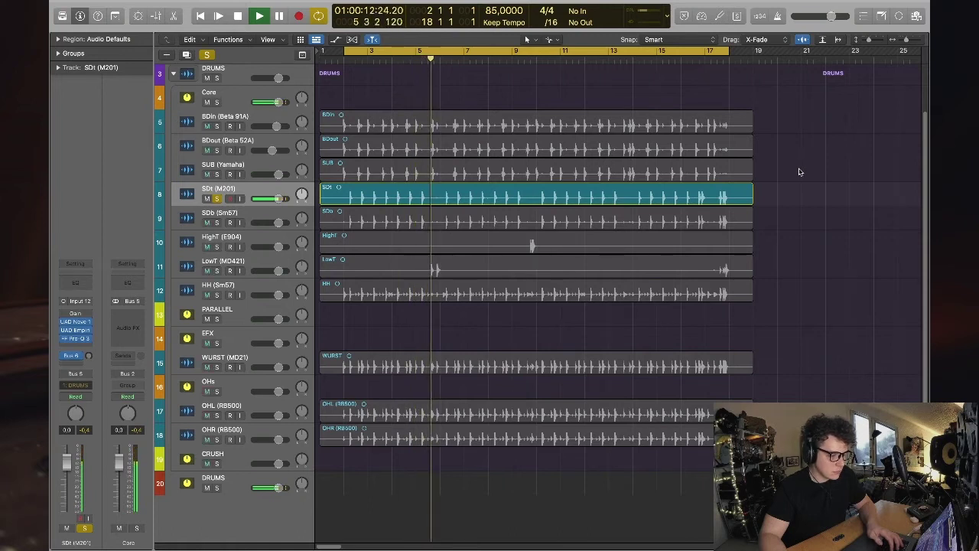
key("space")
- Reopen Pro-Q 3 on SDt to review its curve and analyzer during short playbacks of the snare
left_click(255, 192)
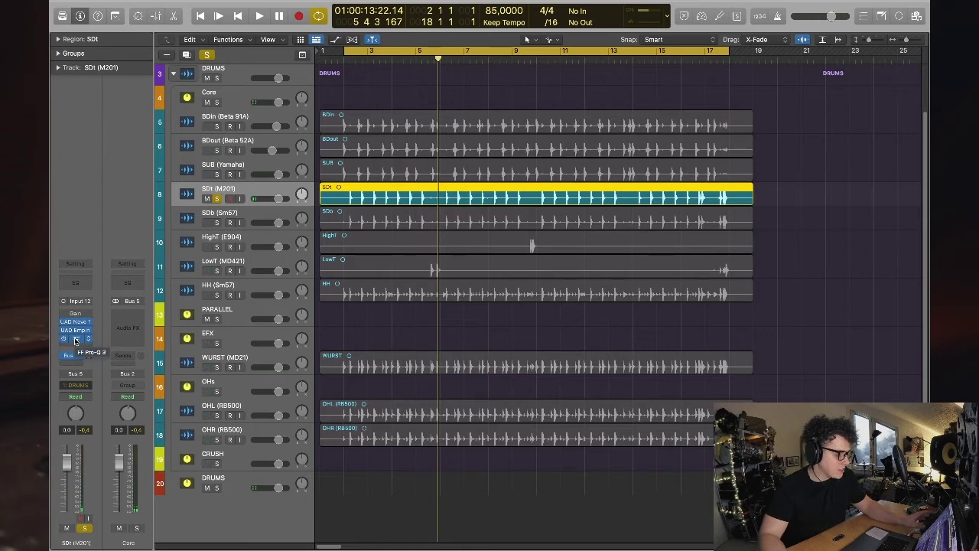
left_click_drag(75, 340, 75, 339)
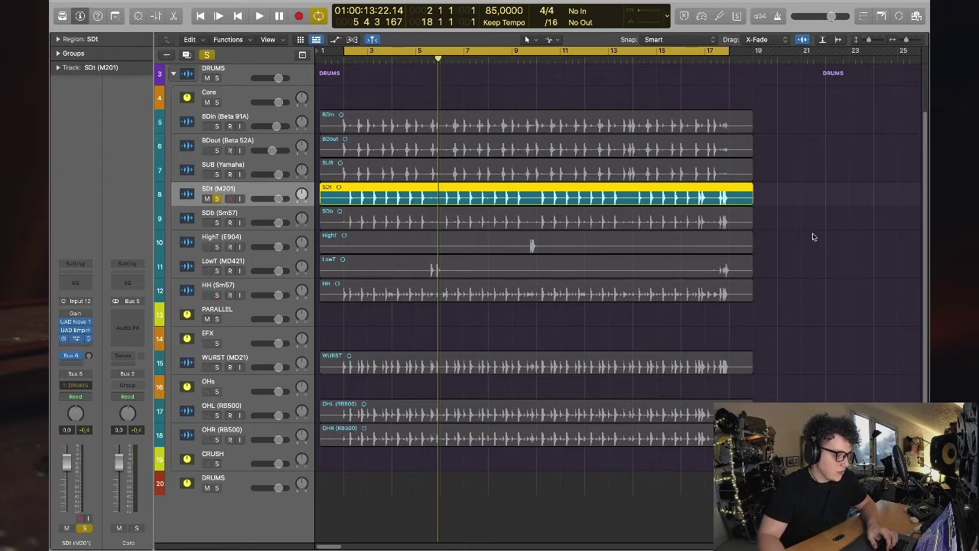
left_click_drag(621, 133, 488, 156)
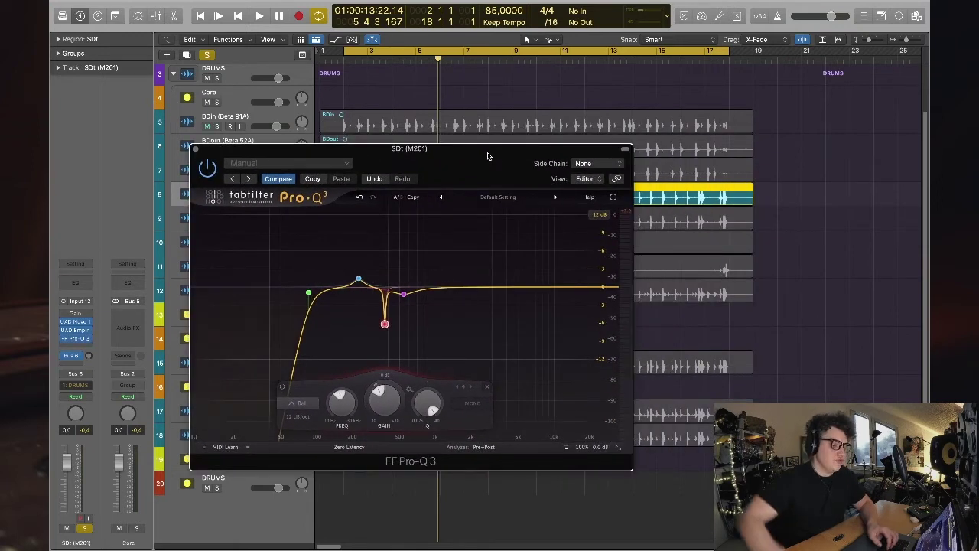
key("space")
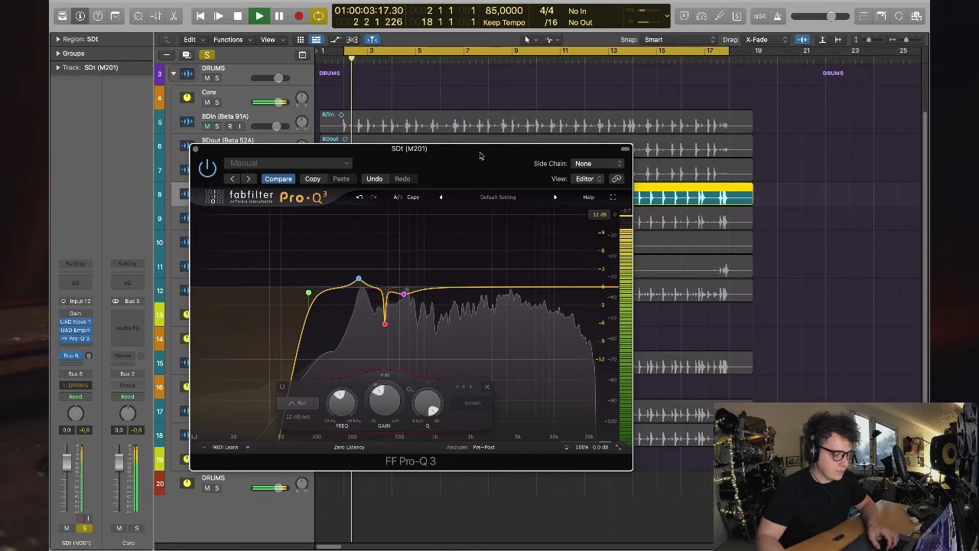
key("space")
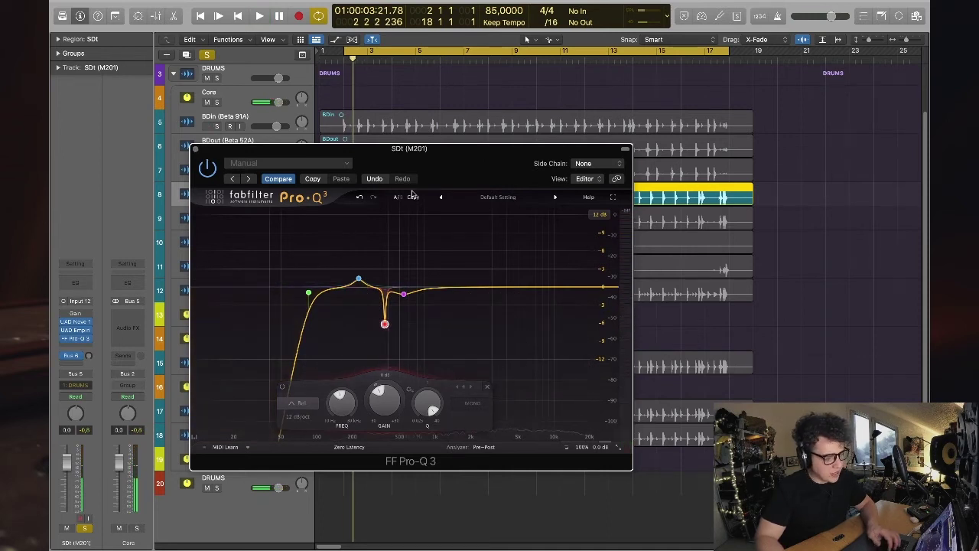
key("space")
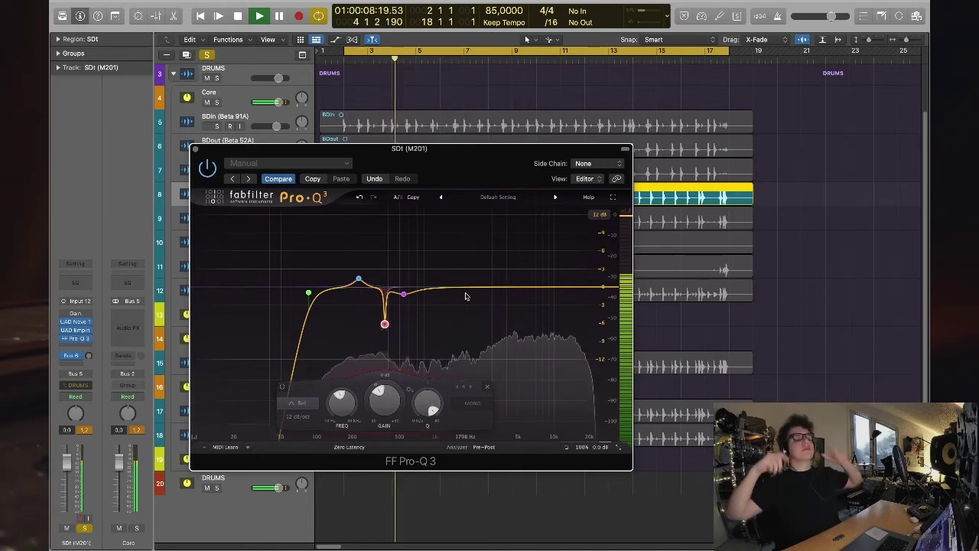
key("space")
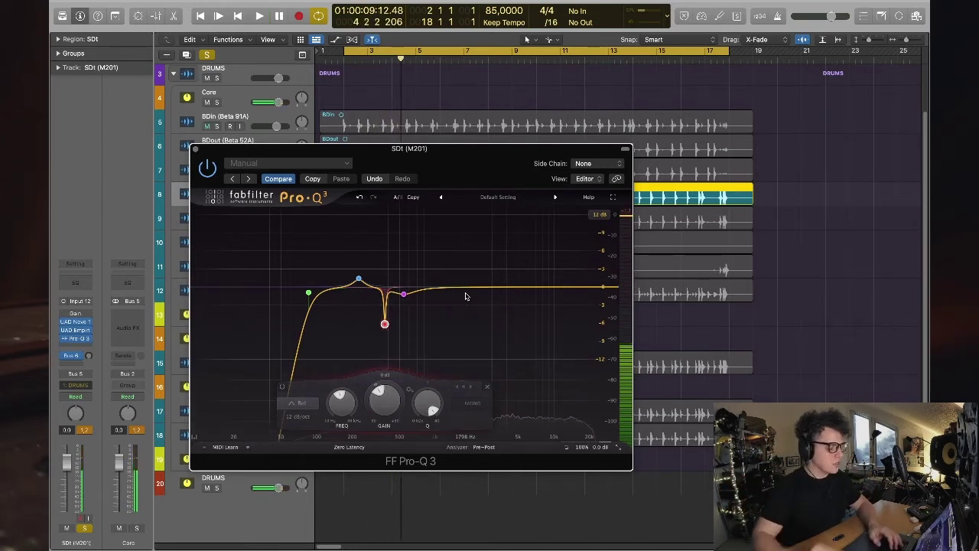
left_click_drag(488, 172, 573, 186)
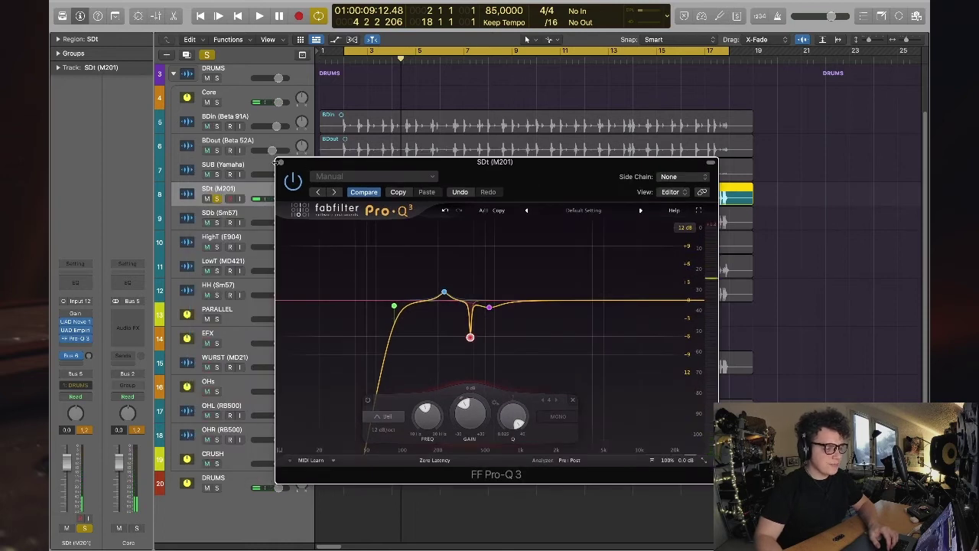
left_click(278, 163)
left_click(239, 195)
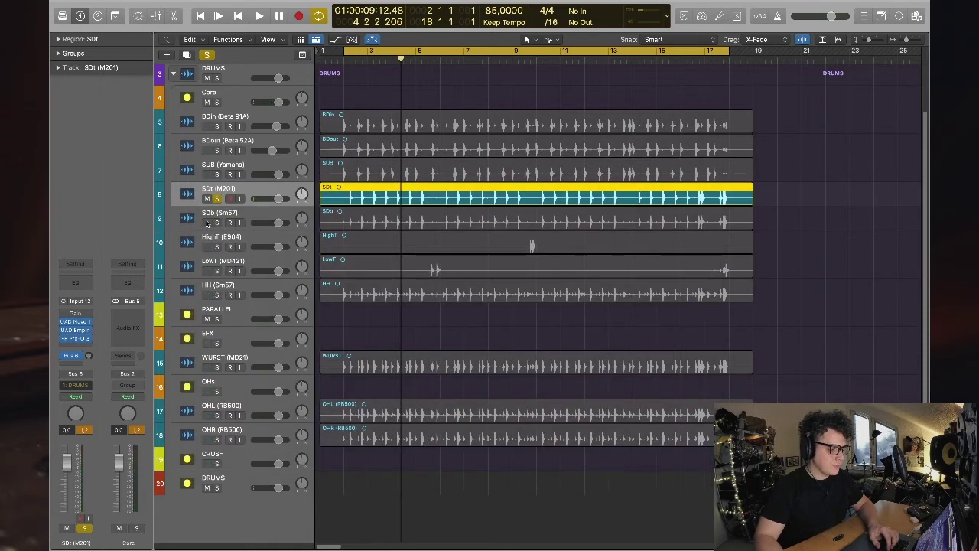
- Play the SDt snare and try UAD Helios Type 69 from #PREAMPS/EQ in the slot after Pro-Q 3
key("space")
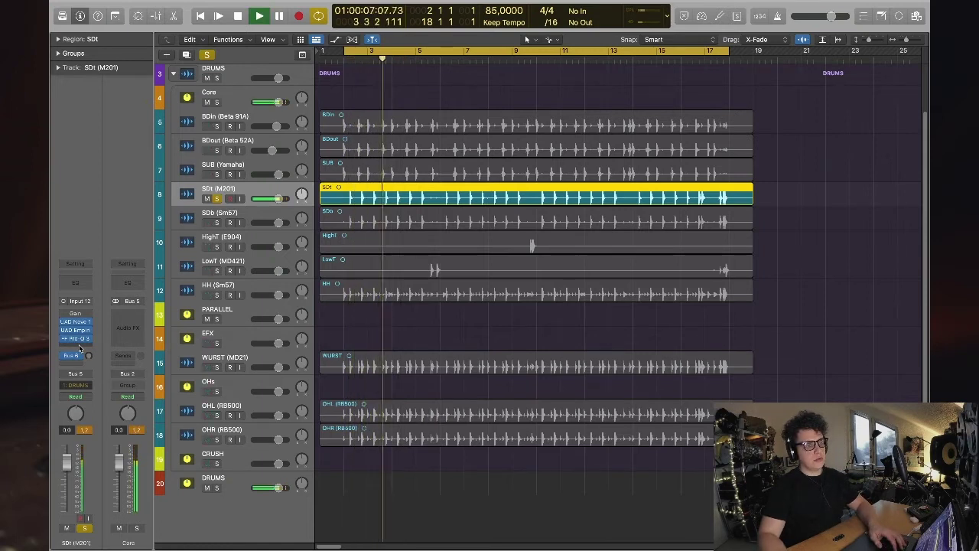
key("space")
left_click(78, 346)
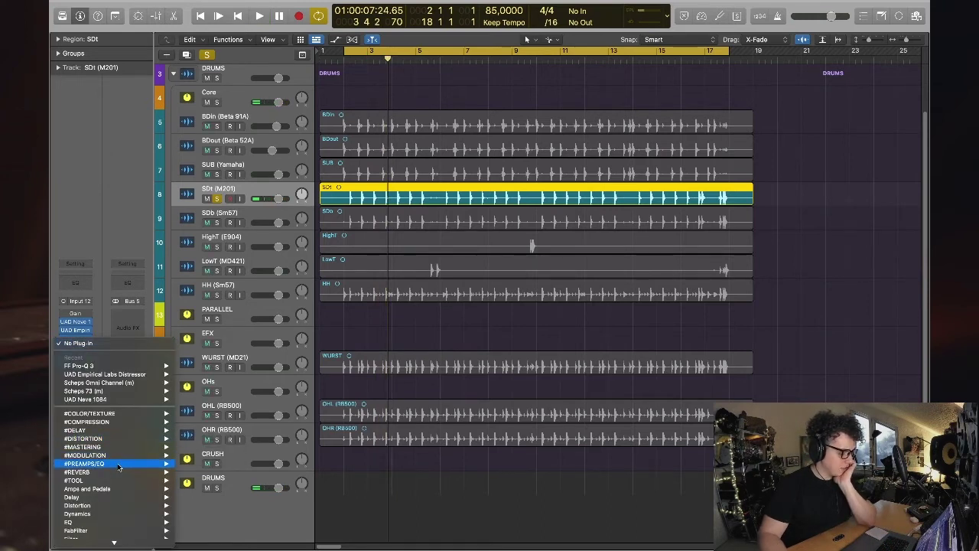
mouse_move(118, 465)
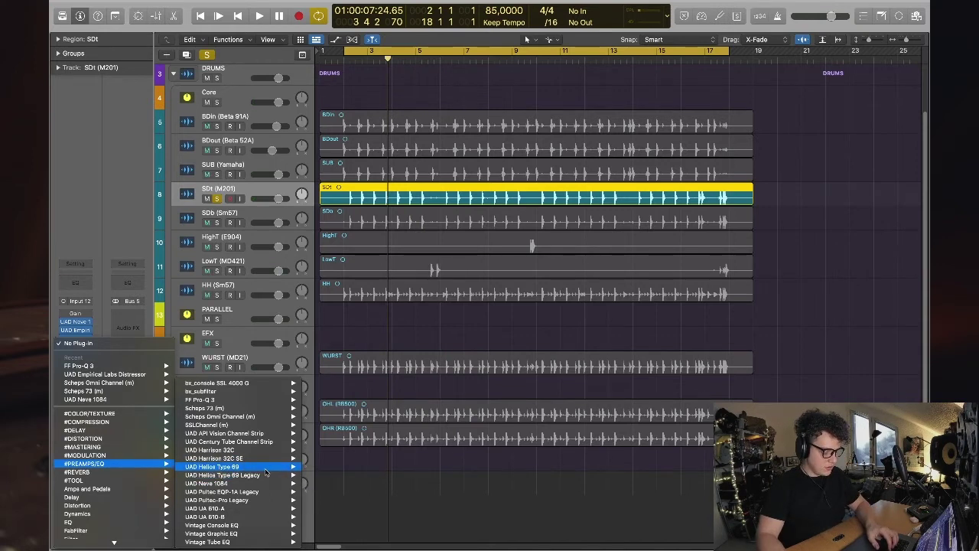
left_click(325, 473)
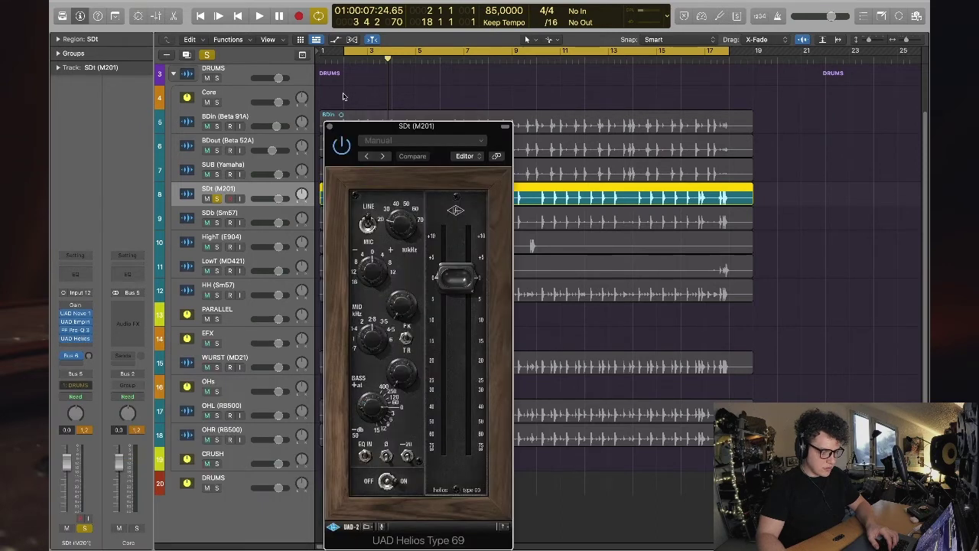
left_click(330, 129)
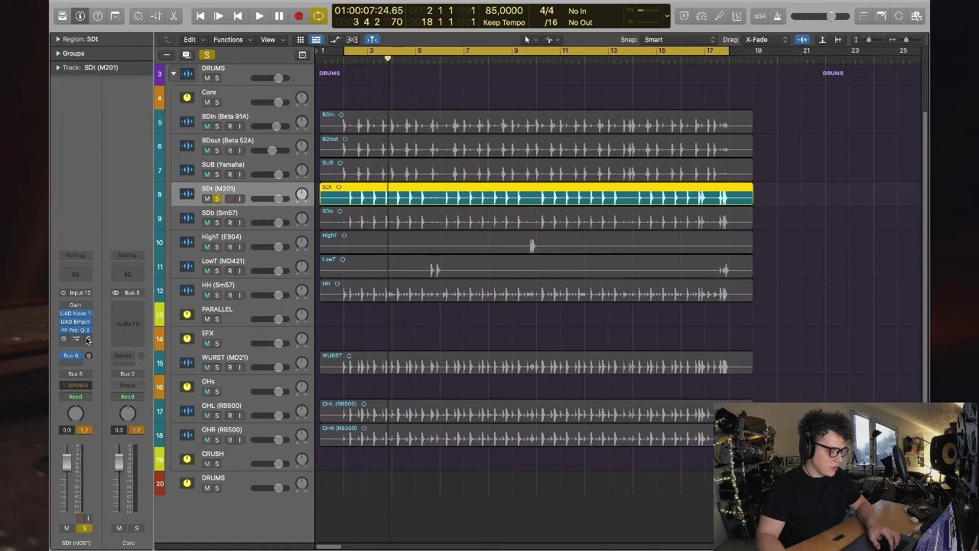
- Replace the Helios Type 69 on SDt with UAD Helios Type 69 Legacy and adjust its Bass knob during playback
left_click(88, 341)
mouse_move(139, 393)
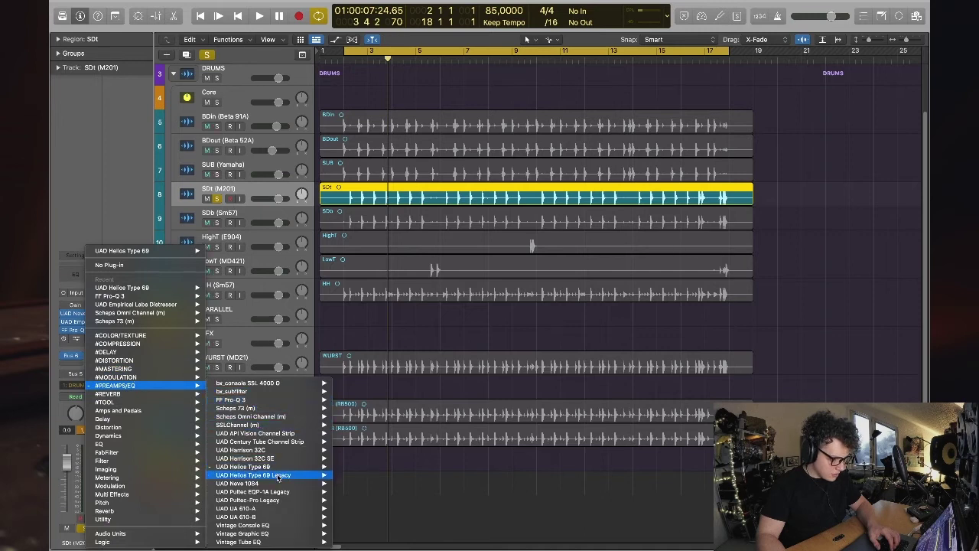
left_click(348, 475)
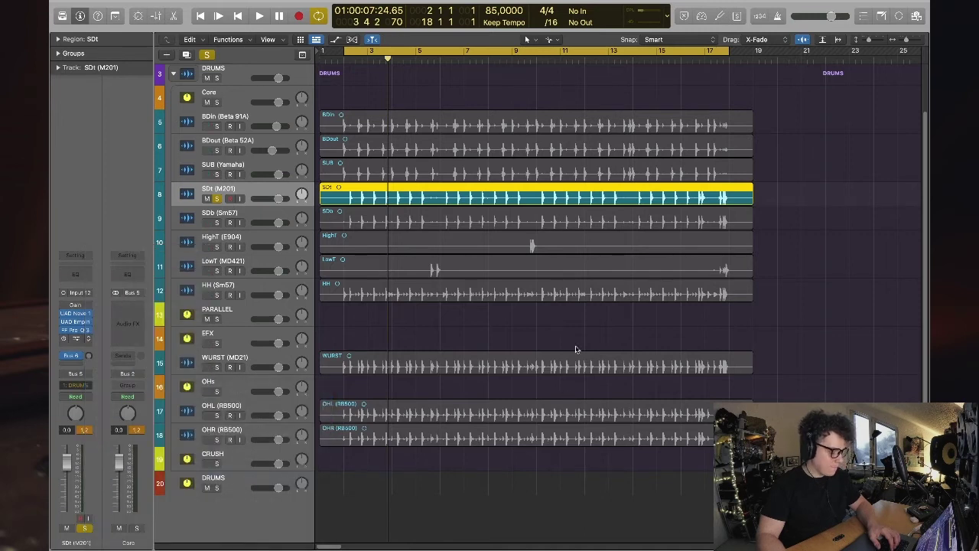
key("space")
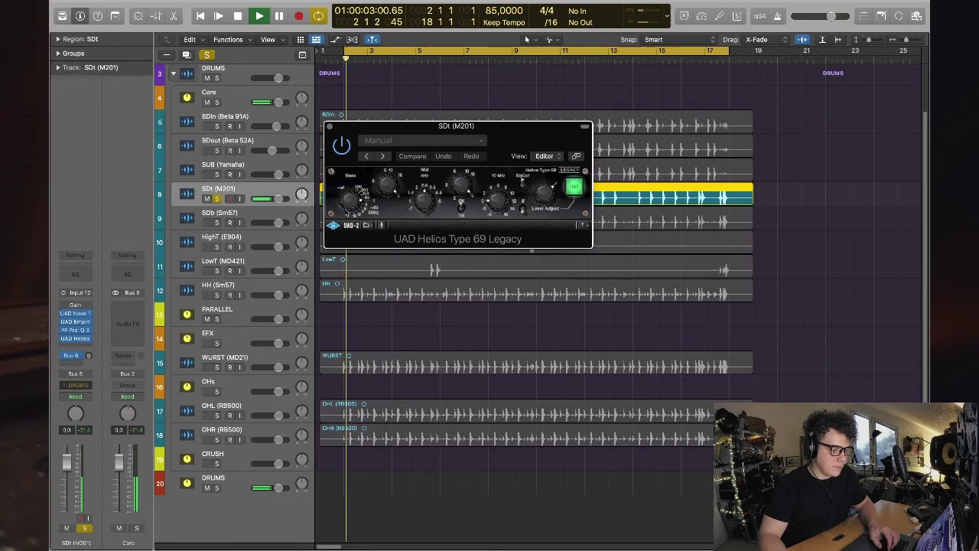
left_click_drag(345, 212, 355, 219)
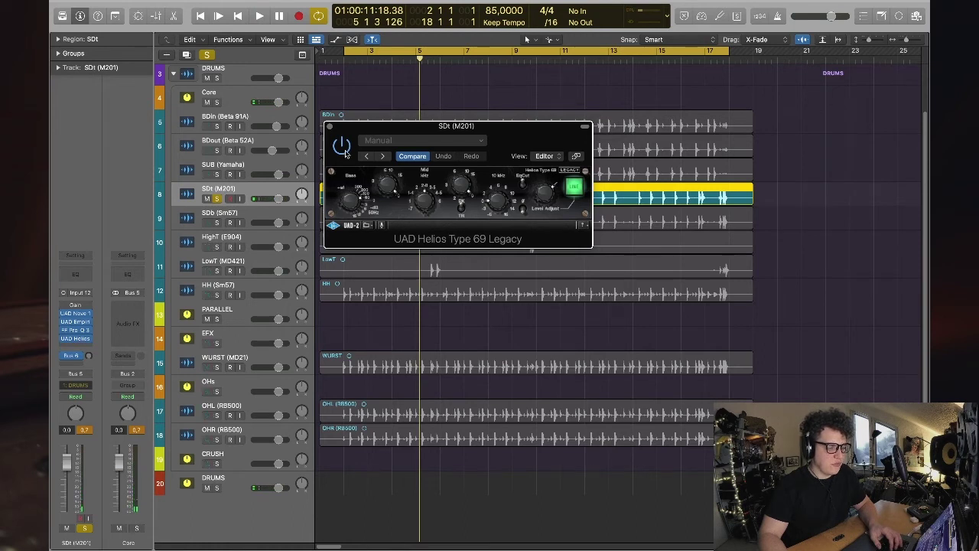
- Compare the SDt snare with Helios Type 69 Legacy bypassed and enabled during short playbacks, and close the plug-in window
key("space")
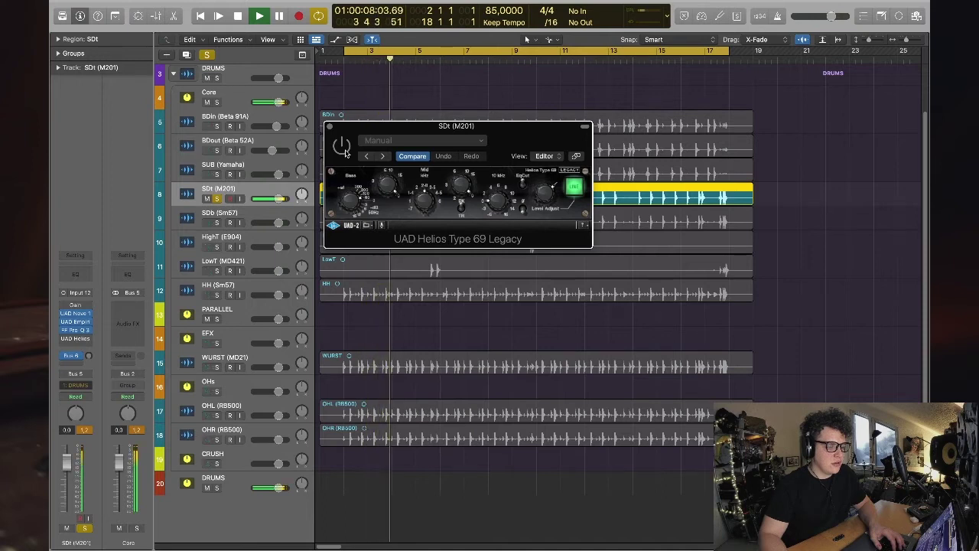
key("space")
left_click(346, 152)
key("space")
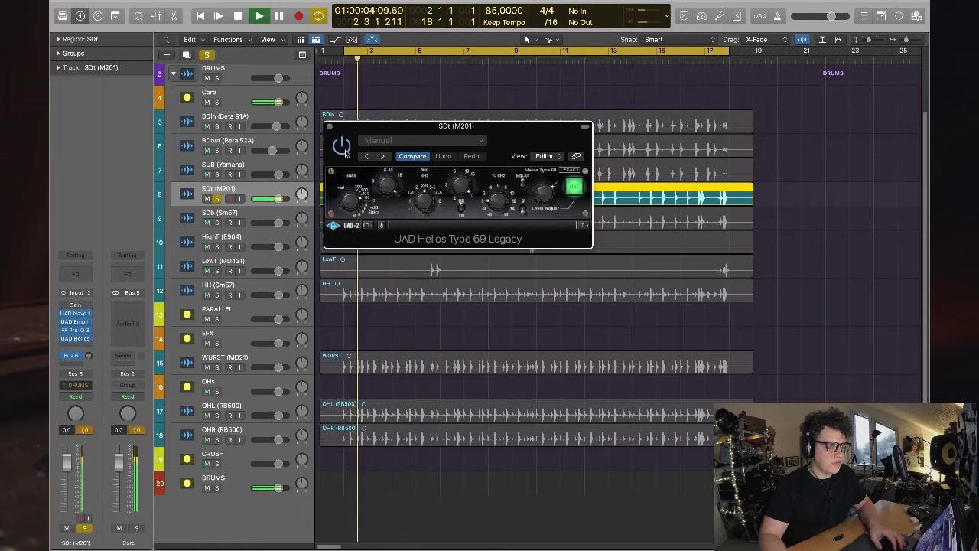
key("space")
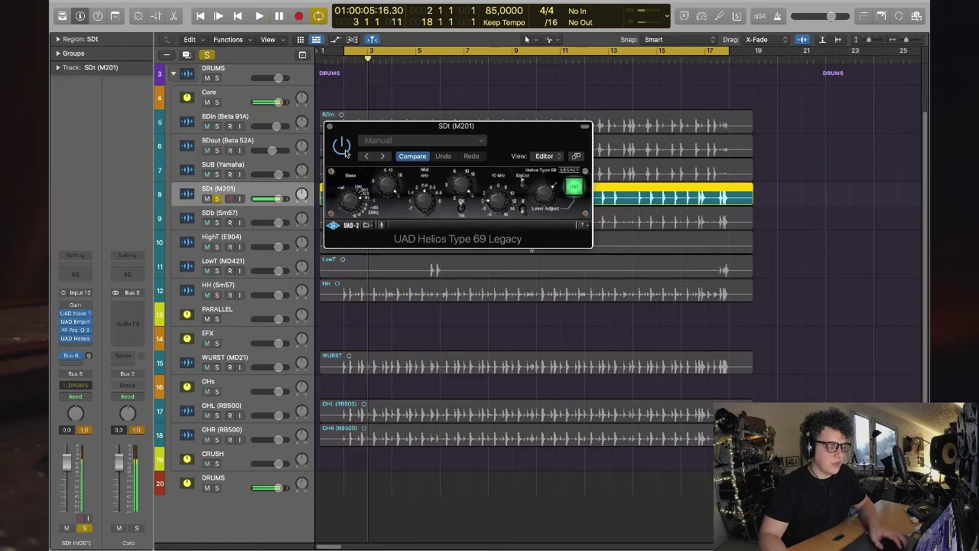
left_click(330, 127)
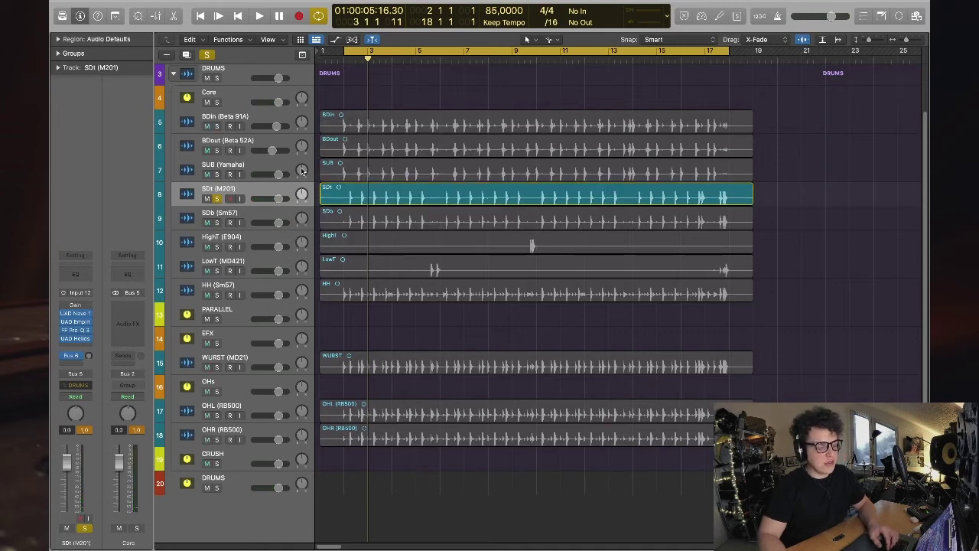
- Reopen the Helios Type 69 Legacy on SDt, move its window below the snare region, and play the snare through it
left_click(270, 191)
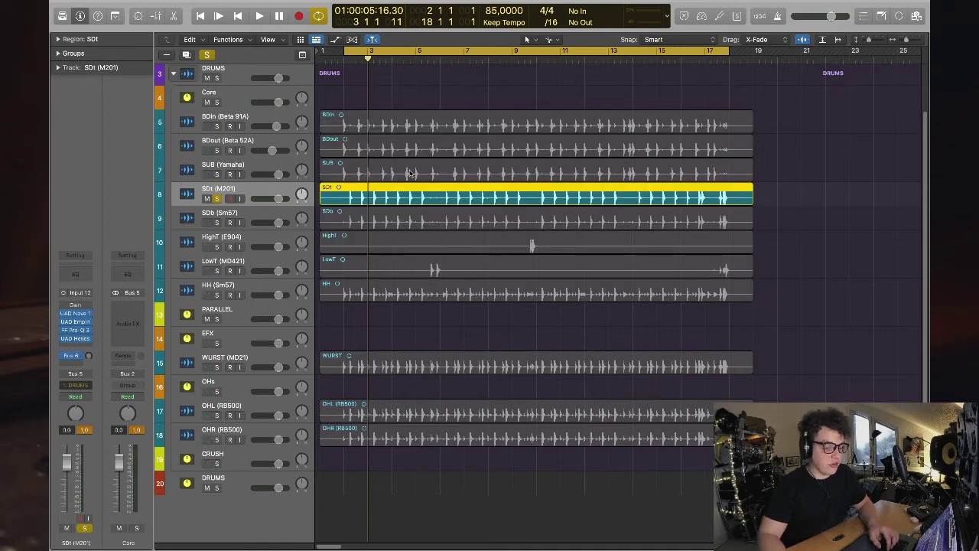
left_click(76, 339)
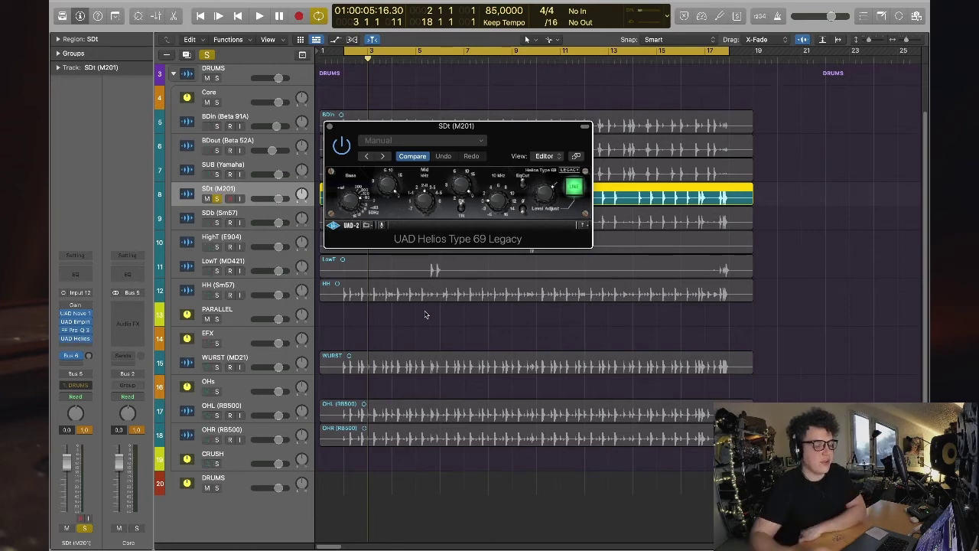
left_click_drag(553, 129, 601, 126)
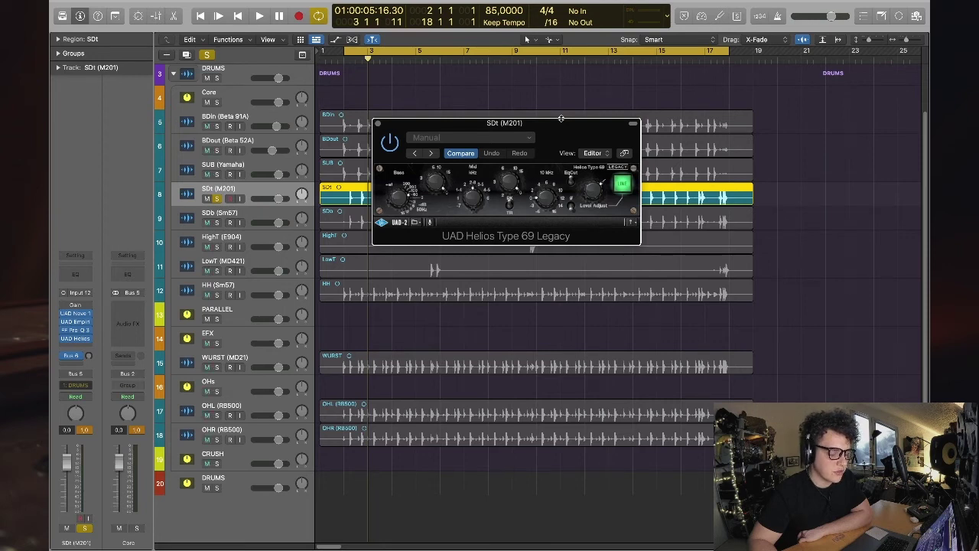
left_click_drag(408, 131, 440, 235)
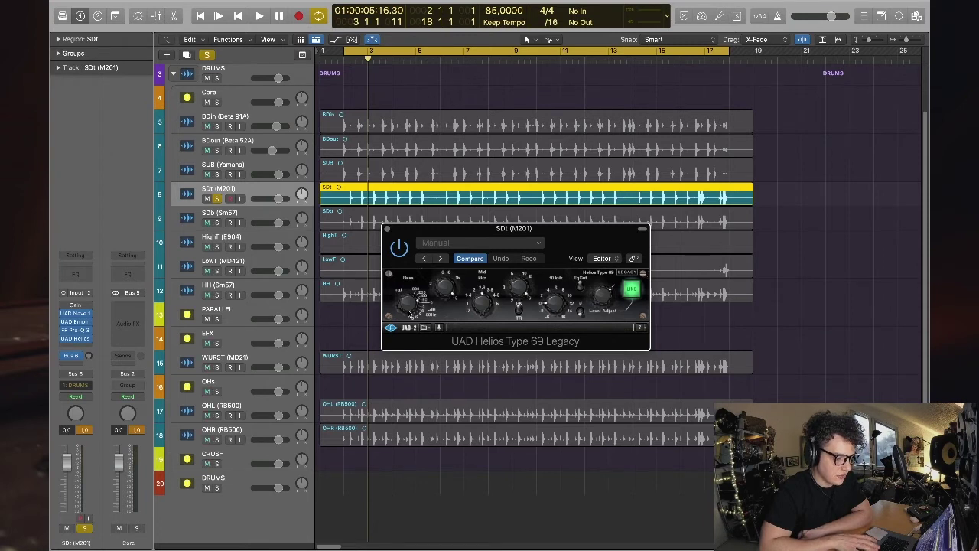
key("space")
key("space")
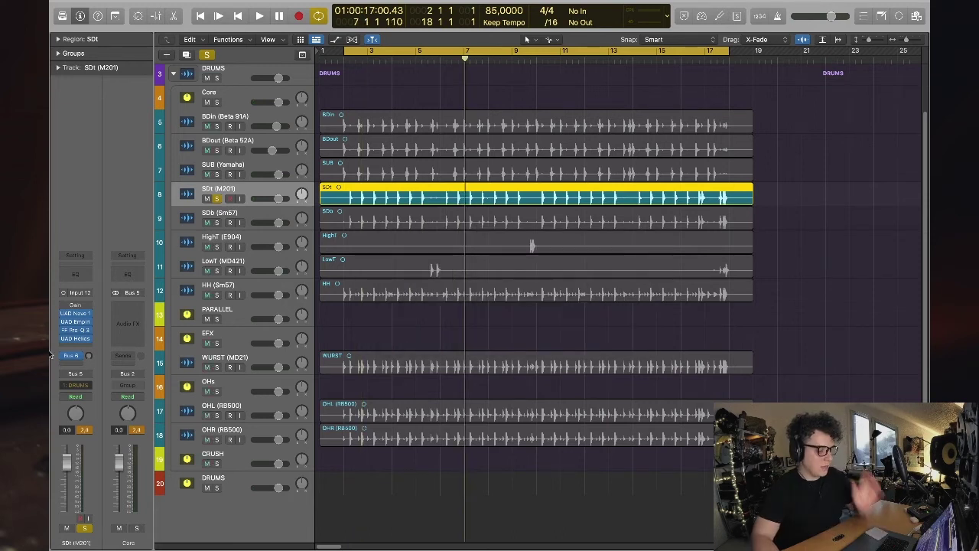
- Insert the mono UAD Valley People Dyna-mite from #COMPRESSION in the SDt slot after the Helios
left_click(84, 346)
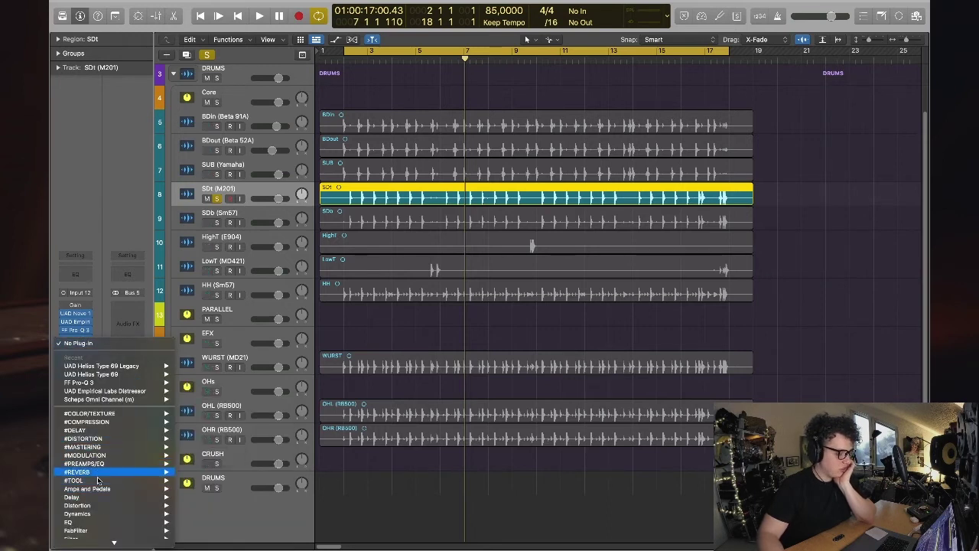
mouse_move(100, 481)
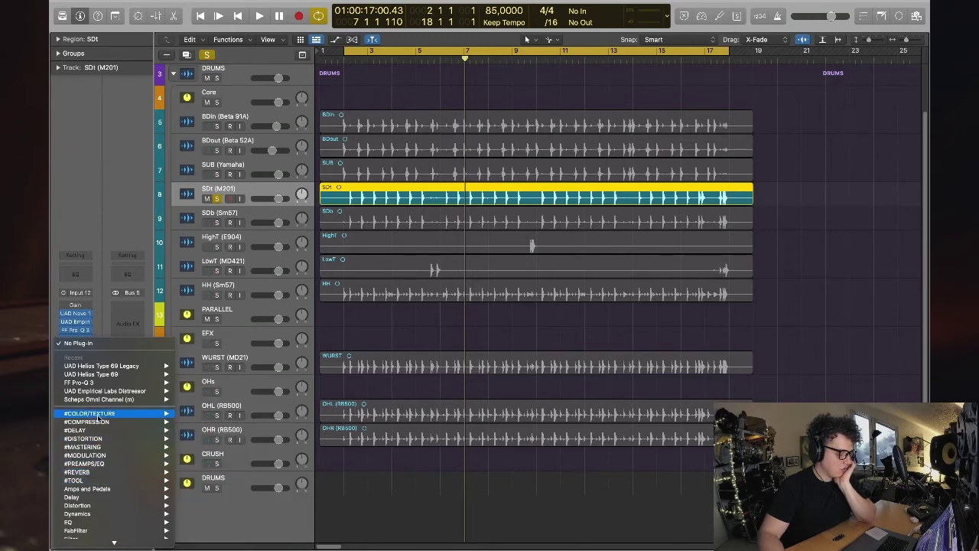
mouse_move(99, 423)
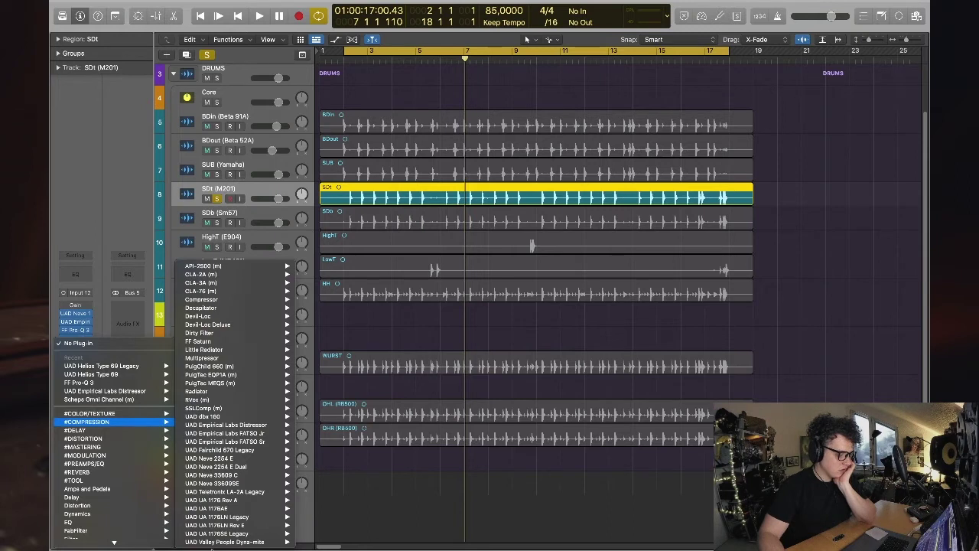
mouse_move(238, 544)
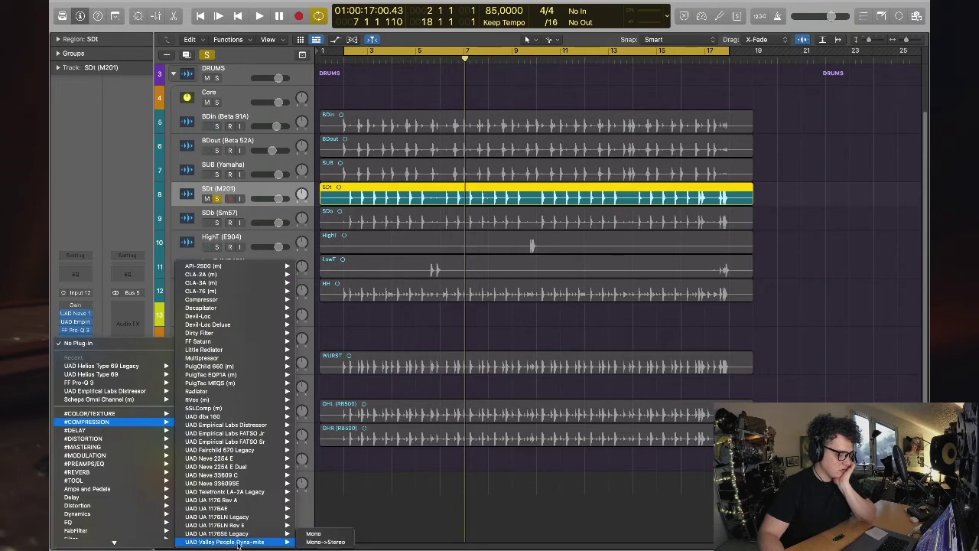
left_click(333, 535)
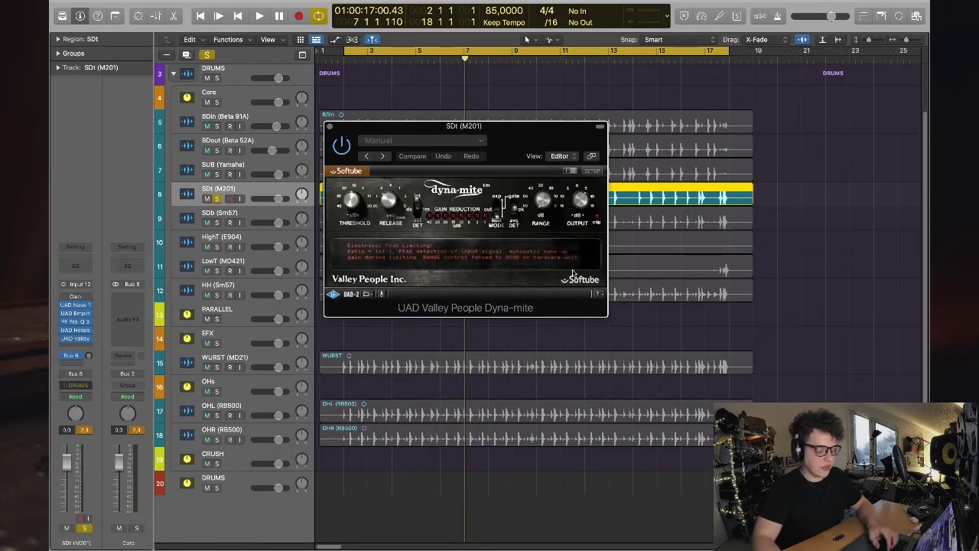
- Play the SDt snare, try Dyna-mite's detector switch, and change its mode from peak limiting to hard noise gating
key("space")
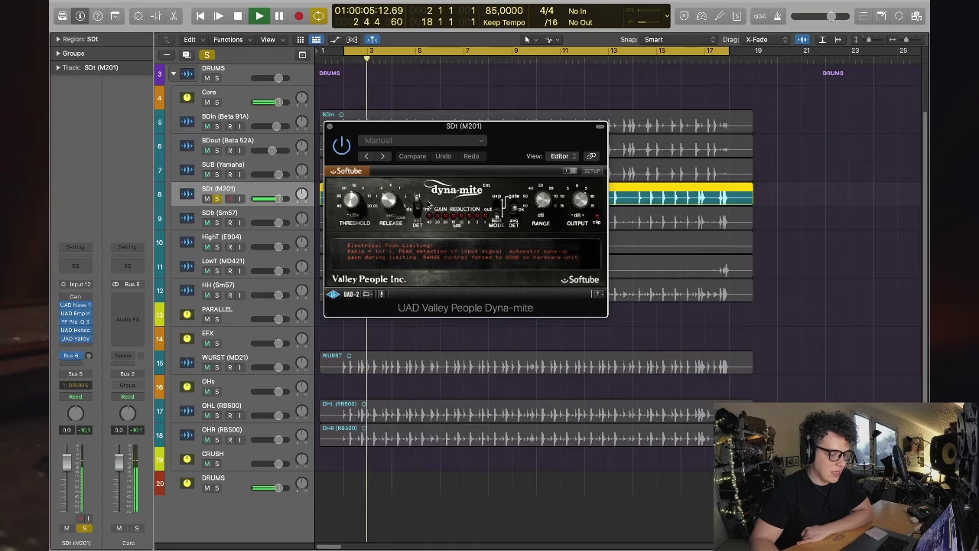
left_click(417, 210)
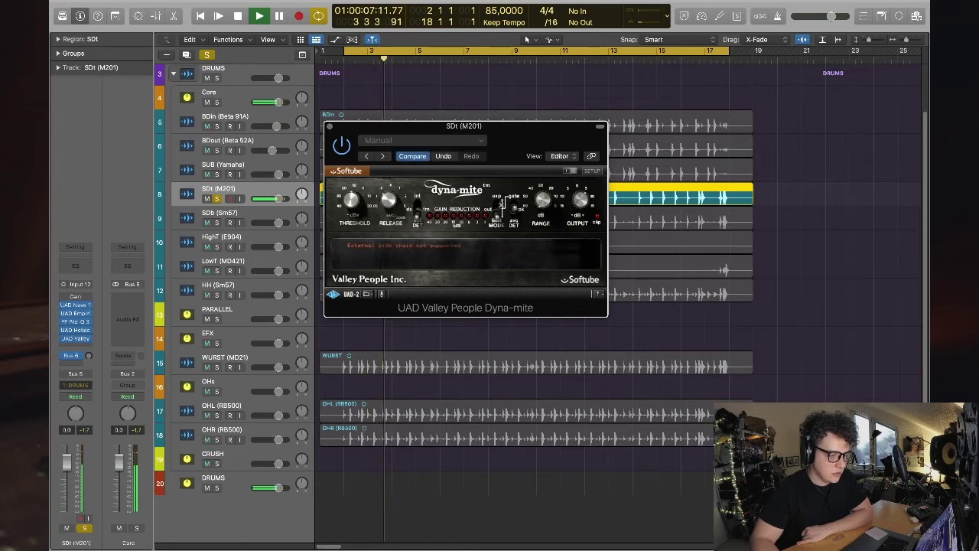
left_click(420, 211)
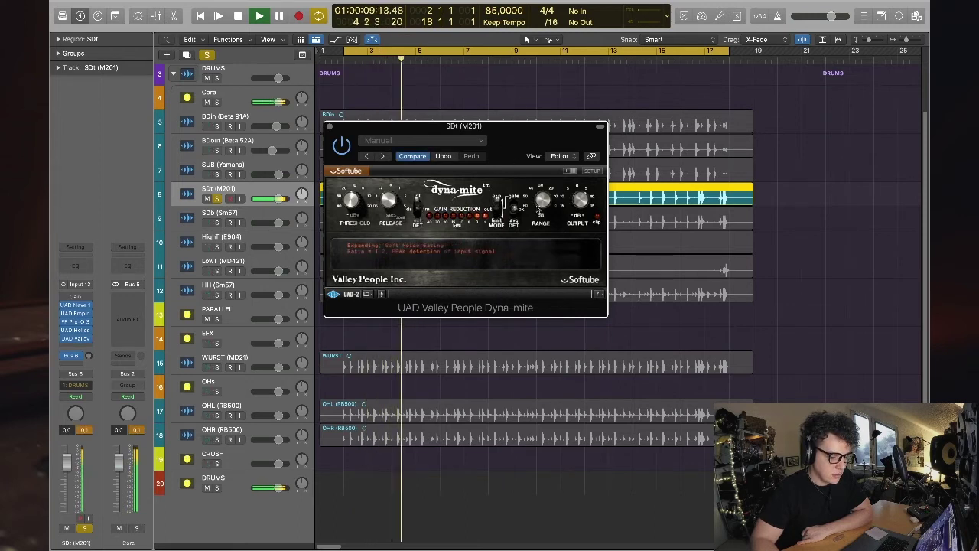
left_click(516, 205)
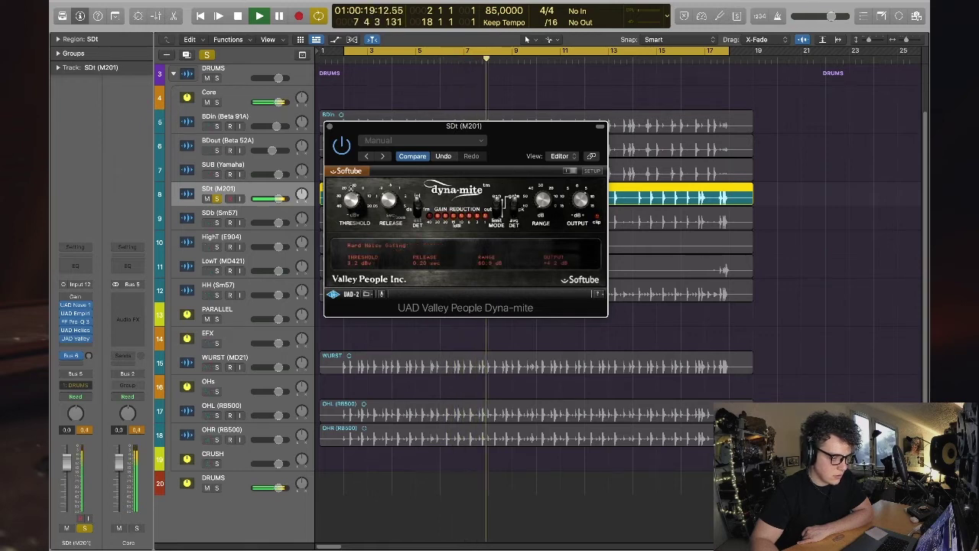
- Adjust Dyna-mite's release to about 0.54 sec and retune its range and output during playback, and stop
left_click_drag(389, 199, 391, 201)
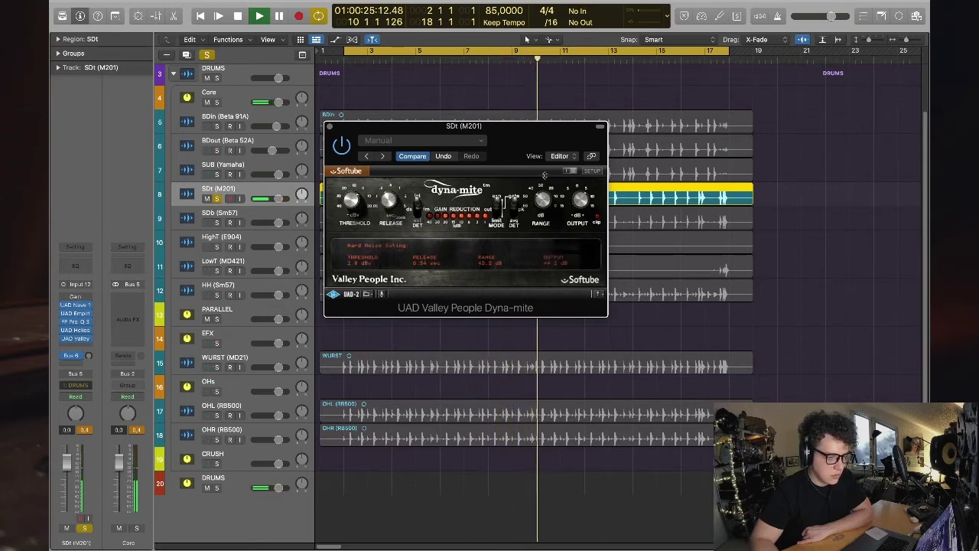
left_click_drag(545, 173, 586, 206)
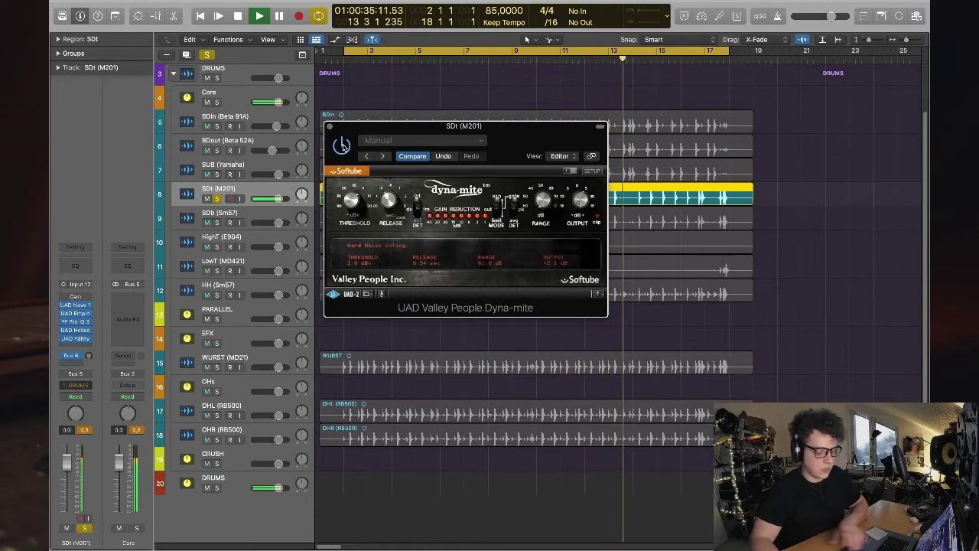
key("space")
- Switch Dyna-mite to expanding with average detection, its window moved below the snare tracks, and play the SDt snare briefly
left_click_drag(536, 139, 536, 322)
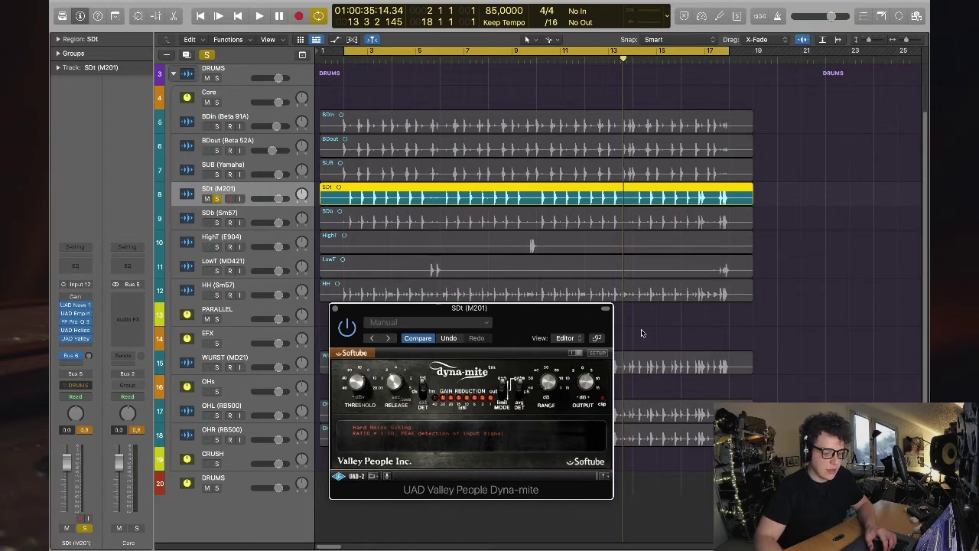
left_click_drag(548, 316, 591, 319)
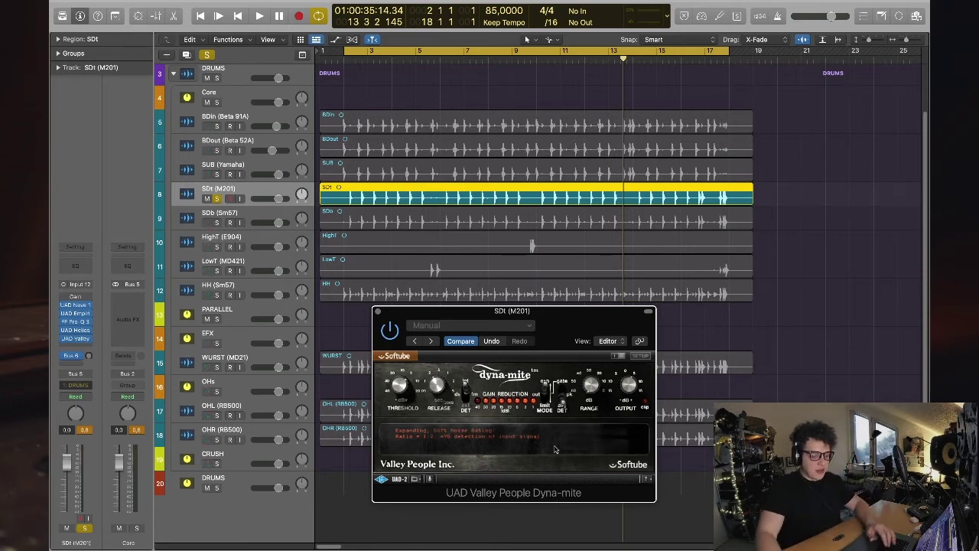
key("space")
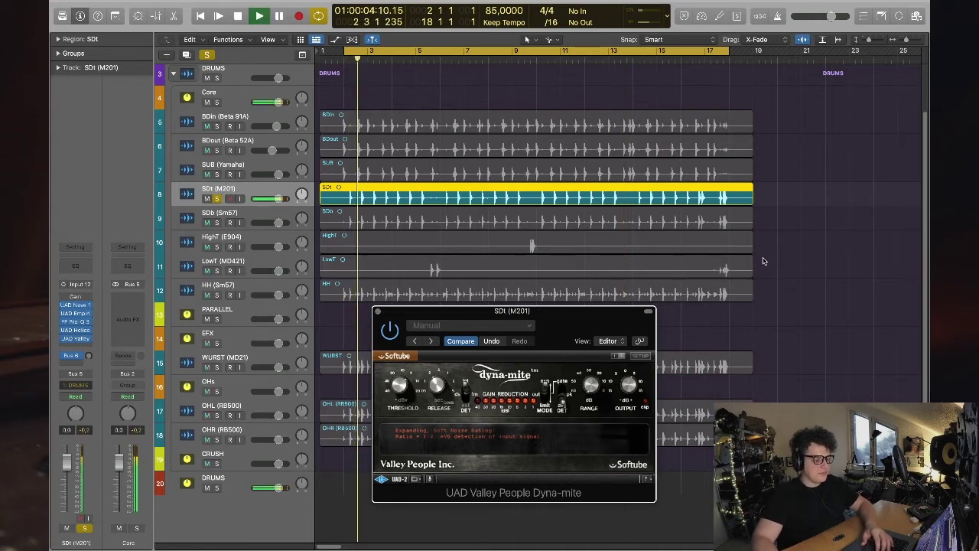
key("space")
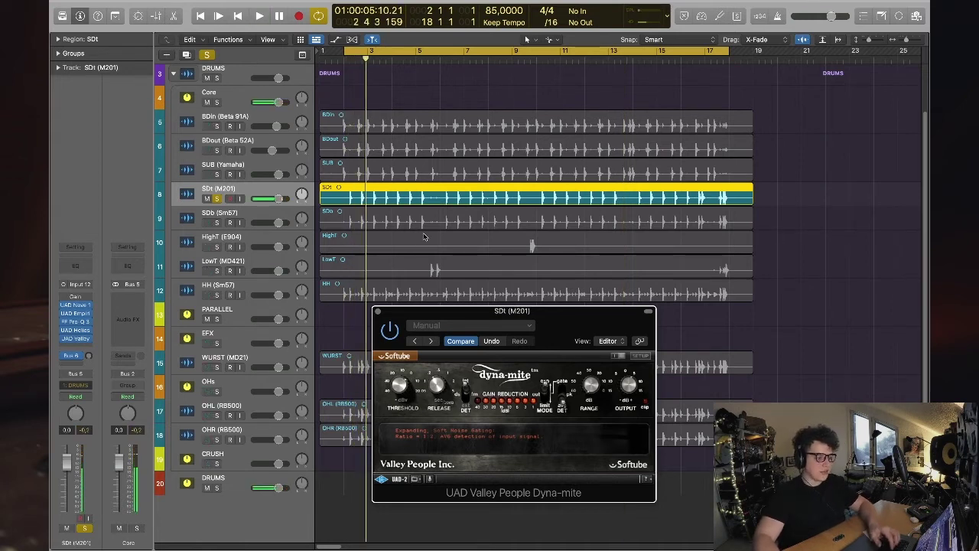
- Solo BDin, BDout and SUB alongside SDt, compare playback with Dyna-mite bypassed and enabled, and close its window
left_click_drag(217, 175, 218, 127)
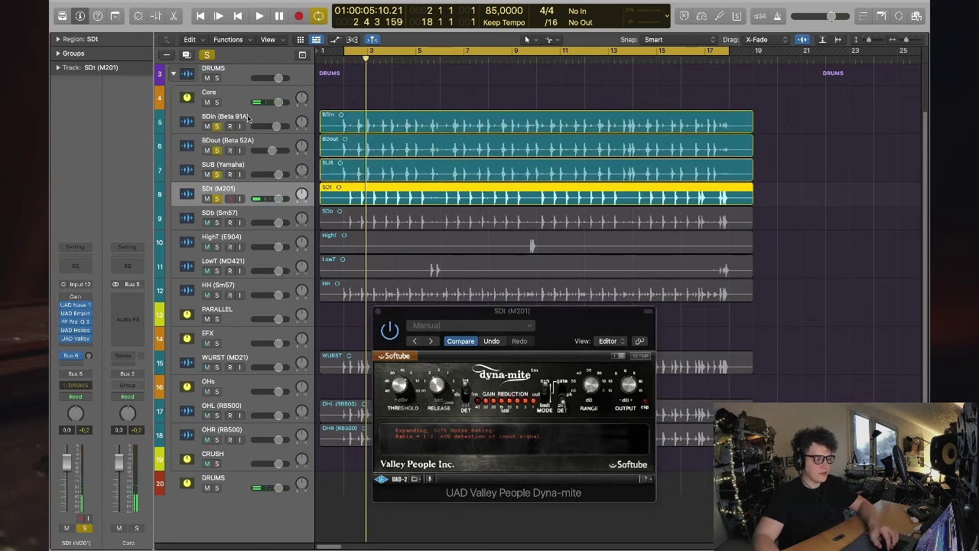
key("space")
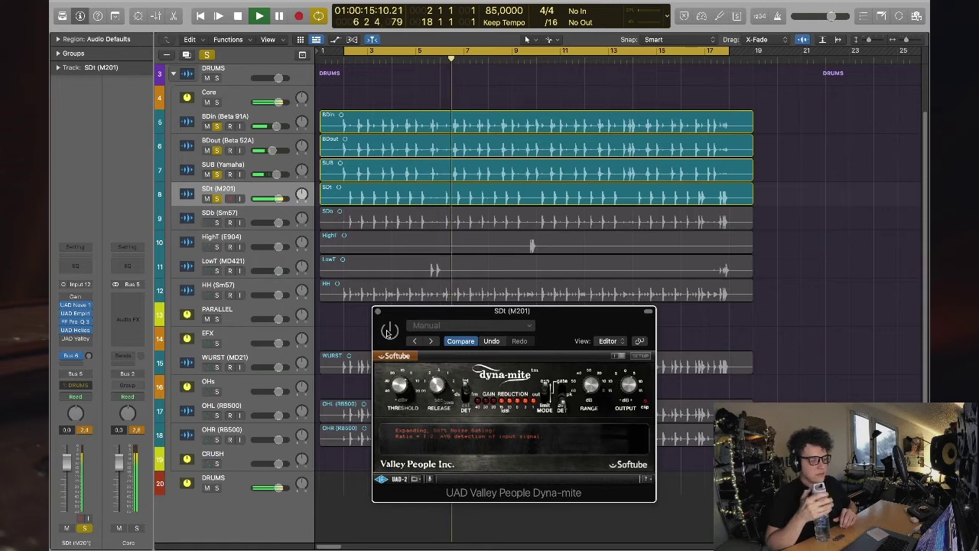
key("space")
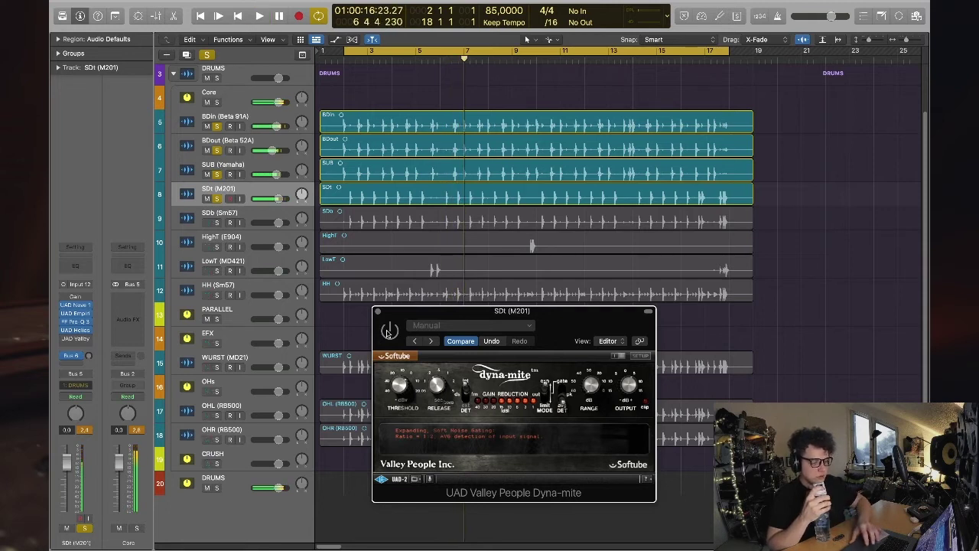
key("space")
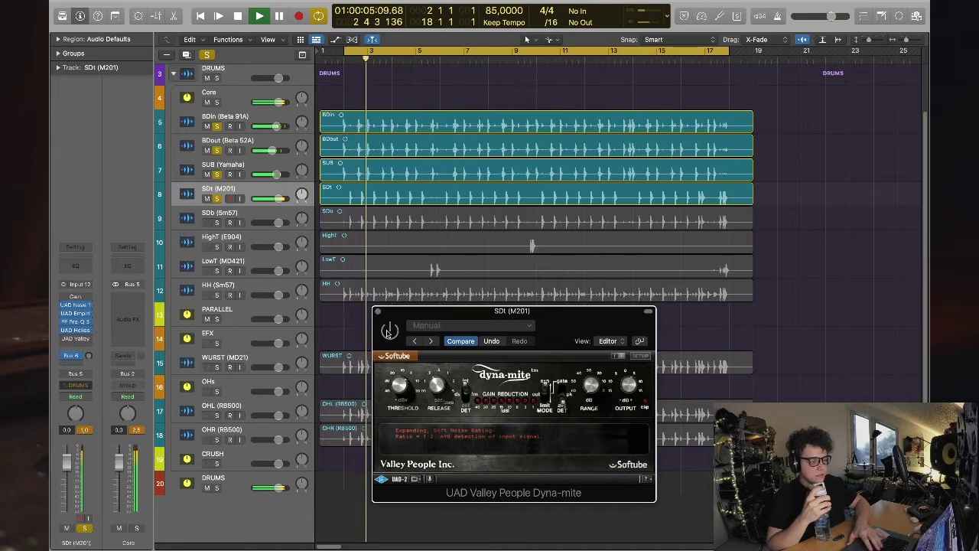
key("space")
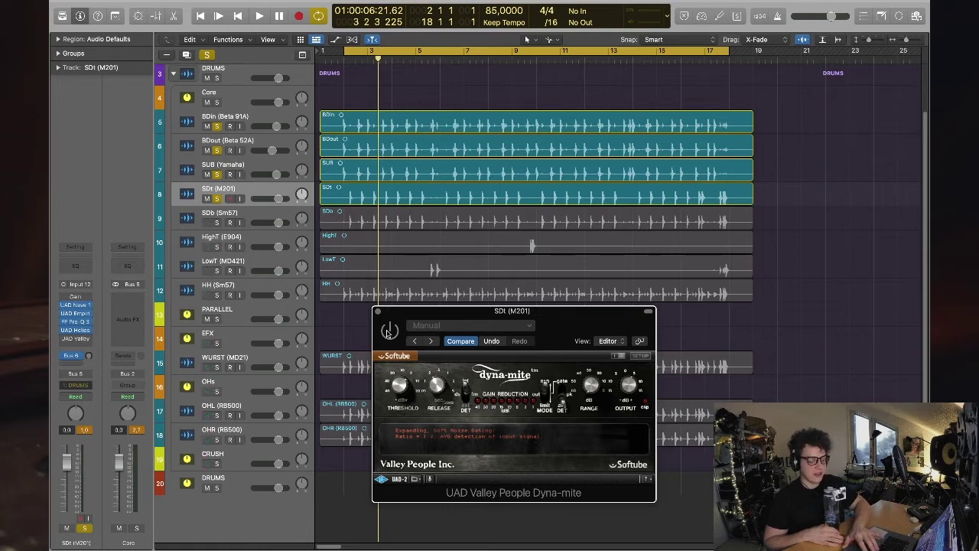
key("space")
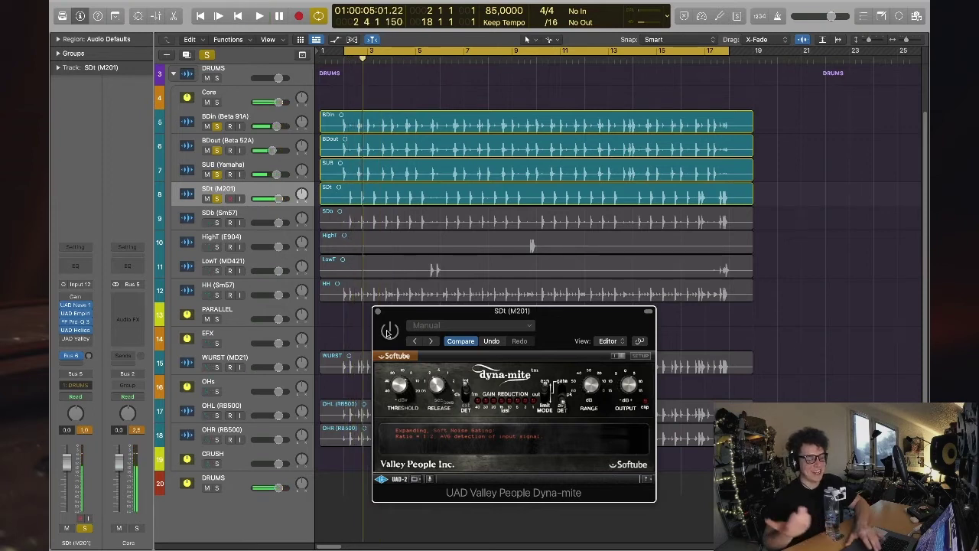
key("space")
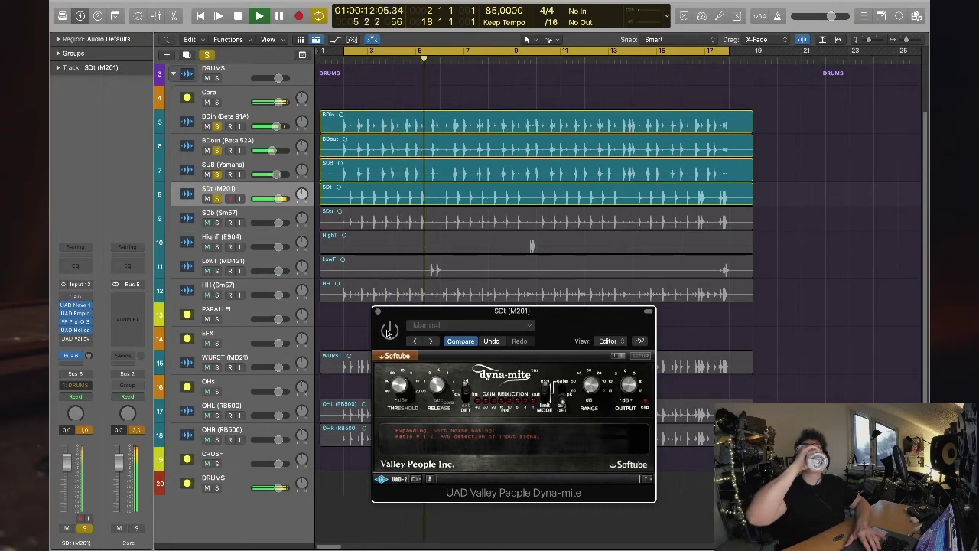
key("space")
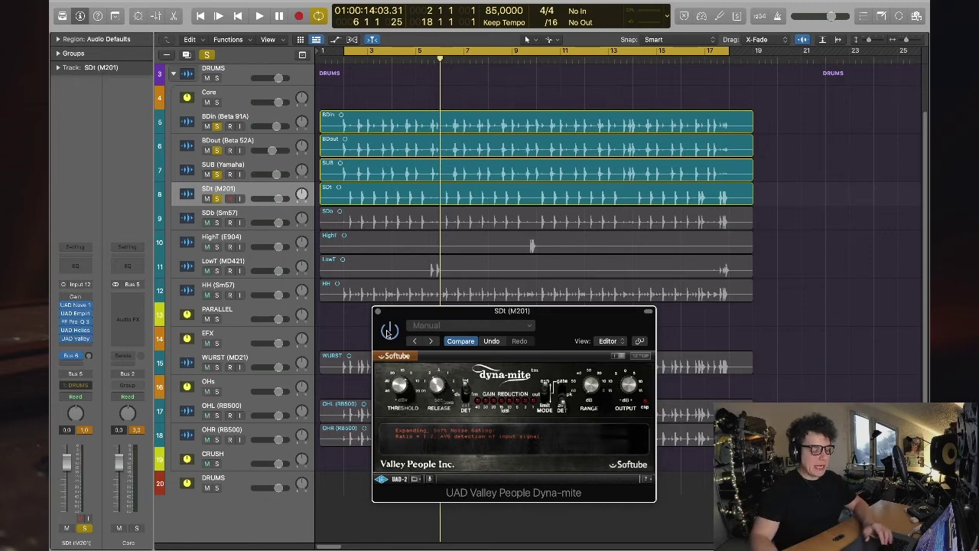
left_click_drag(391, 312, 494, 327)
left_click(480, 327)
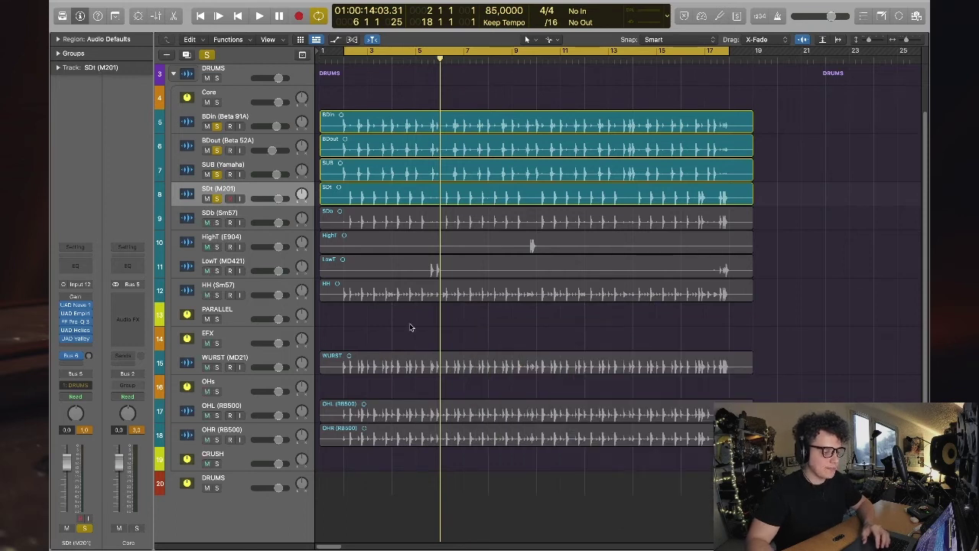
- Select the SDb (Sm57) track and clear the solos on SDt, SUB, BDout and BDin
left_click(267, 222)
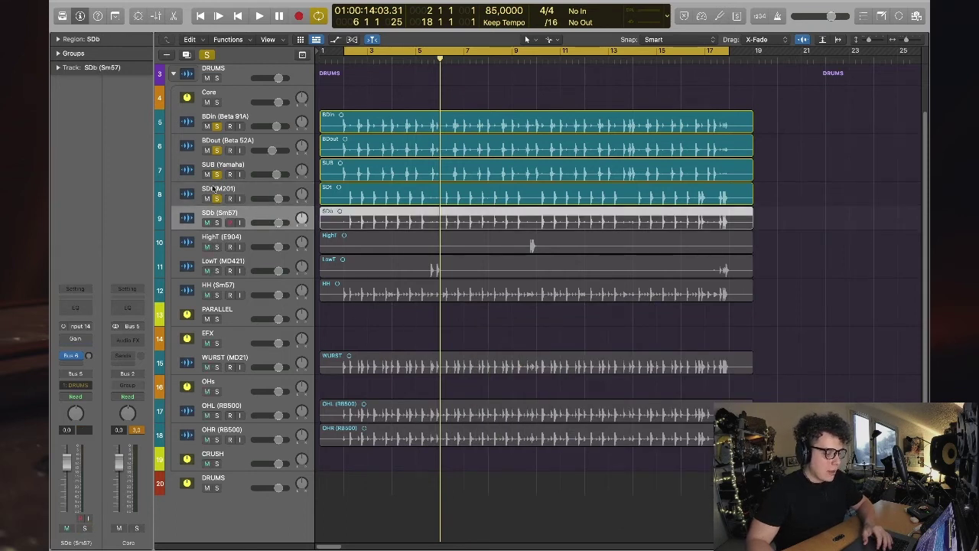
left_click_drag(218, 199, 221, 127)
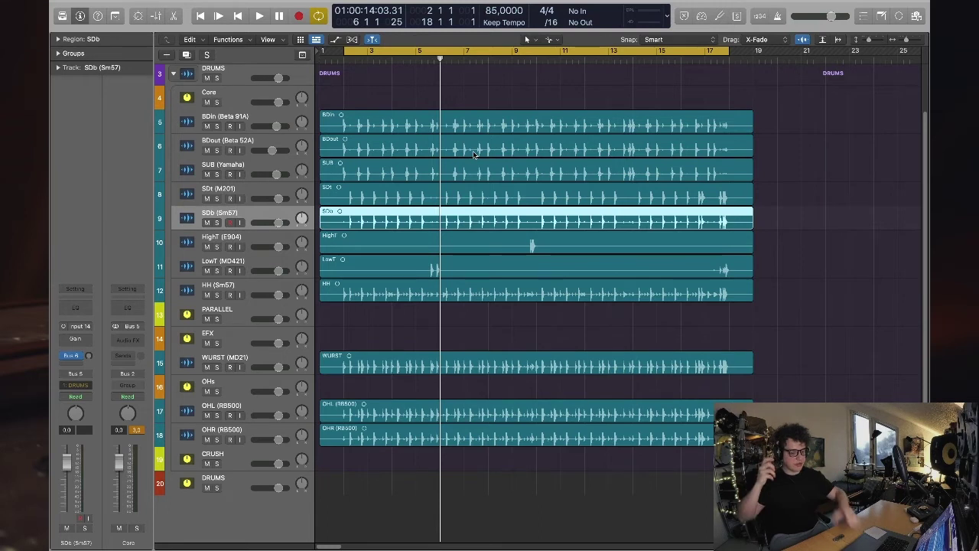
- Play the full drum mix briefly, stop, and solo the SDb (Sm57) track
key("space")
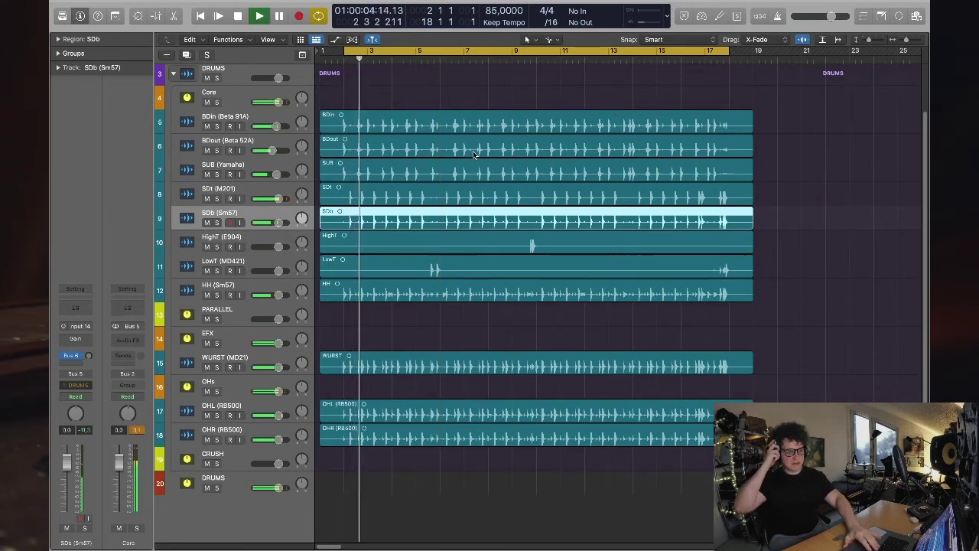
key("space")
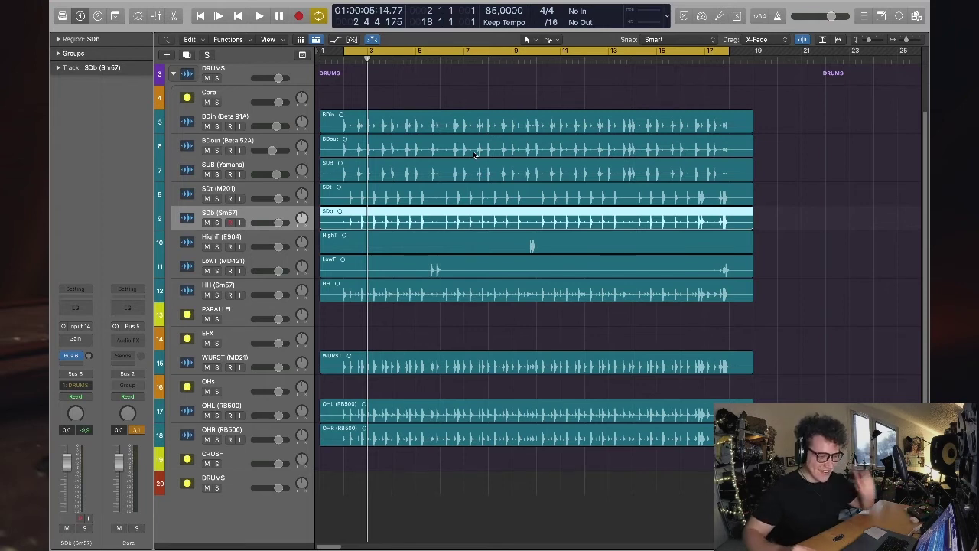
left_click(879, 234)
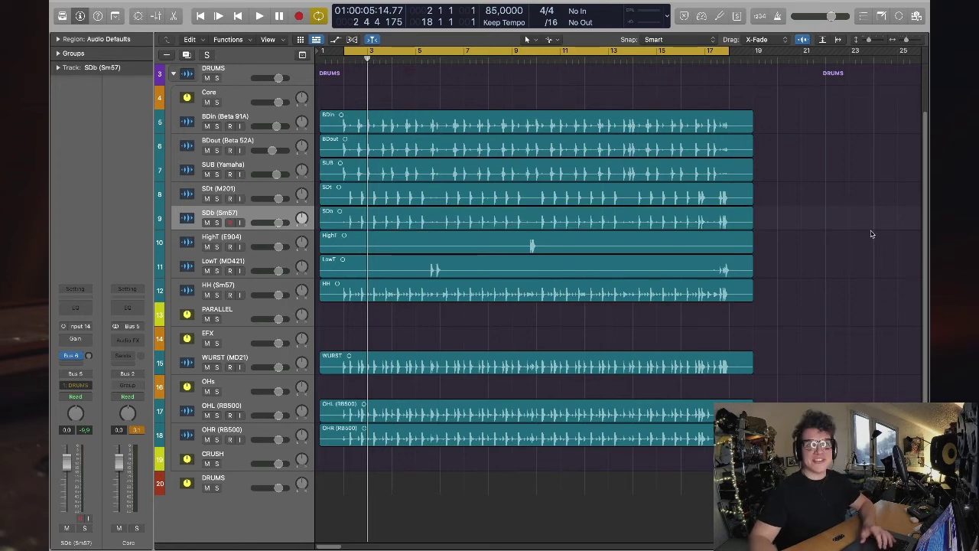
left_click(201, 222)
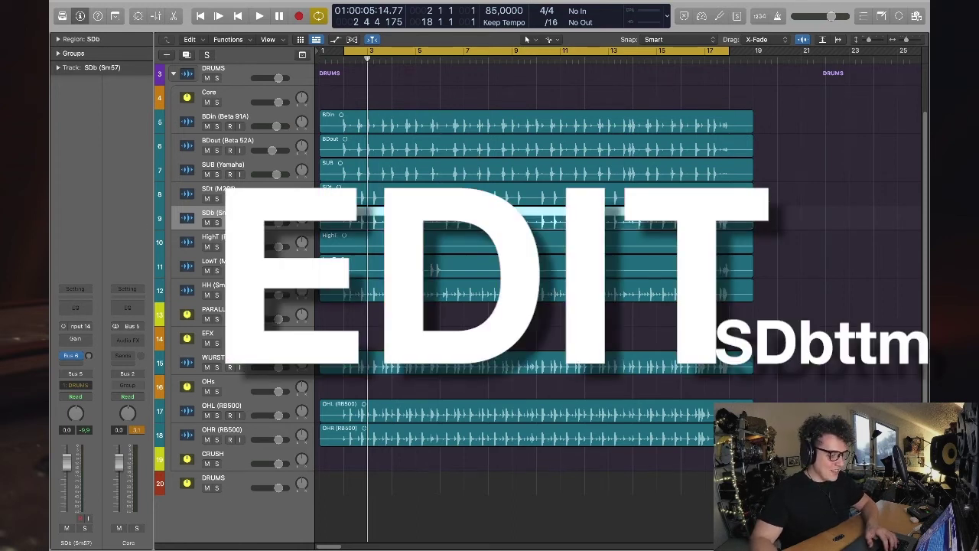
left_click(217, 222)
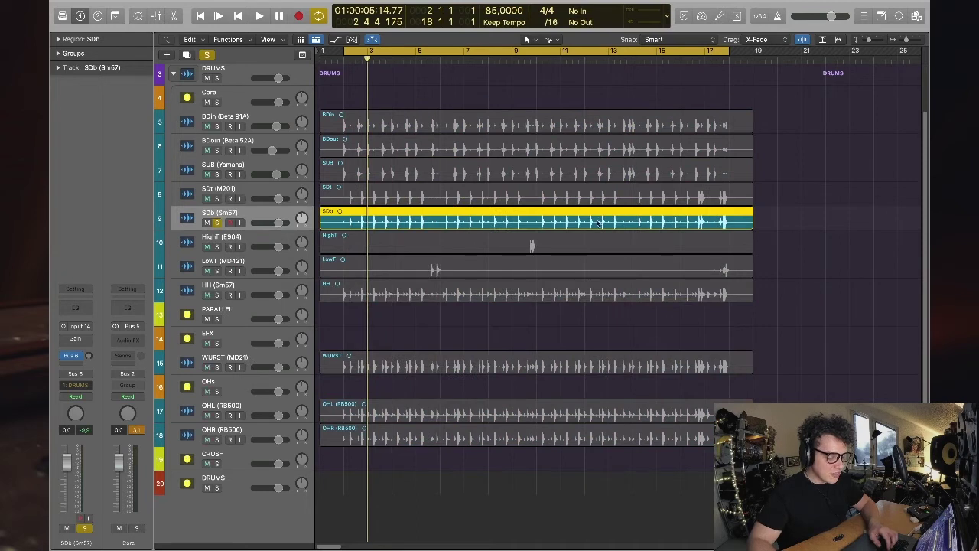
- Play short passages of the soloed SDb track to judge the unprocessed bottom snare sound
key("space")
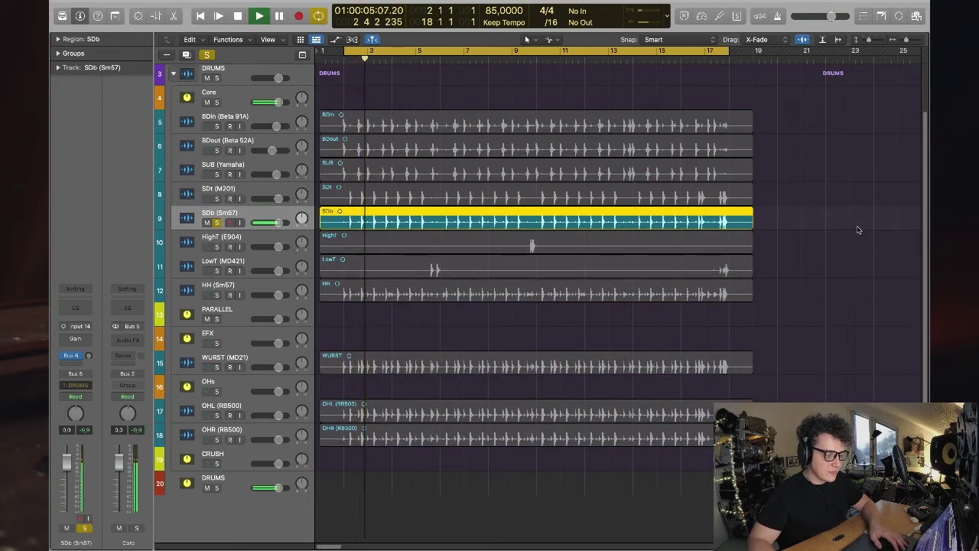
key("space")
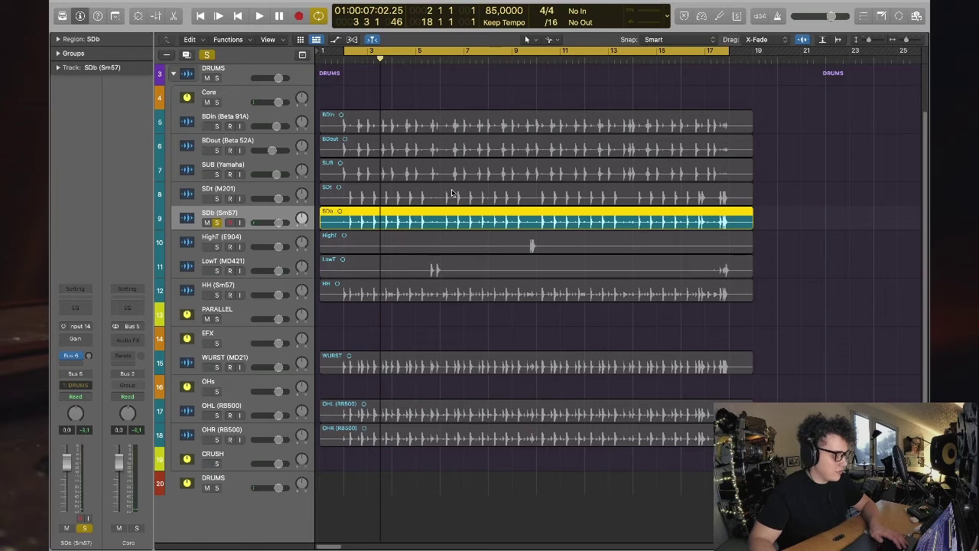
key("space")
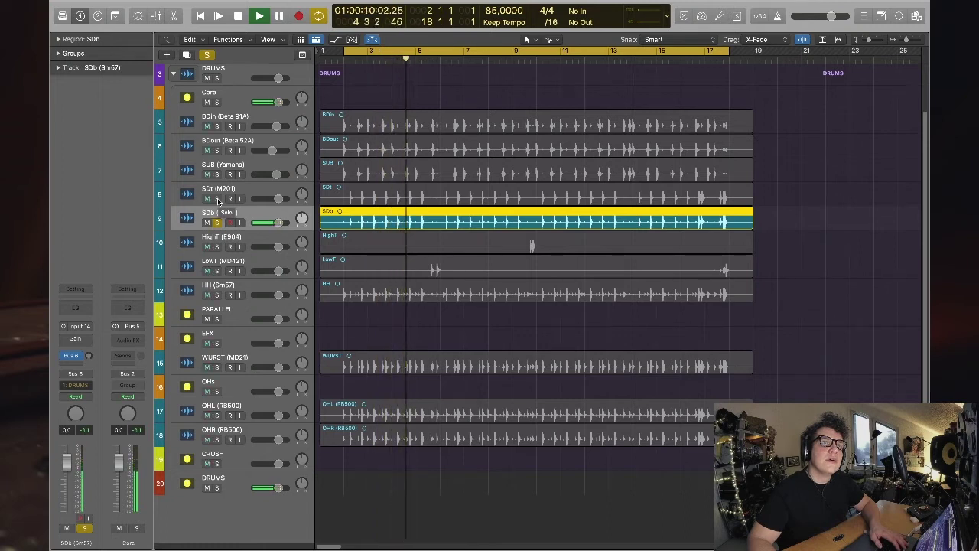
key("space")
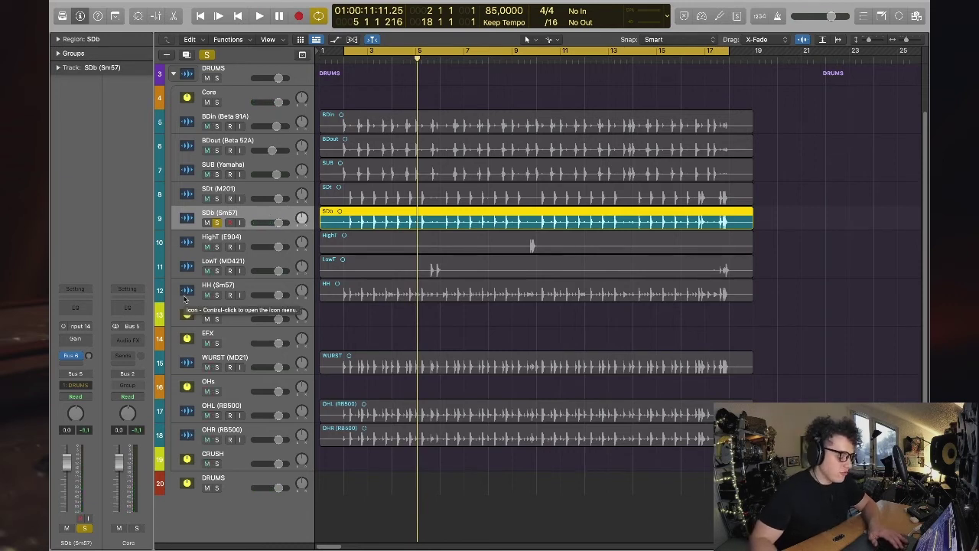
key("space")
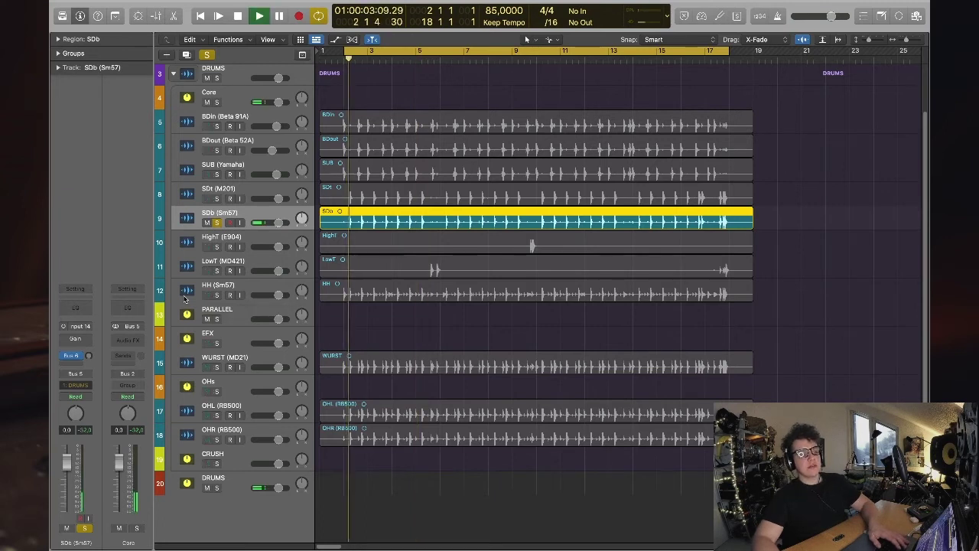
- Insert FF Pro-Q 3 on the SDb track and move its window below the snare tracks
left_click(79, 345)
left_click(79, 273)
left_click(70, 348)
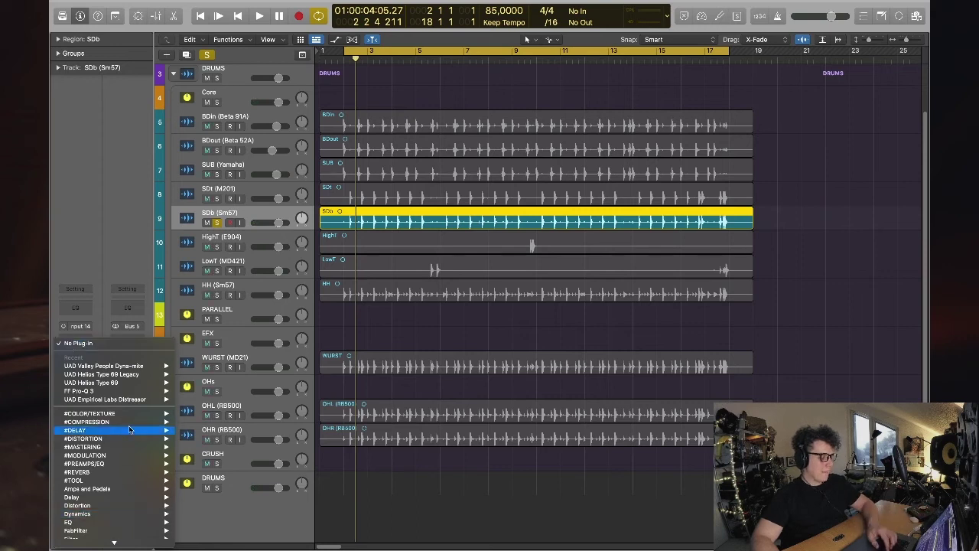
mouse_move(117, 391)
left_click(206, 390)
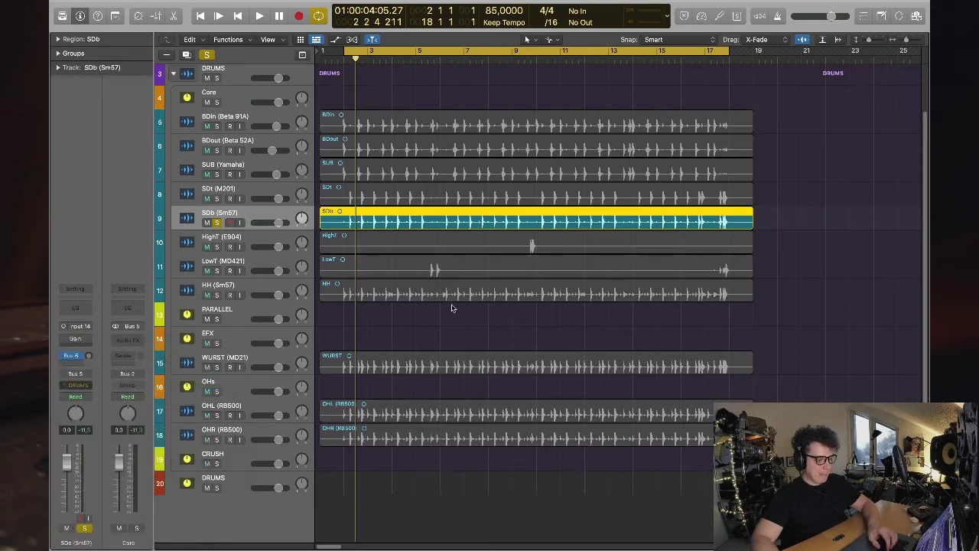
left_click_drag(592, 157, 534, 249)
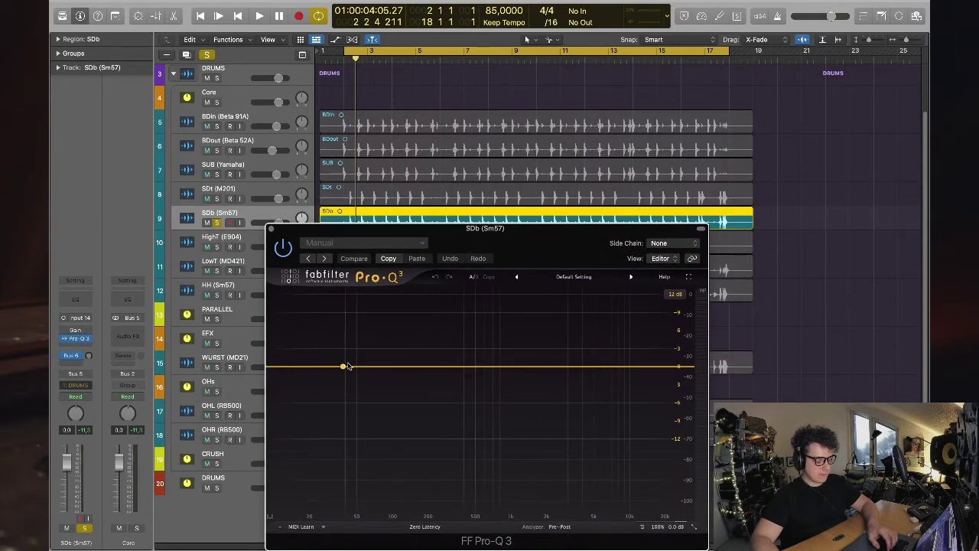
- Add a 30 dB/oct low cut to SDb in Pro-Q 3 and raise it to about 218 Hz during playback
key("space")
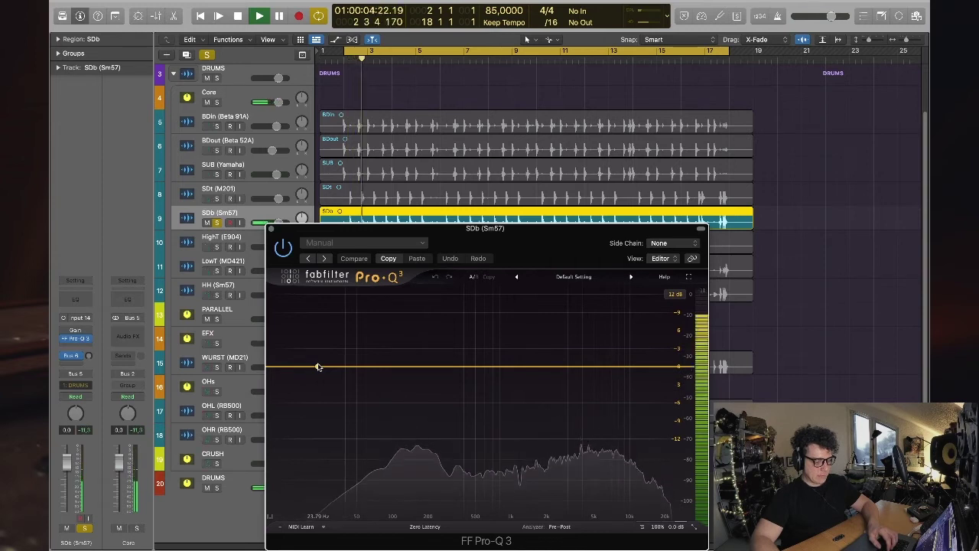
left_click_drag(318, 367, 319, 372)
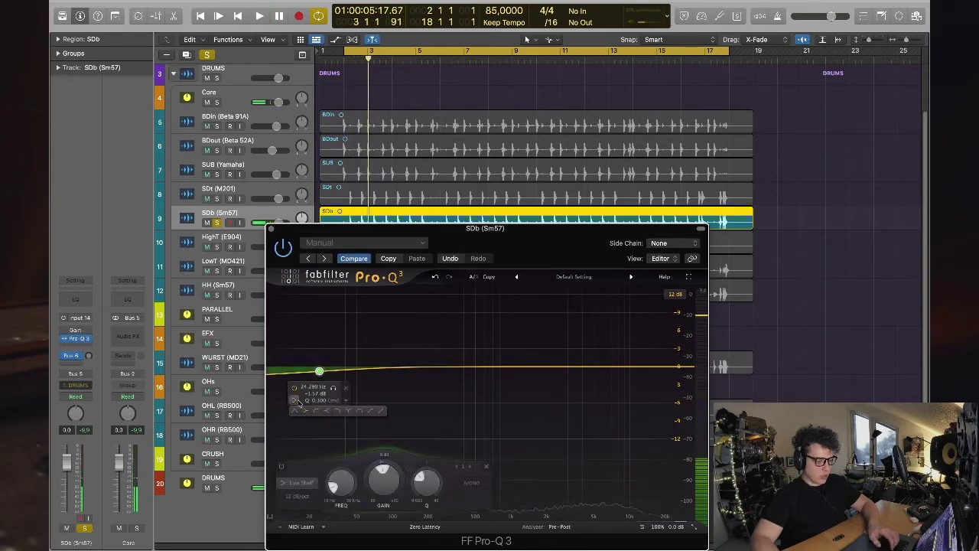
left_click(320, 414)
left_click(318, 411)
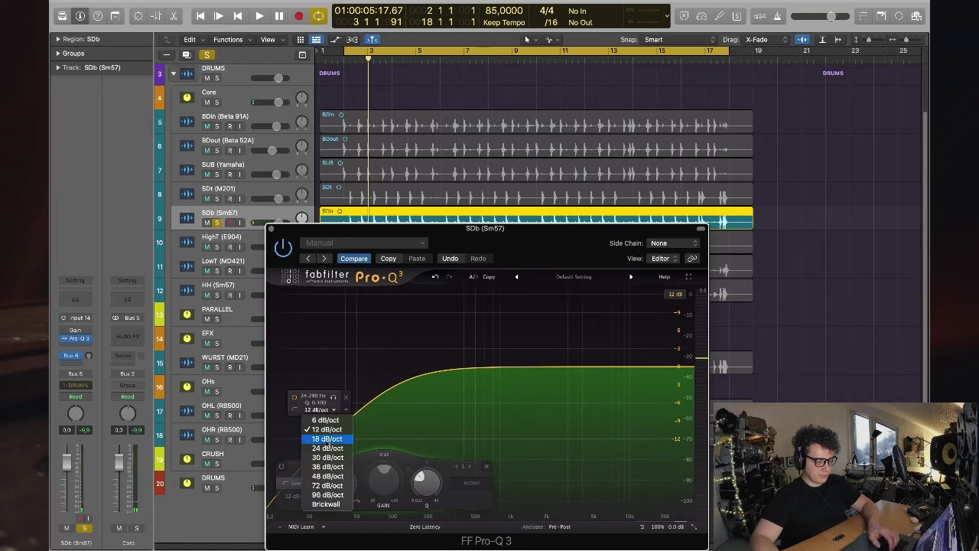
left_click(327, 457)
left_click_drag(318, 369, 422, 371)
key("space")
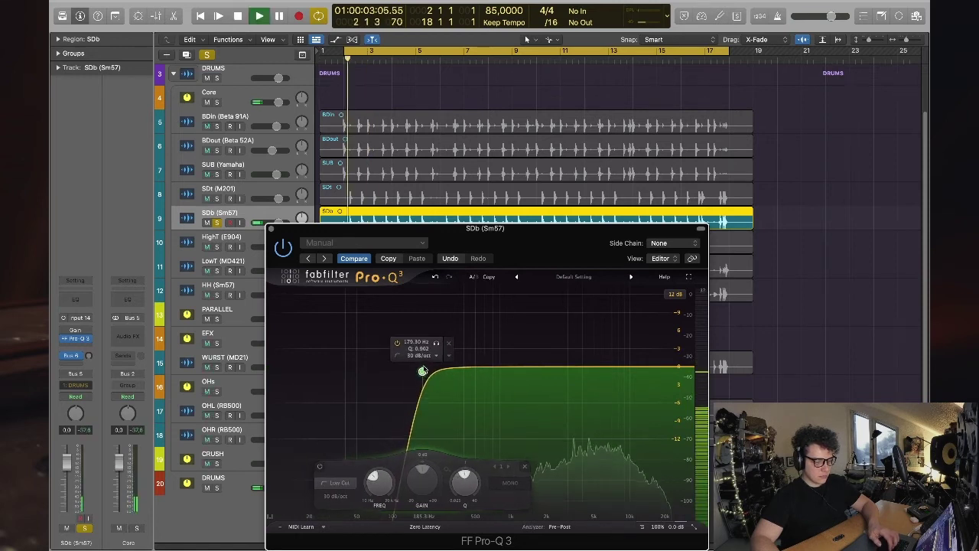
left_click_drag(423, 372, 433, 372)
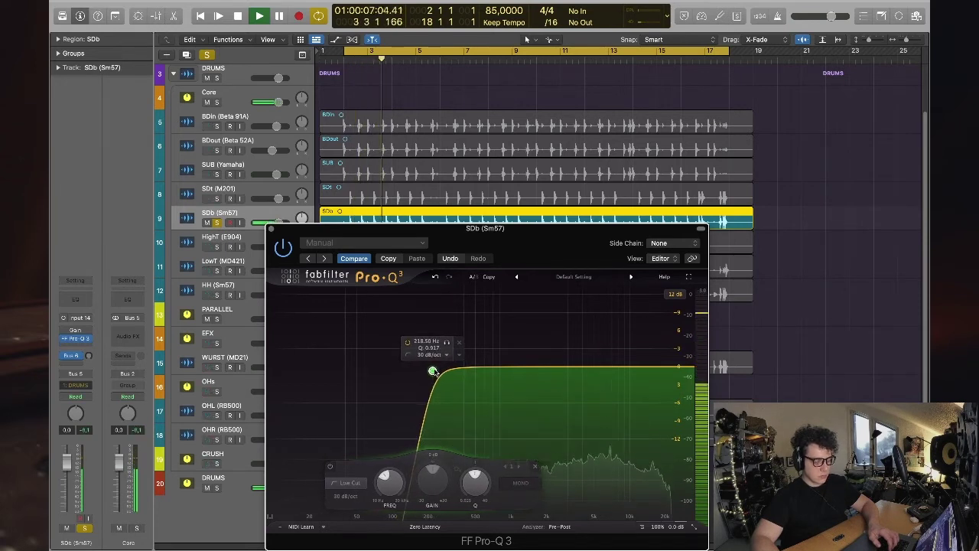
- Add a high-shelf boost of about 1.5 dB near 4.8 kHz and a 2.18 dB bell cut at 1433 Hz with Q 1.864
left_click_drag(503, 368, 546, 361)
left_click(603, 364)
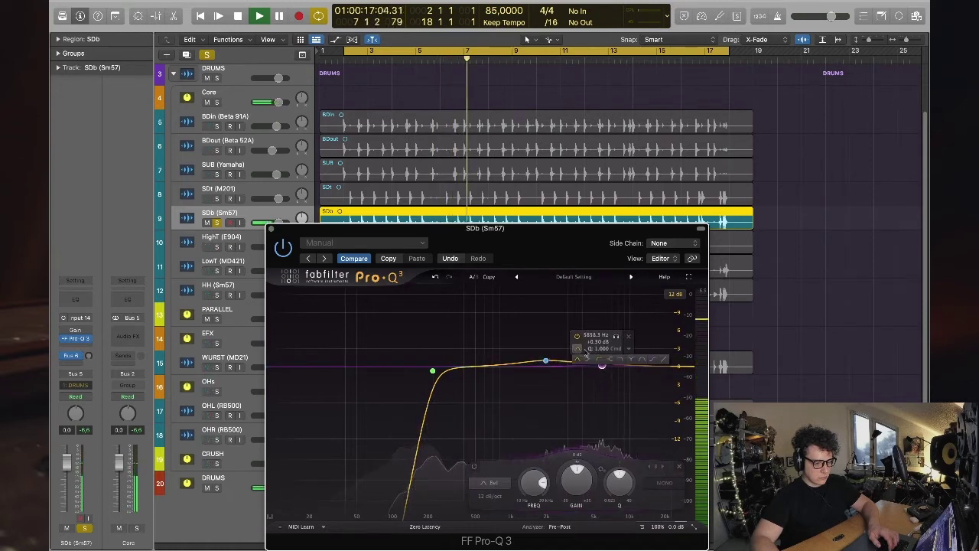
left_click(600, 357)
left_click_drag(603, 365, 530, 387)
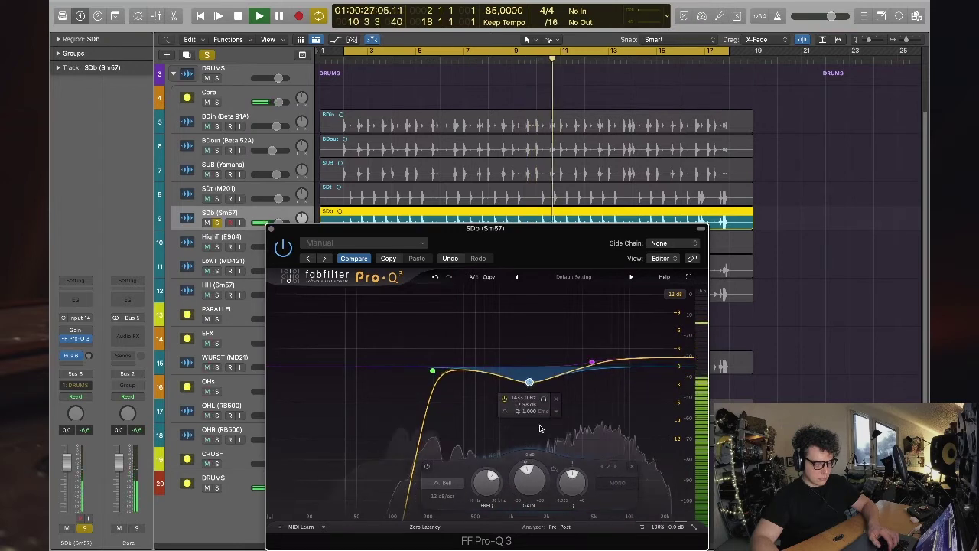
scroll(572, 480, "up", 5)
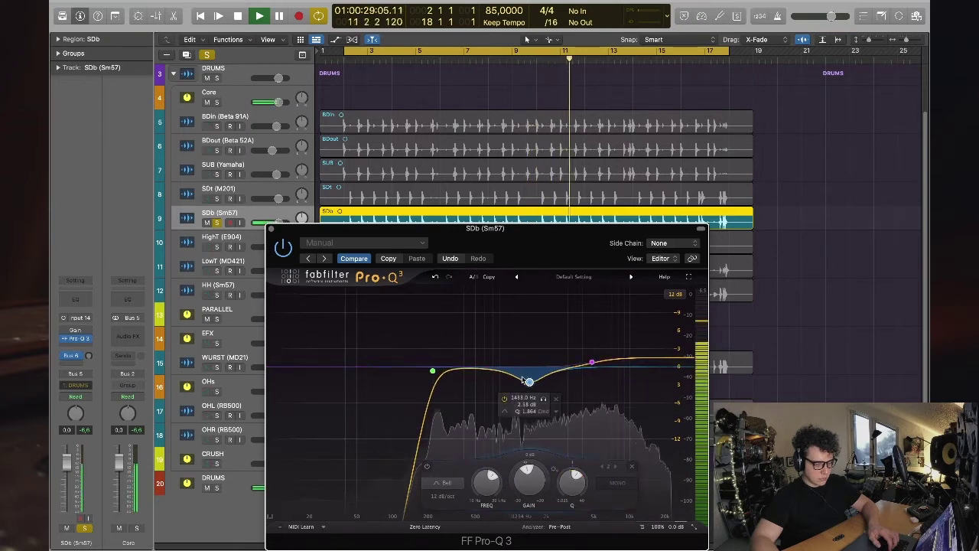
- Raise the low cut to about 267 Hz, add a 2.22 dB bell cut near 396 Hz with about -1.5 dB dynamic range, and stop playback
mouse_move(461, 372)
left_mouse_down()
mouse_move(466, 324)
mouse_move(462, 375)
mouse_move(454, 372)
left_mouse_up()
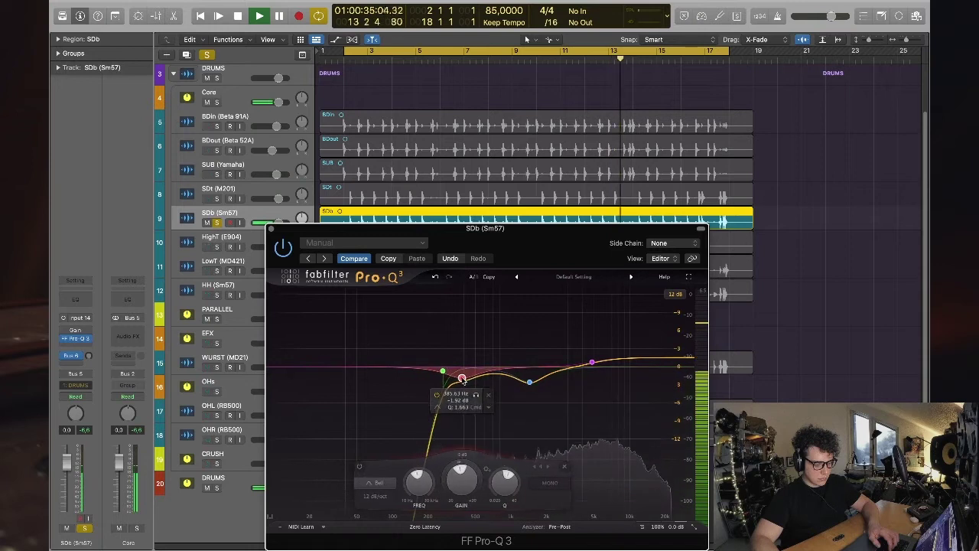
left_click_drag(447, 487, 443, 489)
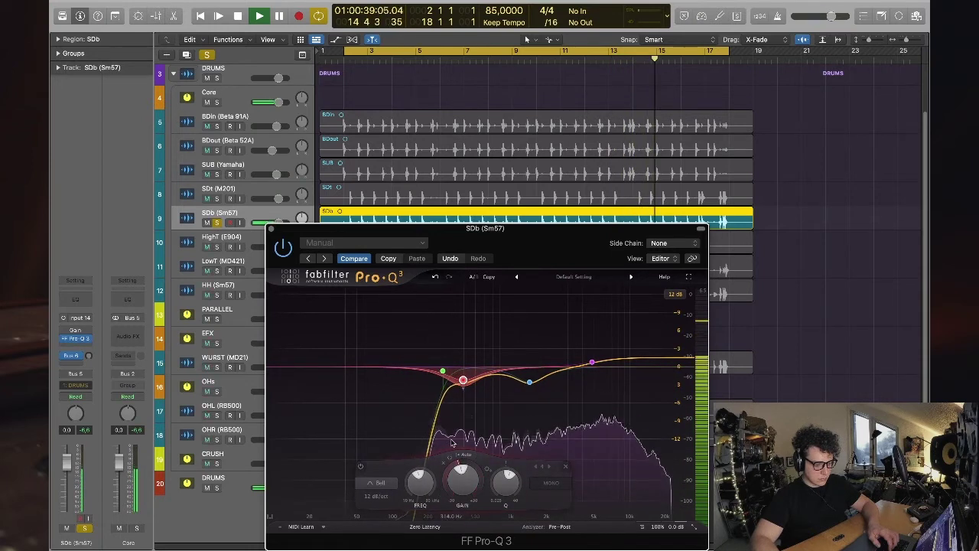
key("space")
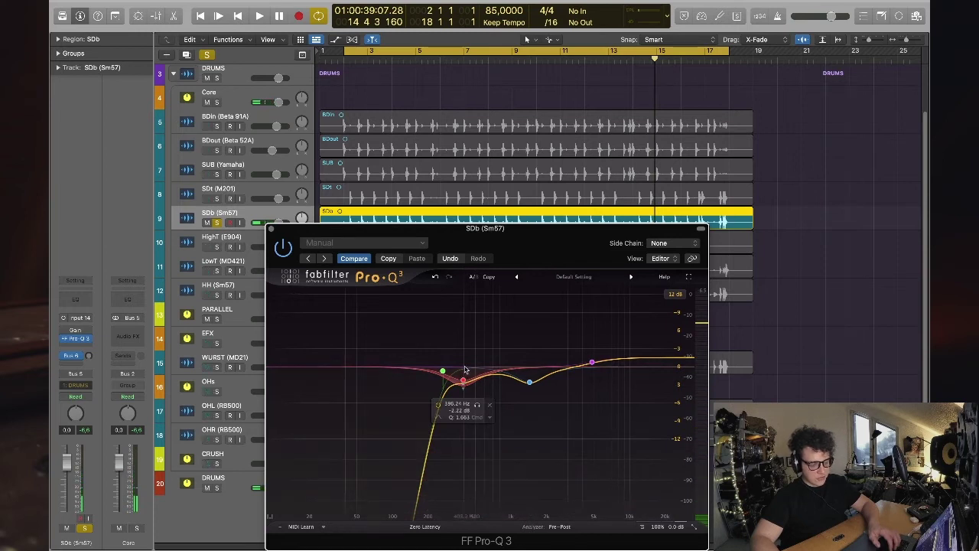
- Examine the dynamic band near 396 Hz and play the soloed SDb track to check the Pro-Q 3 settings
left_click(463, 379)
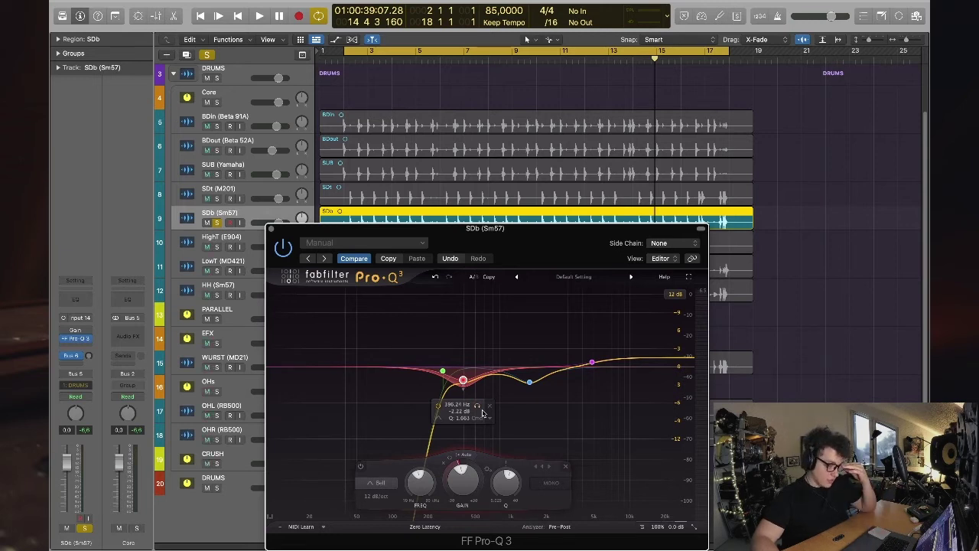
mouse_move(452, 466)
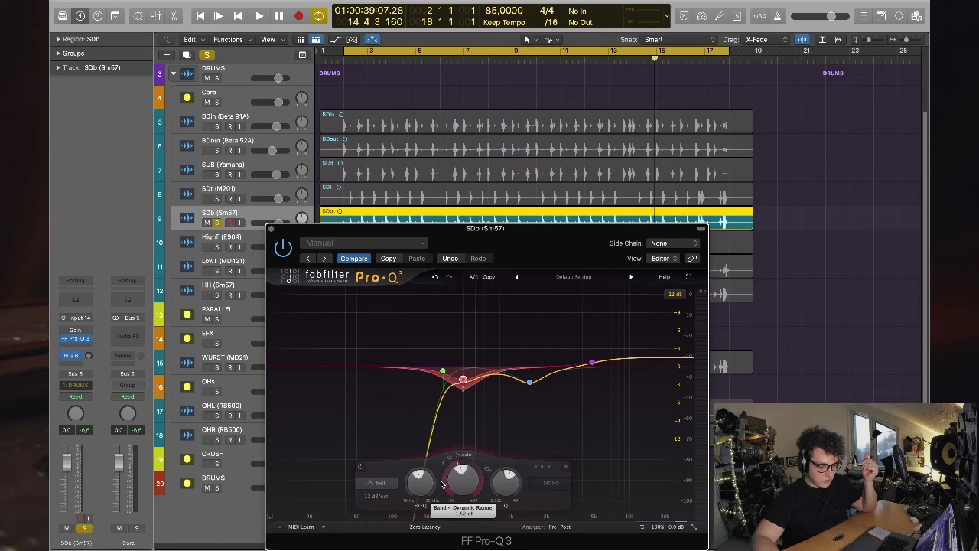
key("space")
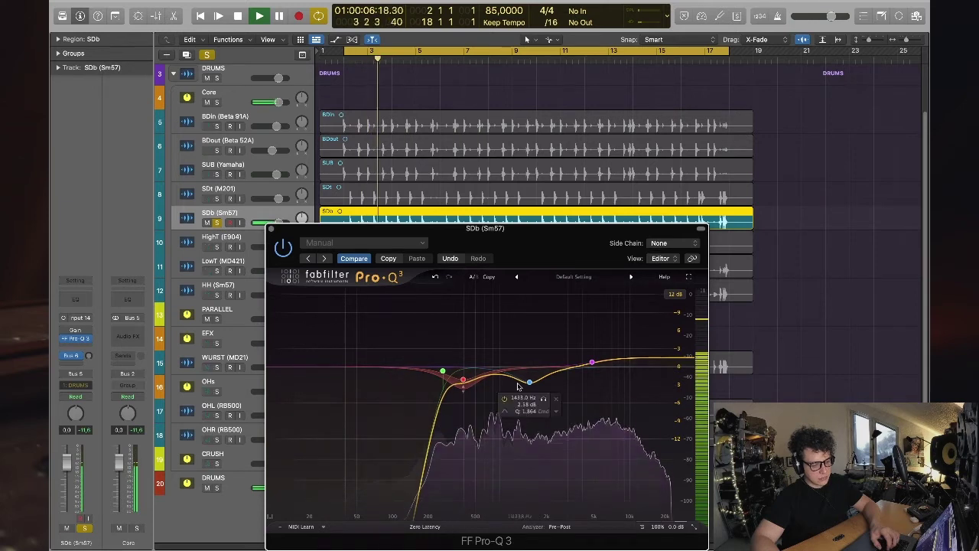
key("space")
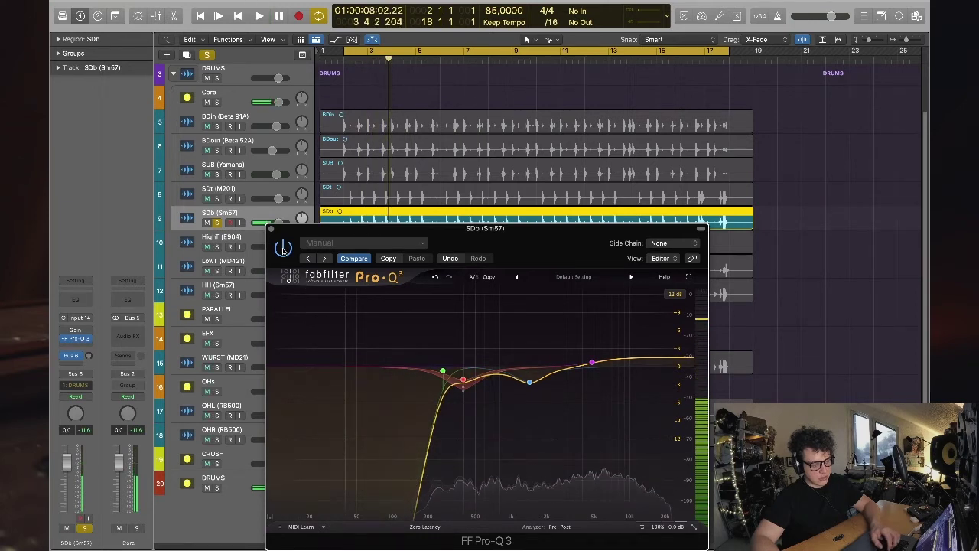
key("space")
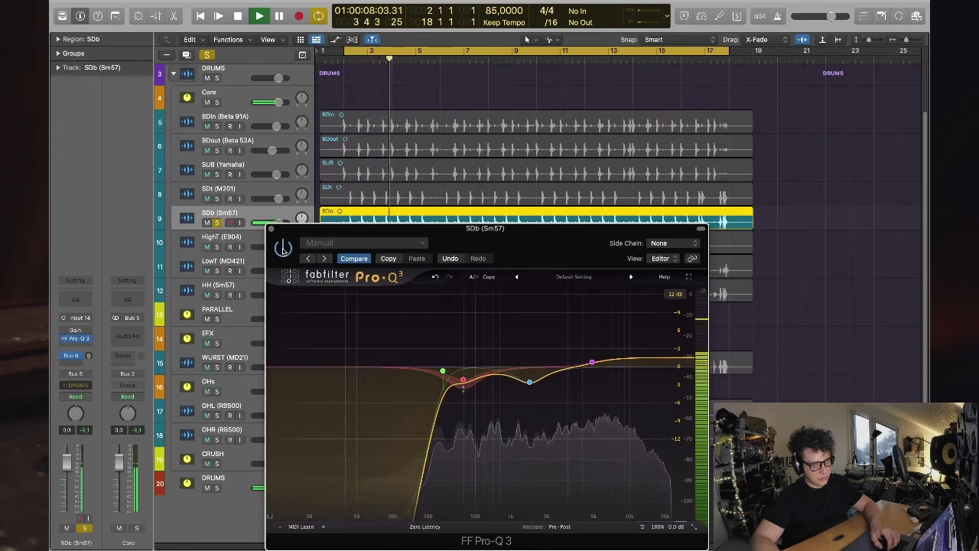
key("space")
- Make the bell cut near 1.4 kHz shallower and set the low cut's slope to 18 dB/oct, fine-tuning its position
mouse_move(525, 383)
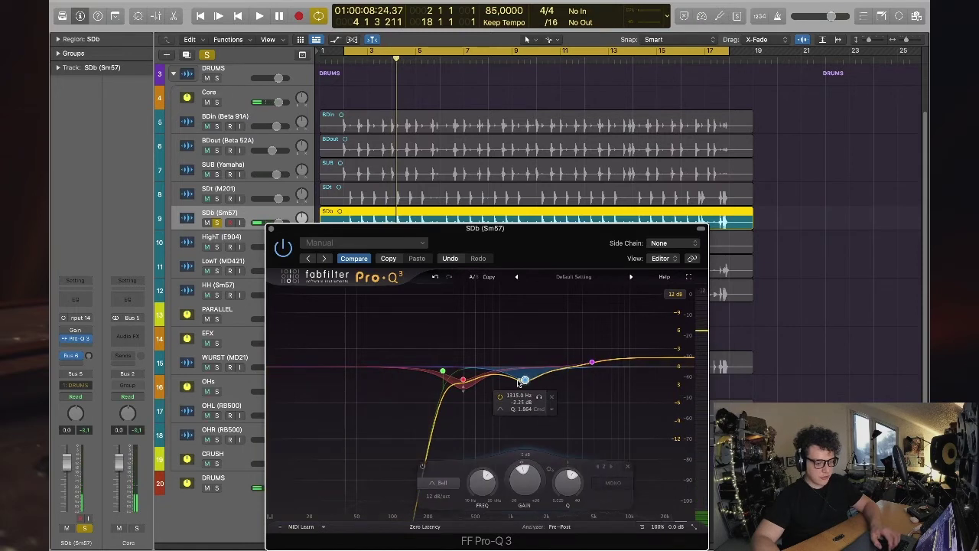
left_click_drag(526, 382, 529, 370)
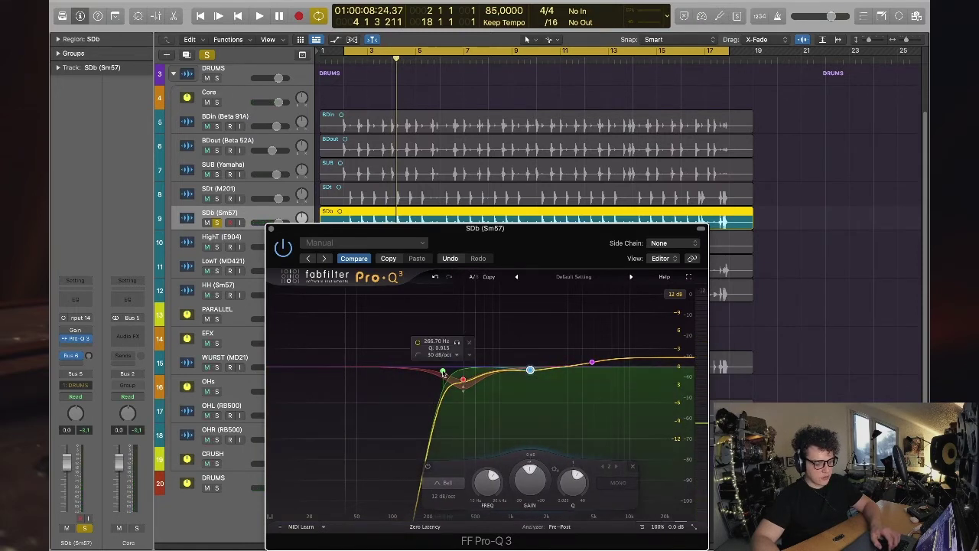
left_click(447, 356)
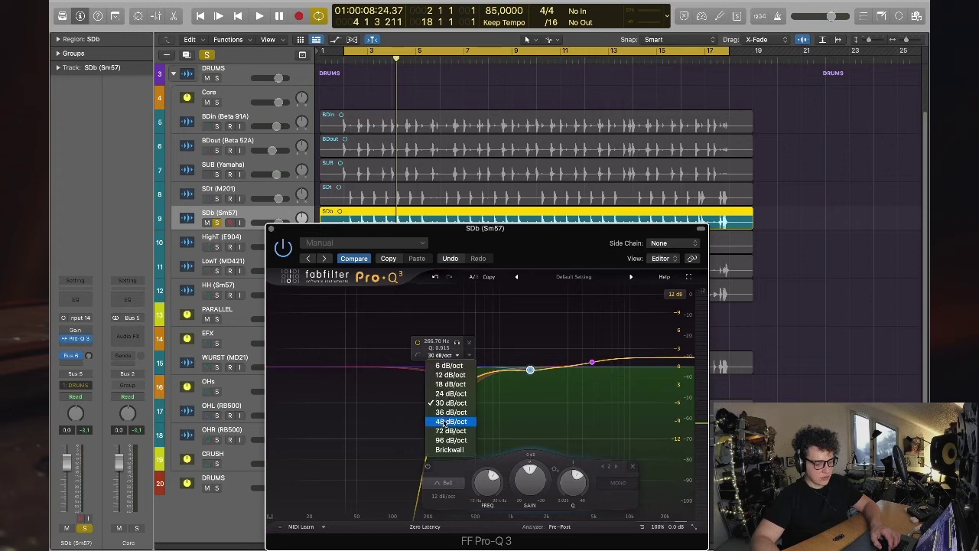
left_click(450, 385)
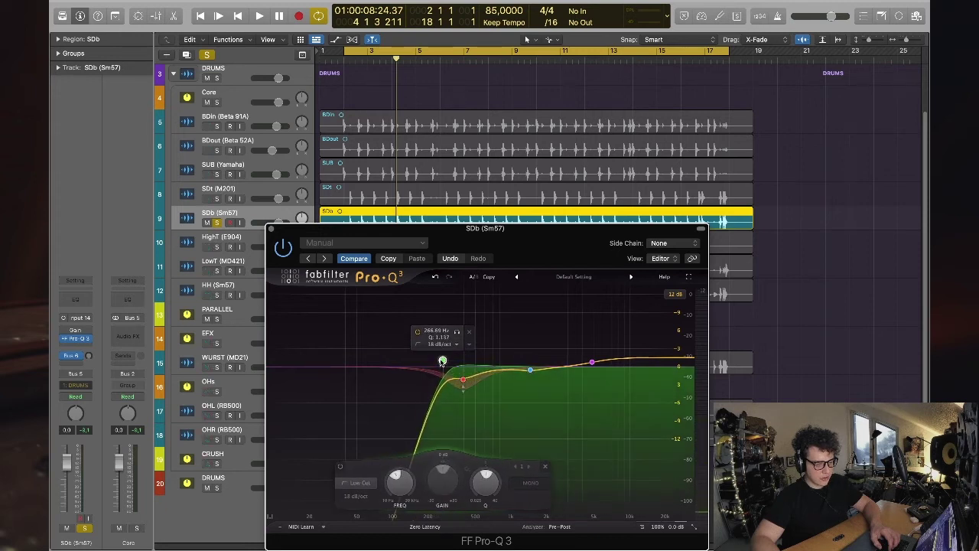
left_click_drag(440, 367, 444, 367)
left_click(402, 316)
- Play the equalized SDb track briefly, stop, and close the Pro-Q 3 window
key("space")
key("space")
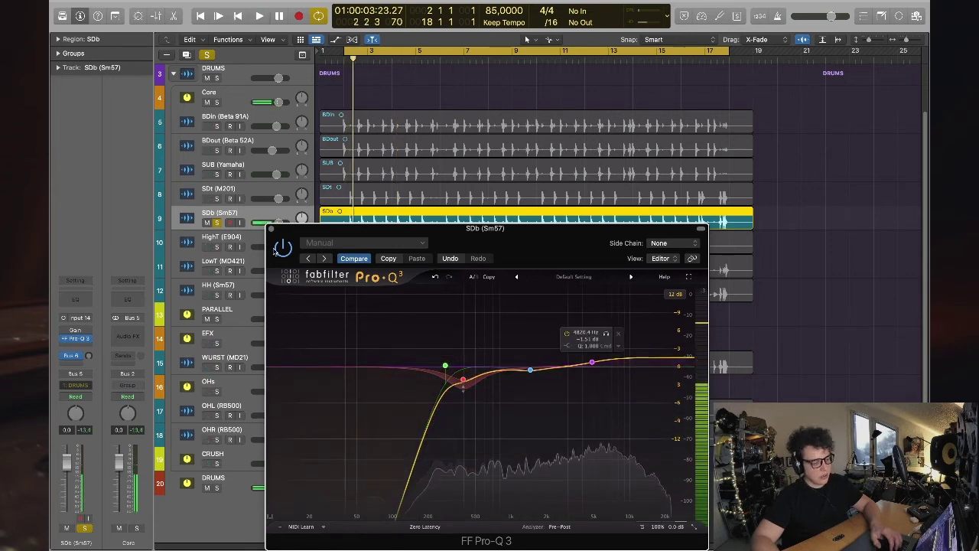
left_click(271, 228)
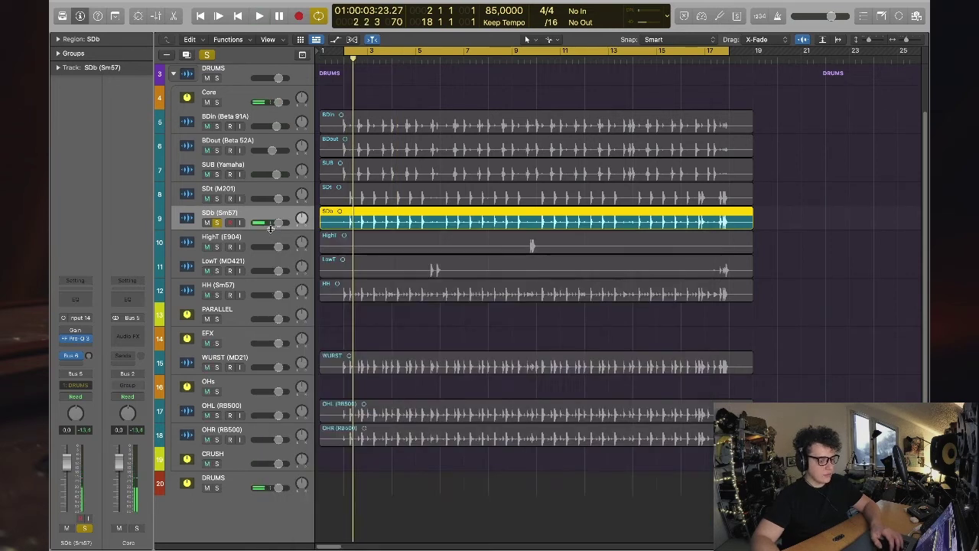
- Solo the SDt track together with SDb and play both snare mics
left_click(250, 188)
left_click(222, 214)
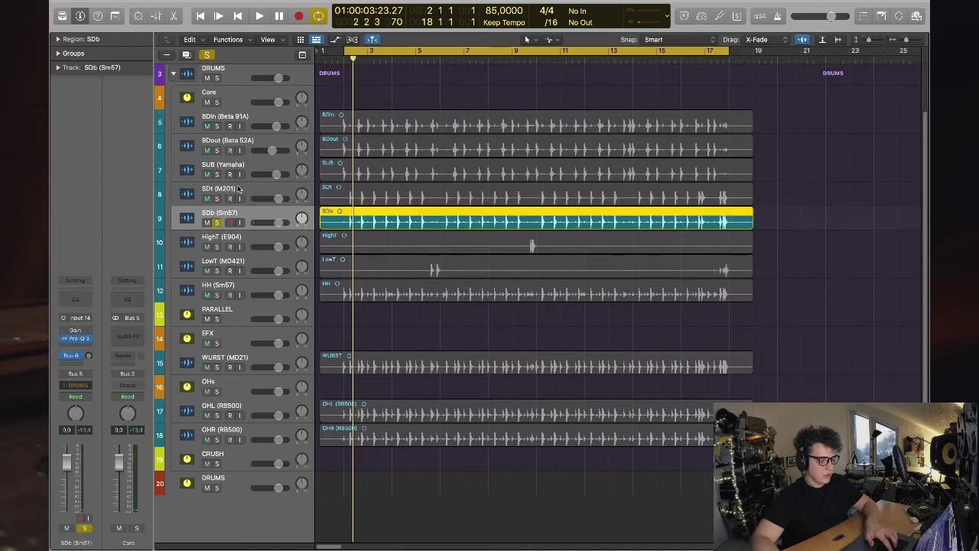
left_click(238, 189, "shift")
left_click(222, 190)
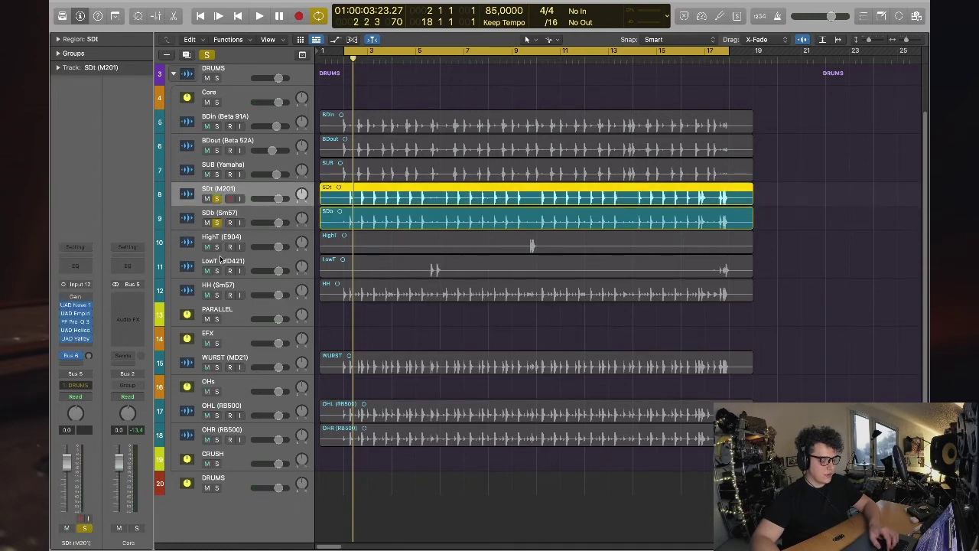
key("space")
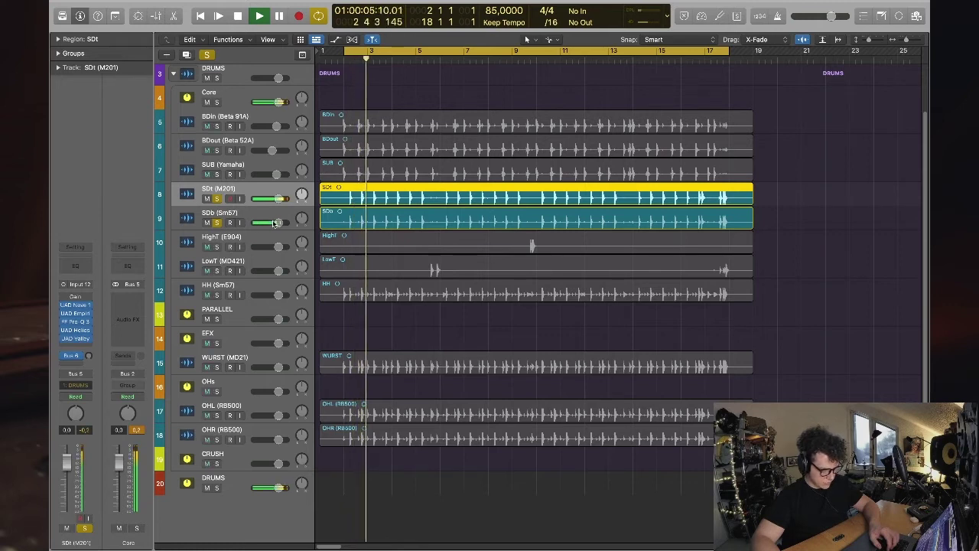
- Listen with SDt's solo toggled off and on, nudge SDb's volume to about 0.5 dB, and stop playback
left_click(216, 198)
left_click(217, 199)
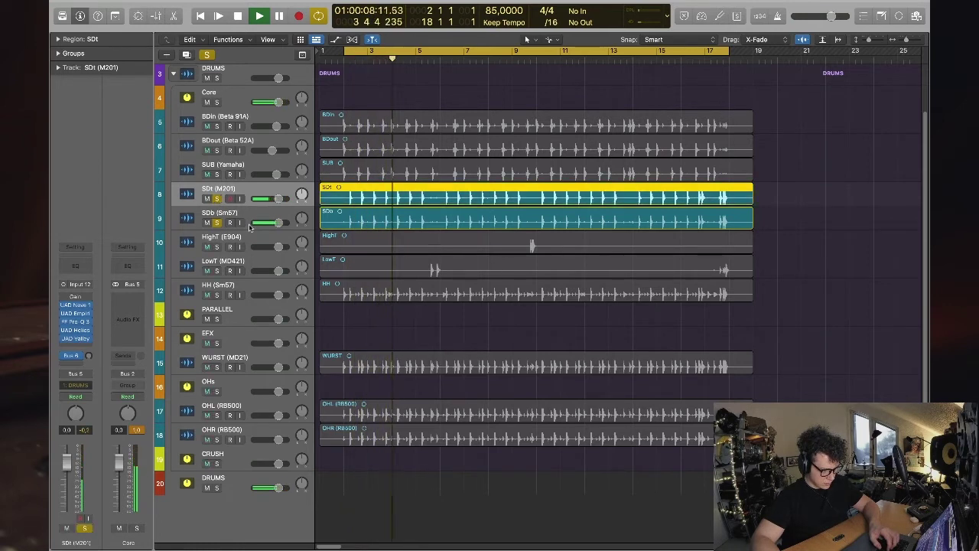
left_click_drag(277, 223, 270, 230)
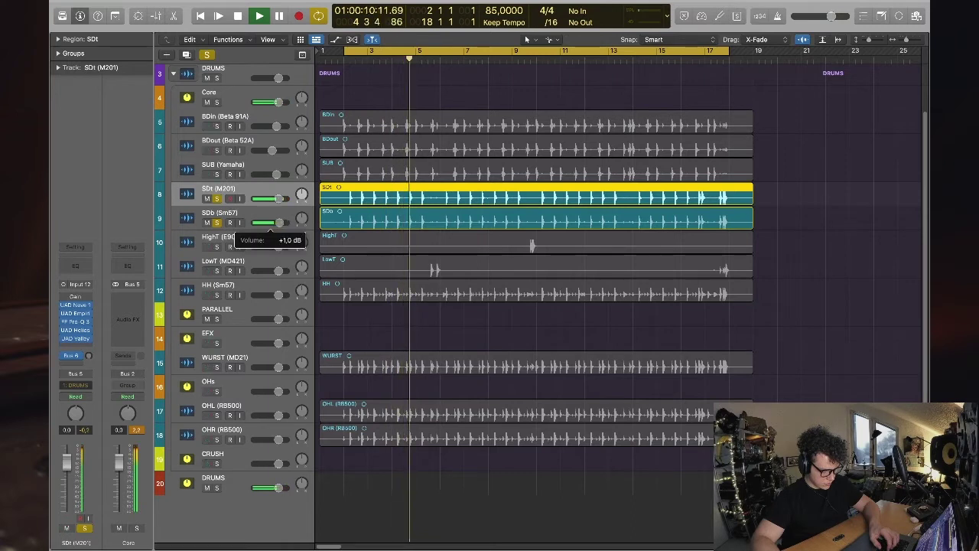
left_click(264, 221)
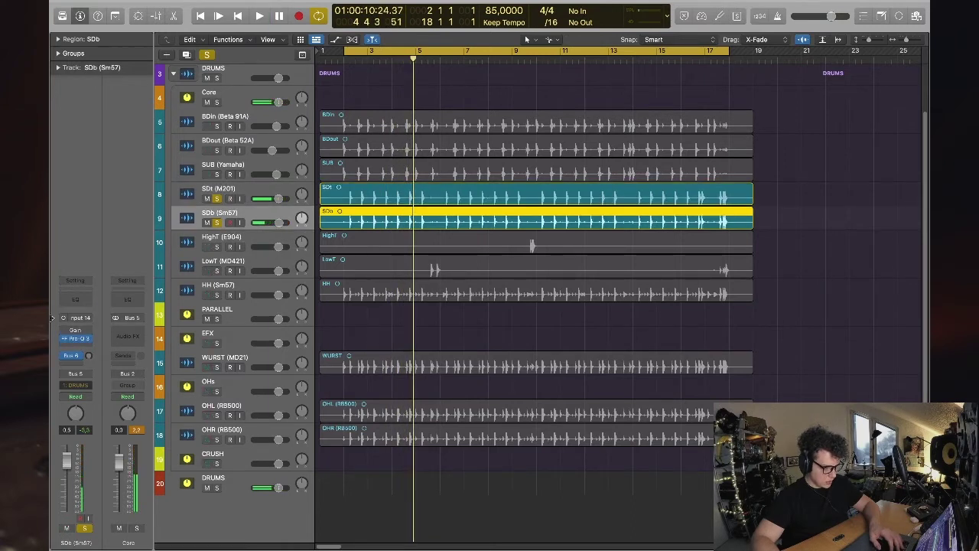
- Enable the phase-inverting Gain plug-in on SDb and compare it on and off during playback with SDb's volume raised to 6.0 dB
left_click(74, 330)
left_click_drag(381, 128, 840, 306)
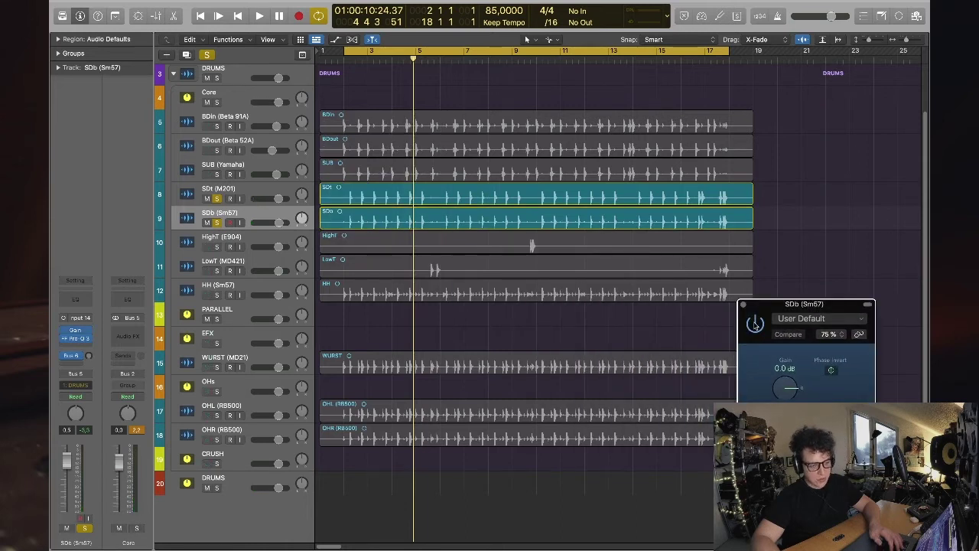
key("space")
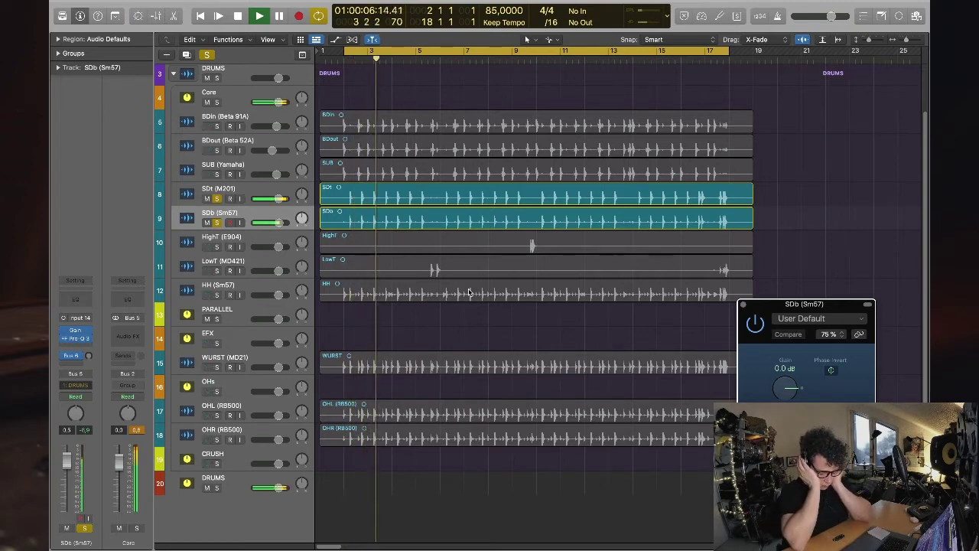
left_click_drag(276, 222, 287, 222)
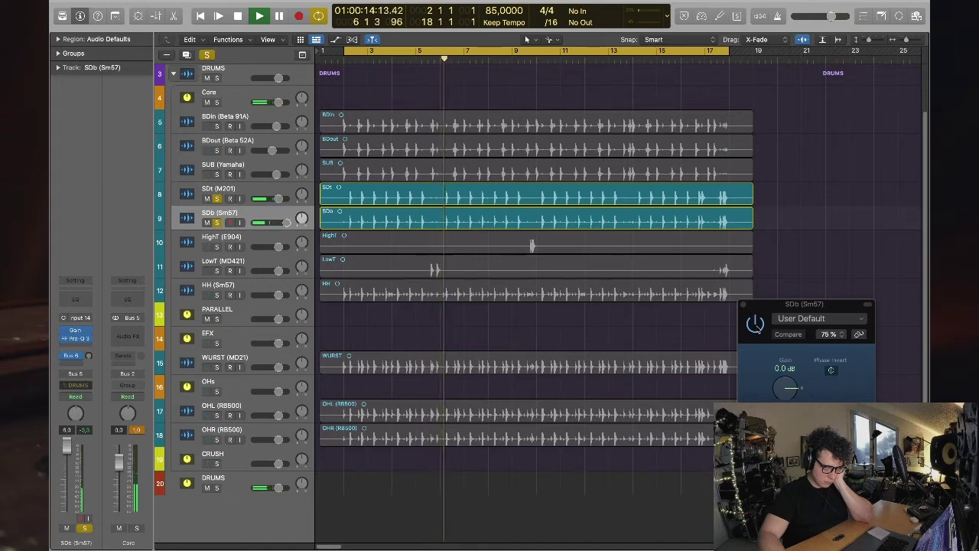
left_click(755, 325)
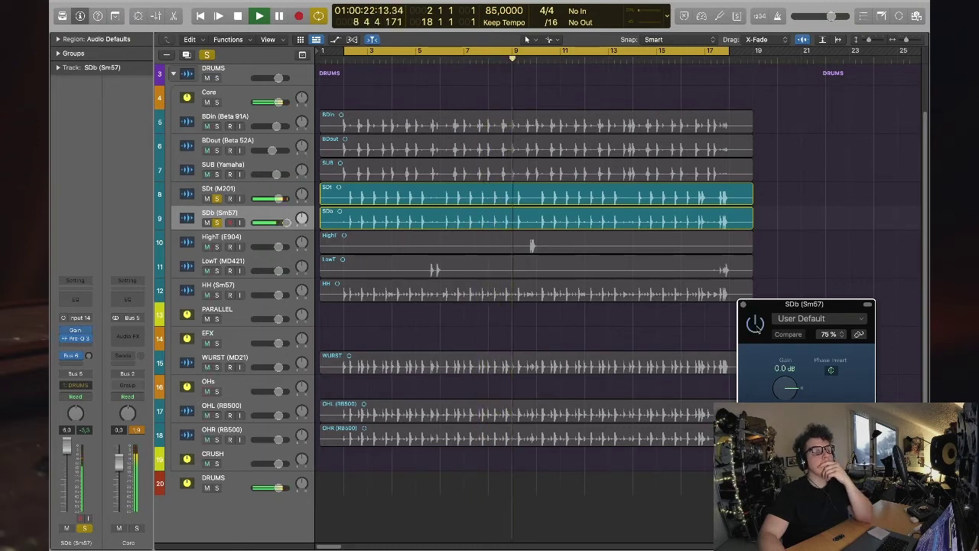
key("space")
left_click(743, 303)
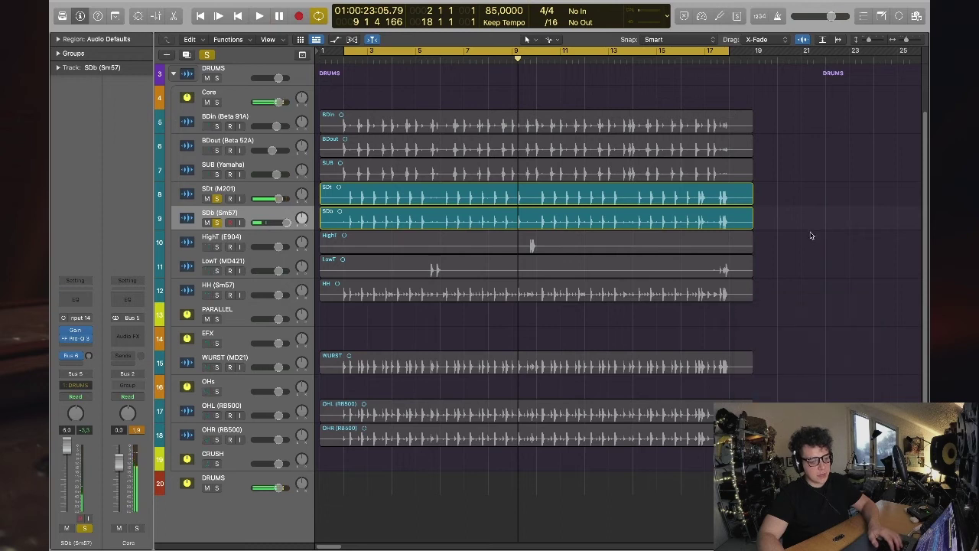
- Undo the latest SDb volume reduction and reopen its Gain plug-in for a brief playback
left_click_drag(287, 222, 280, 221)
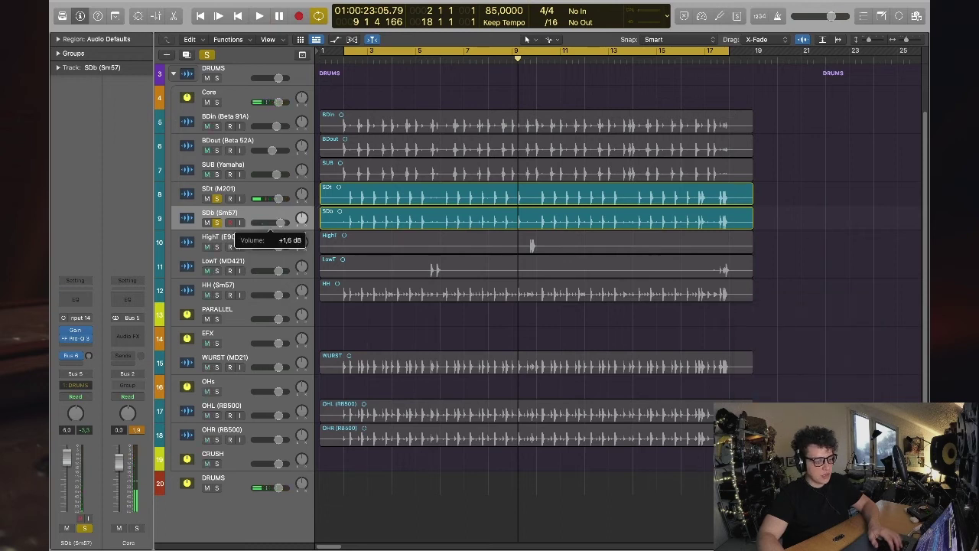
key("super+z")
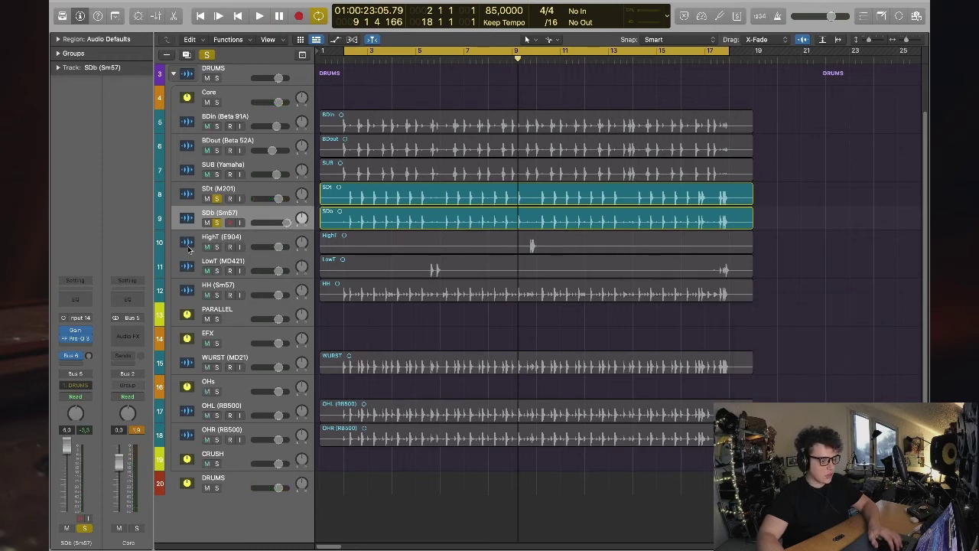
left_click(78, 329)
left_click(109, 304)
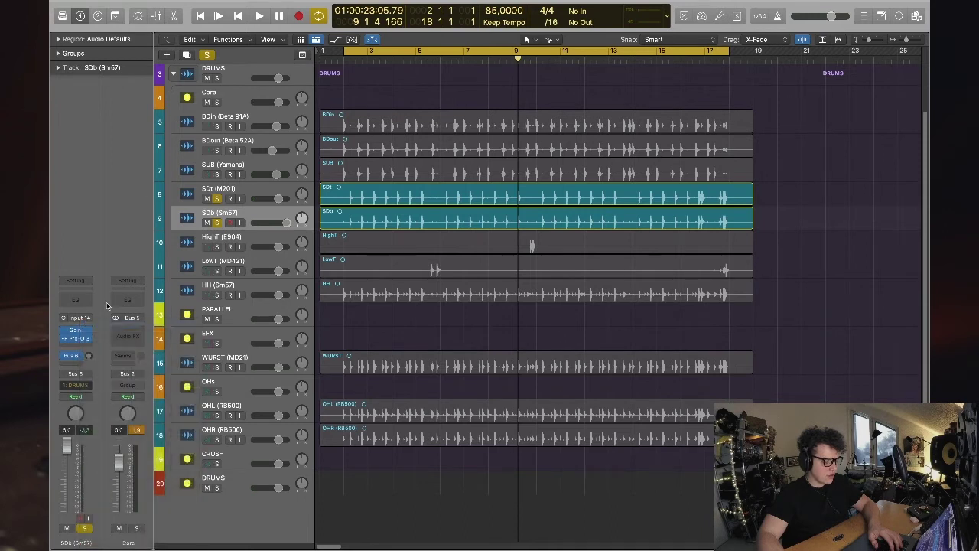
left_click(76, 330)
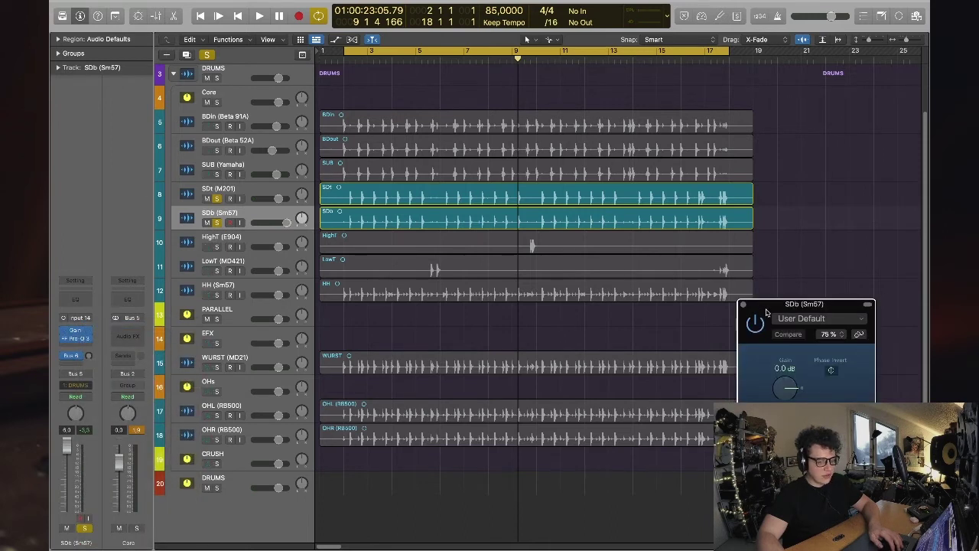
left_click_drag(765, 312, 780, 290)
key("space")
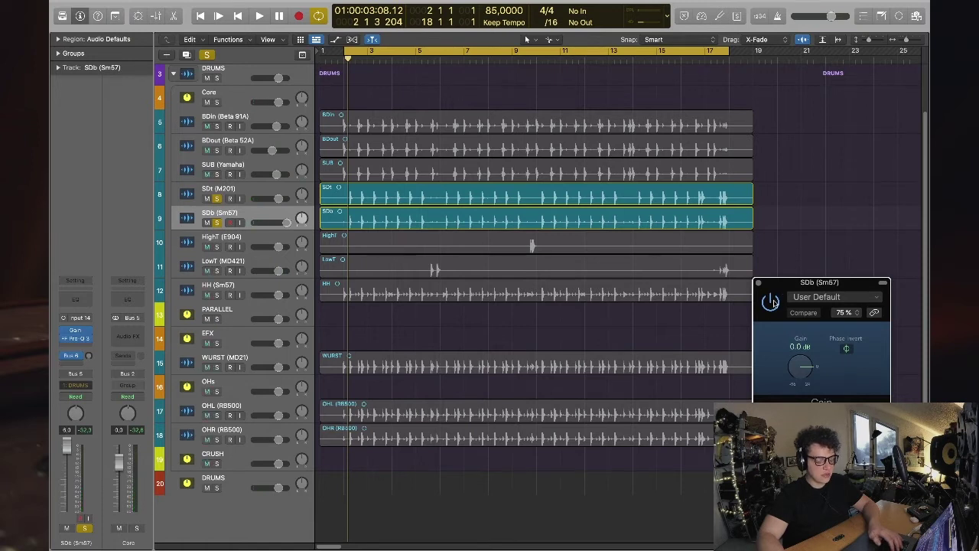
- Zoom in closely on the first snare hit after bar 2 to inspect the SDt and SDb waveforms
left_click(340, 63)
key("super+Right")
key("super+Right")
key("super+Right")
key("super+Right")
key("super+Right")
left_click(450, 67)
key("super+Right")
key("super+Right")
key("super+Right")
key("super+Right")
key("super+Right")
key("super+Right")
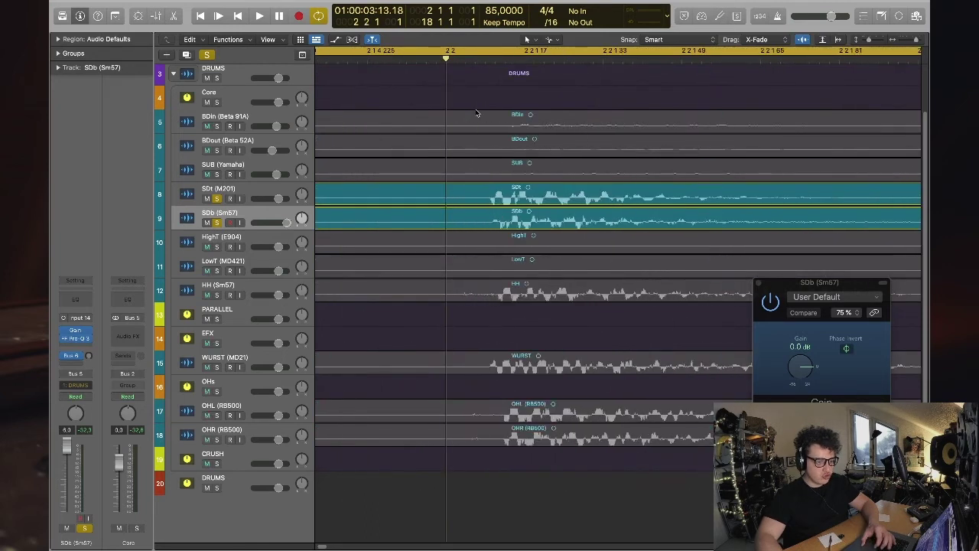
scroll(376, 232, "right", 5)
key("super+Right")
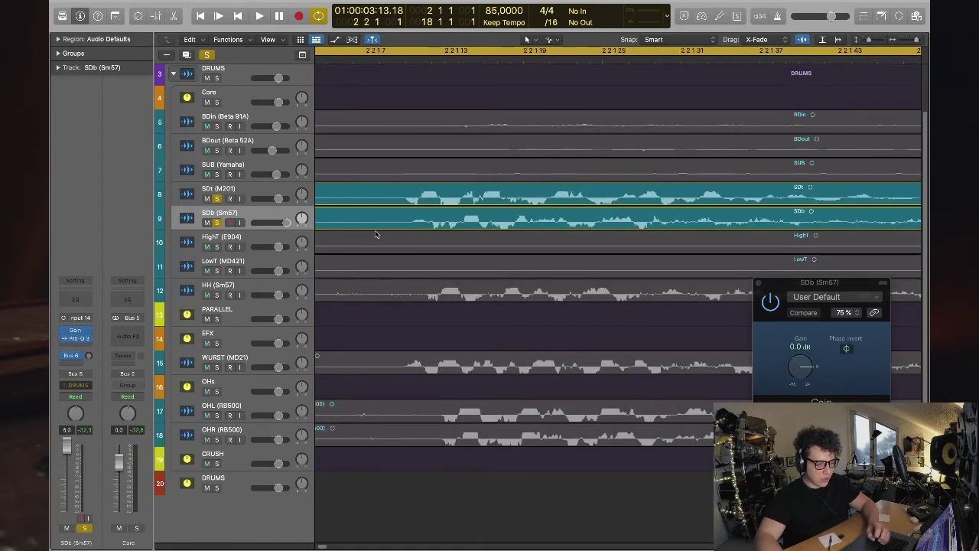
- Compare the zoomed SDt and SDb waveforms, check SDb's Gain plug-in, and close its window
left_click(243, 191)
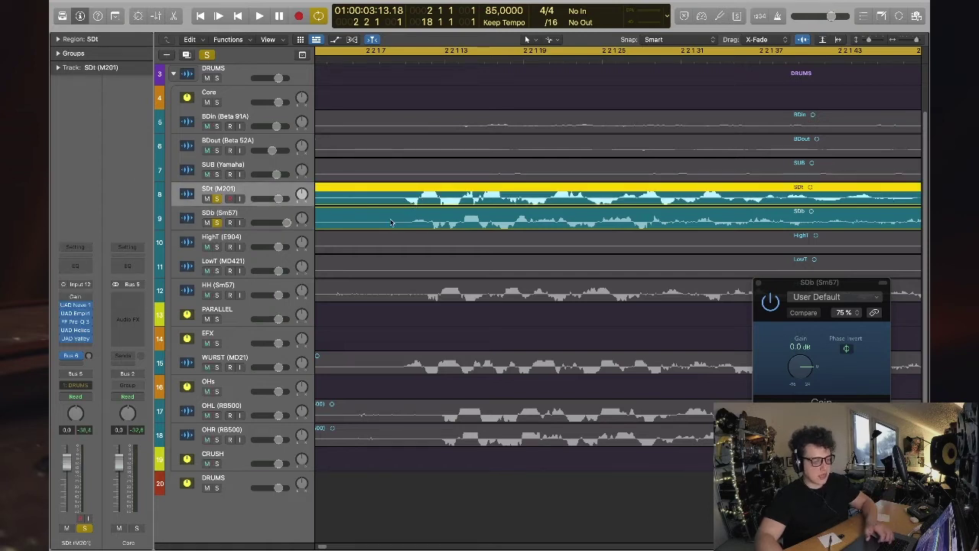
left_click(260, 214)
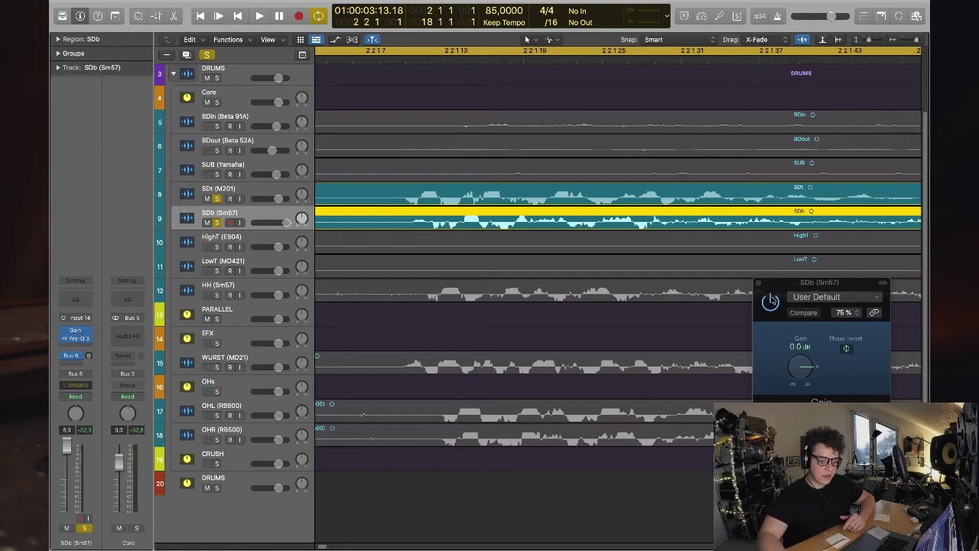
left_click(771, 301)
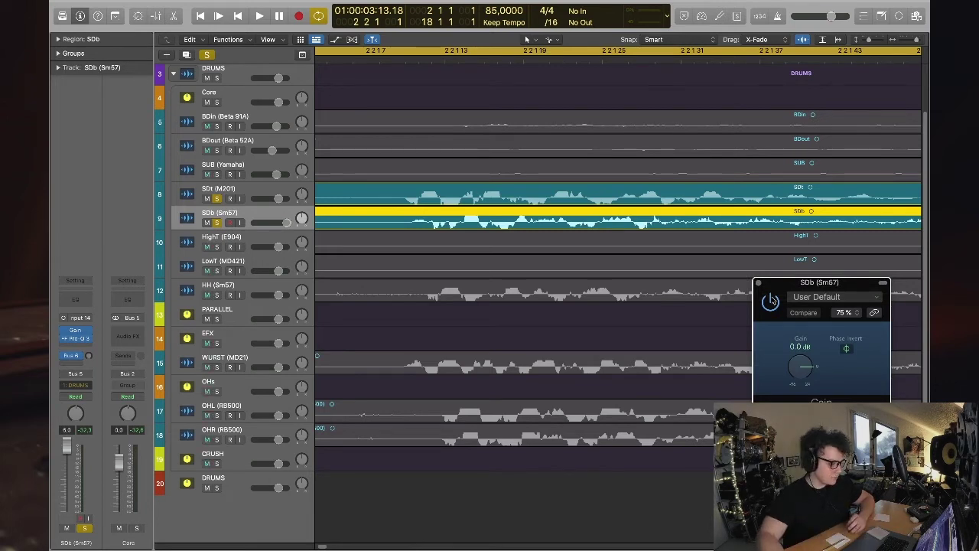
left_click_drag(771, 301, 625, 335)
left_click(610, 319)
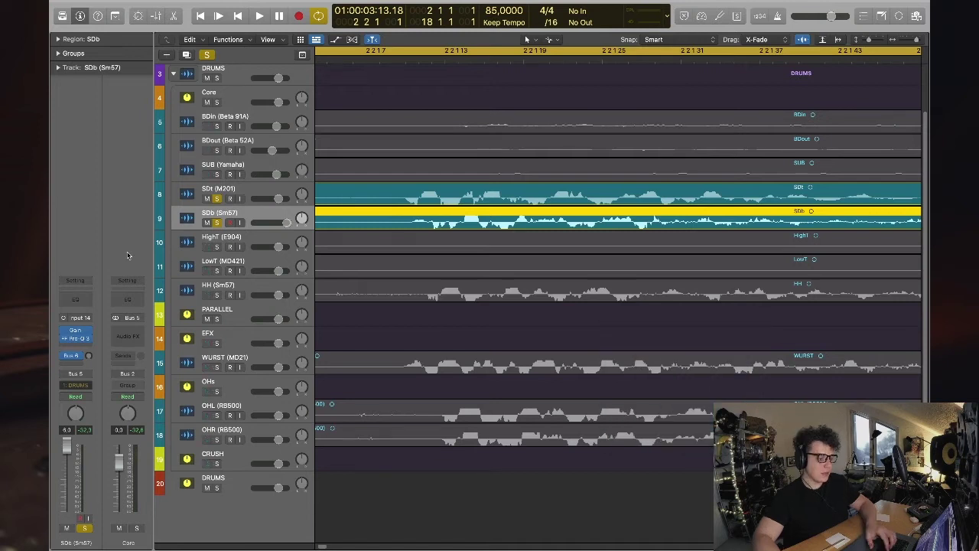
- Examine the SDt snare hit against SDb once more and return to a wider view of several bars
left_click(228, 193)
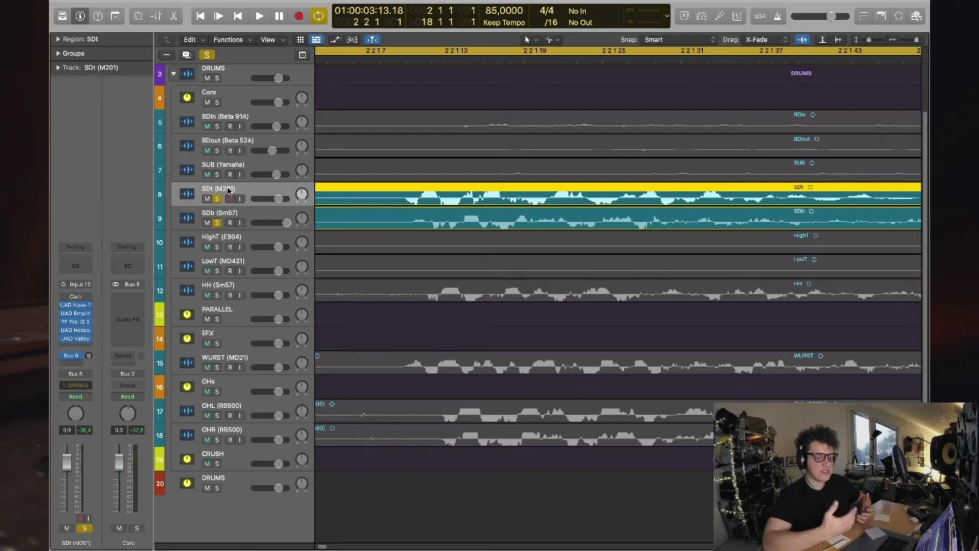
key("z")
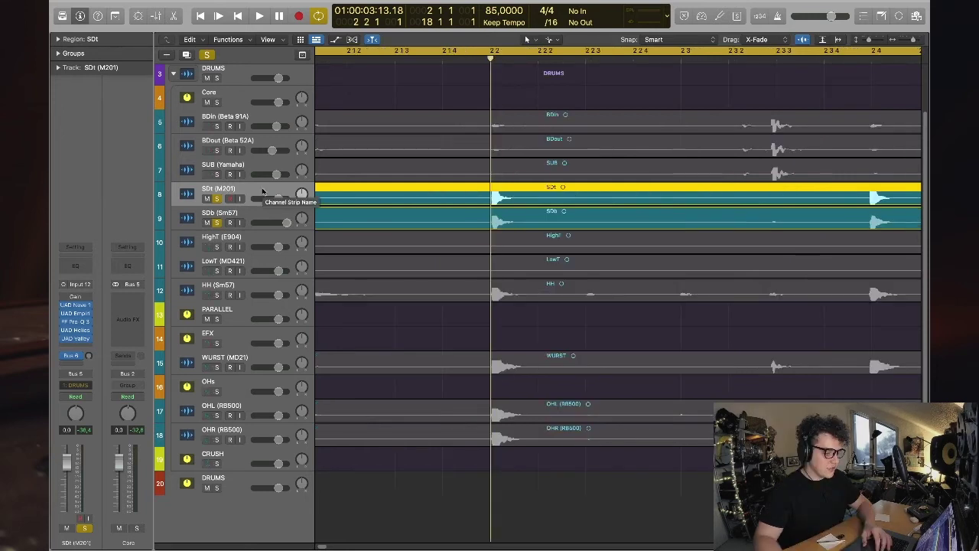
key("z")
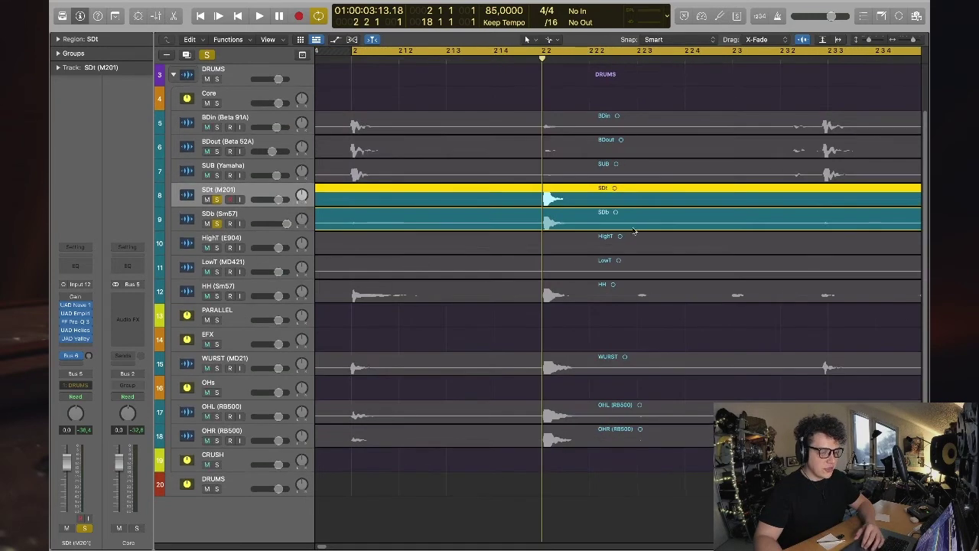
scroll(365, 234, "right", 5)
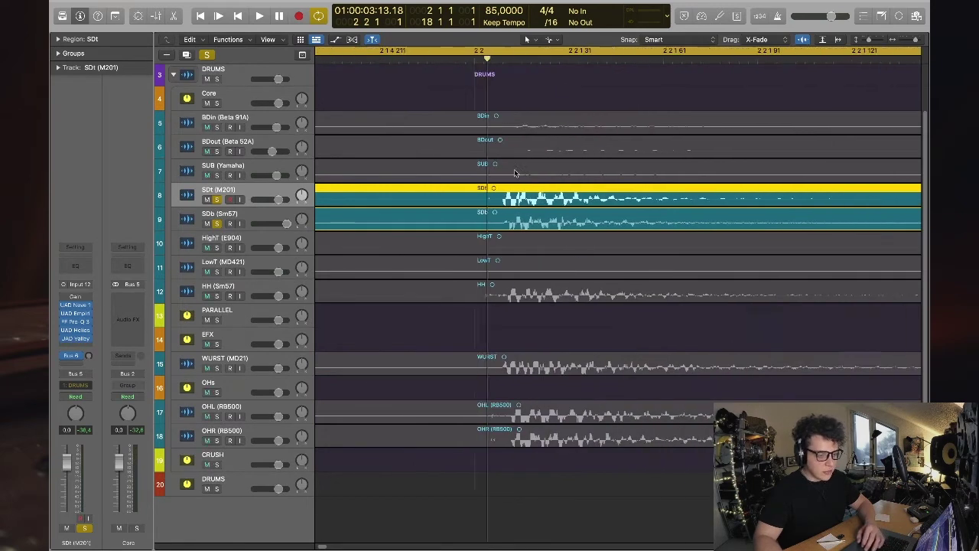
key("z")
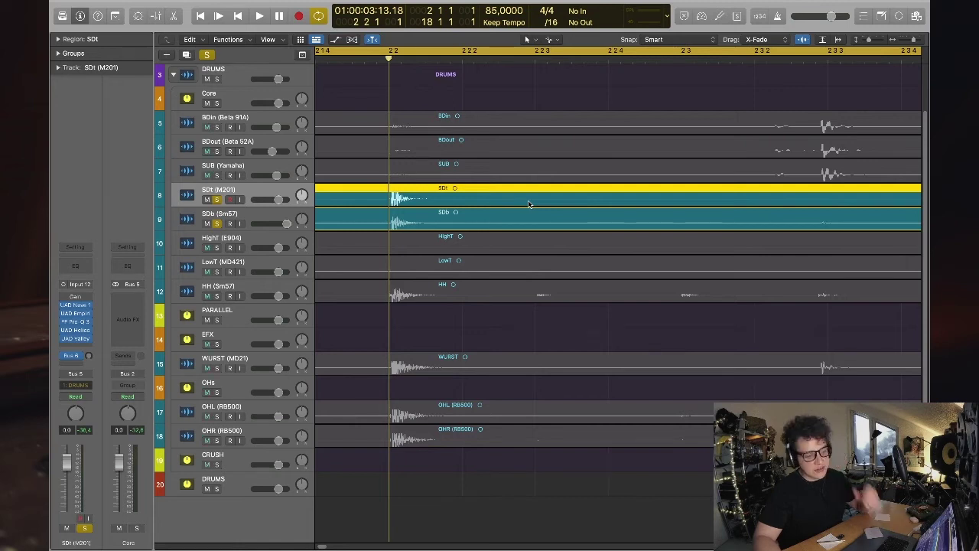
scroll(475, 207, "down", 5)
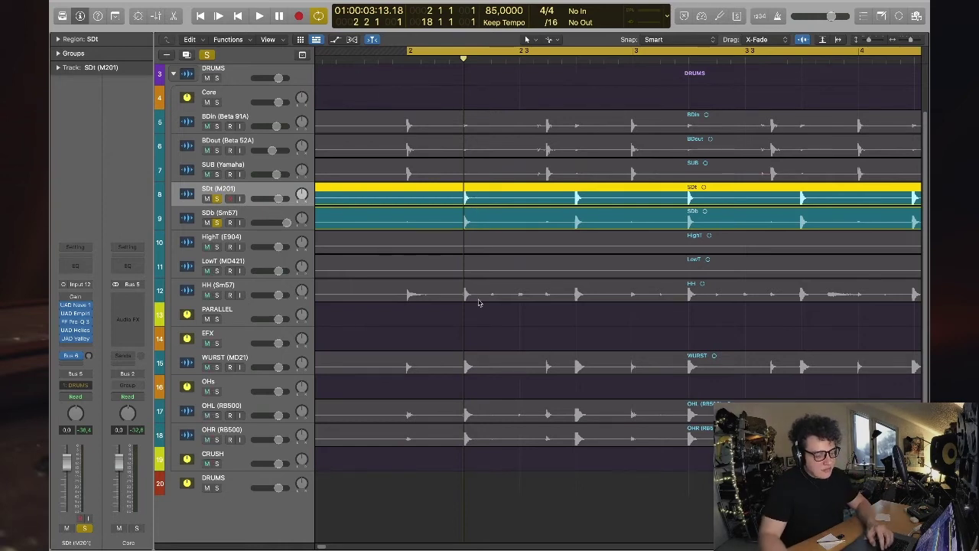
- Play both snare mics while toggling SDb's Gain plug-in to compare polarity, and close the plug-in window
key("super+shift+a")
left_click(242, 212)
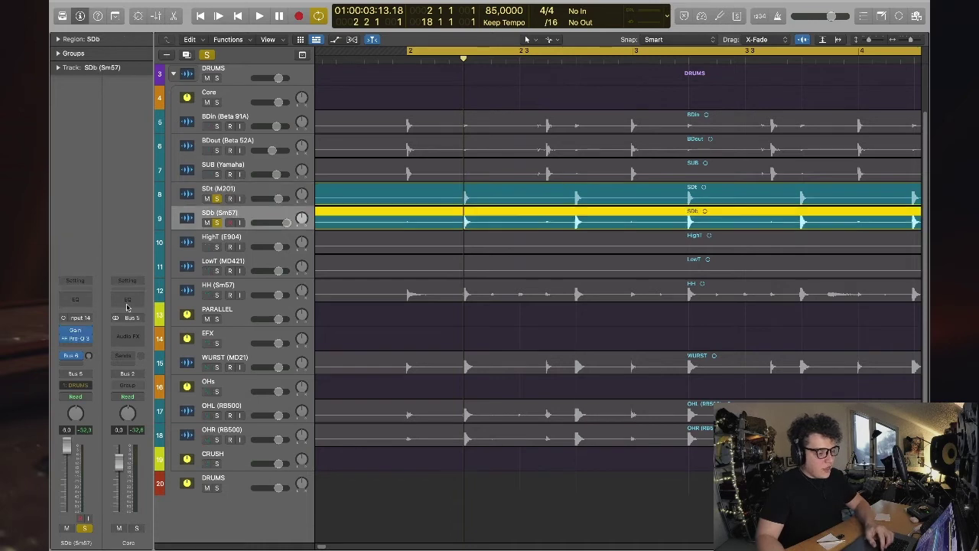
left_click(75, 329)
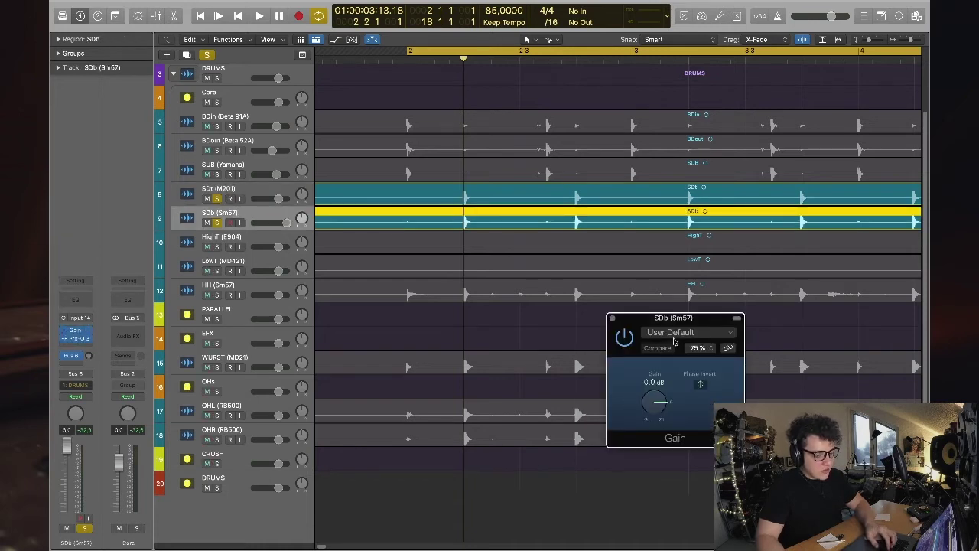
key("super+shift+a")
key("space")
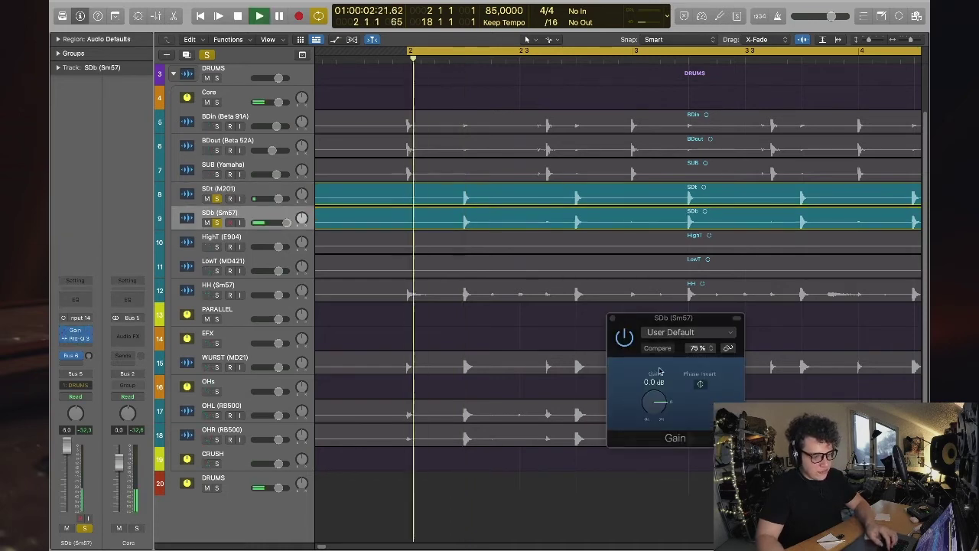
left_click(625, 338)
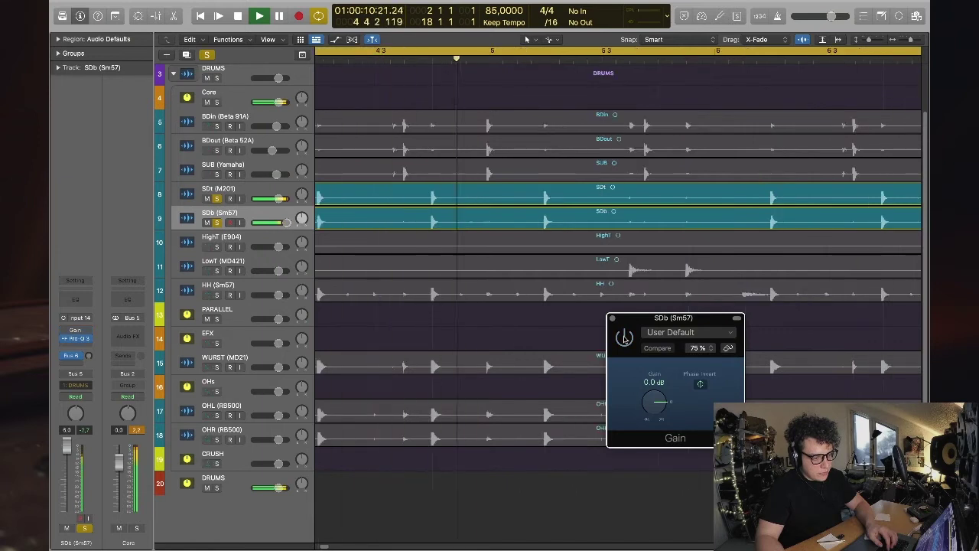
left_click(612, 319)
- Lower SDb's volume to -3.7 dB and play it against SDt to check the blend
left_click_drag(286, 223, 270, 229)
key("space")
key("space")
- Remove the solo from the SDt and SDb tracks and select the SDt track
left_click(216, 198)
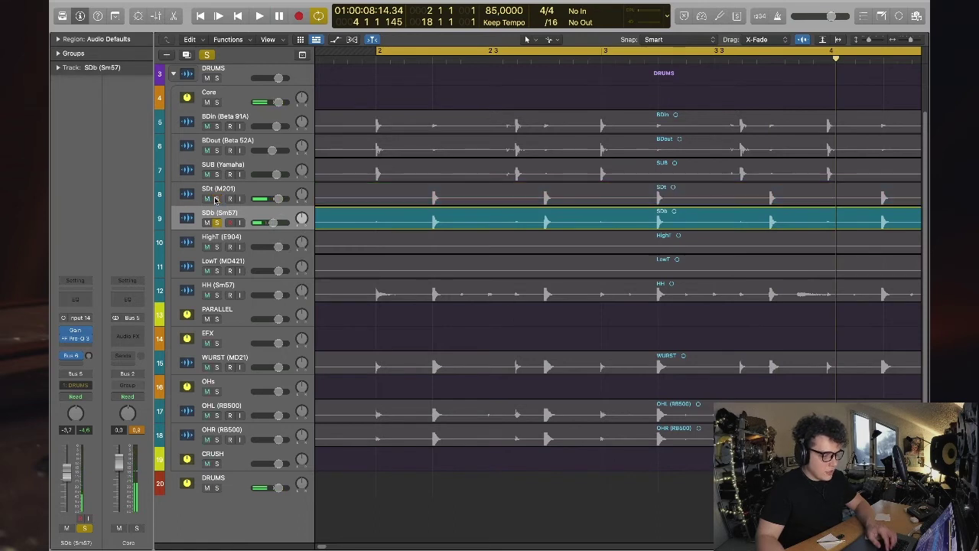
left_click(217, 222)
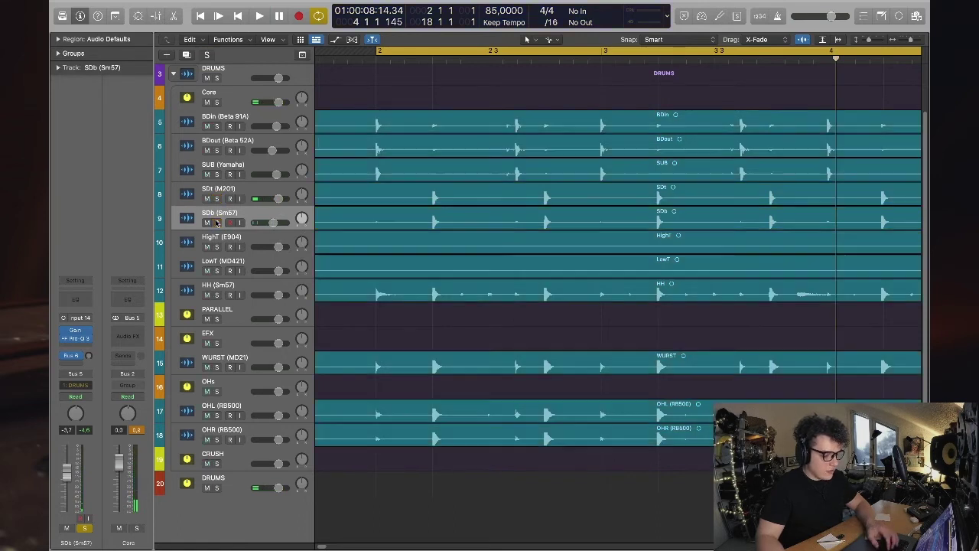
left_click(266, 213)
left_click(315, 197)
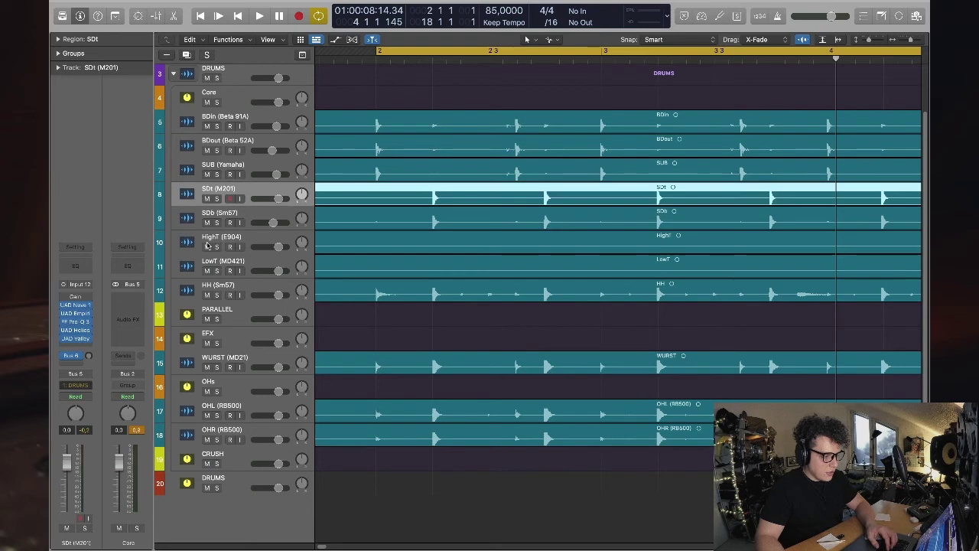
- Solo the SDb track, play it back, and raise its volume to about -2.9 dB
left_click(265, 220)
key("s")
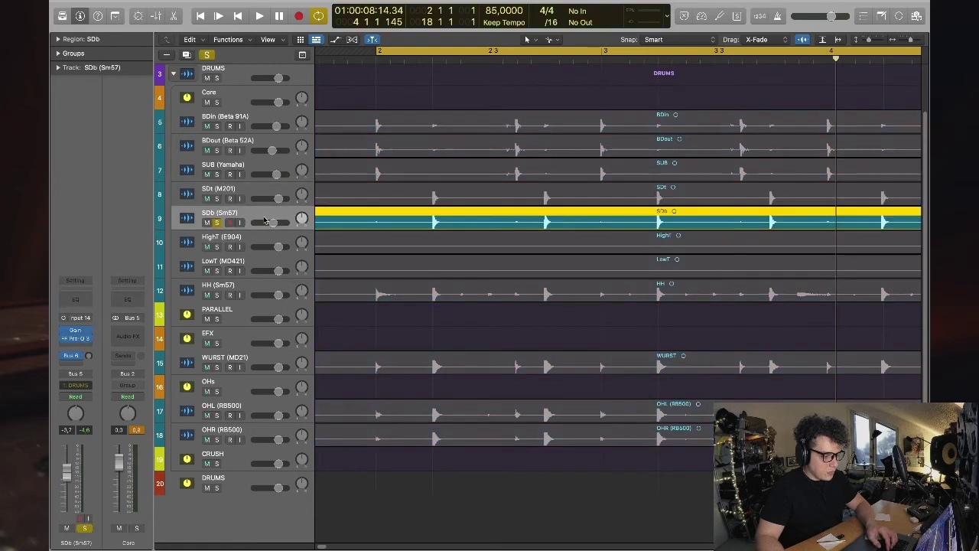
key("space")
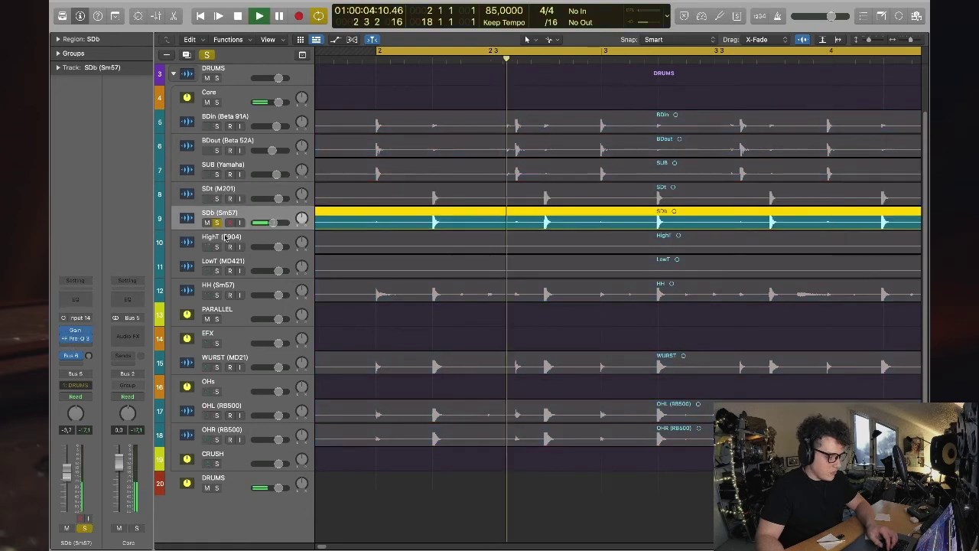
left_click_drag(274, 222, 280, 223)
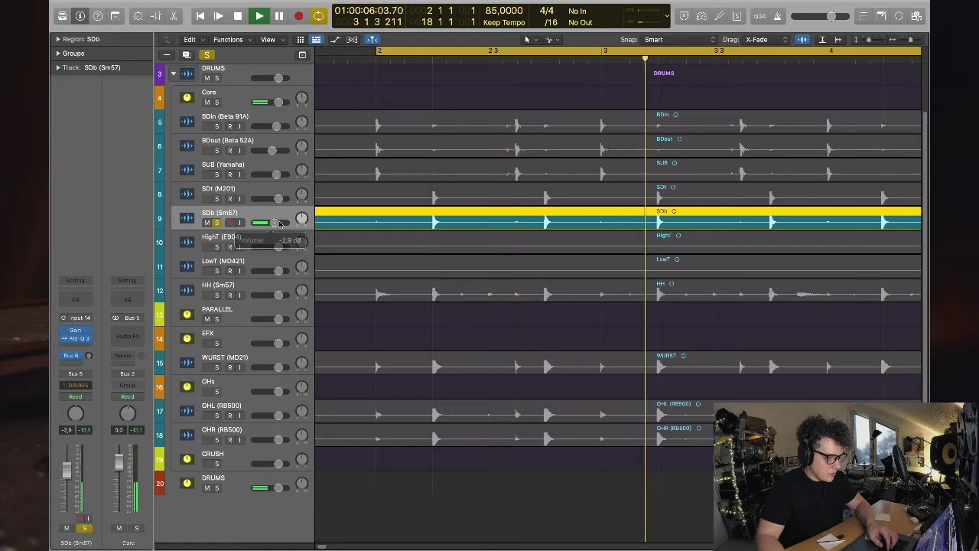
- Insert the Fresh Air plug-in on the SDb track after the Pro-Q 3
left_click(75, 347)
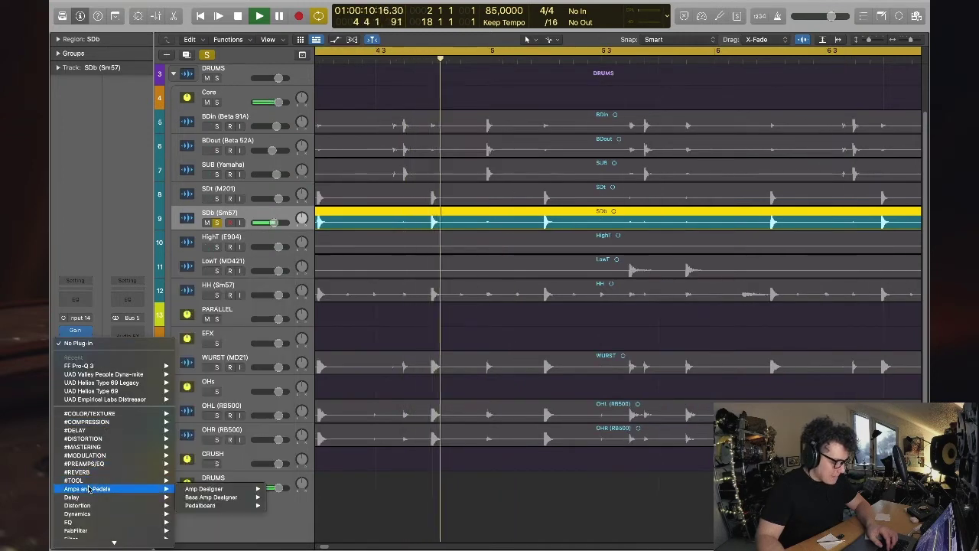
mouse_move(87, 482)
mouse_move(260, 433)
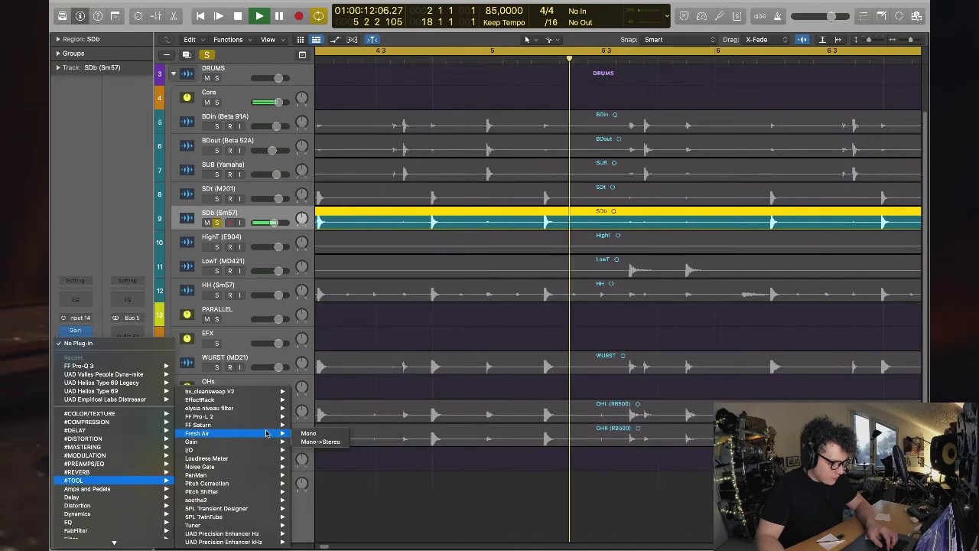
left_click(78, 366)
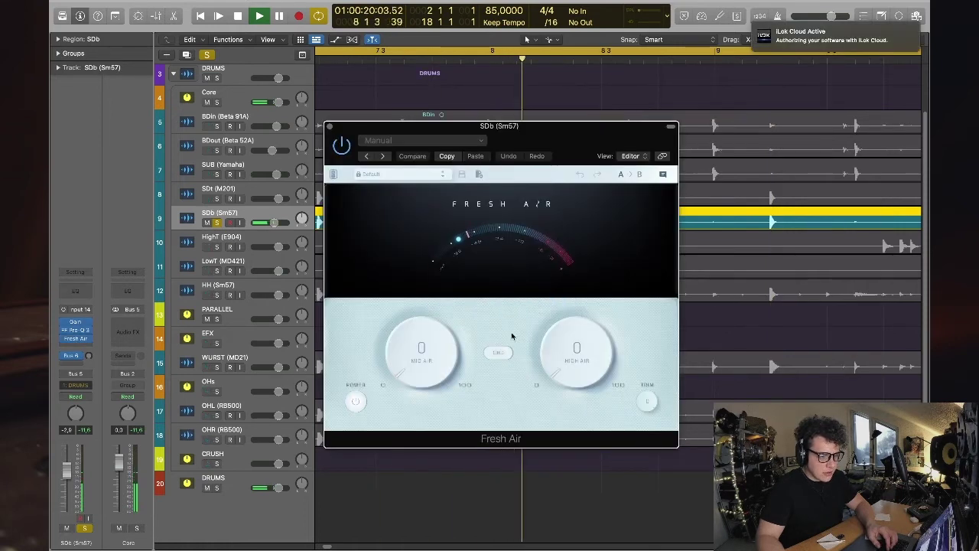
- Raise Fresh Air's Mid Air moderately and set High Air to 5 while SDb plays
left_click_drag(417, 352, 476, 375)
left_click_drag(573, 360, 555, 348)
left_click_drag(415, 361, 418, 355)
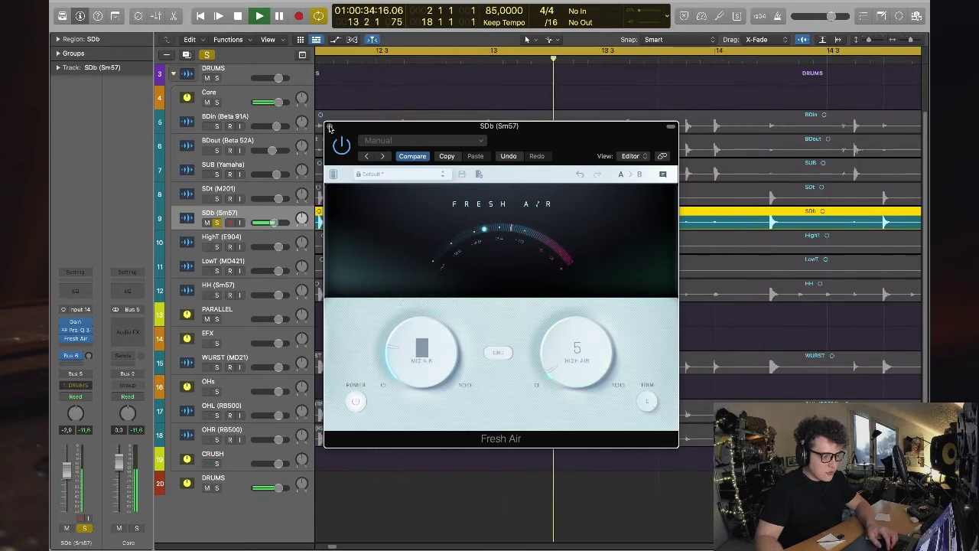
- Close the Fresh Air plug-in and play back the soloed SDb track from different points
key("super+w")
key("space")
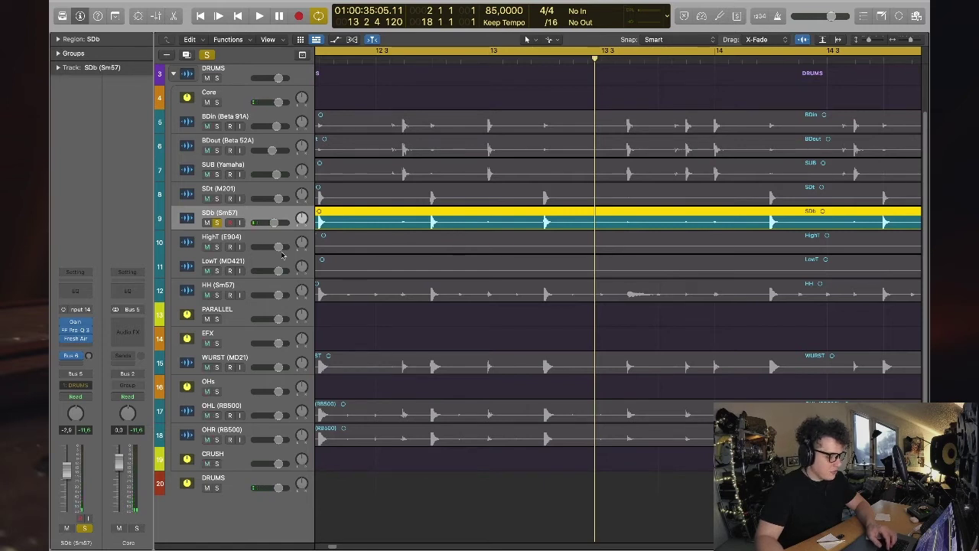
key("space")
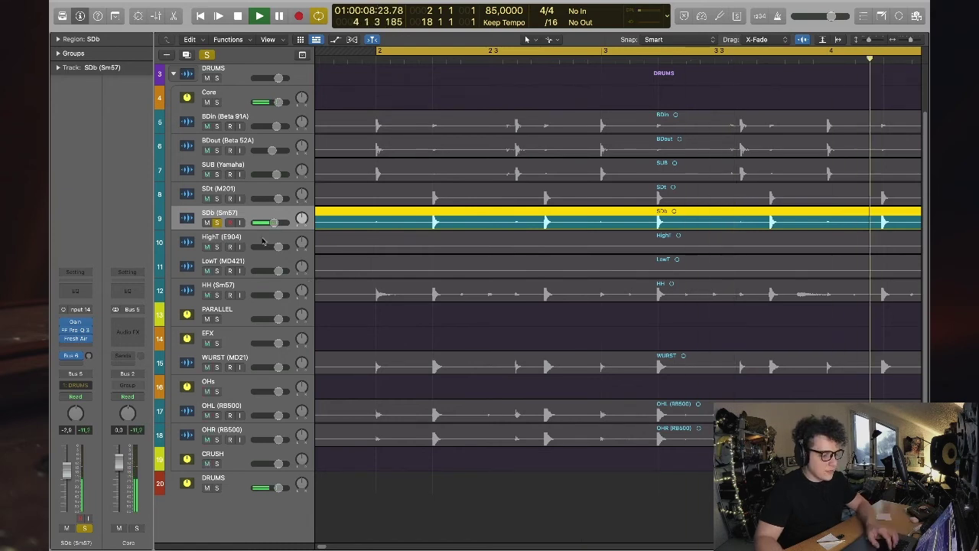
key("space")
- Solo the SDt track alongside SDb, play both snare tracks and set the SDb volume to -2.3 dB
left_click(216, 198)
key("space")
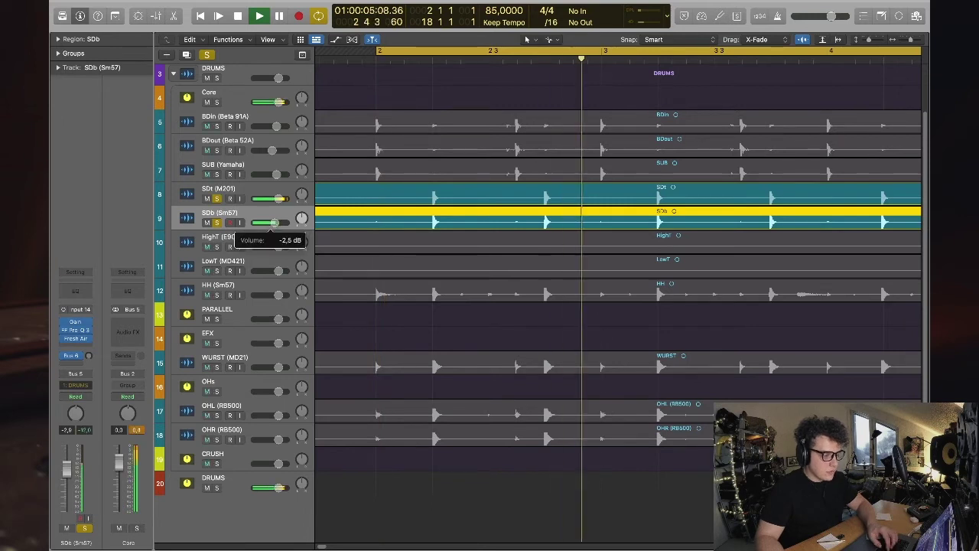
key("space")
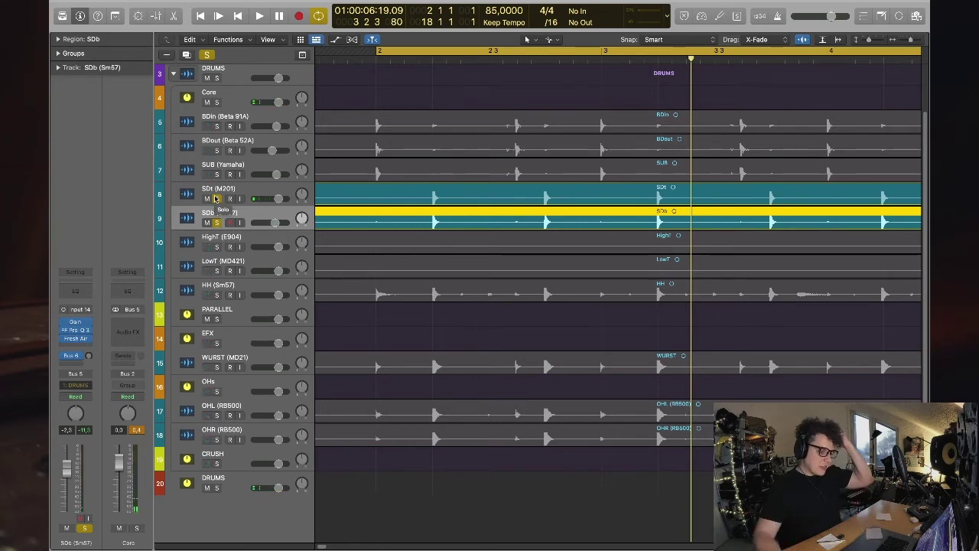
- Turn off solo on the SDt and SDb tracks and select all regions in the arrangement
left_click(217, 222)
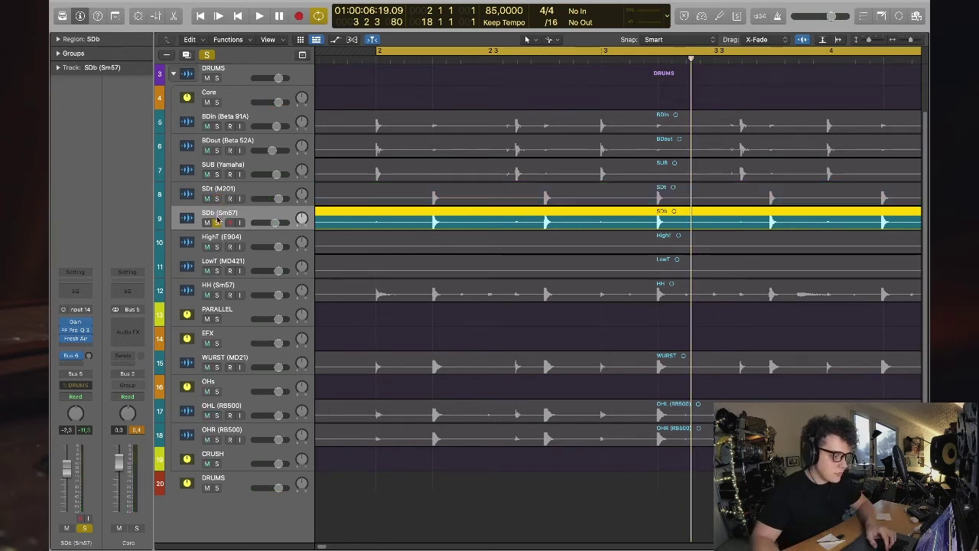
key("super+a")
key("z")
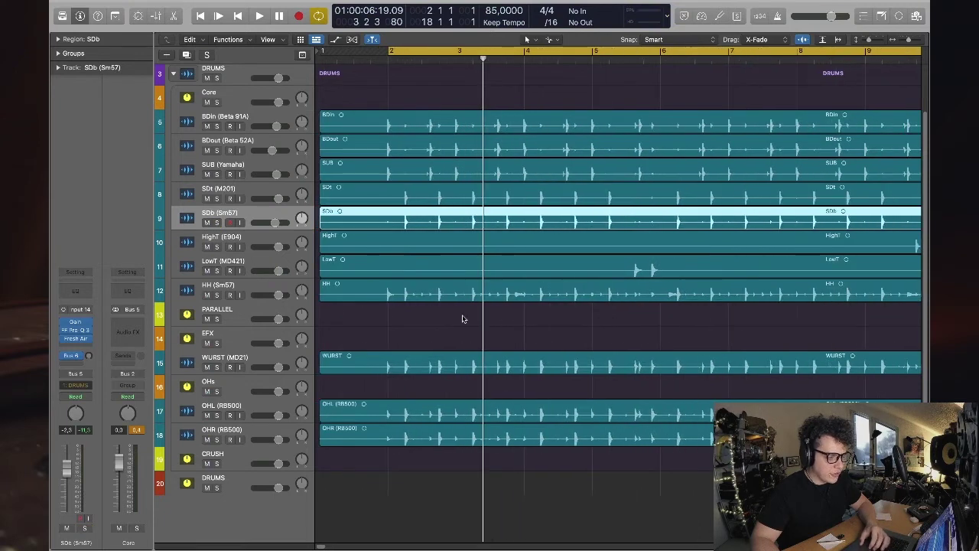
scroll(459, 314, "right", 5)
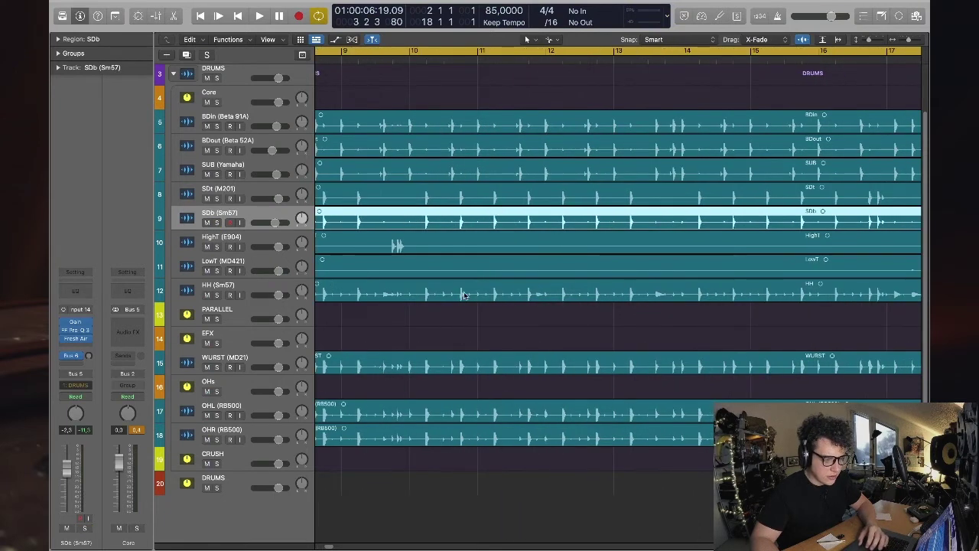
scroll(446, 295, "down", 5)
scroll(443, 295, "left", 4)
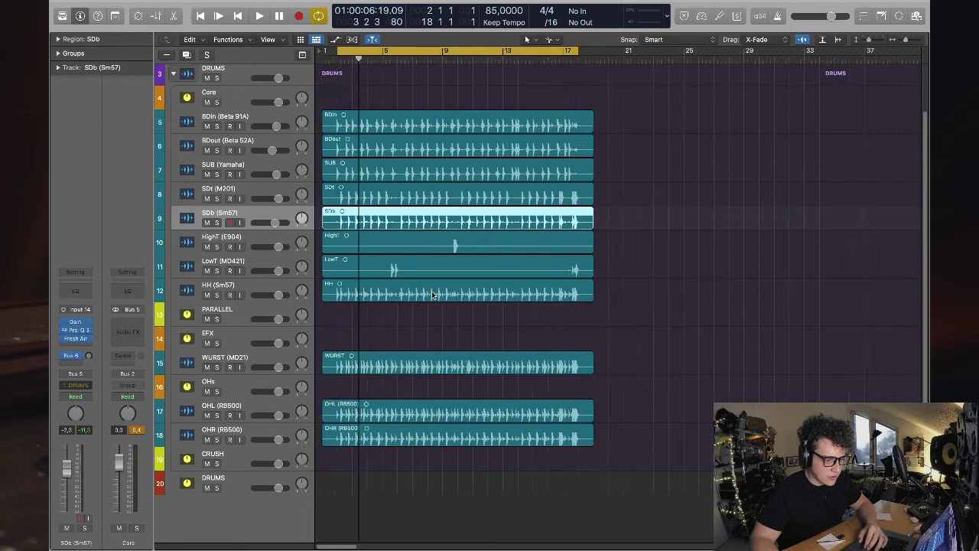
scroll(400, 303, "right", 1)
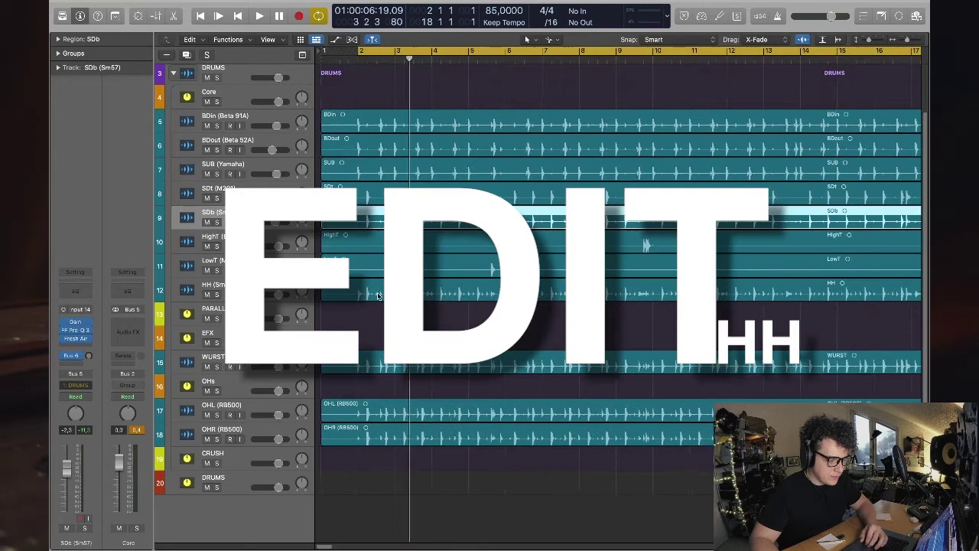
- Select the HH (Sm57) region, solo its track and listen to the hi-hat on its own
left_click(339, 290)
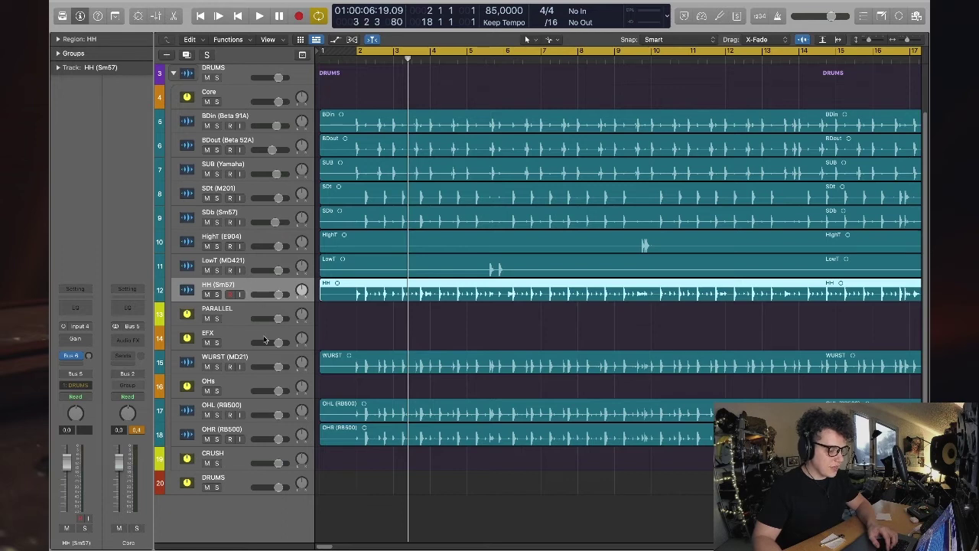
left_click(73, 350)
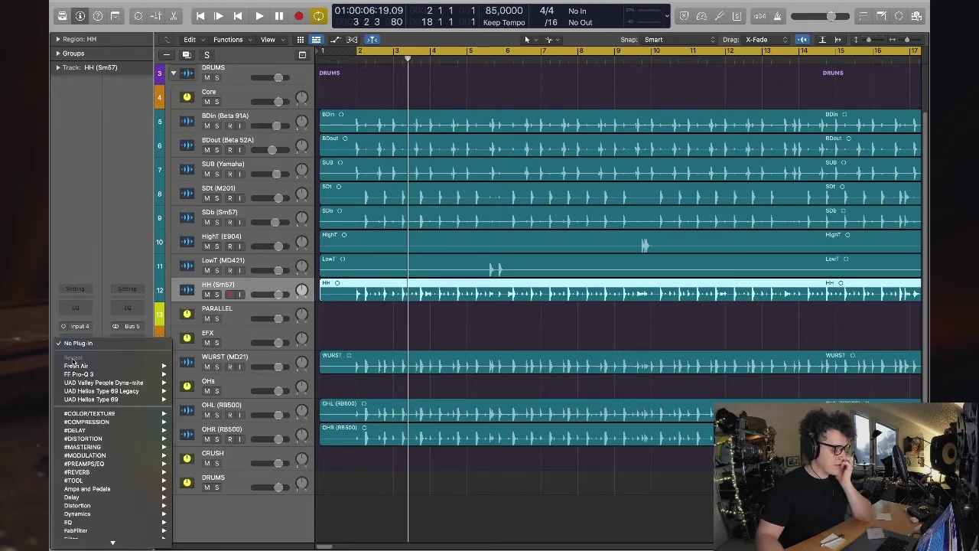
left_click(117, 221)
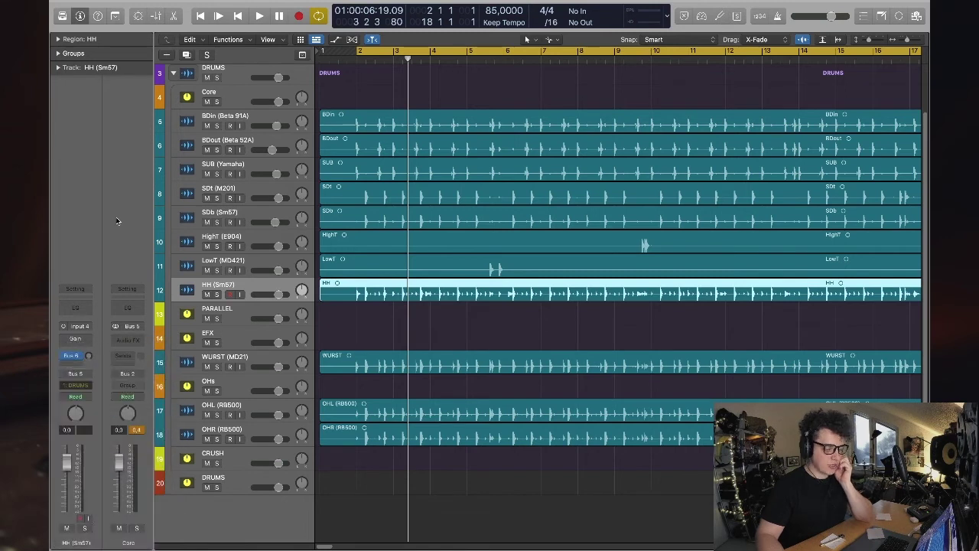
key("space")
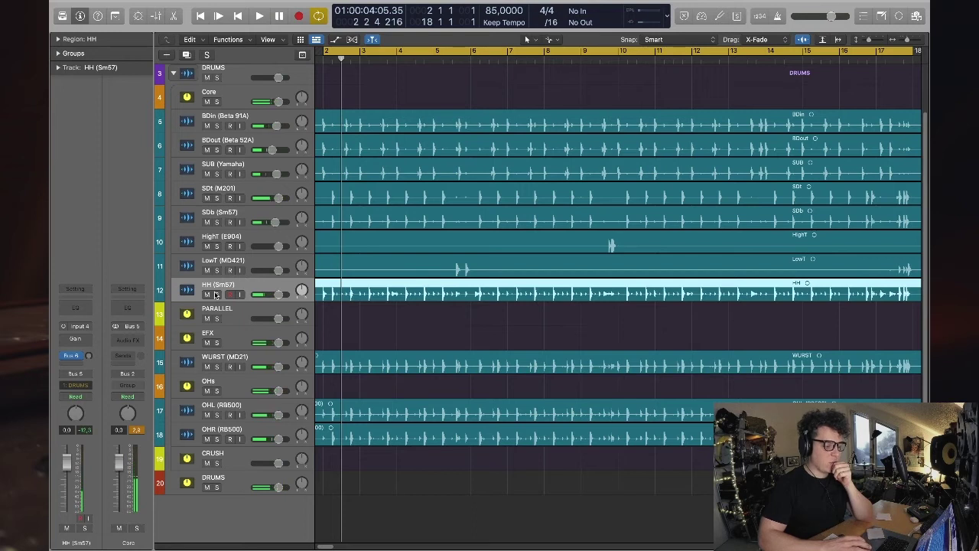
left_click(217, 295)
key("space")
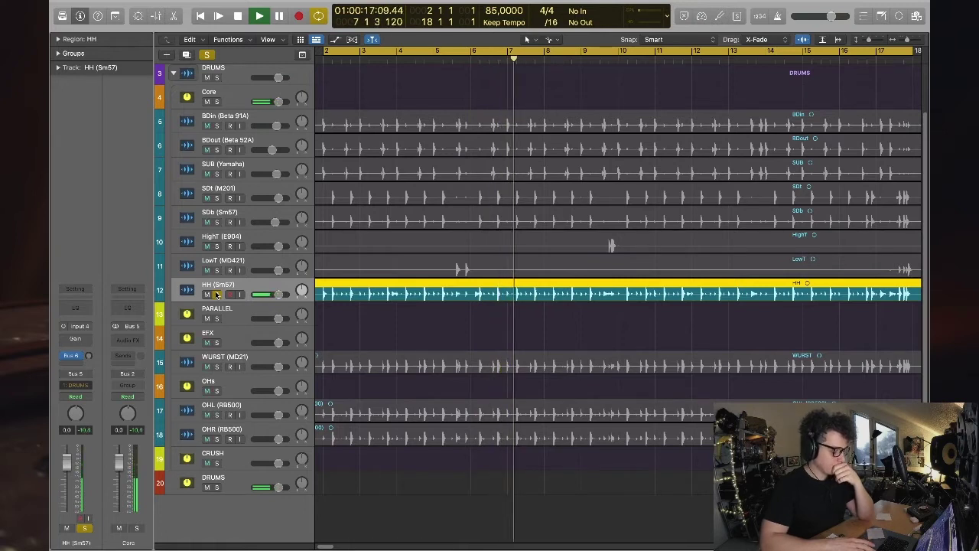
key("space")
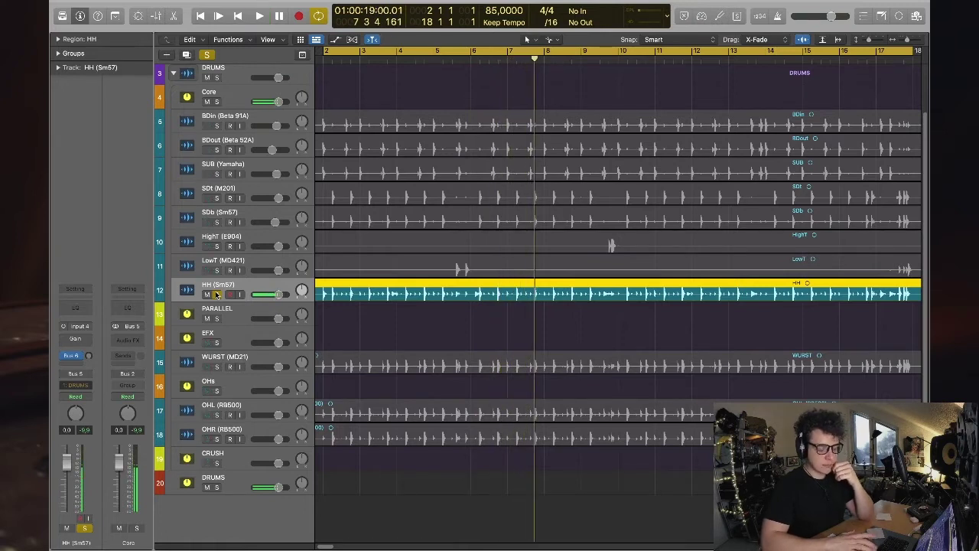
- Insert a mono FF Pro-Q 3 equalizer on the HH track and deselect the HH region
scroll(203, 364, "left", 2)
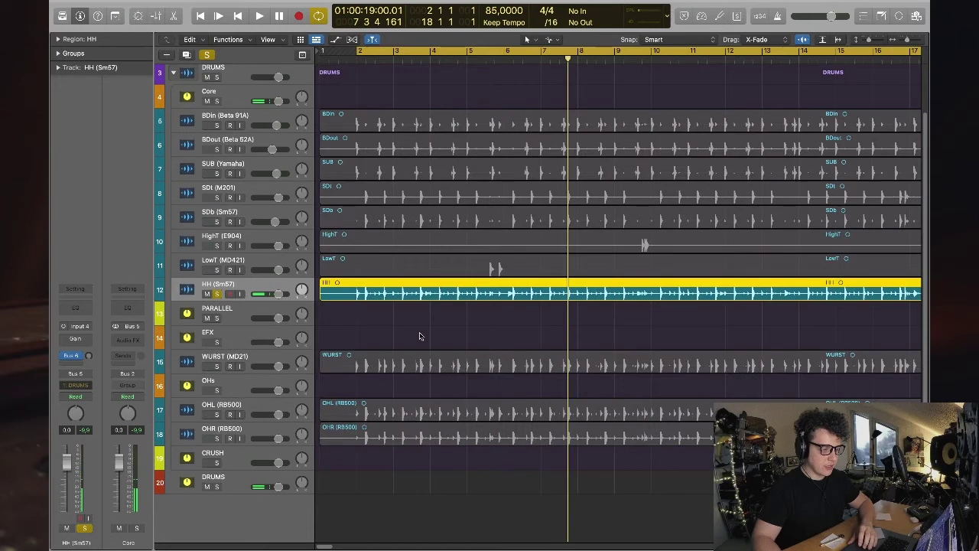
left_click(76, 346)
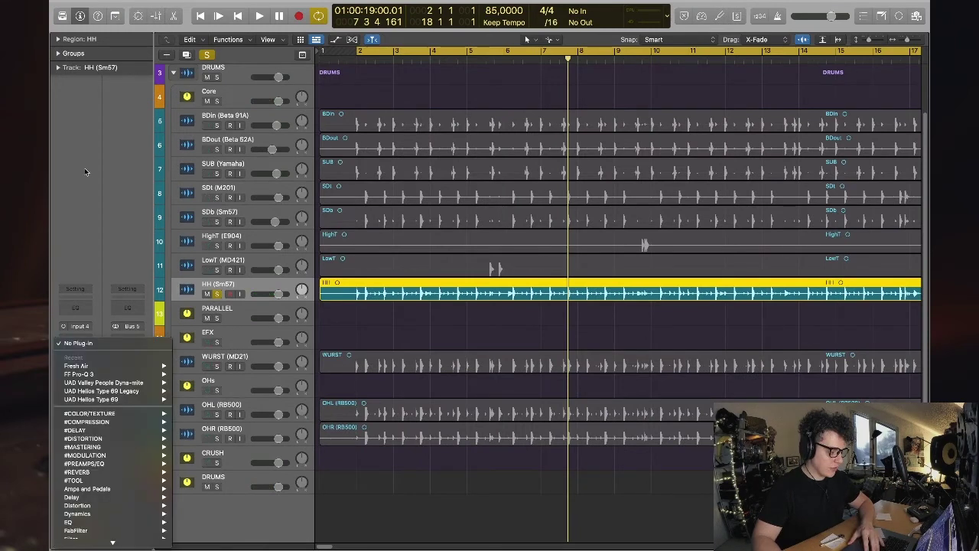
key("Escape")
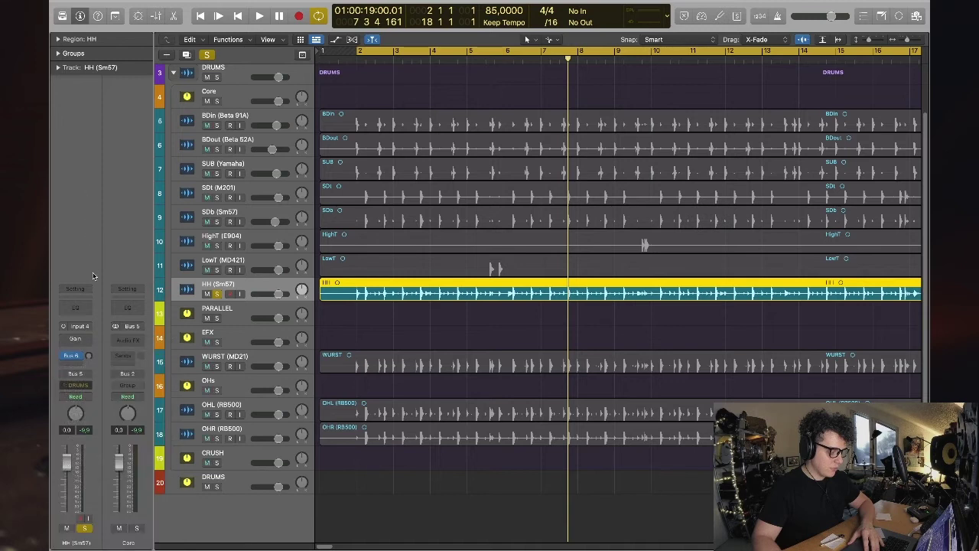
left_click(69, 342)
mouse_move(114, 374)
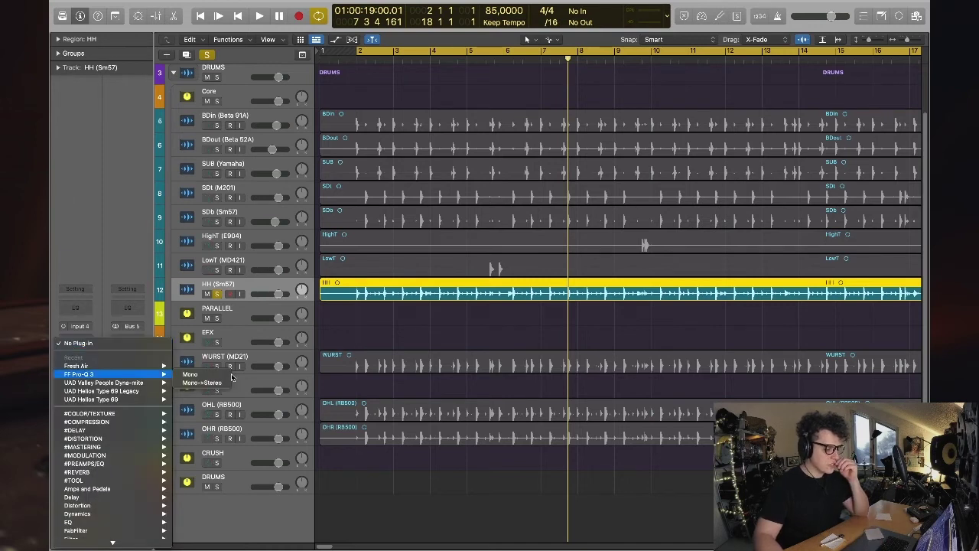
left_click(219, 375)
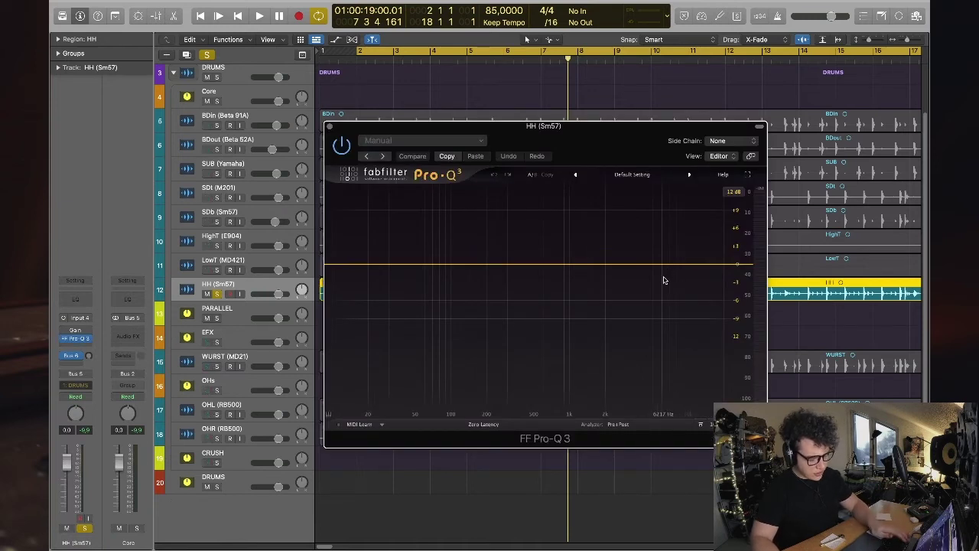
left_click(461, 90)
left_click(472, 240)
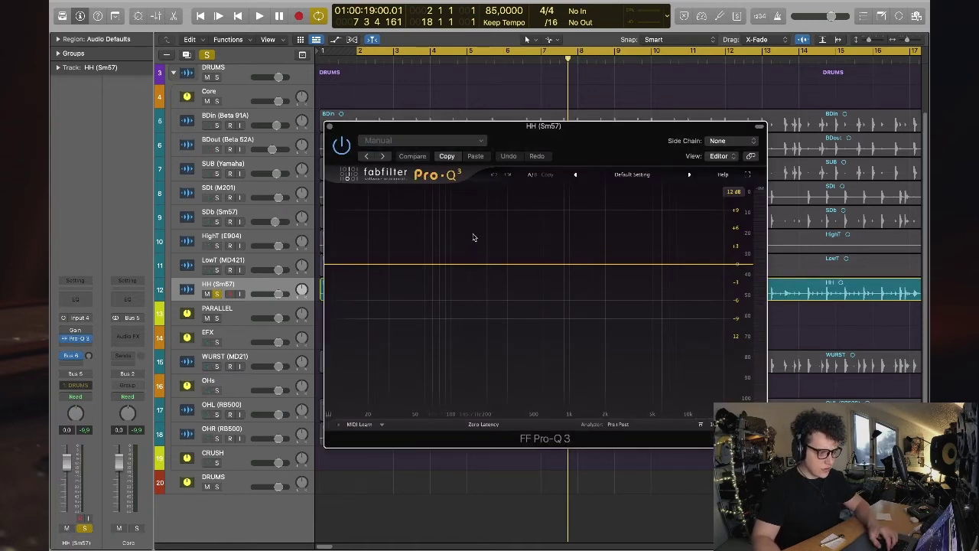
- Add a low-cut band with a 24 dB/oct slope at about 118 Hz to the HH equalizer and play the result
key("space")
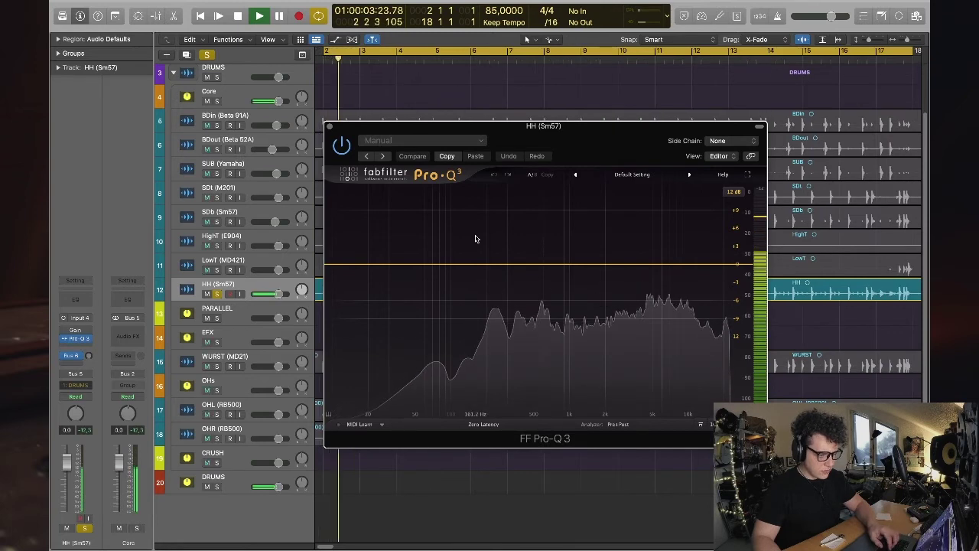
left_click(357, 267)
key("space")
left_click(334, 297)
left_click(357, 312)
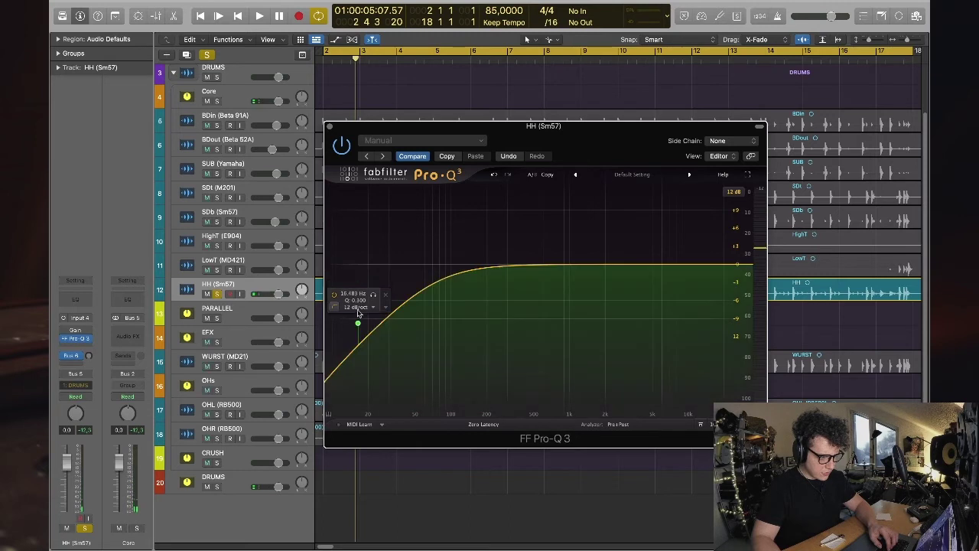
left_click(363, 307)
left_click(363, 343)
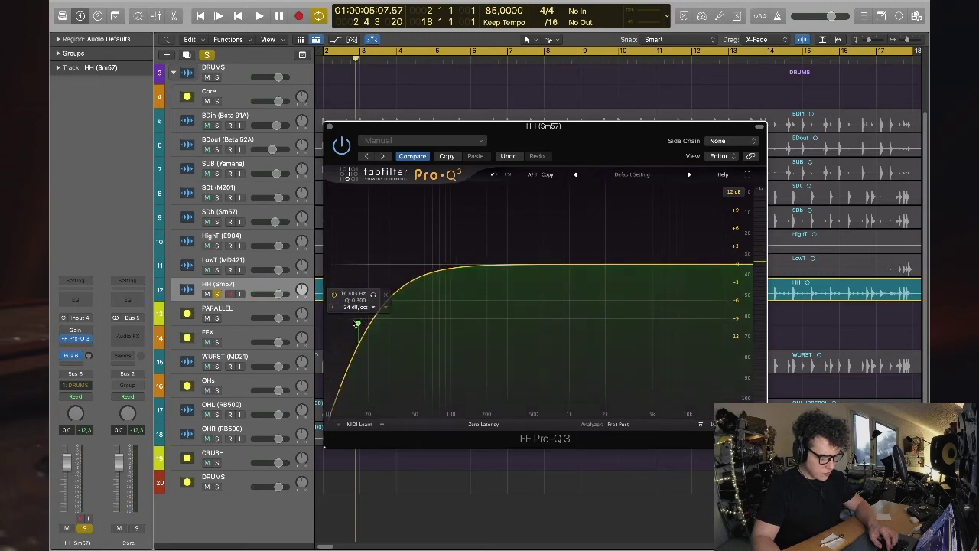
left_click_drag(401, 309, 461, 280)
key("space")
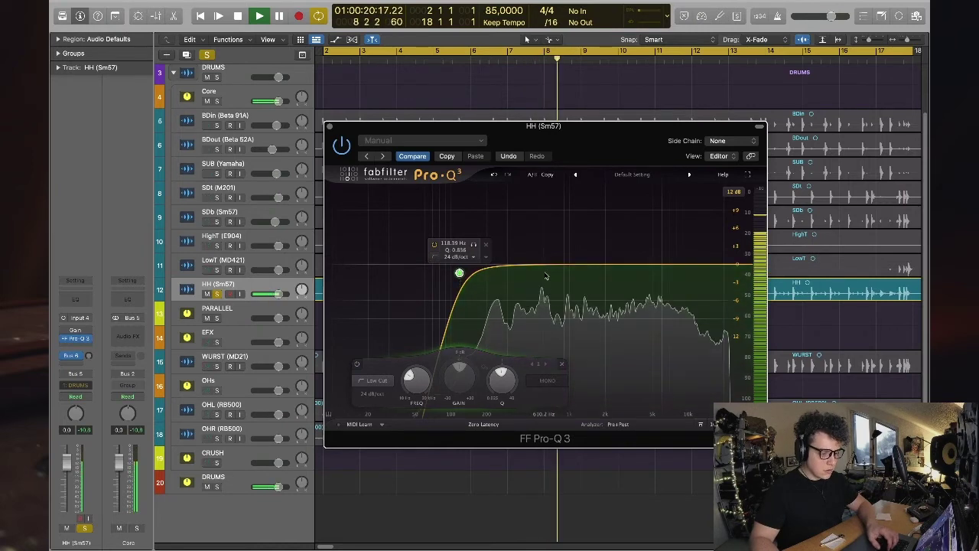
- Add a bell cut in the low mids and another of about -1.07 dB near 1253 Hz, and close the HH equalizer
left_click_drag(495, 268, 500, 283)
mouse_move(586, 265)
left_mouse_down()
mouse_move(591, 210)
mouse_move(566, 273)
mouse_move(581, 270)
left_mouse_up()
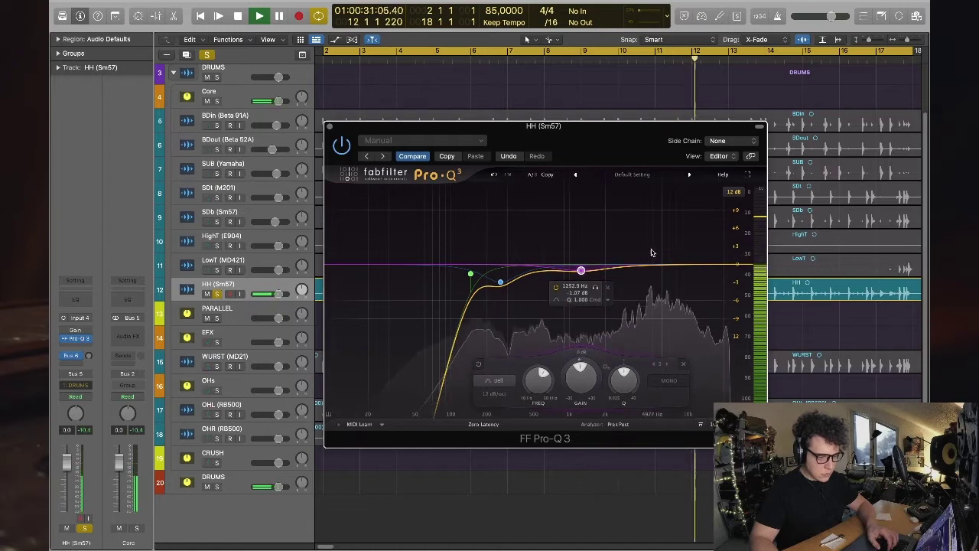
key("space")
left_click(330, 127)
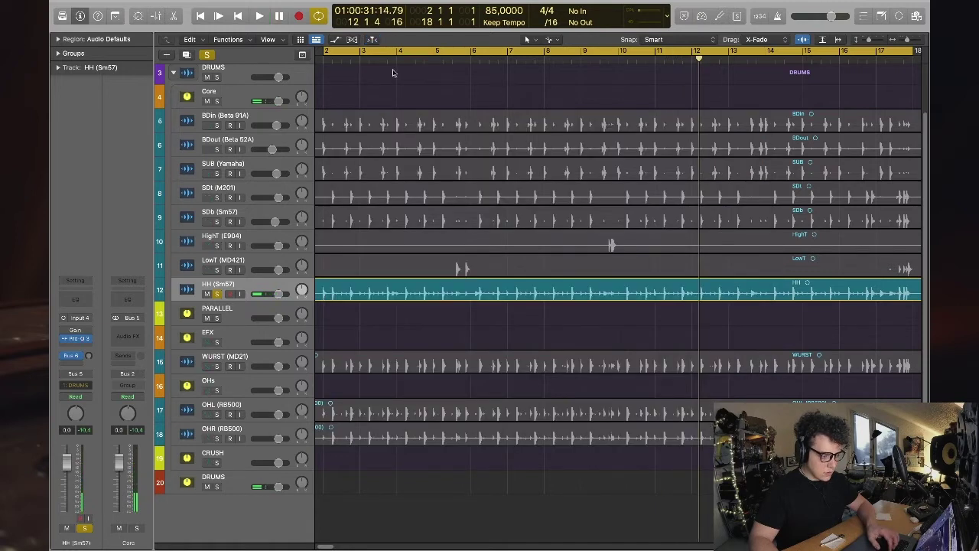
- Insert a mono Decapitator on the HH track after the equalizer and move its window lower over the arrangement
left_click(235, 286)
left_click(79, 346)
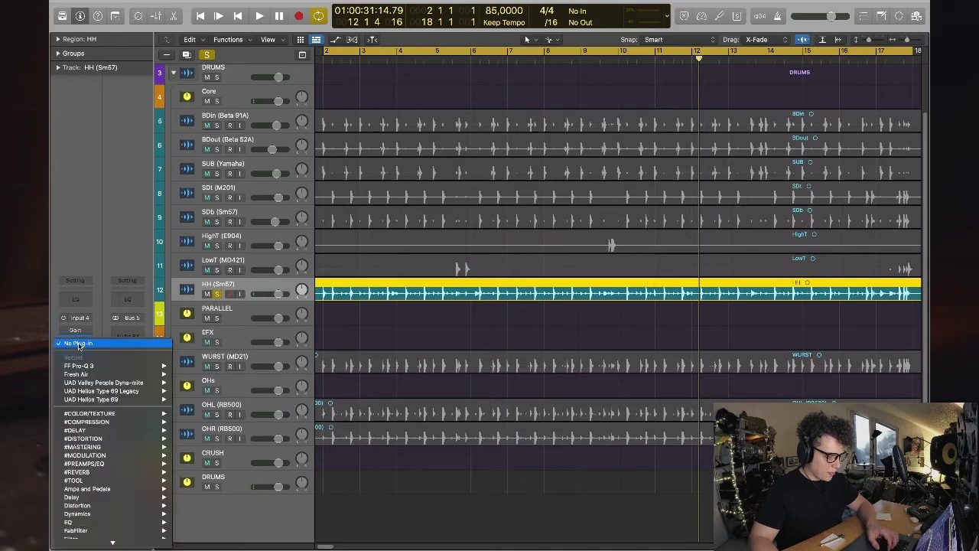
mouse_move(103, 480)
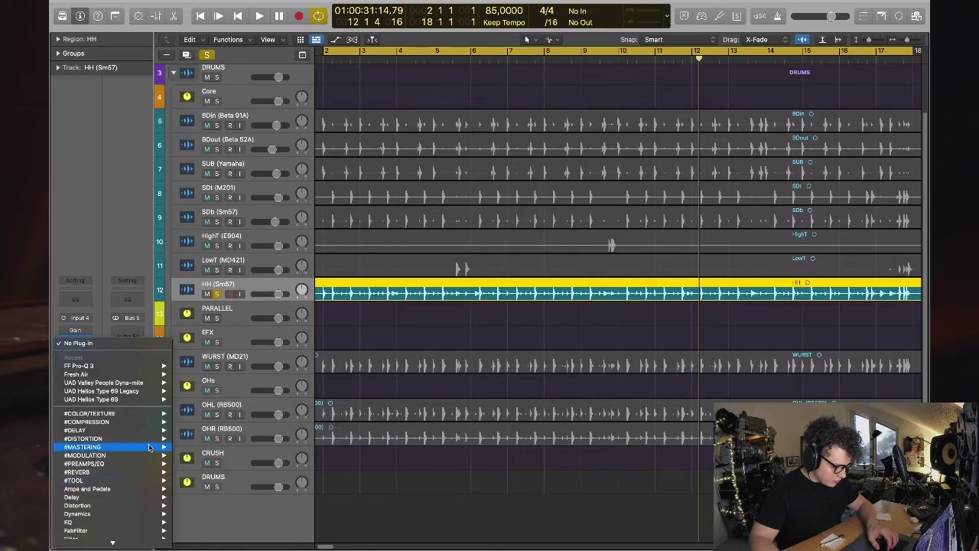
mouse_move(116, 421)
mouse_move(254, 298)
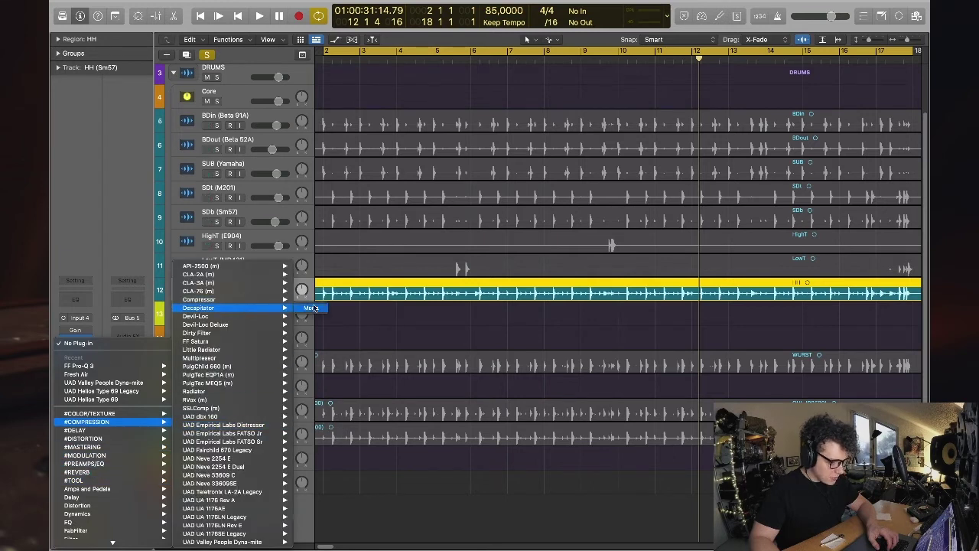
left_click(314, 308)
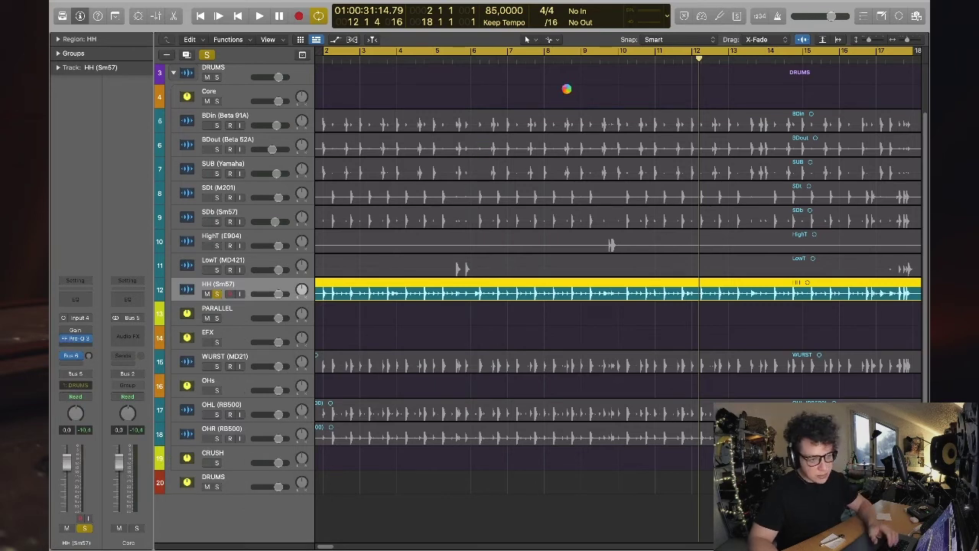
left_click_drag(611, 156, 655, 286)
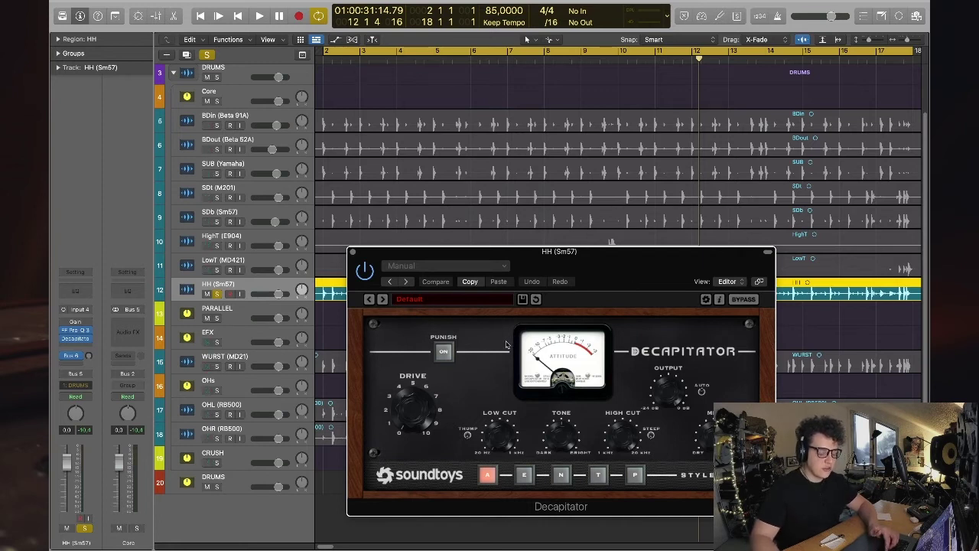
- Audition the soloed HH track through Decapitator, trying its Punish mode, and close the plug-in window with the HH region deselected
key("space")
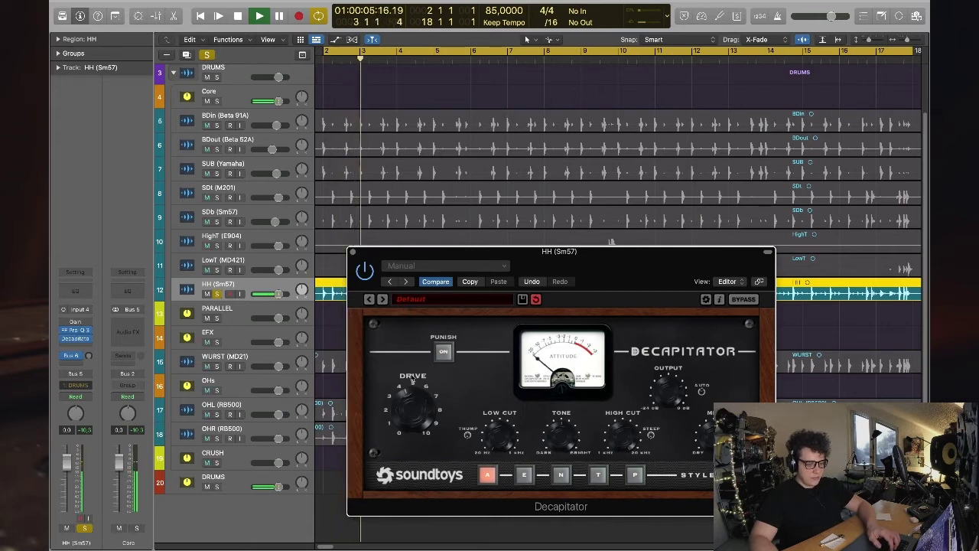
key("space")
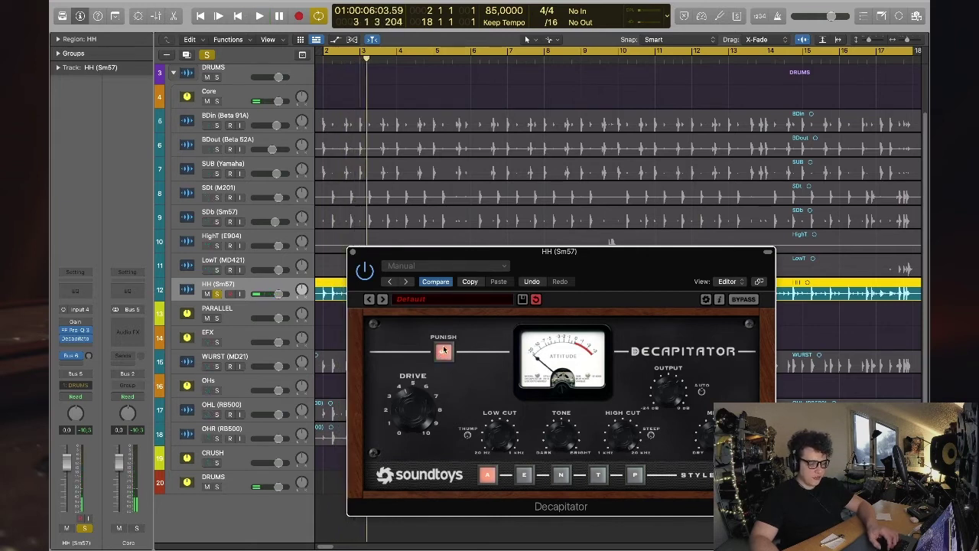
key("space")
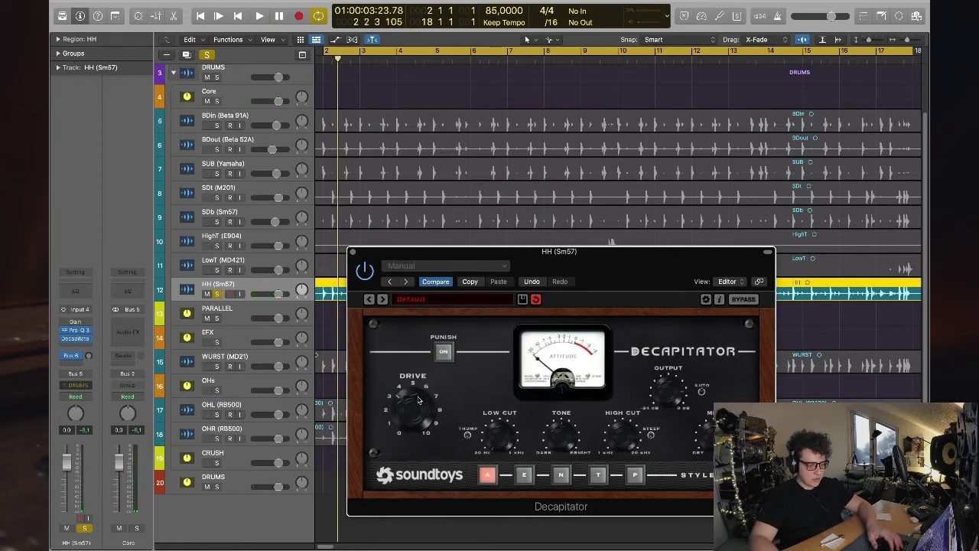
key("space")
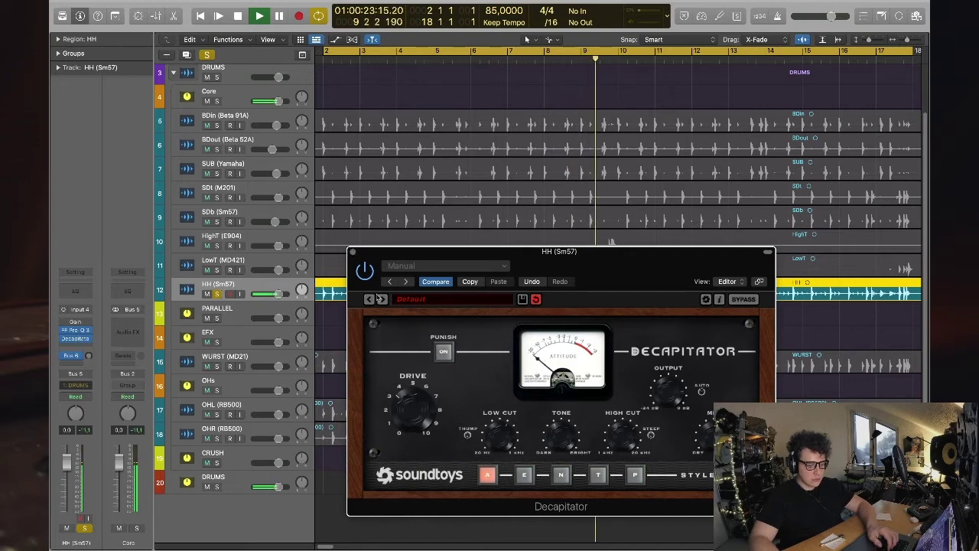
key("Return")
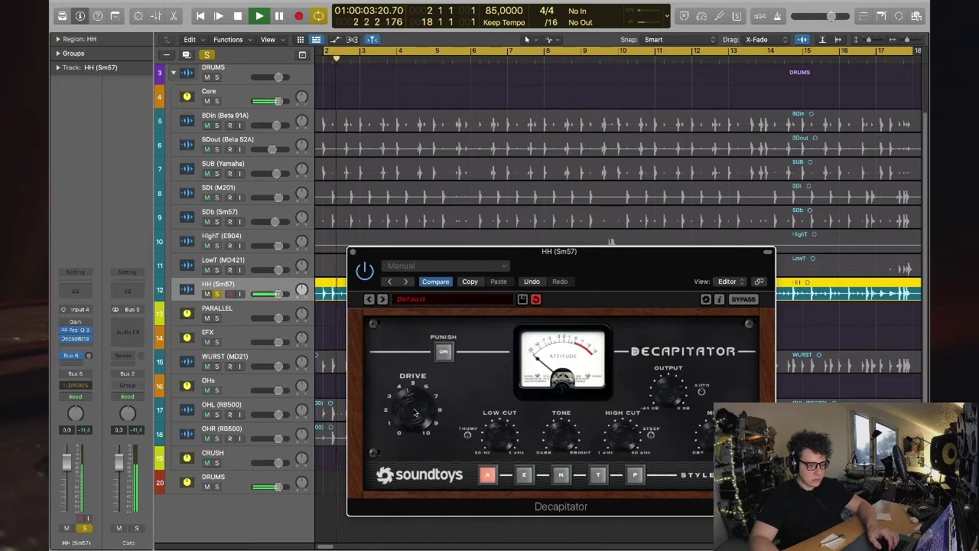
key("space")
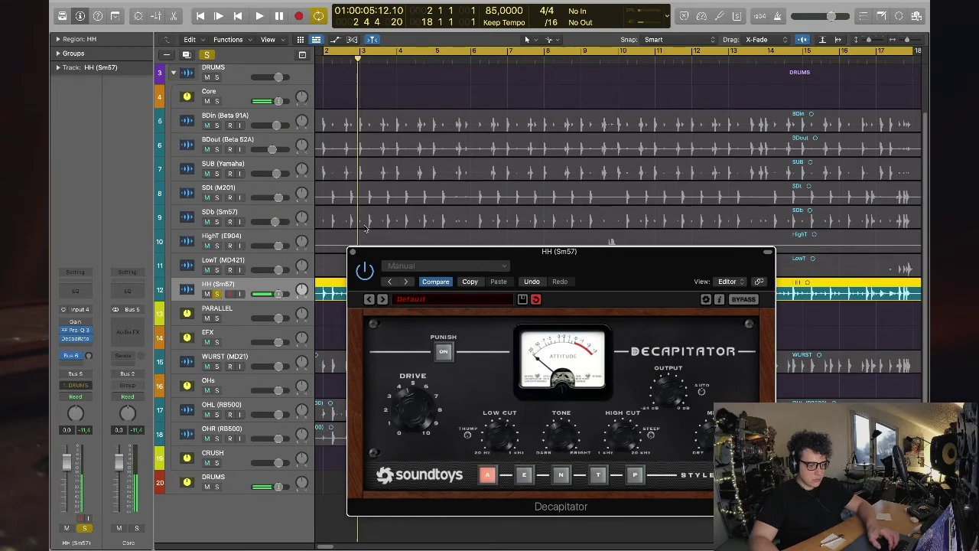
left_click(352, 252)
left_click(352, 335)
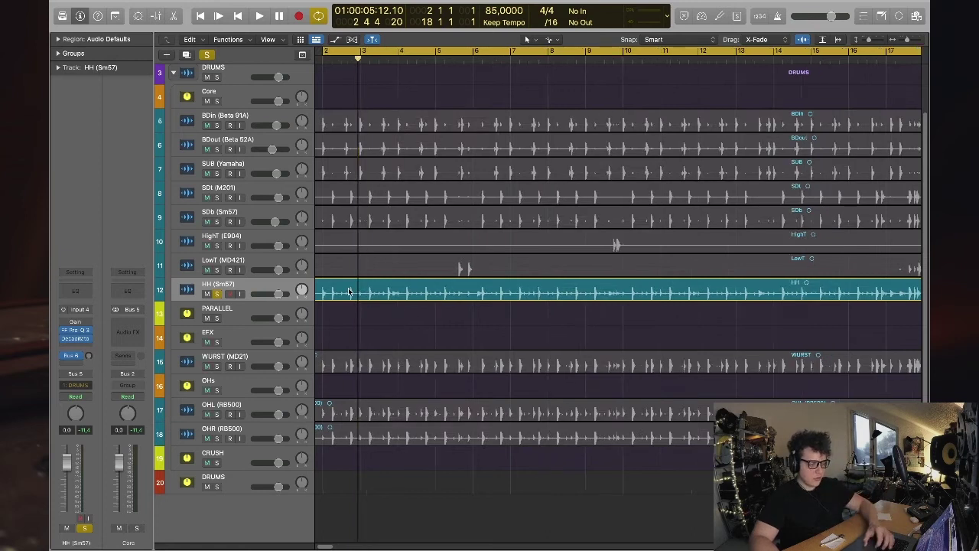
- Examine the HH waveform's hits around bars 3 and 4 up close and reselect the HH track
key("super+Right")
key("super+Right")
key("super+Right")
key("super+Right")
key("super+Right")
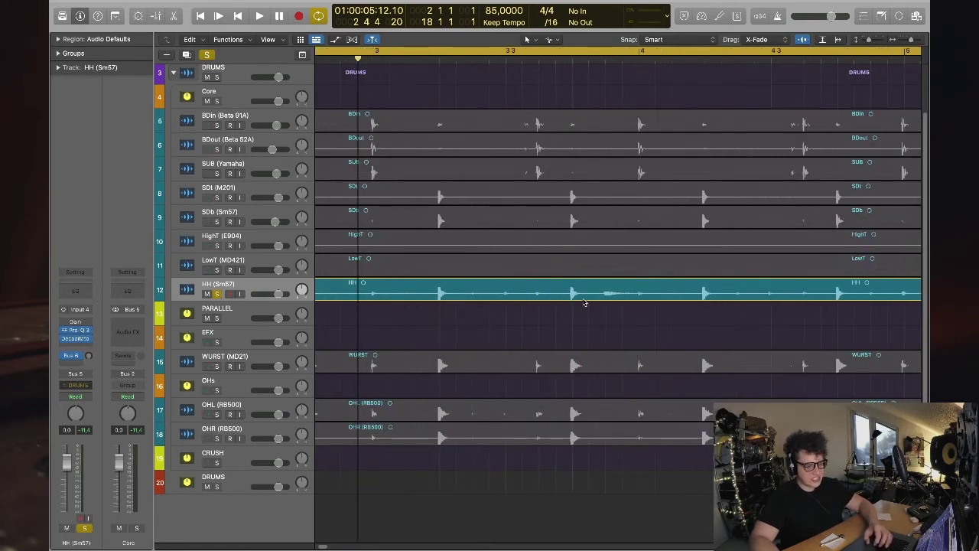
scroll(518, 306, "down", 5)
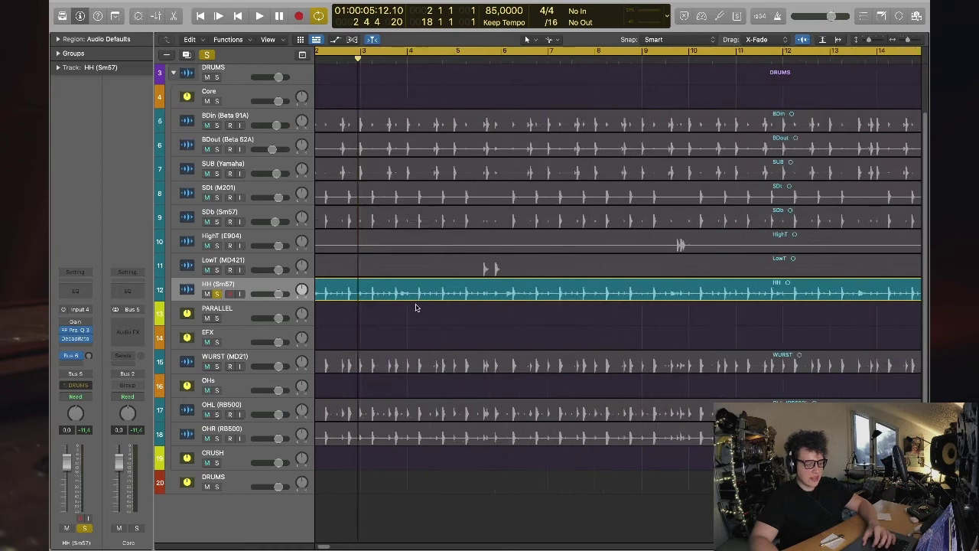
left_click(264, 287)
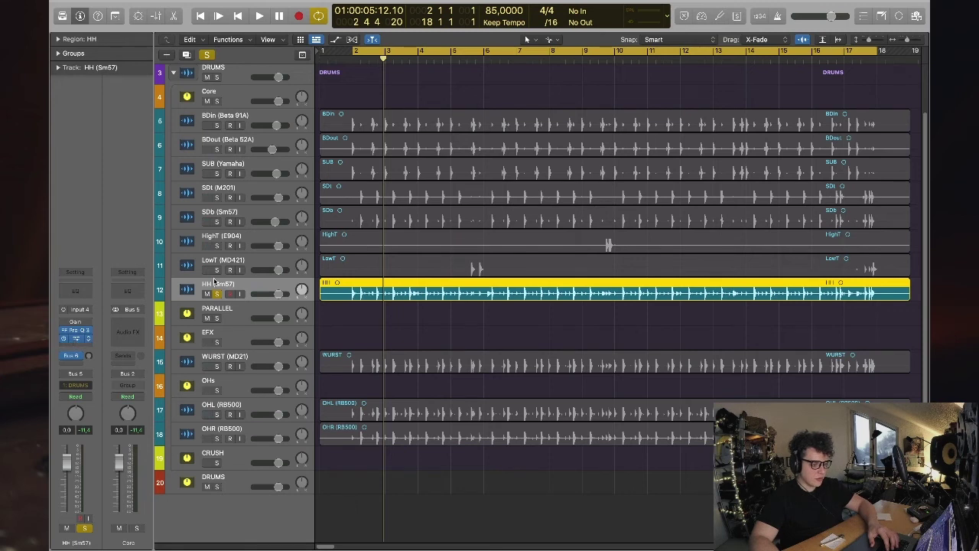
- Reopen Decapitator on the HH track, play the loop to check the saturation, and close the plug-in window
left_click(67, 340)
left_click(67, 340)
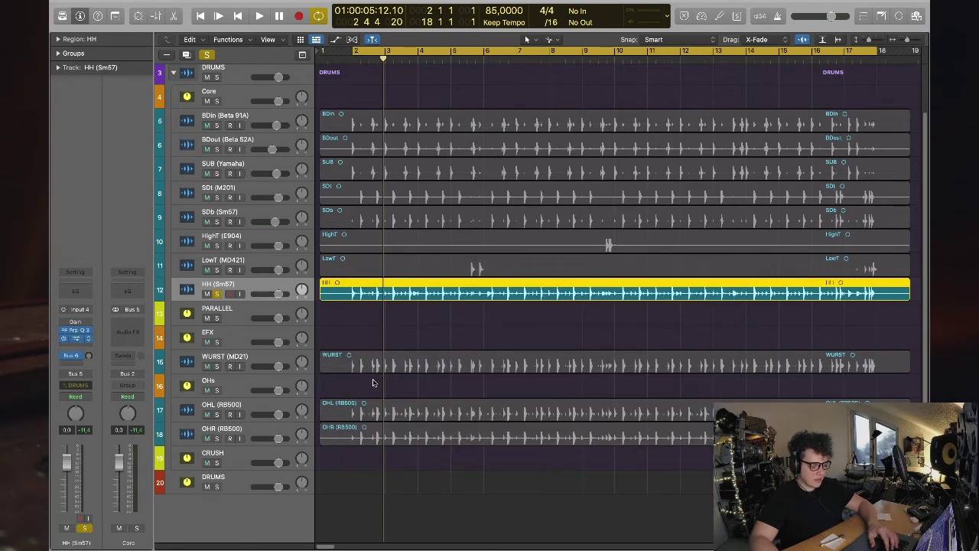
key("v")
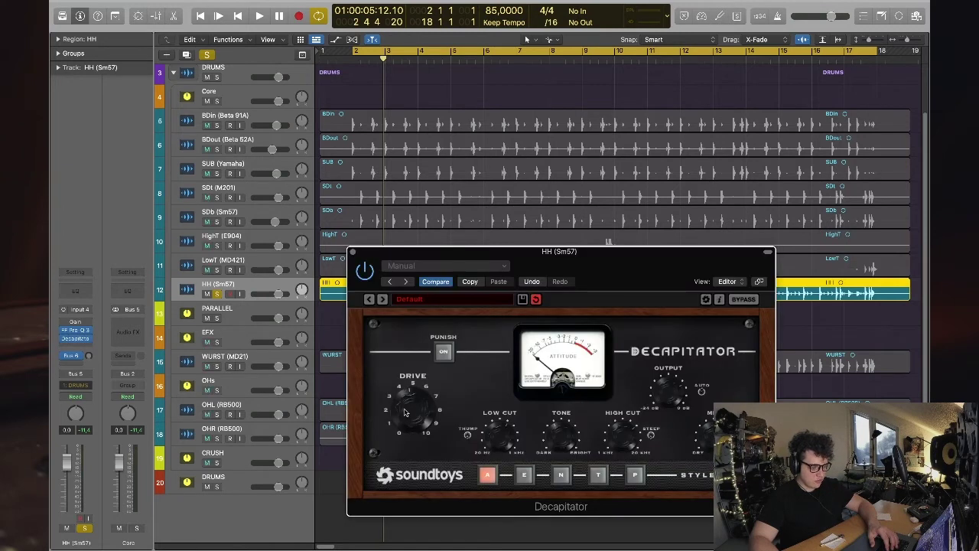
key("space")
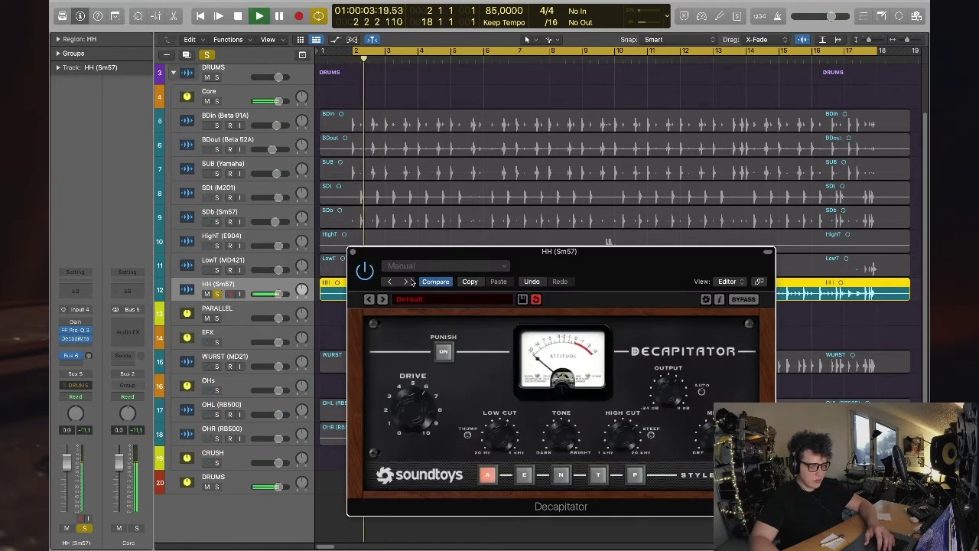
key("space")
left_click(353, 252)
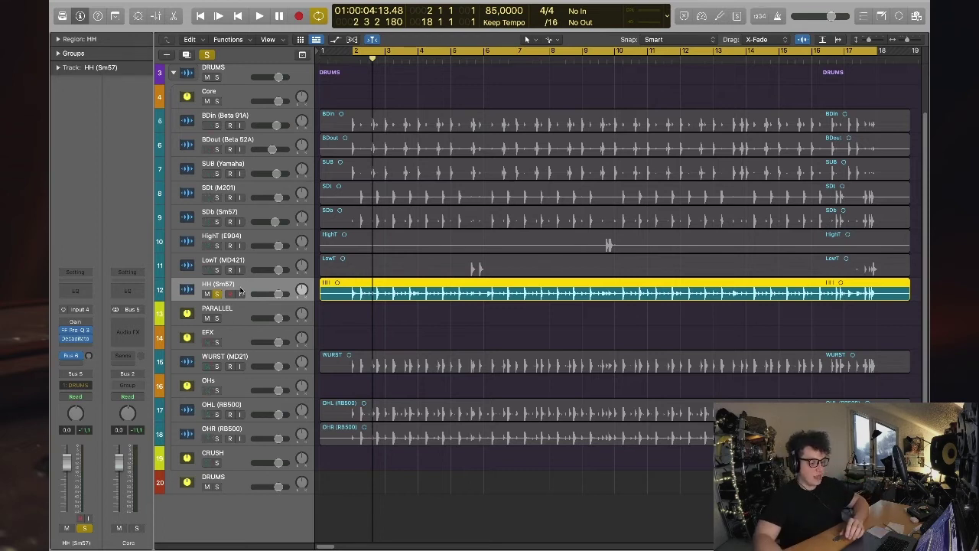
- Insert a mono CLA-76 compressor on the HH track after Decapitator and move its window lower over the arrangement
left_click(74, 346)
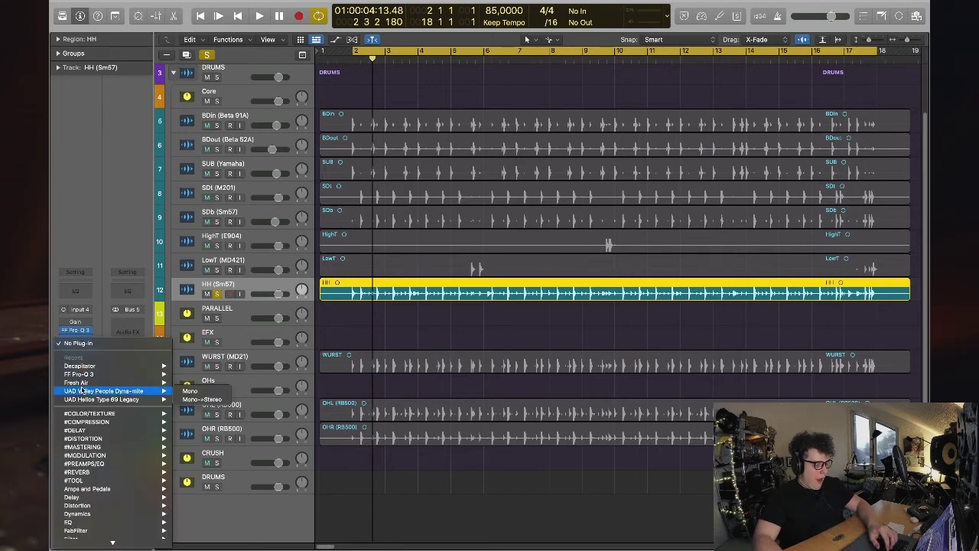
mouse_move(82, 370)
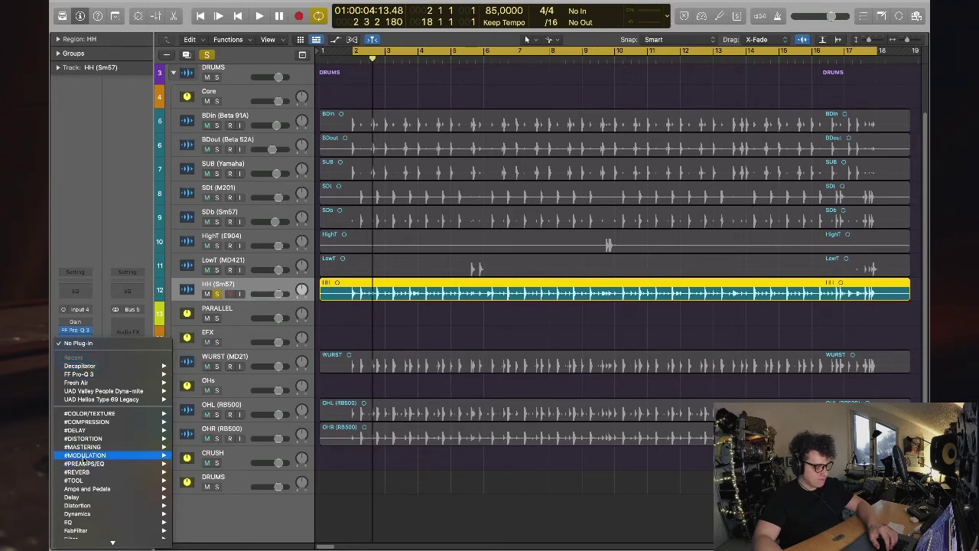
mouse_move(85, 423)
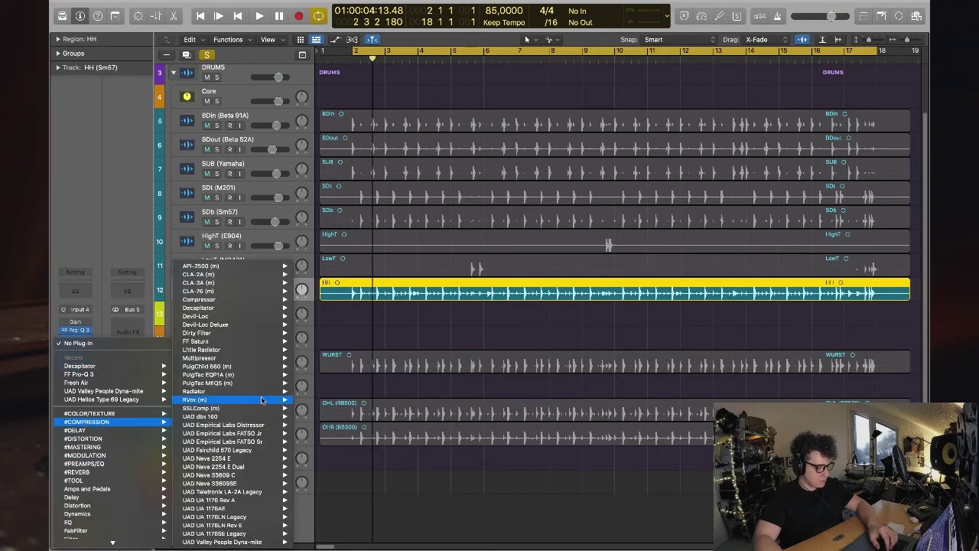
mouse_move(252, 420)
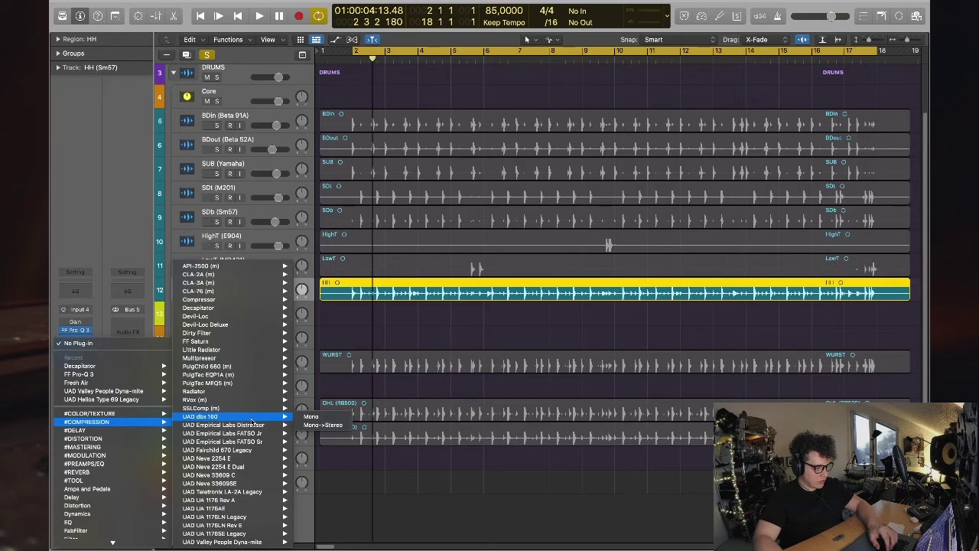
mouse_move(221, 291)
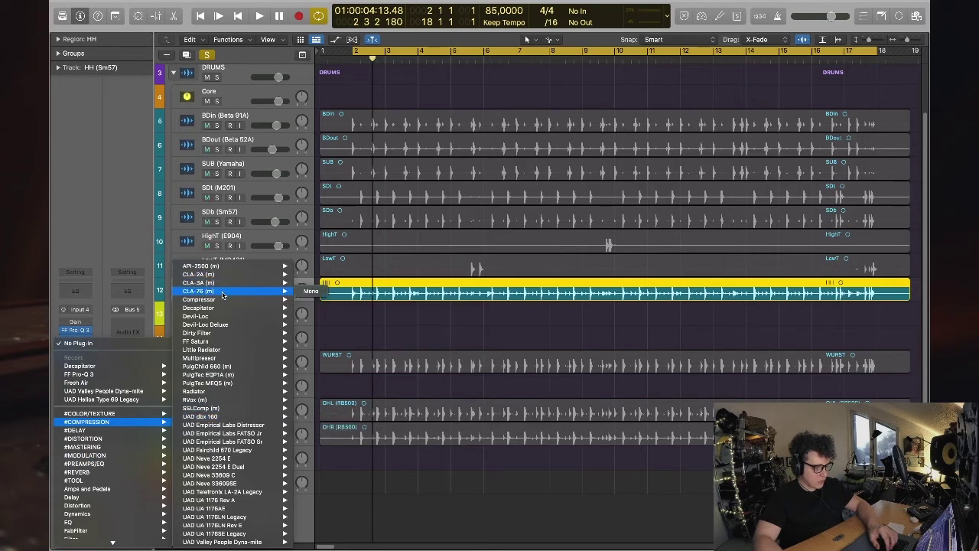
left_click(311, 291)
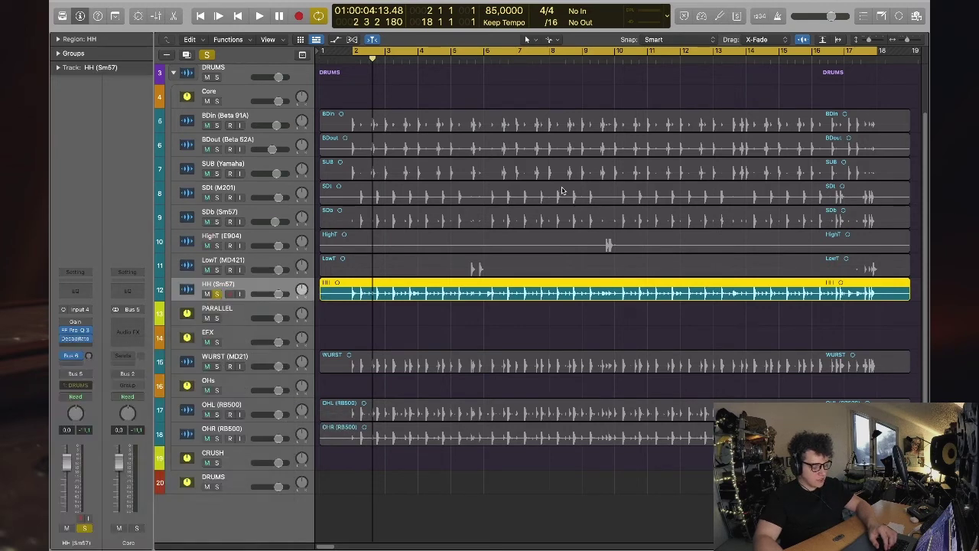
left_click_drag(598, 136, 609, 339)
- Adjust the CLA-76 attack and release while the hi-hat plays, and restart playback from the loop start
key("space")
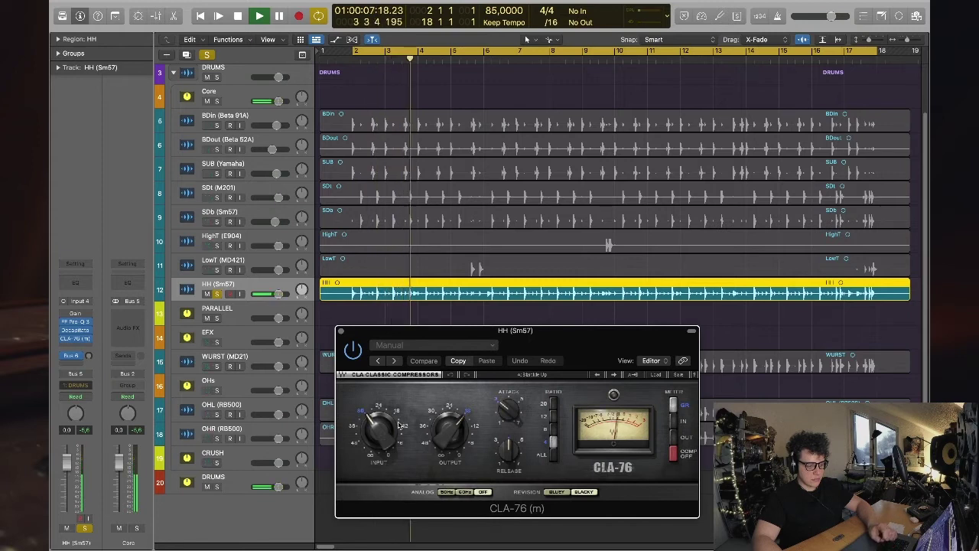
left_click_drag(511, 417, 511, 406)
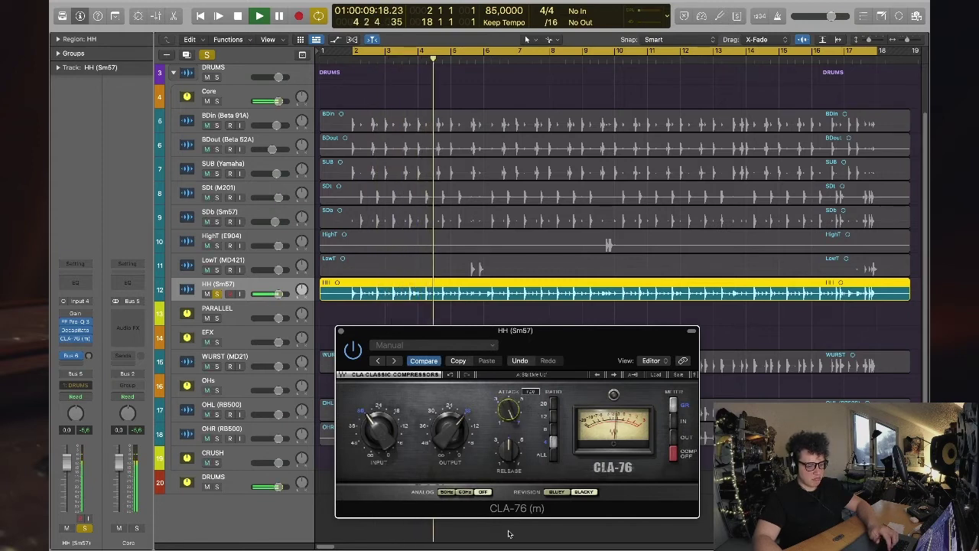
mouse_move(510, 413)
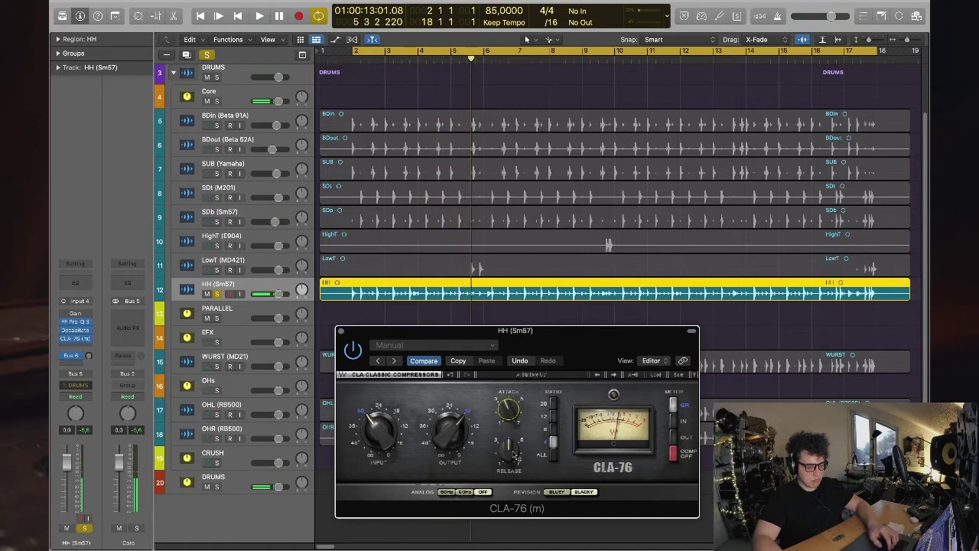
key("space")
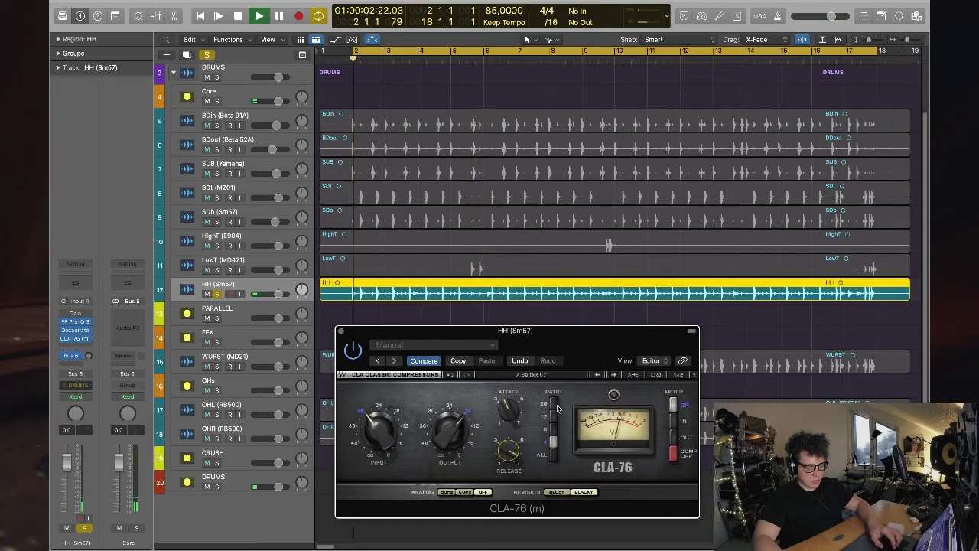
- Audition the CLA-76 ratios 20 and ALL on the playing hi-hat, return the ratio to 4, and stop playback
left_click(554, 404)
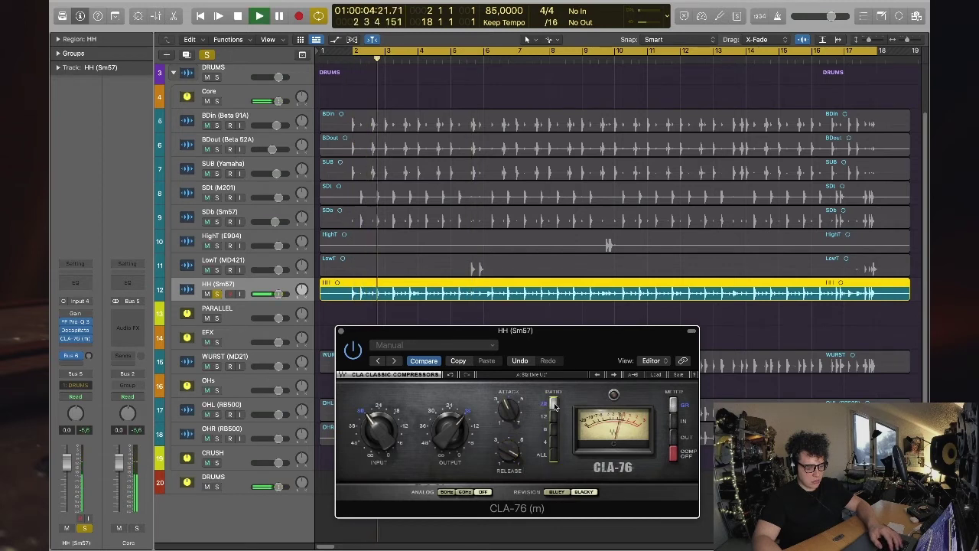
left_click(554, 455)
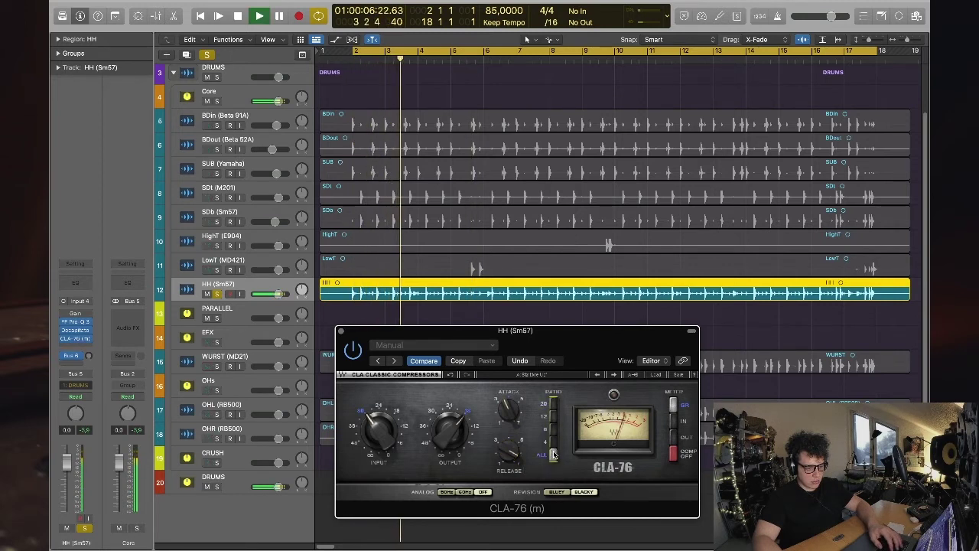
left_click(554, 445)
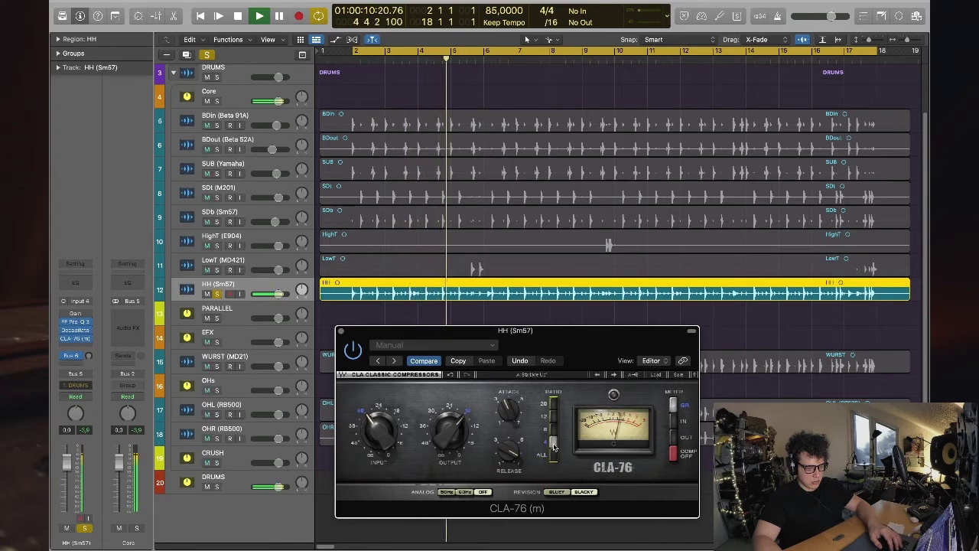
key("space")
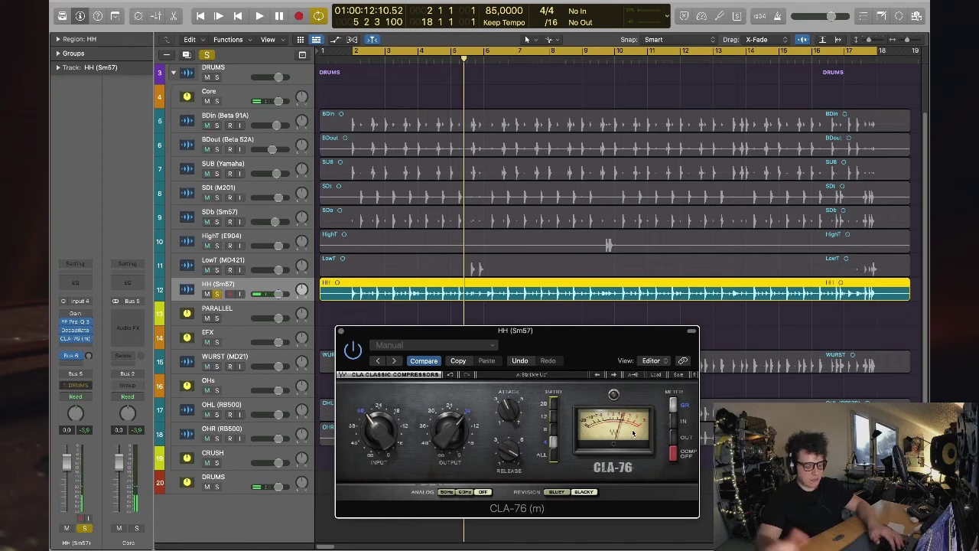
- Compare the hi-hat with the CLA-76 active and bypassed, close the compressor with it switched on, and deselect the HH region
left_click_drag(537, 353, 557, 358)
key("space")
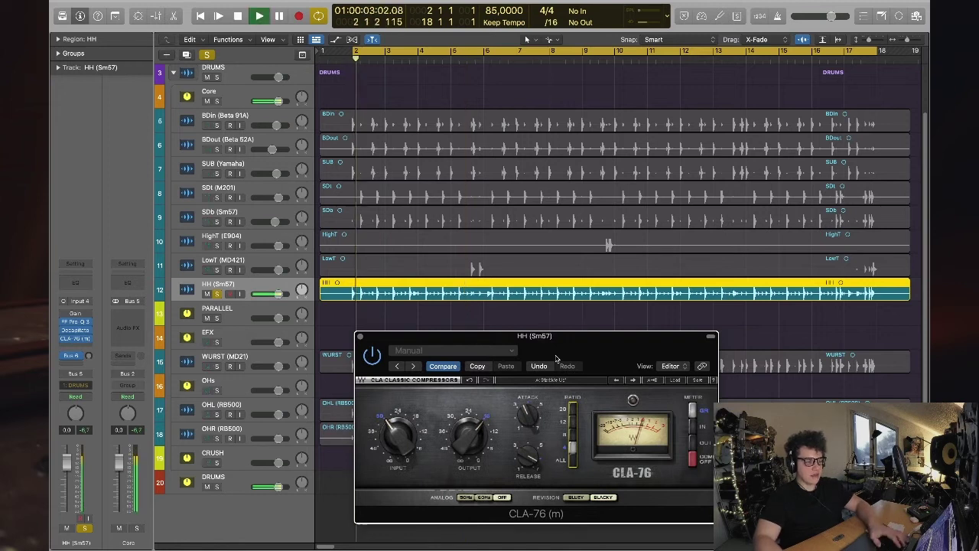
key("space")
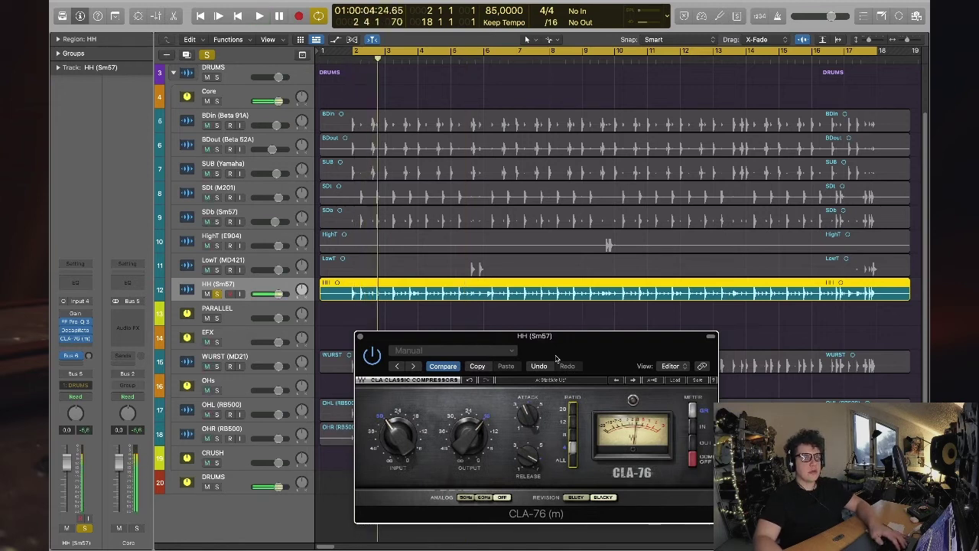
key("space")
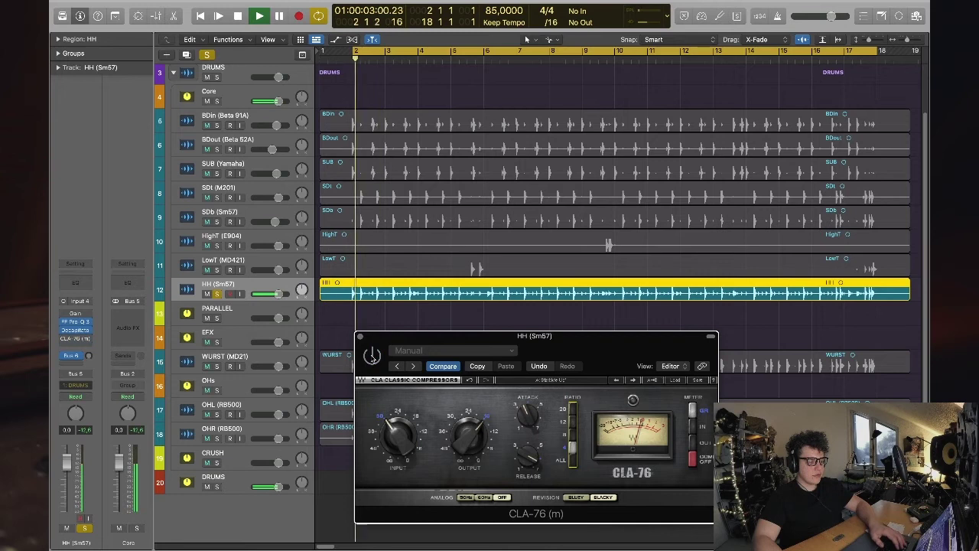
key("space")
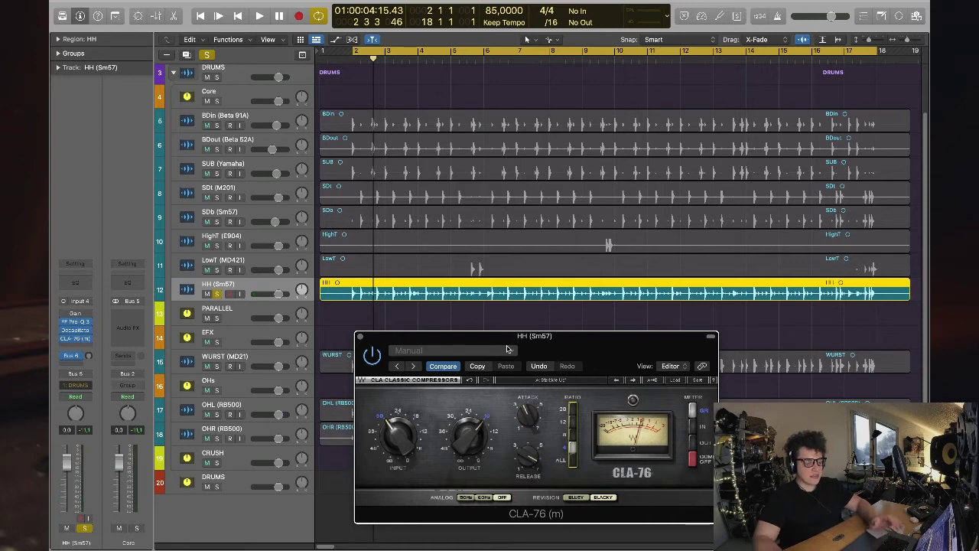
key("space")
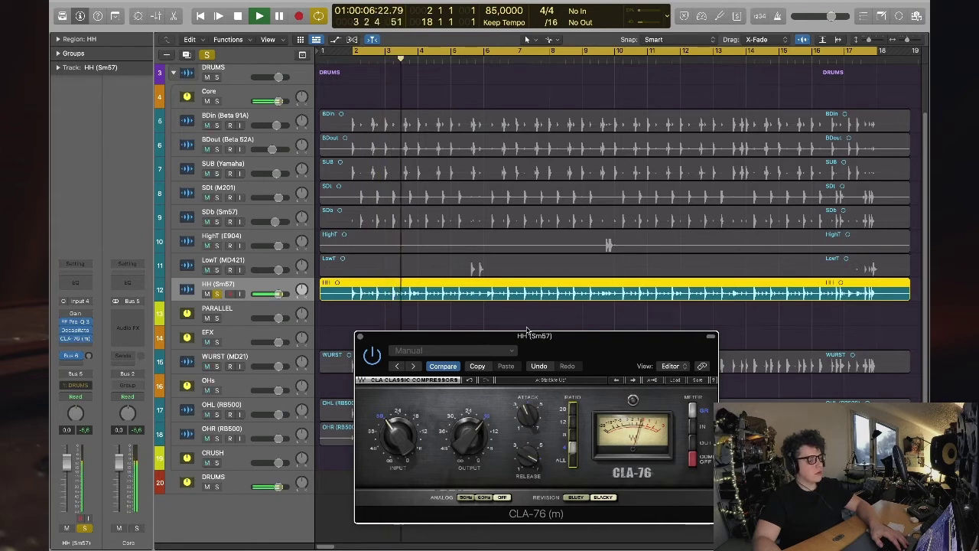
key("space")
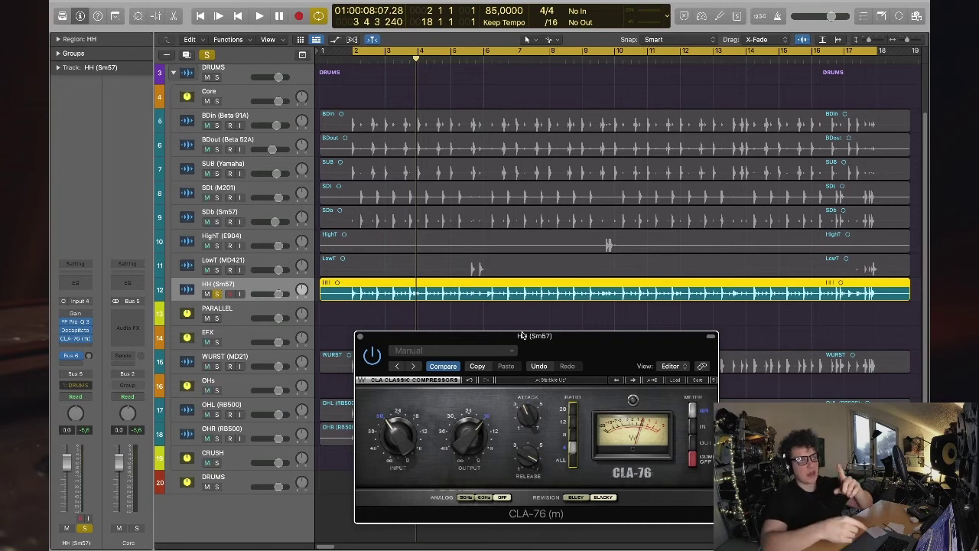
left_click_drag(377, 339, 394, 332)
left_click(377, 329)
left_click(358, 322)
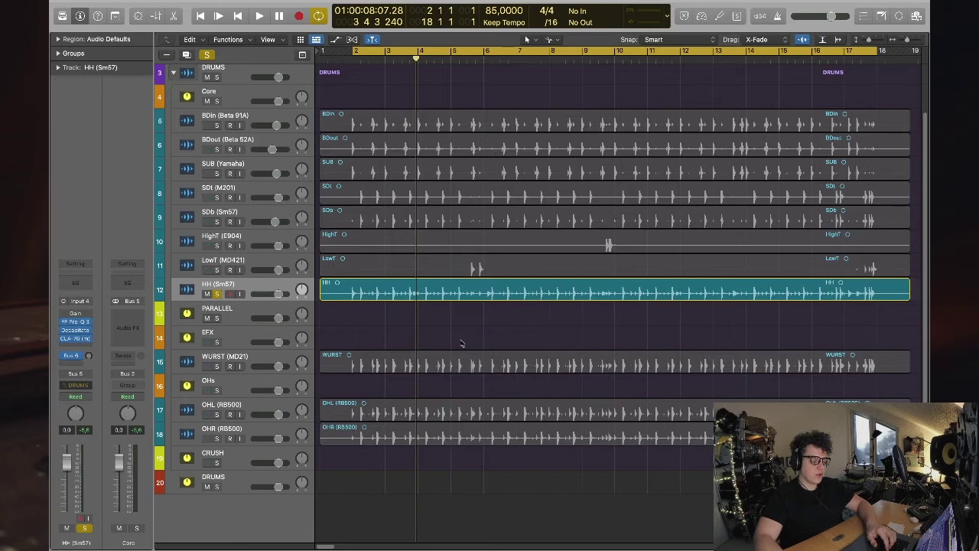
- Insert a mono soothe2 on the HH track after the CLA-76
scroll(454, 327, "down", 1)
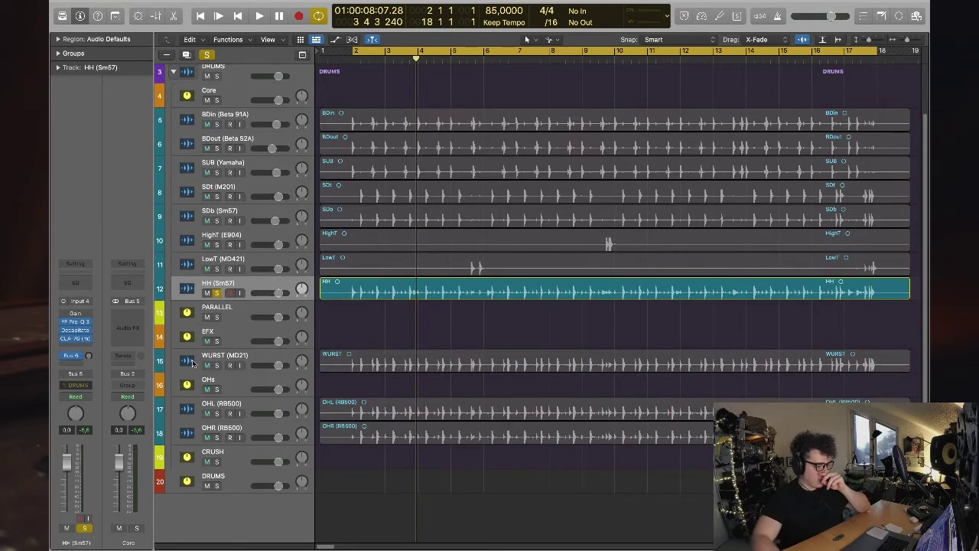
left_click(80, 357)
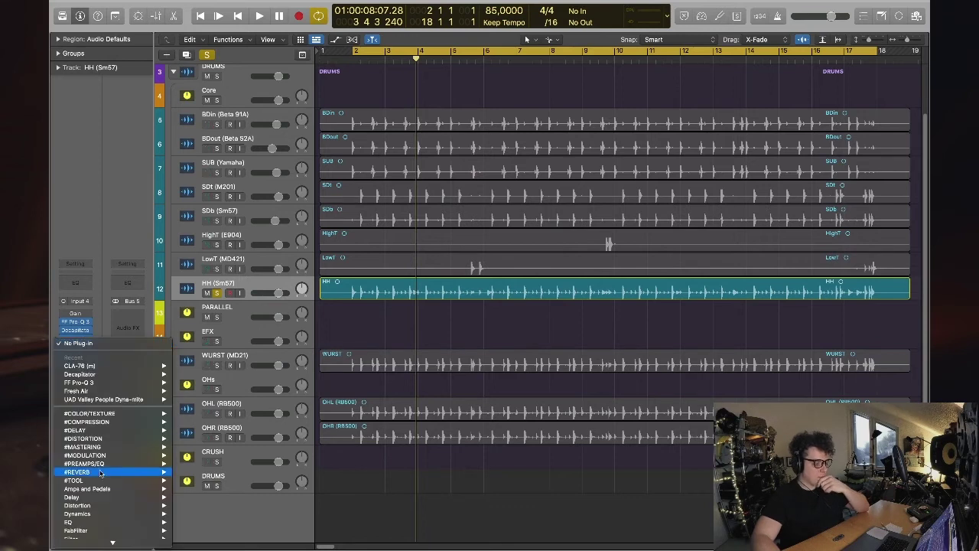
mouse_move(99, 473)
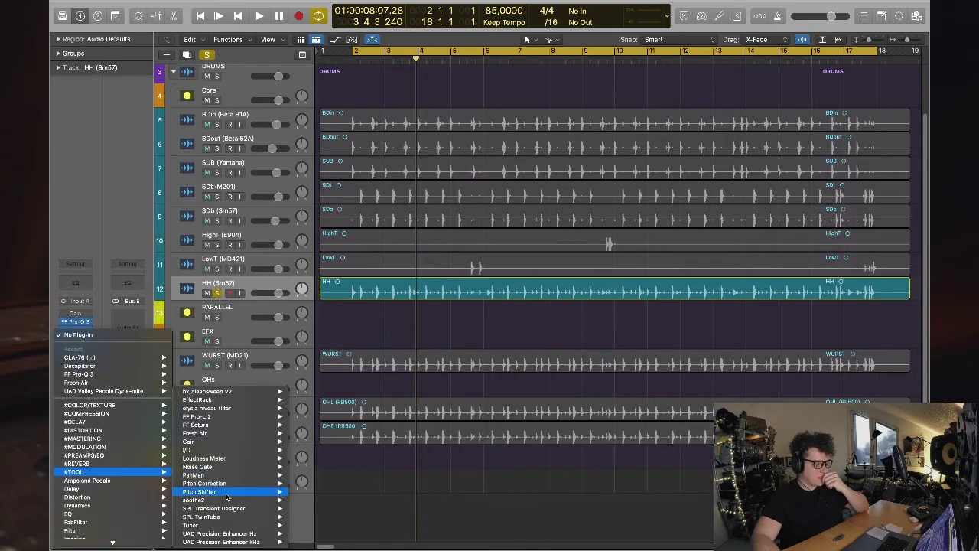
mouse_move(251, 503)
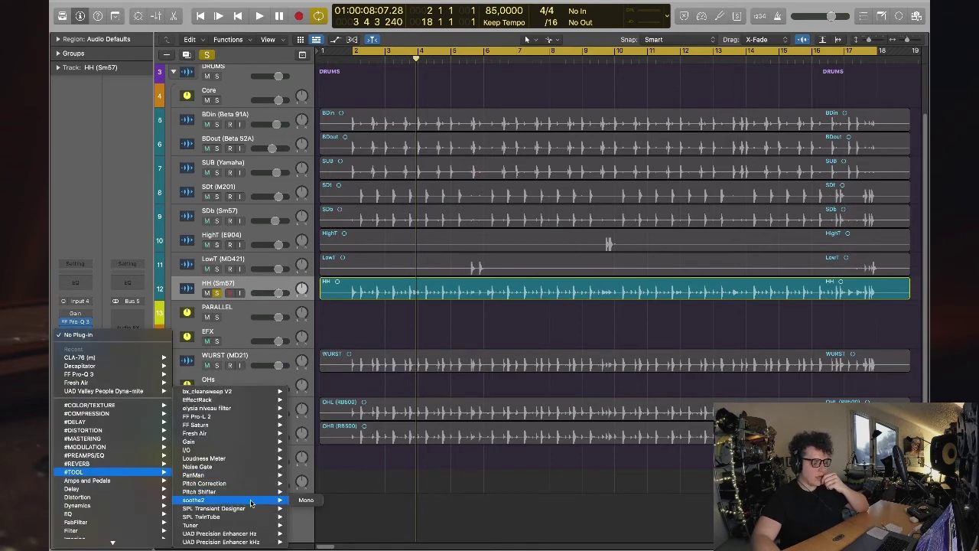
left_click(304, 502)
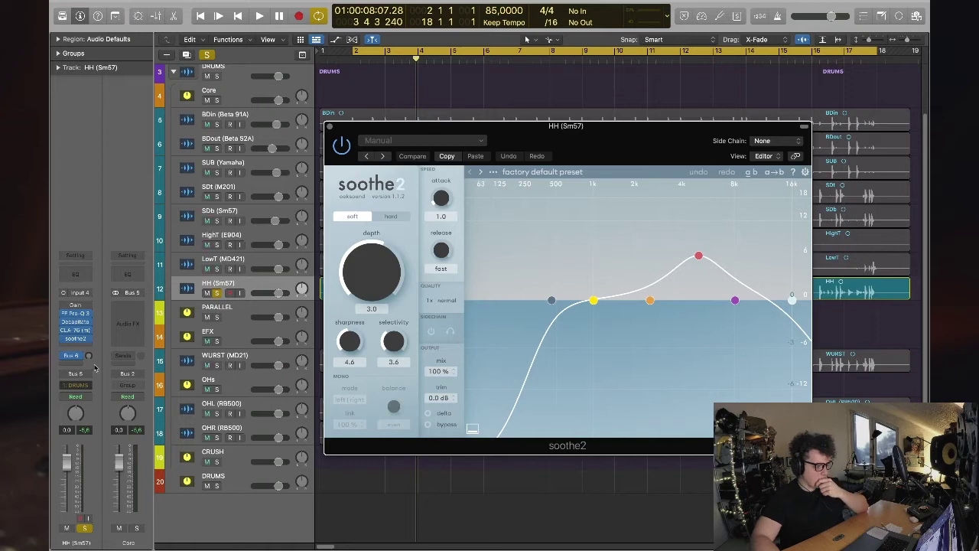
left_click(89, 340)
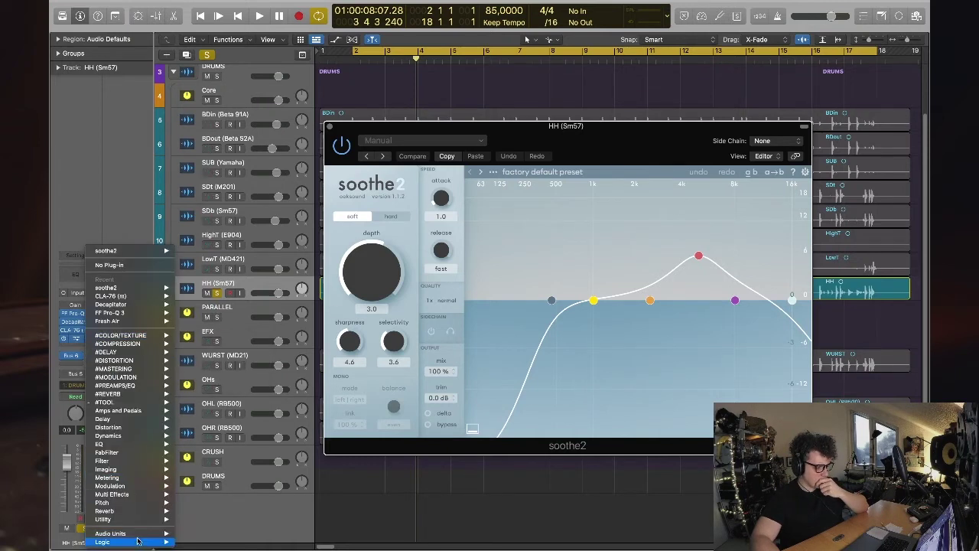
mouse_move(134, 533)
mouse_move(219, 478)
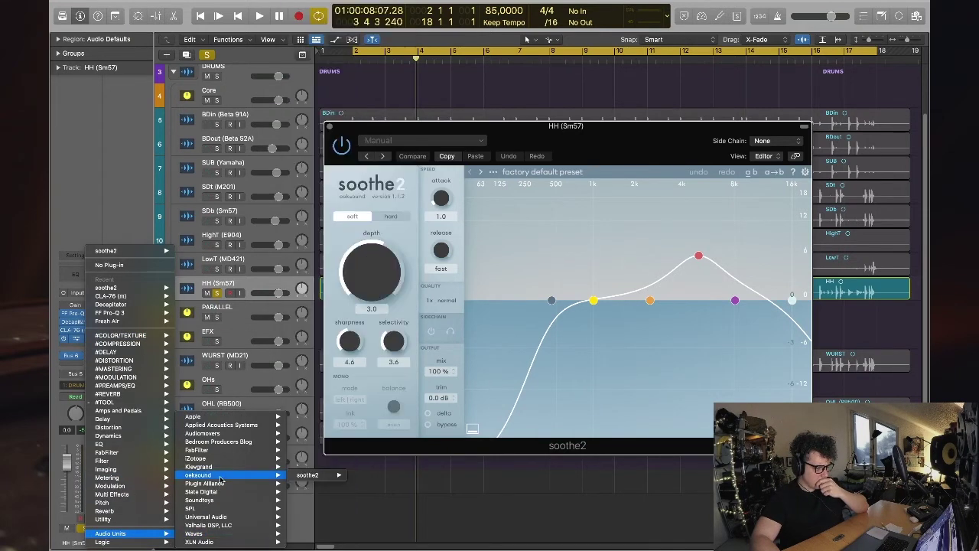
left_click(481, 513)
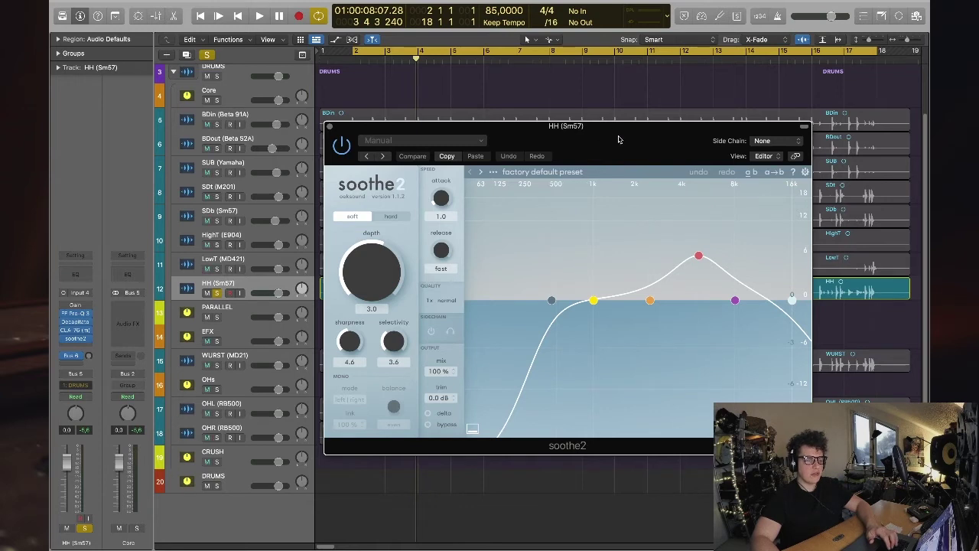
- Set soothe2 band 2 to about 2.1 kHz and 2.7 dB, band 4 to 8.9 kHz and 3.3 dB, and band 3 to 4.2 kHz and 6.6 dB
left_click_drag(605, 140, 570, 197)
left_click_drag(648, 310, 645, 302)
left_click_drag(595, 357, 590, 336)
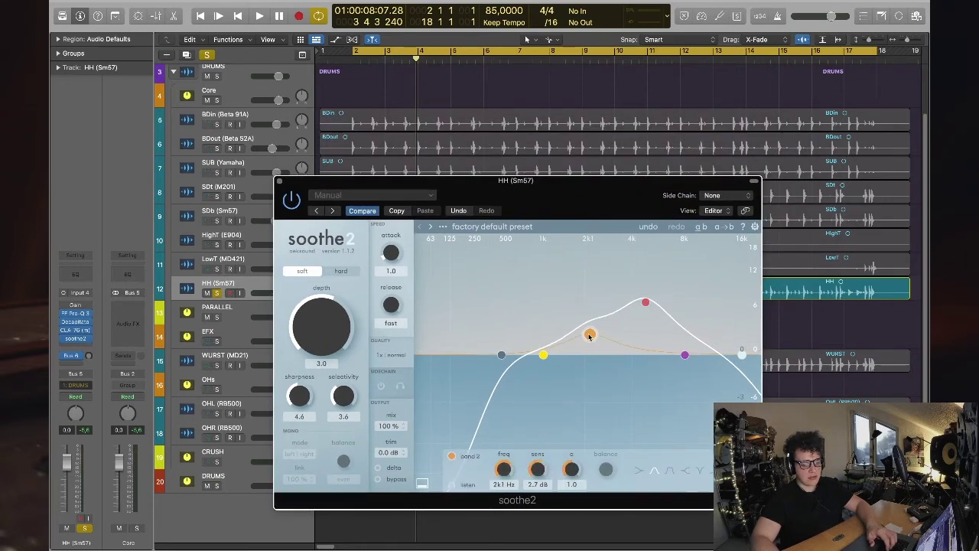
left_click_drag(684, 356, 694, 331)
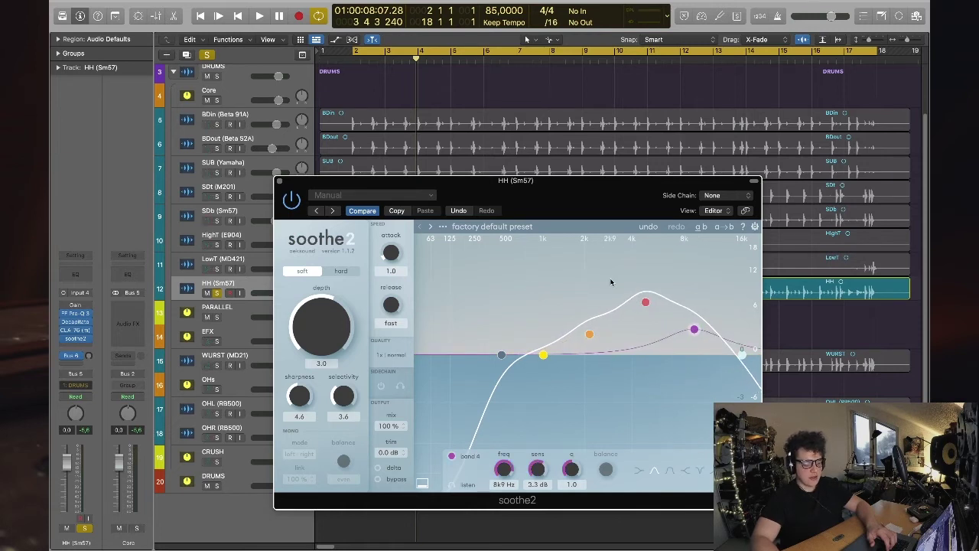
mouse_move(647, 303)
left_mouse_down()
mouse_move(658, 275)
mouse_move(637, 303)
left_mouse_up()
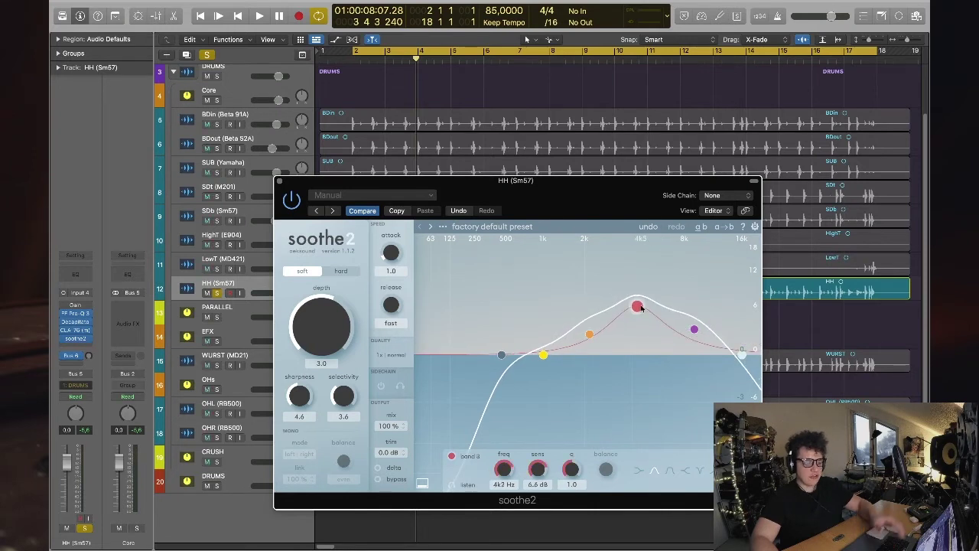
- Move the soothe2 window clear of the track list, compare the playing hi-hat with soothe2 bypassed and active, and stop playback
left_click_drag(578, 182, 623, 207)
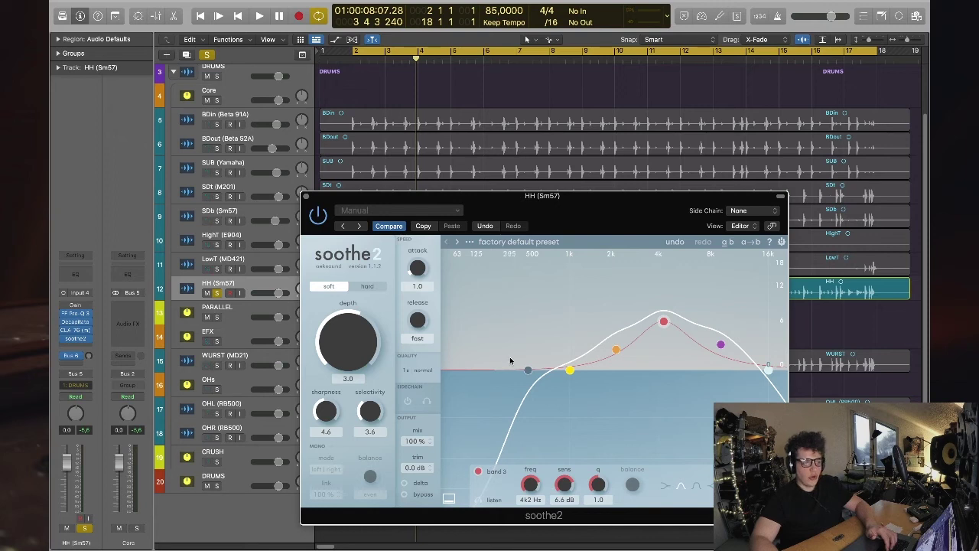
left_click_drag(489, 197, 533, 193)
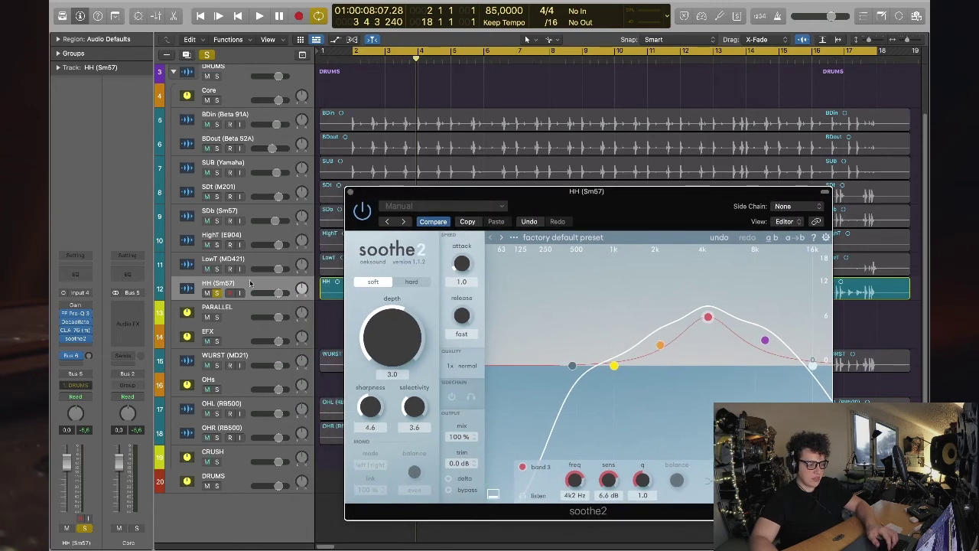
key("space")
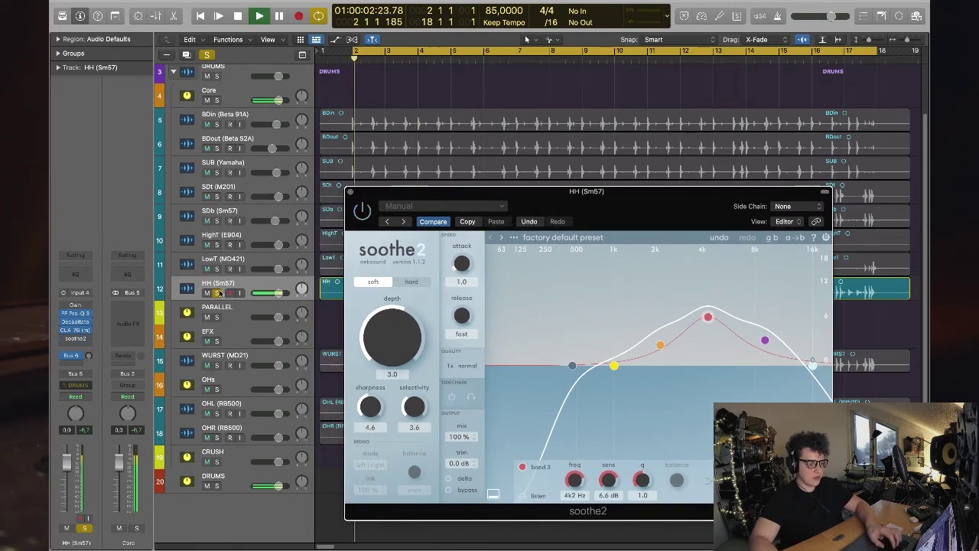
left_click(216, 293)
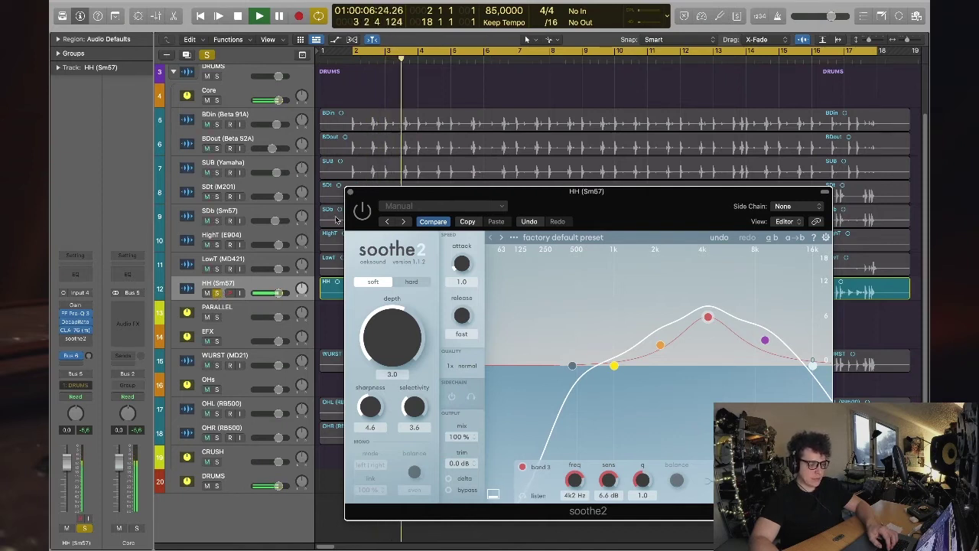
left_click(362, 211)
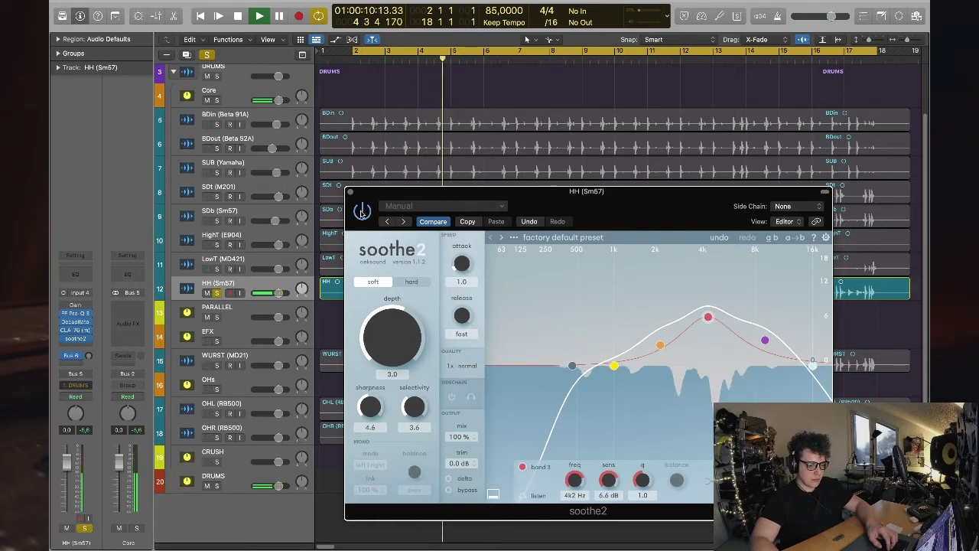
key("space")
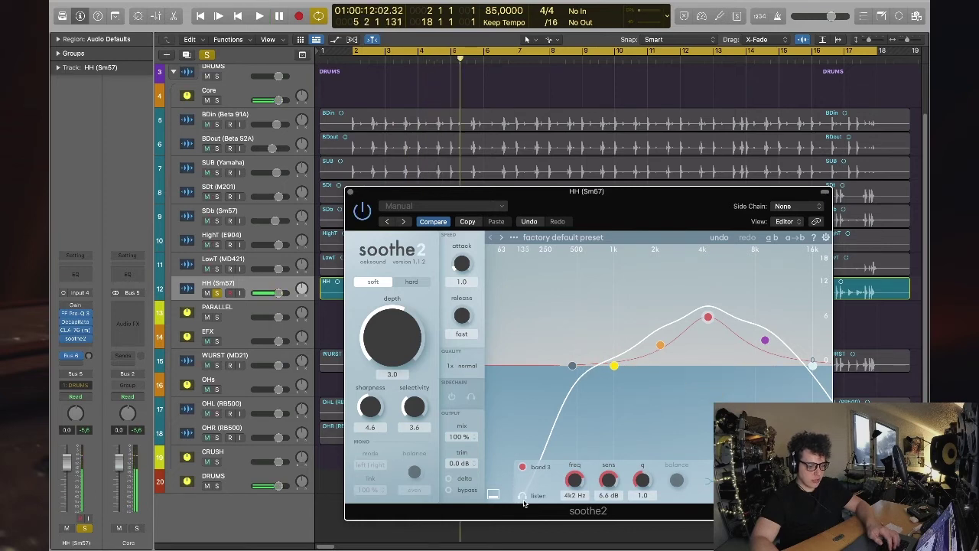
- Audition what soothe2 removes in band 3 with the band's listen function while the hi-hat plays, and switch listening off
left_click(523, 496)
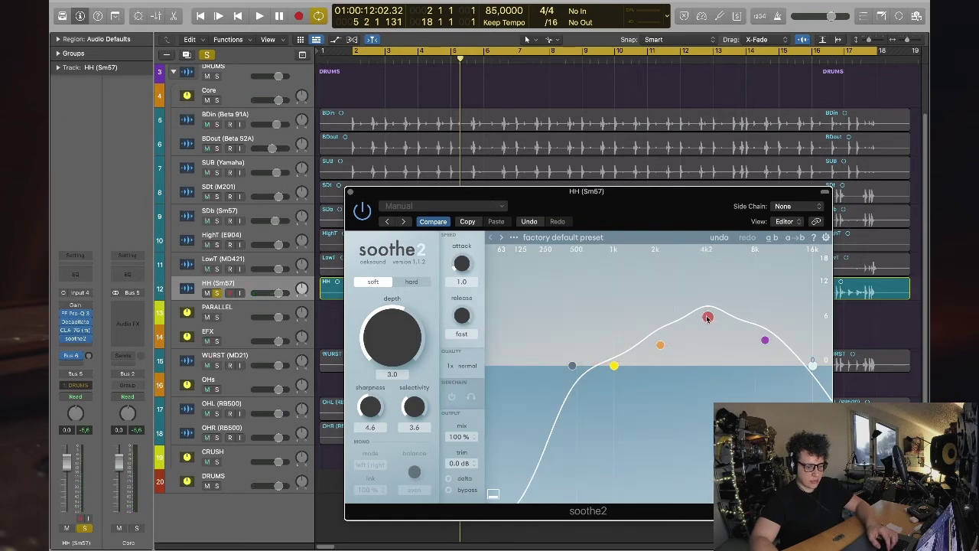
key("space")
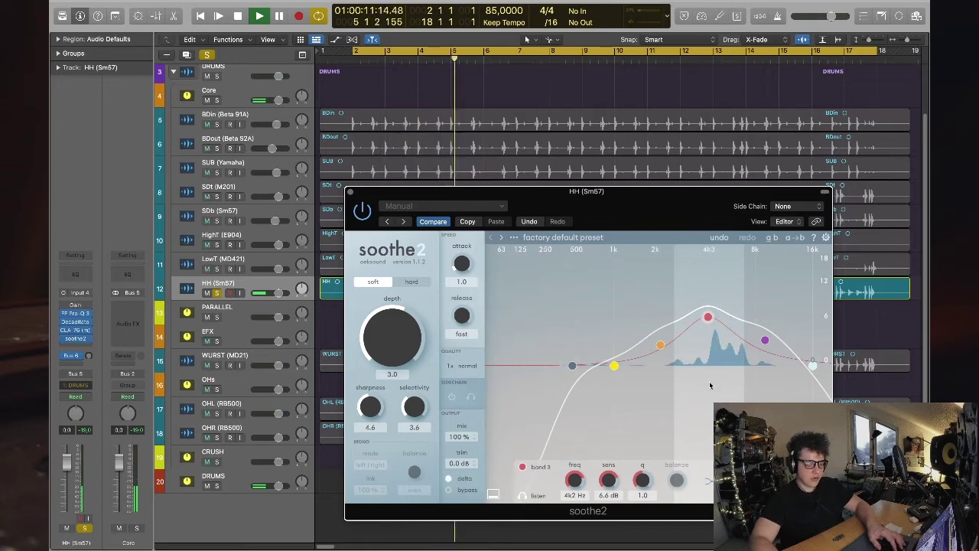
left_click(522, 496)
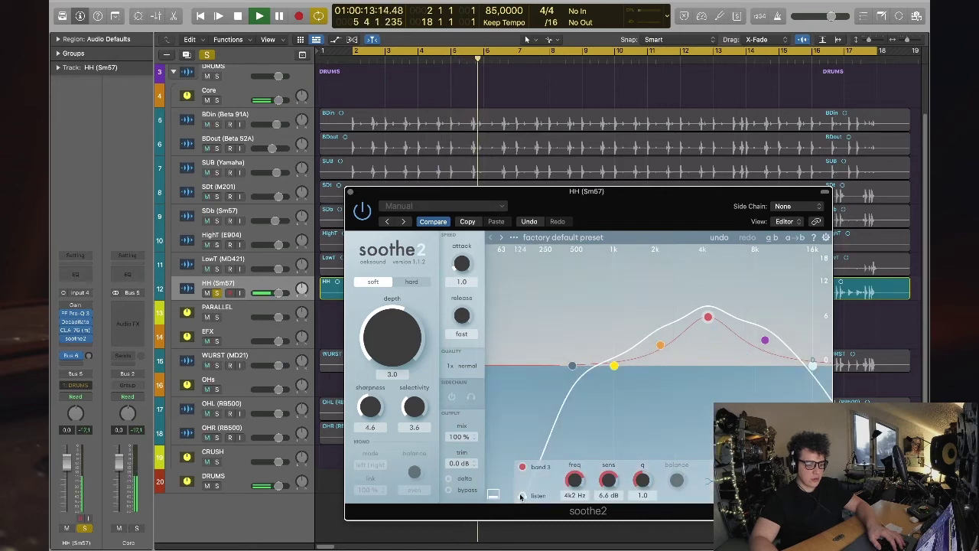
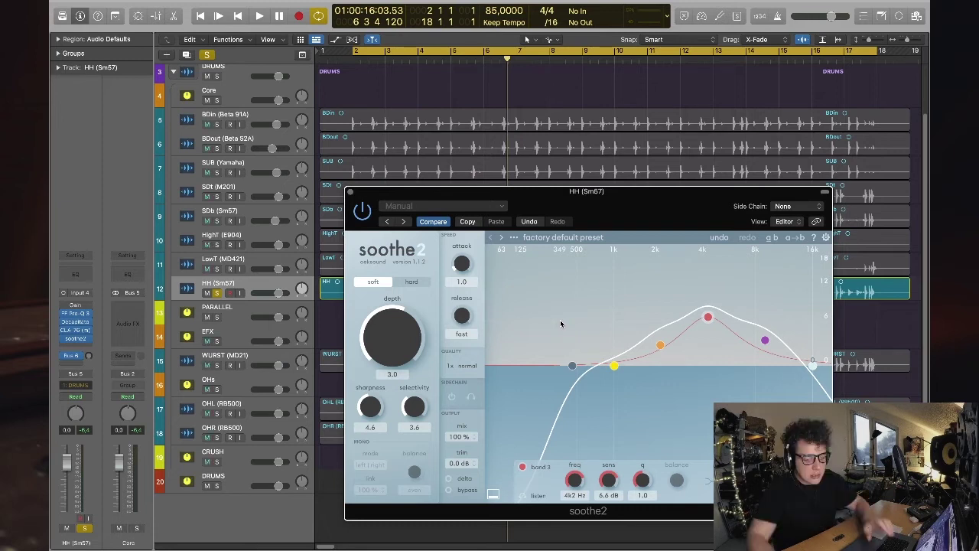
- Audition the hi-hat with the soothe2 depth exaggerated to 18.0, comparing the plug-in active and bypassed
key("space")
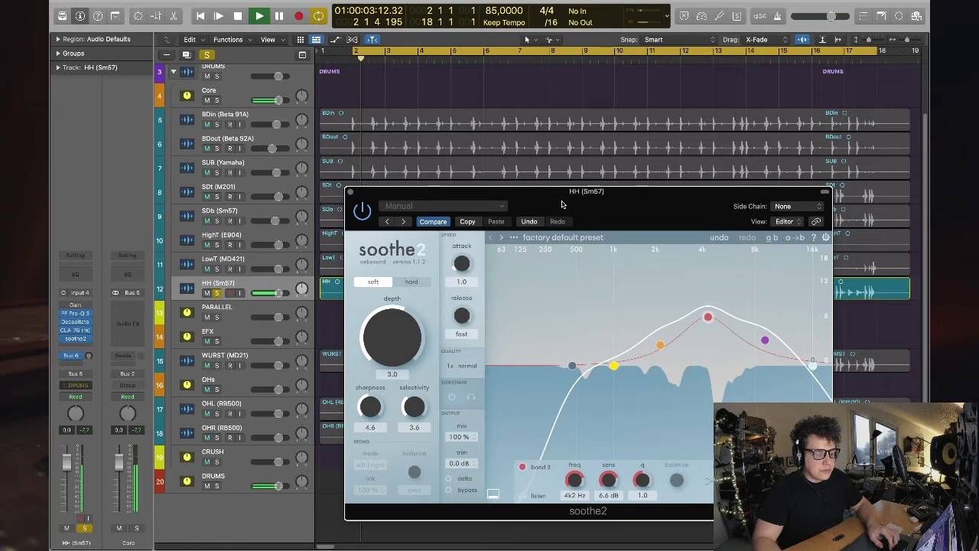
key("space")
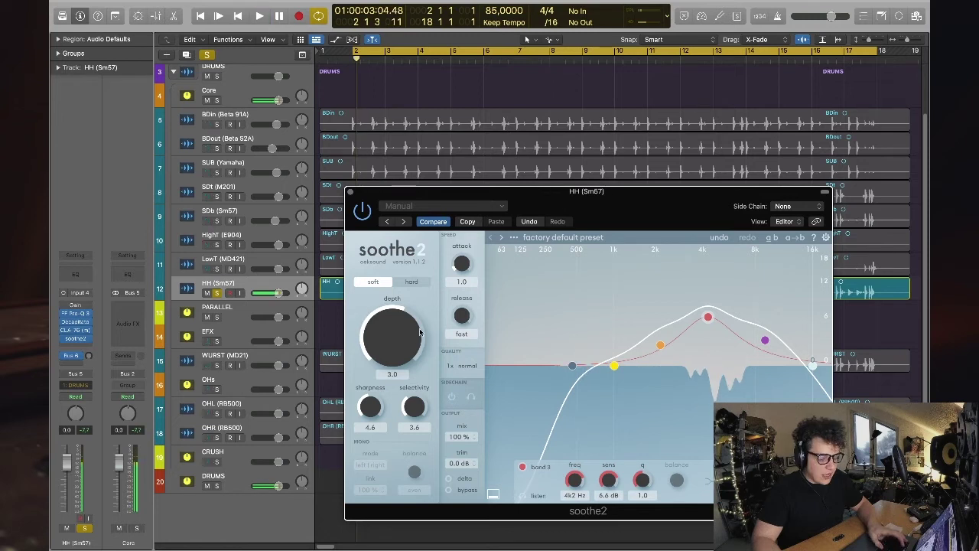
left_click_drag(385, 323, 397, 297)
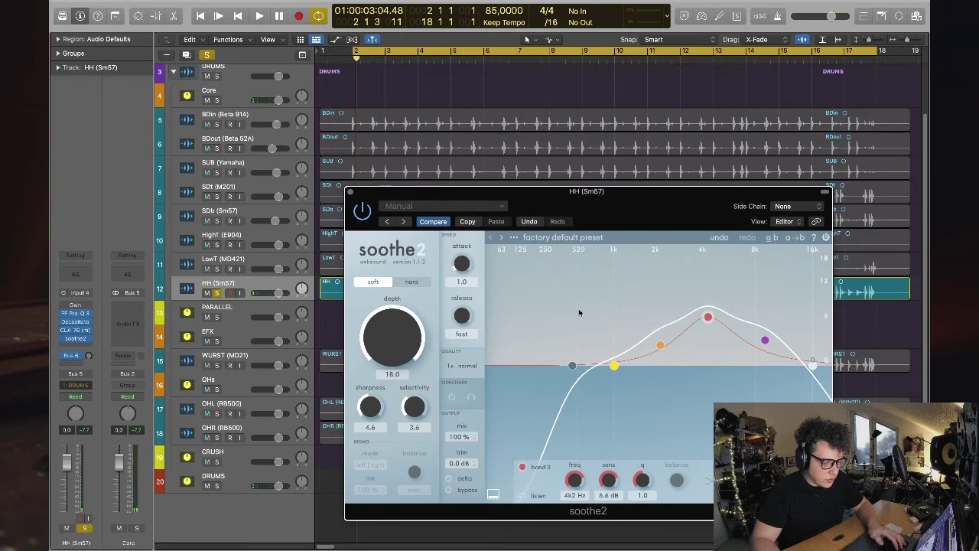
key("space")
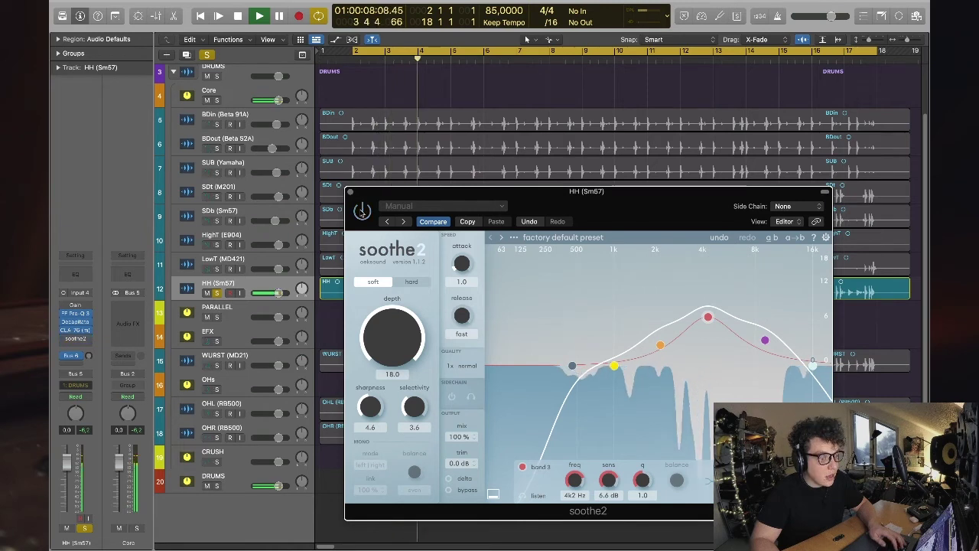
left_click(362, 211)
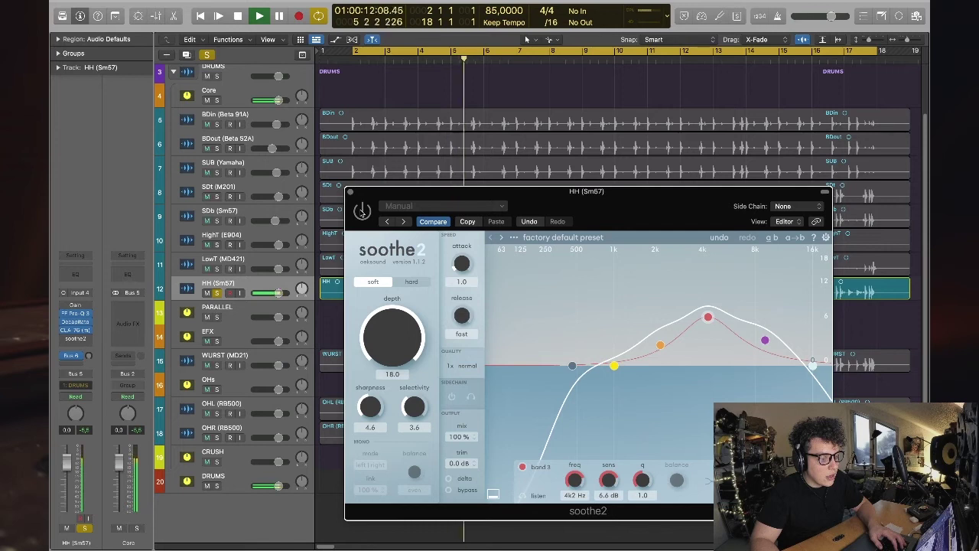
key("space")
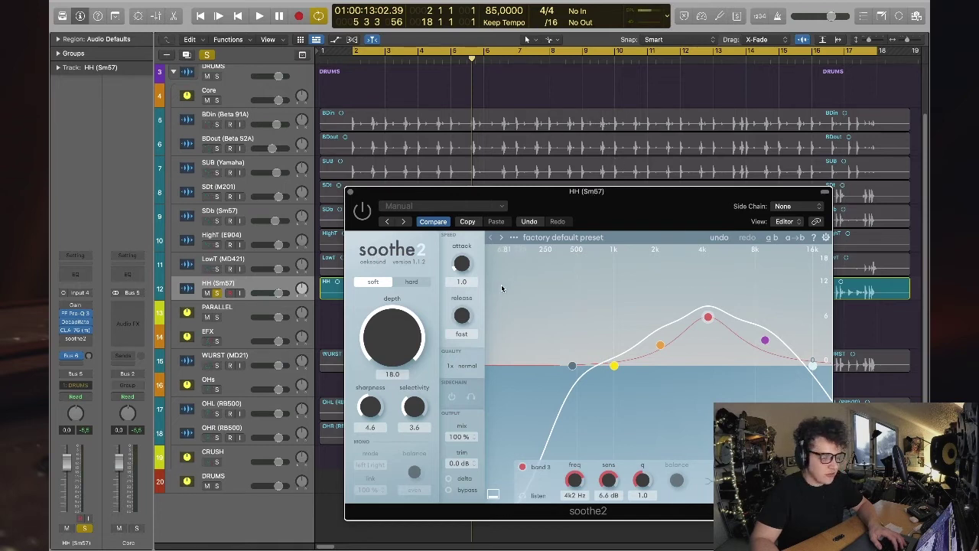
- Try soothe2's hard mode on the playing hi-hat, return to soft mode, and set the depth to 4.6
left_click_drag(393, 342, 410, 379)
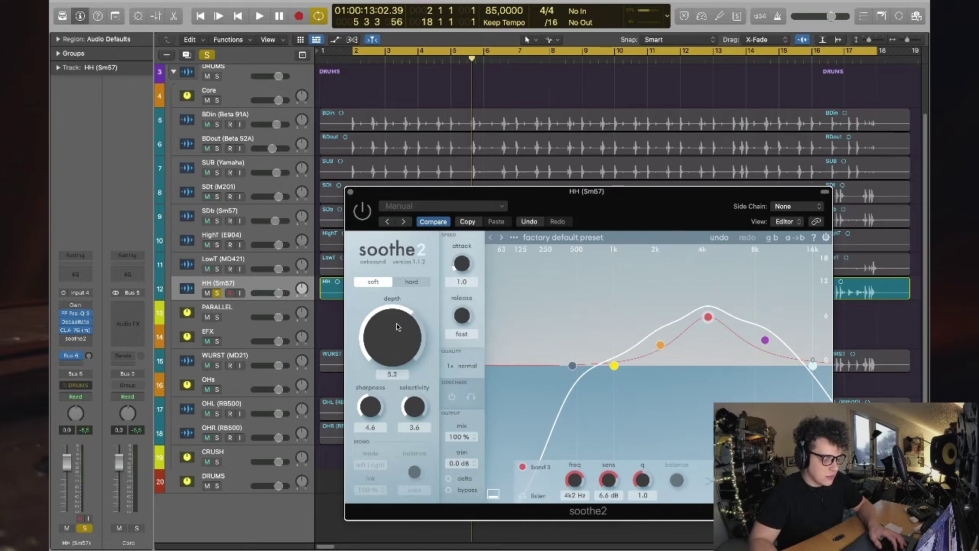
left_click(385, 283)
key("space")
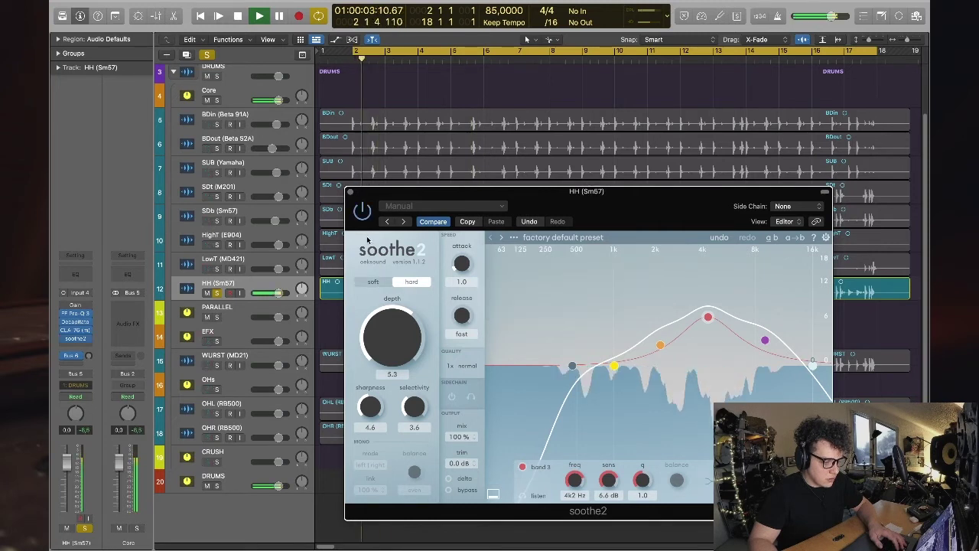
key("space")
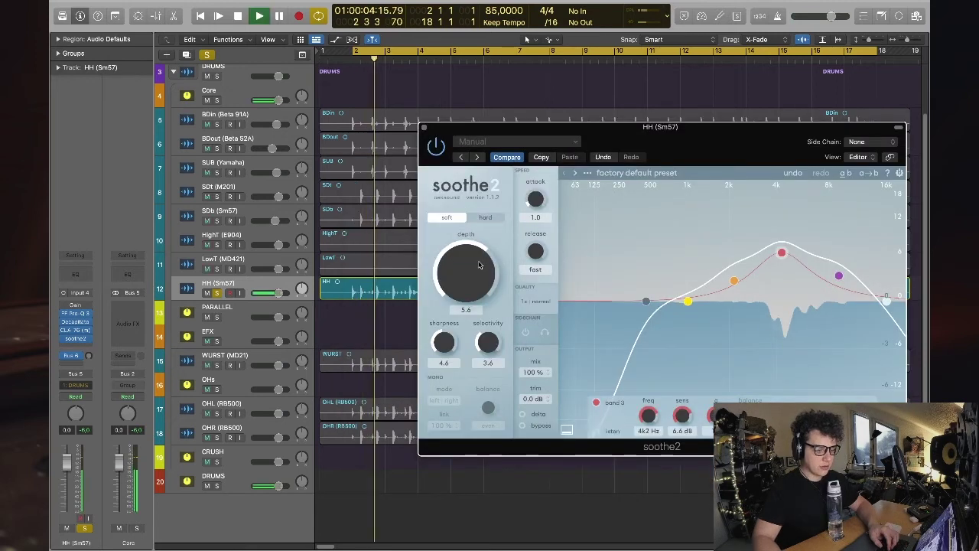
left_click_drag(479, 257, 477, 274)
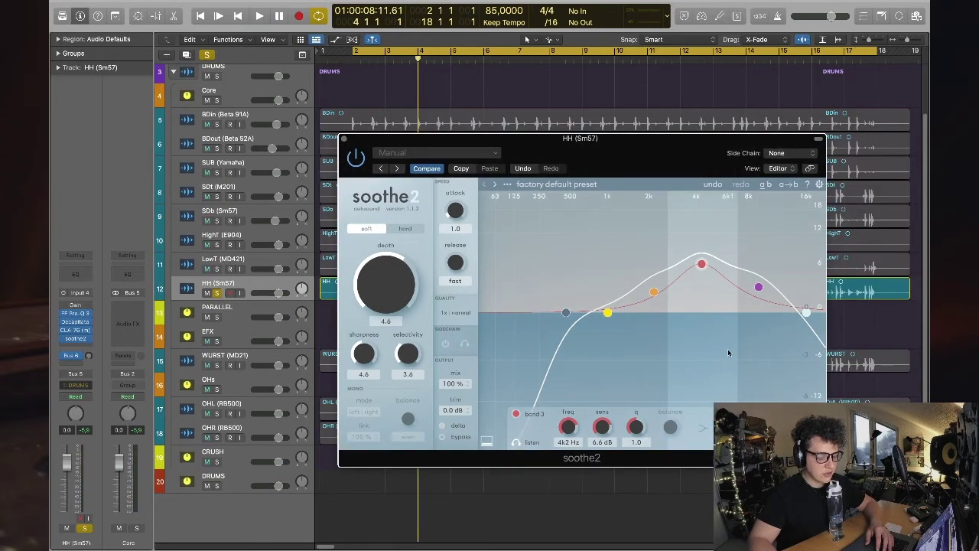
- With band listening on during playback, set band 3's sensitivity to 7.1 dB, band 2's to 2.4 dB, and band 4 to 10.1 kHz and 4.9 dB
key("space")
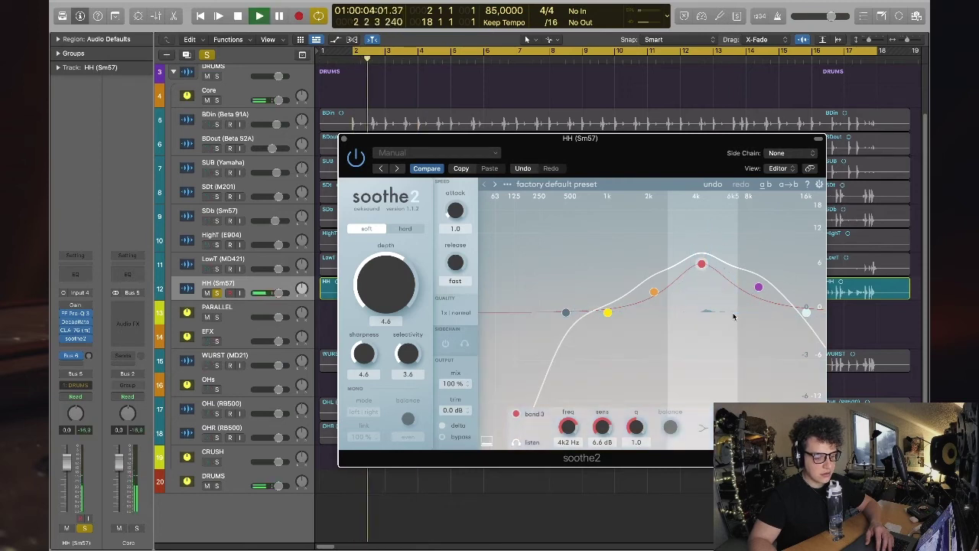
left_click_drag(701, 264, 701, 261)
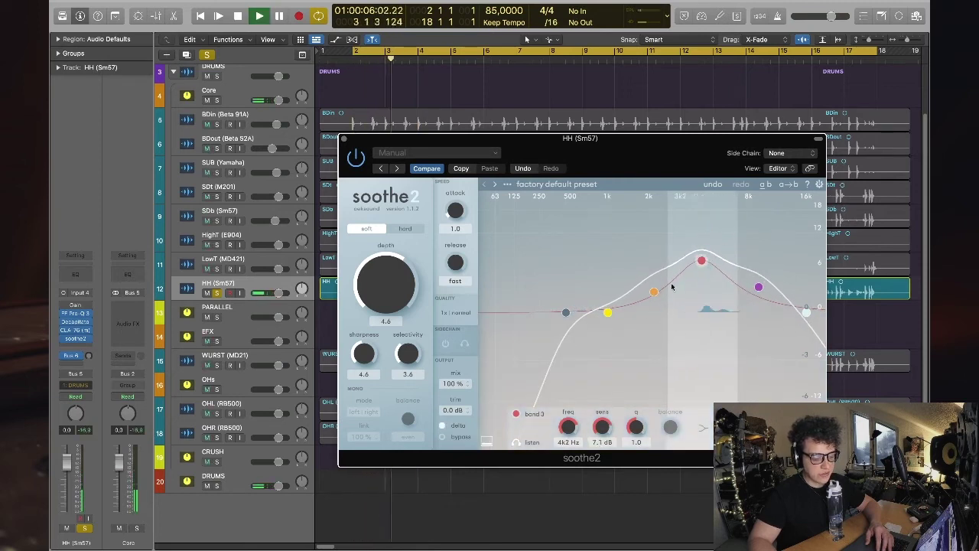
mouse_move(654, 292)
left_mouse_down()
mouse_move(645, 260)
mouse_move(655, 297)
left_mouse_up()
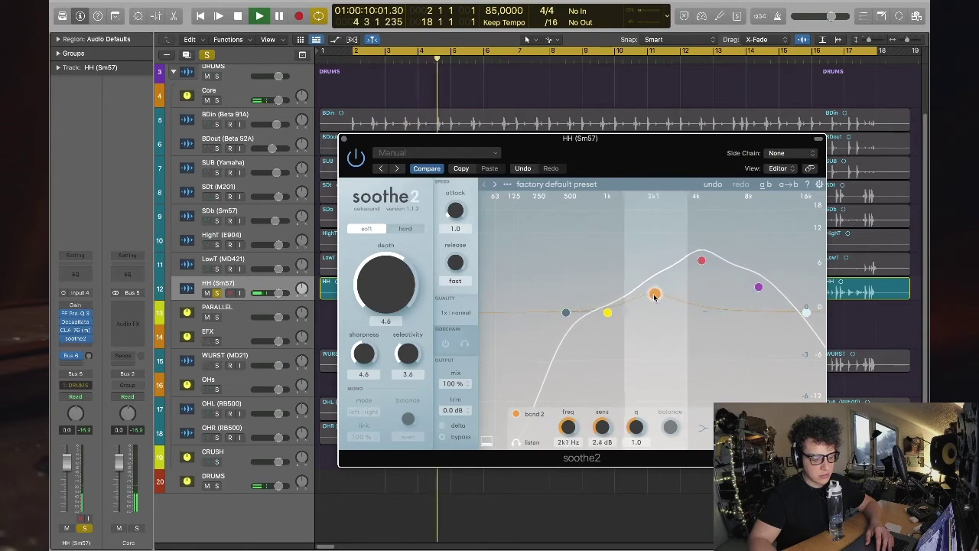
left_click_drag(759, 287, 767, 278)
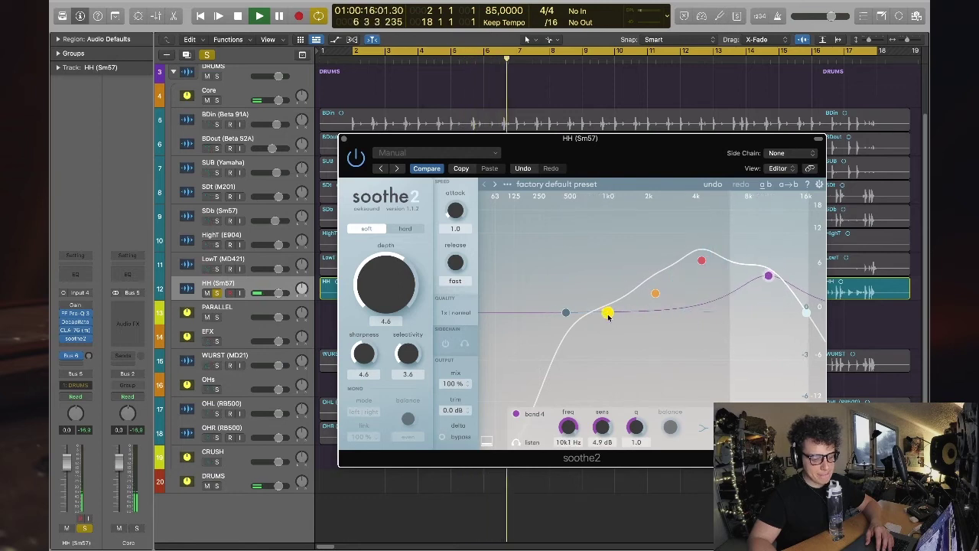
- Close soothe2, take the hi-hat out of solo and audition it within the full drum kit
key("space")
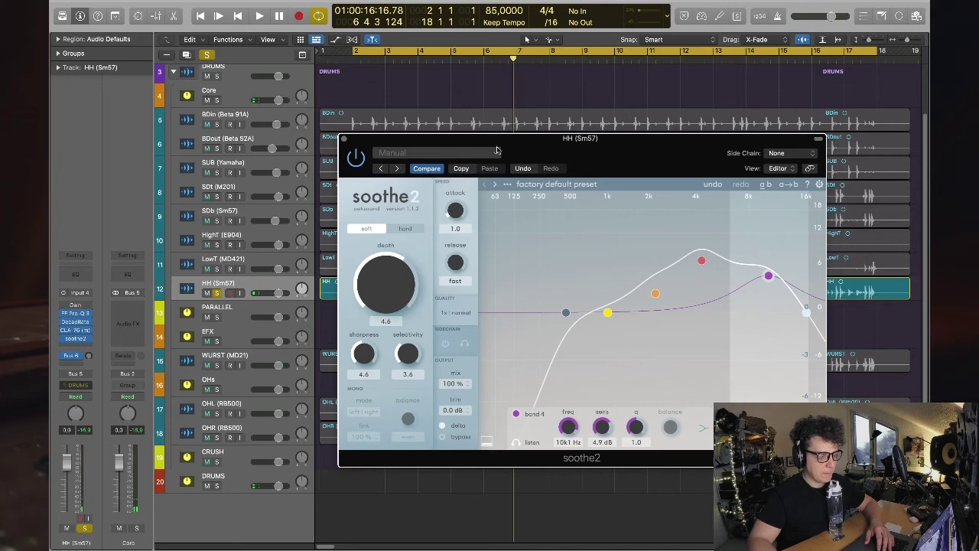
left_click(342, 139)
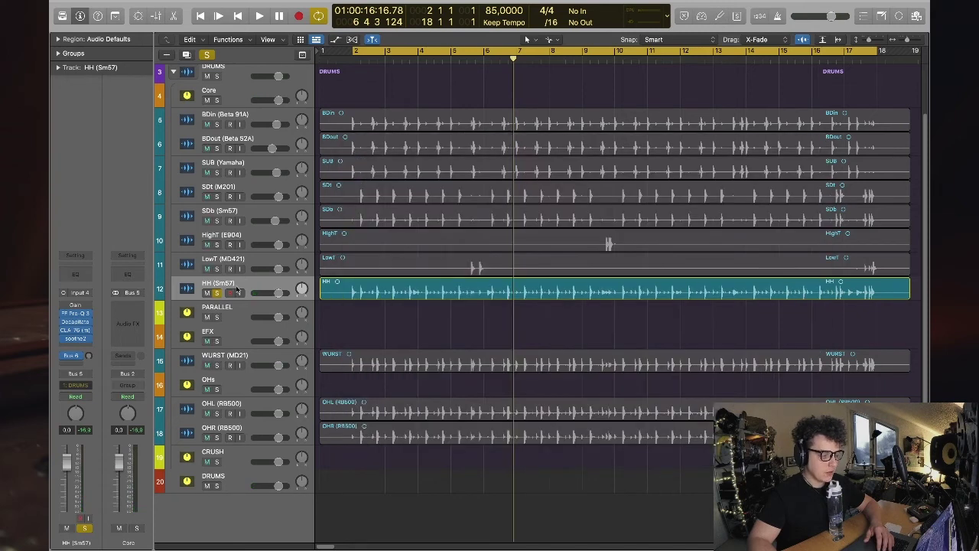
left_click(239, 285)
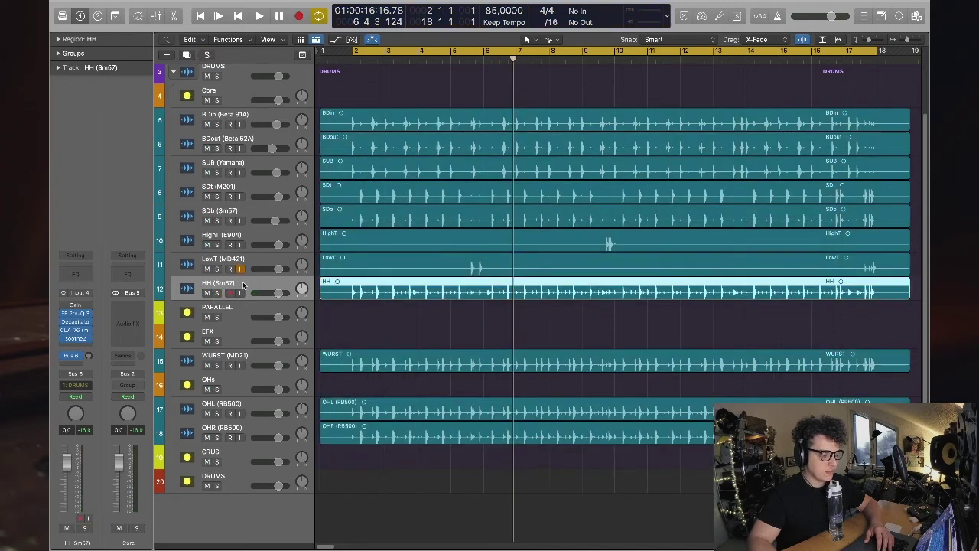
key("space")
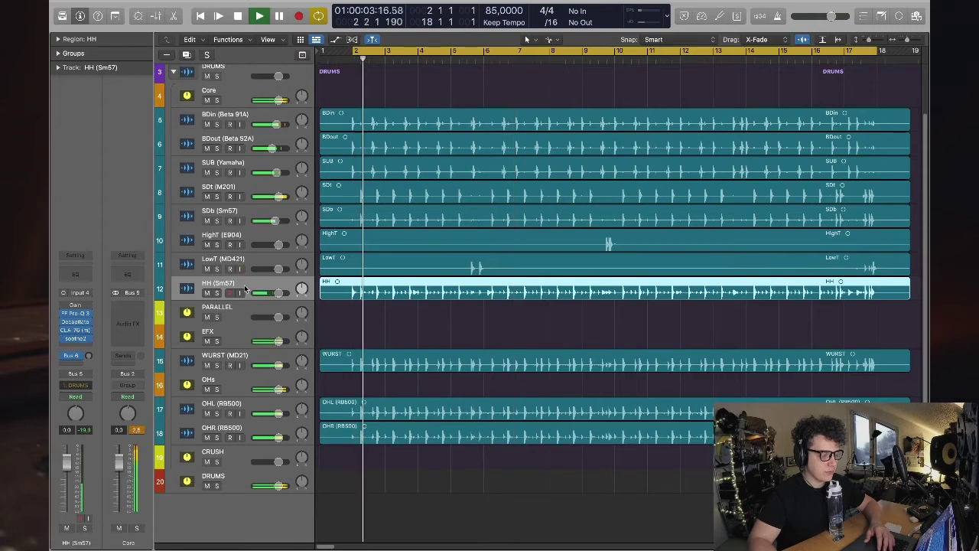
- Solo the hi-hat again and lower its track volume to -3.0 dB during playback
key("s")
key("space")
left_click(76, 339)
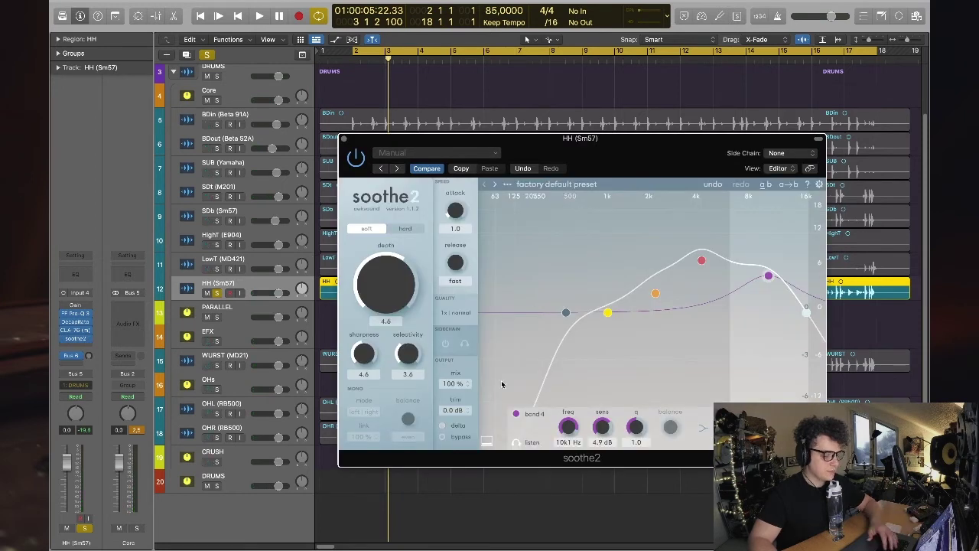
left_click(344, 138)
key("space")
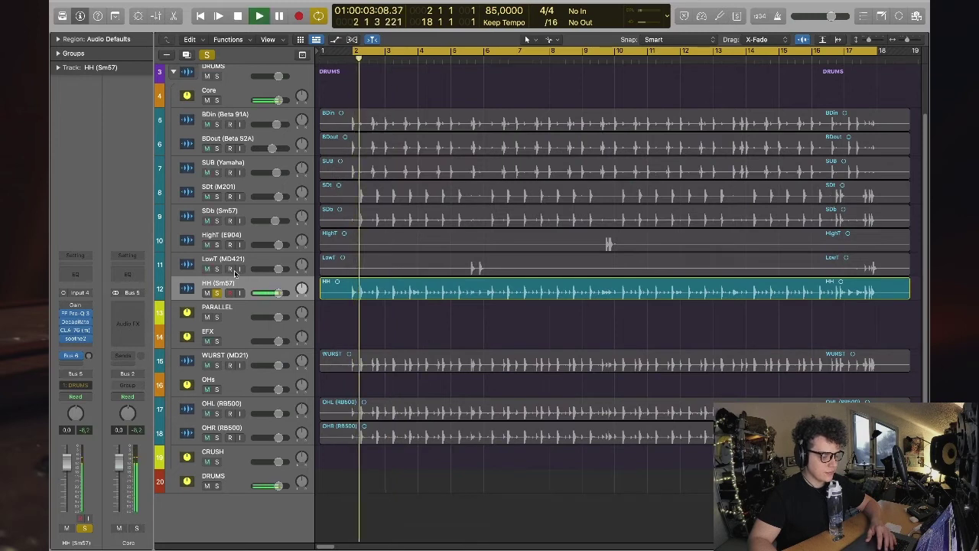
left_click_drag(270, 301, 262, 297)
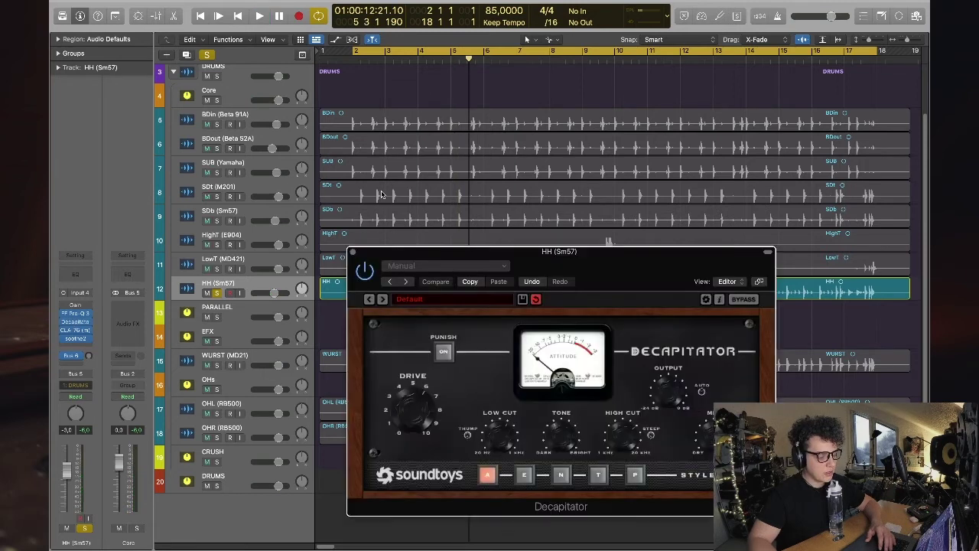
- Slightly adjust the Drive of the hi-hat's Decapitator, close the plug-in and audition the soloed track
left_click_drag(401, 411, 402, 413)
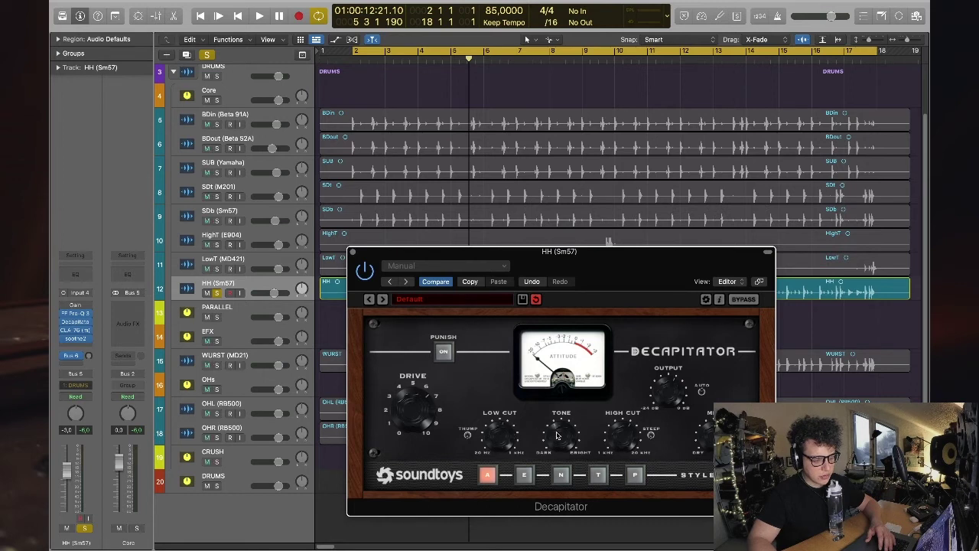
left_click(355, 253)
key("space")
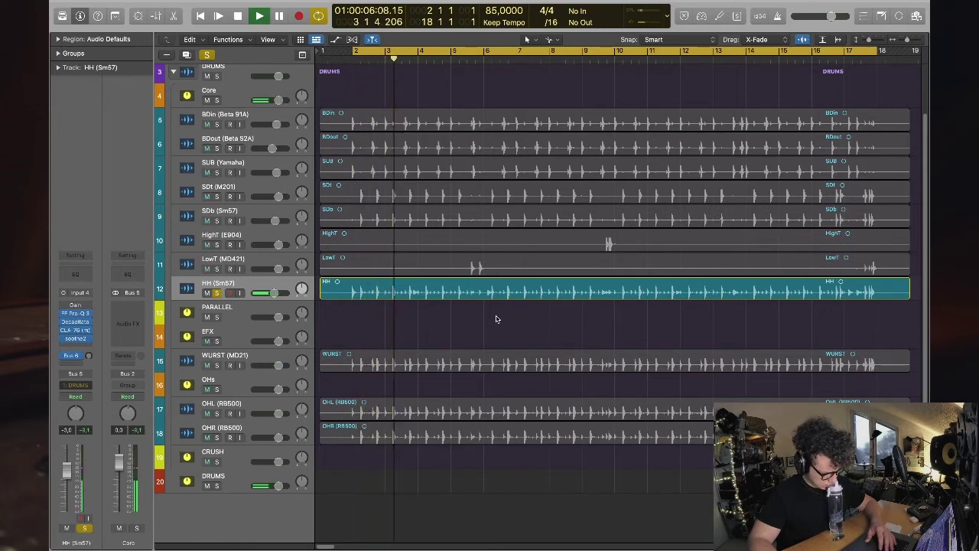
key("space")
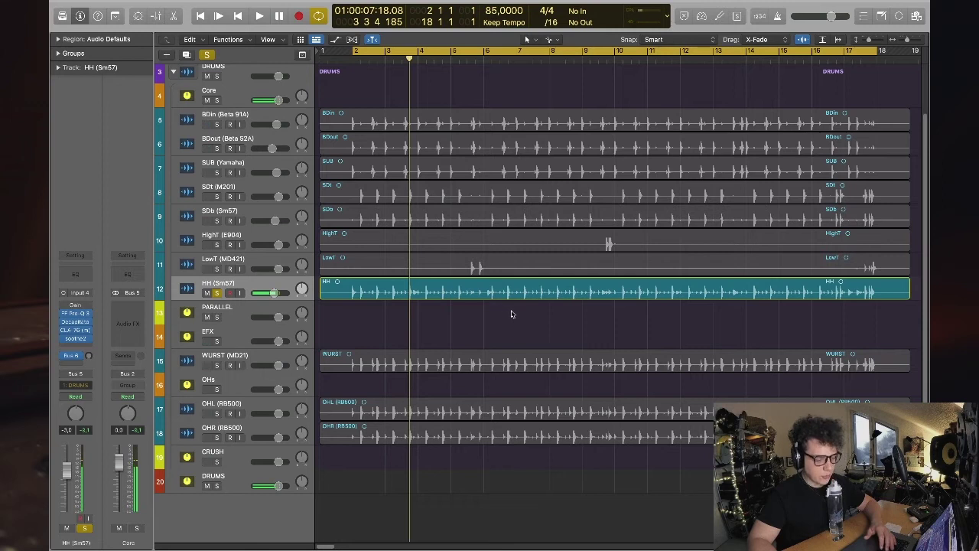
- Take the hi-hat out of solo and select the WURST (MD21) track under EFX
key("super+a")
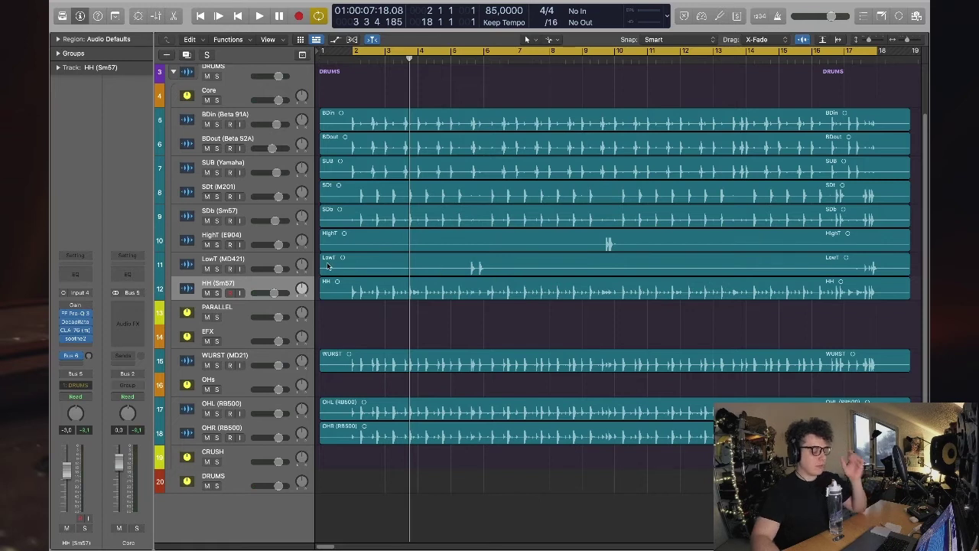
left_click(229, 328)
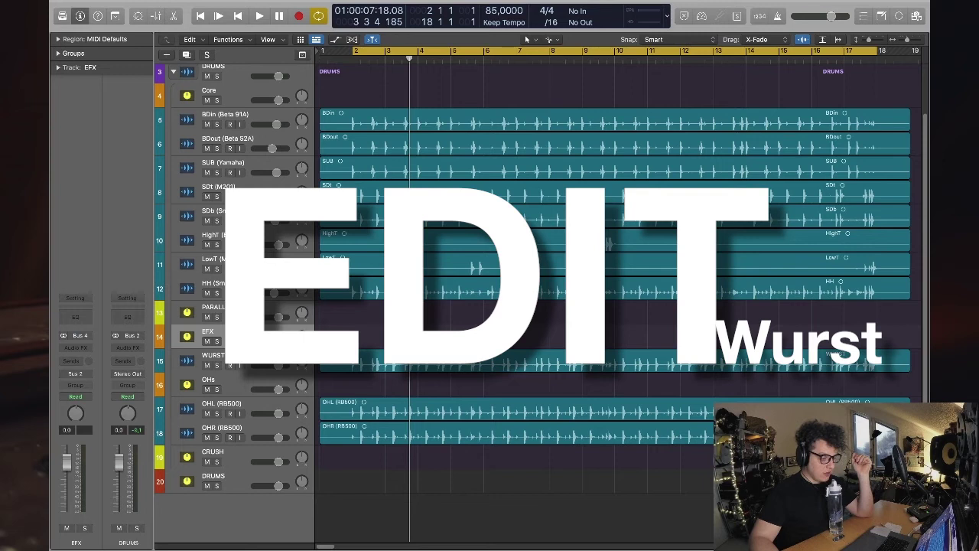
left_click(247, 355)
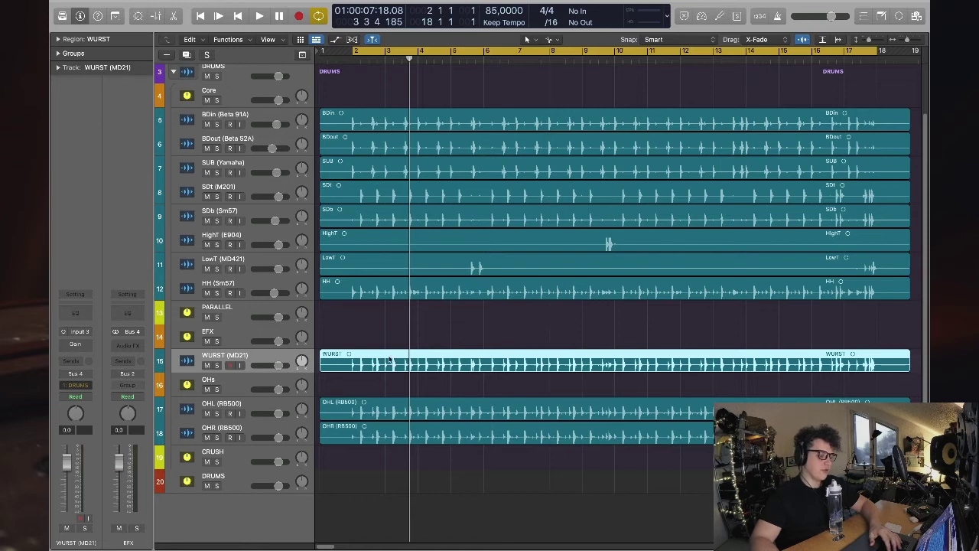
left_click(423, 296)
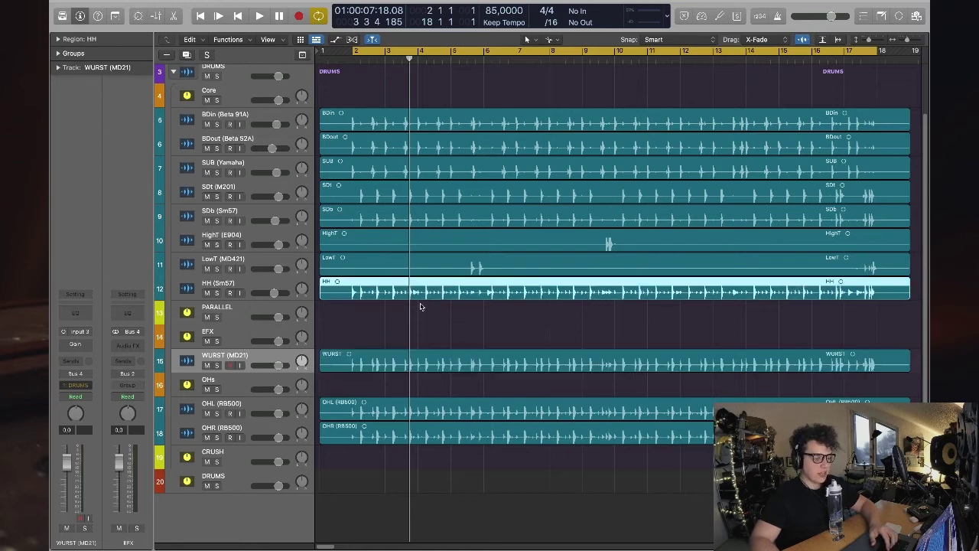
left_click(375, 328)
- Solo the WURST (MD21) track and audition its unprocessed sound
left_click(216, 366)
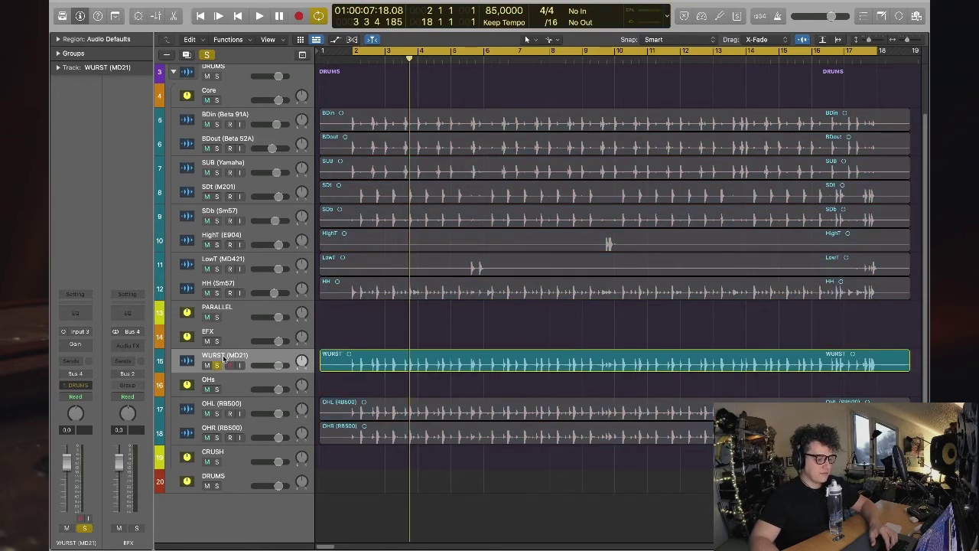
left_click(216, 365)
left_click(223, 356)
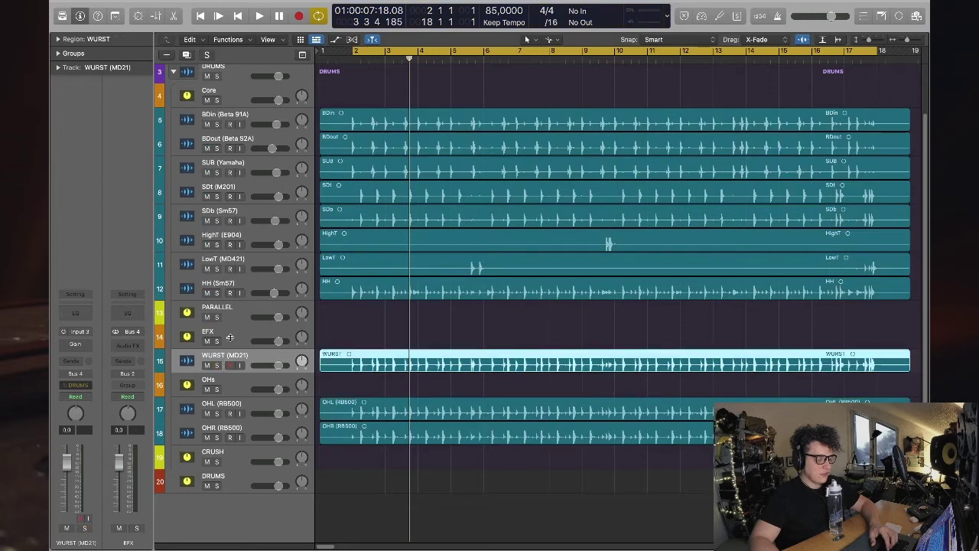
left_click(216, 365)
key("space")
key("space")
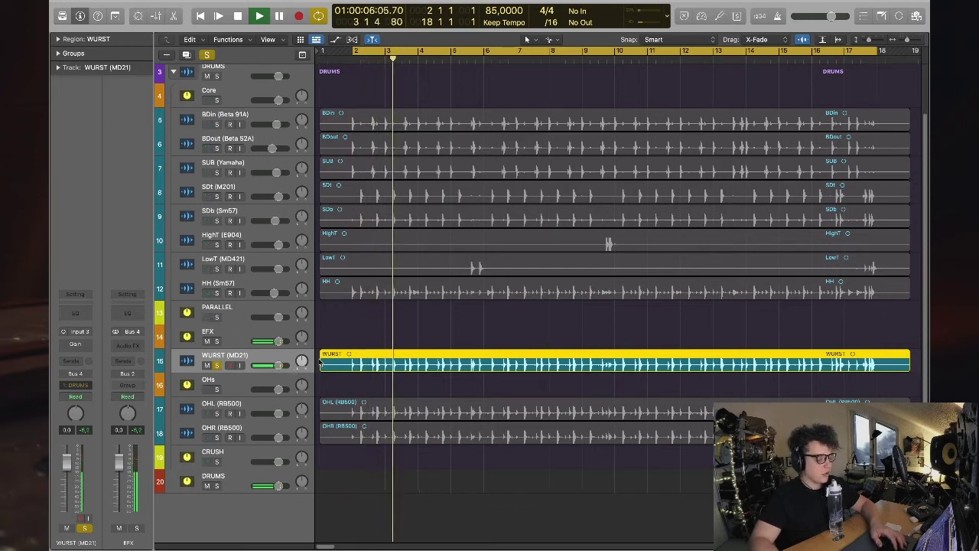
key("space")
left_click(398, 342)
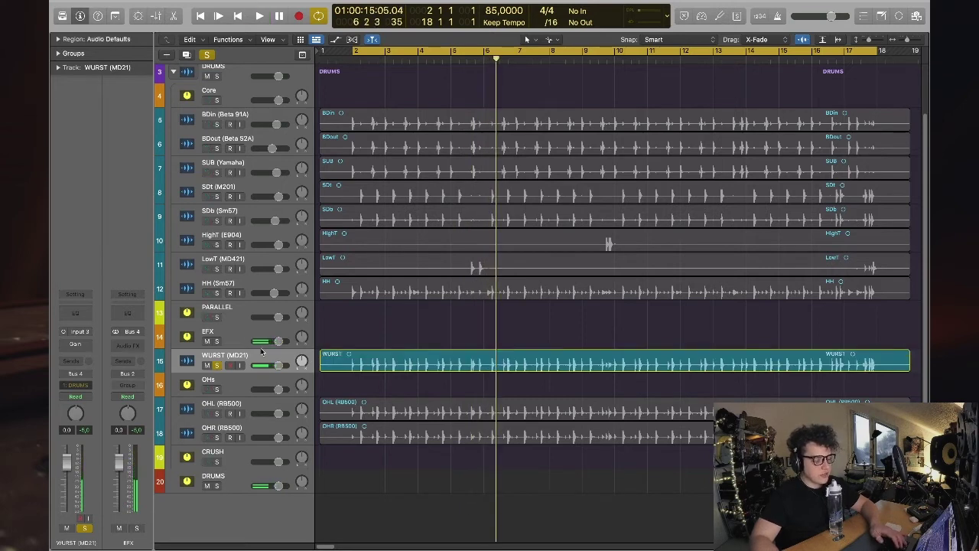
- Insert the Devil-Loc compressor in mono on the WURST (MD21) track and reposition its plug-in window
left_click(337, 354)
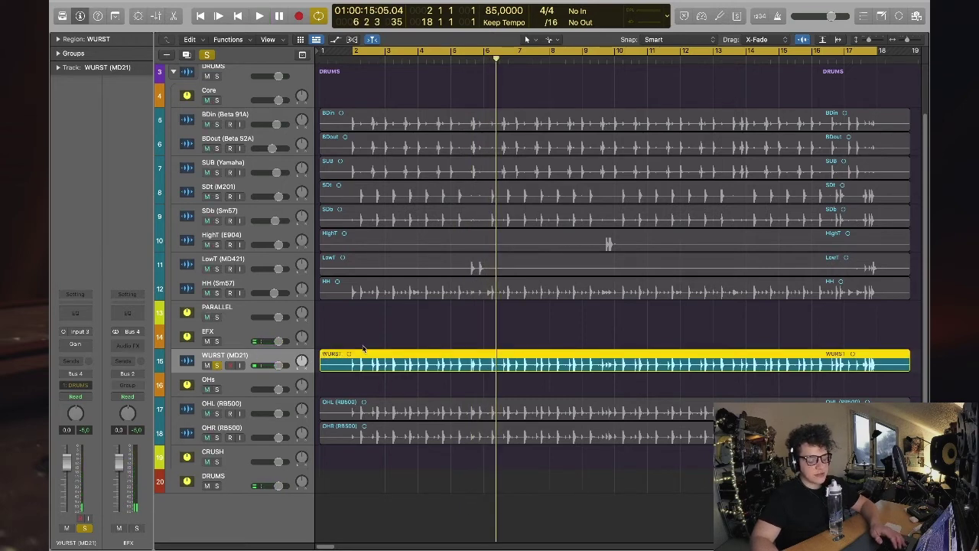
left_click(76, 352)
mouse_move(98, 477)
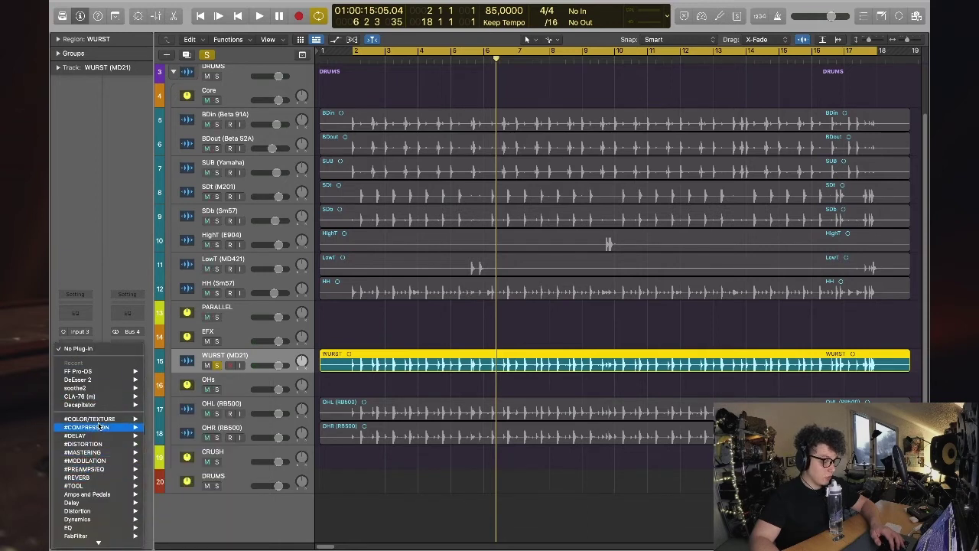
mouse_move(98, 427)
mouse_move(182, 317)
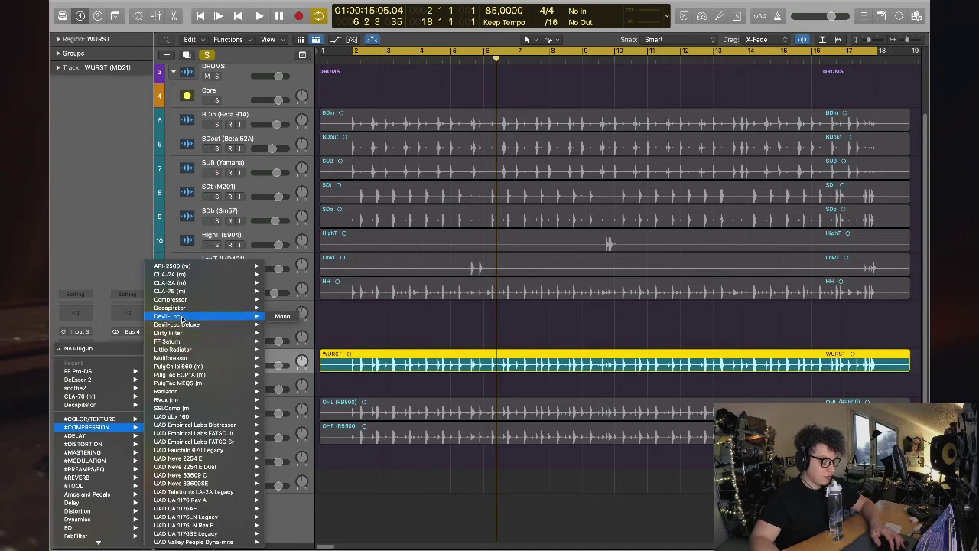
left_click(273, 318)
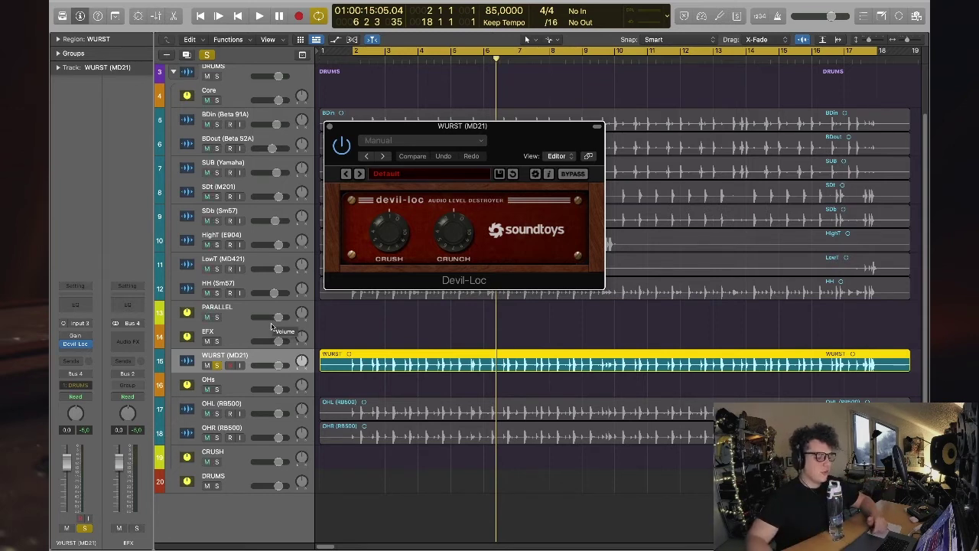
left_click(395, 342)
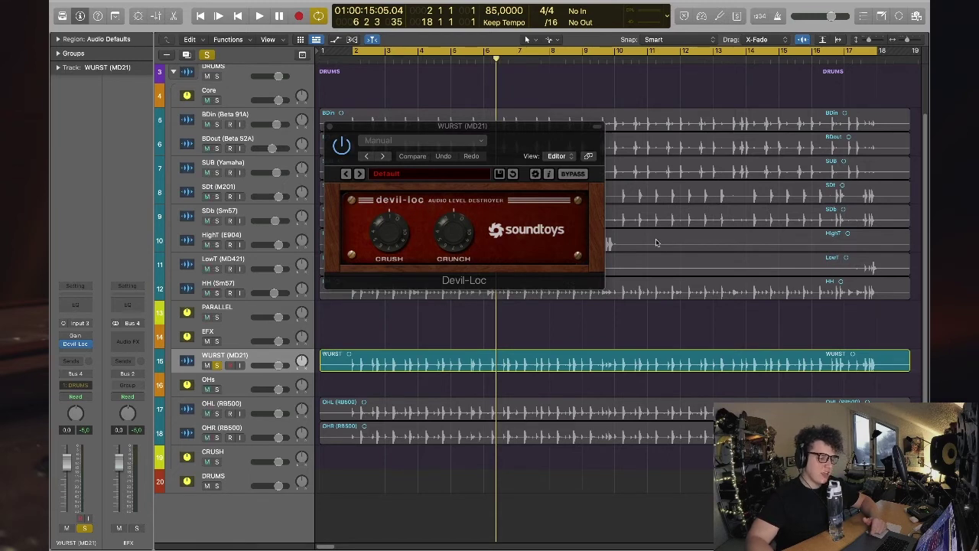
left_click_drag(522, 141, 600, 159)
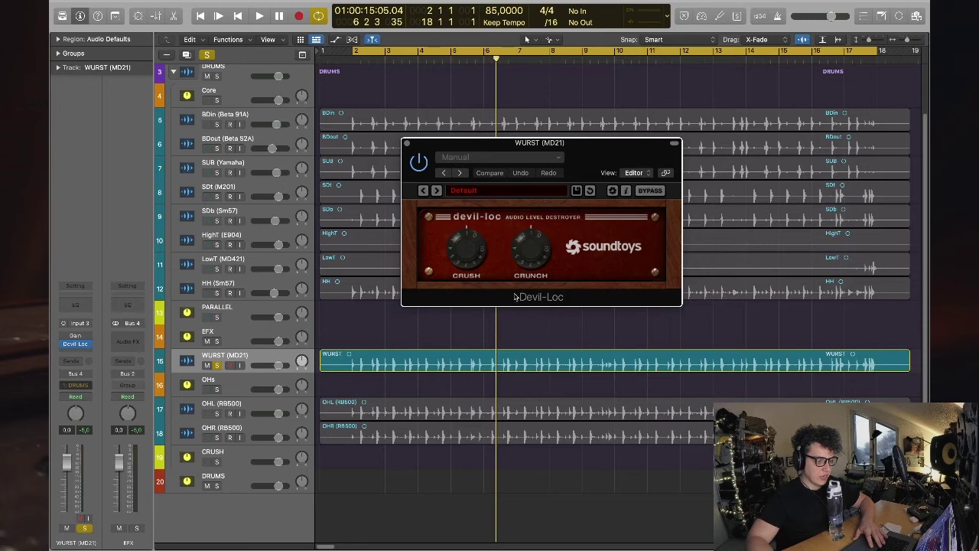
- Audition the WURST track through Devil-Loc's default settings and adjust the Crush amount by ear during playback
key("space")
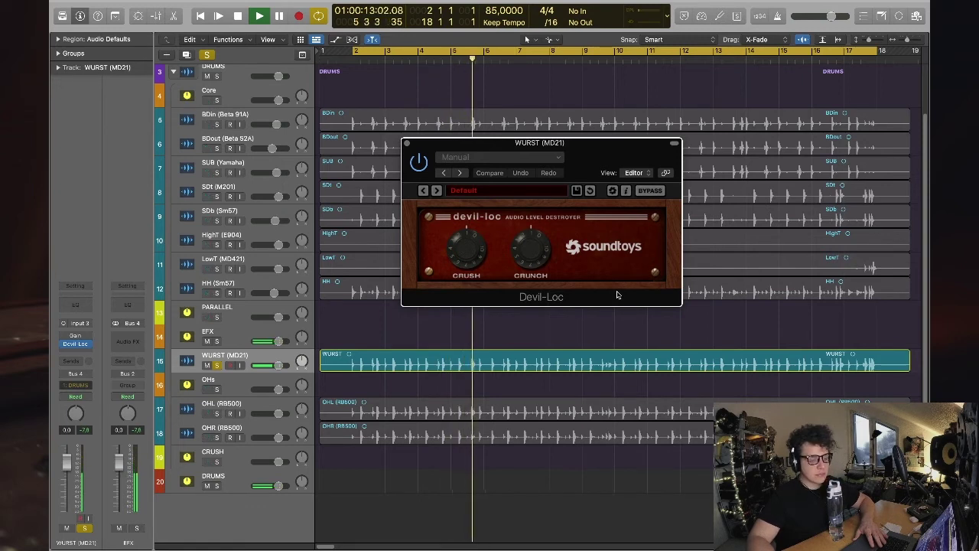
key("space")
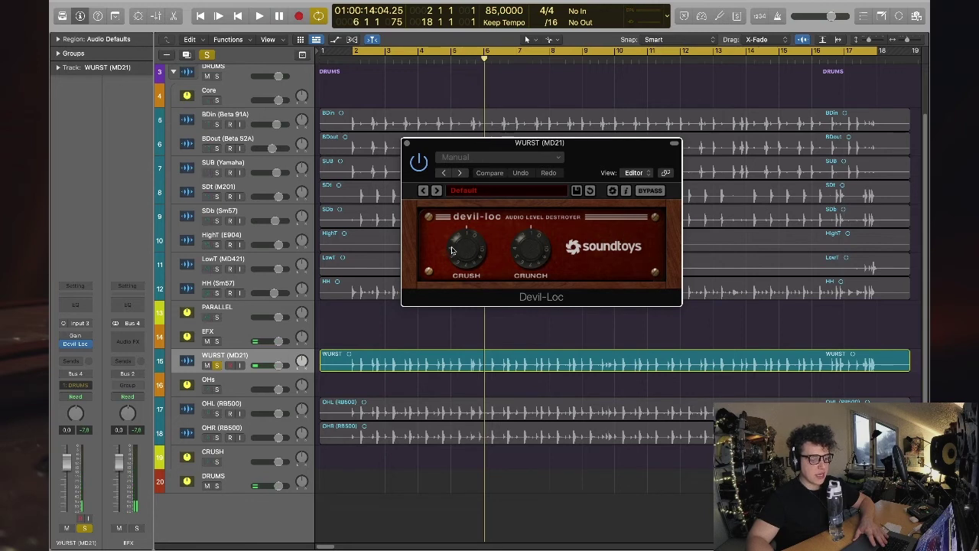
key("space")
left_click_drag(472, 261, 473, 233)
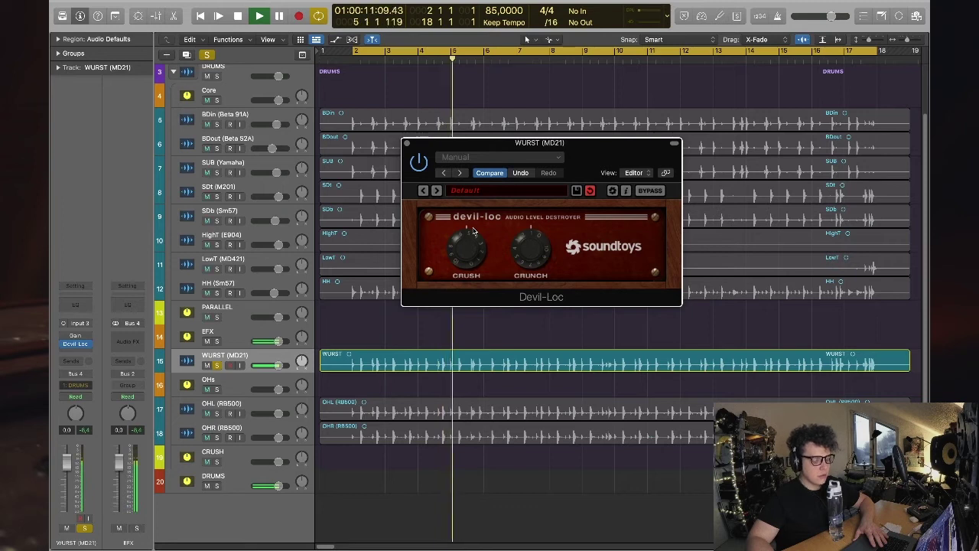
key("space")
- Fine-tune Devil-Loc's Crush and Crunch amounts by ear while the soloed WURST track plays
key("space")
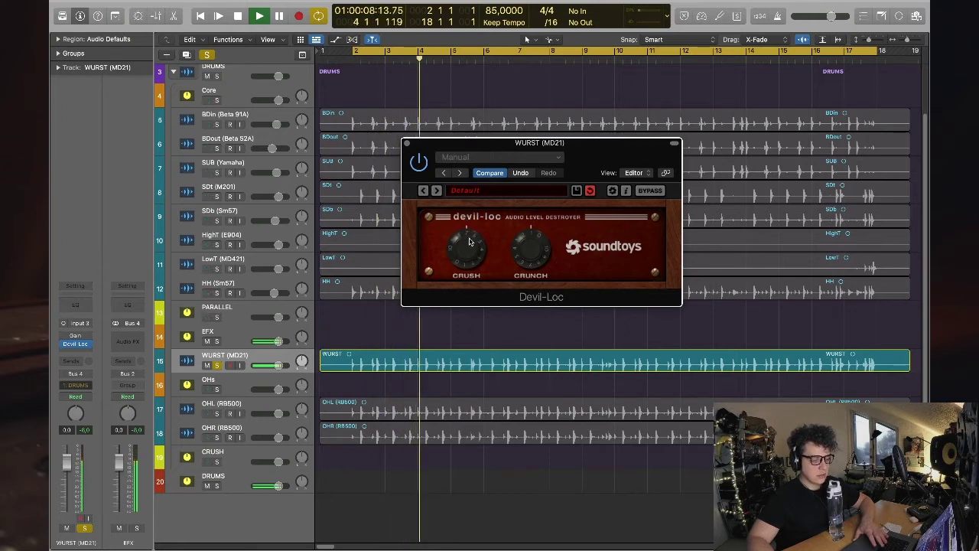
key("space")
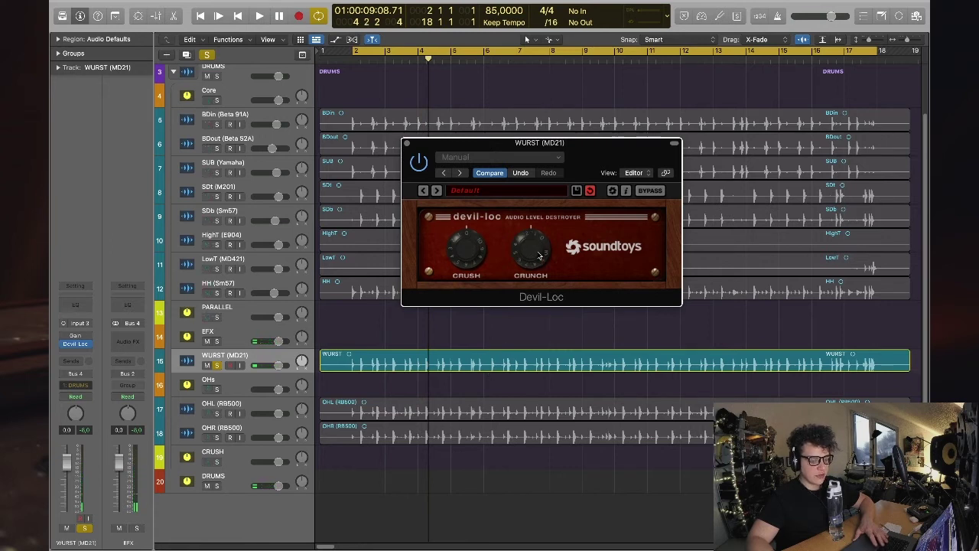
key("space")
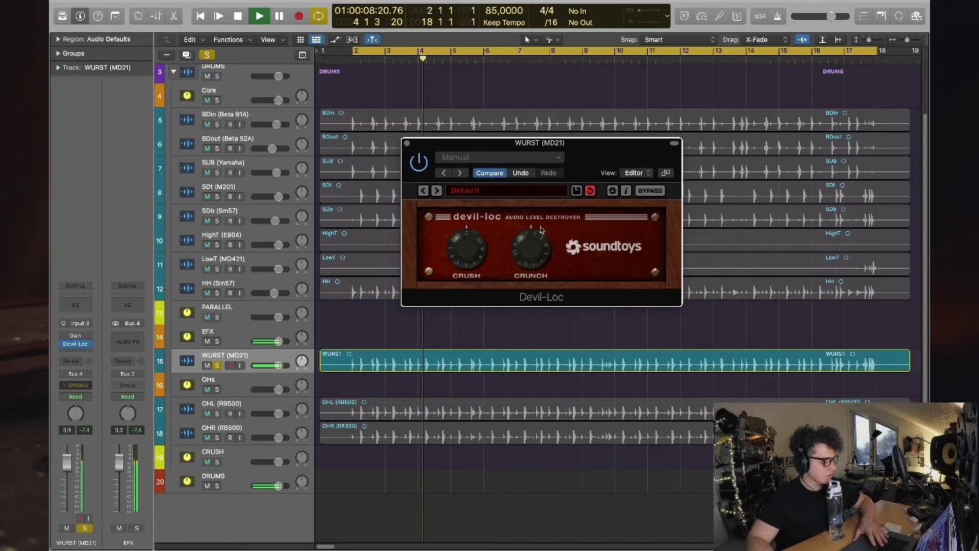
key("space")
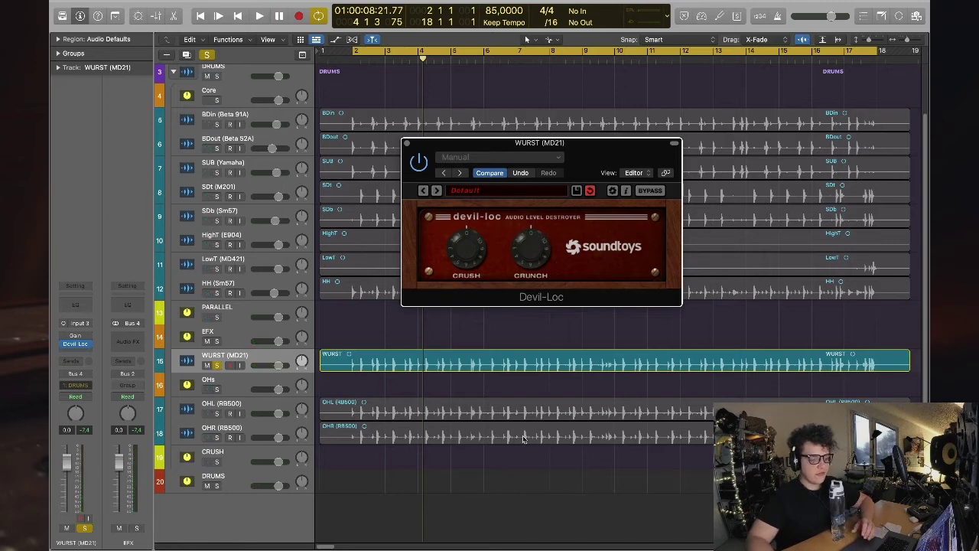
- Compare the playing WURST track with Devil-Loc bypassed and active, leave the plug-in on and stop playback
key("space")
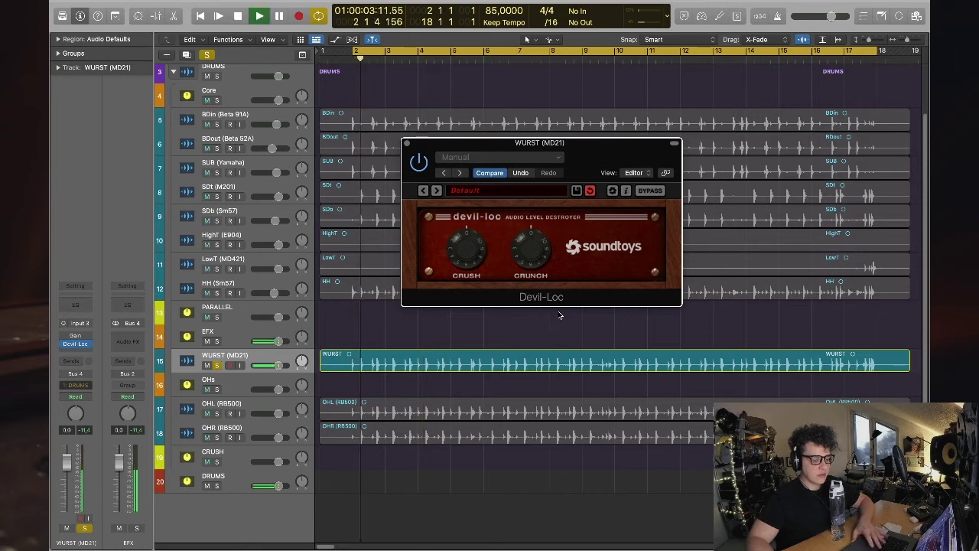
left_click(420, 164)
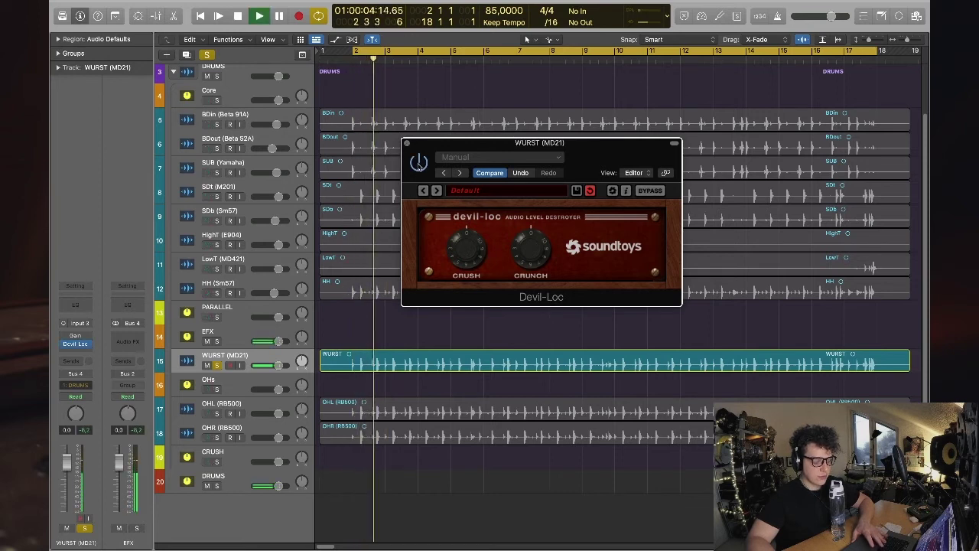
left_click(419, 163)
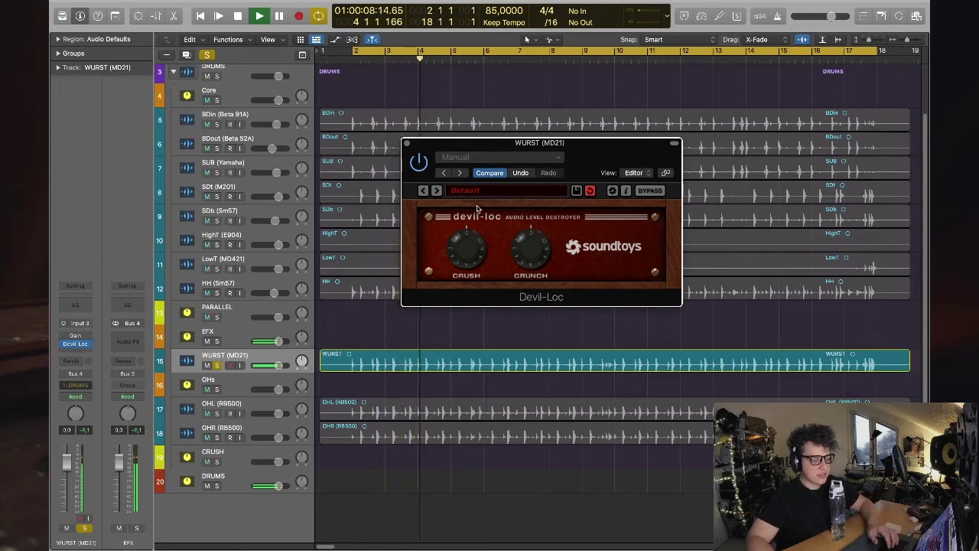
key("space")
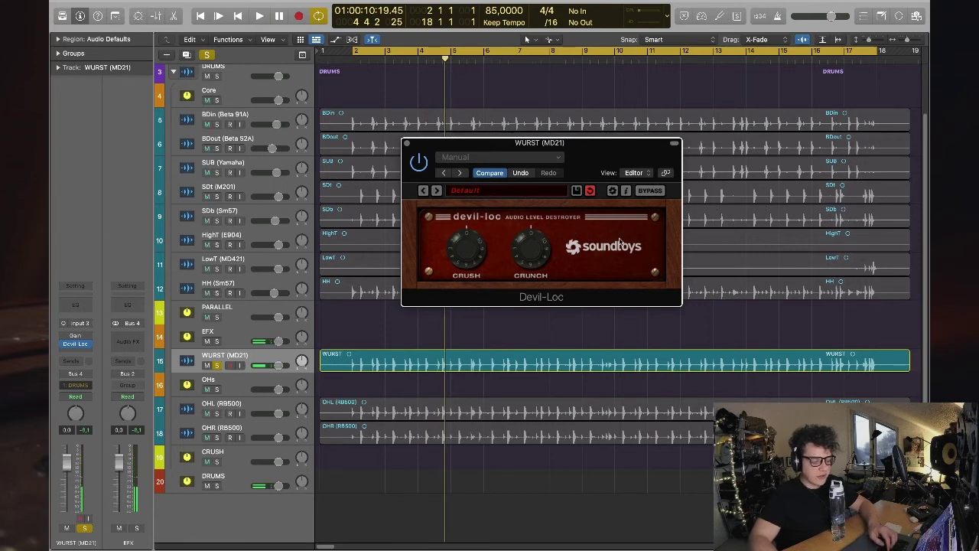
- Replay the soloed WURST track to check the Devil-Loc sound, stop playback and close the plug-in window
key("space")
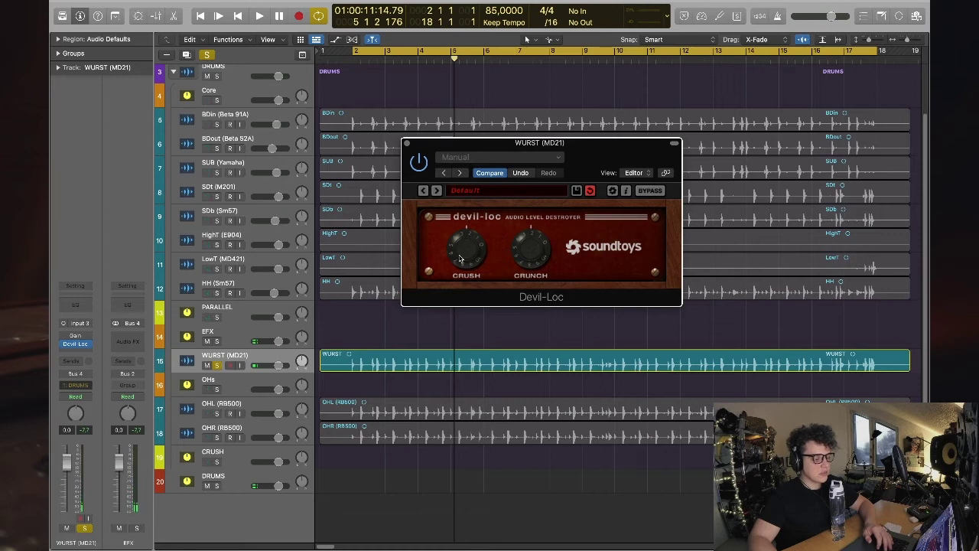
key("space")
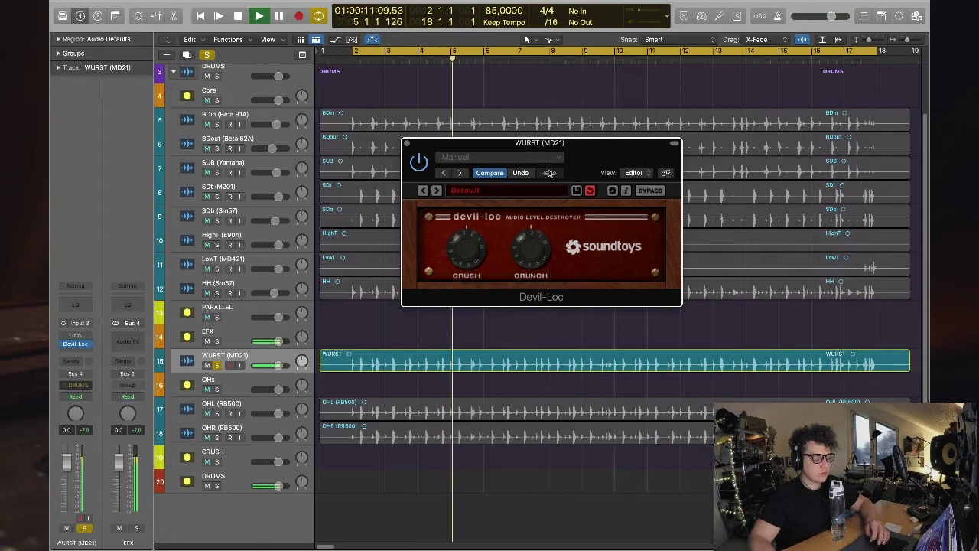
key("space")
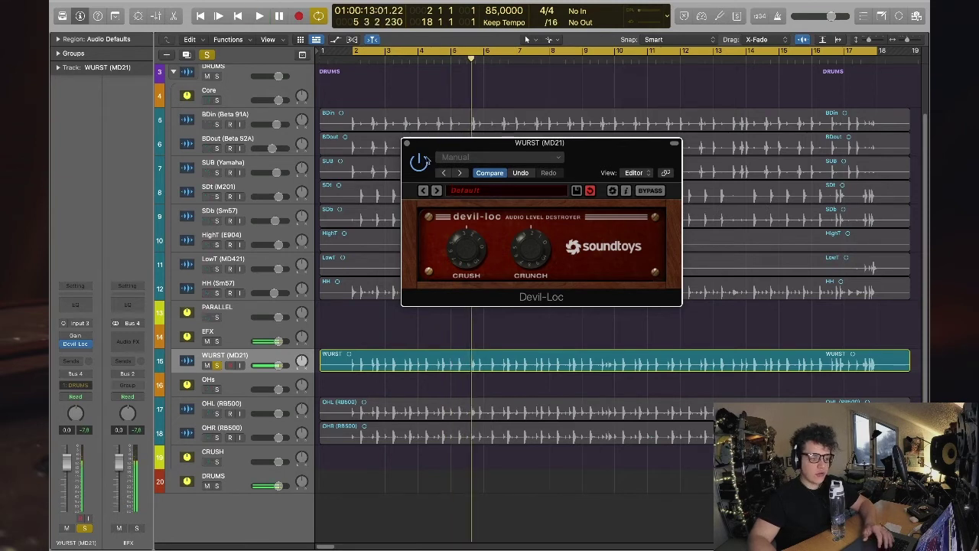
left_click(406, 144)
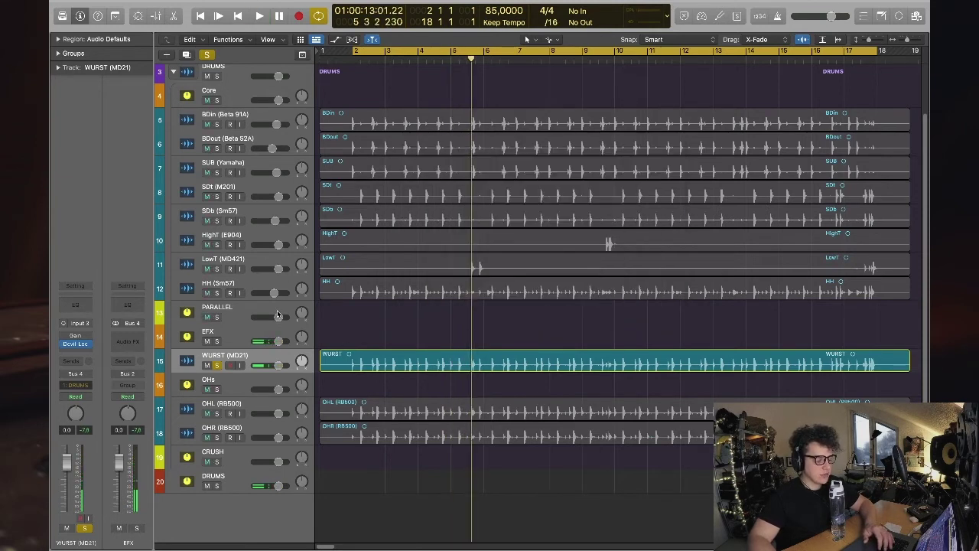
- Insert FF Pro-Q 3 in mono after Devil-Loc on the WURST (MD21) track
left_click(260, 360)
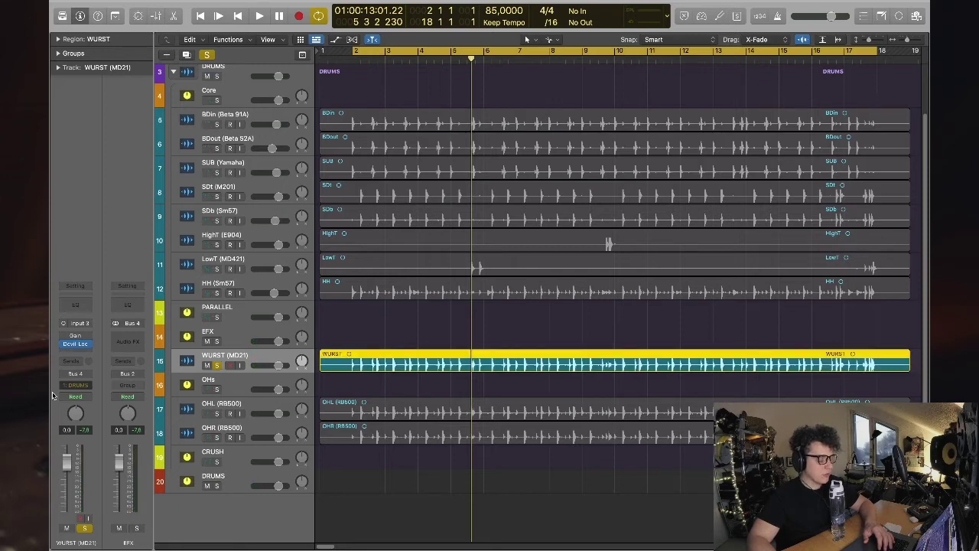
left_click(74, 352)
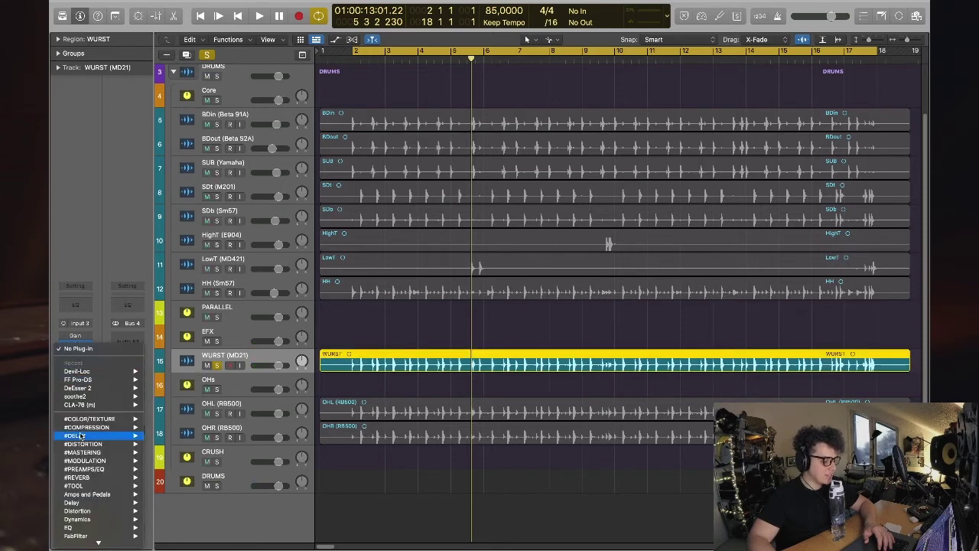
mouse_move(103, 469)
mouse_move(215, 468)
mouse_move(208, 399)
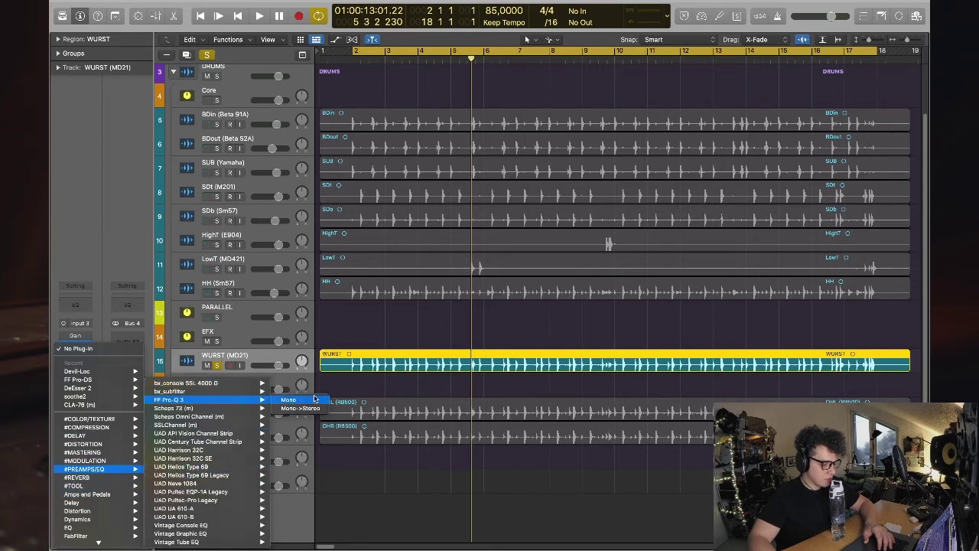
left_click(313, 398)
- During WURST playback, add a bell boost of about 6 dB near 590 Hz and widen its Q to about 0.55
key("space")
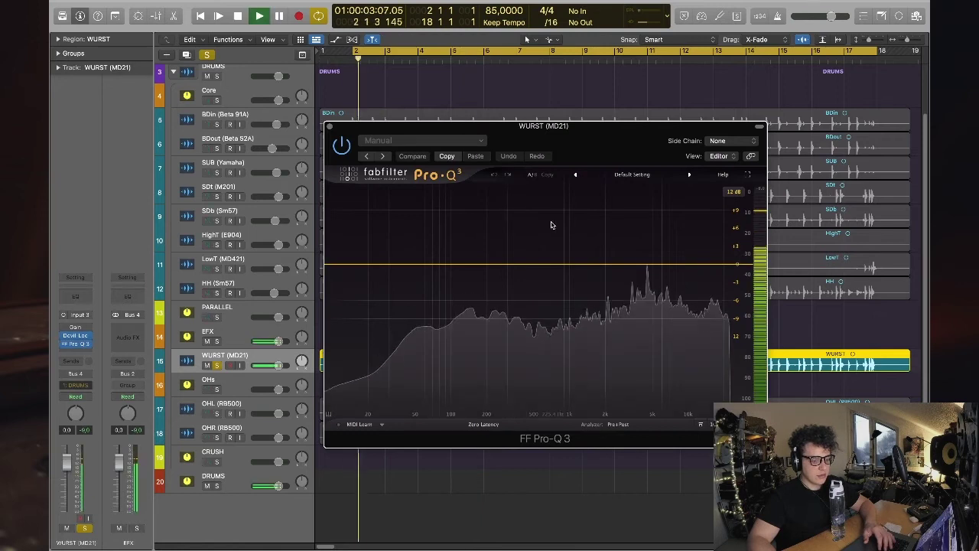
left_click_drag(542, 265, 543, 227)
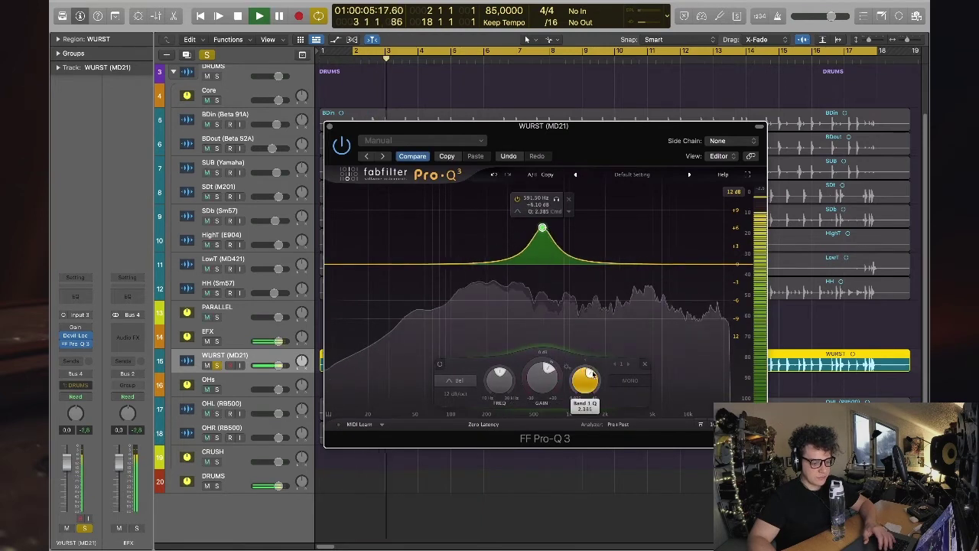
left_click_drag(587, 373, 583, 379)
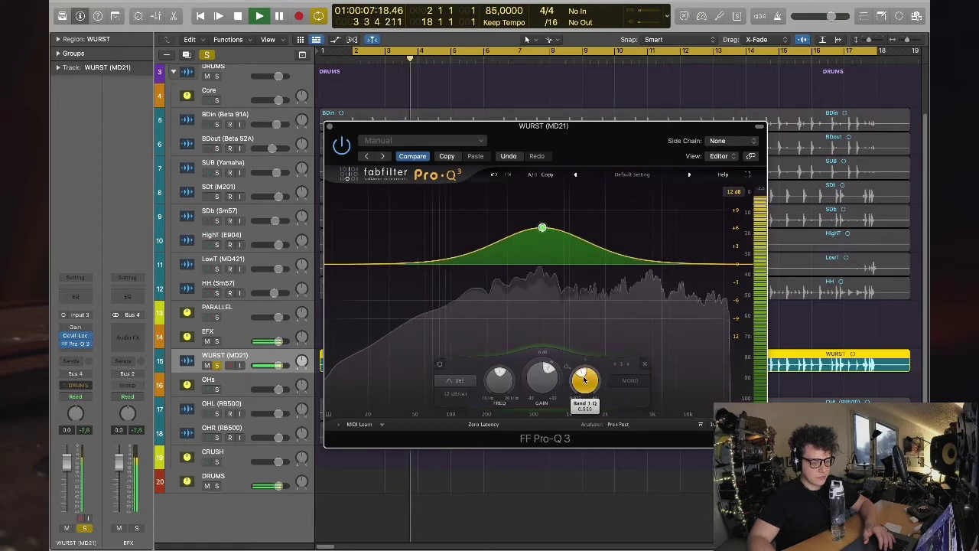
- Add a 12 dB/oct high cut to the WURST equalizer and lower its cutoff to about 4.2 kHz
left_click(658, 277)
left_click(680, 316)
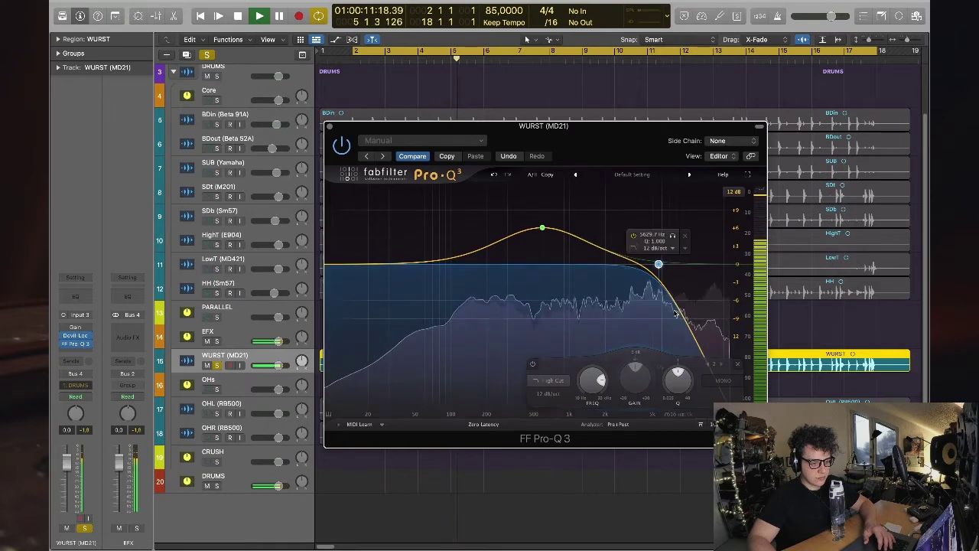
left_click_drag(661, 267, 645, 264)
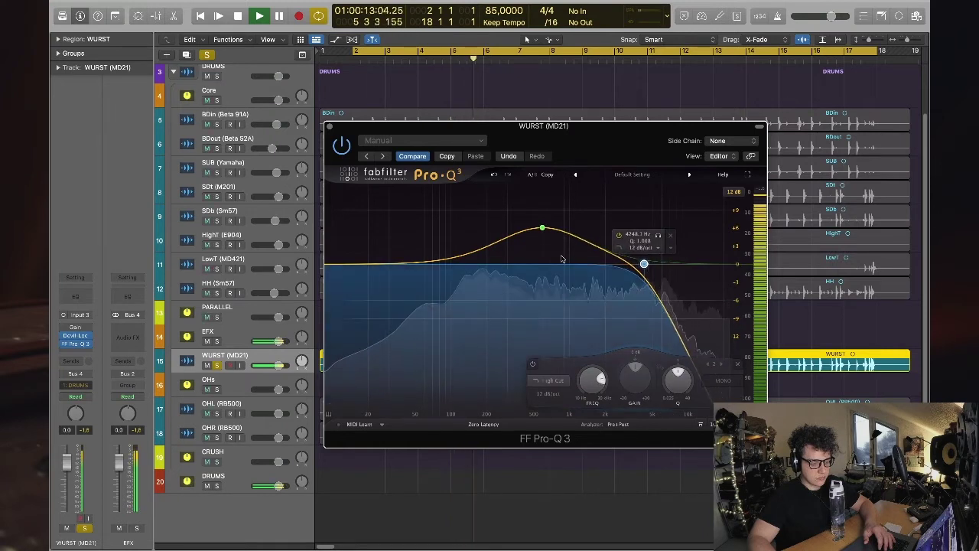
- Add a low band to the WURST equalizer, make it a 12 dB/oct low cut and raise it to about 110 Hz
left_click(428, 274)
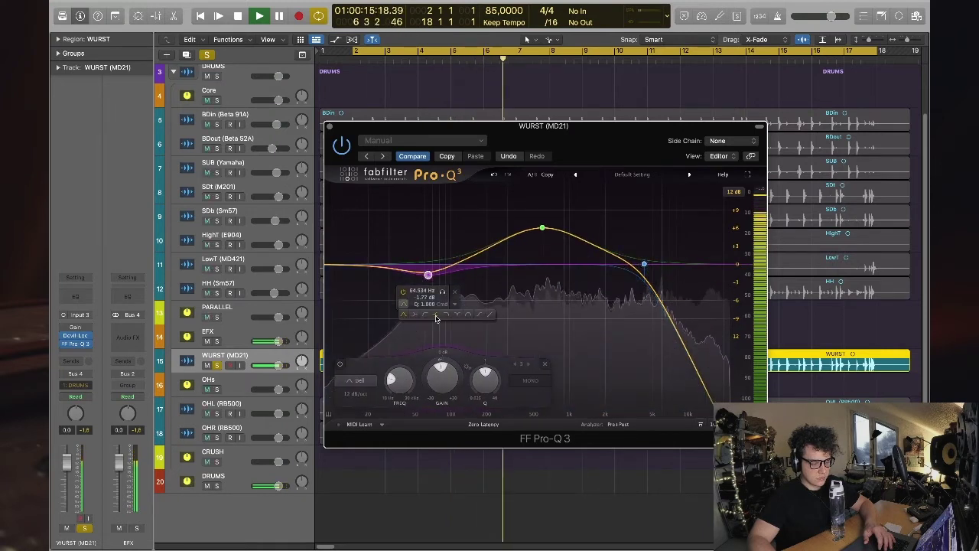
left_click(429, 318)
left_click_drag(424, 272, 454, 265)
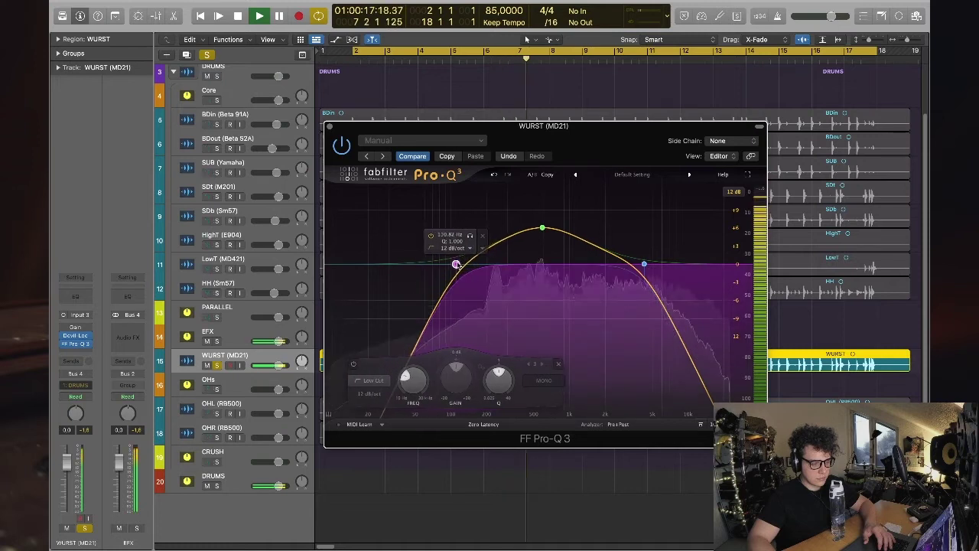
- Narrow the WURST band further by raising the low cut, lowering the high cut to about 3.4 kHz and reducing the bell boost to about 5 dB
left_click_drag(645, 264, 632, 265)
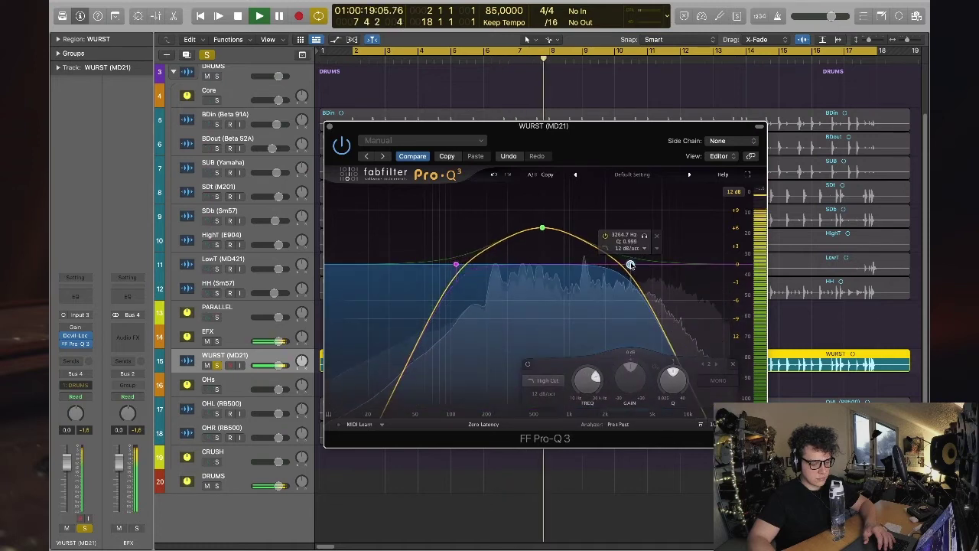
left_click(458, 265)
left_click_drag(459, 266, 466, 264)
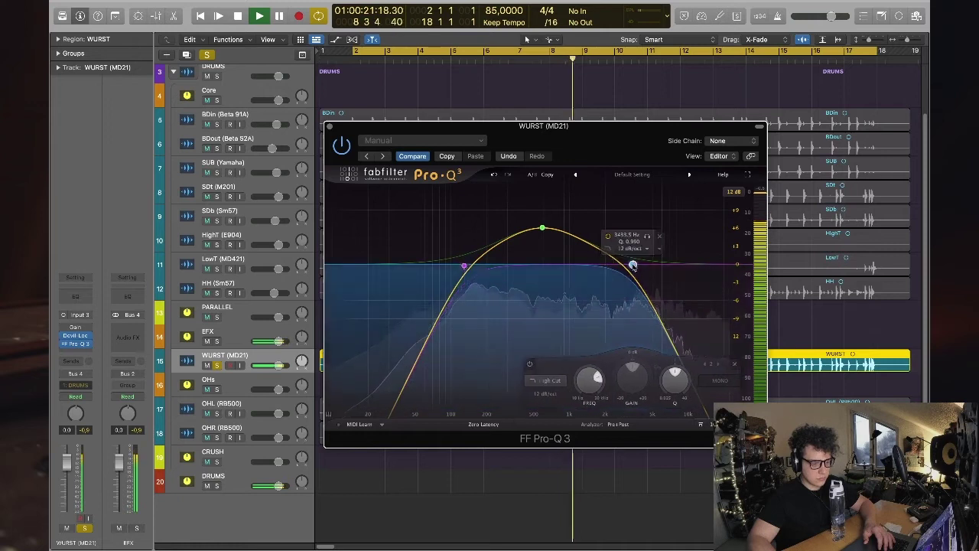
left_click_drag(547, 229, 542, 234)
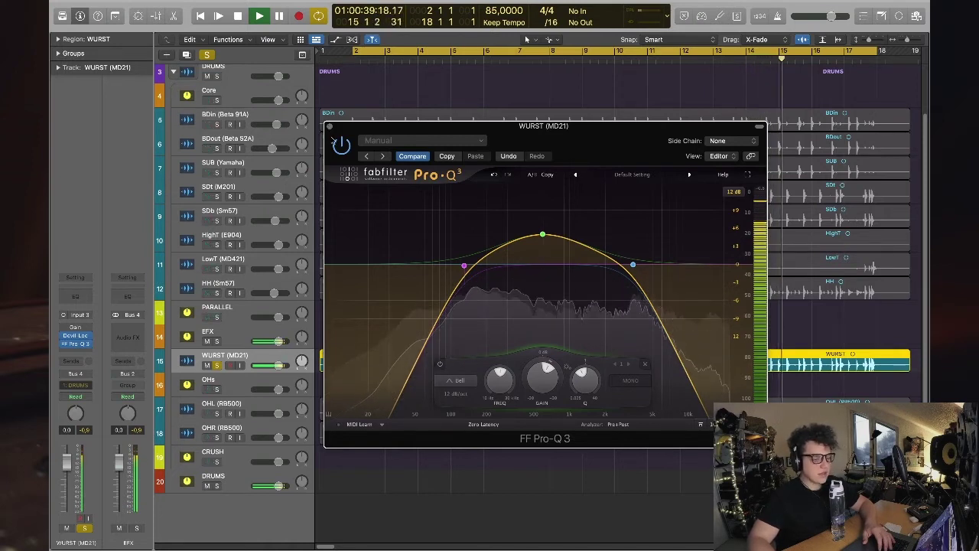
- Compare the WURST playback with Pro-Q 3 bypassed and active, leave the equalizer on and close its window
key("space")
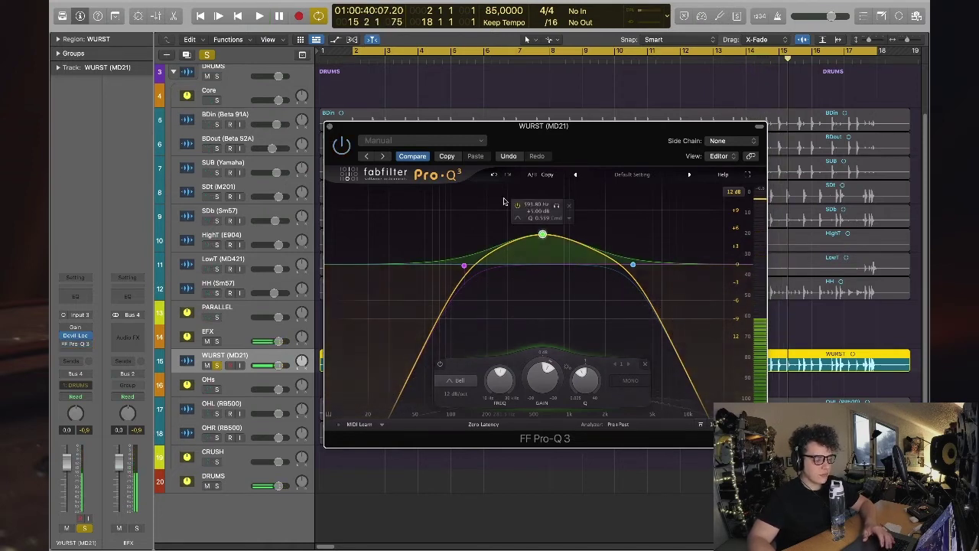
key("space")
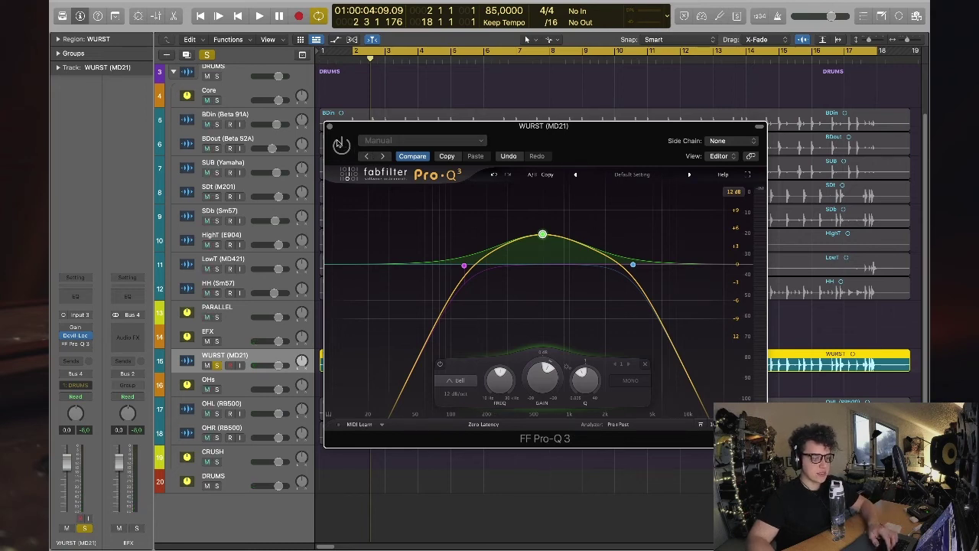
key("space")
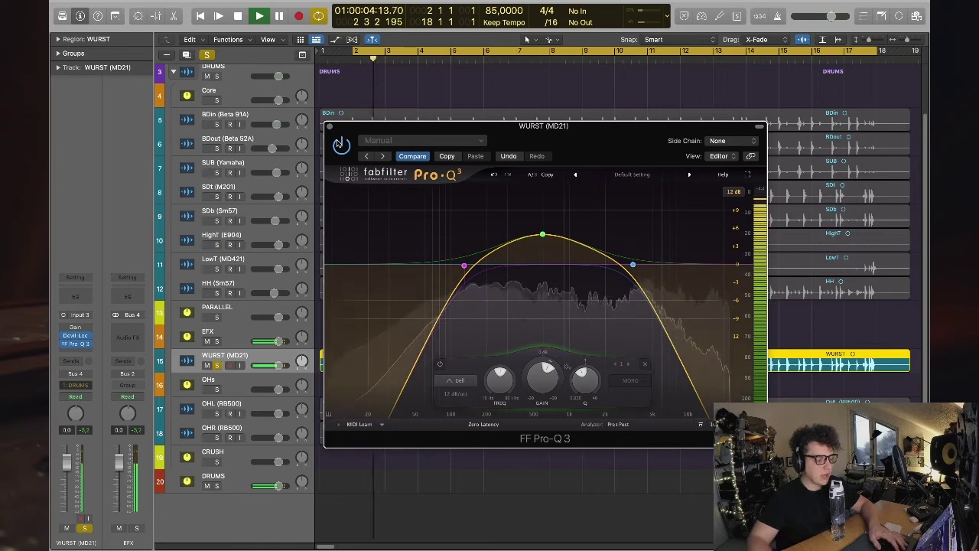
key("space")
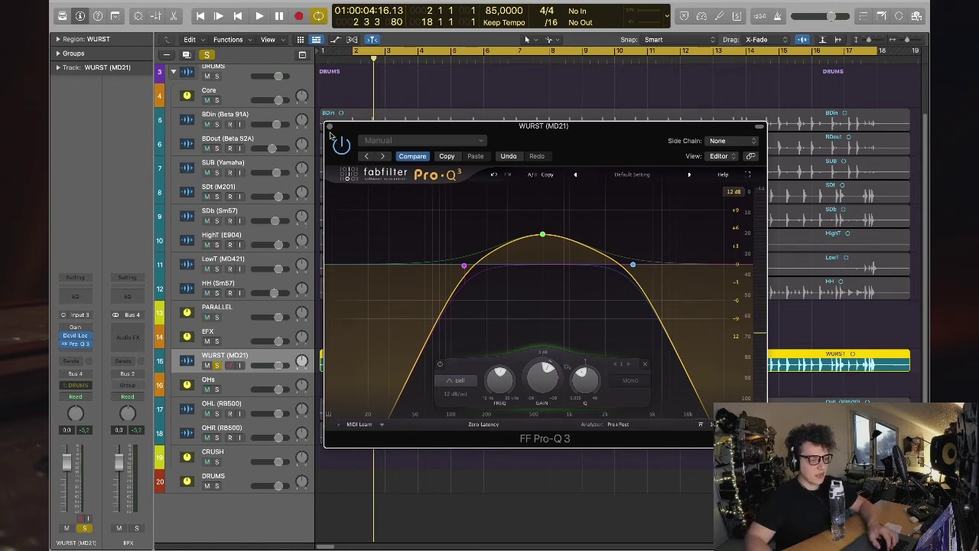
left_click(330, 127)
- Select the OHs stack and solo it in place of the WURST track
left_click(255, 350)
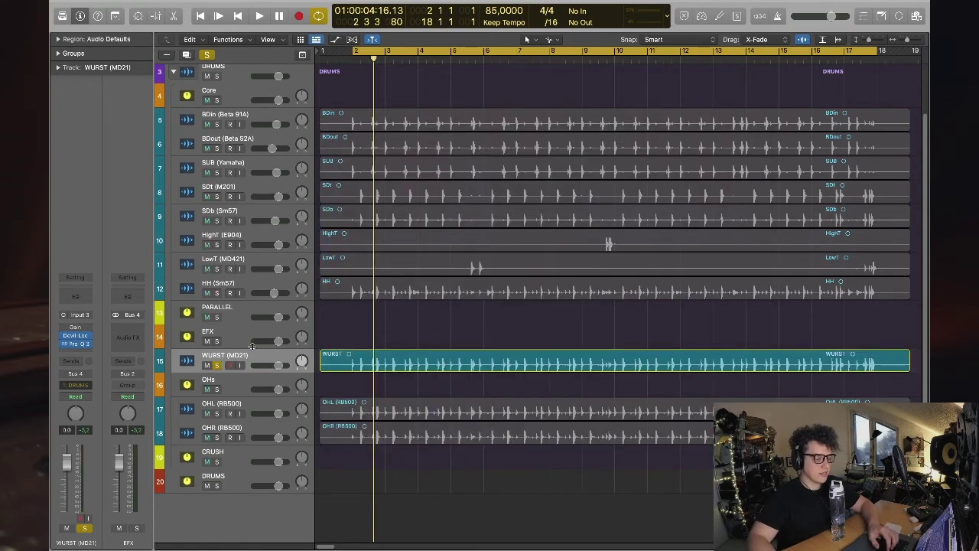
left_click(257, 362)
left_click(241, 385)
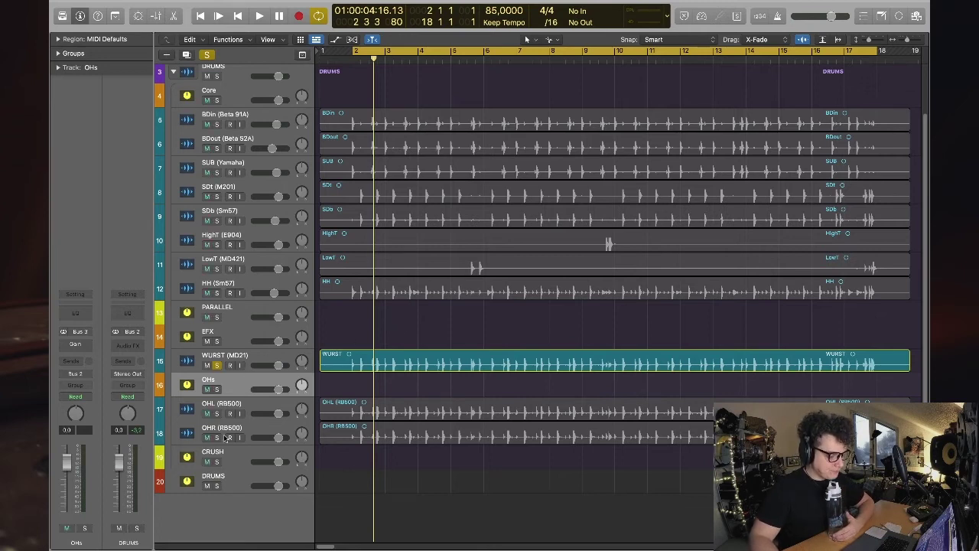
left_click(216, 389)
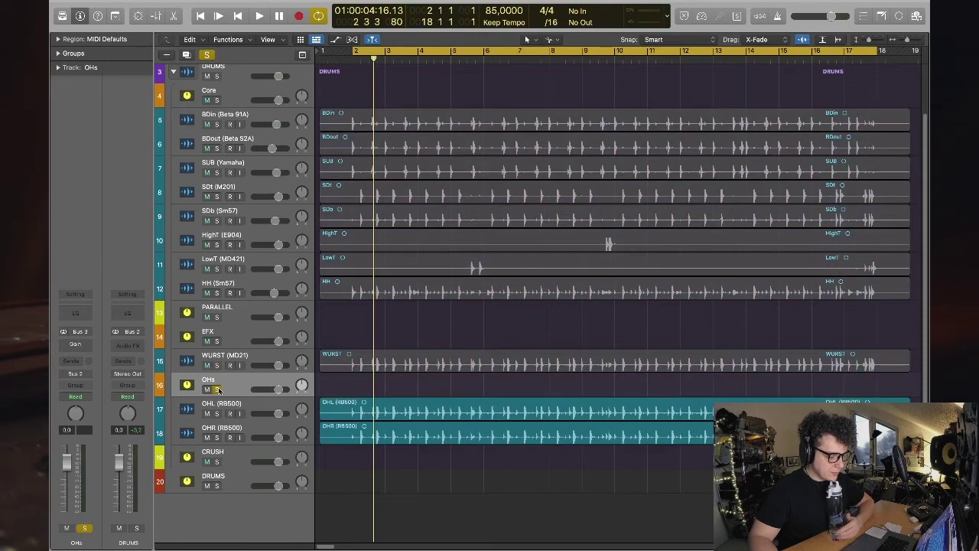
- Play the soloed overheads in several short passes to judge their unprocessed sound, and stop playback
key("space")
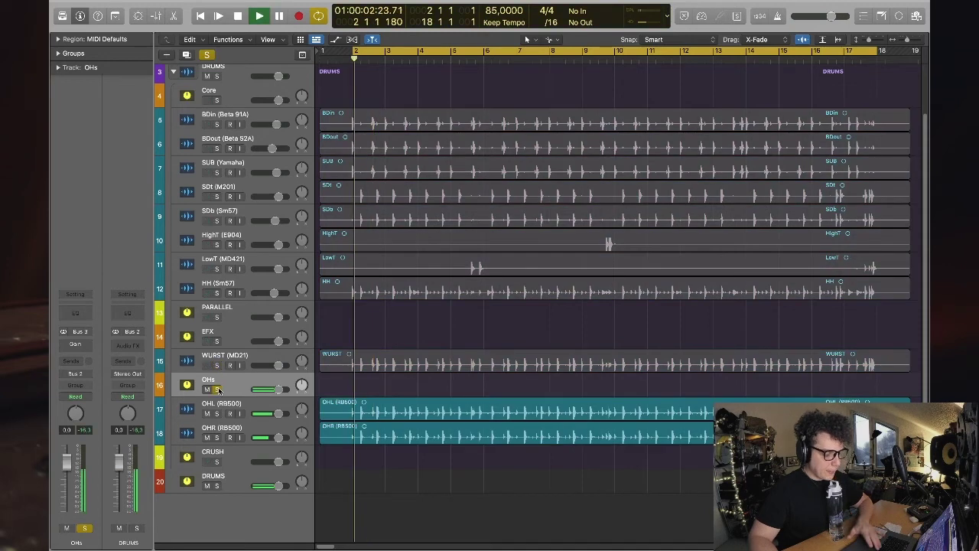
key("space")
left_click(301, 279)
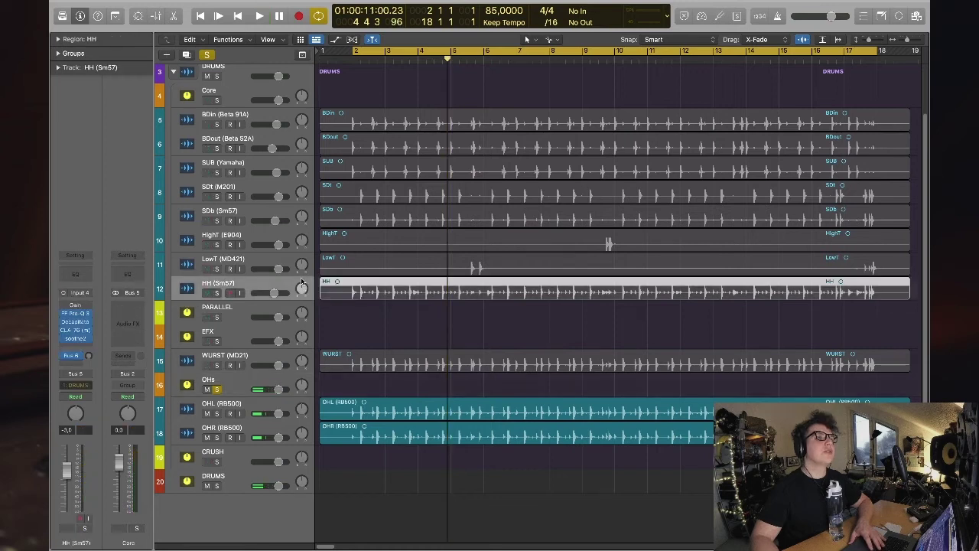
left_click(409, 326)
key("space")
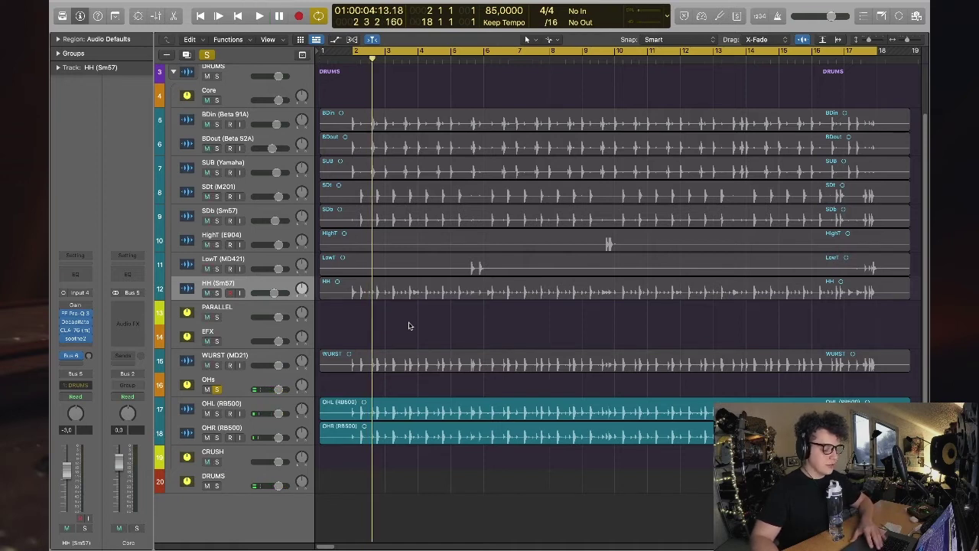
key("space")
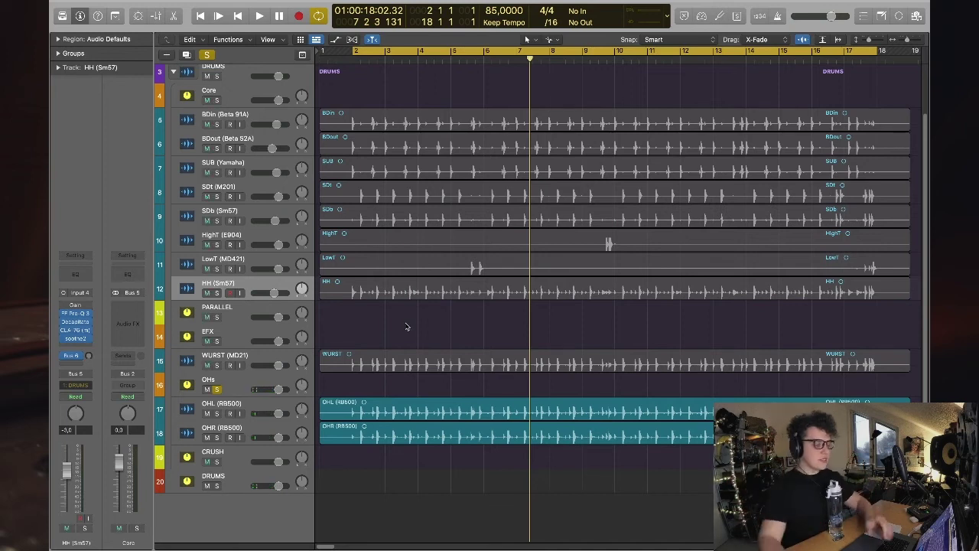
- Reselect the OHs stack and listen to the overheads once more before stopping playback
left_click(229, 387)
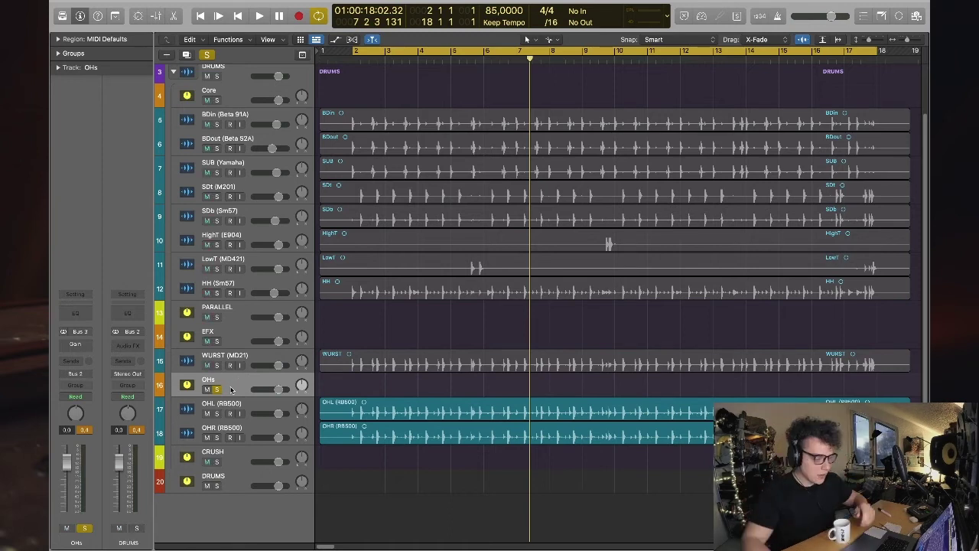
key("space")
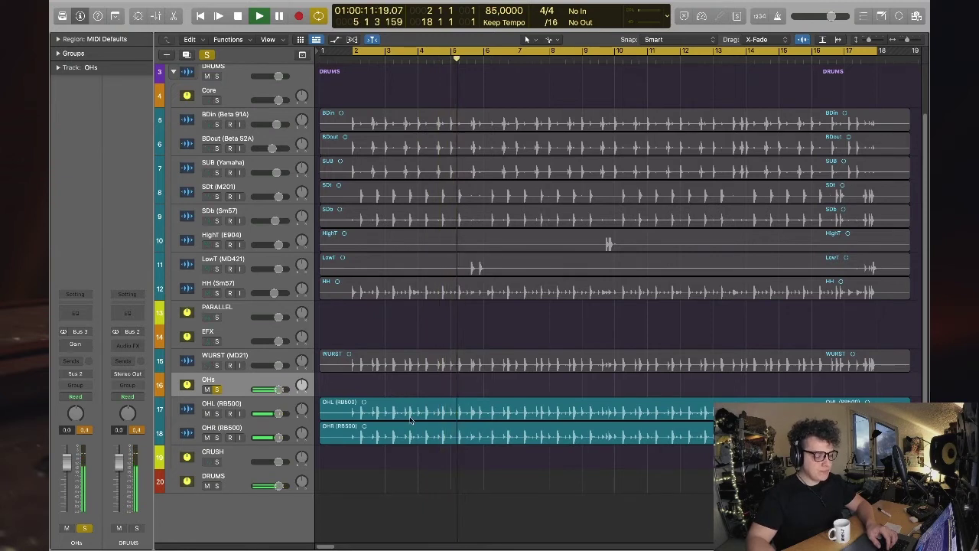
key("space")
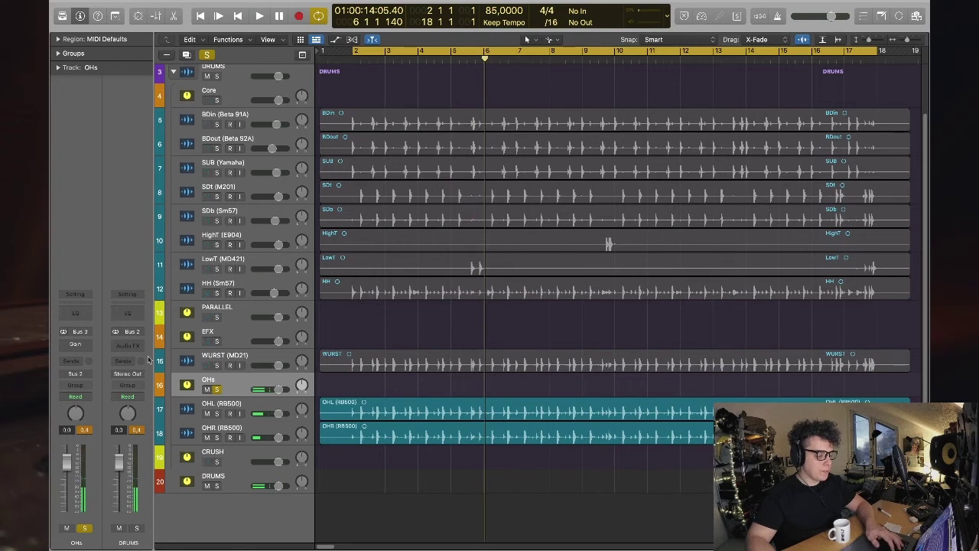
- Insert the UAD Neve 1084 in stereo on the OHs stack, after the Gain plug-in
left_click(84, 349)
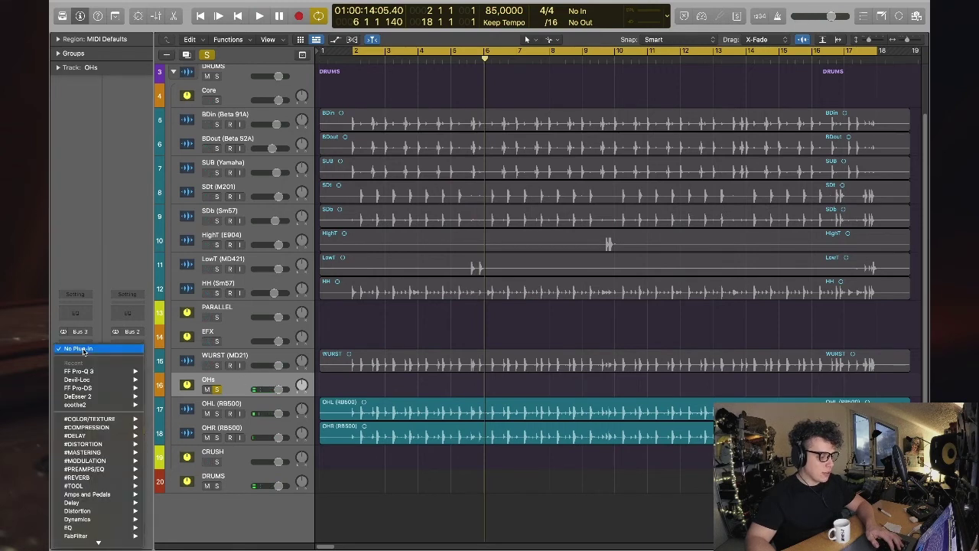
left_click(99, 254)
left_click(73, 353)
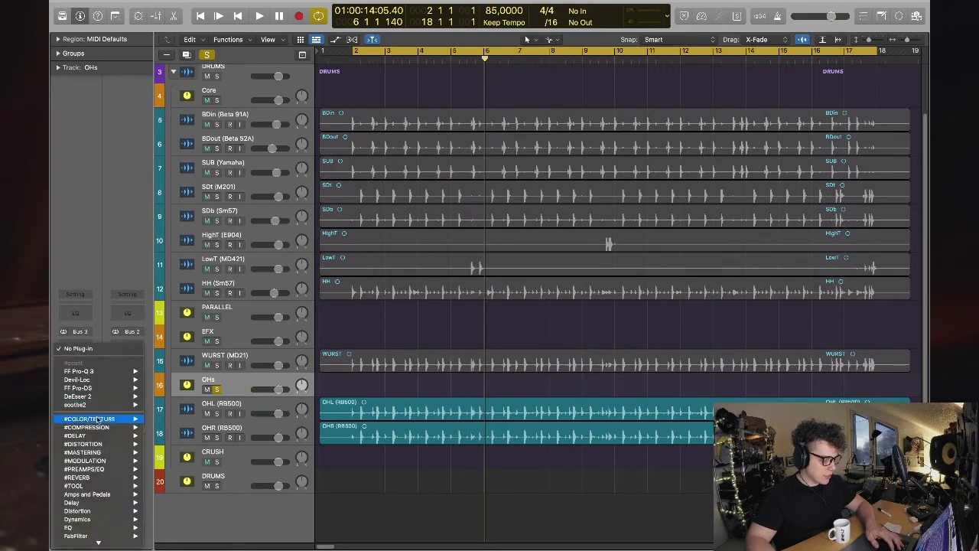
mouse_move(93, 476)
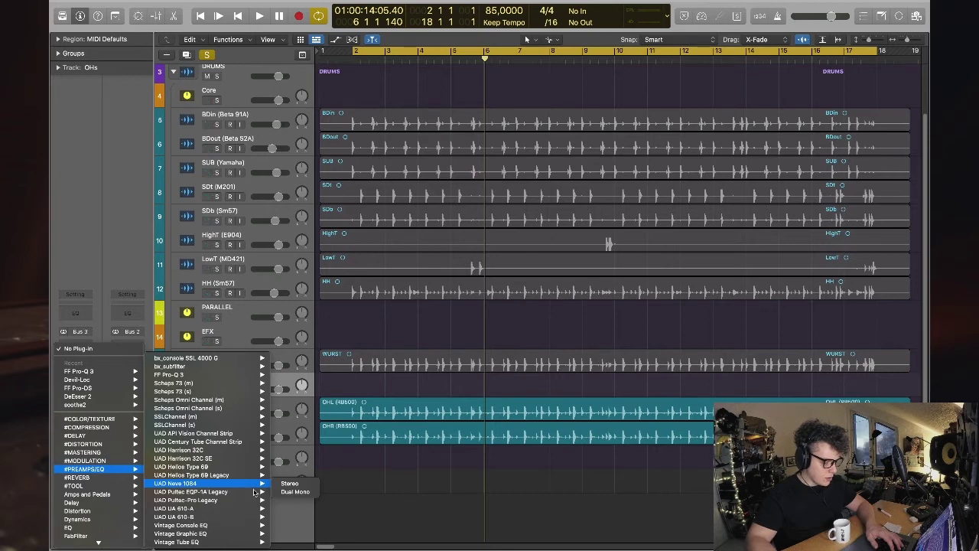
left_click(287, 483)
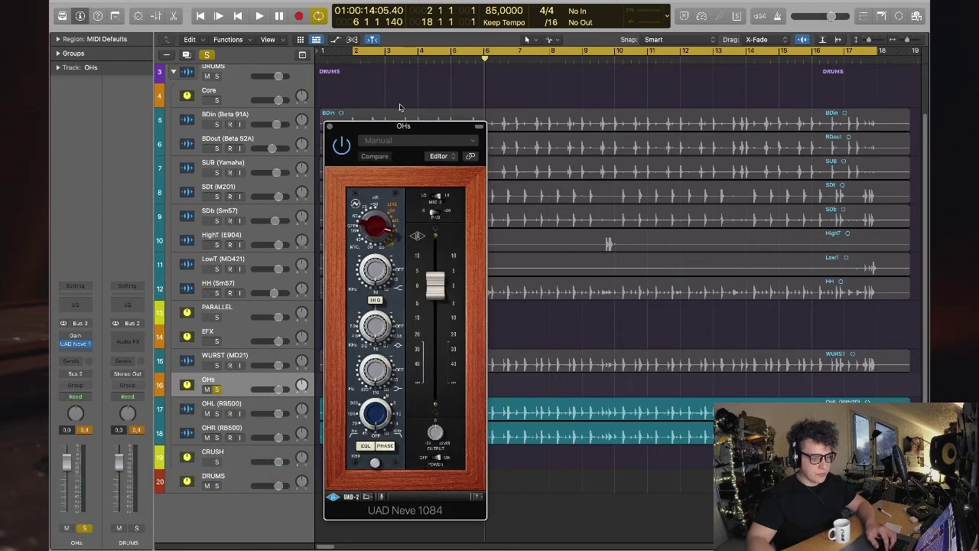
- Place the Neve 1084 window clear of the track list and adjust its red input gain control while the overheads play
left_click_drag(395, 134, 719, 92)
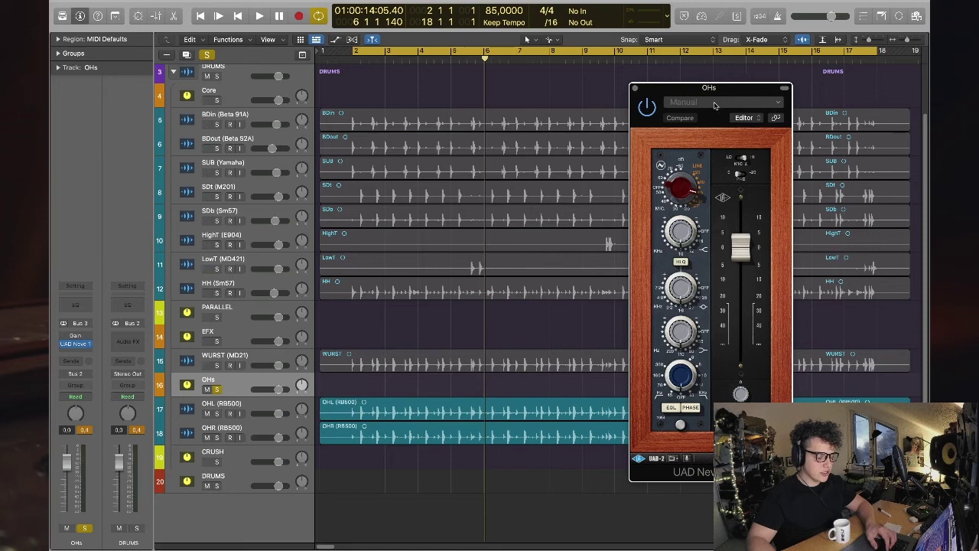
left_click_drag(710, 93, 850, 13)
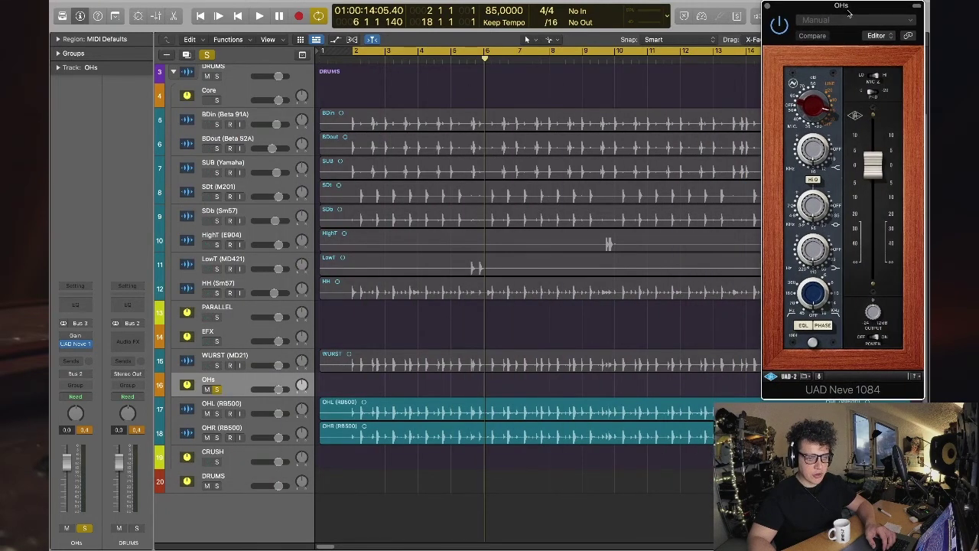
left_click_drag(849, 13, 816, 34)
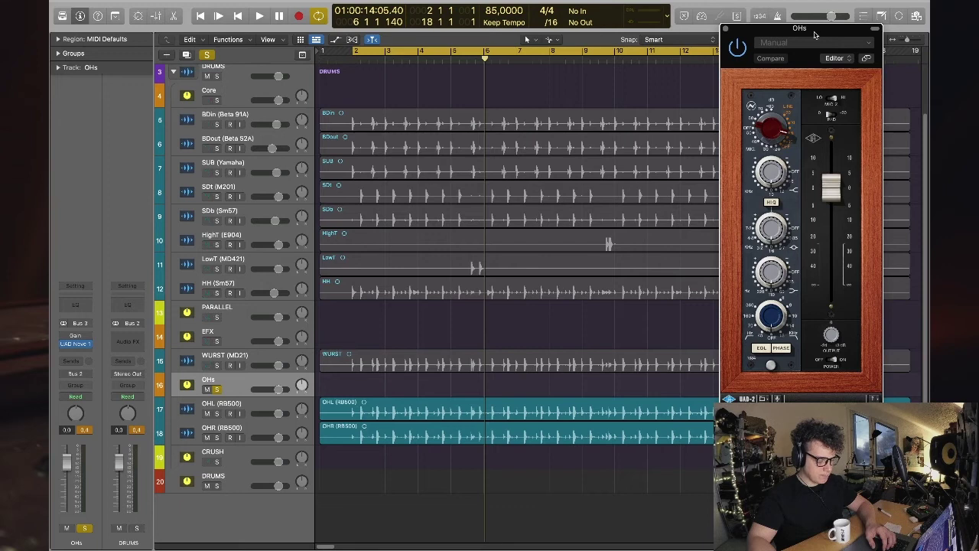
key("space")
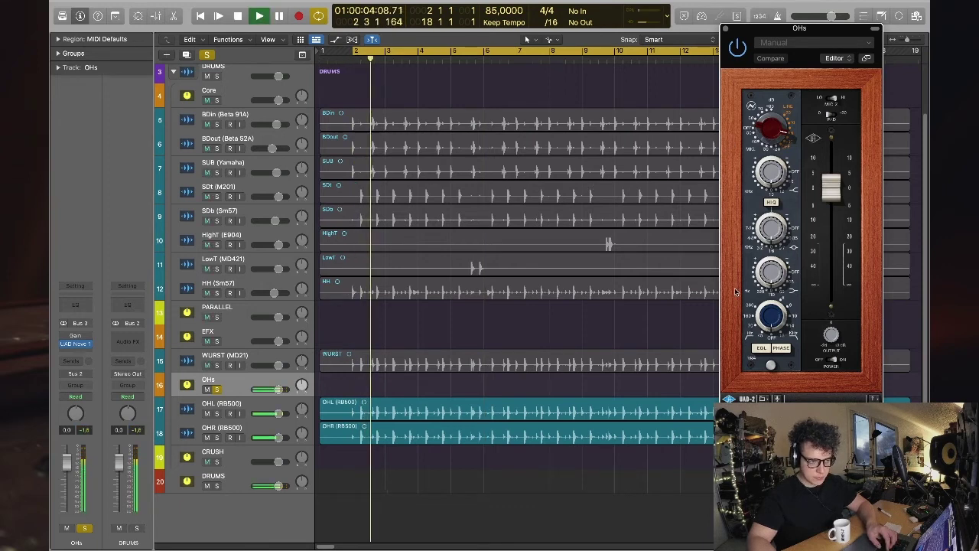
left_click_drag(827, 341, 830, 357)
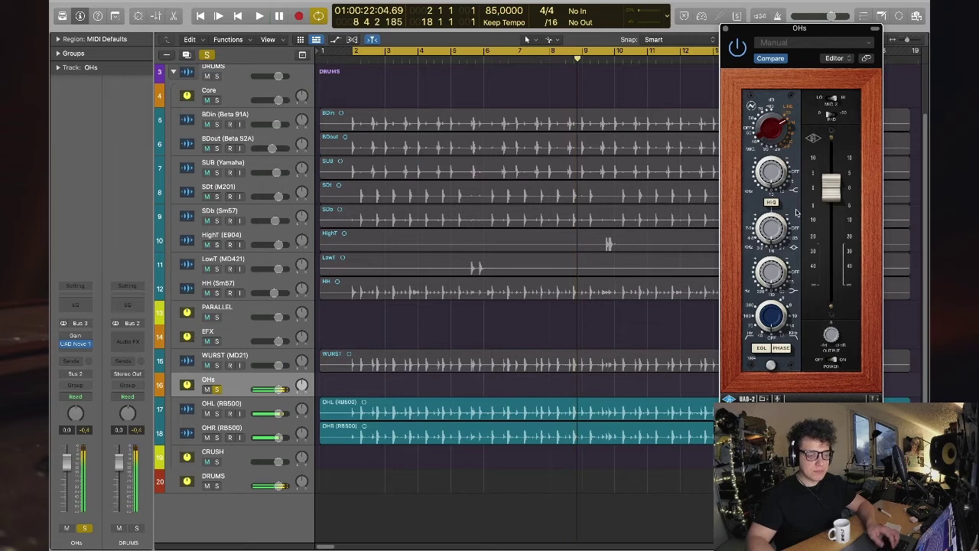
key("space")
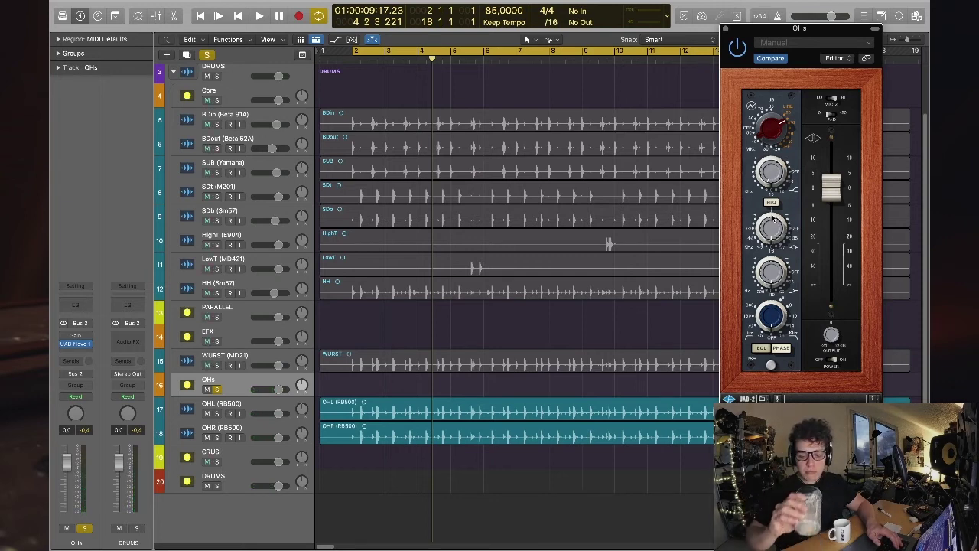
- Play the soloed overheads through the Neve 1084 in short passes to judge the new gain setting
key("space")
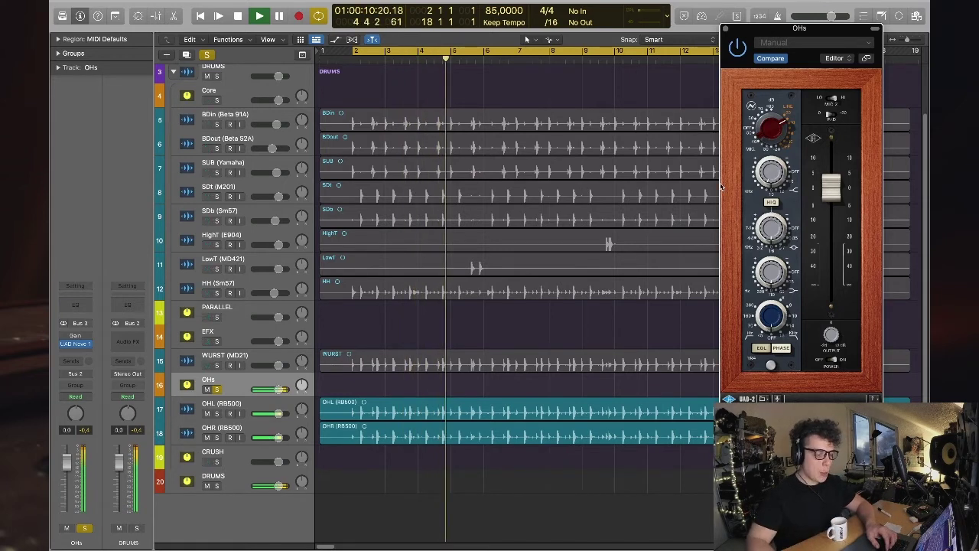
key("space")
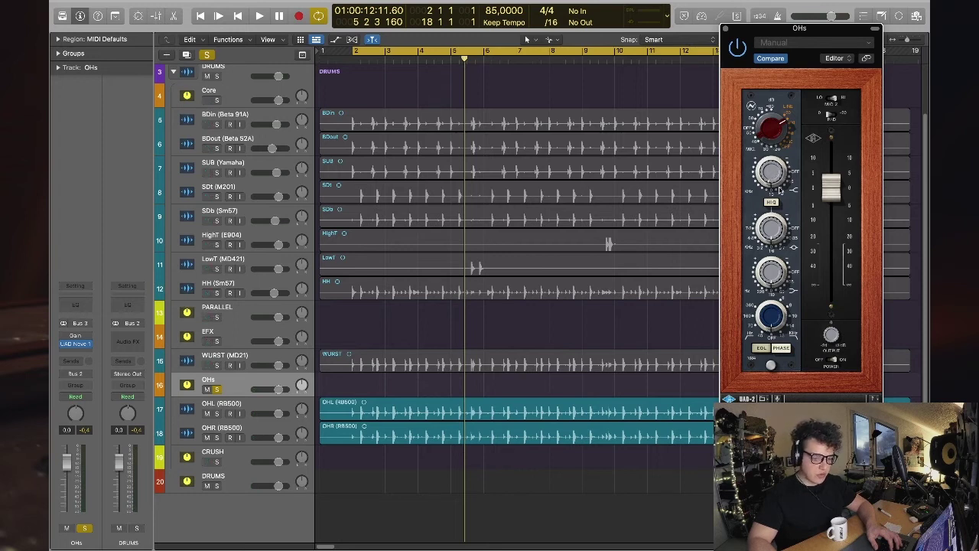
key("space")
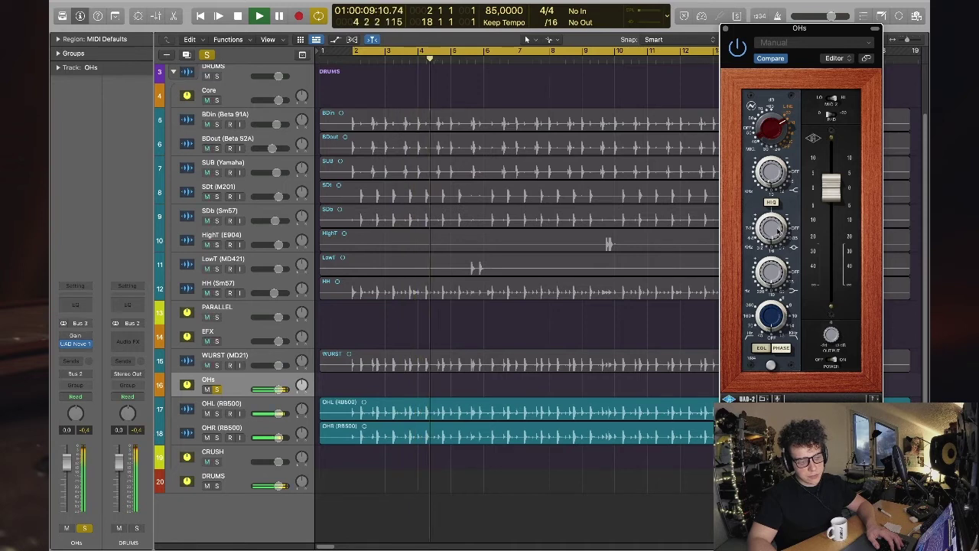
key("space")
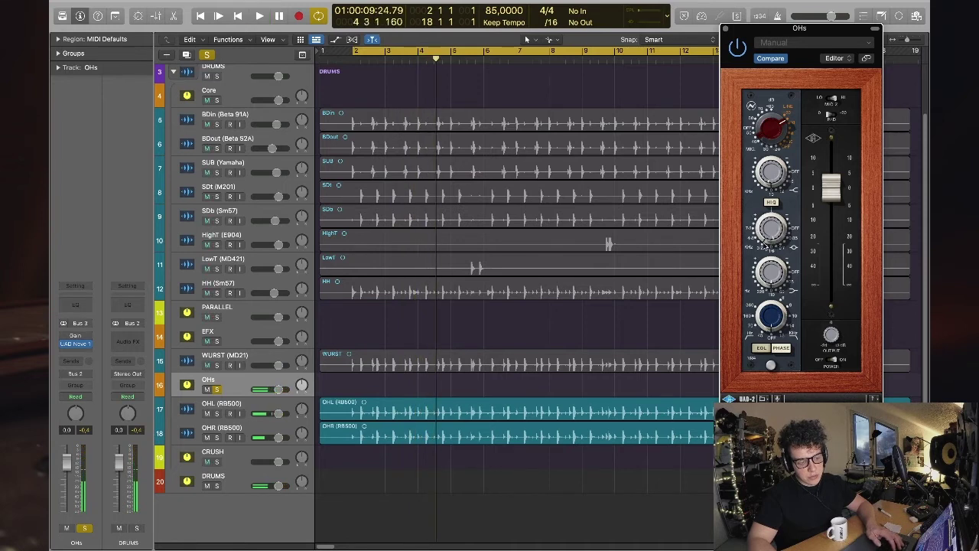
- Compare the overheads with the Neve 1084 bypassed and re-enabled during playback, and close the plug-in window
key("space")
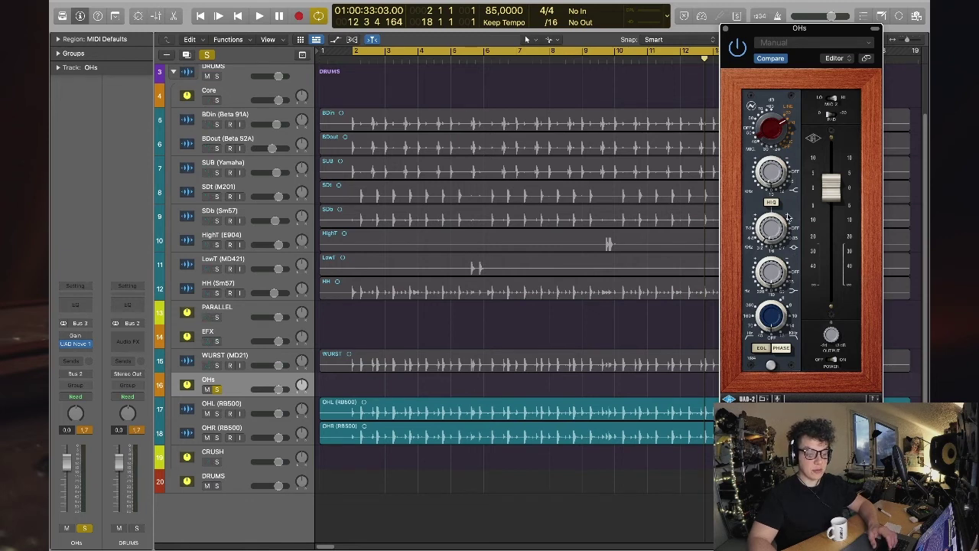
key("space")
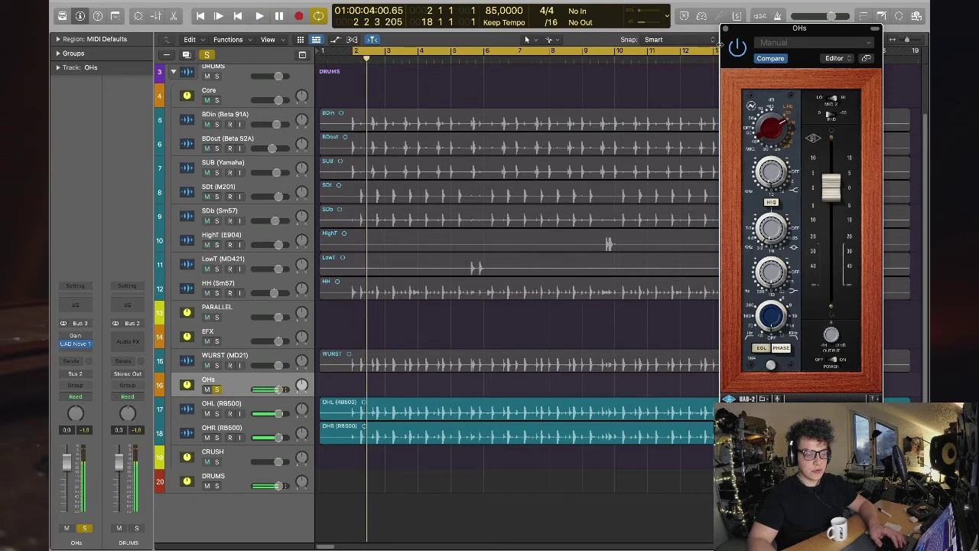
left_click(733, 47)
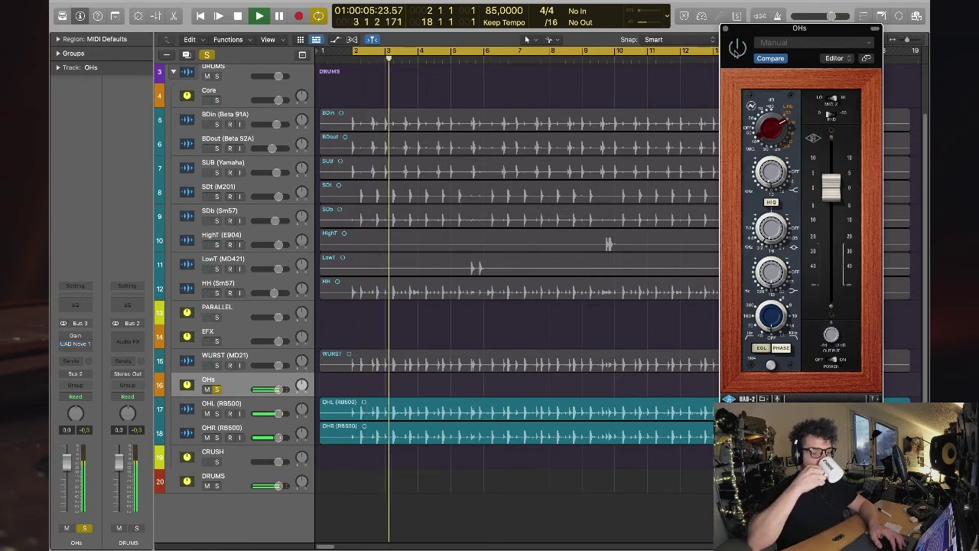
left_click(736, 50)
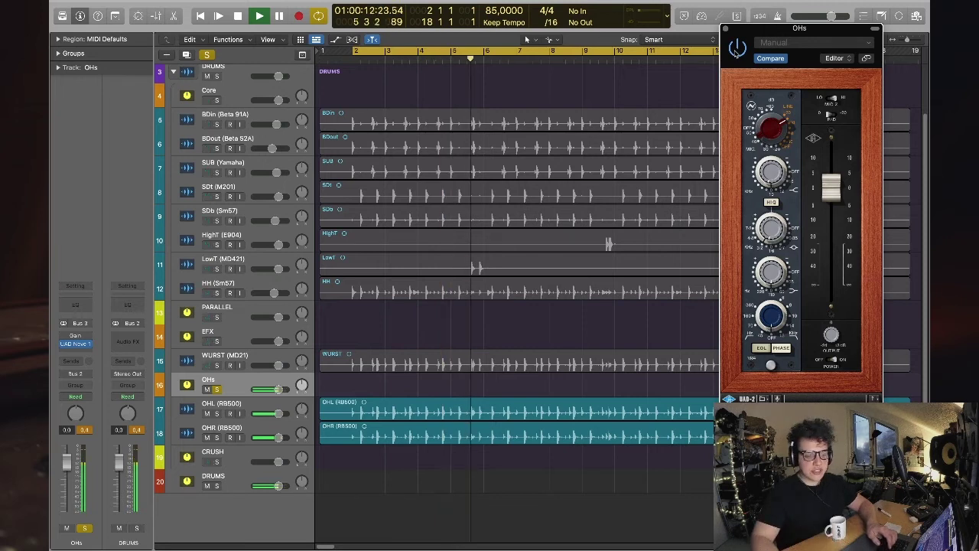
key("space")
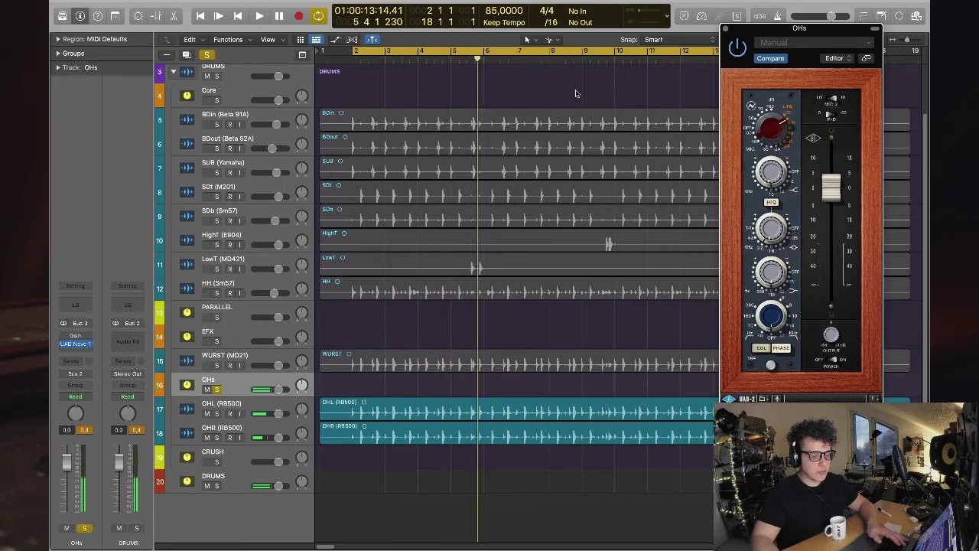
left_click_drag(799, 28, 778, 48)
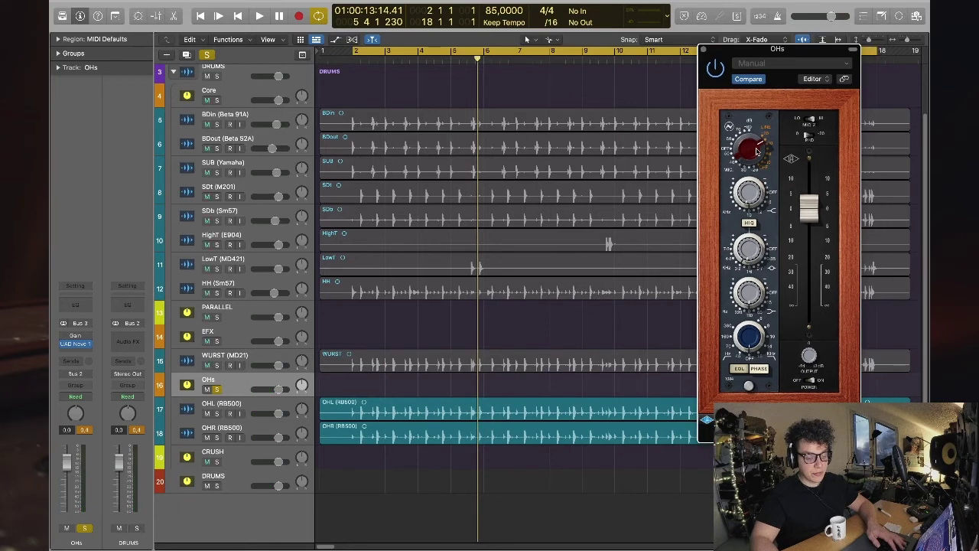
left_click_drag(730, 54, 724, 64)
left_click(697, 60)
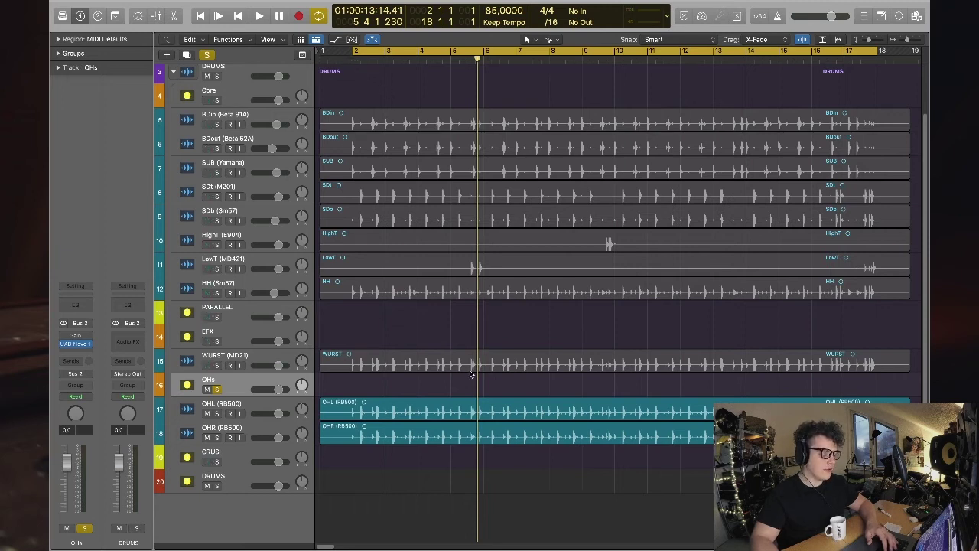
- With the mixer shown, compare the soloed overheads with the full drum mix, restore the OHs solo and hide the mixer
key("x")
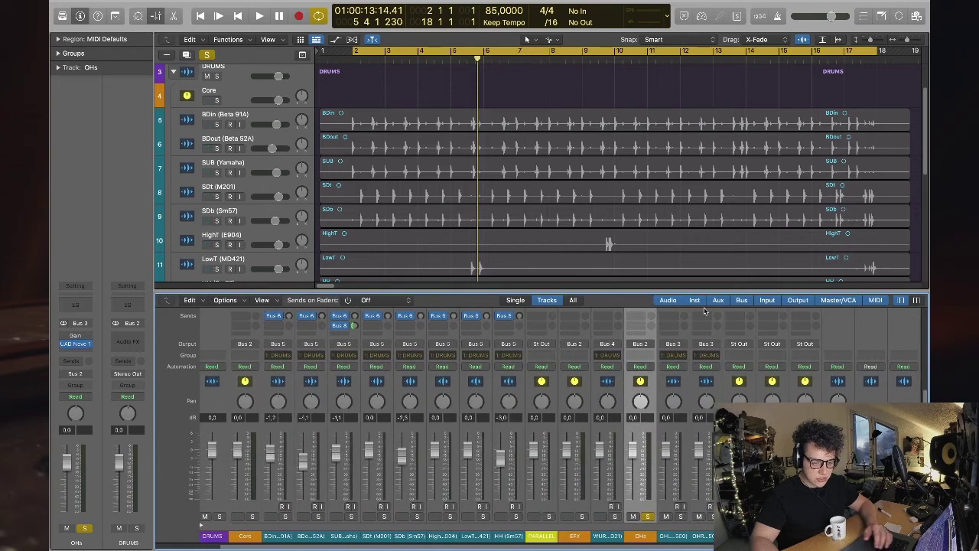
key("space")
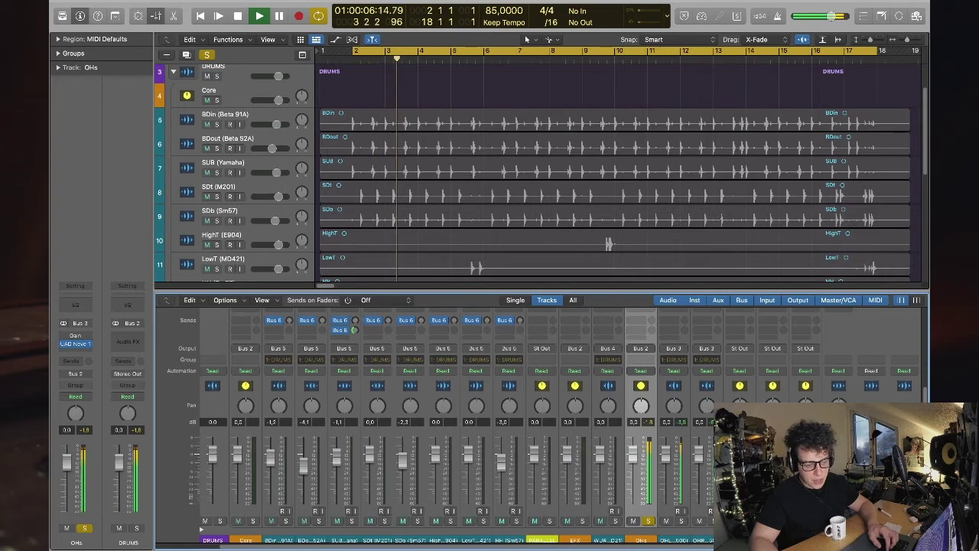
key("space")
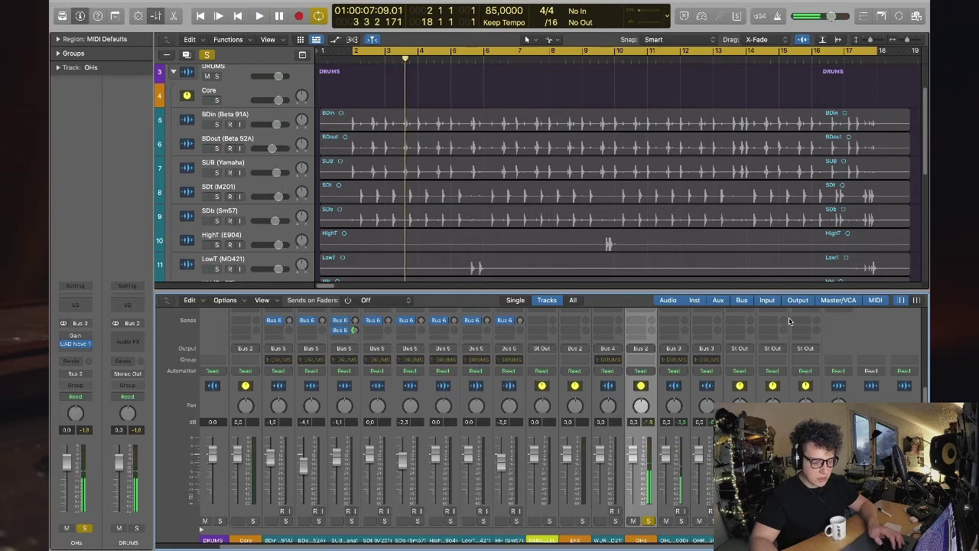
key("super+a")
key("space")
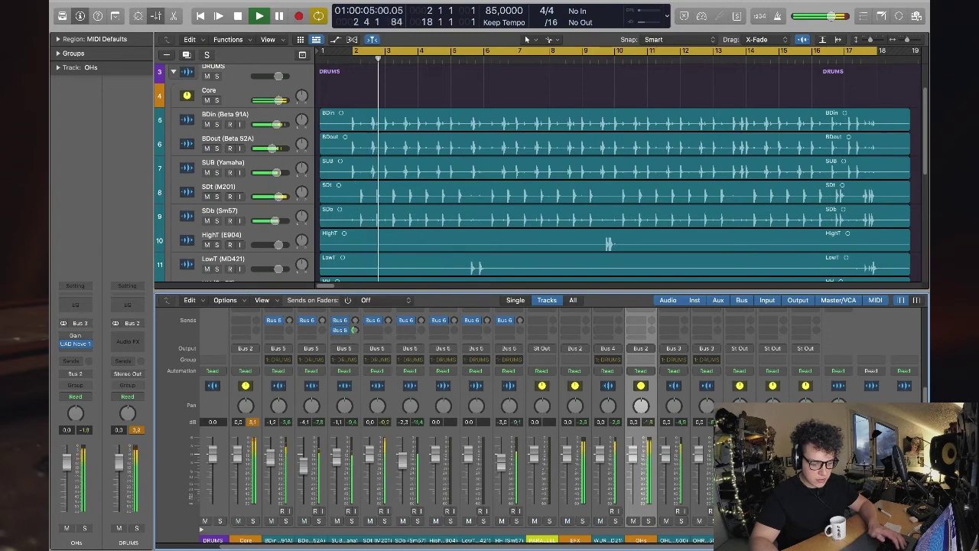
key("space")
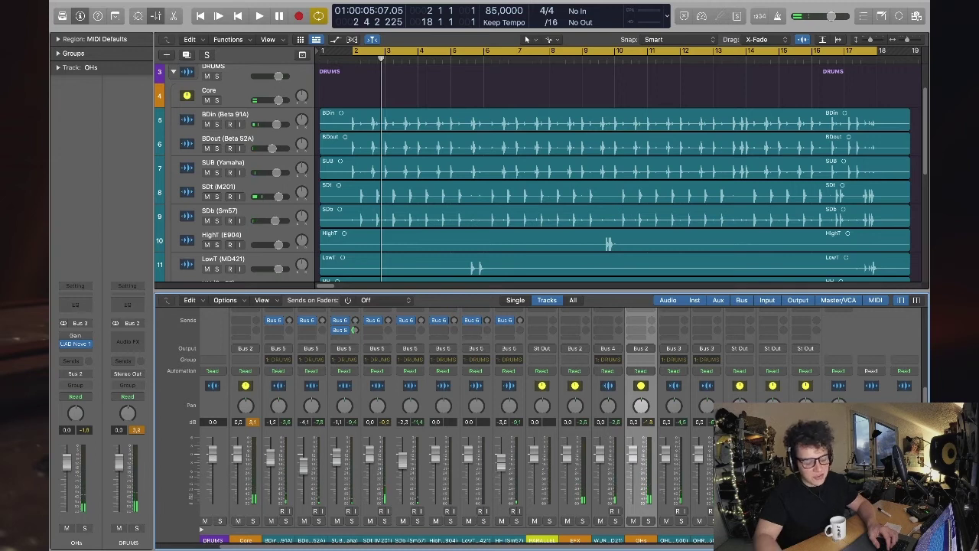
left_click(649, 521)
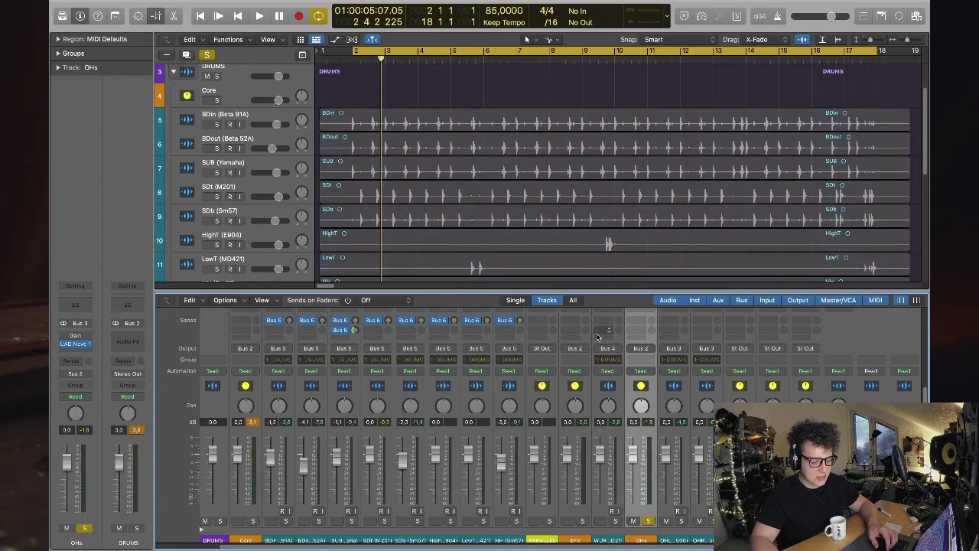
key("x")
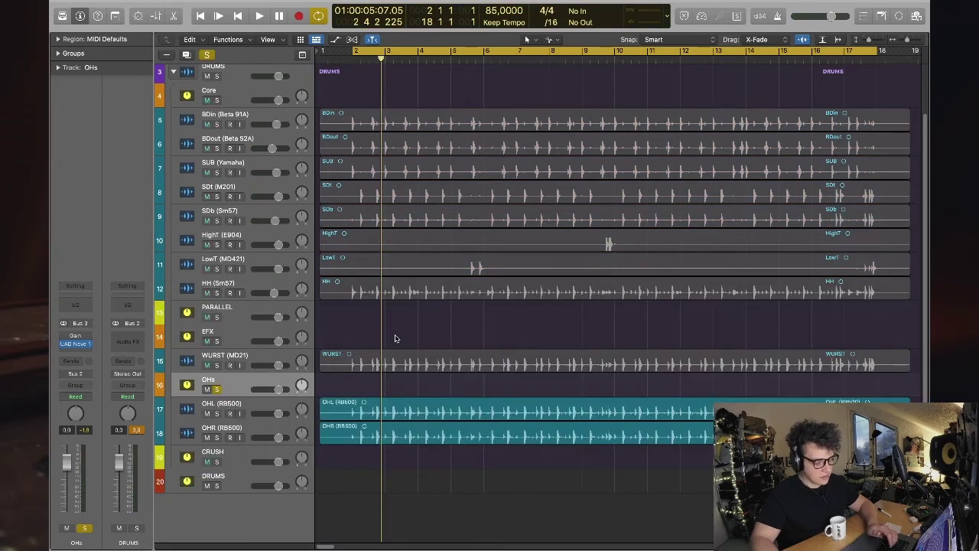
- Insert FF Pro-Q 3 on the OHs stack after the Neve 1084 and place its window lower over the arrangement
key("space")
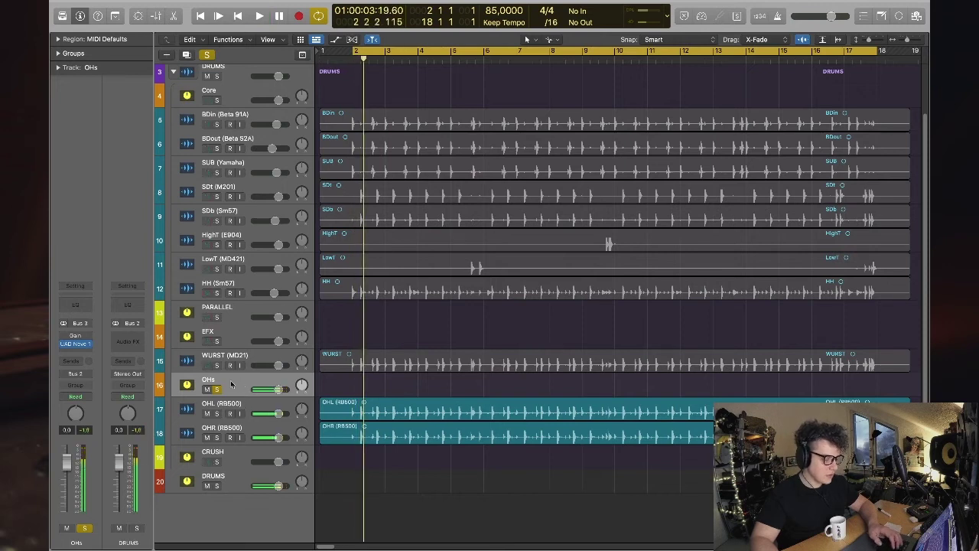
left_click(83, 352)
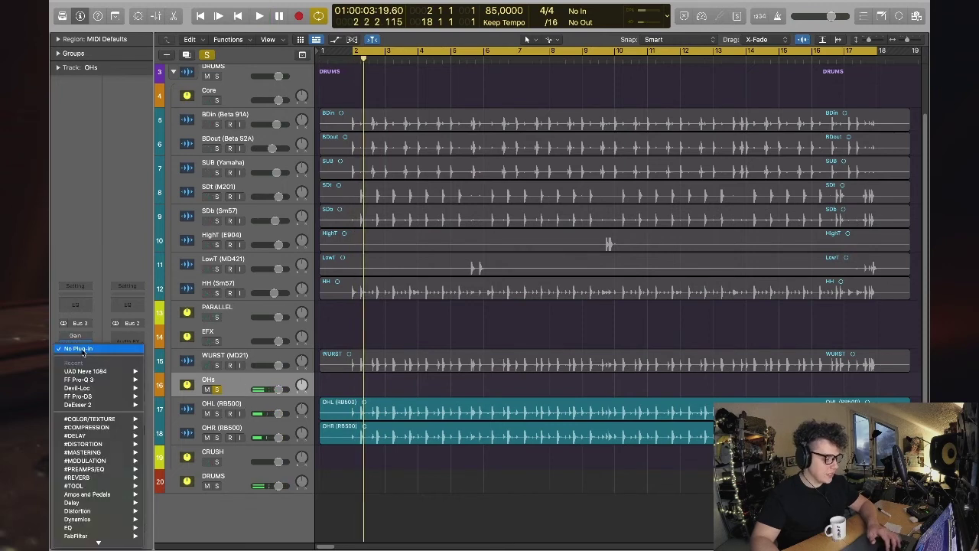
left_click(548, 456)
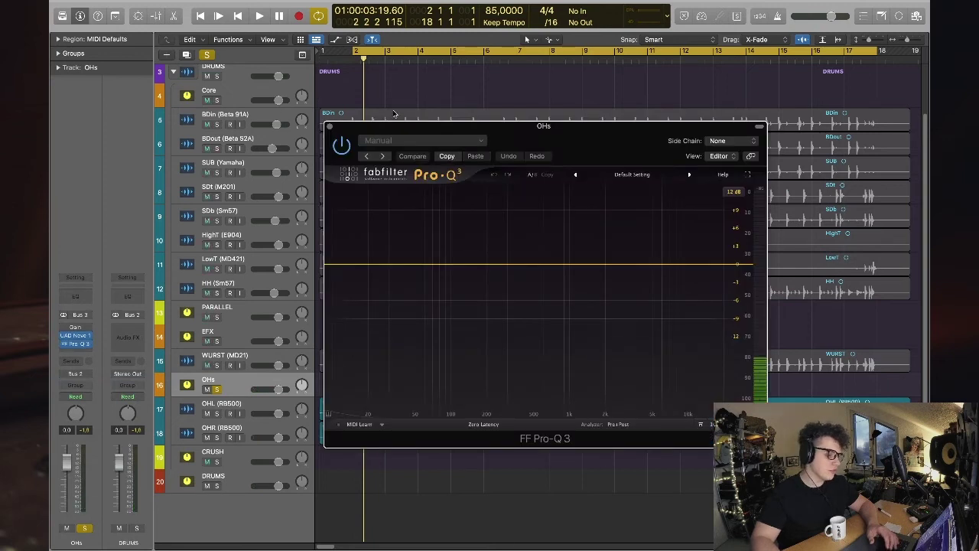
left_click_drag(551, 128, 564, 192)
- Play the overheads while watching the Pro-Q 3 analyzer, and close the equalizer window
key("space")
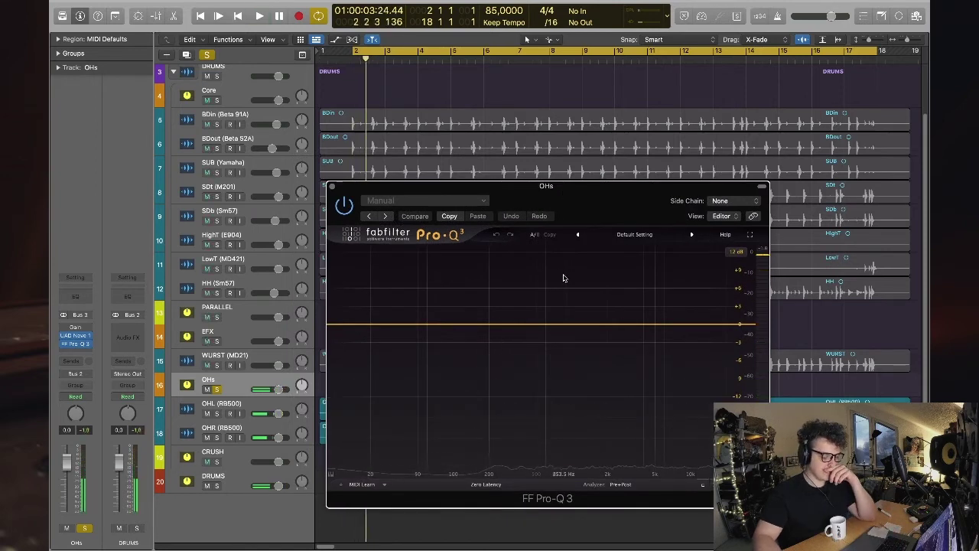
key("space")
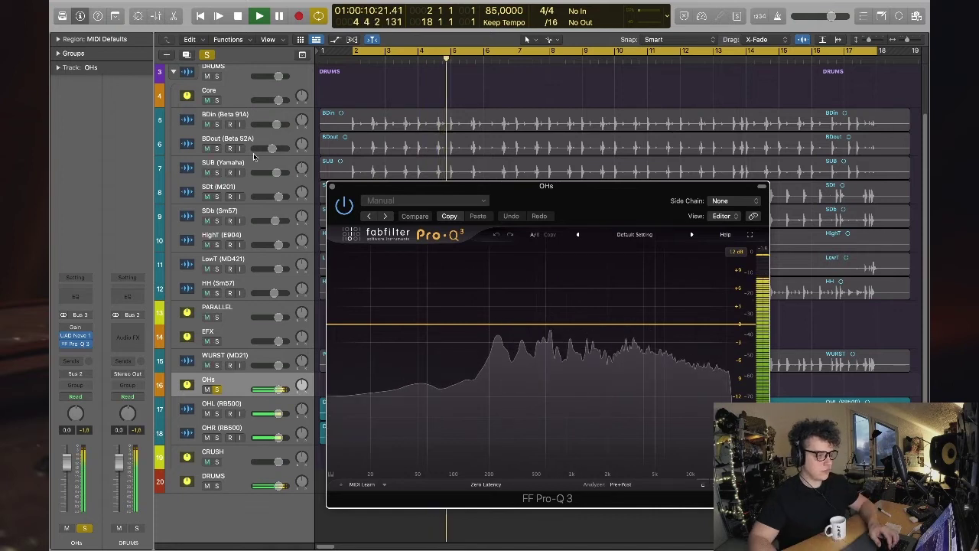
key("space")
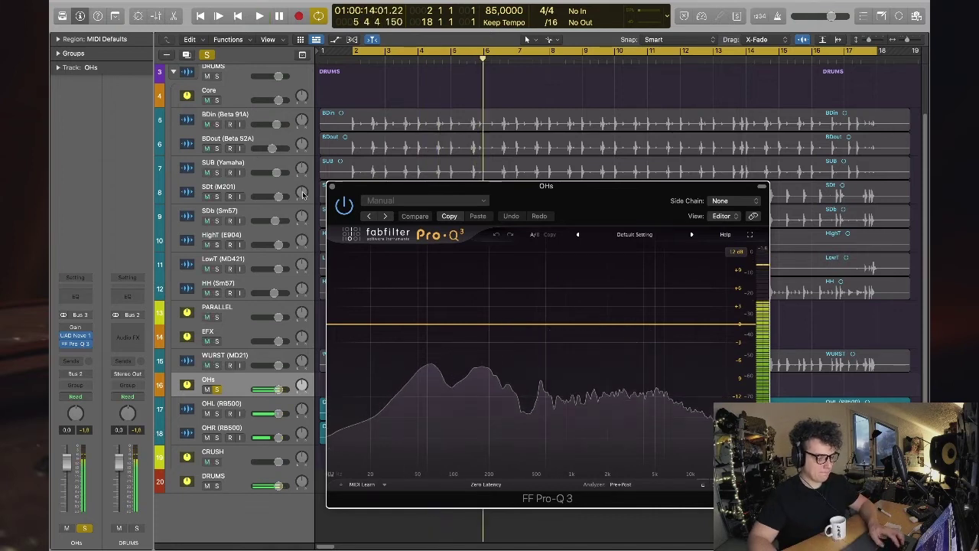
left_click(330, 187)
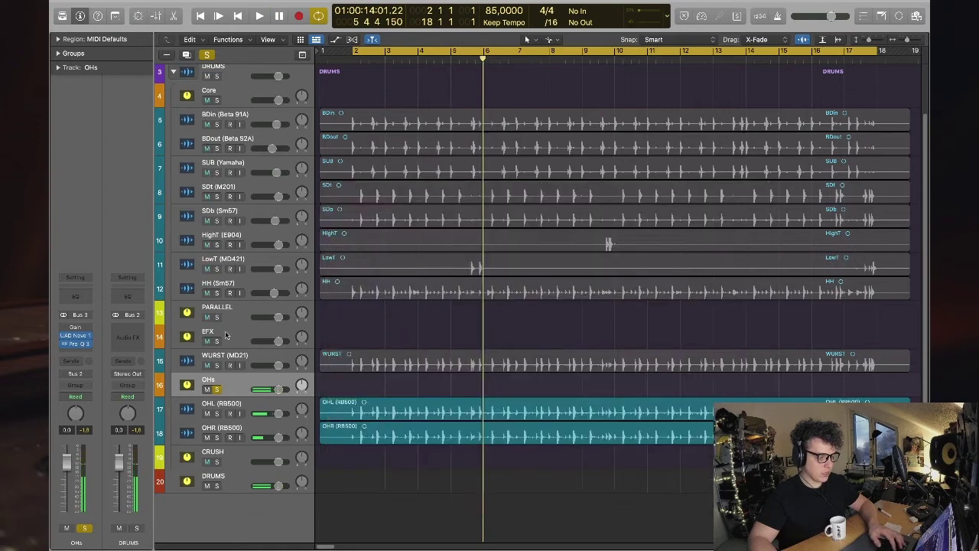
- Reopen the Neve 1084 and Pro-Q 3 side by side and play the overheads to examine their spectrum
left_click(65, 337)
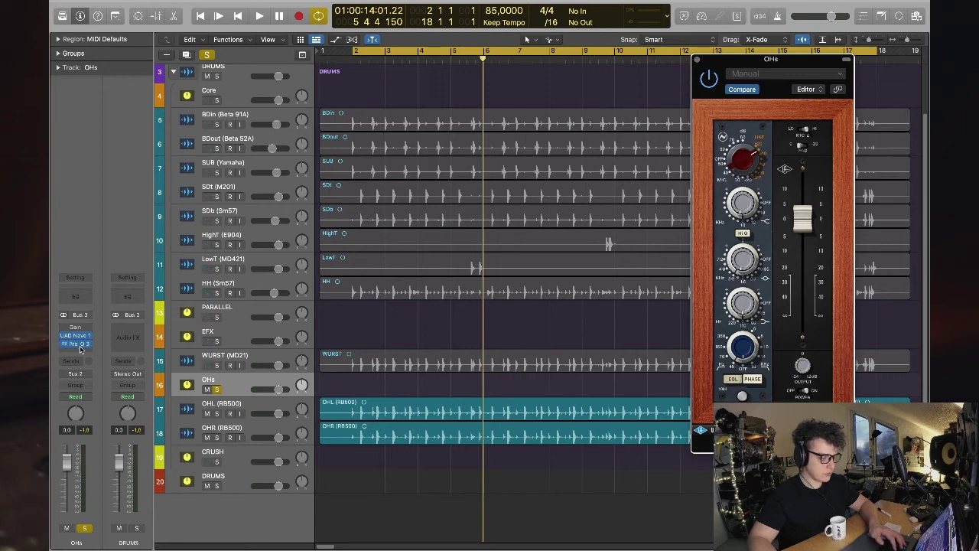
left_click_drag(581, 195, 475, 88)
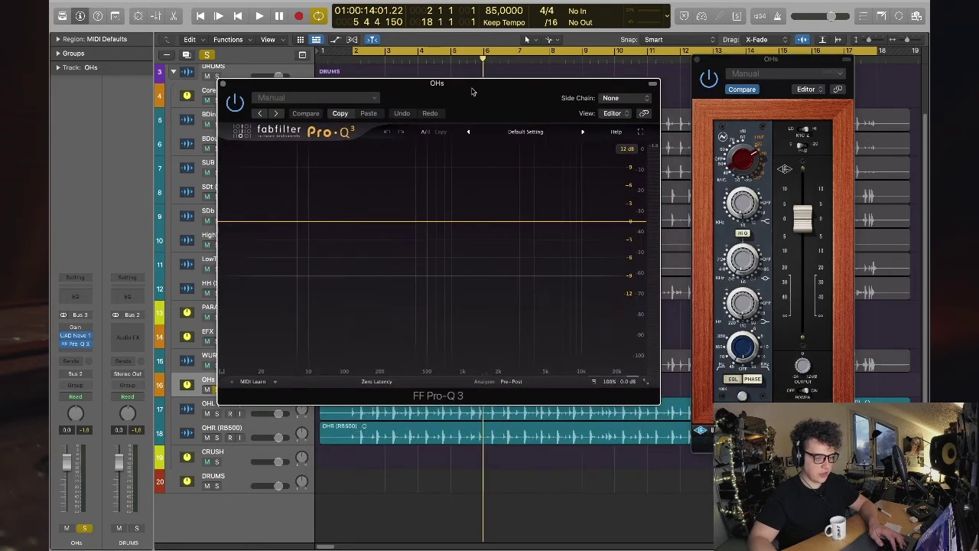
key("space")
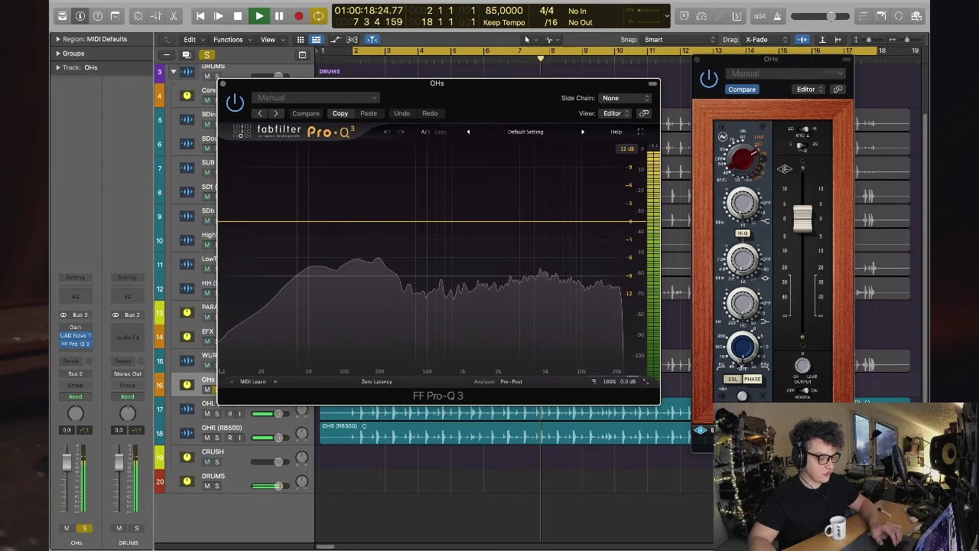
key("space")
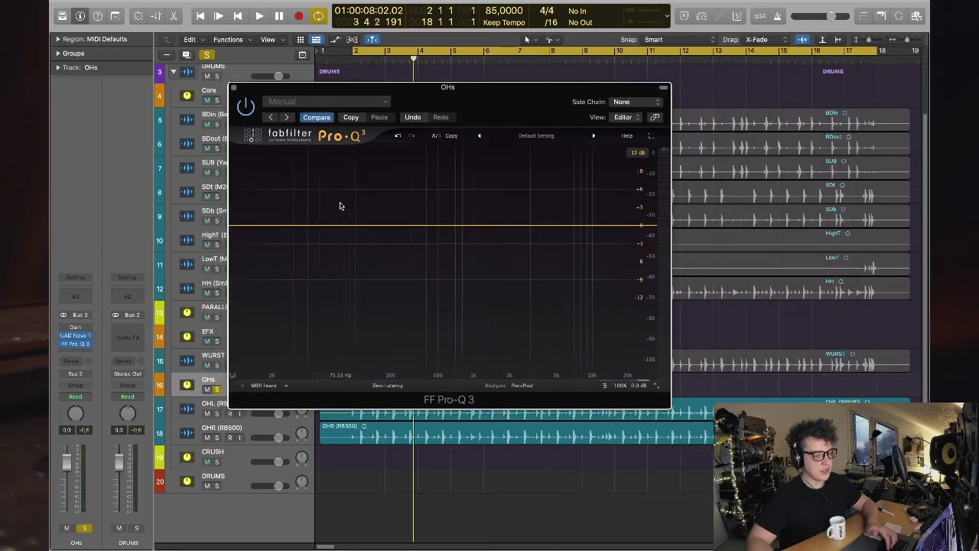
- Add a narrow bell band near 200 Hz in Pro-Q 3, sharpen its Q to about 3.5 and leave it at a slight cut
key("space")
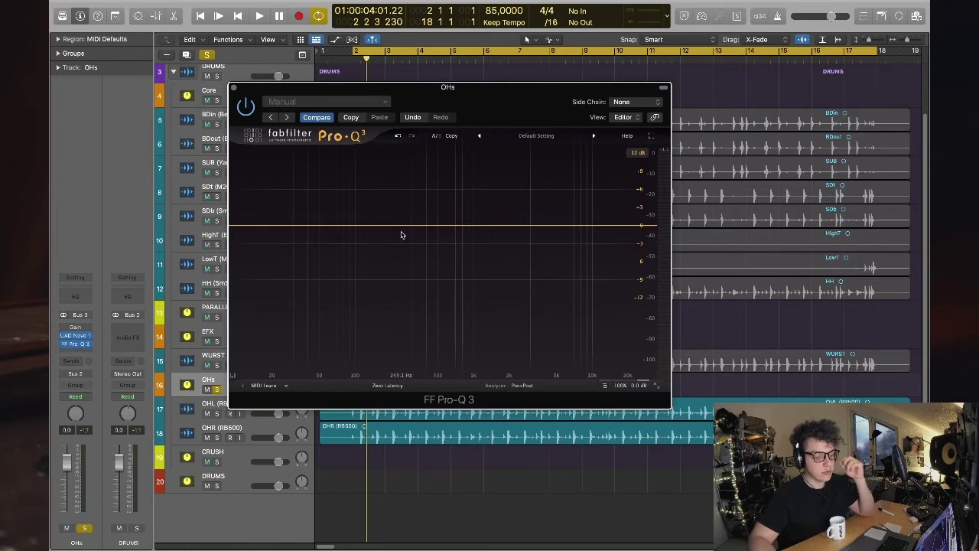
left_click_drag(394, 225, 393, 215)
left_click_drag(434, 333, 426, 263)
key("space")
mouse_move(393, 216)
left_mouse_down()
mouse_move(392, 191)
mouse_move(389, 227)
left_mouse_up()
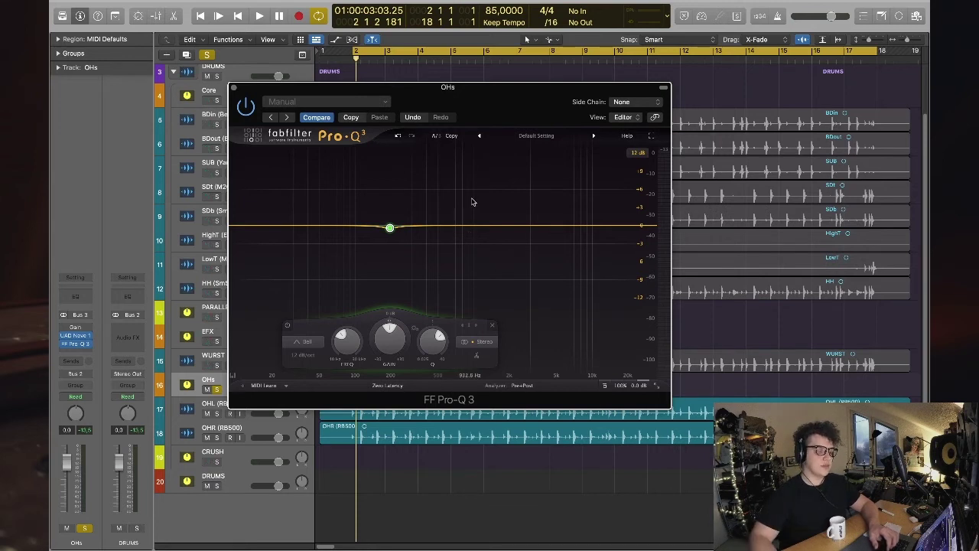
- Move the Pro-Q 3 window clear of the track list, play the overheads and boost the 200 Hz band by about 5 dB
left_click_drag(523, 89, 658, 79)
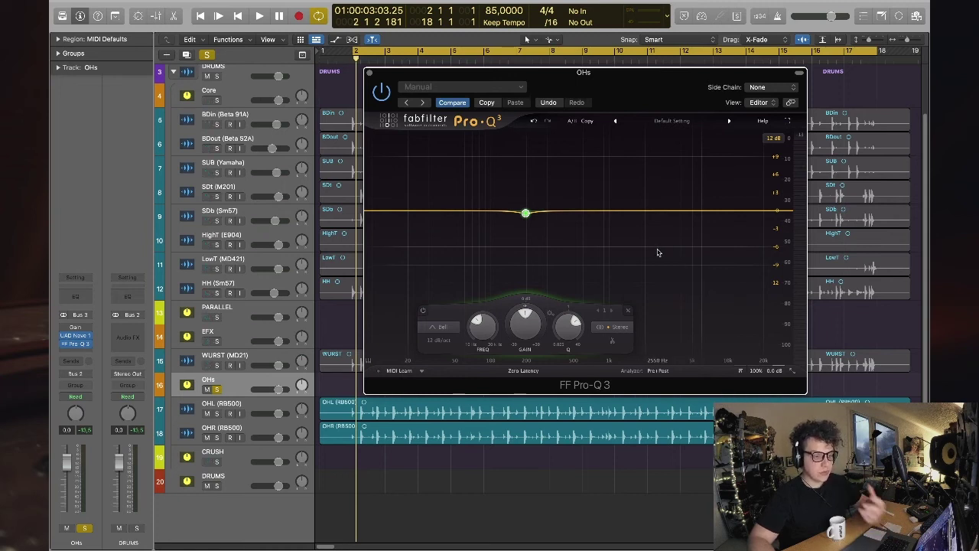
left_click(566, 157)
key("space")
left_click_drag(525, 214, 527, 179)
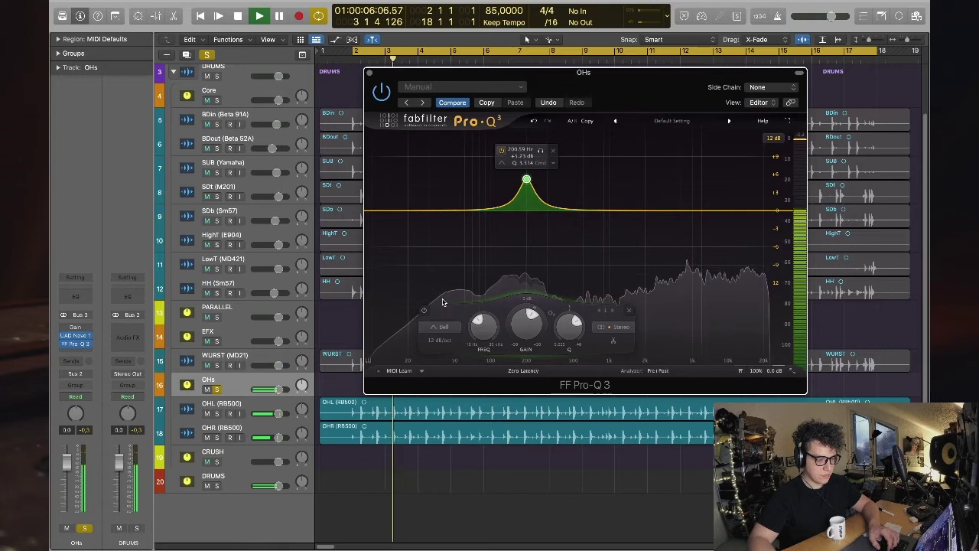
- Set the 200 Hz band's Q to about 7.1, turn it into a cut near 210 Hz and set the display range to 30 dB
left_click_drag(540, 150, 543, 151)
scroll(573, 328, "up", 10)
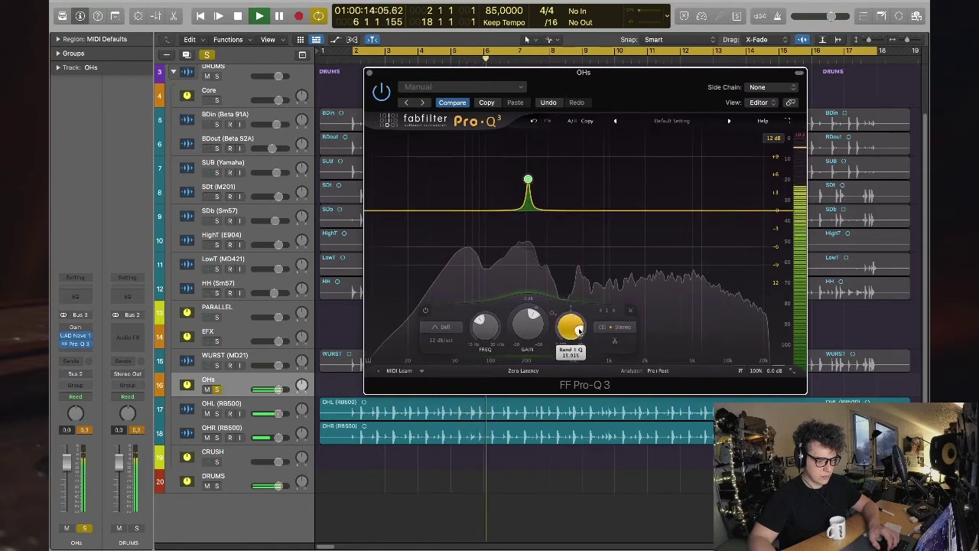
scroll(579, 330, "down", 5)
left_click_drag(528, 181, 529, 236)
left_click(774, 137)
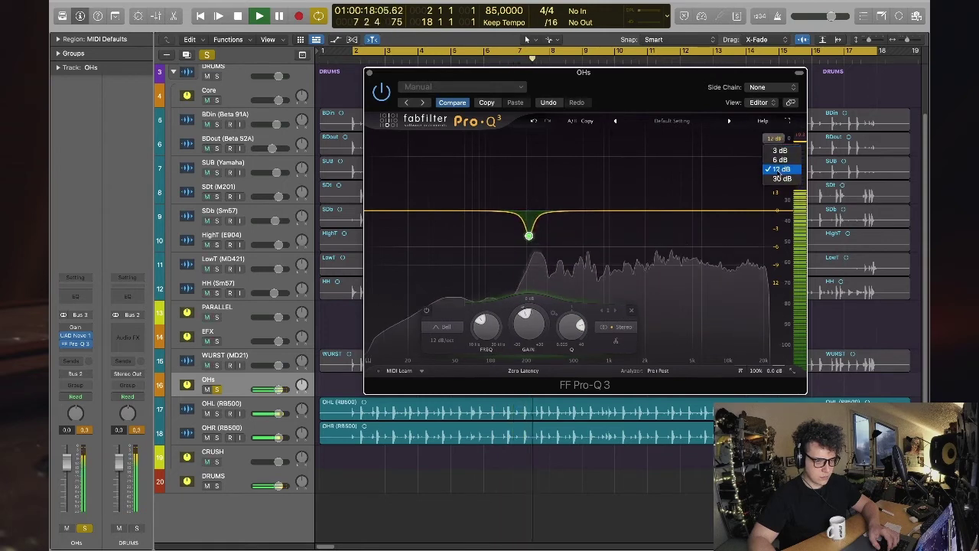
left_click(782, 178)
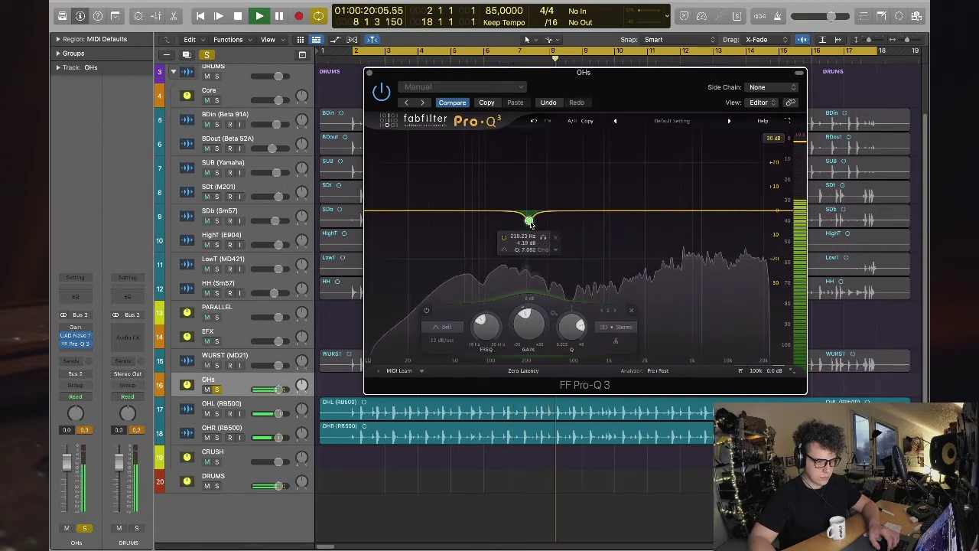
- Test the narrow band with a deep cut and a boost near 238 Hz, and give it a dynamic cut with about -1.5 dB range
left_click_drag(530, 222, 536, 297)
left_click_drag(535, 297, 536, 187)
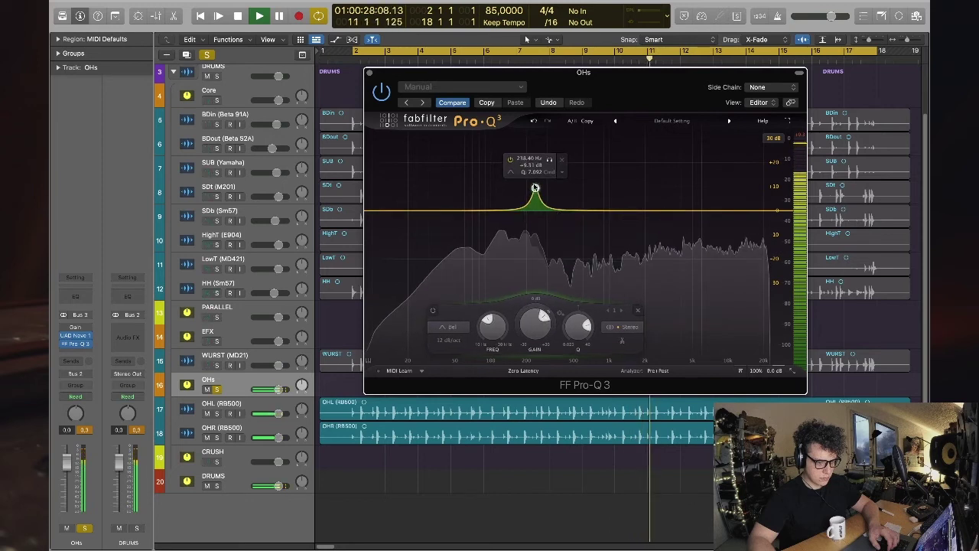
double_click(535, 326)
left_click_drag(535, 325, 514, 337)
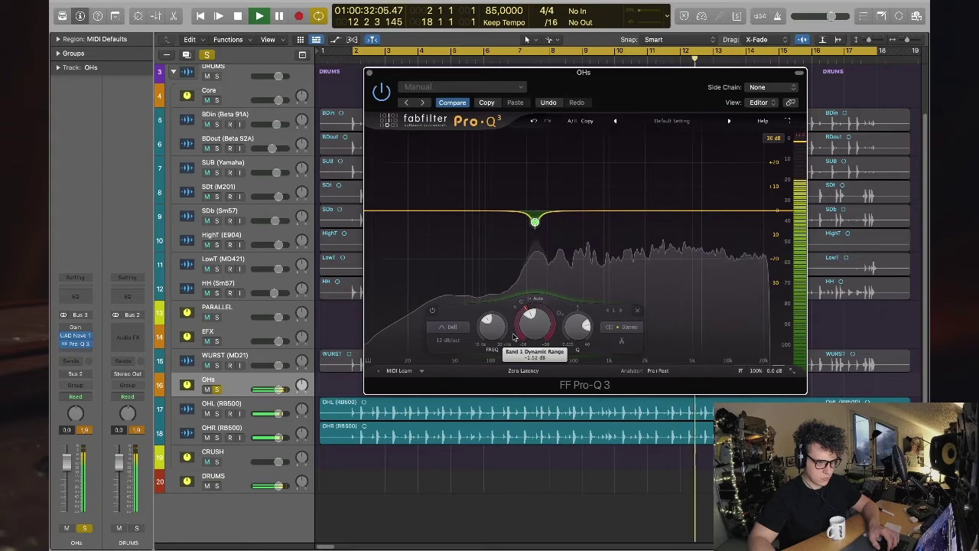
- Add a second bell cutting about 3.6 dB at 384 Hz, Q about 2.3, with a dynamic range of about -1.4 dB
left_click(556, 211)
mouse_move(555, 211)
left_mouse_down()
mouse_move(560, 190)
mouse_move(560, 219)
left_mouse_up()
left_click_drag(551, 304, 541, 325)
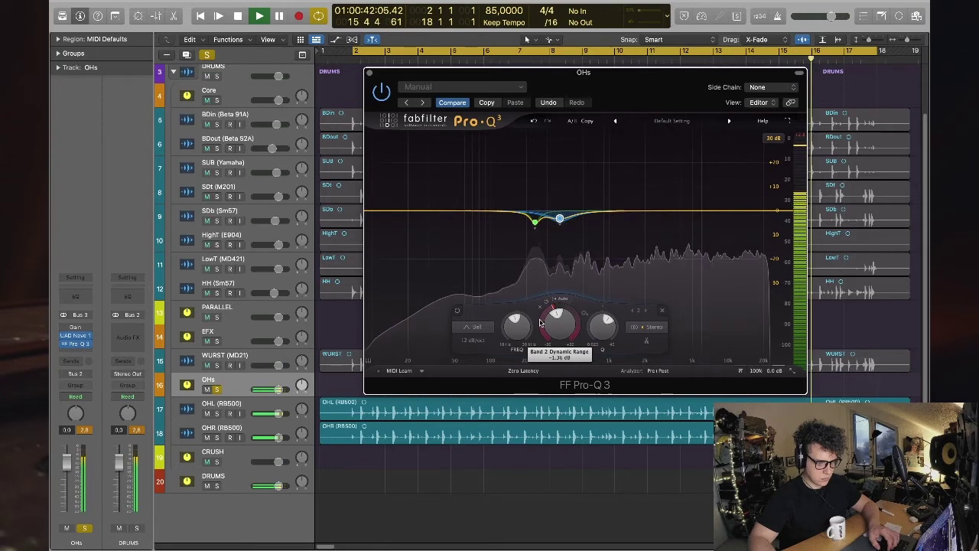
- Add a bell boost at about 60 Hz and another near 116 Hz, audition the latter in solo and set it to about +2 dB
left_click_drag(469, 211, 464, 203)
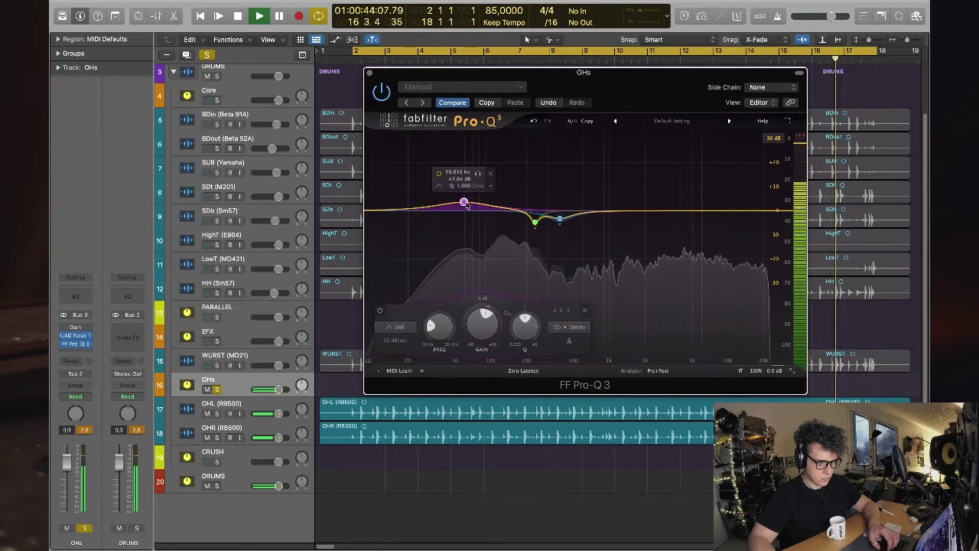
left_click_drag(464, 203, 499, 194)
left_click(513, 166)
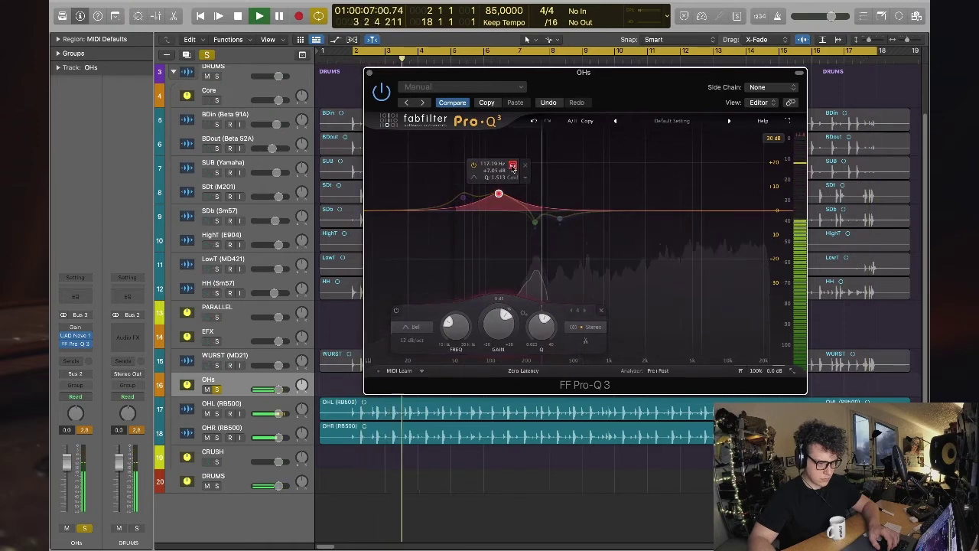
left_click(512, 167)
left_click_drag(498, 195, 499, 207)
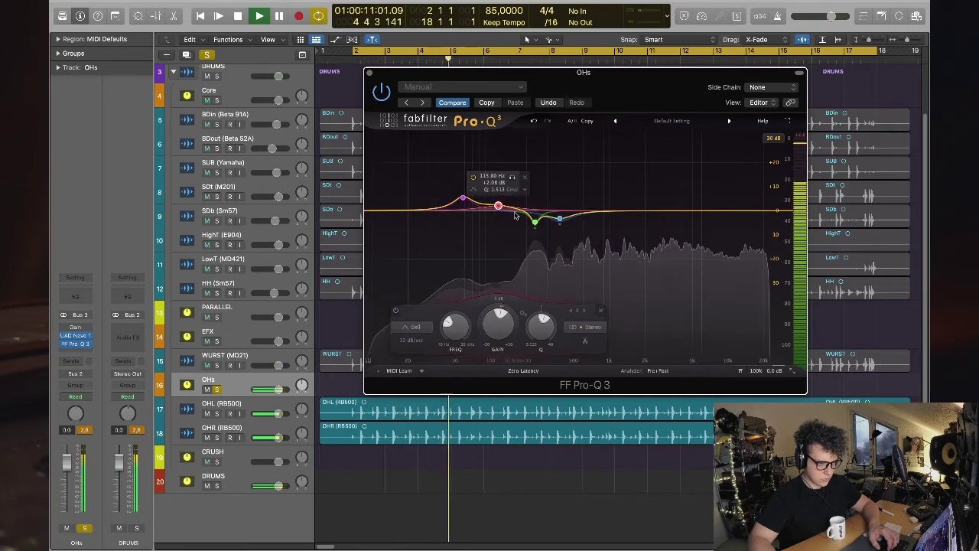
- Retune the narrow cut to about 197 Hz at -7.4 dB, and add a wide +1.7 dB bell at about 2 kHz with Q about 1.2
mouse_move(534, 221)
left_mouse_down()
mouse_move(525, 216)
mouse_move(526, 232)
left_mouse_up()
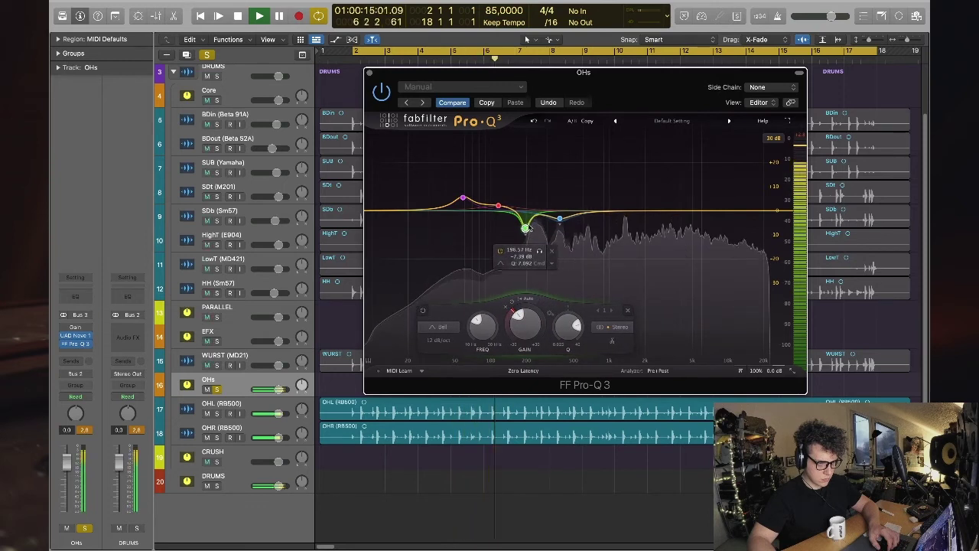
left_click(560, 220)
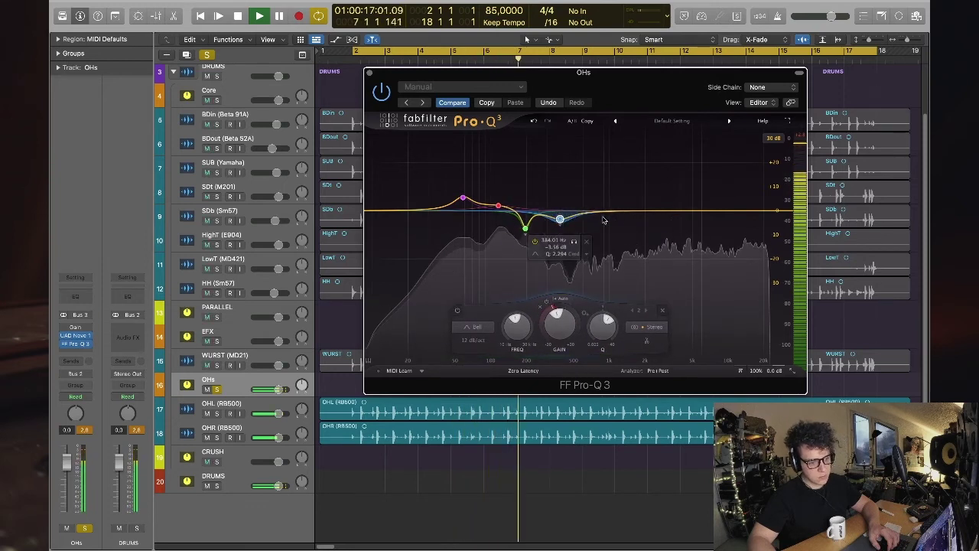
left_click_drag(632, 210, 645, 205)
scroll(699, 322, "down", 2)
scroll(698, 322, "down", 2)
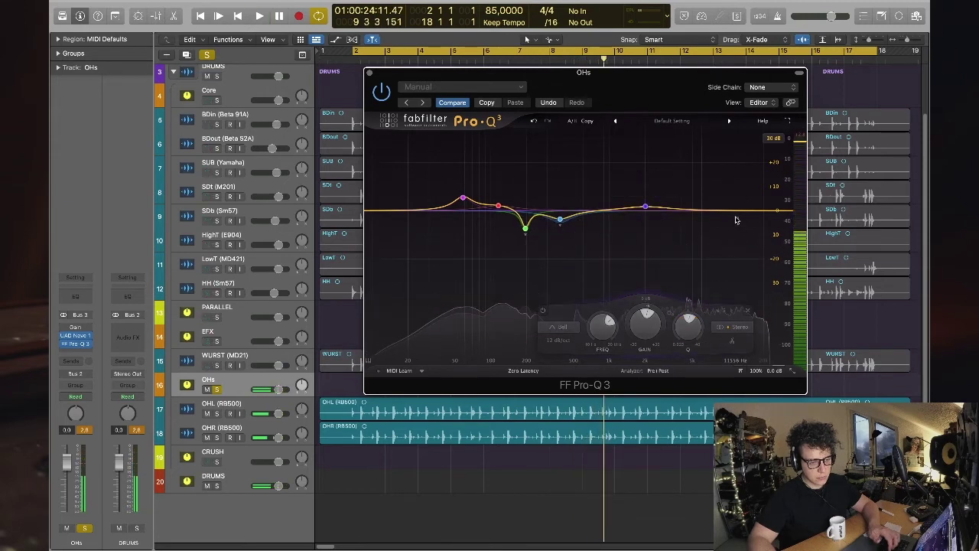
- Add a low cut band with a 30 dB/oct slope and move its cutoff to about 40 Hz
mouse_move(381, 222)
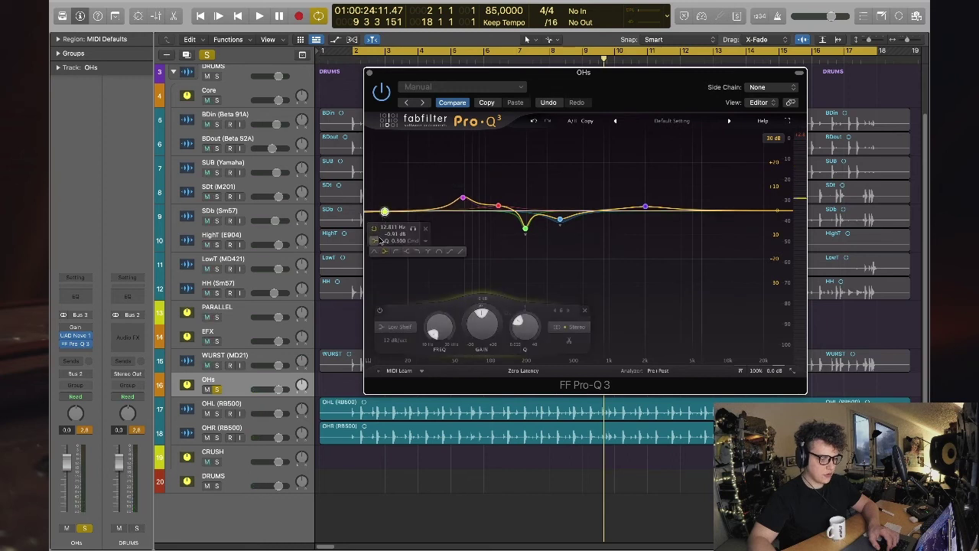
left_click(396, 254)
left_click(399, 218)
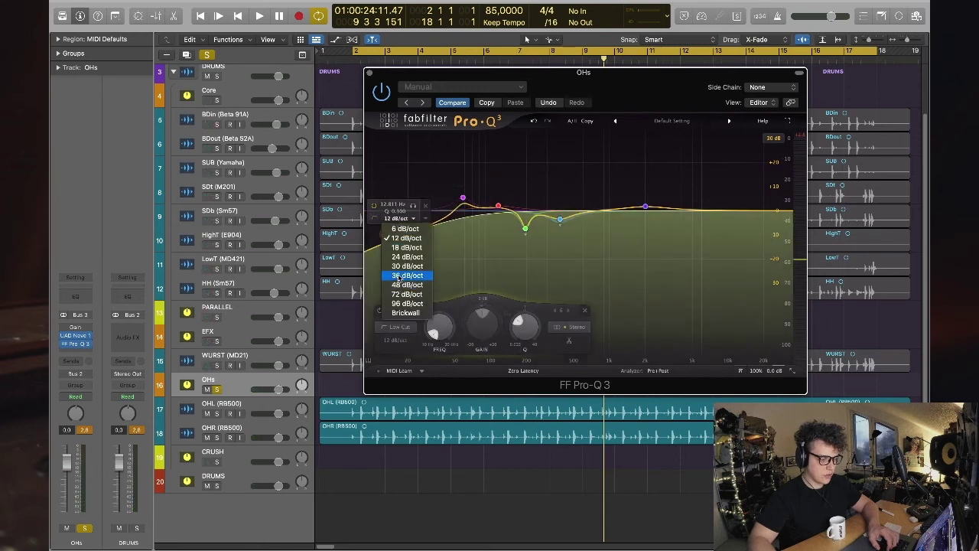
left_click(401, 266)
left_click_drag(385, 219, 444, 211)
- Play the equalized overheads to judge the Pro-Q 3 curve, and close the equalizer window
key("space")
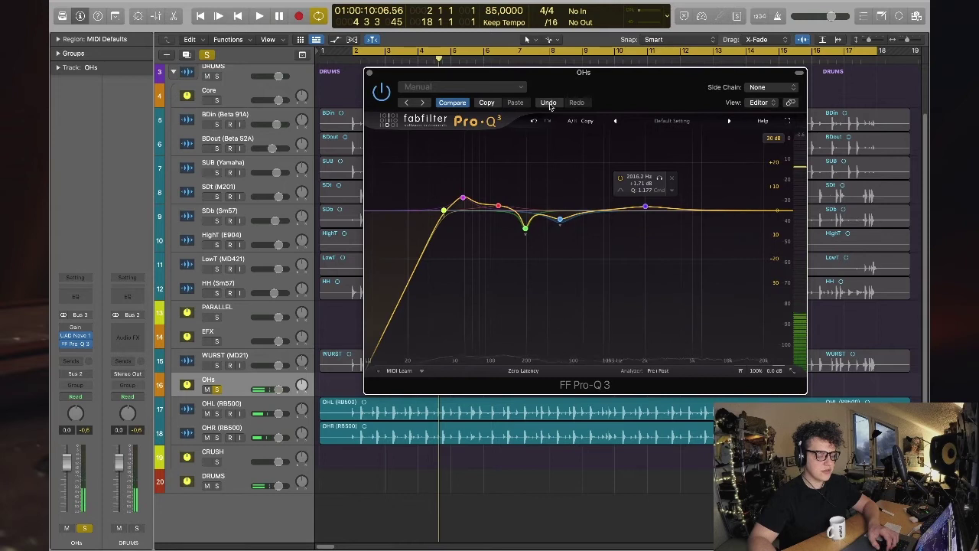
key("space")
key("space")
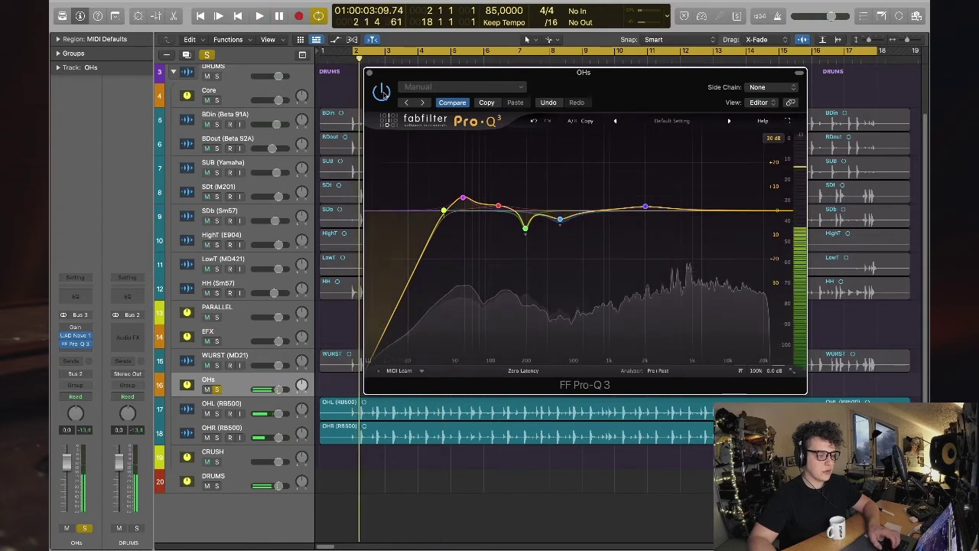
key("super+w")
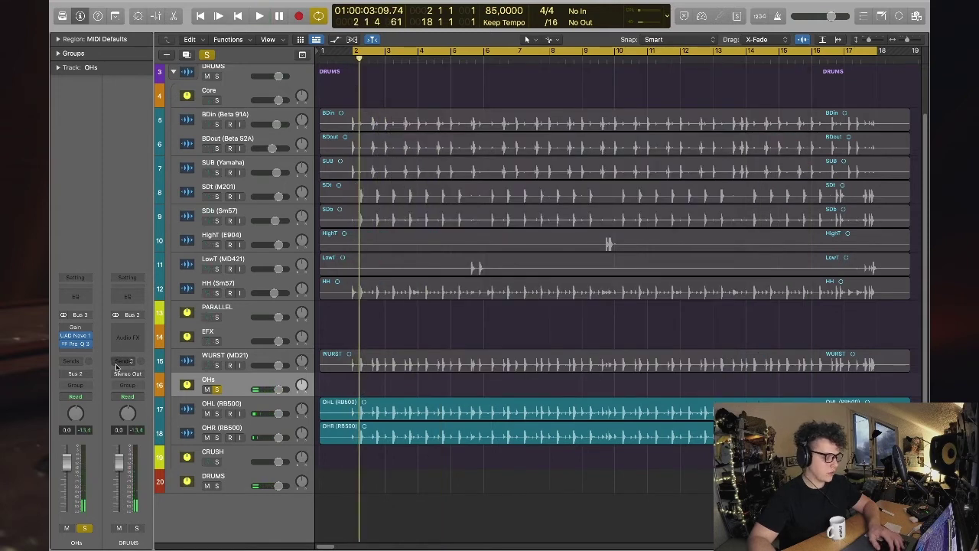
- Insert UAD Pultec EQP-1A Legacy in stereo on the OHs stack after Pro-Q 3 and move its window over the track list
left_click(67, 352)
mouse_move(93, 495)
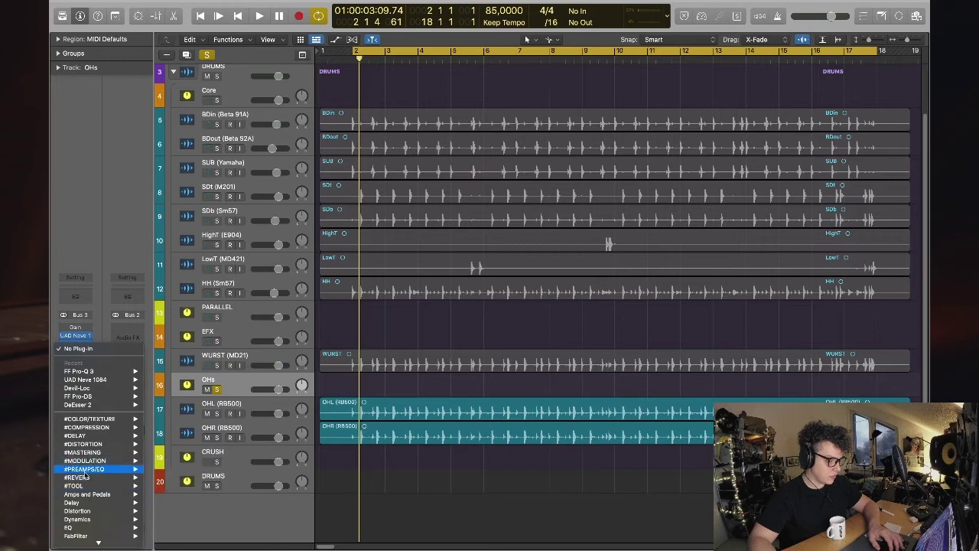
mouse_move(86, 469)
mouse_move(270, 492)
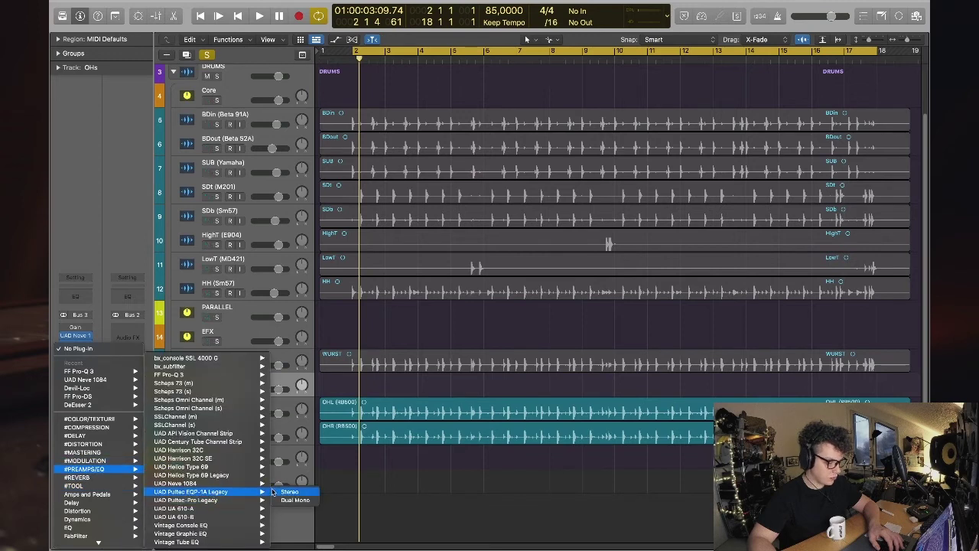
left_click(591, 329)
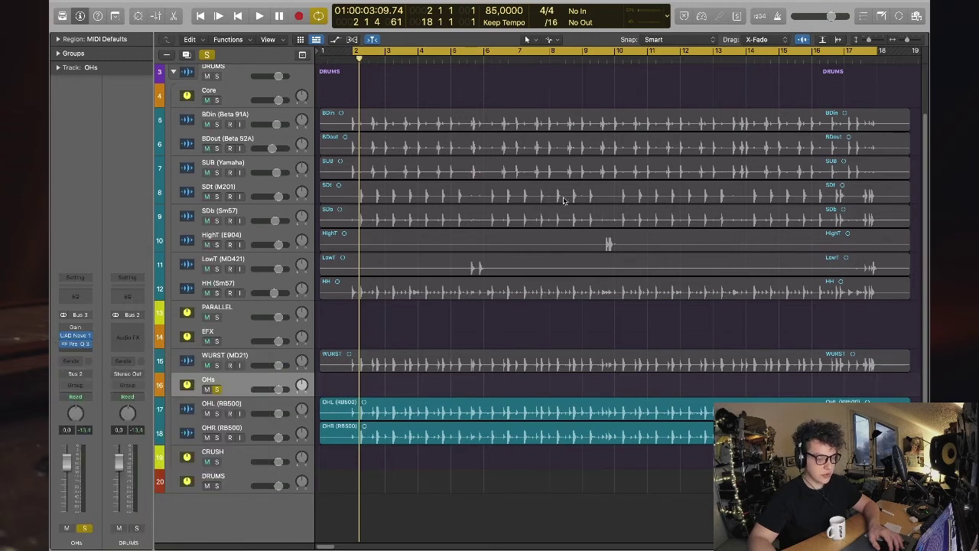
left_click_drag(590, 143, 318, 26)
- Insert the stereo Vintage Tube EQ on the OHs stack after the Pultec EQP-1A
left_click(74, 352)
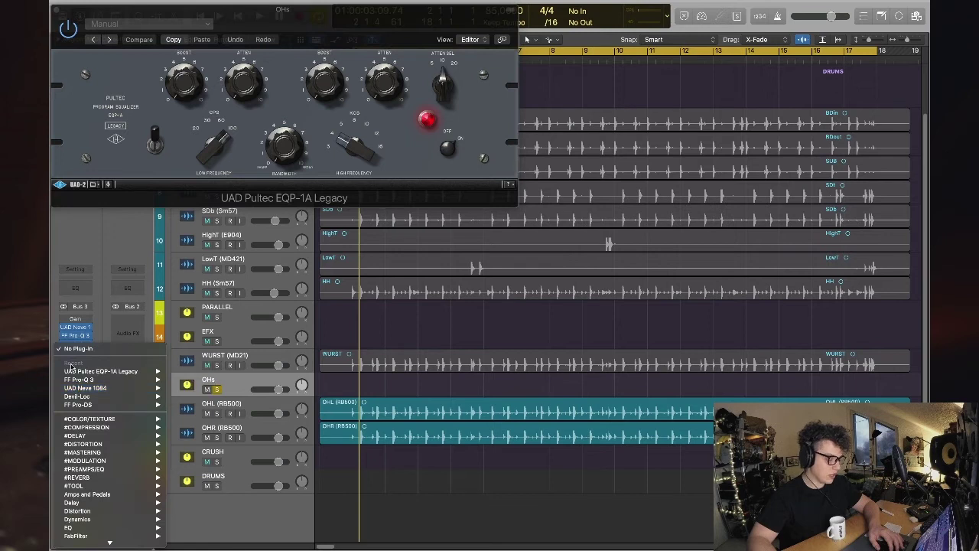
left_click(76, 316)
left_click(73, 352)
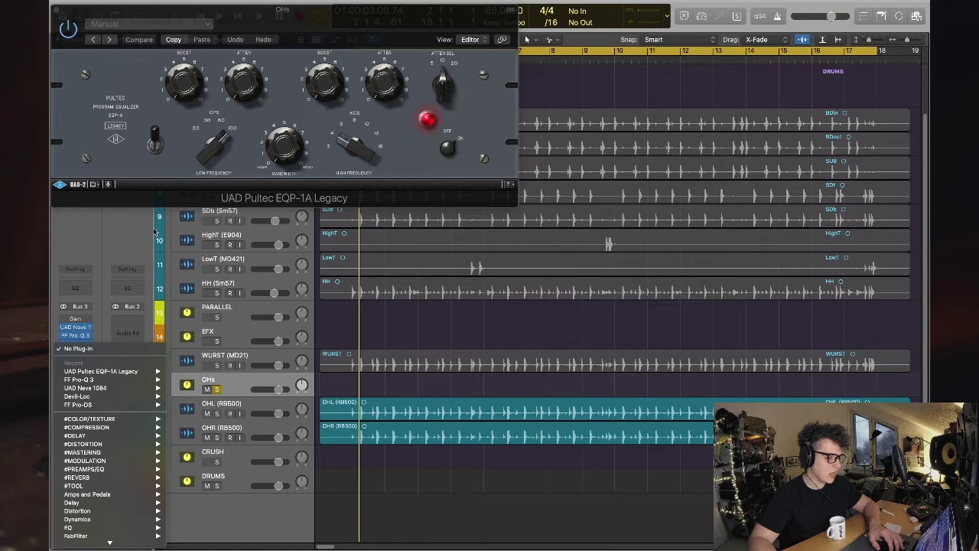
mouse_move(100, 471)
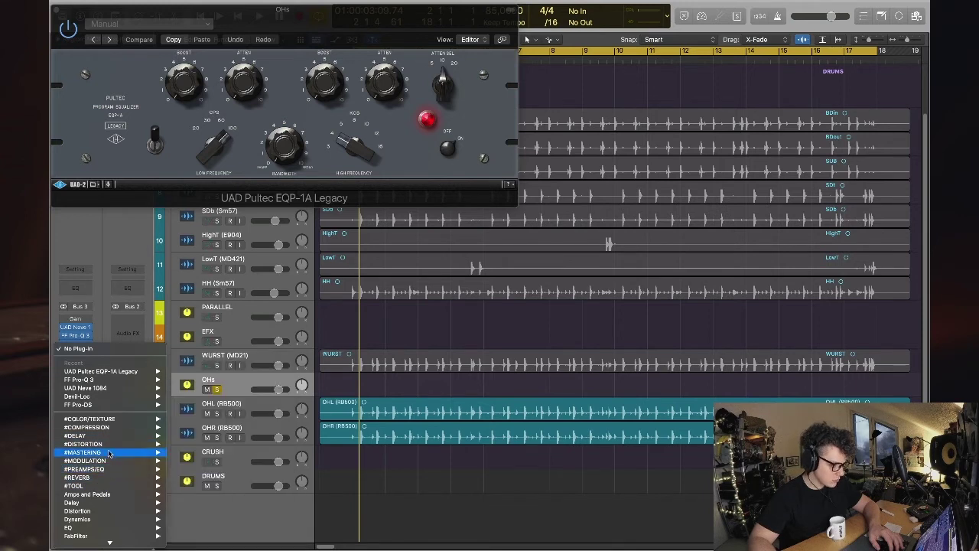
scroll(103, 474, "down", 1)
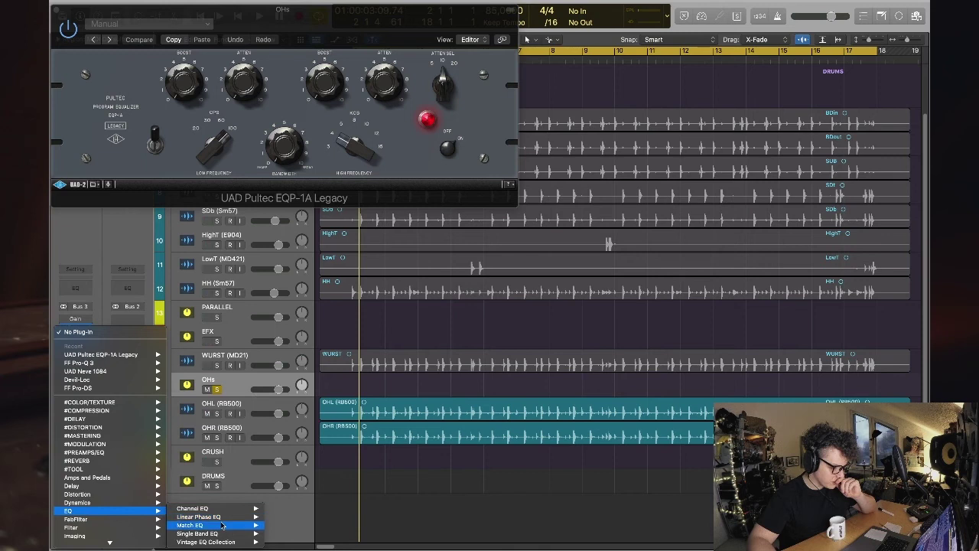
mouse_move(222, 542)
mouse_move(276, 543)
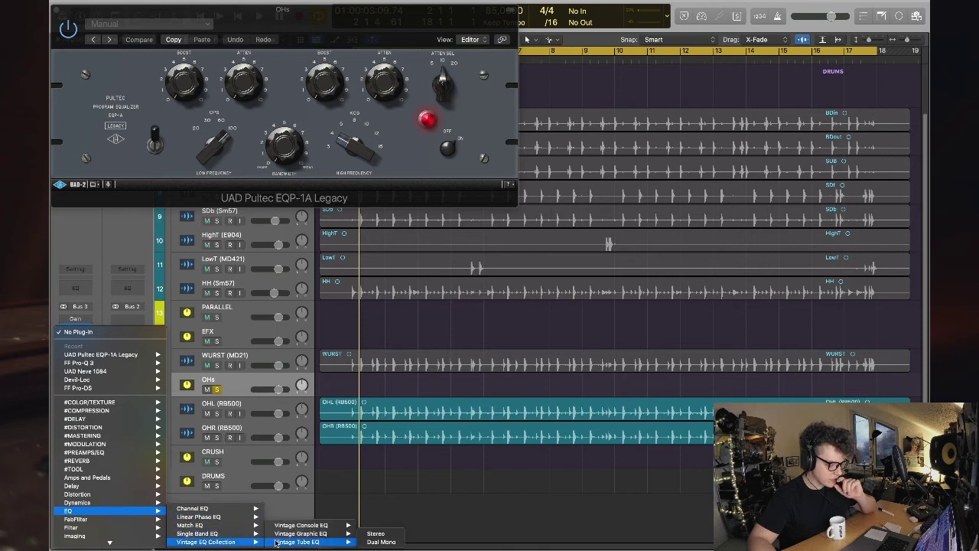
left_click(371, 535)
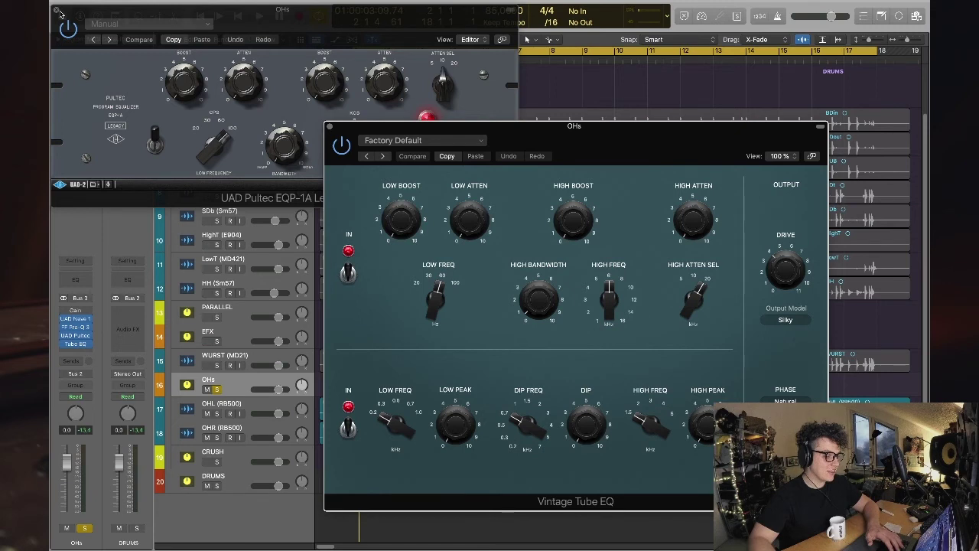
- Replace the Pultec EQP-1A on the OHs stack with the stereo UAD Pultec-Pro Legacy, and arrange its window beside the Vintage Tube EQ
left_click_drag(59, 13, 94, 14)
left_click(91, 11)
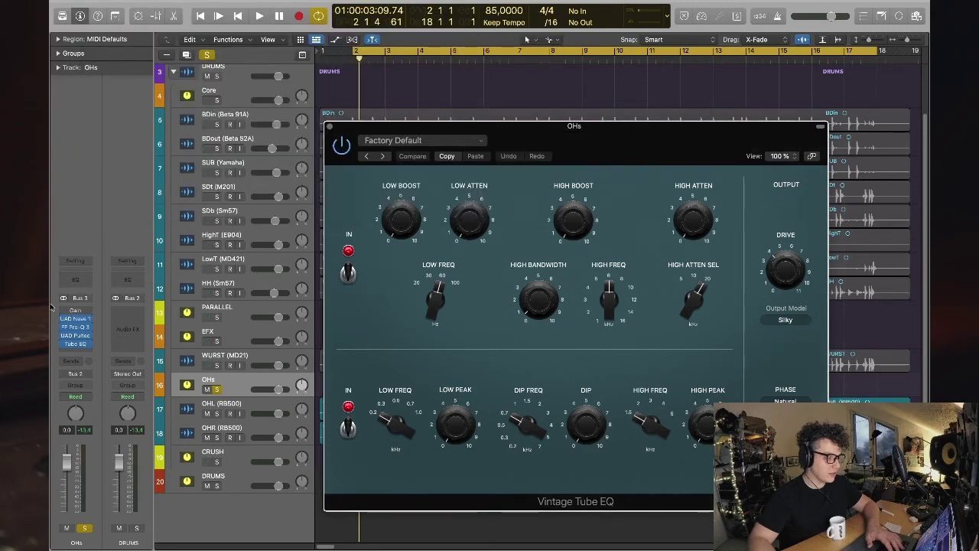
left_click(75, 352)
mouse_move(123, 378)
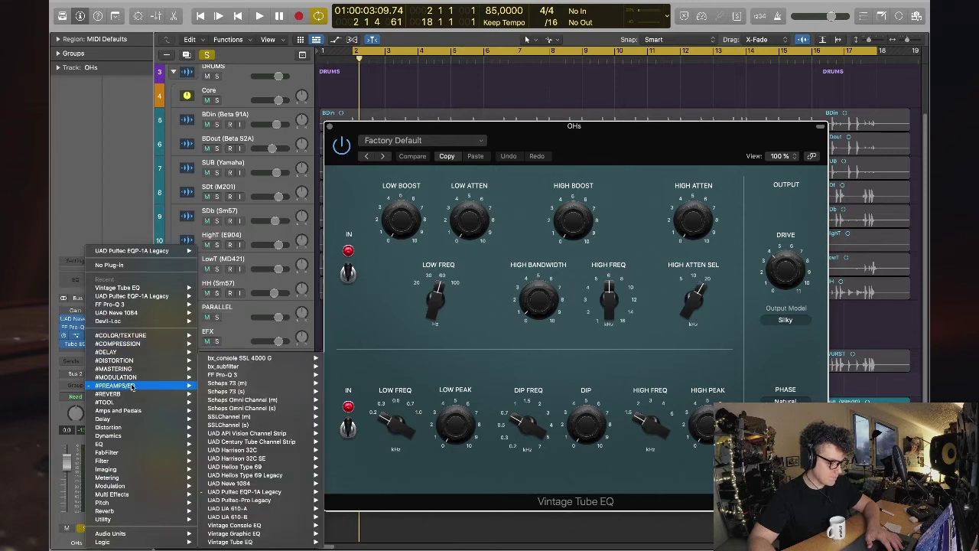
mouse_move(252, 500)
left_click(341, 500)
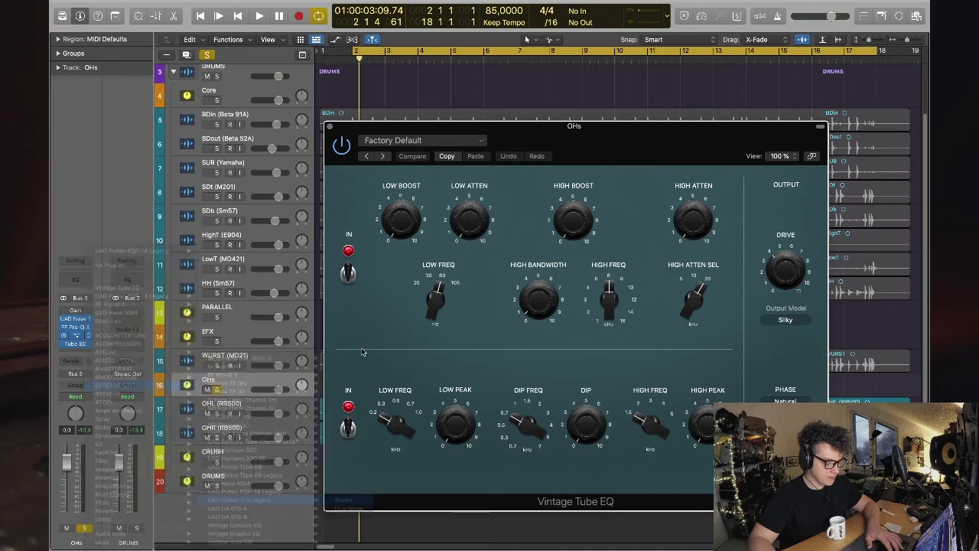
left_click_drag(592, 149, 316, 250)
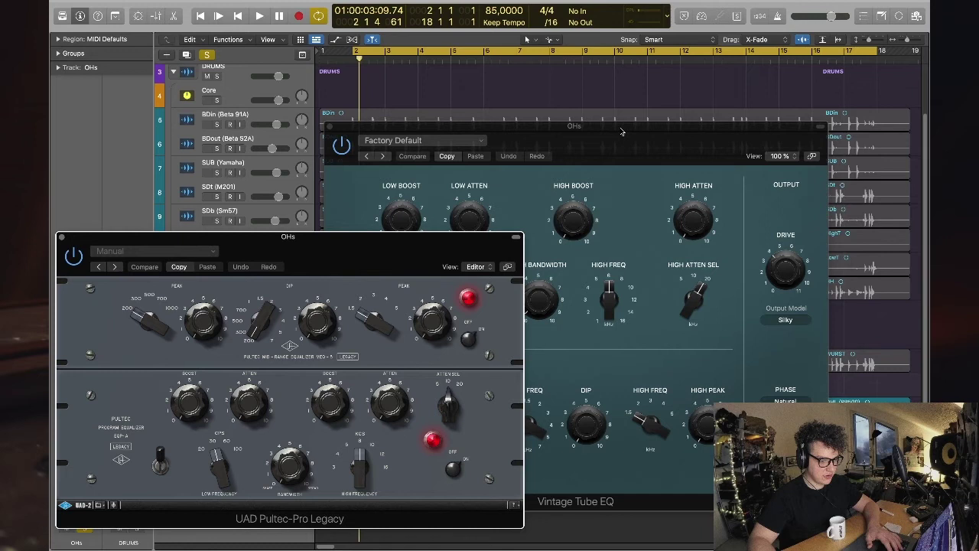
left_click_drag(622, 131, 703, 55)
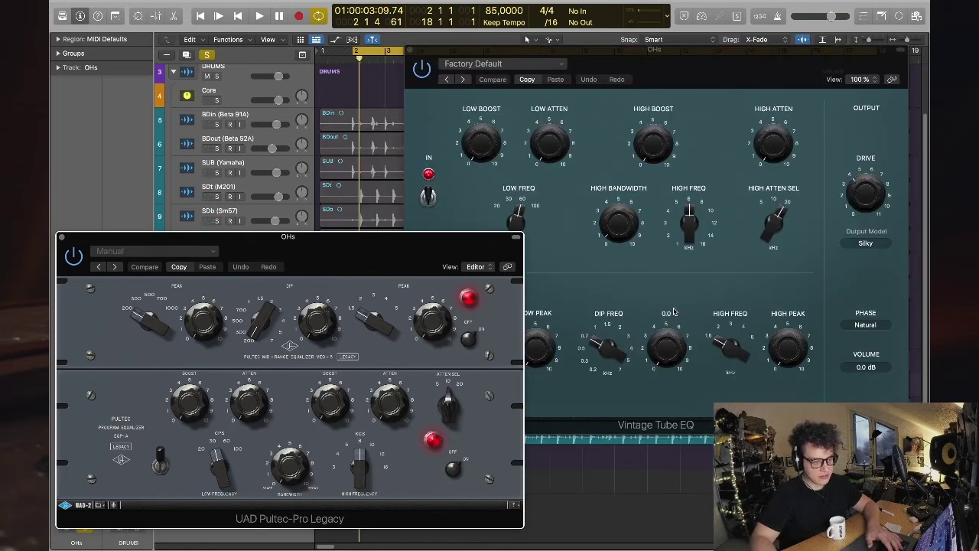
- Close the Vintage Tube EQ window and move the UAD Pultec-Pro Legacy window up over the track list
left_click(700, 93)
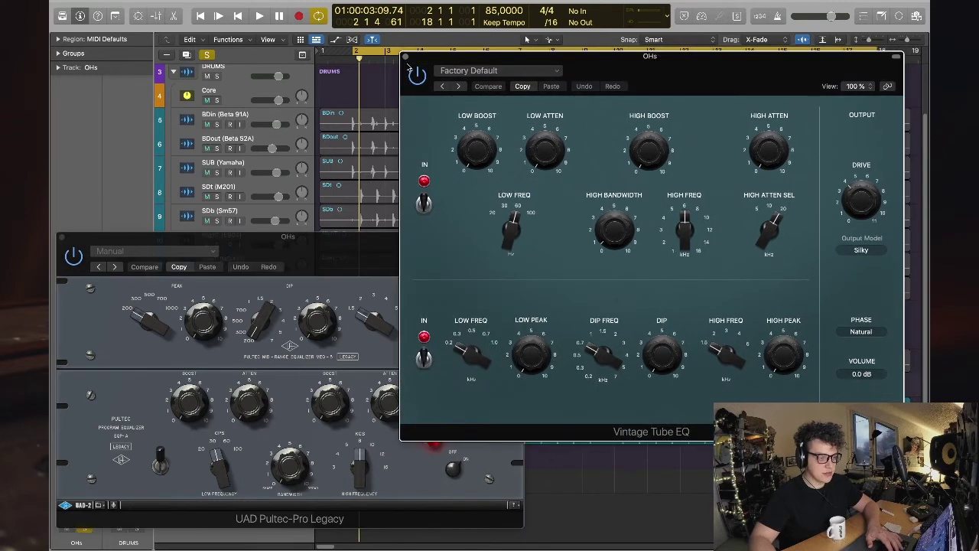
left_click(405, 57)
left_click_drag(355, 240, 504, 198)
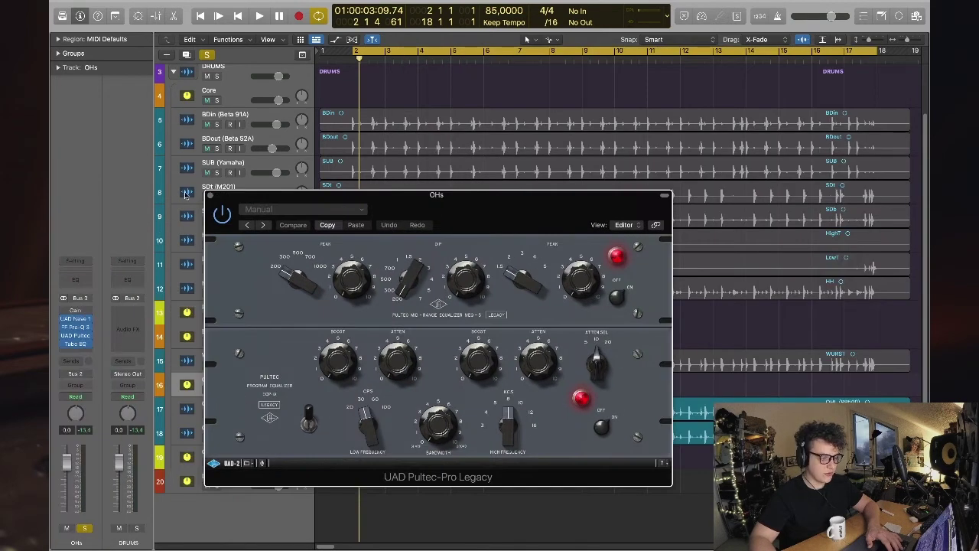
left_click_drag(292, 202, 470, 120)
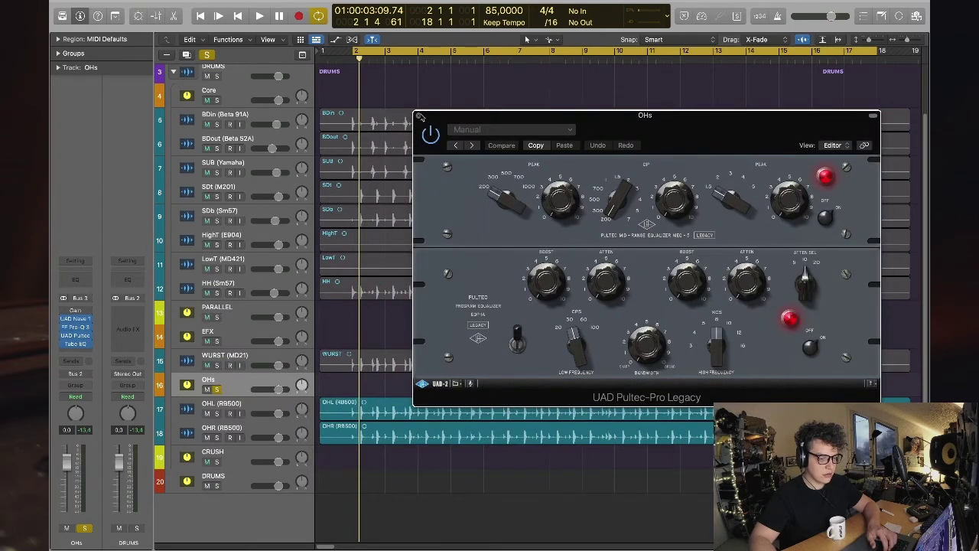
left_click_drag(534, 124, 196, 72)
- Play the overheads through the UAD Pultec-Pro Legacy, and close its window
key("space")
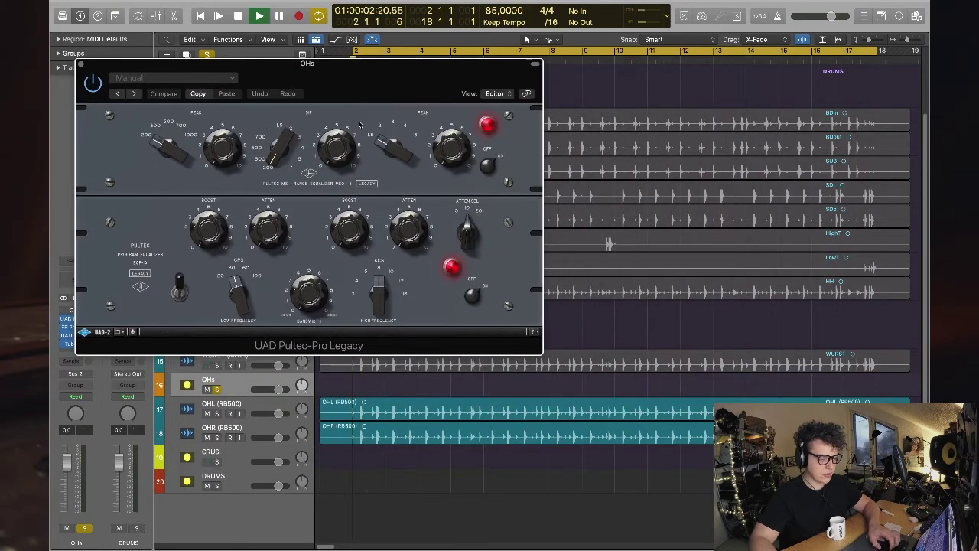
key("space")
key("space")
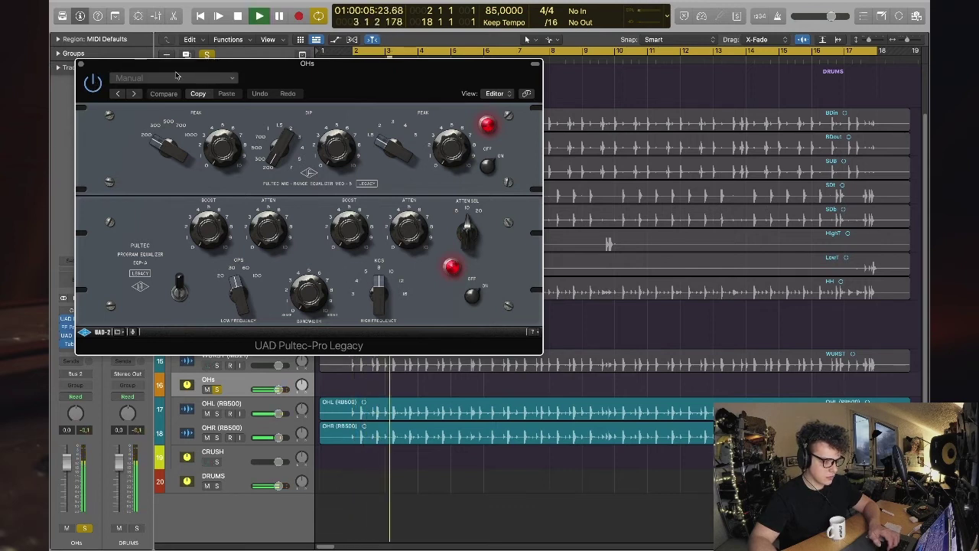
key("space")
left_click(81, 64)
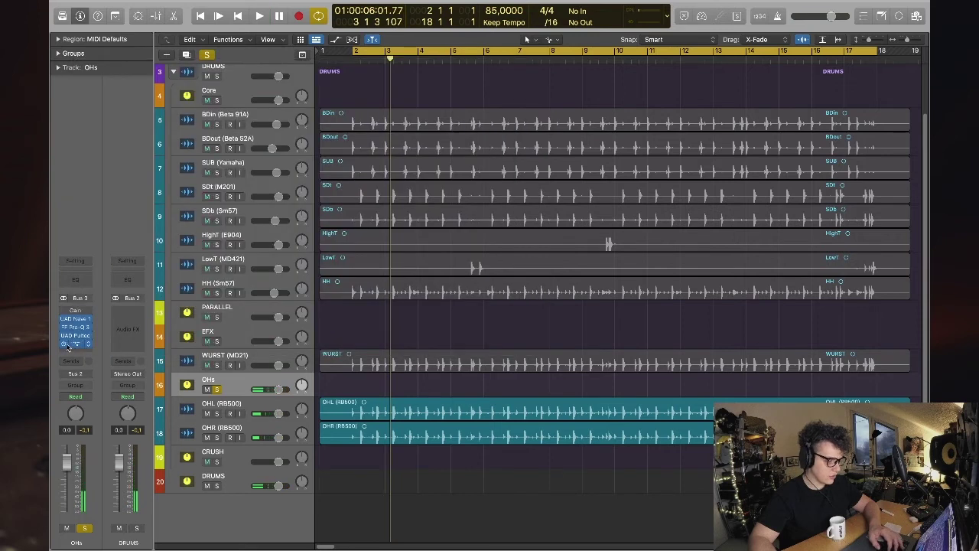
- Replace the Pultec-Pro on the OHs stack with UAD Pultec EQP-1A Legacy from the preamps and EQ category
left_click(88, 337)
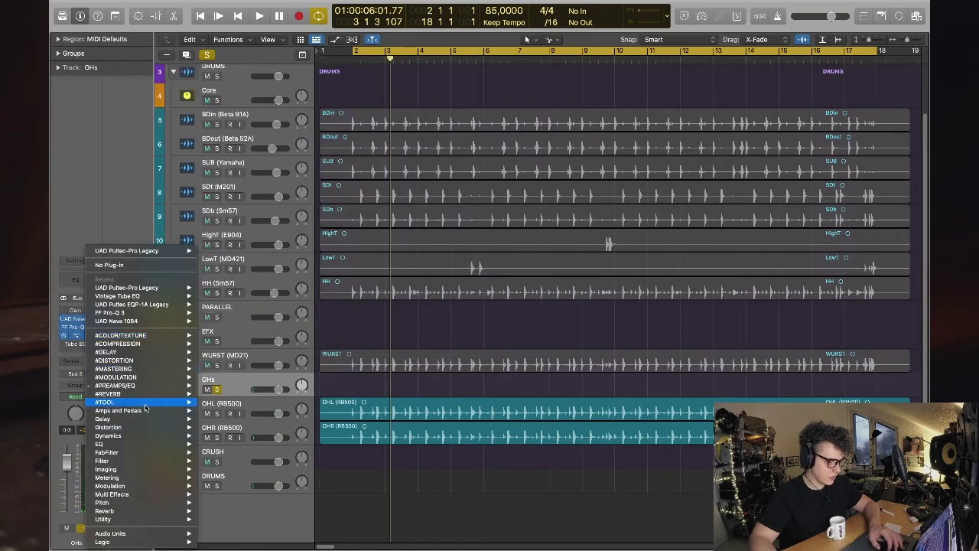
mouse_move(148, 397)
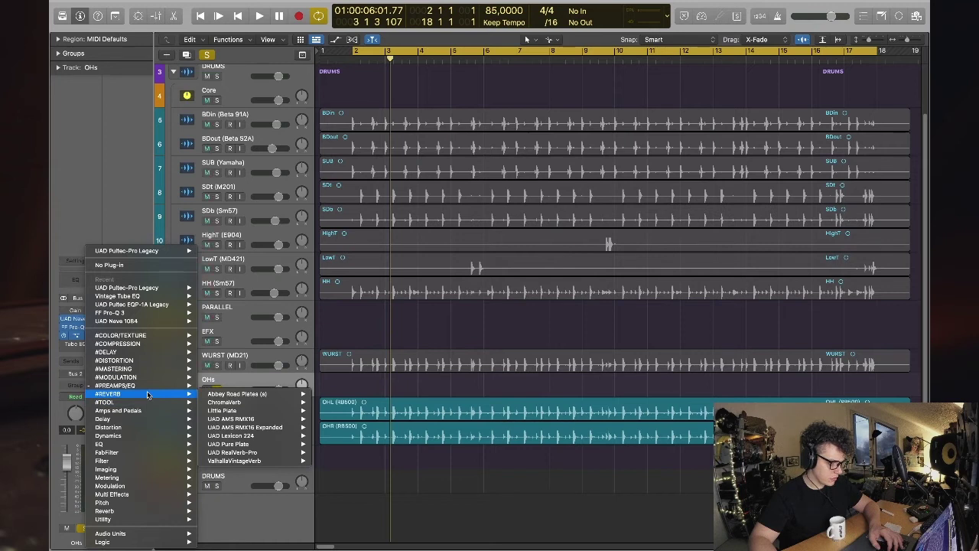
mouse_move(260, 469)
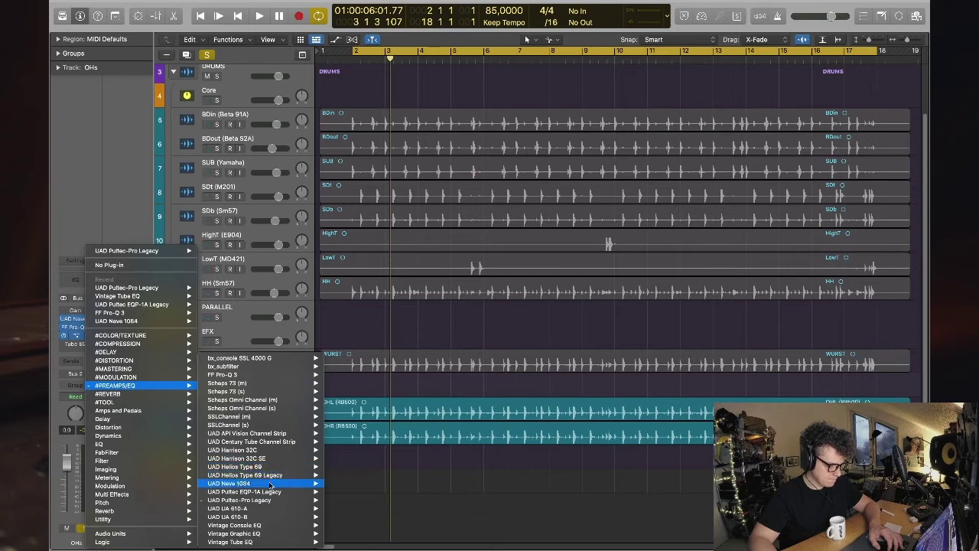
mouse_move(268, 492)
left_click(341, 492)
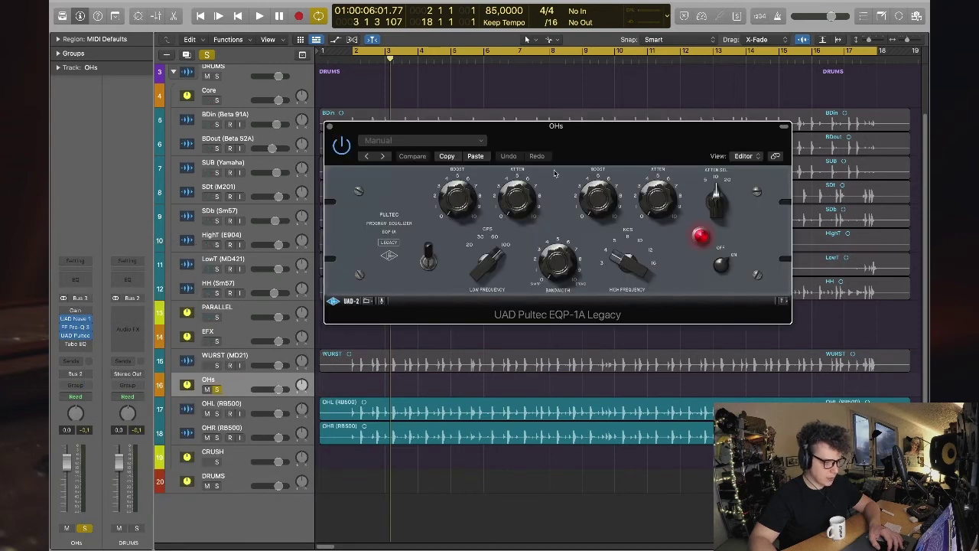
- Set the Pultec EQP-1A's high frequency to 8 kcs while the overheads play
key("space")
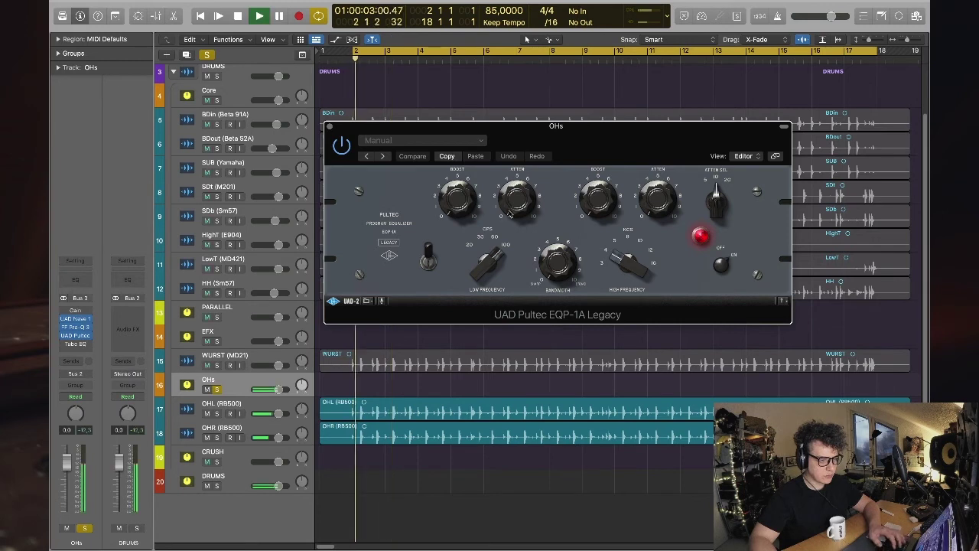
left_click_drag(631, 253, 628, 243)
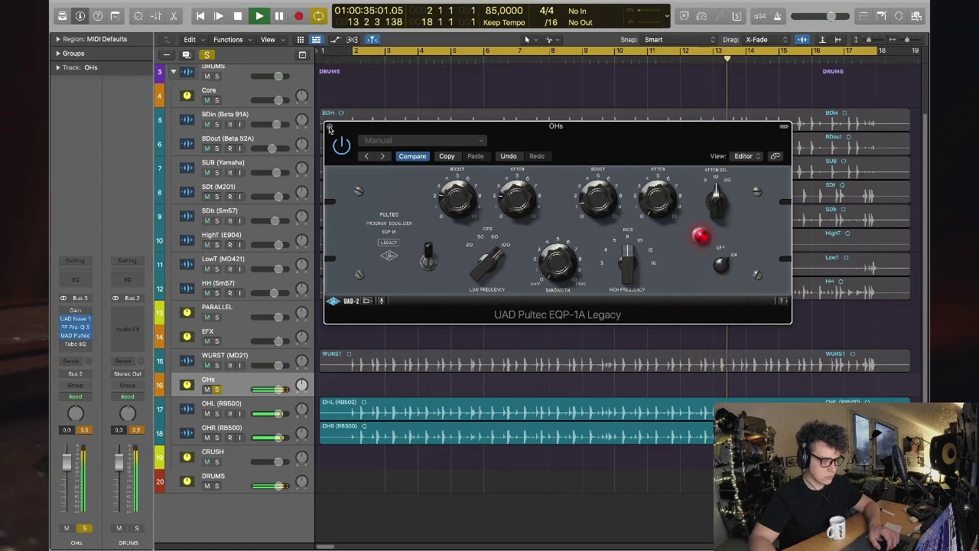
key("space")
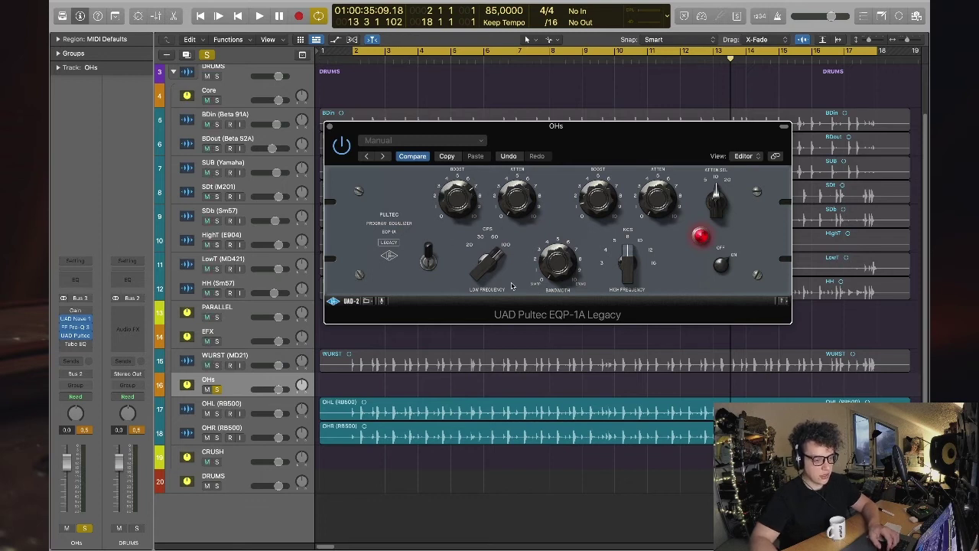
- Play the overheads repeatedly to judge the Pultec EQP-1A settings, and close its window
key("space")
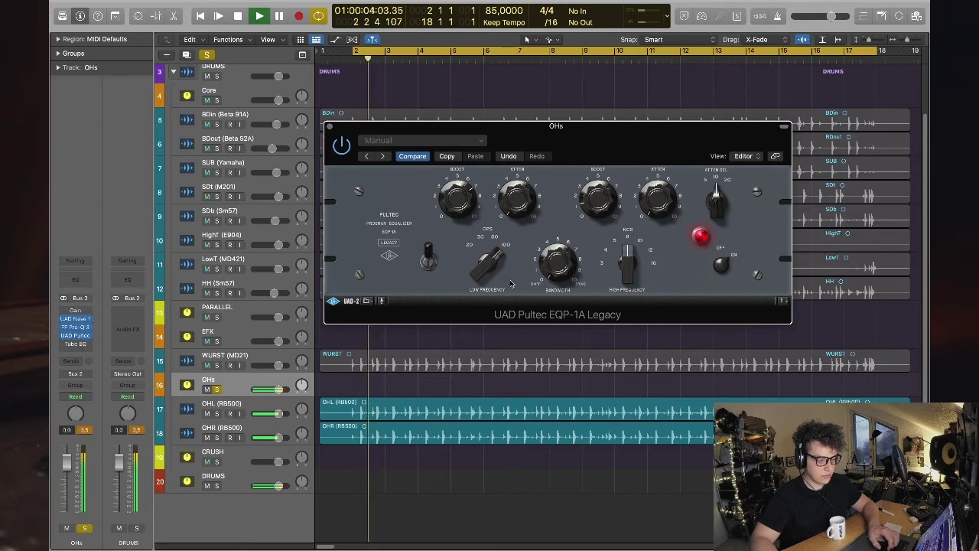
key("space")
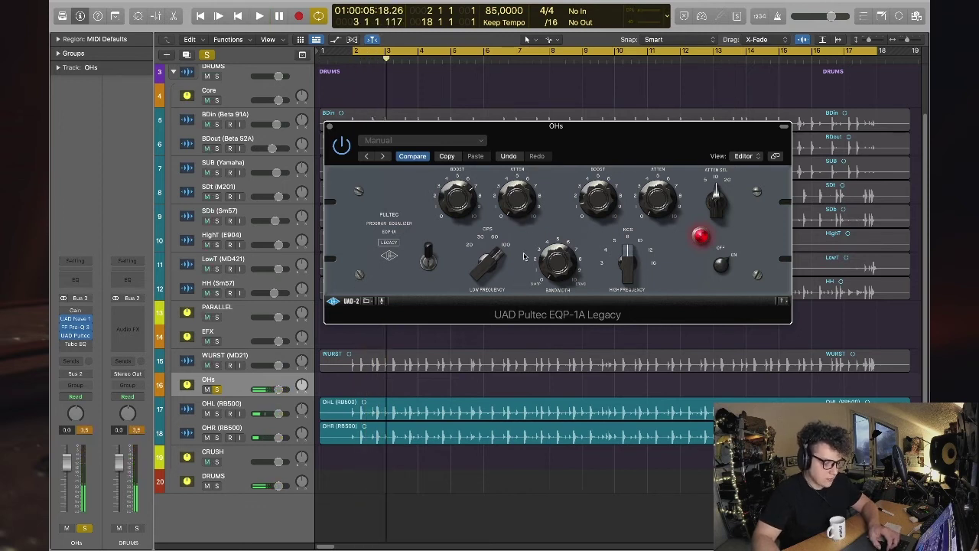
key("space")
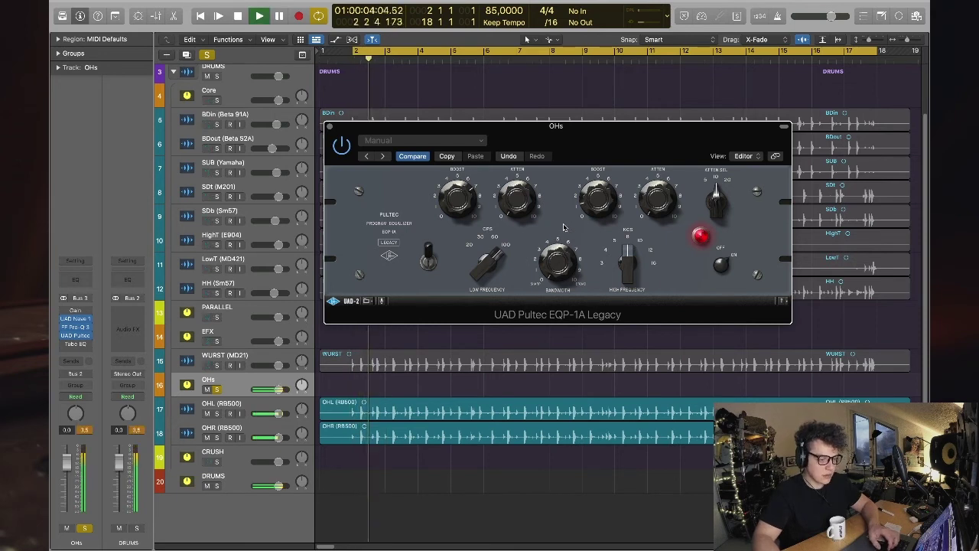
key("space")
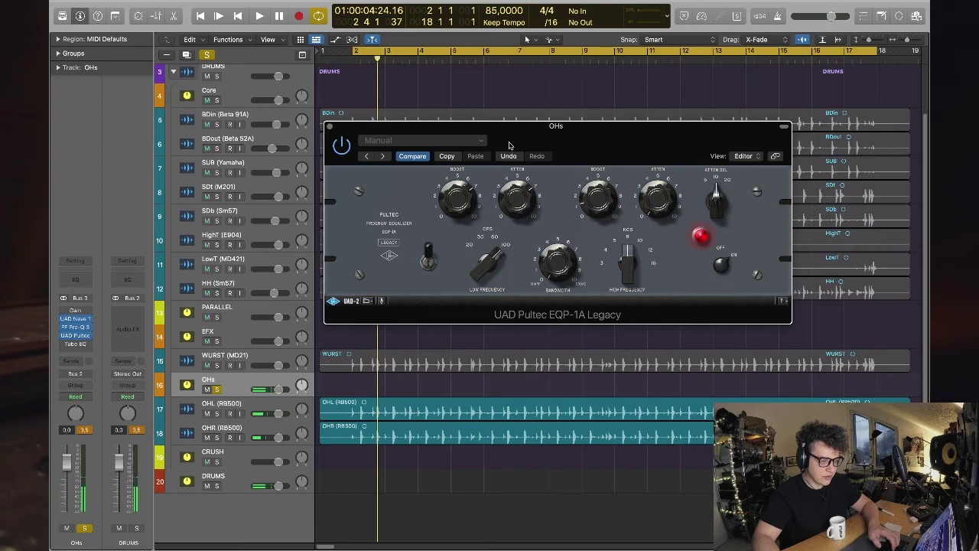
key("space")
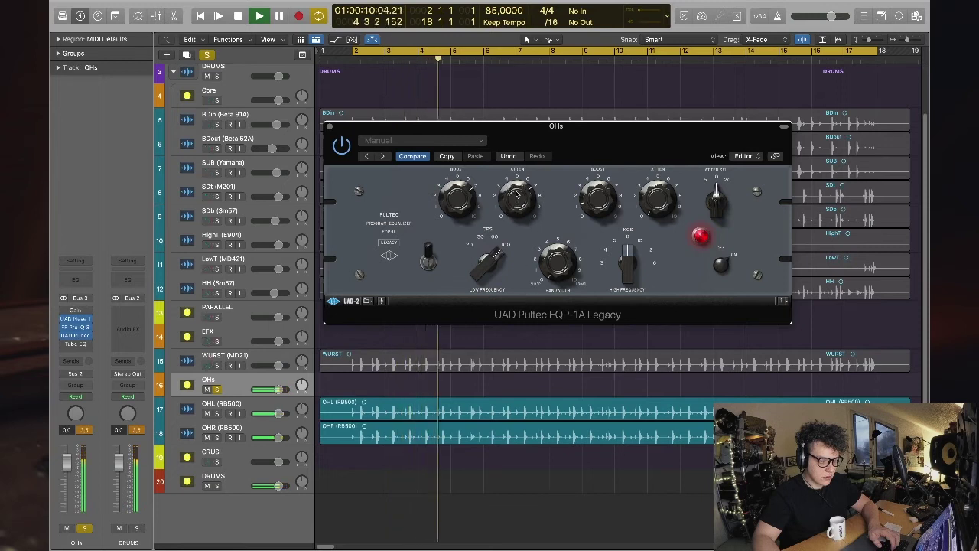
key("space")
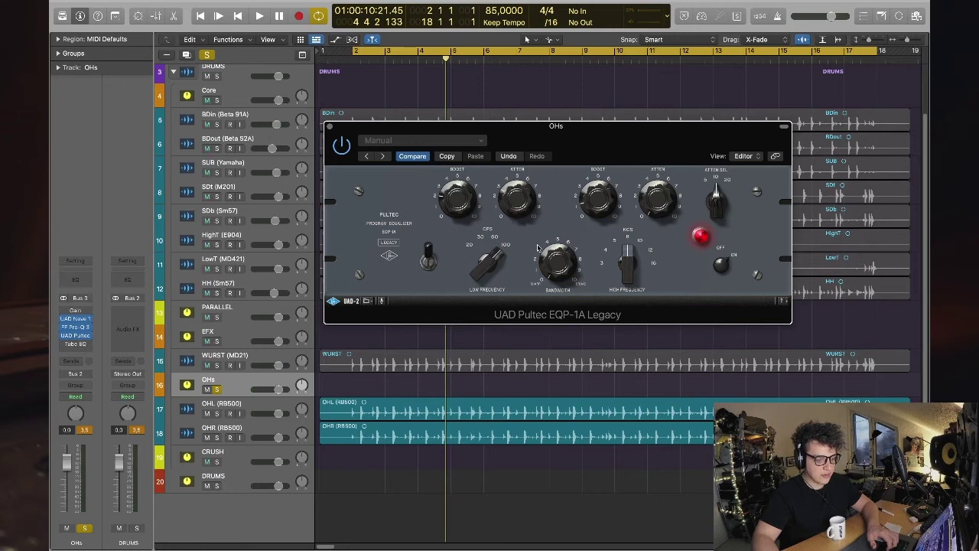
key("space")
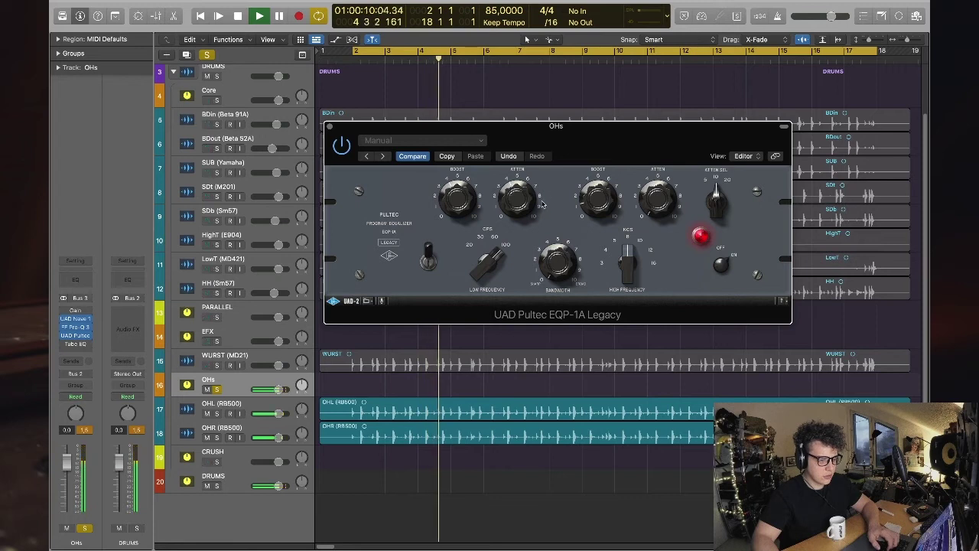
left_click(69, 335)
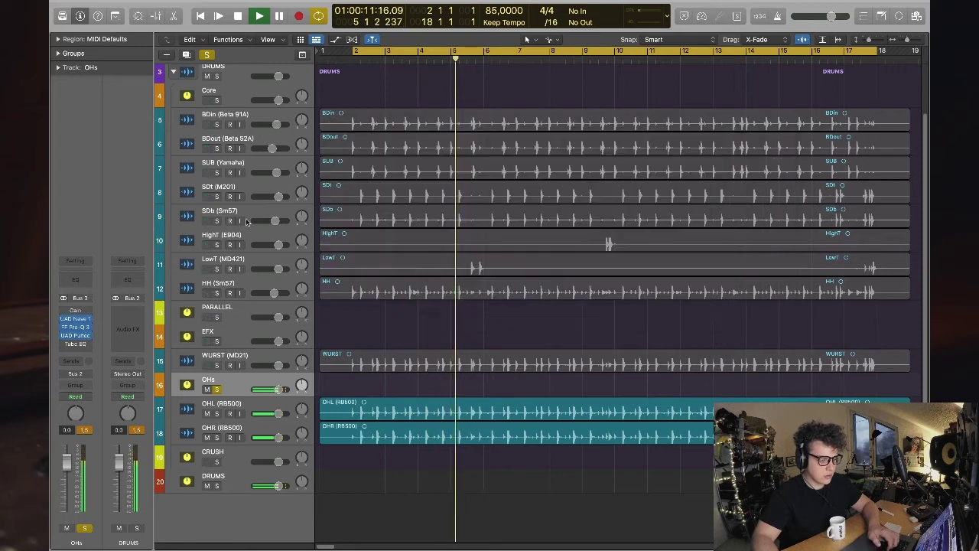
- In the OHs Pro-Q 3, adjust the 60 Hz boost to about +4.9 dB and bring the 2 kHz band down to nearly flat
left_click(75, 326)
left_click_drag(464, 203, 466, 205)
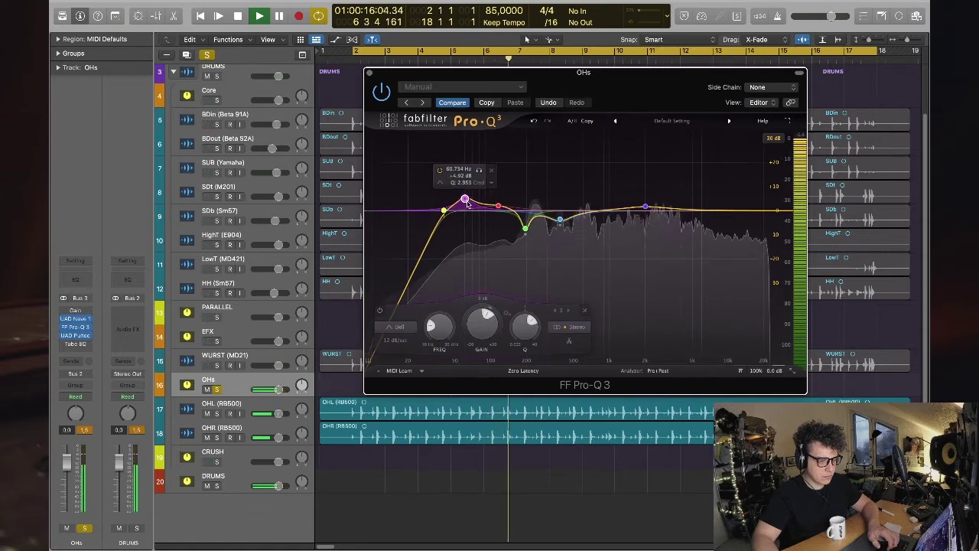
left_click_drag(645, 207, 645, 210)
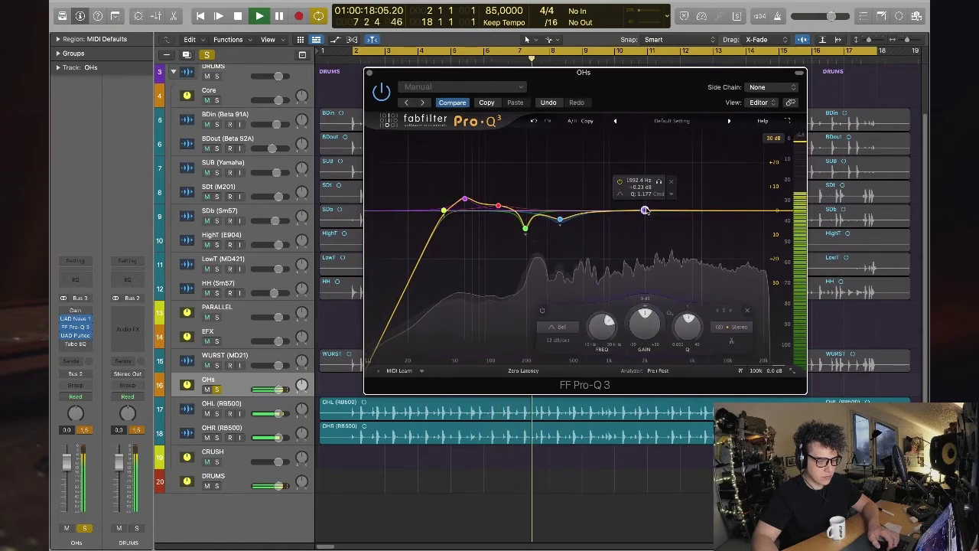
- Add a 12 dB/oct high cut at about 14 kHz to the Pro-Q 3 curve, removing the extra high band
left_click(720, 211)
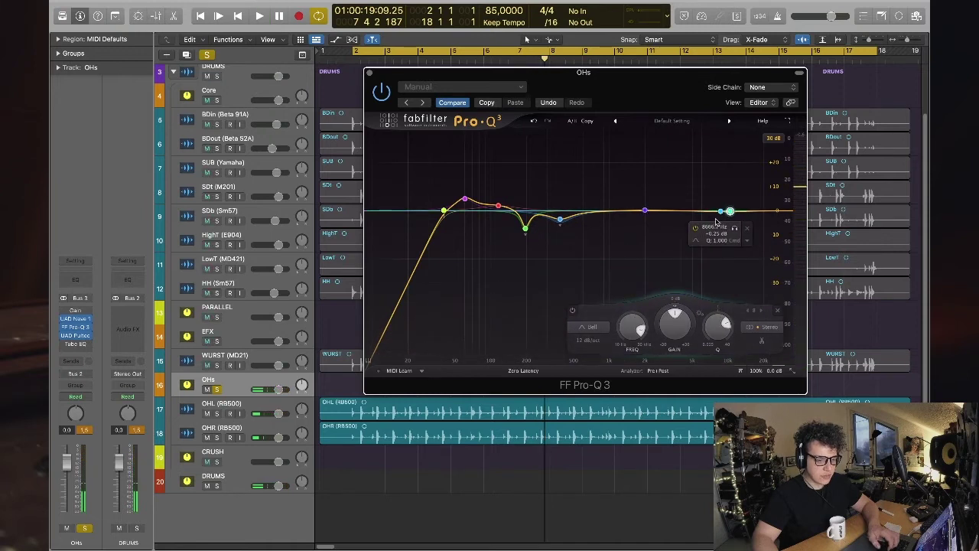
left_click(755, 227)
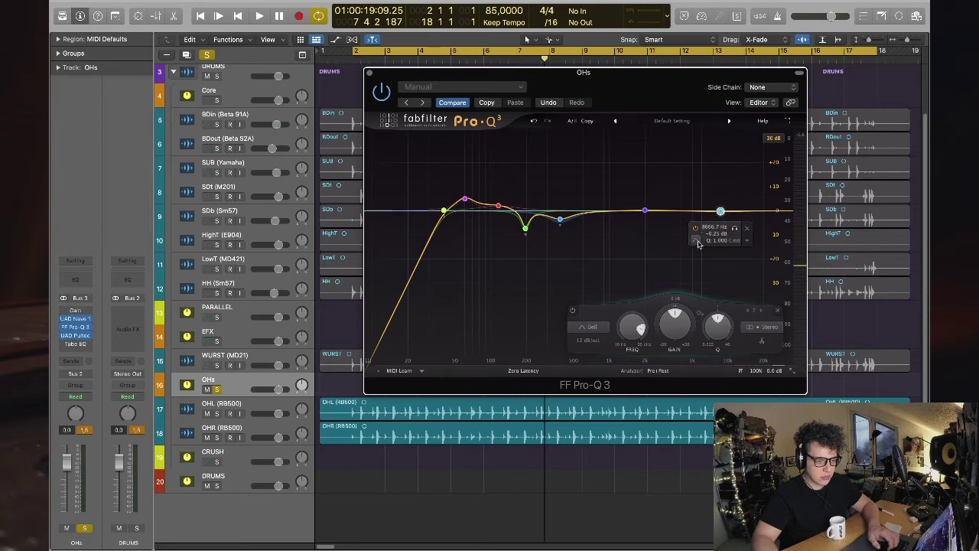
mouse_move(697, 241)
left_click(738, 252)
left_click_drag(721, 211, 747, 209)
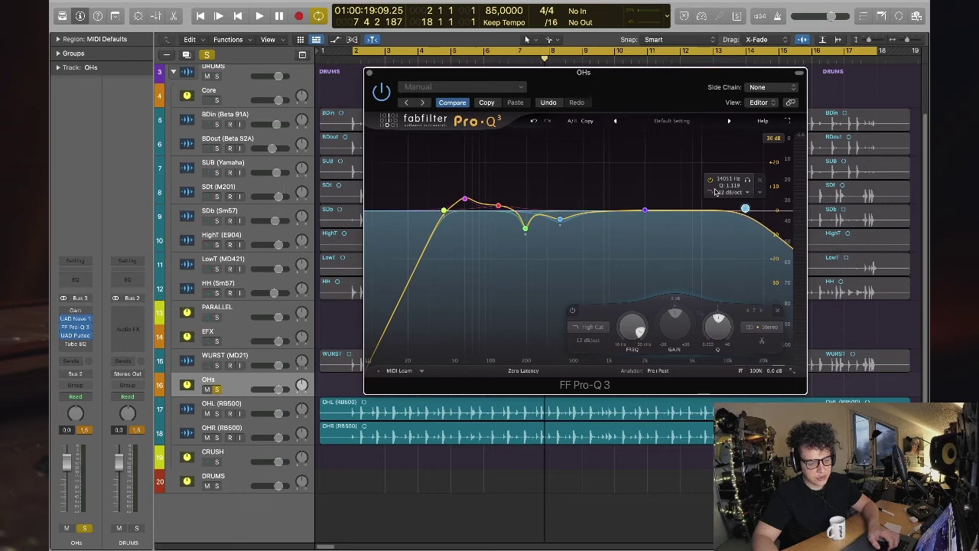
- Play the overheads briefly to check the high cut, and close the Pro-Q 3 window
key("space")
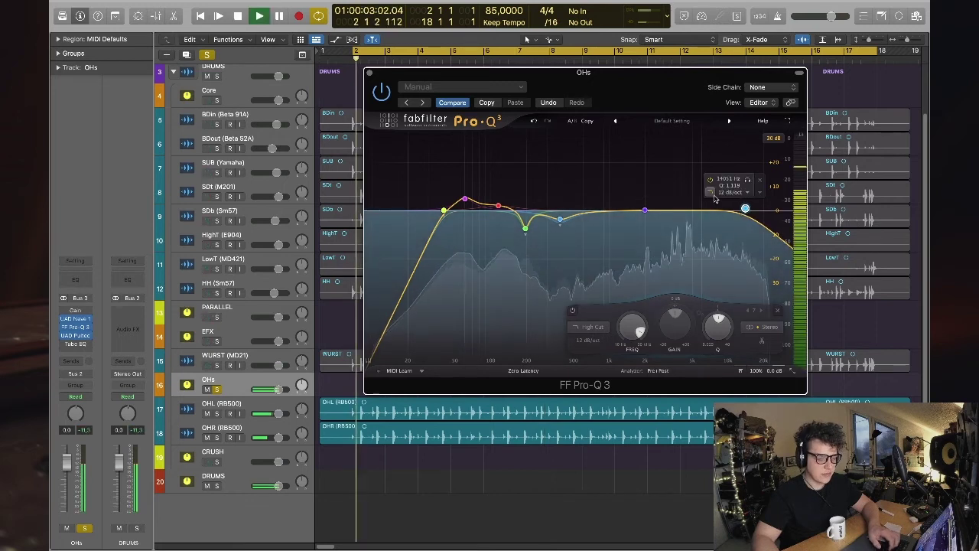
key("space")
key("super+w")
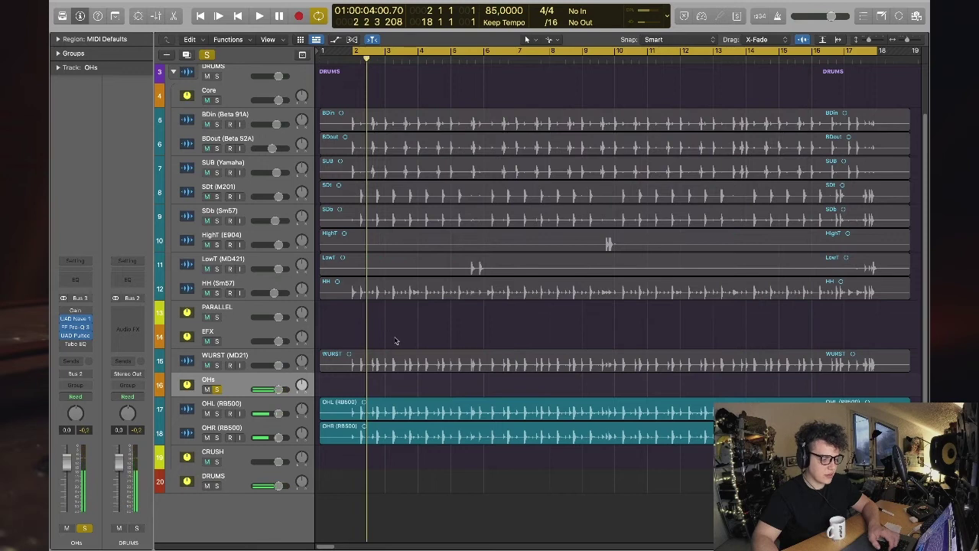
- Replace the Vintage Tube EQ on the OHs stack with soothe2 from the tool category
left_click(90, 347)
mouse_move(184, 403)
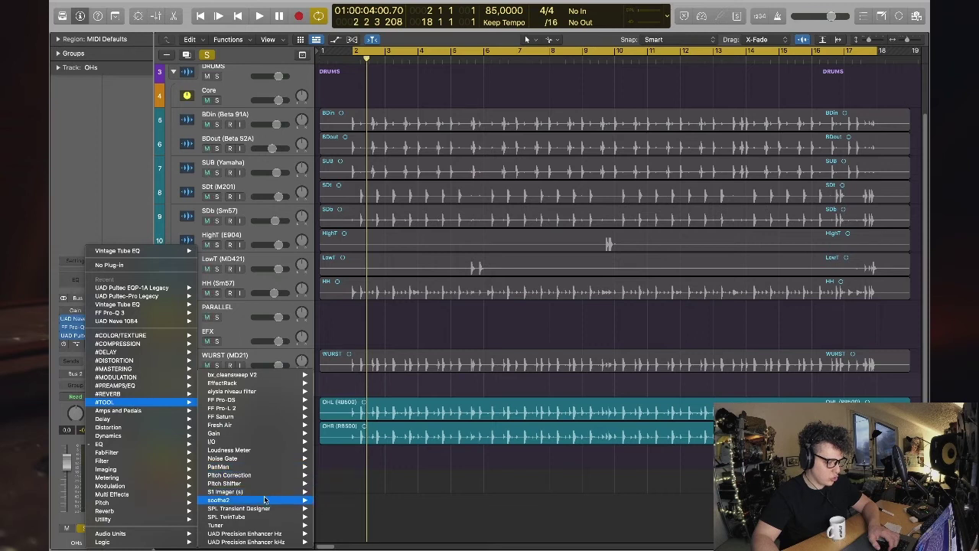
left_click(328, 500)
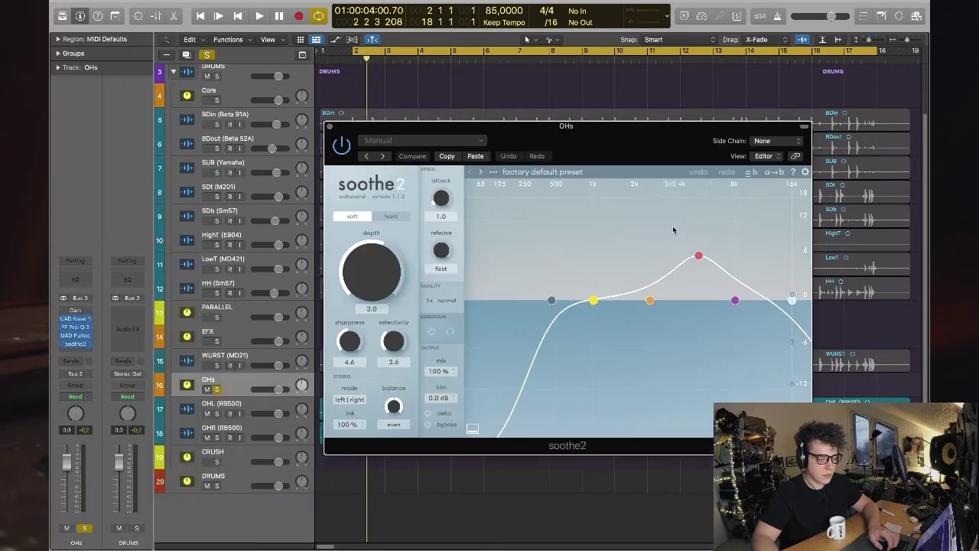
- In soothe2, raise the red band, band 4 to 5.3 dB at 11.6 kHz and band 2 to 2.2 dB at 2.5 kHz, with depth 4.1; close it
left_click_drag(698, 257, 704, 255)
left_click_drag(735, 299, 763, 268)
mouse_move(704, 254)
left_mouse_down()
mouse_move(720, 228)
mouse_move(711, 247)
left_mouse_up()
left_click_drag(763, 269, 766, 260)
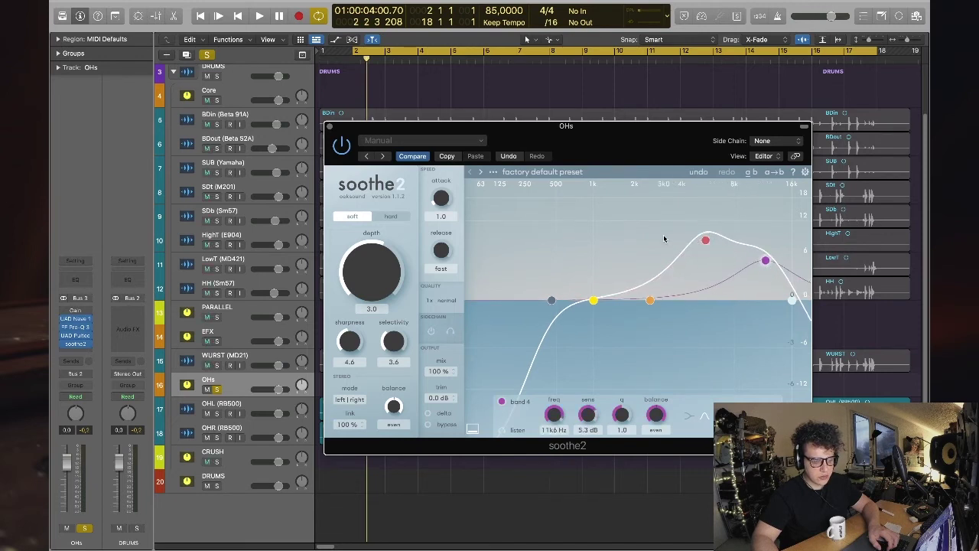
left_click_drag(654, 300, 654, 283)
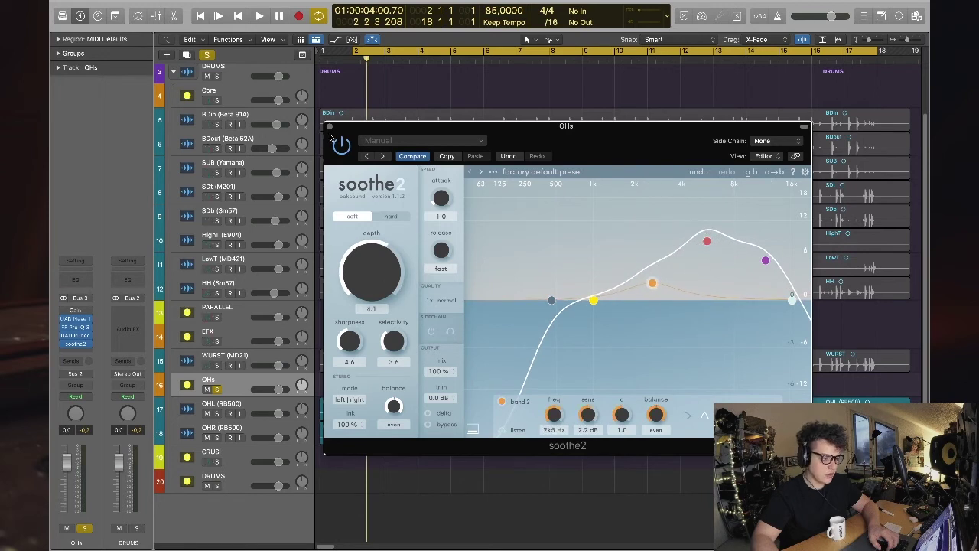
key("space")
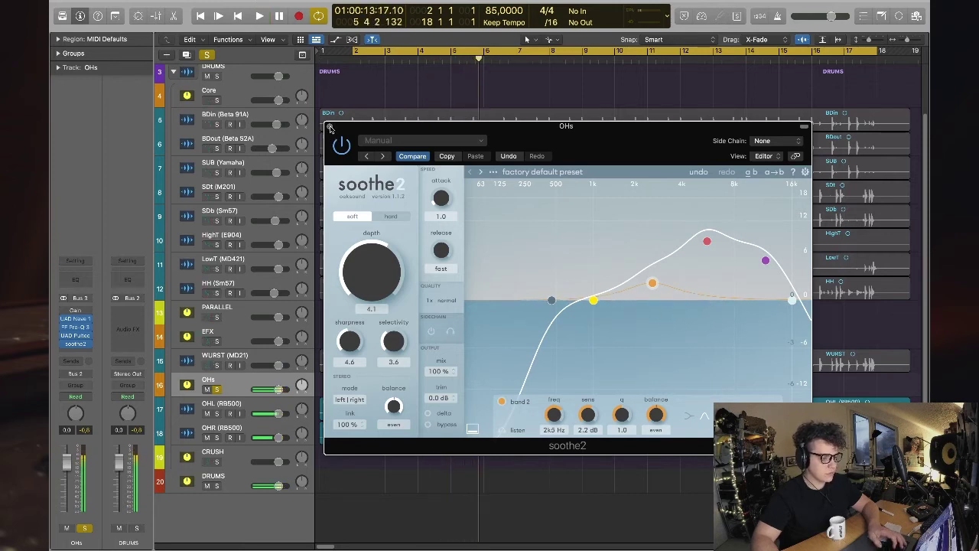
left_click(330, 127)
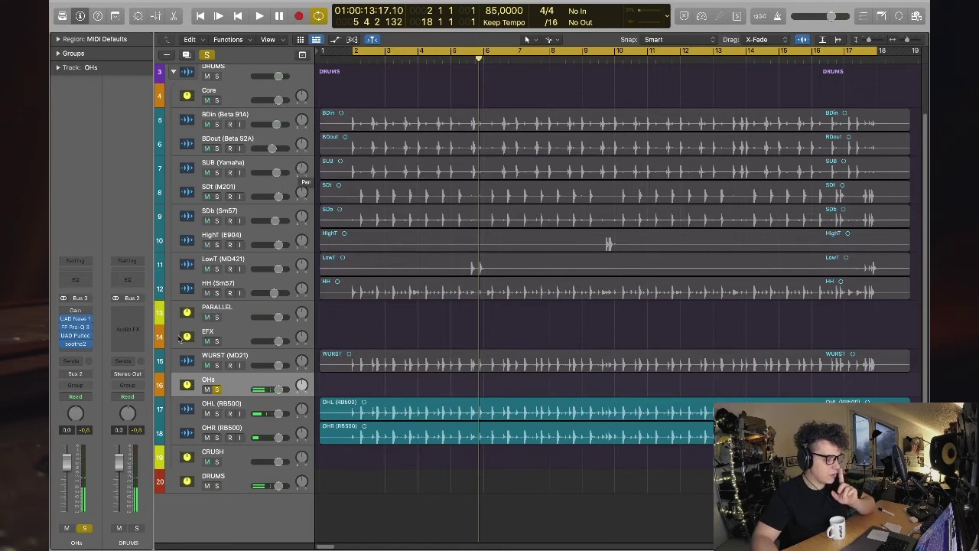
- Insert Decapitator after soothe2 on the OHs stack, adjust its drive slightly during playback, and close its window
left_click(78, 353)
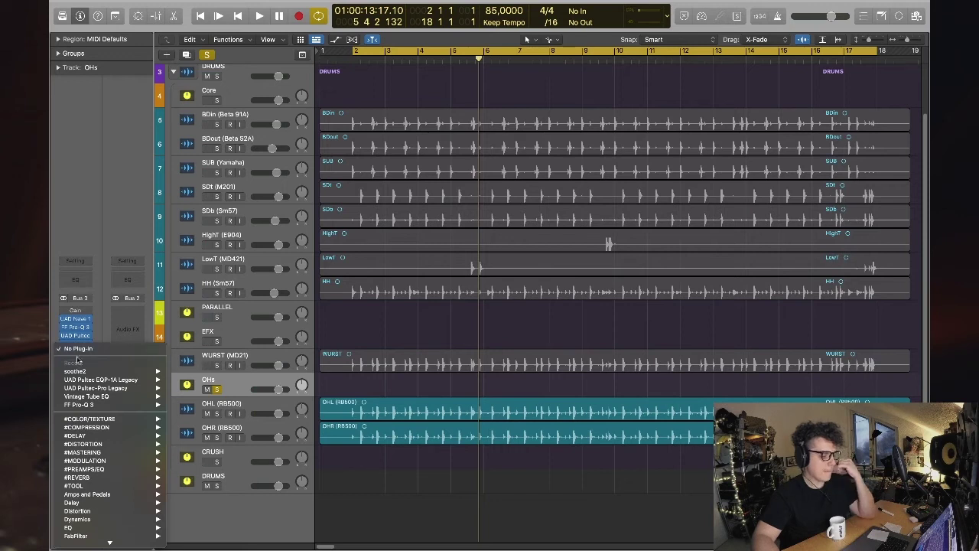
mouse_move(107, 428)
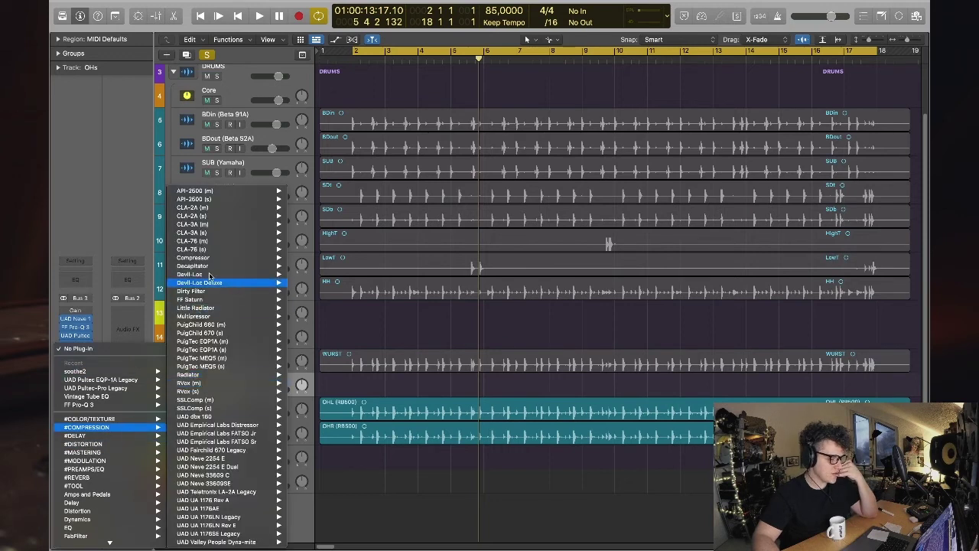
left_click(524, 247)
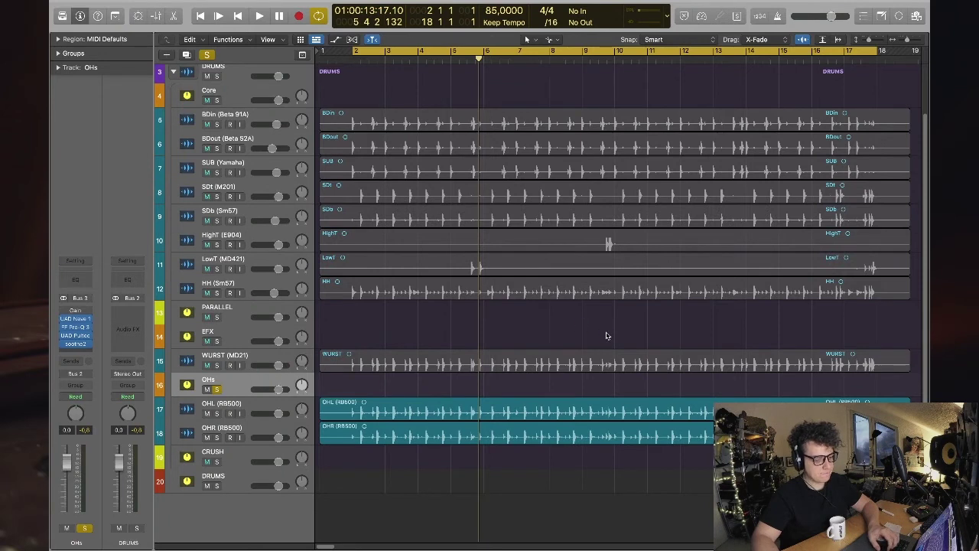
key("space")
left_click_drag(386, 285, 379, 269)
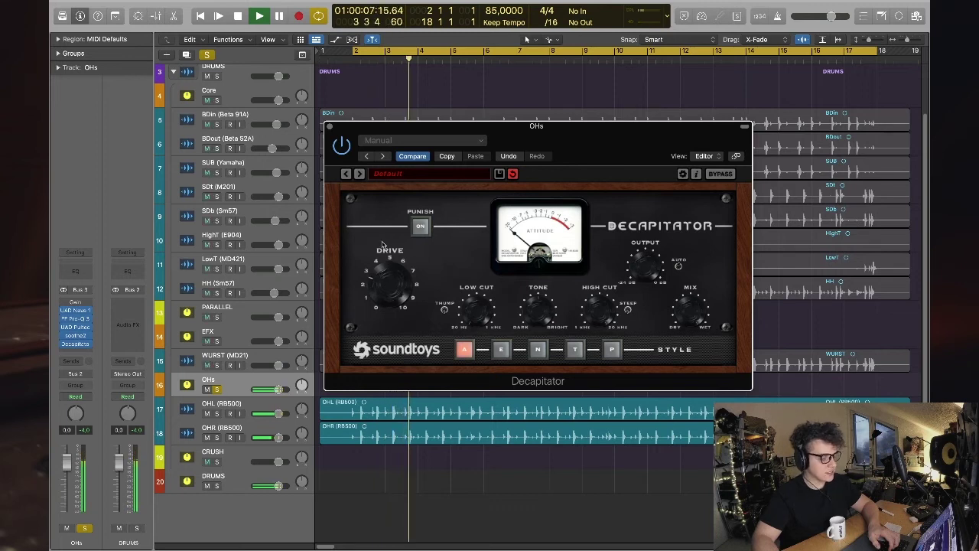
key("space")
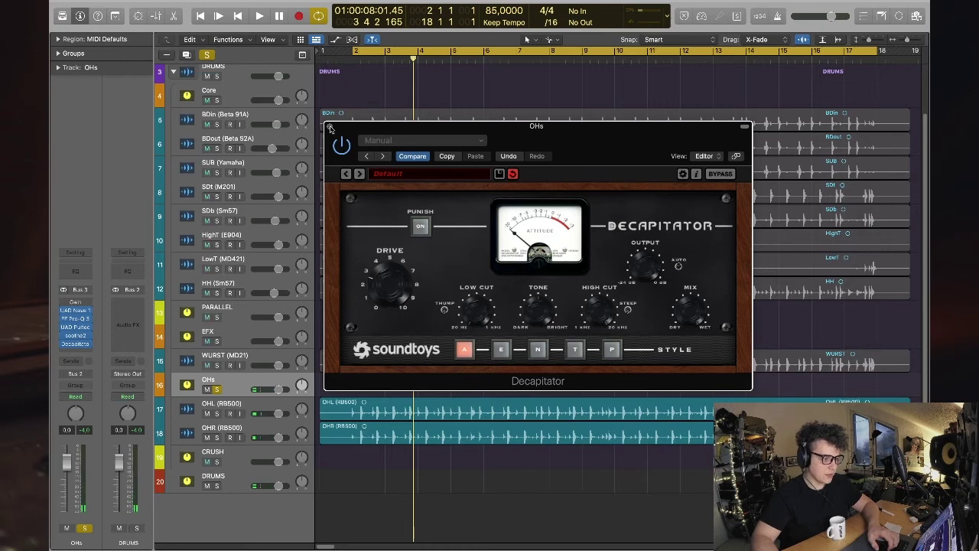
left_click(330, 127)
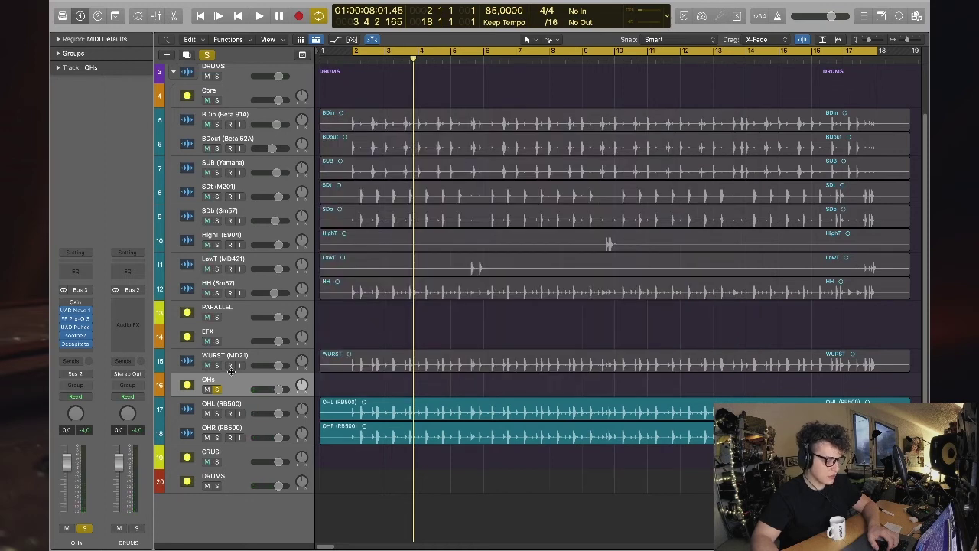
- Play the overheads with the stack's plug-ins bypassed and re-enabled to compare the sound, and close the Decapitator window
key("space")
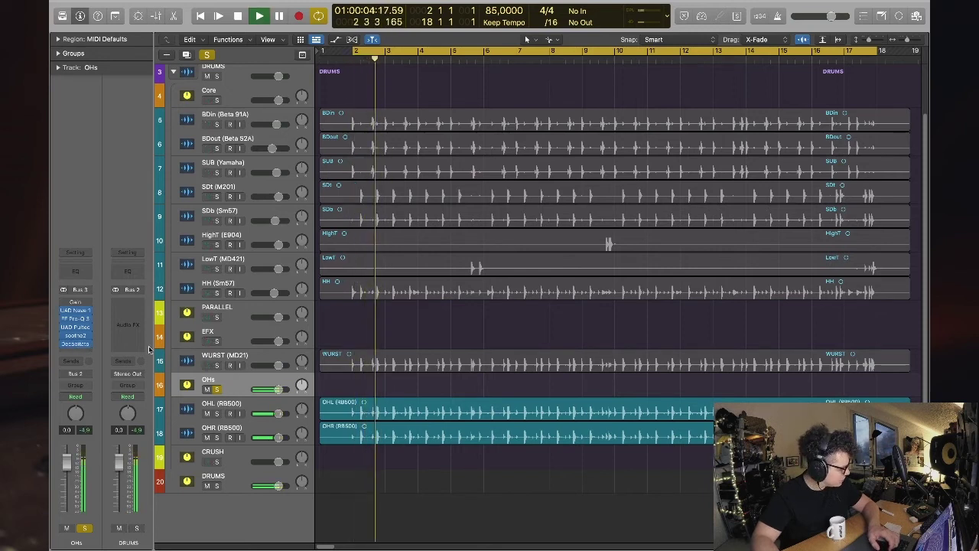
key("space")
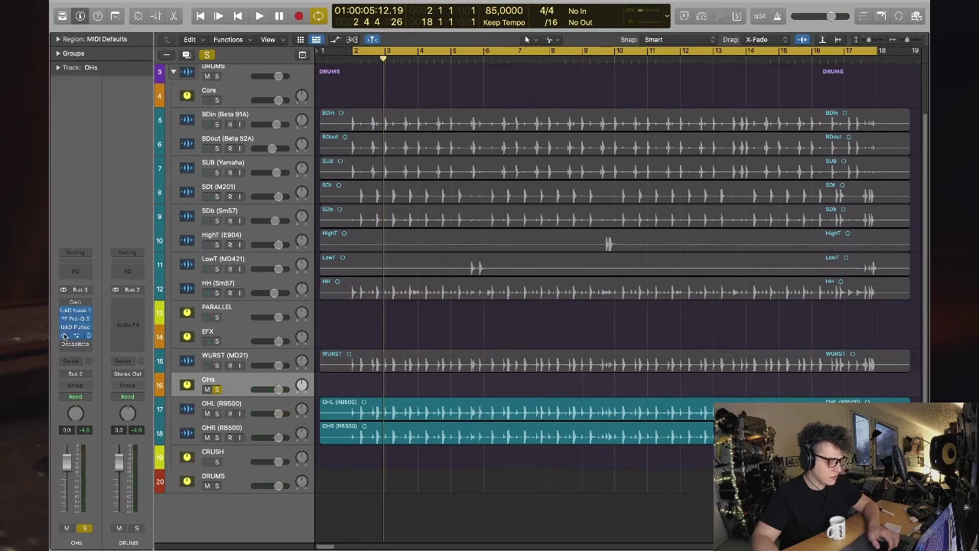
key("space")
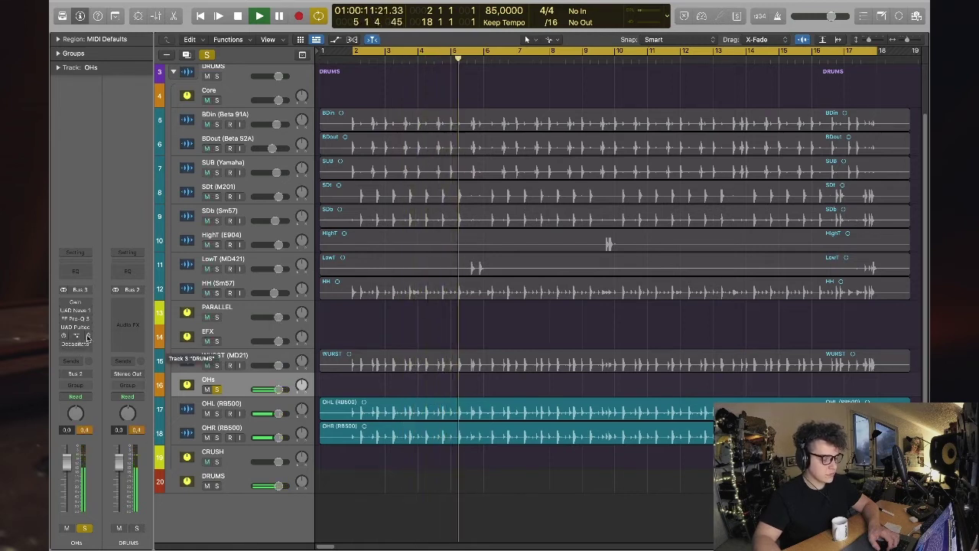
left_click_drag(61, 345, 61, 321)
key("space")
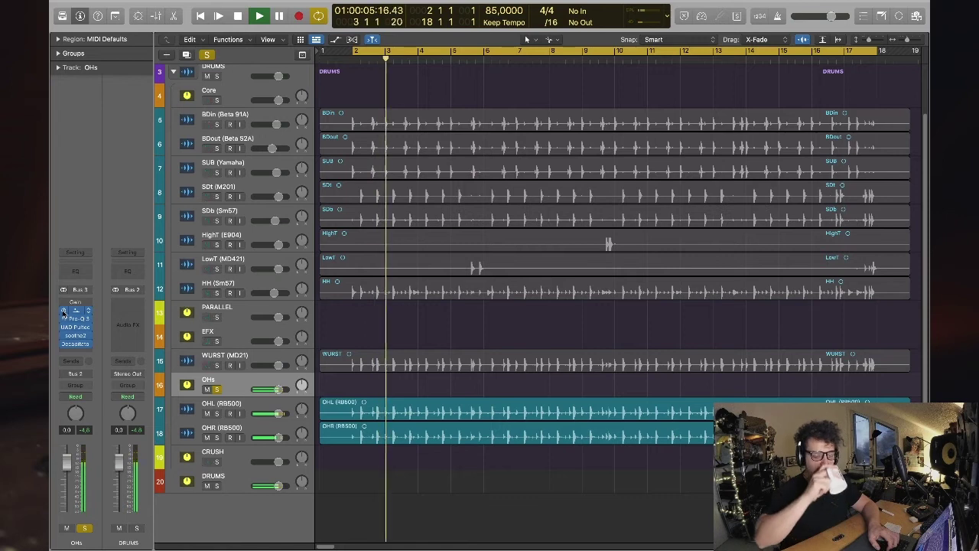
key("space")
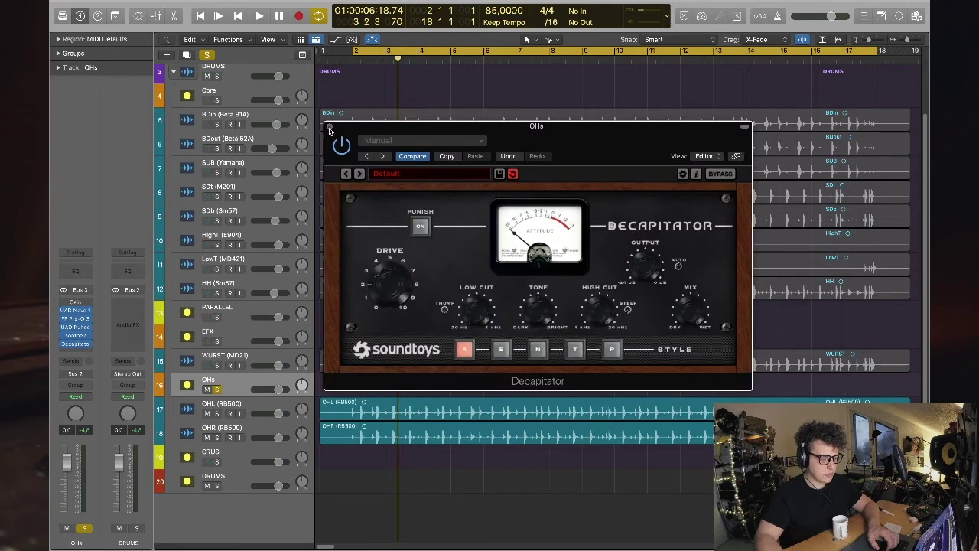
left_click(329, 127)
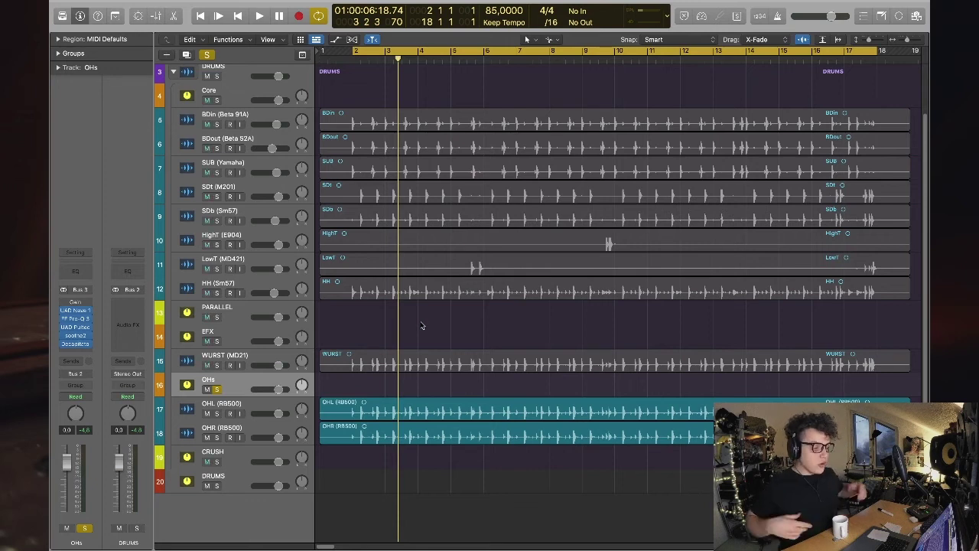
- Zoom in around bar 5 and set the cycle range over the two low tom hits, ending at bar 6
left_click(466, 61)
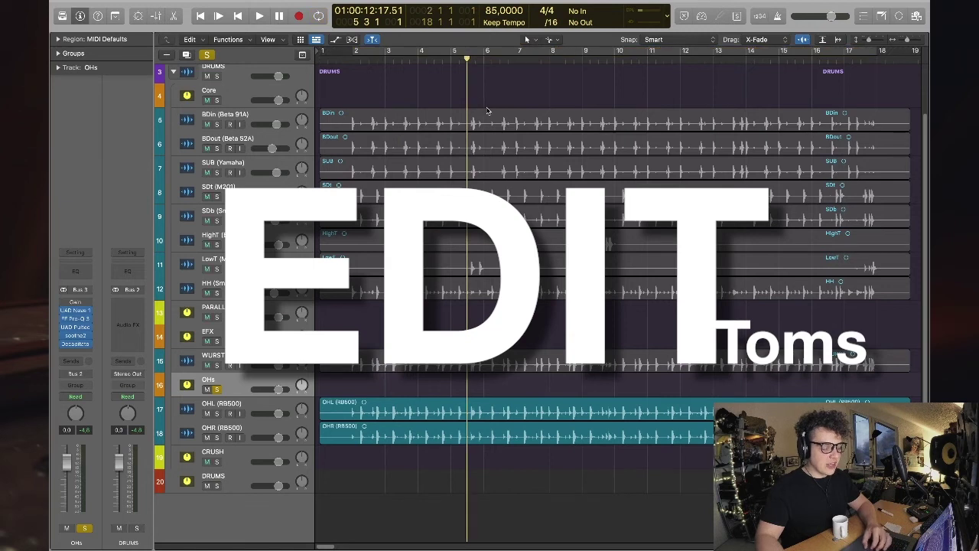
key("super+Right")
key("super+Right")
key("super+Right")
left_click_drag(443, 53, 530, 53)
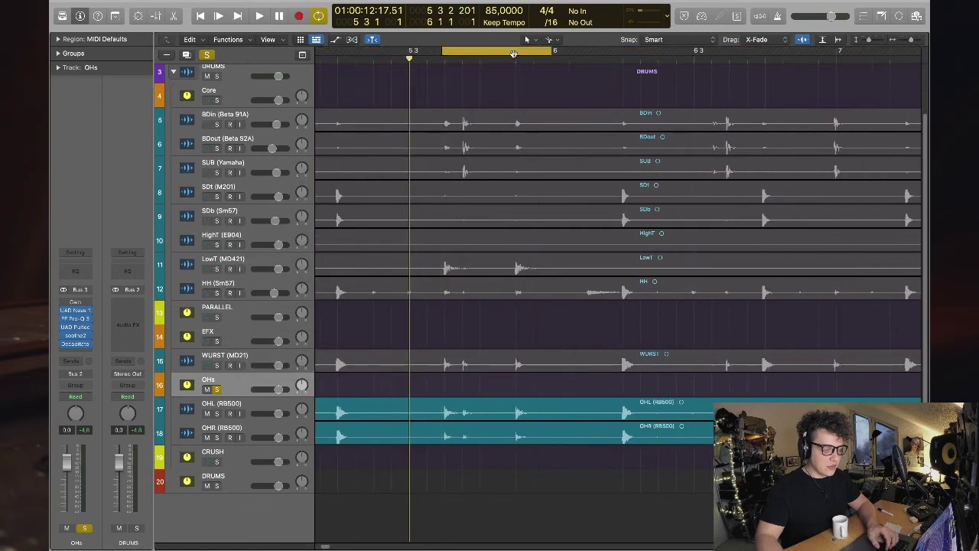
- Clear the existing overheads solo and solo only the LowT (MD421) track while playing the cycle range
left_click(244, 260)
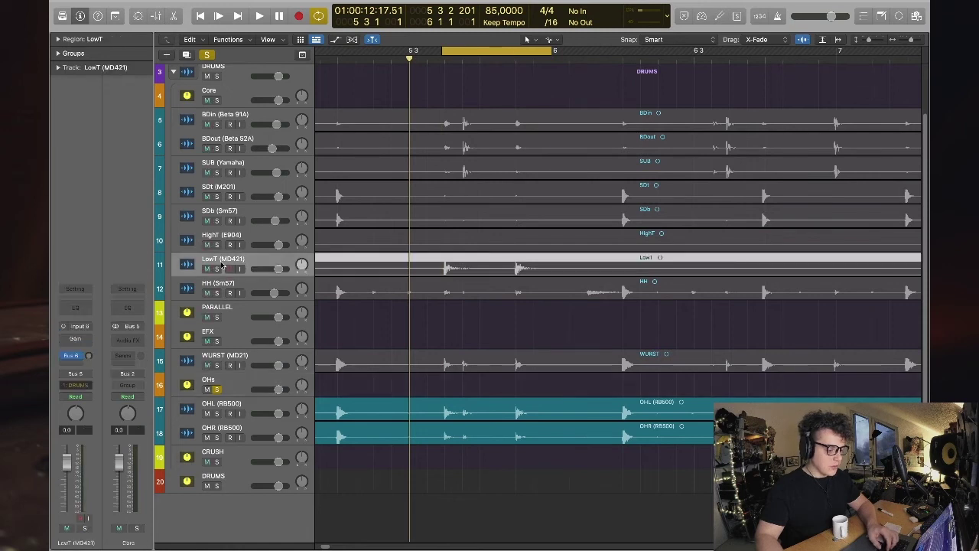
left_click(218, 269)
key("space")
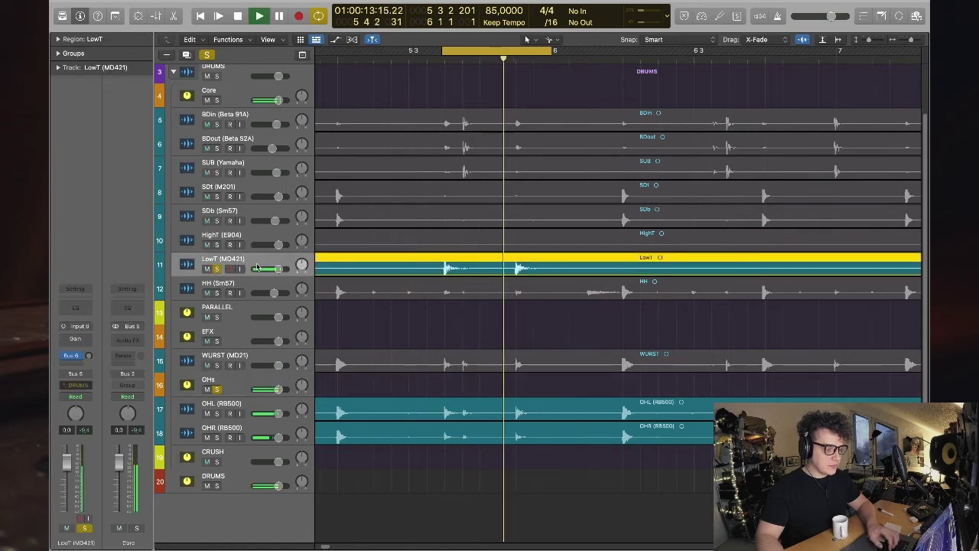
left_click(207, 55)
left_click(217, 269)
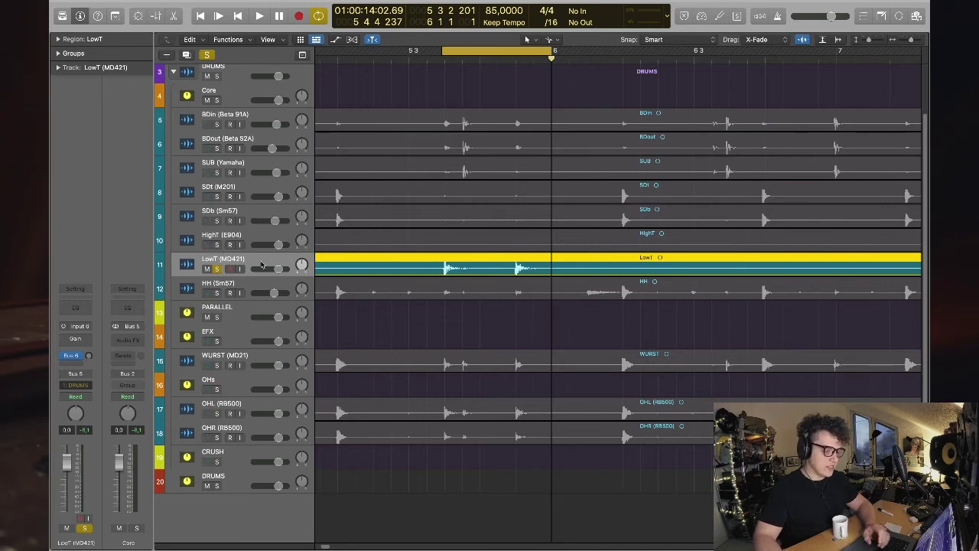
- Insert the UAD UA 610-B from the preamps/EQ category on the LowT channel and close its window
left_click(77, 345)
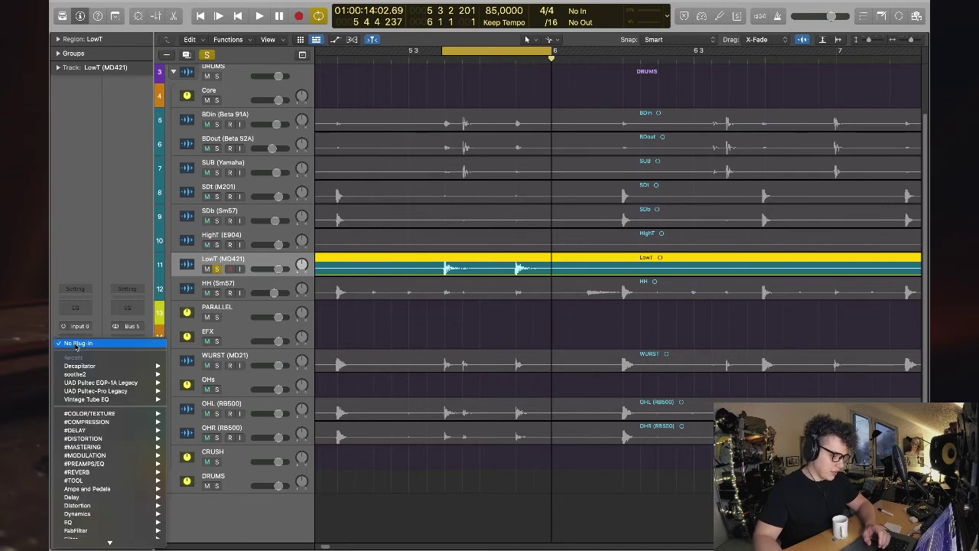
scroll(75, 428, "down", 3)
mouse_move(76, 449)
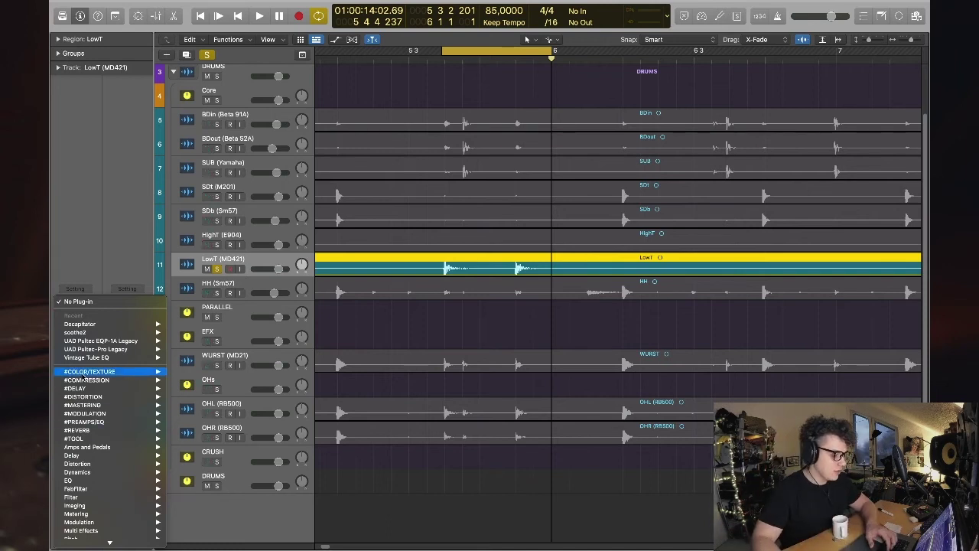
mouse_move(84, 422)
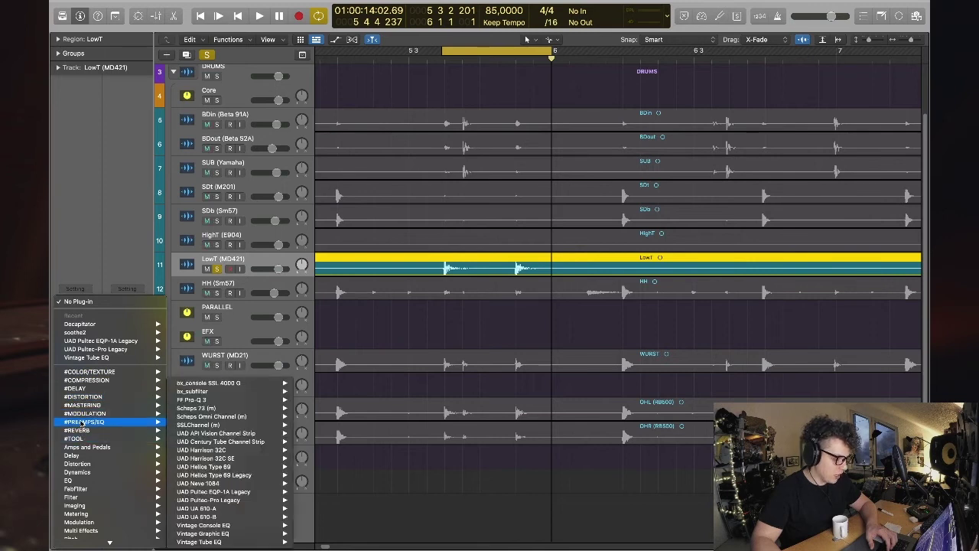
mouse_move(230, 499)
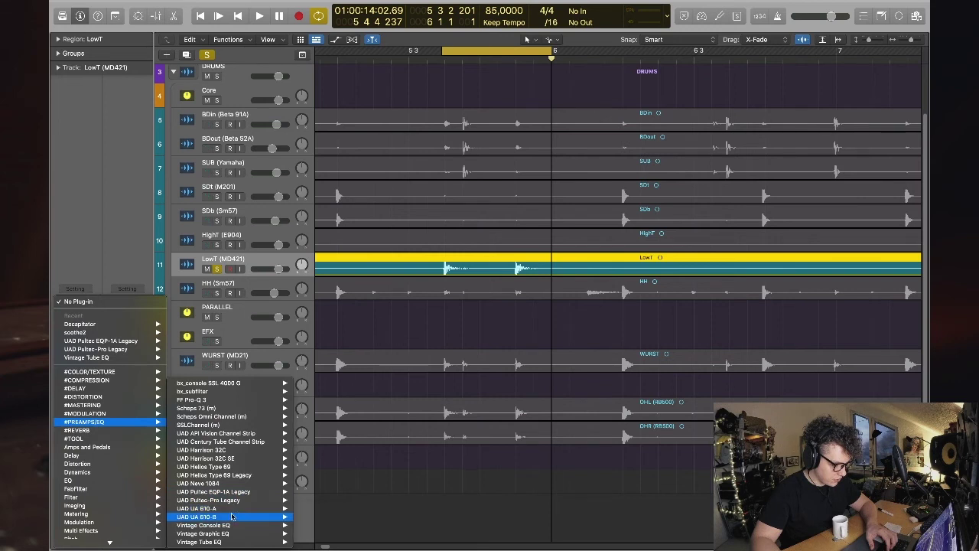
left_click(300, 518)
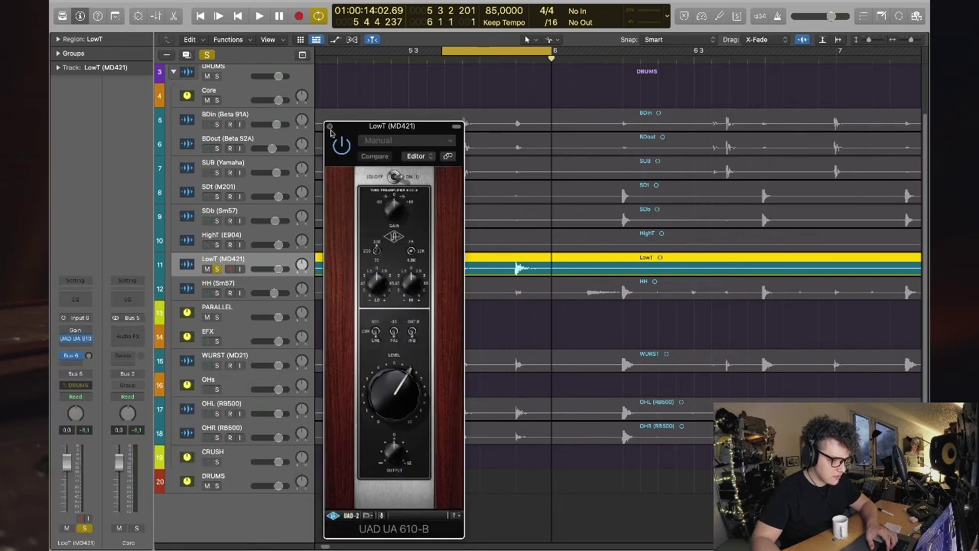
left_click(330, 127)
- Replace the UA 610-B on the LowT channel with a mono UAD UA 610-A, keeping its window clear of the tom hits
left_click(87, 338)
mouse_move(144, 387)
mouse_move(309, 509)
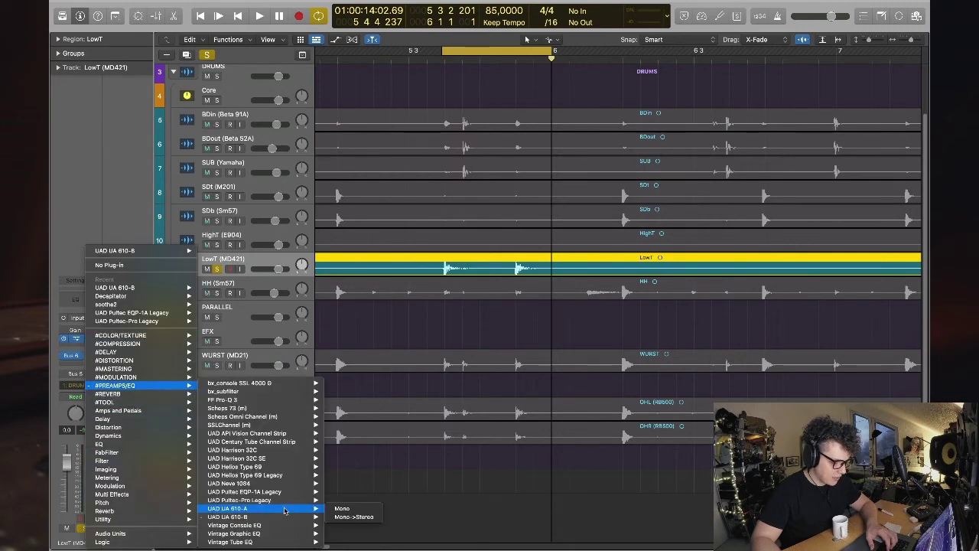
left_click(342, 509)
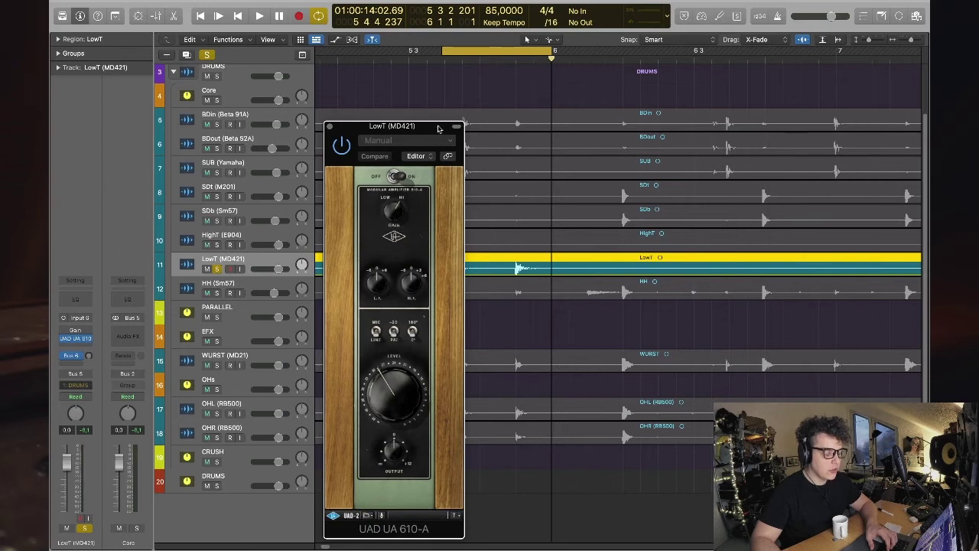
left_click_drag(396, 126, 781, 65)
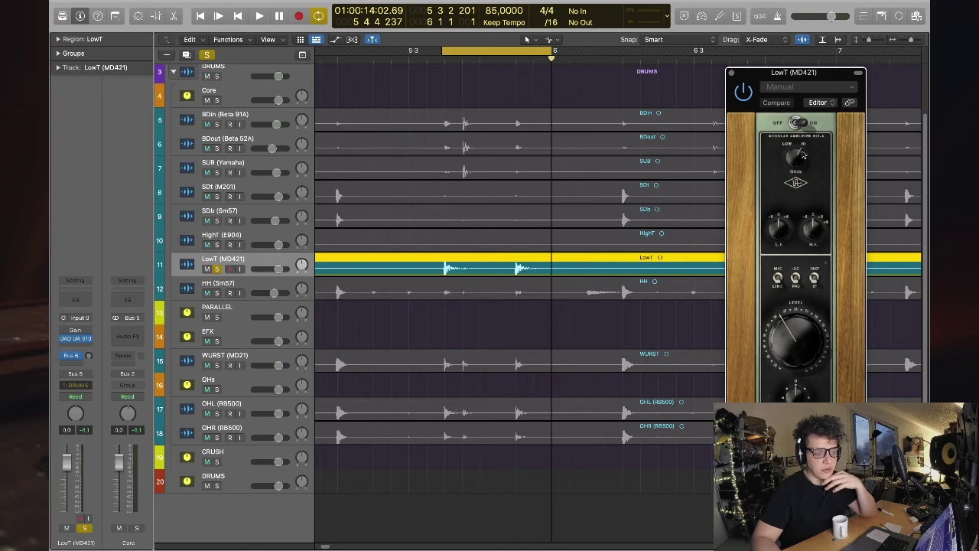
left_click_drag(807, 76, 801, 76)
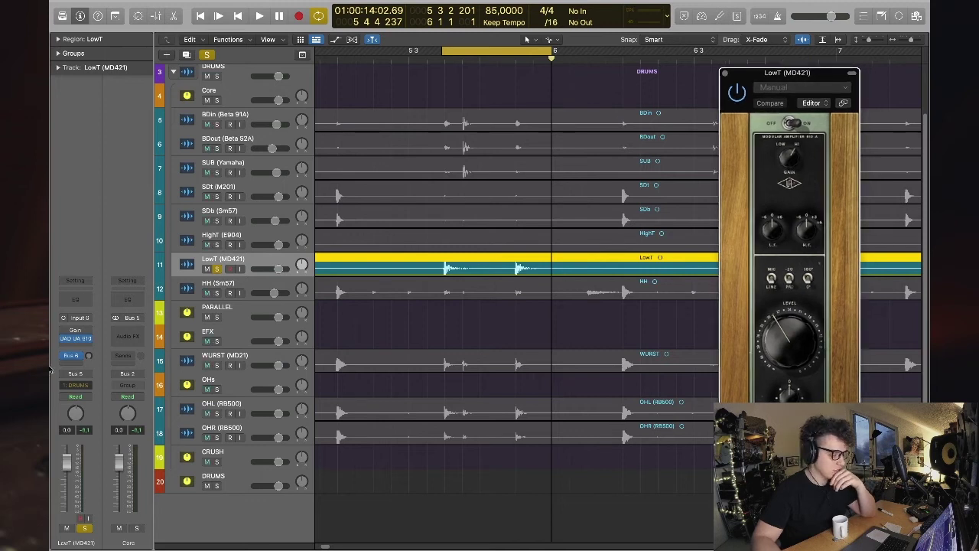
left_click(77, 346)
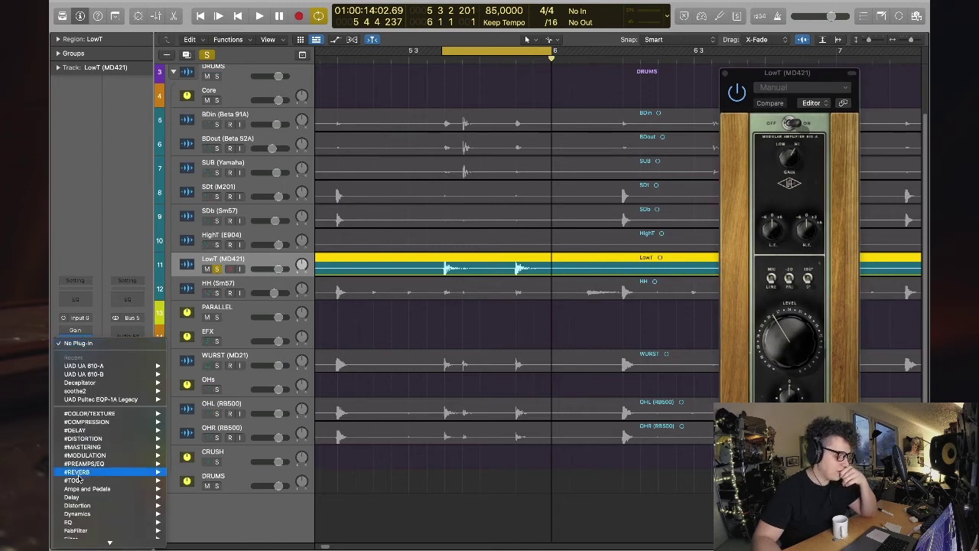
scroll(79, 474, "down", 3)
mouse_move(79, 475)
scroll(79, 476, "down", 1)
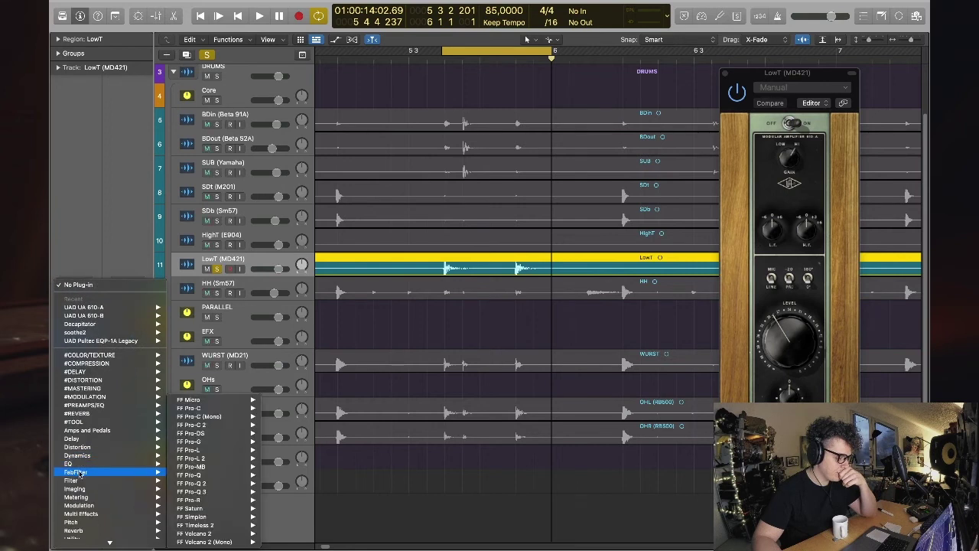
mouse_move(214, 465)
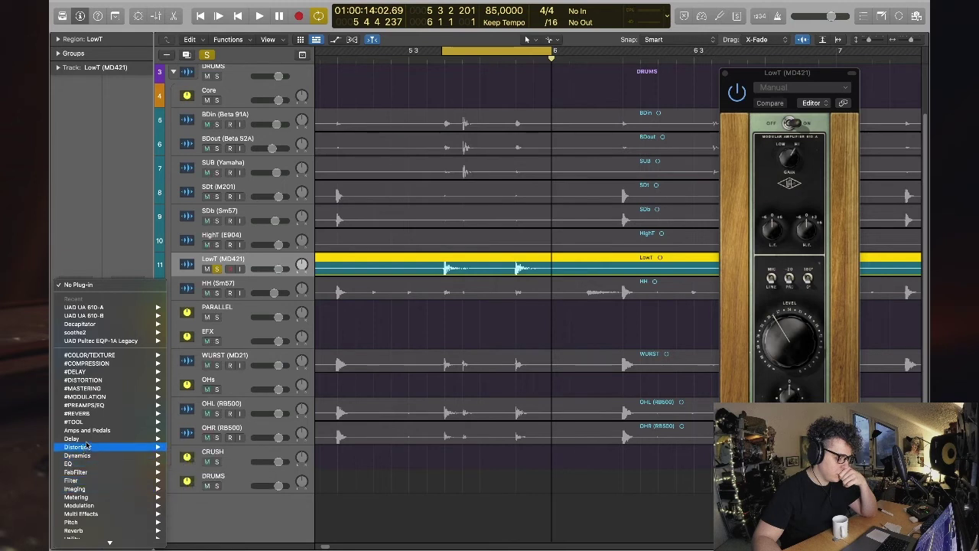
mouse_move(90, 534)
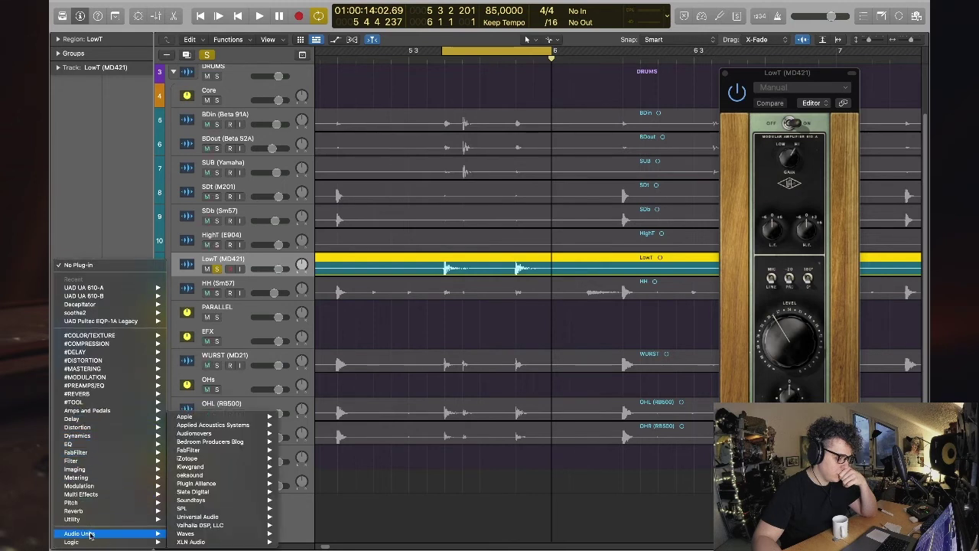
mouse_move(205, 536)
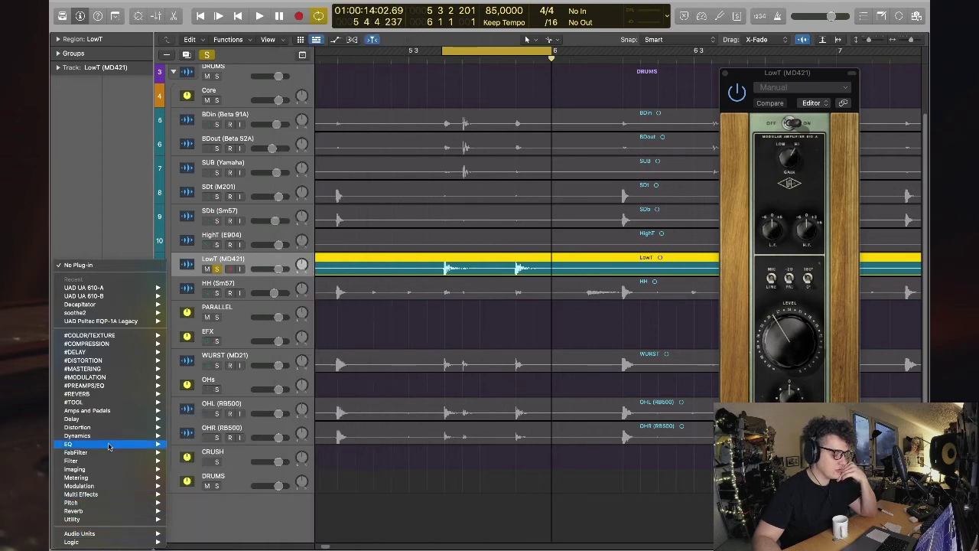
mouse_move(109, 396)
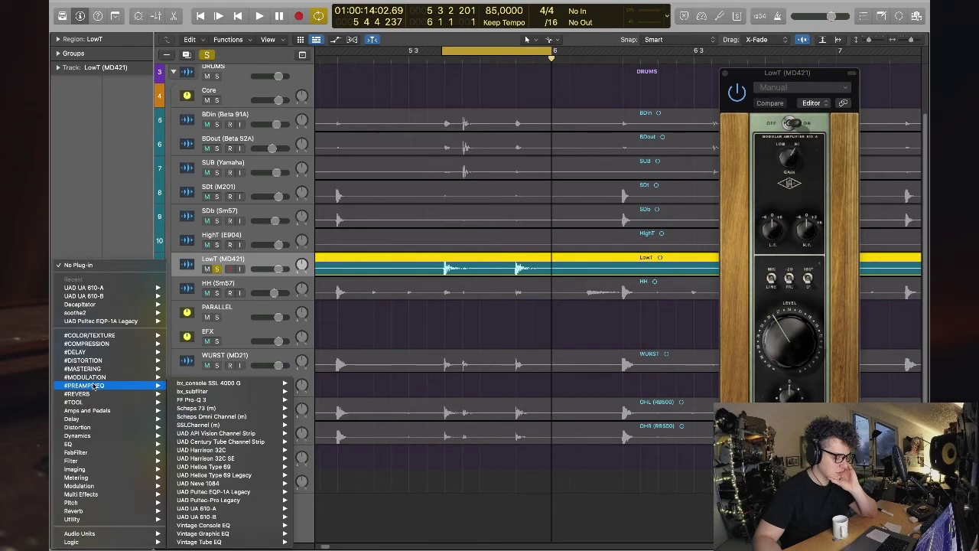
mouse_move(213, 420)
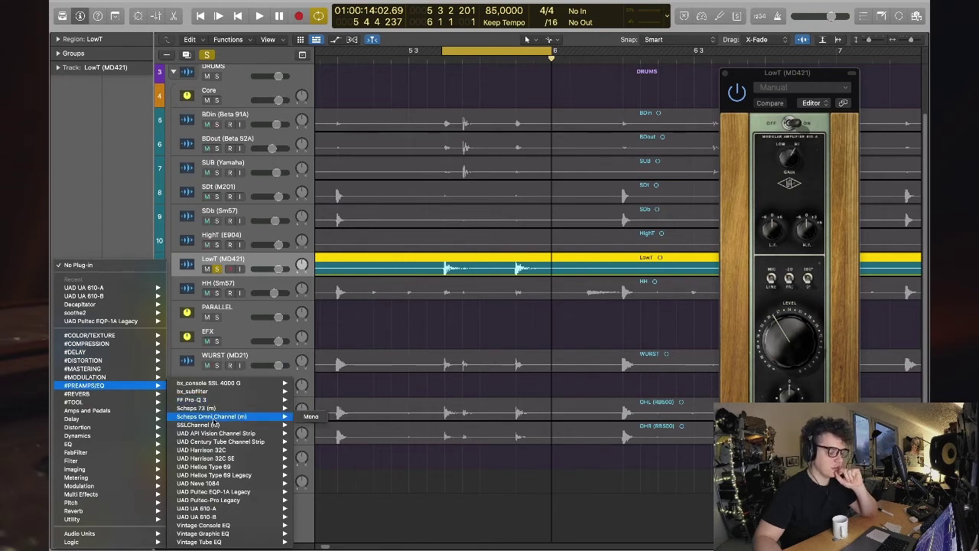
left_click(103, 153)
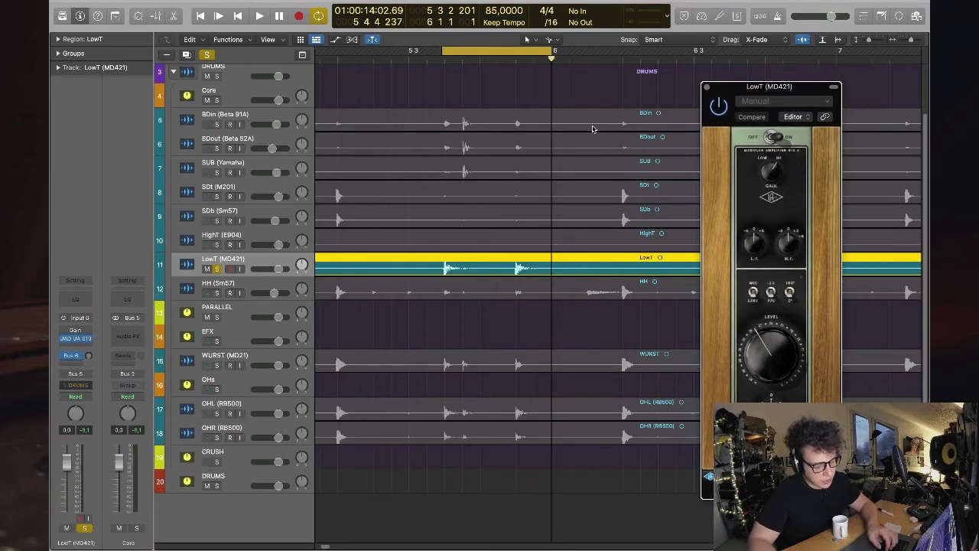
- Audition the looped low tom hits and reset the LowT (MD421) volume fader to 0.0 dB
key("space")
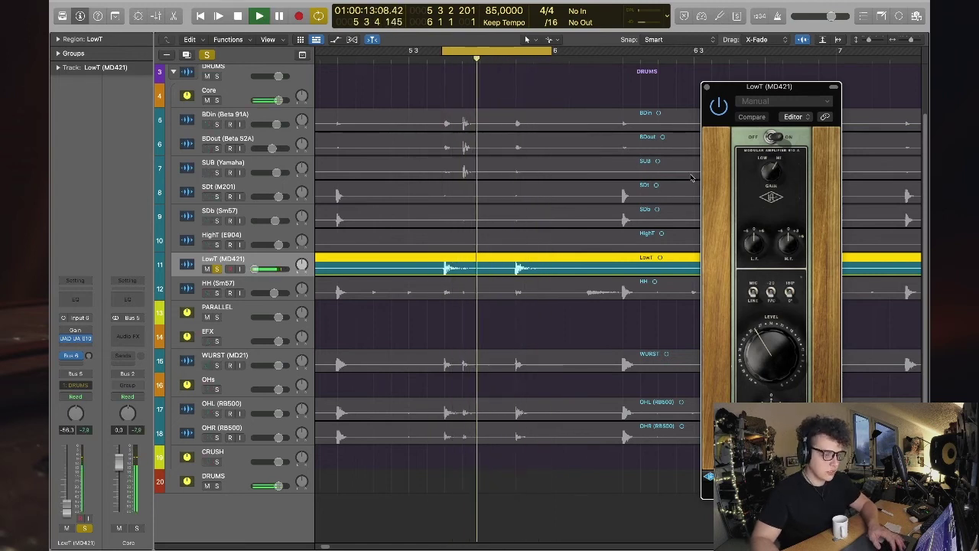
key("space")
key("space")
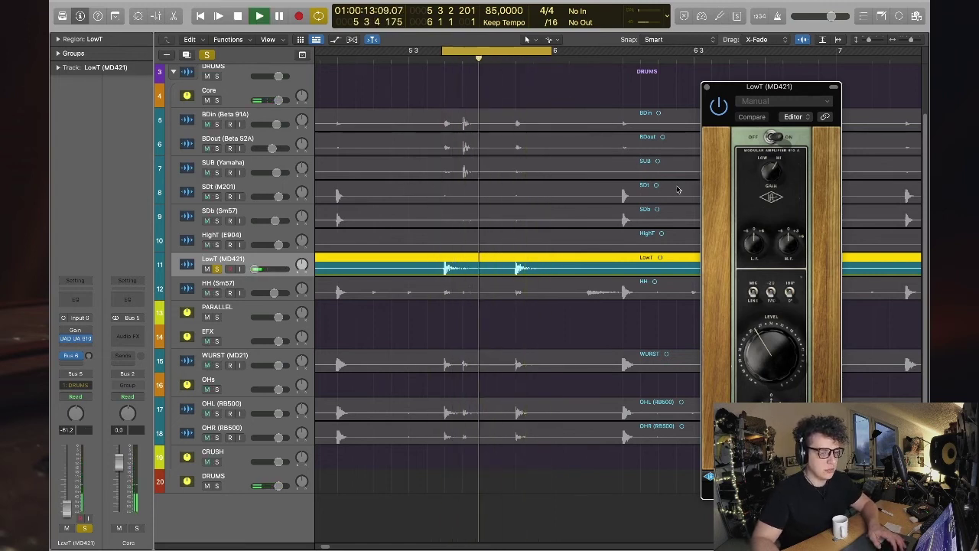
key("space")
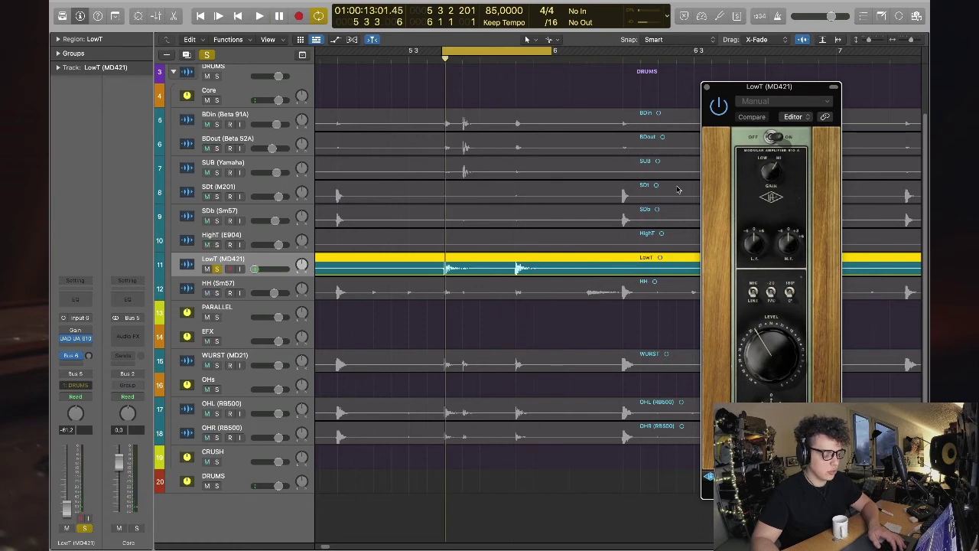
key("space")
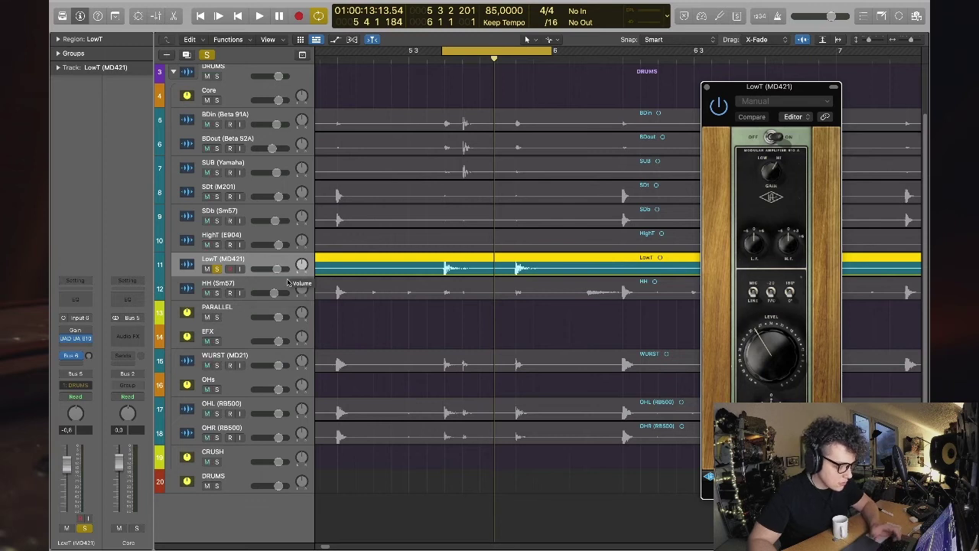
left_click(278, 271, "alt")
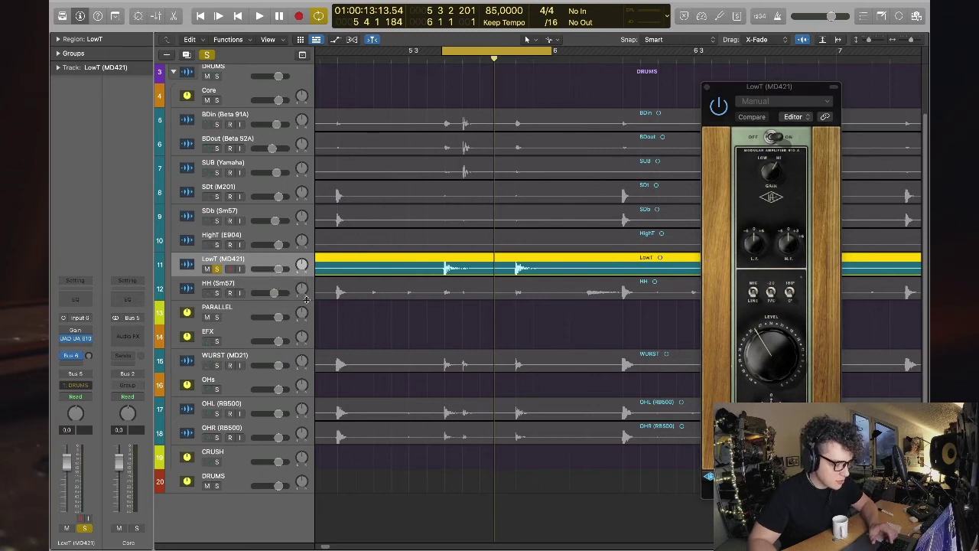
left_click(396, 324)
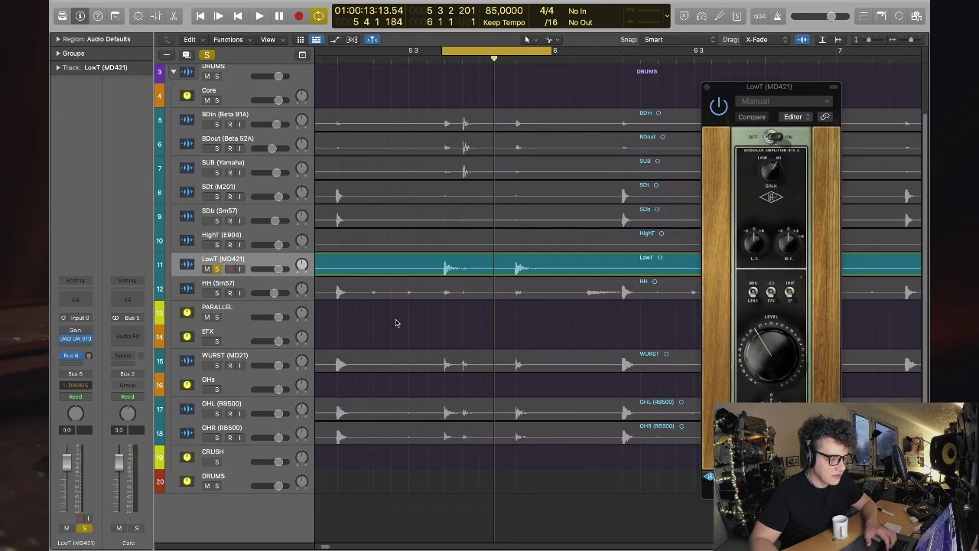
key("space")
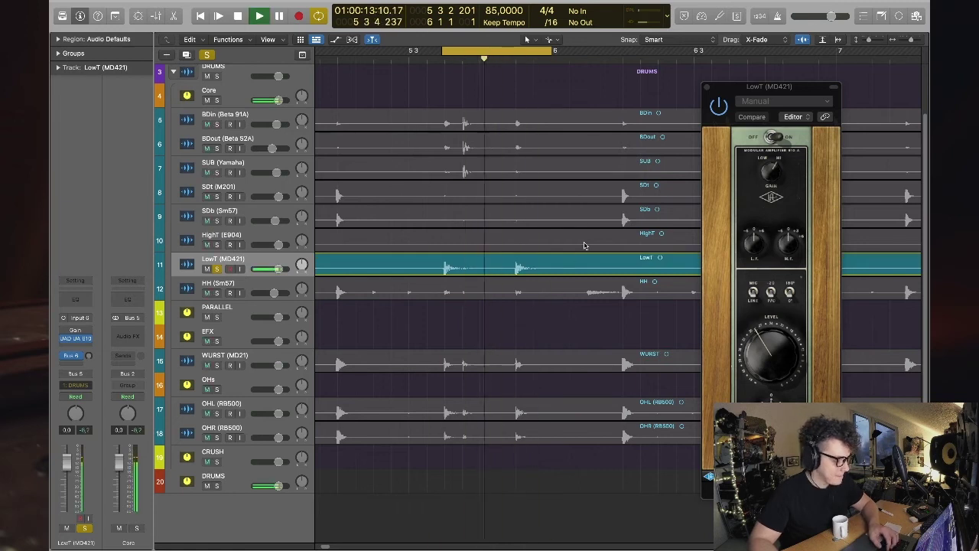
key("space")
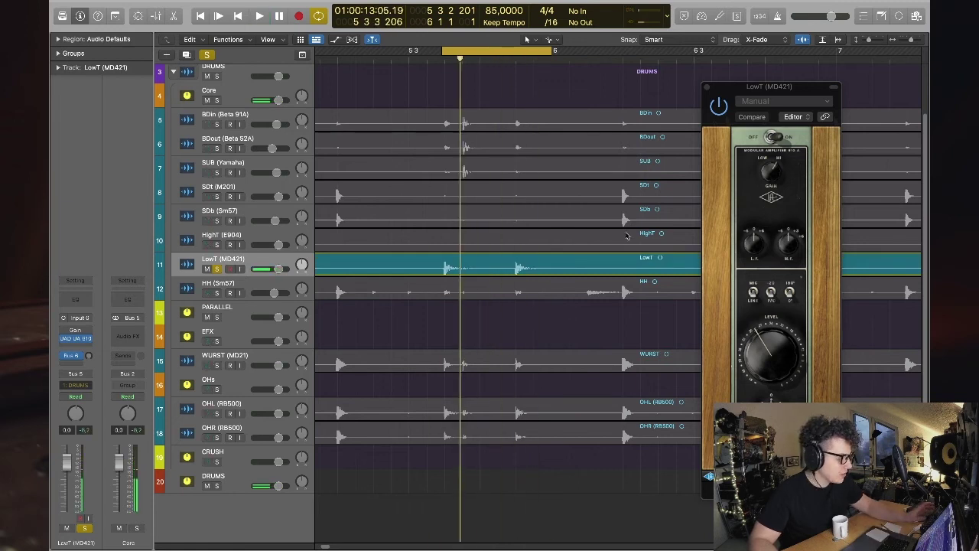
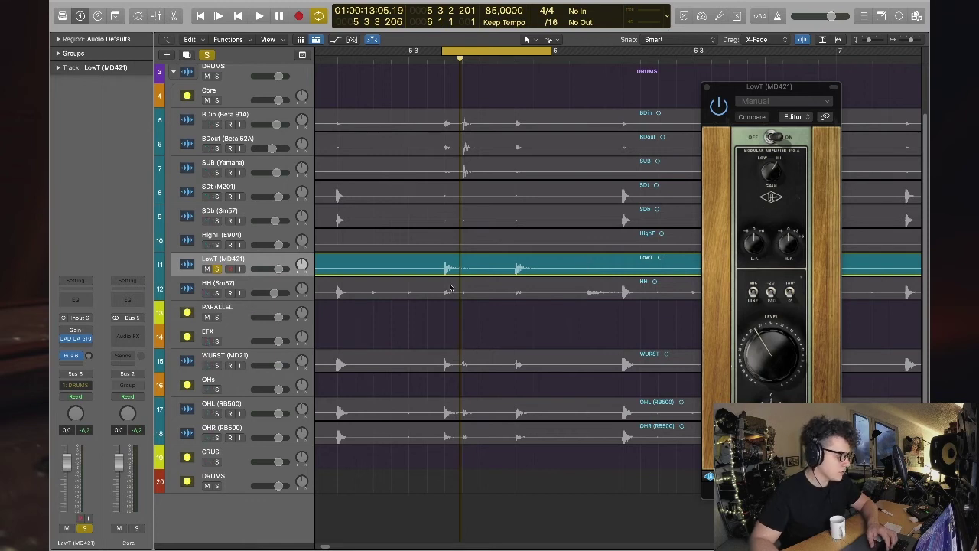
- Raise the UA 610-A's Level knob on LowT past its centre position while auditioning the tom hits, and close the plug-in window
left_click(773, 101)
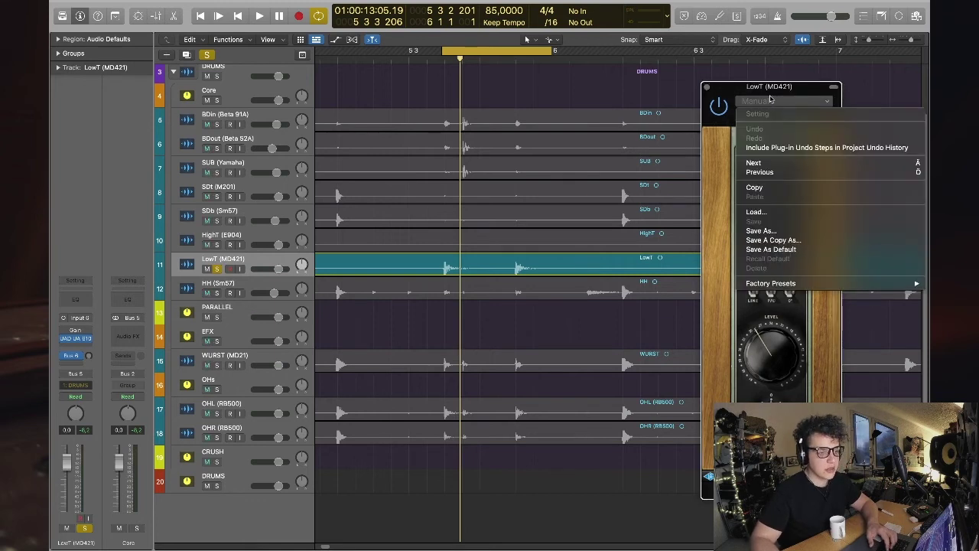
left_click_drag(773, 87, 738, 94)
left_click(442, 217)
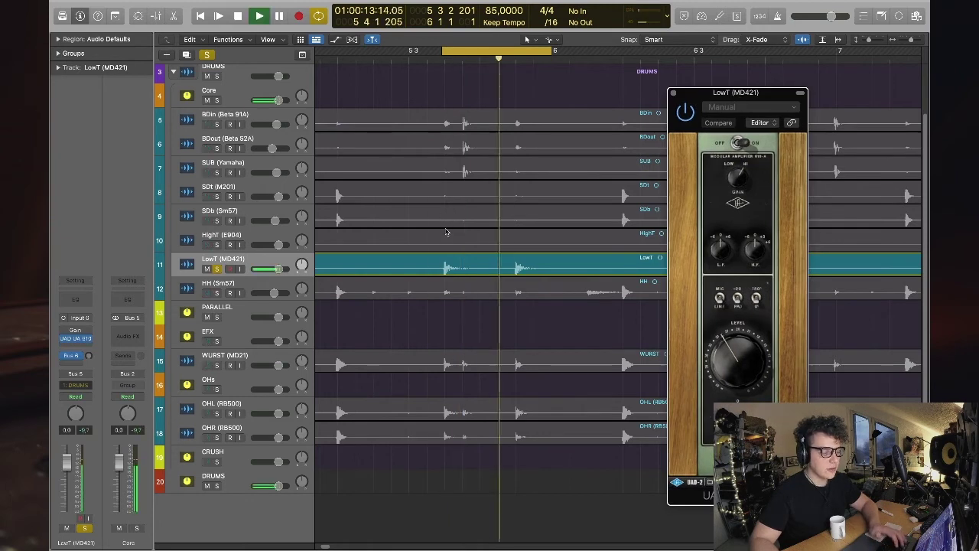
key("space")
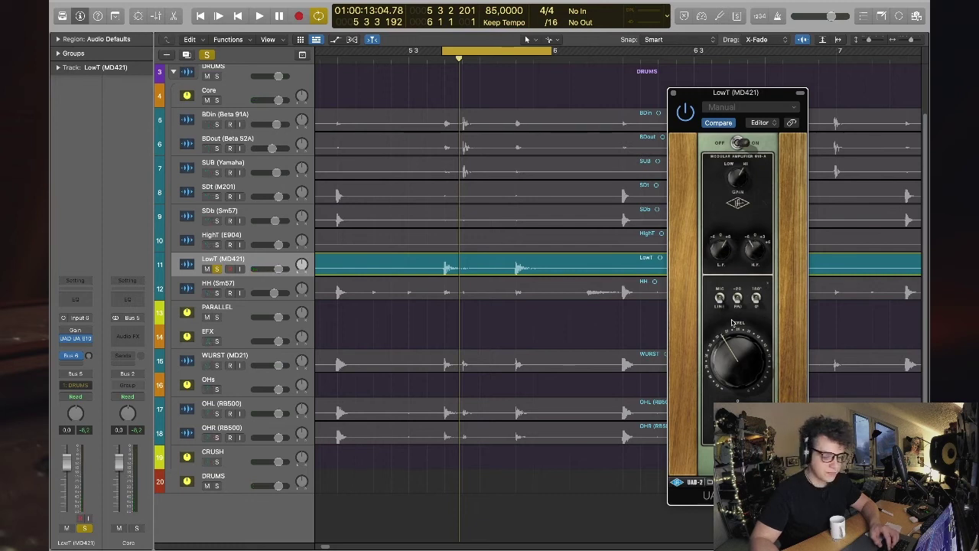
key("space")
left_click_drag(739, 367, 741, 357)
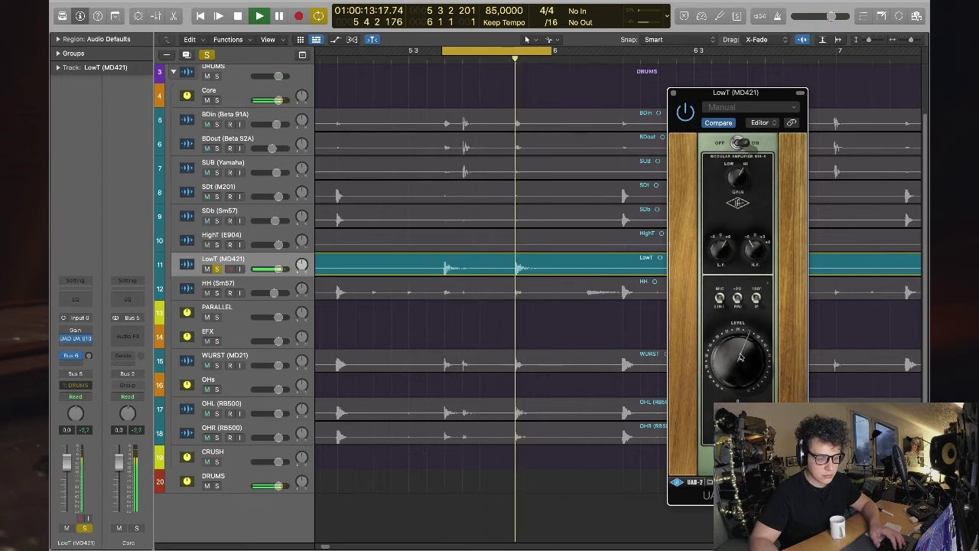
key("space")
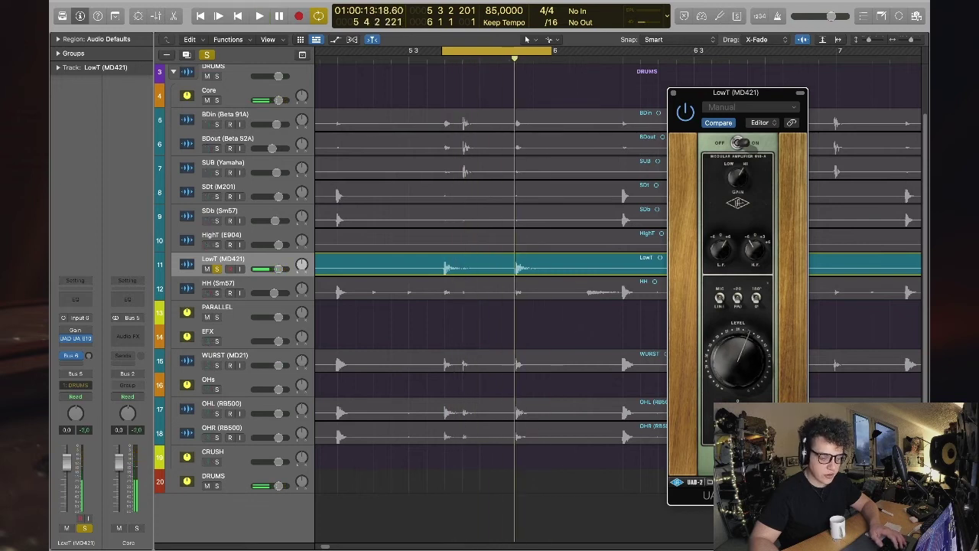
key("space")
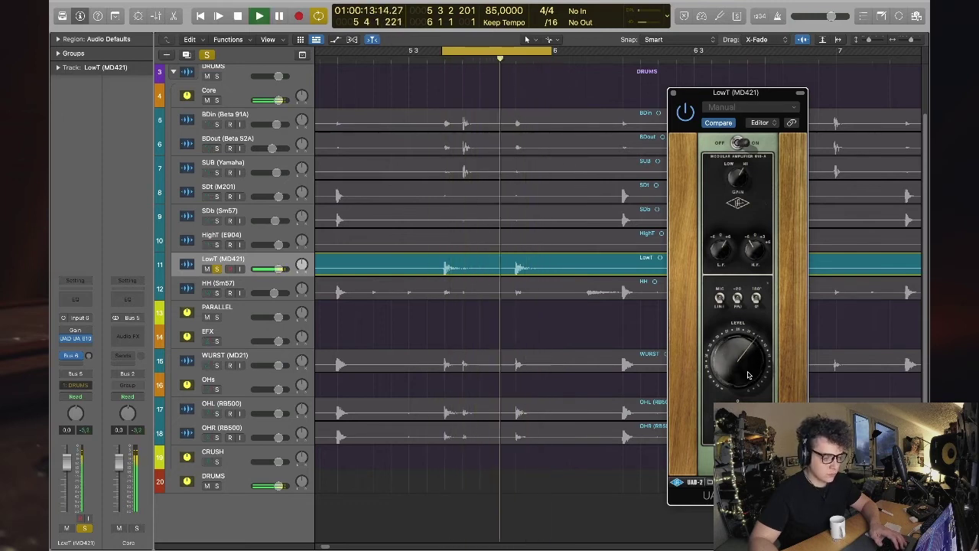
key("space")
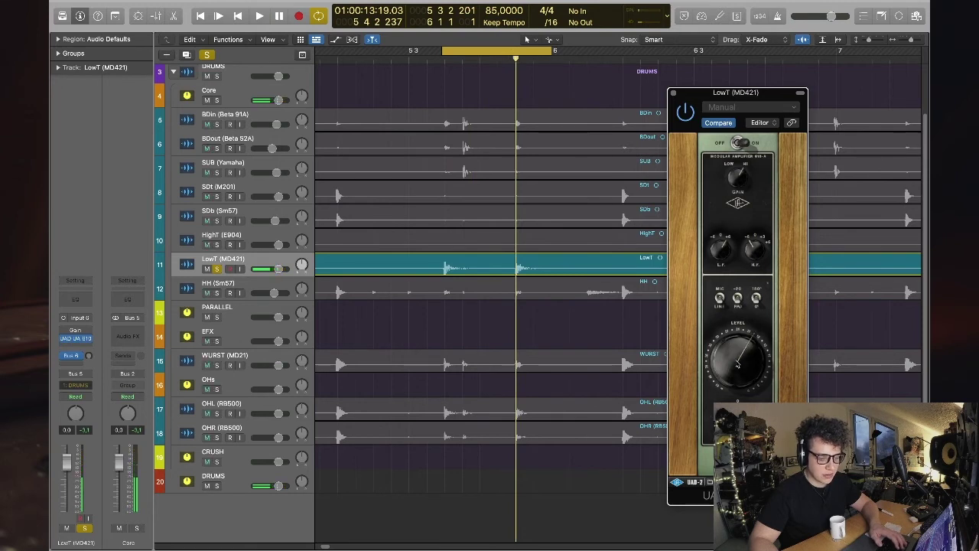
key("space")
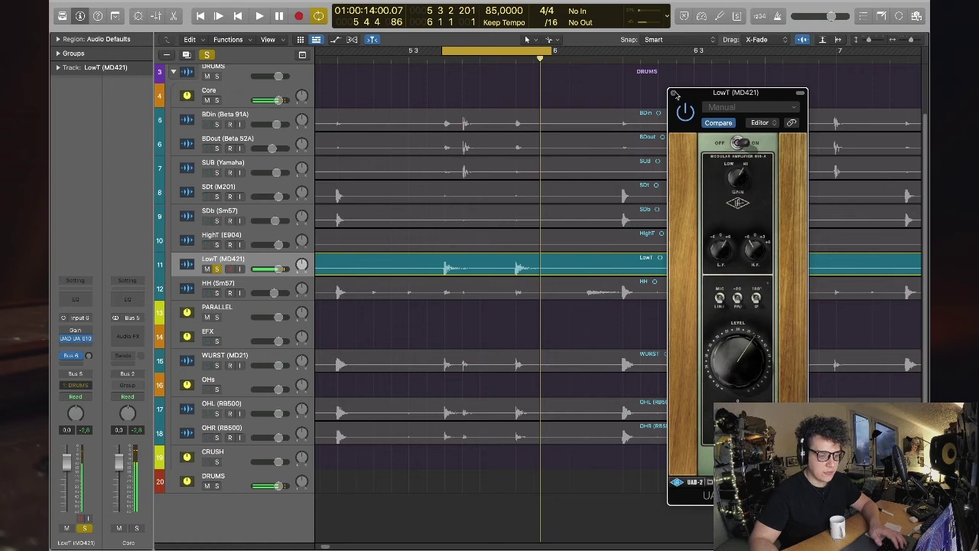
left_click(674, 93)
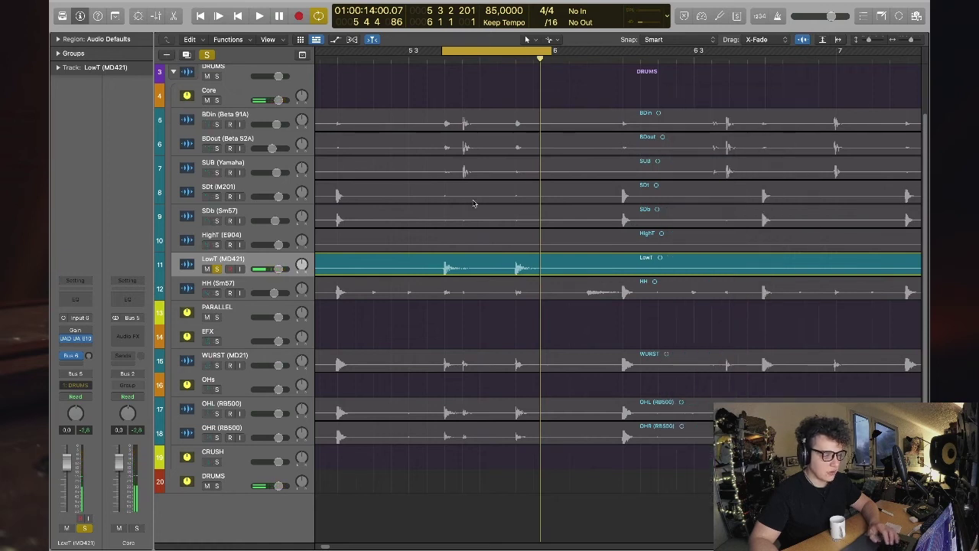
- Insert a Channel EQ after the UA 610-A on the LowT channel, keeping its window clear of the upper drum tracks
left_click(229, 263)
left_click(70, 346)
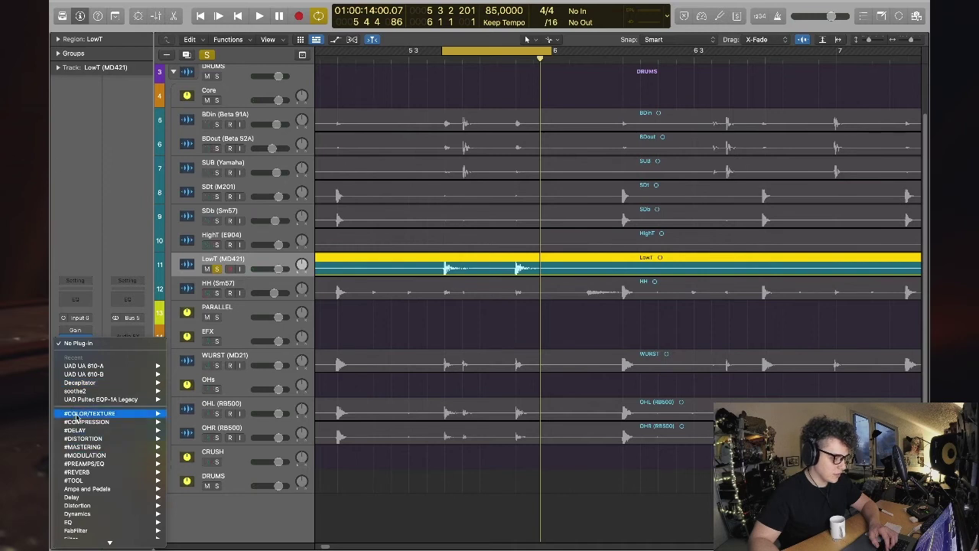
left_click(81, 262)
left_click(76, 301)
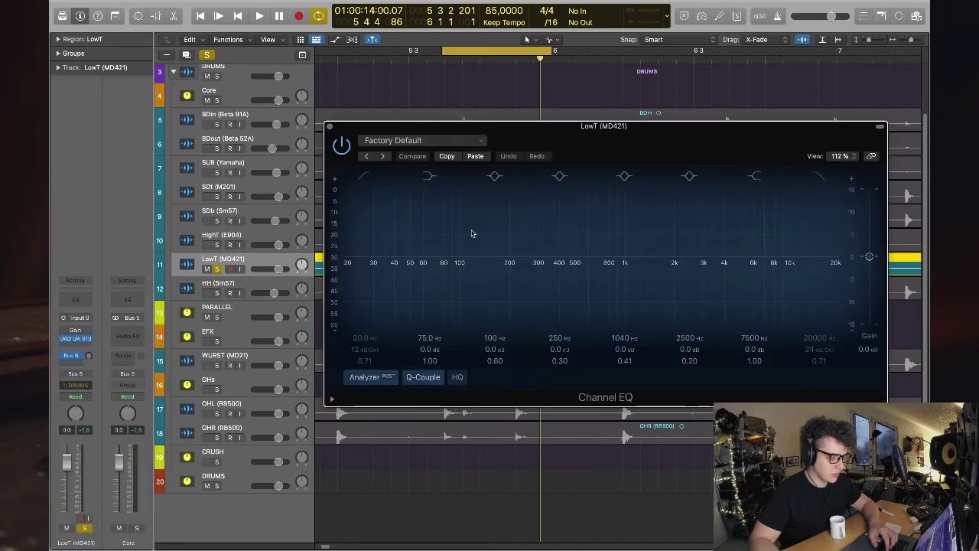
left_click_drag(677, 129, 575, 189)
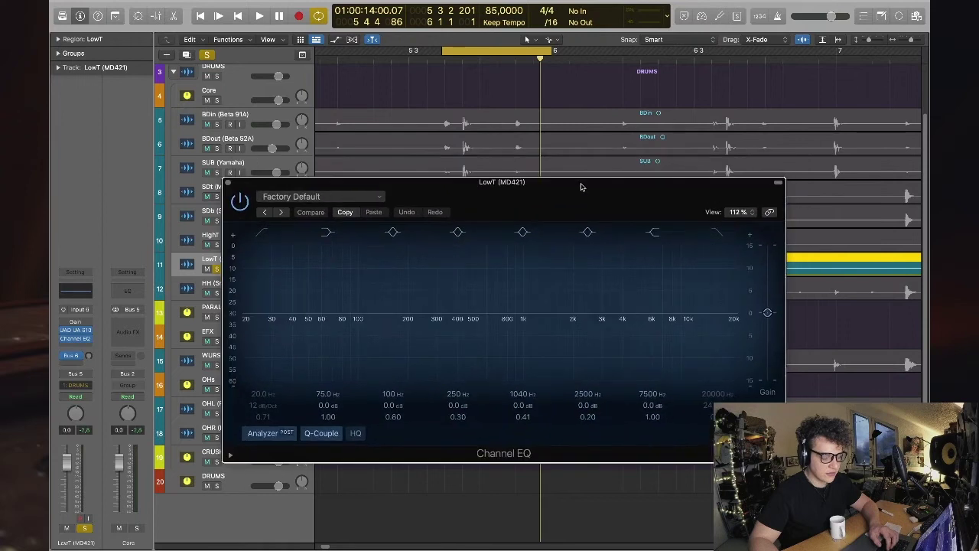
- Analyze the playing tom hits and cut its low mids at 478 Hz by 11.6 dB with a Q of 0.57
key("space")
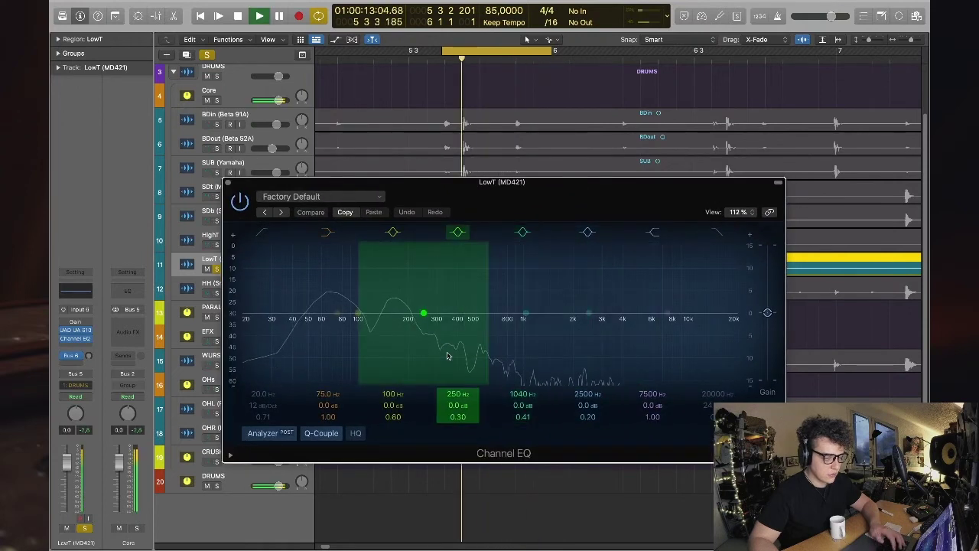
left_click_drag(526, 316, 466, 314)
key("space")
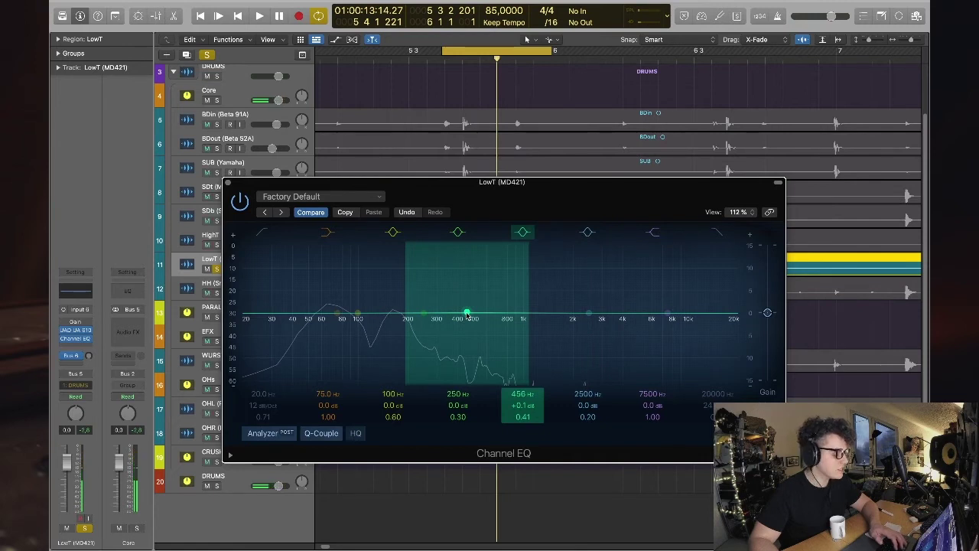
left_click_drag(468, 316, 475, 372)
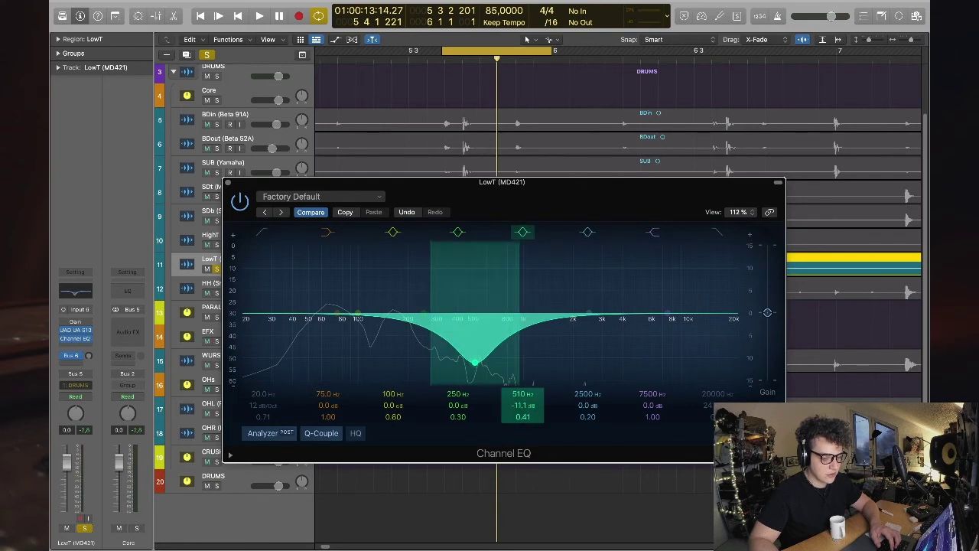
left_click_drag(523, 417, 523, 406)
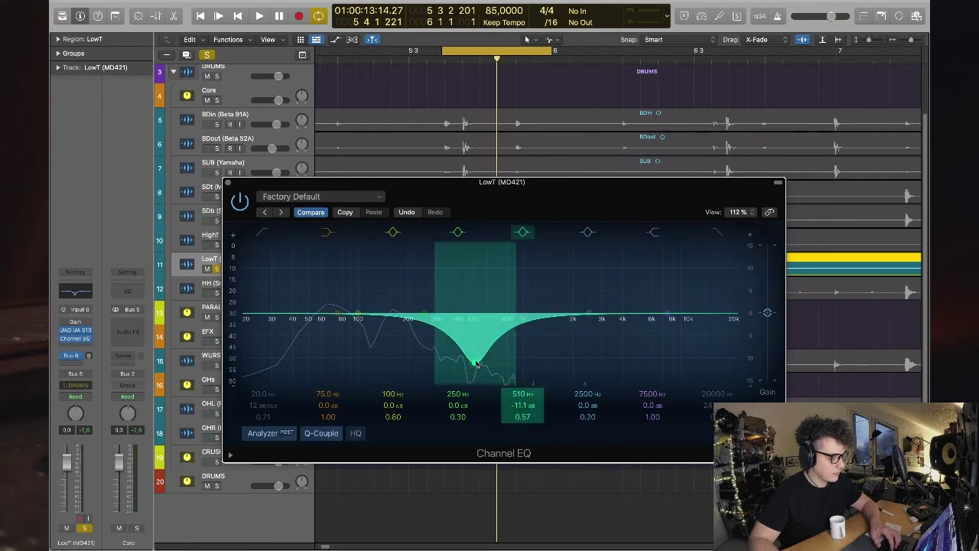
left_click_drag(474, 365, 470, 369)
- Boost 2000 Hz by 2.1 dB with a Q of 3.80, and add a 24 dB/Oct high cut at 5400 Hz with a Q of 0.27
left_click_drag(589, 314, 572, 312)
left_click_drag(591, 418, 592, 380)
left_click_drag(572, 305, 573, 303)
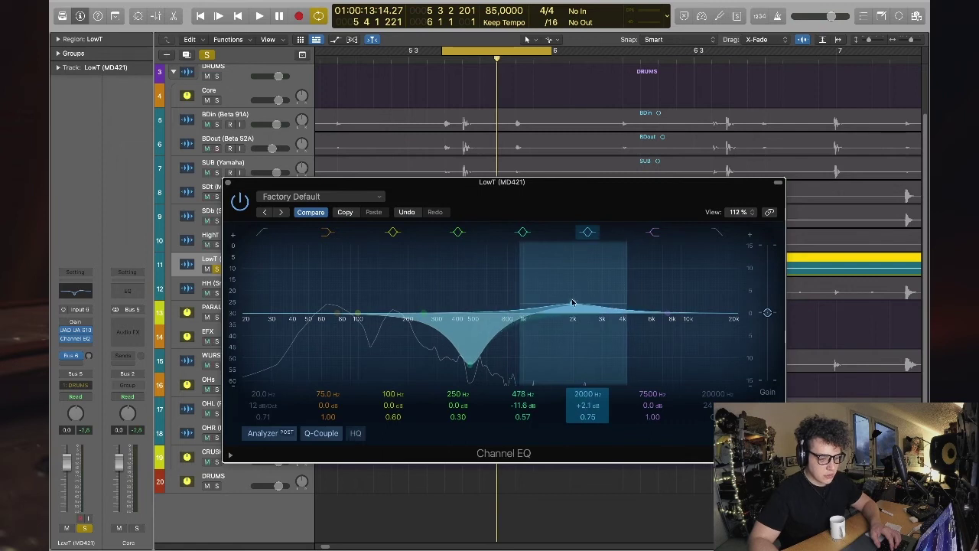
left_click_drag(587, 420, 587, 375)
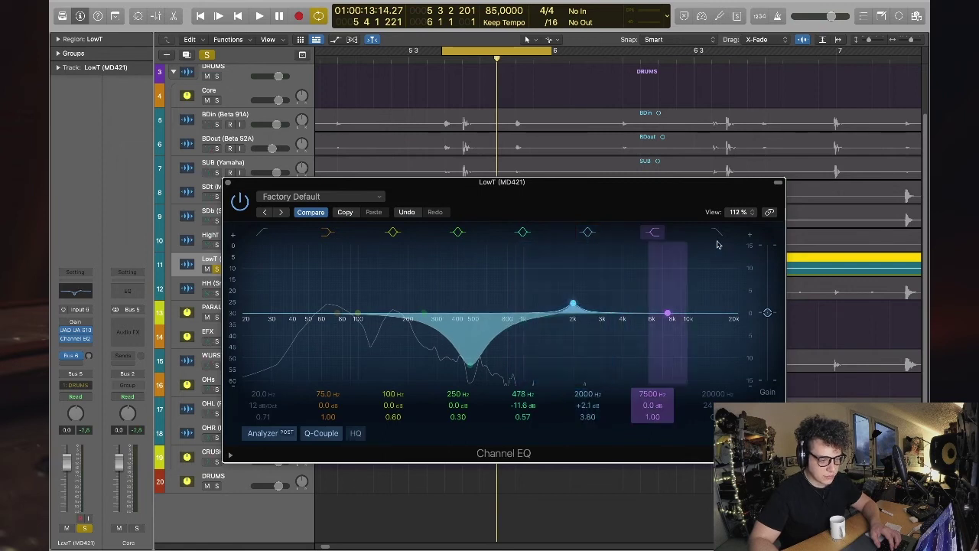
left_click_drag(734, 324, 646, 341)
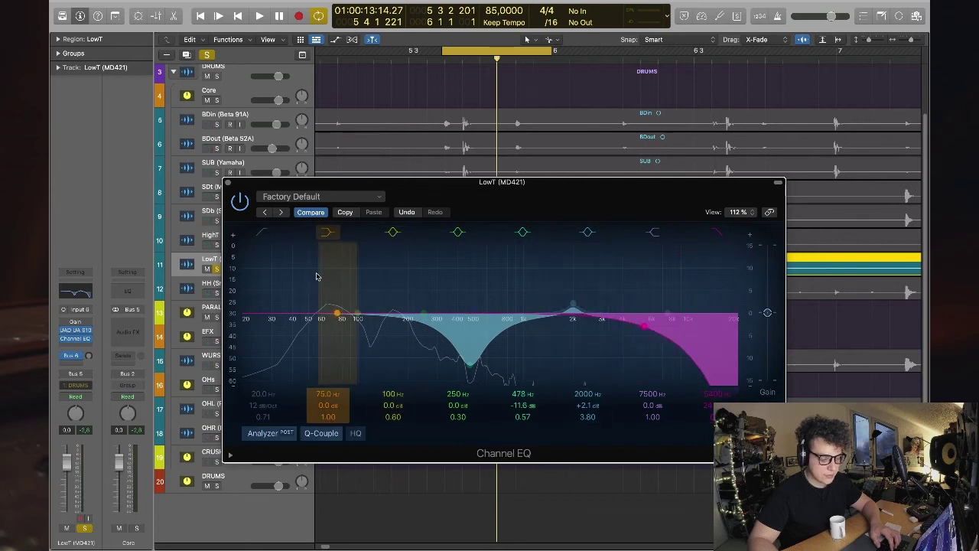
- Boost the low tom by 2.3 dB at 70.5 Hz with a Q of 1.90, and add a 12 dB/Oct low cut at 35.8 Hz
left_click_drag(358, 313, 337, 299)
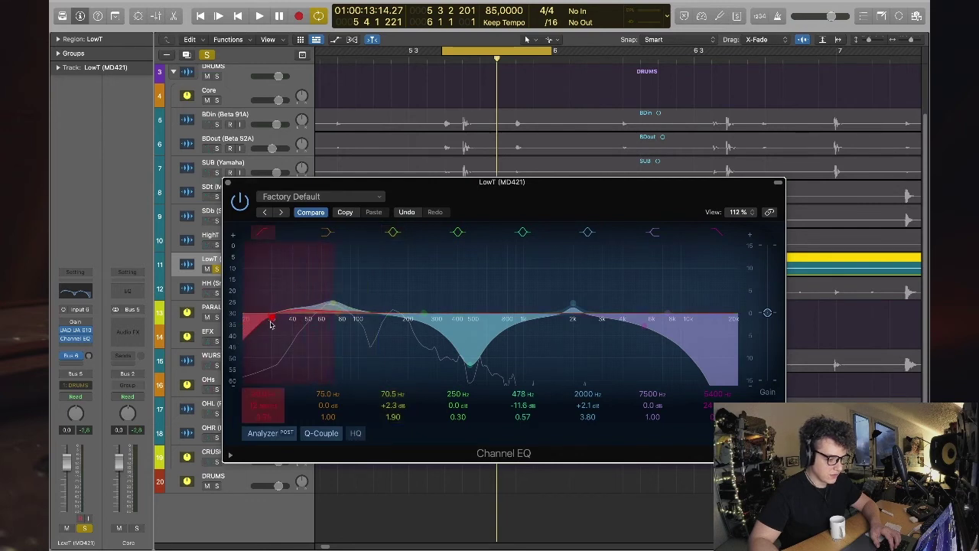
left_click_drag(270, 324, 285, 323)
- Notch out 193 Hz by 16.0 dB with a Q of 6.20 in the LowT Channel EQ
left_click_drag(456, 413, 456, 378)
left_click_drag(418, 315, 401, 405)
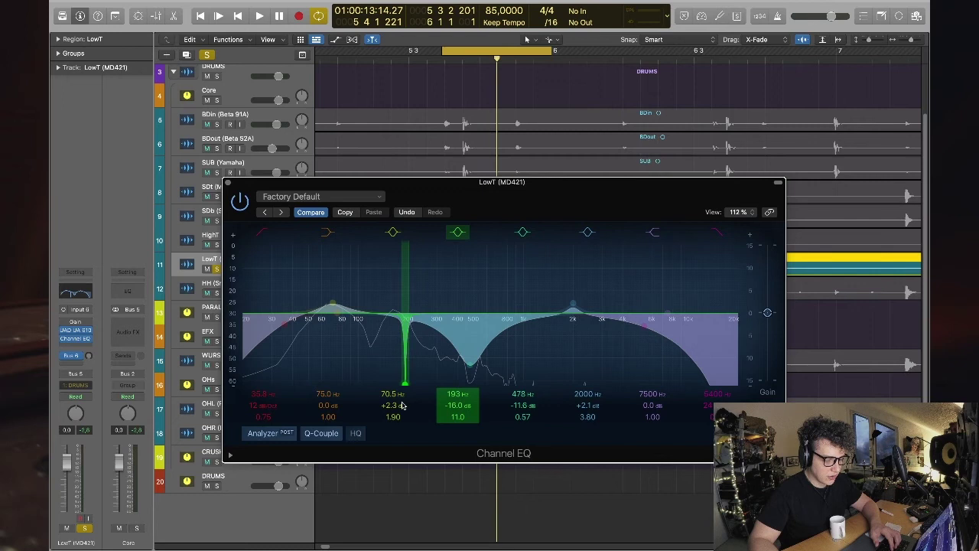
left_click_drag(457, 416, 458, 428)
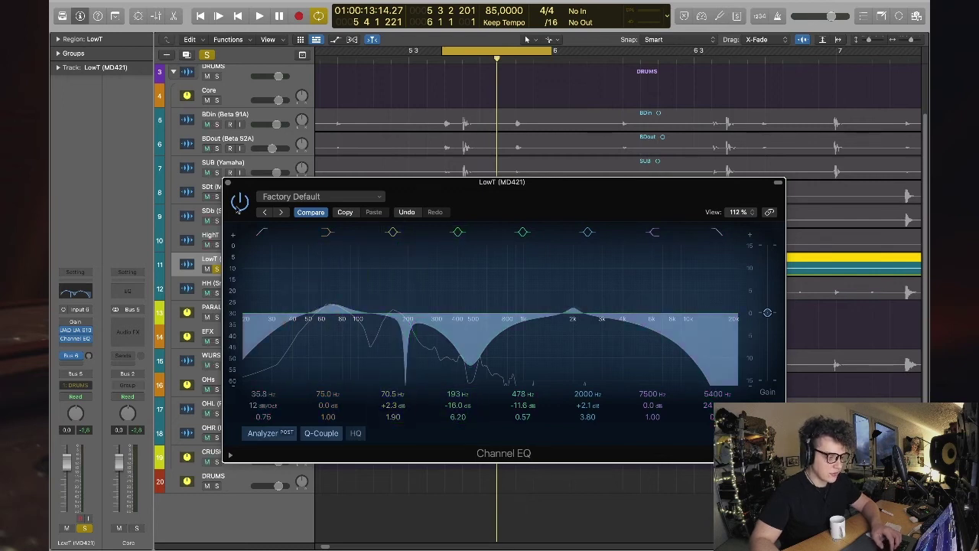
- Compare the cycled low tom hits with the Channel EQ bypassed and engaged, leaving the EQ switched on
key("super+w")
key("space")
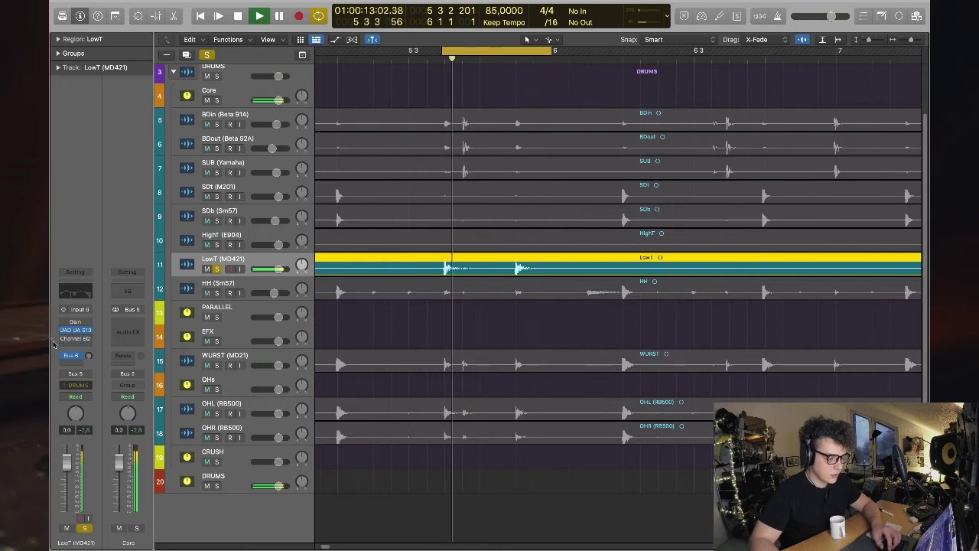
left_click(76, 342)
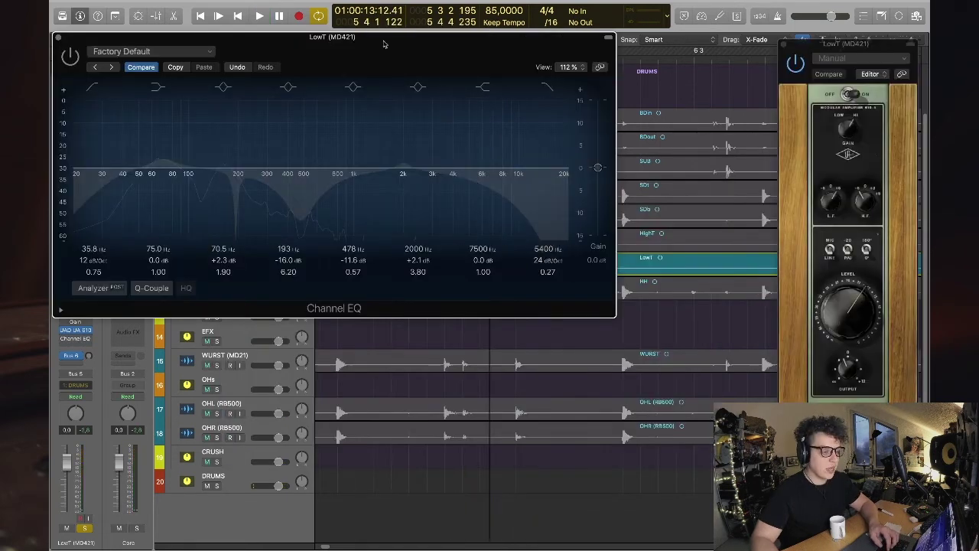
left_click_drag(384, 44, 470, 153)
key("space")
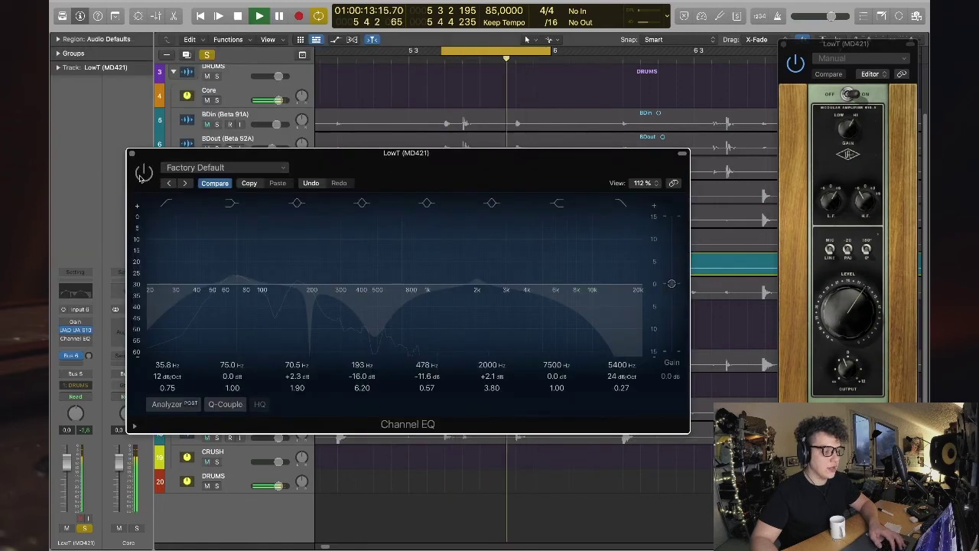
left_click(142, 174)
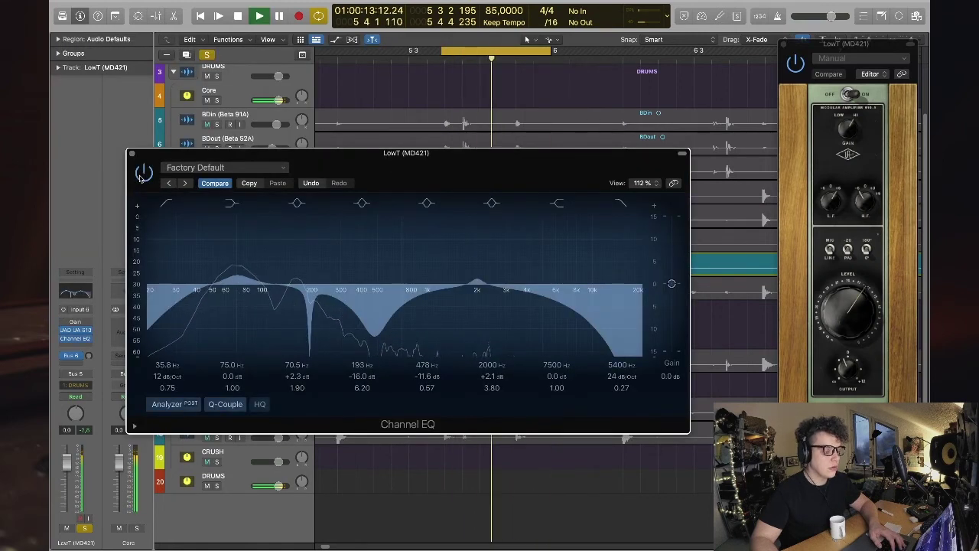
- Recheck the looped low tom hits with the Channel EQ switched off and back on, and stop playback
left_click(142, 174)
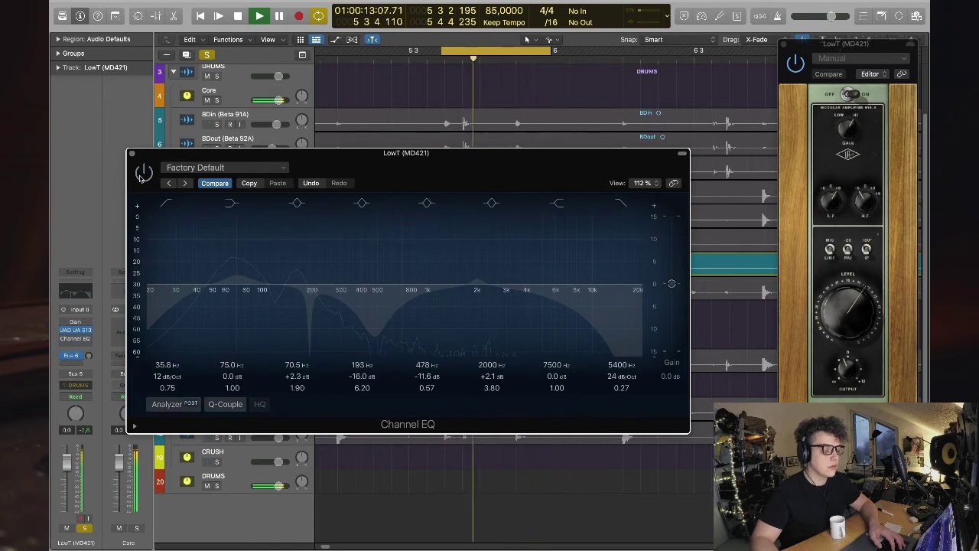
left_click(142, 174)
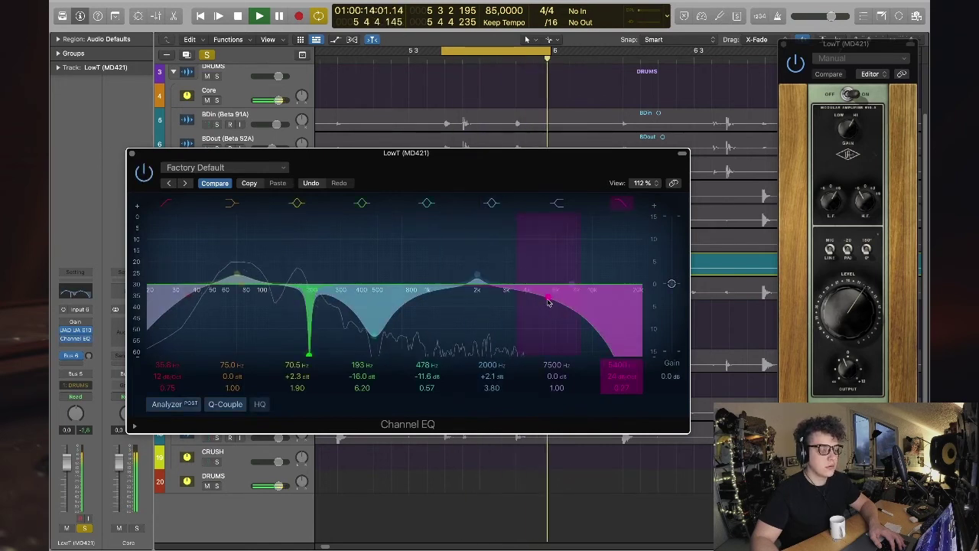
key("space")
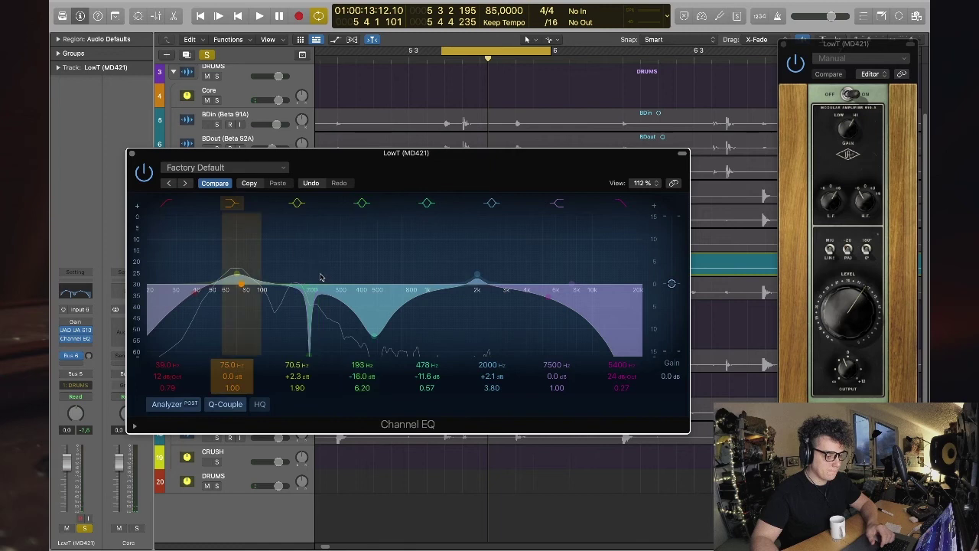
- Retune the low tom's narrow EQ notch to 196 Hz at -14.1 dB, and hide the plug-in windows after auditioning it
left_click_drag(321, 277, 307, 304)
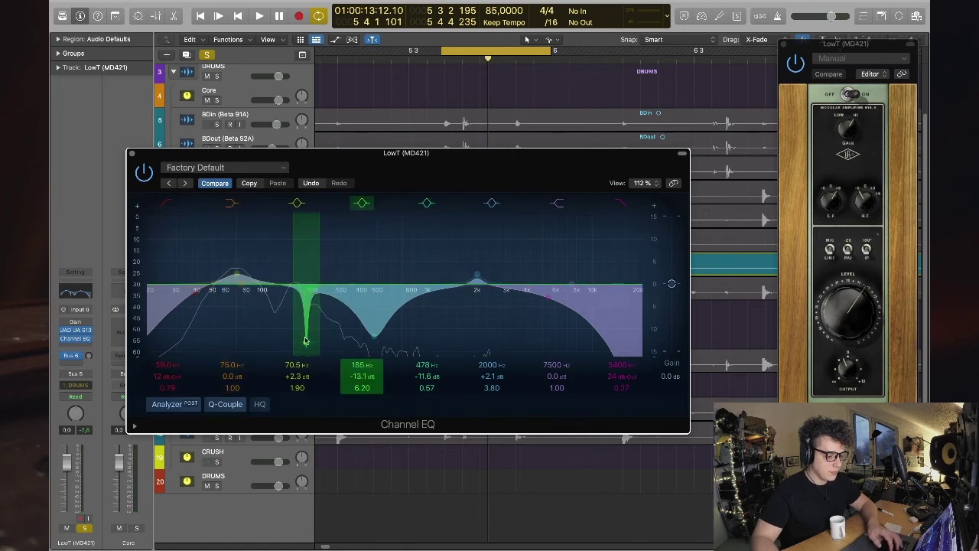
mouse_move(306, 342)
left_mouse_down()
mouse_move(307, 162)
mouse_move(307, 341)
left_mouse_up()
key("space")
key("space")
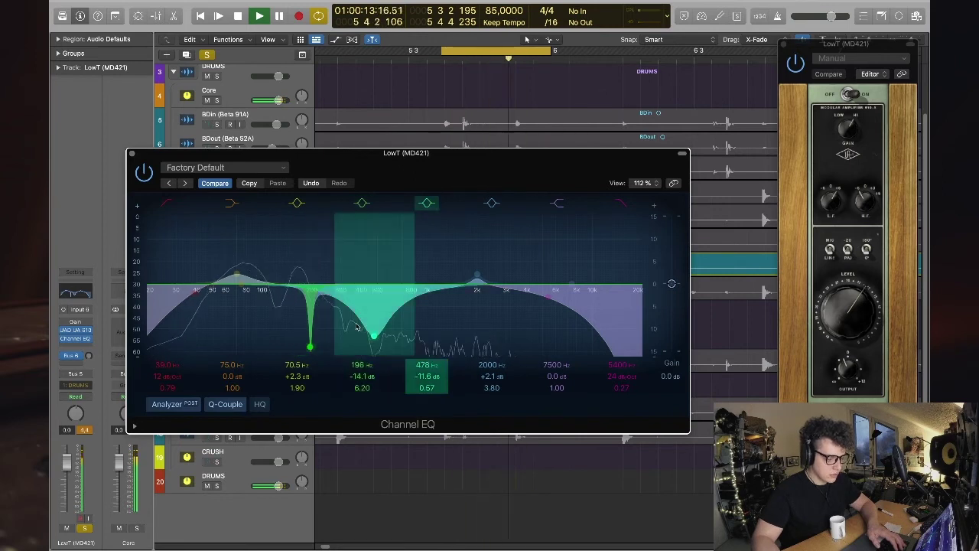
key("v")
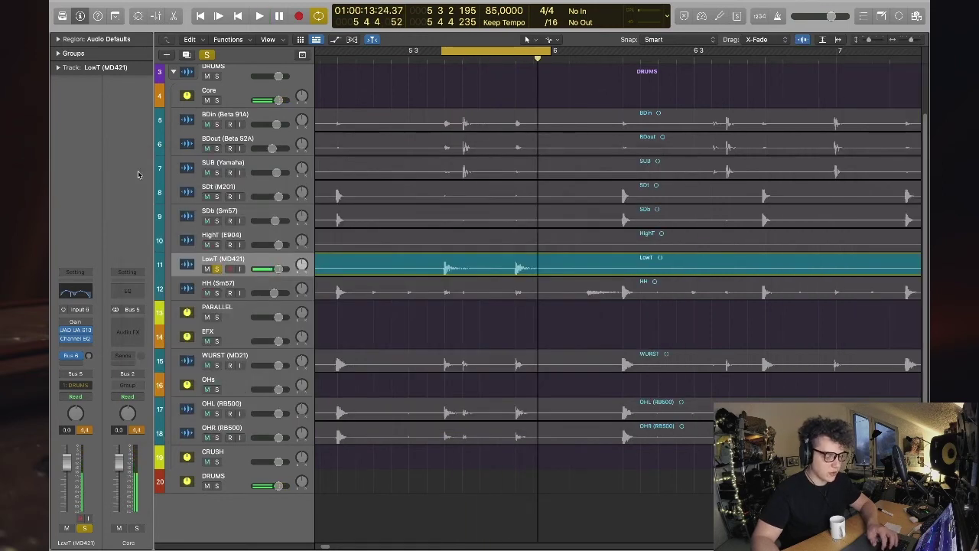
- Audition the soloed low tom with its plug-in windows shown, and close the Channel EQ and preamp windows
key("v")
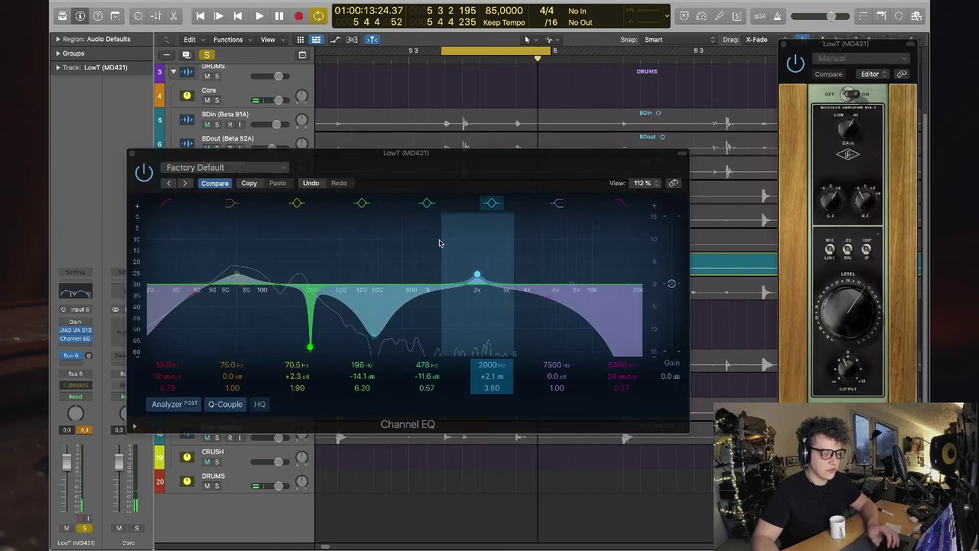
key("space")
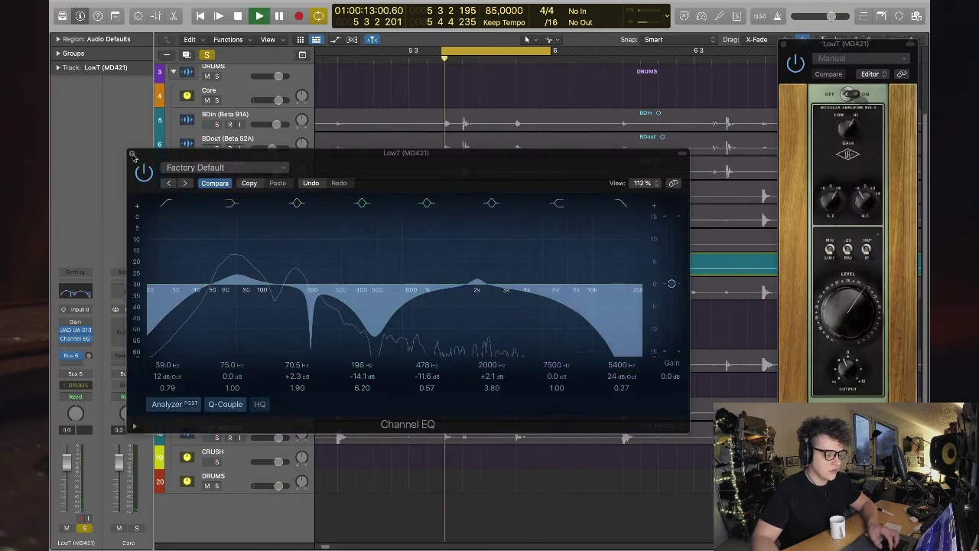
left_click(131, 155)
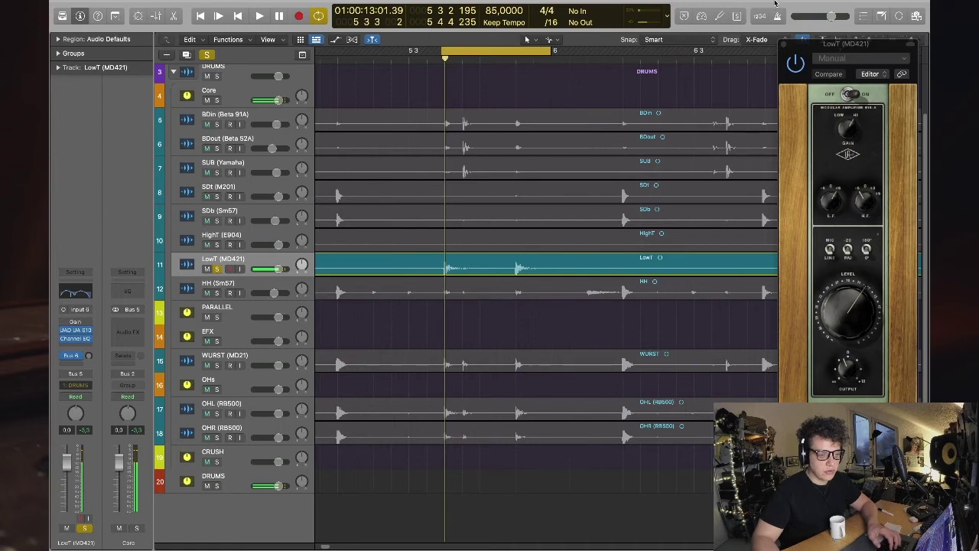
left_click(784, 44)
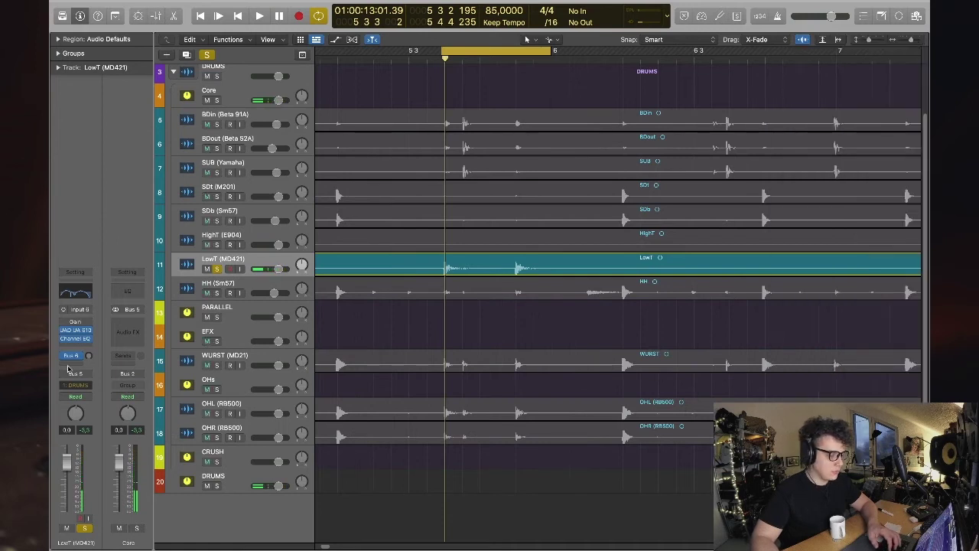
- Insert SPL Transient Designer after the Channel EQ on the LowT track, reduce its sustain while auditioning, and close its window
left_click(84, 345)
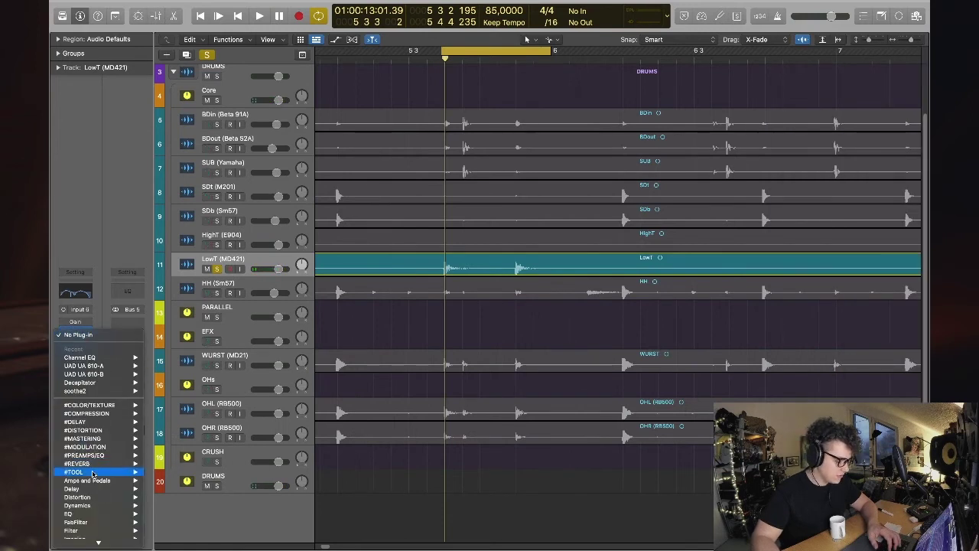
mouse_move(93, 474)
mouse_move(165, 475)
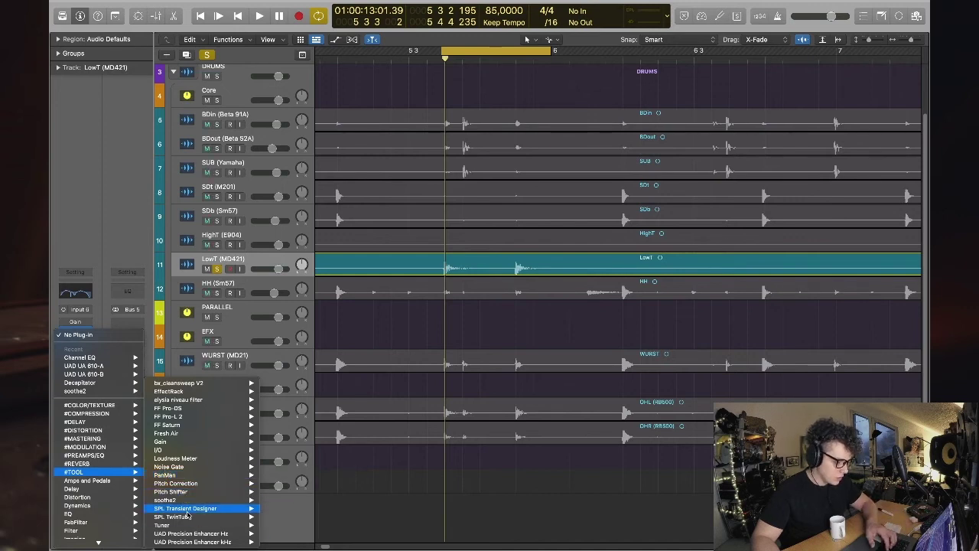
left_click(277, 508)
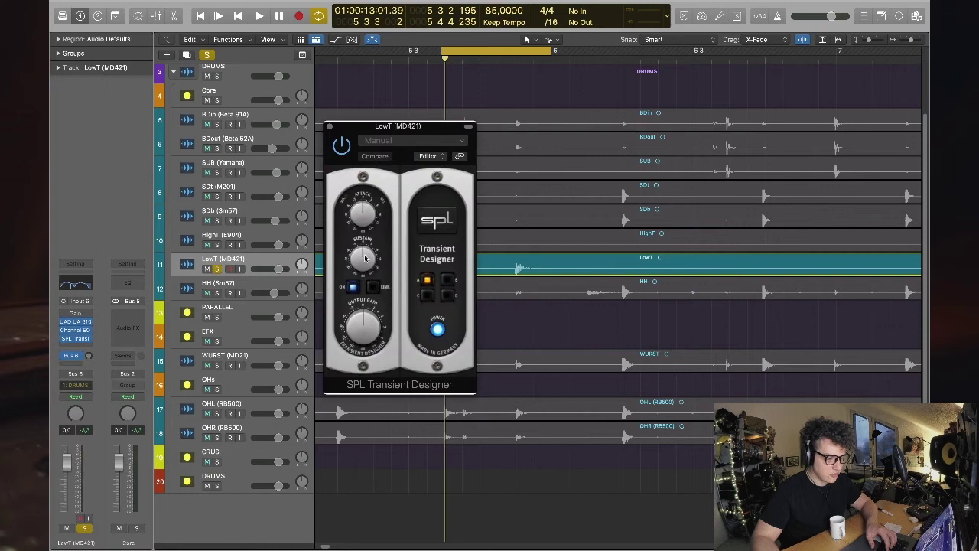
key("space")
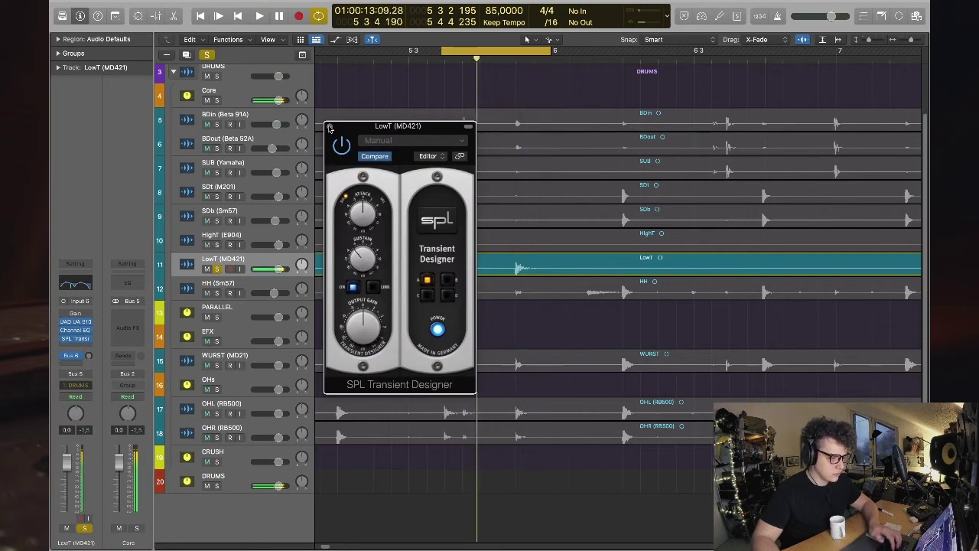
key("space")
left_click(329, 126)
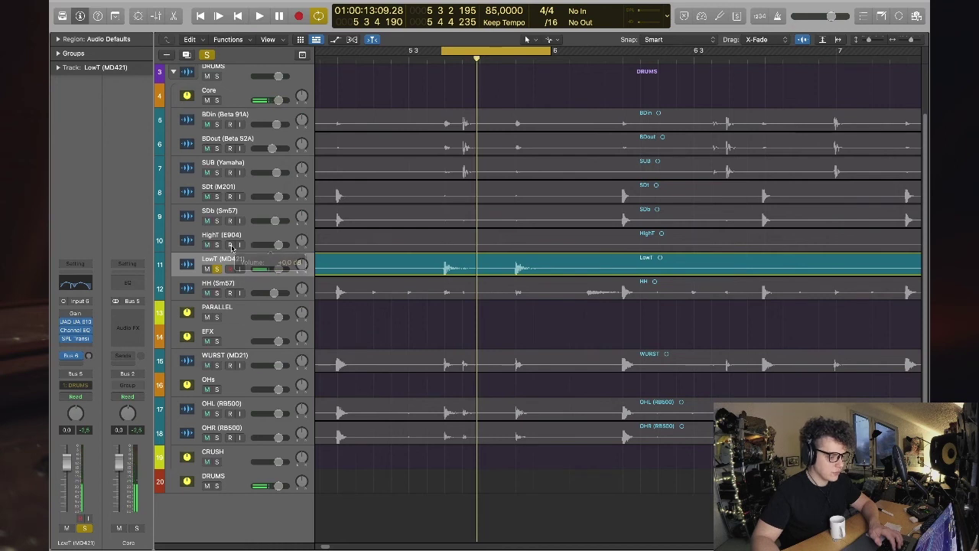
- Select the HighT track and move the cycle range to the high tom fill at the end of bar 9
left_click(234, 235)
scroll(410, 119, "down", 5)
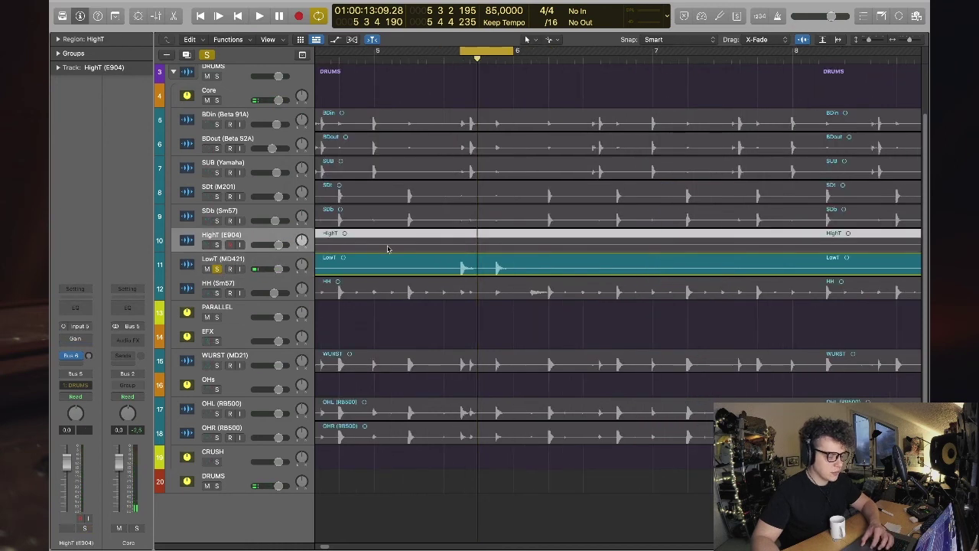
left_click_drag(363, 48, 506, 84)
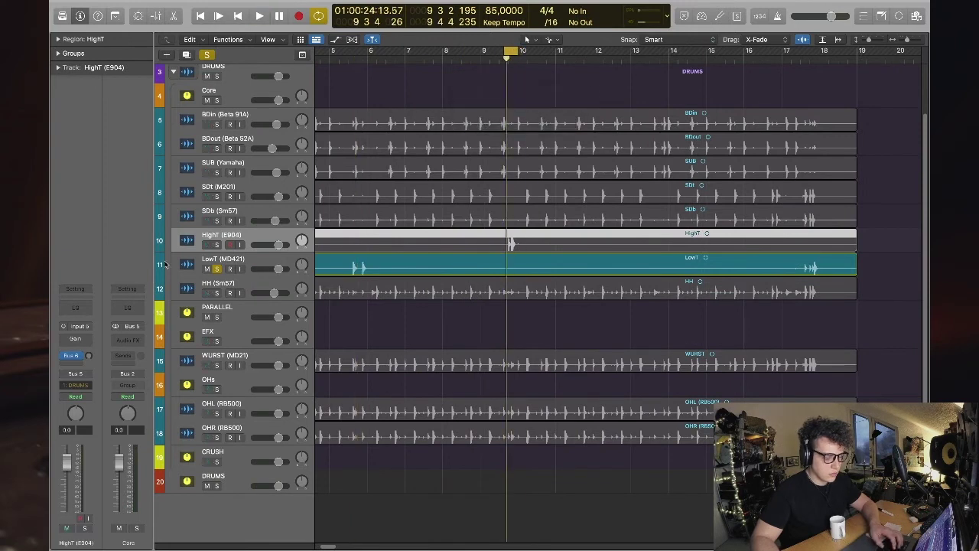
- Solo HighT instead of LowT and audition the looped high tom fill
left_click(217, 245)
left_click(217, 269)
key("space")
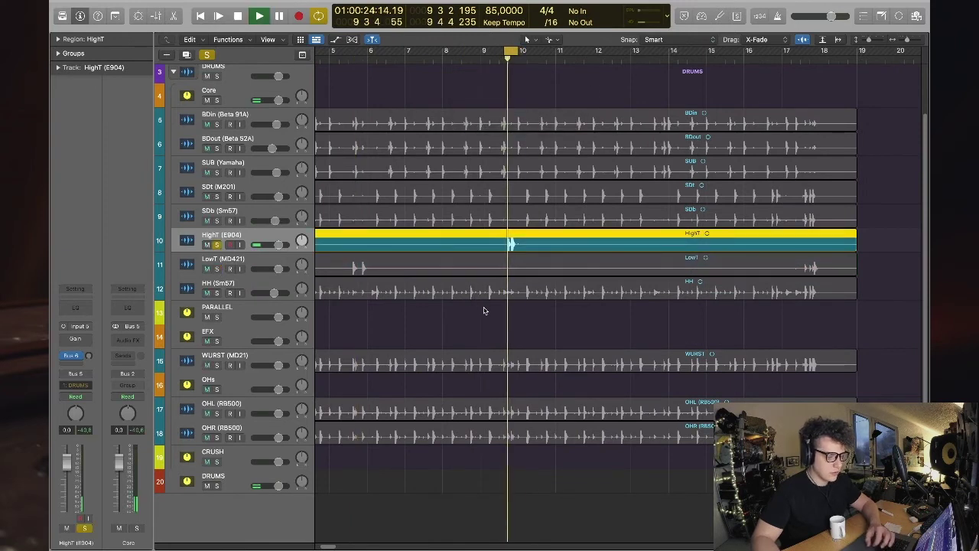
scroll(506, 318, "up", 4)
scroll(506, 318, "up", 2)
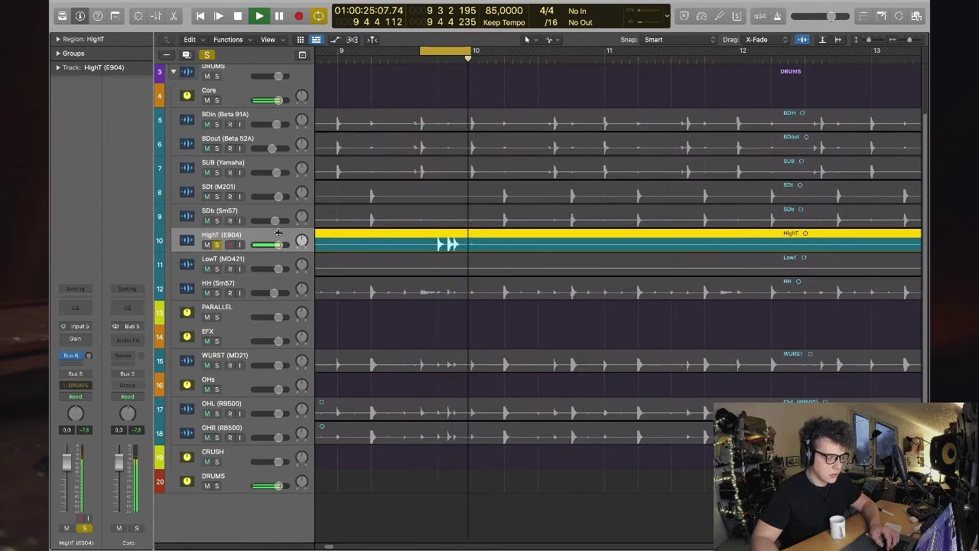
key("space")
- Copy the UA 610-A, Channel EQ and SPL Transient Designer from LowT to HighT in the mixer, and close the mixer
key("x")
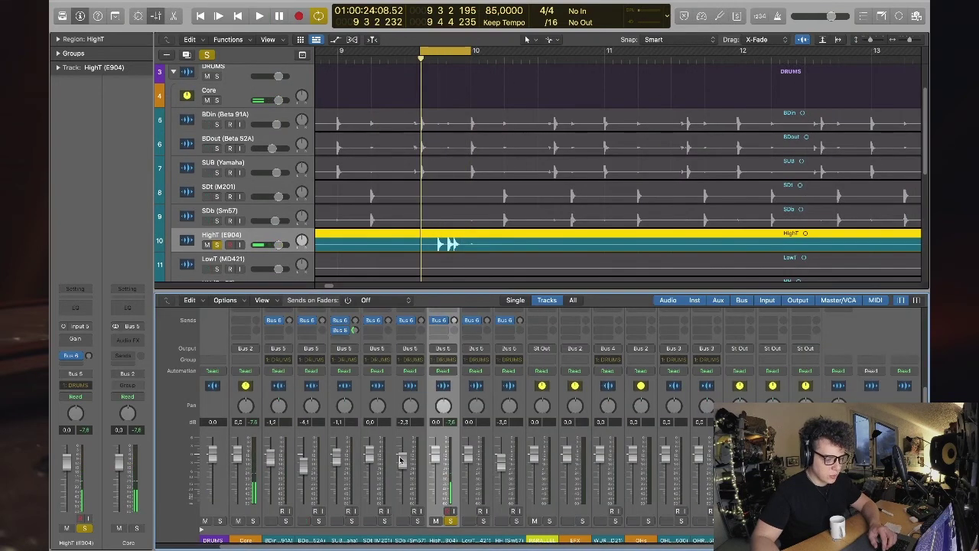
scroll(456, 460, "up", 3)
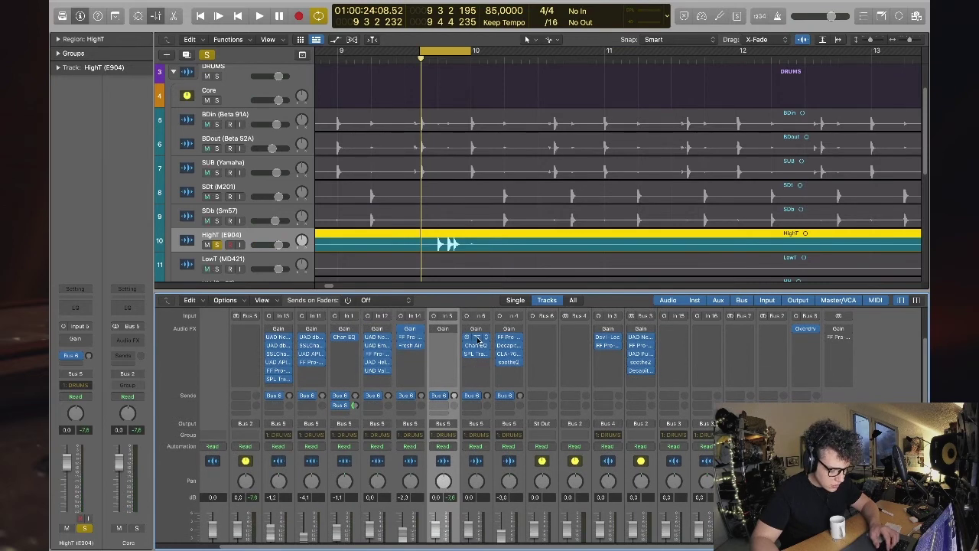
left_click_drag(478, 340, 452, 345)
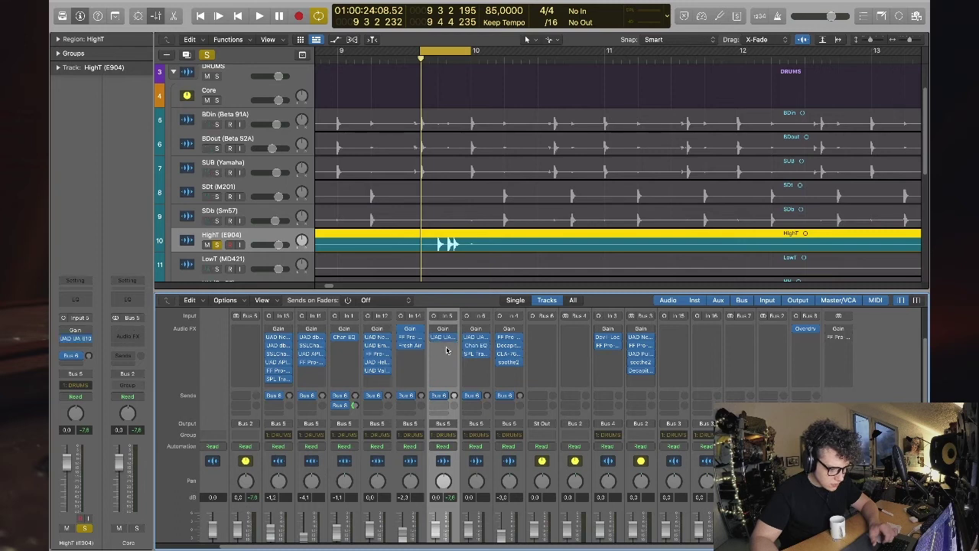
left_click_drag(444, 359, 444, 355)
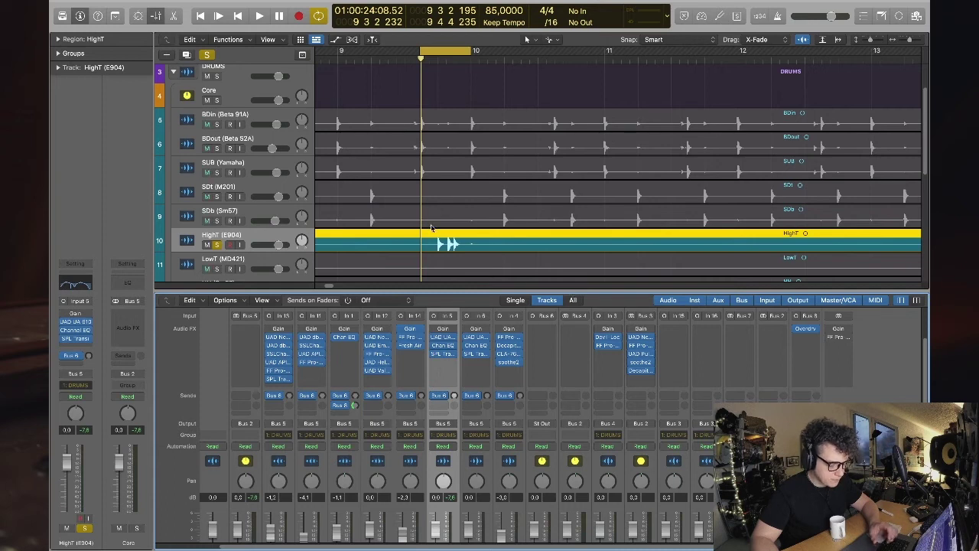
key("x")
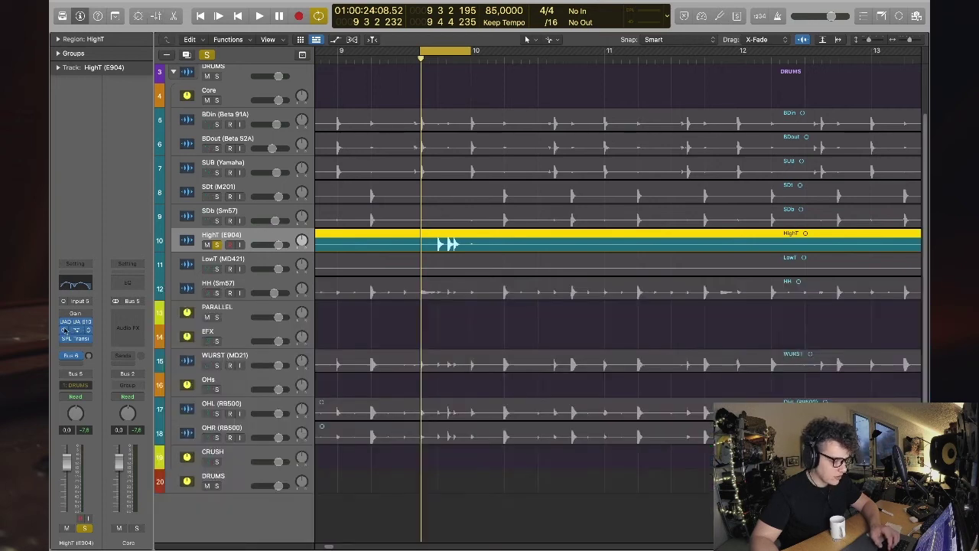
- In HighT's Channel EQ, set the low cut to 70 Hz and the low boost to 106 Hz, +1.5 dB, during playback
key("e")
key("space")
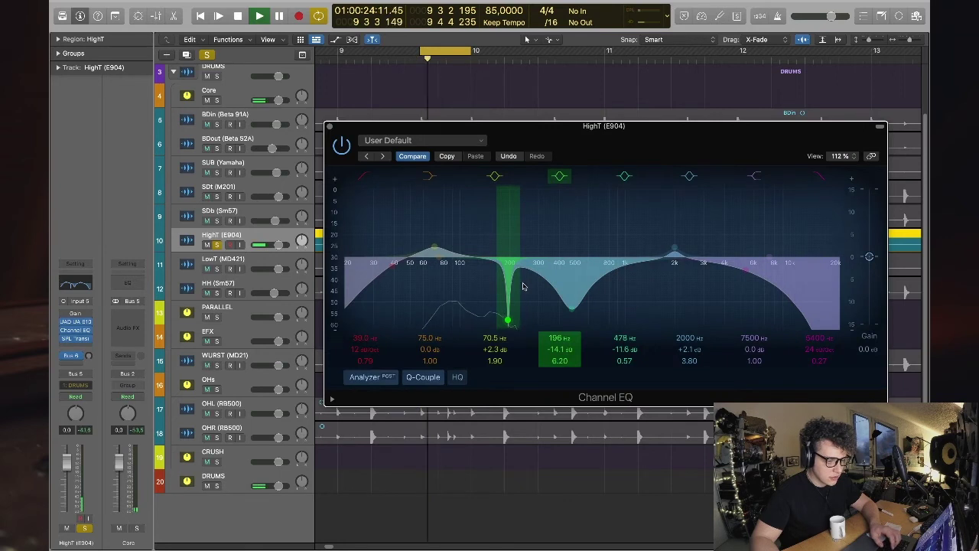
mouse_move(441, 255)
left_mouse_down()
mouse_move(463, 246)
mouse_move(448, 258)
left_mouse_up()
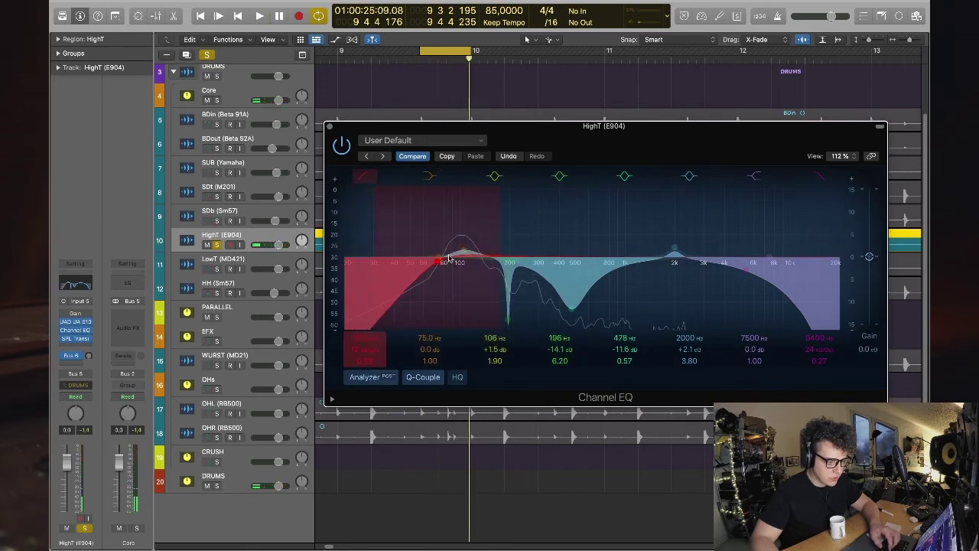
- Set HighT's 478 Hz EQ cut to -8.6 dB and its upper-mid boost to 2020 Hz, +1.9 dB, audition, and close the EQ
left_click_drag(572, 308, 573, 295)
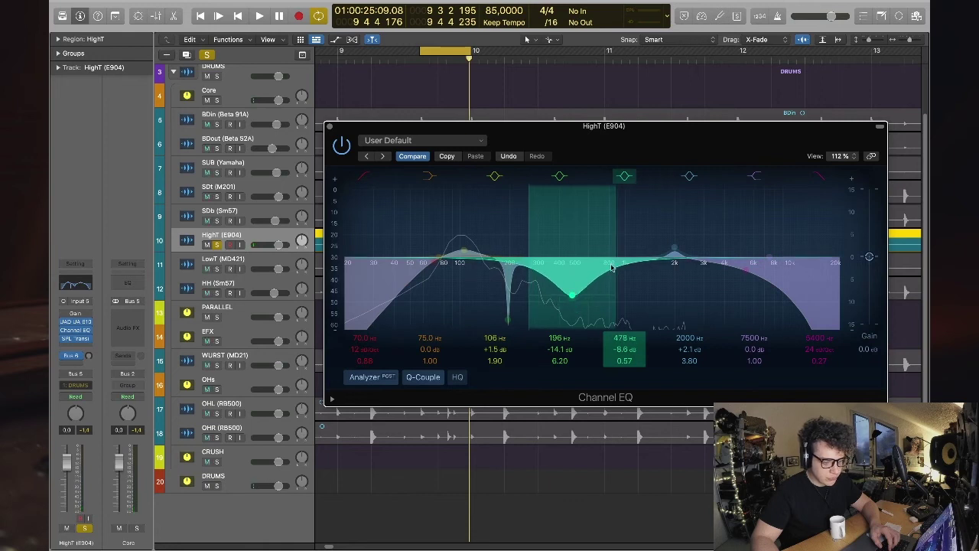
left_click_drag(674, 249, 676, 251)
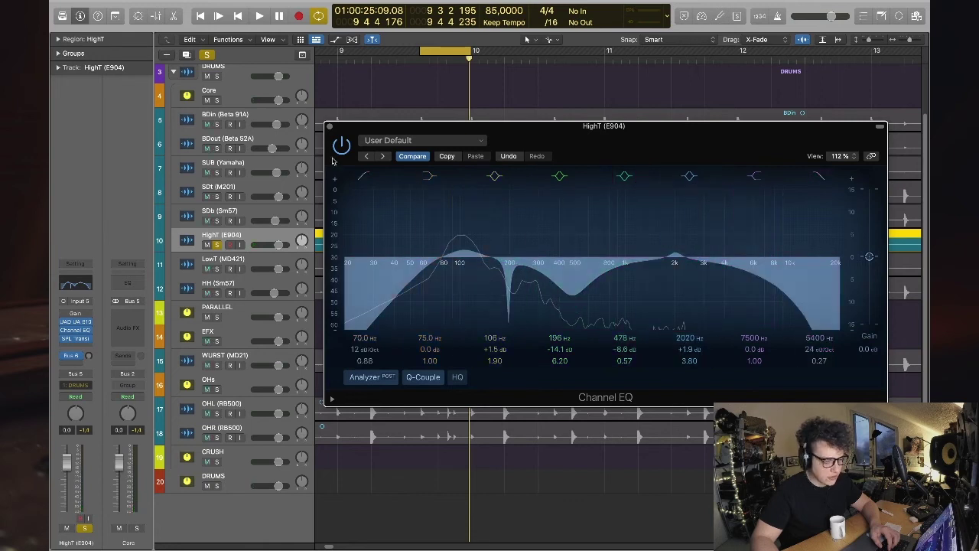
key("space")
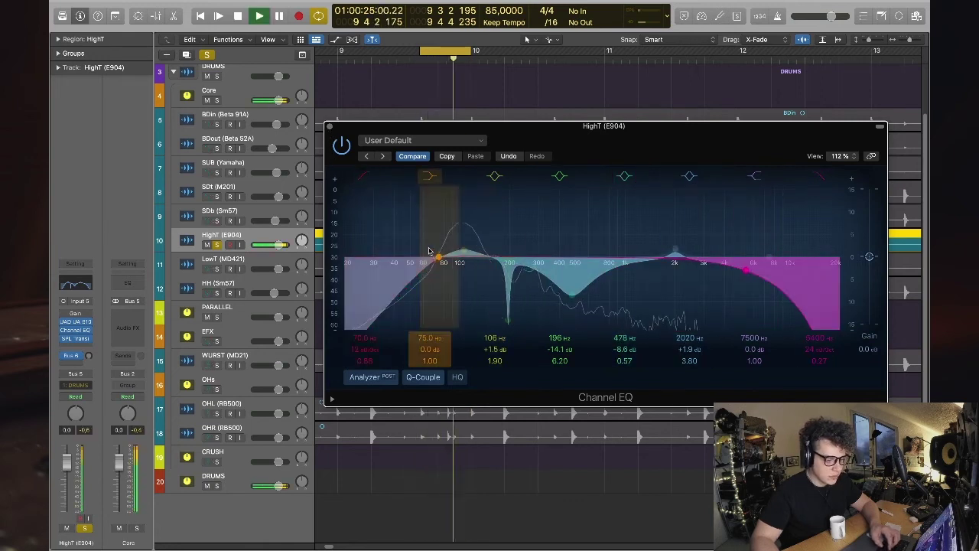
left_click(330, 127)
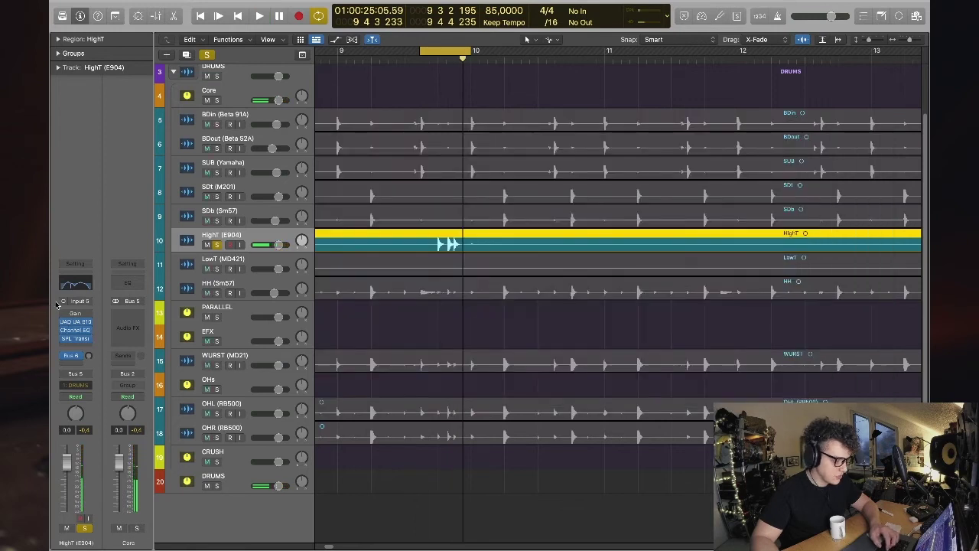
- Open the UA 610-A on HighT, adjust its low-frequency EQ knob, and audition the fill
left_click(73, 322)
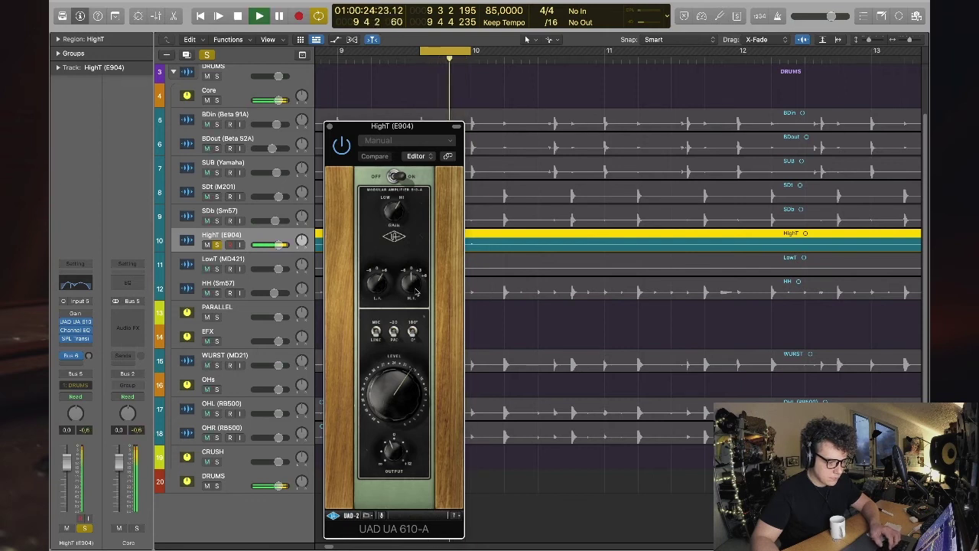
key("space")
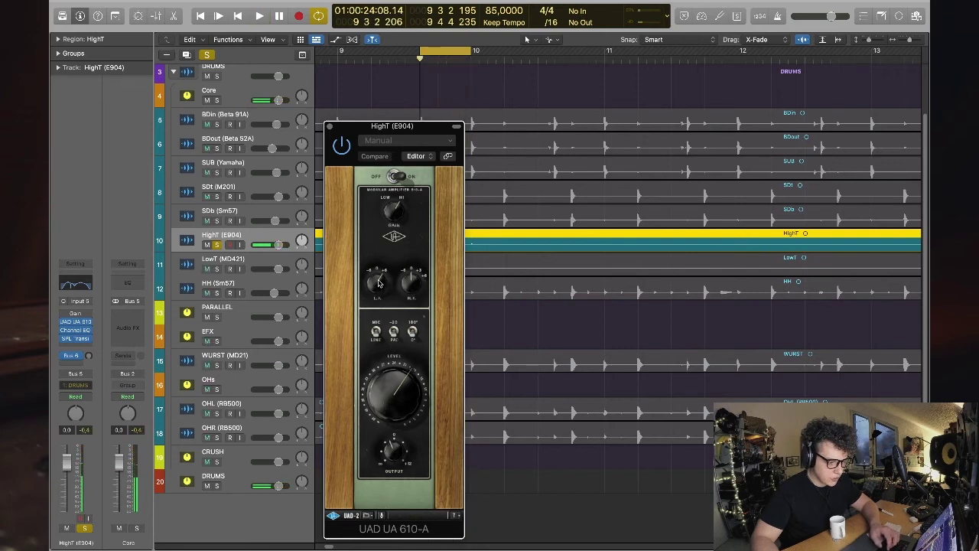
left_click_drag(376, 285, 375, 282)
key("space")
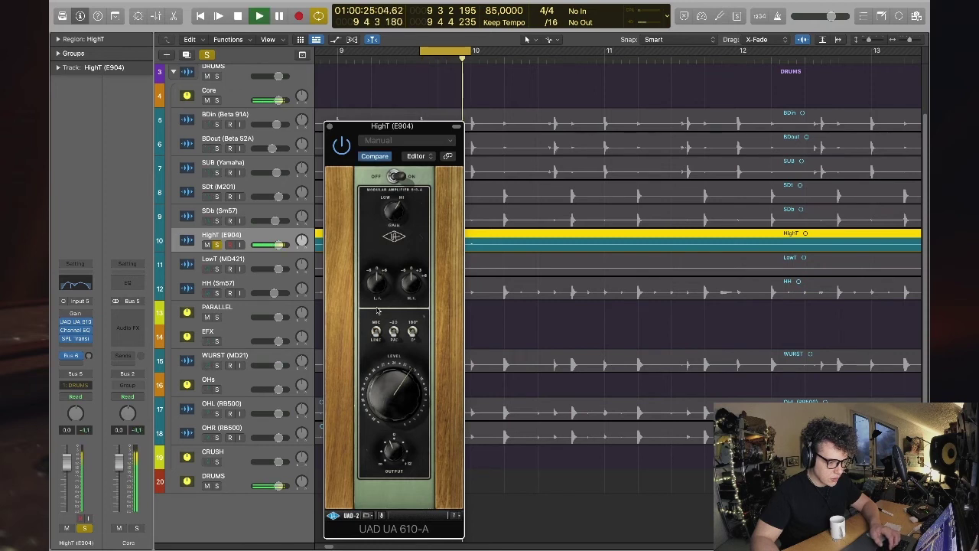
key("space")
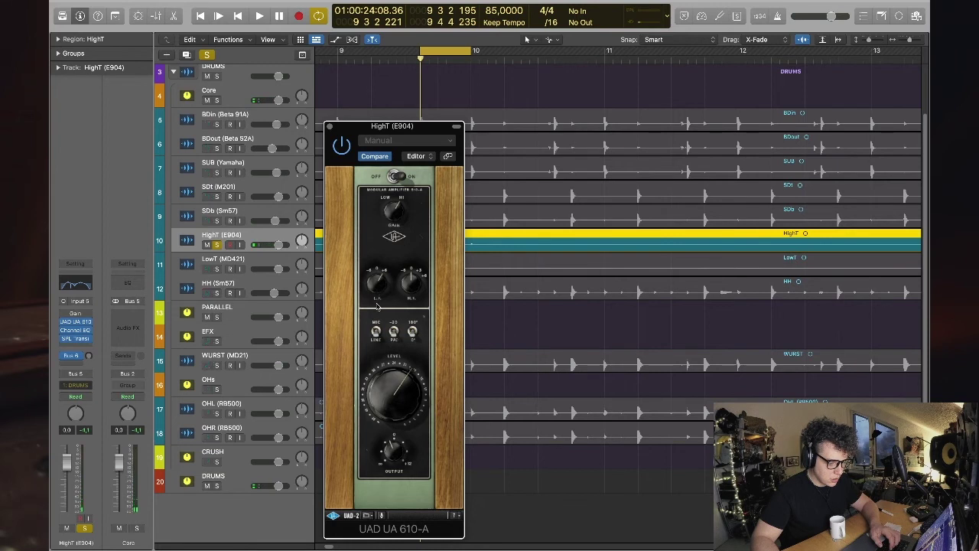
- Rebalance the UA 610-A's level and lower its output while auditioning the high tom
left_click_drag(381, 403, 383, 392)
key("space")
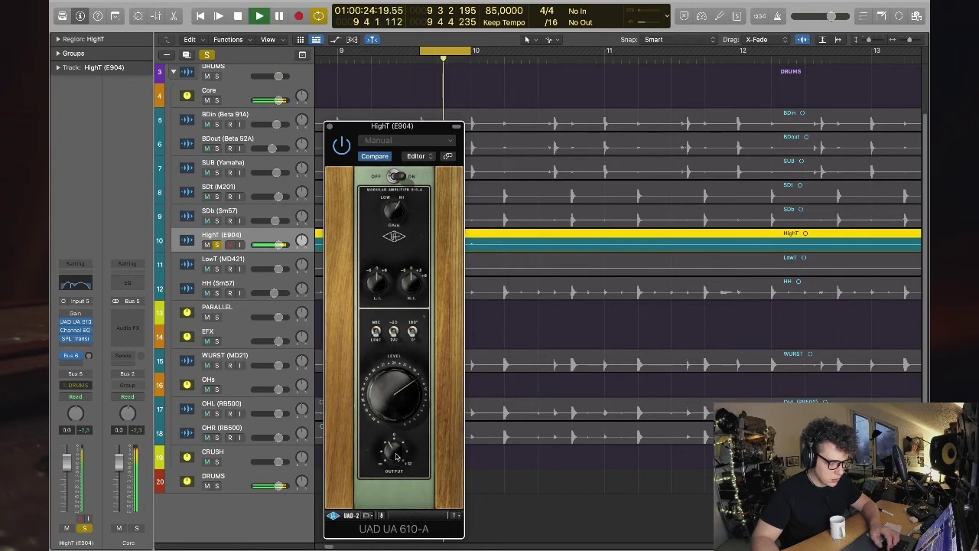
key("space")
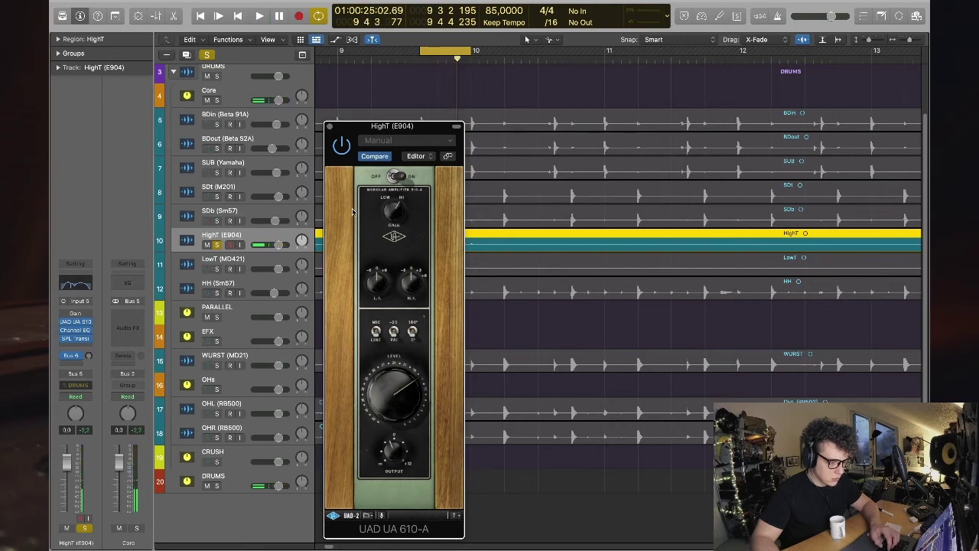
left_click_drag(401, 377, 397, 378)
key("space")
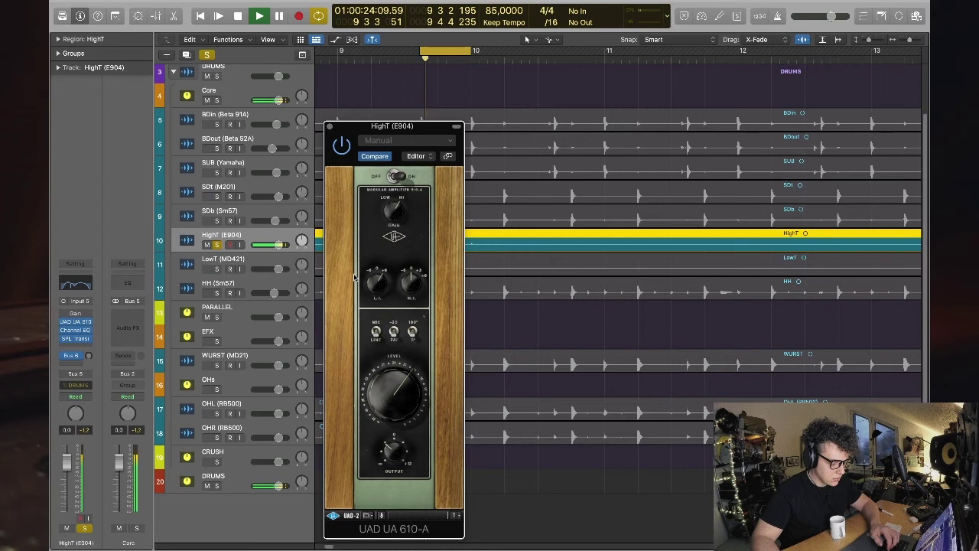
key("space")
- Set HighT's low cut to 73 Hz, 18 dB/Oct, Q 0.93, and its upper-mid boost to 1920 Hz, +2.3 dB, and audition
left_click(75, 330)
left_click(75, 330)
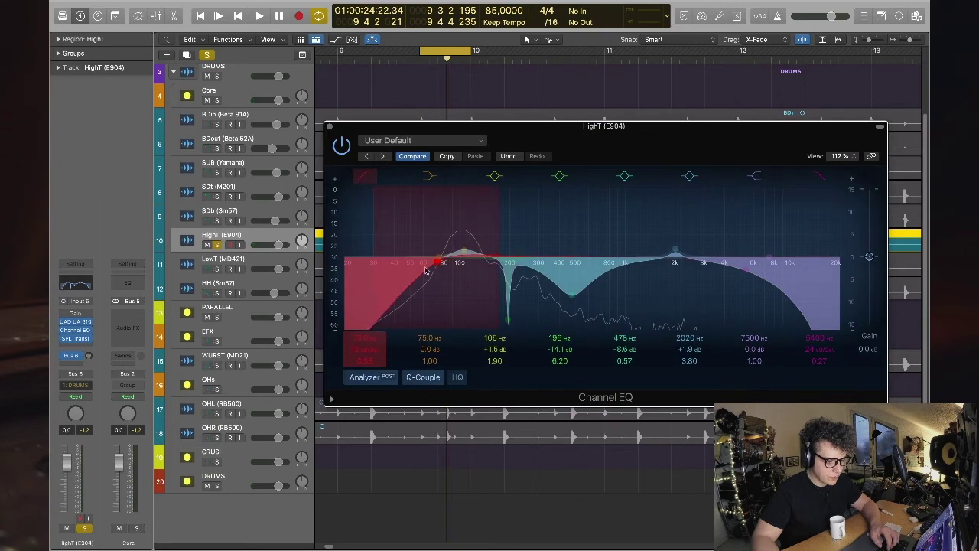
left_click_drag(370, 359, 369, 340)
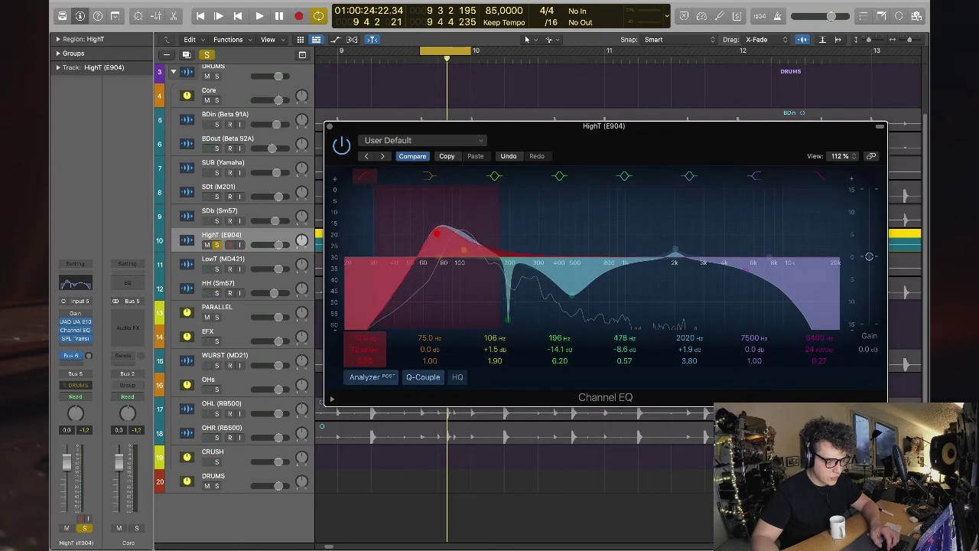
left_click_drag(437, 233, 442, 262)
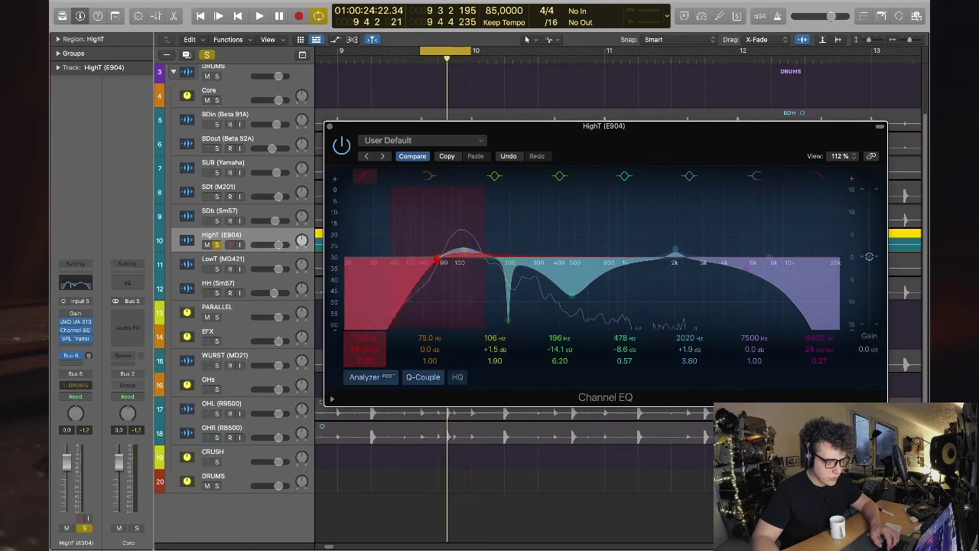
left_click(522, 92)
key("space")
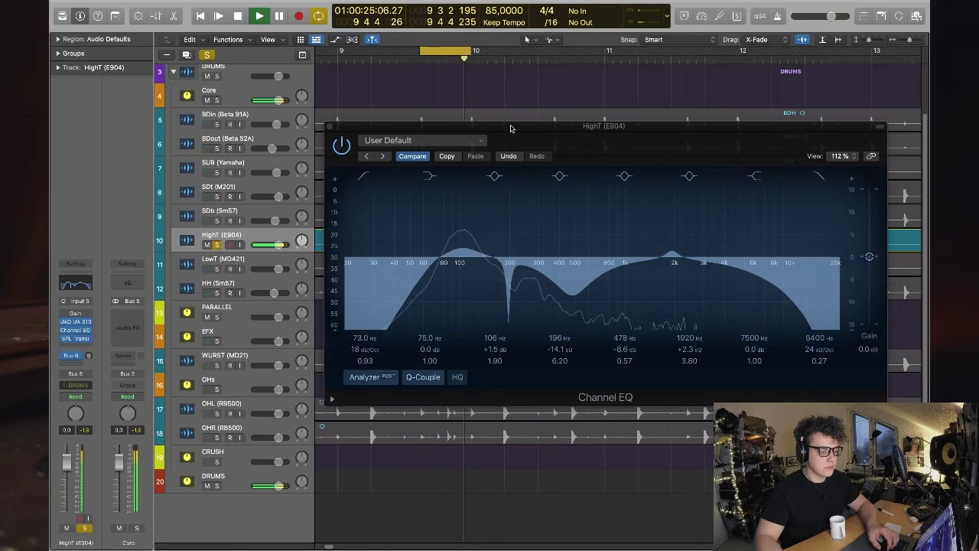
- Lower HighT's 106 Hz EQ boost to +1.3 dB, set its upper-mid boost to 1860 Hz, +2.0 dB, and close the EQ
key("space")
left_click_drag(464, 253, 464, 251)
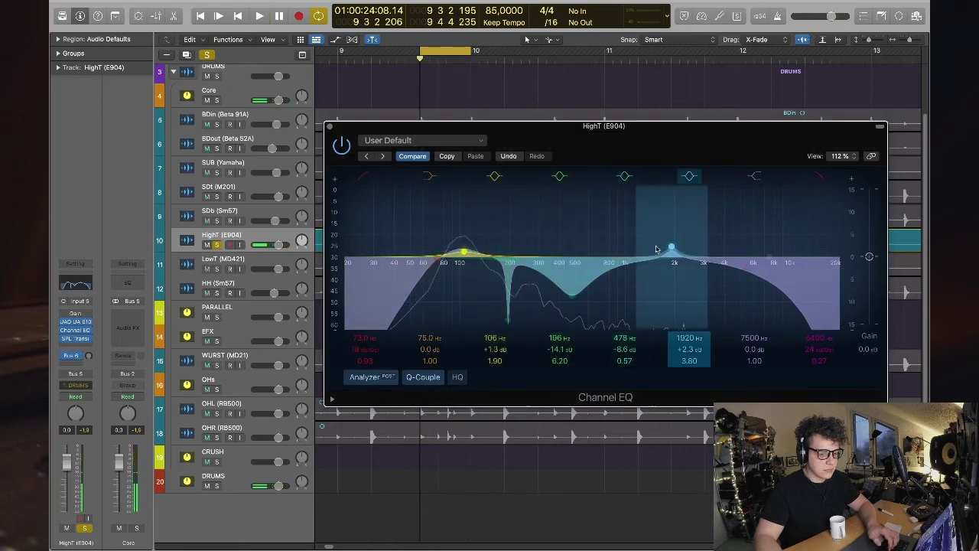
left_click_drag(656, 249, 651, 251)
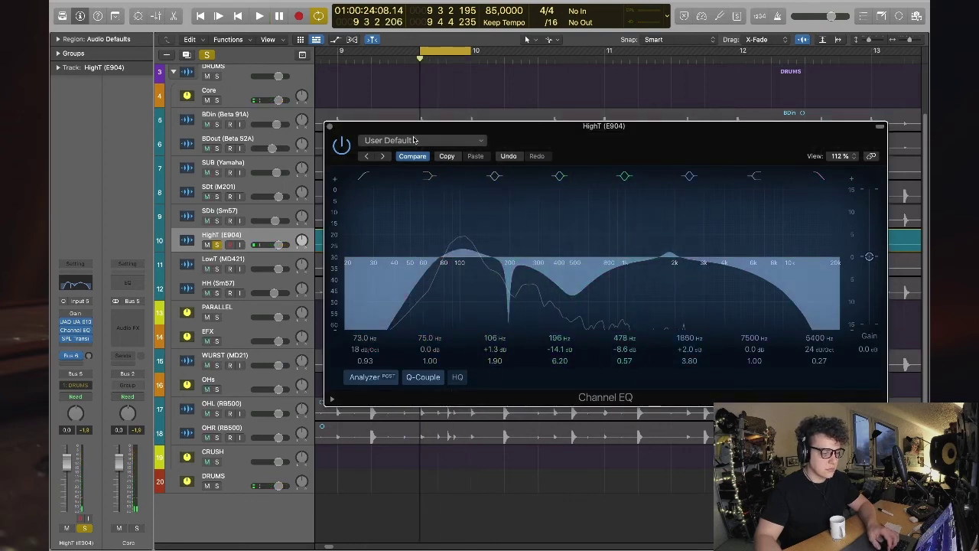
left_click(330, 127)
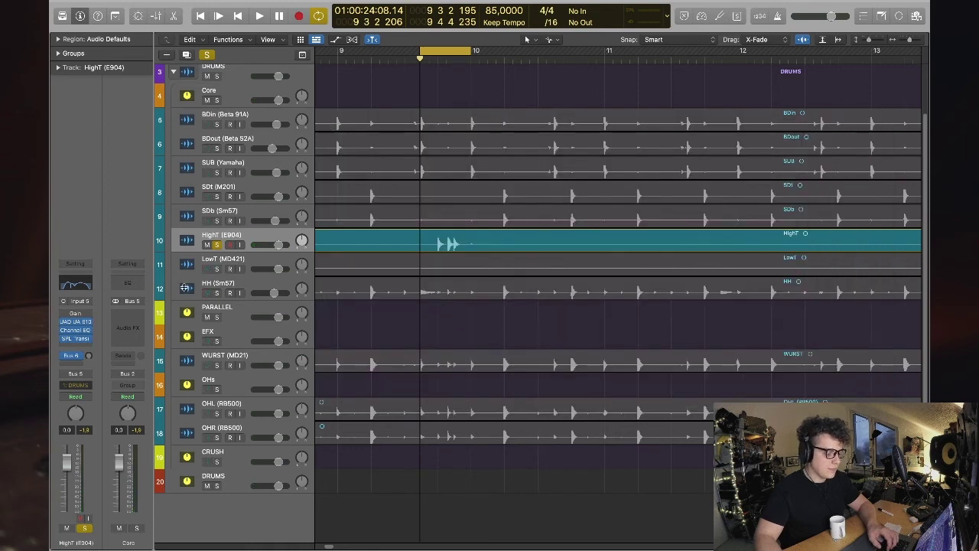
- Audition HighT with the SPL Transient Designer open, close the plug-in, and take HighT out of solo
left_click(76, 338)
key("space")
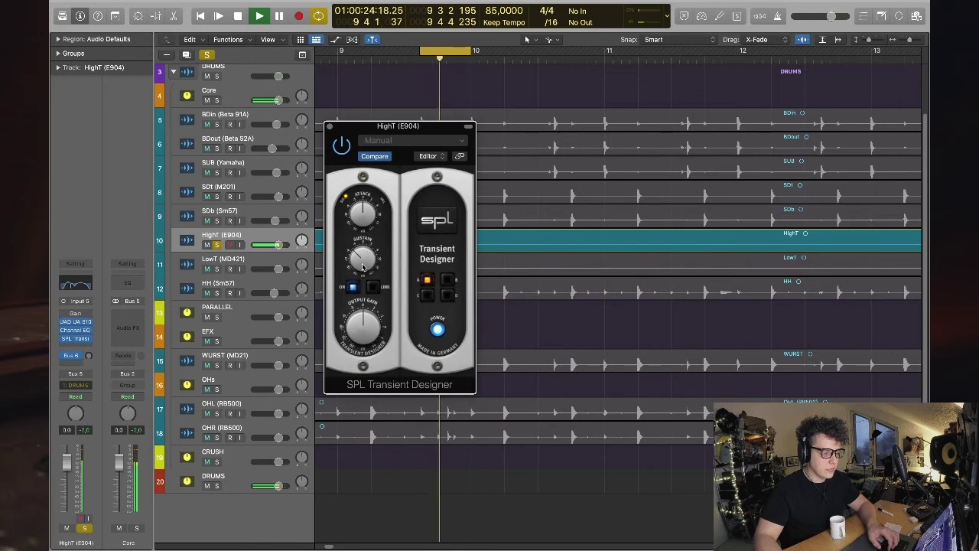
key("space")
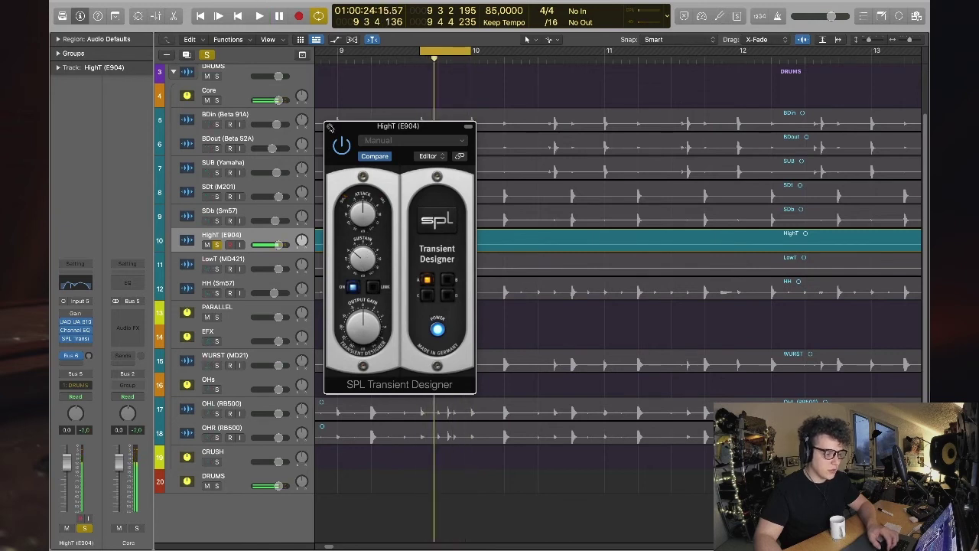
left_click(329, 127)
left_click(218, 245)
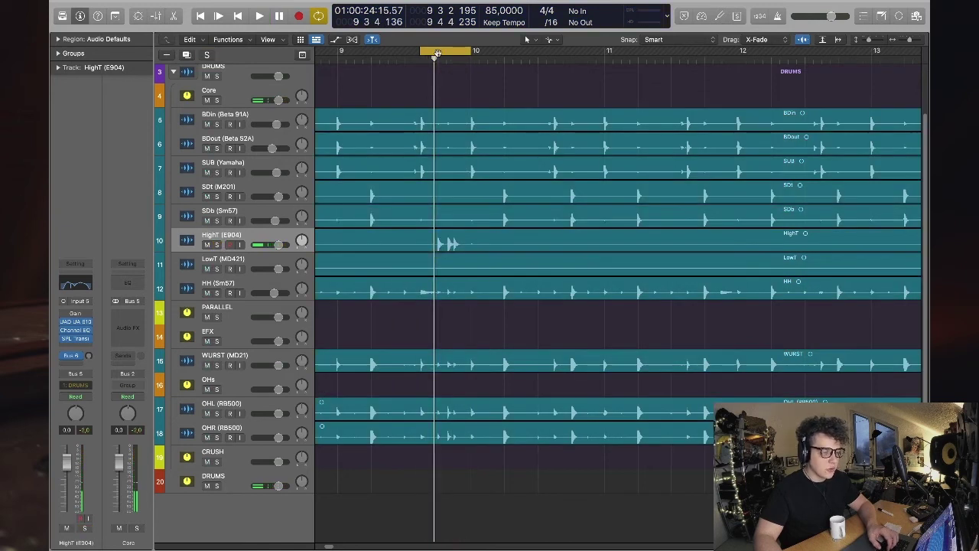
- Select the SDt track, play the full drum mix briefly, and lower the WURST track's volume
key("super+Left")
key("super+Left")
key("super+Left")
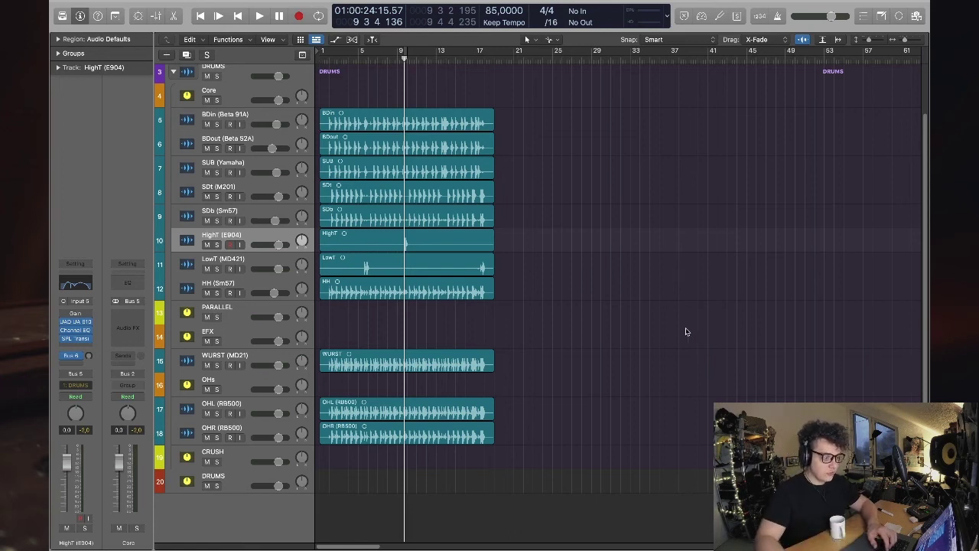
left_click(257, 190)
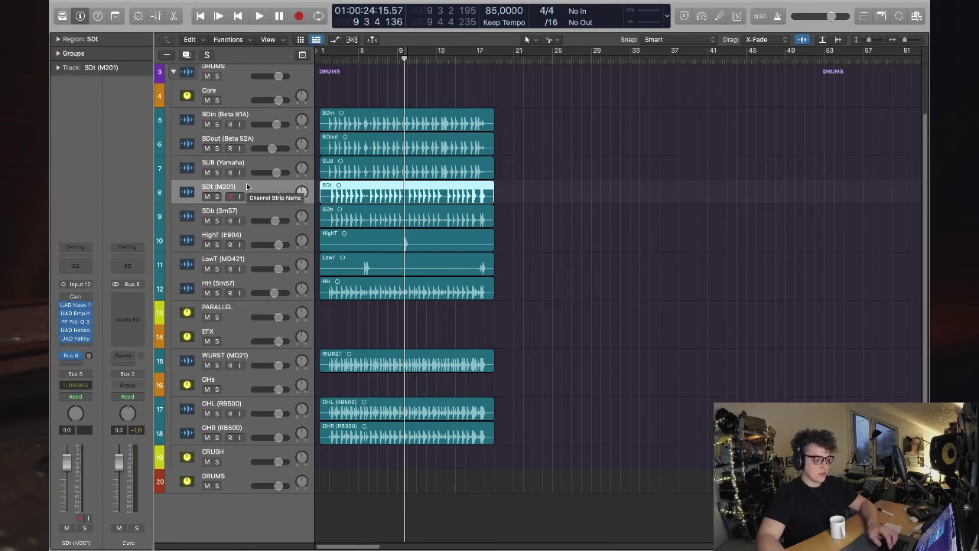
key("space")
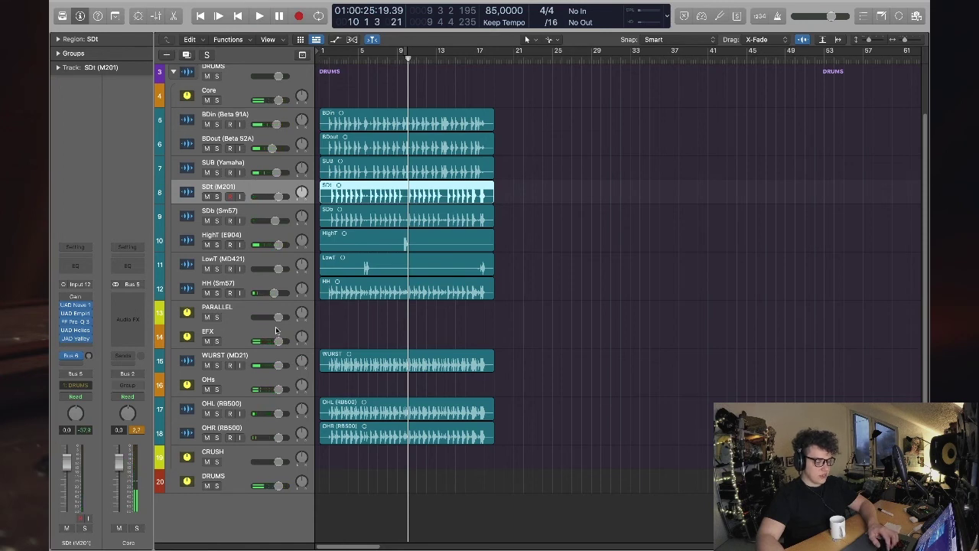
left_click_drag(277, 368, 262, 365)
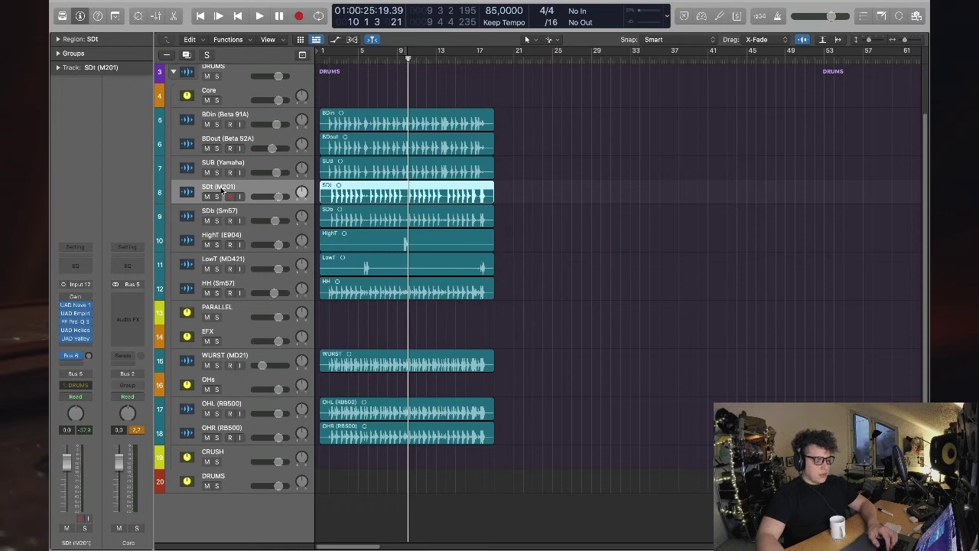
- Solo the SDt track and loop bars 2 to 6 during playback
left_click(217, 197)
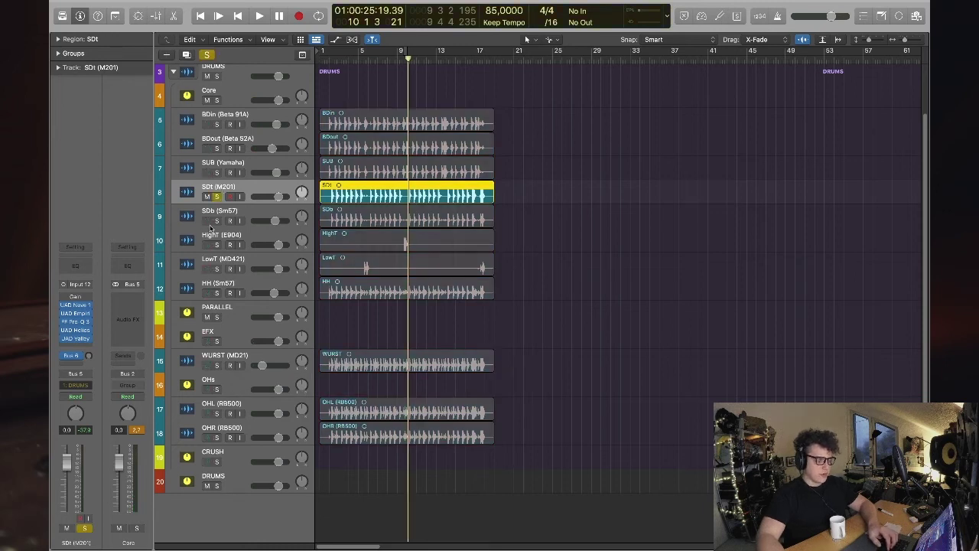
key("space")
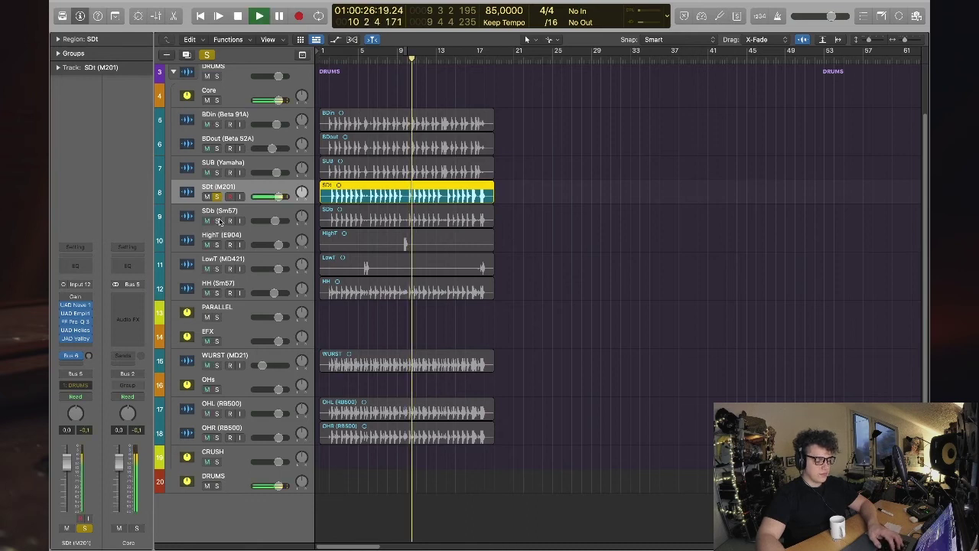
left_click_drag(399, 50, 349, 58)
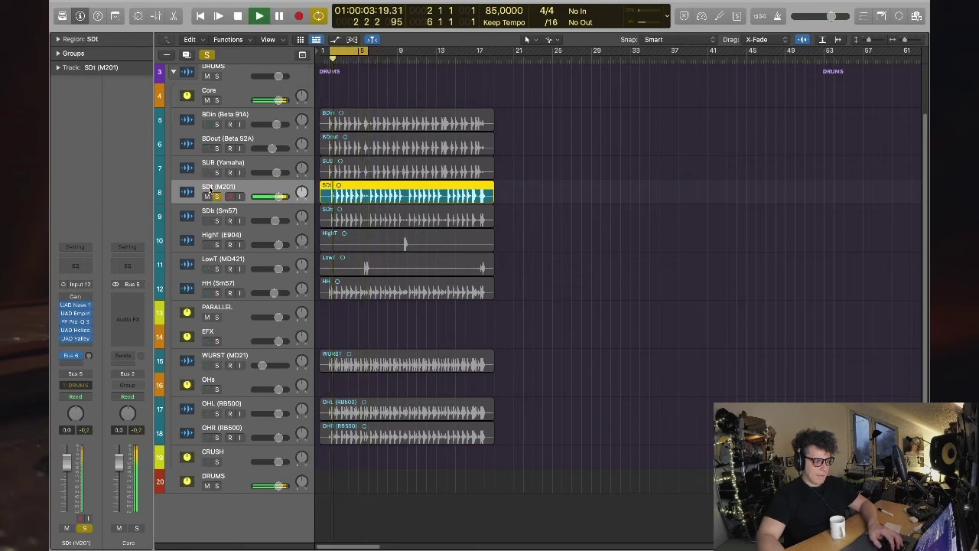
- Audition SDb soloed together with SDt, stop playback, and clear both solos
left_click(218, 221)
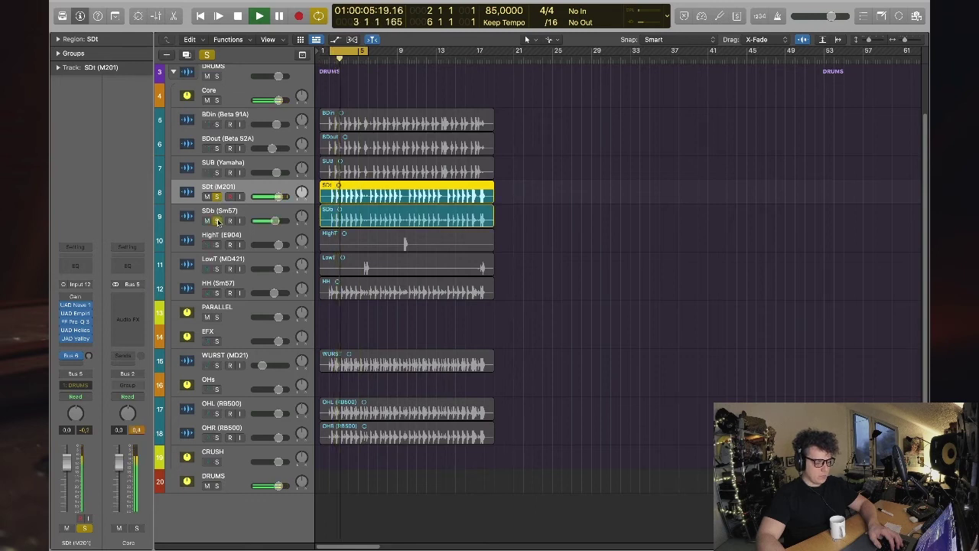
key("space")
left_click(217, 220)
left_click(218, 197)
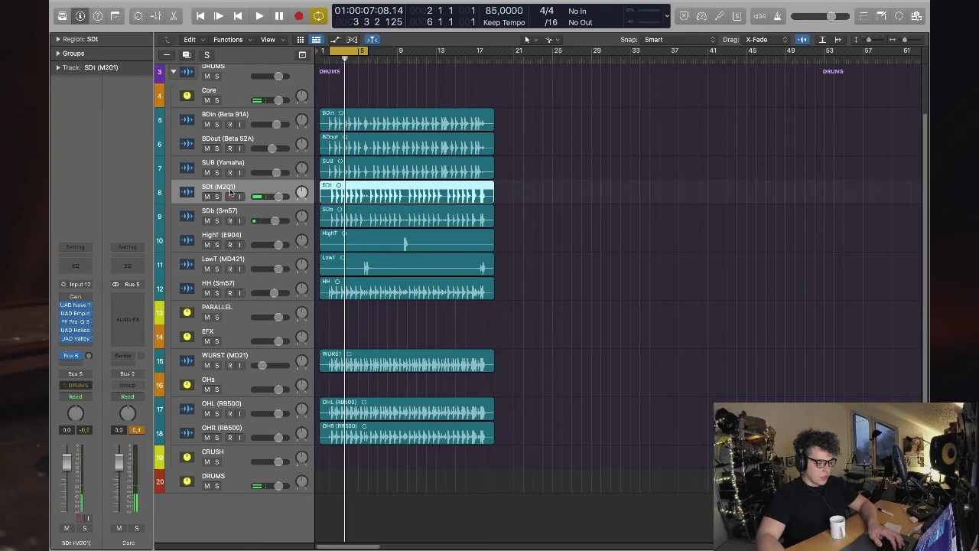
- Solo SDt and HH, play them together in the loop, and open HH's Gain plug-in
left_click(217, 197)
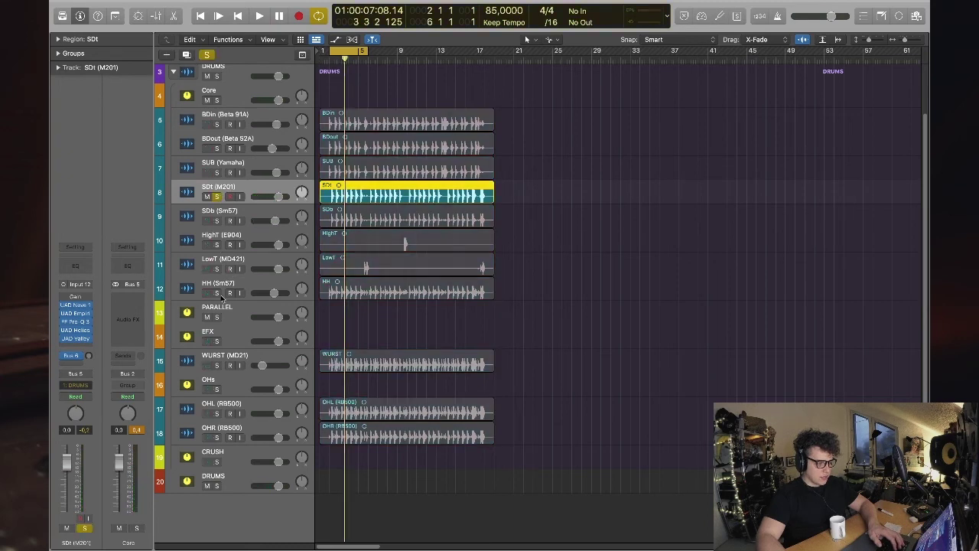
left_click(217, 293)
key("space")
left_click(258, 273)
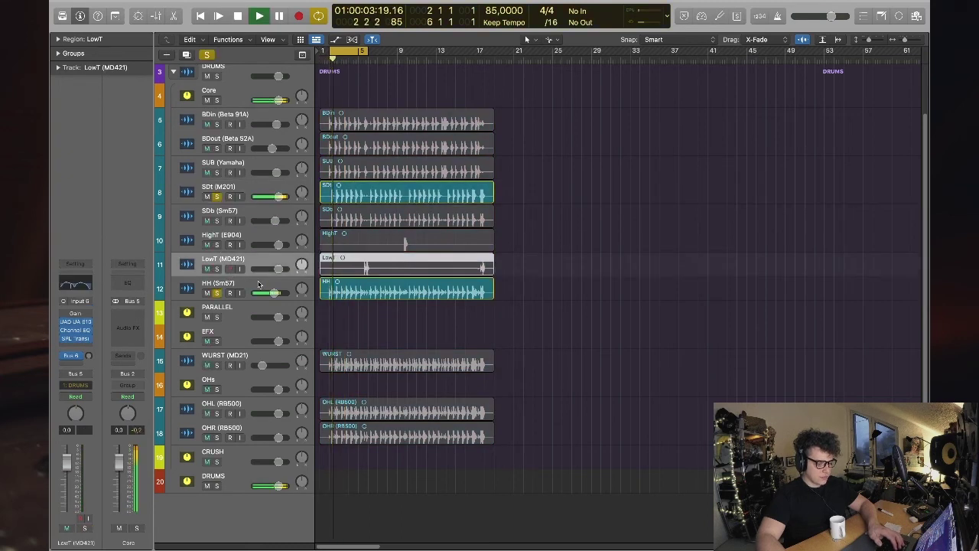
left_click(258, 285)
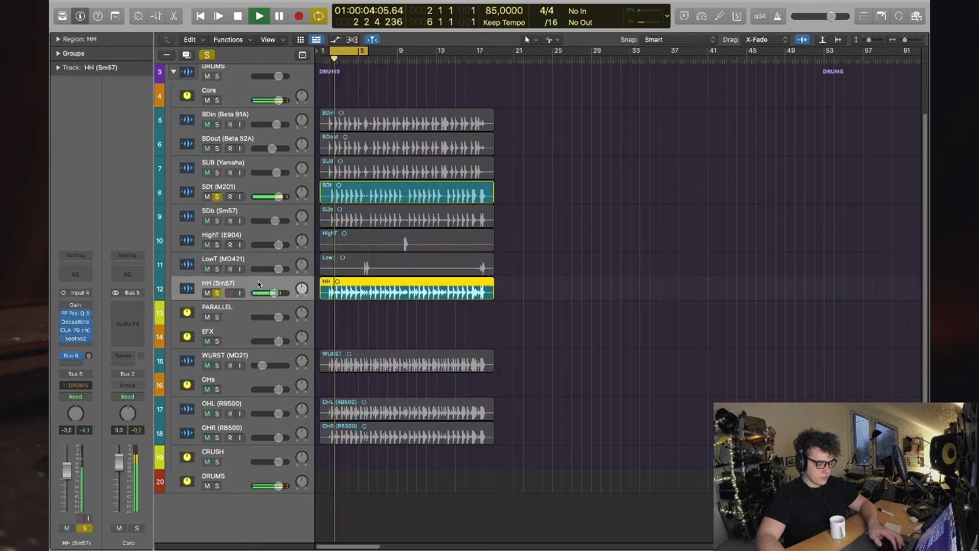
left_click(78, 304)
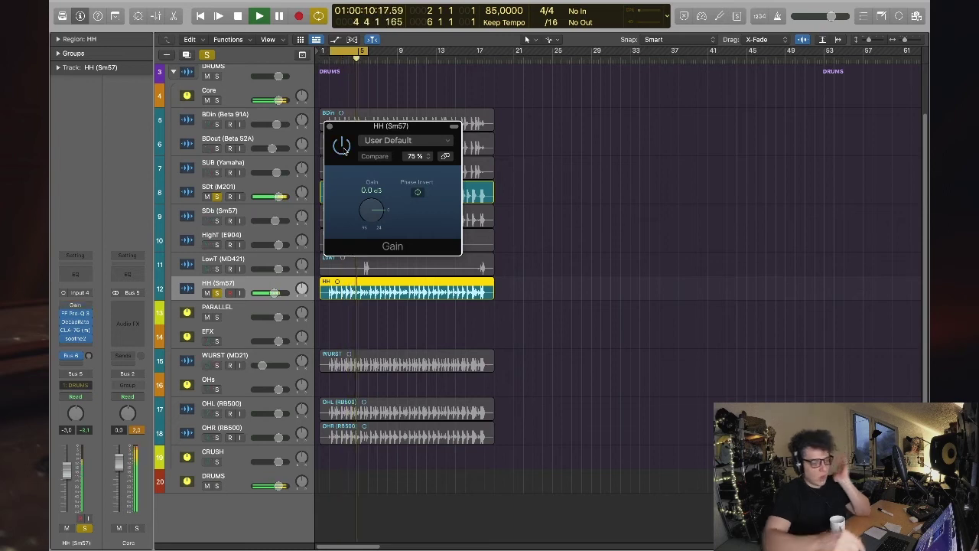
key("space")
- Enable HH's Gain plug-in, compare it active and bypassed during playback, leave it active, and close it
left_click_drag(356, 131, 607, 150)
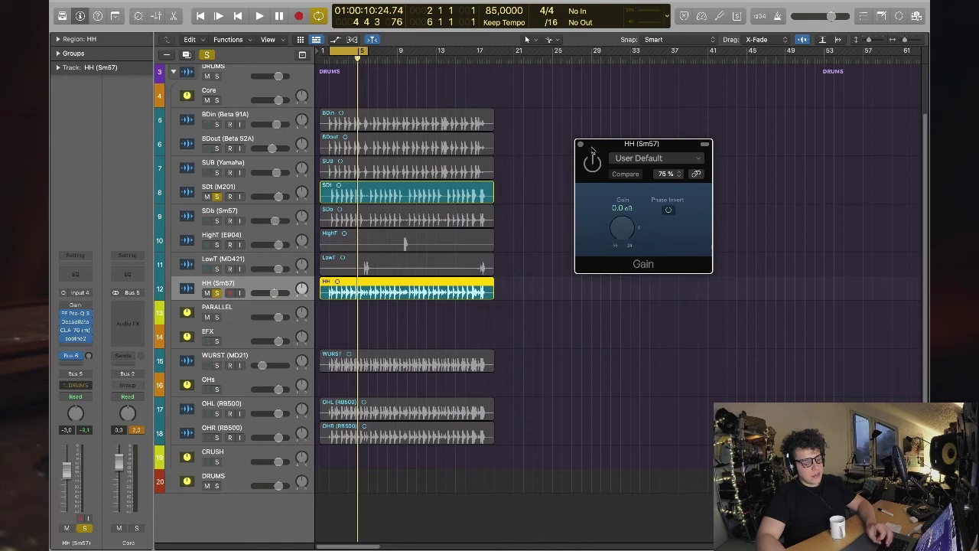
left_click_drag(592, 148, 554, 154)
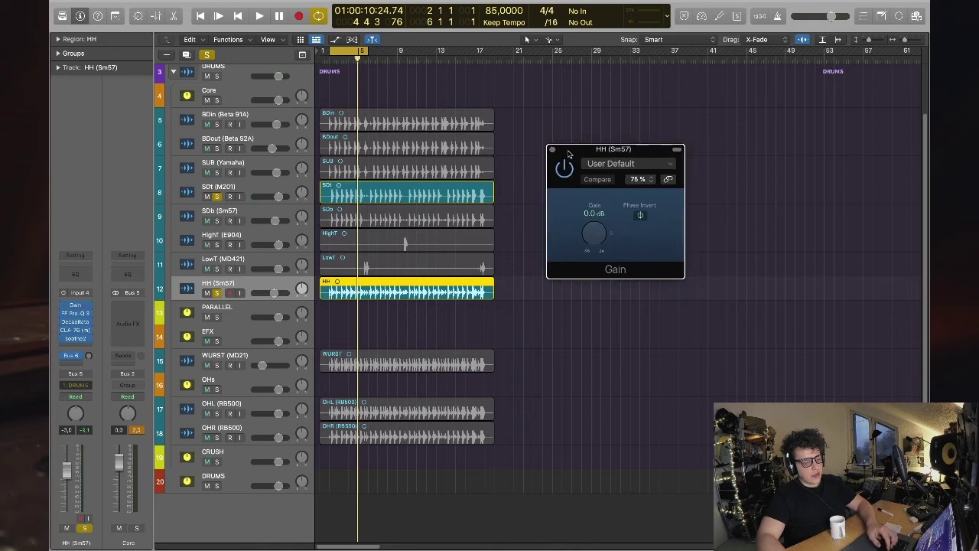
key("space")
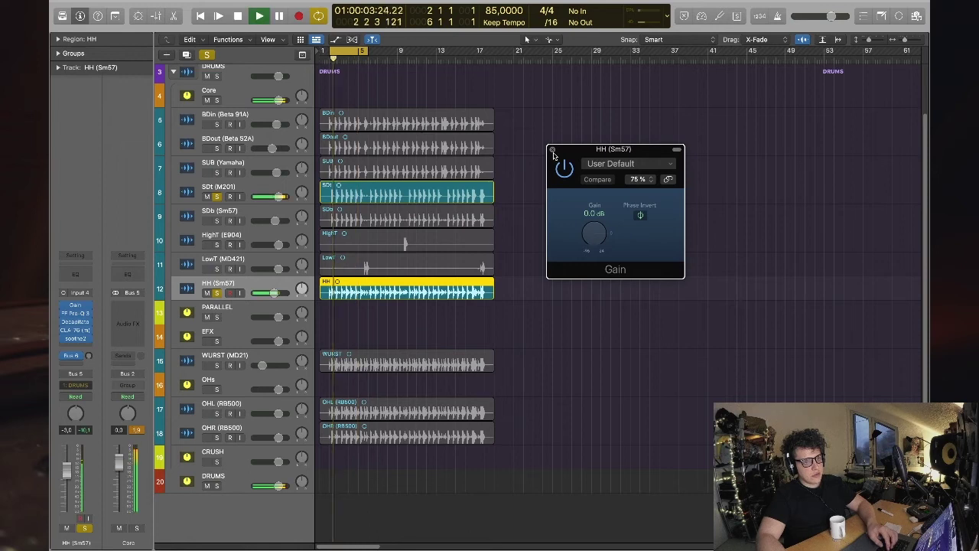
left_click(564, 168)
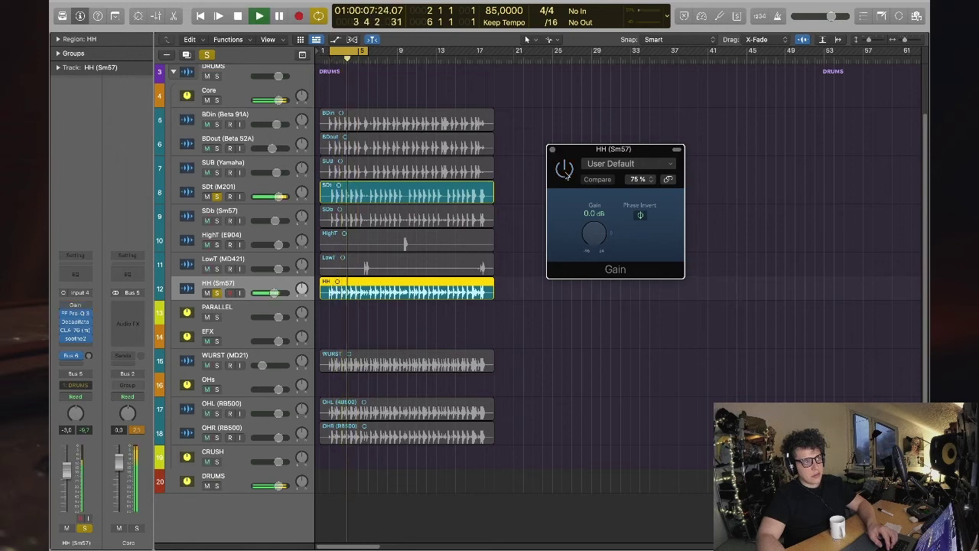
left_click(564, 169)
left_click(552, 150)
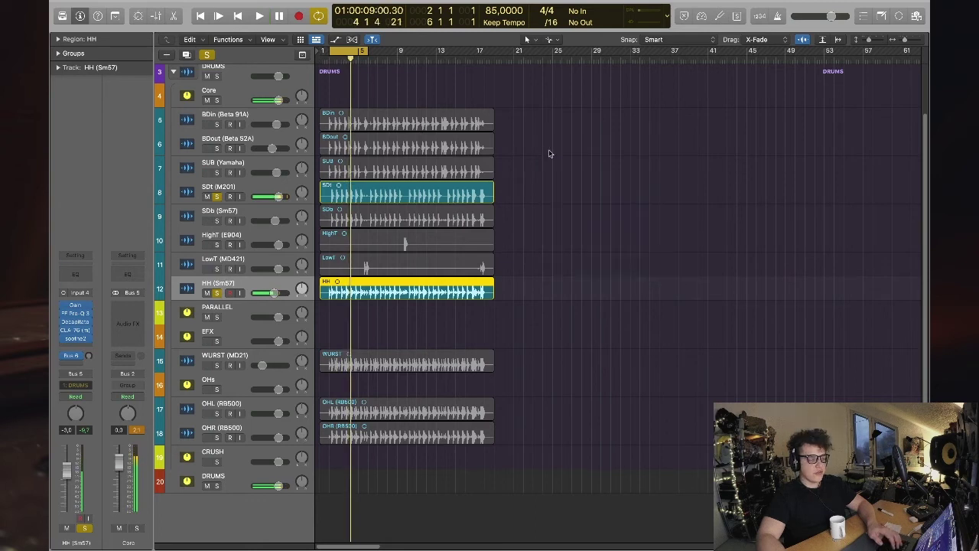
left_click(545, 140)
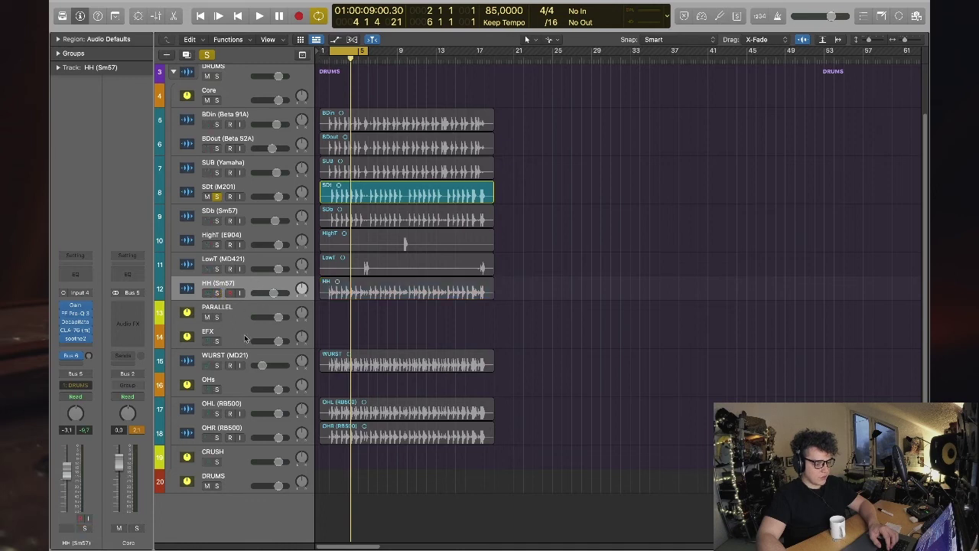
- Solo EFX alongside SDt during playback and raise the WURST track's volume to about -1.3 dB
left_click(214, 342)
key("space")
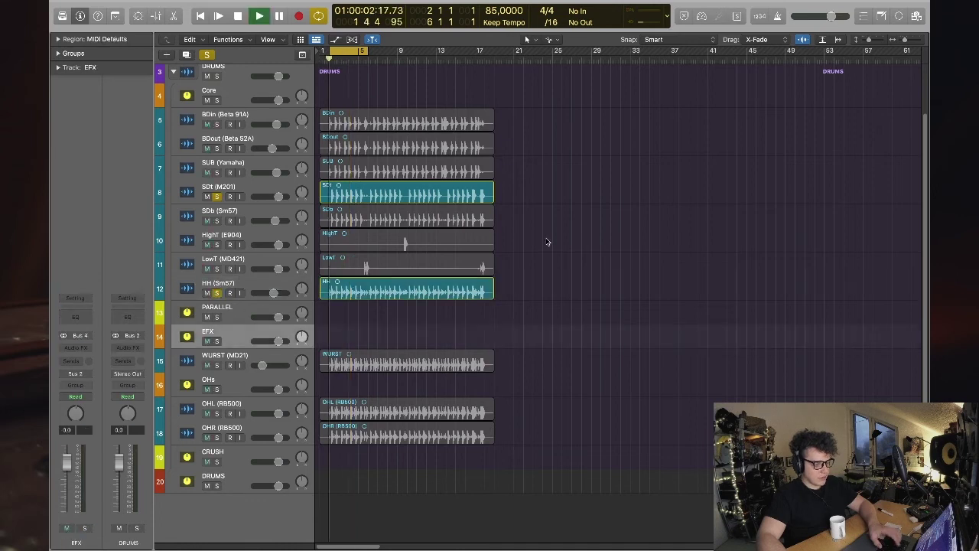
left_click(217, 341)
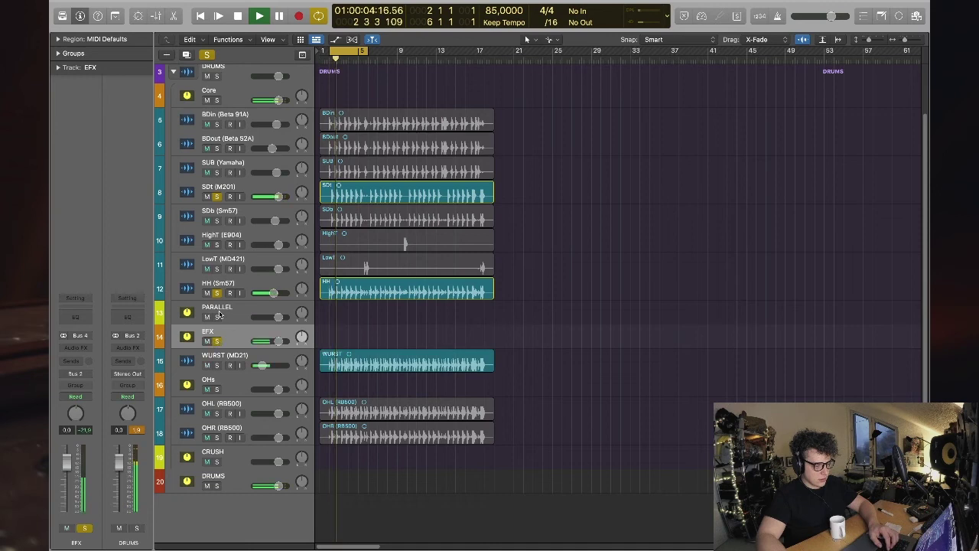
left_click_drag(278, 341, 286, 342)
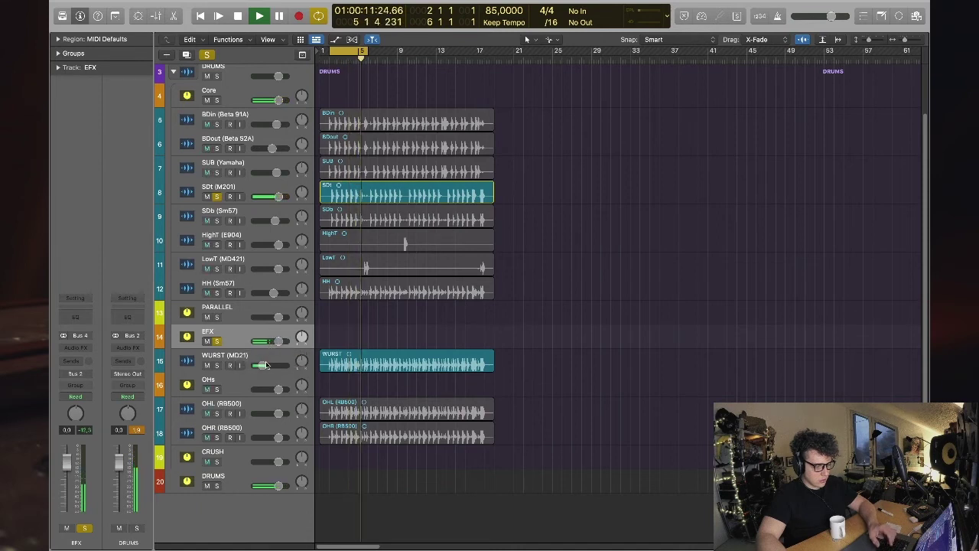
left_click_drag(266, 365, 275, 365)
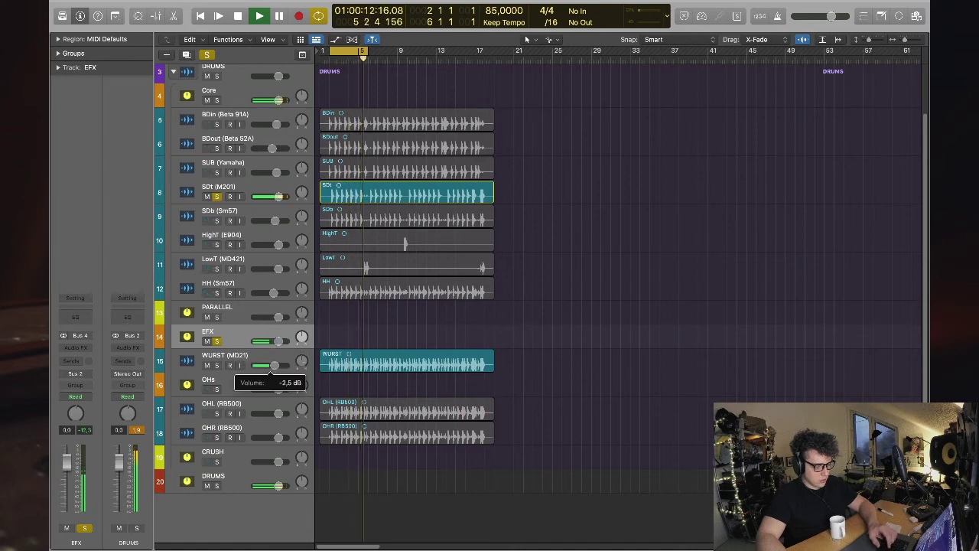
- Open WURST's Gain plug-in, compare it active and bypassed against SDt, leave it active, and close it
left_click(249, 356)
mouse_move(72, 329)
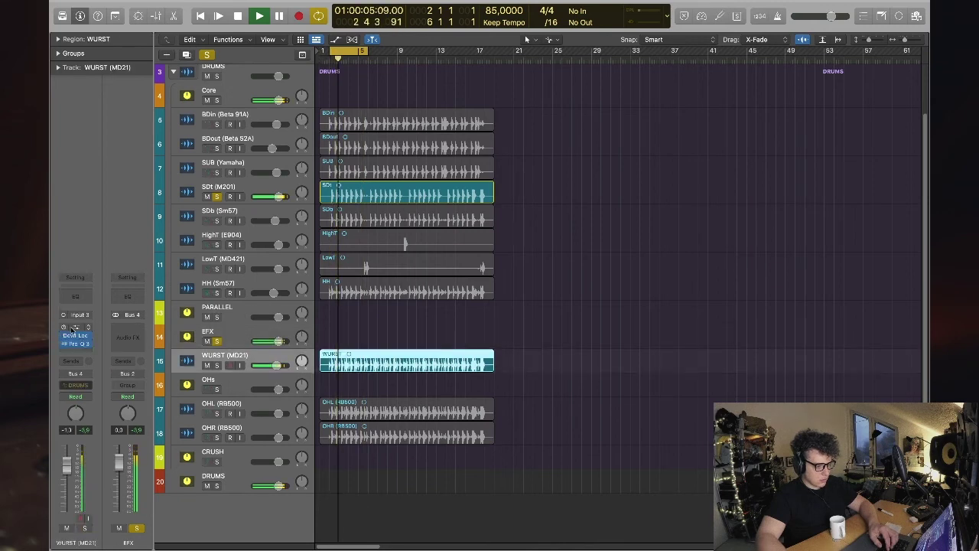
left_click(72, 329)
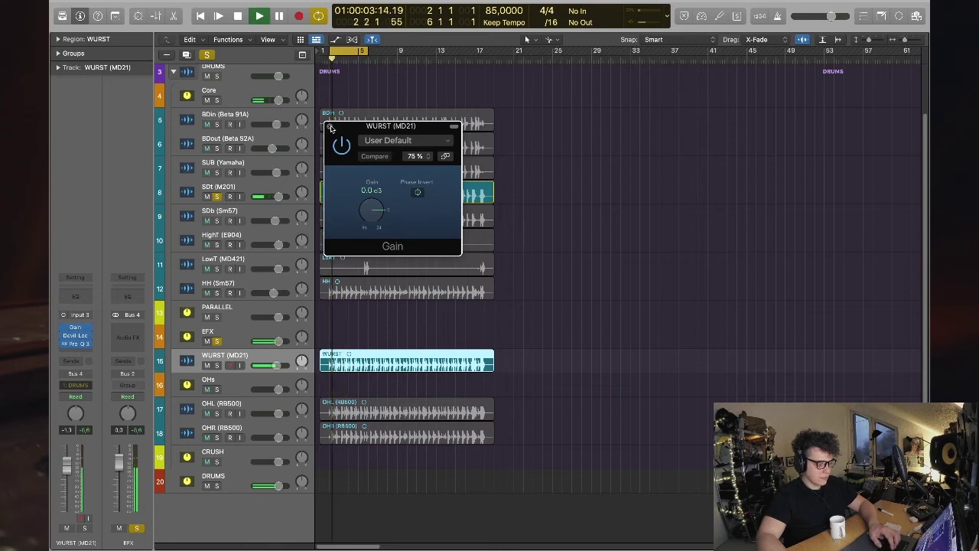
left_click(342, 147)
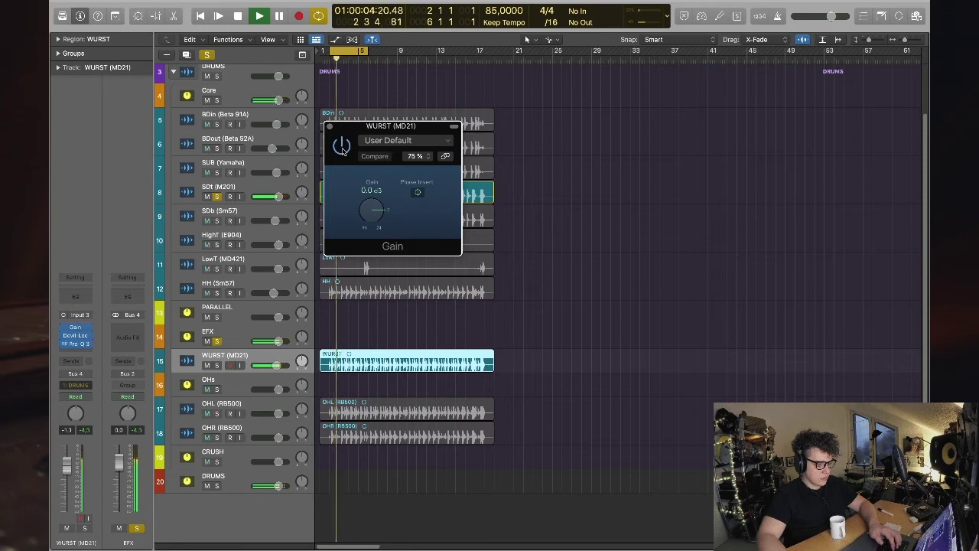
key("space")
left_click(329, 126)
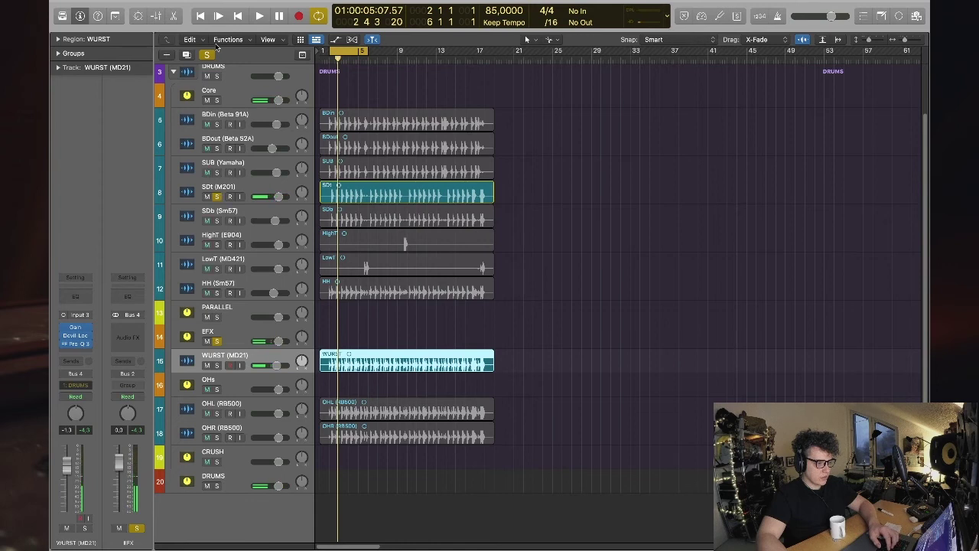
- Clear all solos, solo OHs and SDt, and play them together in the loop
left_click(206, 55)
left_click(215, 389)
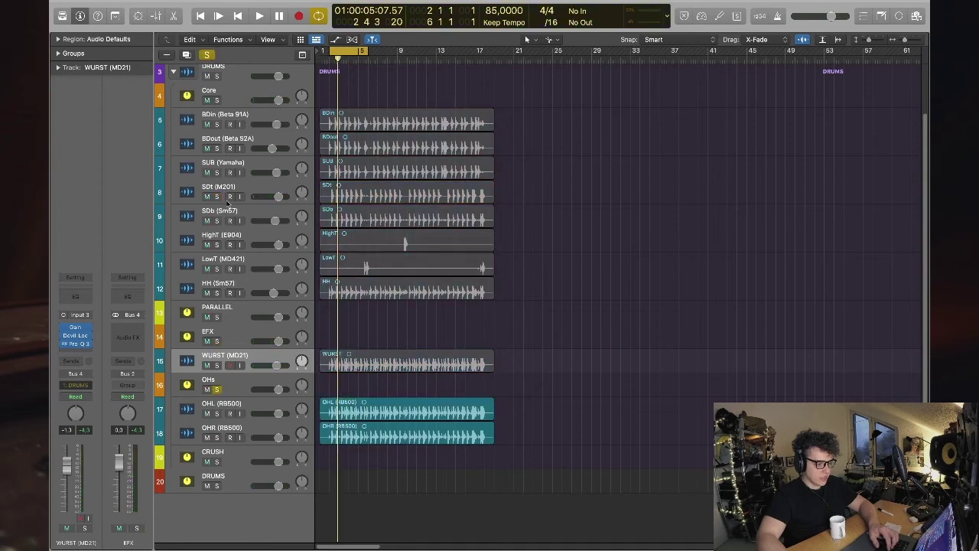
left_click(216, 197)
key("space")
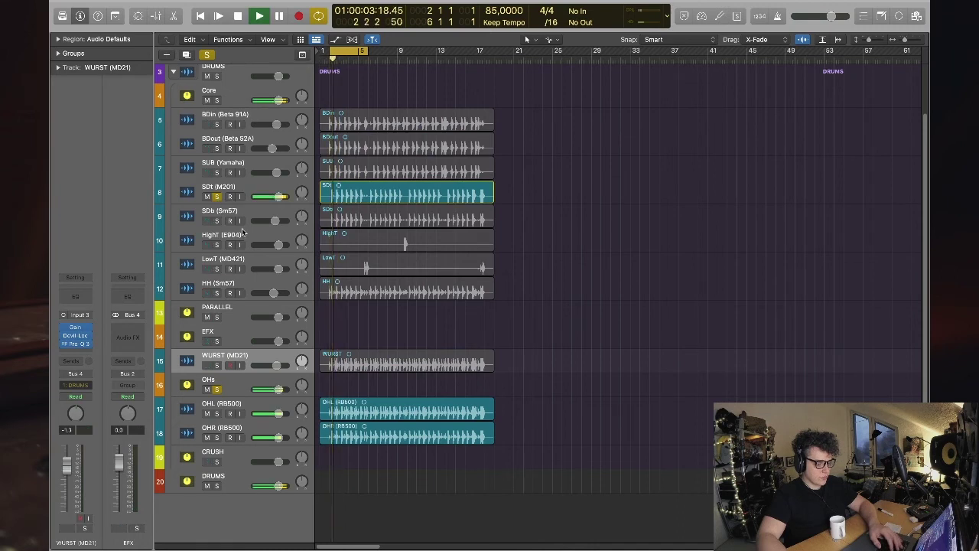
- Open OHs' Gain plug-in, compare it active and bypassed against SDt during loop playback, and stop with it bypassed
left_click(229, 380)
key("v")
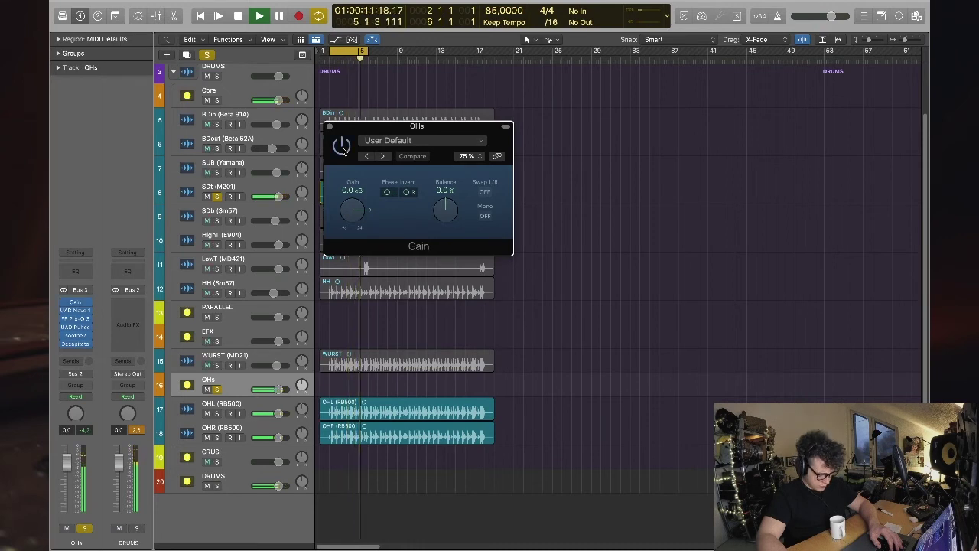
key("comma")
key("comma")
key("comma")
key("comma")
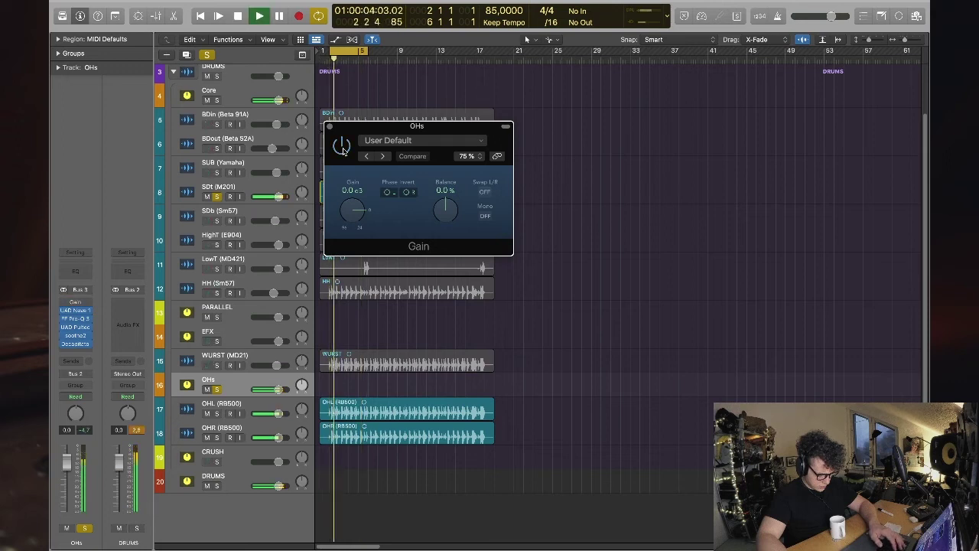
key("comma")
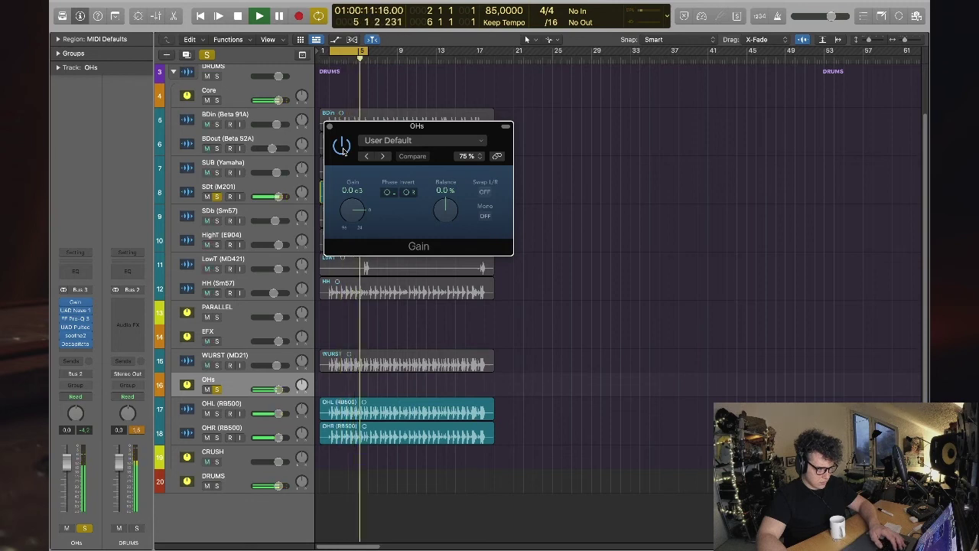
key("space")
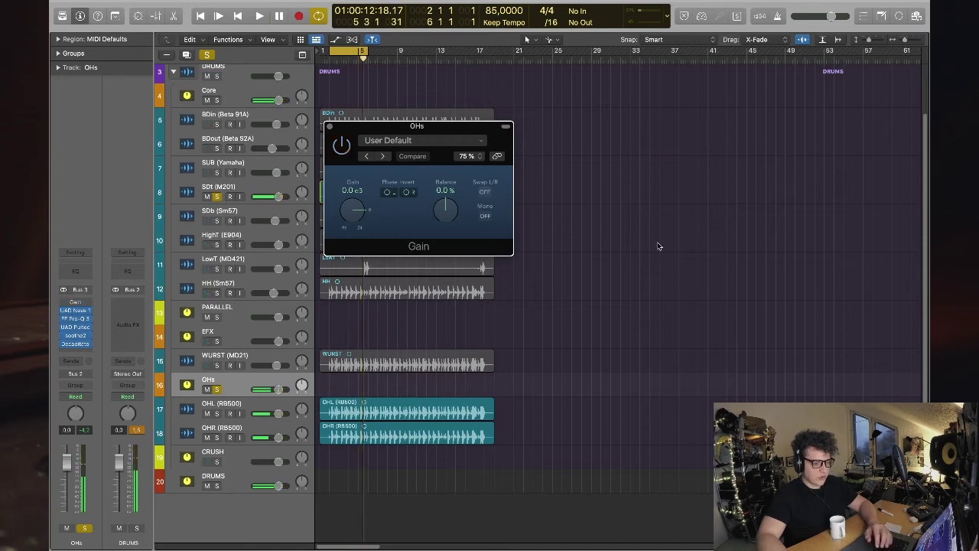
- Show the mixer, enable the mono Gain plug-in on Stereo Out, and place its window beside OHs' Gain window during playback
mouse_move(525, 537)
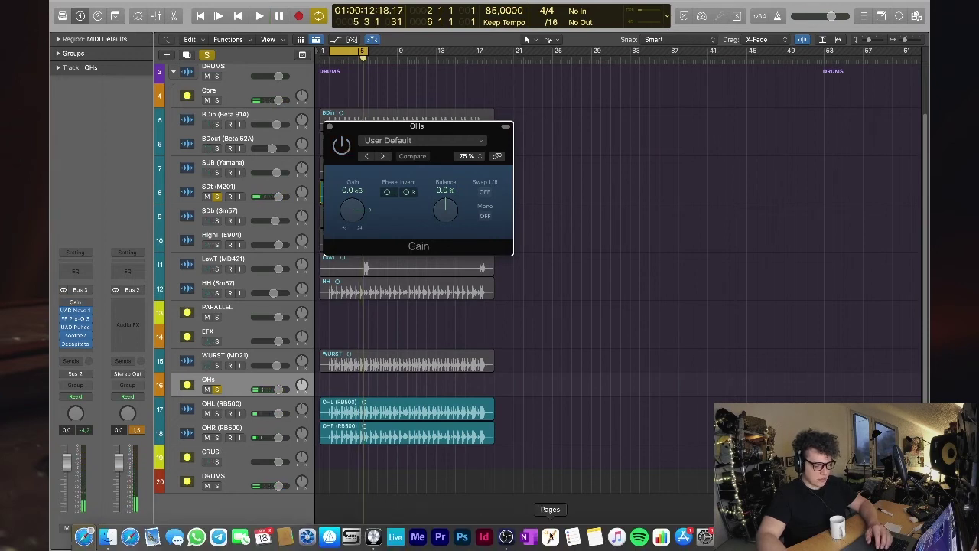
left_click(649, 376)
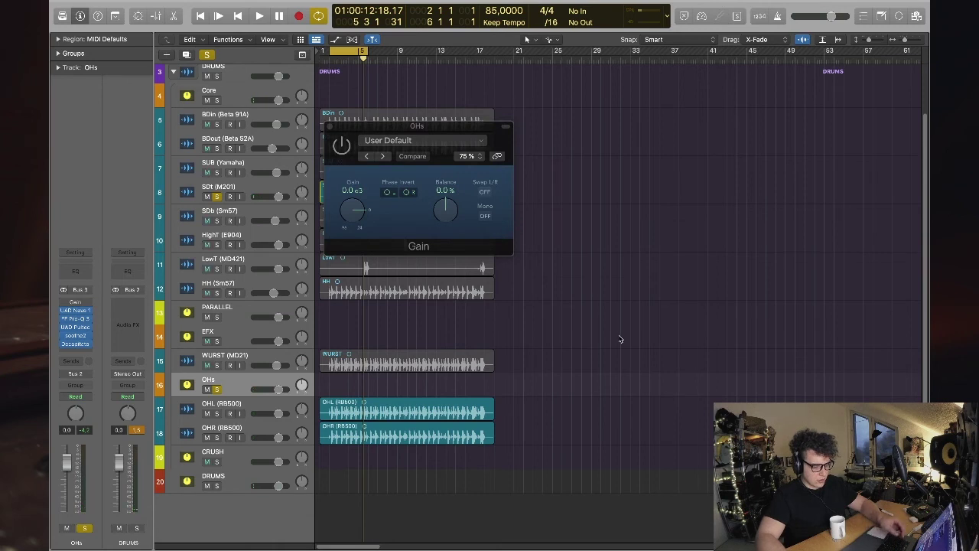
key("x")
scroll(778, 372, "left", 1)
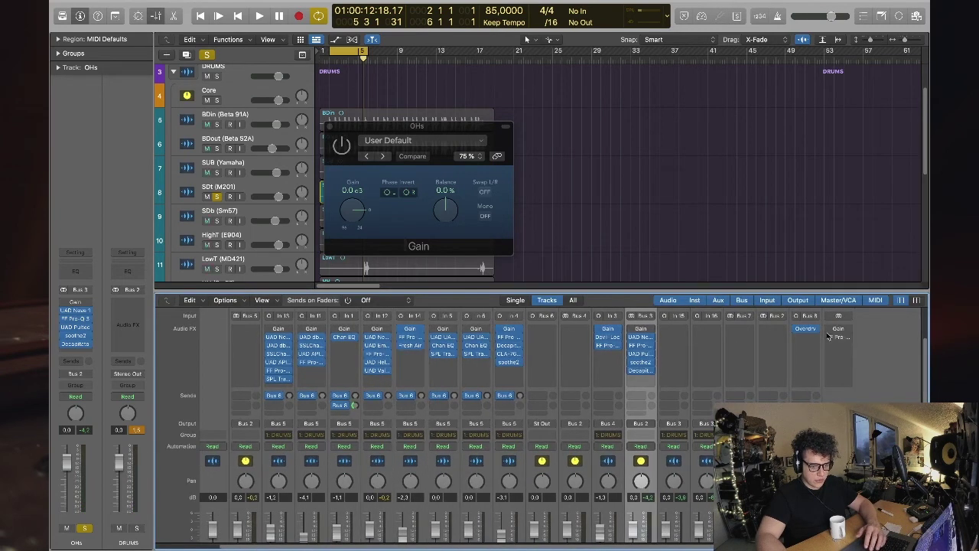
left_click(830, 331)
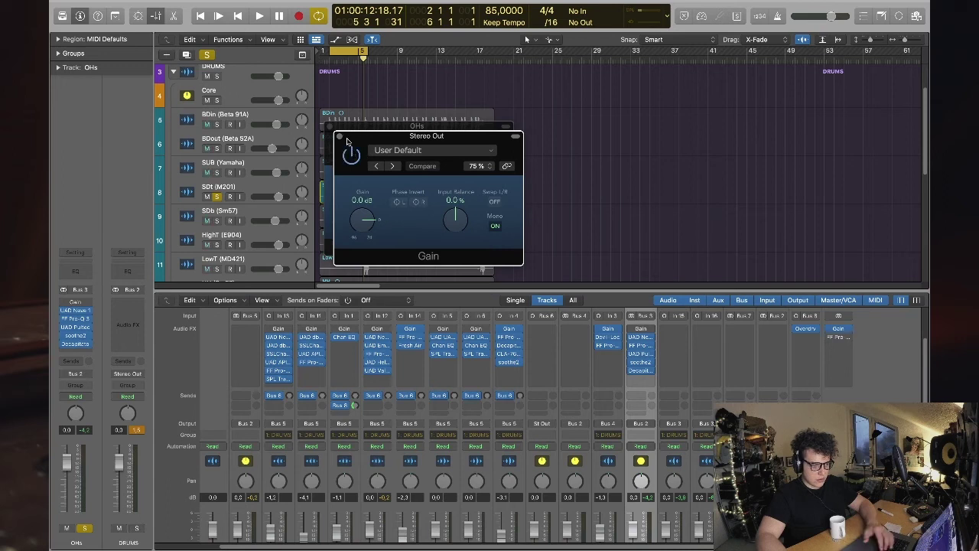
key("space")
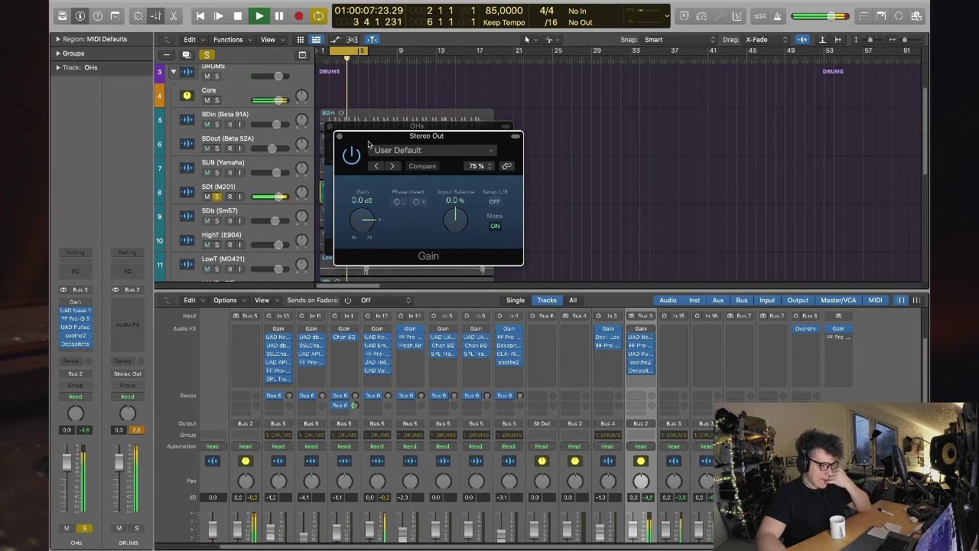
left_click_drag(368, 142, 587, 133)
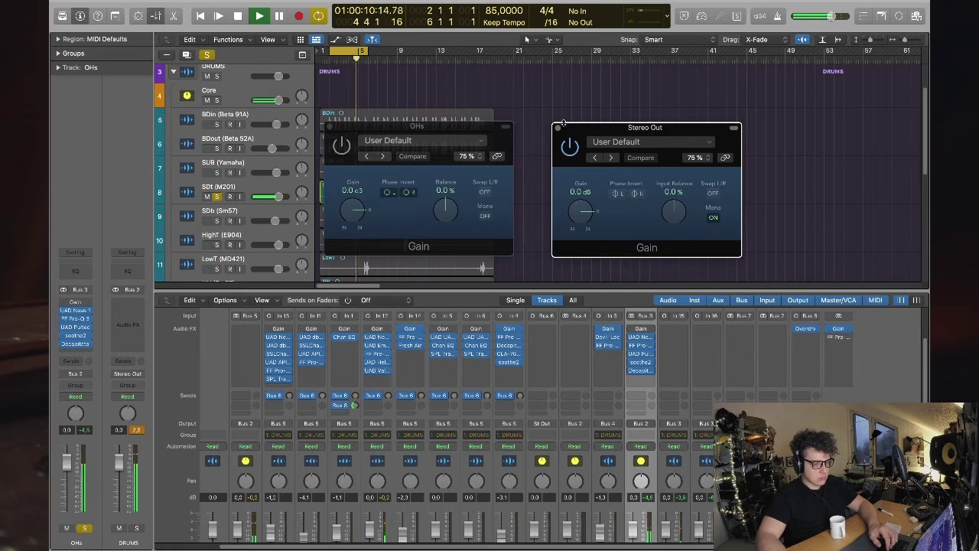
- Audition OHs against SDt in mono with OHs' Gain bypassed and raise the OHs volume to 6.0 dB
left_click(363, 149)
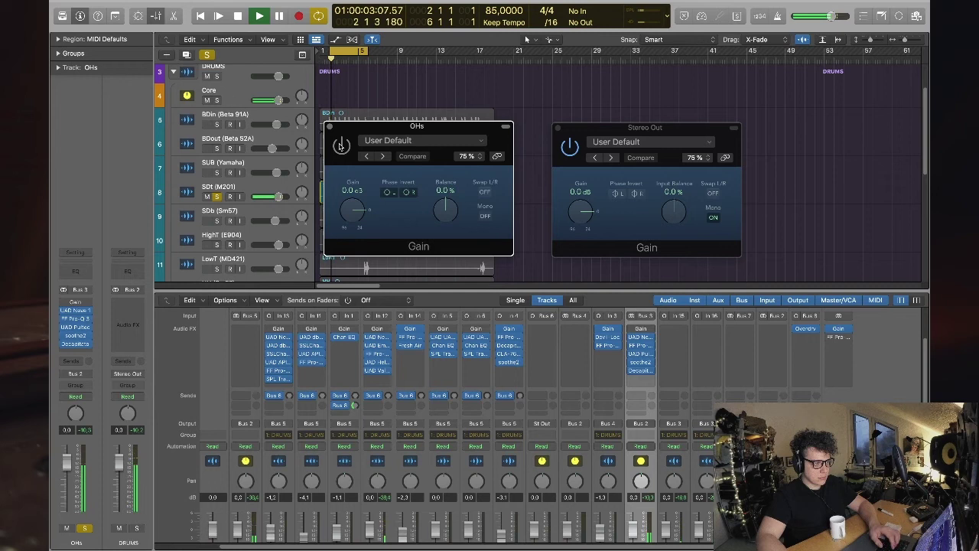
key("space")
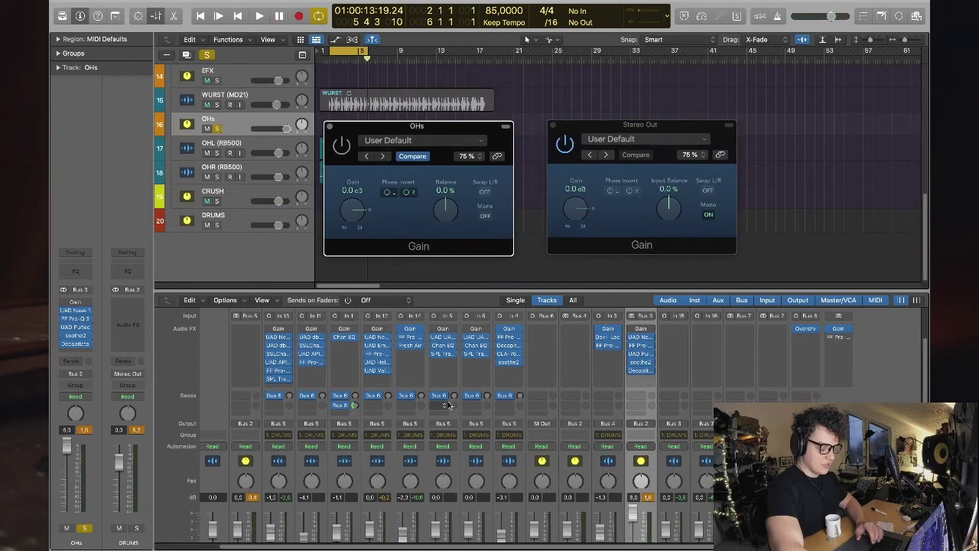
key("space")
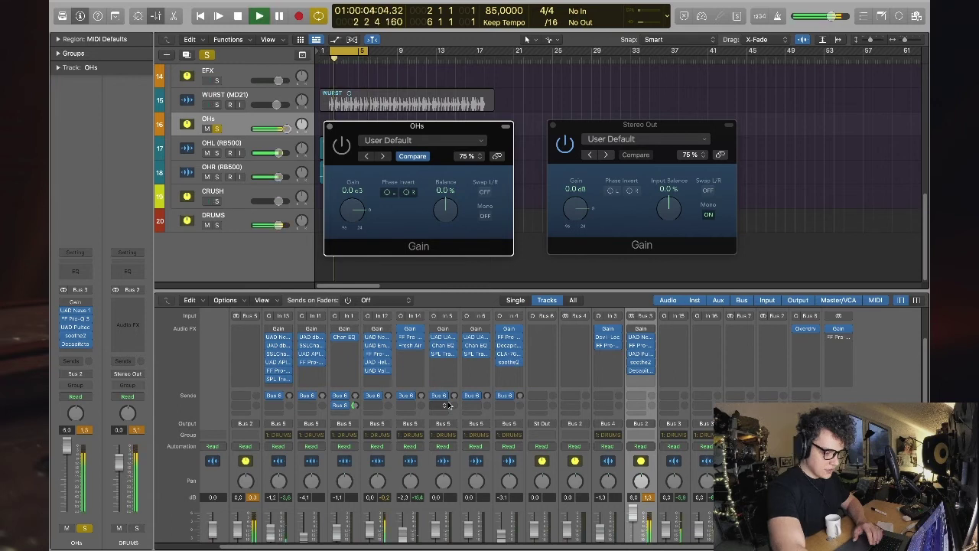
key("space")
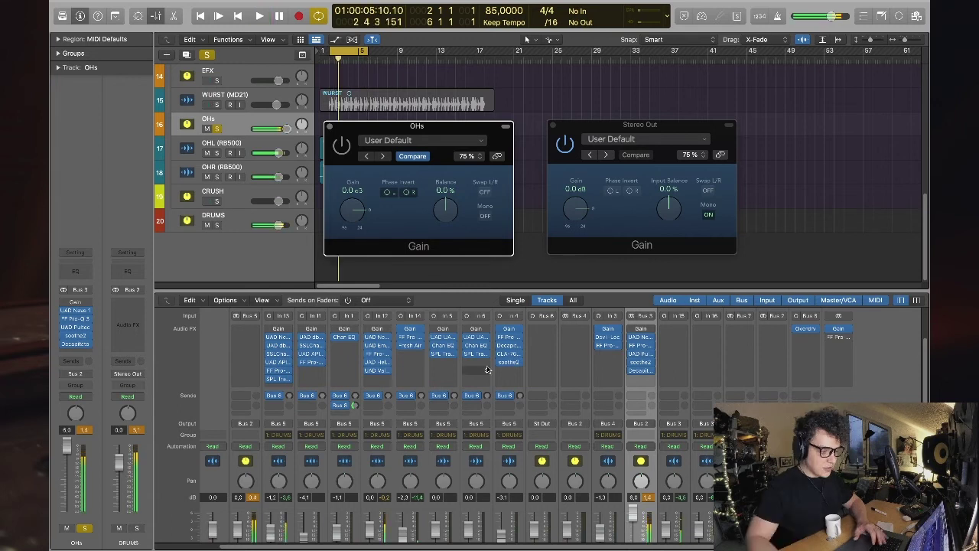
- Recheck OHs' Gain in mono, leave it active, bypass Stereo Out's Gain, and close both plug-in windows
left_click_drag(417, 126, 525, 146)
left_click(367, 212)
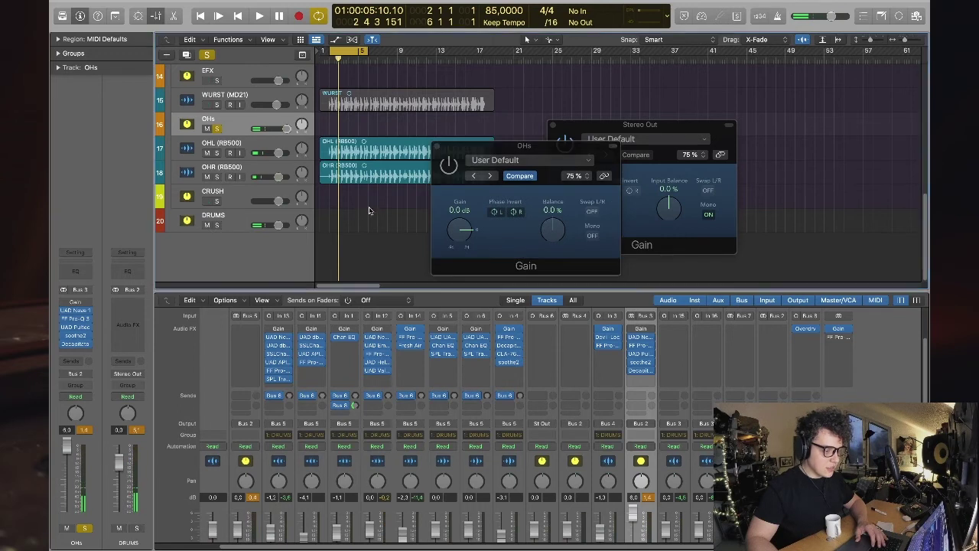
scroll(393, 238, "up", 3)
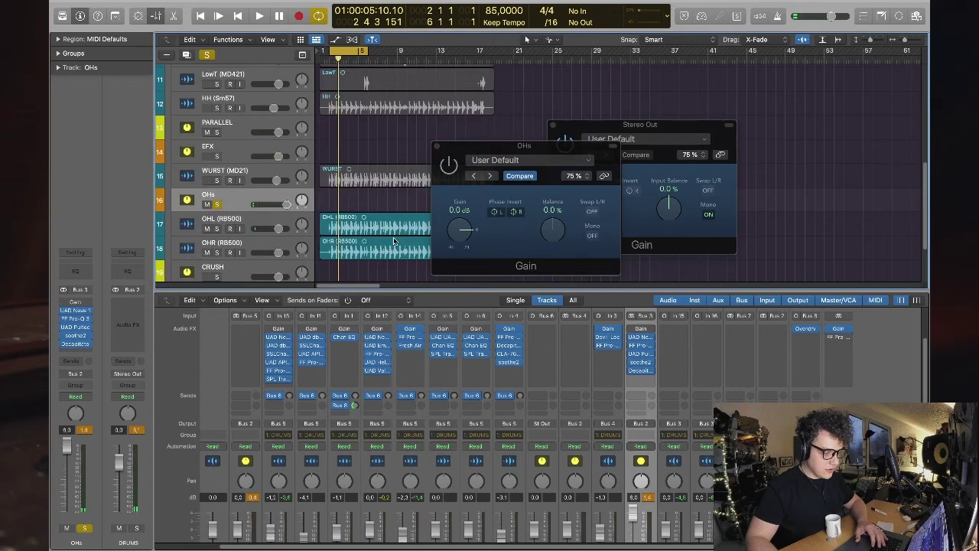
left_click_drag(489, 151, 420, 150)
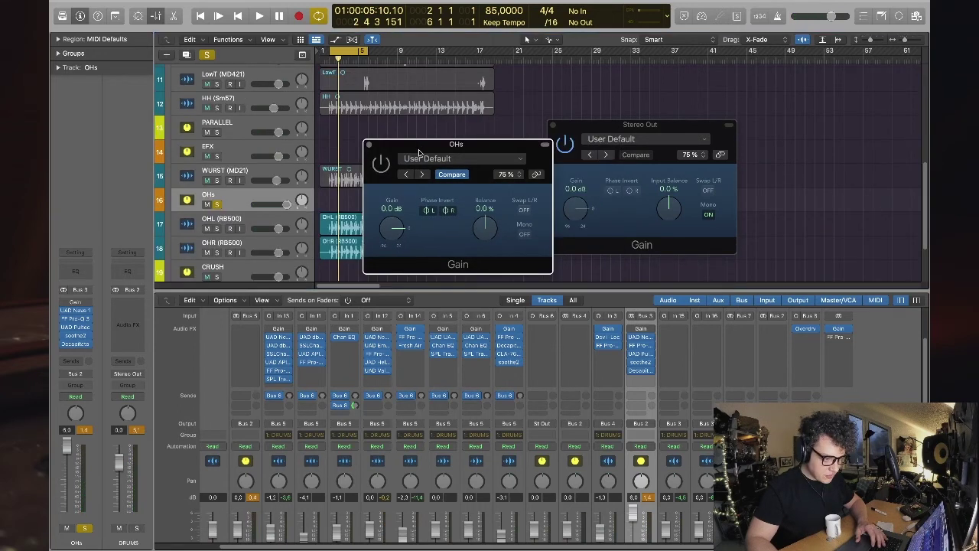
key("space")
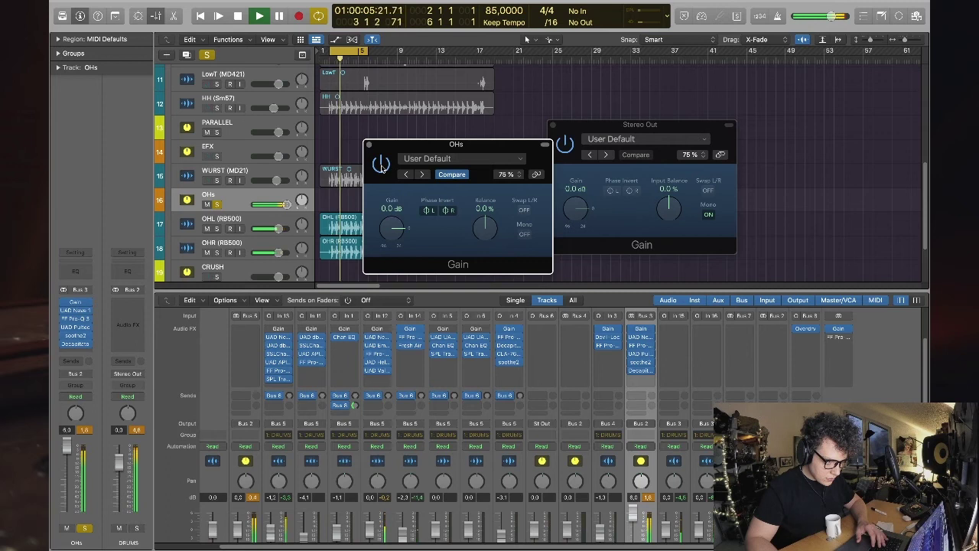
key("space")
left_click(378, 163)
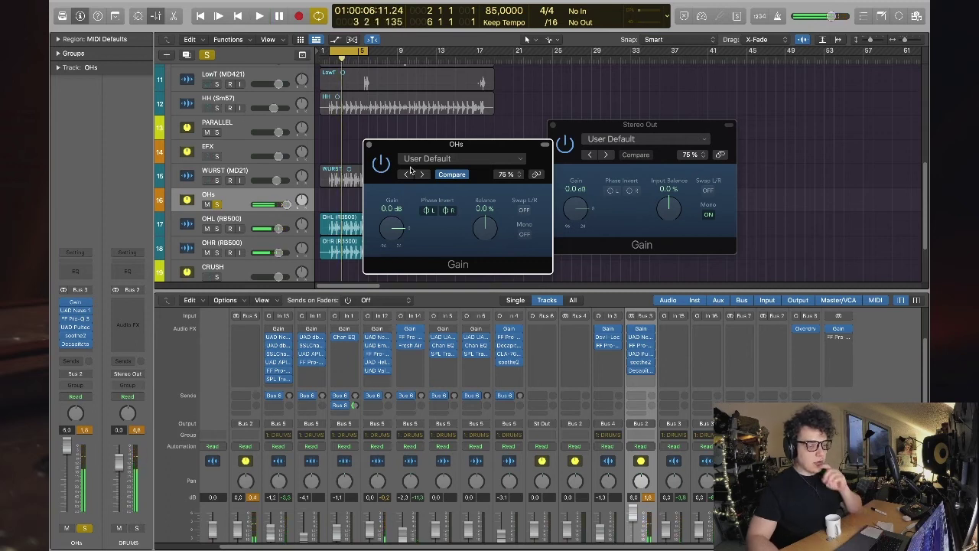
left_click(368, 146)
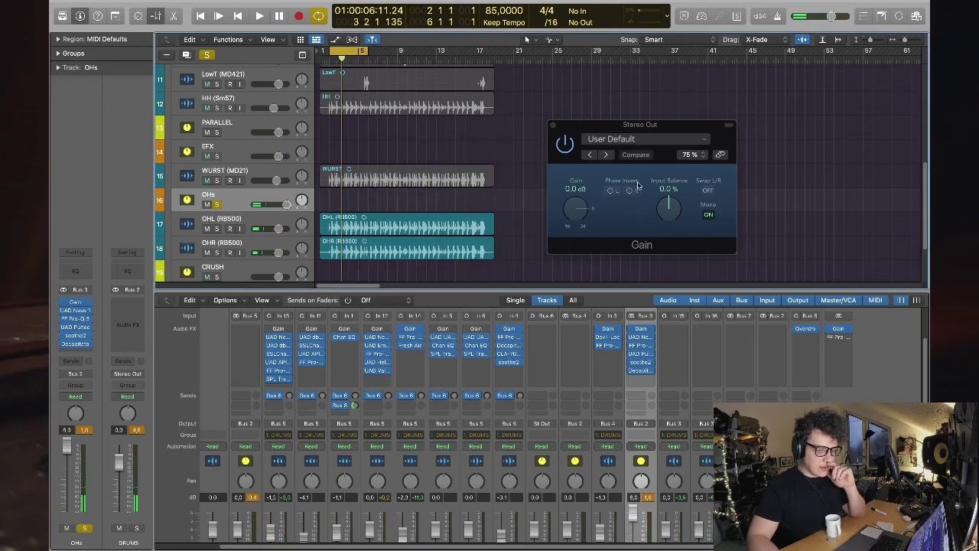
left_click(551, 126)
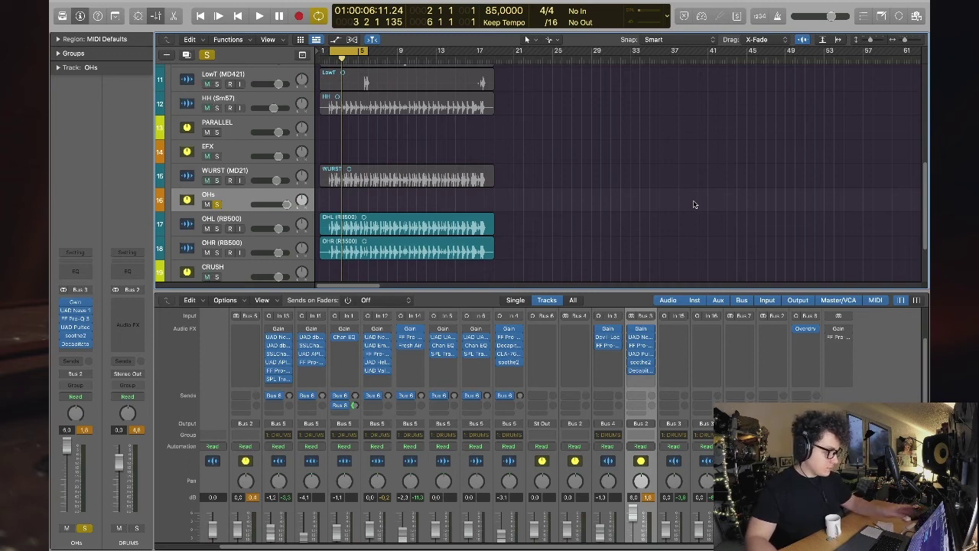
- Add SDb and BDin to the soloed SDt and OHs tracks and audition the combination in the loop
scroll(566, 178, "down", 1)
scroll(562, 182, "up", 4)
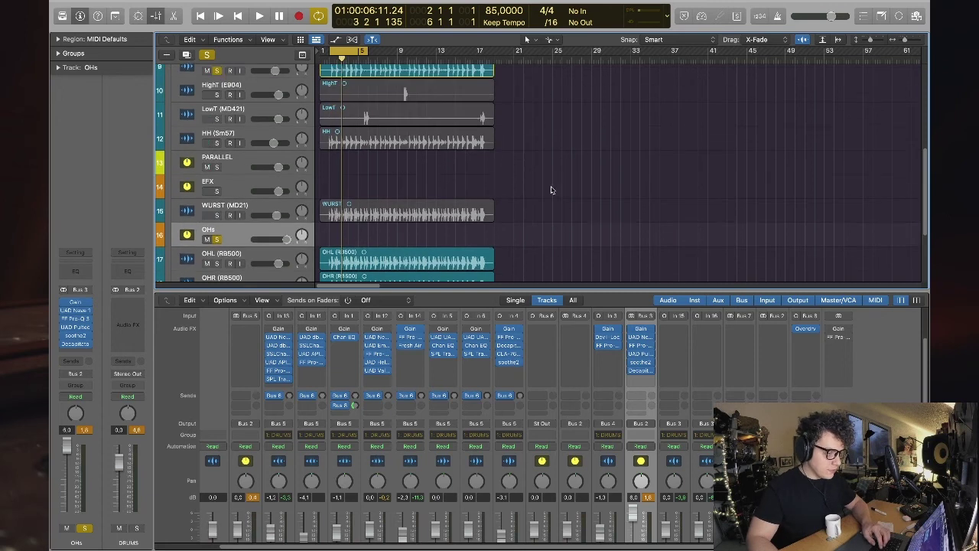
key("space")
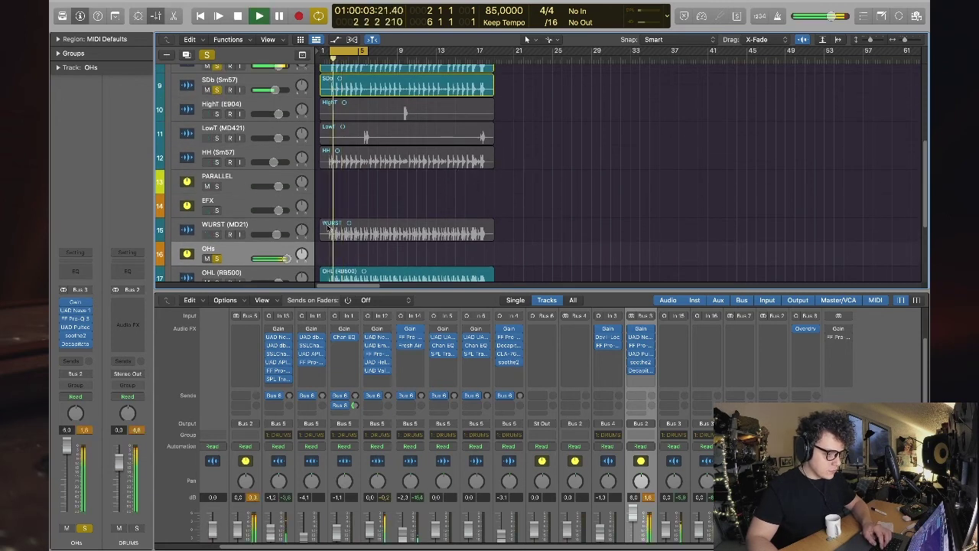
key("space")
scroll(538, 176, "up", 1)
scroll(539, 177, "up", 4)
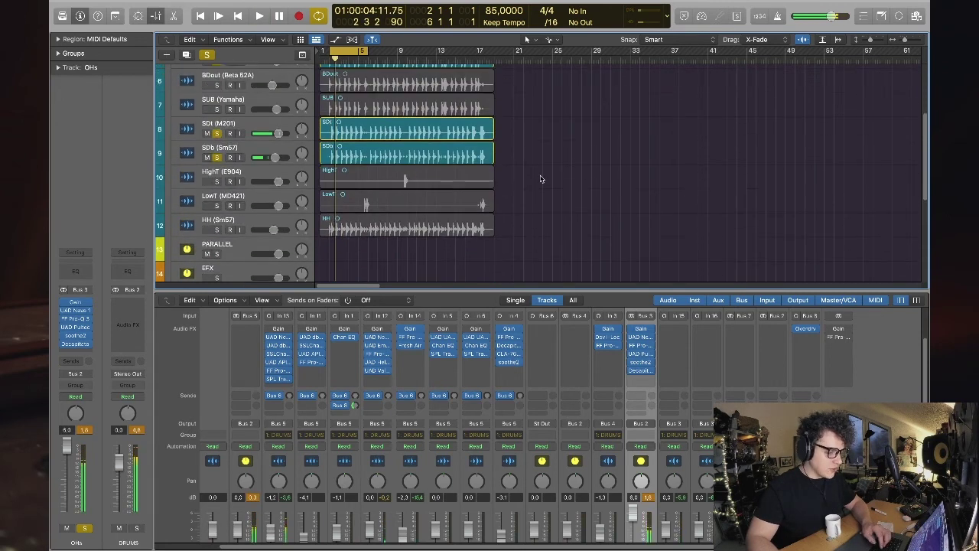
scroll(541, 179, "up", 2)
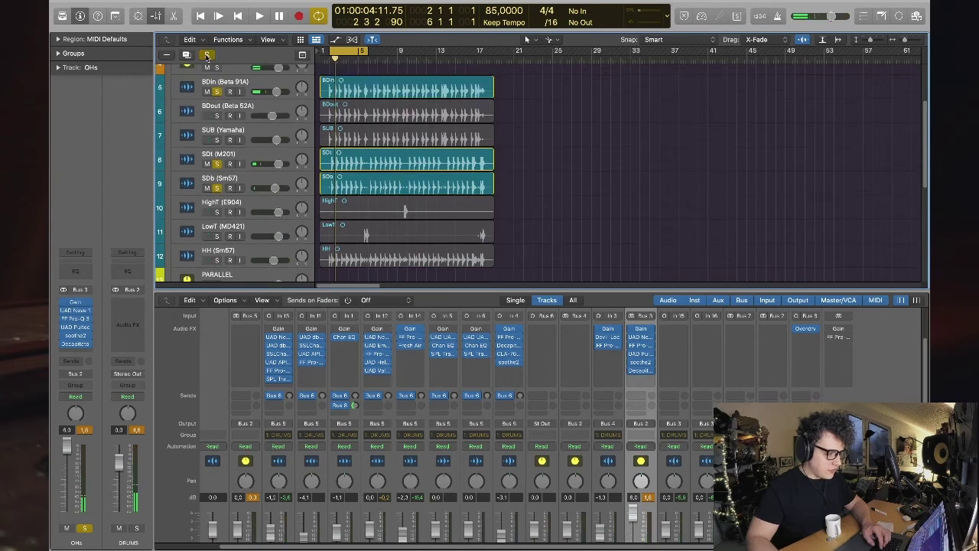
- Clear all solos, solo BDin, BDout and SUB, and play the three kick tracks together
left_click(207, 55)
scroll(605, 174, "down", 8)
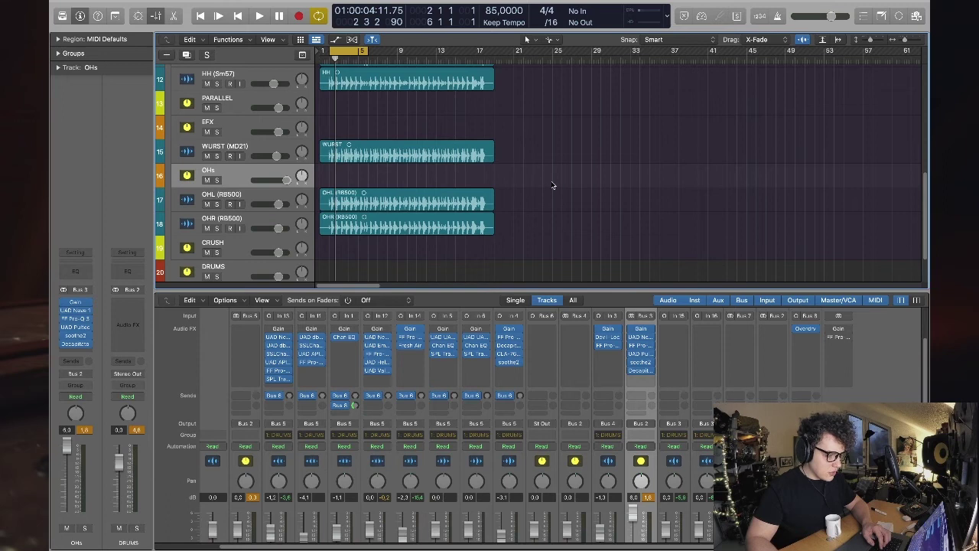
scroll(398, 168, "up", 10)
scroll(234, 146, "down", 3)
scroll(233, 146, "up", 2)
left_click_drag(216, 136, 215, 82)
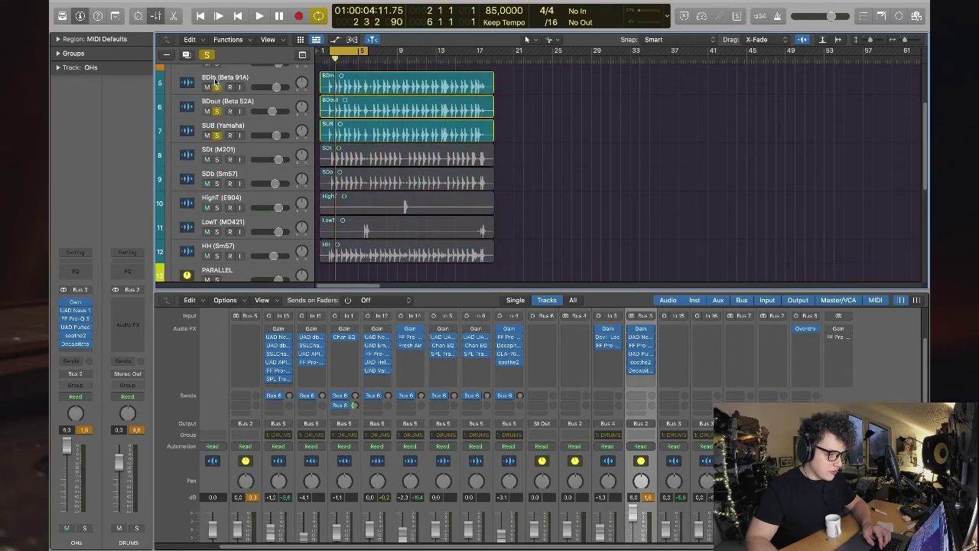
key("space")
- Stop playback, select the SUB track, open its Gain plug-in, and move the window clear of the regions
left_click(254, 130)
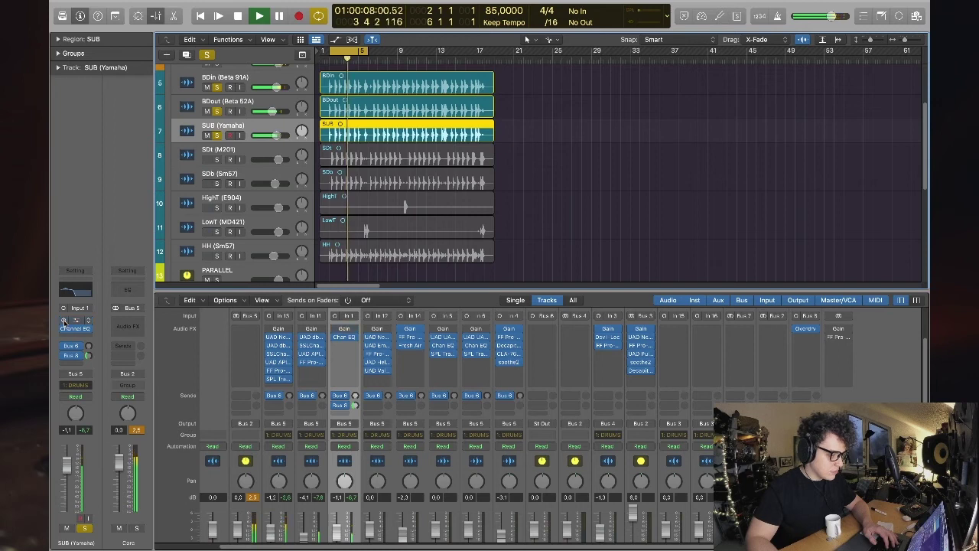
key("space")
scroll(563, 202, "up", 2)
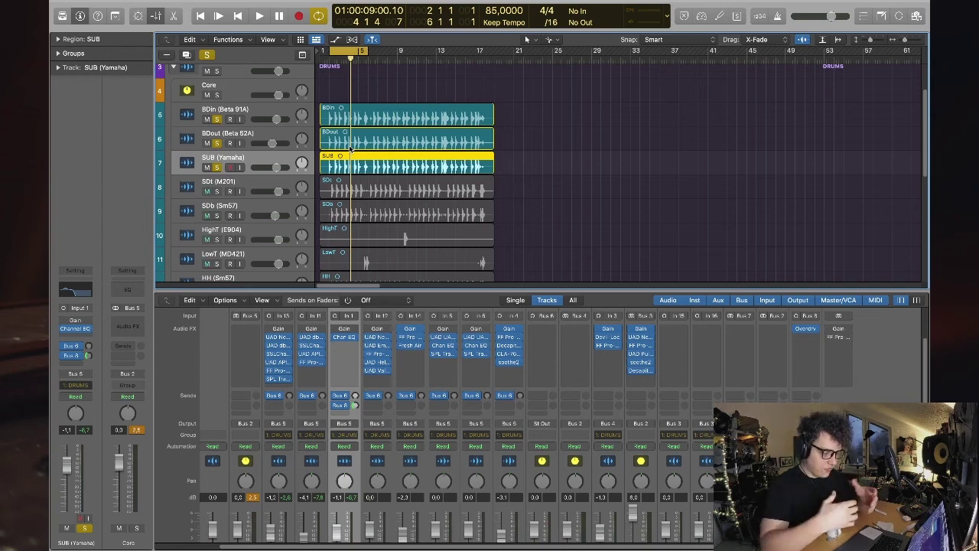
left_click(588, 148)
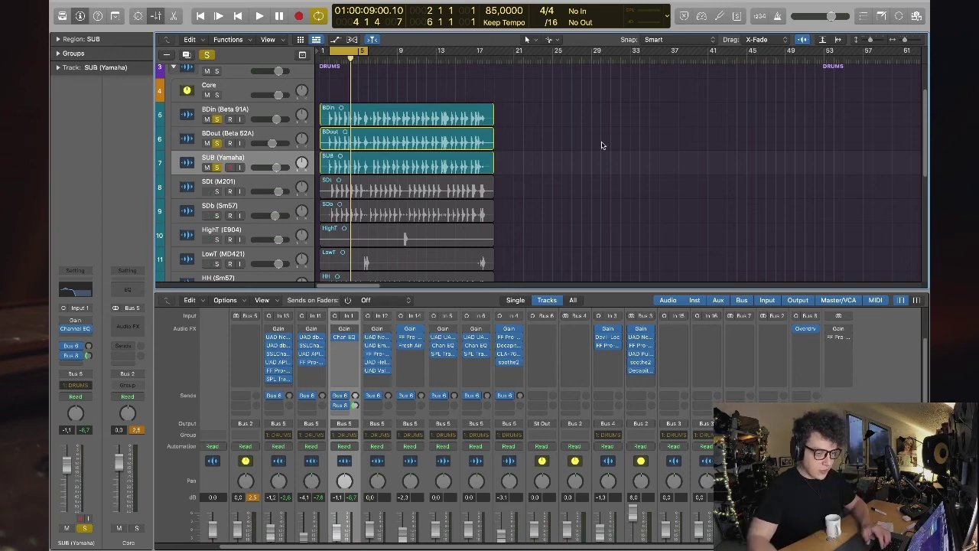
left_click(270, 163)
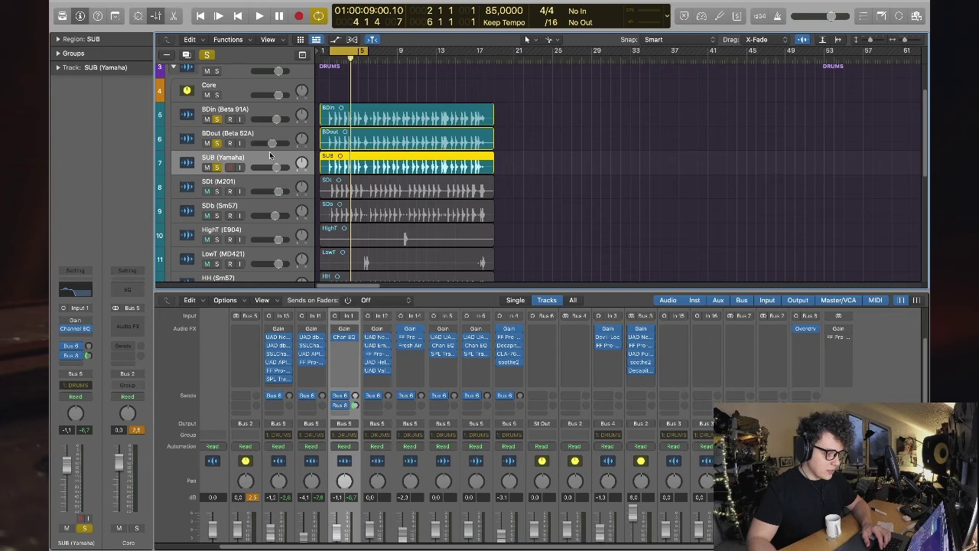
key("v")
left_click_drag(354, 131, 631, 113)
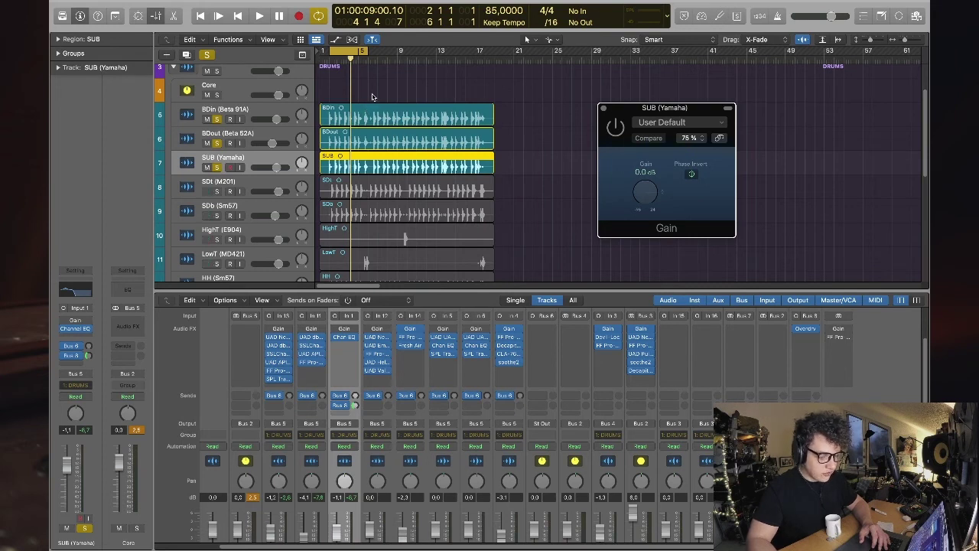
- Compare SUB's Gain active and bypassed against BDin and BDout during playback, leave it bypassed, and close it
key("space")
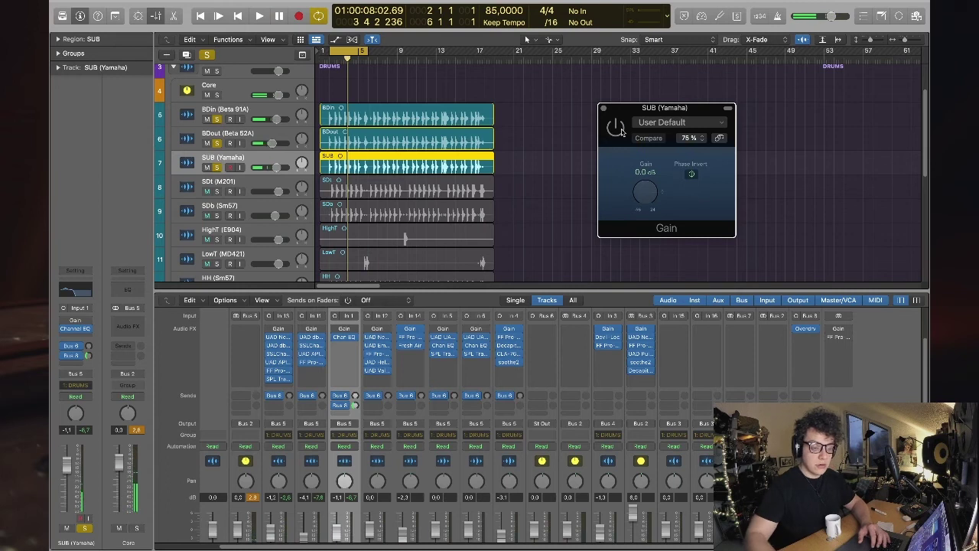
key("space")
key("space")
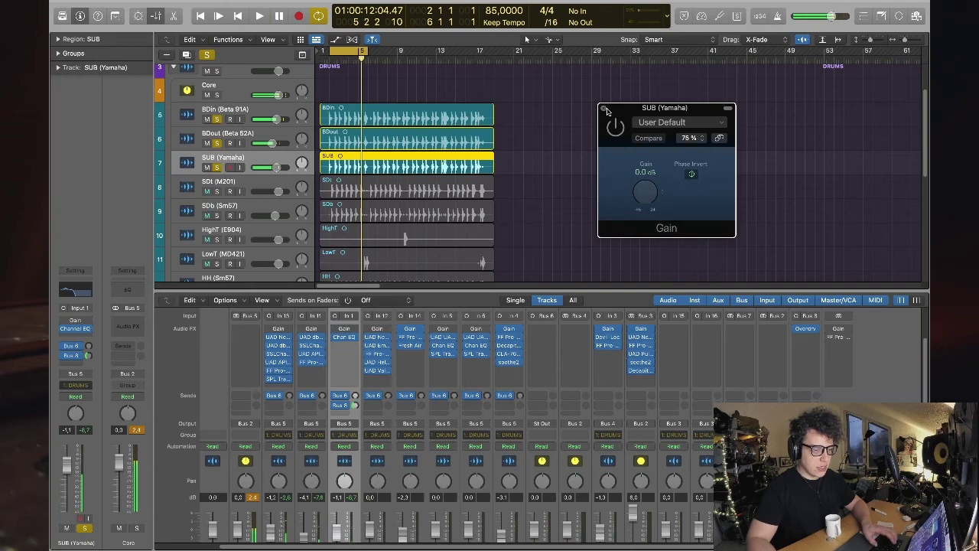
left_click(603, 108)
scroll(501, 167, "down", 5)
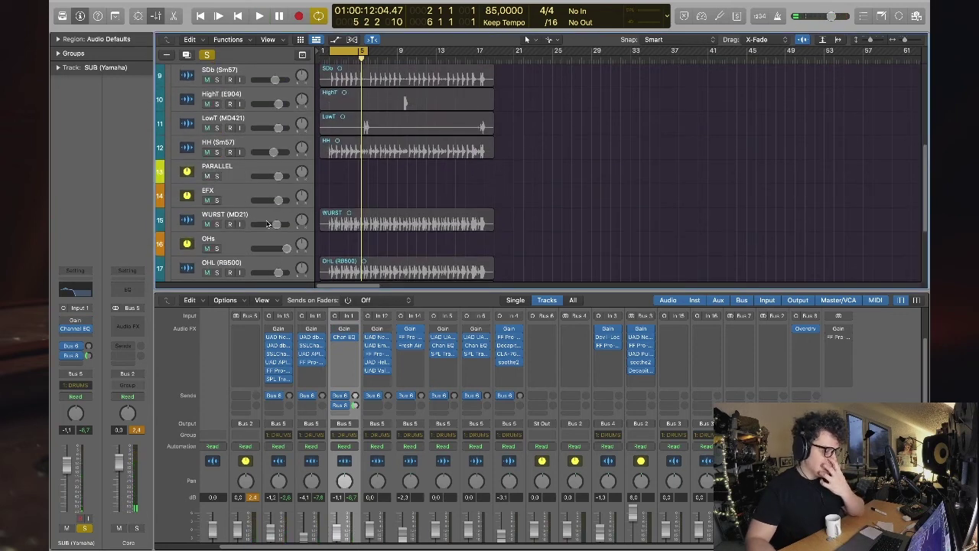
- Add OHs to the soloed kick tracks during playback and set its volume to 0.2 dB
left_click(222, 262)
key("space")
left_click(217, 249)
left_click_drag(286, 248, 277, 249)
left_click(248, 241)
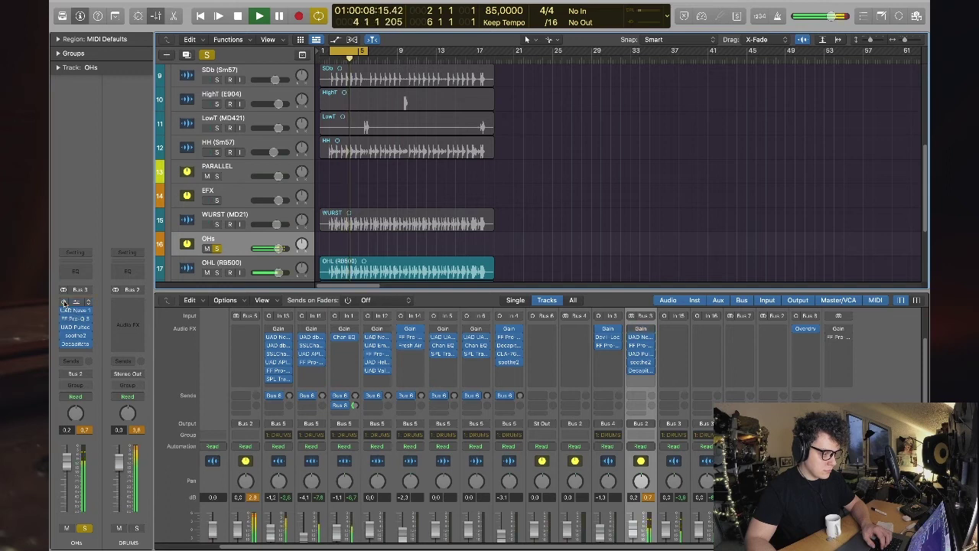
- Replay the overheads with the kick tracks, comparing OHs's Gain plug-in active and bypassed, and leave it active
key("comma")
key("comma")
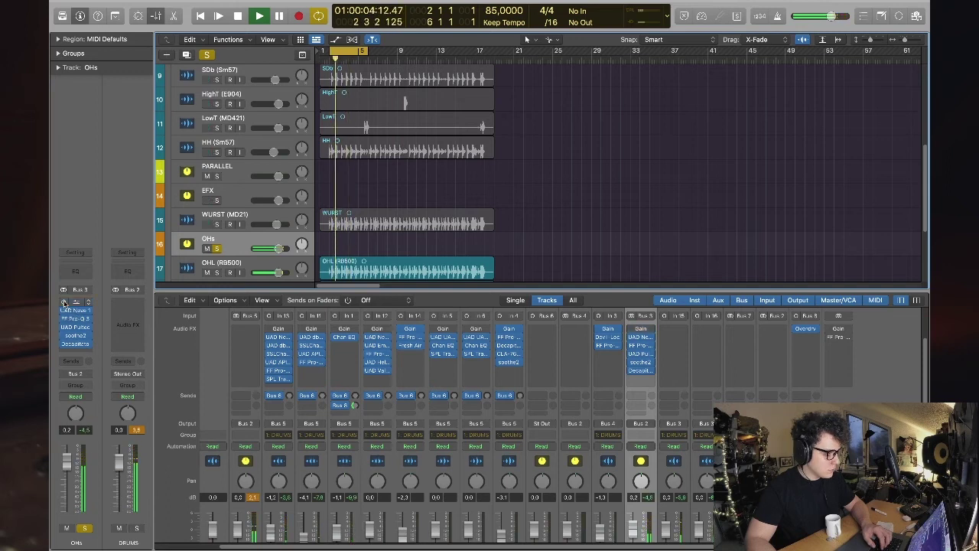
key("comma")
key("space")
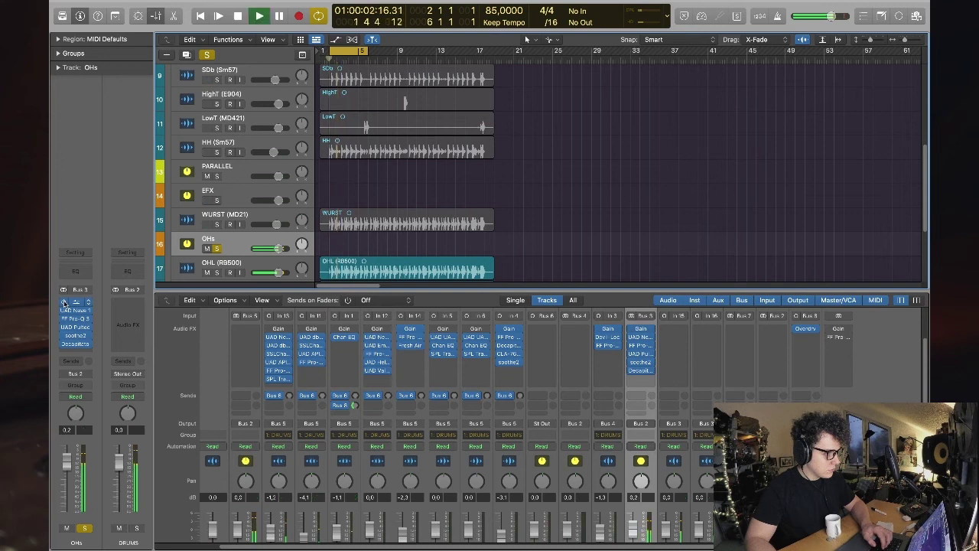
key("space")
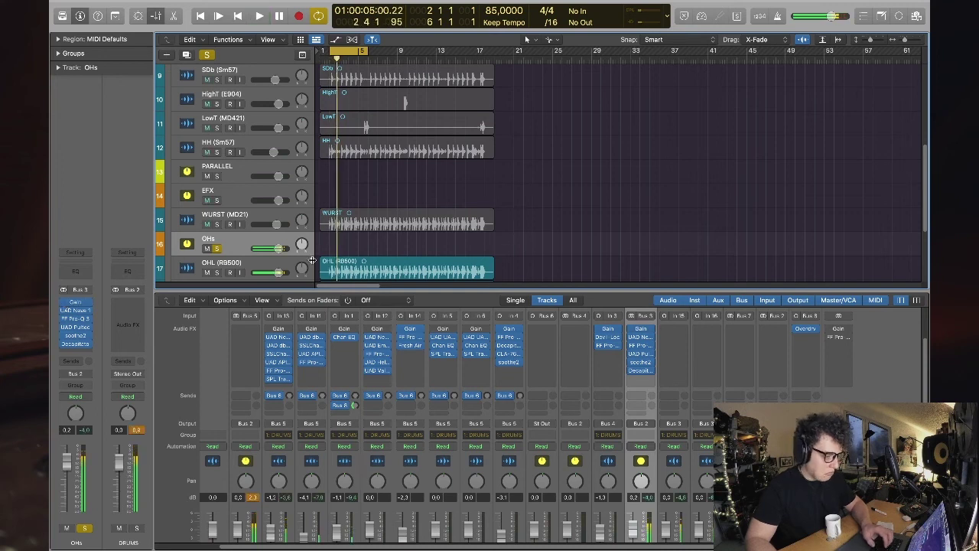
- Lower the OHs volume to -9.2 dB and switch the solo from the kicks and overheads to LowT
mouse_move(255, 253)
left_mouse_down()
mouse_move(241, 252)
mouse_move(260, 252)
left_mouse_up()
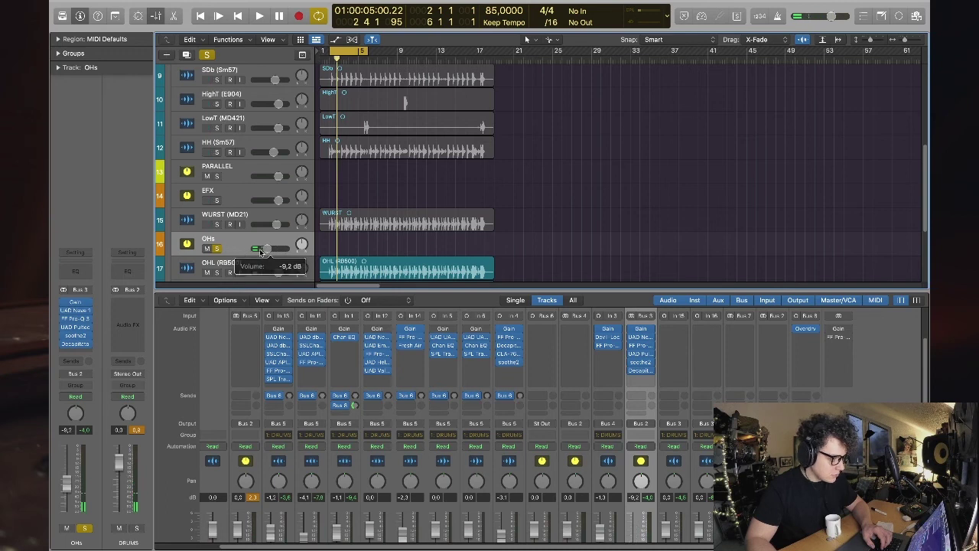
key("super+a")
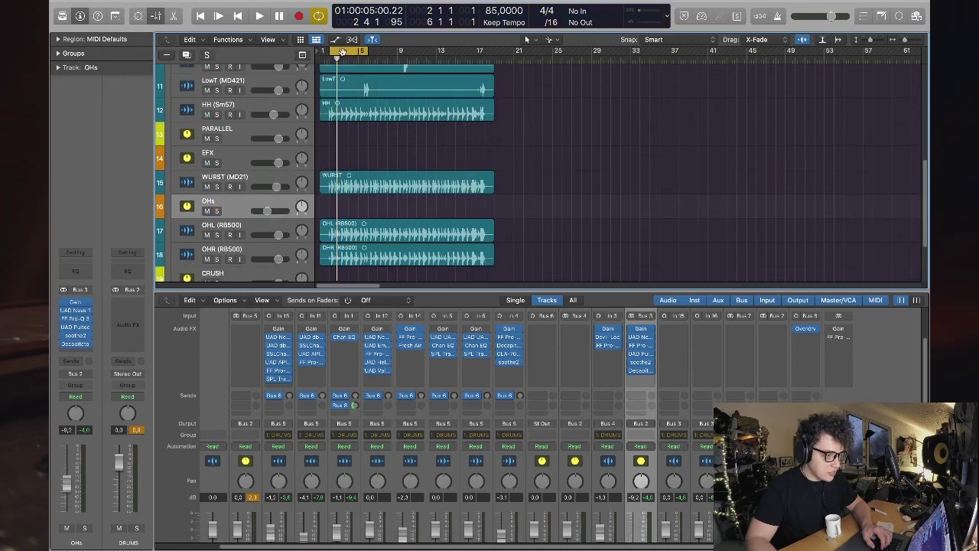
scroll(641, 162, "up", 3)
scroll(641, 162, "down", 2)
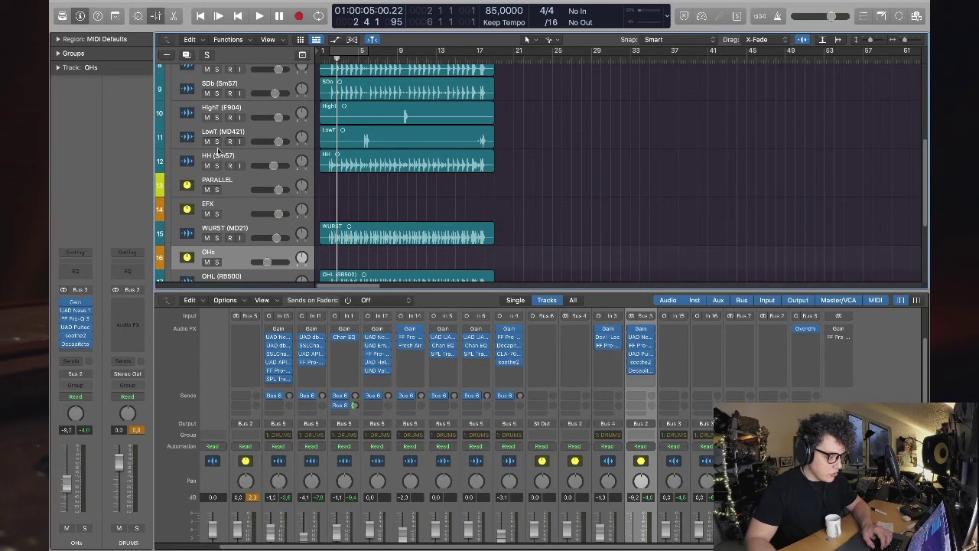
left_click(216, 141)
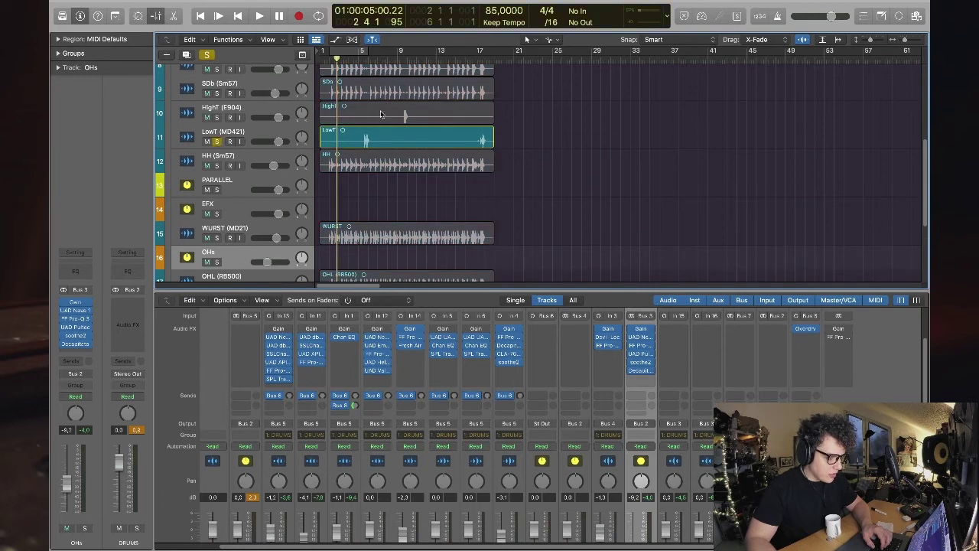
- Set the cycle range to 5 2 1 1 through 6 2 1 1 and play LowT with OHs soloed alongside it
left_click(365, 51)
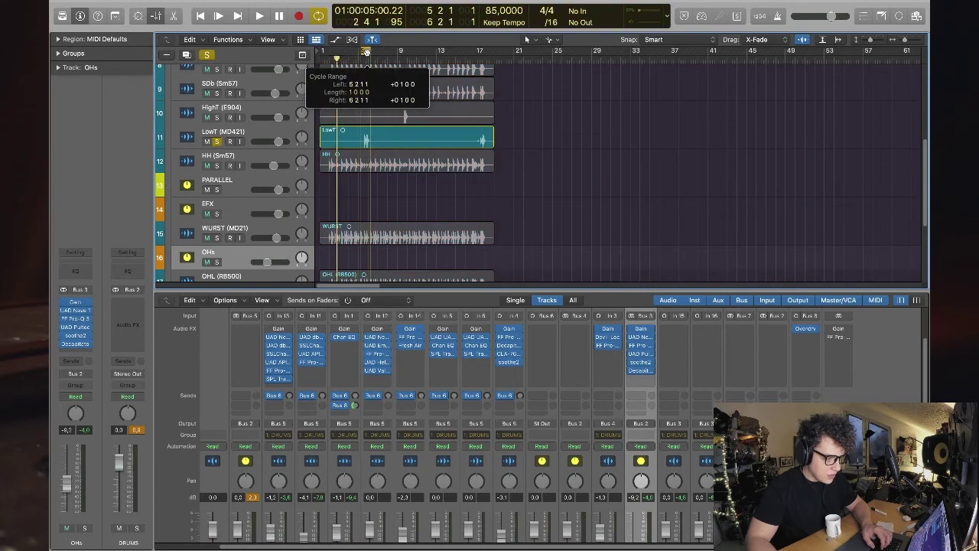
left_click(217, 261)
key("space")
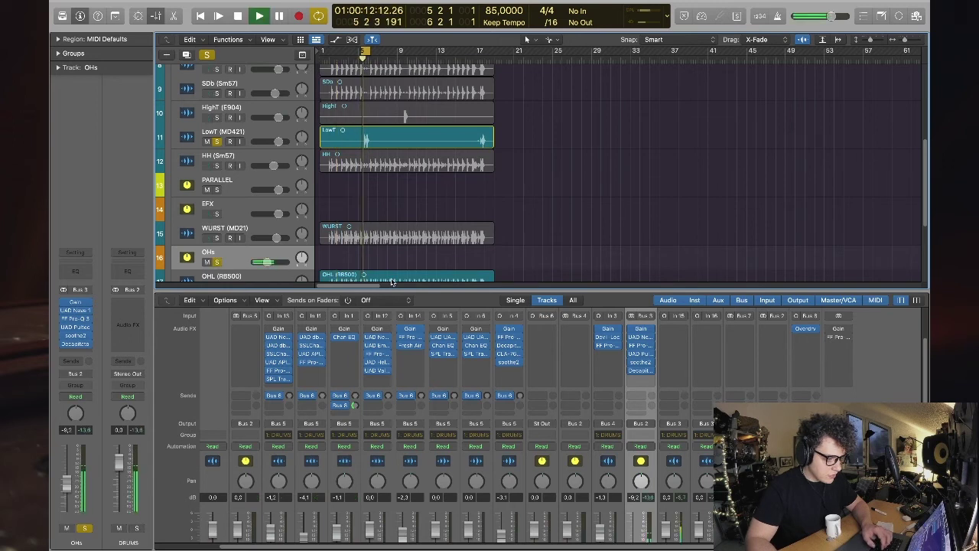
- Select LowT and raise the OHs volume to 0.8 dB while the floor tom loop plays
left_click(229, 141)
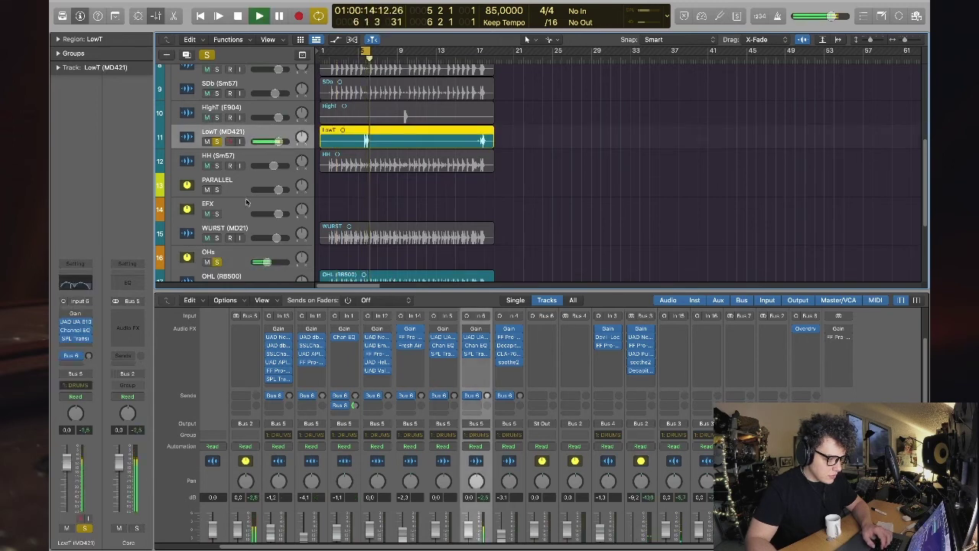
scroll(245, 230, "down", 1)
left_click_drag(246, 232, 284, 232)
key("space")
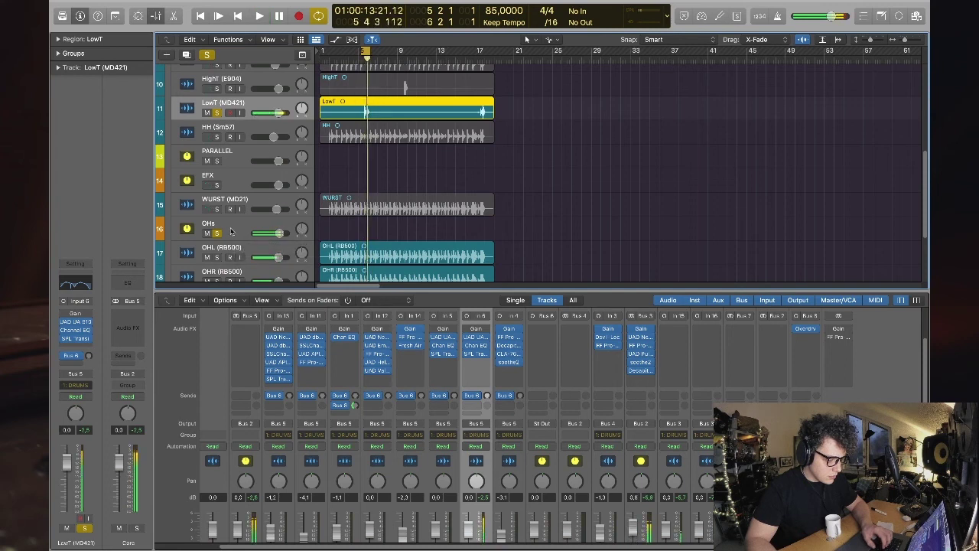
- Play the loop again and compare LowT's Gain plug-in active and bypassed against the overheads
left_click(231, 232)
key("space")
scroll(260, 222, "up", 6)
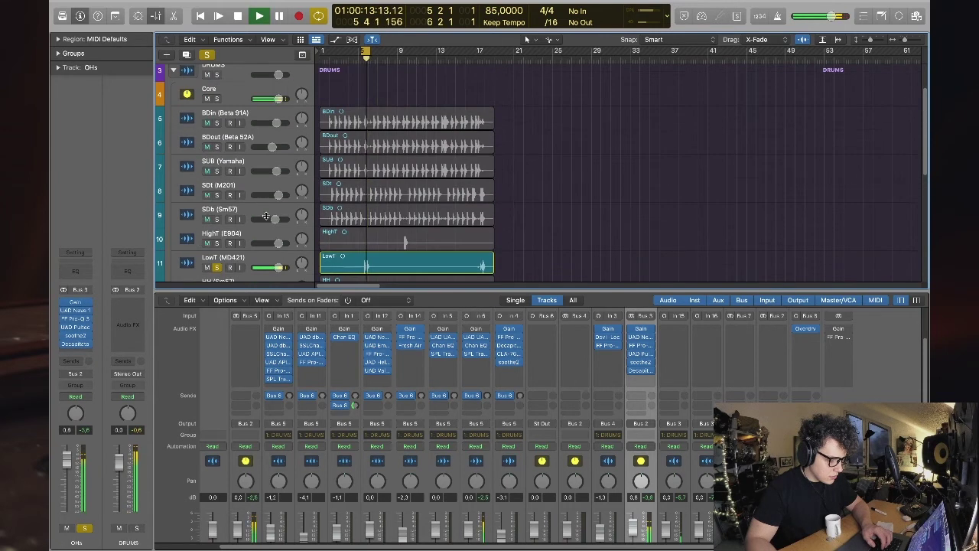
left_click(258, 238)
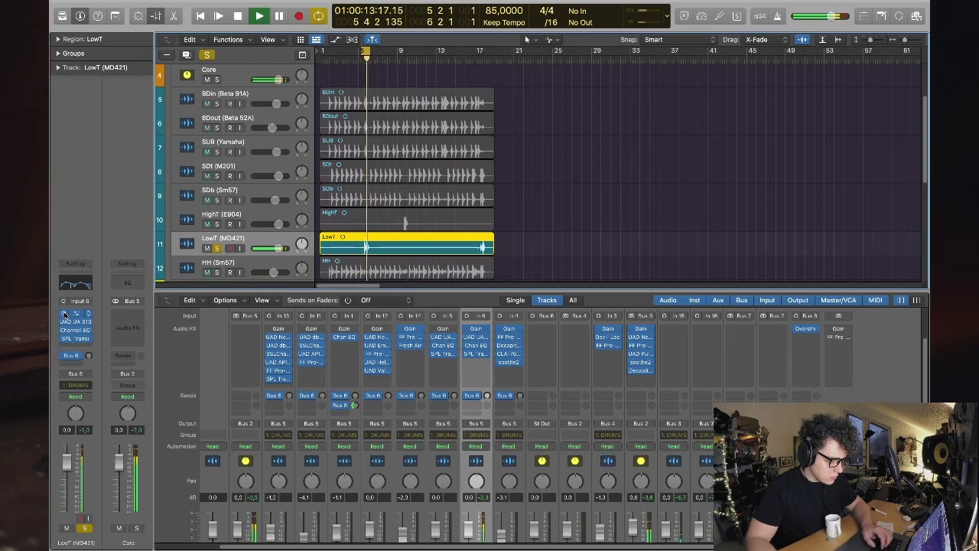
- Unsolo LowT and play the tom loop with only OHs soloed
left_click(216, 248)
key("space")
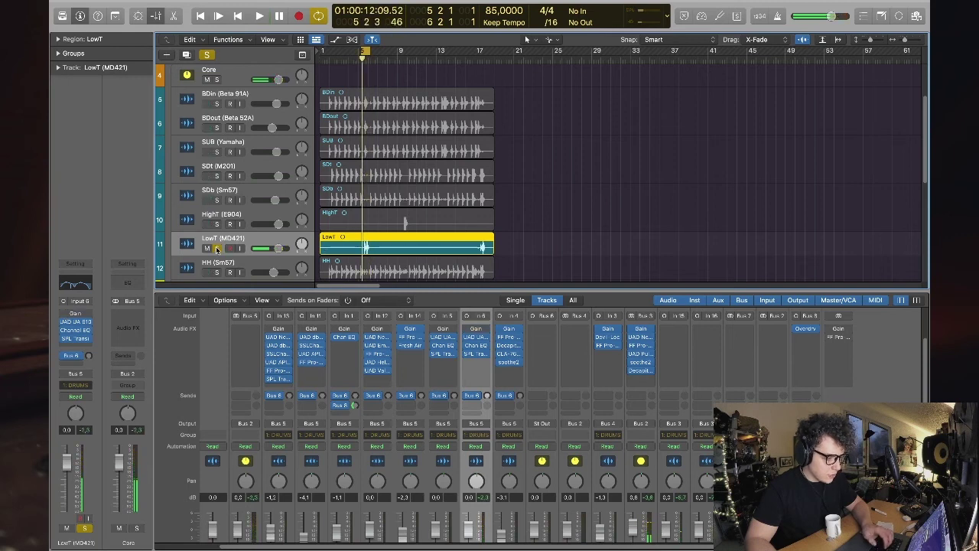
scroll(230, 199, "down", 5)
left_click(216, 167)
key("space")
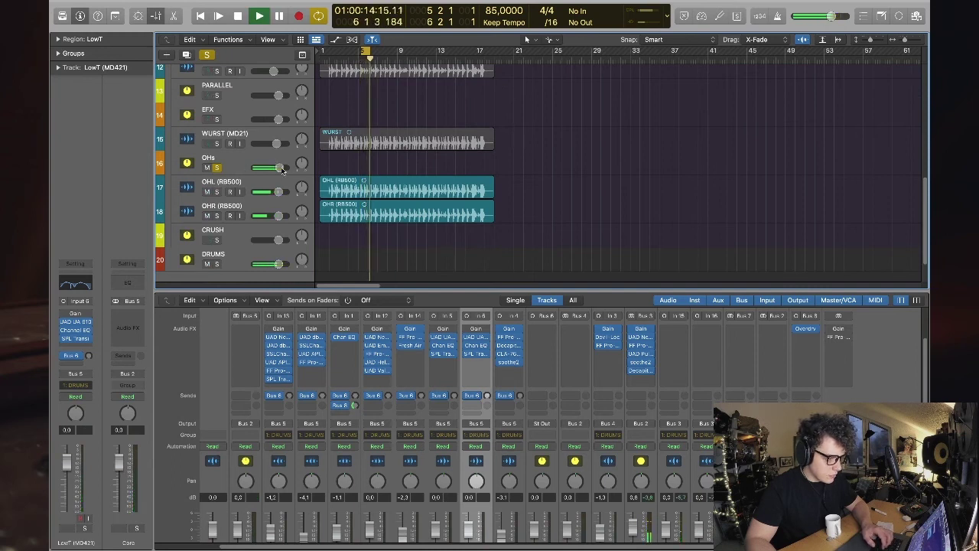
key("space")
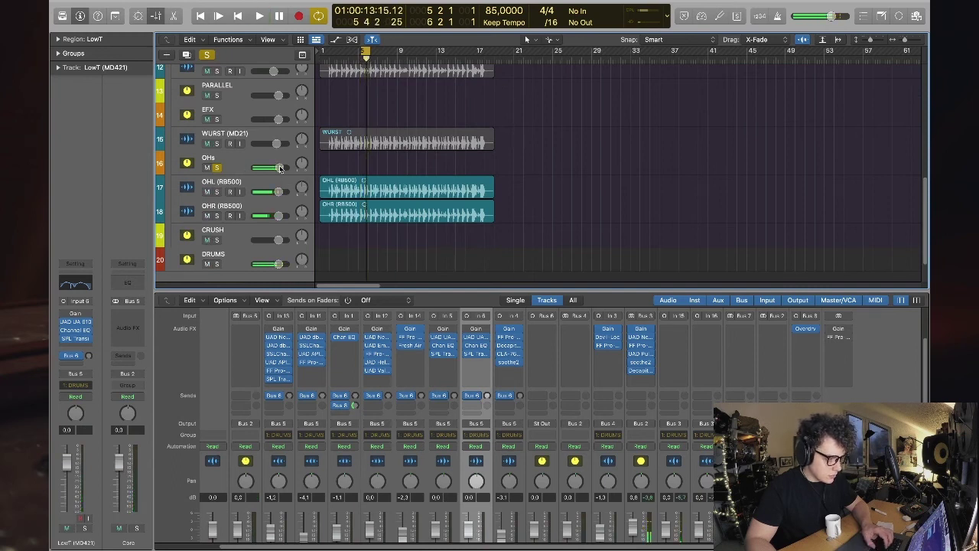
- Clear all solos, set the cycle range to 2 1 1 1 through 18 1 1 1, and play the full drum mix
left_click(207, 55)
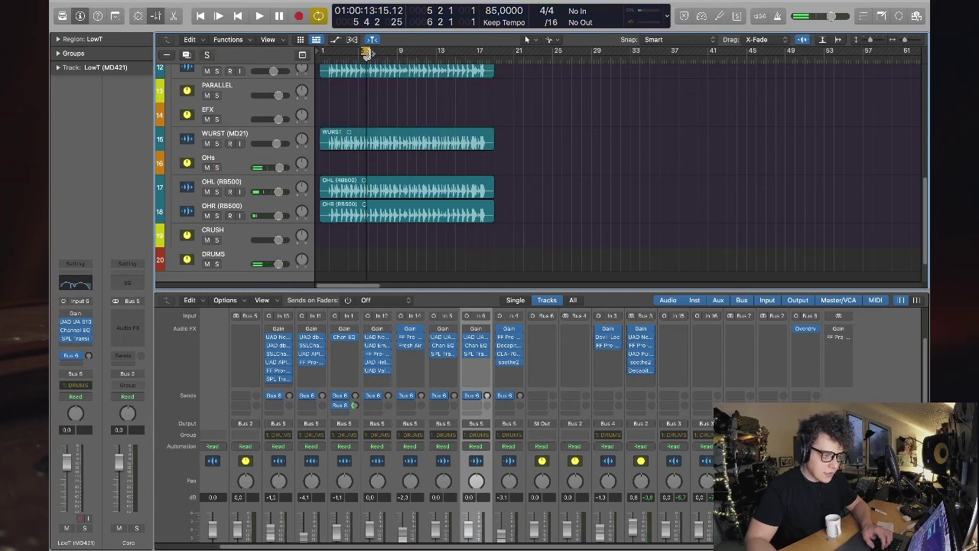
left_click_drag(366, 53, 487, 52)
scroll(539, 100, "up", 3)
scroll(539, 101, "up", 5)
key("space")
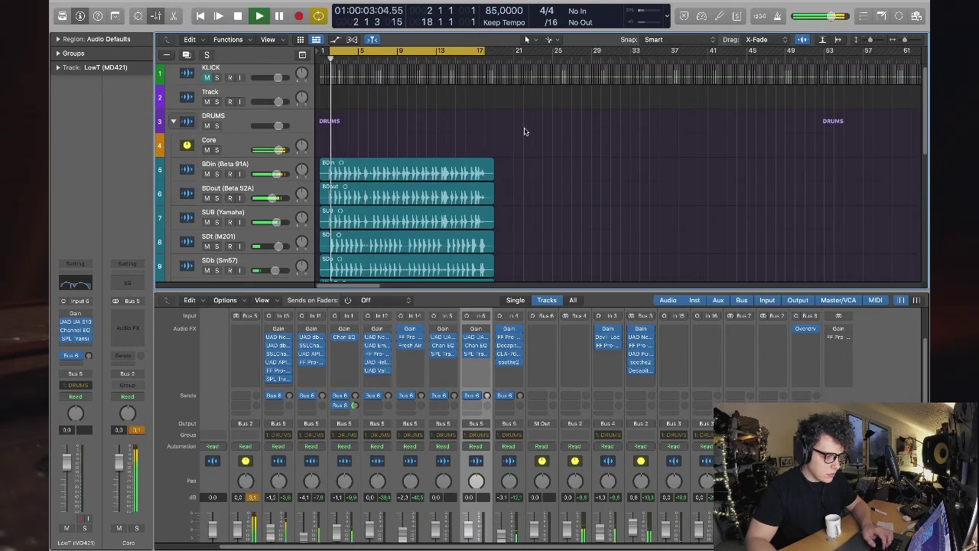
key("space")
- Hide the mixer and pan the overheads apart, OHL to -30 and OHR to the opposite side
scroll(525, 132, "down", 3)
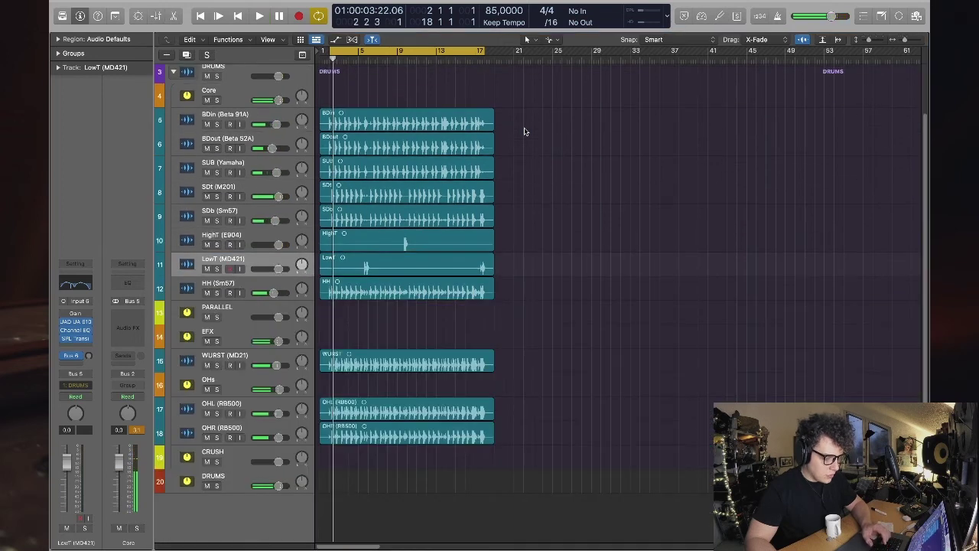
key("x")
left_click_drag(302, 411, 303, 420)
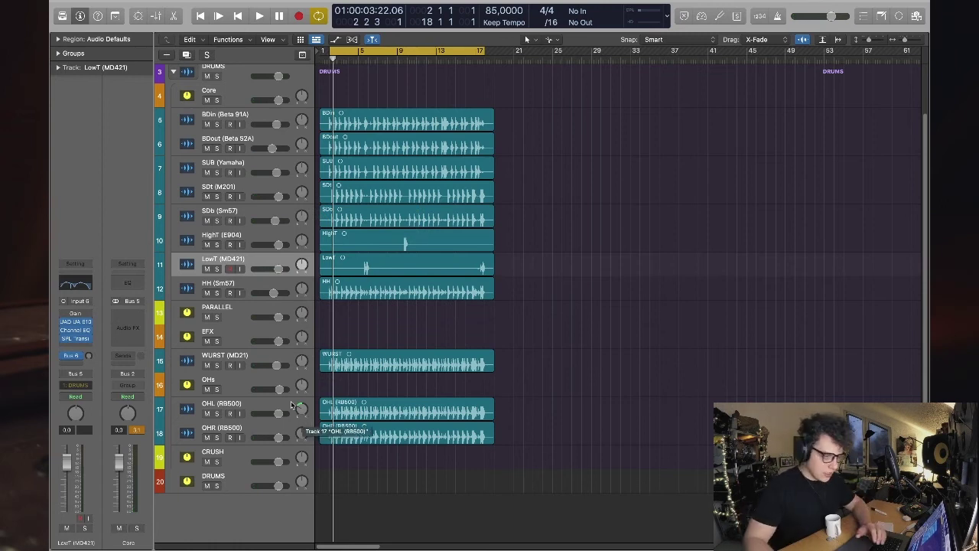
left_click_drag(302, 432, 302, 432)
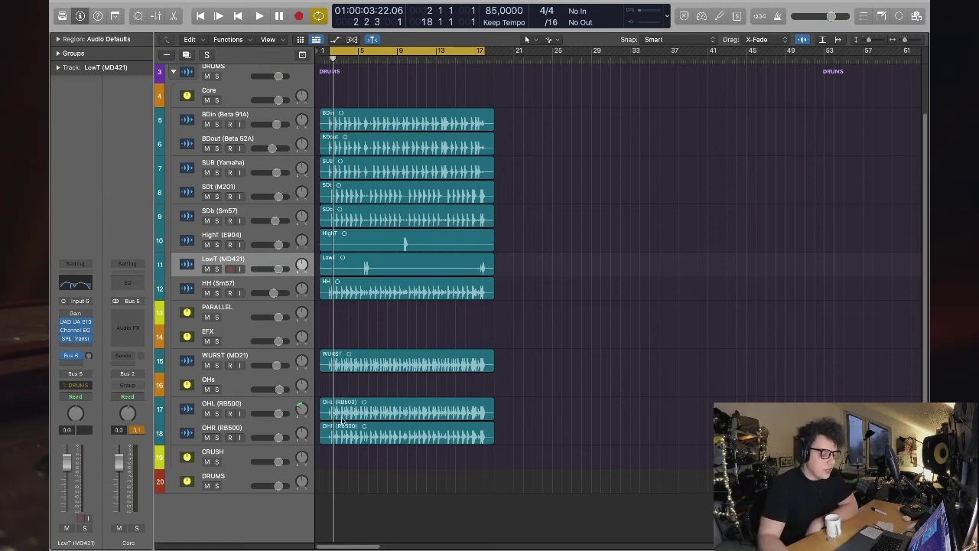
left_click(301, 435)
left_click_drag(301, 436, 301, 434)
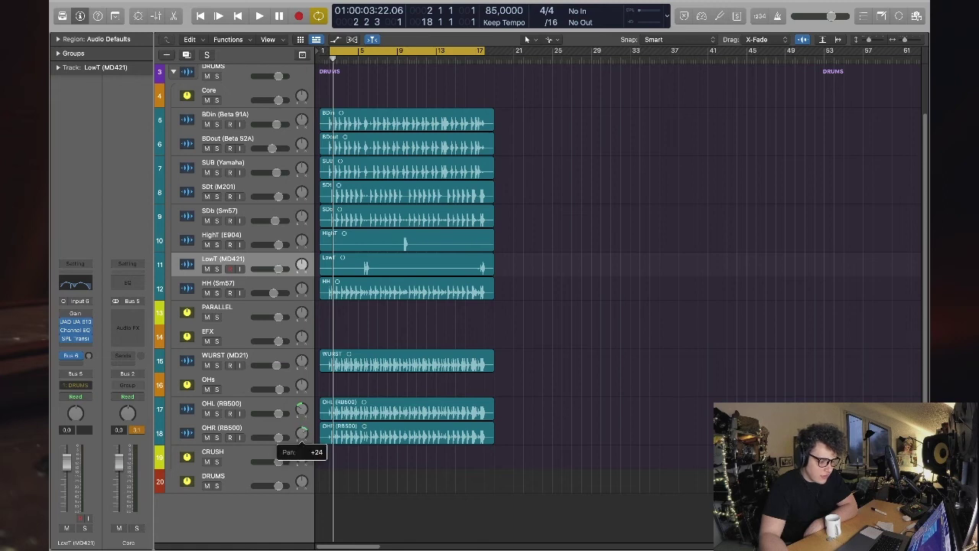
left_click(301, 410)
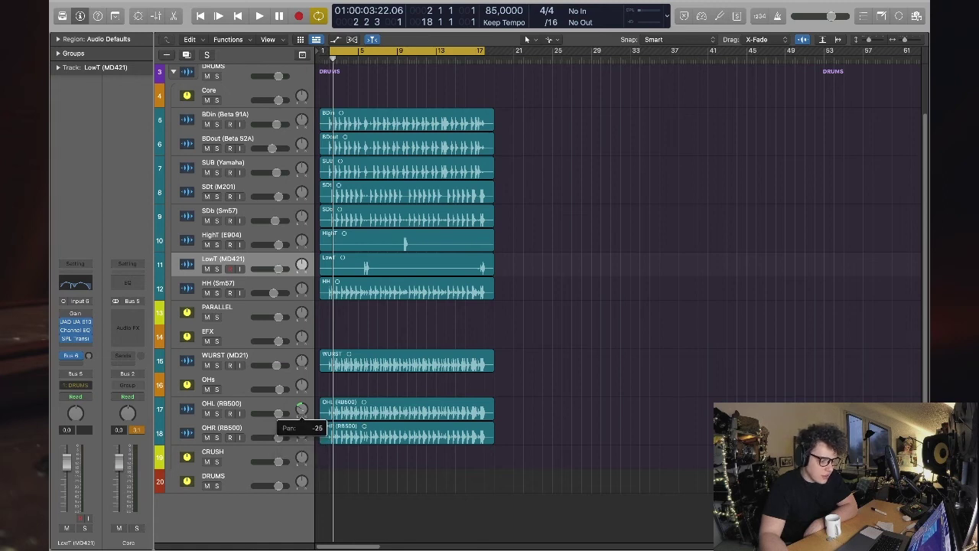
left_click_drag(301, 410, 301, 410)
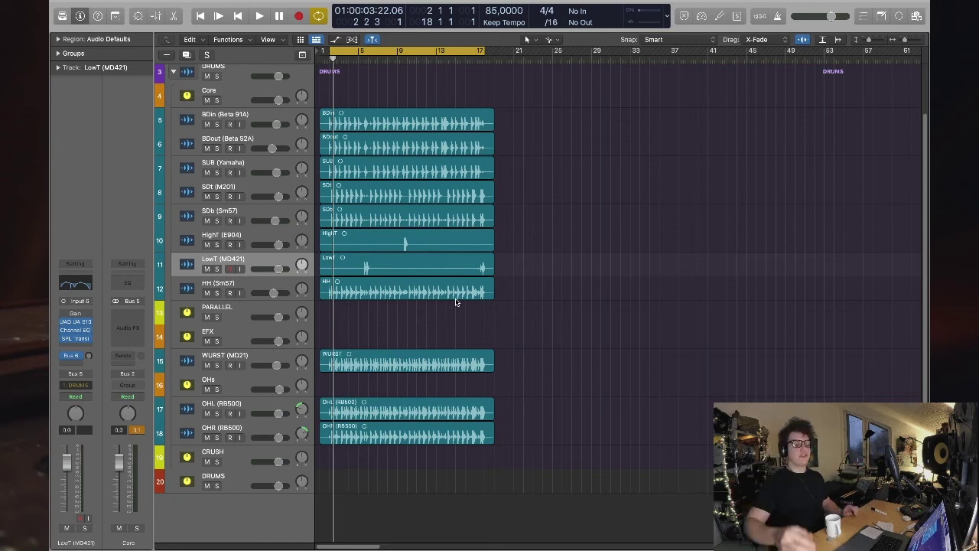
- Audition the panned overheads within the full drum mix and with OHs soloed
key("space")
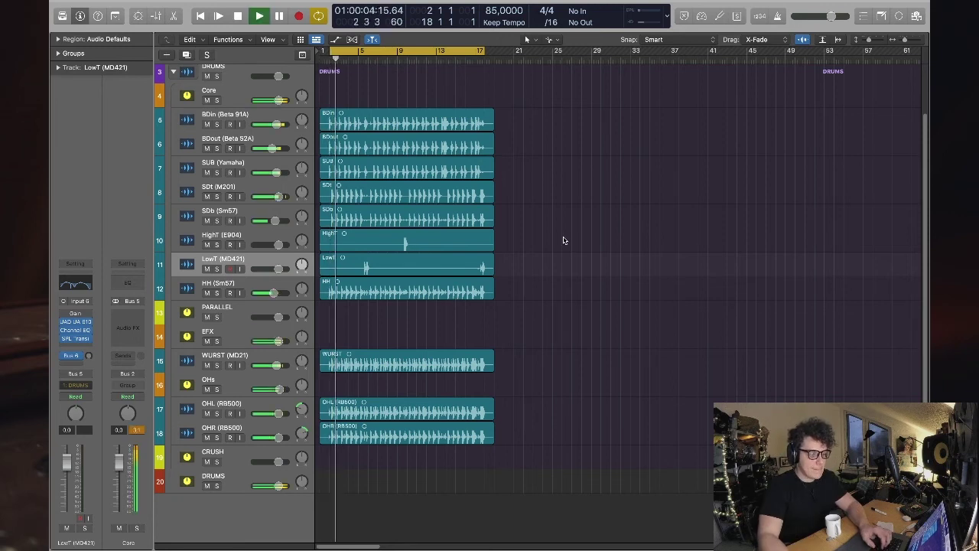
key("space")
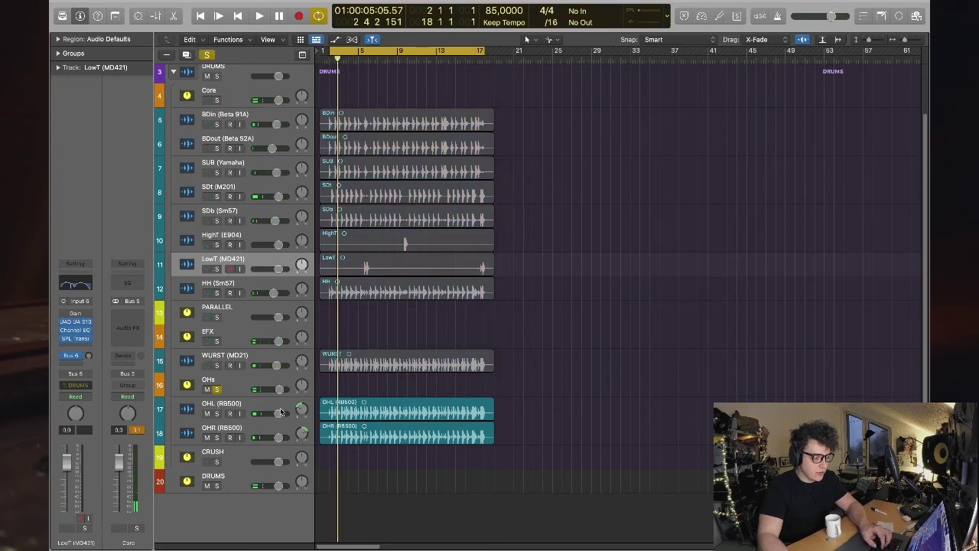
key("space")
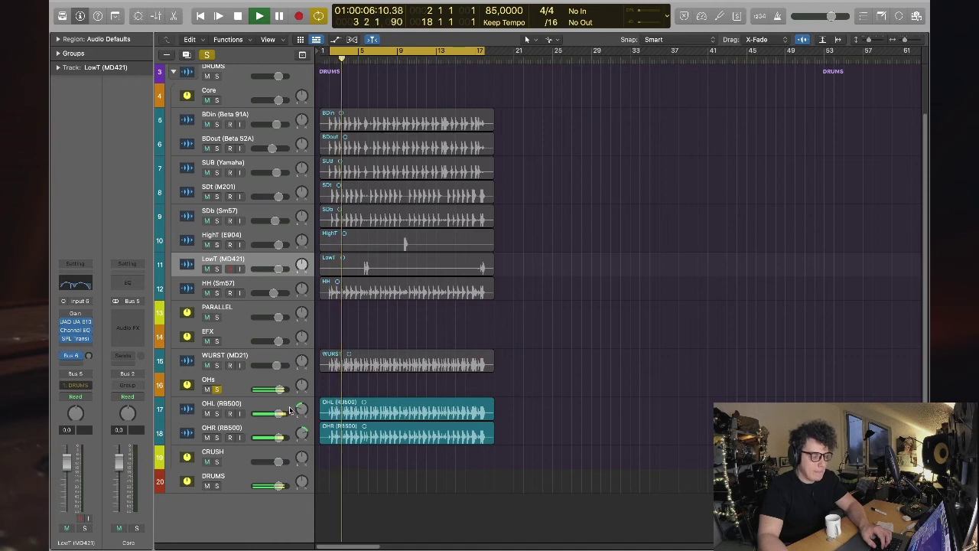
key("space")
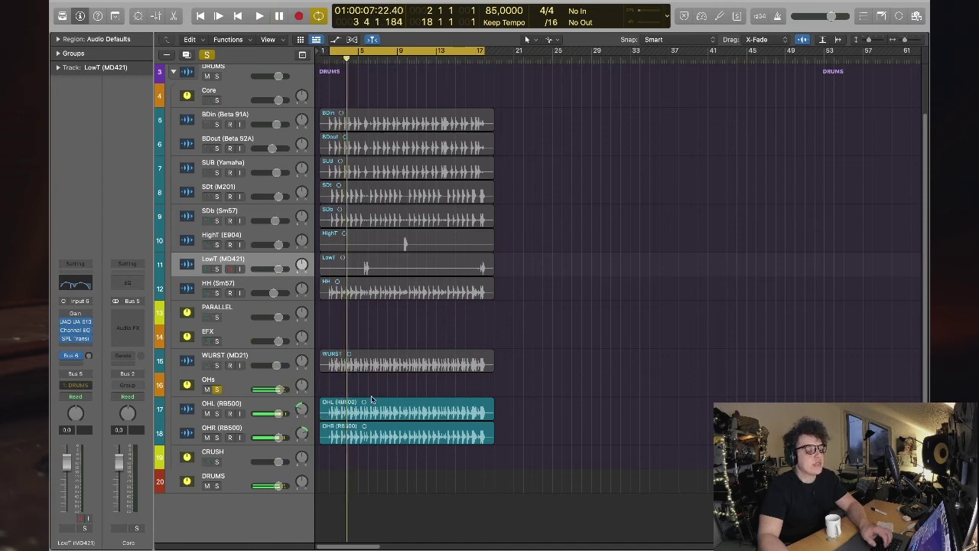
left_click(254, 403)
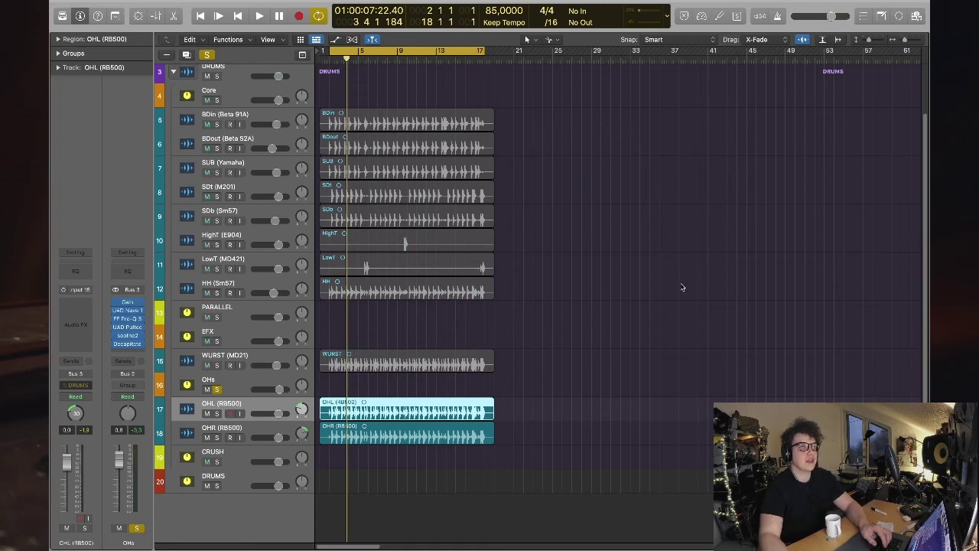
key("space")
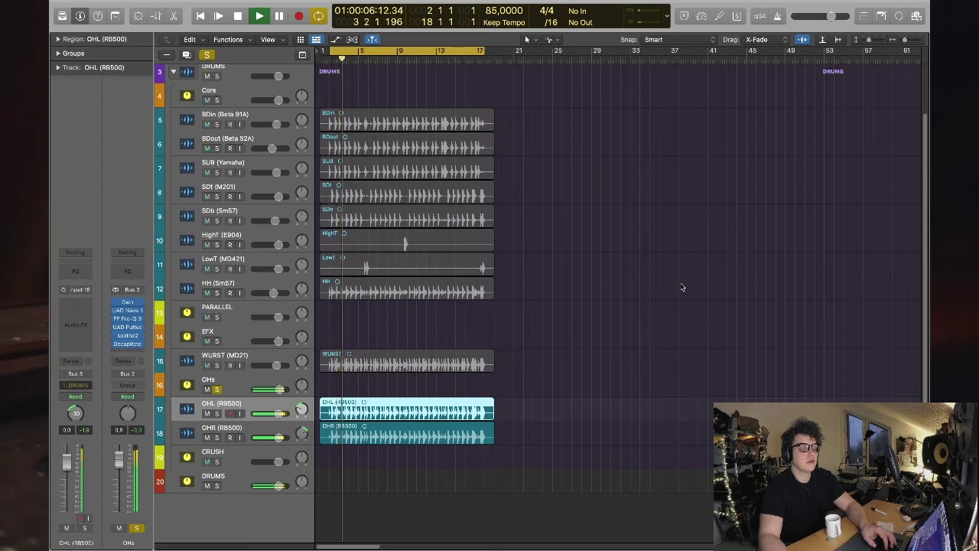
- Insert the stereo S1 Imager plug-in in the first empty slot of the OHs track
left_click(245, 391)
left_click(74, 353)
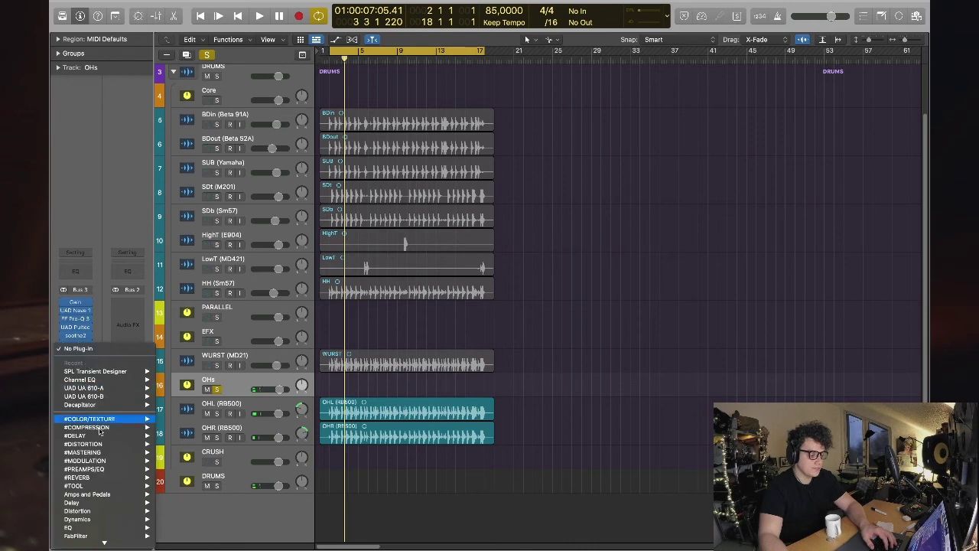
mouse_move(94, 404)
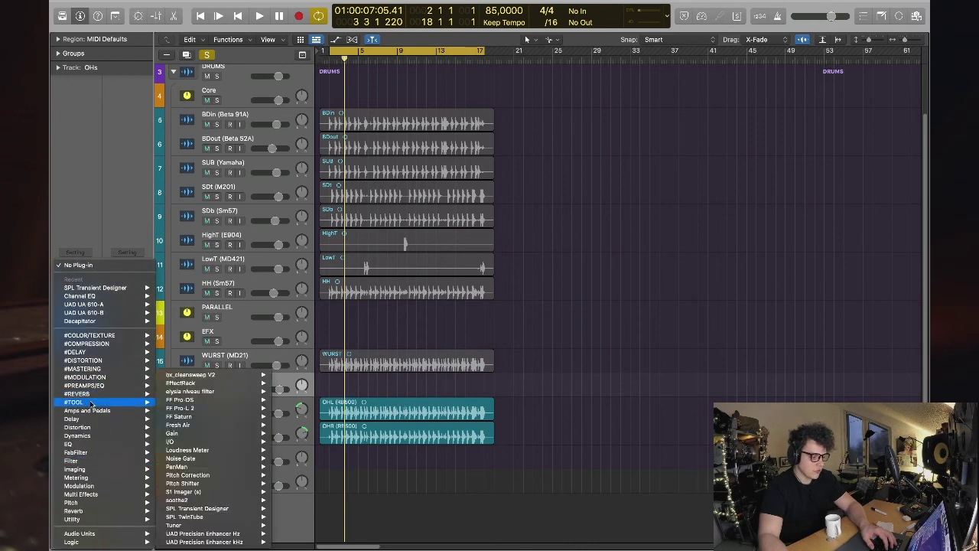
mouse_move(196, 492)
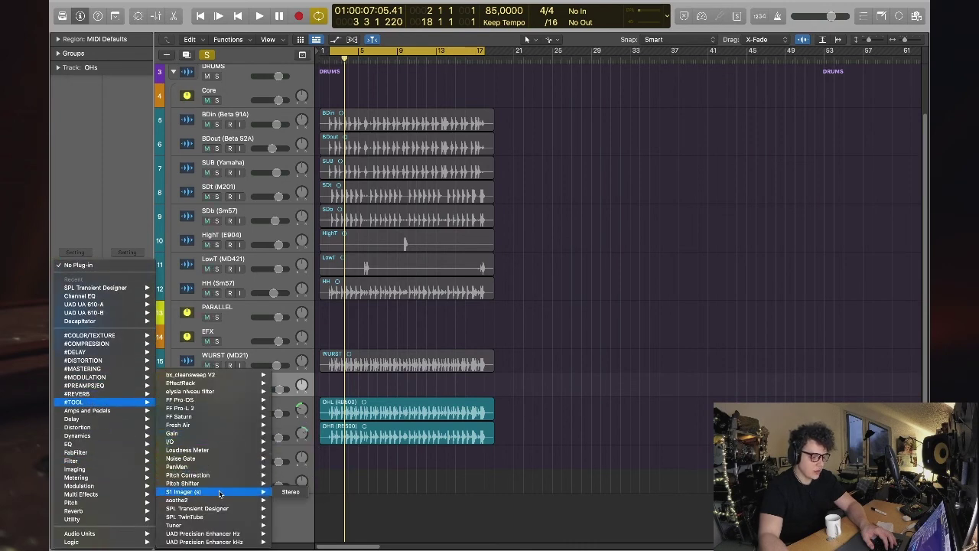
left_click(291, 491)
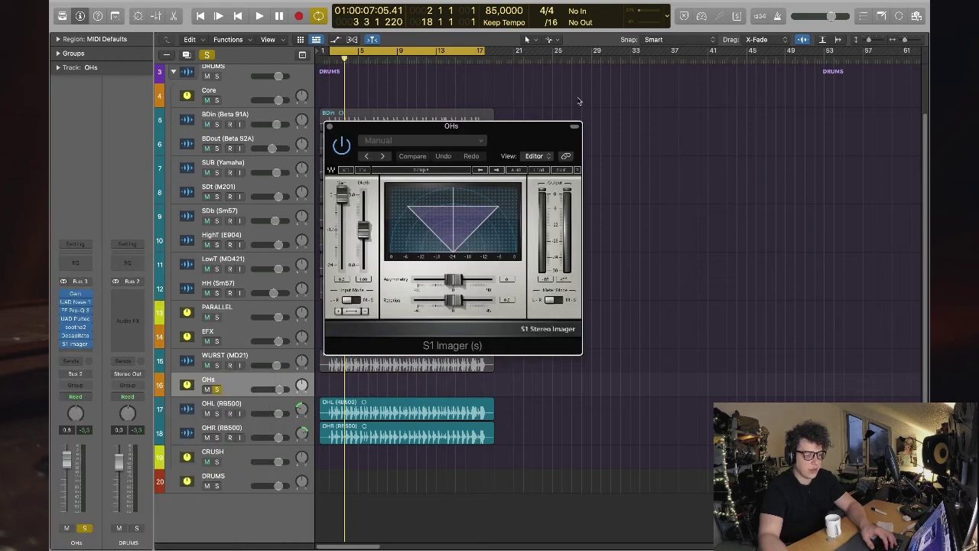
- Skew the S1 Imager's asymmetry to rebalance the stereo image and fine-tune its width while playing the soloed overheads
left_click_drag(505, 131, 622, 137)
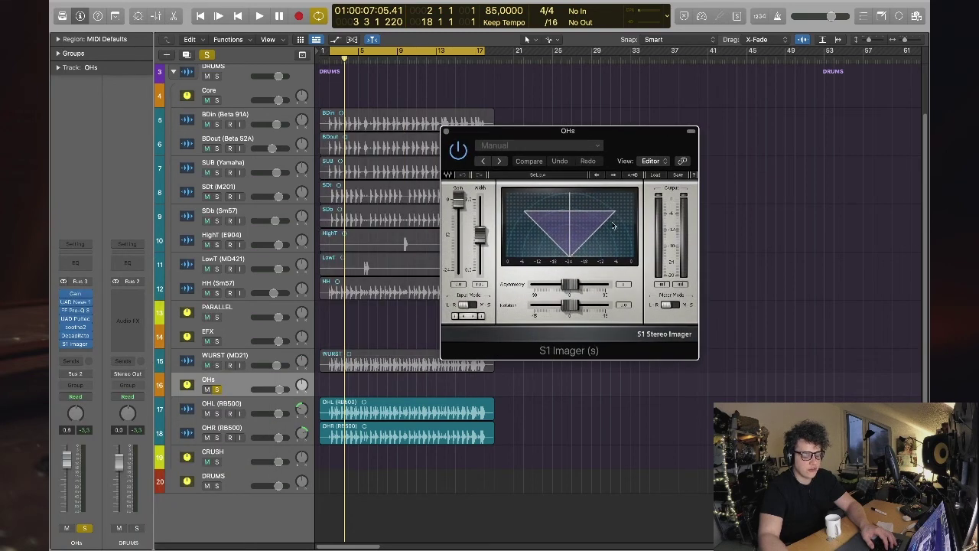
key("space")
left_click_drag(570, 286, 544, 286)
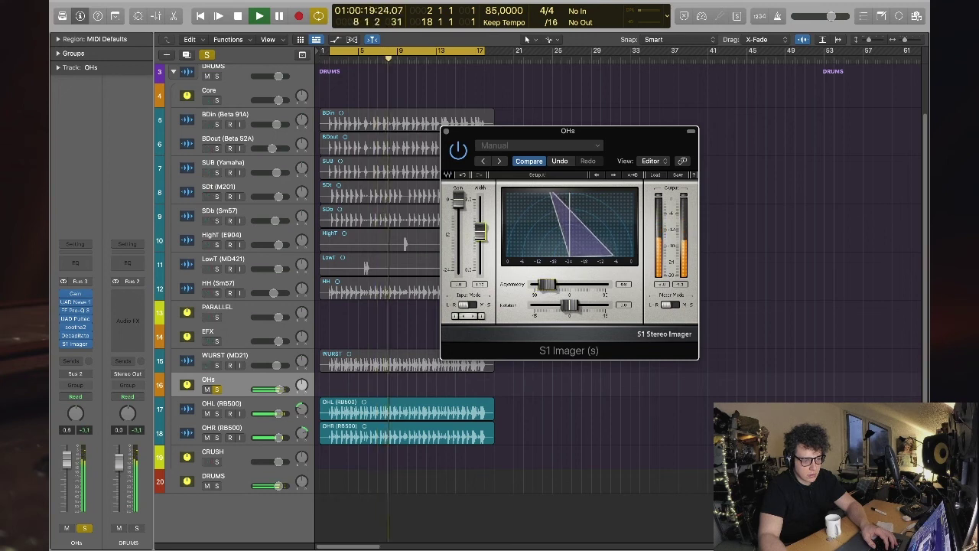
left_click_drag(479, 230, 480, 234)
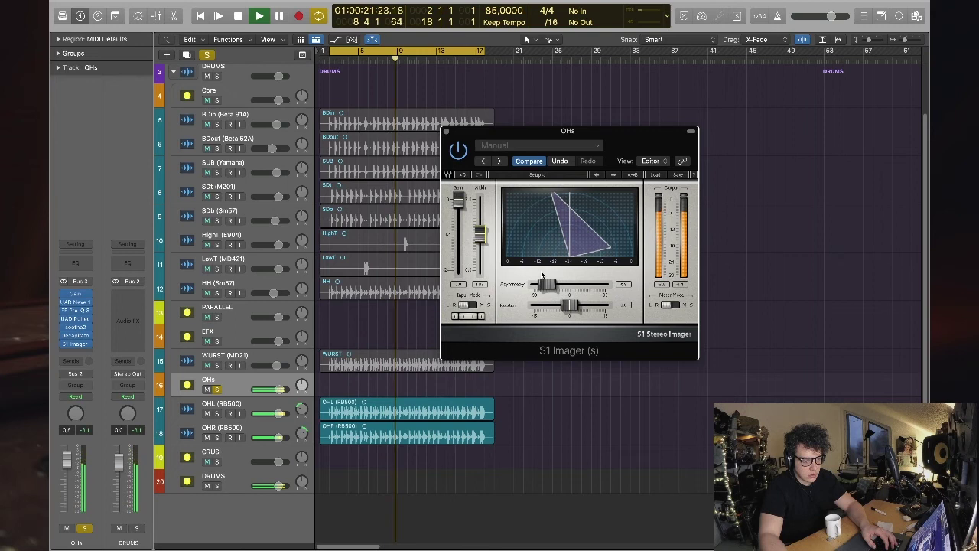
left_click_drag(556, 283, 554, 286)
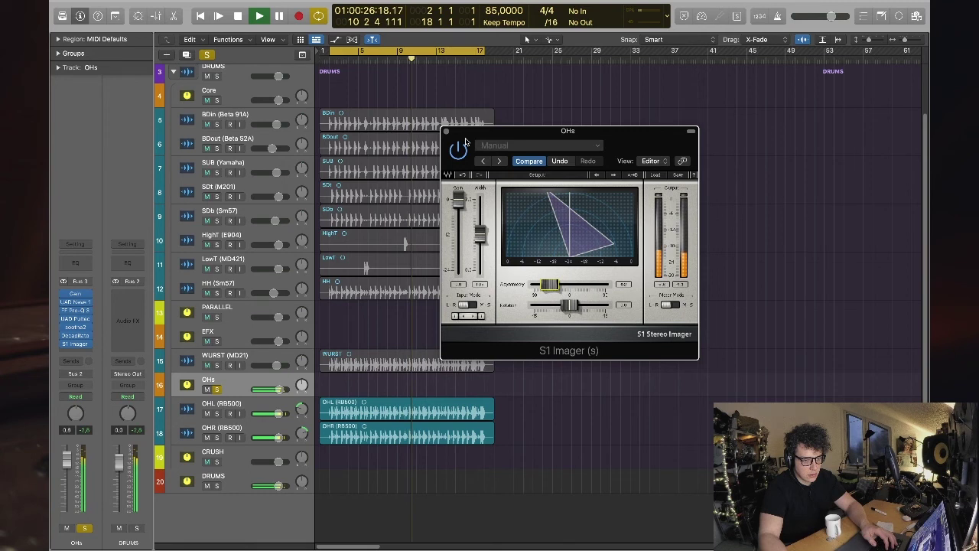
key("space")
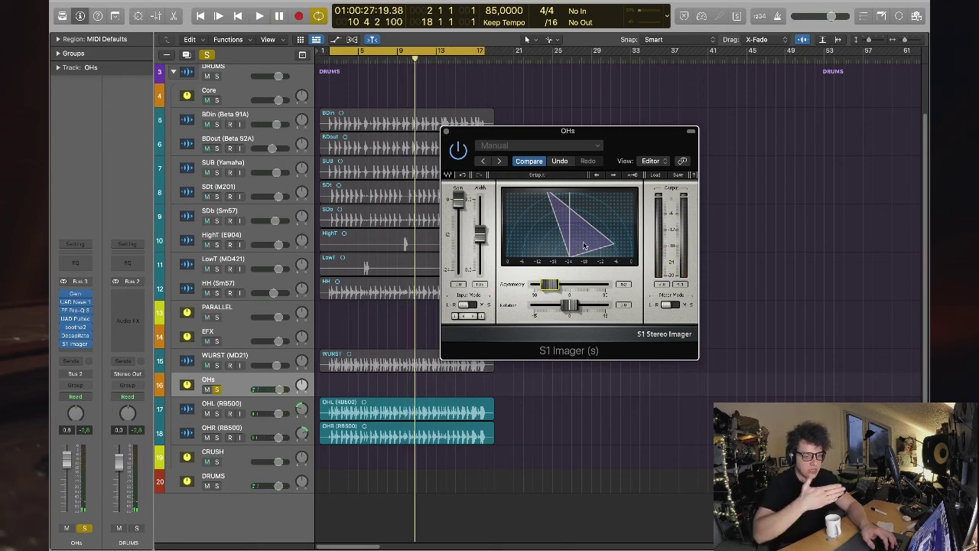
- Compare the soloed overheads with the S1 Imager active and bypassed
left_click(447, 131)
key("Return")
key("space")
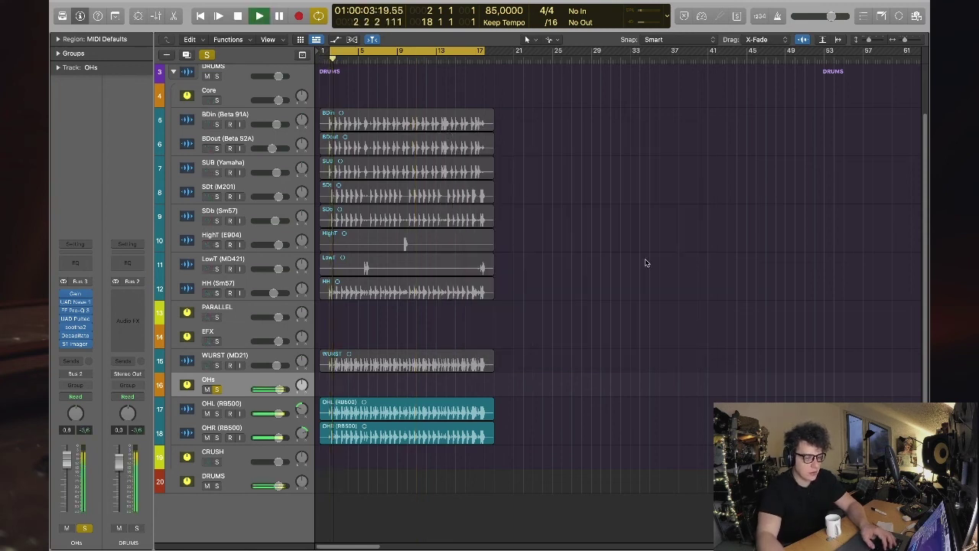
key("space")
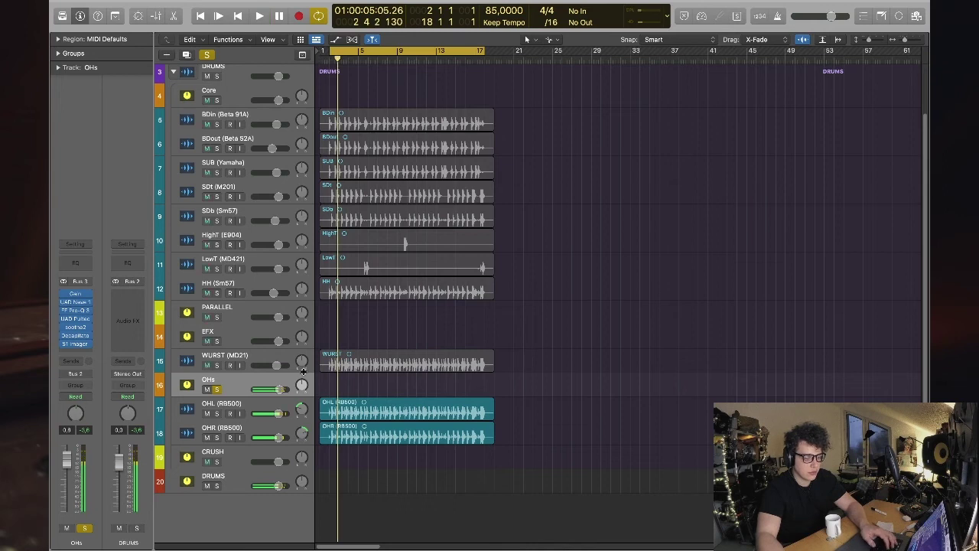
key("space")
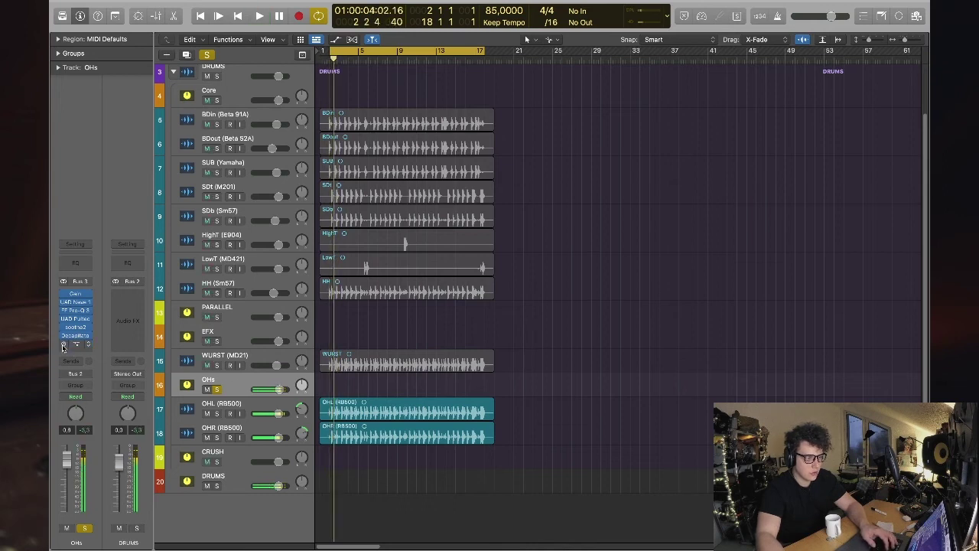
key("space")
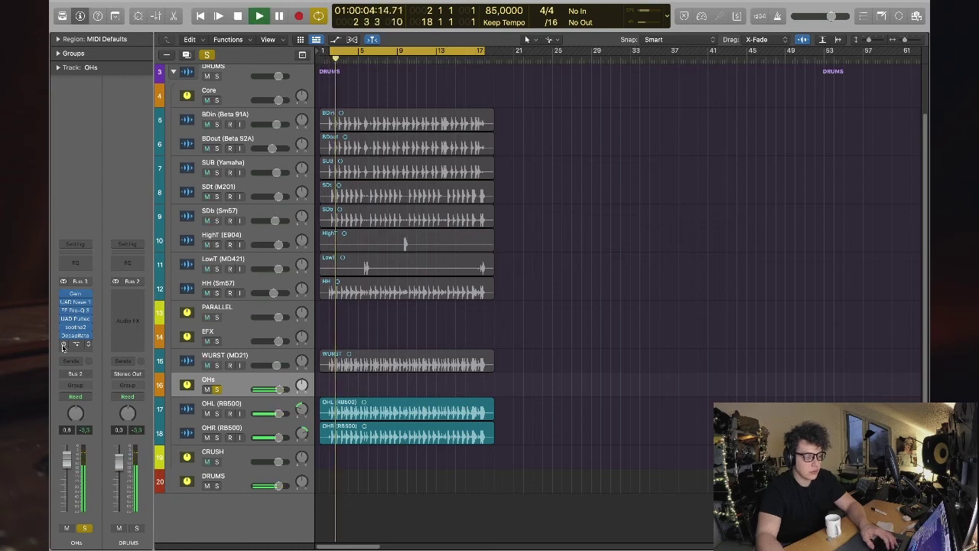
key("space")
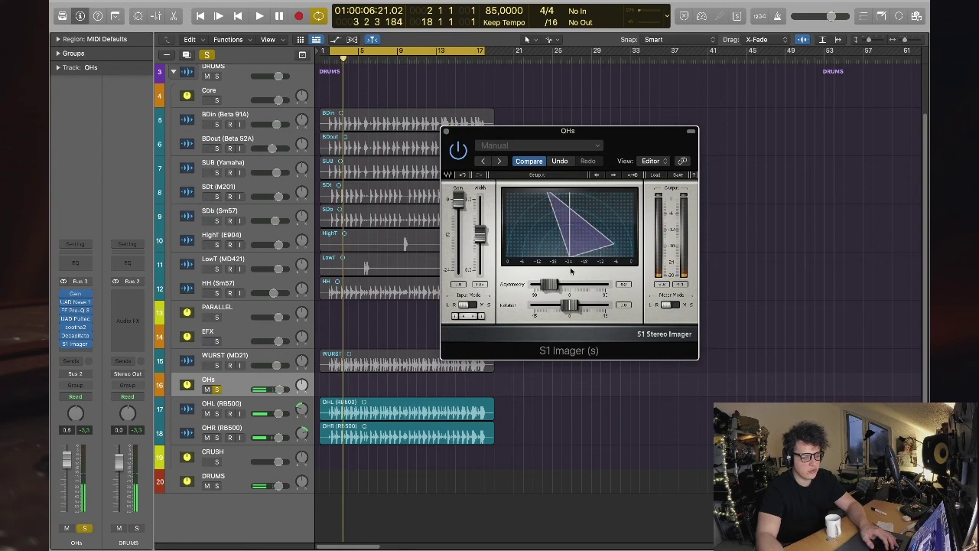
- Move the S1 Imager's asymmetry slightly back toward the center and audition the overheads again
left_click_drag(551, 289, 554, 288)
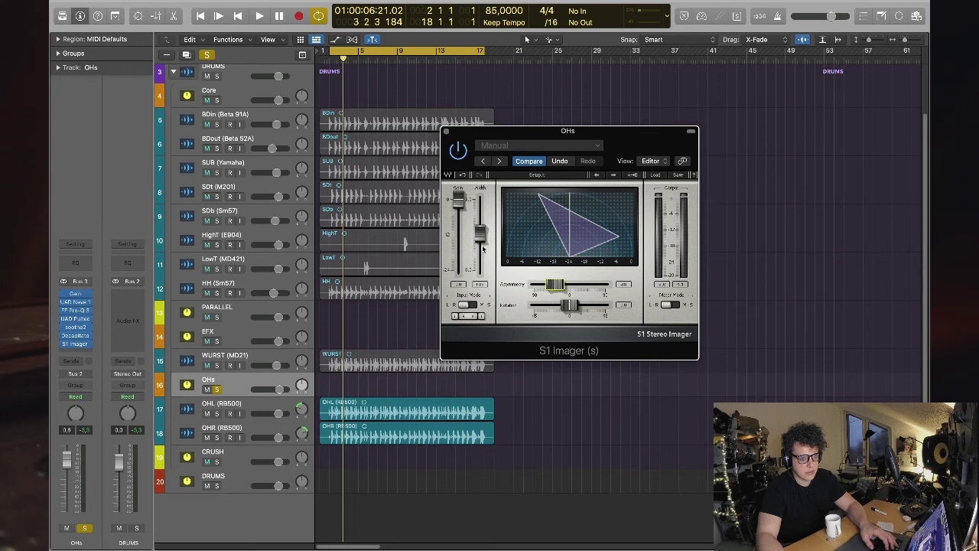
key("super+w")
key("space")
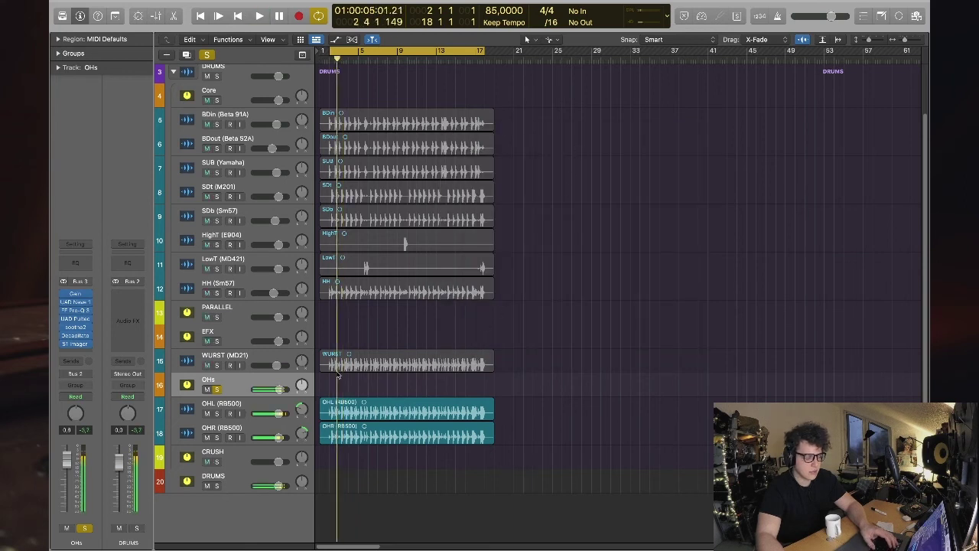
- Solo SDt together with OHs and compare the combination with the OHs Gain plug-in active and bypassed
left_click(216, 389)
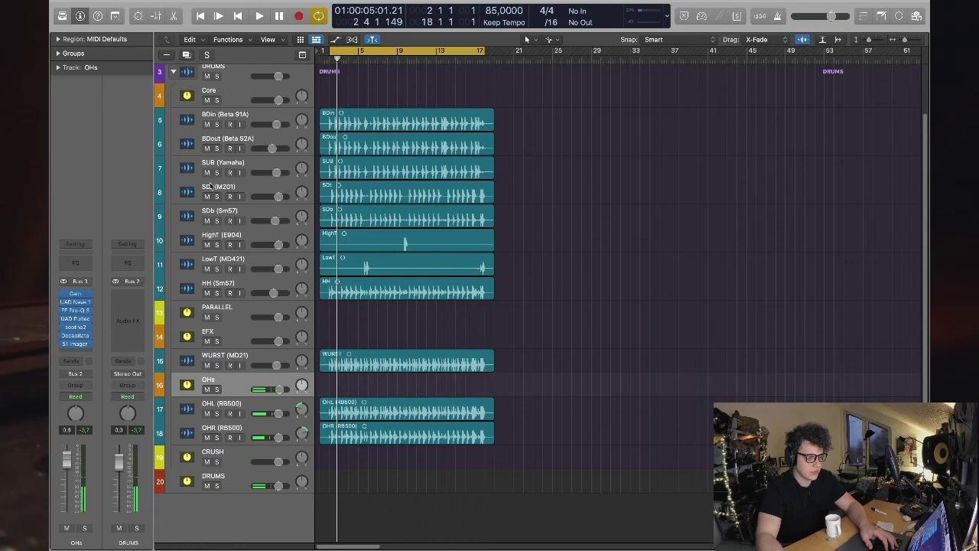
left_click(216, 197)
left_click(217, 390)
key("space")
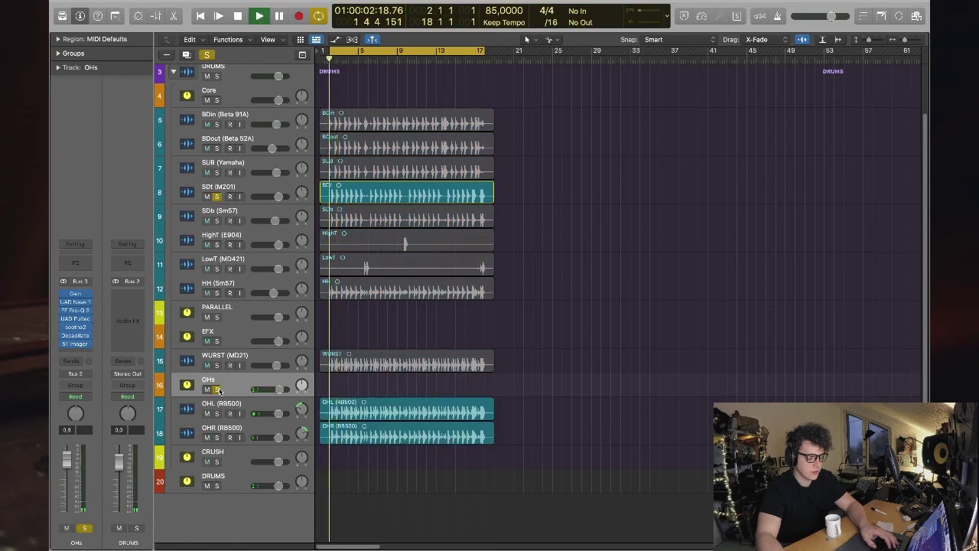
mouse_move(63, 295)
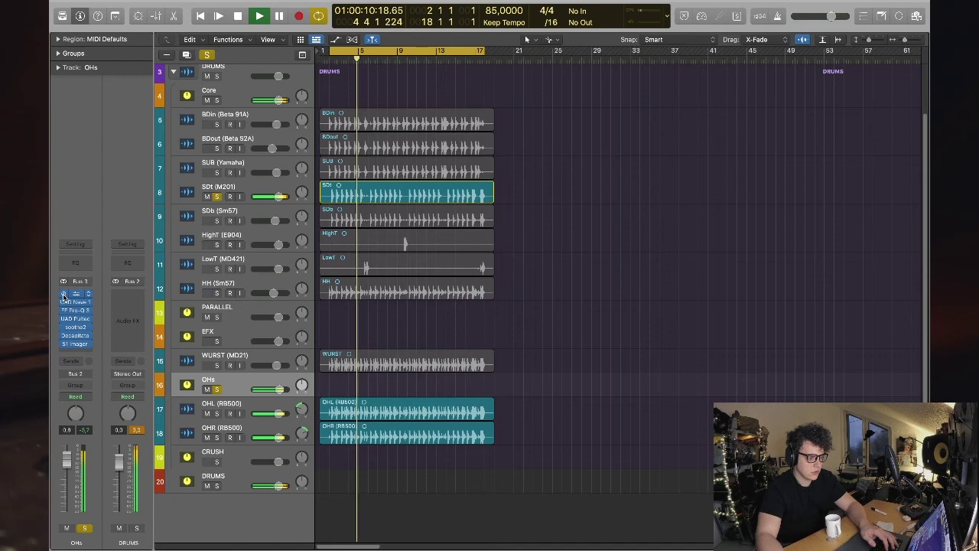
key("space")
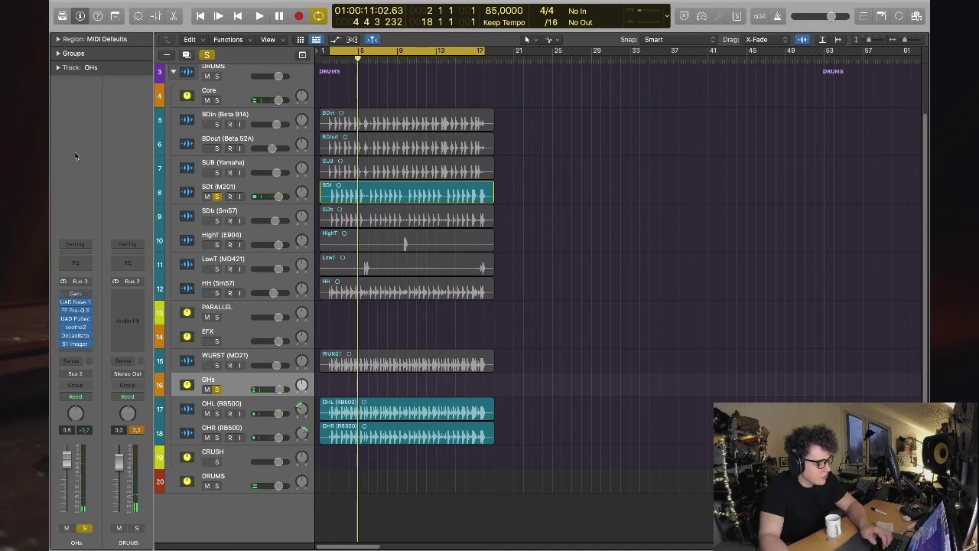
key("space")
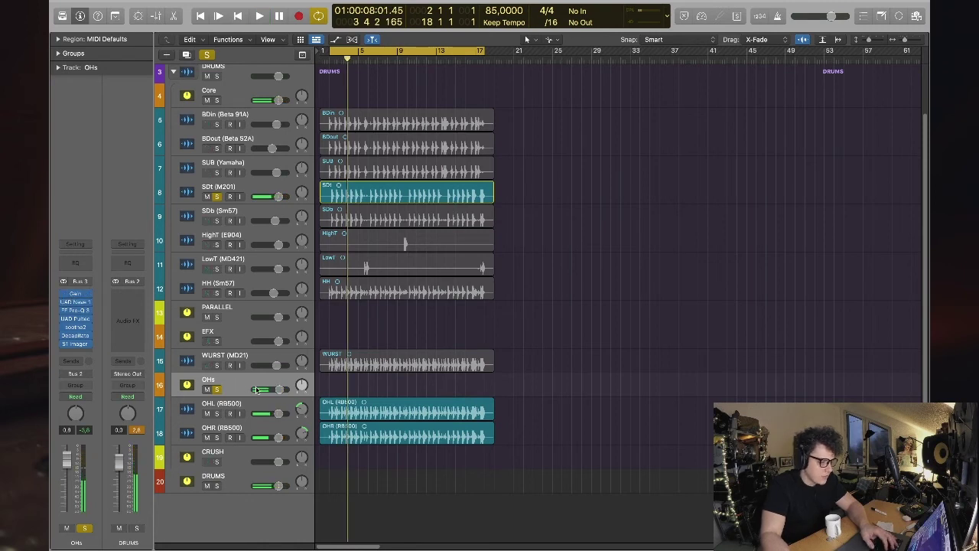
- Lower the OHs volume to -10.4 dB and take OHs out of solo
left_click_drag(276, 390, 266, 390)
left_click(217, 389)
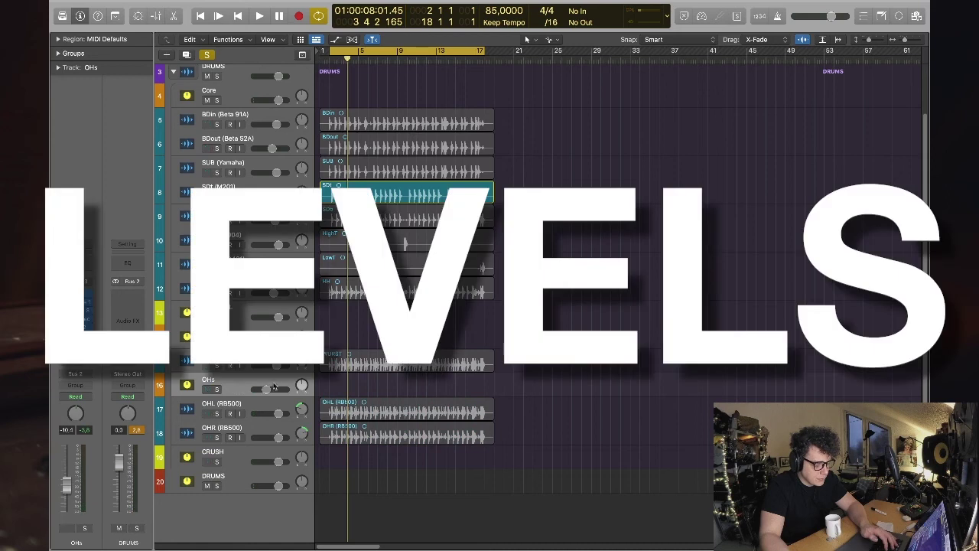
- Solo the kick tracks BDin, BDout and SUB with the snare tracks SDt and SDb and play them together
left_click_drag(216, 130, 217, 175)
left_click(216, 126)
key("space")
left_click(218, 198)
left_click(217, 198)
left_click(207, 198)
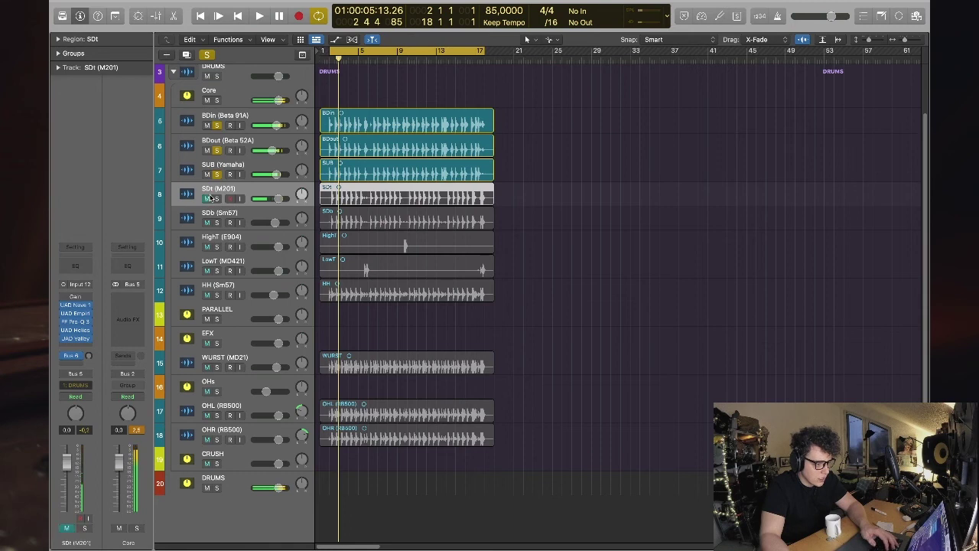
left_click(216, 199)
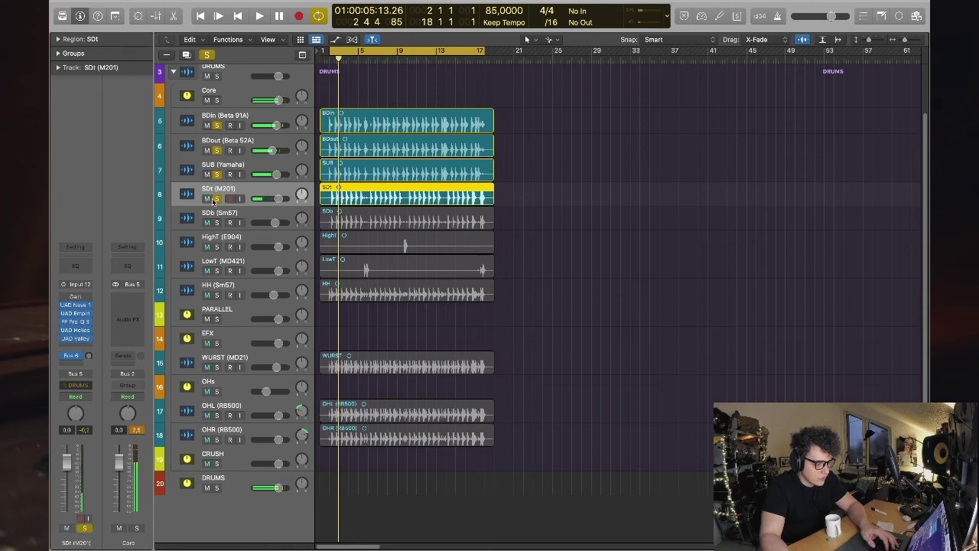
key("space")
left_click(217, 223)
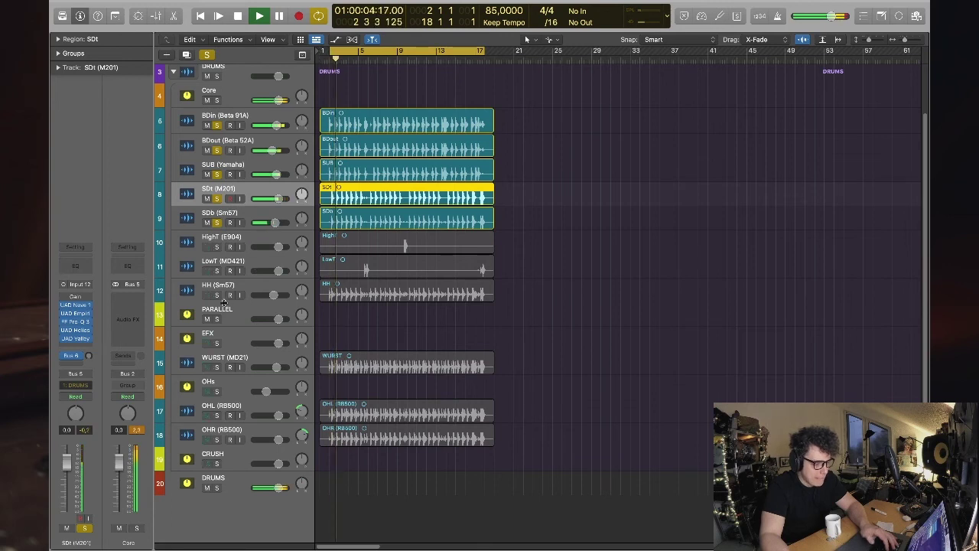
- Add HH to the soloed kick and snare tracks and lower its volume to fit the balance
left_click(217, 295)
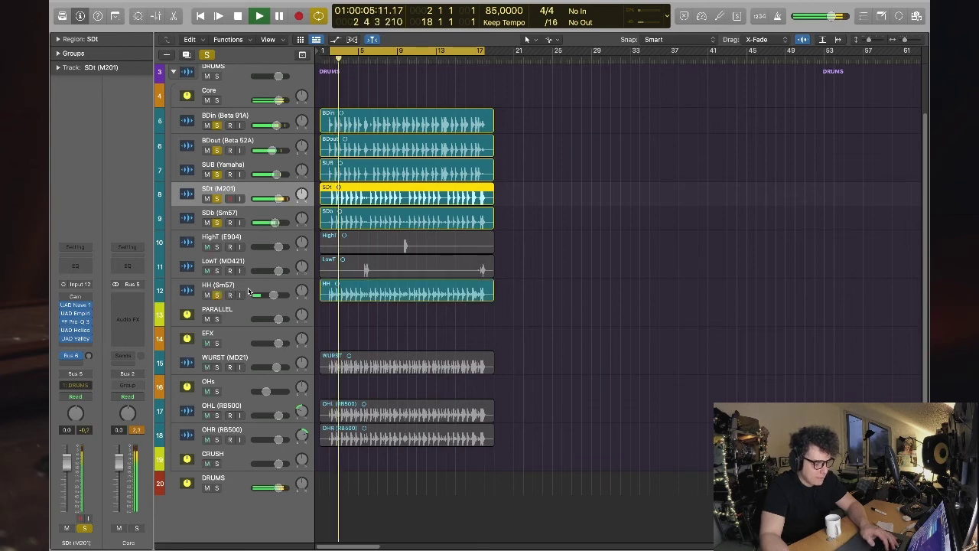
left_click_drag(273, 295, 267, 295)
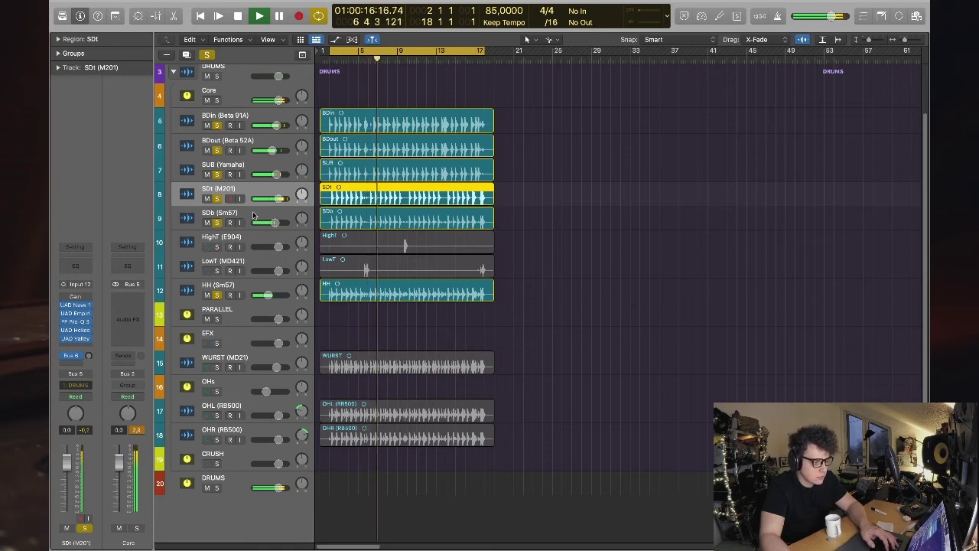
key("space")
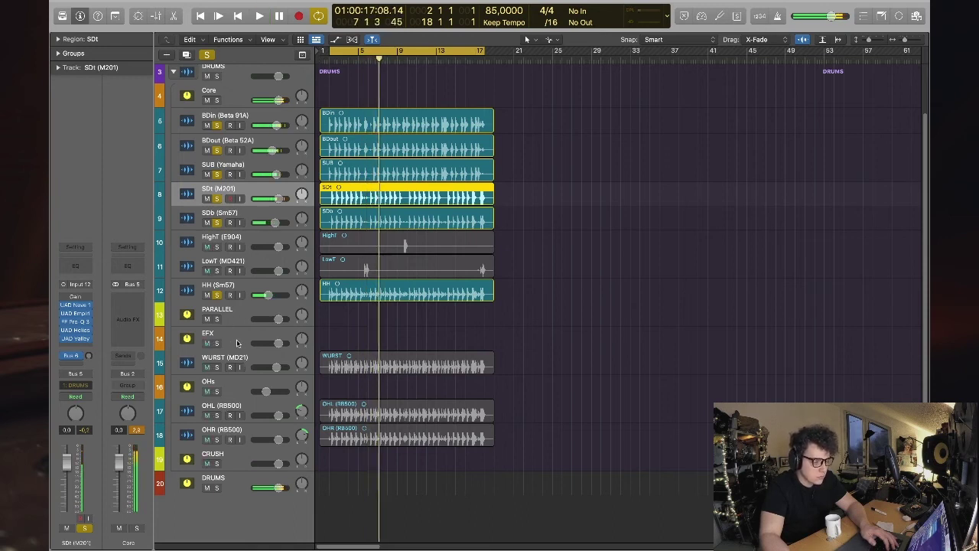
- Add WURST to the soloed tracks and lower its volume to -8.0 dB during playback
left_click(237, 359)
left_click(524, 127)
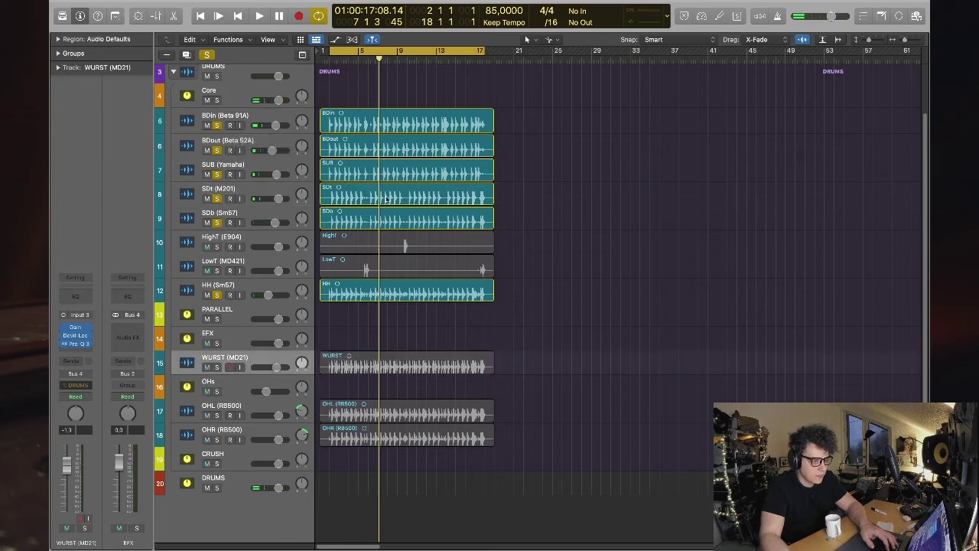
left_click(217, 367)
key("space")
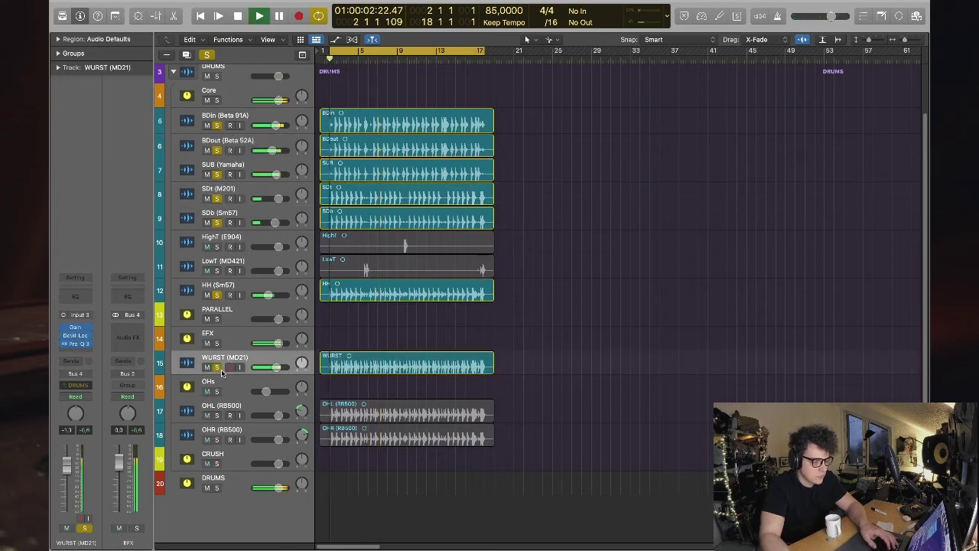
left_click(277, 368)
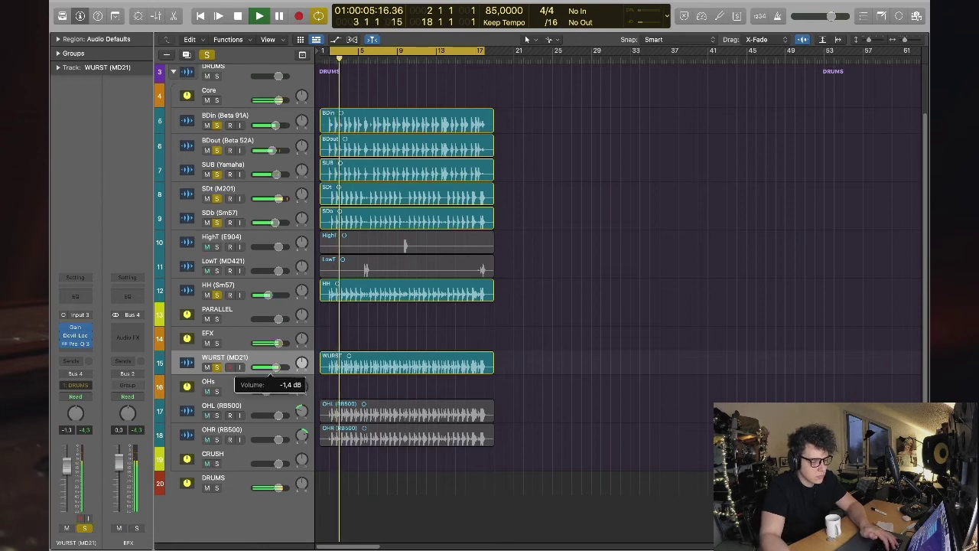
left_click_drag(277, 368, 268, 368)
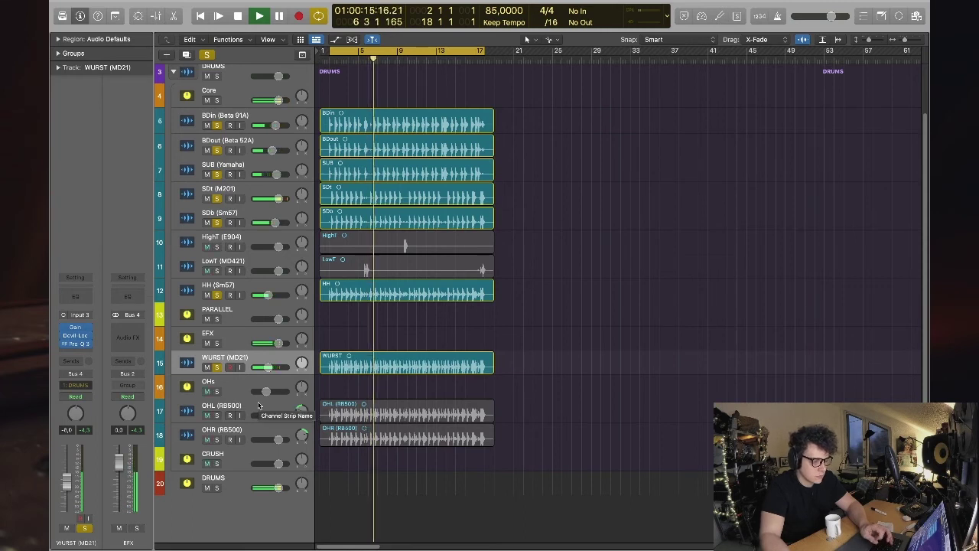
- Add OHs to the soloed tracks and set its volume to -11.4 dB
left_click(216, 391)
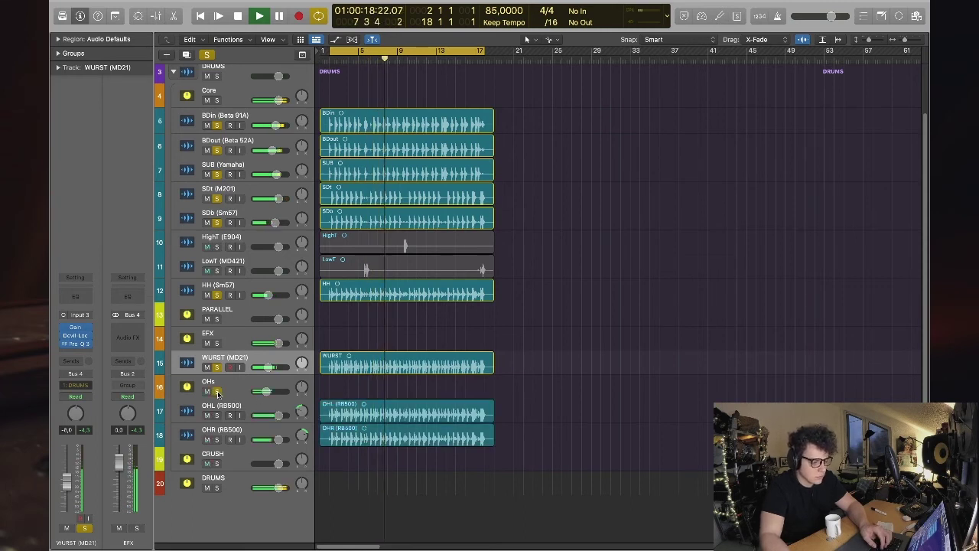
left_click_drag(277, 393, 274, 393)
left_click(217, 380)
- Compare the soloed drums with the OHs Gain plug-in bypassed and active, and with OHs out of and back in solo
mouse_move(63, 293)
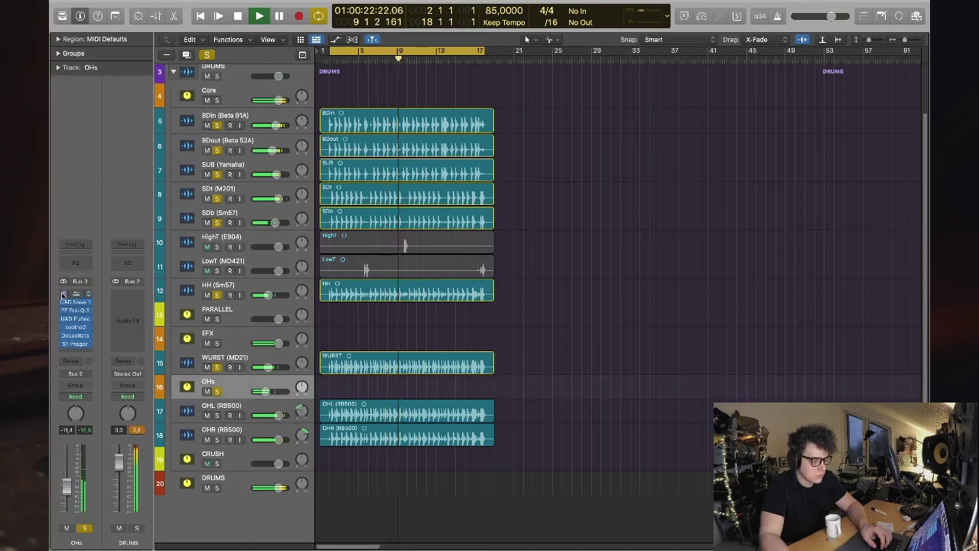
key("space")
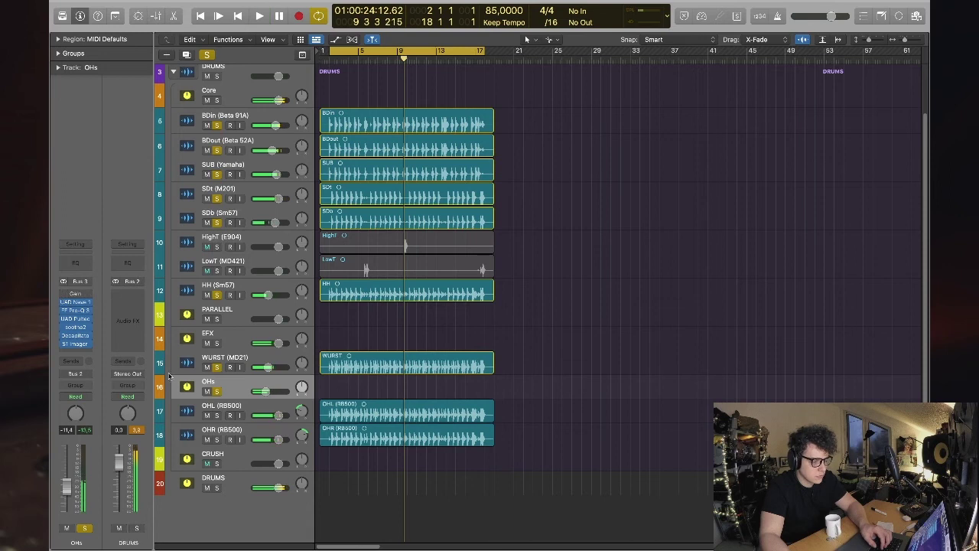
left_click(208, 391)
key("space")
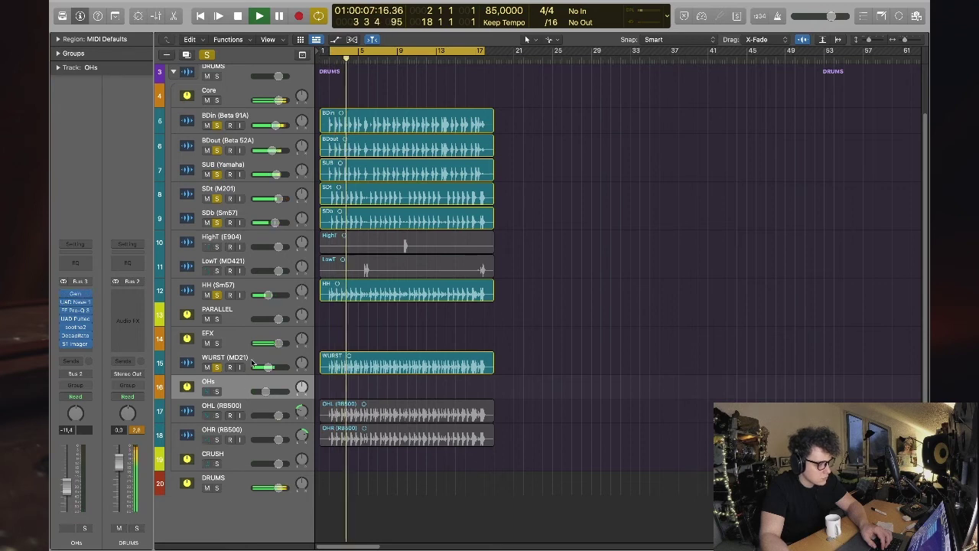
left_click(217, 392)
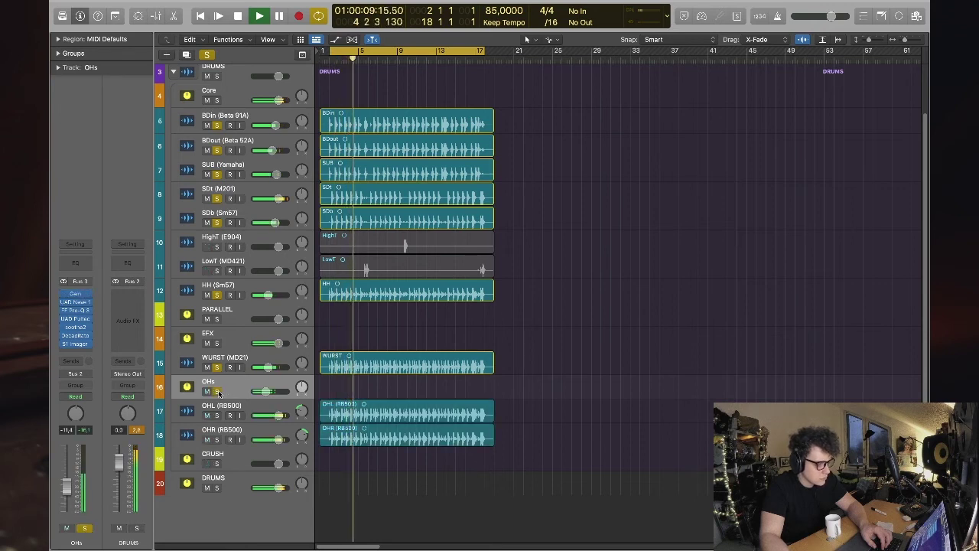
- Clear all solos and audition the full drum mix with the OHs Gain plug-in bypassed
left_click(207, 54)
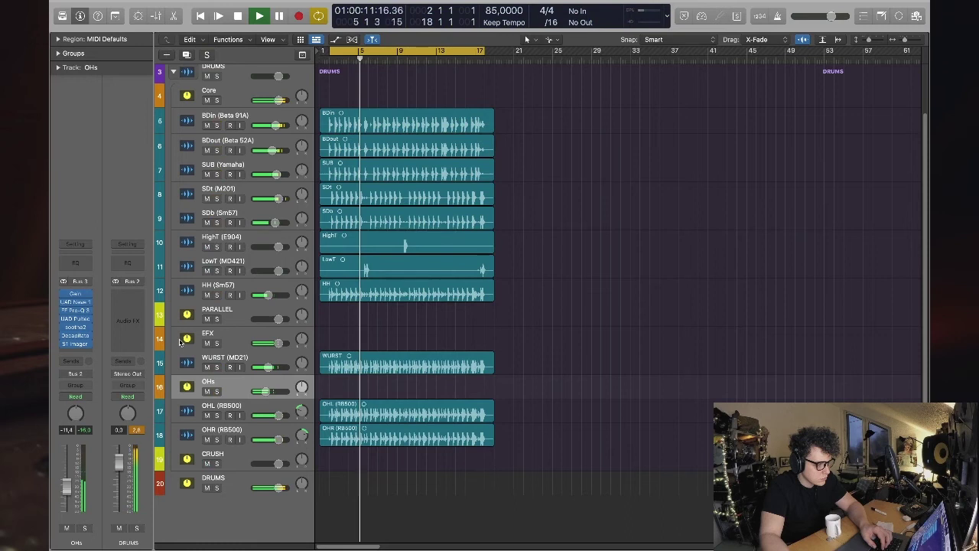
left_click_drag(76, 305, 64, 295)
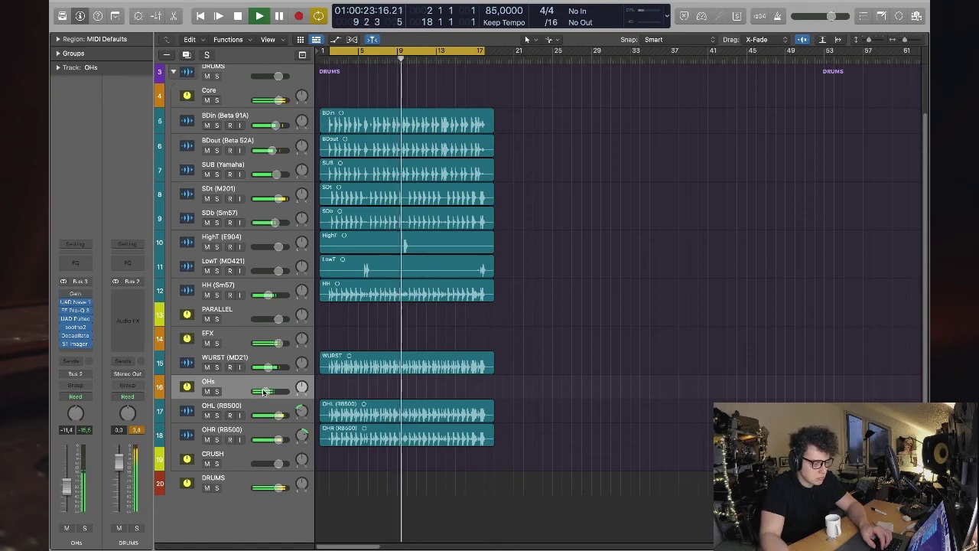
- Replay the full drum mix from the loop start and compare it with the OHs Gain plug-in bypassed and active
key("Return")
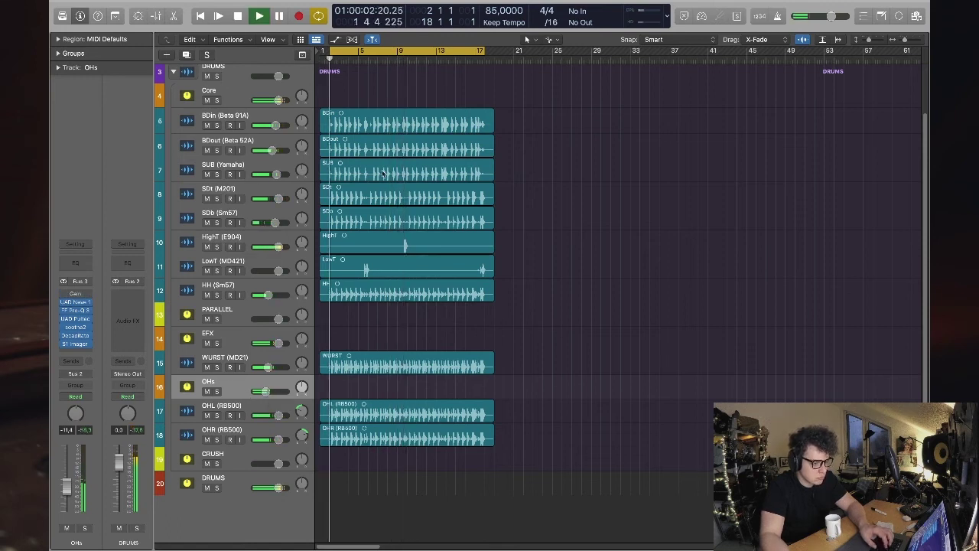
key("Return")
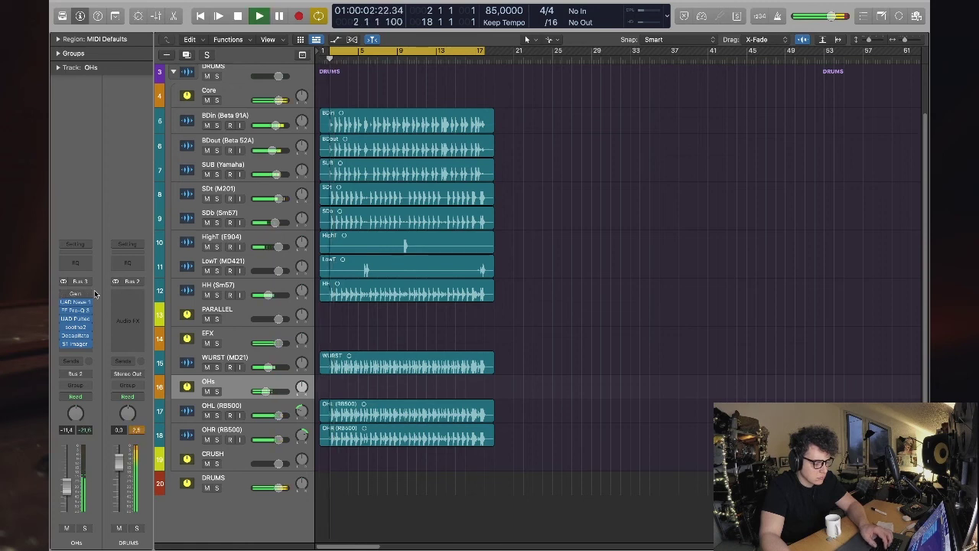
key("Return")
key("Return")
key("Return")
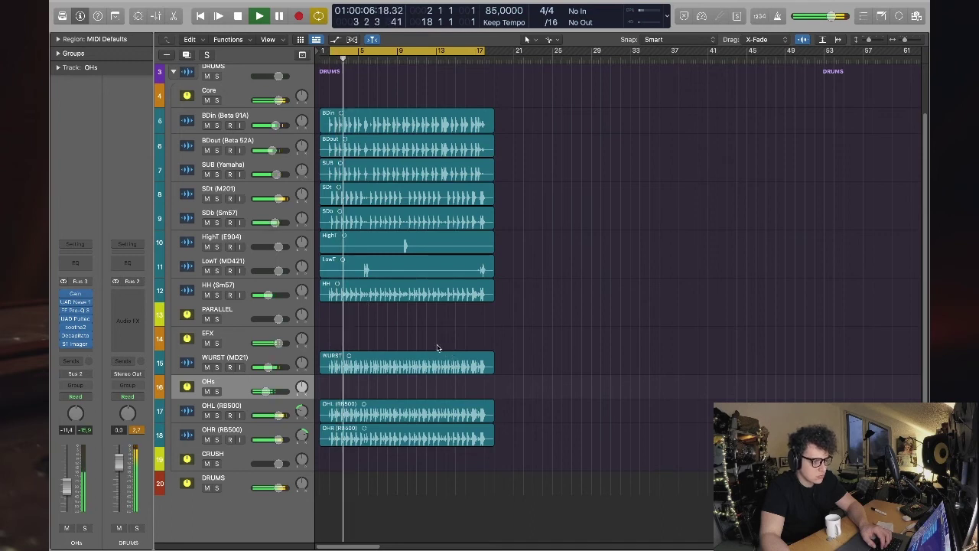
- Compare the drum mix with the SDt (M201) and OHs Gain plug-ins toggled, leave the OHs Gain bypassed and stop playback
left_click(251, 194)
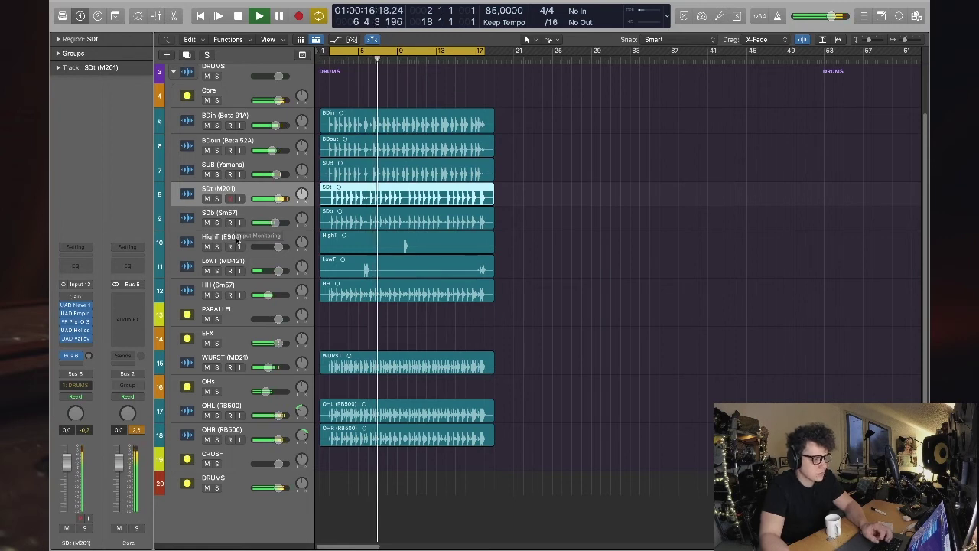
mouse_move(63, 299)
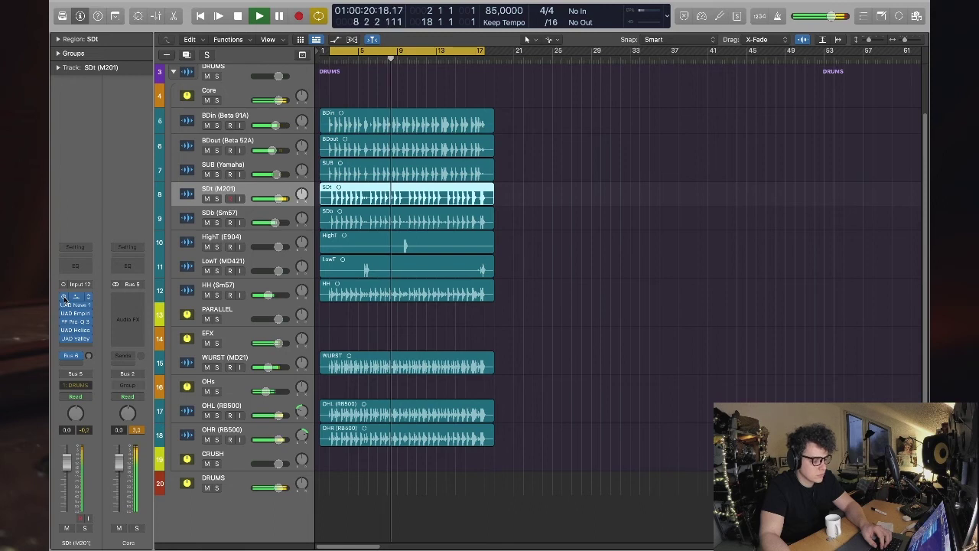
left_click(233, 390)
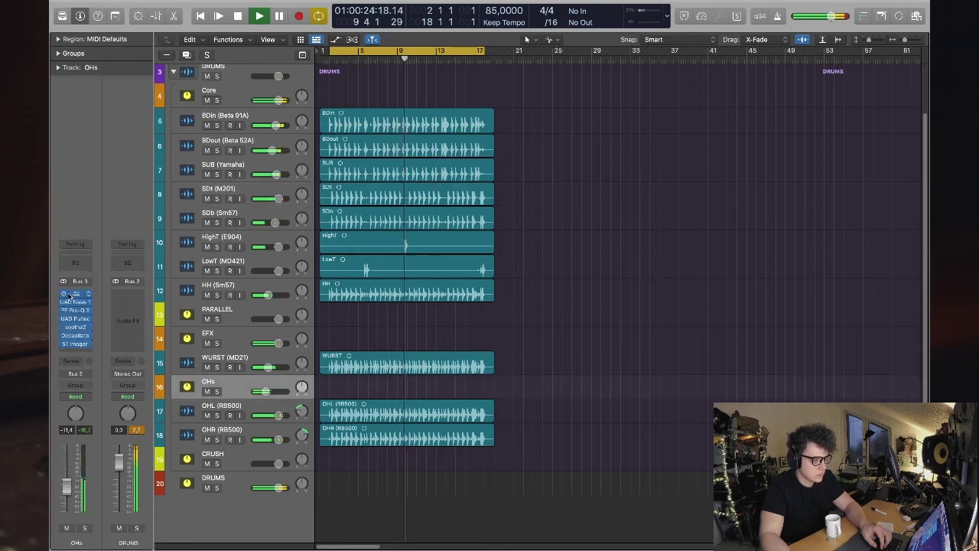
key("Return")
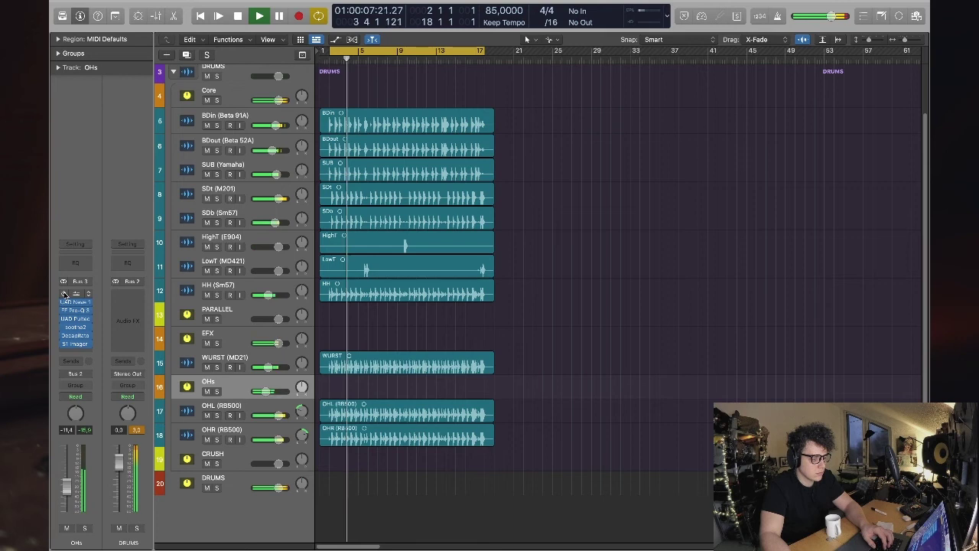
key("space")
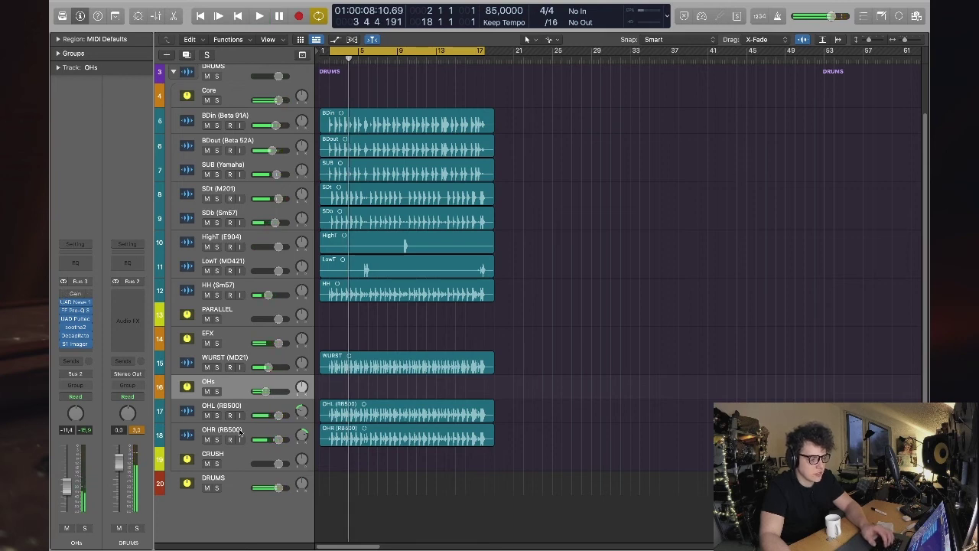
- Lower the OHs volume slightly
left_click(252, 91)
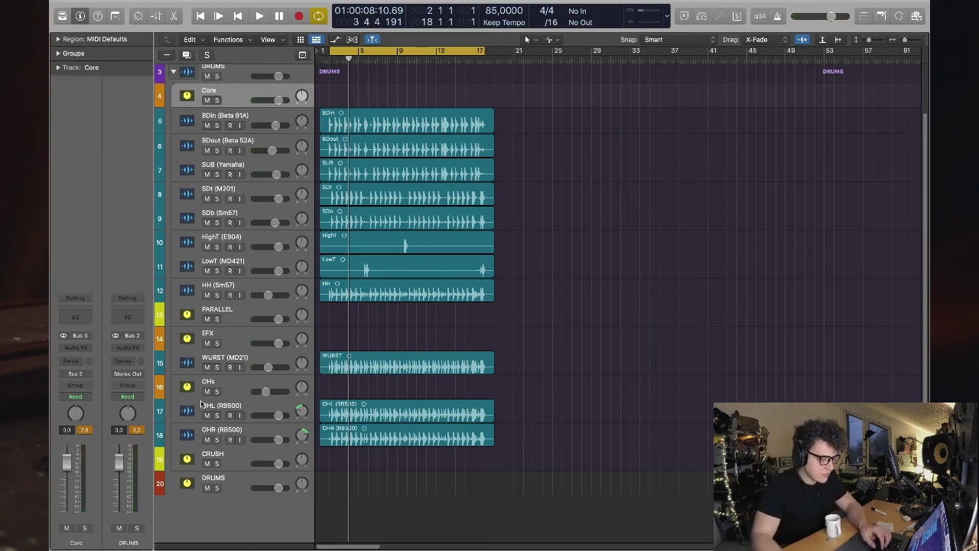
left_click_drag(266, 393, 265, 393)
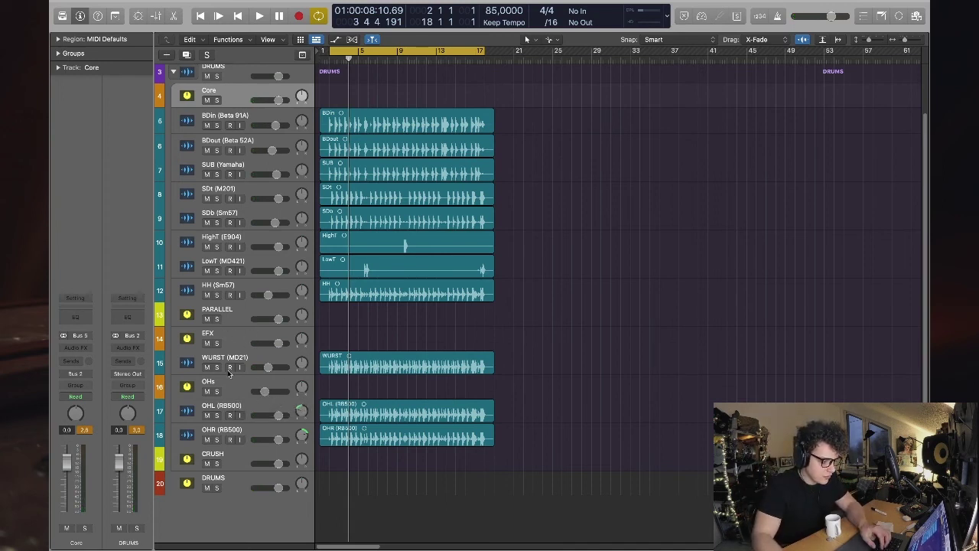
- Adjust the Crush amount of the Devil-Loc on WURST (MD21) and lower that track's volume to -9.4 dB
left_click(263, 357)
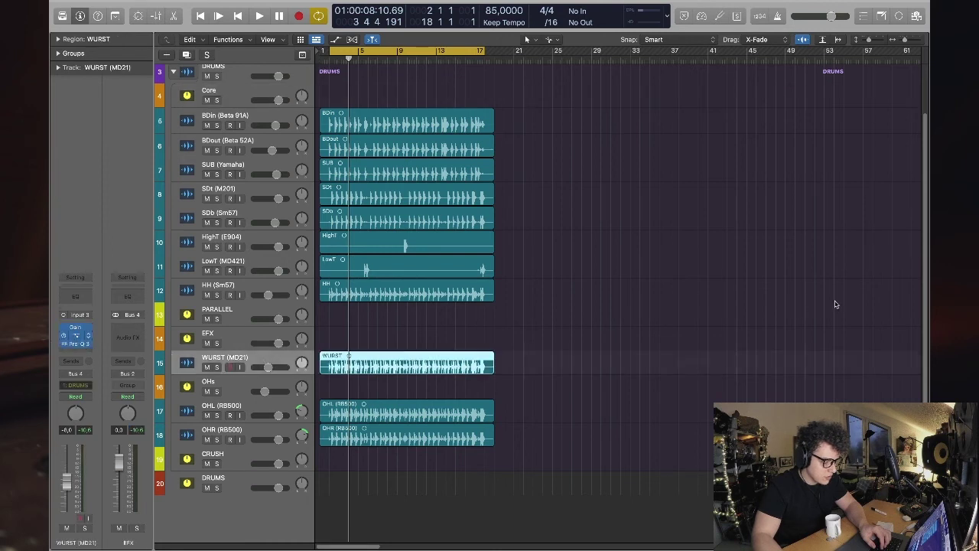
key("v")
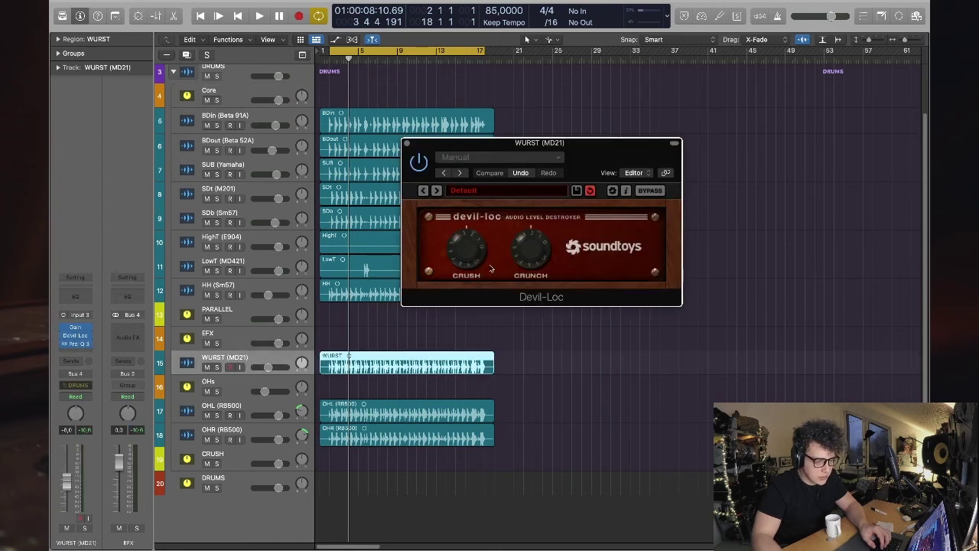
left_click(469, 252)
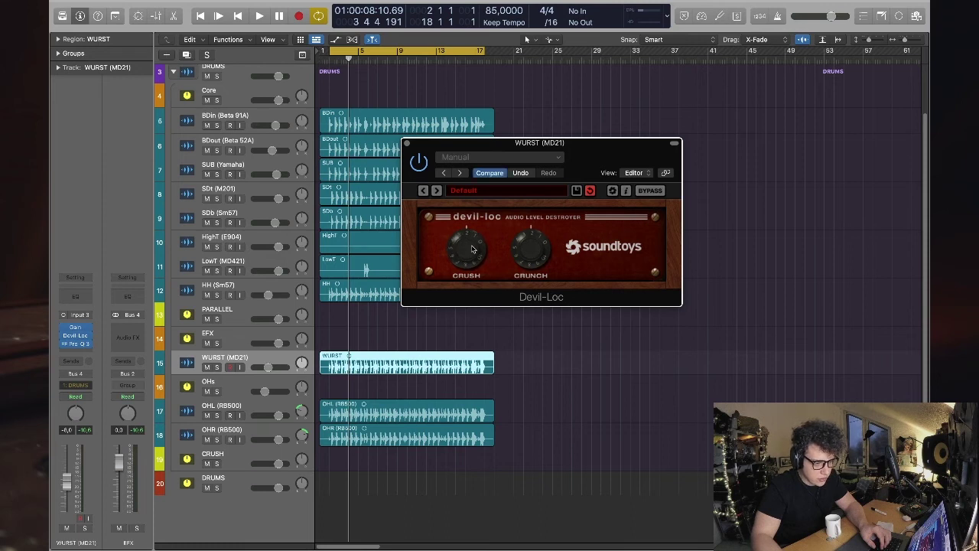
left_click(406, 143)
- Audition the full drum mix with the new WURST and OHs levels, and stop playback
key("space")
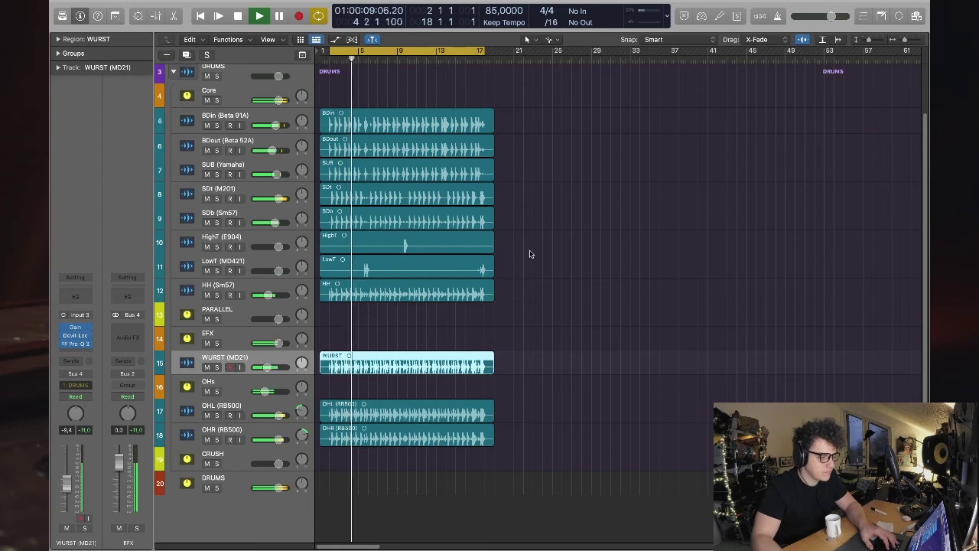
scroll(605, 268, "up", 2)
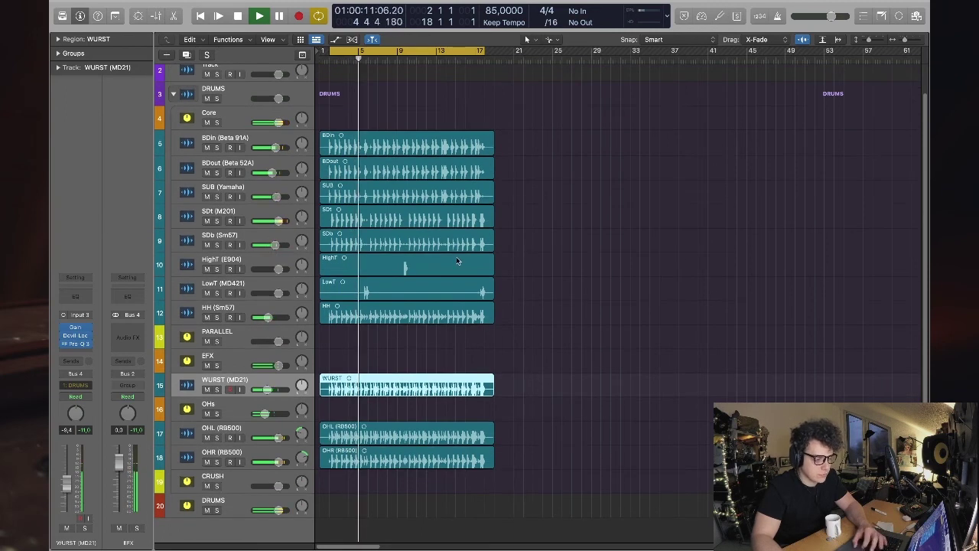
scroll(458, 261, "up", 1)
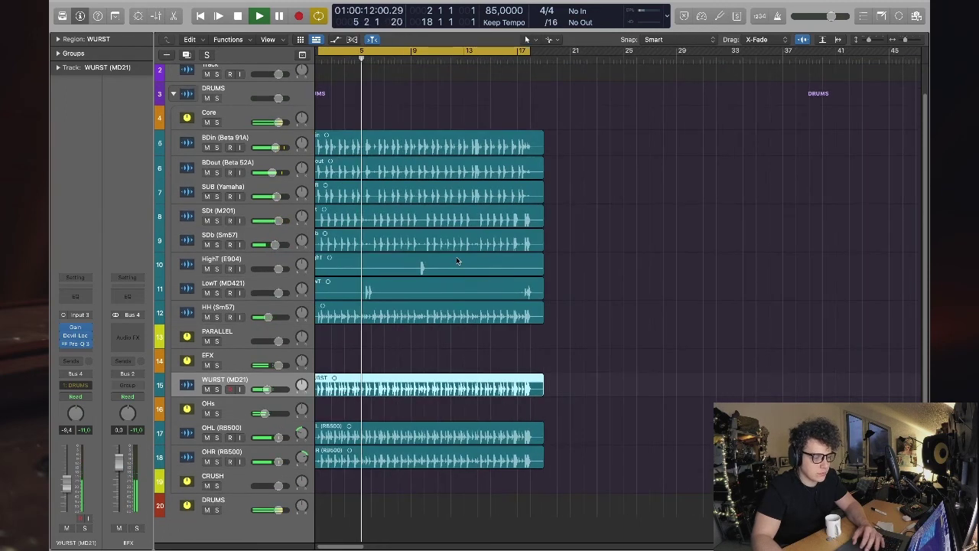
scroll(457, 261, "left", 1)
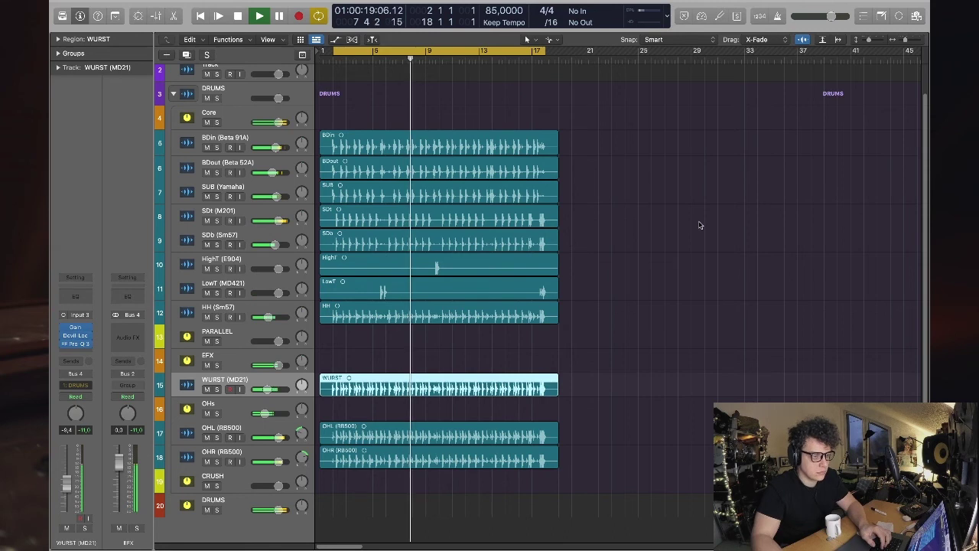
key("space")
- Examine the channel strips of the Core, PARALLEL and BDin (Beta 91A) tracks
left_click(428, 145)
key("Up")
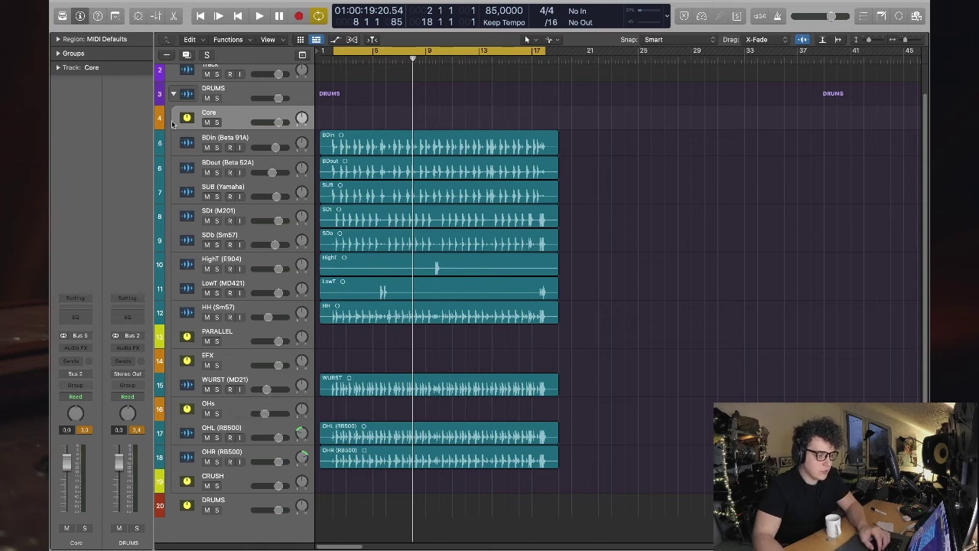
left_click(242, 335)
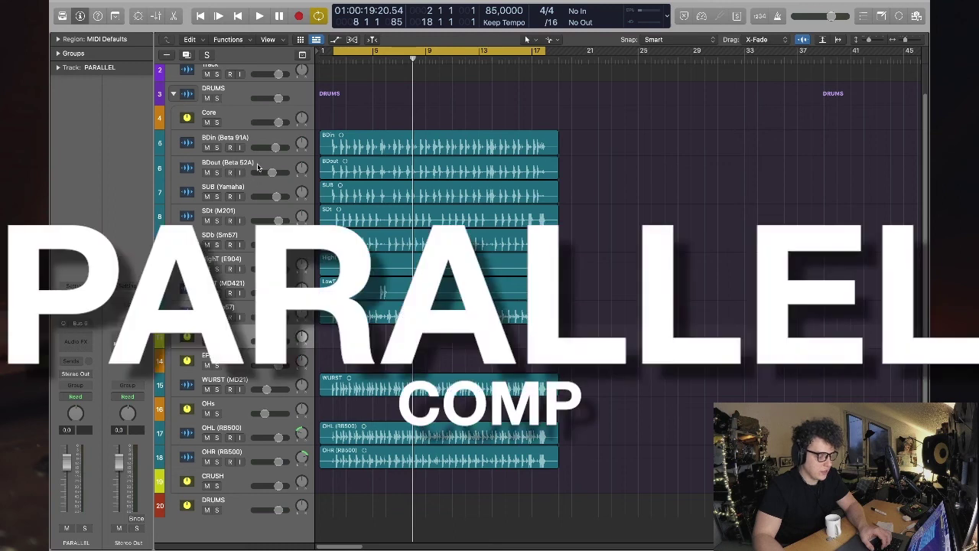
left_click(232, 152)
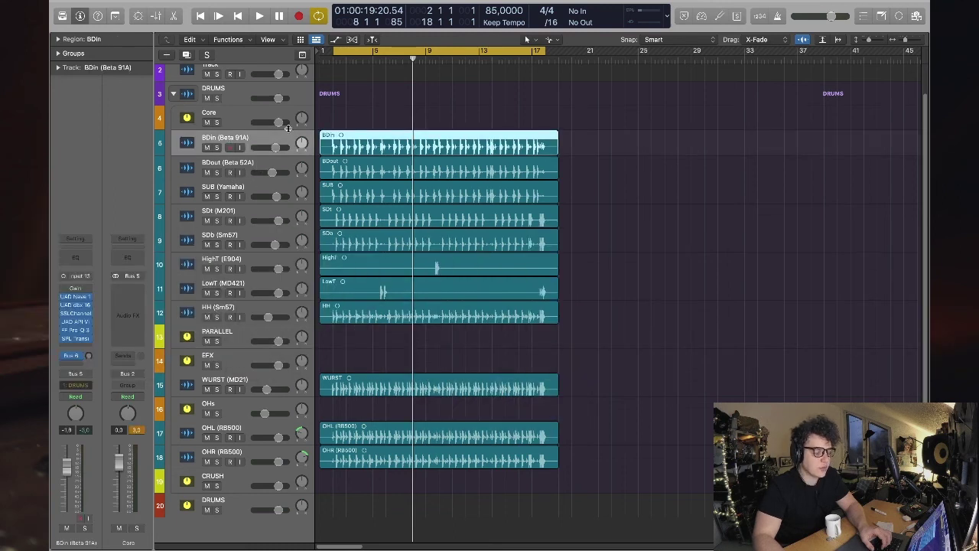
- Insert the mono API-2500 compressor on the PARALLEL track and move its window clear of the track list
left_click(238, 340)
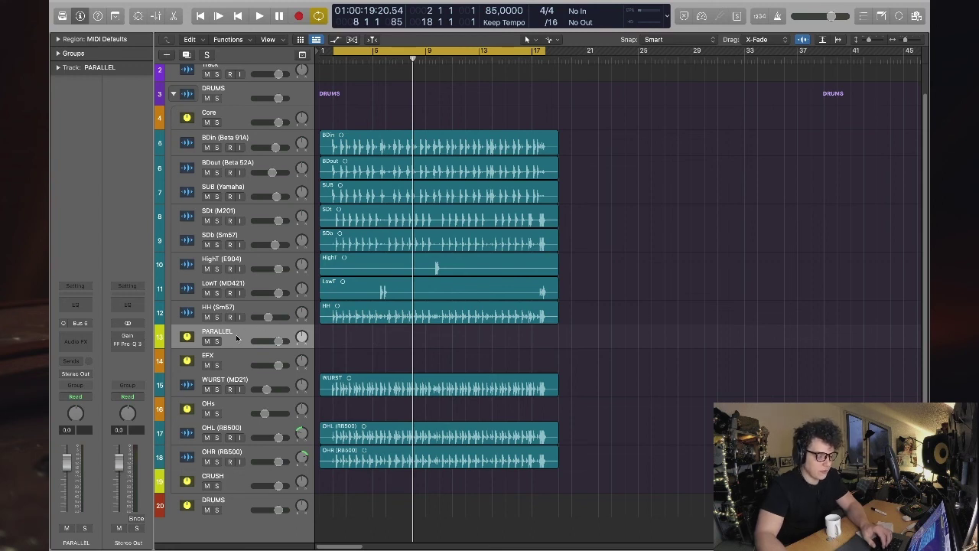
left_click(83, 332)
scroll(70, 414, "down", 2)
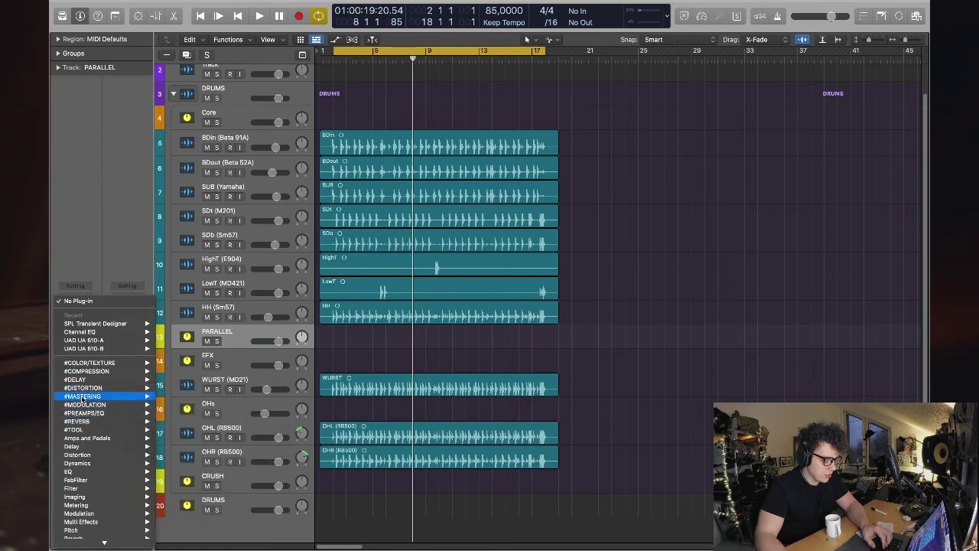
mouse_move(90, 376)
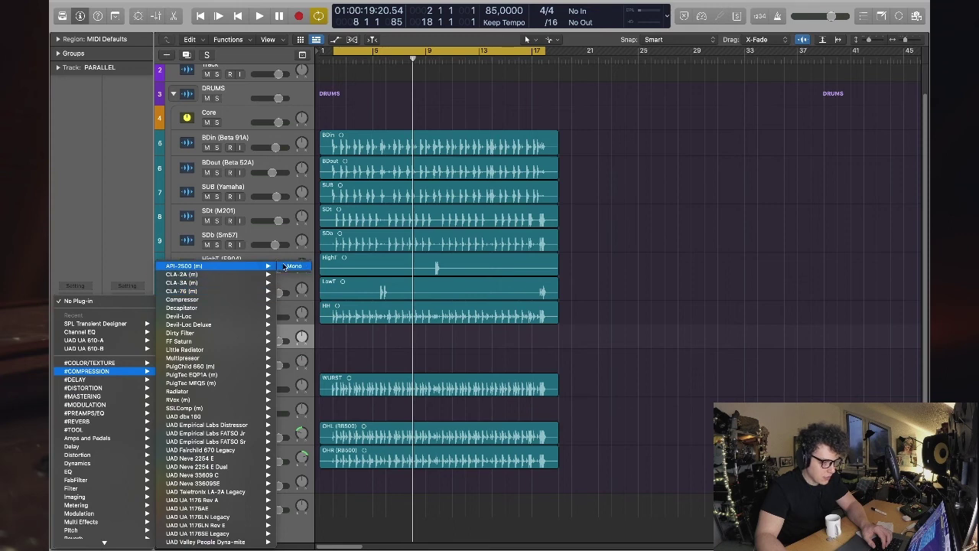
left_click(285, 266)
left_click_drag(541, 140, 758, 107)
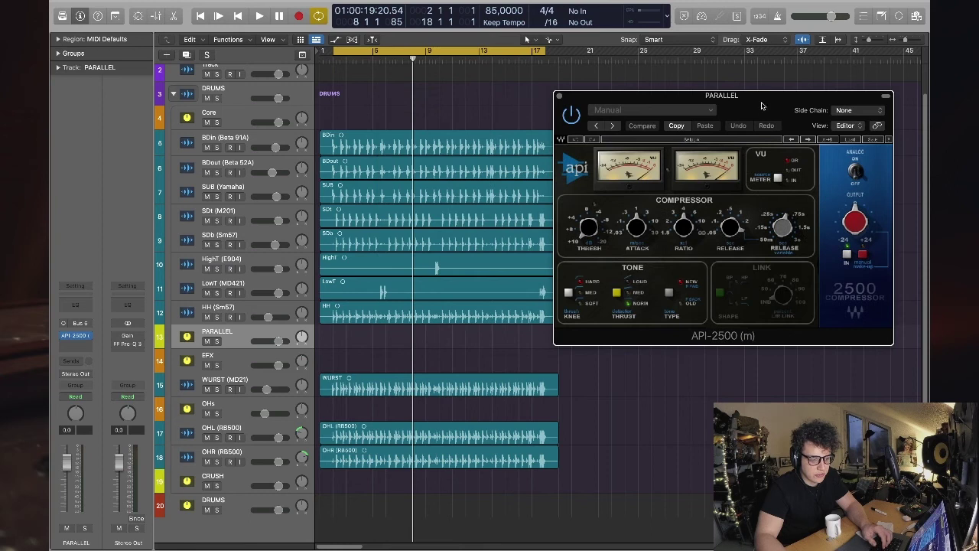
- Turn up the sends on BDin (Beta 91A) and SDt (M201) that feed the PARALLEL track
key("space")
key("space")
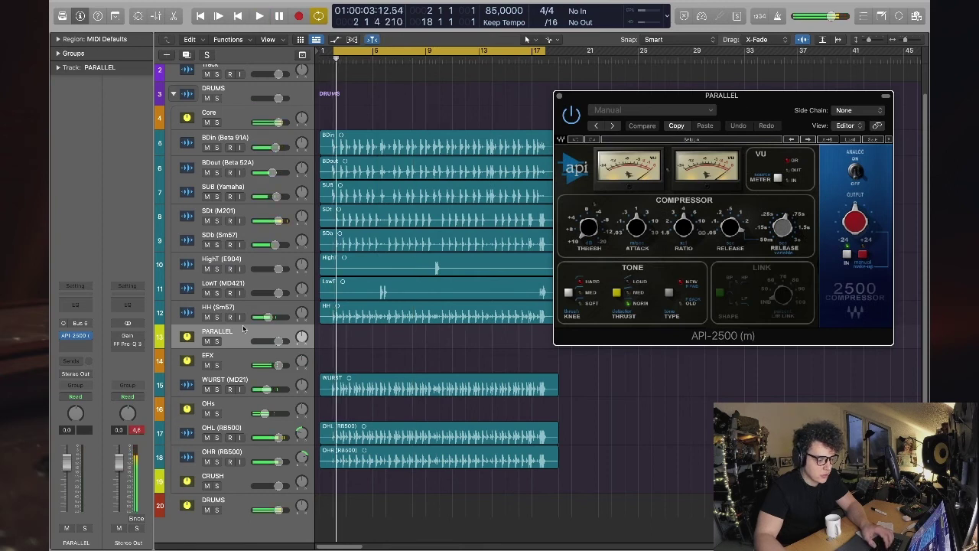
left_click(237, 137)
left_click(91, 355)
left_click(226, 211)
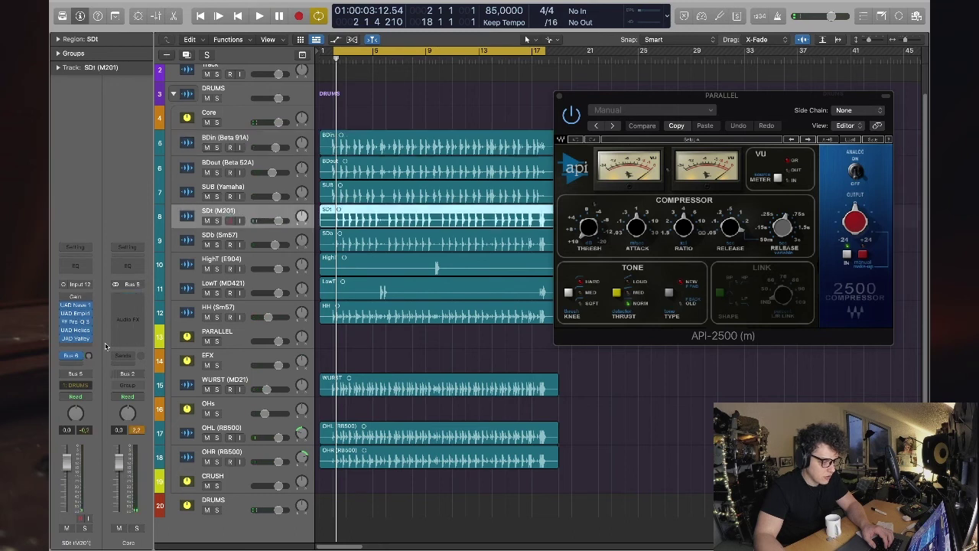
left_click(90, 356)
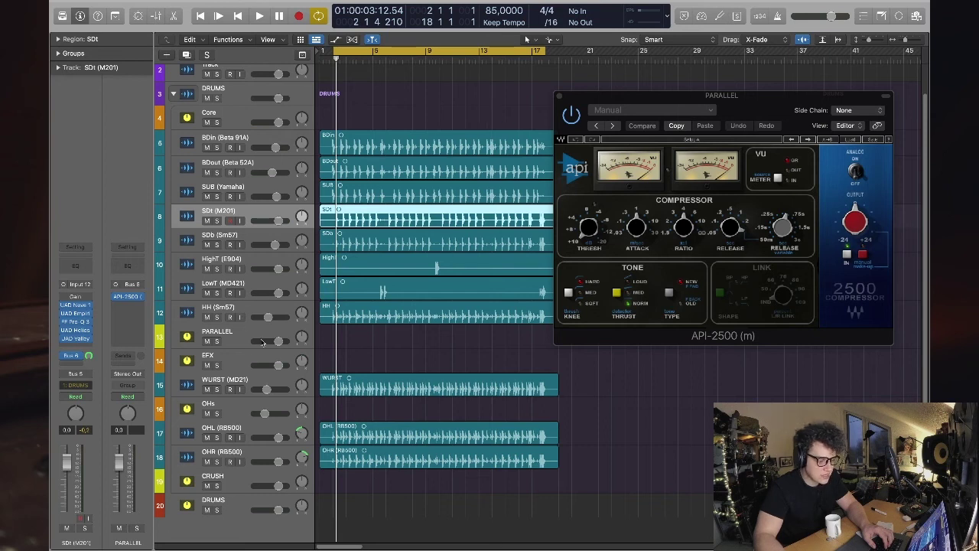
- Solo the PARALLEL track and lower the API-2500's threshold, auditioning the compressed signal
left_click(218, 341)
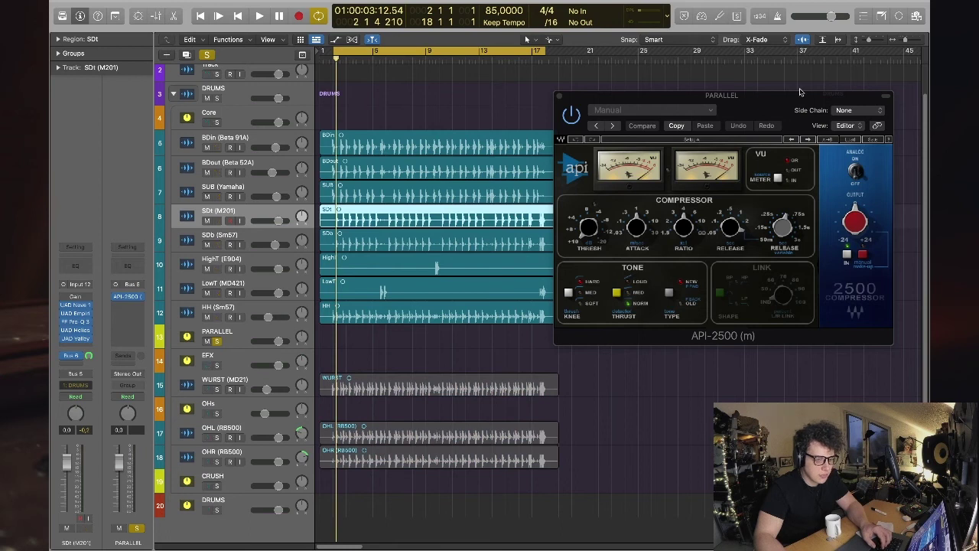
left_click_drag(801, 92, 711, 114)
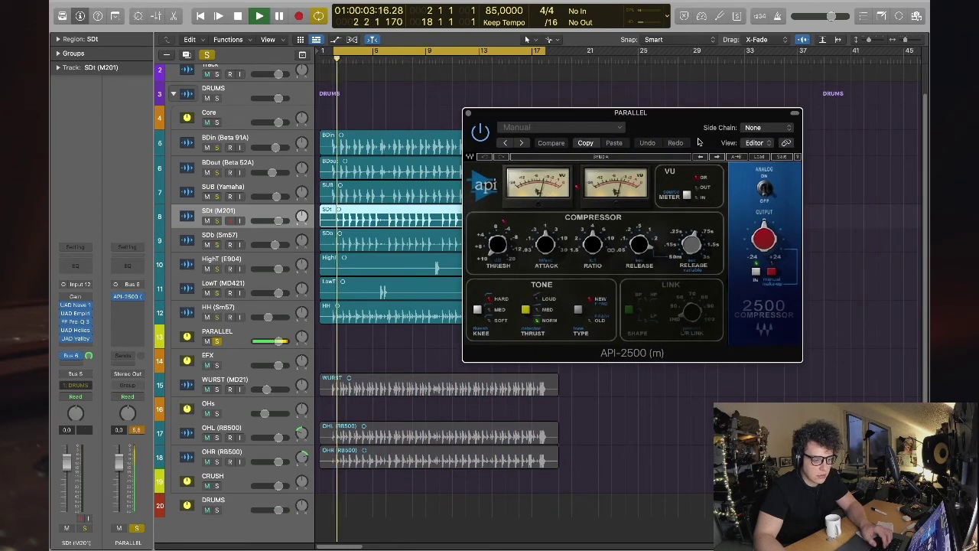
left_click_drag(498, 259, 499, 254)
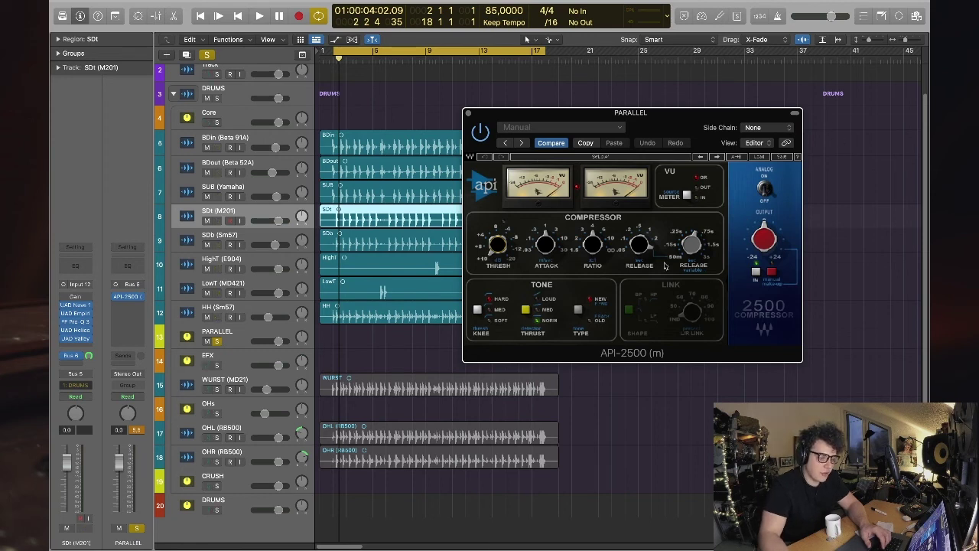
left_click_drag(504, 251, 504, 243)
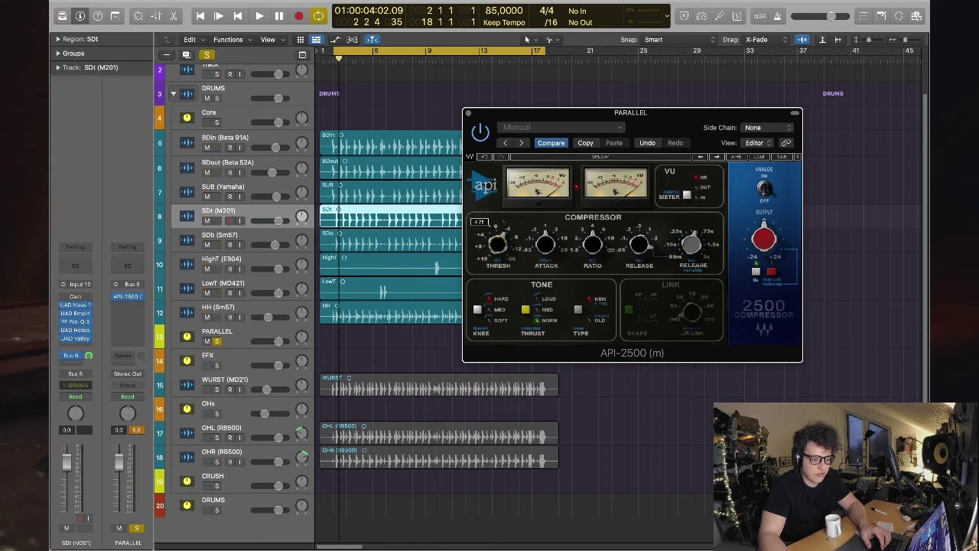
key("space")
key("space")
key("space")
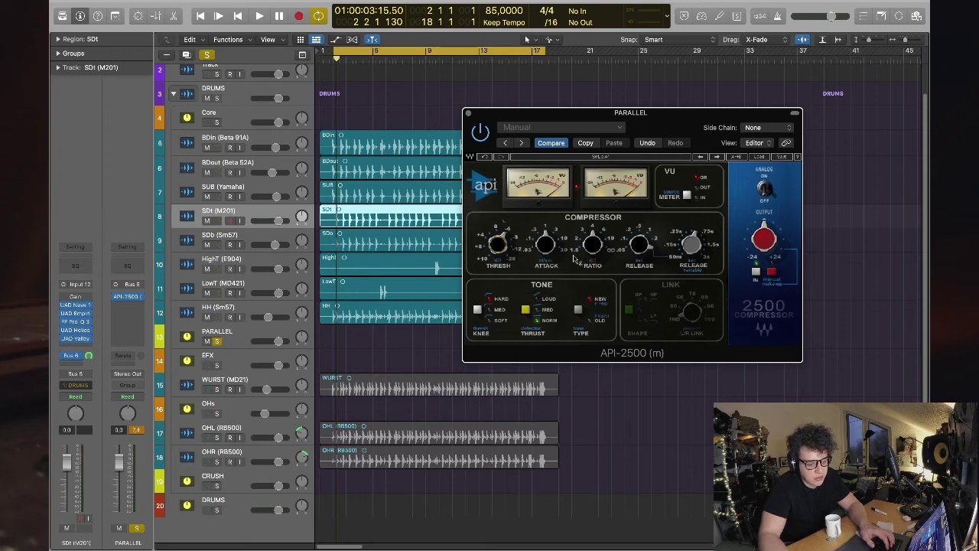
- Adjust the API-2500's attack and switch its release to a fixed time, replaying the soloed PARALLEL track
left_click_drag(546, 244, 546, 238)
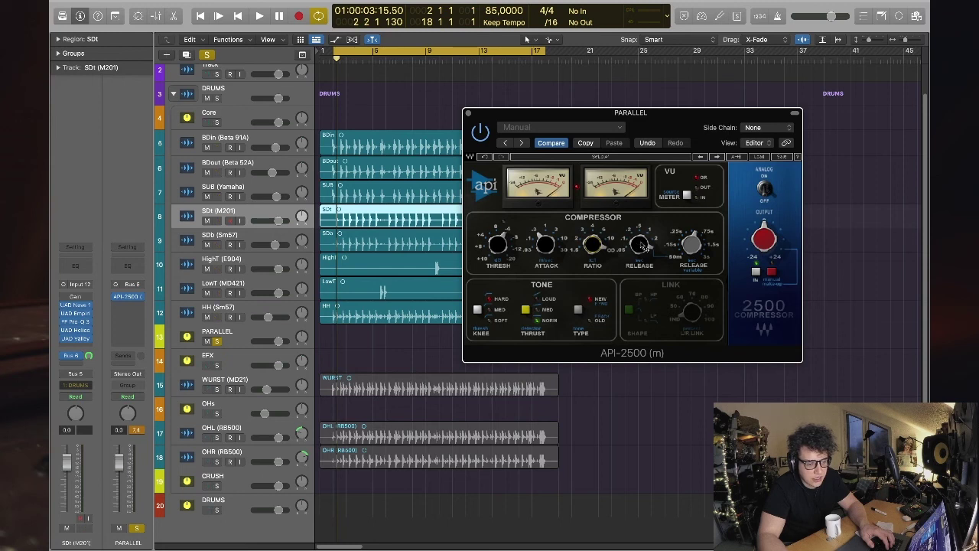
left_click_drag(643, 245, 642, 254)
key("space")
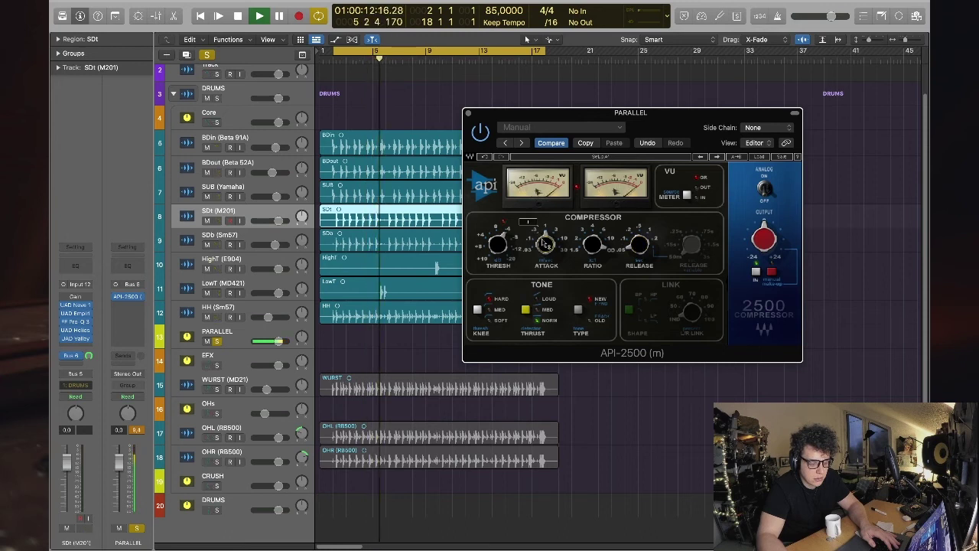
key("space")
key("space")
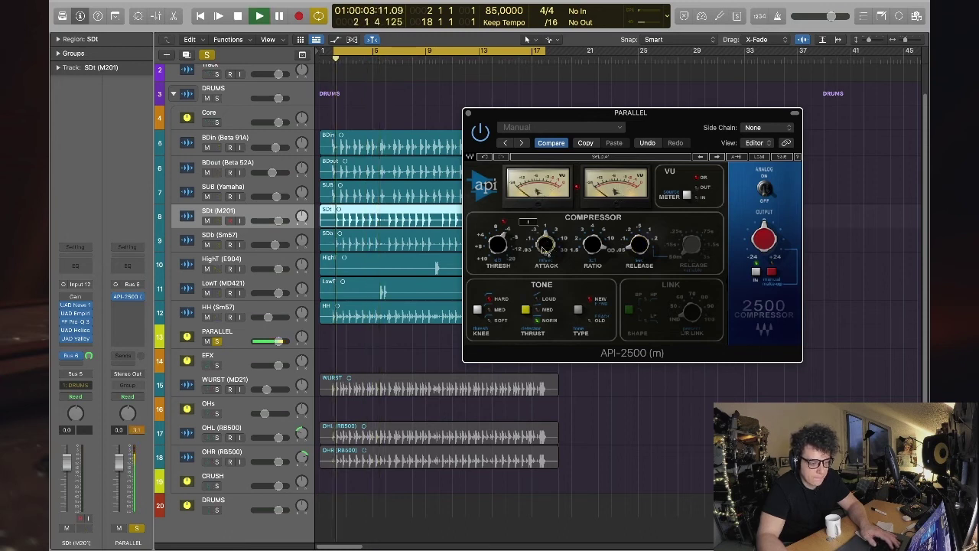
- Lower the soloed PARALLEL track's volume to about -5.1 dB while auditioning it
key("space")
left_click_drag(278, 341, 270, 341)
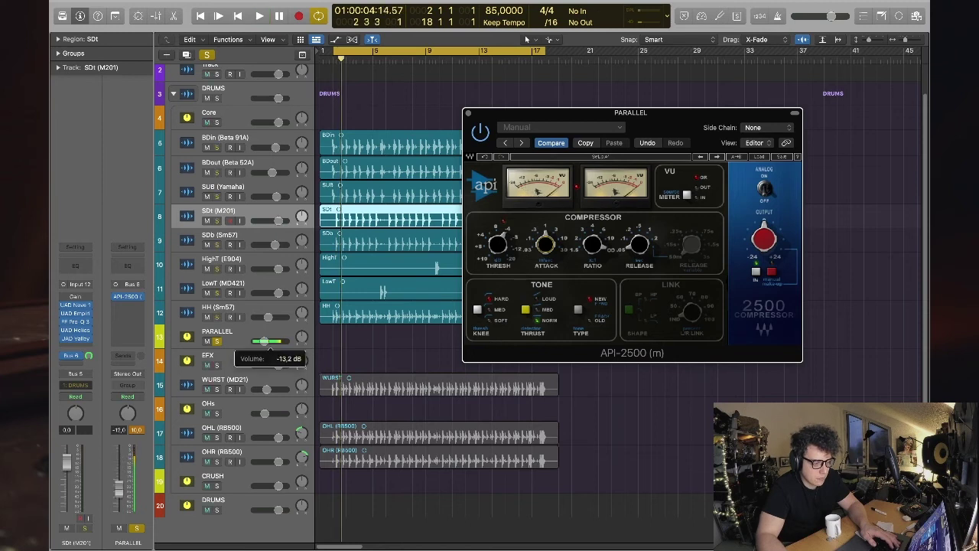
key("space")
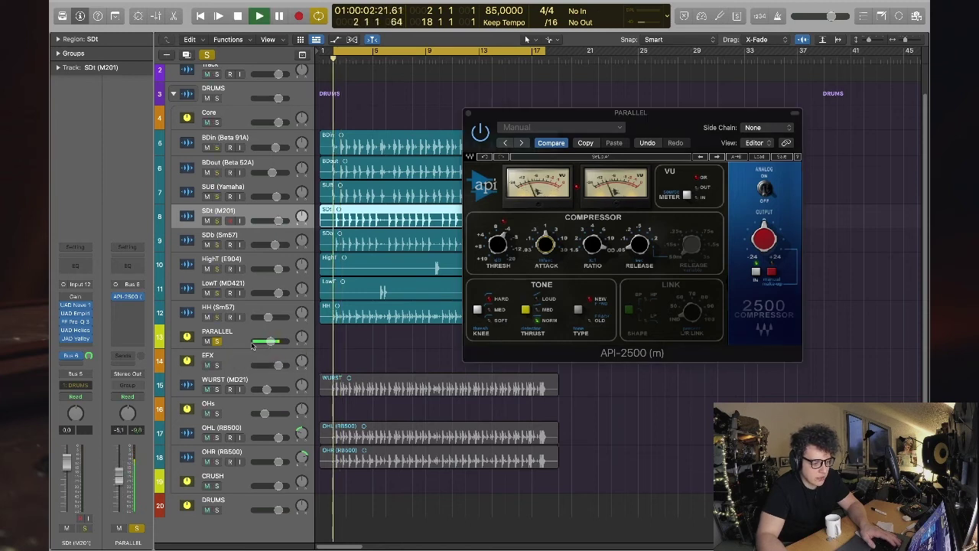
- Readjust the API-2500's threshold during playback and close the plug-in window
left_click(497, 244)
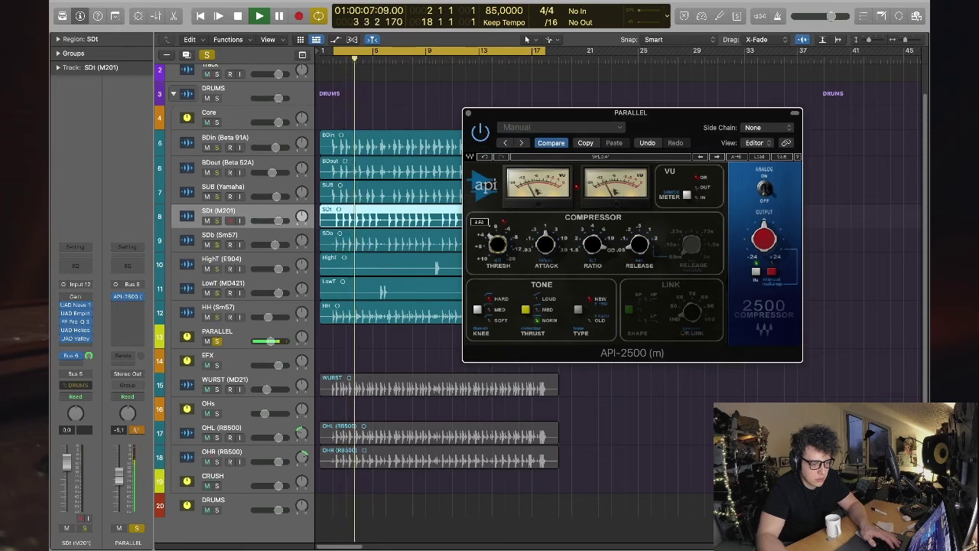
left_click_drag(497, 244, 497, 251)
left_click(469, 113)
key("space")
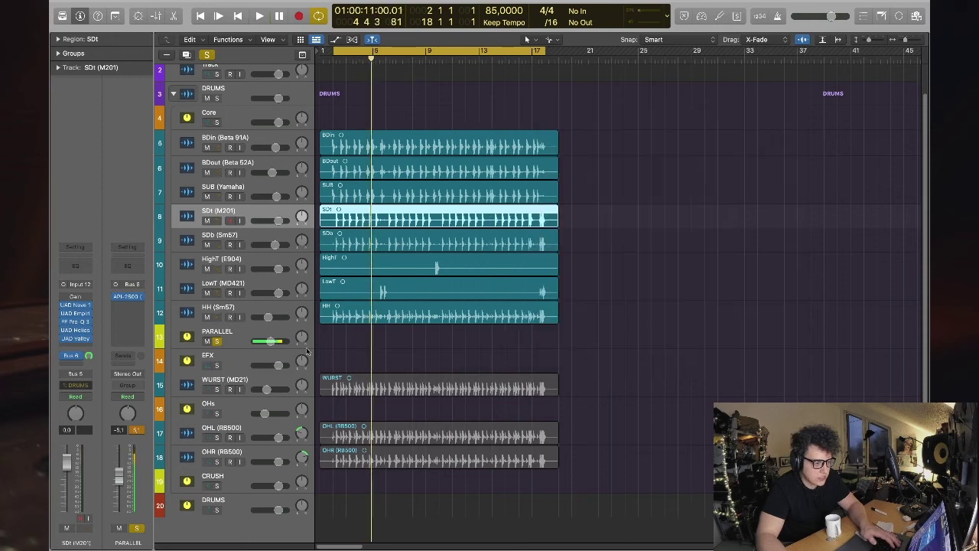
- Pull the PARALLEL track's volume fully down, unsolo it and blend it into the playing mix at about -4.7 dB
left_click_drag(265, 341, 244, 345)
left_click(218, 341)
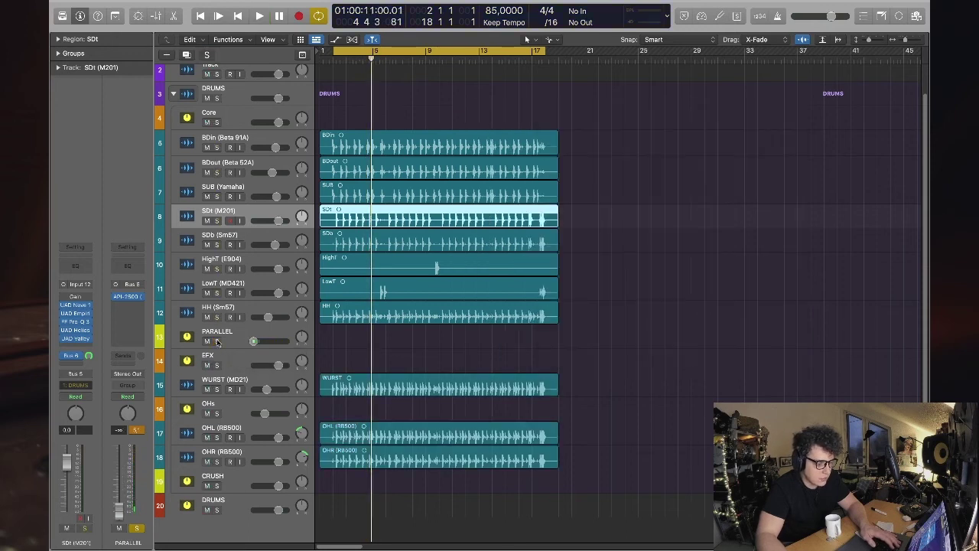
key("space")
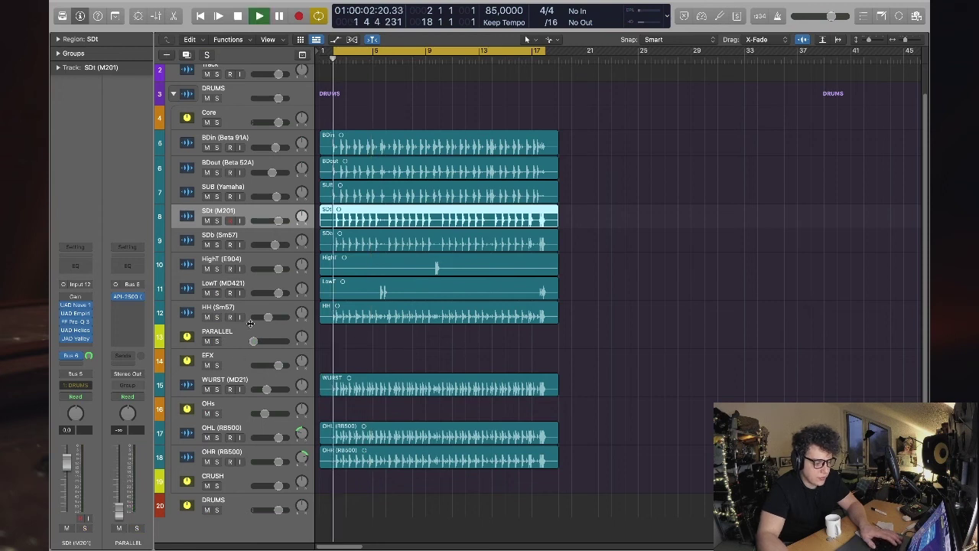
scroll(270, 349, "up", 12)
scroll(269, 349, "up", 1)
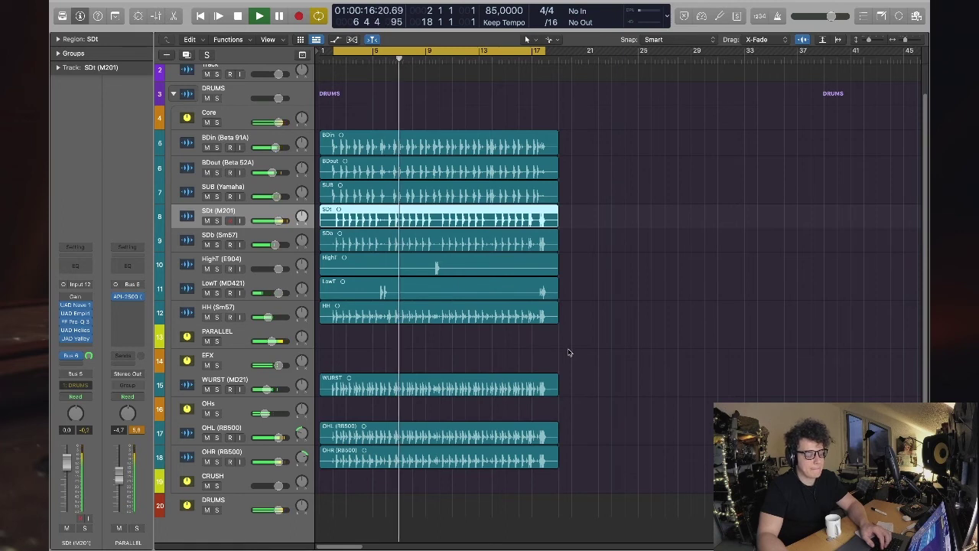
- Select the DRUMS bus track and play back the full drum mix
left_click(523, 363)
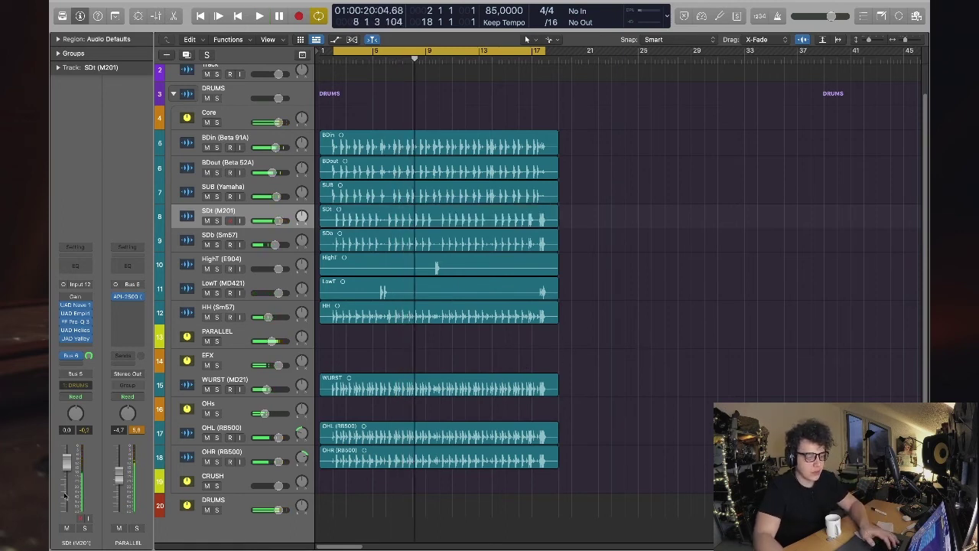
left_click(218, 511)
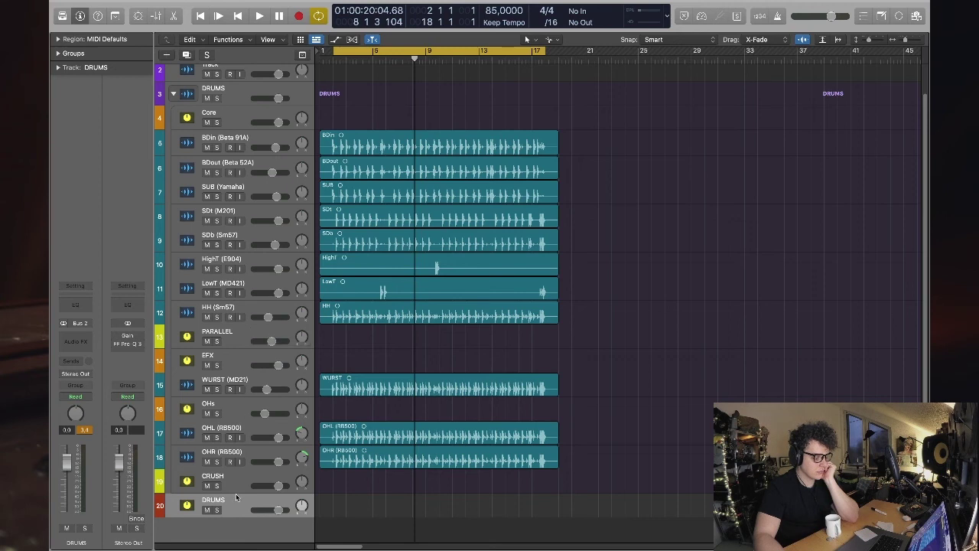
key("space")
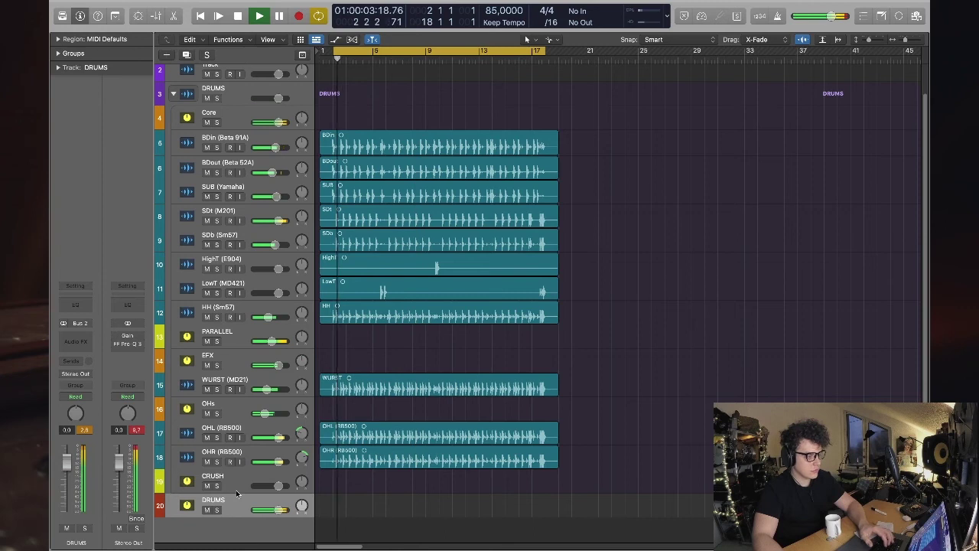
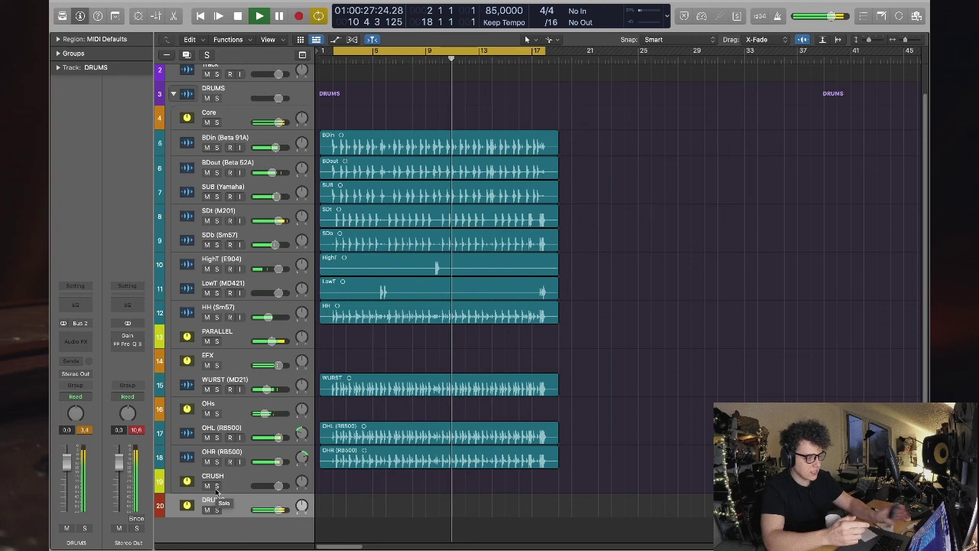
mouse_move(329, 537)
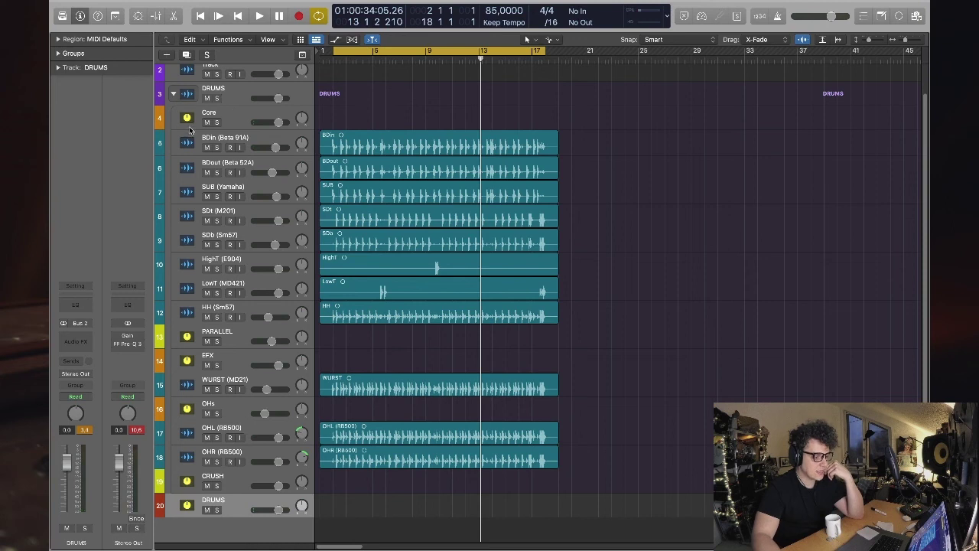
- Review the Core, PARALLEL, EFX, OHs and CRUSH bus tracks, and audition the DRUMS bus soloed from the start
left_click(233, 117)
left_click(226, 337)
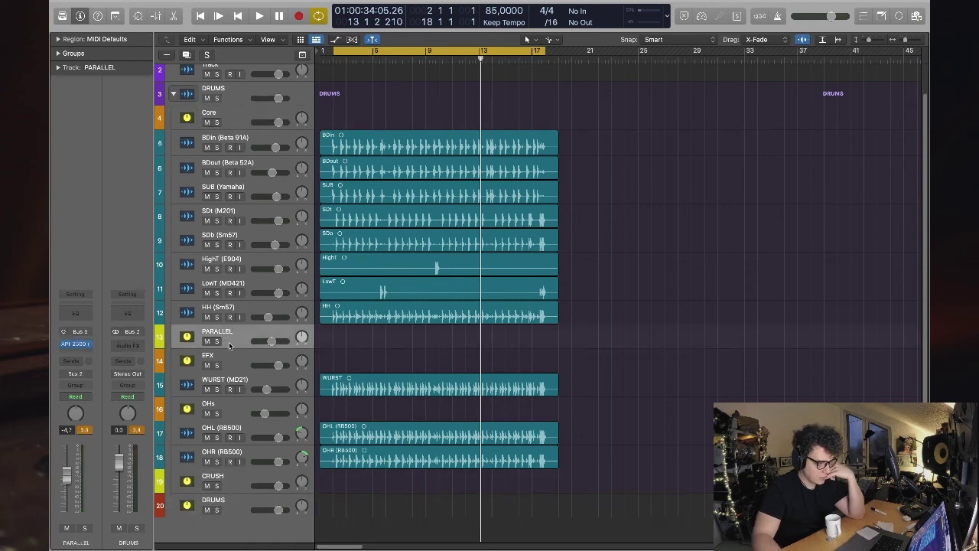
left_click(231, 362)
left_click(232, 411)
left_click(237, 480)
left_click(220, 515)
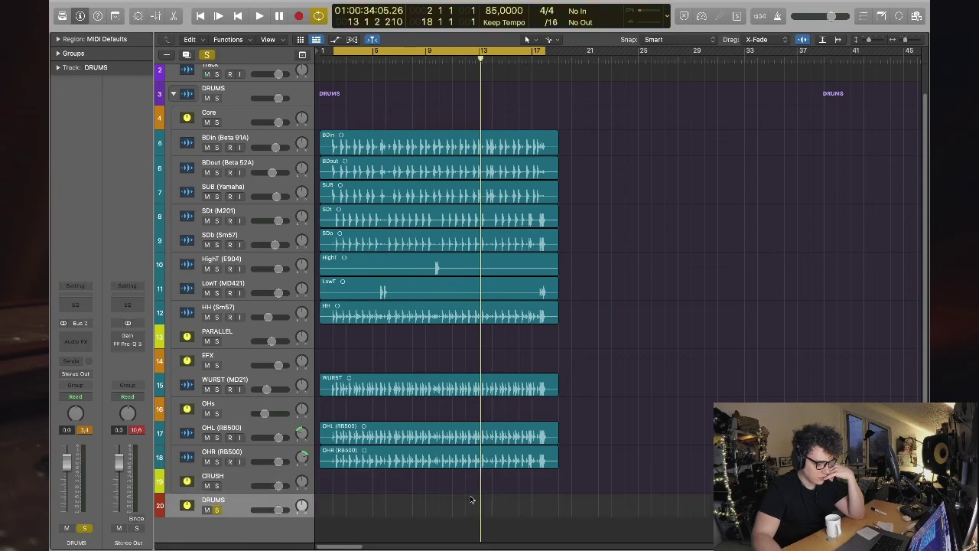
key("Return")
key("space")
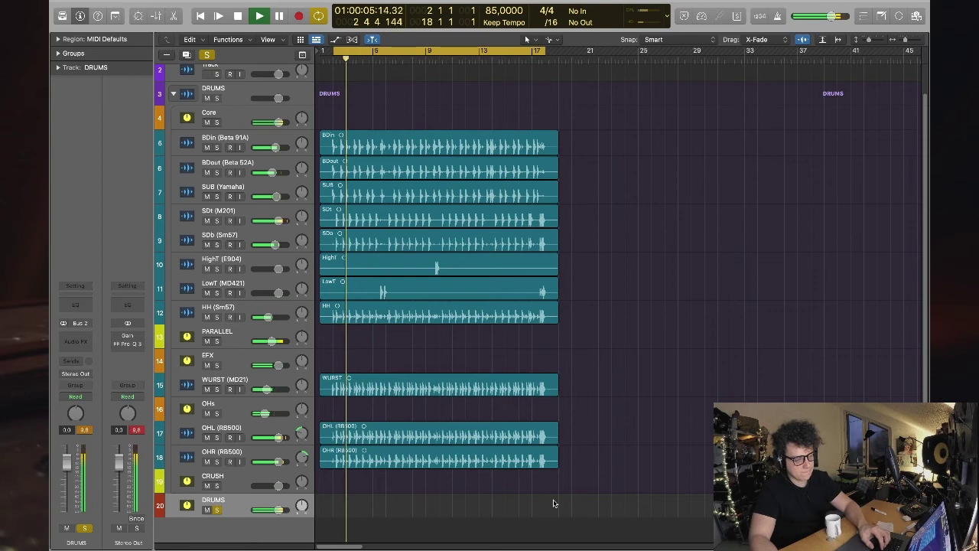
key("space")
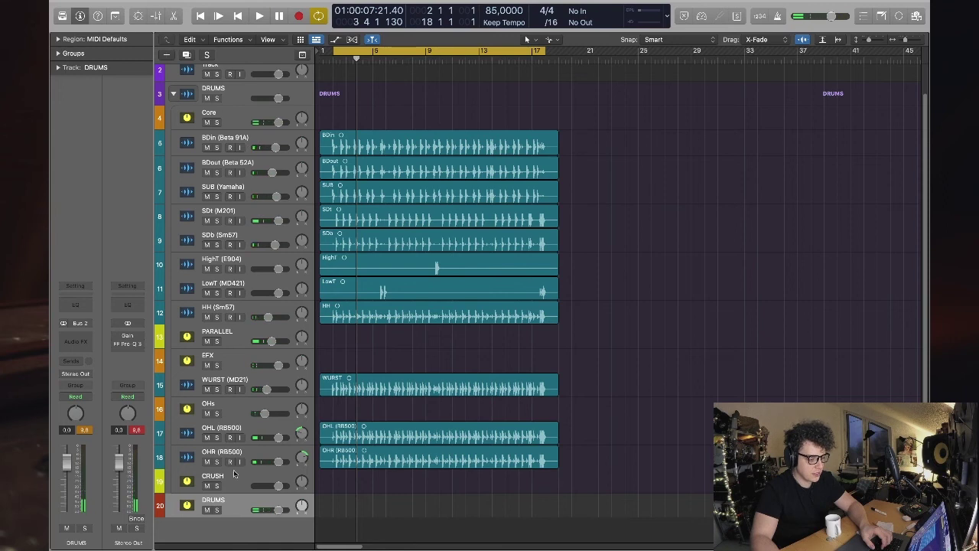
- Insert the Little Radiator plug-in on the Core bus and move its window clear of the regions
left_click(231, 126)
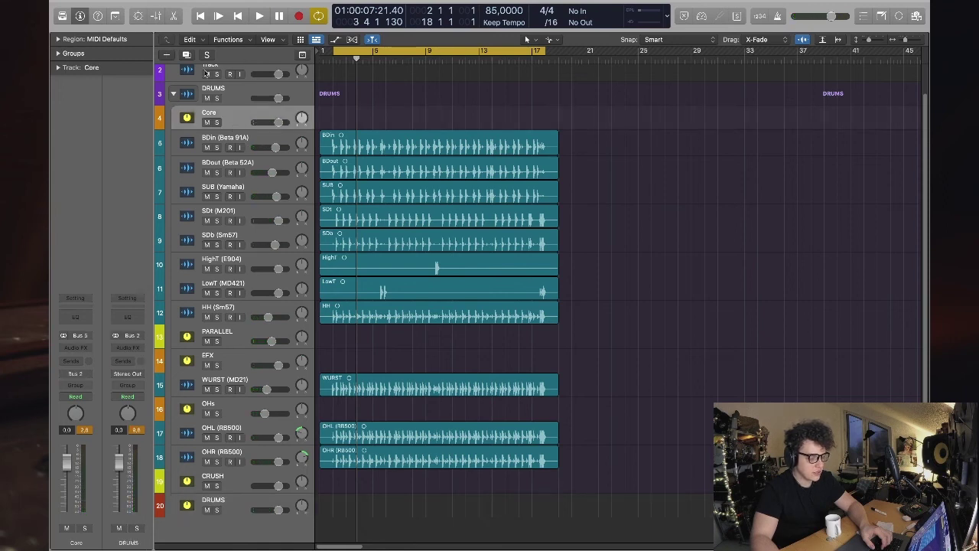
left_click(76, 348)
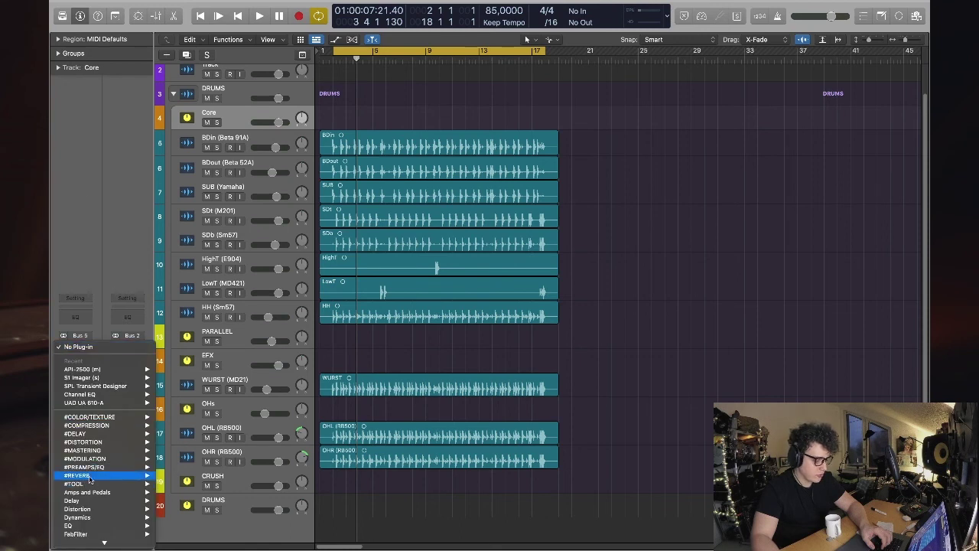
mouse_move(97, 425)
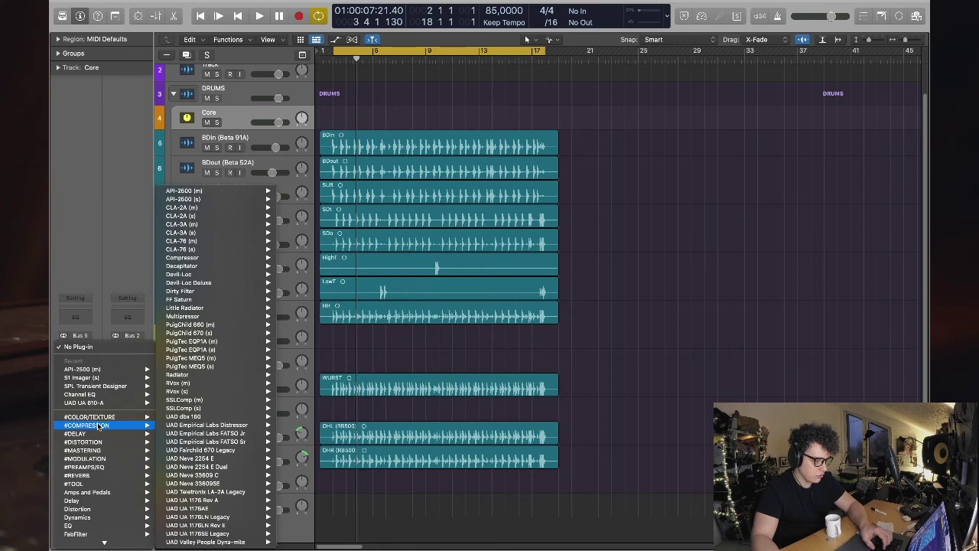
mouse_move(182, 378)
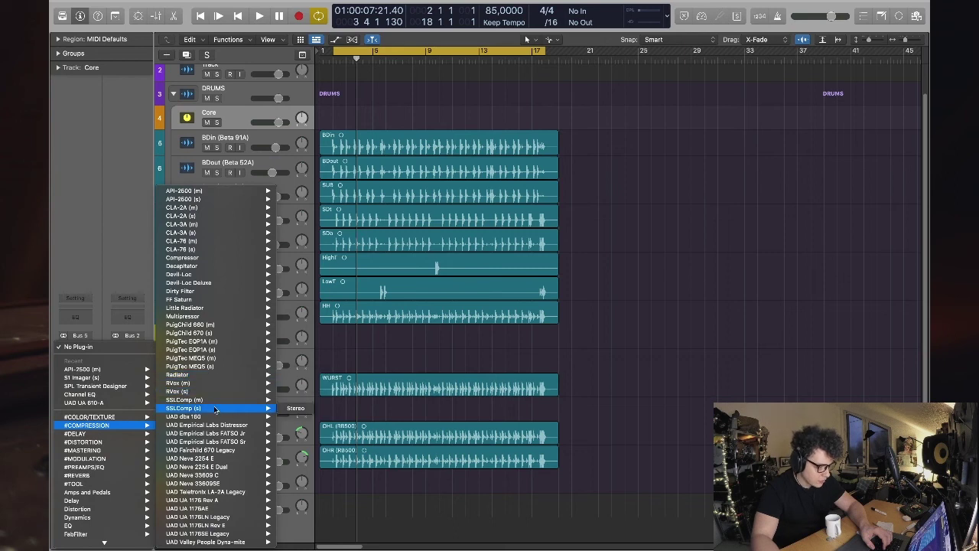
key("Escape")
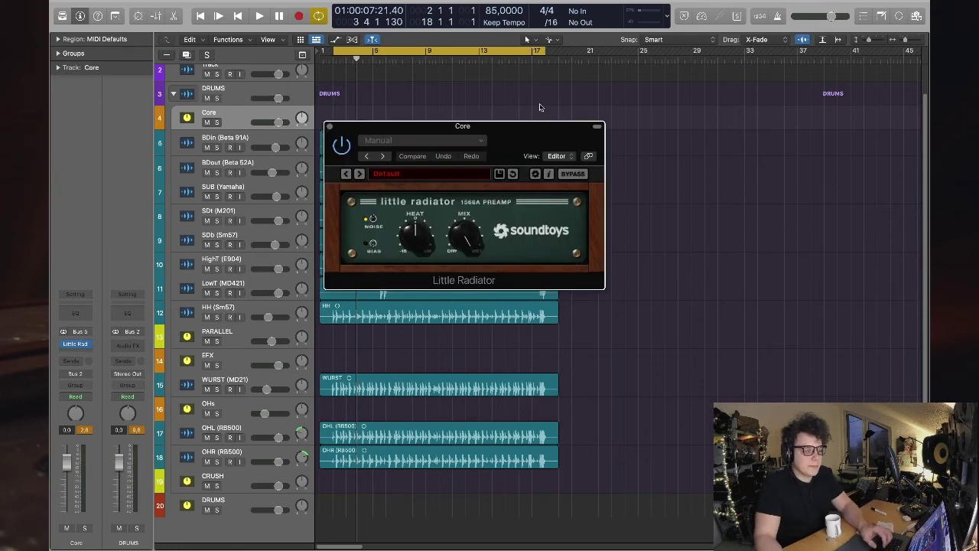
left_click_drag(525, 145, 763, 169)
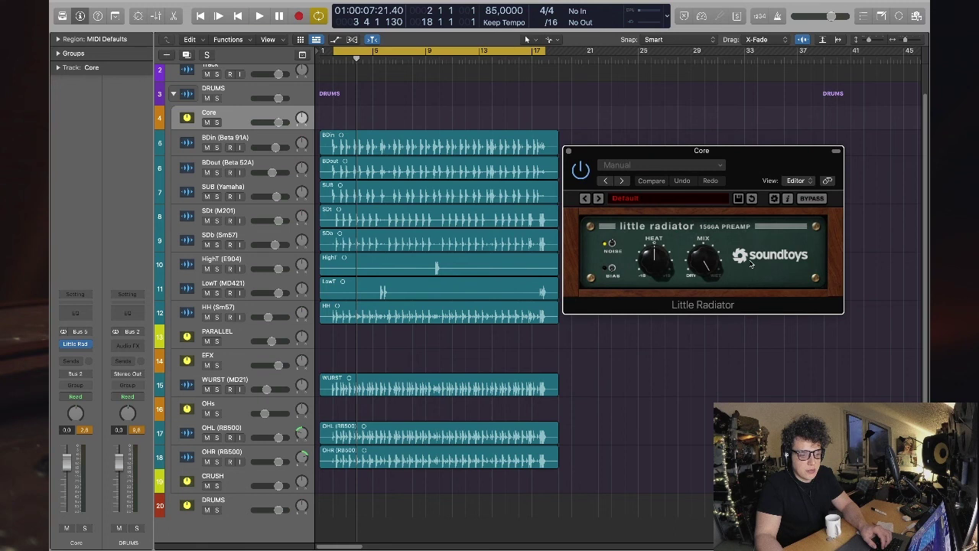
- Adjust Little Radiator's mix amount during playback with Core soloed, and lower the HighT (E904) and LowT (MD421) volumes
key("space")
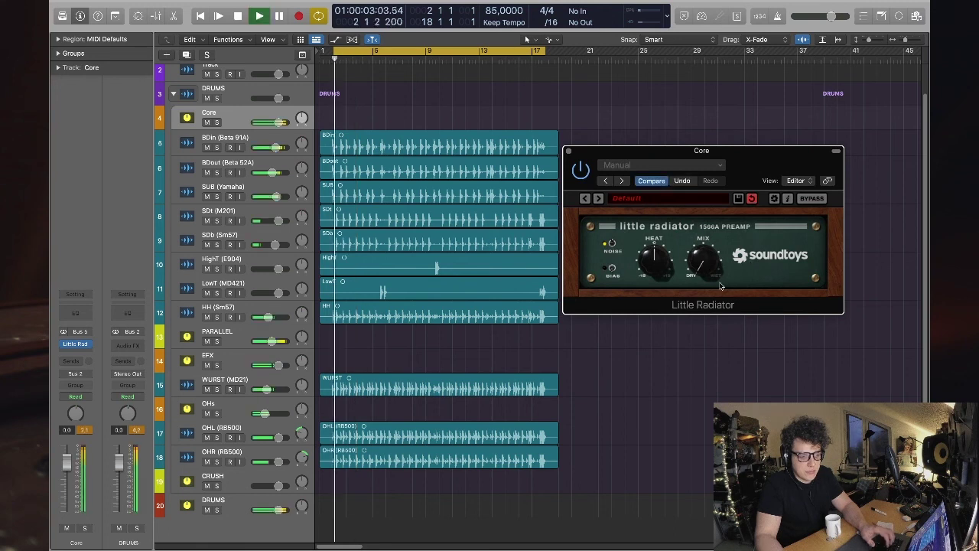
left_click(218, 123)
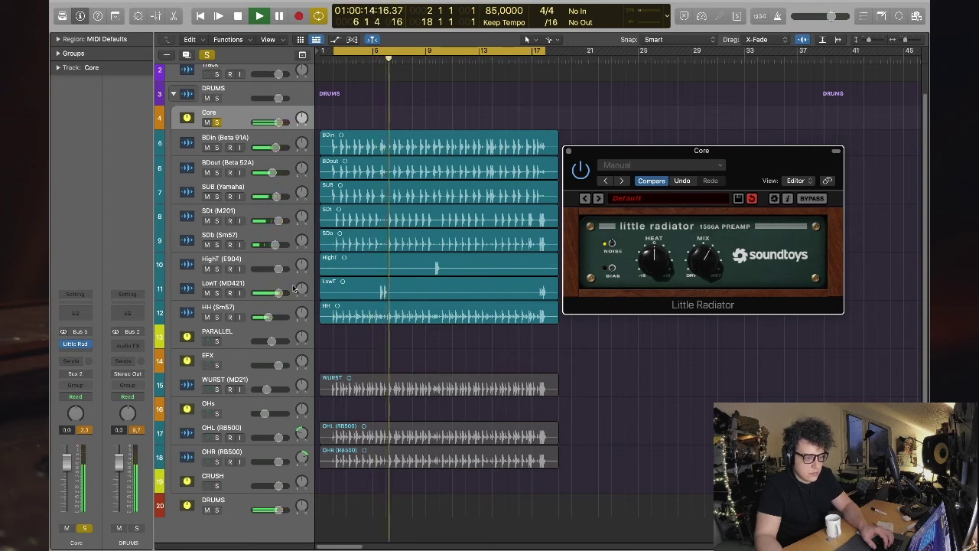
left_click_drag(280, 293, 274, 272)
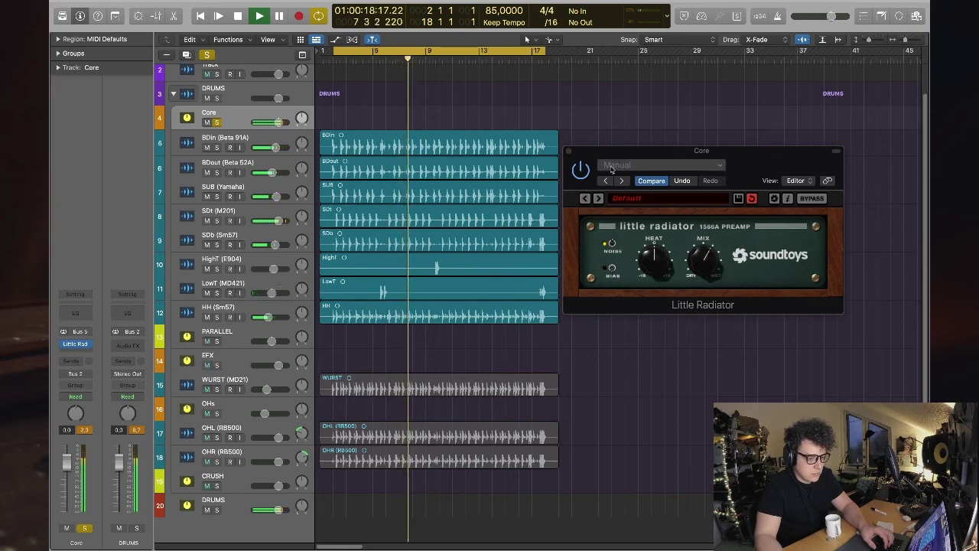
- Compare the Core bus with Little Radiator bypassed and active, lower SDb (Sm57) to about -4.1 dB and close the plug-in
left_click(579, 172)
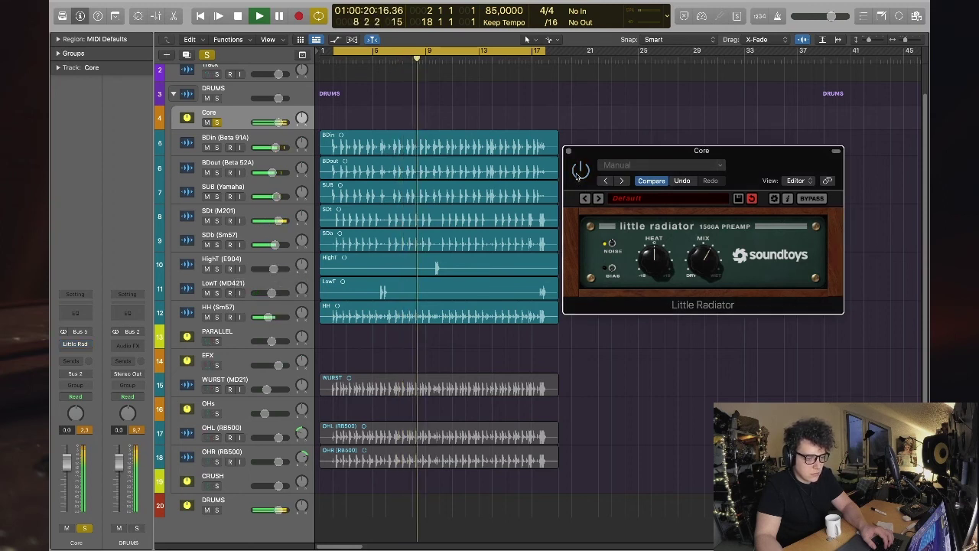
left_click(579, 172)
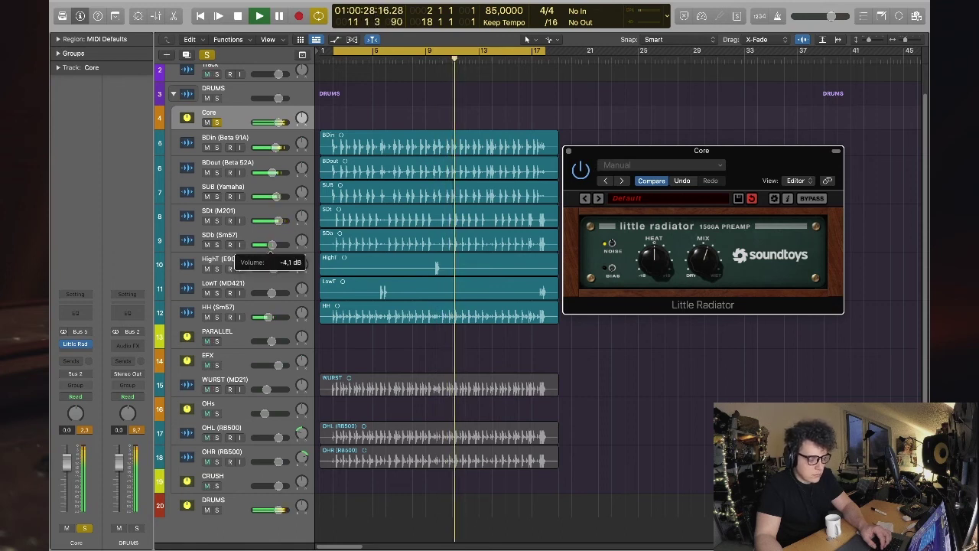
key("space")
left_click(567, 151)
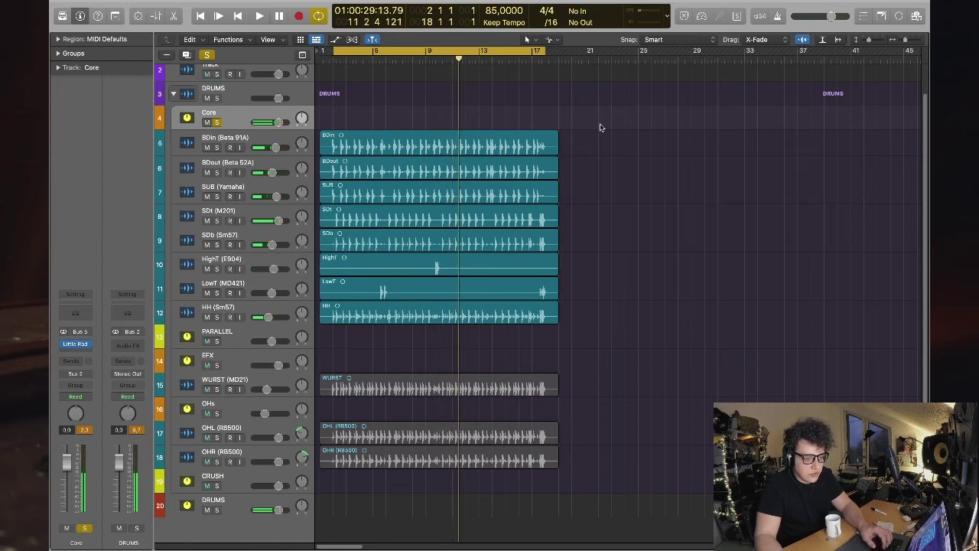
- Unsolo Core, select the DRUMS bus and play the full drum mix from the start
left_click(232, 509)
key("Return")
key("space")
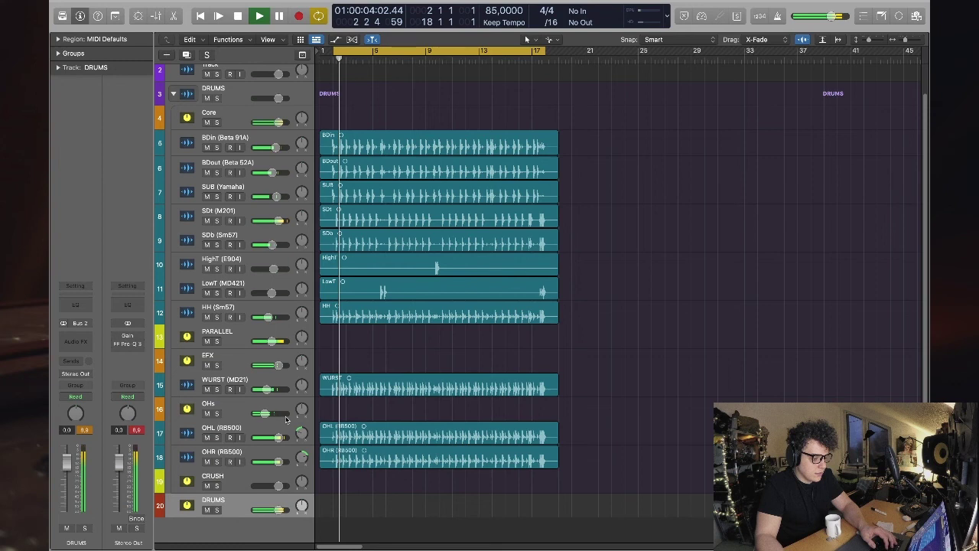
- Insert the stereo Dirty Filter plug-in on the DRUMS bus and move its window away from the track list
left_click(76, 341)
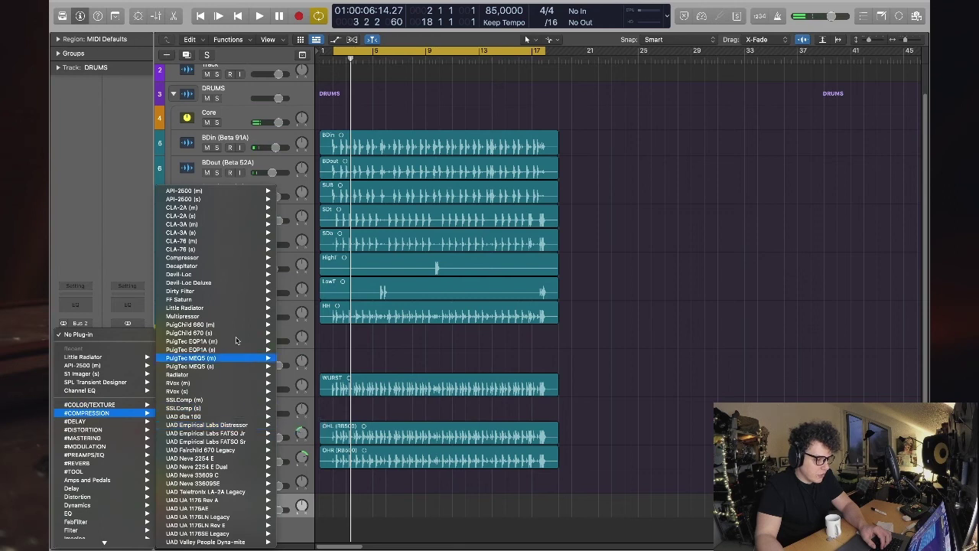
mouse_move(219, 294)
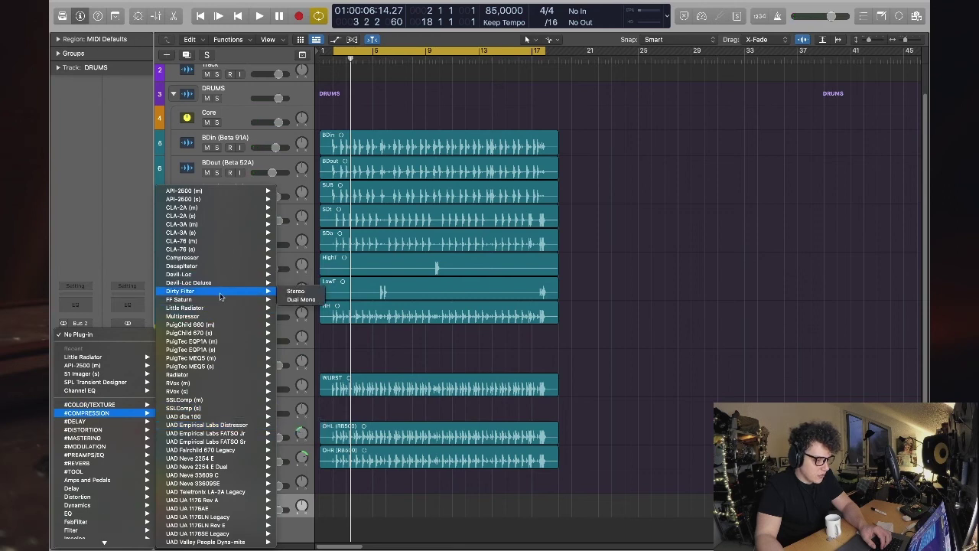
left_click(295, 291)
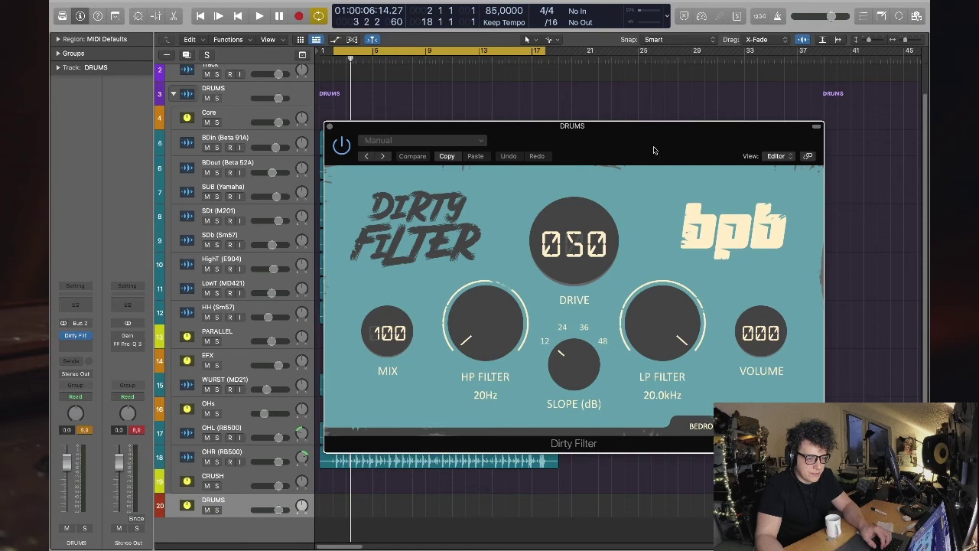
left_click_drag(654, 150, 686, 143)
- Play the drum mix through Dirty Filter and bring its drive down to 0
key("space")
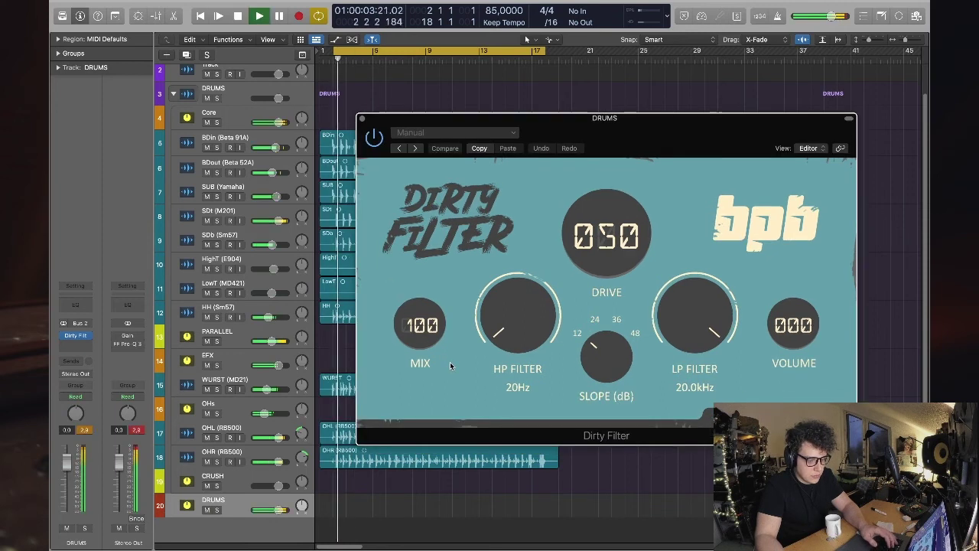
key("space")
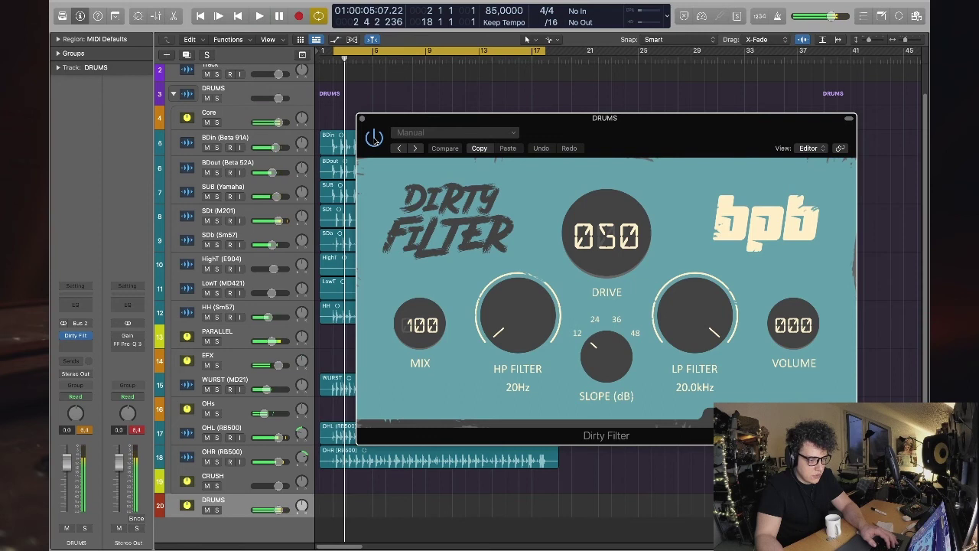
key("space")
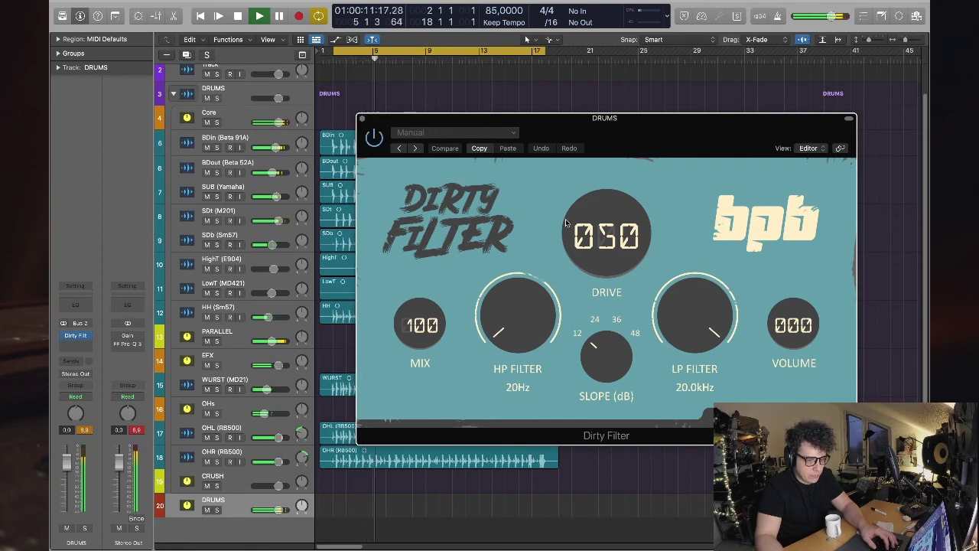
left_click_drag(602, 245, 616, 111)
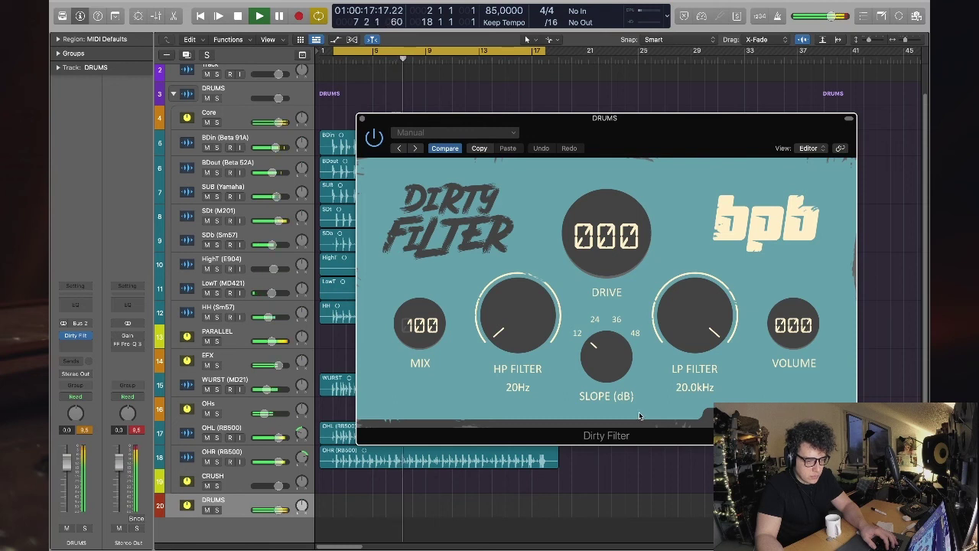
- Restart playback repeatedly to compare the drum mix with Dirty Filter bypassed and active
key("space")
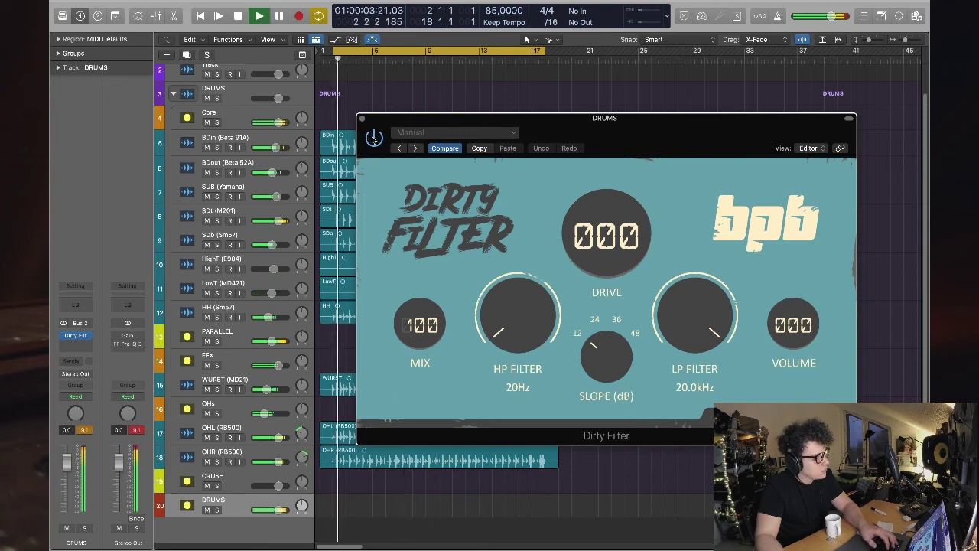
key("space")
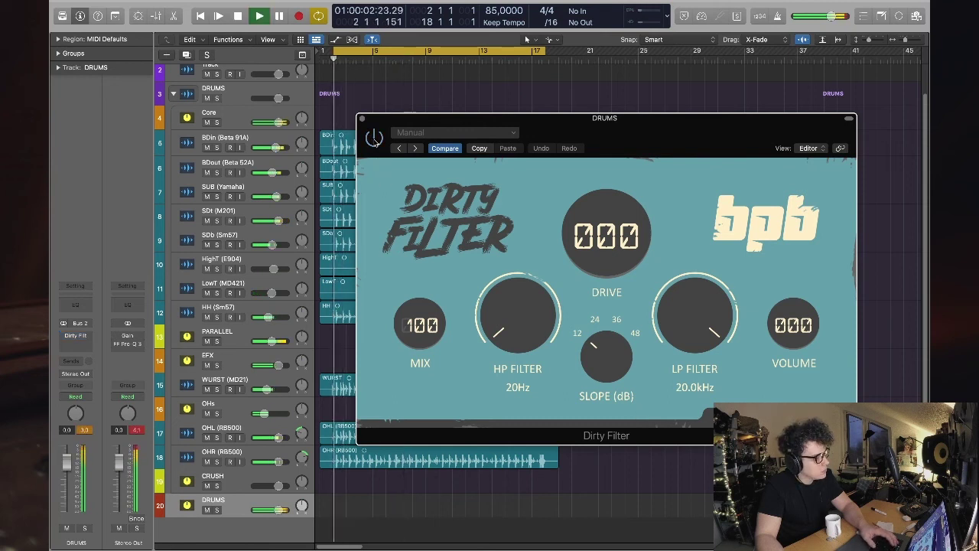
key("space")
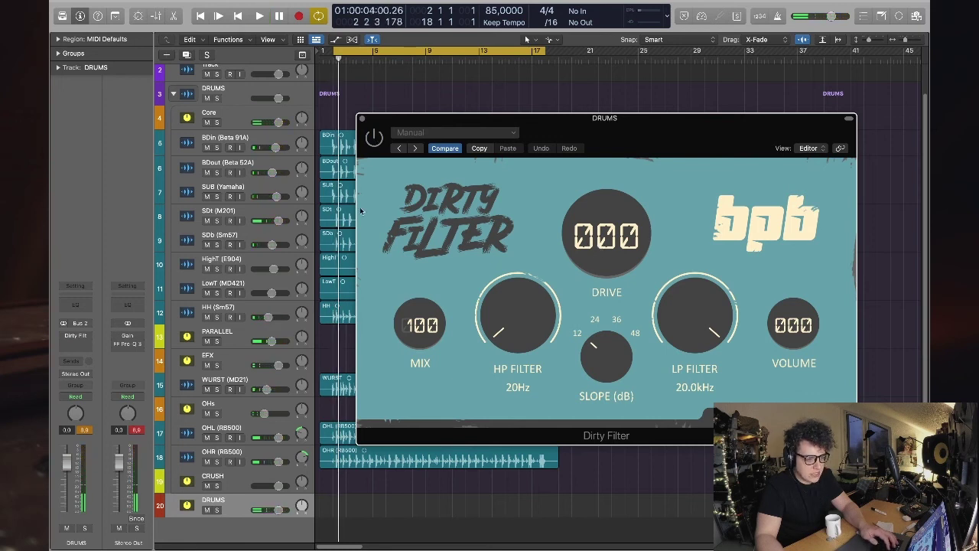
key("space")
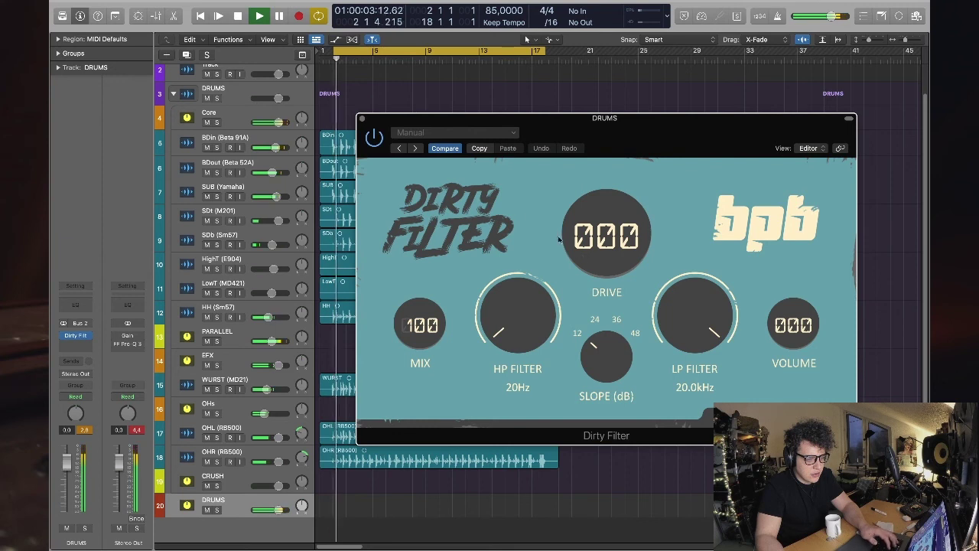
key("space")
key("space")
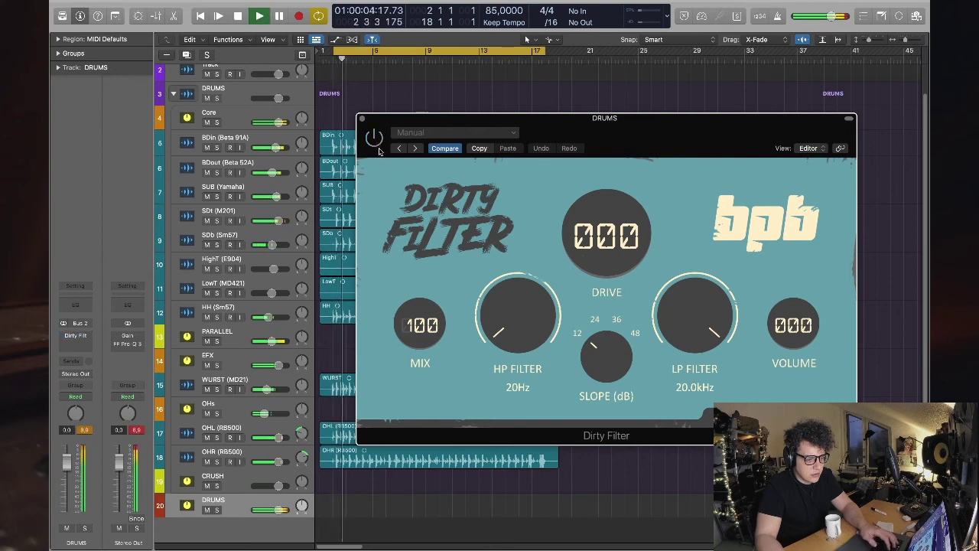
key("space")
key("space")
- Try Dirty Filter's HP, LP, slope and mix controls during playback, returning the slope to 12 dB
left_click_drag(511, 300, 505, 369)
mouse_move(696, 322)
left_mouse_down()
mouse_move(707, 387)
mouse_move(719, 385)
mouse_move(693, 350)
mouse_move(690, 324)
left_mouse_up()
left_click_drag(606, 354, 596, 260)
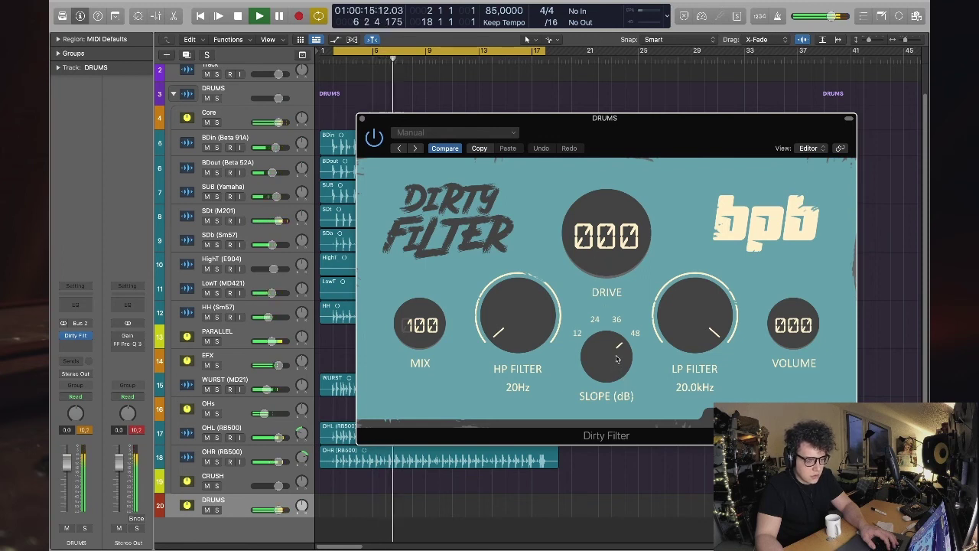
left_click_drag(617, 355, 613, 414)
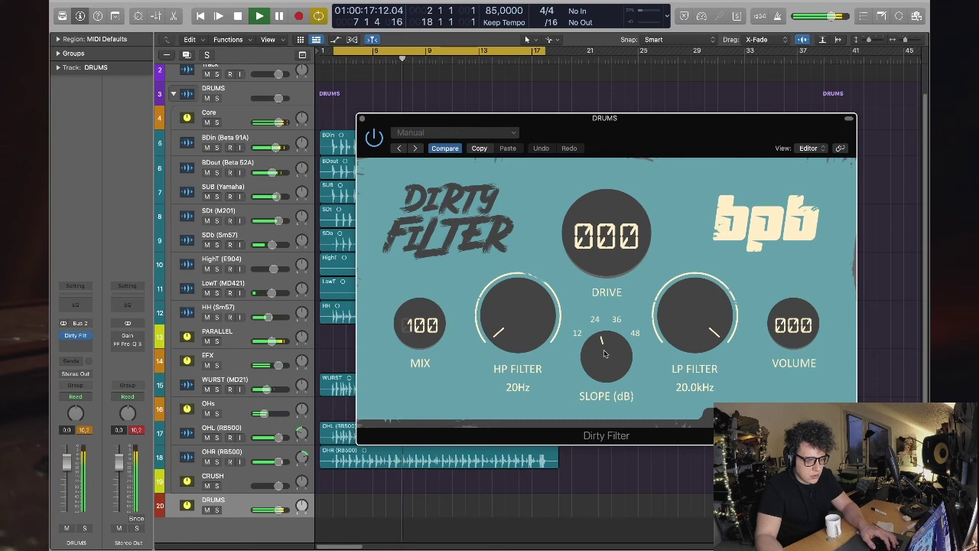
mouse_move(421, 326)
left_mouse_down()
mouse_move(434, 467)
mouse_move(421, 325)
left_mouse_up()
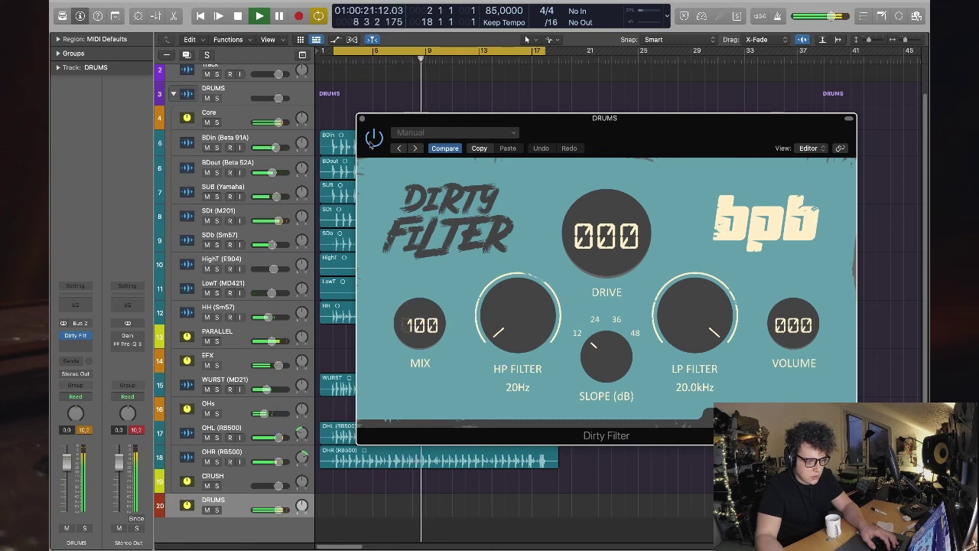
- Set Dirty Filter's drive to 14 and HP filter to 38 Hz, and close the plug-in window
mouse_move(607, 230)
left_mouse_down()
mouse_move(604, 187)
mouse_move(604, 235)
left_mouse_up()
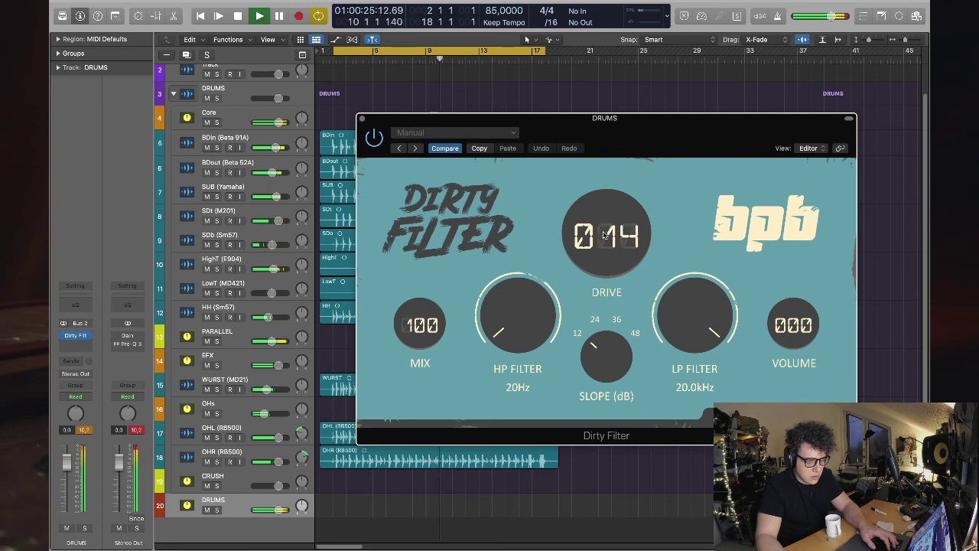
left_click_drag(543, 305, 543, 332)
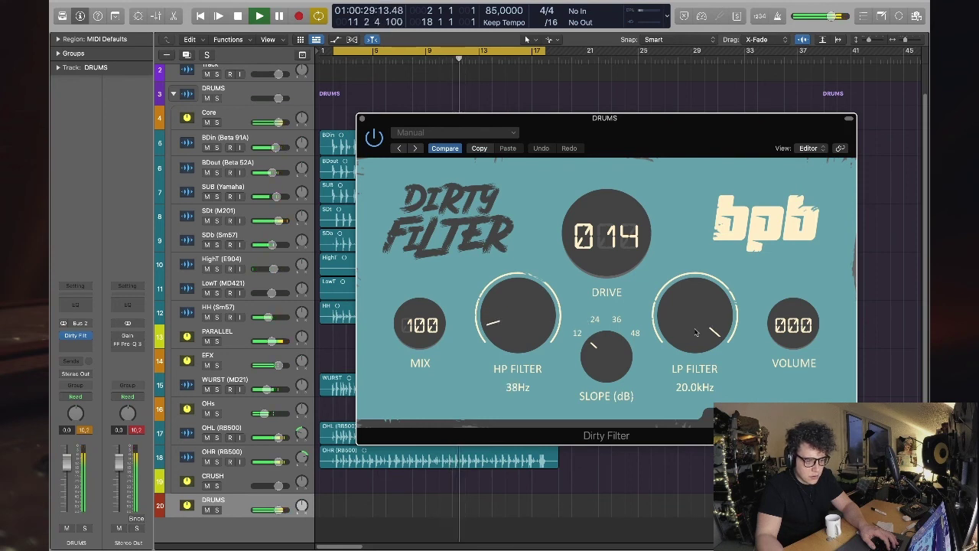
left_click(361, 119)
- Lower the PARALLEL bus volume slightly, check the DRUMS bus level and stop playback
left_click(274, 341)
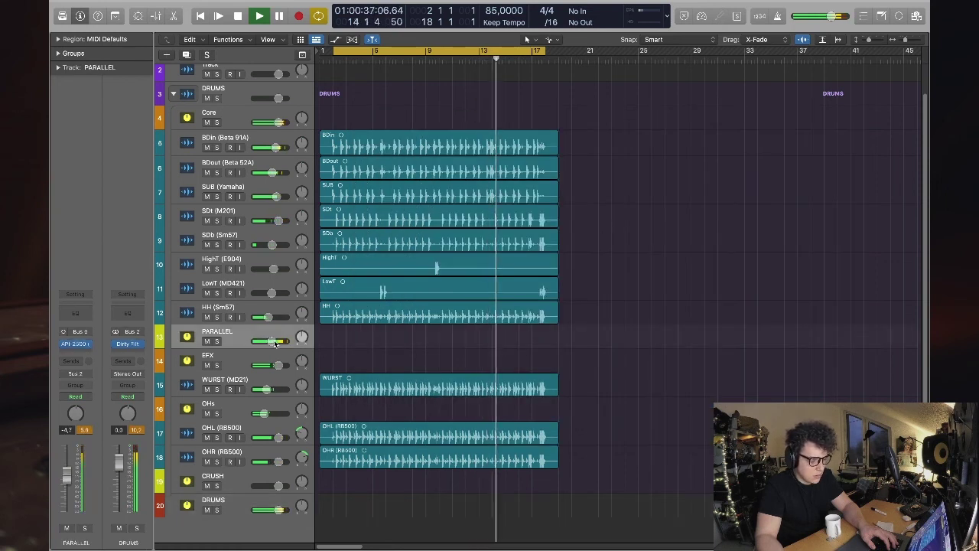
left_click(251, 502)
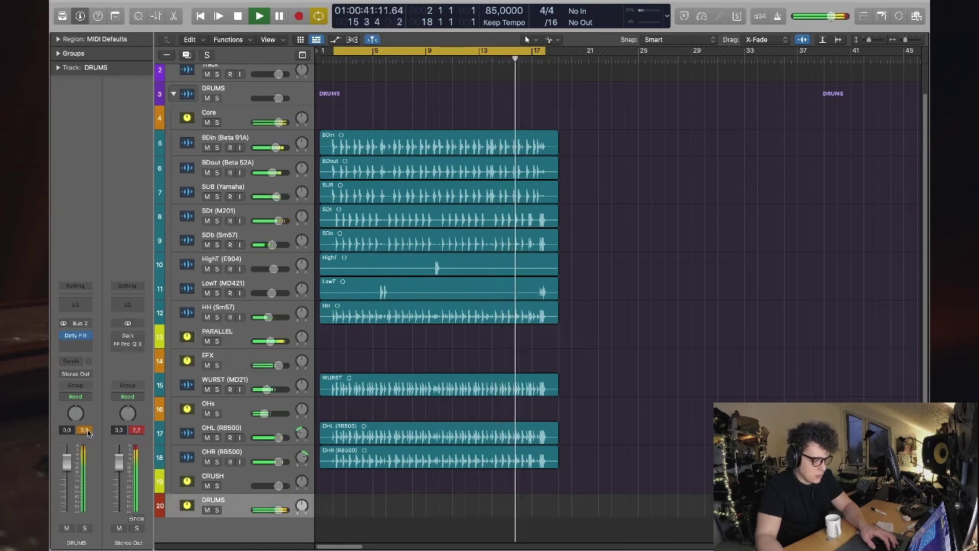
key("space")
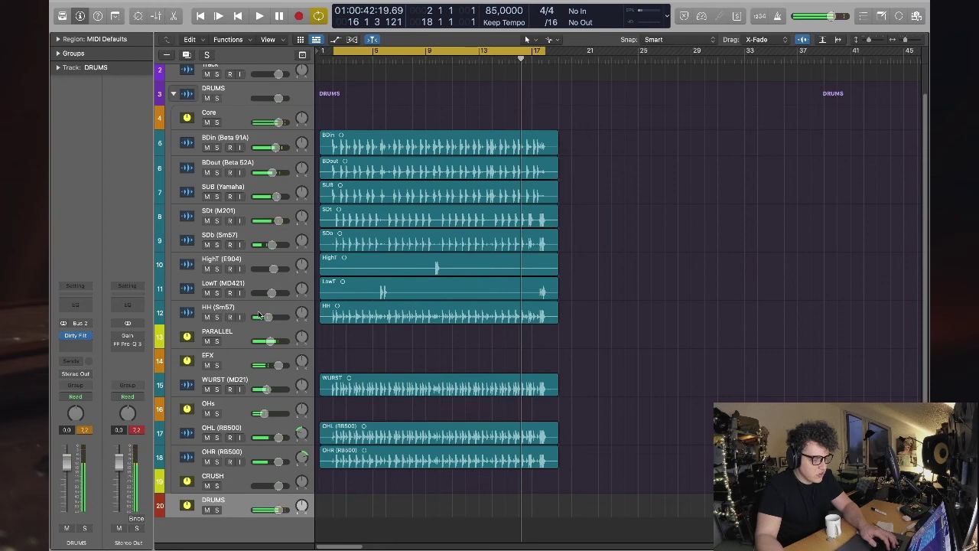
- Solo PARALLEL during playback, lower its volume to about -11.2 dB, unsolo it and select the DRUMS bus
left_click(269, 341)
key("s")
key("space")
left_click_drag(270, 344, 258, 346)
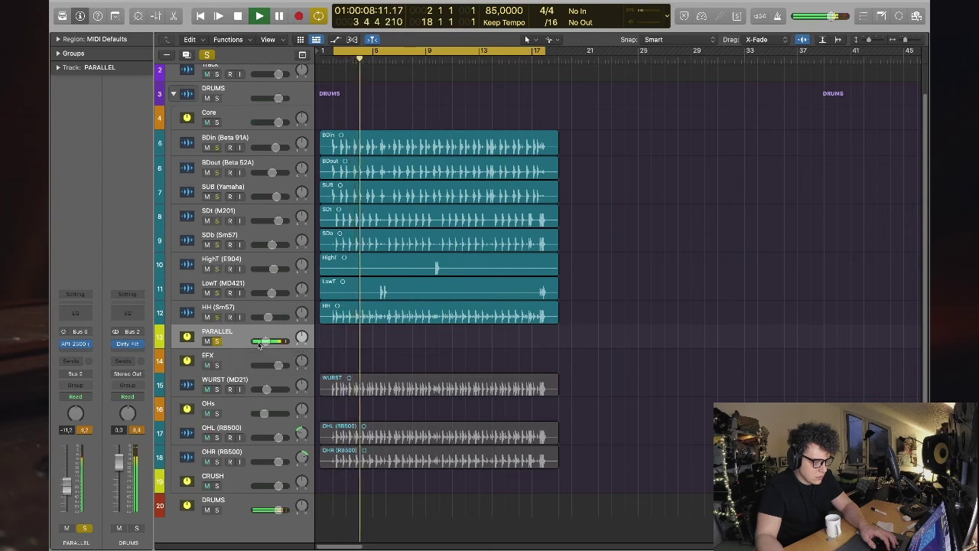
left_click(218, 342)
left_click(243, 506)
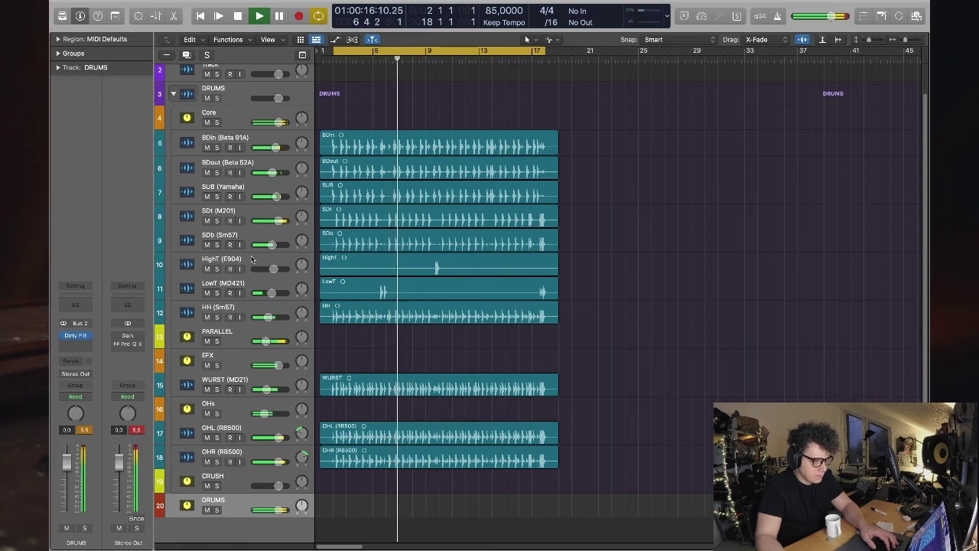
- Stop playback, adjust the Distressor's attack slightly on the SDt (M201) track and close the plug-in
left_click(236, 213)
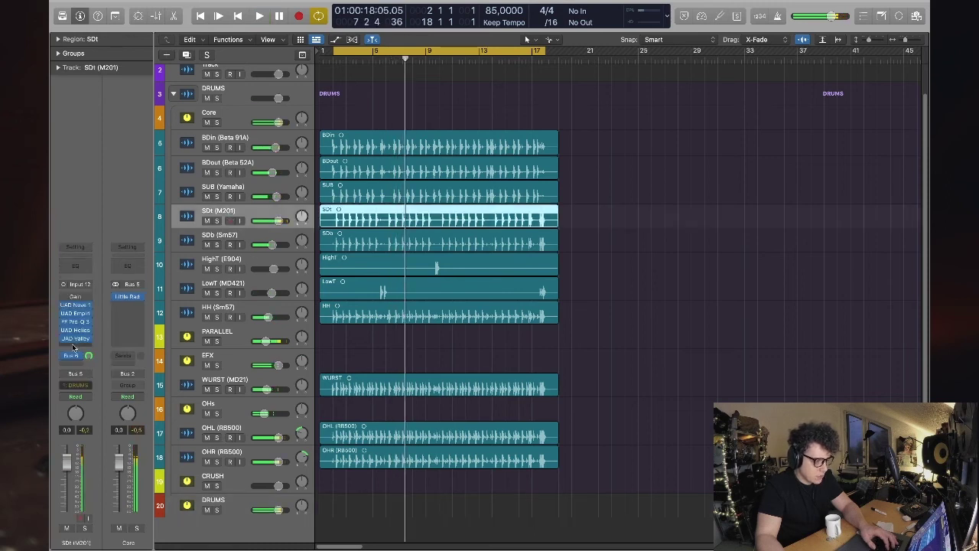
key("v")
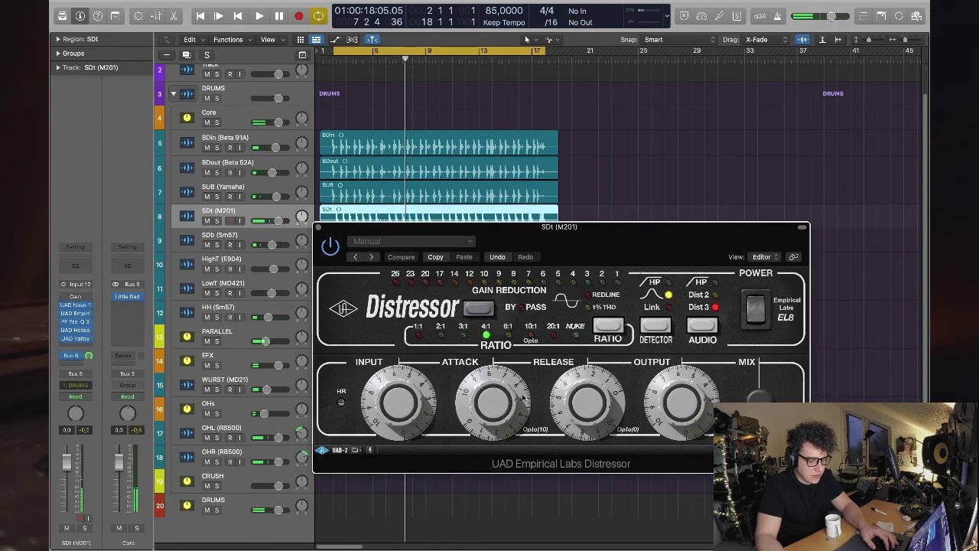
left_click_drag(502, 417, 501, 416)
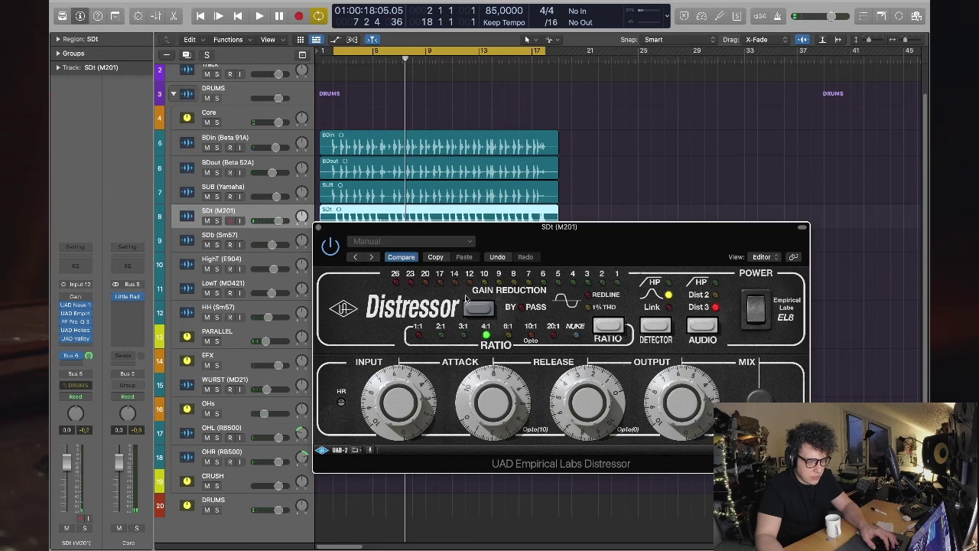
left_click(319, 228)
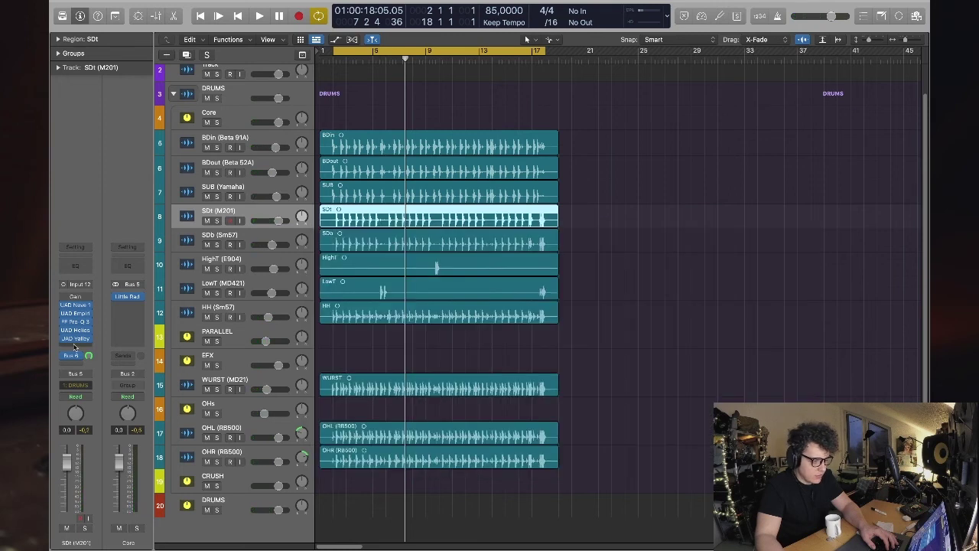
- Set the PARALLEL bus volume to -9.6 dB
left_click(79, 355)
left_click(107, 178)
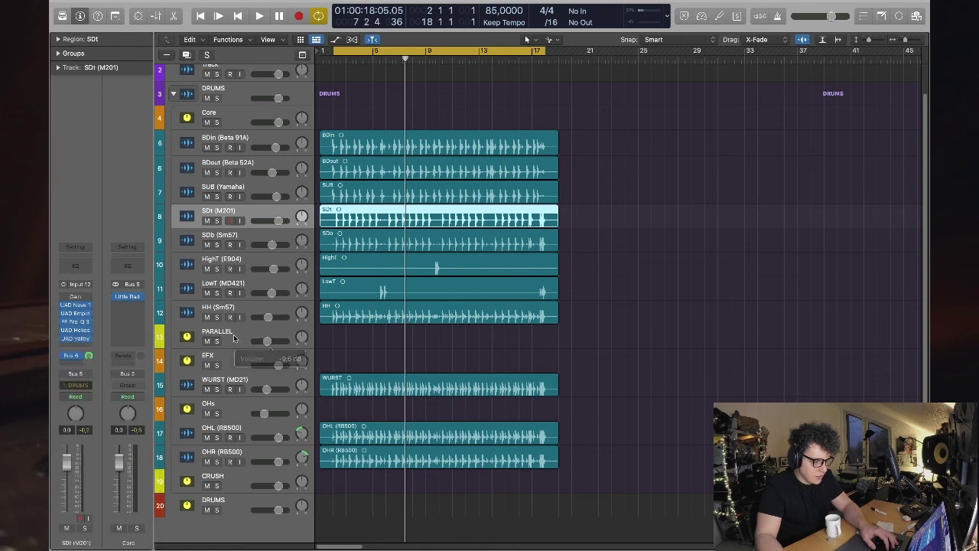
left_click(258, 340)
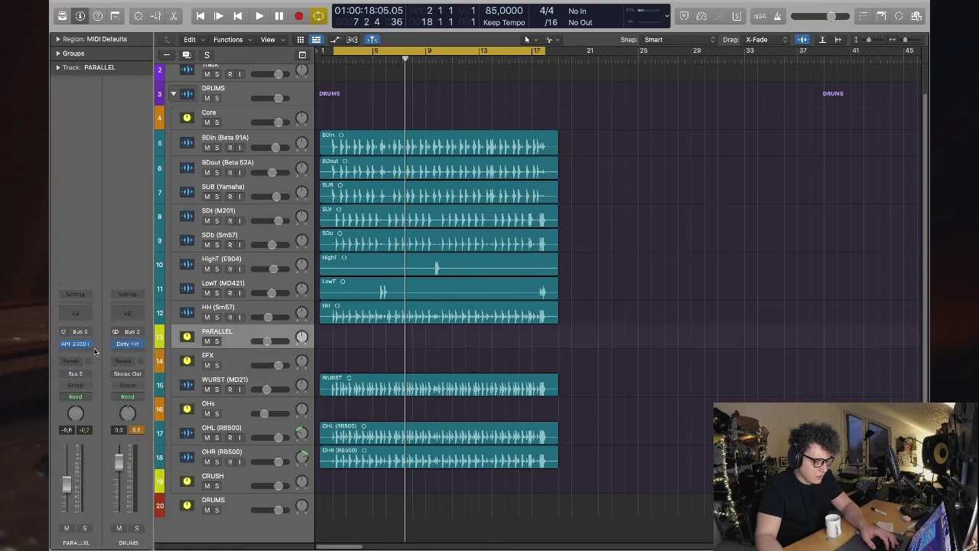
- Check the Valley People Dyna-mite settings on the SDt (M201) track and close the plug-in
left_click(243, 210)
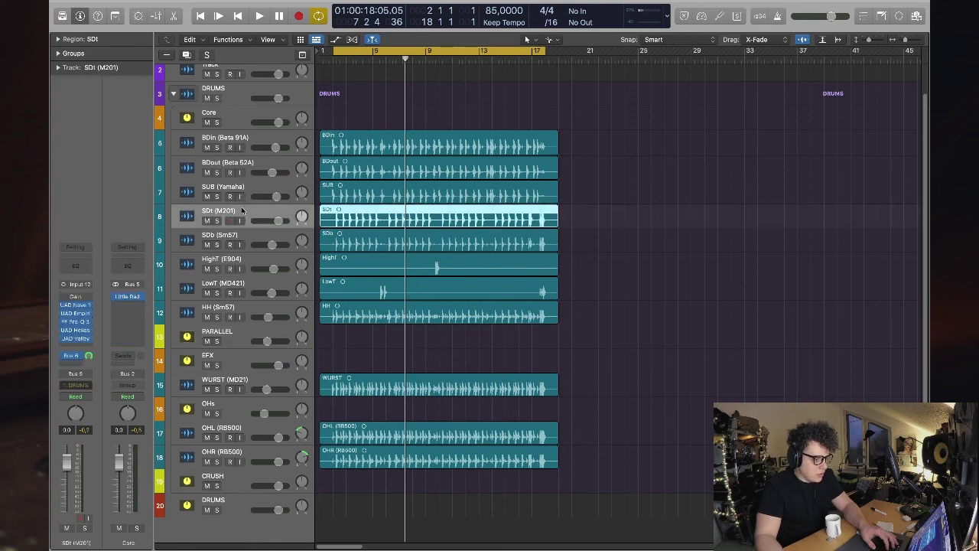
left_click(76, 338)
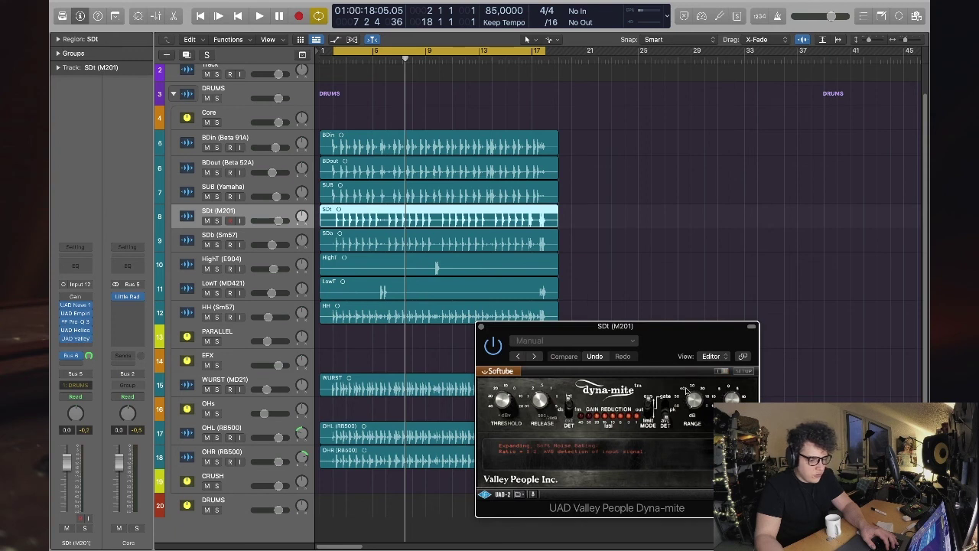
left_click(480, 327)
- Clear the region selection, play the full drum mix from the start and select the DRUMS bus
left_click(804, 175)
key("Return")
key("space")
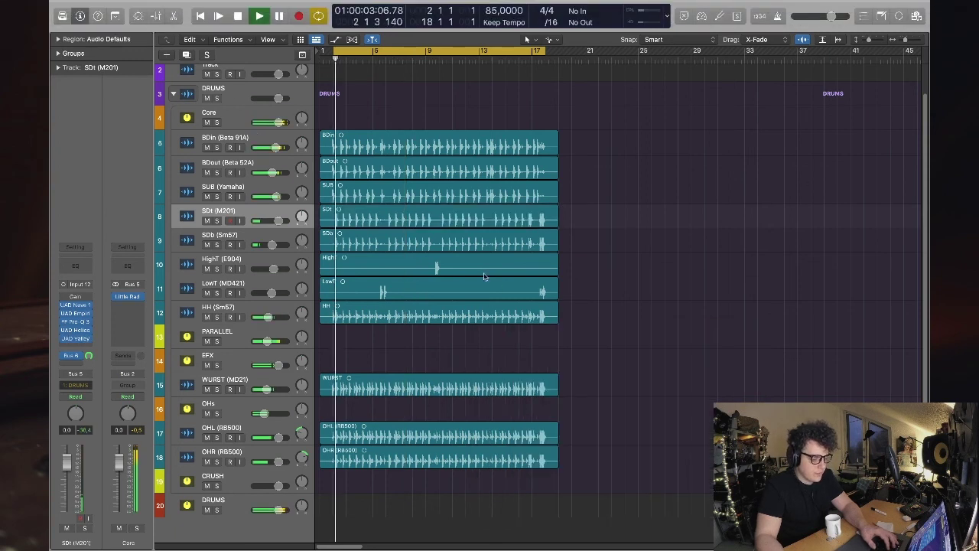
left_click(437, 502)
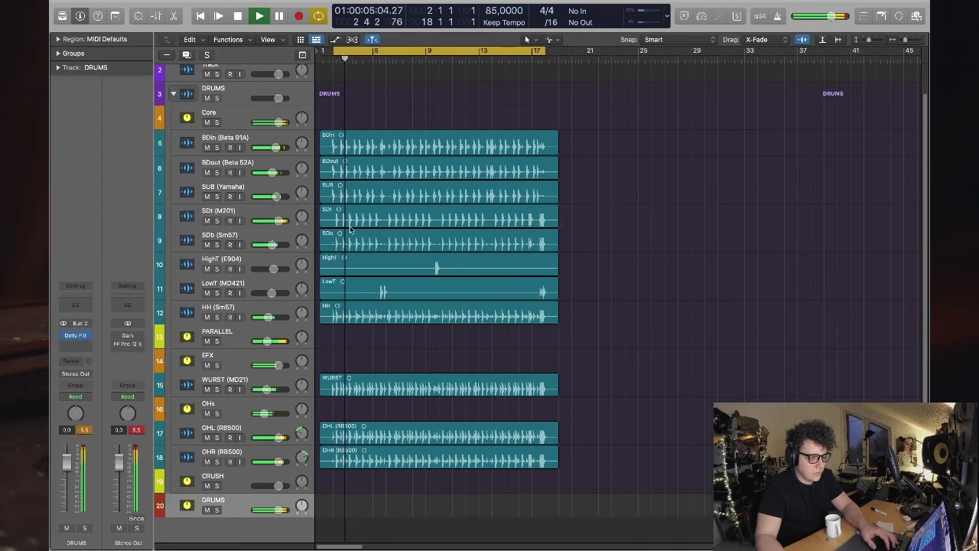
- Lower Dirty Filter's LP filter on the DRUMS bus to 9.2 kHz, stop playback and close the plug-in
mouse_move(64, 338)
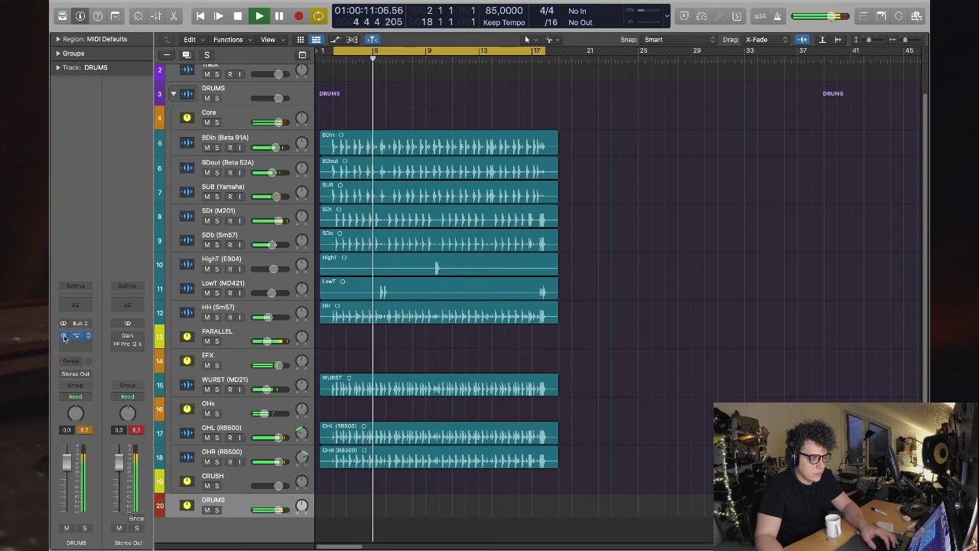
left_click(82, 338)
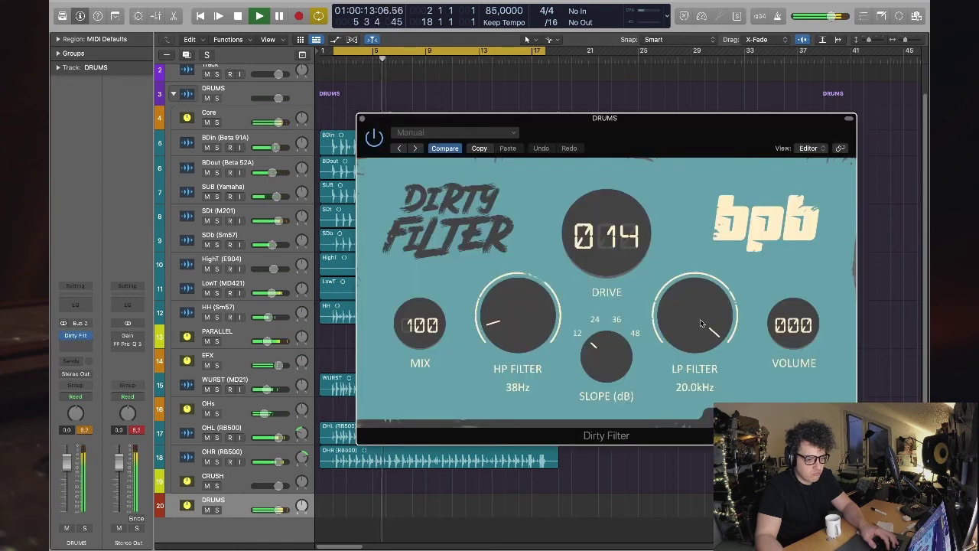
left_click_drag(705, 320, 706, 342)
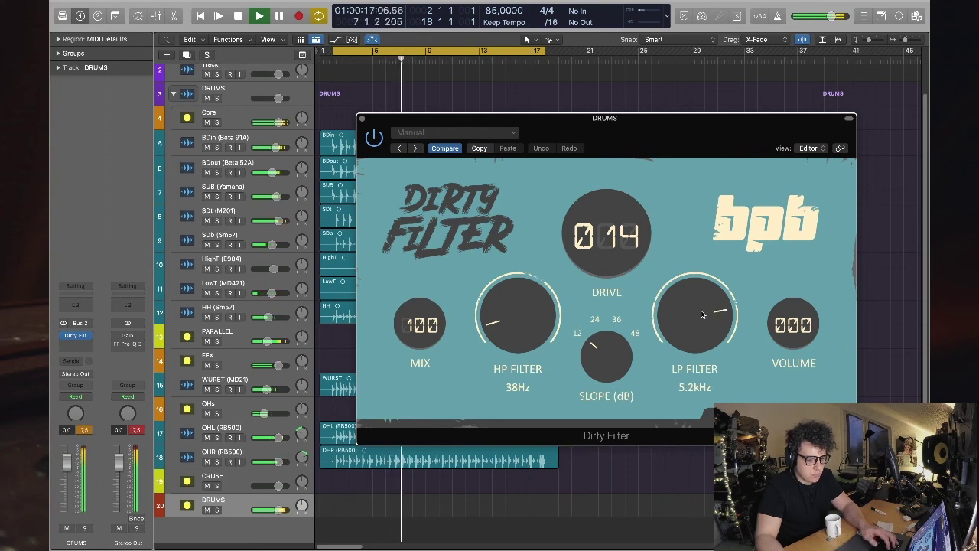
left_click_drag(703, 314, 704, 305)
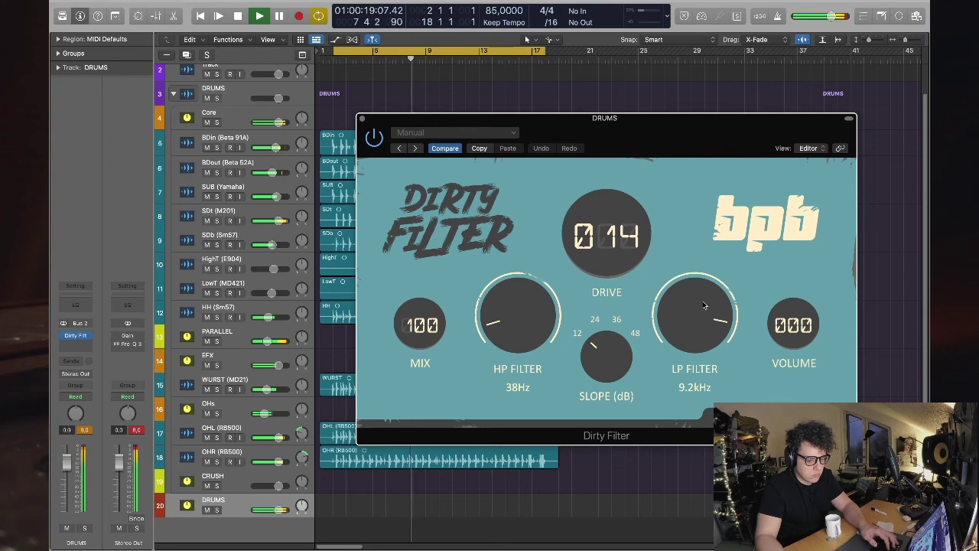
left_click_drag(613, 357, 603, 382)
key("space")
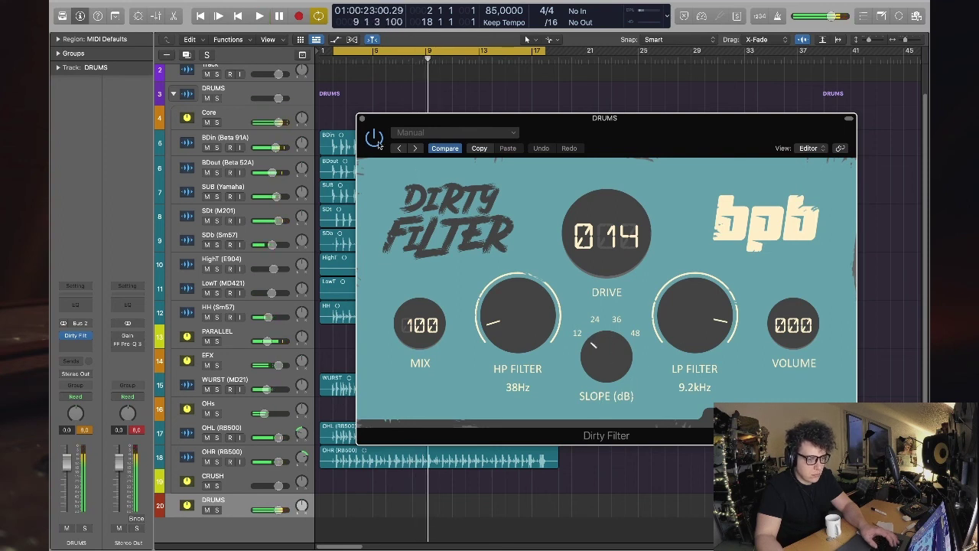
left_click(363, 119)
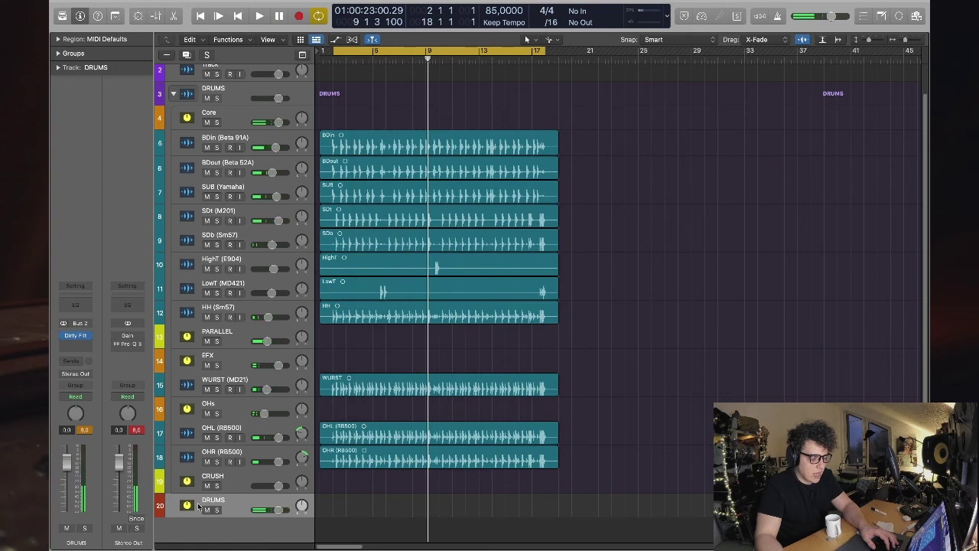
- Insert the RC-20 Retro Color plug-in on the DRUMS bus after Dirty Filter
left_click(79, 346)
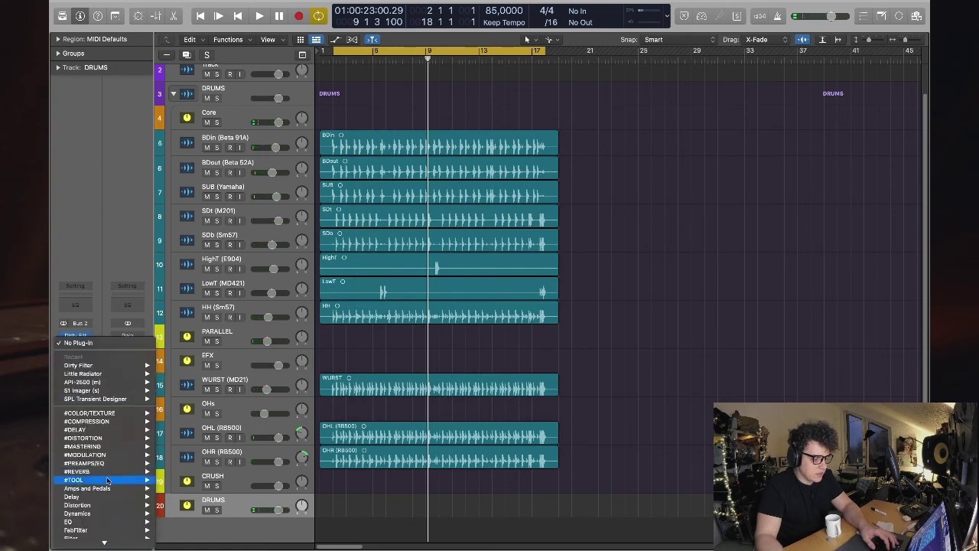
mouse_move(106, 421)
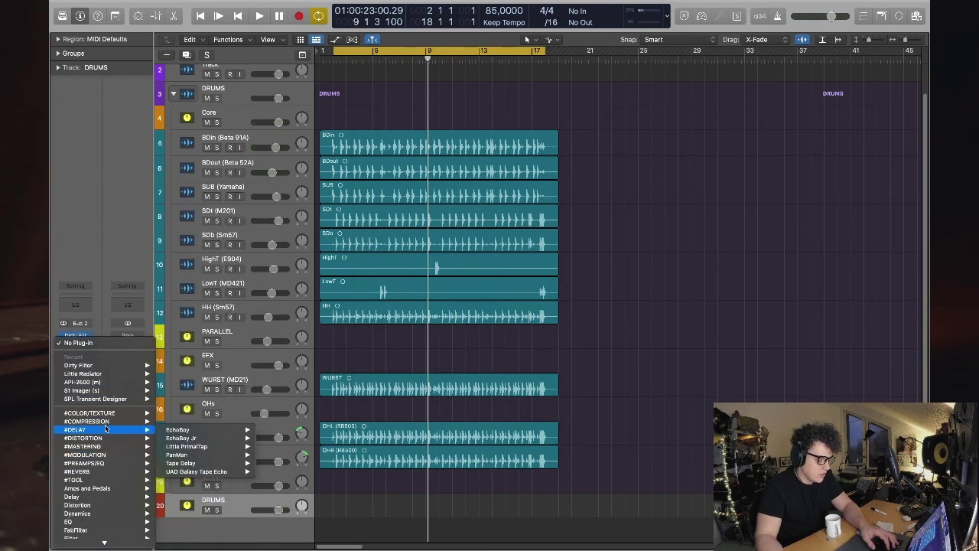
mouse_move(110, 464)
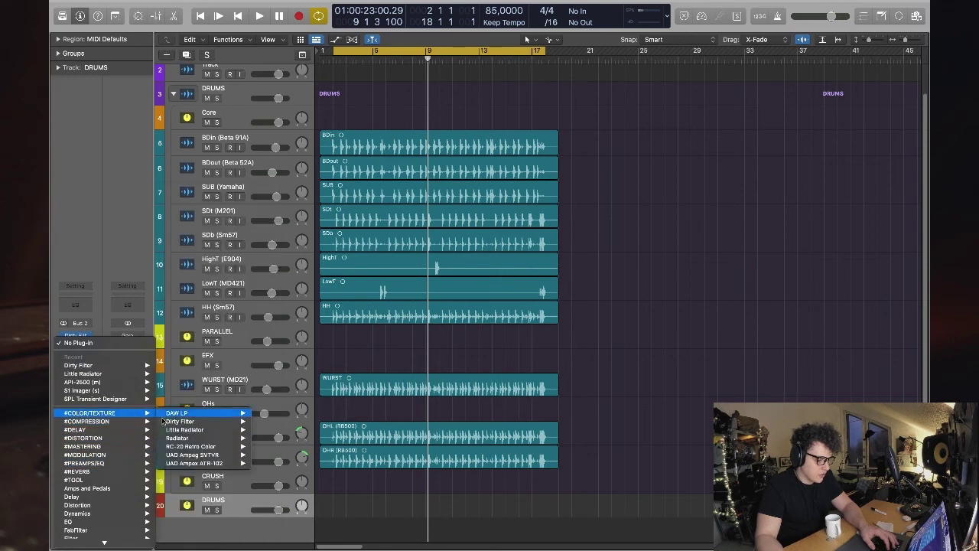
mouse_move(230, 449)
key("Escape")
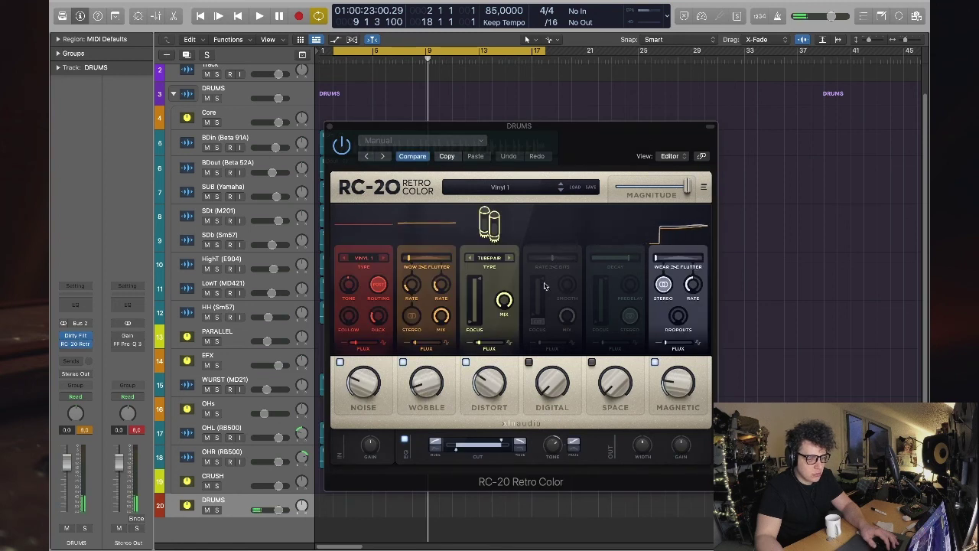
- Adjust RC-20's Noise amount, then play the mix while raising the noise ducking and lowering its tone
left_click_drag(366, 388, 366, 429)
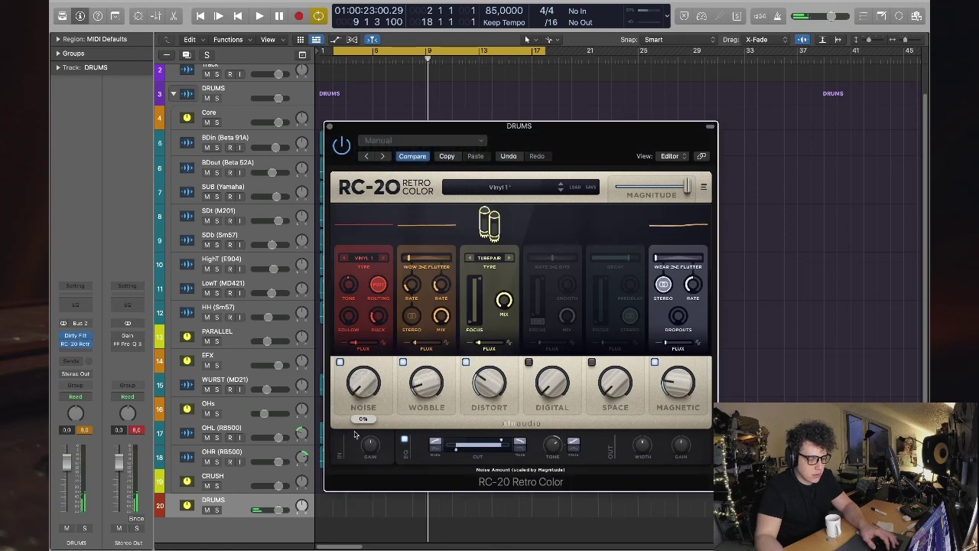
left_click(368, 378)
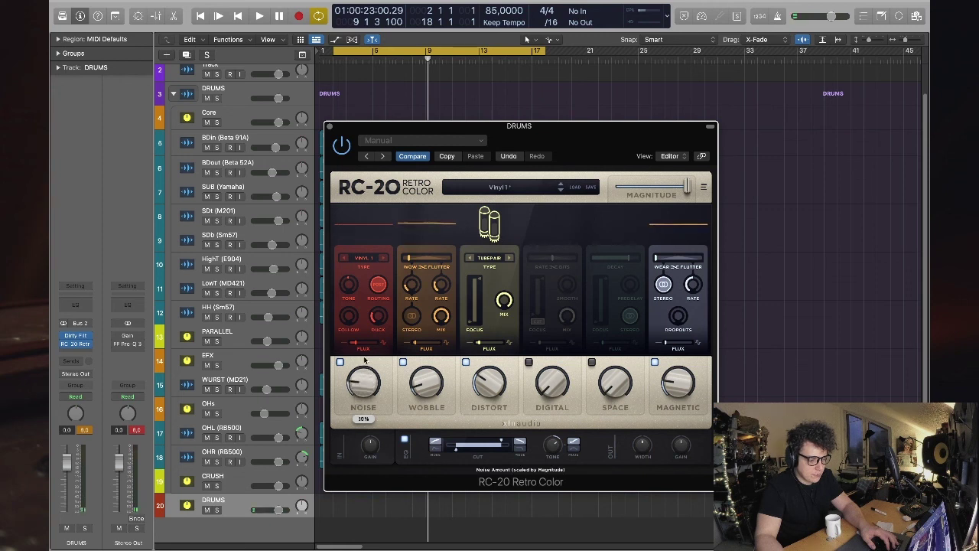
left_click(379, 288)
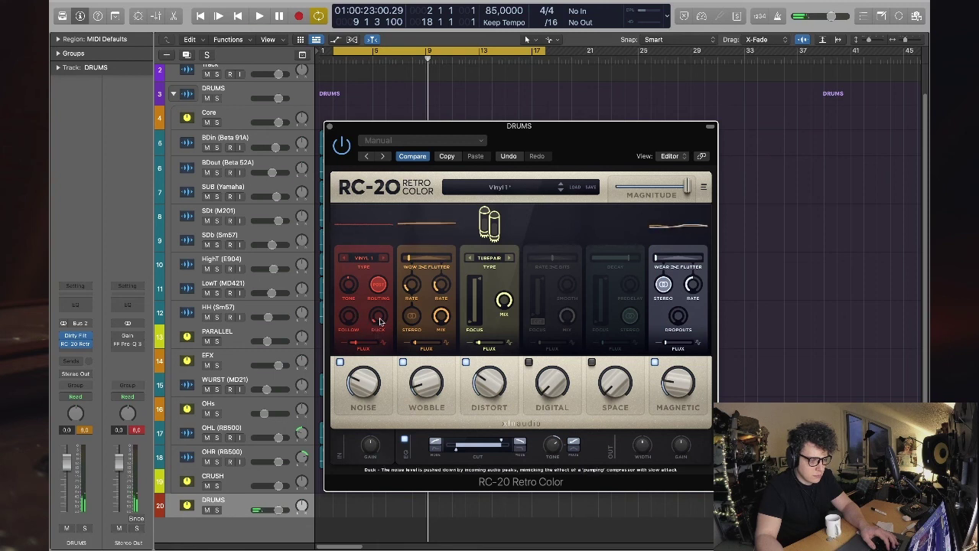
key("space")
left_click_drag(380, 322, 380, 285)
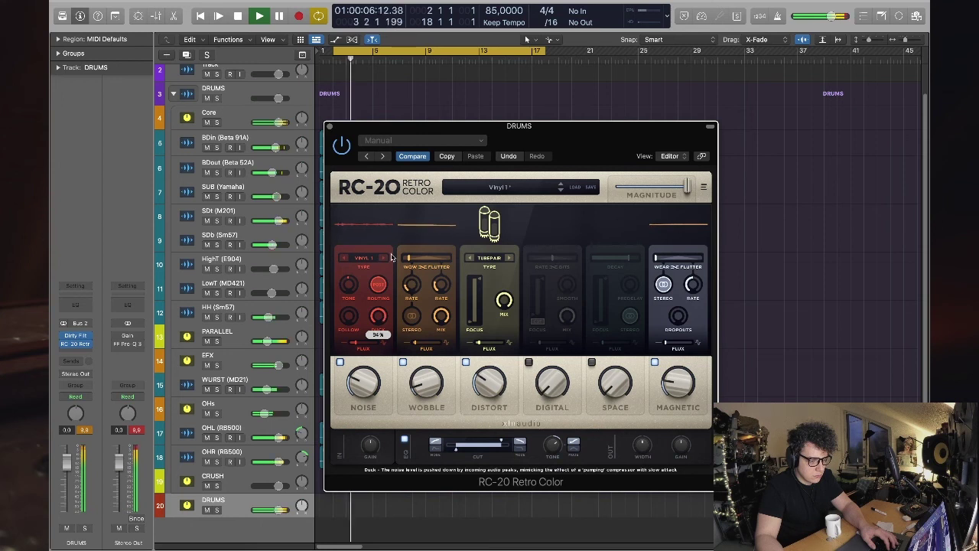
left_click_drag(348, 285, 352, 310)
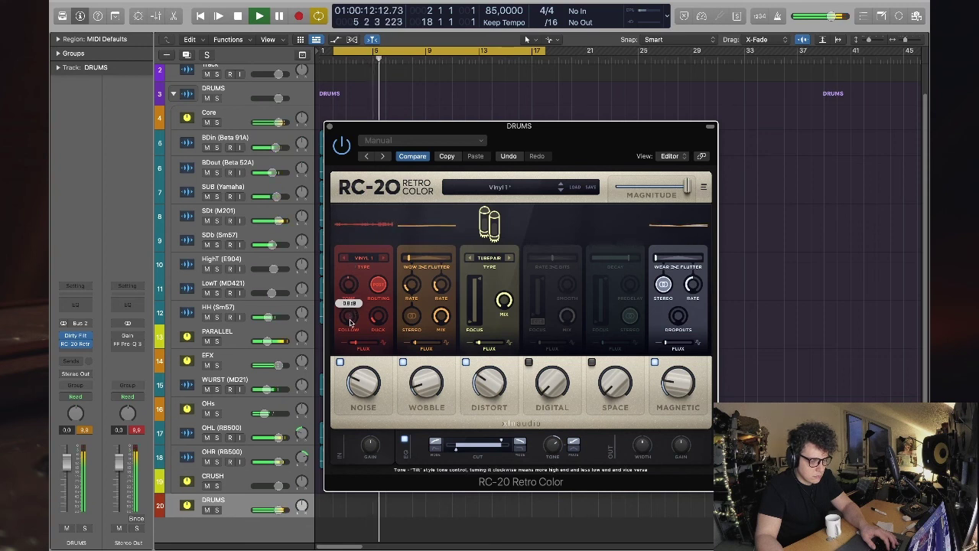
- Switch off RC-20's Space and Magnetic modules and close the plug-in
mouse_move(354, 384)
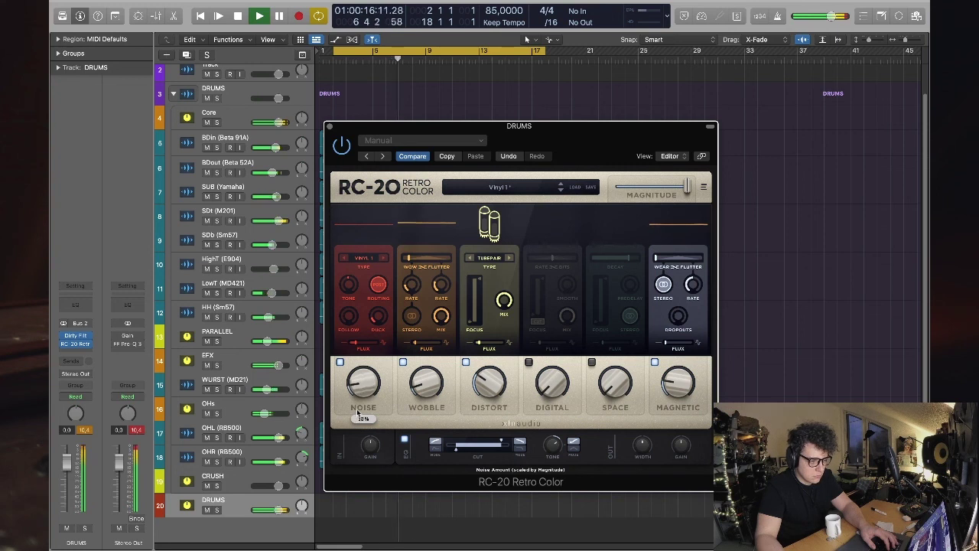
mouse_move(421, 392)
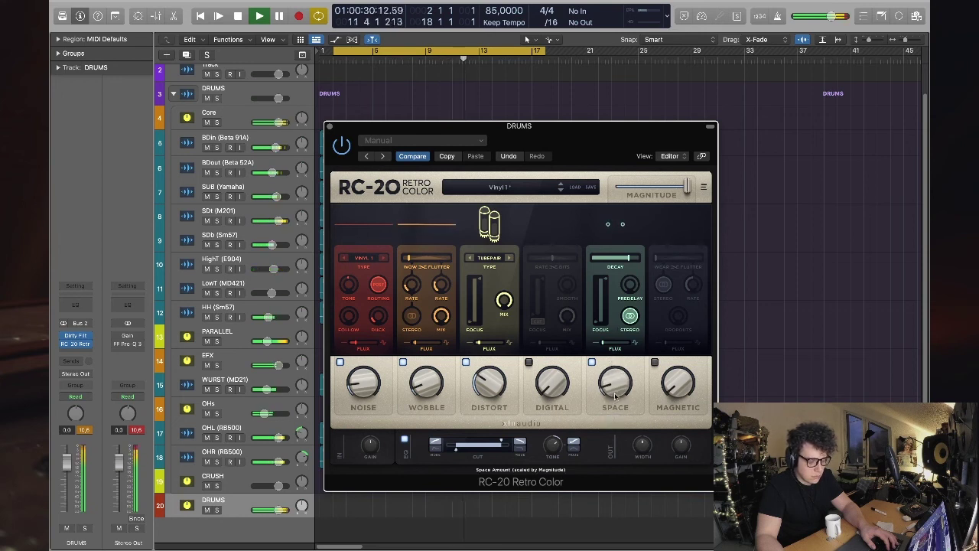
left_click(592, 362)
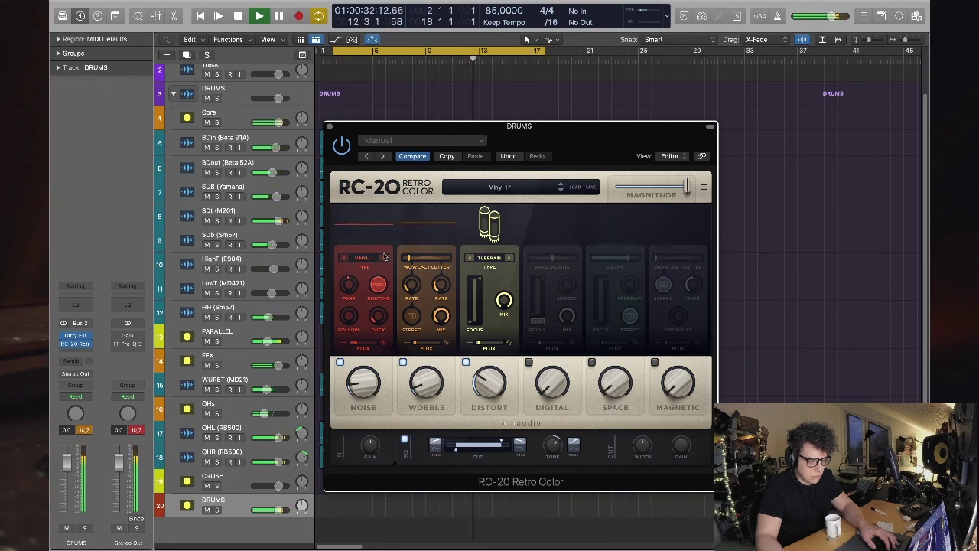
left_click(329, 126)
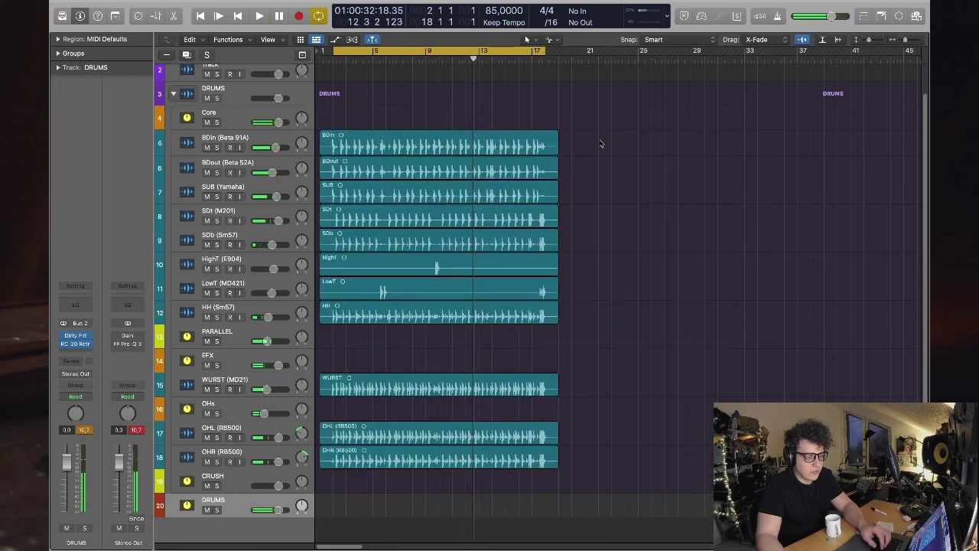
- Audition the drum mix with RC-20 active, reopening the plug-in to review its settings and closing it again
key("space")
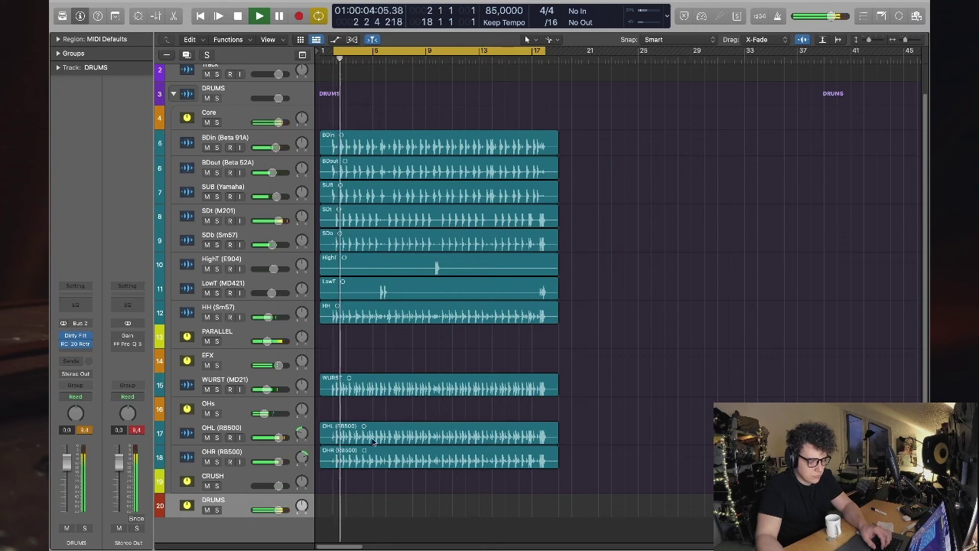
key("space")
left_click(75, 343)
mouse_move(365, 408)
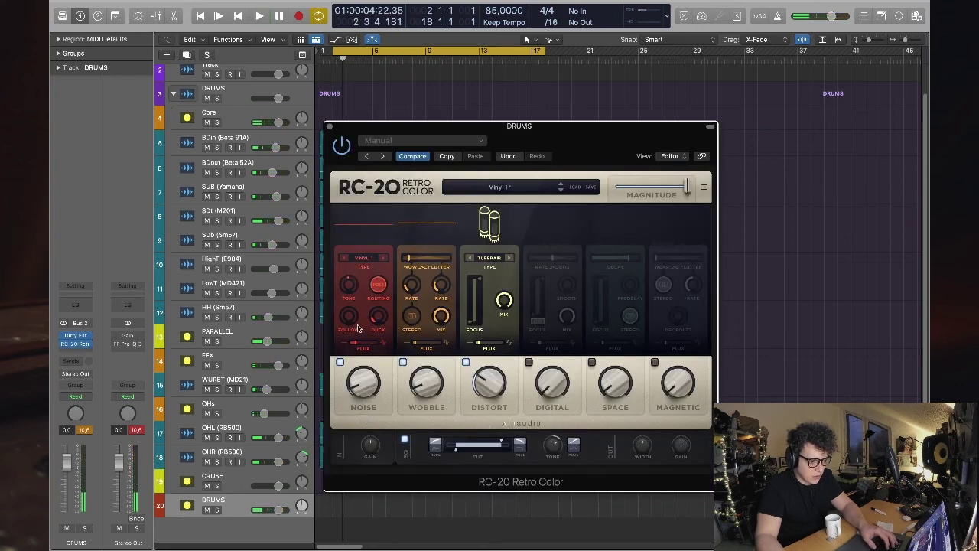
key("space")
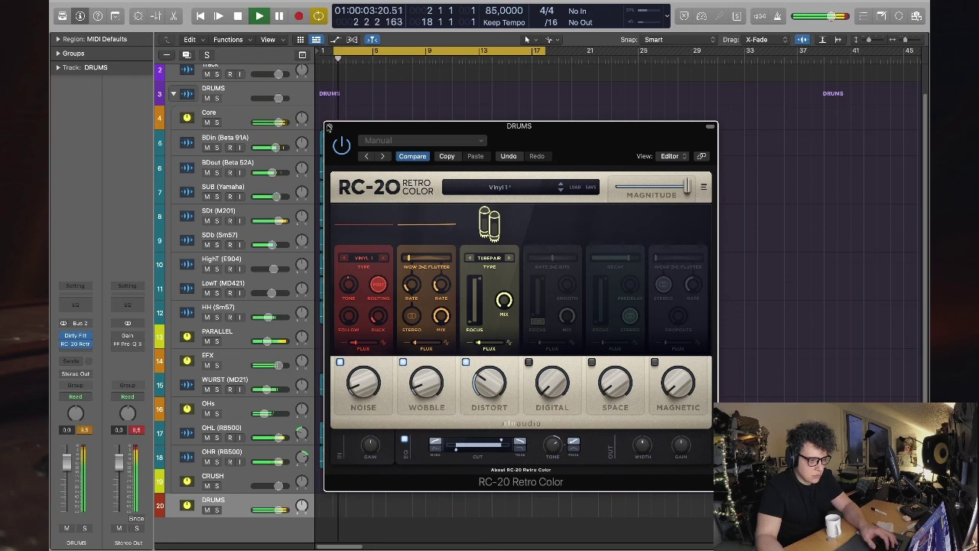
left_click(329, 127)
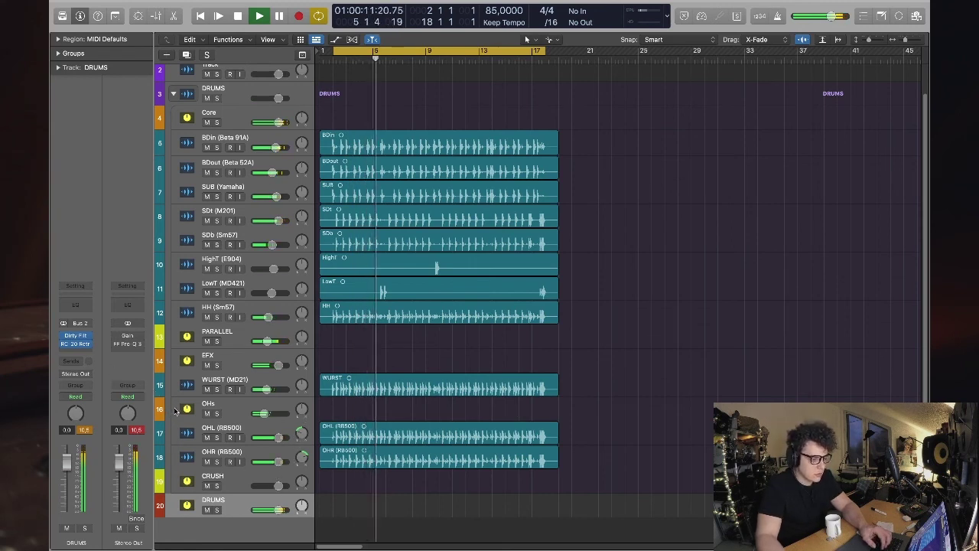
- Lower the WURST track's volume slightly, raise the OHs bus volume slightly and stop playback
mouse_move(268, 400)
left_click_drag(269, 399, 264, 399)
left_click_drag(263, 413, 265, 414)
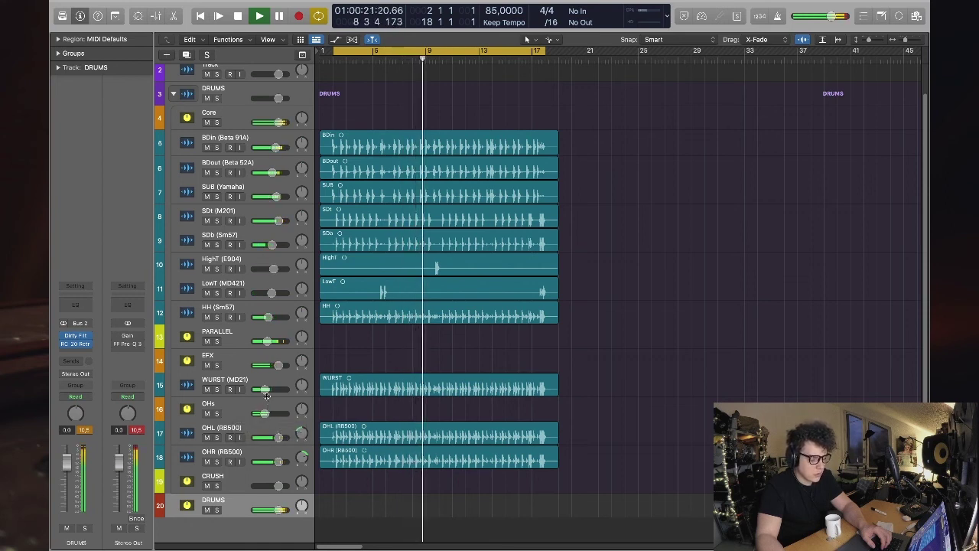
key("space")
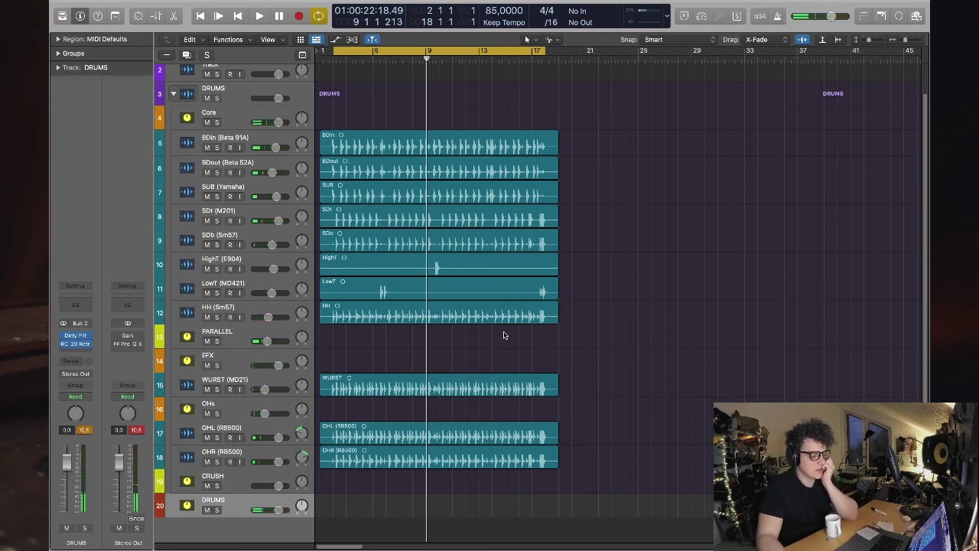
- Play the mix from the start, raise Dirty Filter's Mix on the DRUMS bus and close the plug-in
key("Return")
key("space")
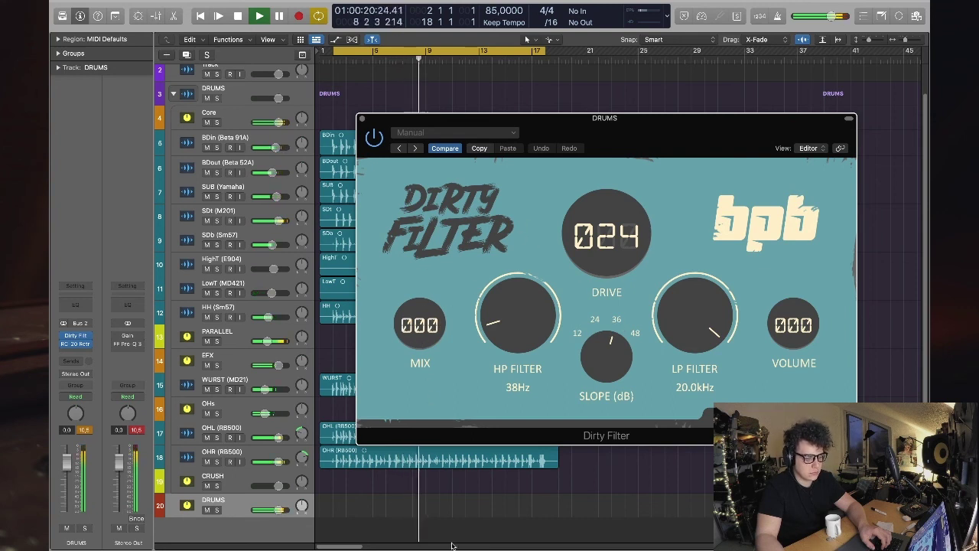
left_click_drag(430, 448, 425, 405)
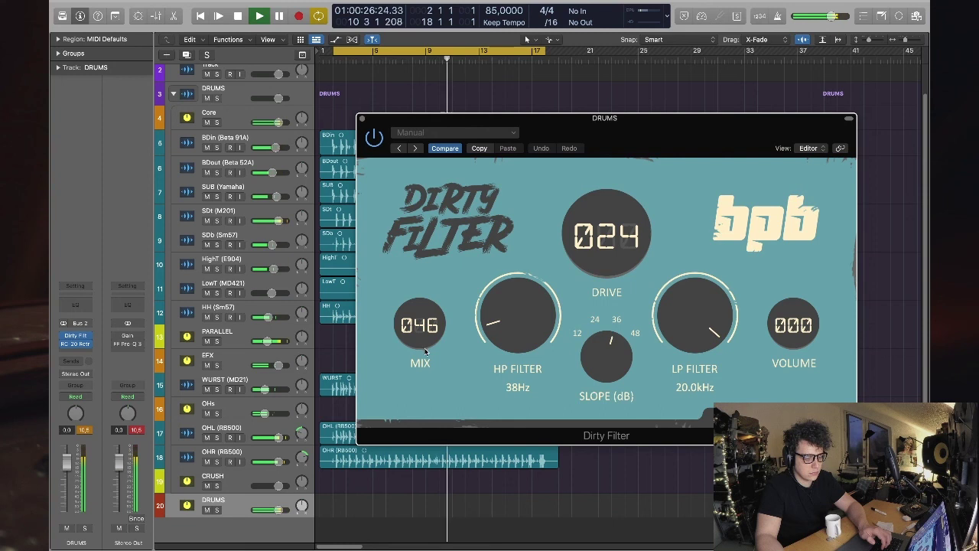
left_click_drag(427, 342, 427, 306)
key("super+w")
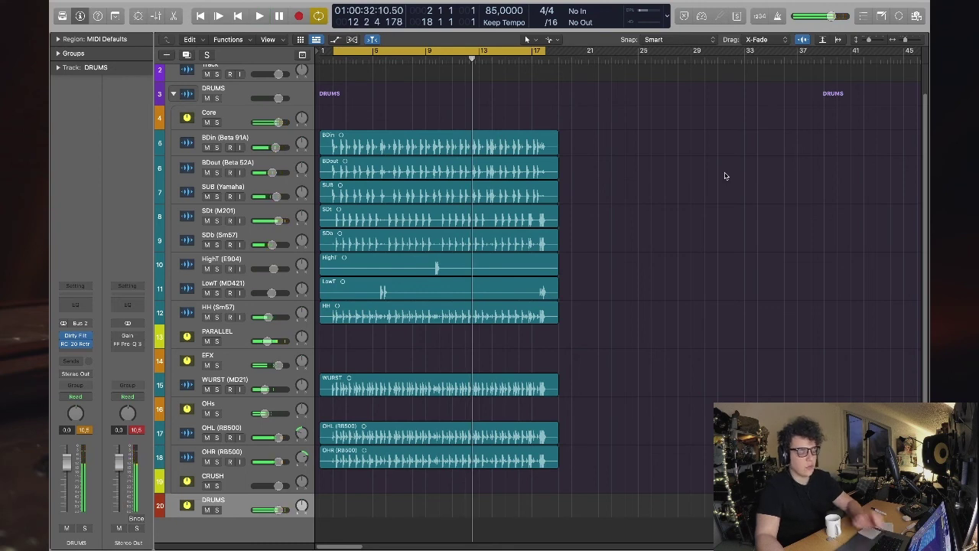
- Insert the UAD Ampex ATR-102 in stereo on the DRUMS bus and move its window clear of the drum regions
left_click(75, 335)
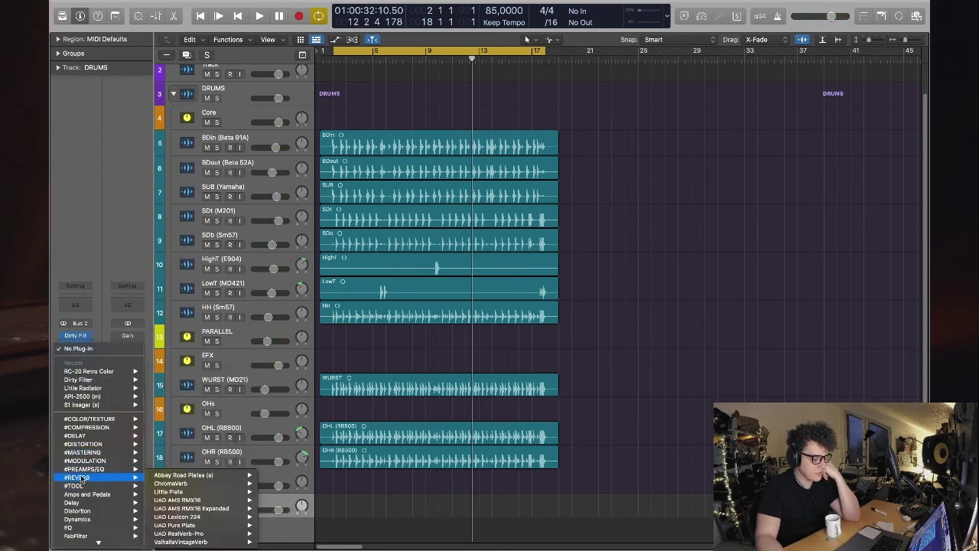
mouse_move(87, 455)
mouse_move(214, 488)
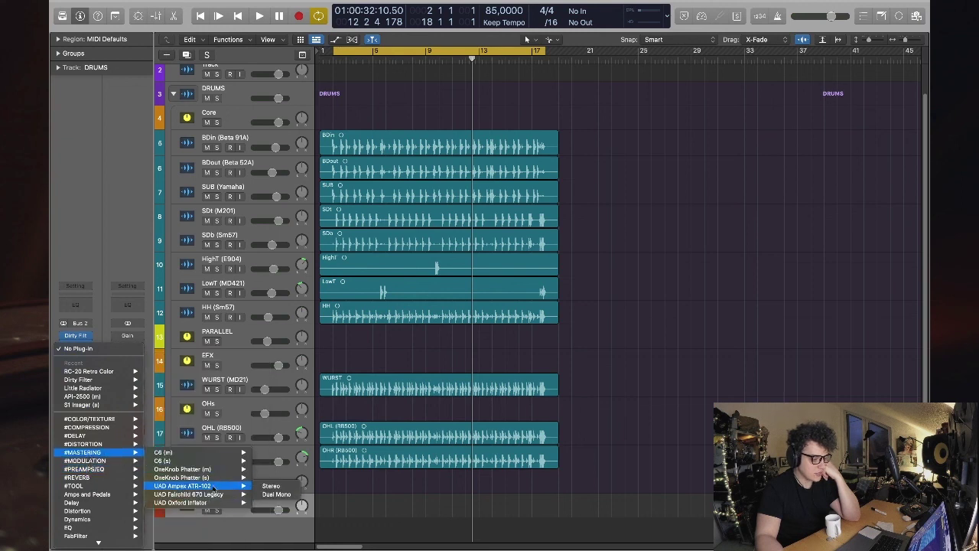
left_click(271, 487)
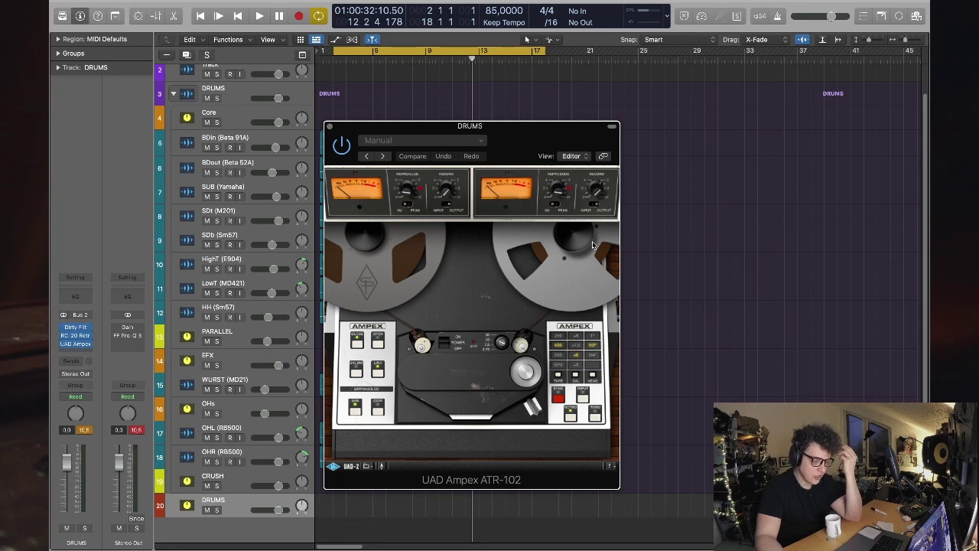
left_click_drag(518, 142, 728, 79)
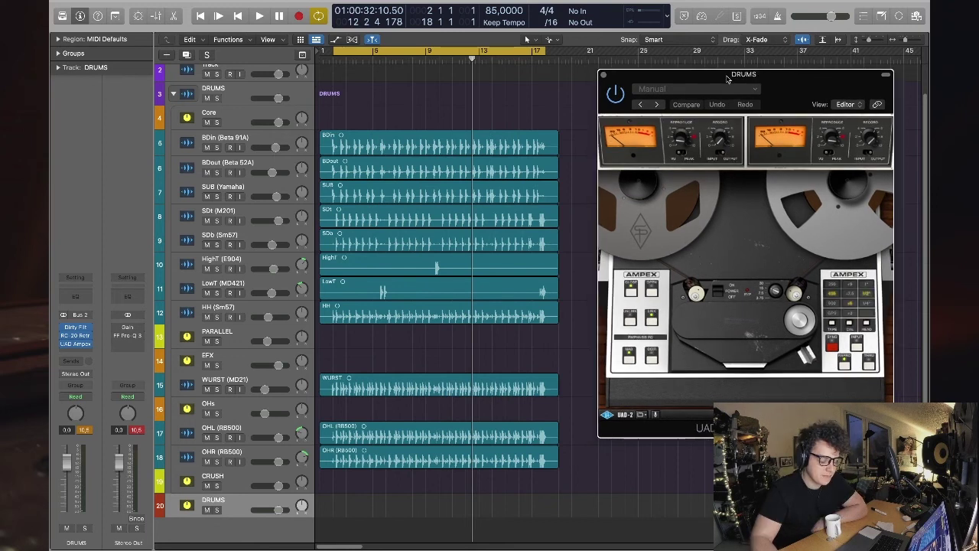
- Play the mix, compare it with the ATR-102 bypassed and active, reset the DRUMS peak reading and stop playback
key("space")
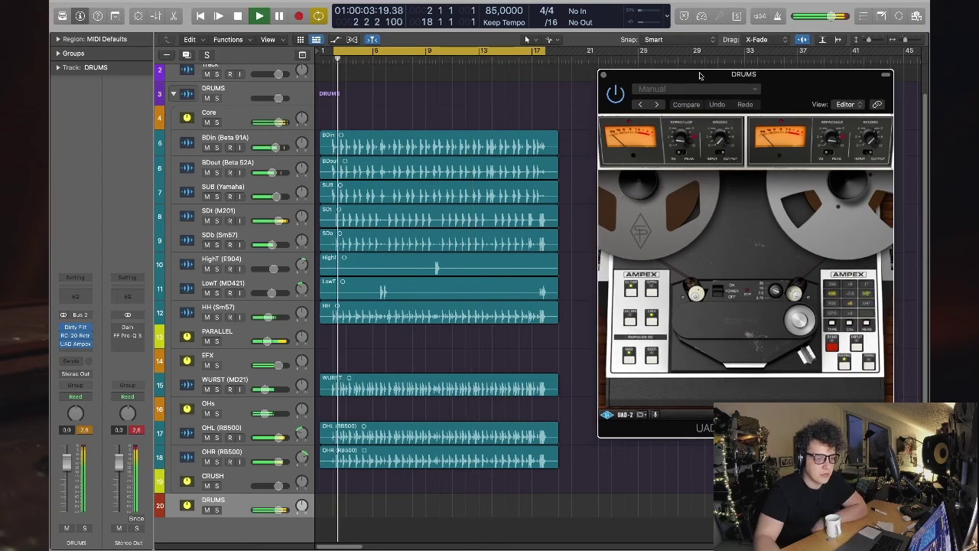
left_click(617, 94)
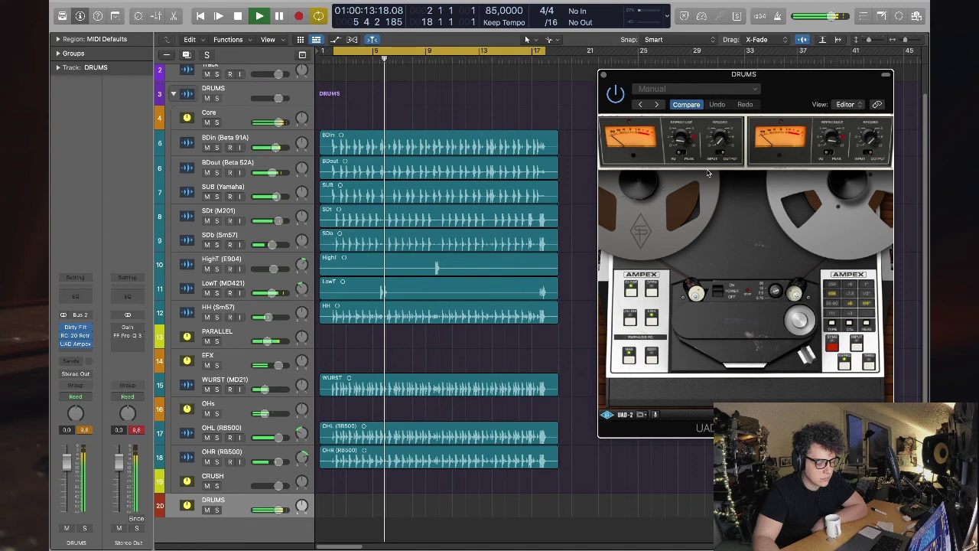
left_click(86, 430)
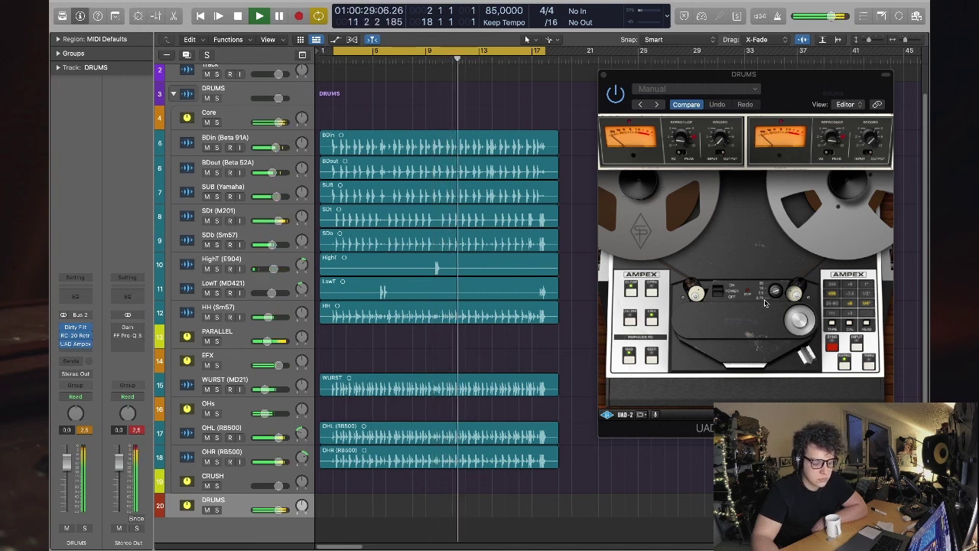
key("space")
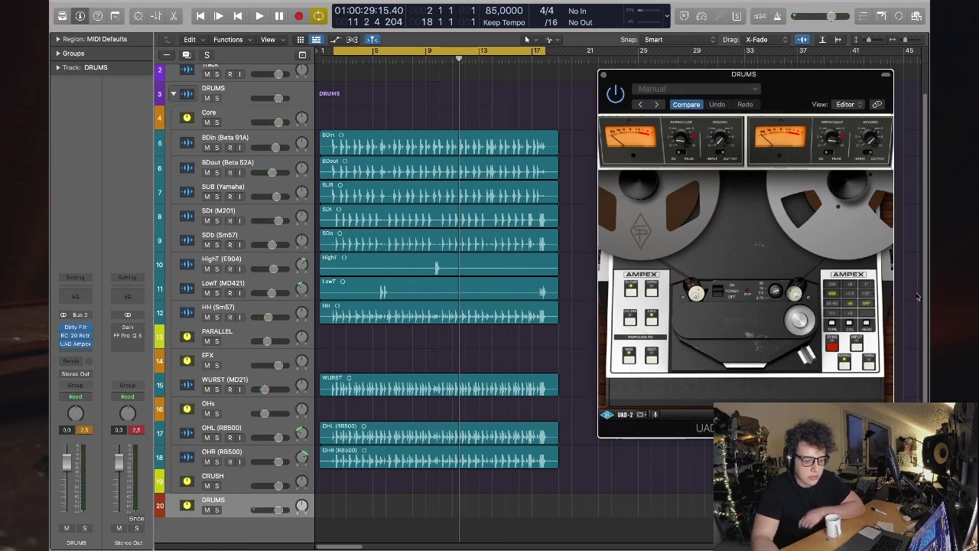
- Play the mix, audition the ATR-102's tape types and settle on the first one in its list
key("space")
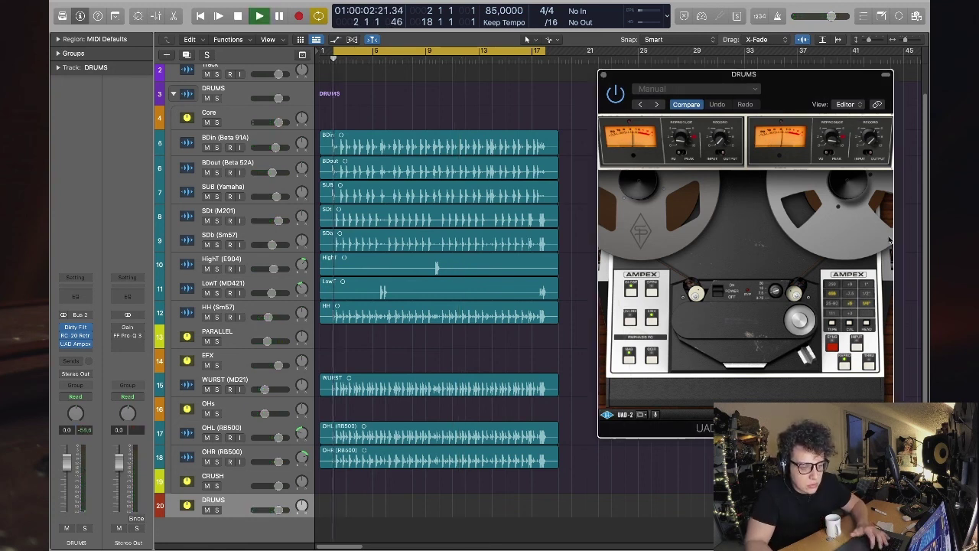
left_click(850, 325)
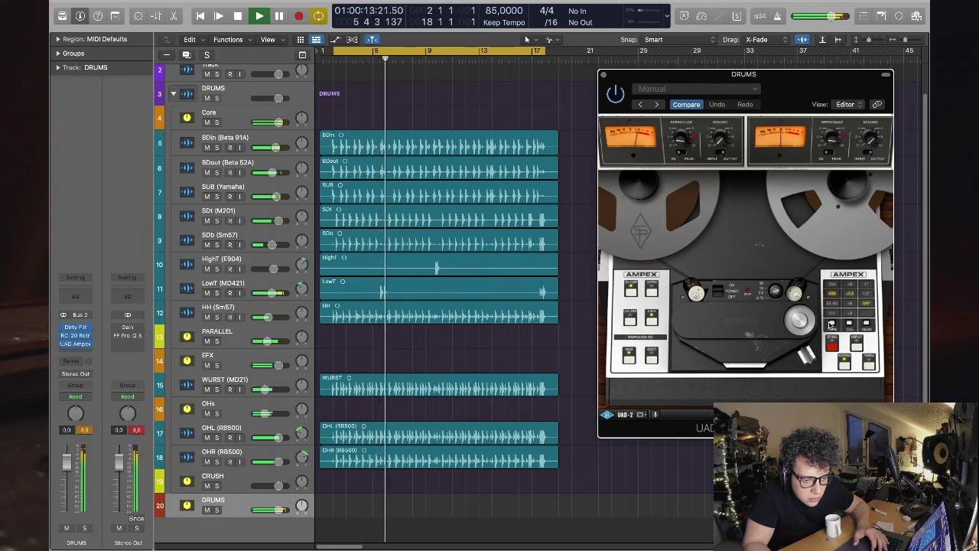
left_click(832, 325)
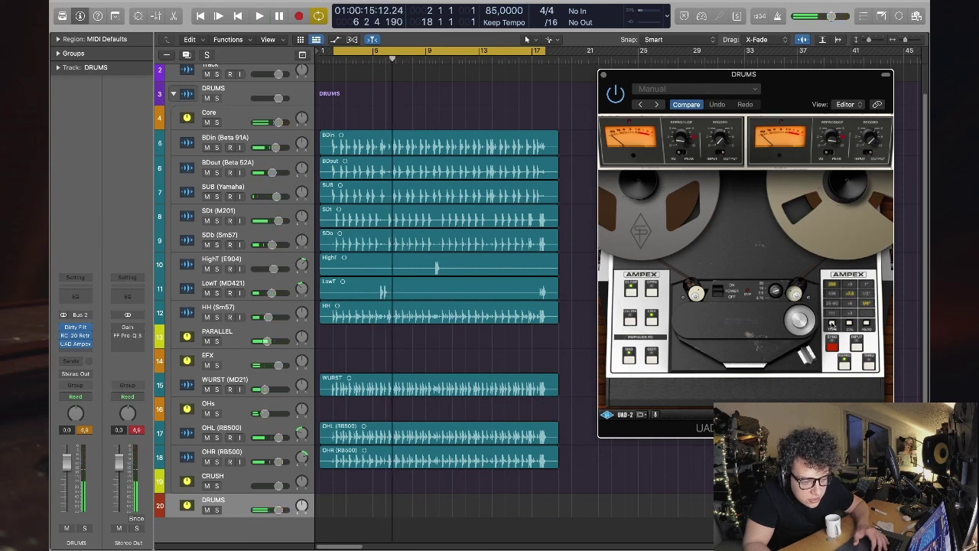
key("space")
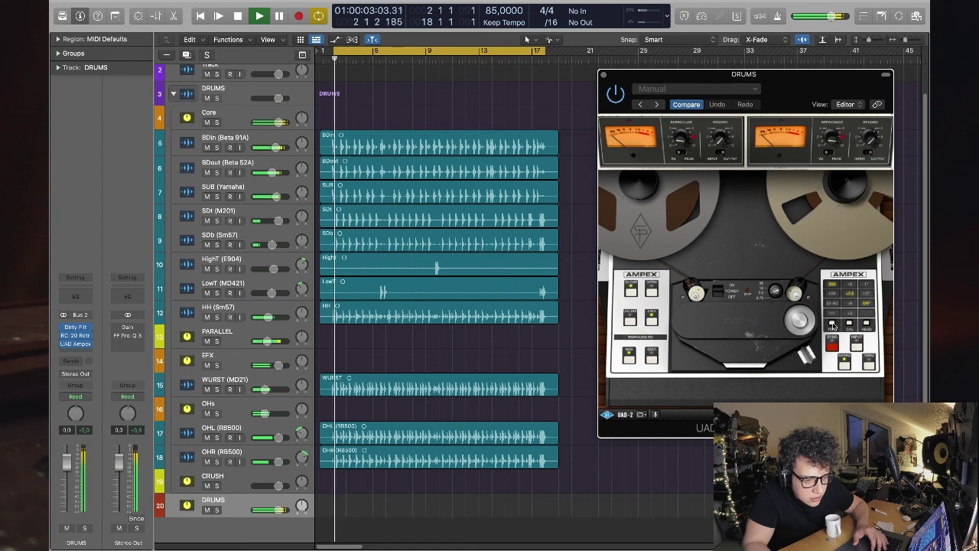
left_click(833, 325)
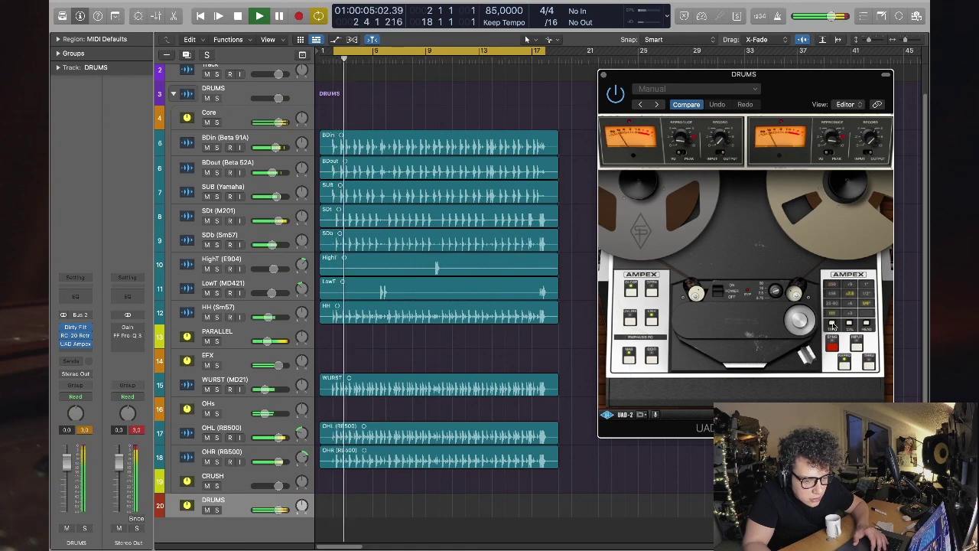
left_click(832, 325)
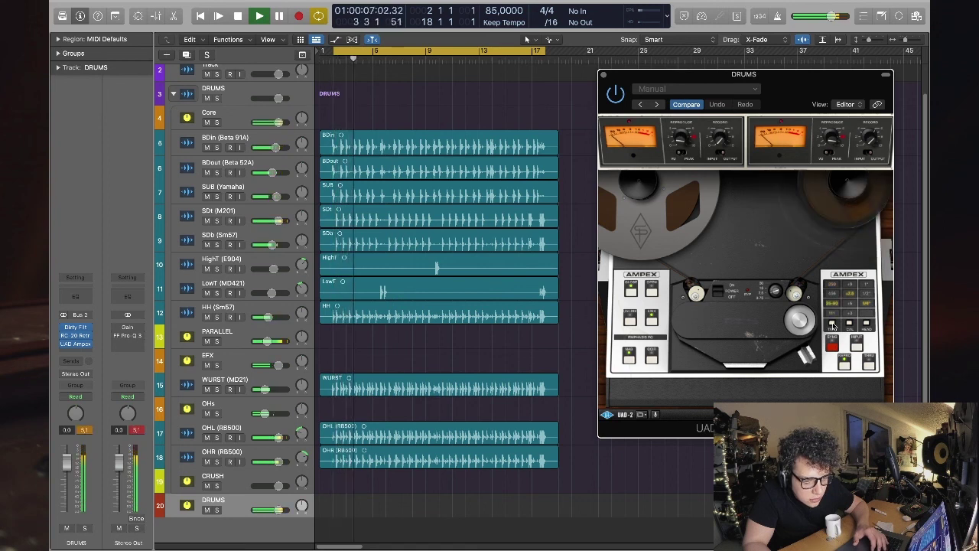
left_click(833, 325)
left_click(833, 325)
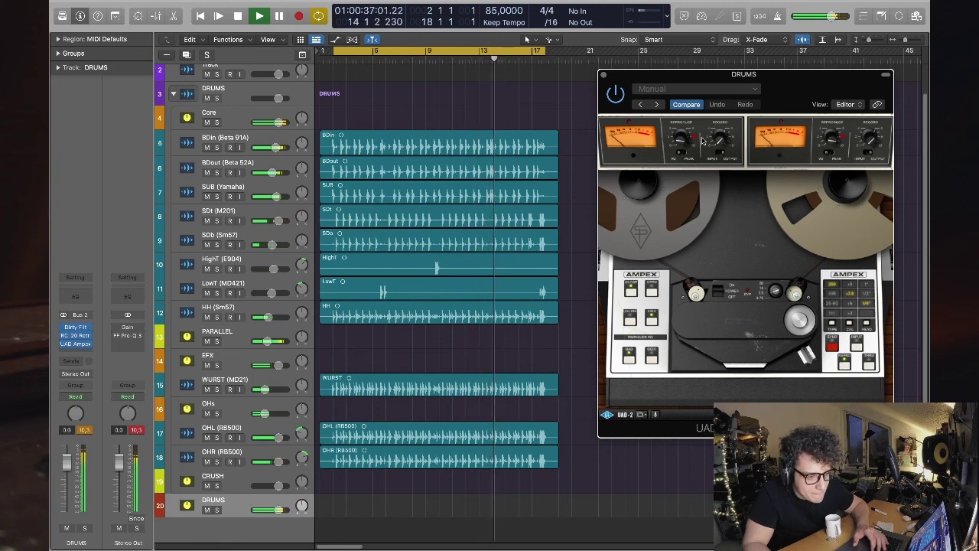
- Adjust the ATR-102's first Record knob, check the output peaks from the start of the mix and close the plug-in
left_click_drag(724, 142, 724, 142)
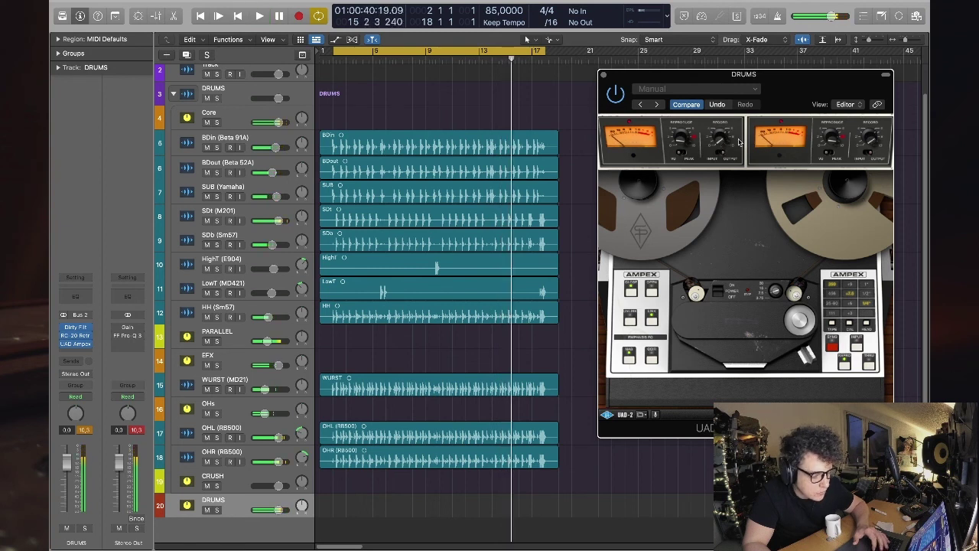
left_click(140, 431)
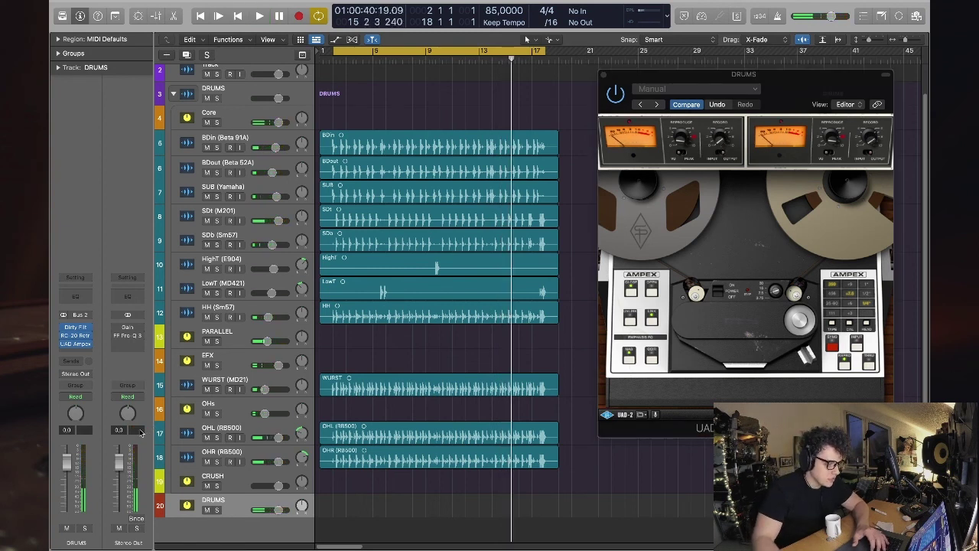
key("Return")
key("space")
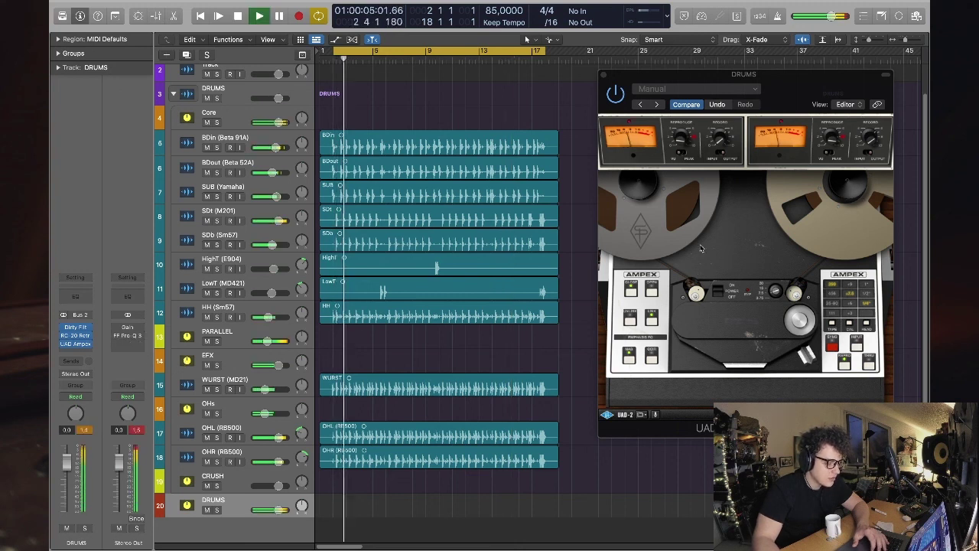
left_click(604, 77)
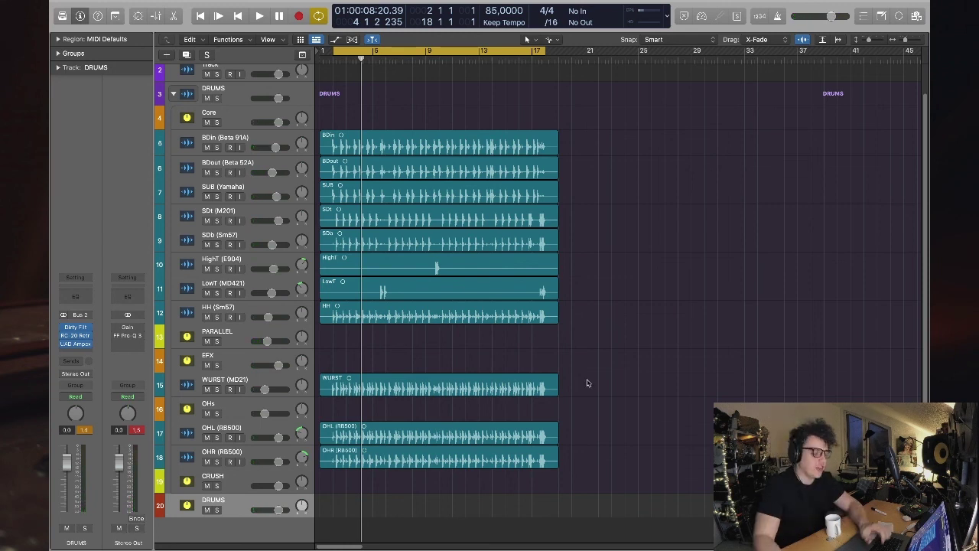
left_click(72, 360)
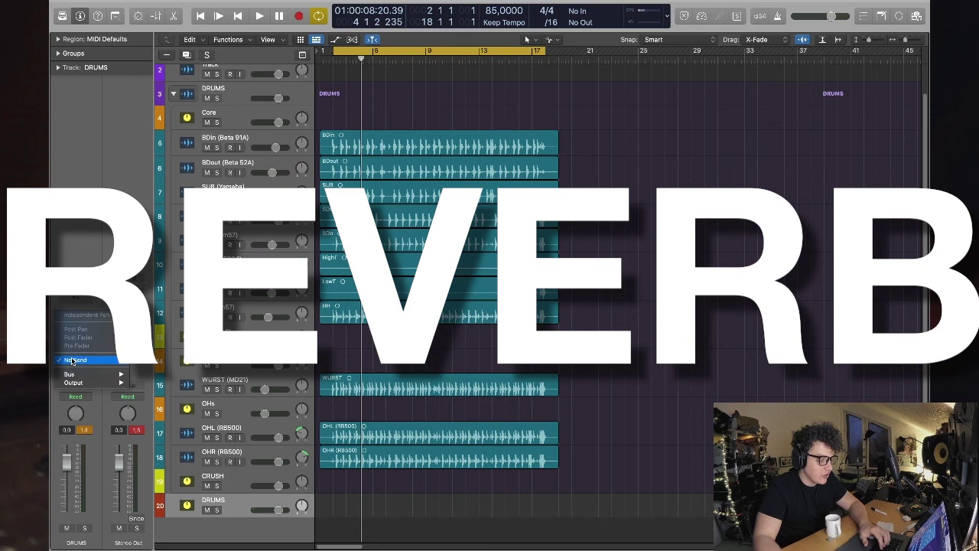
left_click(78, 371)
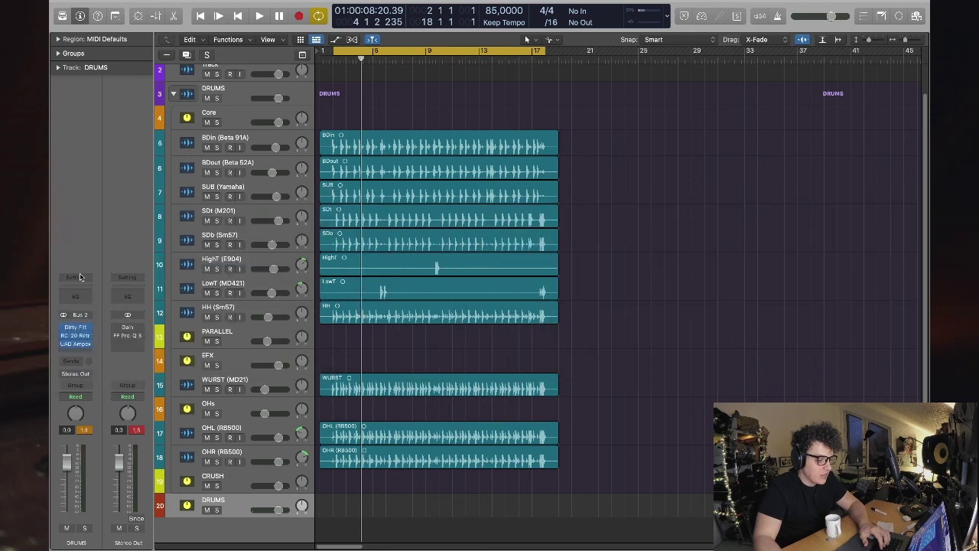
left_click(70, 363)
mouse_move(78, 375)
left_click(111, 318)
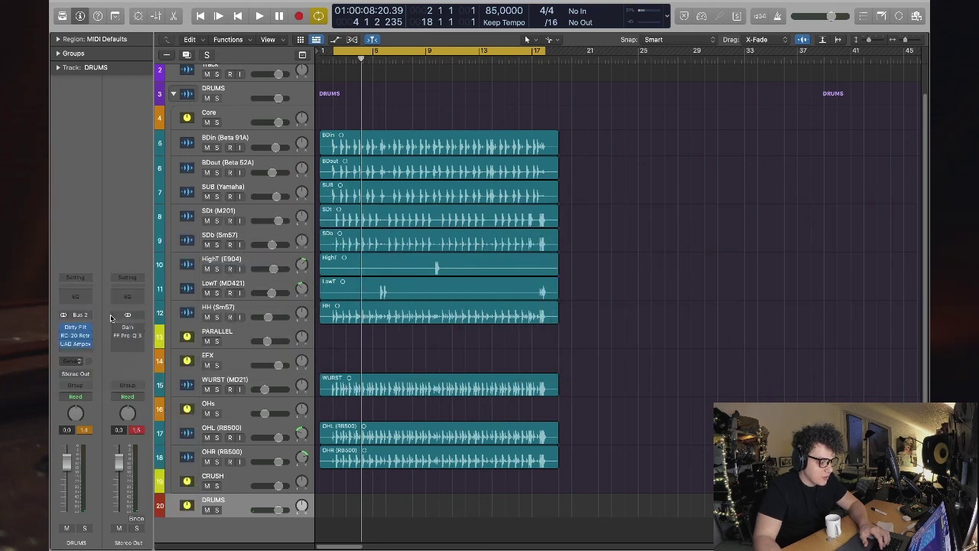
- Add a Bus 9 send to the DRUMS bus and insert Amp Designer in stereo on the send's aux channel
left_click(78, 362)
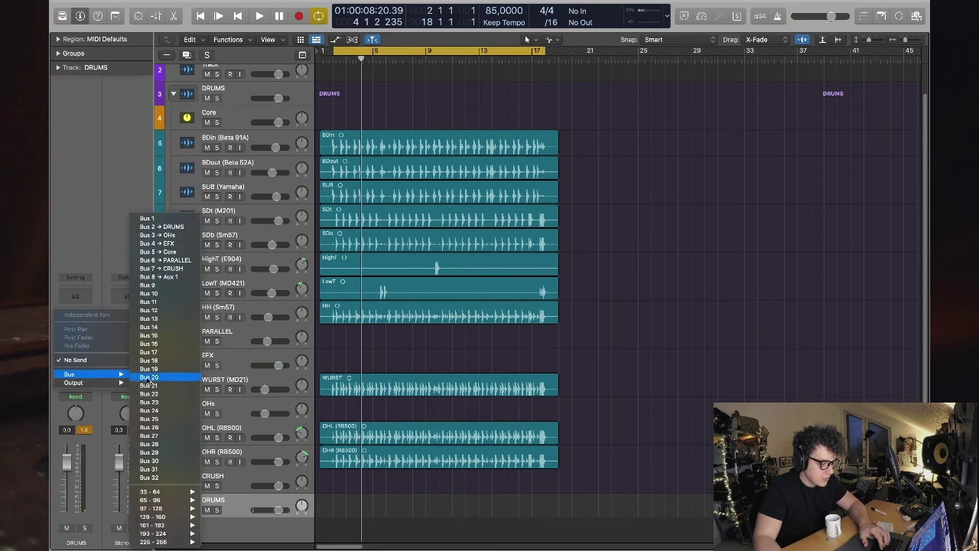
left_click(163, 287)
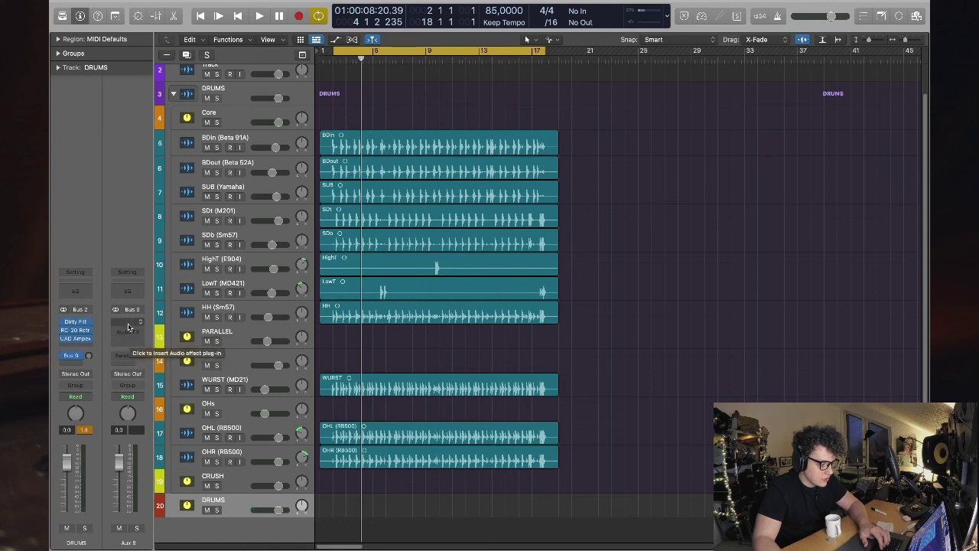
left_click(128, 327)
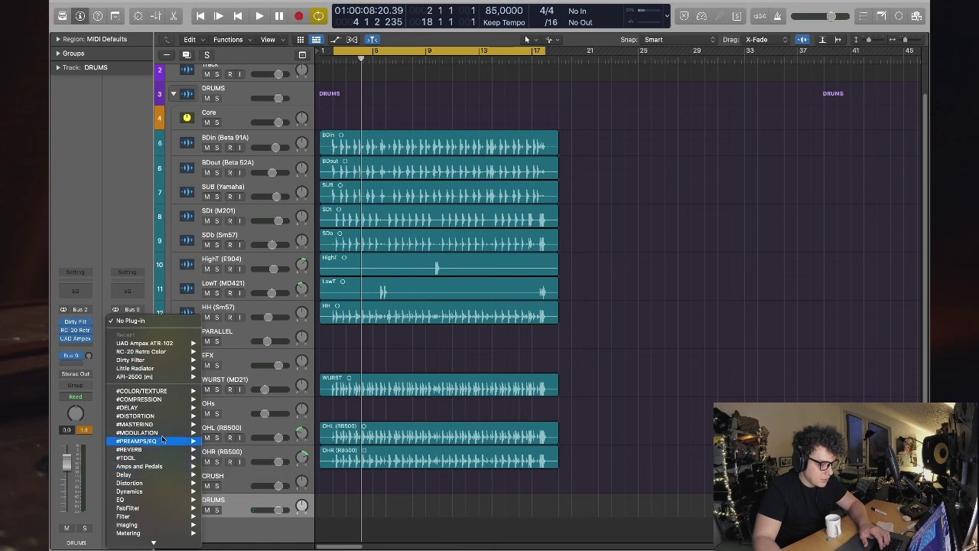
mouse_move(159, 457)
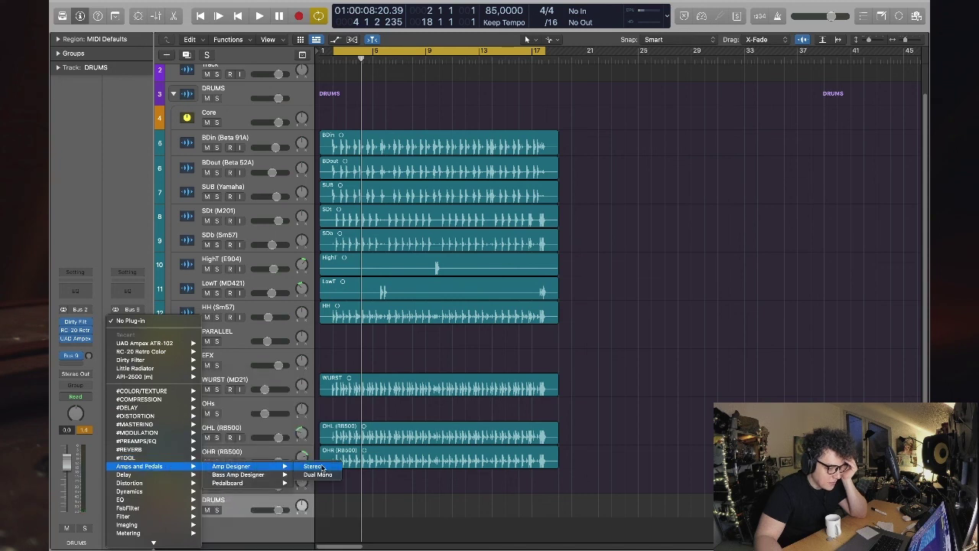
left_click(317, 467)
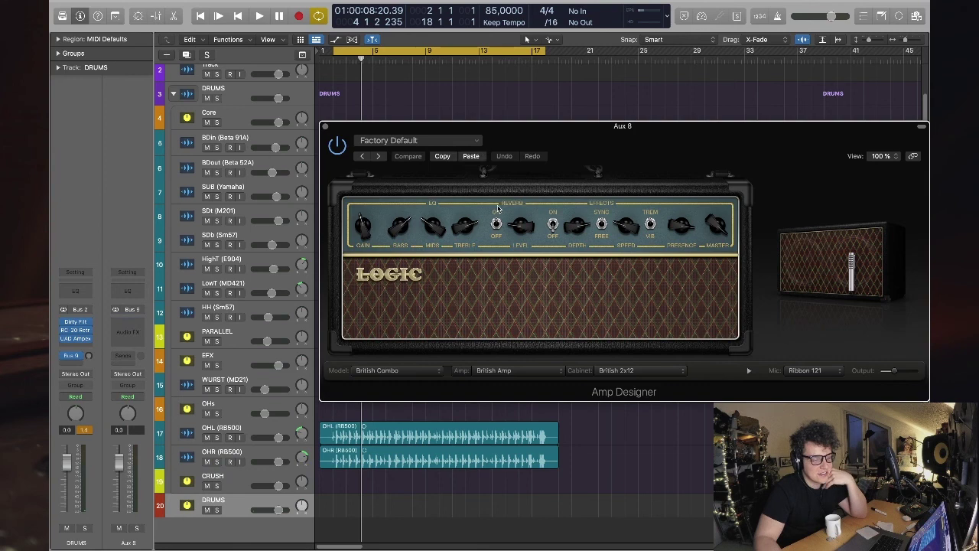
left_click_drag(584, 152, 399, 122)
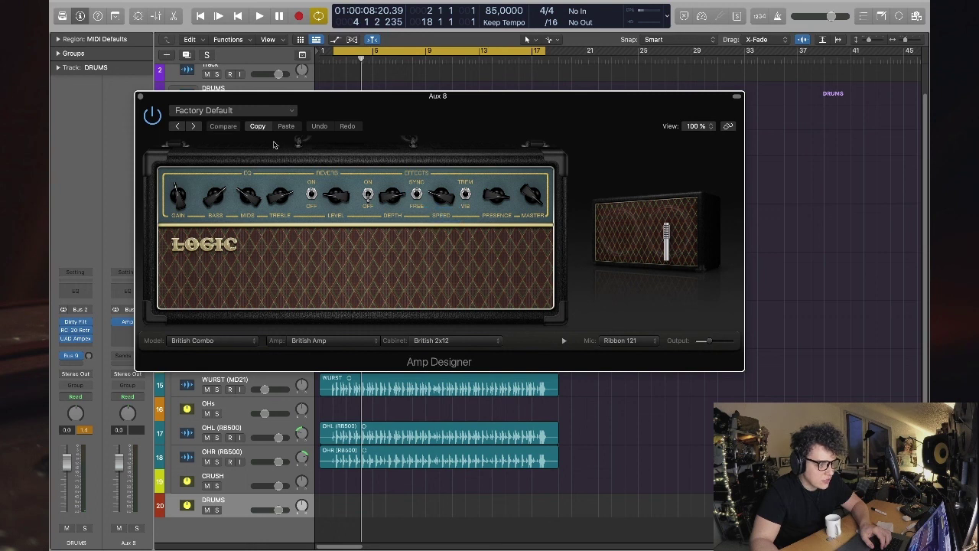
- Load the A-List Clean preset in Amp Designer and move its window clear of the track list
left_click(194, 127)
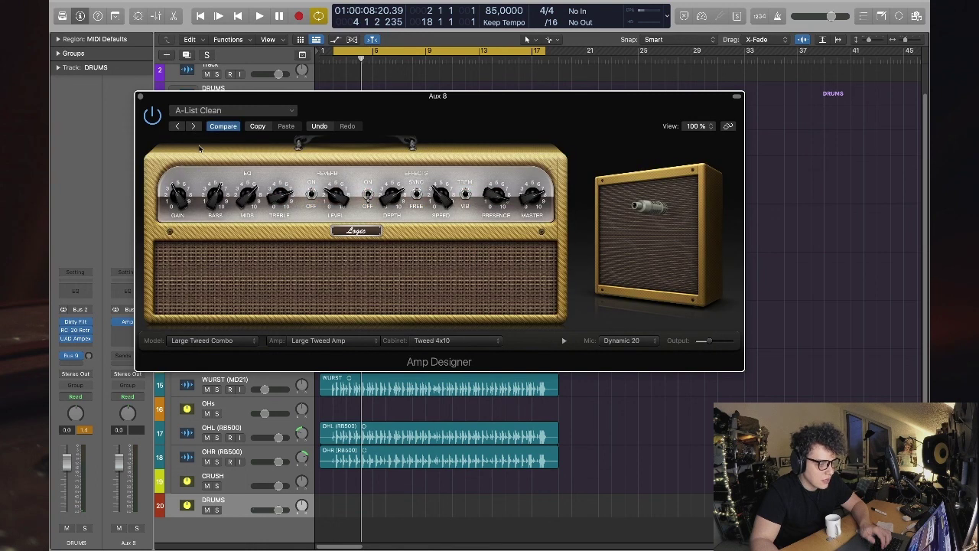
left_click_drag(230, 96, 430, 58)
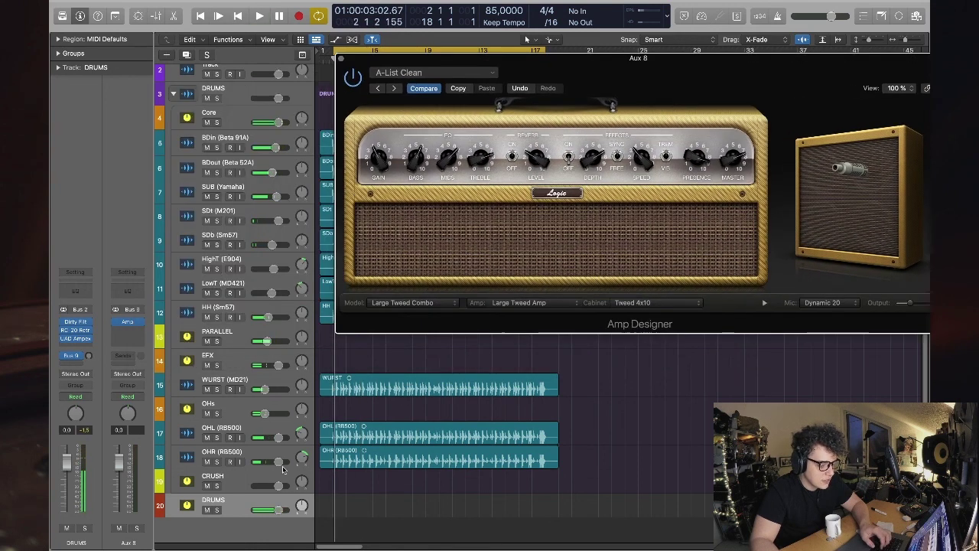
left_click(231, 513)
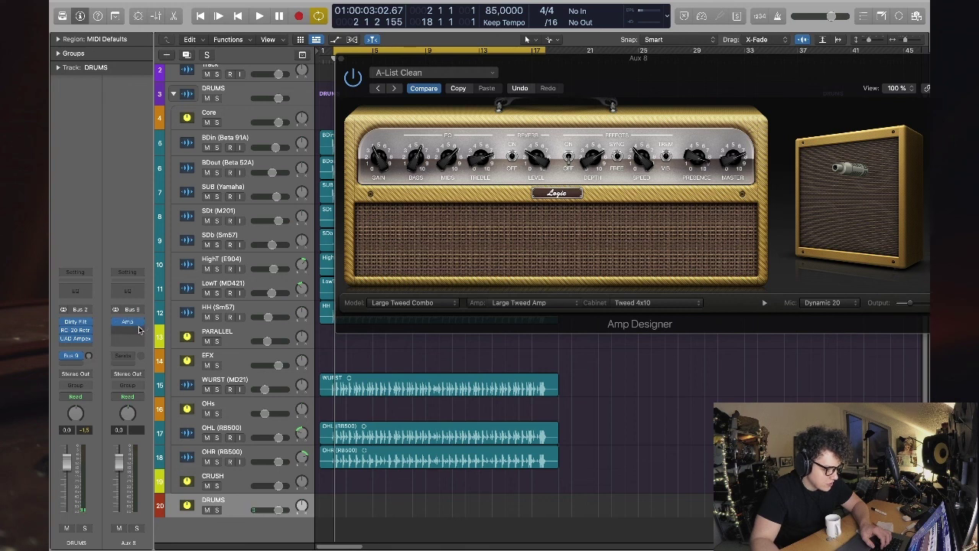
- Play the mix with the DRUMS bus's Bus 9 send brought up, raise Amp Designer's reverb Level and close the plug-in
key("space")
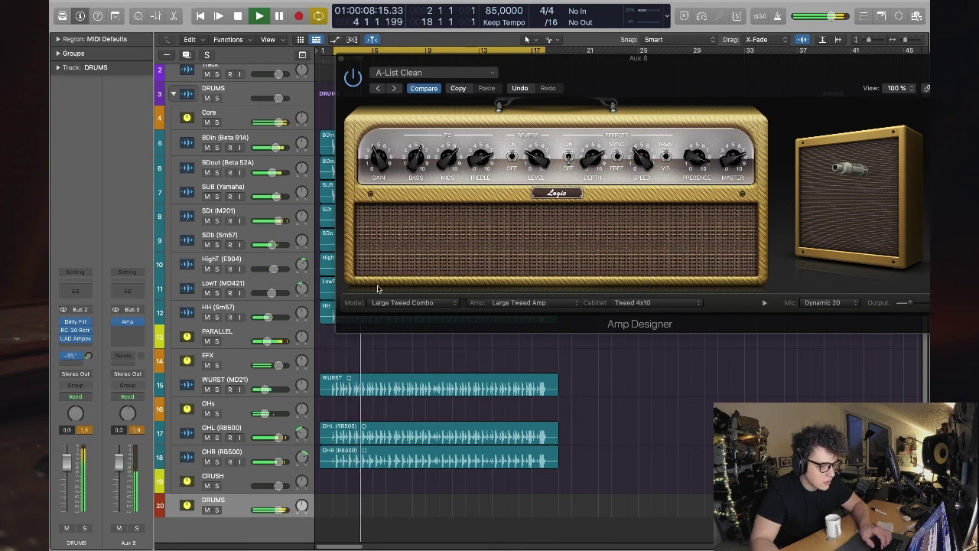
mouse_move(542, 161)
left_mouse_down()
mouse_move(552, 130)
mouse_move(545, 146)
left_mouse_up()
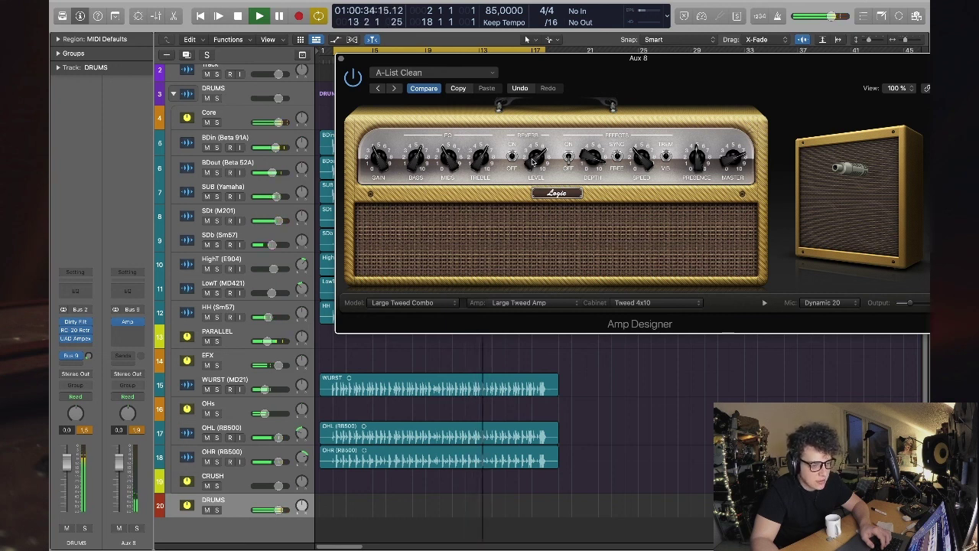
left_click(342, 58)
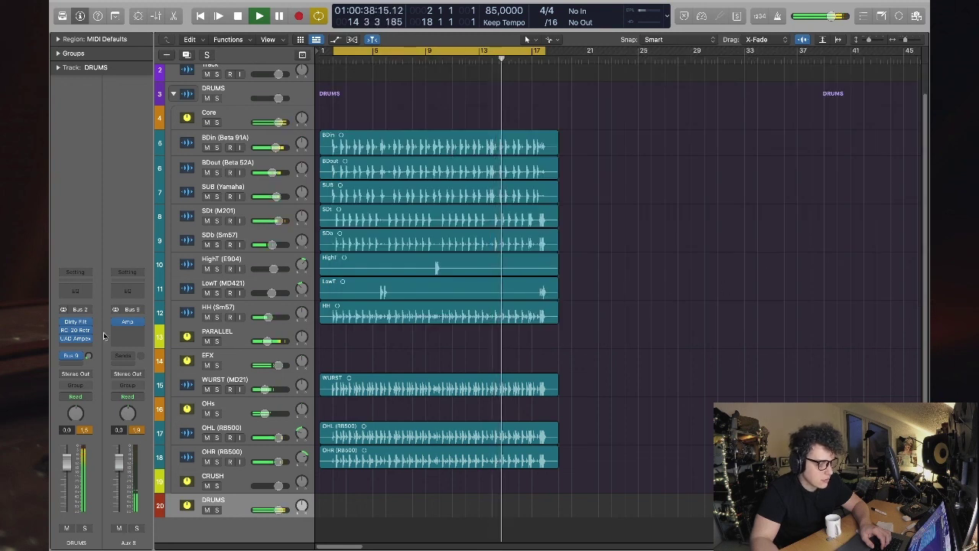
- Insert the S1 Imager in stereo on Aux 8 below the amp, widen its stereo Width and close the plug-in
left_click(137, 338)
mouse_move(147, 458)
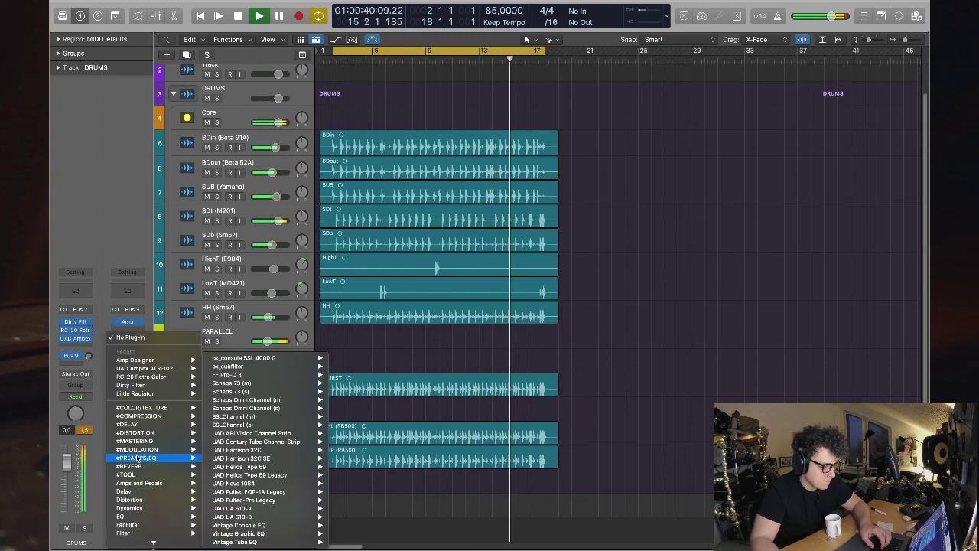
mouse_move(162, 479)
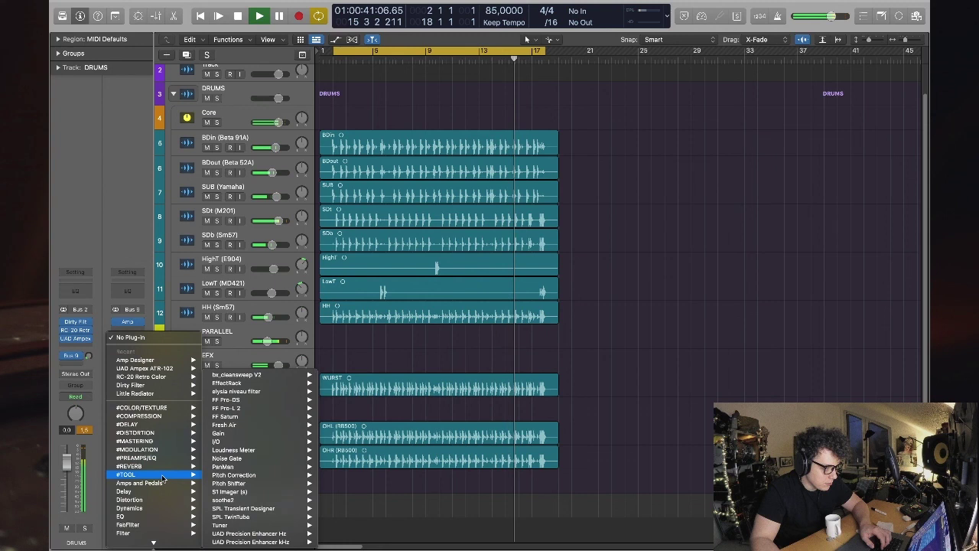
mouse_move(230, 491)
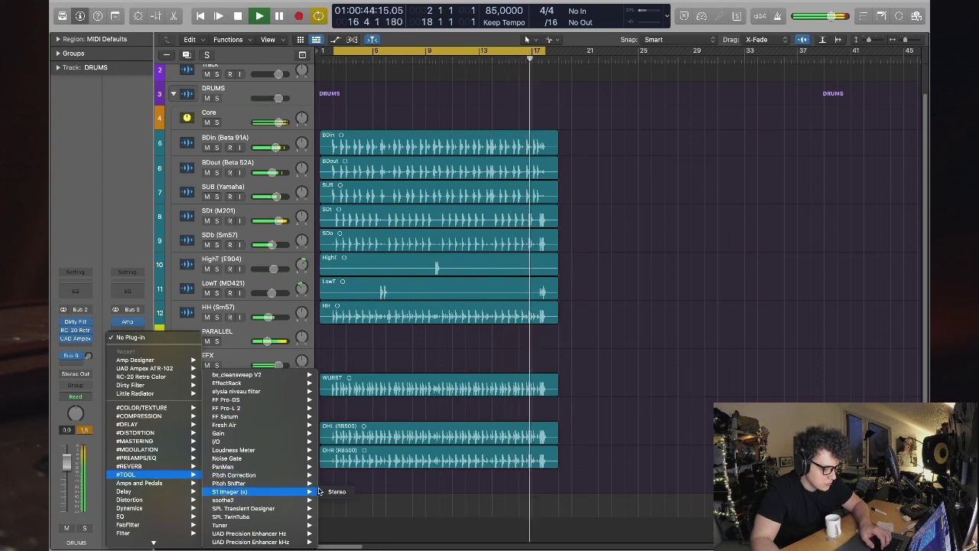
left_click(337, 491)
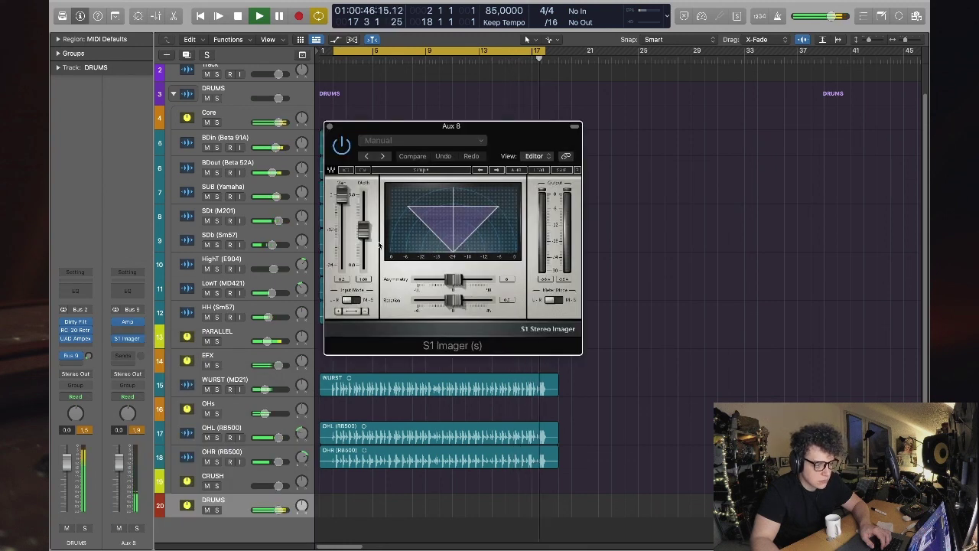
left_click_drag(363, 234, 363, 210)
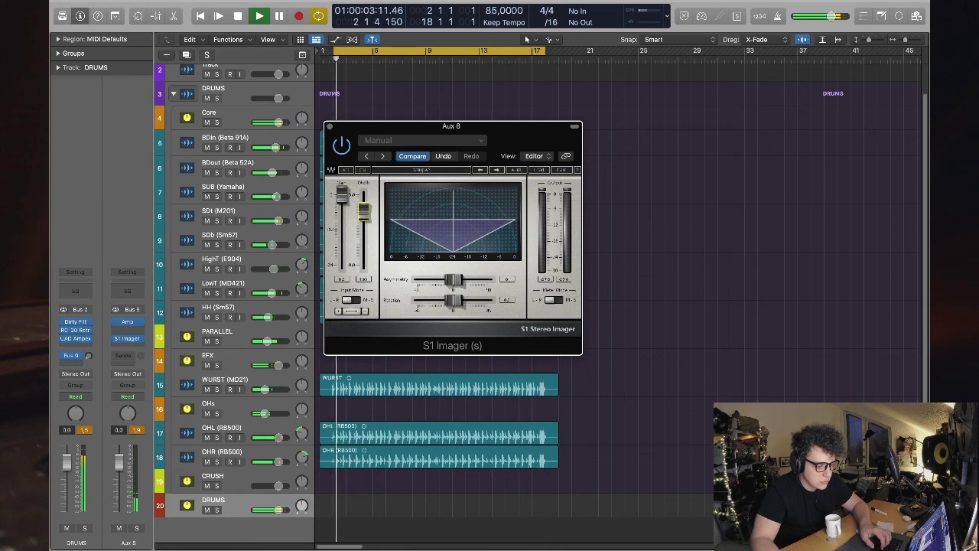
key("super+w")
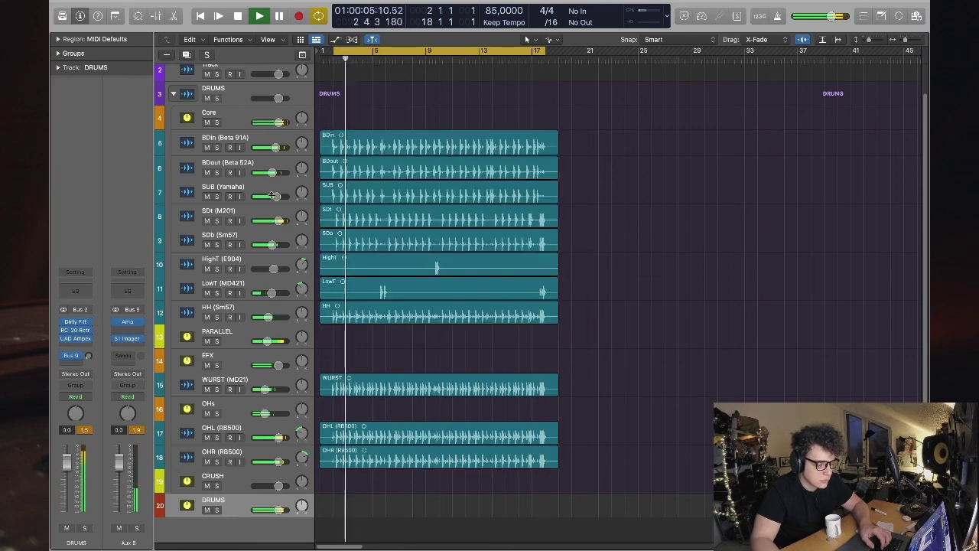
- Set the DRUMS bus's Bus 9 send to about -22.4 dB and insert soothe2 on Aux 8 between the amp and S1 Imager
left_click_drag(89, 357, 89, 373)
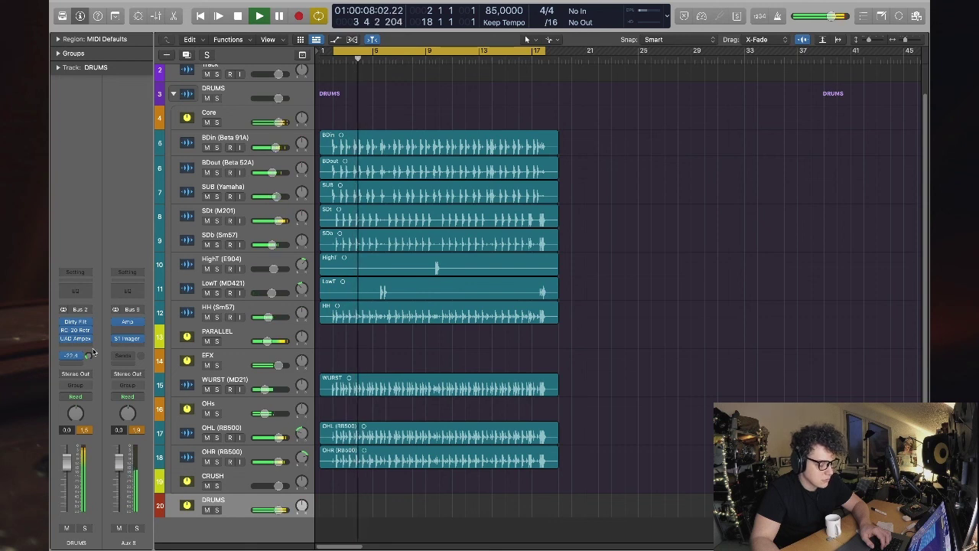
left_click(129, 330)
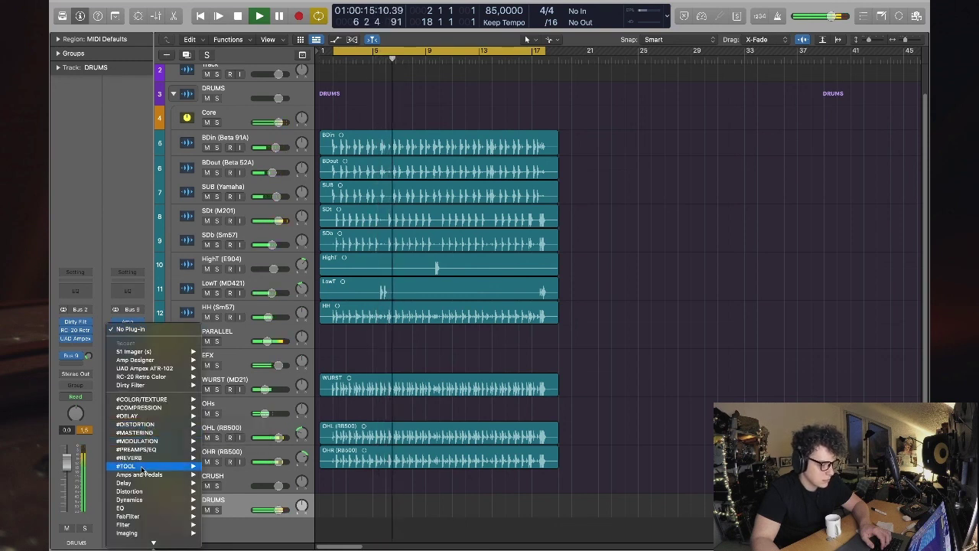
mouse_move(192, 467)
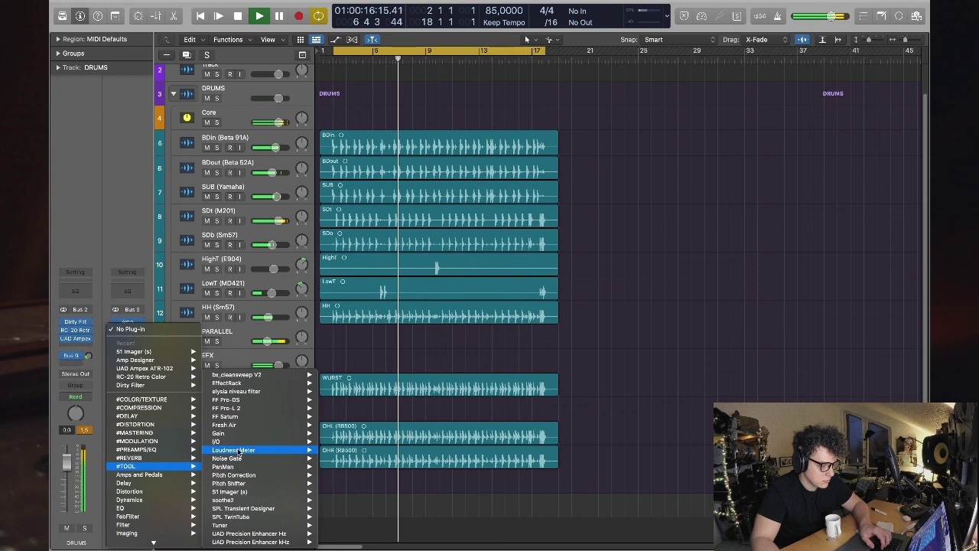
left_click(224, 500)
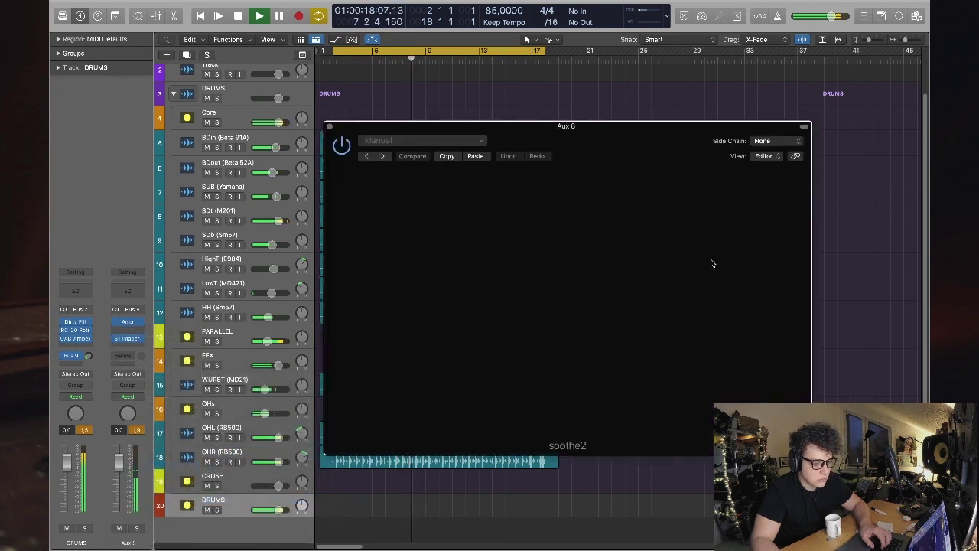
- Set soothe2's band 3 to 3k5 Hz with 6.6 dB sensitivity, set the depth to 5.7, and close the plug-in
left_click_drag(699, 256, 674, 251)
left_click_drag(367, 279, 362, 265)
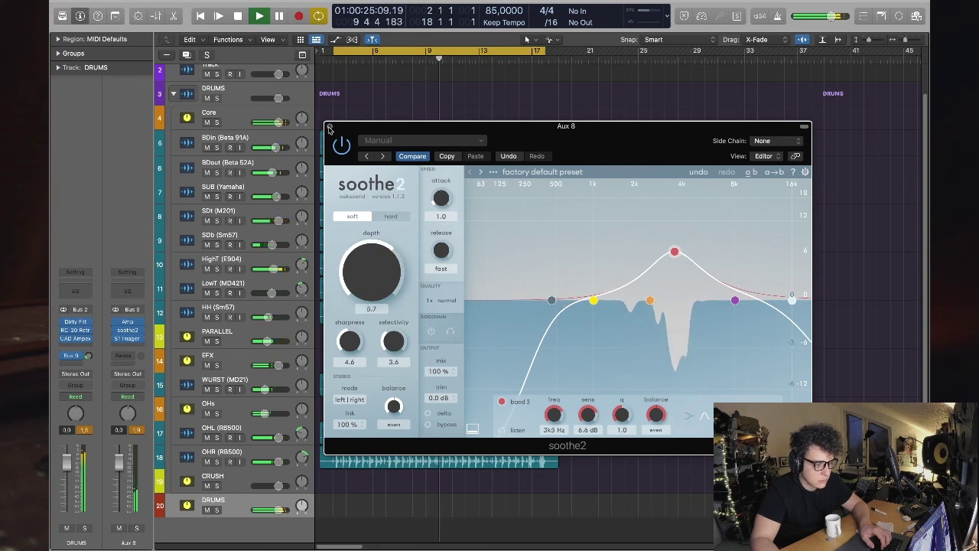
key("super+w")
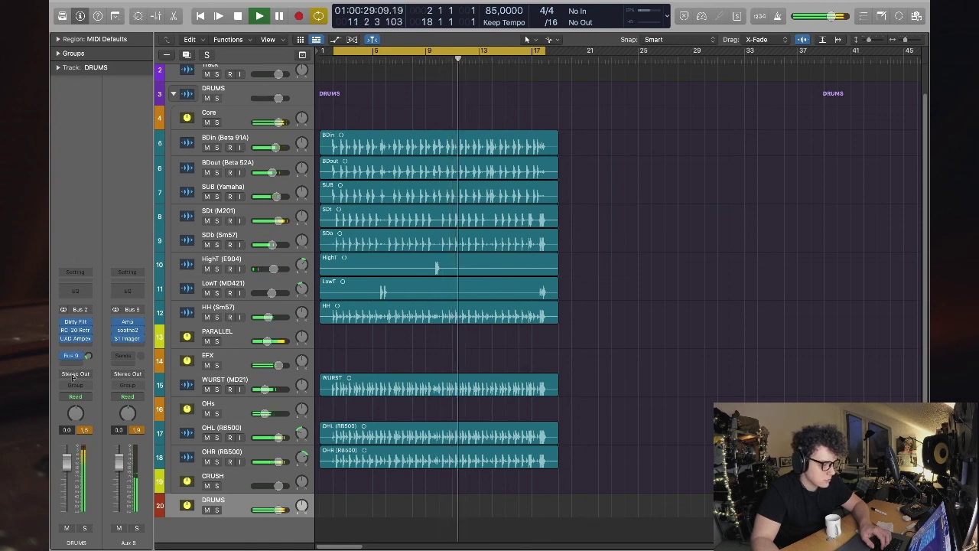
- Open Amp Designer on Aux 8, adjust the amp's Mids while the mix plays, and close the plug-in
left_click(128, 322)
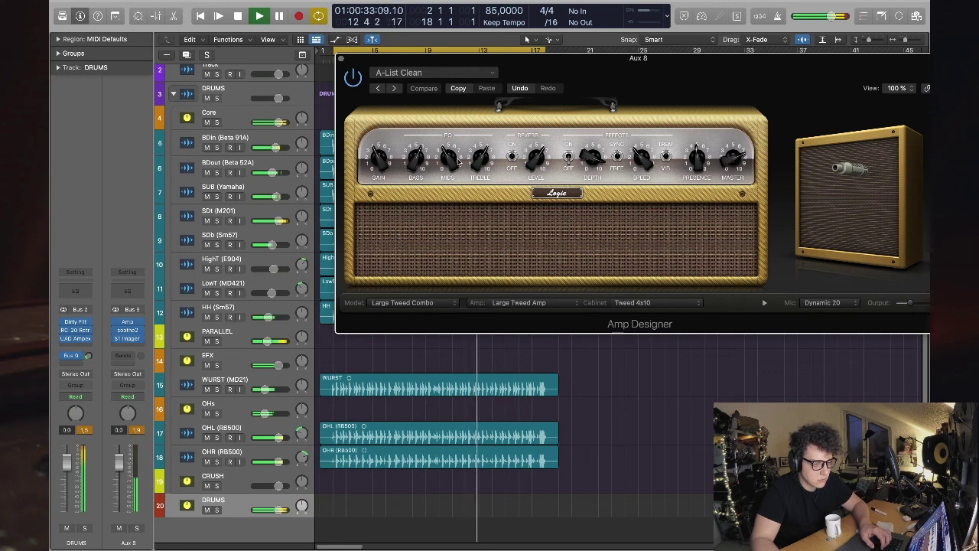
mouse_move(451, 163)
left_mouse_down()
mouse_move(443, 130)
mouse_move(443, 158)
left_mouse_up()
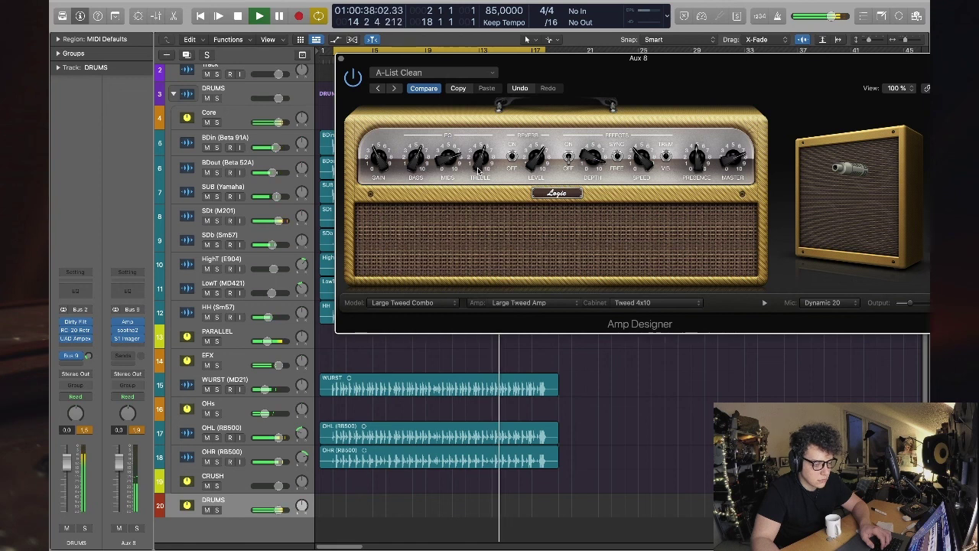
key("super+w")
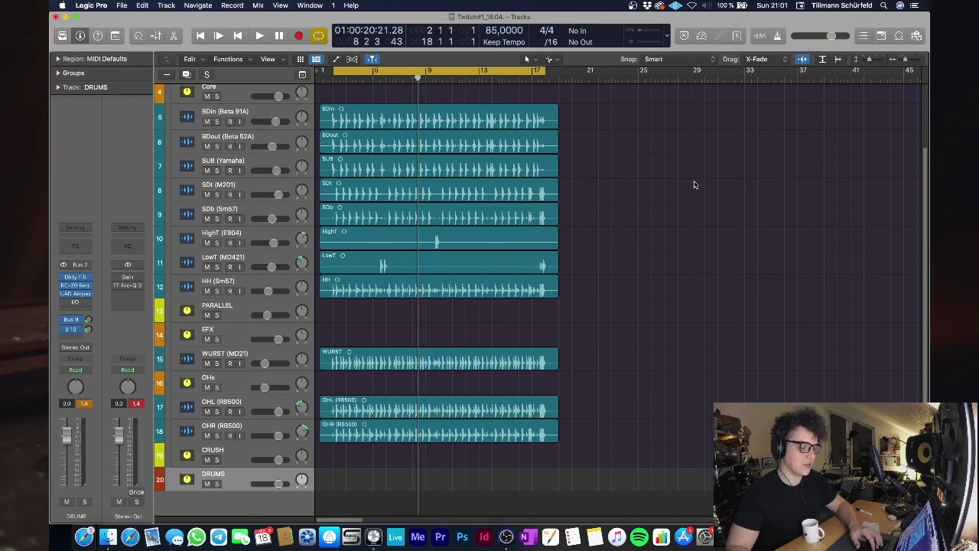
- Move the playhead to the start of the project at bar 1 and play the mix
scroll(694, 207, "down", 1)
scroll(695, 222, "up", 2)
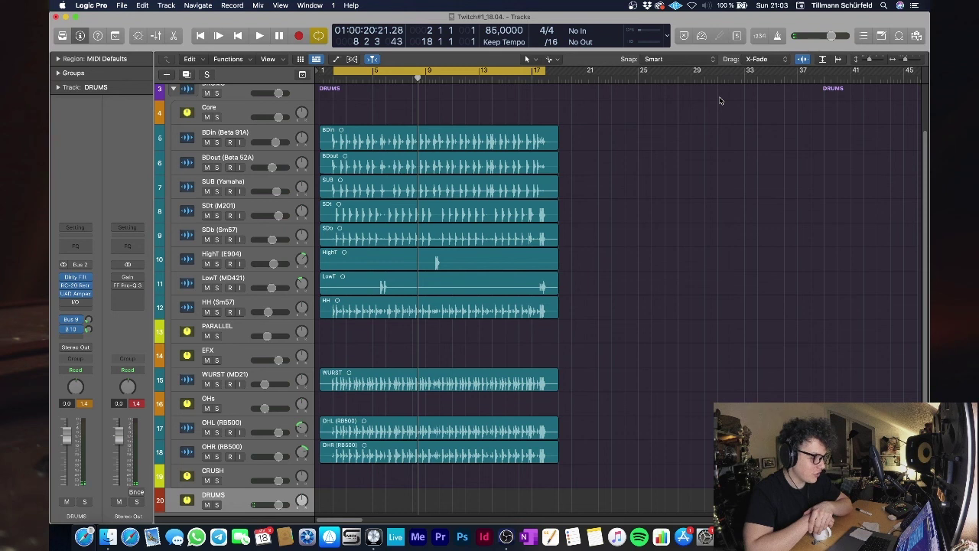
scroll(728, 165, "up", 1)
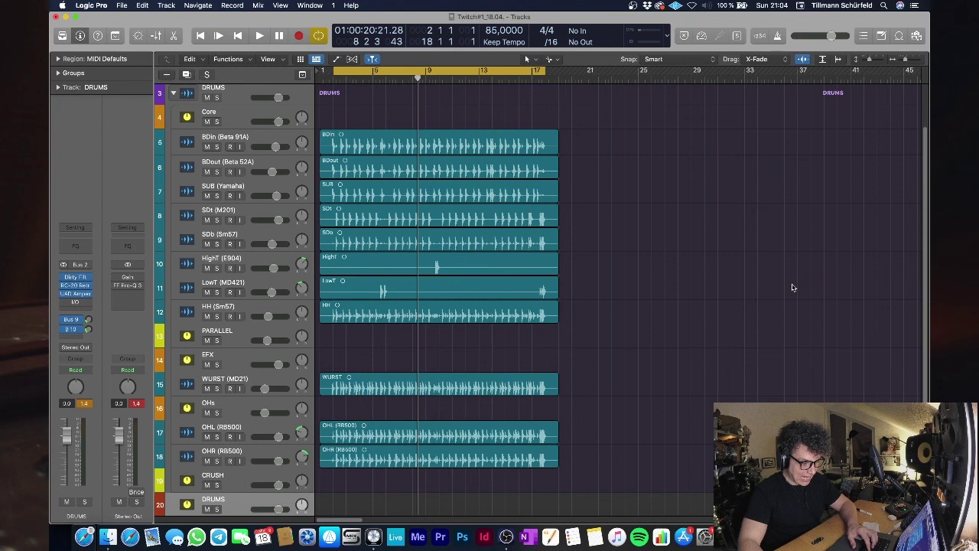
left_click(320, 79)
key("space")
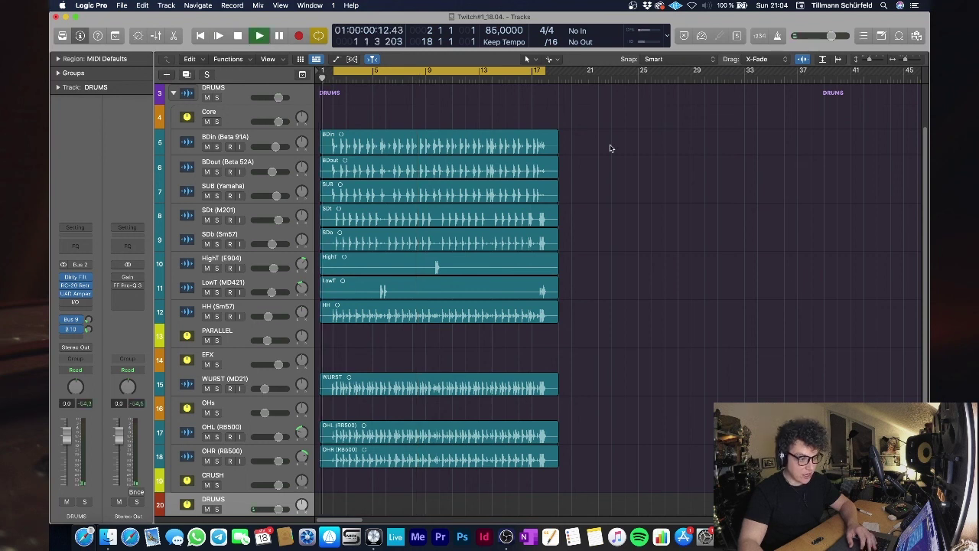